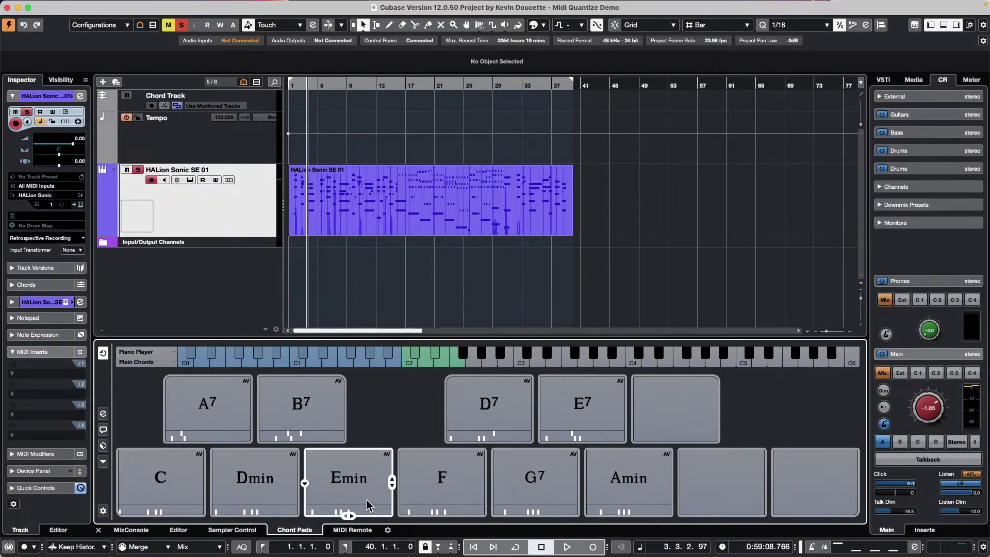
# Step: Play back the HALion Sonic SE 01 part against the fixed project tempo, then stop playback
pyautogui.press('space')
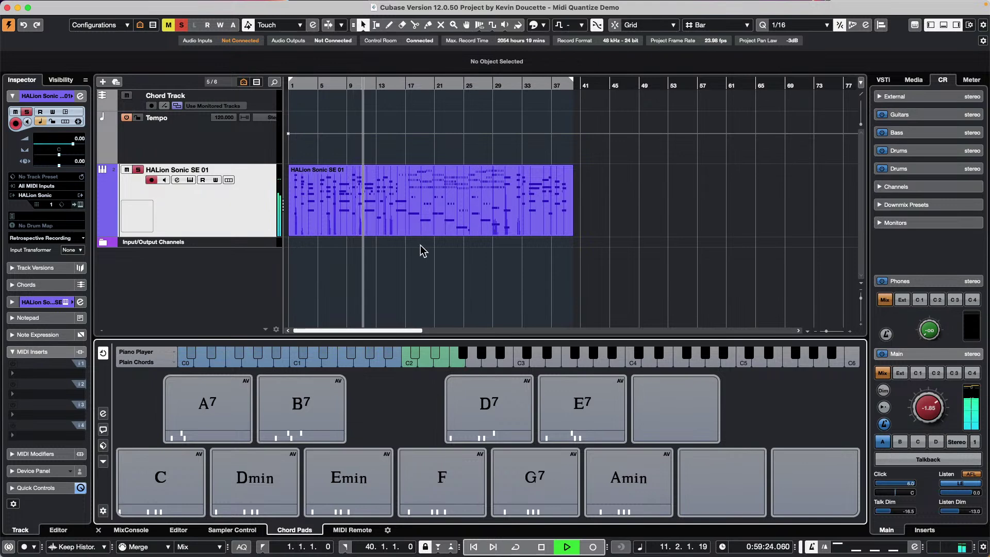
pyautogui.press('space')
pyautogui.click(405, 235)
pyautogui.click(526, 243)
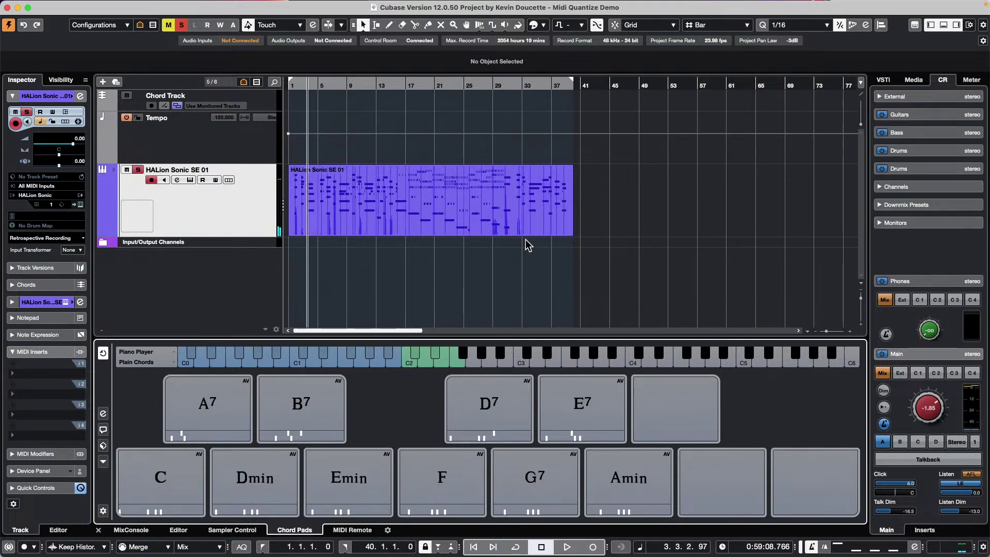
# Step: Analyze the HALion Sonic SE 01 part with Tempo Detection and close its panel
pyautogui.click(384, 216)
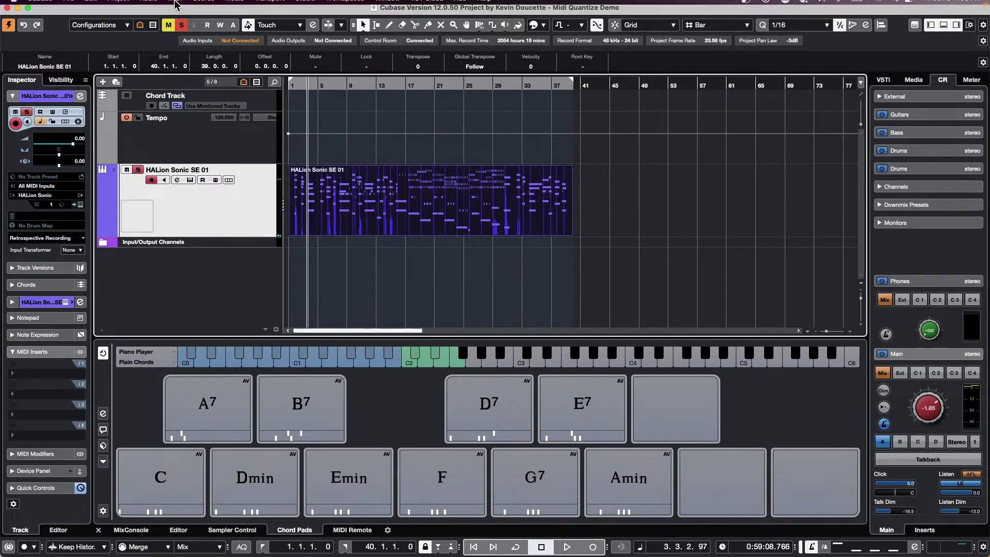
pyautogui.click(92, 6)
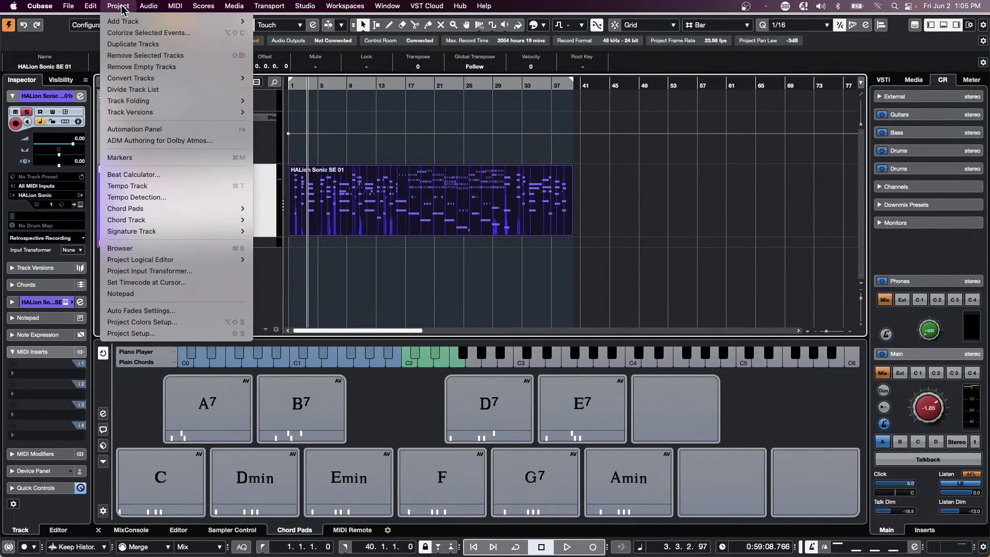
pyautogui.click(159, 199)
pyautogui.click(310, 223)
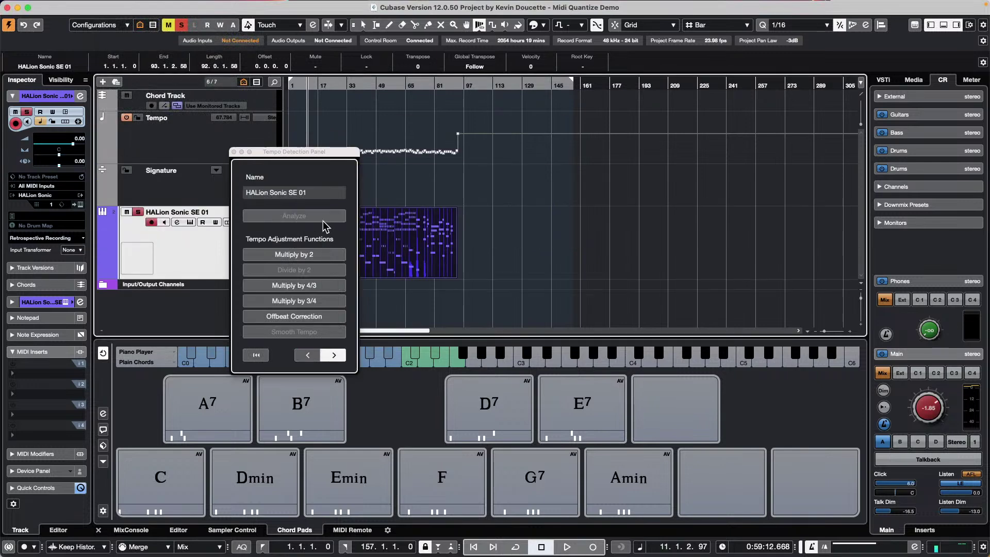
pyautogui.click(234, 152)
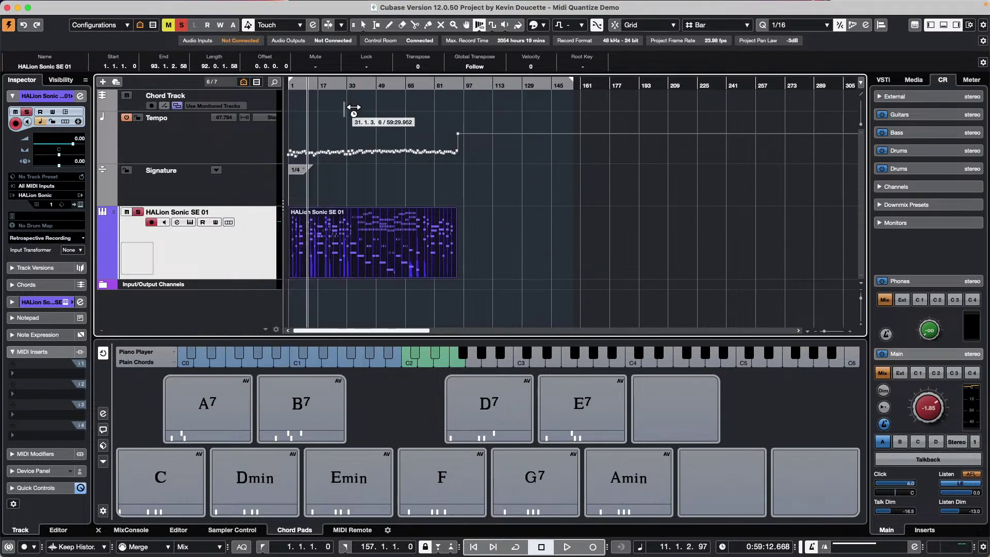
# Step: Play the HALion Sonic SE 01 part from the beginning with the detected tempo, and switch back to the Object Selection tool
pyautogui.press('Home')
pyautogui.hotkey('shift', 'f')
pyautogui.press('h')
pyautogui.press('space')
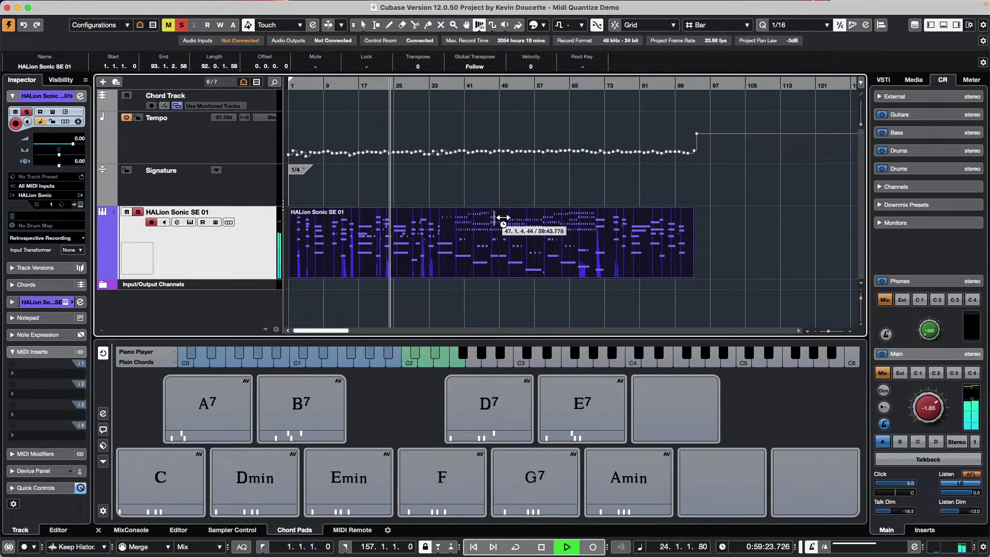
pyautogui.press('1')
pyautogui.click(496, 219)
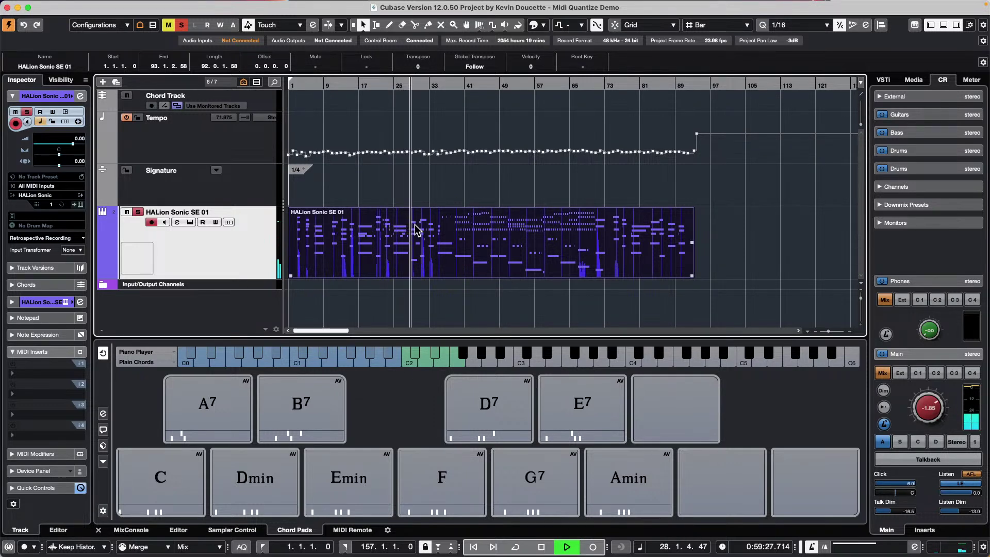
pyautogui.press('space')
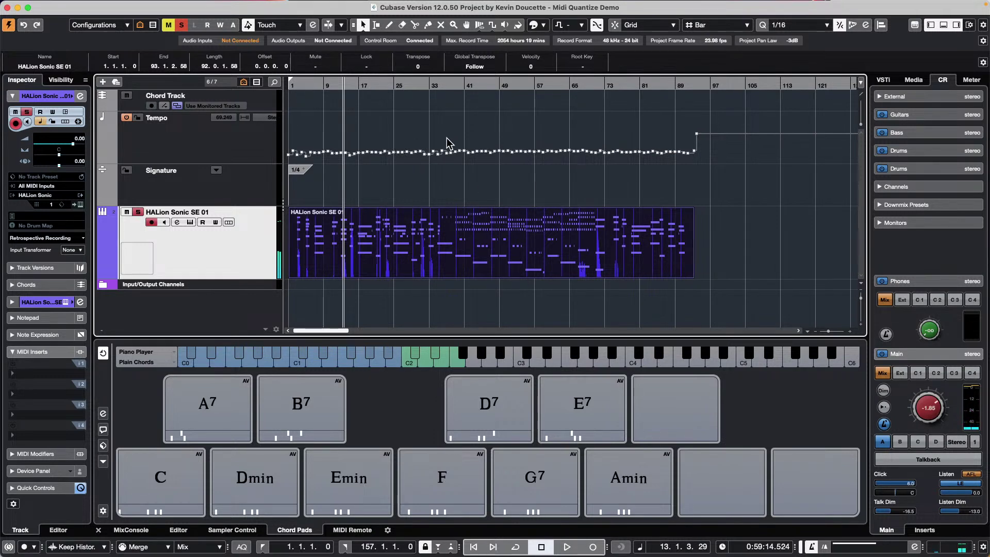
pyautogui.click(518, 254)
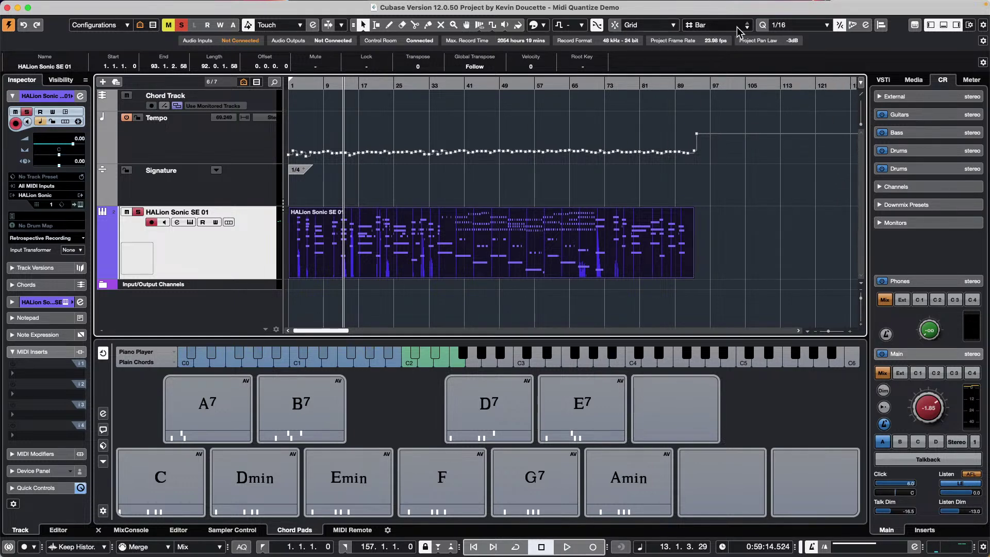
# Step: Look through the quantize presets and the Quantize Panel settings, then close the panel
pyautogui.click(790, 24)
pyautogui.click(727, 98)
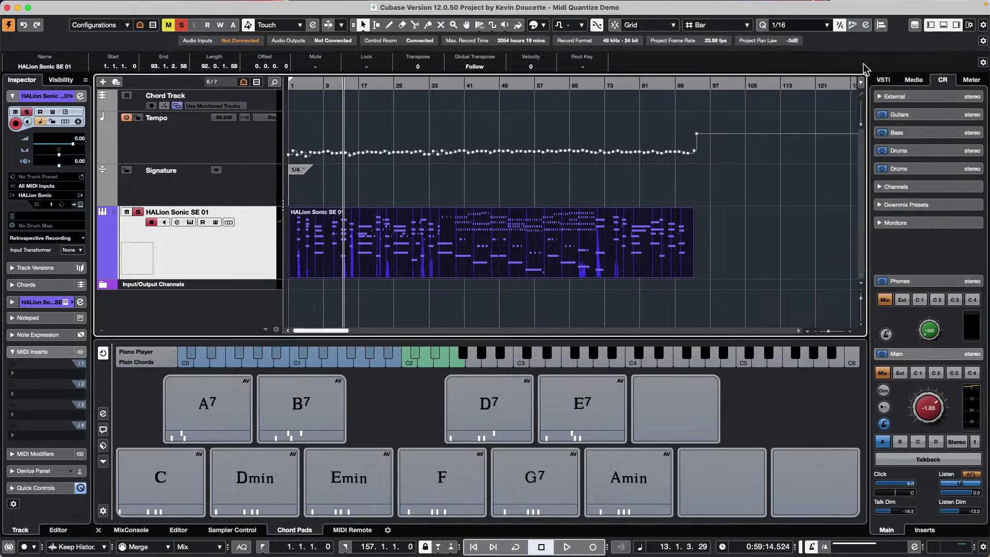
pyautogui.click(867, 25)
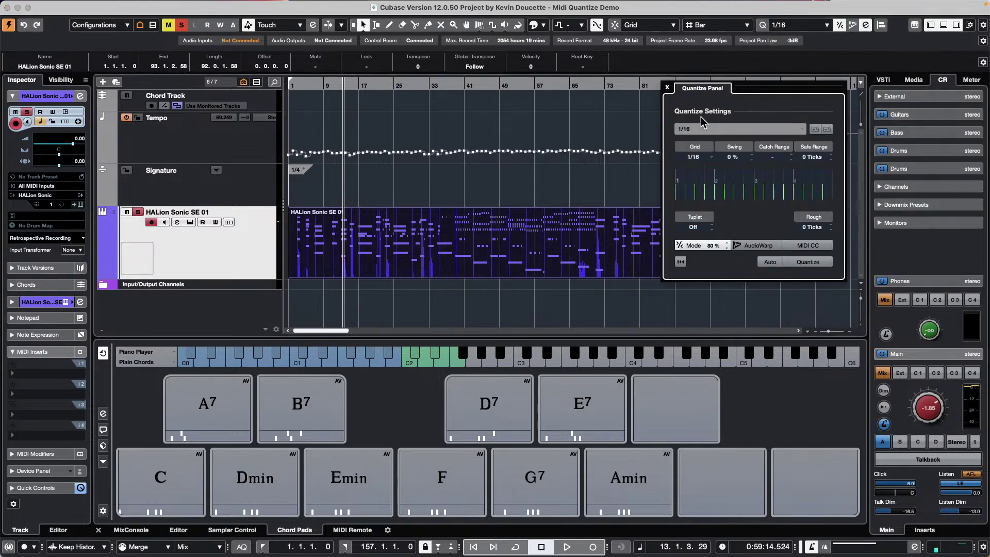
pyautogui.click(706, 130)
pyautogui.click(635, 132)
pyautogui.click(669, 91)
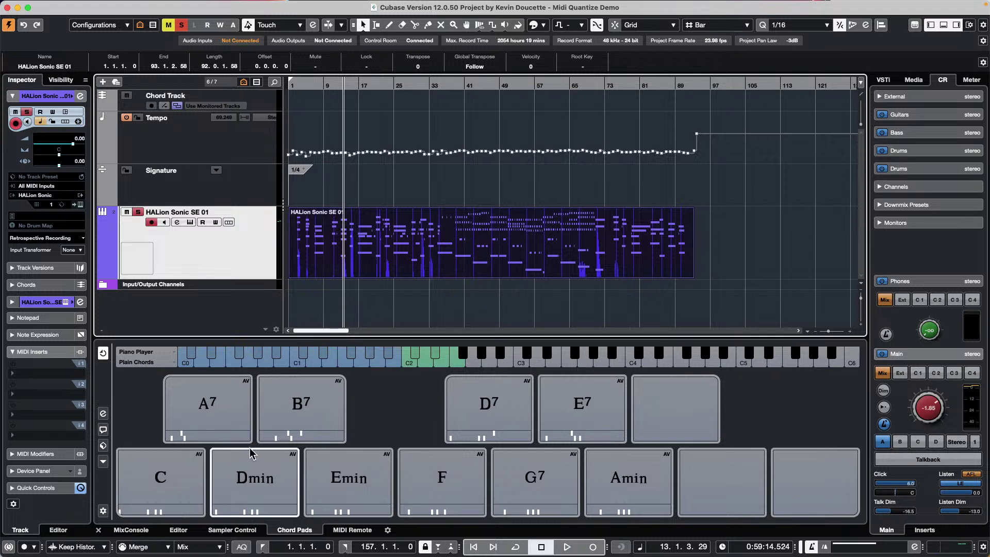
# Step: Map the first fader of the CHOISAUCE - 100 MIDI Remote surface to QC 1 of the Focus Quick Controls
pyautogui.click(179, 529)
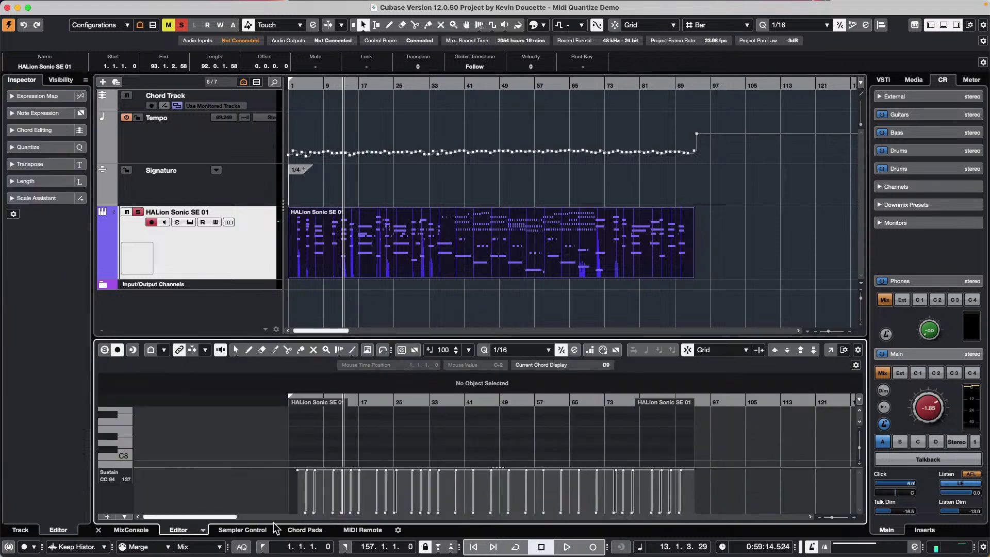
pyautogui.click(362, 530)
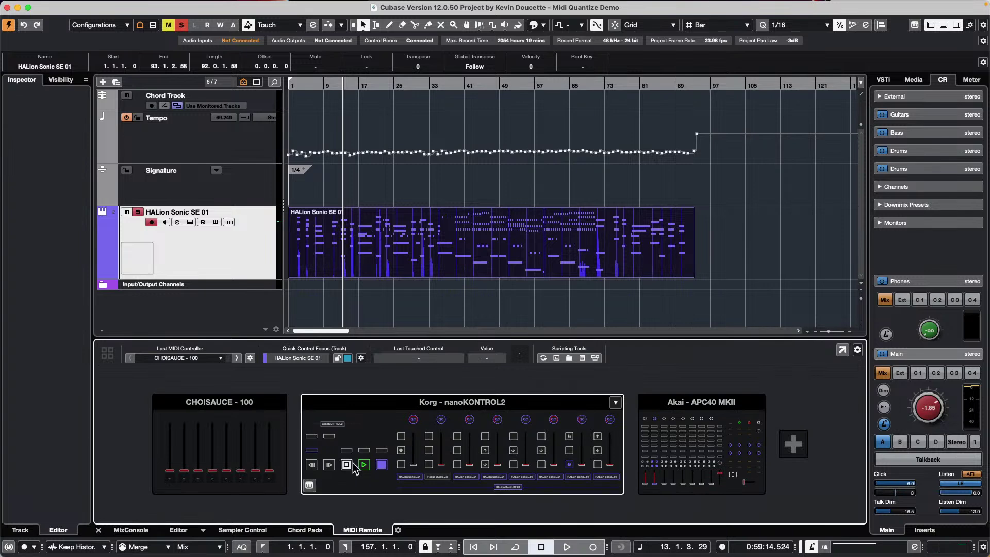
pyautogui.click(263, 404)
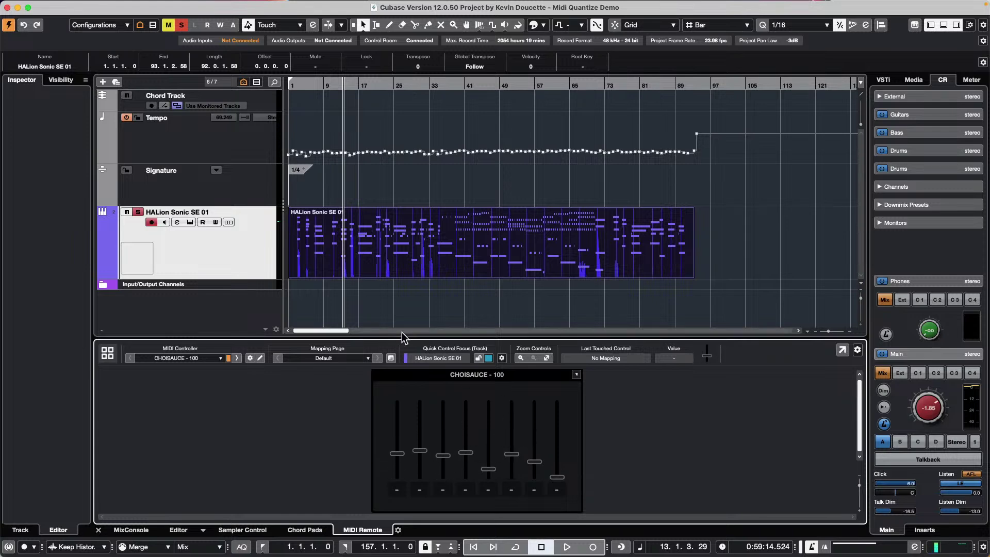
pyautogui.doubleClick(466, 454)
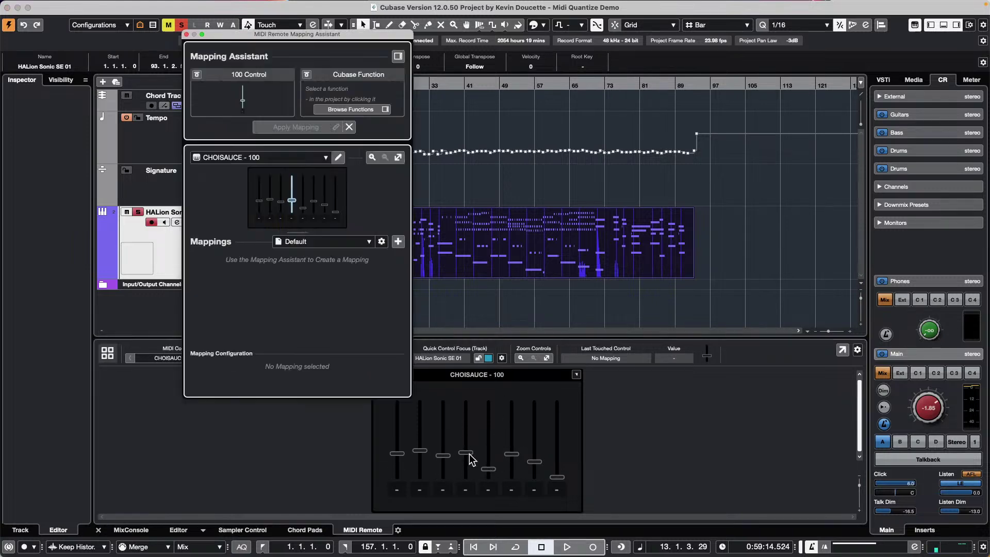
pyautogui.click(398, 56)
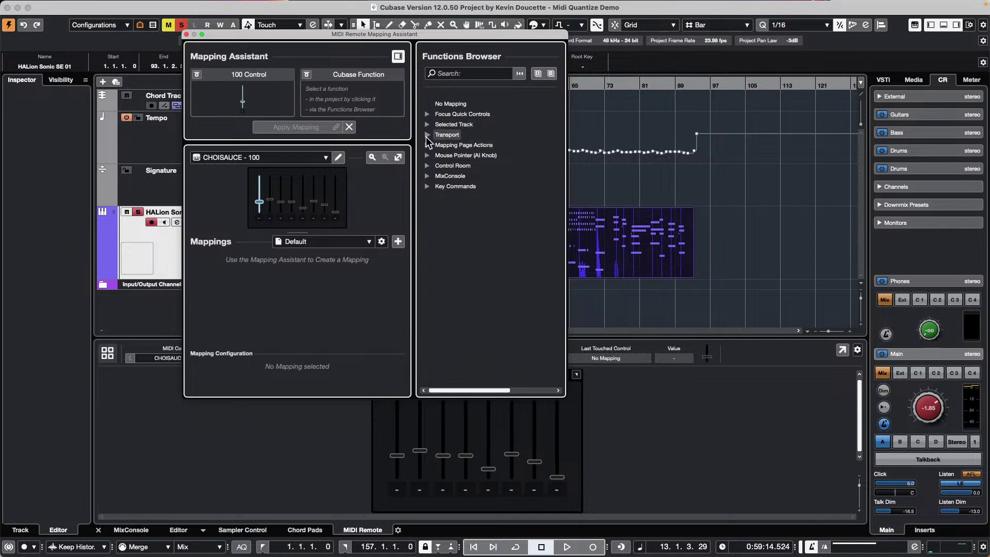
pyautogui.click(427, 114)
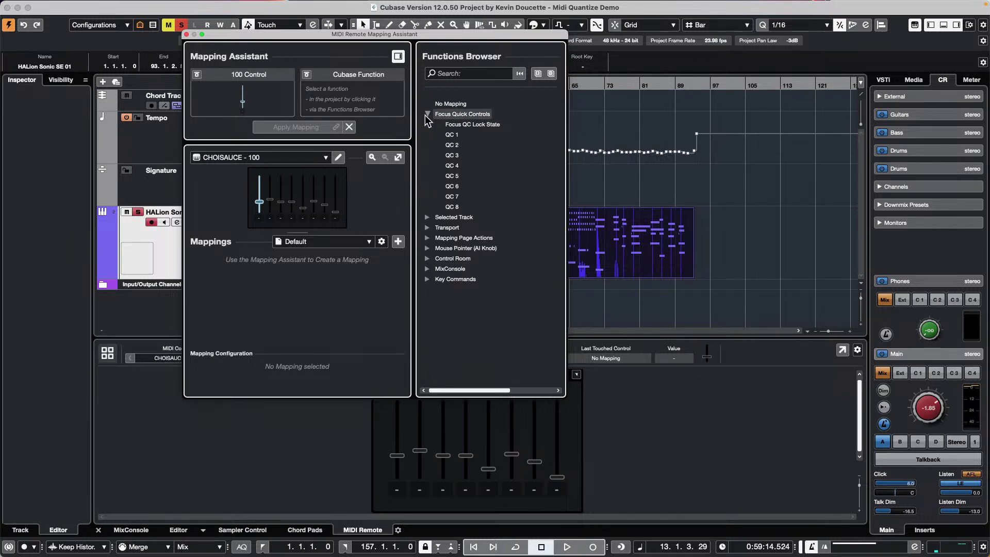
pyautogui.click(451, 135)
pyautogui.click(289, 127)
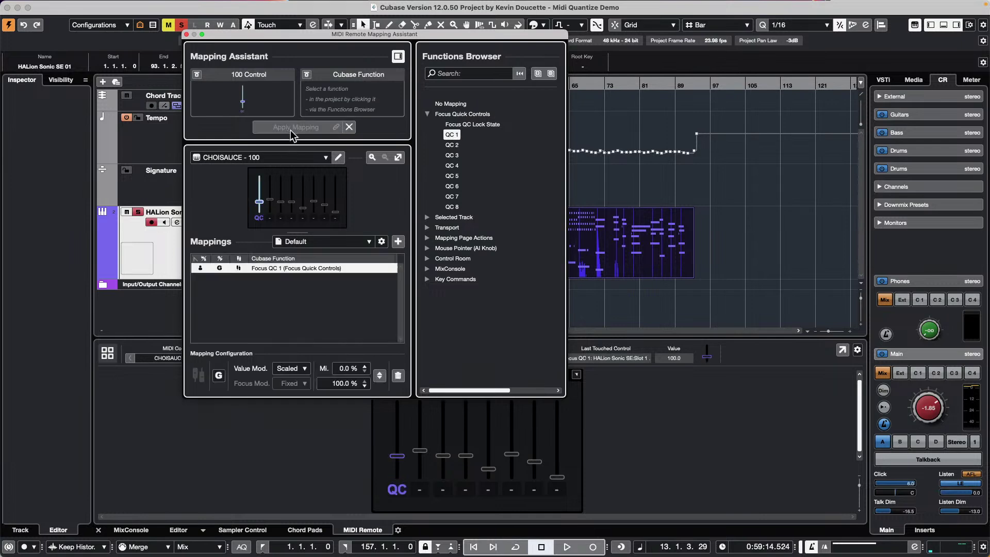
pyautogui.click(186, 34)
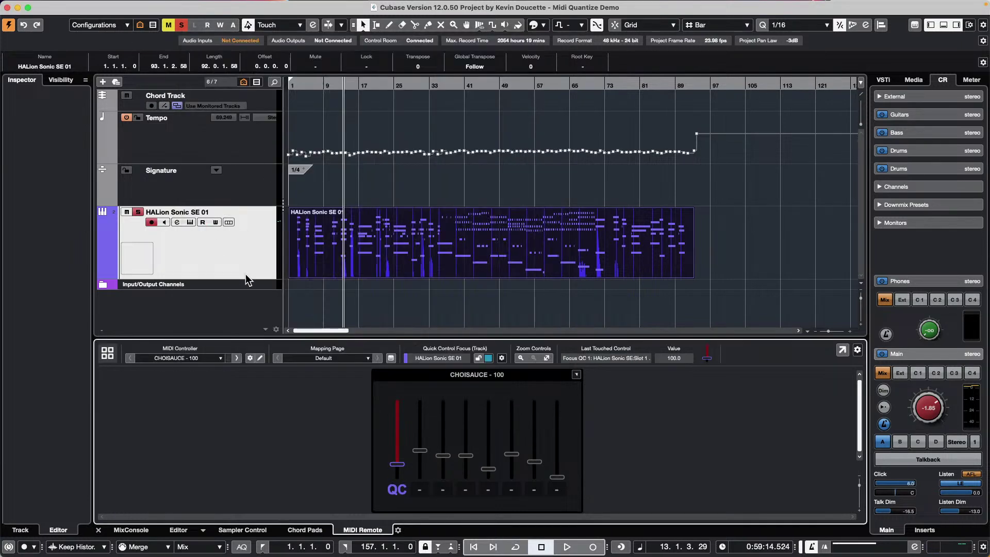
# Step: Show the HALion Sonic SE 01 track's Quick Controls and look at the CHOISAUCE - 100 surface in its editor
pyautogui.click(381, 235)
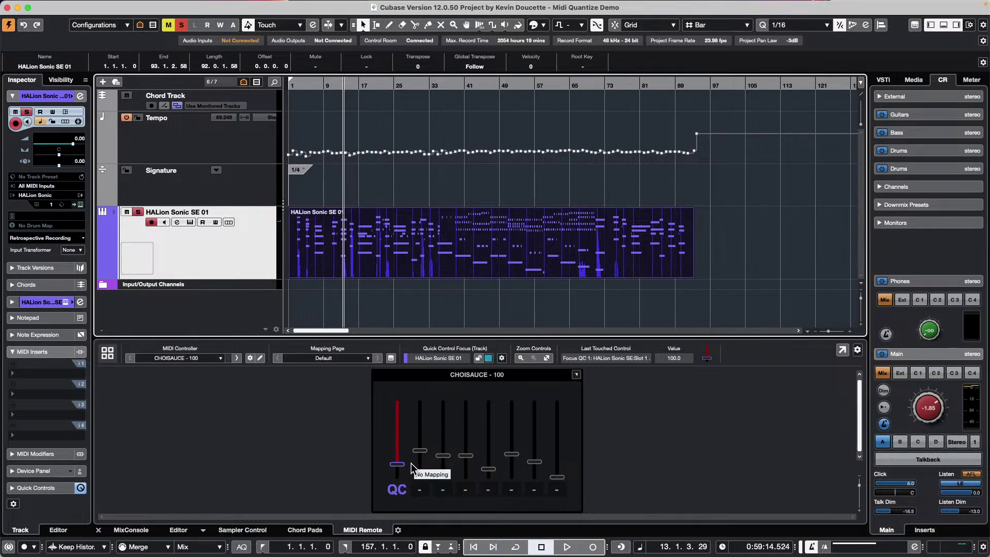
pyautogui.moveTo(410, 459); pyautogui.dragTo(407, 422)
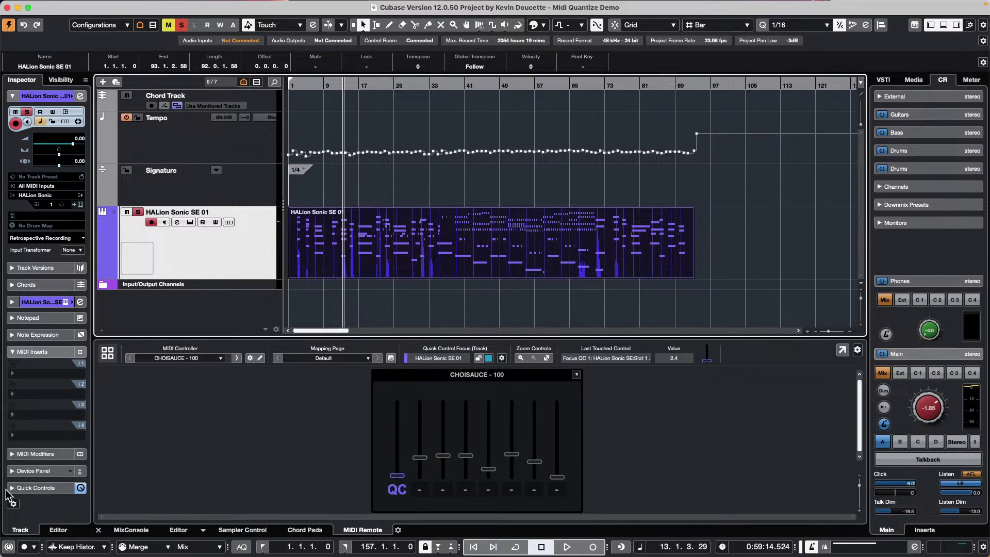
pyautogui.click(36, 488)
pyautogui.moveTo(31, 390)
pyautogui.mouseDown()
pyautogui.moveTo(42, 397)
pyautogui.moveTo(32, 396)
pyautogui.mouseUp()
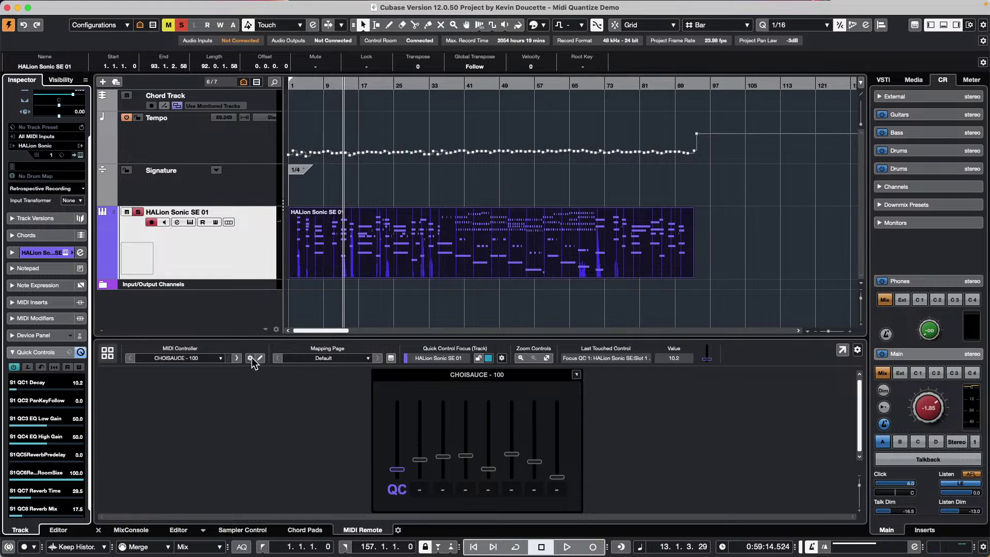
pyautogui.click(259, 358)
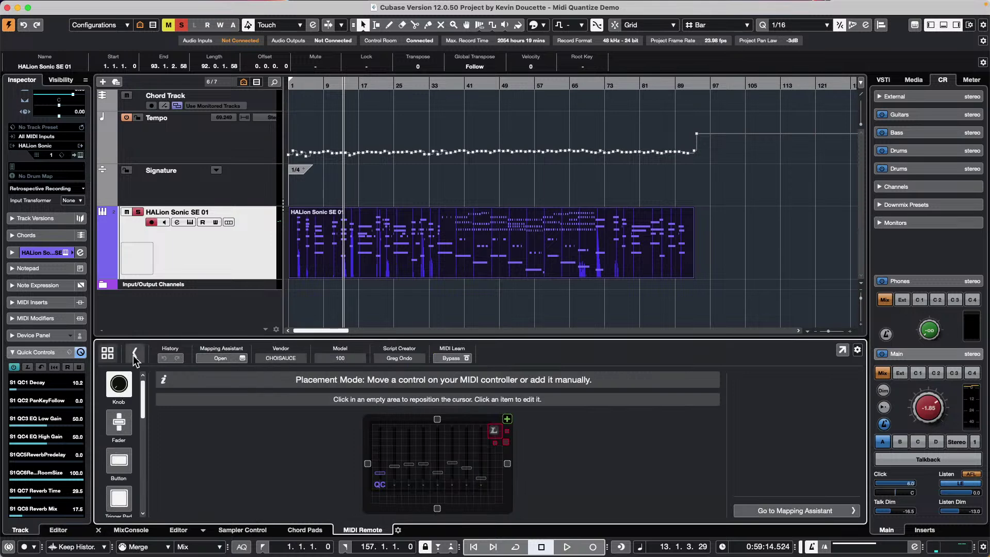
pyautogui.click(133, 355)
# Step: Disable the CHOISAUCE 100 controller script in the MIDI Remote Manager without deleting it, then close the manager
pyautogui.click(250, 358)
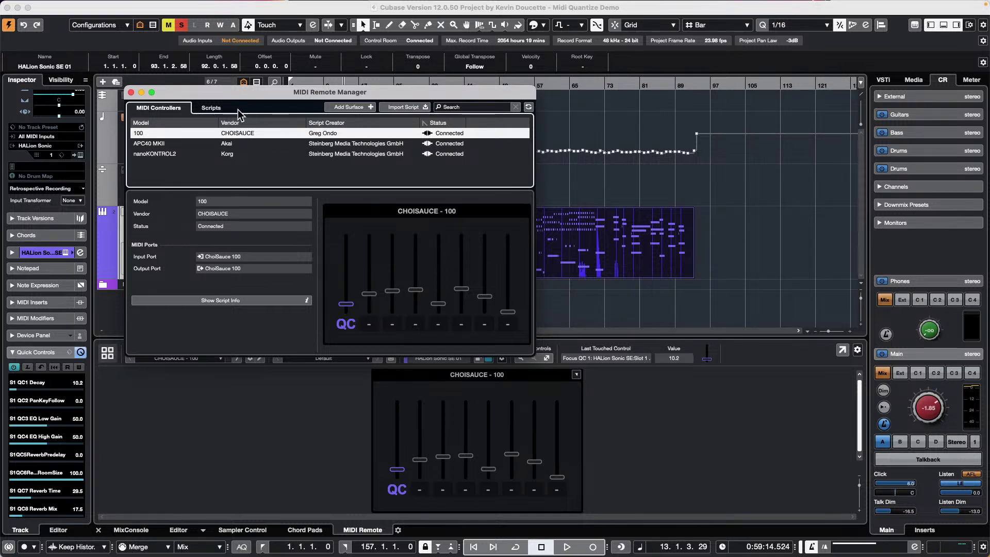
pyautogui.click(215, 109)
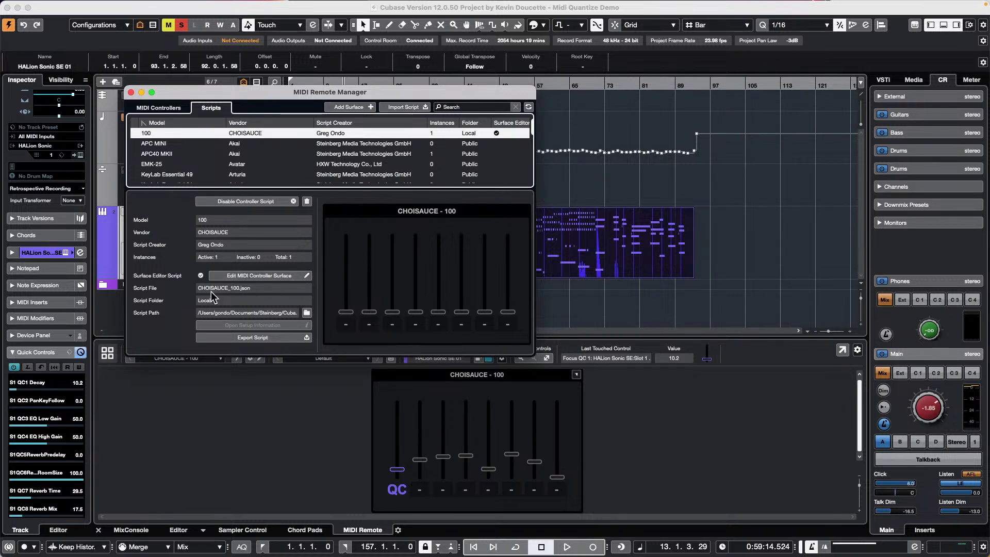
pyautogui.click(307, 201)
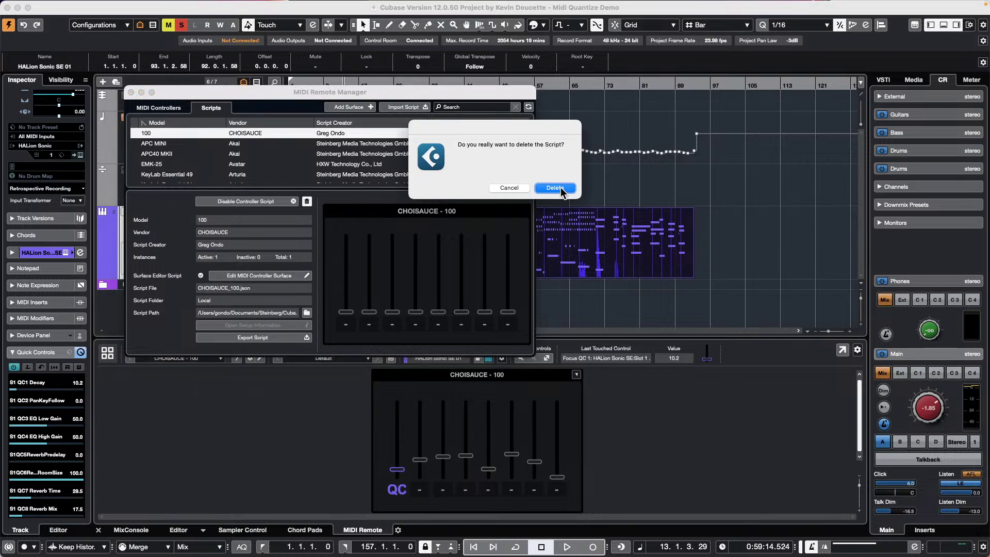
pyautogui.click(507, 190)
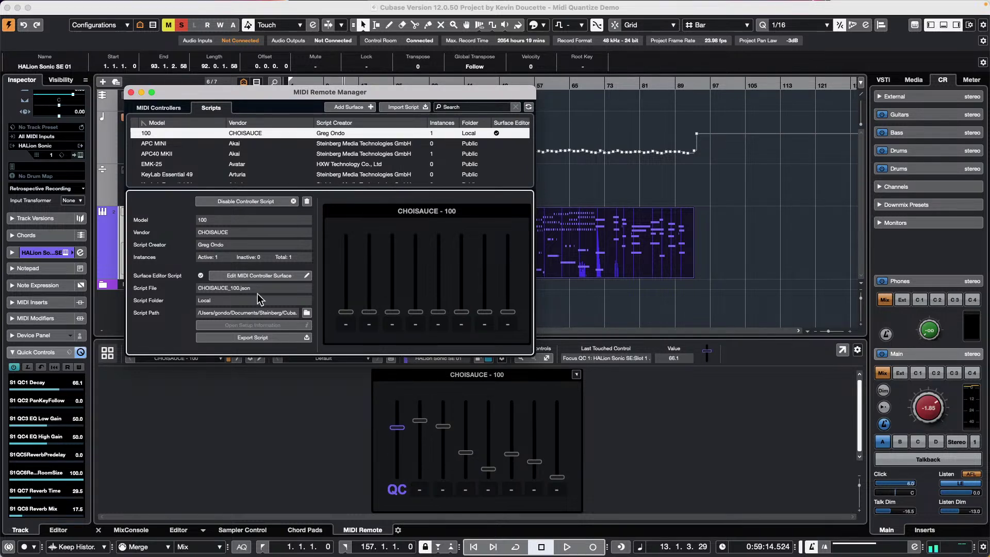
pyautogui.click(250, 202)
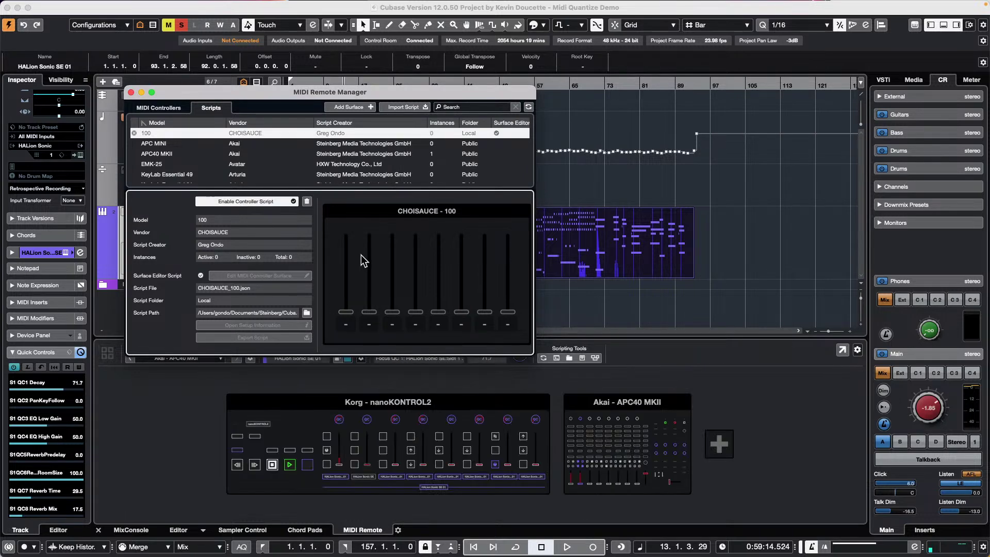
pyautogui.click(131, 93)
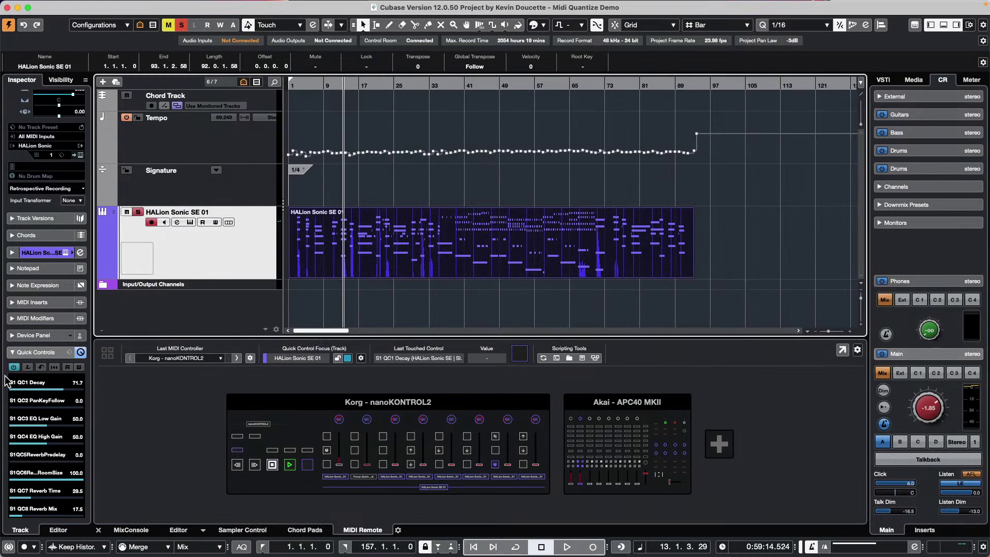
# Step: Load MIDI Monitor into the first MIDI insert slot of the HALion Sonic SE 01 track
pyautogui.click(37, 308)
pyautogui.click(35, 379)
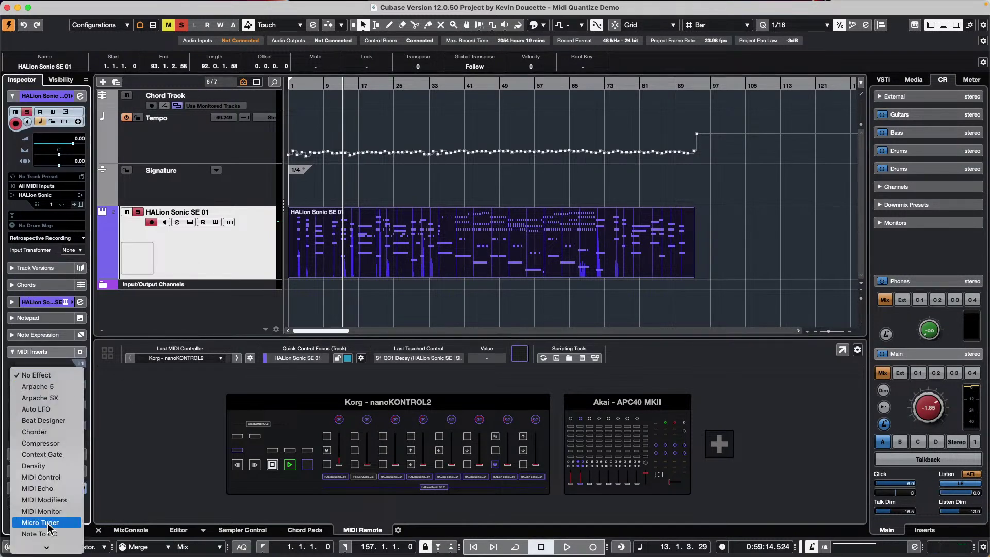
pyautogui.click(58, 510)
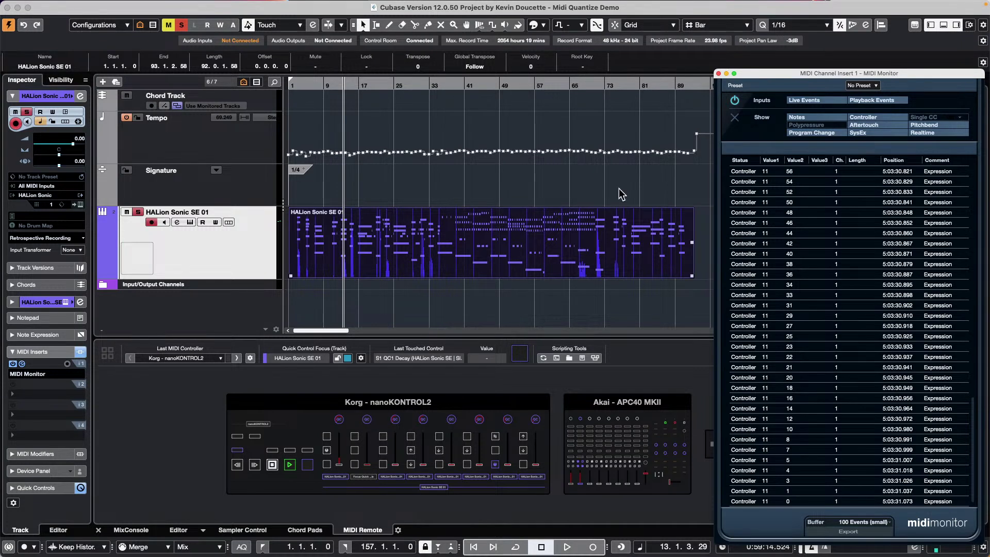
# Step: Open the recent project Amos Moses - GO.cpr, activate it and accept the missing ports without remapping them
pyautogui.click(69, 6)
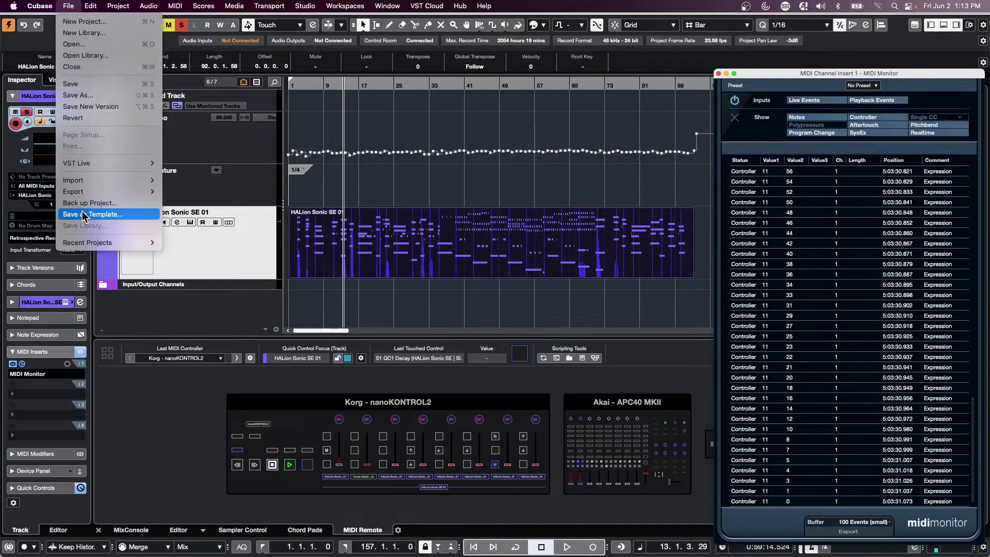
pyautogui.moveTo(104, 242)
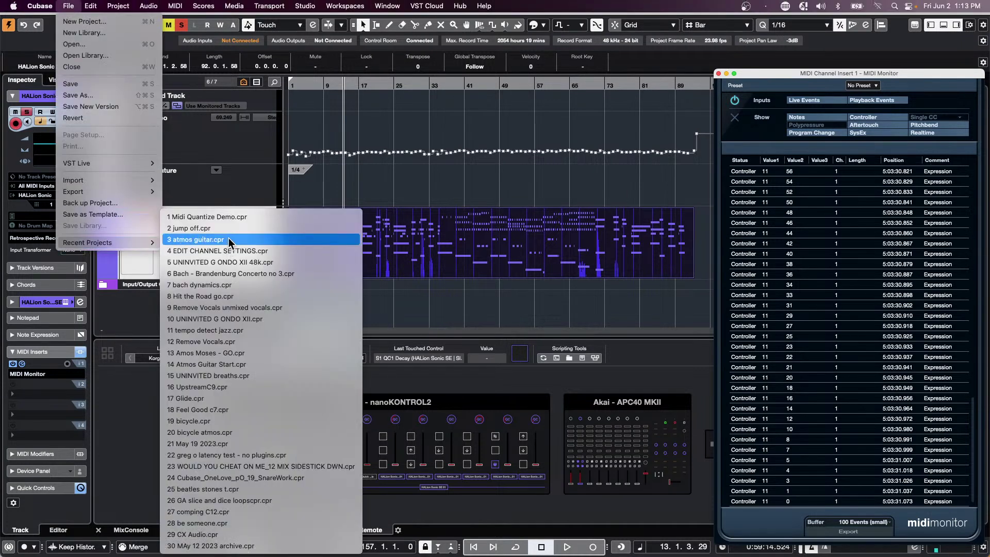
pyautogui.click(253, 354)
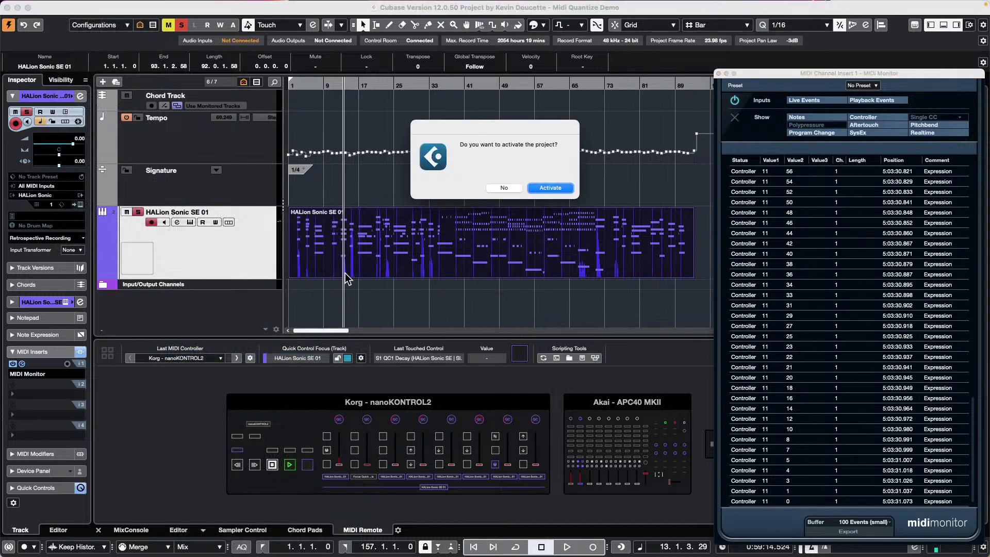
pyautogui.click(550, 188)
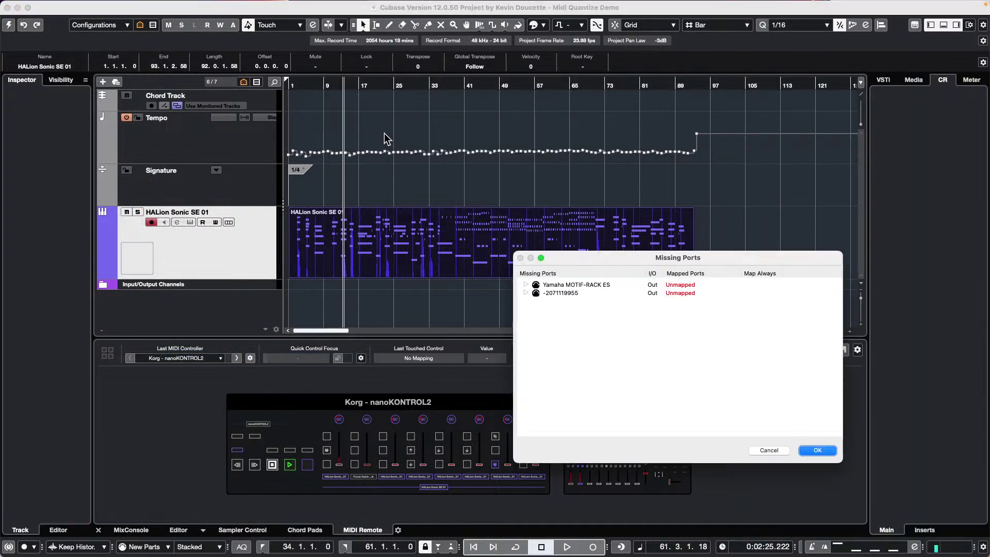
pyautogui.click(817, 450)
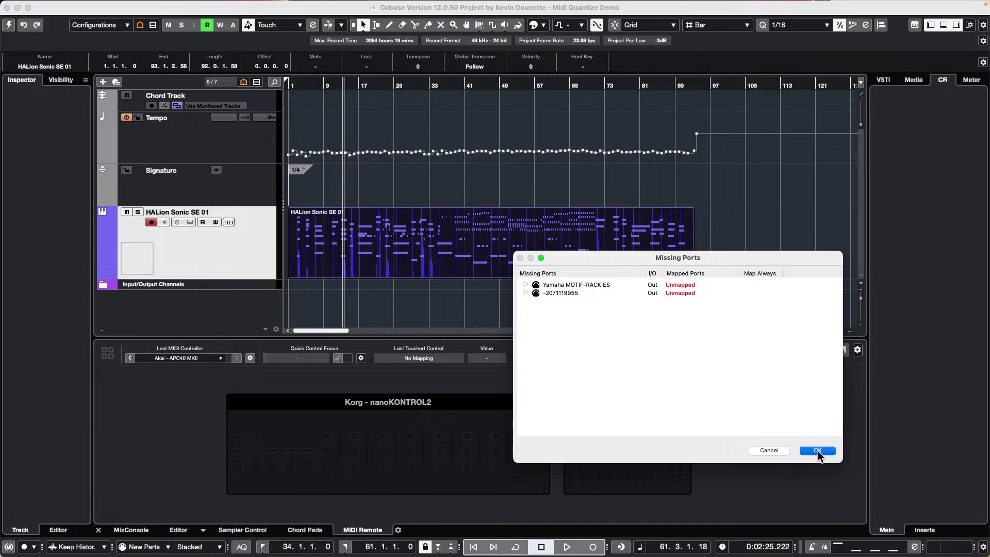
# Step: Select the Bass track, start playback and solo the track
pyautogui.scroll(-5, 345, 211)
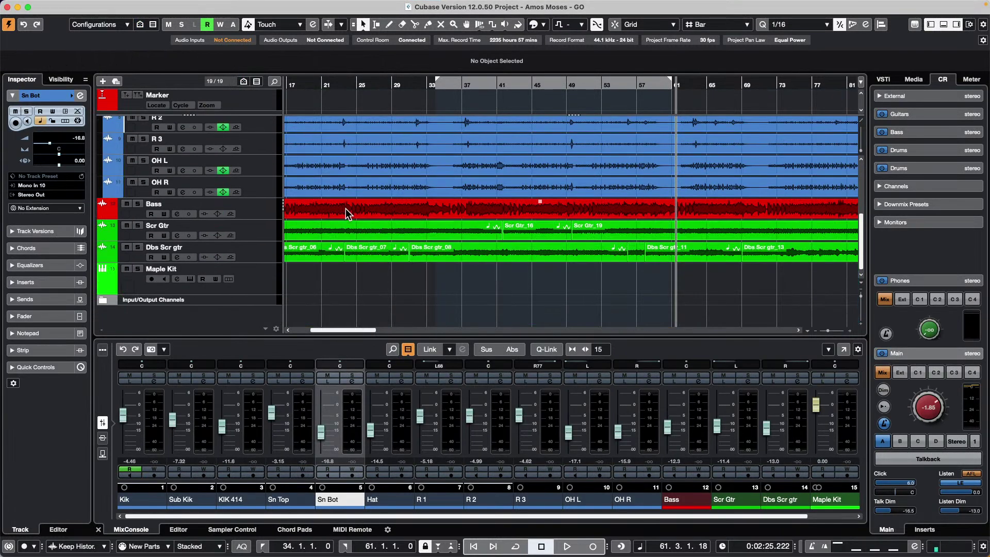
pyautogui.click(266, 209)
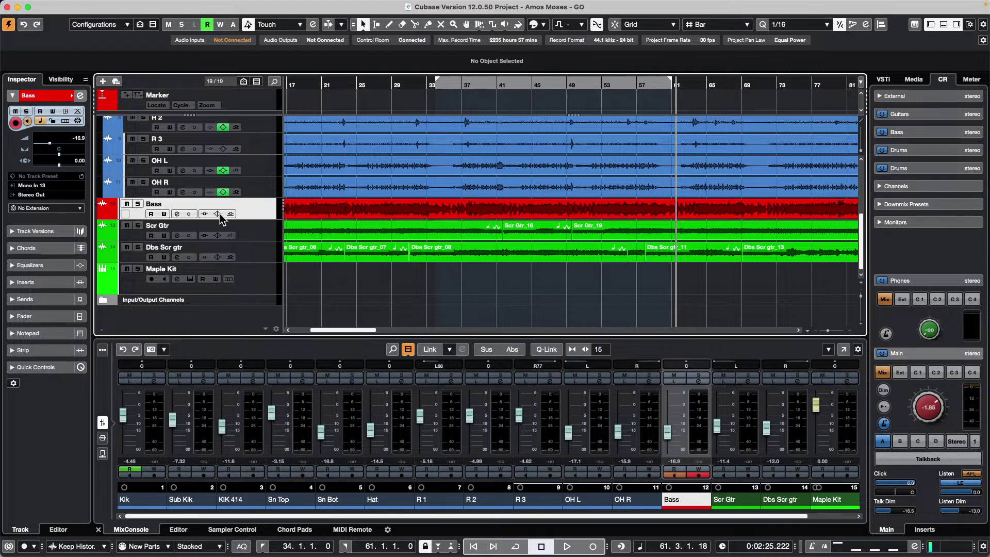
pyautogui.press('space')
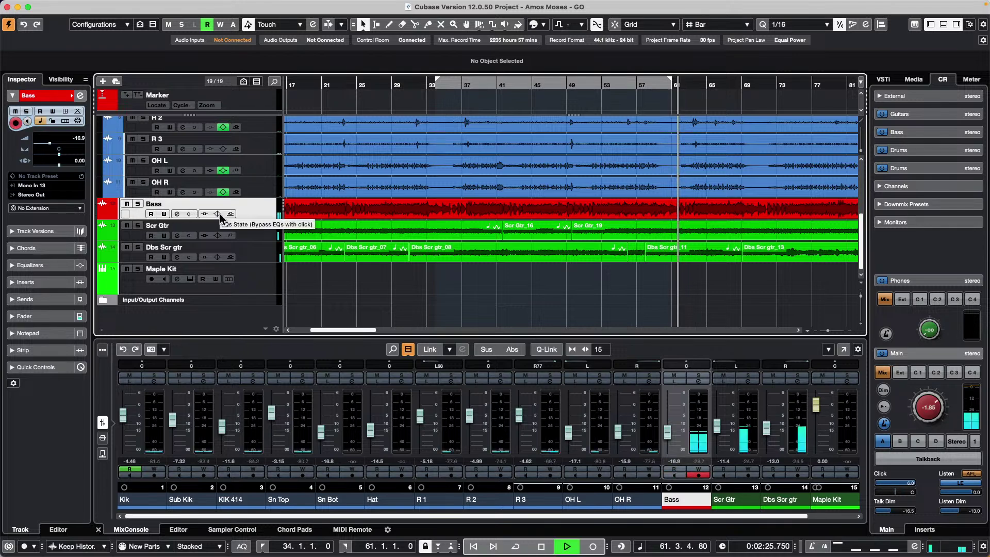
pyautogui.click(138, 204)
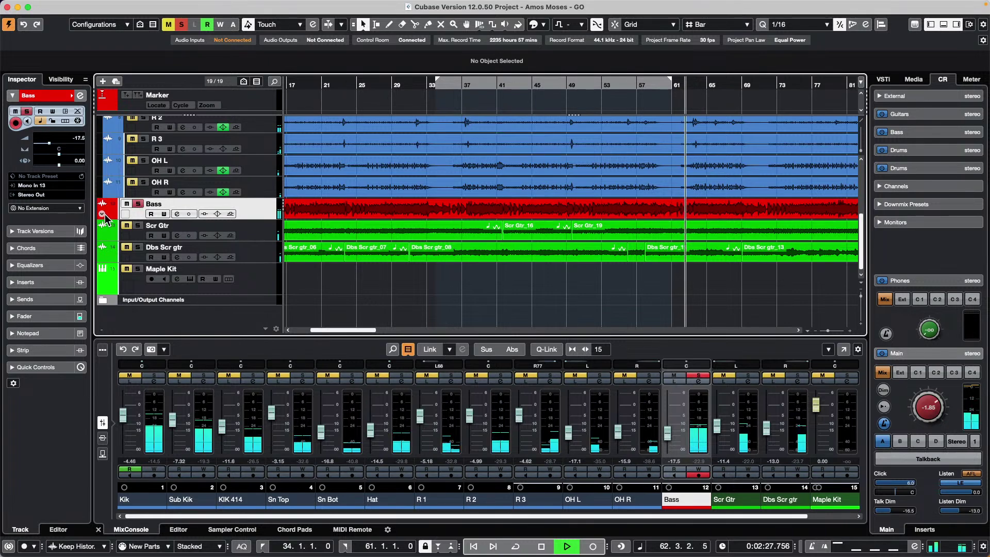
# Step: Make the Bass track taller, reveal its Volume automation lane and enlarge that lane
pyautogui.moveTo(252, 220); pyautogui.dragTo(246, 260)
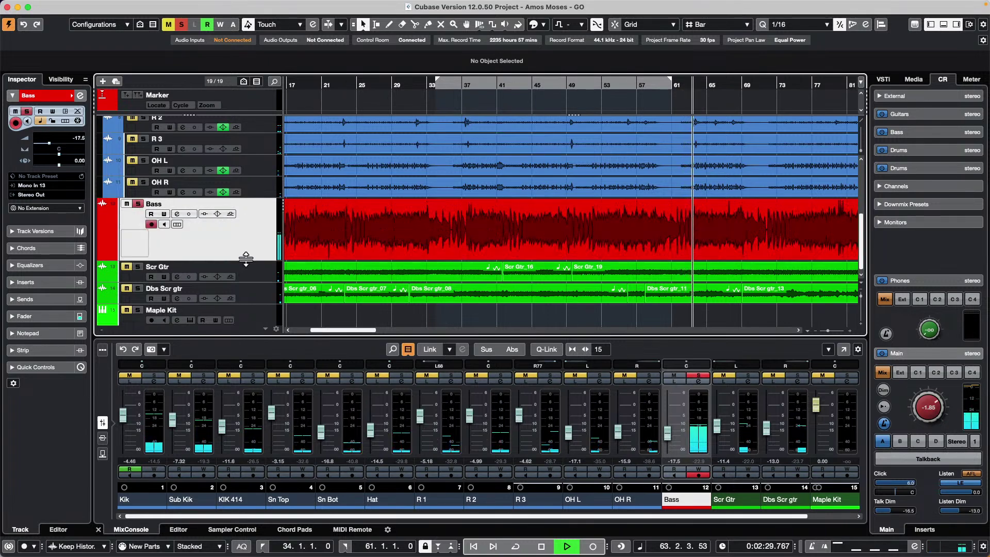
pyautogui.click(101, 254)
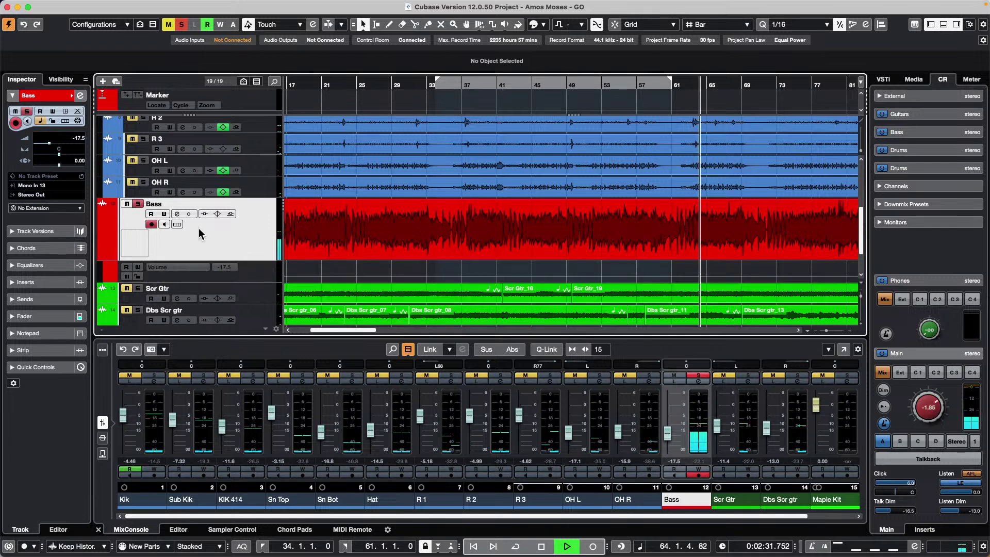
pyautogui.moveTo(230, 282); pyautogui.dragTo(230, 312)
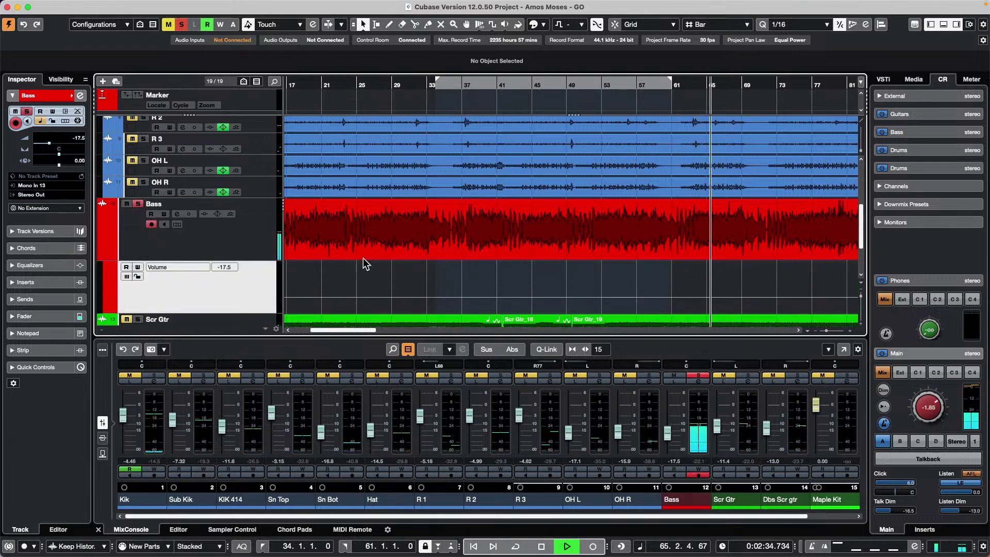
# Step: Enable automation writing on the Bass track and record a Touch-mode volume pass, playing from about bar 30 to bar 34
pyautogui.press('space')
pyautogui.click(299, 24)
pyautogui.click(299, 25)
pyautogui.click(401, 87)
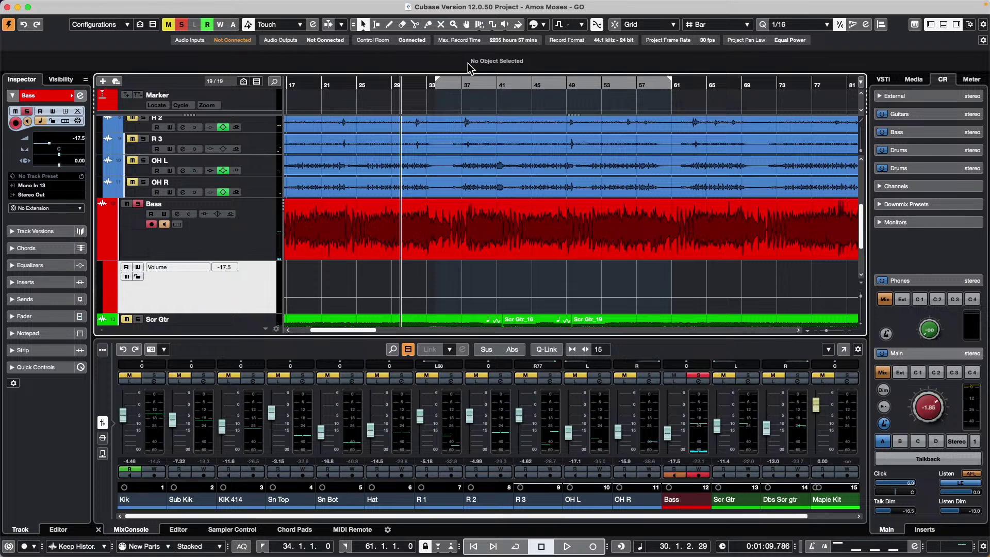
pyautogui.press('space')
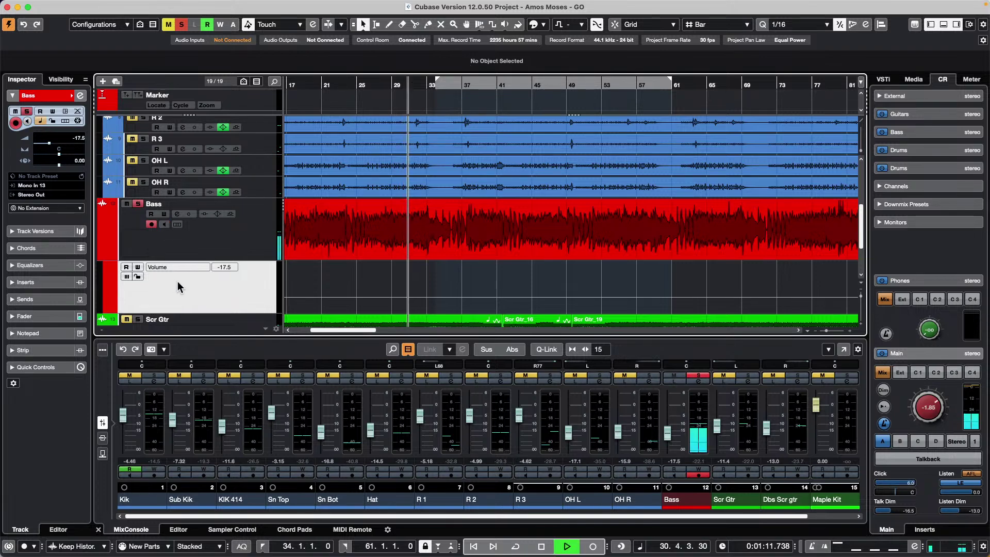
pyautogui.click(138, 267)
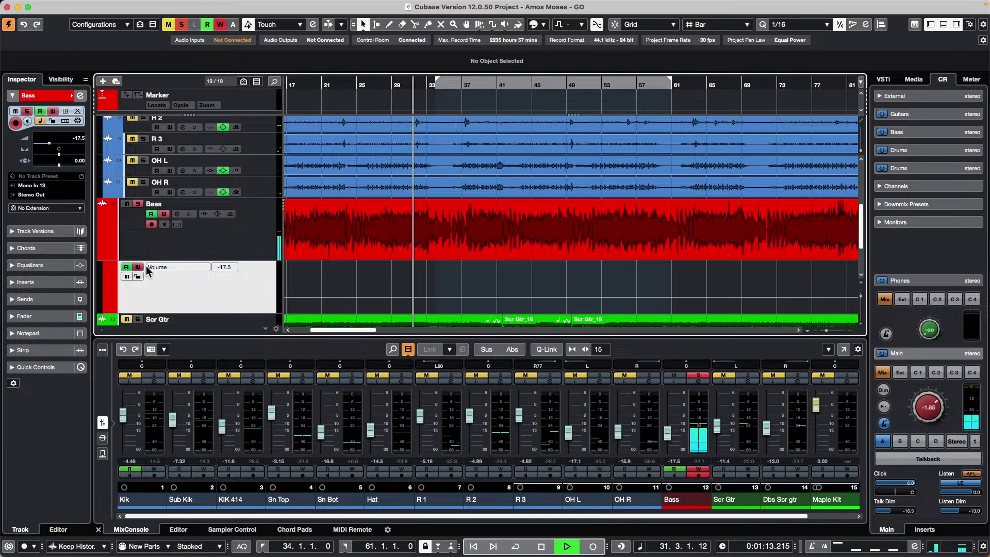
pyautogui.click(466, 277)
pyautogui.moveTo(465, 273); pyautogui.dragTo(466, 273)
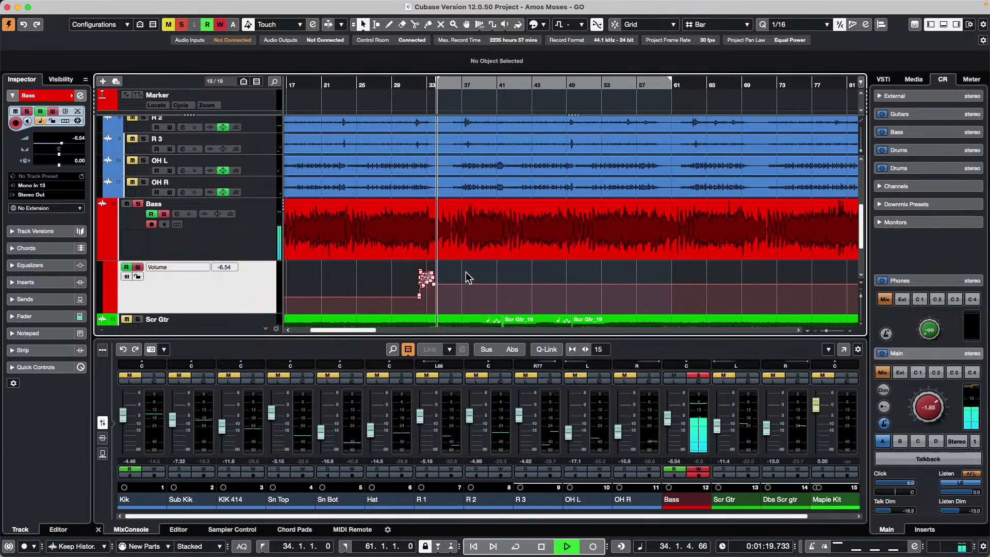
pyautogui.press('space')
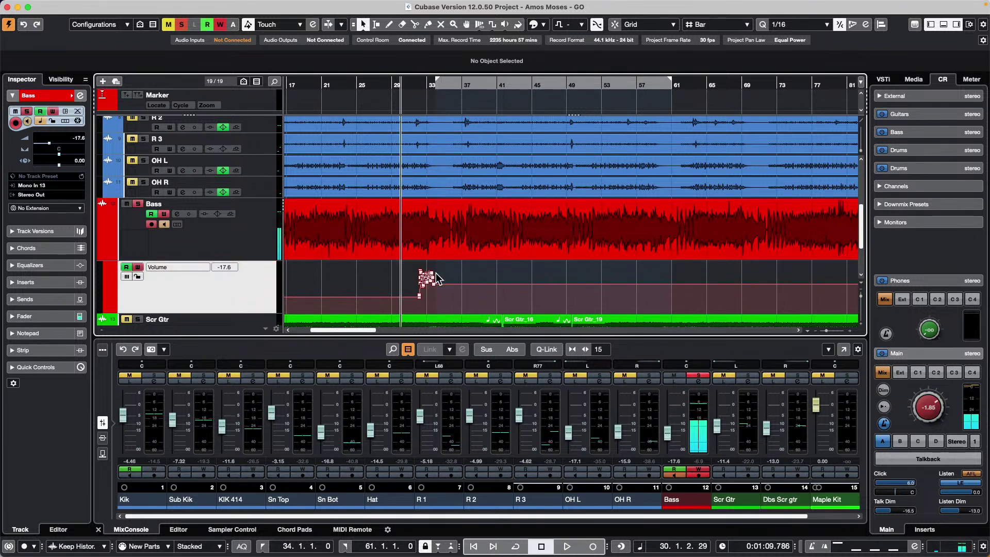
# Step: Record another short pass of Bass volume automation in Touch mode, starting playback from about bar 34
pyautogui.moveTo(415, 88); pyautogui.dragTo(415, 103)
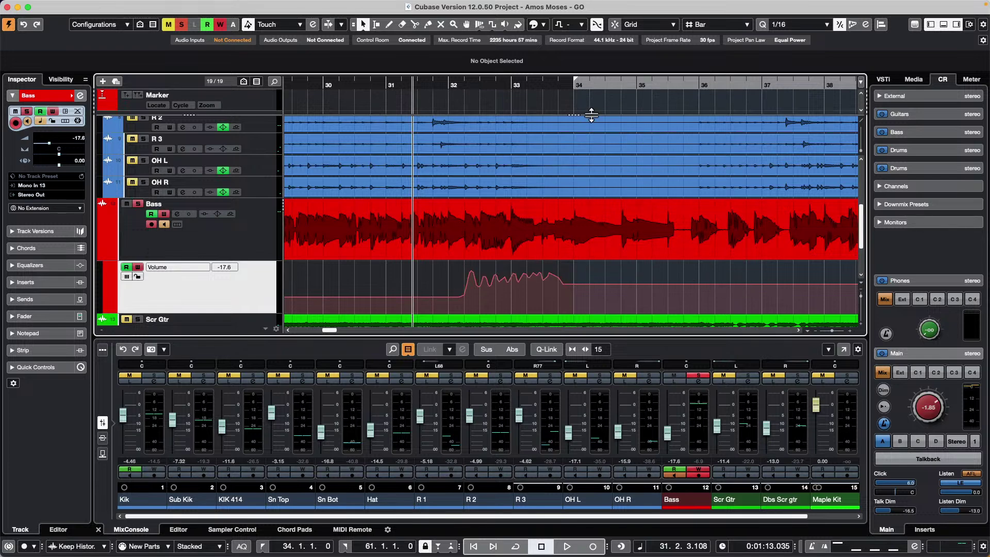
pyautogui.click(600, 92)
pyautogui.press('space')
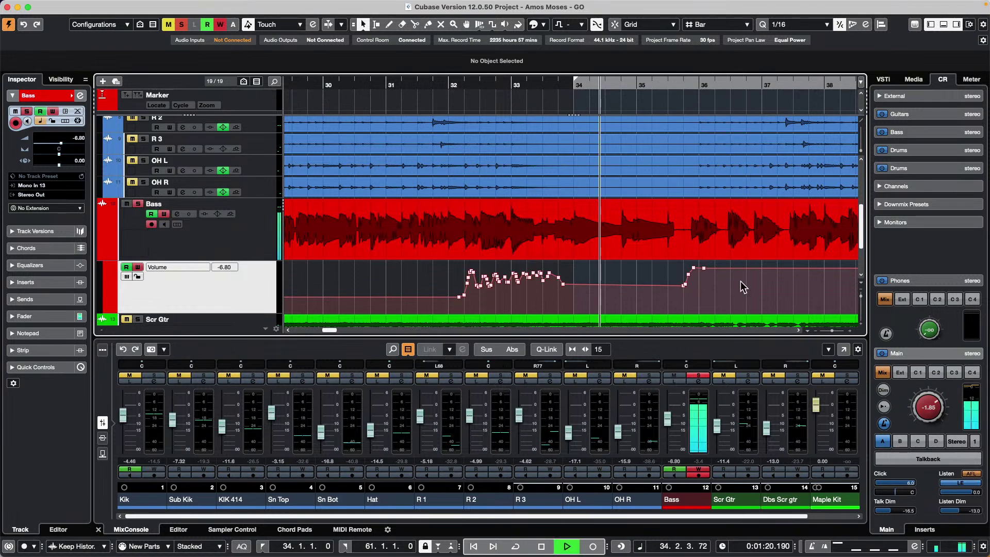
pyautogui.press('space')
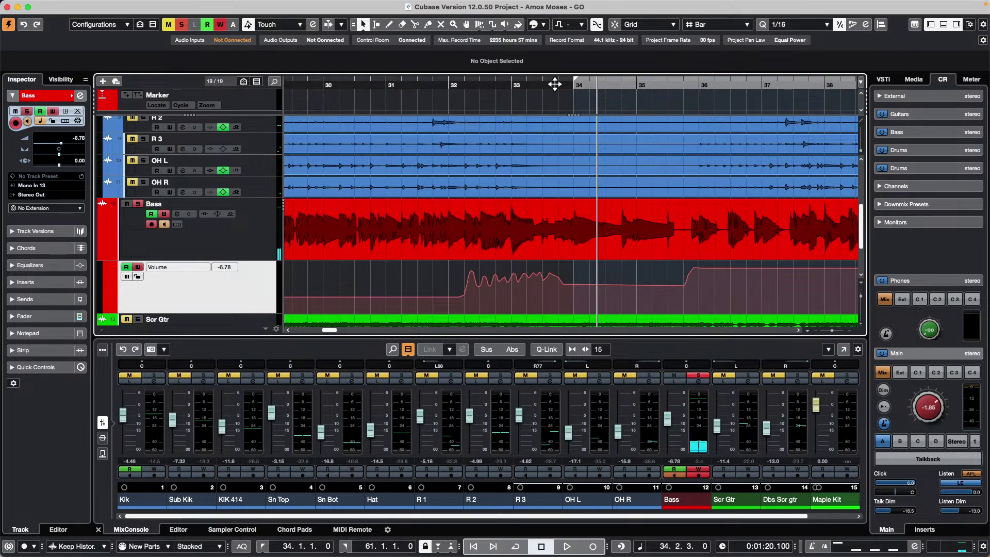
# Step: Draw a Bass volume automation point at the end of the audio near bar 89 and lower the level there to about -5.49
pyautogui.moveTo(553, 85); pyautogui.dragTo(526, 76)
pyautogui.rightClick(579, 281)
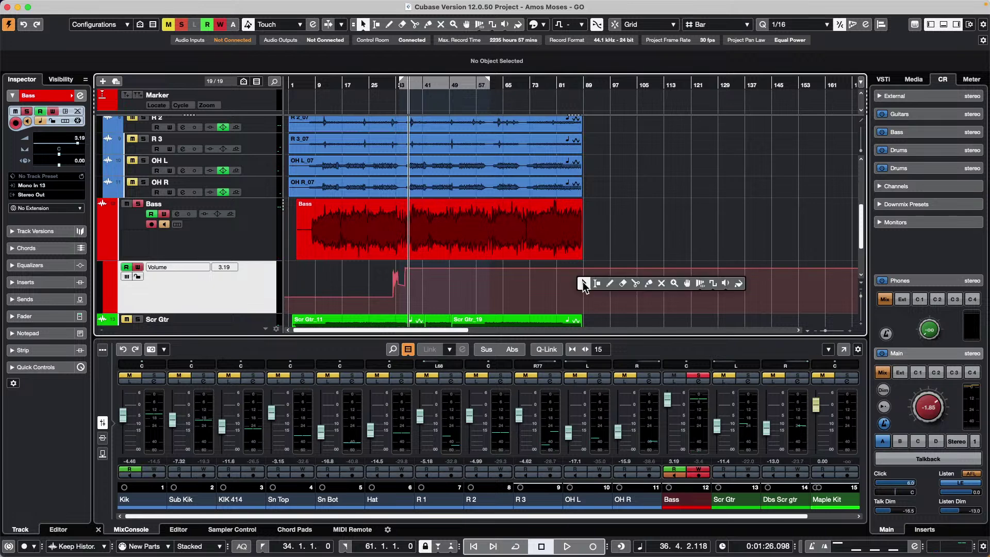
pyautogui.click(609, 281)
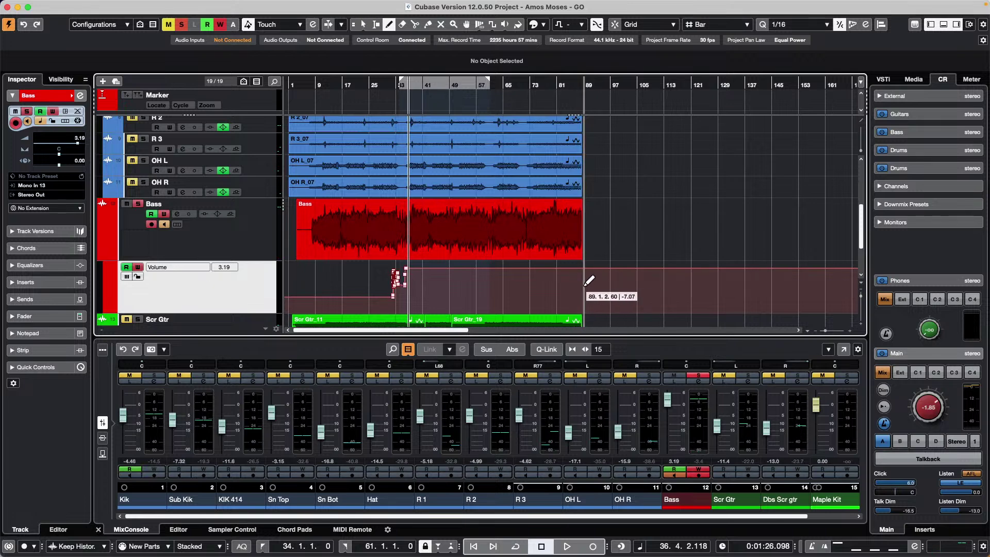
pyautogui.click(583, 285)
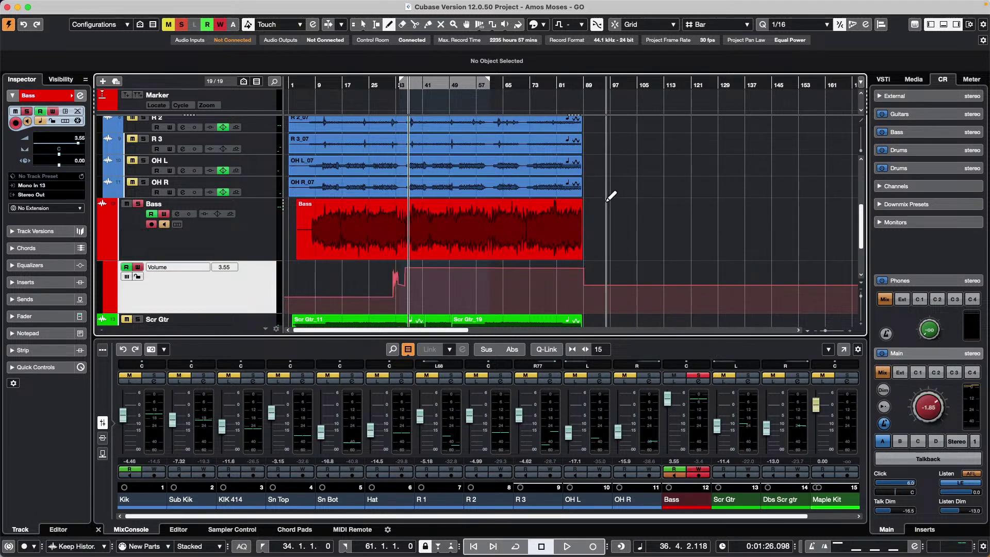
pyautogui.press('1')
pyautogui.moveTo(584, 269); pyautogui.dragTo(584, 283)
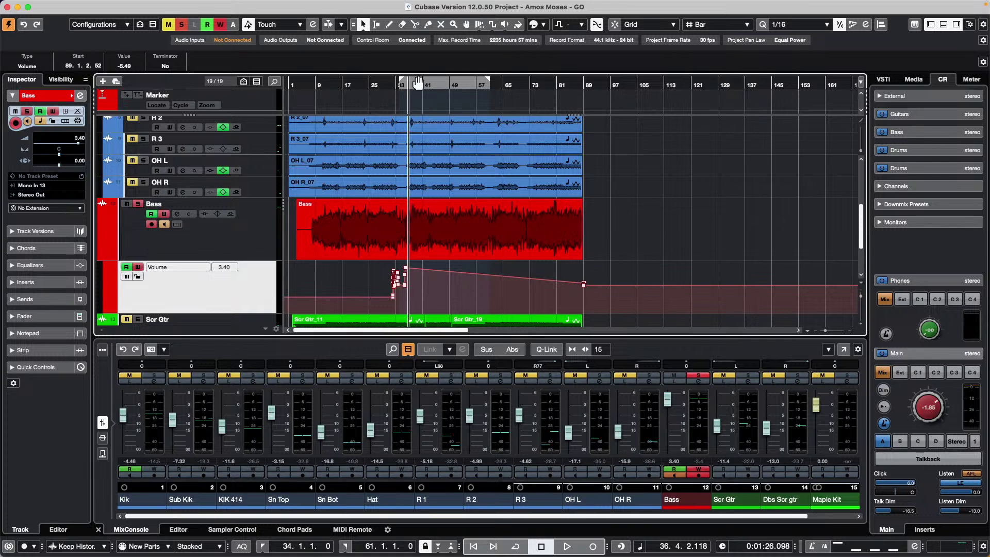
# Step: Play the Bass track from about bar 38, then lower the volume automation point at bar 35 to about -4.73
pyautogui.moveTo(418, 82); pyautogui.dragTo(417, 103)
pyautogui.press('space')
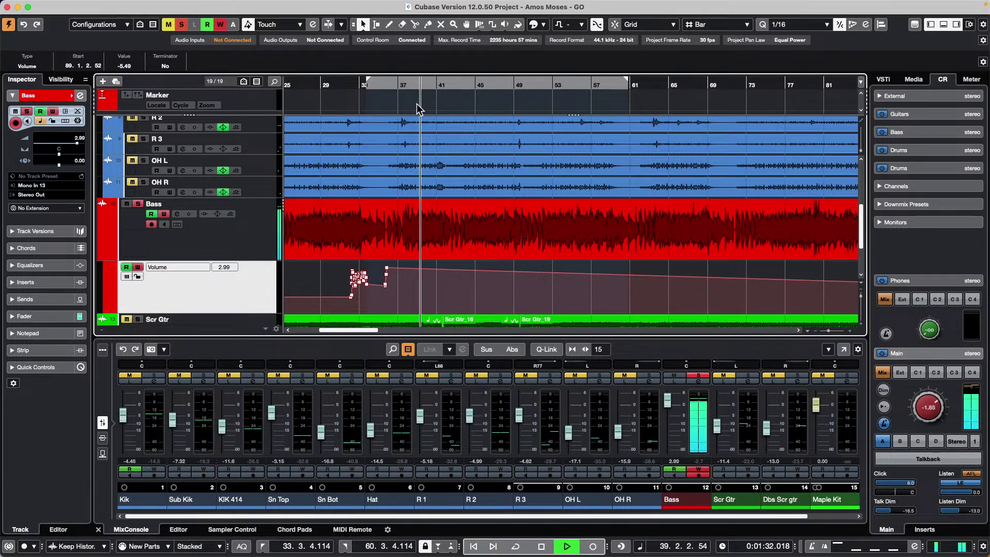
pyautogui.press('space')
pyautogui.moveTo(386, 268); pyautogui.dragTo(388, 287)
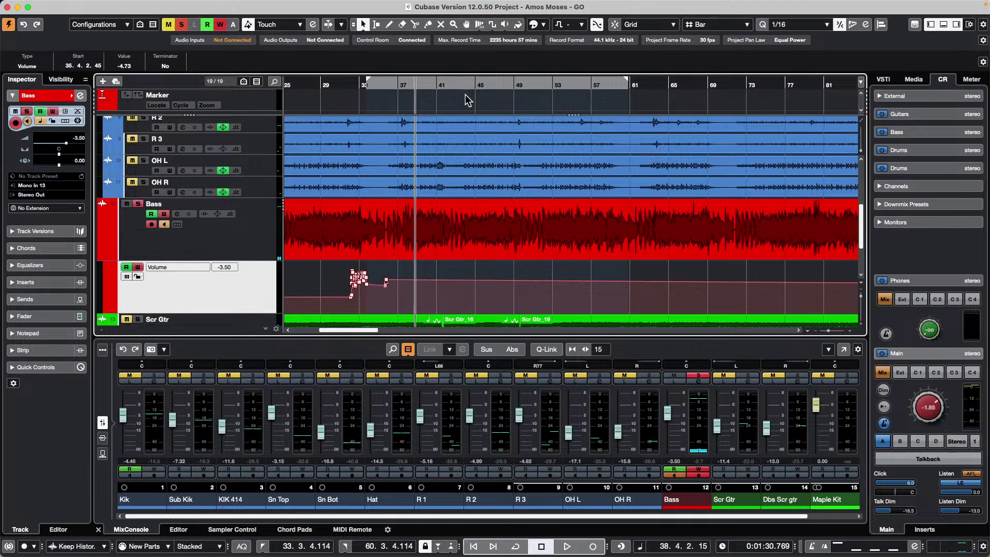
# Step: Record a further Touch-mode volume automation pass on the Bass track, playing from about bar 43 to bar 49
pyautogui.moveTo(463, 87); pyautogui.dragTo(462, 69)
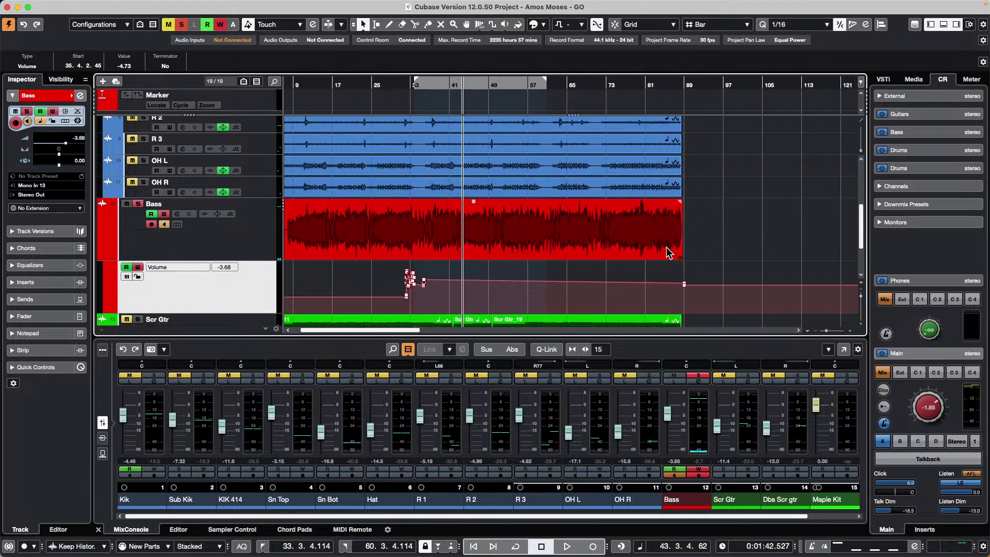
pyautogui.press('space')
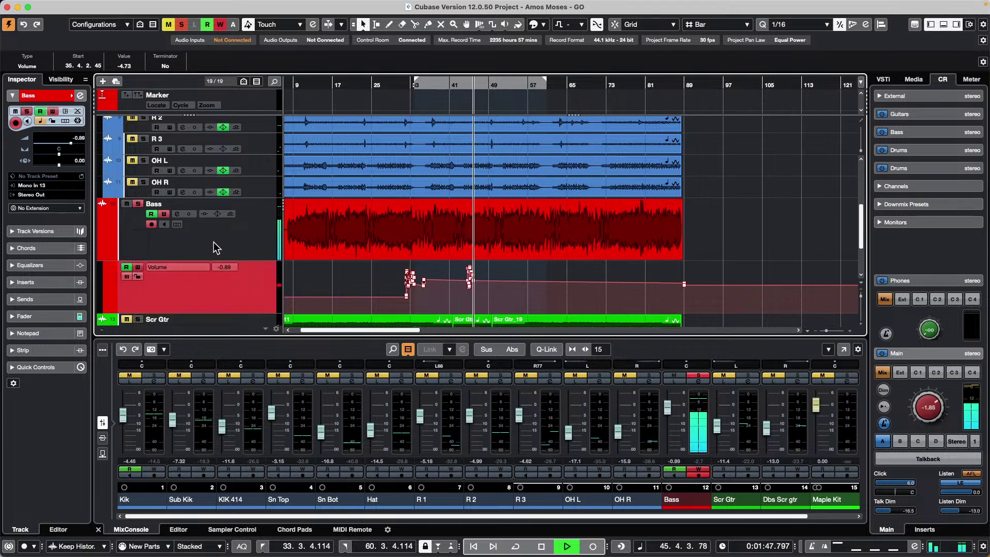
pyautogui.press('h')
pyautogui.press('h')
pyautogui.press('h')
pyautogui.press('h')
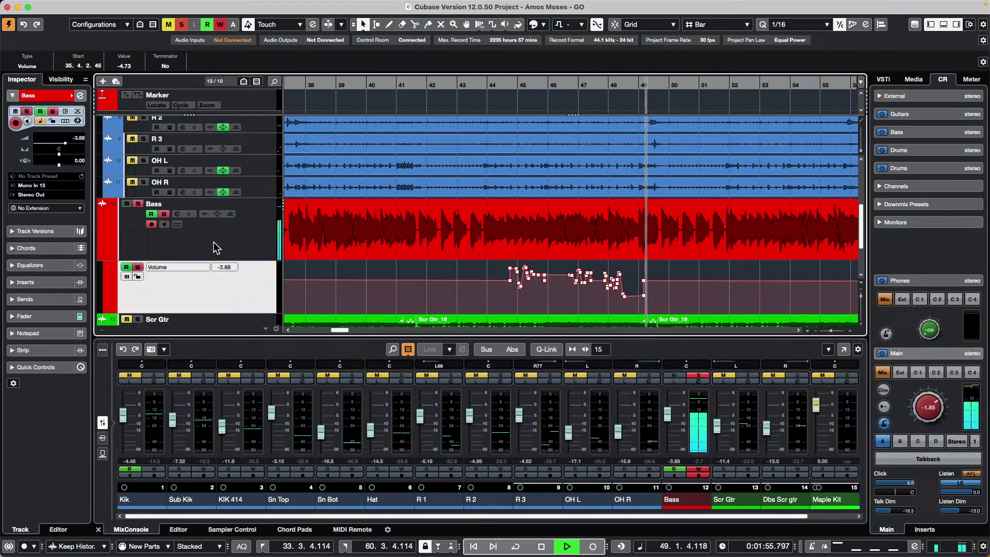
pyautogui.press('space')
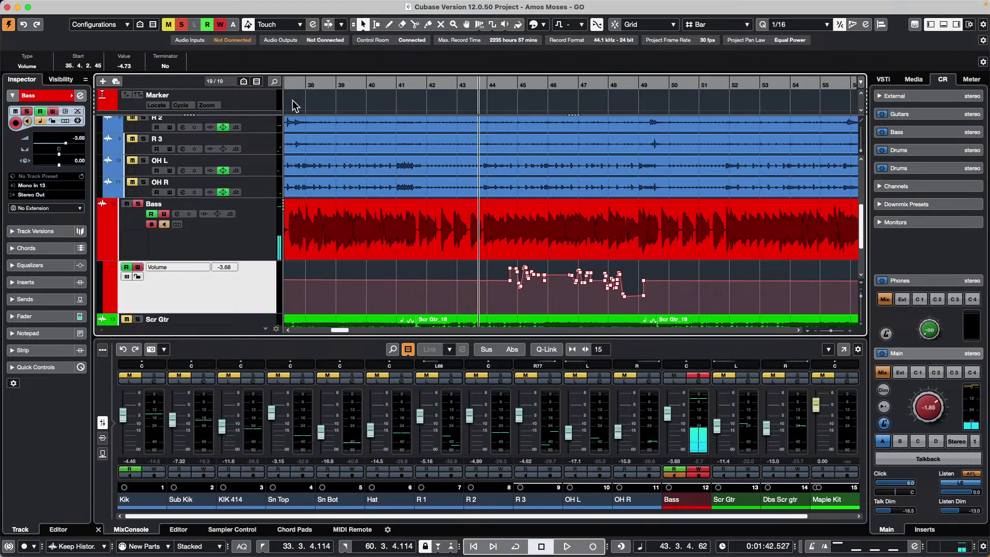
# Step: Enable the To Start and To End fill options in the Automation Panel and flatten the Bass volume automation to about -17.6
pyautogui.moveTo(480, 85); pyautogui.dragTo(473, 63)
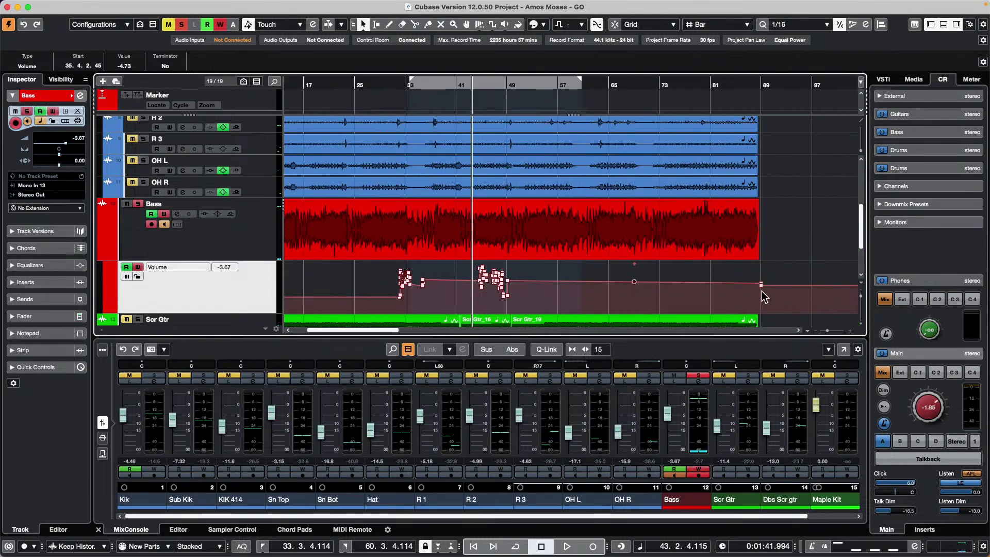
pyautogui.moveTo(762, 291)
pyautogui.click(312, 24)
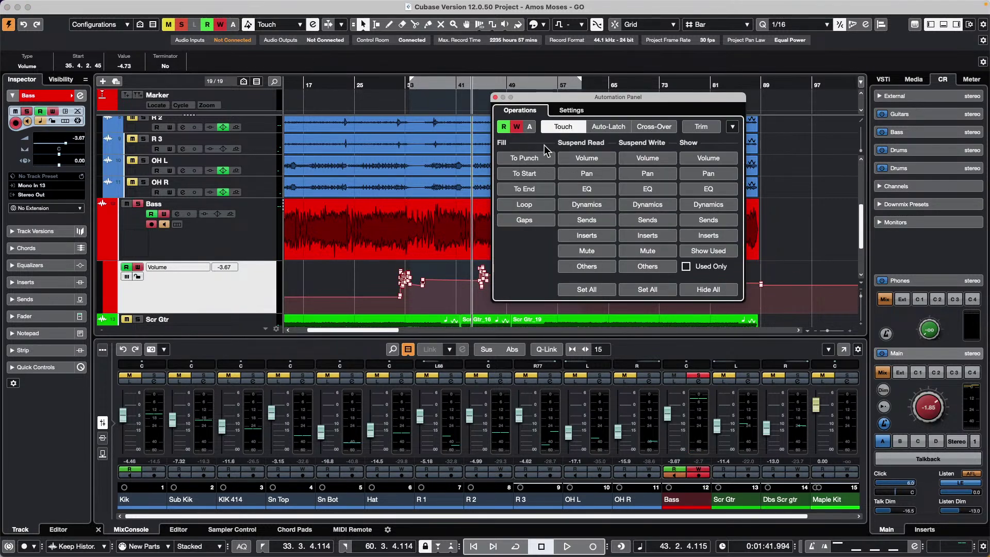
pyautogui.click(535, 174)
pyautogui.click(535, 189)
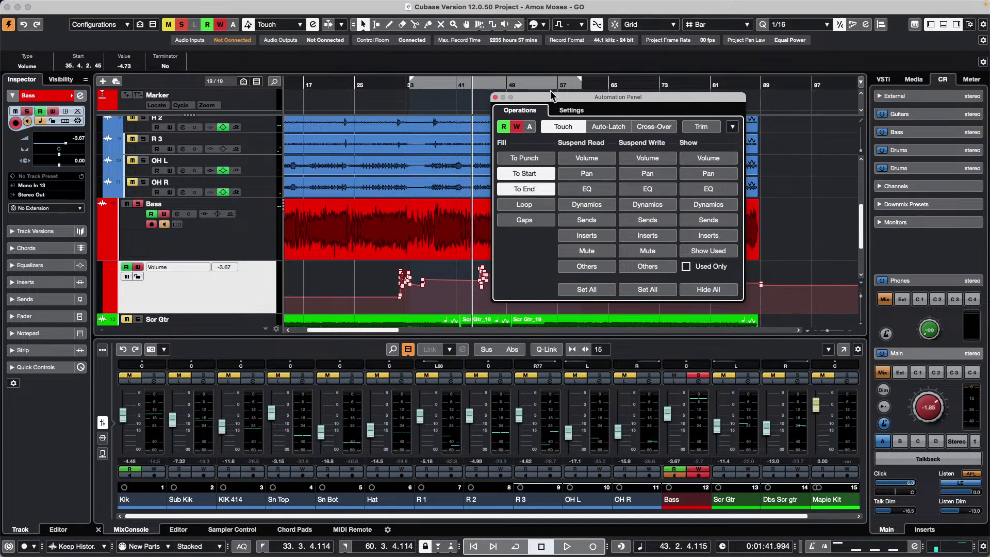
pyautogui.moveTo(550, 102); pyautogui.dragTo(717, 131)
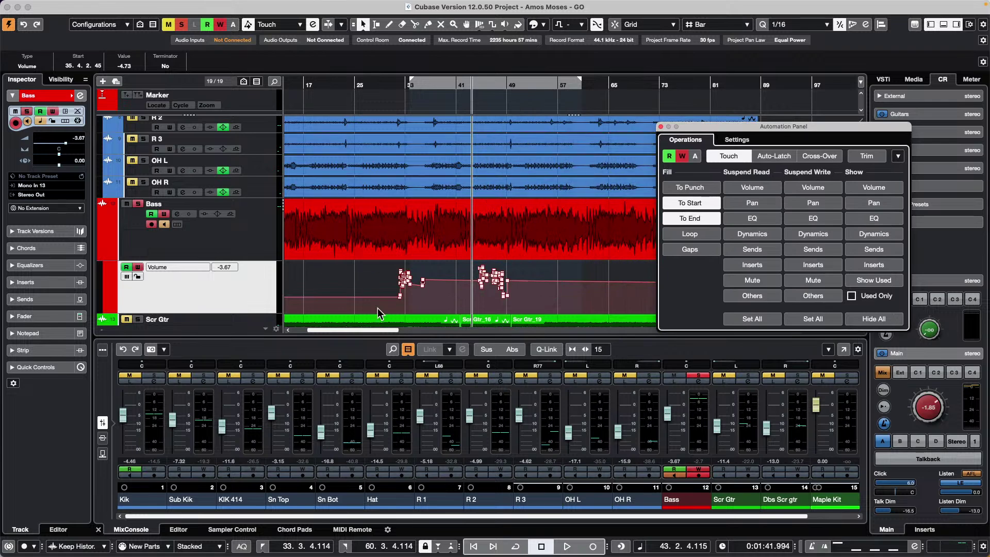
pyautogui.moveTo(400, 297); pyautogui.dragTo(400, 301)
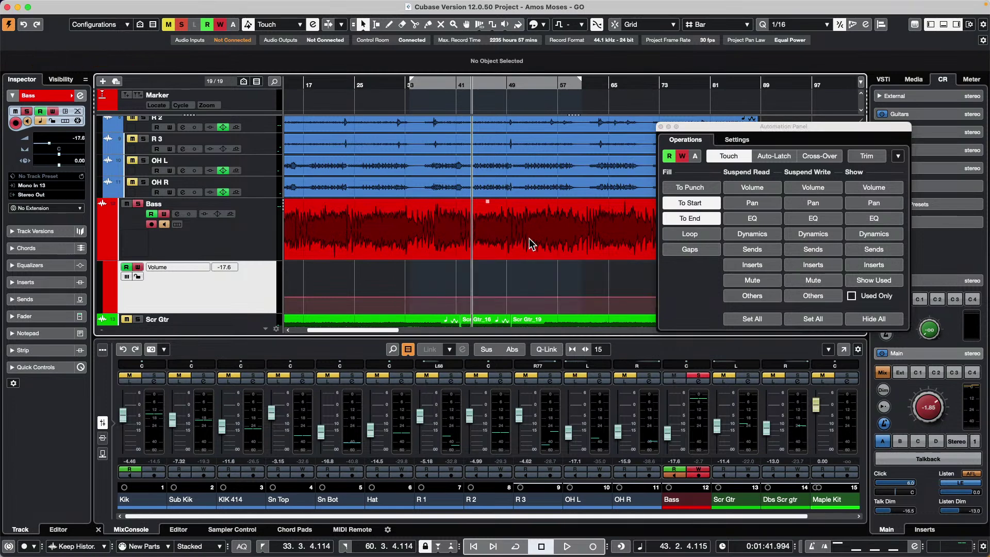
# Step: Play from about bar 43, fill the whole Bass volume automation at about -2.41, and turn off the To Start and To End fill options
pyautogui.press('space')
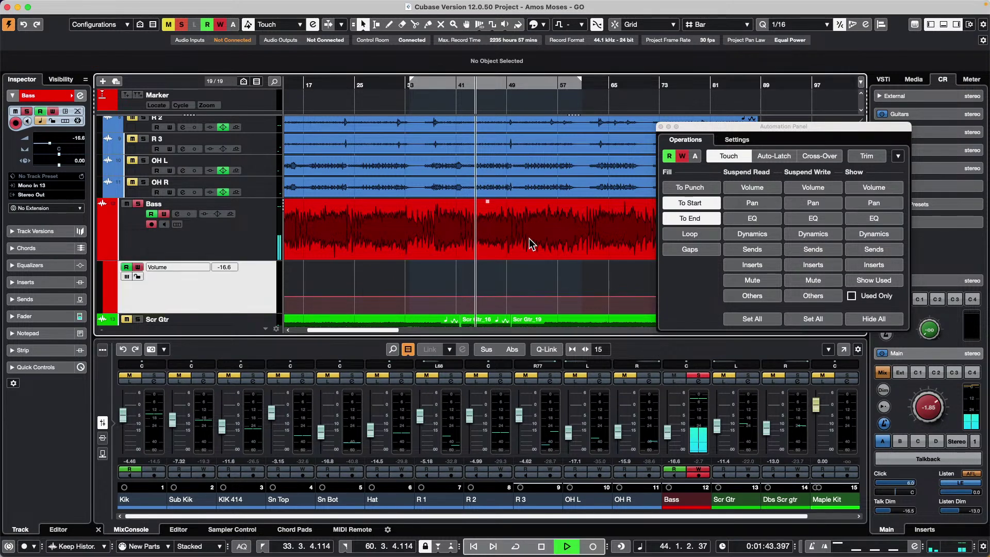
pyautogui.press('space')
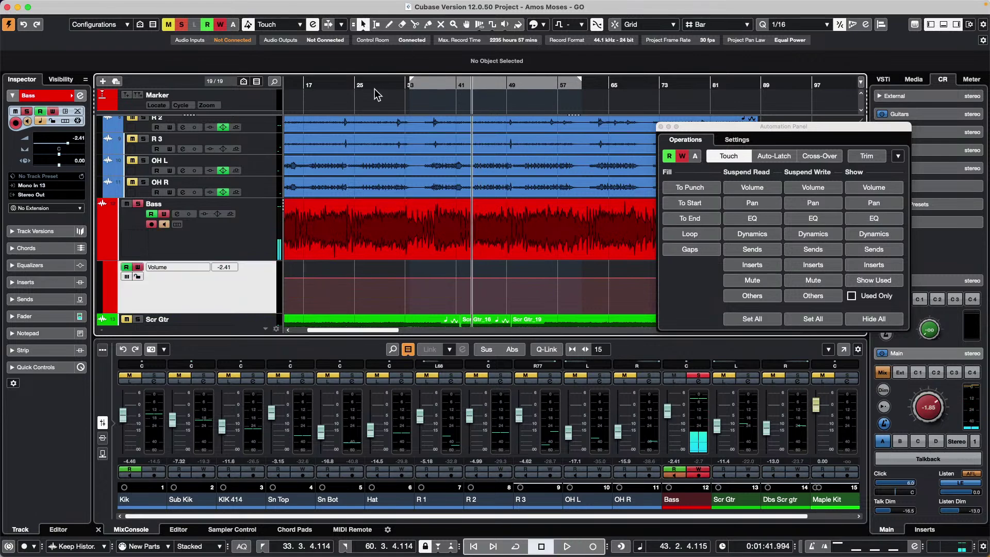
# Step: Record a Touch-mode volume automation dip on the Bass track, playing from bar 21 to about bar 23
pyautogui.moveTo(376, 82)
pyautogui.mouseDown()
pyautogui.moveTo(376, 45)
pyautogui.moveTo(325, 25)
pyautogui.moveTo(365, 44)
pyautogui.moveTo(373, 65)
pyautogui.mouseUp()
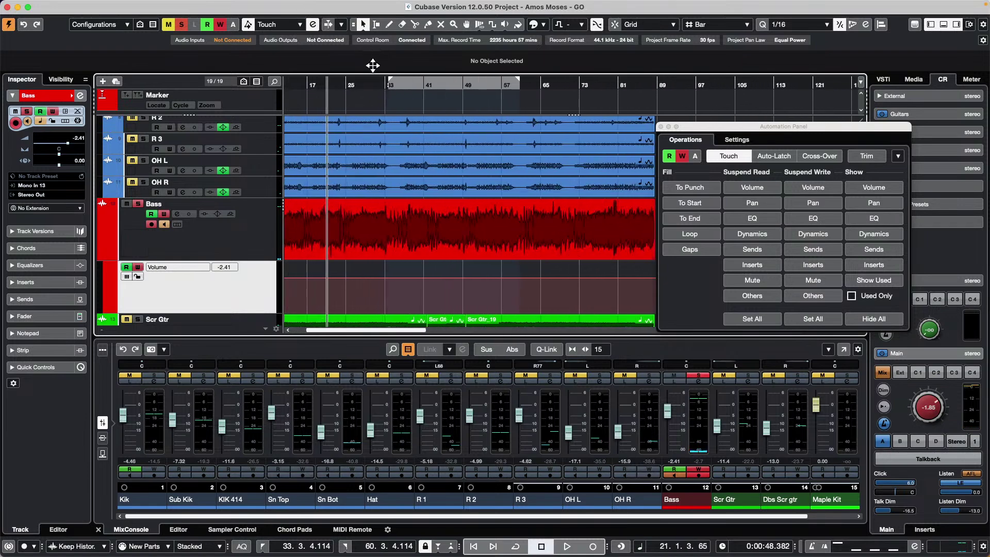
pyautogui.press('space')
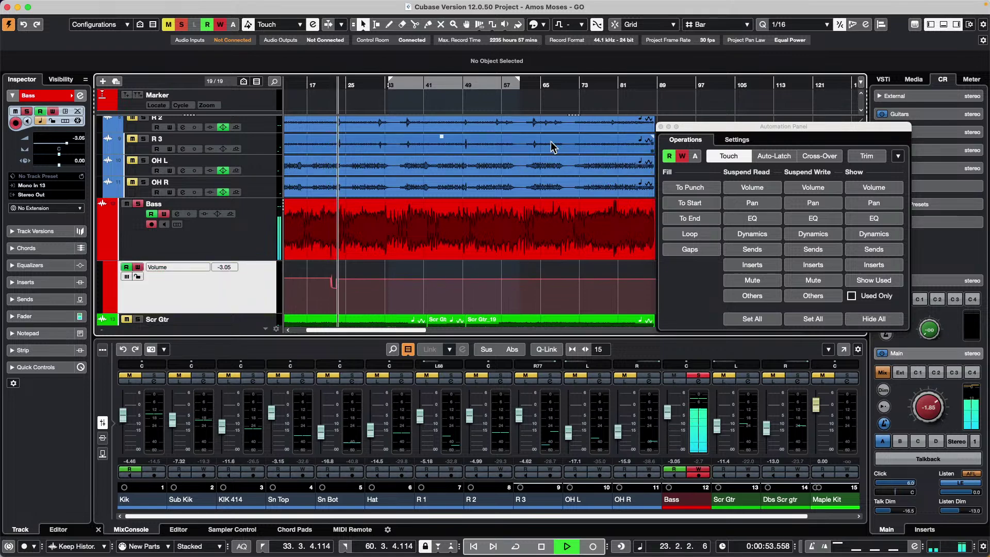
pyautogui.press('space')
pyautogui.press('8')
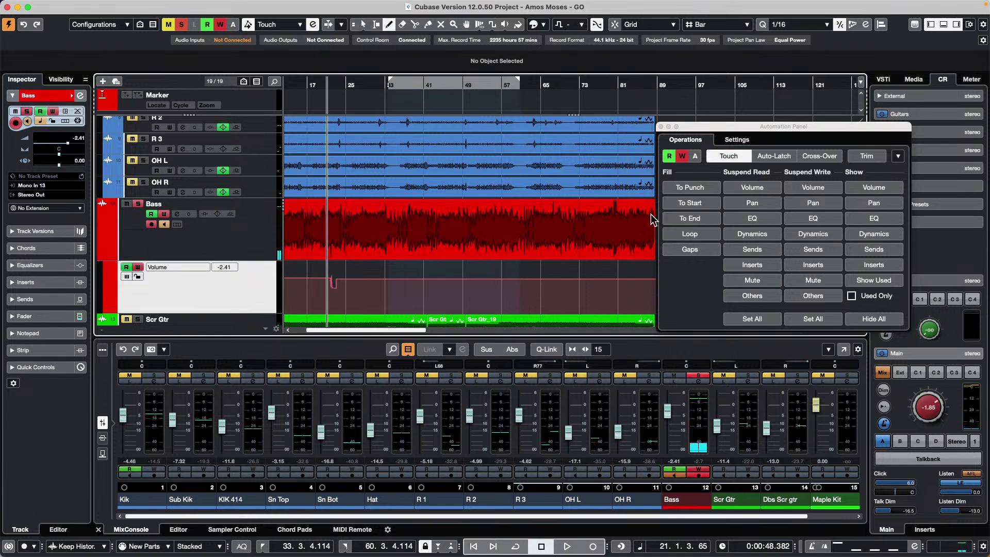
# Step: Play the Bass track from about bar 26 and write further Touch-mode volume moves between about bars 28 and 31
pyautogui.press('space')
pyautogui.click(354, 86)
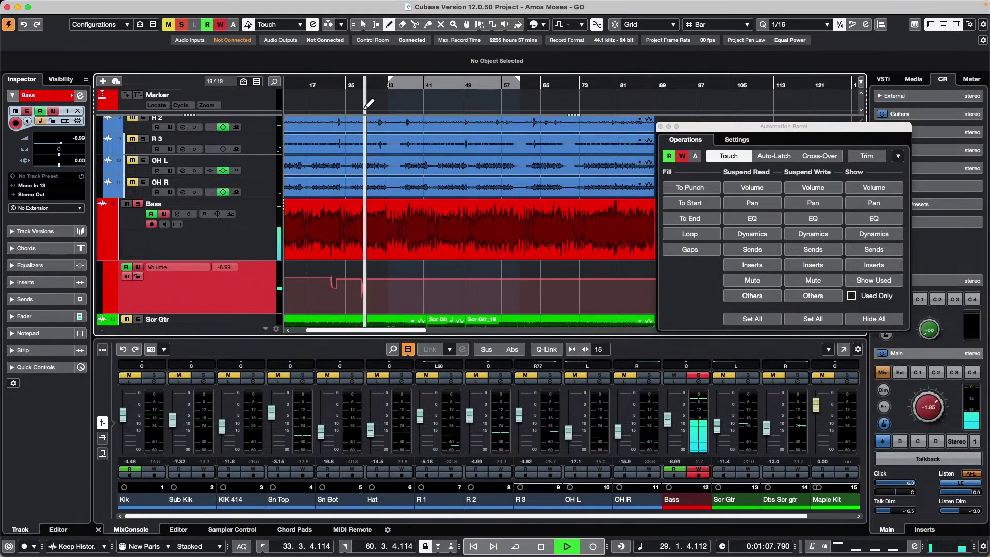
pyautogui.press('h')
pyautogui.press('h')
pyautogui.press('h')
pyautogui.press('h')
pyautogui.press('h')
pyautogui.press('h')
pyautogui.press('h')
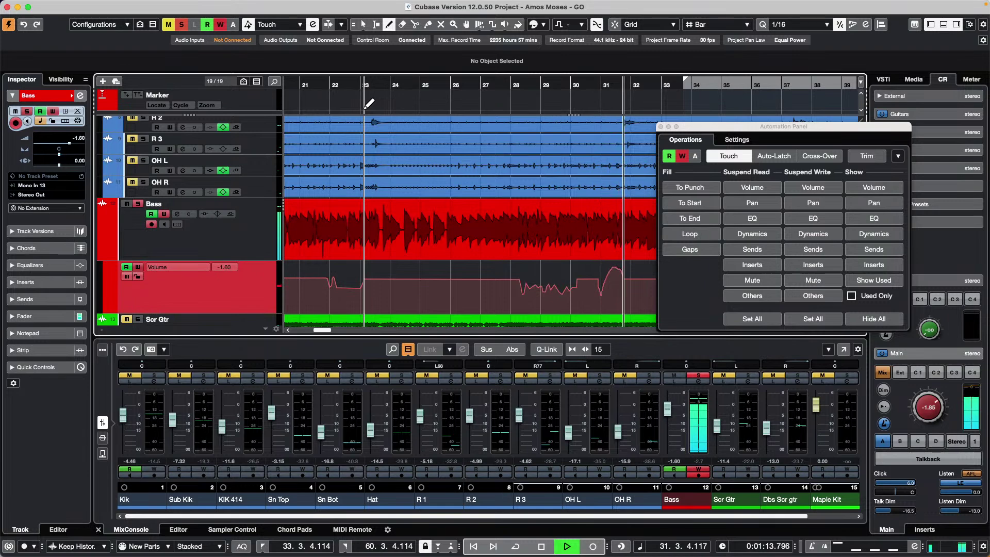
pyautogui.press('space')
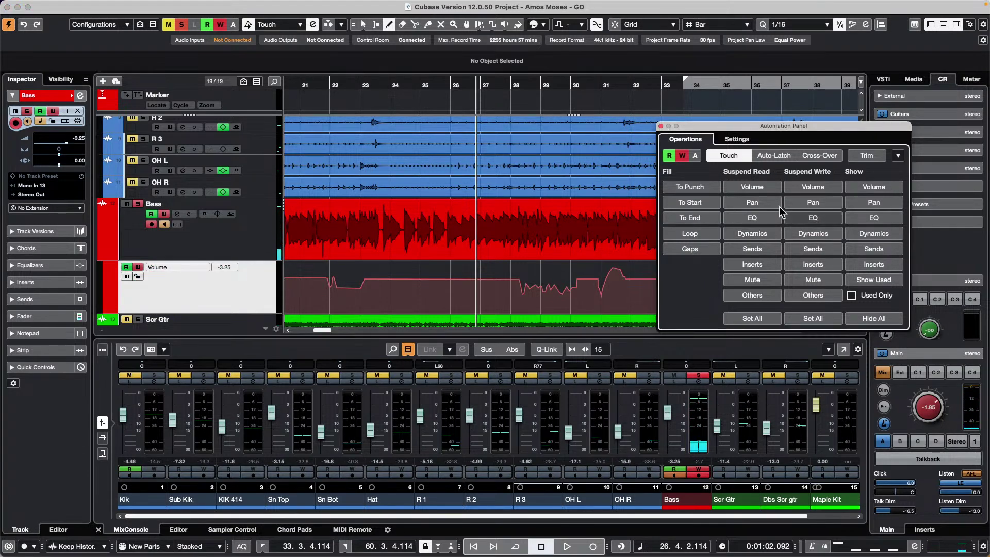
# Step: Close the Automation Panel and return the playhead to the start of the project
pyautogui.click(661, 127)
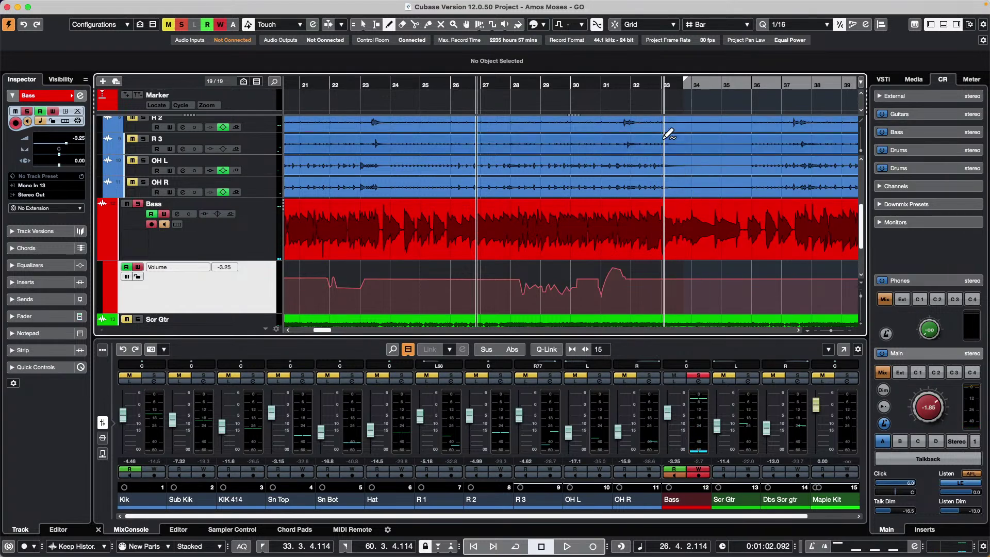
pyautogui.moveTo(611, 81); pyautogui.dragTo(586, 73)
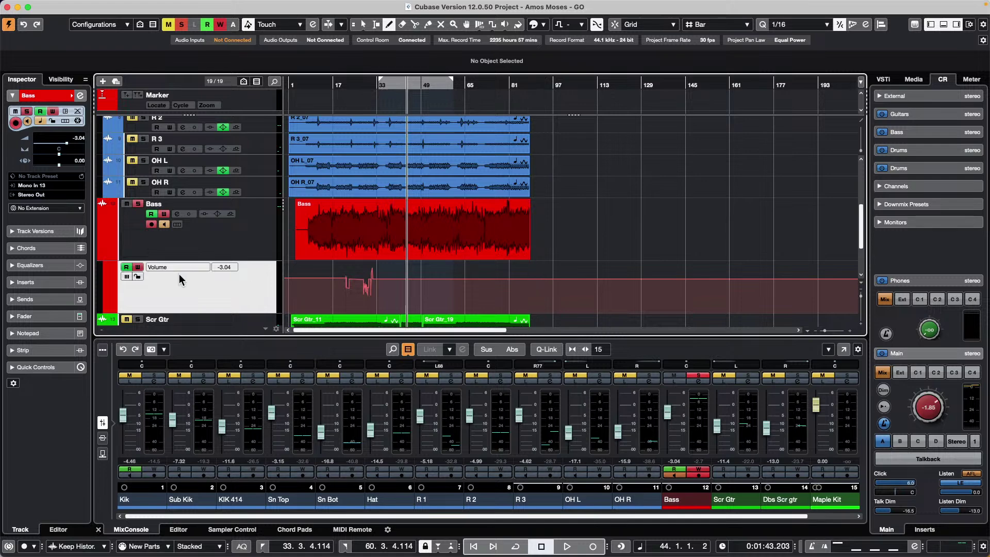
pyautogui.click(340, 88)
pyautogui.press('Home')
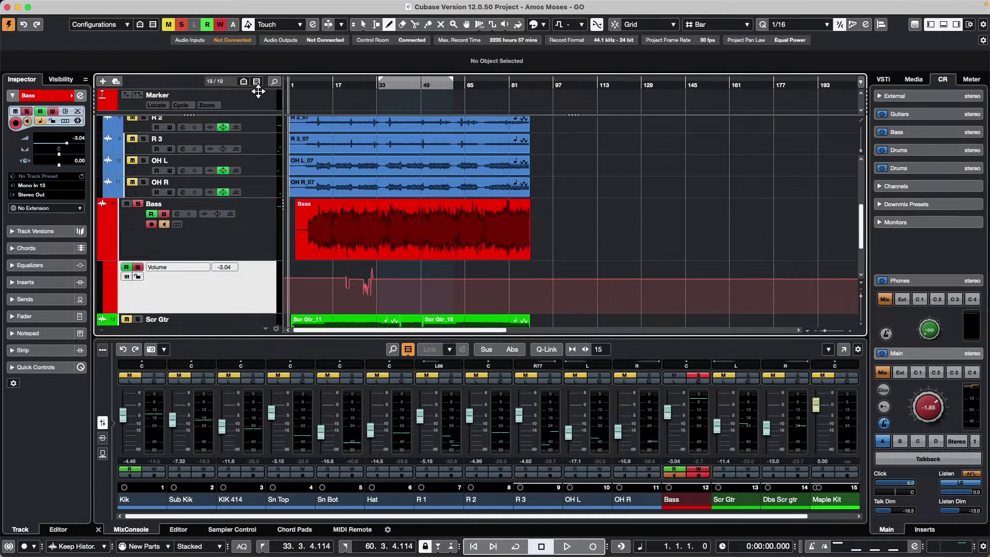
pyautogui.press('h')
pyautogui.press('h')
pyautogui.press('h')
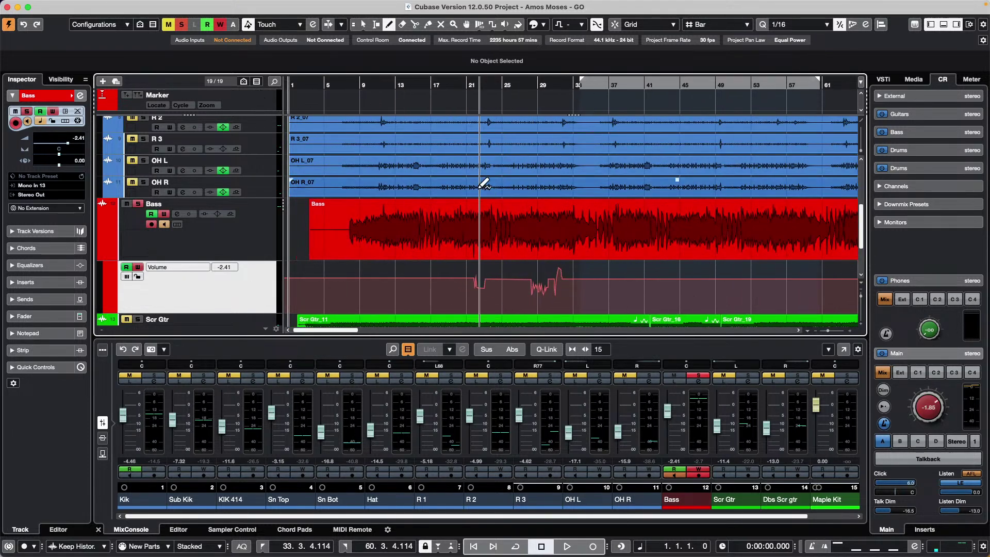
# Step: Increase the Kik track's height and duplicate the track
pyautogui.scroll(5, 405, 190)
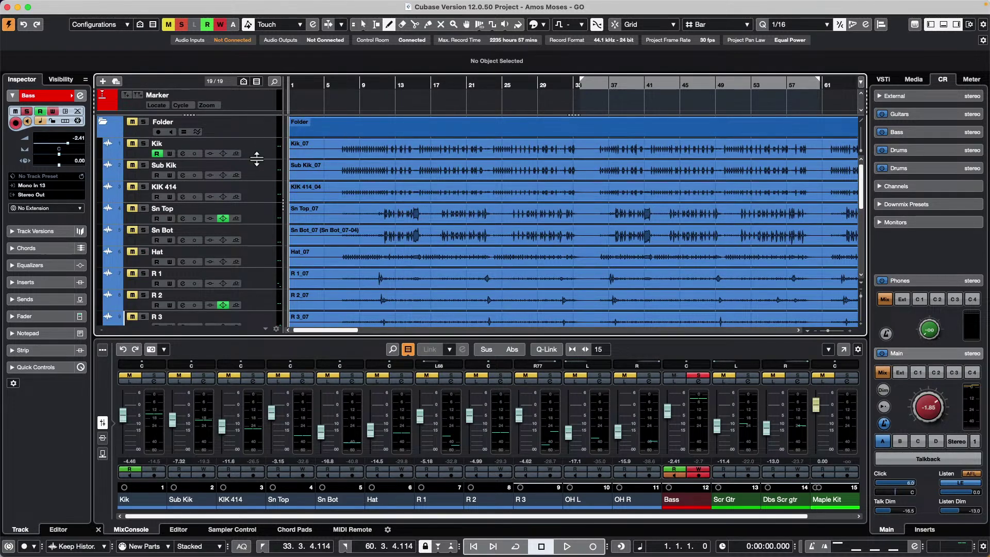
pyautogui.moveTo(256, 159); pyautogui.dragTo(257, 170)
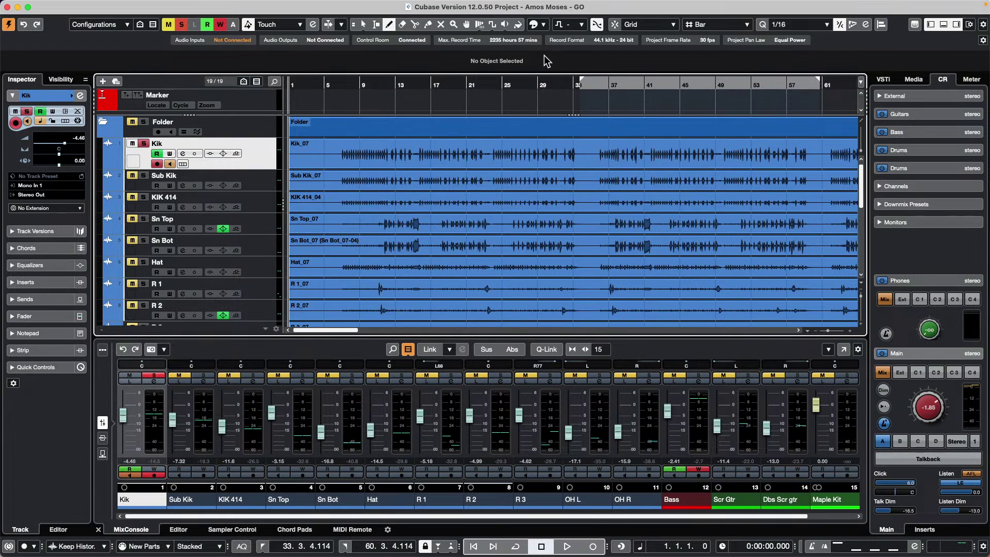
pyautogui.rightClick(265, 157)
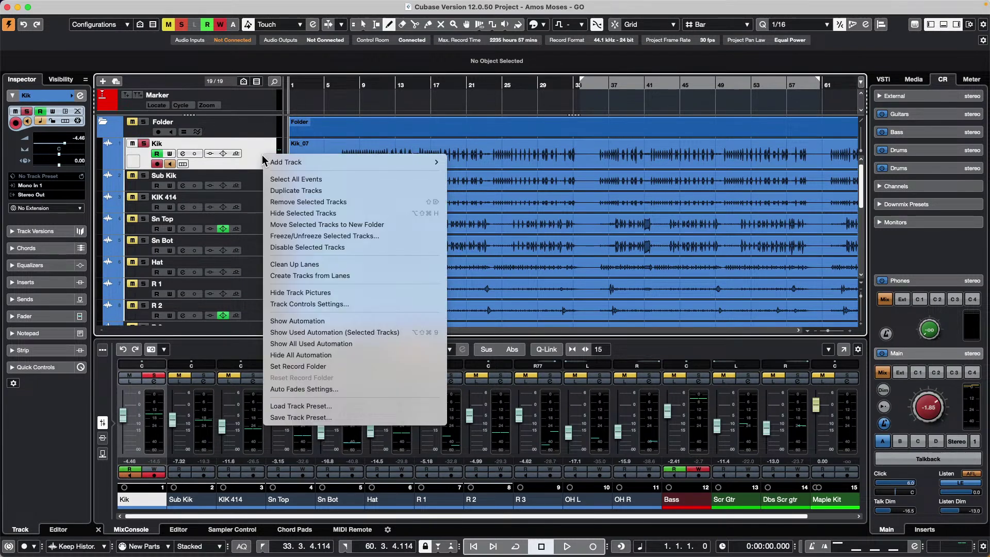
pyautogui.click(330, 192)
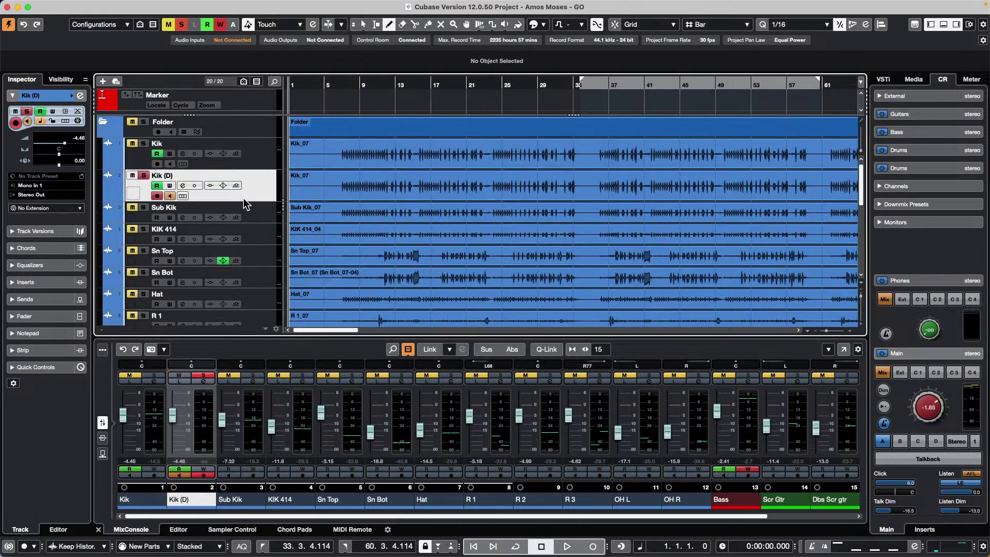
# Step: Enlarge the Kik and Kik (D) tracks and display the kick hit just before 10.2 in close-up on both
pyautogui.moveTo(242, 199); pyautogui.dragTo(239, 219)
pyautogui.moveTo(256, 167); pyautogui.dragTo(255, 177)
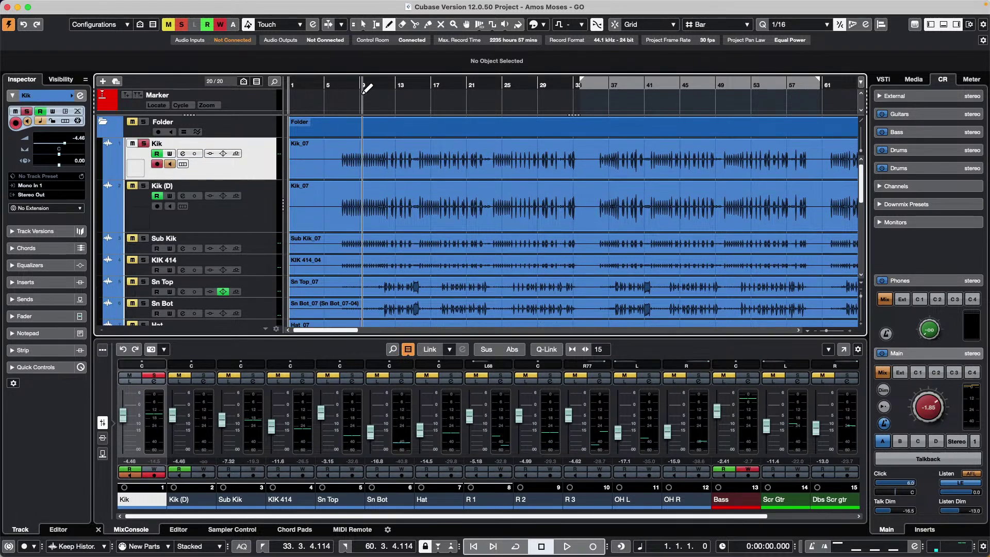
pyautogui.moveTo(370, 86); pyautogui.dragTo(427, 142)
pyautogui.press('h')
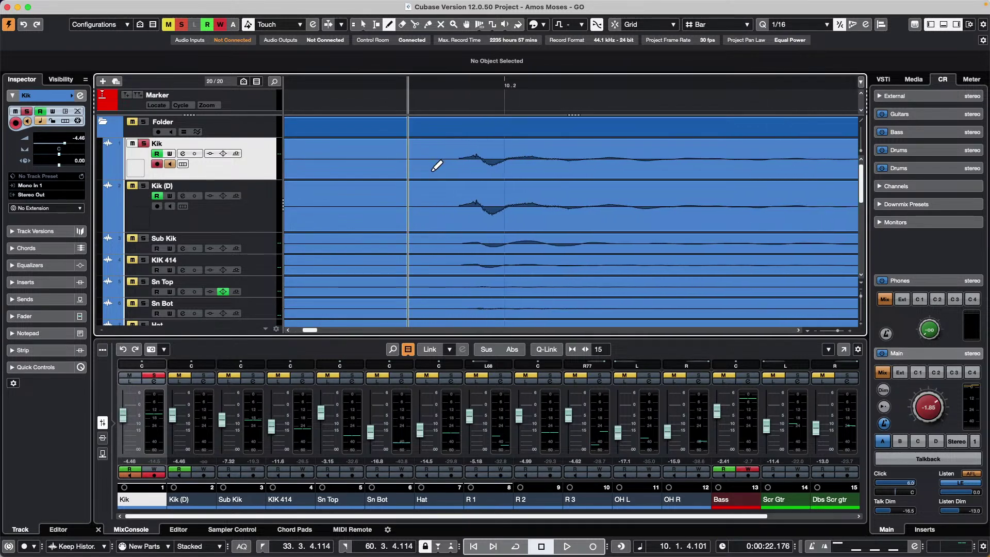
pyautogui.press('1')
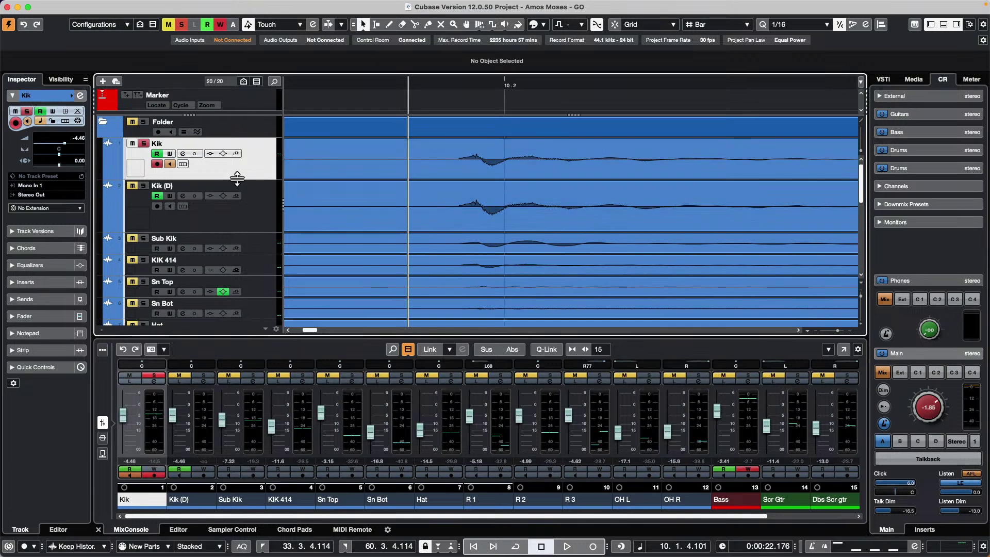
pyautogui.moveTo(237, 179); pyautogui.dragTo(237, 184)
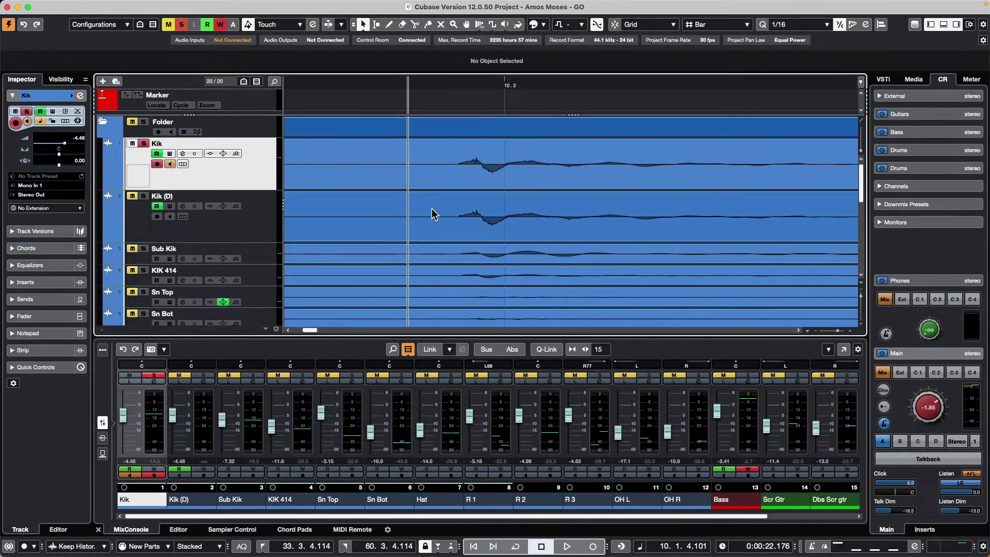
# Step: Toggle Invert Phase on and off repeatedly for the Kik (D) event, placing the playhead on the kick hit to compare waveforms
pyautogui.click(495, 216)
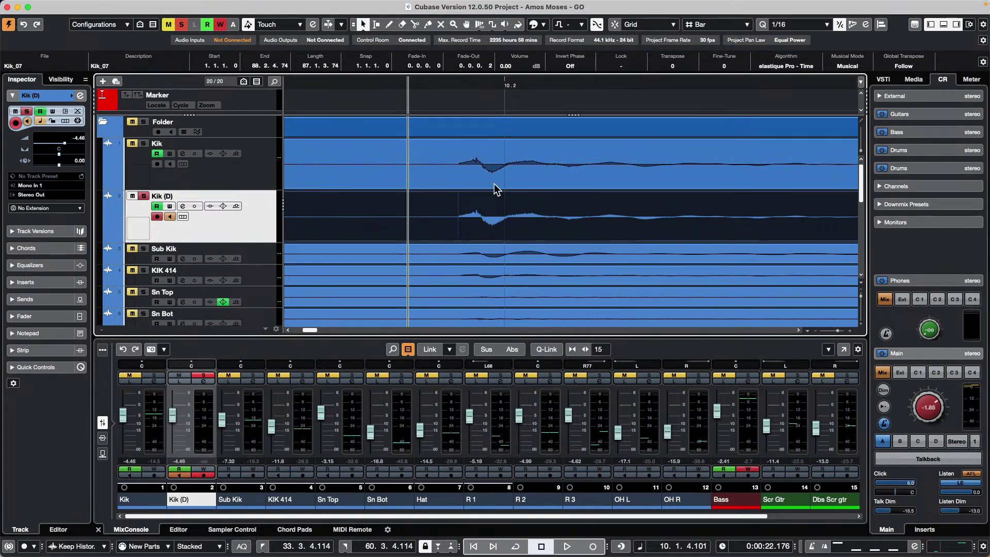
pyautogui.click(575, 65)
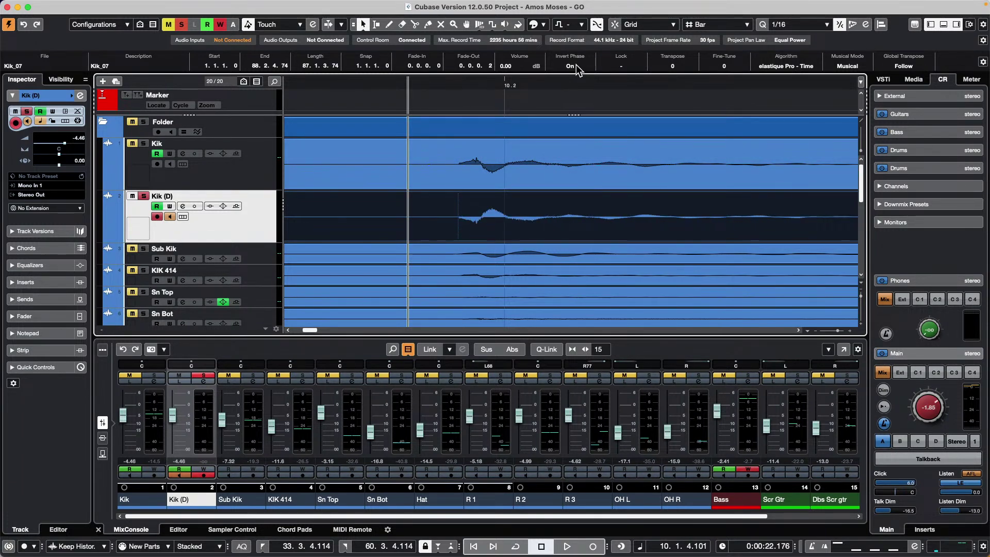
pyautogui.click(576, 66)
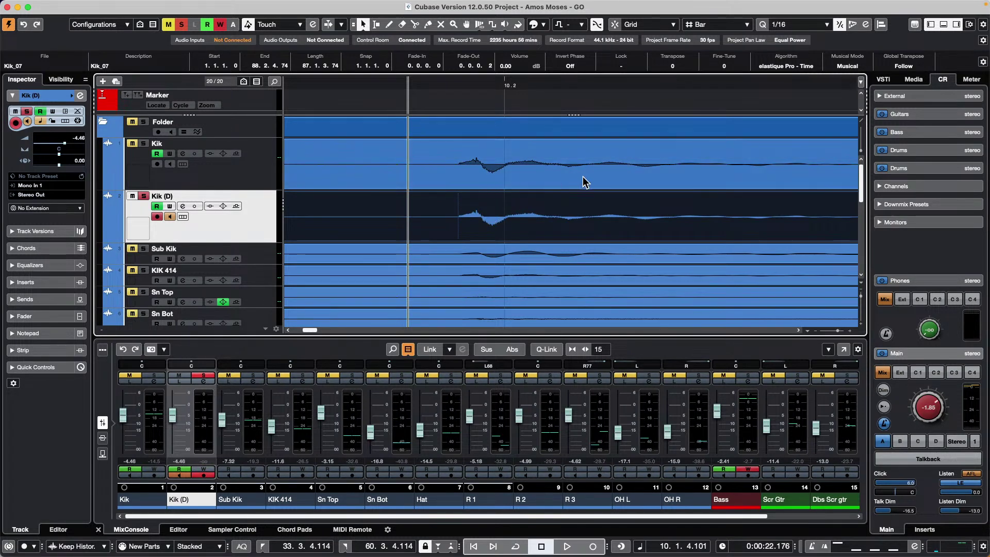
pyautogui.moveTo(491, 84); pyautogui.dragTo(491, 82)
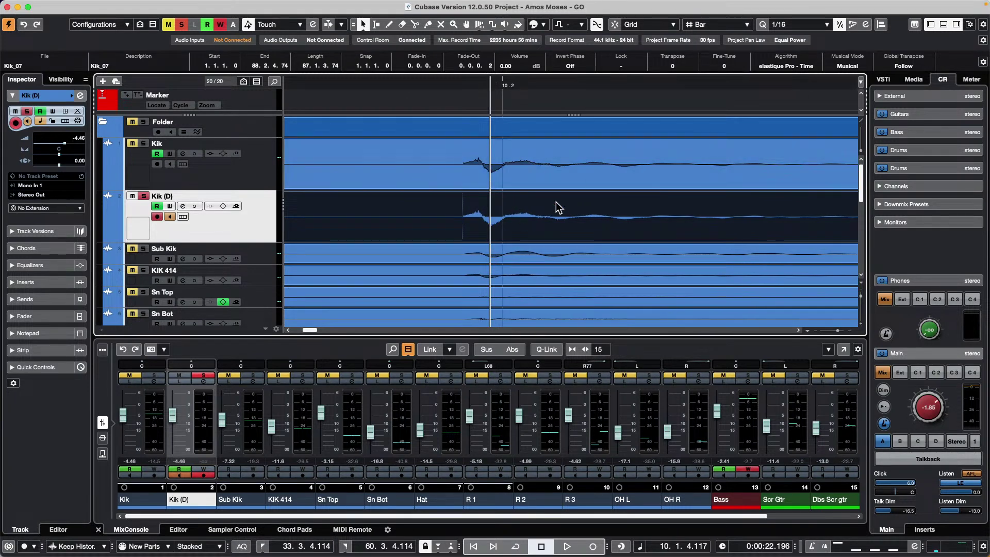
pyautogui.click(570, 66)
pyautogui.click(571, 66)
pyautogui.click(570, 66)
pyautogui.click(571, 66)
pyautogui.click(570, 66)
pyautogui.click(570, 66)
pyautogui.click(570, 66)
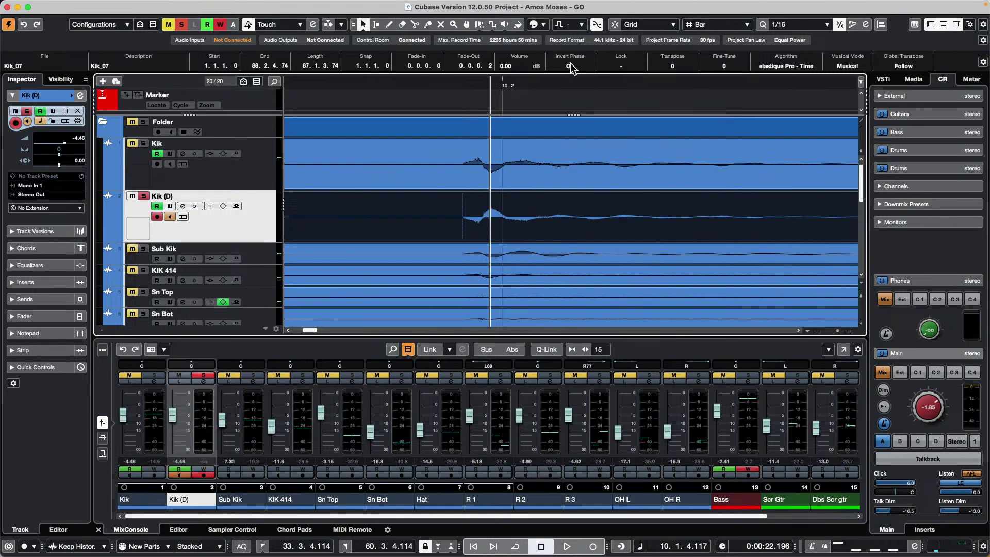
pyautogui.click(571, 66)
# Step: Invert the event selection so that everything except the Kik (D) event is selected, and then reselect only that event
pyautogui.moveTo(451, 84); pyautogui.dragTo(452, 4)
pyautogui.click(95, 6)
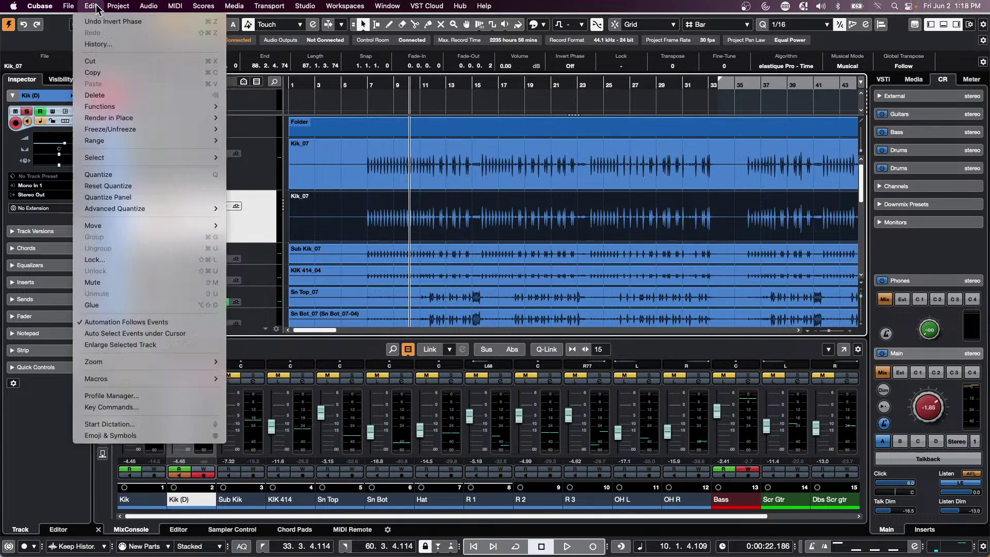
pyautogui.moveTo(104, 156)
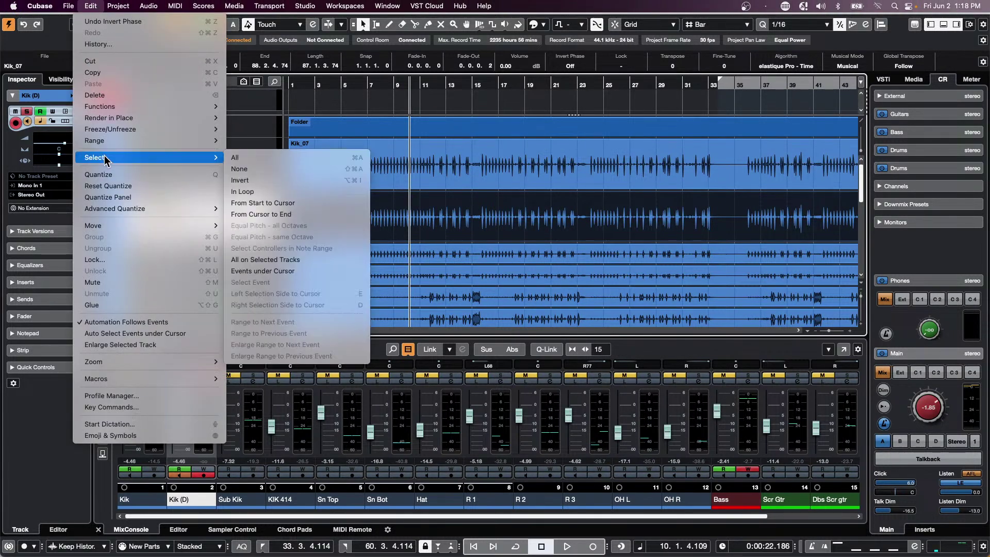
pyautogui.click(299, 181)
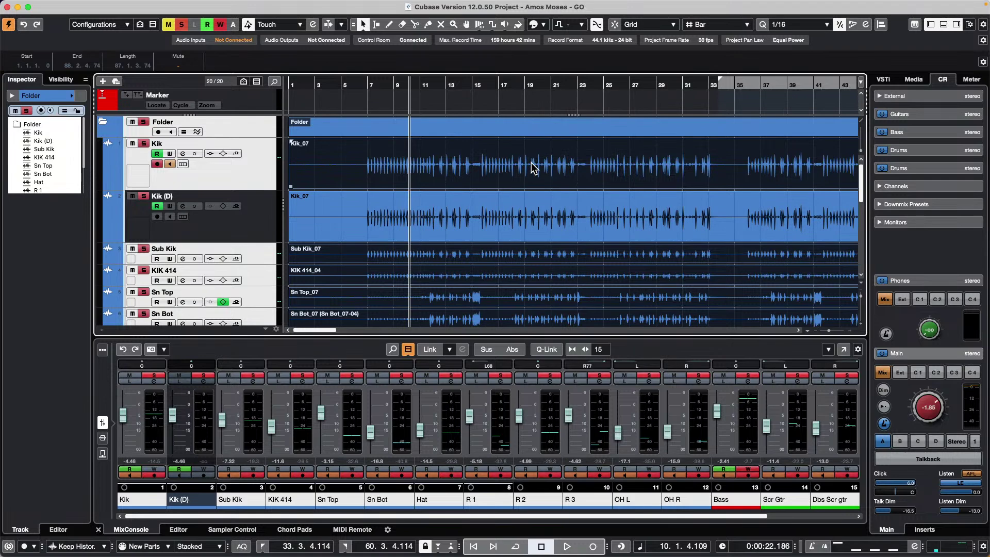
pyautogui.click(461, 212)
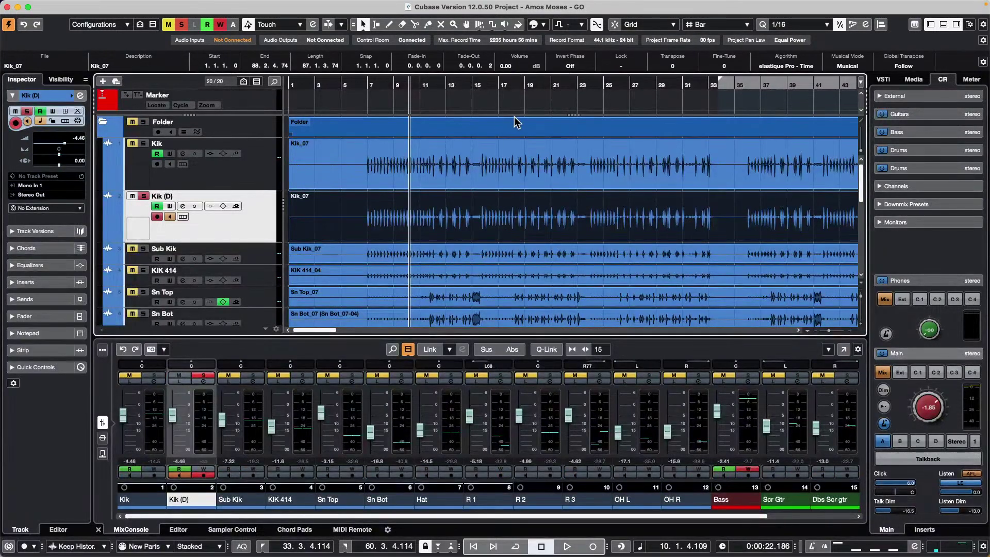
# Step: Compare the Sn Top and Sn Bot waveforms on the snare hit around 11.4 and turn on Invert Phase for the Sn Bot event
pyautogui.click(435, 87)
pyautogui.moveTo(435, 87); pyautogui.dragTo(387, 138)
pyautogui.scroll(-2, 335, 222)
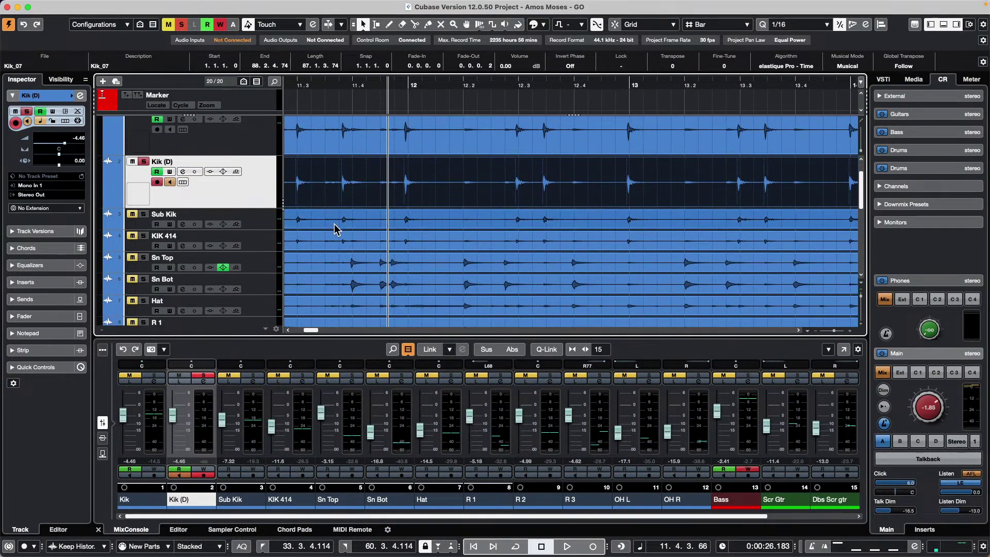
pyautogui.click(261, 255)
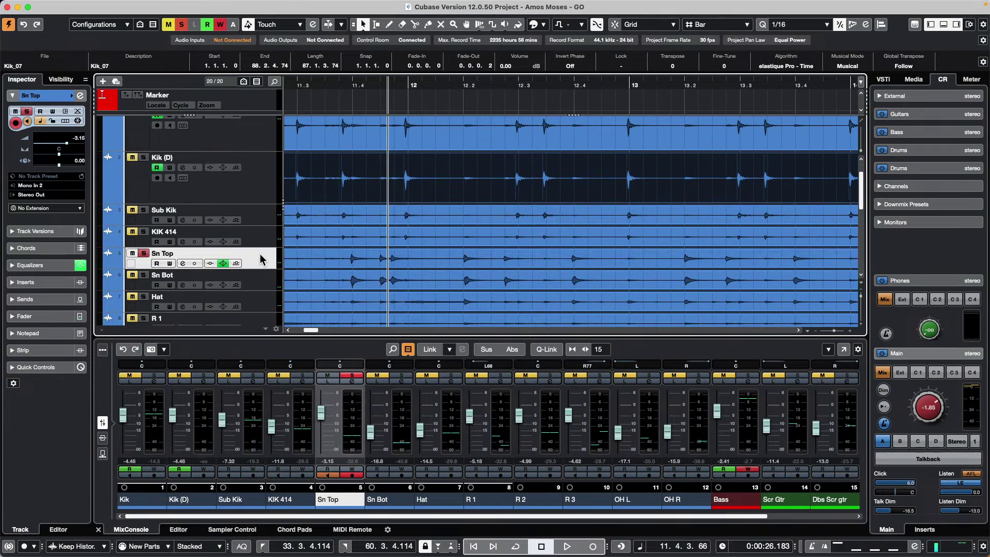
pyautogui.moveTo(353, 82); pyautogui.dragTo(349, 156)
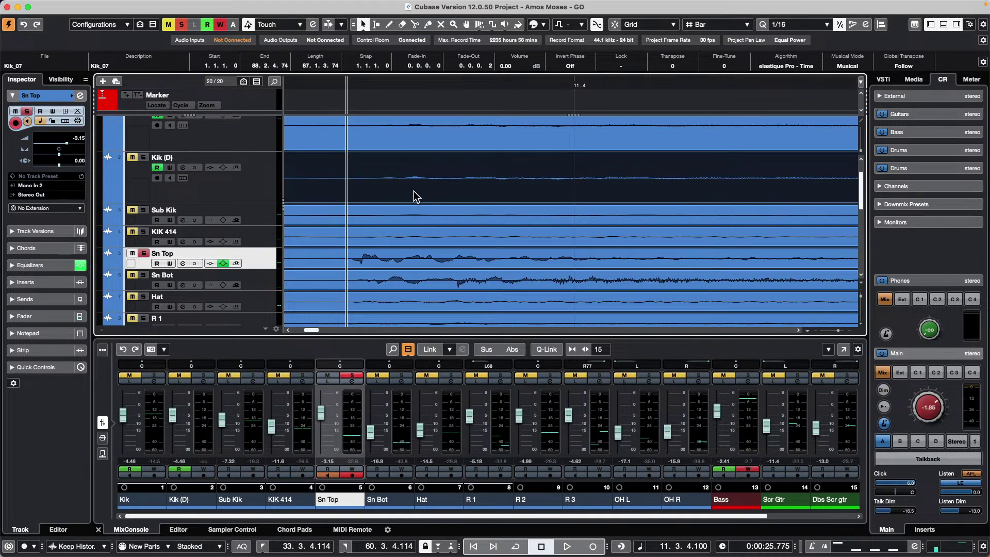
pyautogui.click(415, 280)
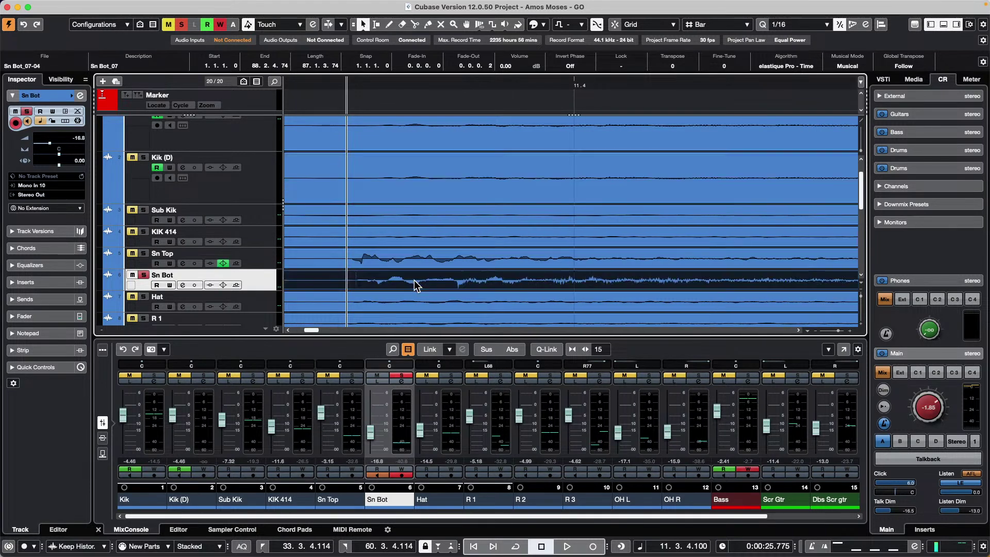
pyautogui.click(573, 66)
pyautogui.moveTo(409, 82); pyautogui.dragTo(407, 44)
pyautogui.moveTo(446, 84); pyautogui.dragTo(444, 68)
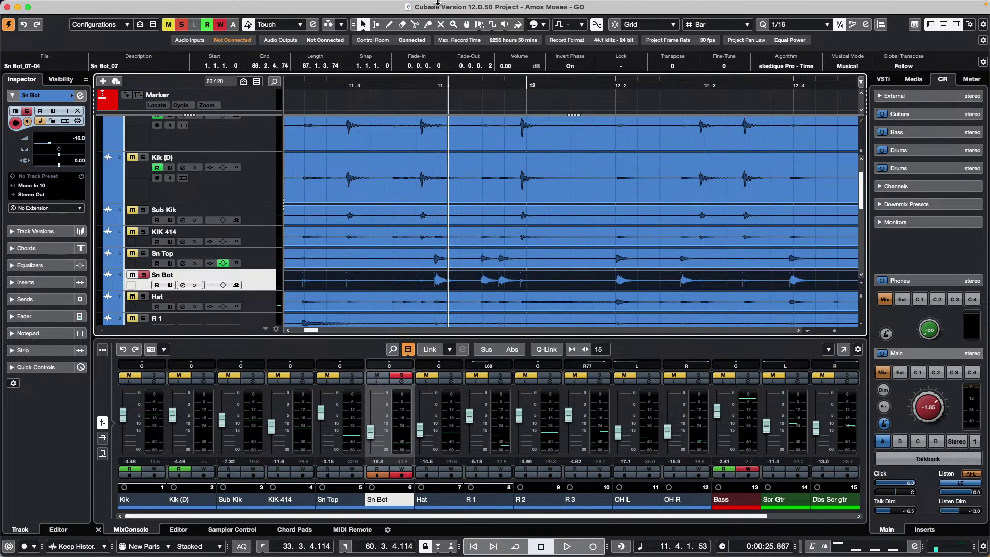
pyautogui.moveTo(404, 7)
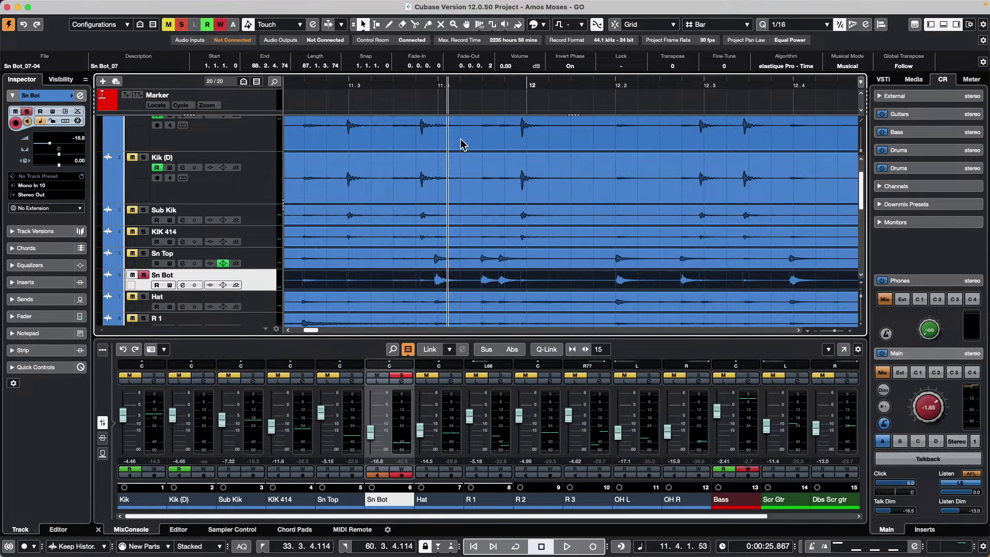
# Step: Open the MixConsole in its own window and expand the insert racks of all channels
pyautogui.click(373, 41)
pyautogui.press('F4')
pyautogui.press('F3')
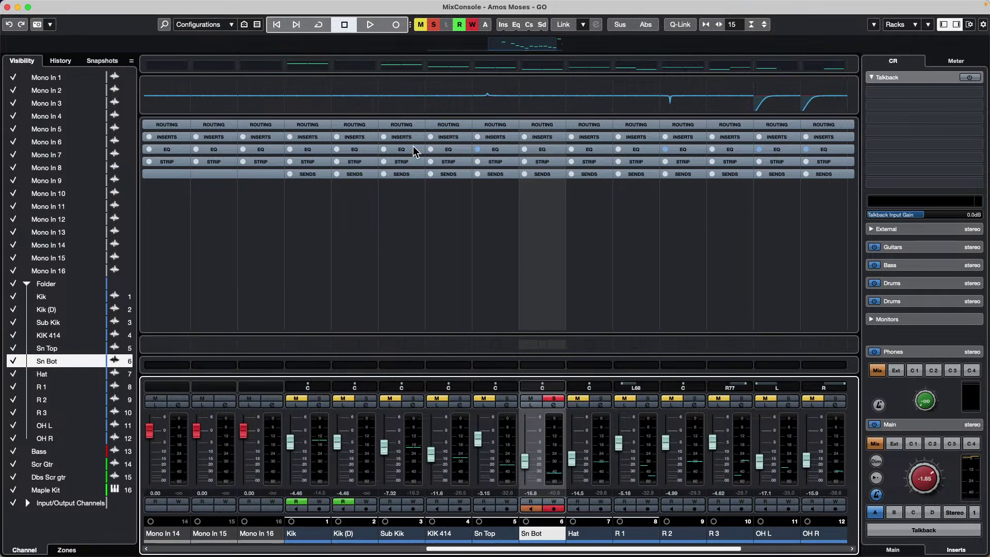
pyautogui.click(405, 134)
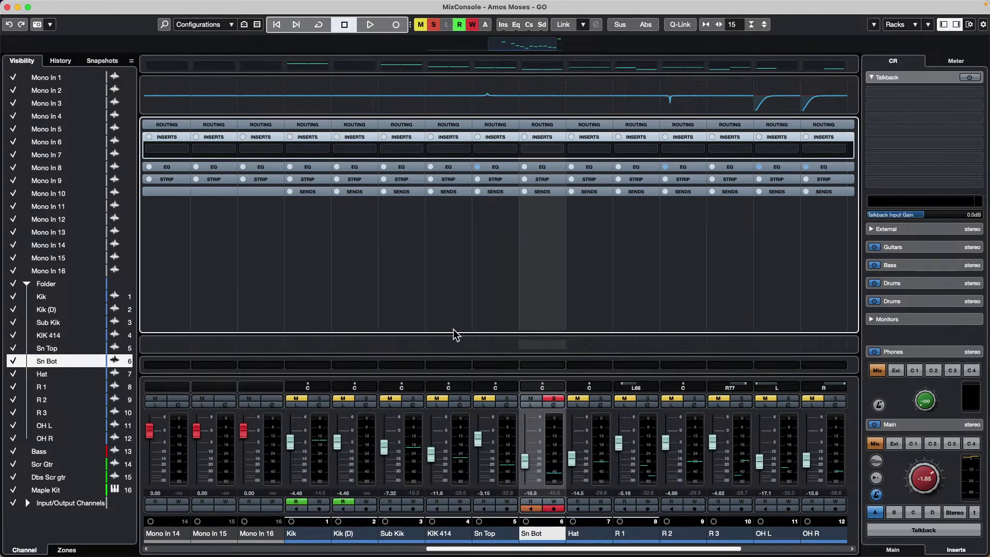
# Step: Load the StepFilter effect into the first insert slot of the KIK 414 channel and close its plug-in window
pyautogui.click(454, 148)
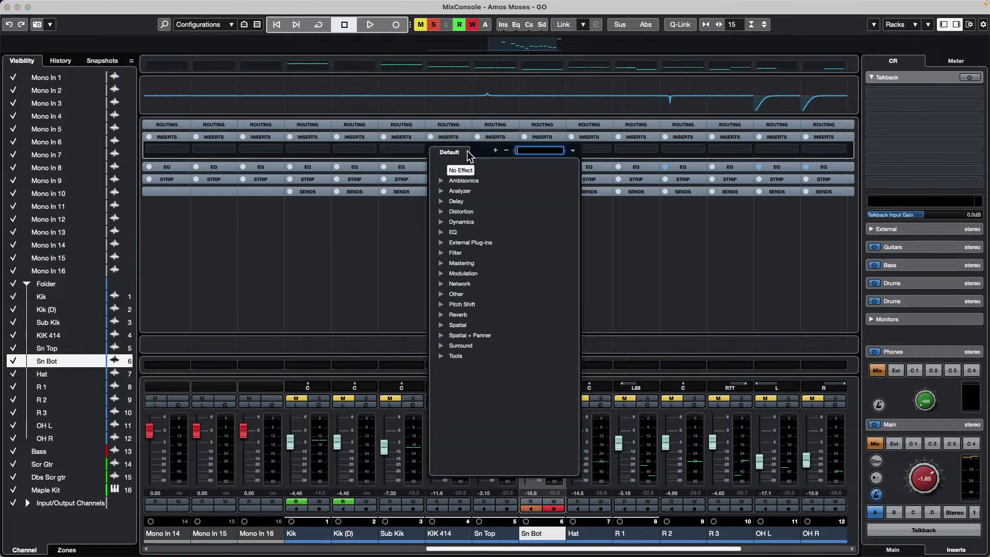
pyautogui.click(455, 253)
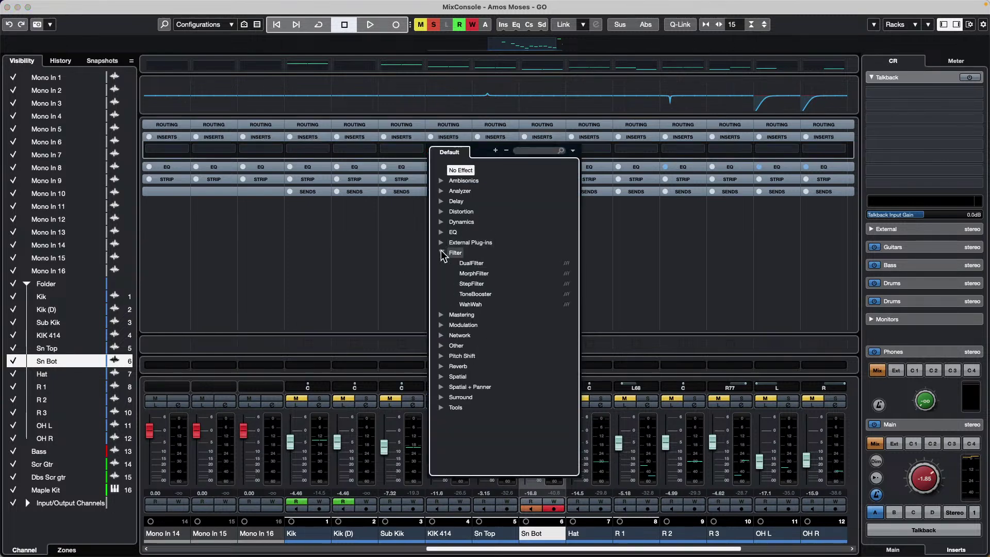
pyautogui.click(485, 285)
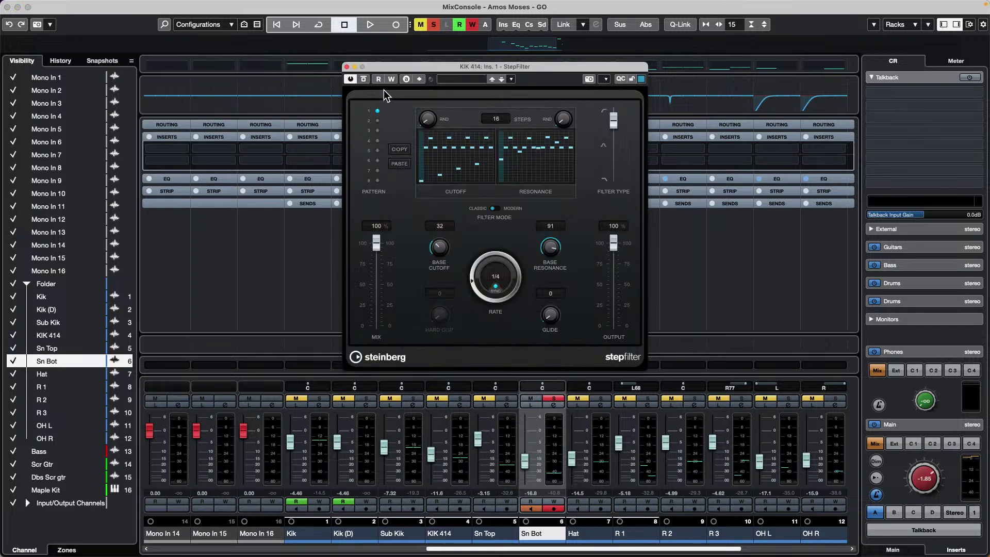
pyautogui.click(348, 67)
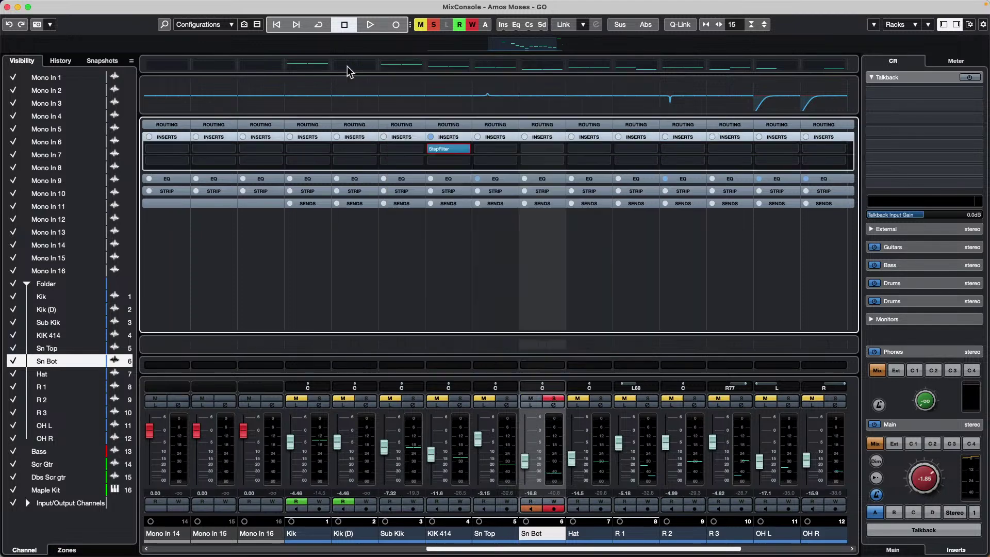
# Step: Load the DJ-Eq effect into the second insert slot of the Sn Top channel
pyautogui.click(513, 162)
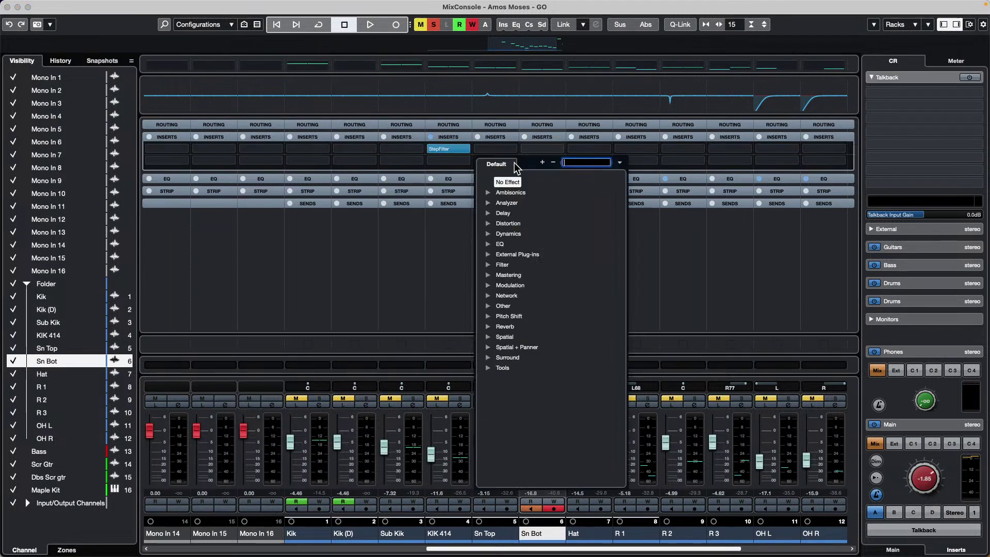
pyautogui.click(488, 296)
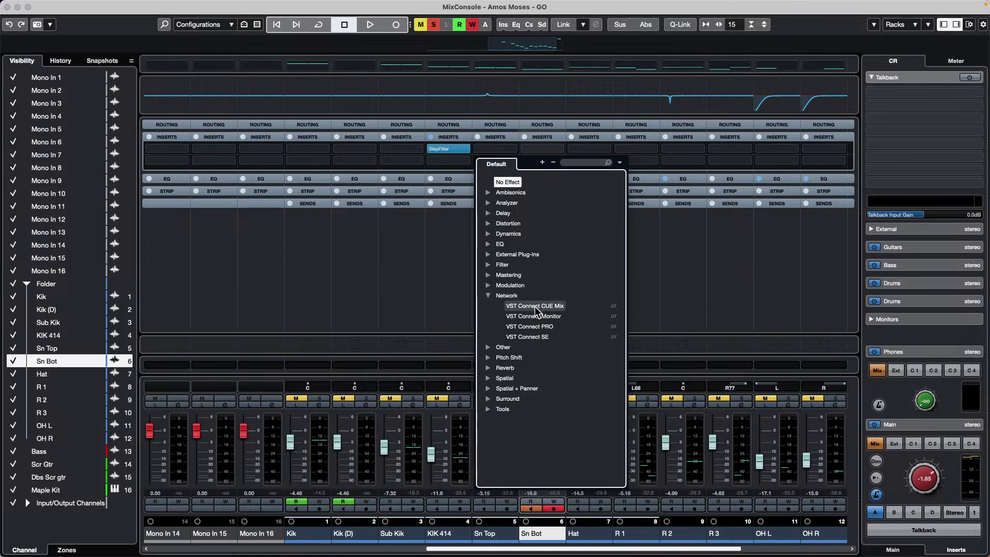
pyautogui.click(489, 244)
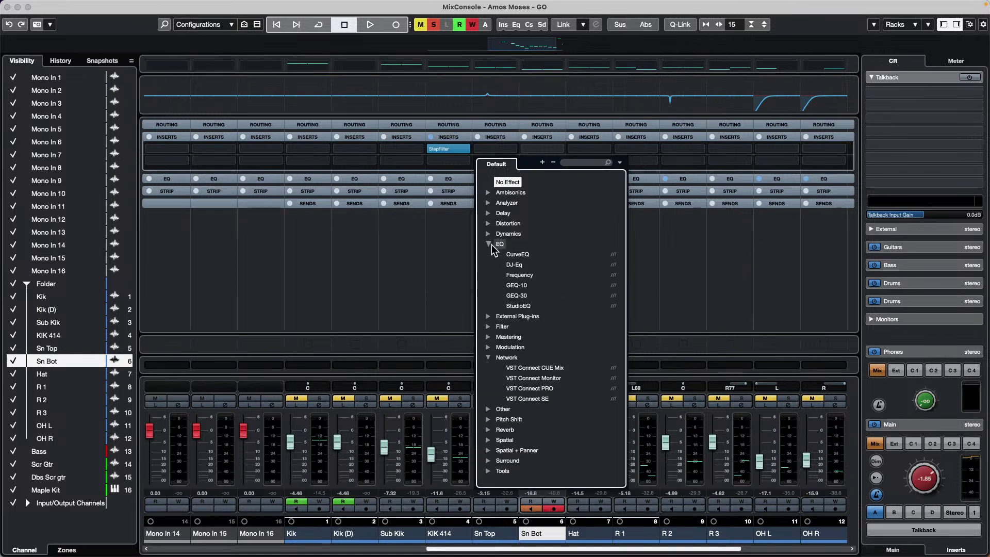
pyautogui.click(518, 265)
# Step: Load the AmpSimulator effect into the first insert slot of the Hat channel and close its plug-in window
pyautogui.click(608, 149)
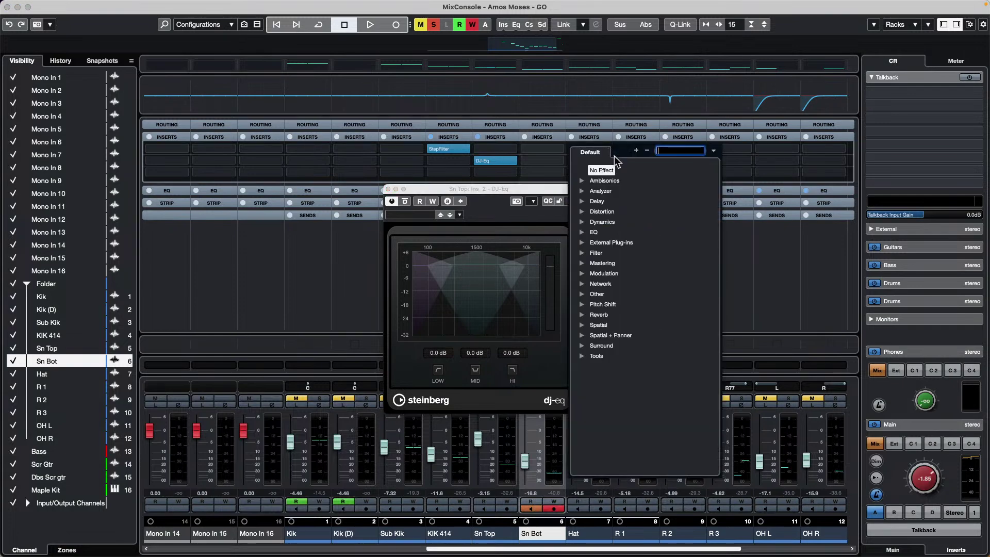
pyautogui.click(581, 215)
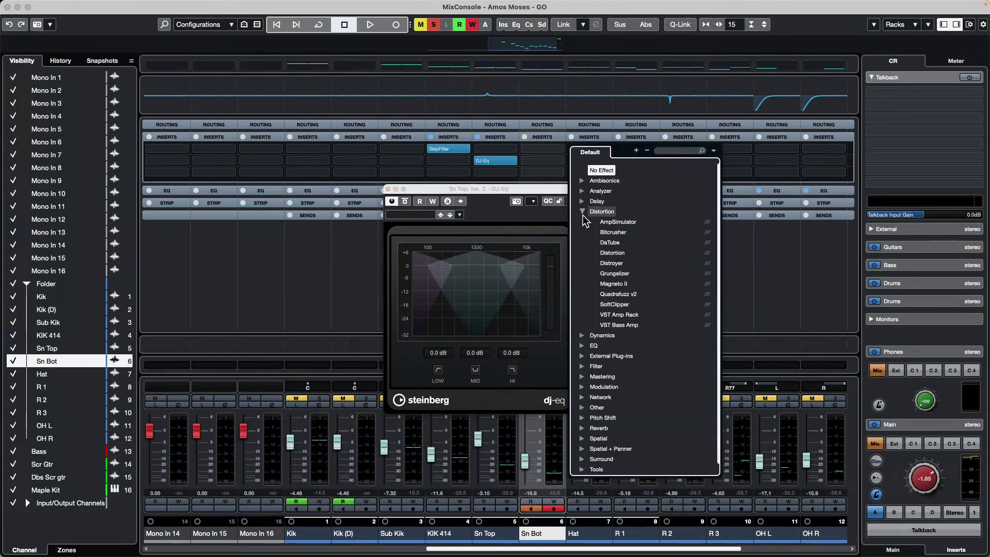
pyautogui.click(637, 226)
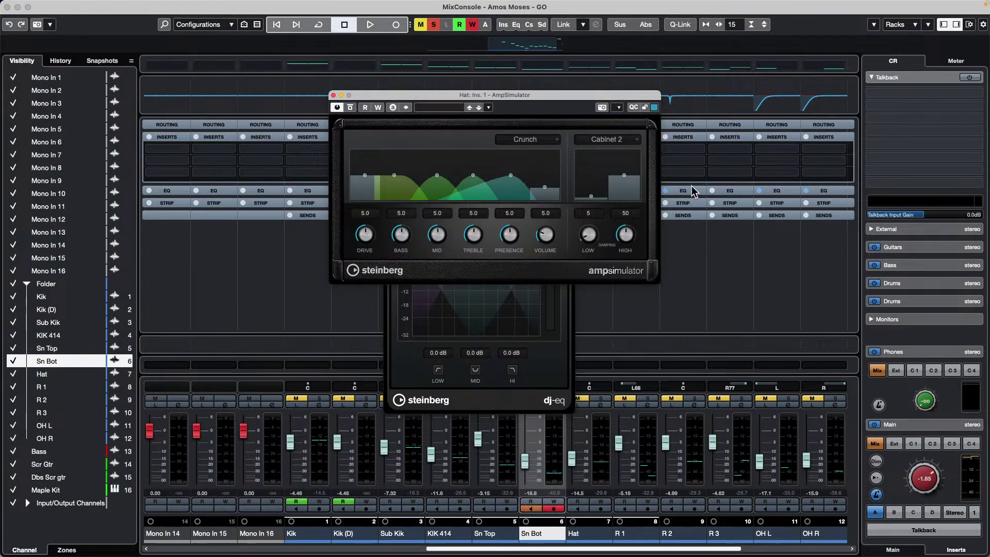
pyautogui.click(334, 95)
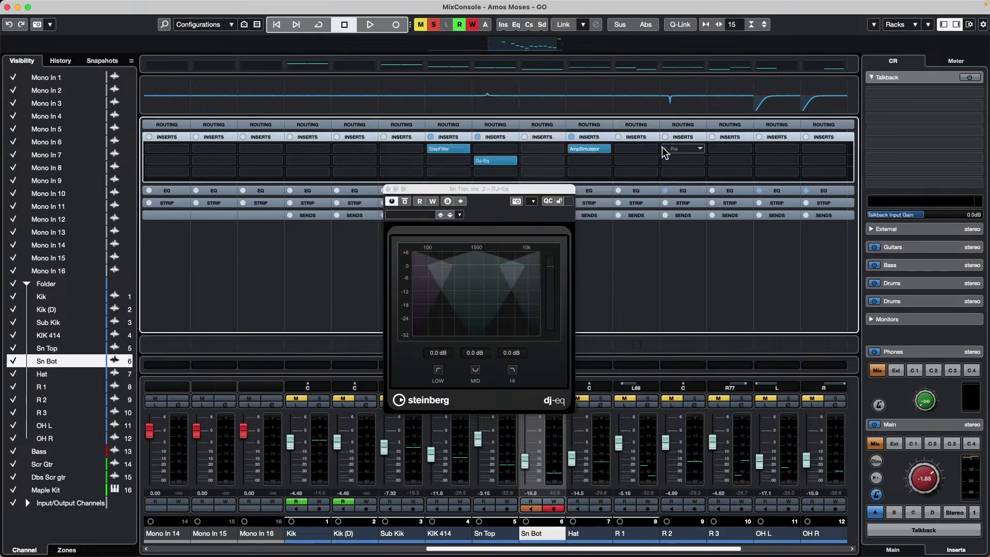
# Step: Load the ModMachine delay into the first insert slot of the R 2 channel and close the remaining plug-in windows
pyautogui.click(699, 149)
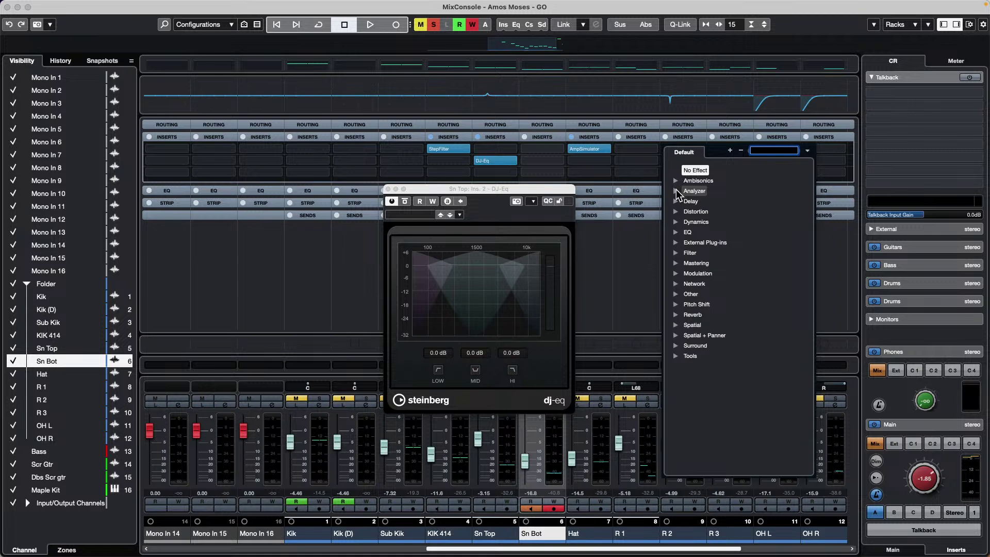
pyautogui.click(676, 202)
pyautogui.click(715, 213)
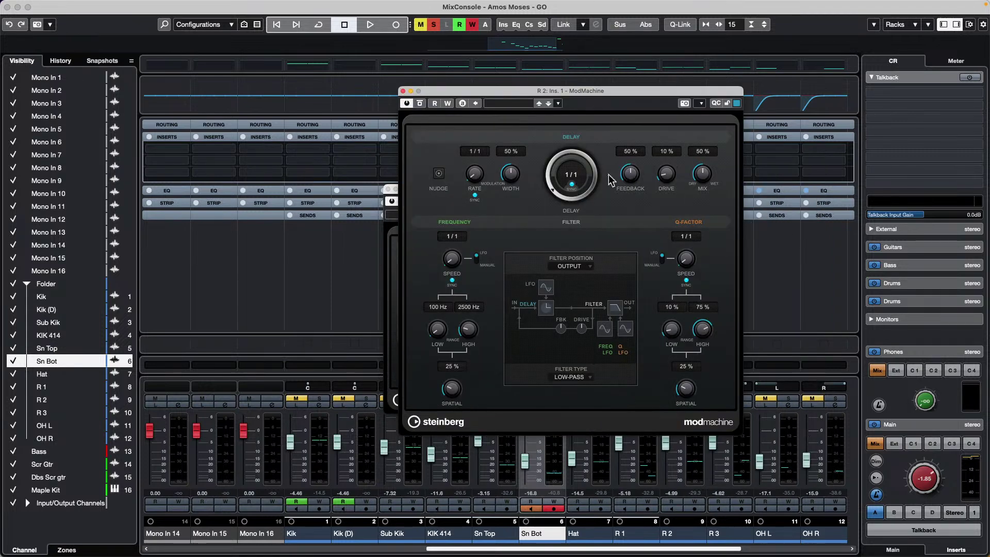
pyautogui.click(406, 96)
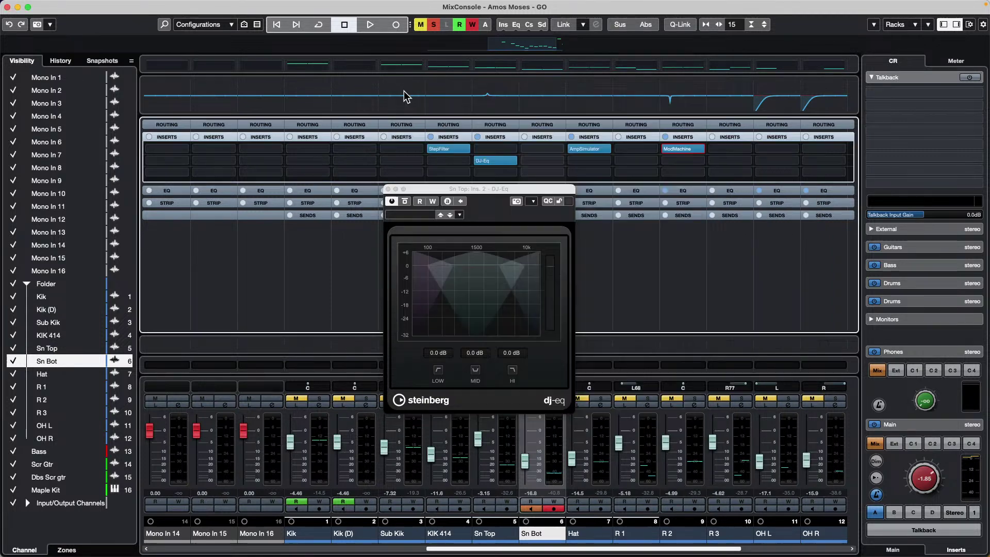
pyautogui.click(388, 189)
# Step: Try to toggle the global inserts bypass on and off repeatedly for all channels
pyautogui.click(503, 26)
pyautogui.click(503, 26)
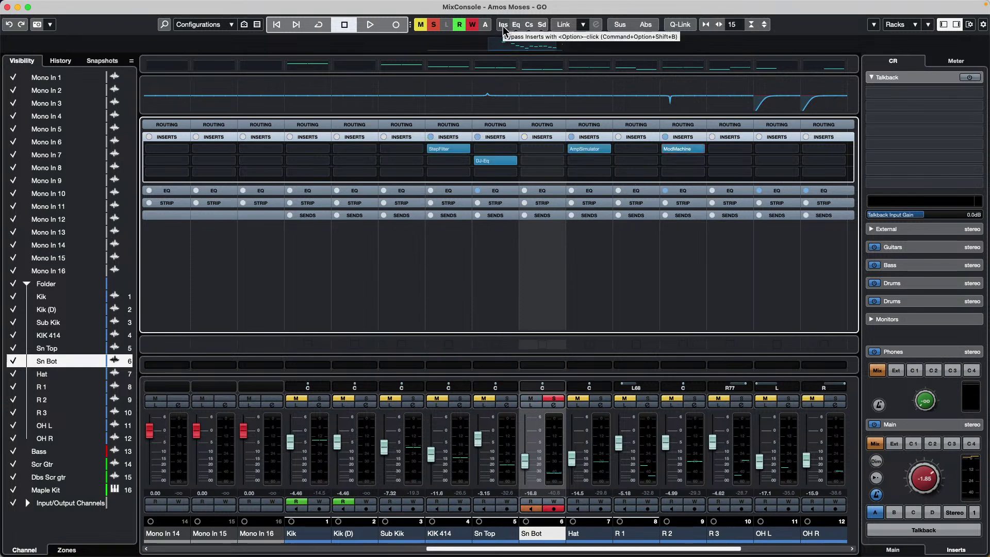
pyautogui.click(504, 26)
pyautogui.click(502, 26)
pyautogui.click(500, 25)
pyautogui.click(502, 26)
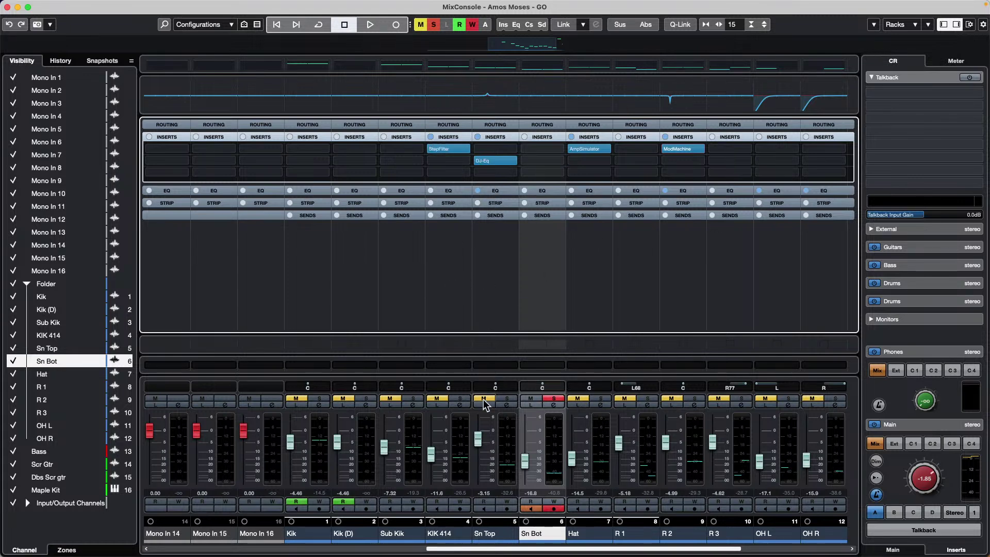
# Step: Select the KIK 414, Sn Top, Hat and R 2 channels together and turn on Q-Link
pyautogui.click(461, 463)
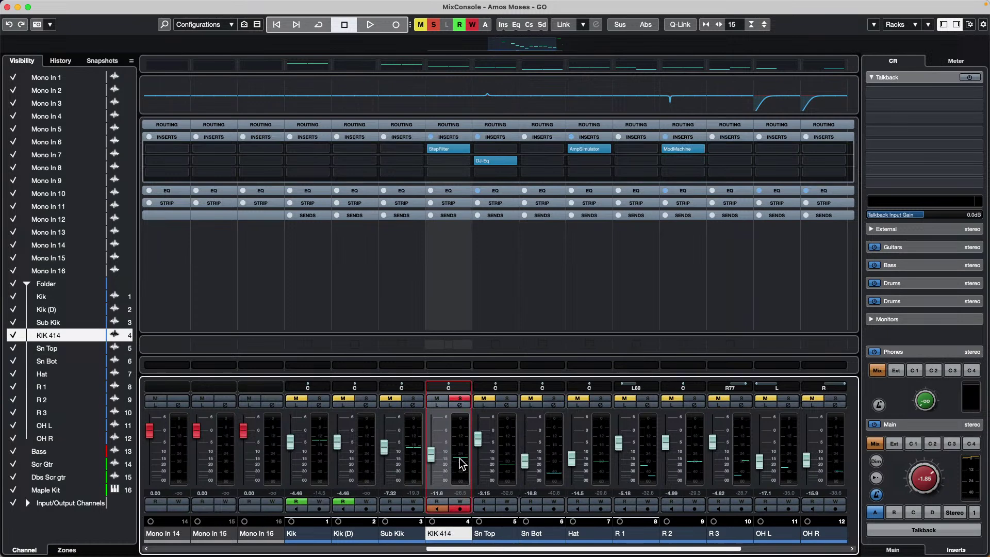
pyautogui.keyDown('shift'); pyautogui.click(507, 468); pyautogui.keyUp('shift')
pyautogui.keyDown('shift'); pyautogui.click(603, 467); pyautogui.keyUp('shift')
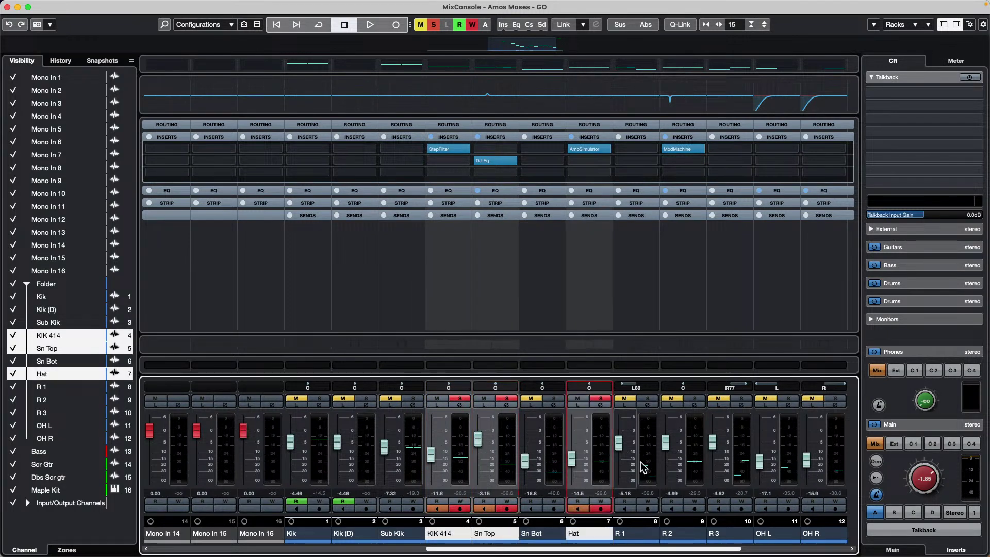
pyautogui.keyDown('shift'); pyautogui.click(694, 476); pyautogui.keyUp('shift')
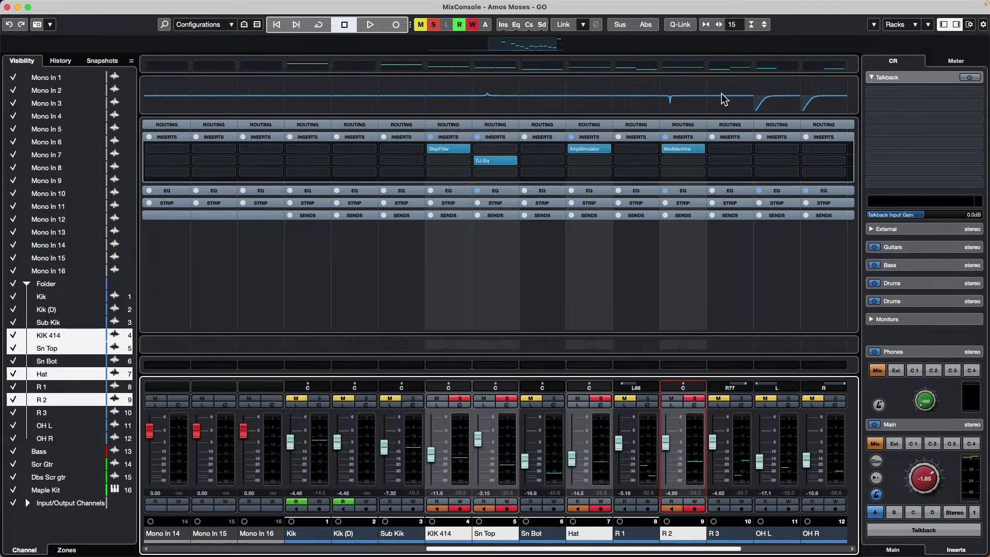
pyautogui.click(681, 25)
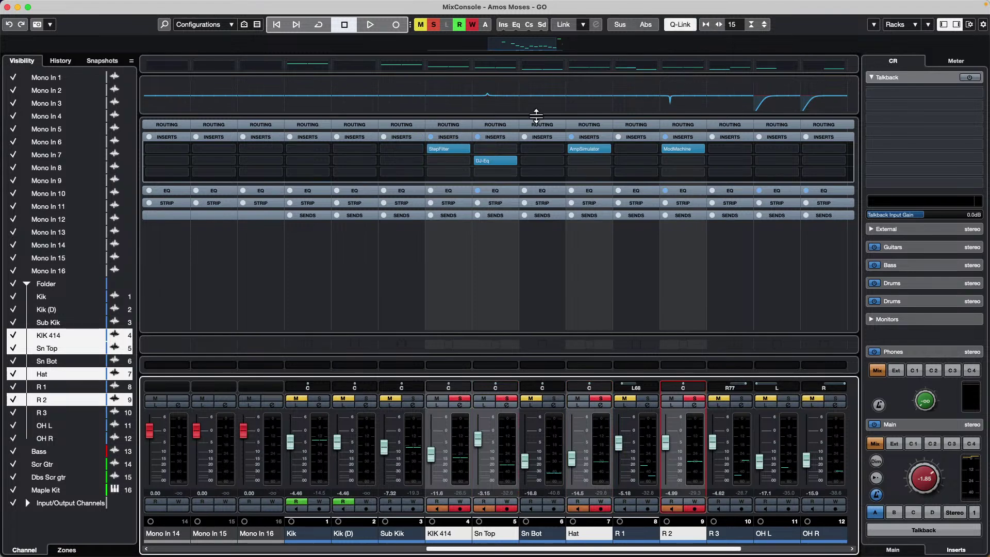
# Step: Set the first and second insert slots of the linked channels to No Effect, and undo the removal of the effects
pyautogui.click(466, 150)
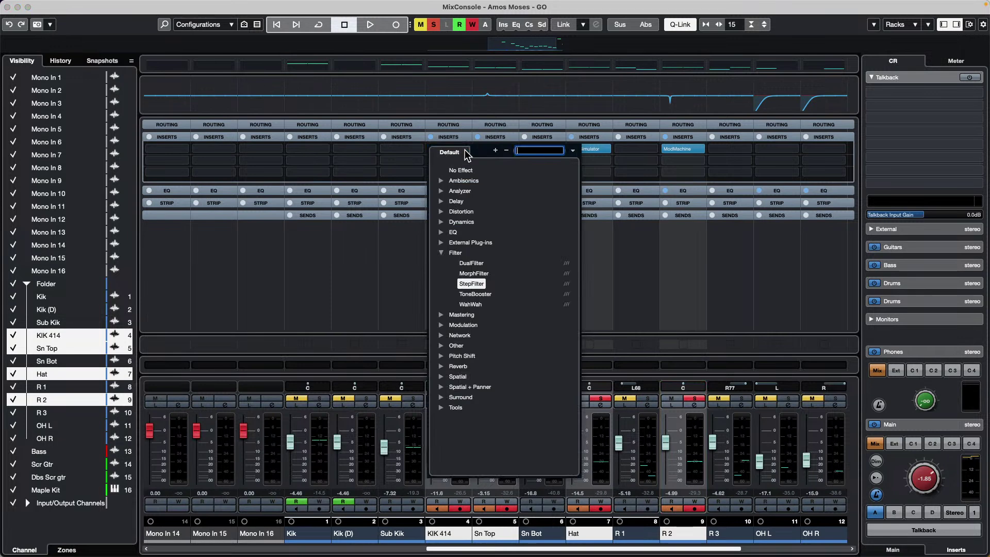
pyautogui.click(458, 173)
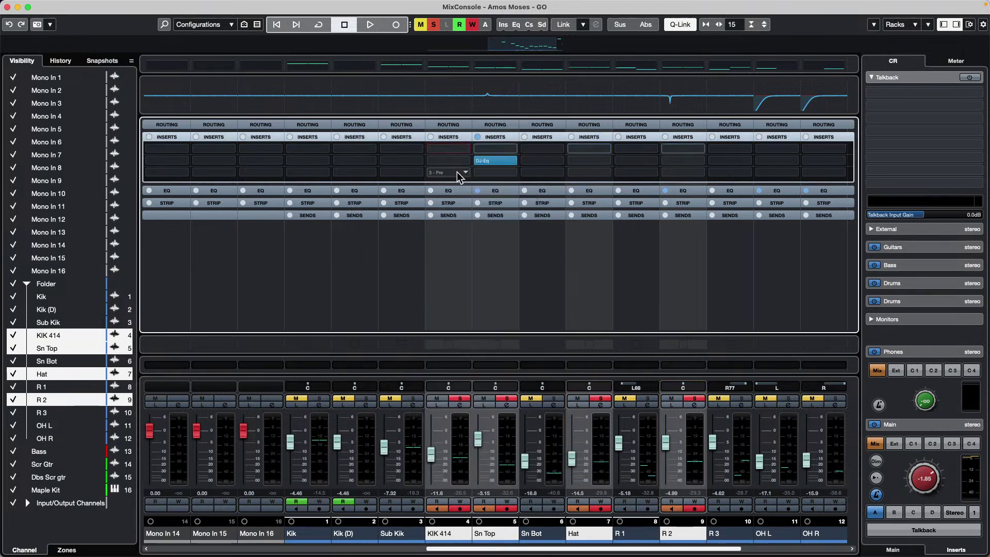
pyautogui.click(513, 161)
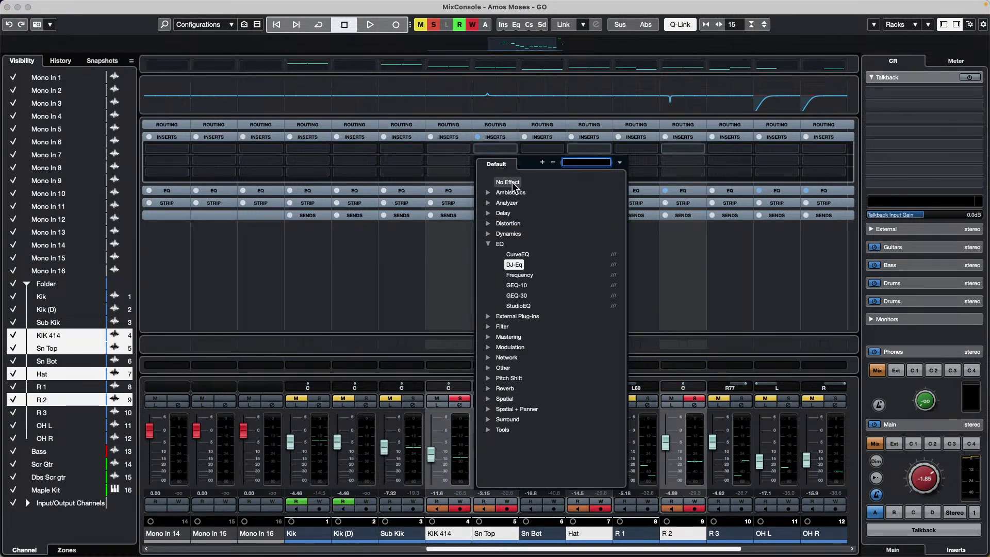
pyautogui.click(512, 183)
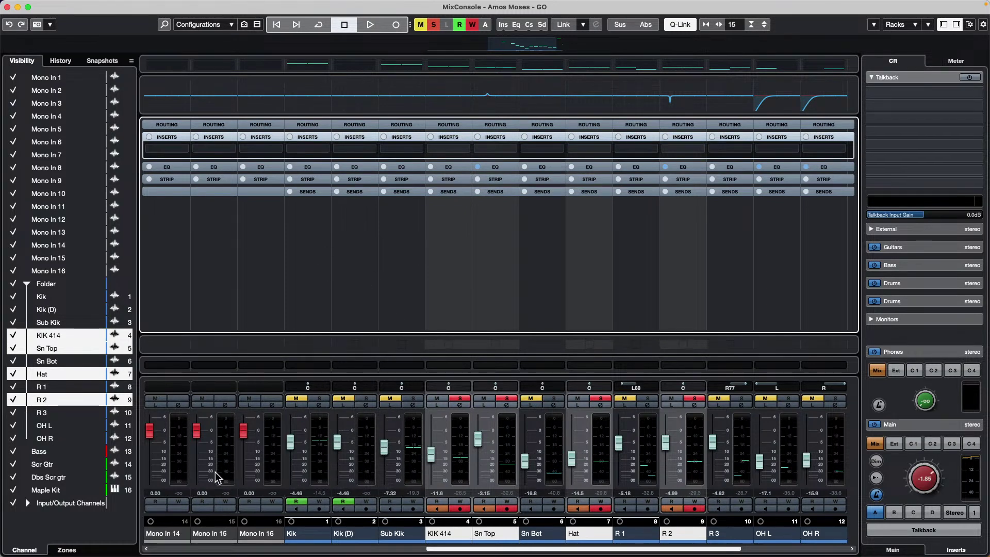
pyautogui.click(9, 26)
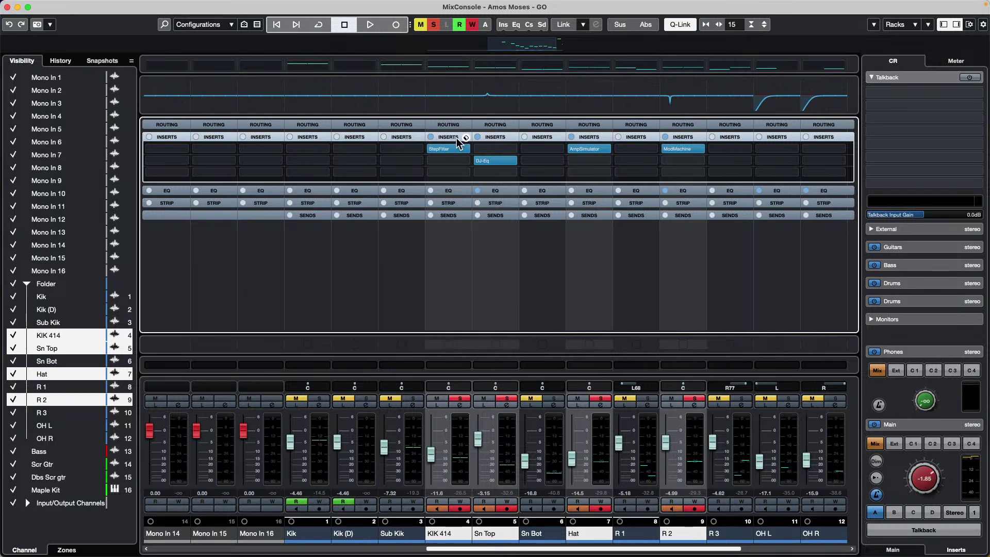
# Step: Browse the FX chain presets available for the KIK 414 inserts and close the list without loading one
pyautogui.click(466, 138)
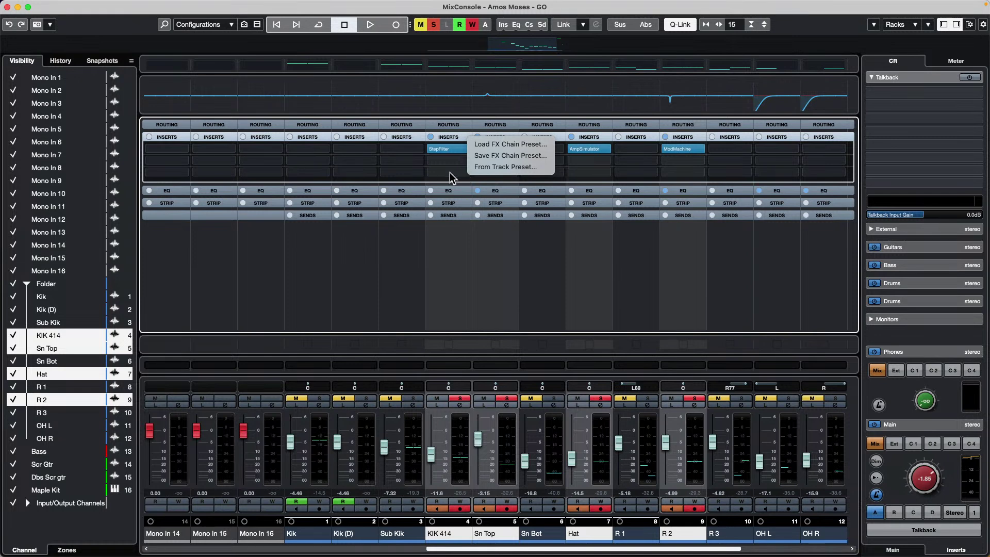
pyautogui.click(496, 145)
pyautogui.scroll(-10, 485, 258)
pyautogui.scroll(-15, 486, 257)
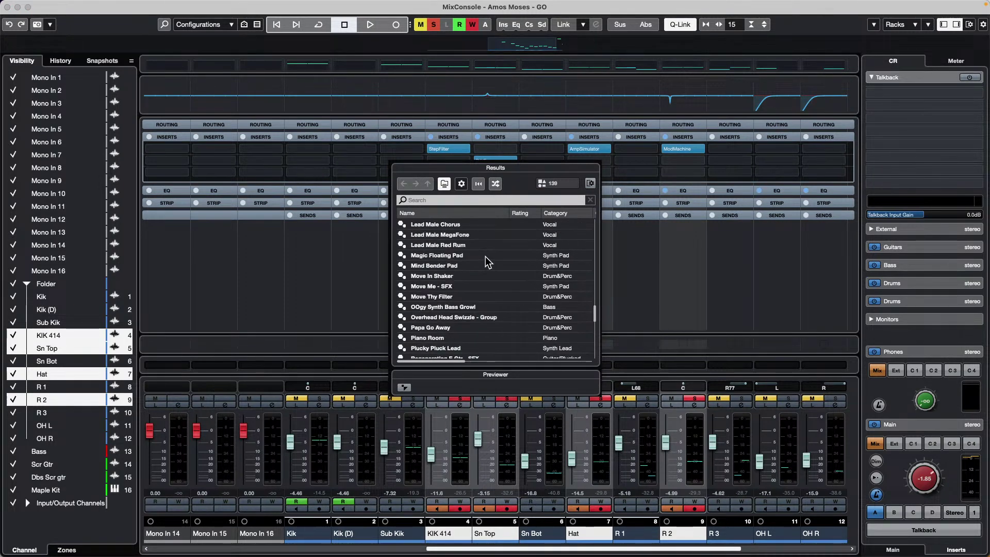
pyautogui.scroll(-8, 485, 257)
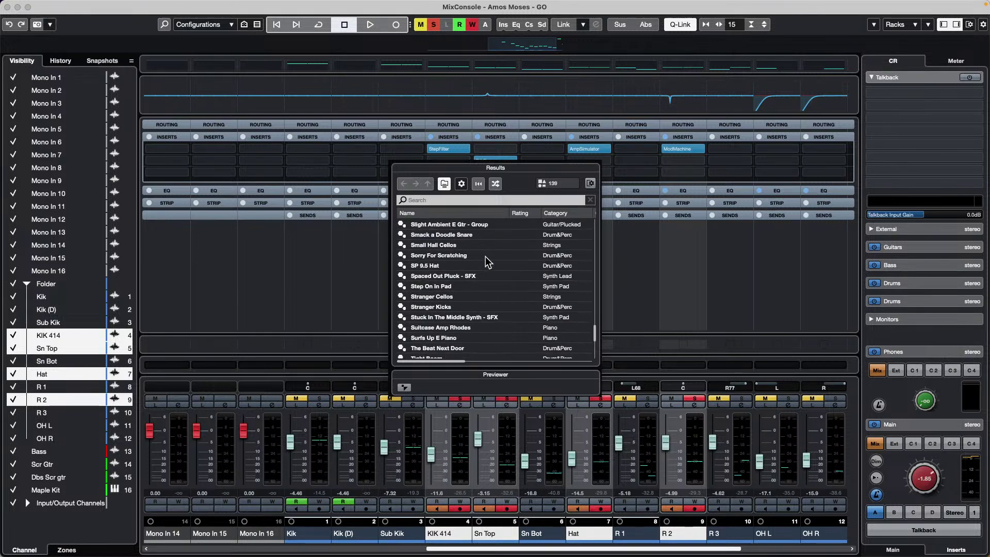
pyautogui.scroll(-3, 484, 256)
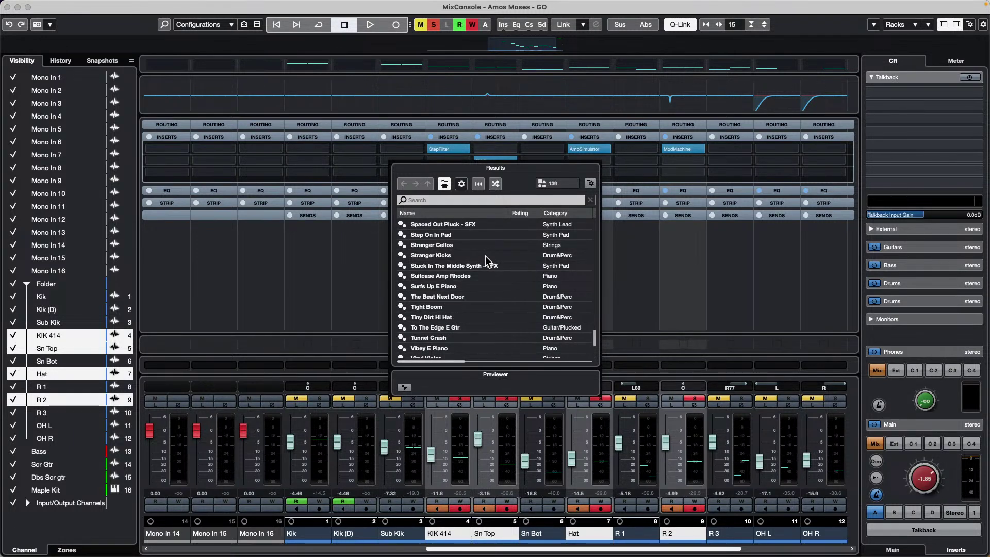
pyautogui.scroll(5, 485, 256)
pyautogui.scroll(6, 485, 255)
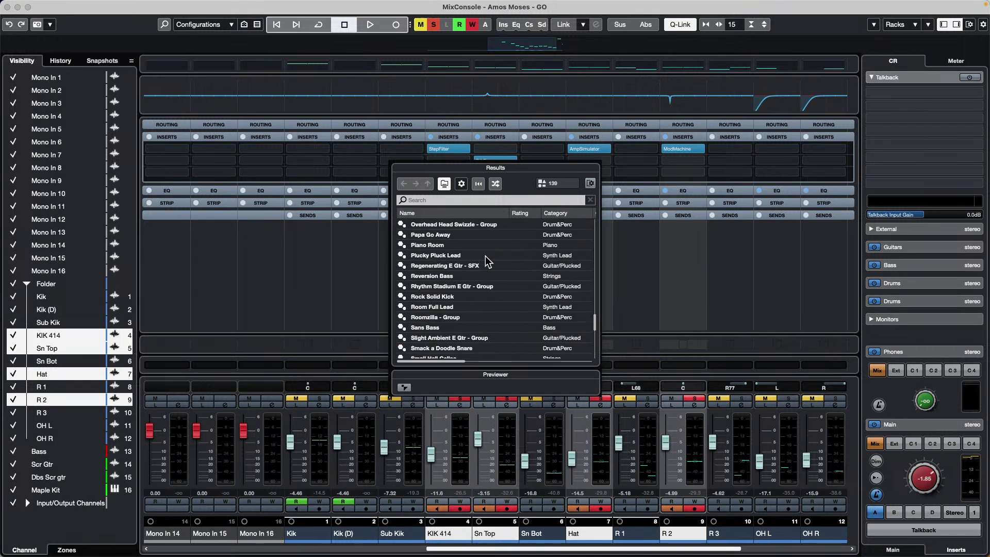
pyautogui.scroll(8, 485, 256)
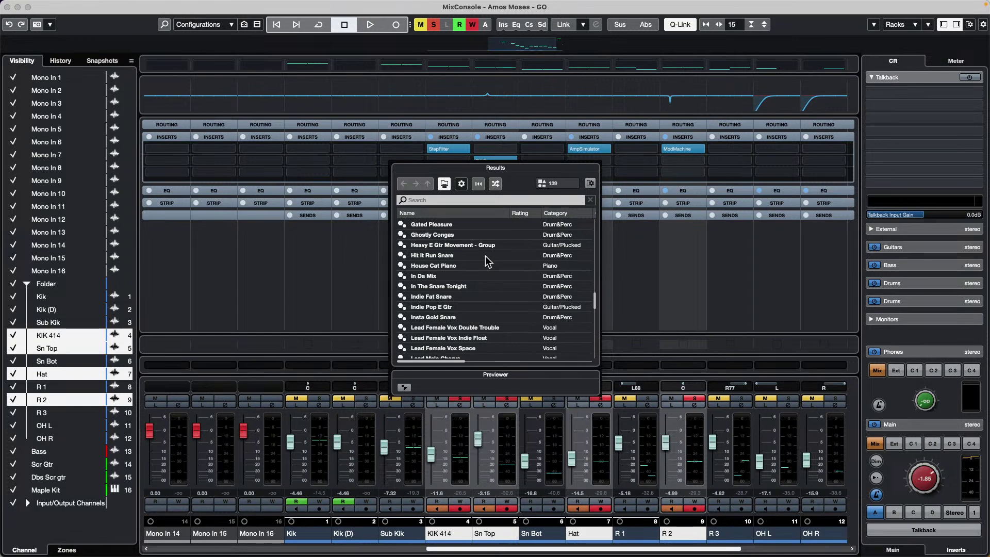
pyautogui.scroll(10, 484, 256)
pyautogui.scroll(-8, 484, 256)
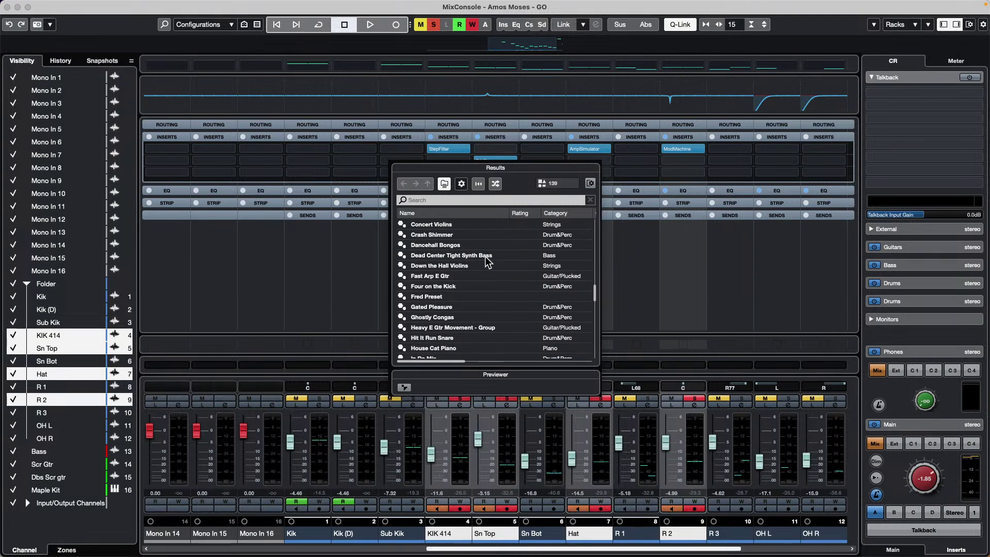
pyautogui.click(393, 155)
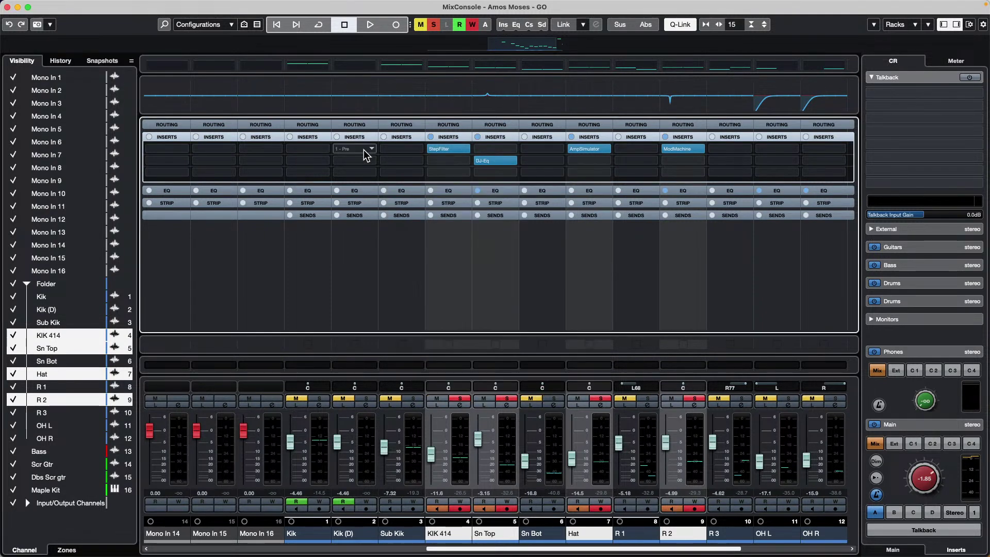
# Step: Save the empty inserts of the Kik (D) channel as an FX chain preset named Empty
pyautogui.click(370, 137)
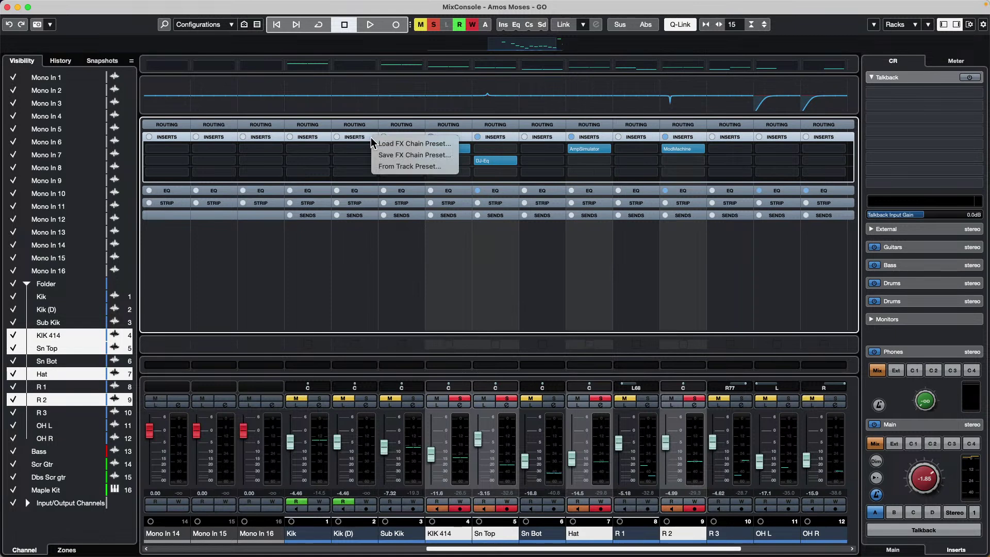
pyautogui.click(405, 155)
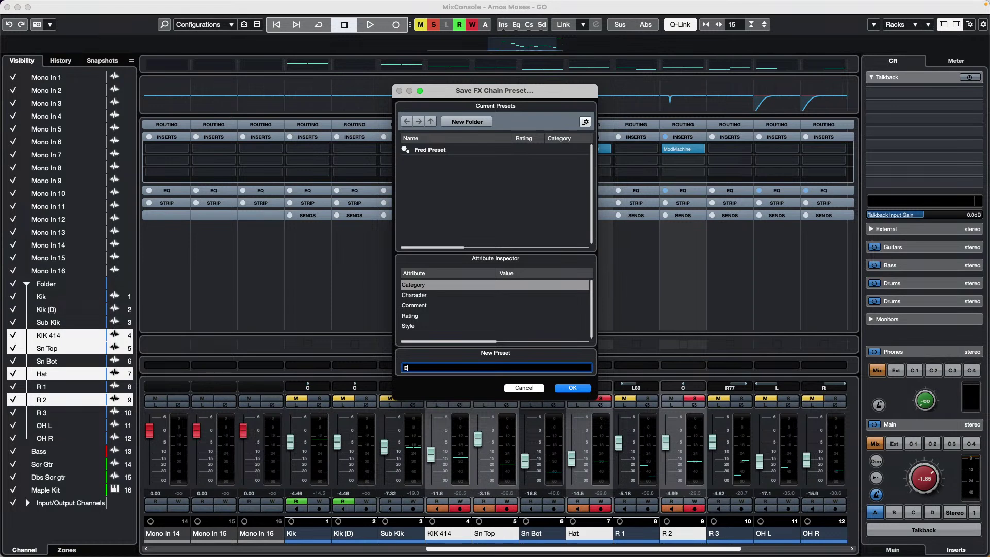
pyautogui.write('y')
pyautogui.press('Return')
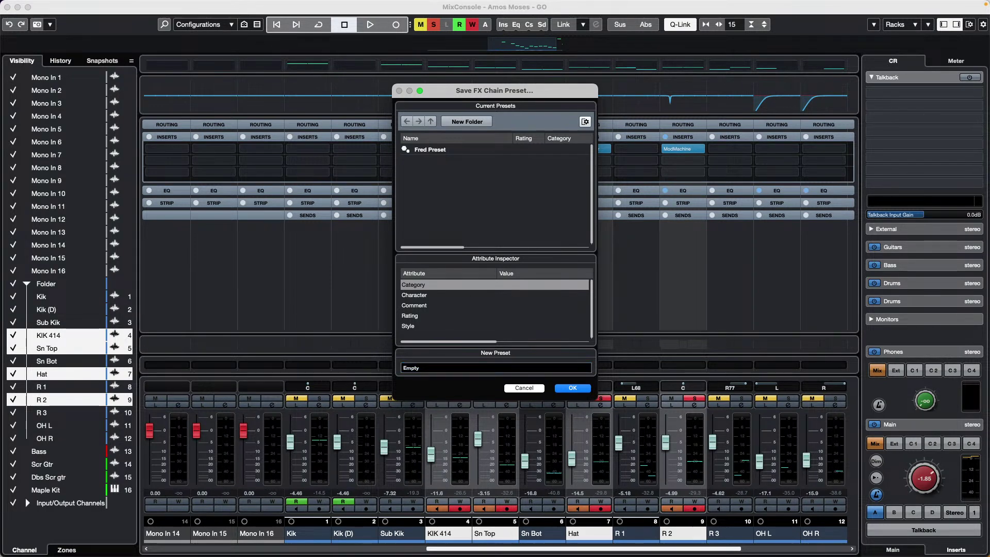
pyautogui.click(580, 389)
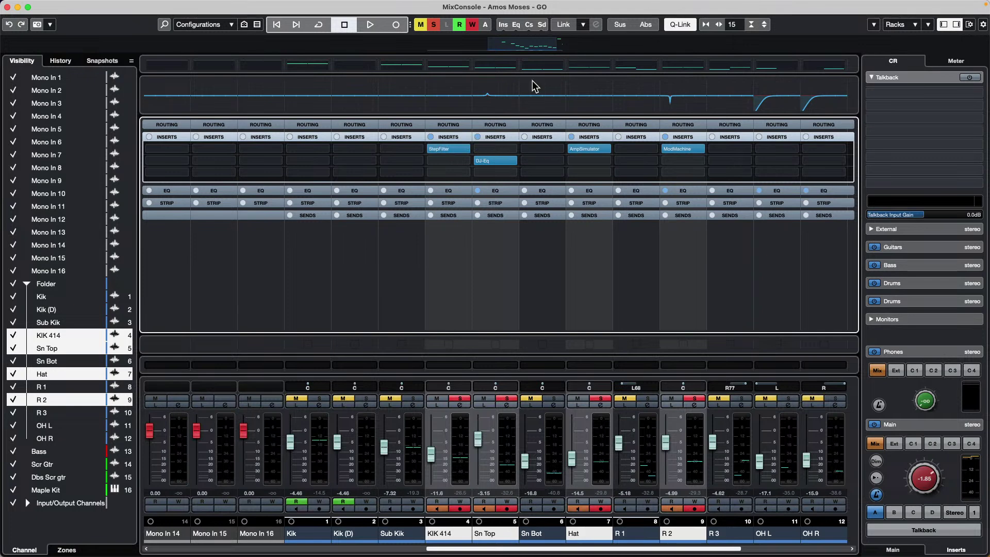
# Step: Load the FX chain preset Empty on the KIK 414 channel's inserts while the four channels are linked
pyautogui.click(467, 138)
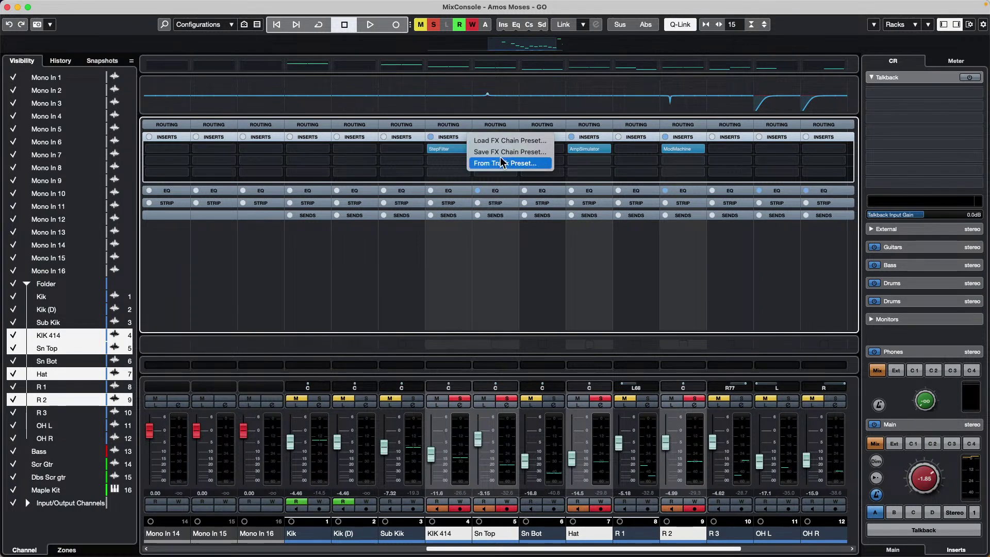
pyautogui.click(498, 141)
pyautogui.scroll(-7, 444, 270)
pyautogui.scroll(-1, 446, 269)
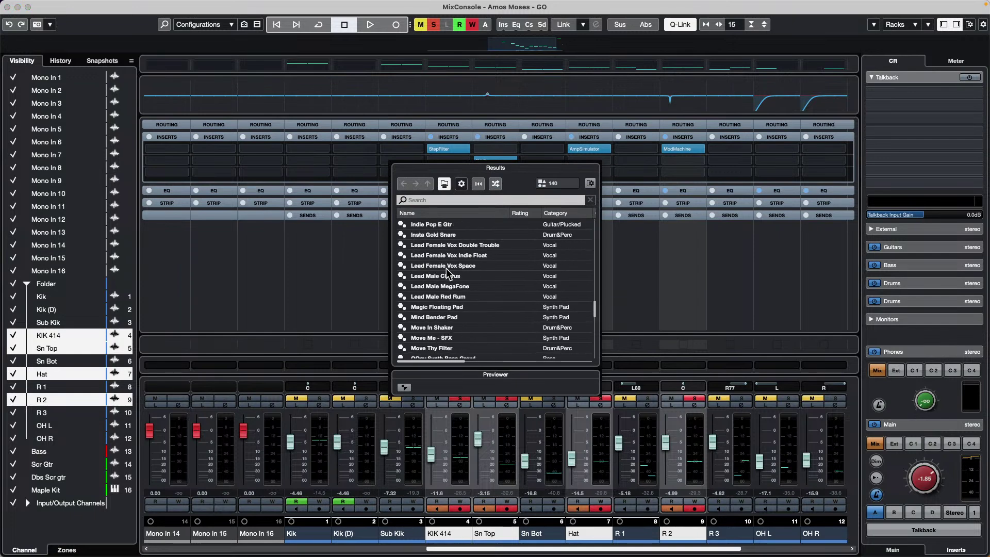
pyautogui.scroll(-5, 446, 268)
pyautogui.scroll(5, 447, 268)
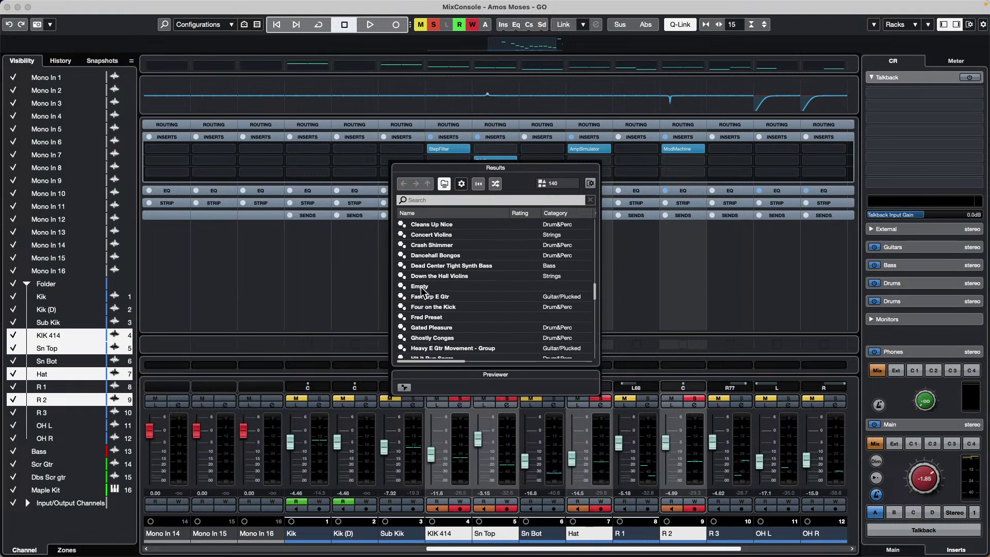
pyautogui.click(421, 289)
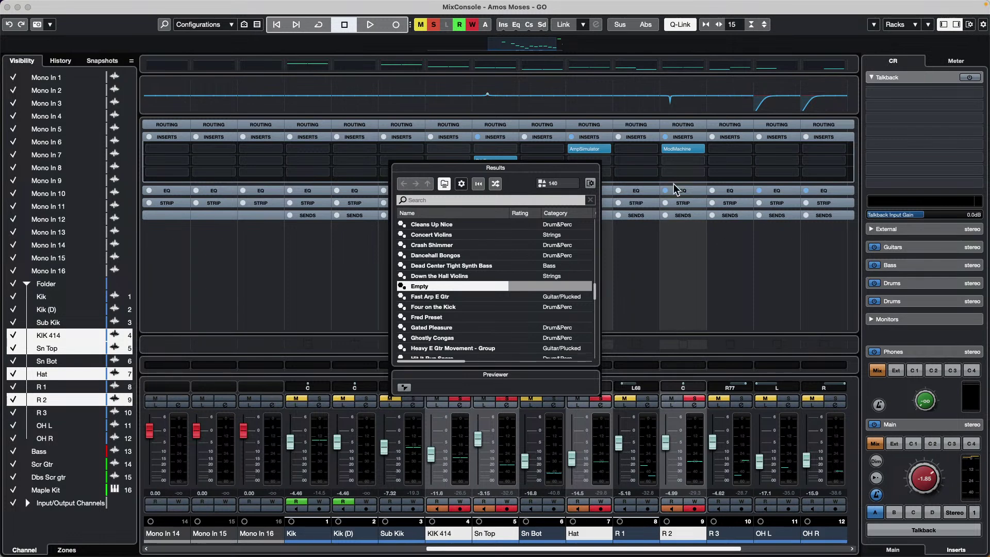
pyautogui.click(681, 242)
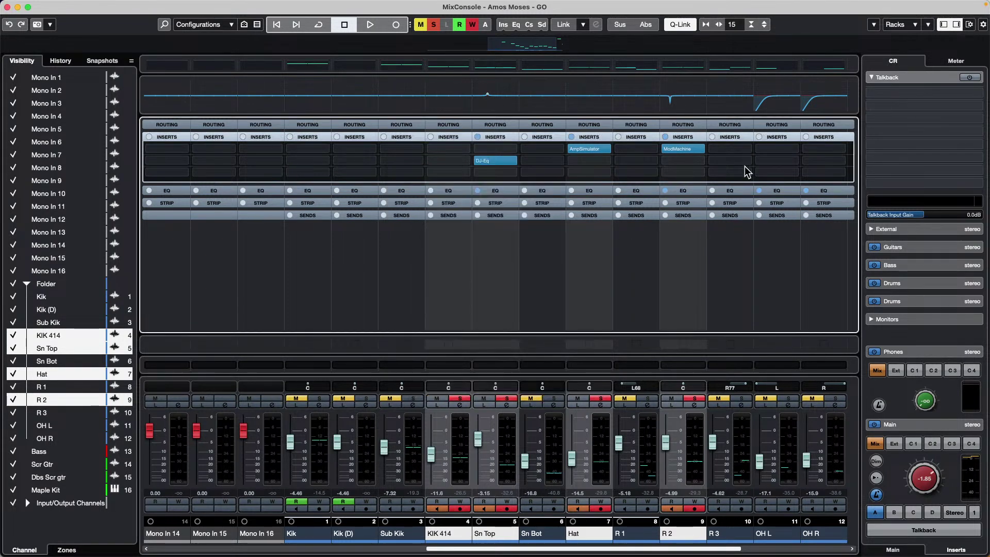
# Step: Set the first and second insert slots to No Effect from the KIK 414 channel across the linked channels
pyautogui.click(462, 149)
pyautogui.click(462, 170)
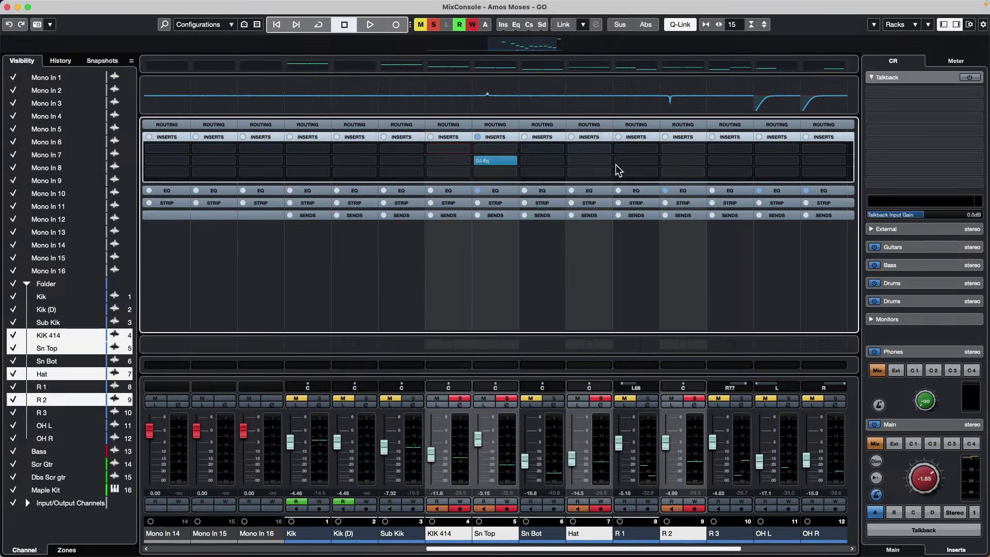
pyautogui.click(466, 163)
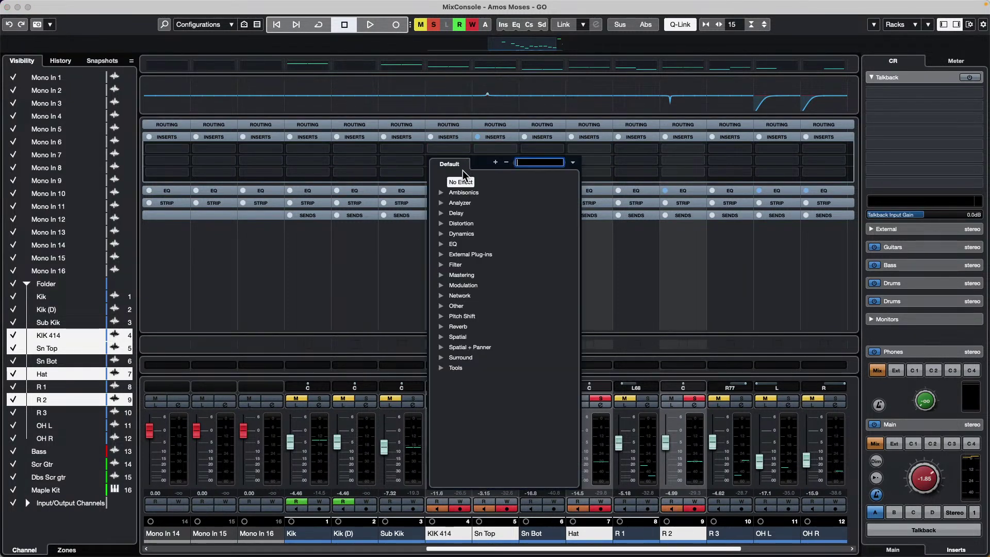
pyautogui.click(562, 166)
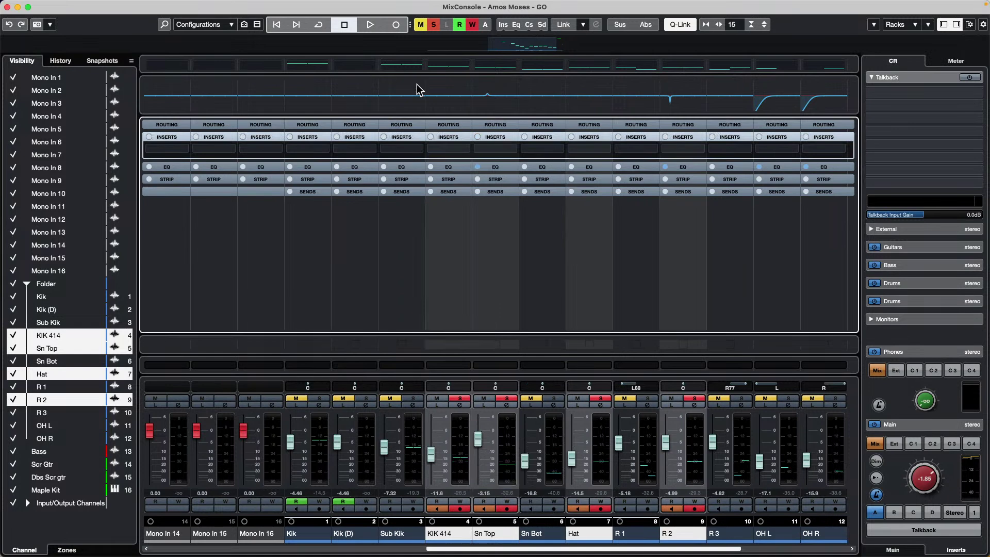
# Step: Undo the two insert slot removals and the loading of the Empty preset
pyautogui.click(9, 24)
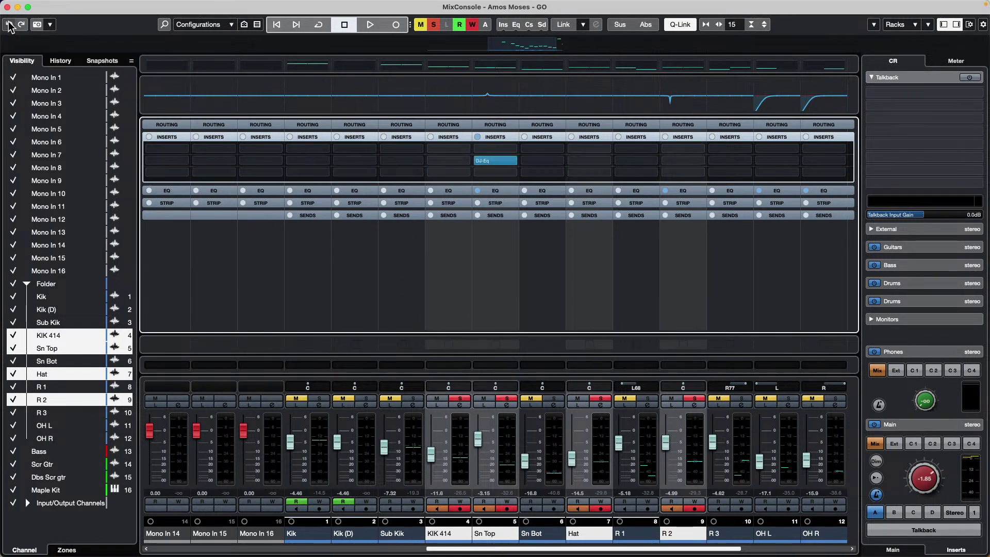
pyautogui.click(9, 25)
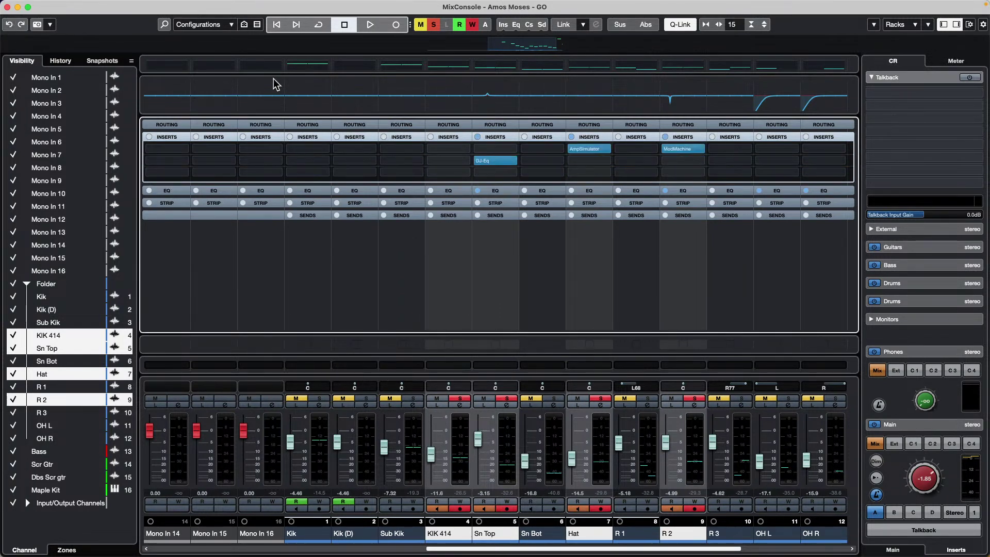
pyautogui.click(9, 24)
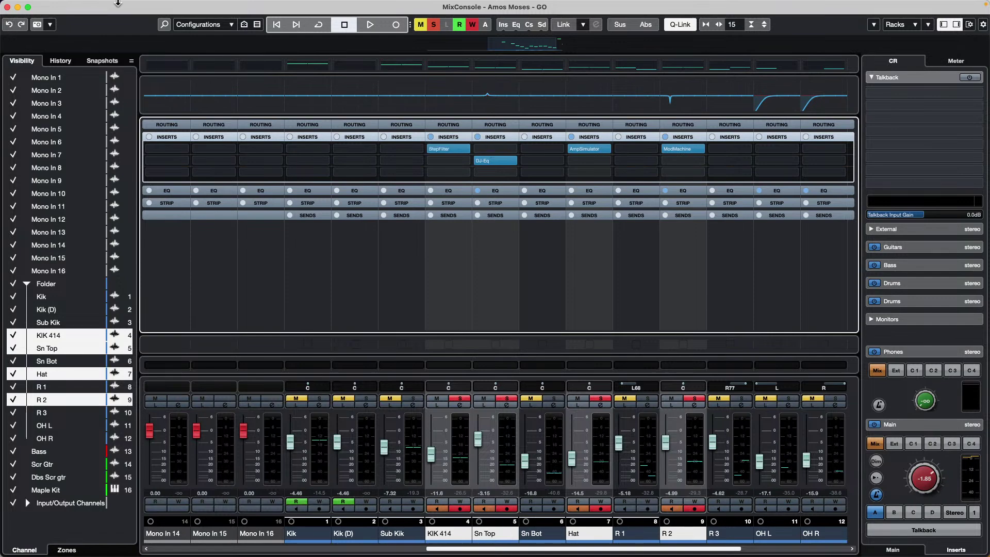
# Step: Close the separate MixConsole window and open the Project Logical Editor setup for the project
pyautogui.click(149, 5)
pyautogui.moveTo(119, 5)
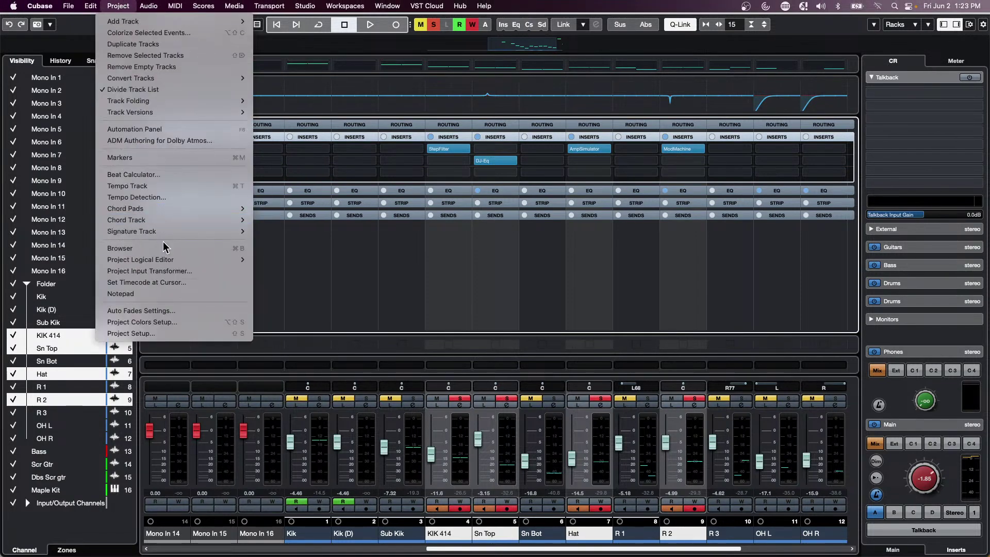
pyautogui.moveTo(175, 259)
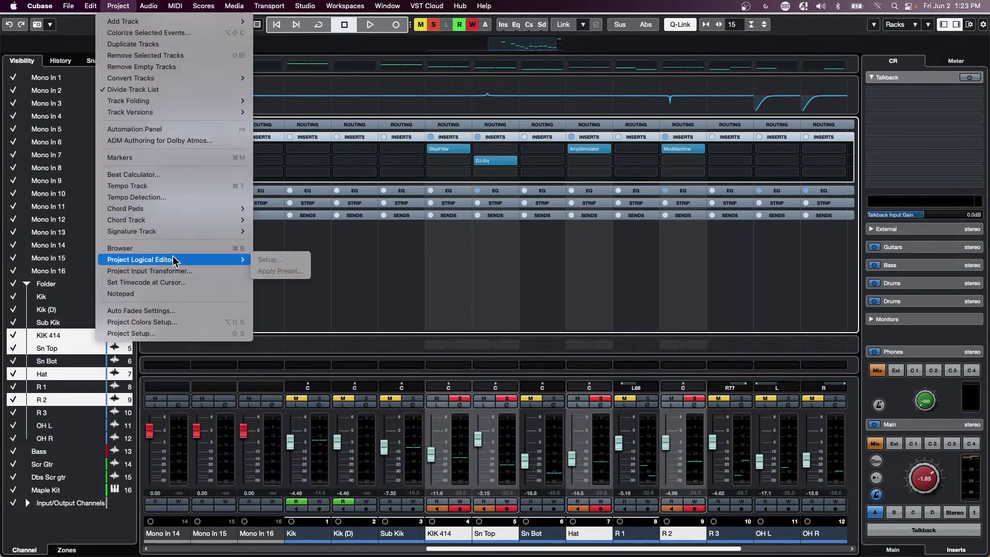
pyautogui.click(460, 254)
pyautogui.press('ctrl+super+f')
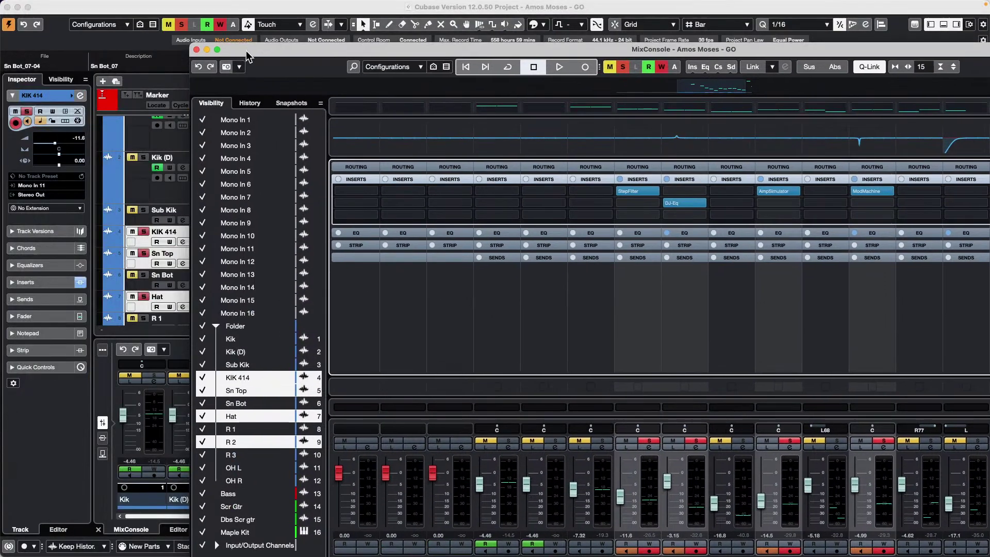
pyautogui.click(196, 47)
pyautogui.click(176, 6)
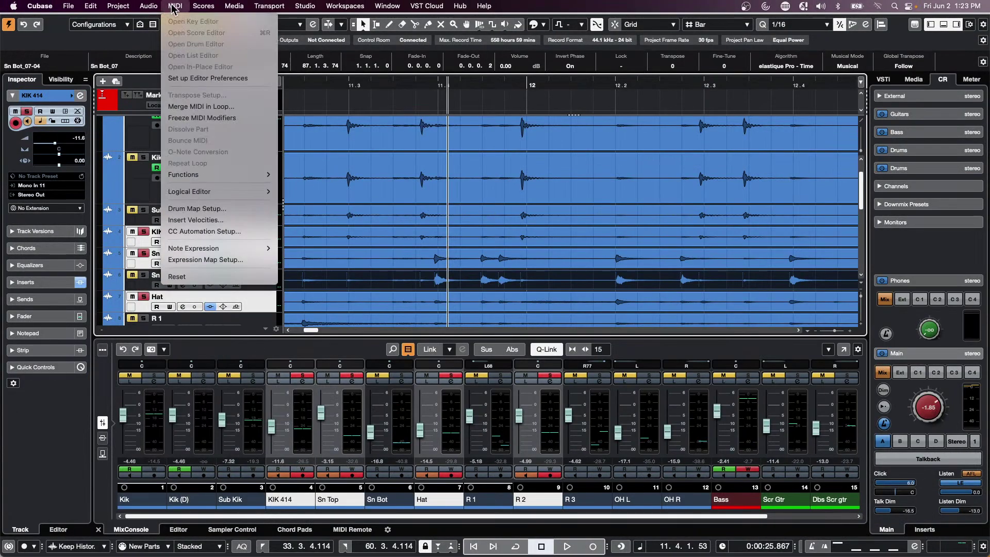
pyautogui.moveTo(130, 15)
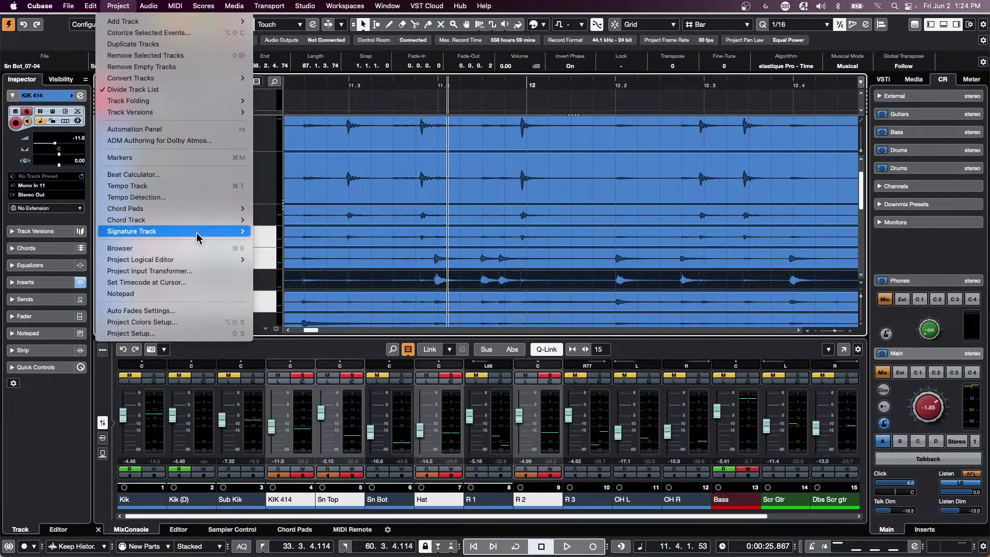
pyautogui.moveTo(199, 268)
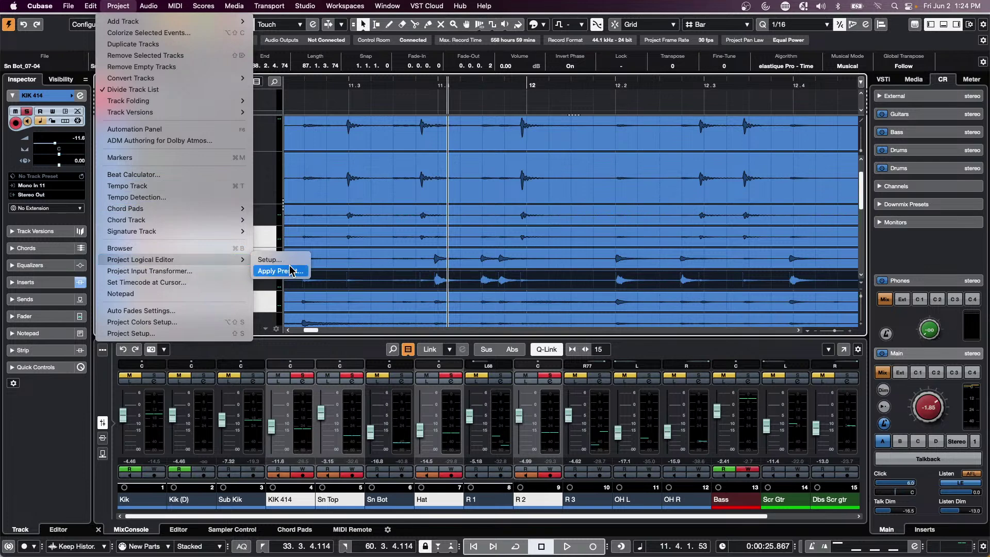
pyautogui.click(290, 261)
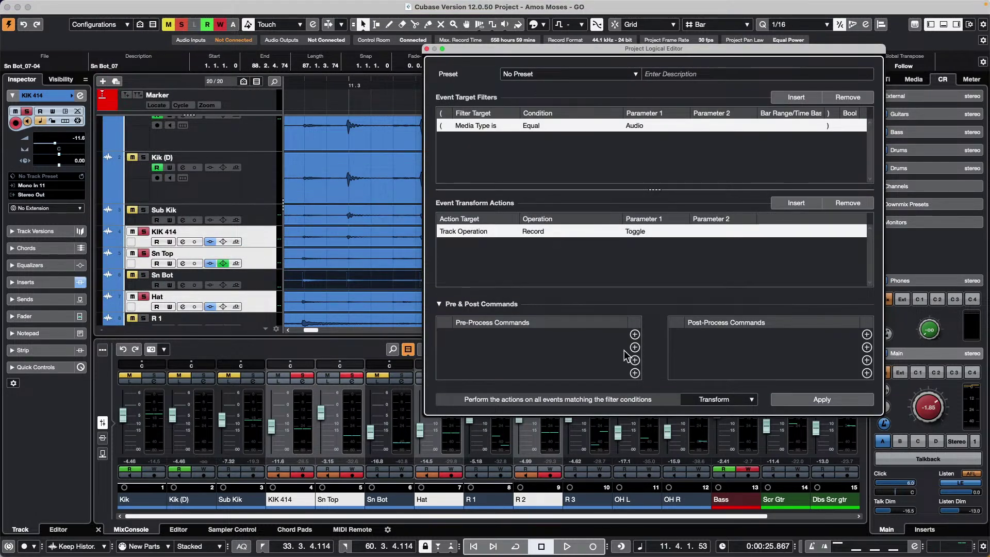
# Step: Set the Project Logical Editor function to Delete and its target filter to Media Type is Equal Effect
pyautogui.click(720, 400)
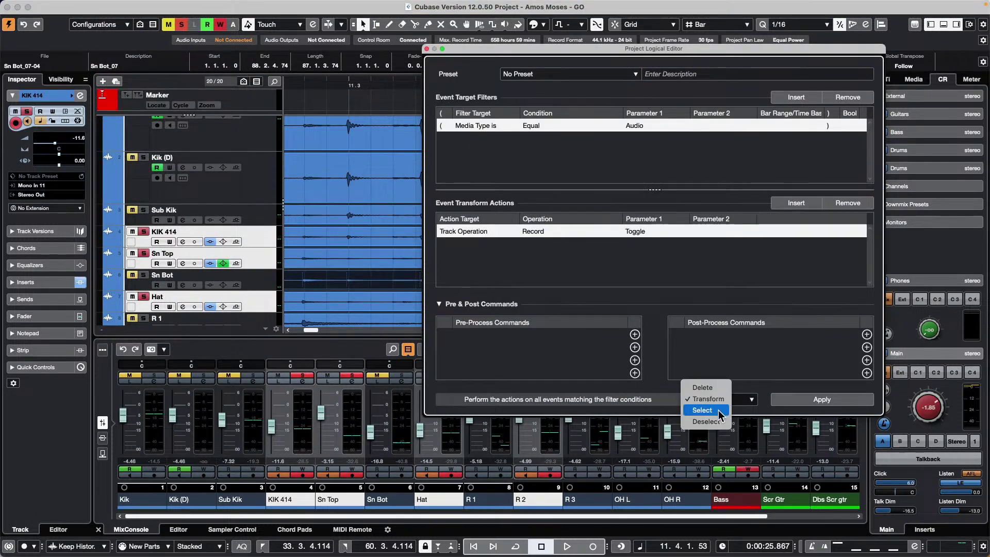
pyautogui.click(717, 387)
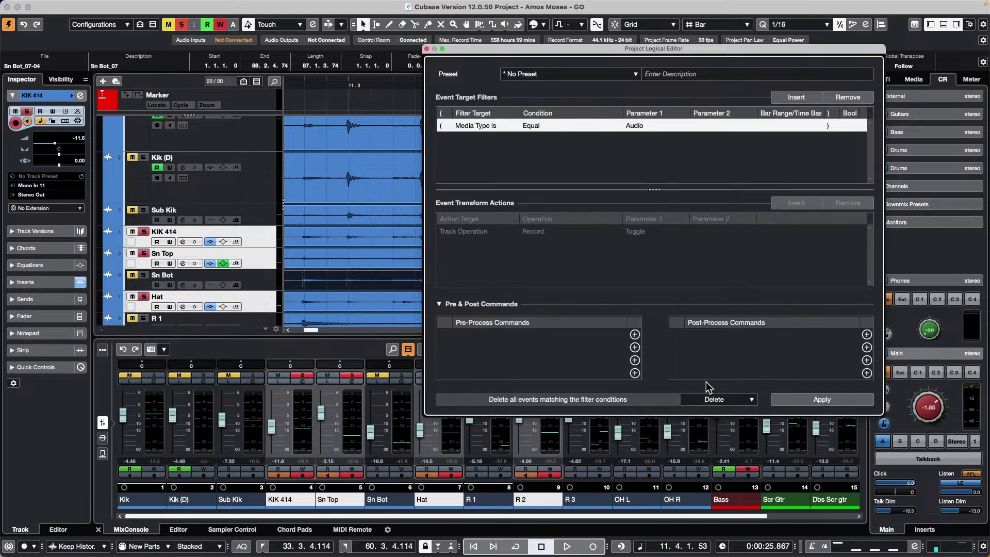
pyautogui.click(647, 126)
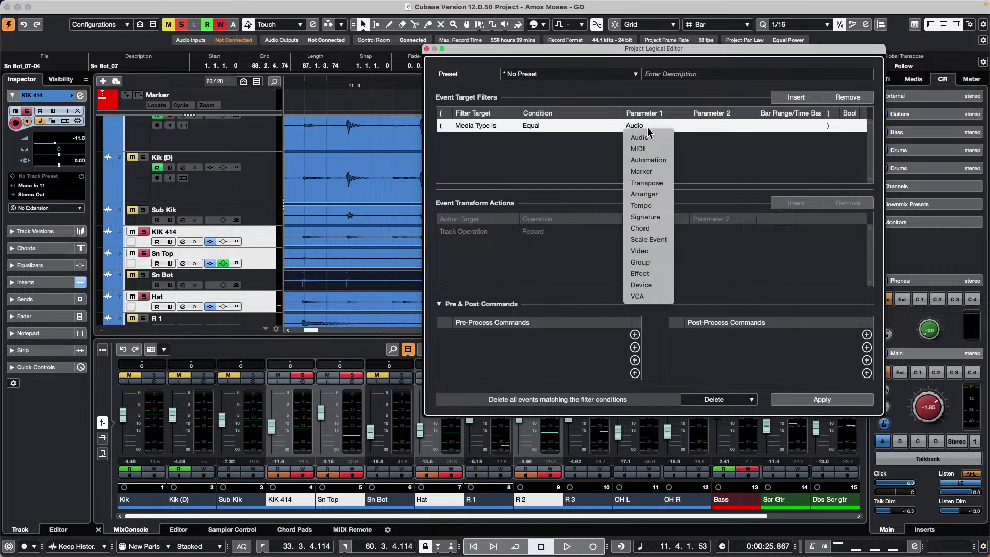
pyautogui.click(655, 277)
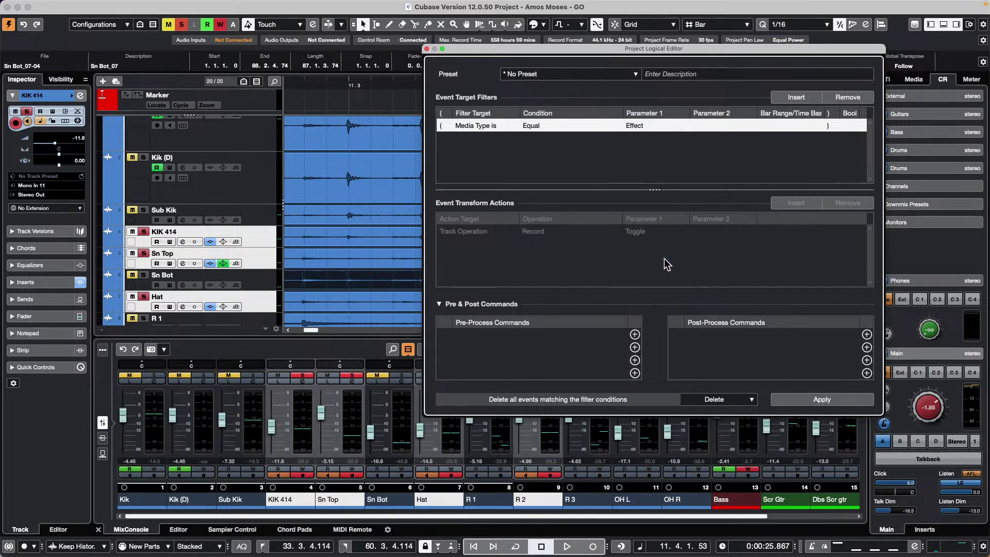
# Step: Show the channel inserts in the project window's mixer and apply the delete rule for effects
pyautogui.click(103, 438)
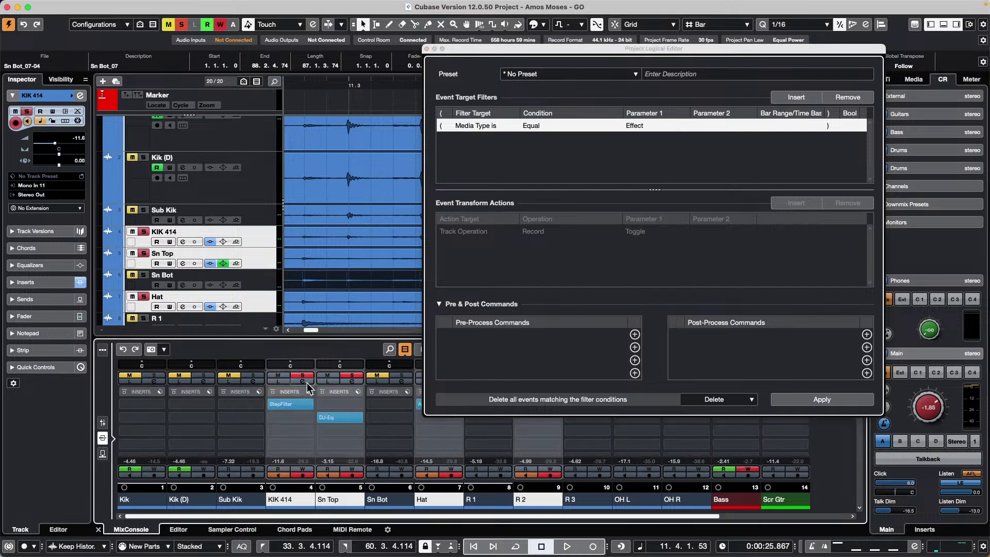
pyautogui.click(808, 398)
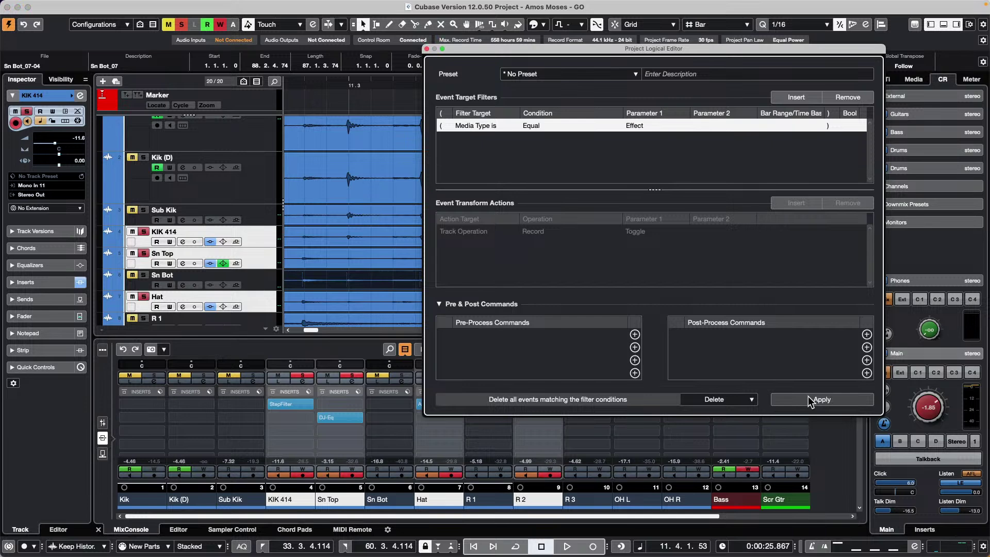
pyautogui.click(809, 396)
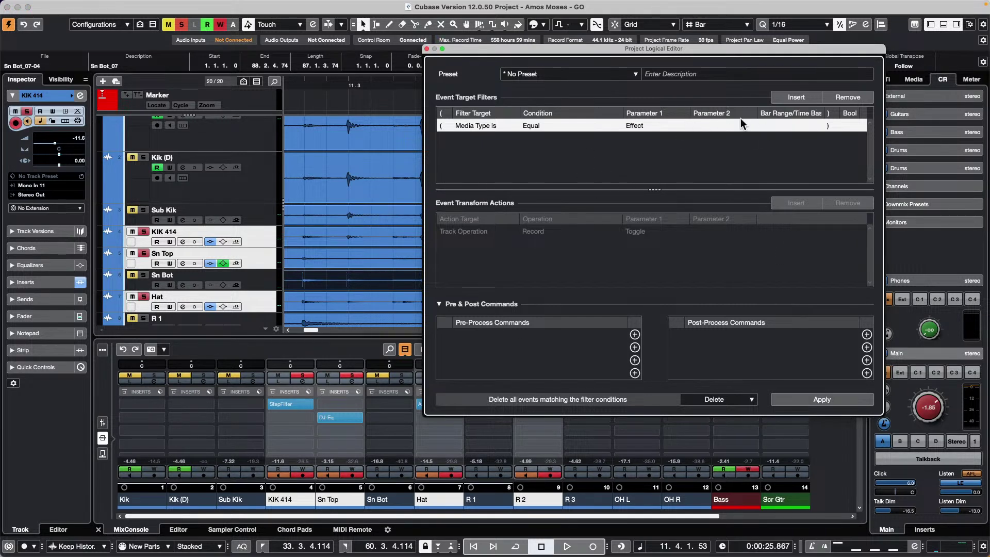
# Step: Insert a second event target filter and set the first filter to Container Type is Equal Track
pyautogui.click(796, 98)
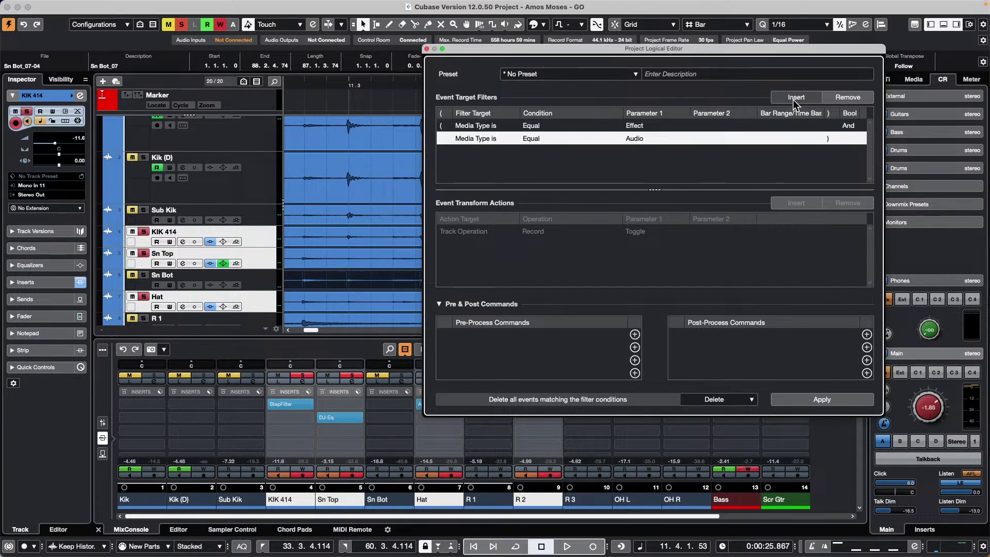
pyautogui.click(481, 126)
pyautogui.click(480, 125)
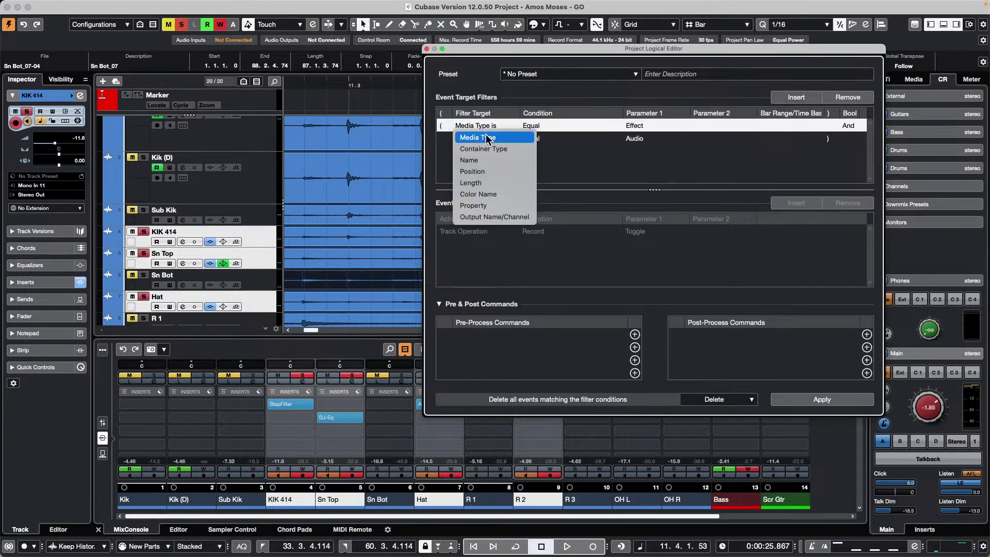
pyautogui.click(494, 150)
pyautogui.click(653, 126)
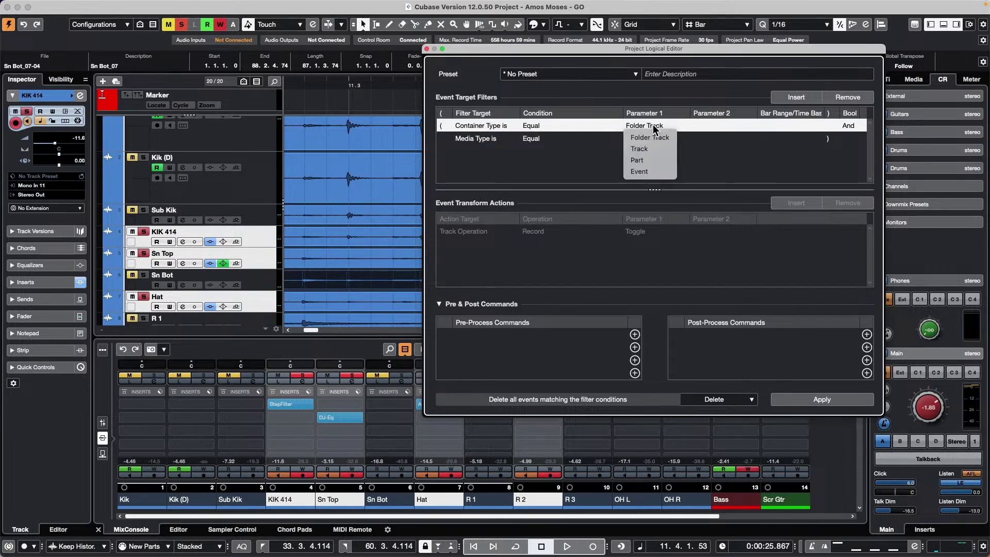
pyautogui.click(653, 149)
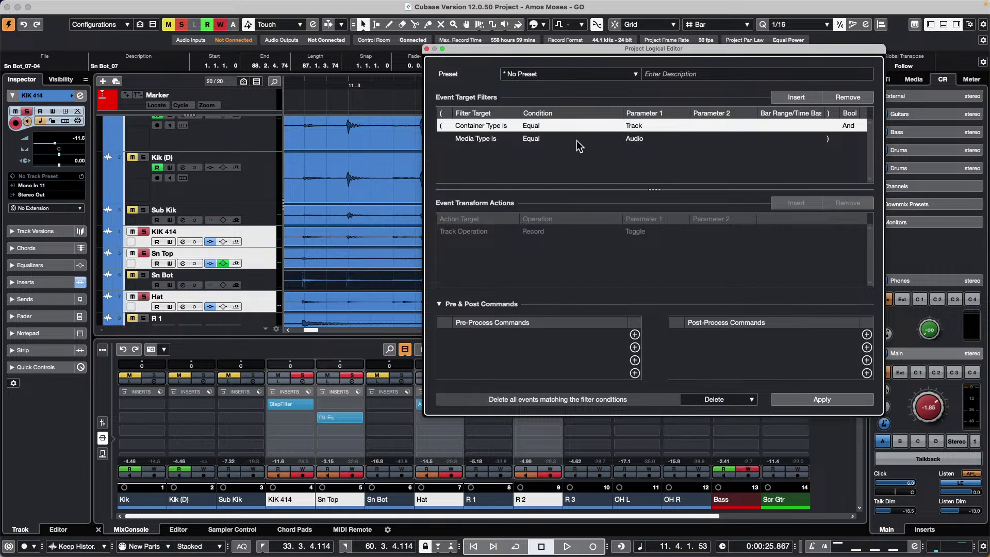
# Step: Set the media type of the second target filter to Effect
pyautogui.click(642, 140)
pyautogui.click(641, 140)
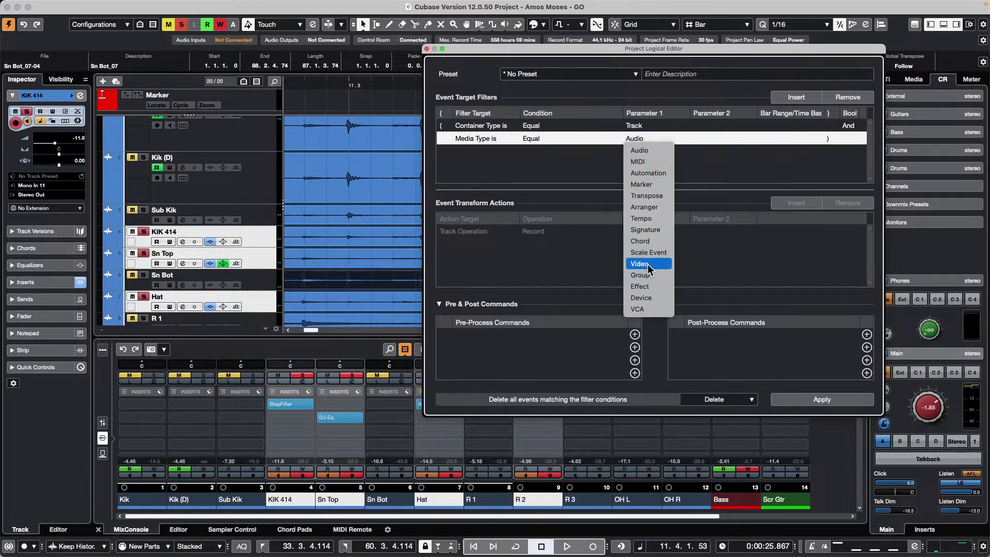
pyautogui.click(658, 287)
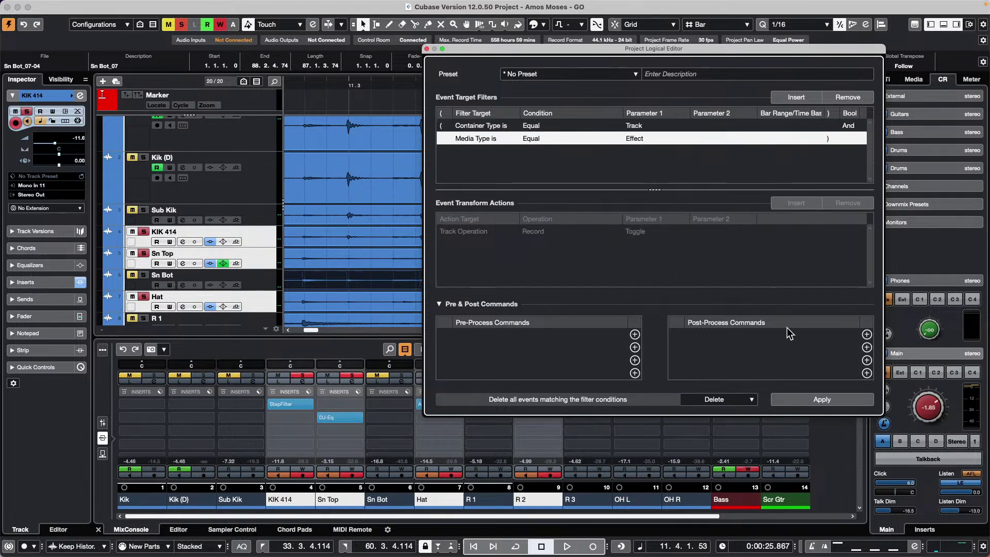
# Step: Apply the delete rule combining the Track container and Effect media filters, and close the Project Logical Editor
pyautogui.click(826, 403)
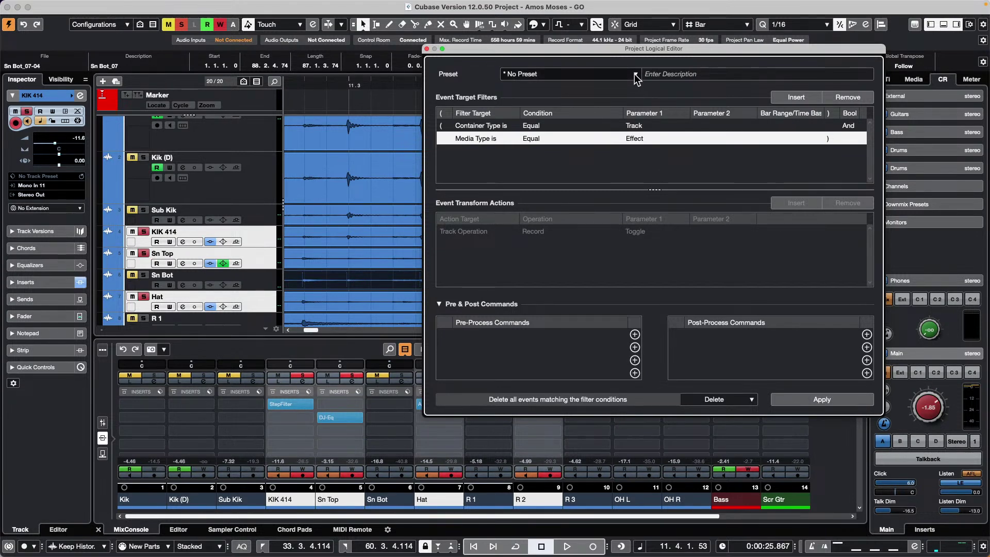
pyautogui.click(427, 49)
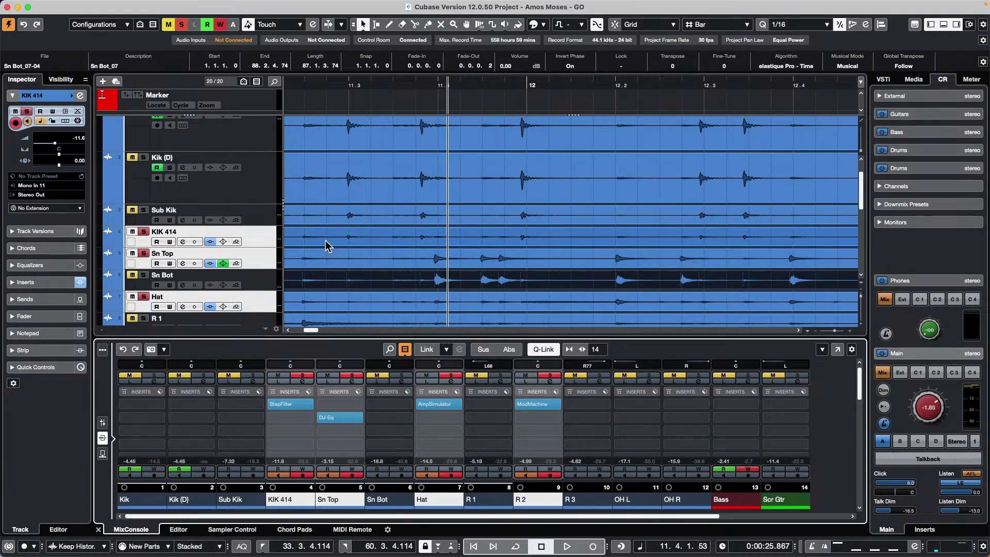
# Step: Remove the insert effects from the selected KIK 414, Sn Top, Hat and R 2 channels by pulling them out of their slots
pyautogui.click(307, 405)
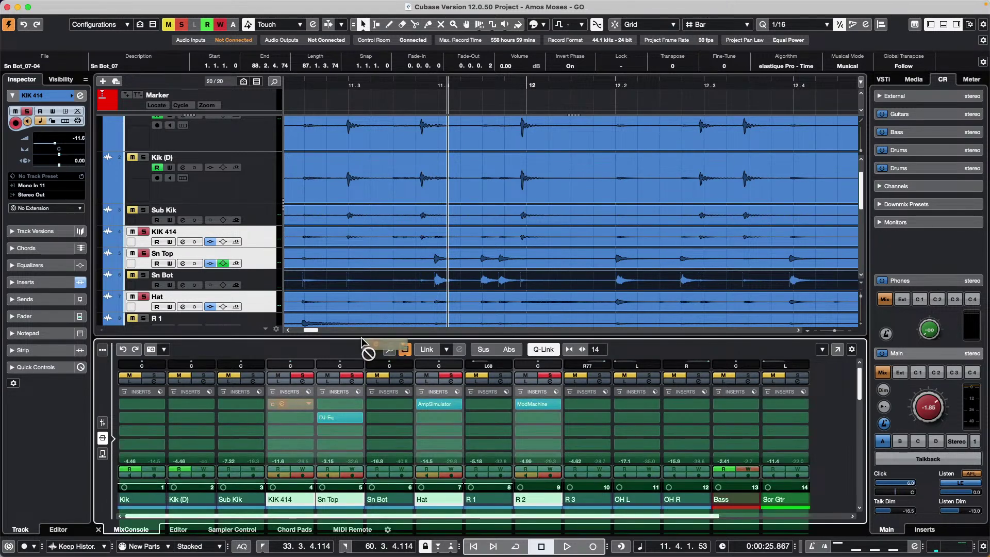
pyautogui.click(363, 329)
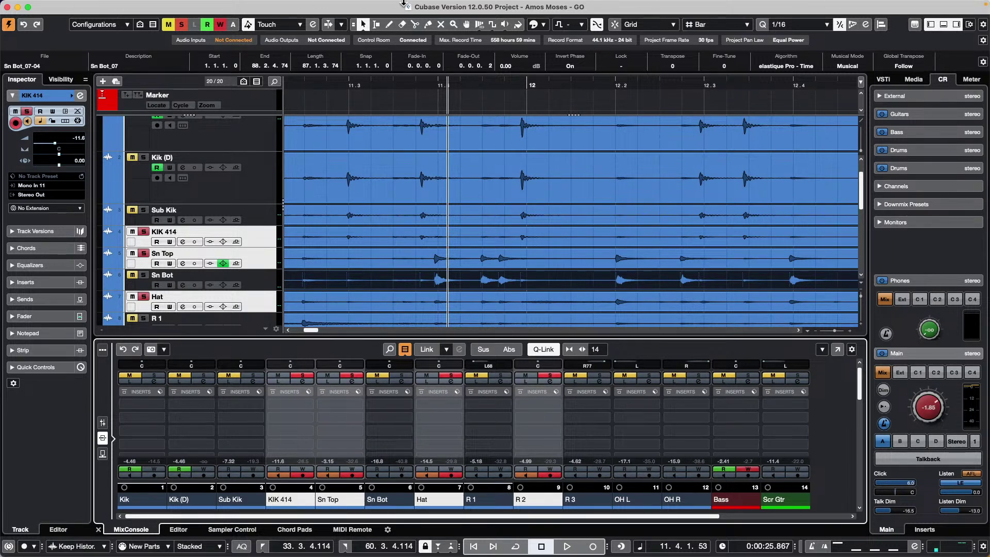
# Step: Open the Audio Connections and look through the Inputs, Outputs, Group/FX, External FX and External Instruments pages
pyautogui.moveTo(332, 9)
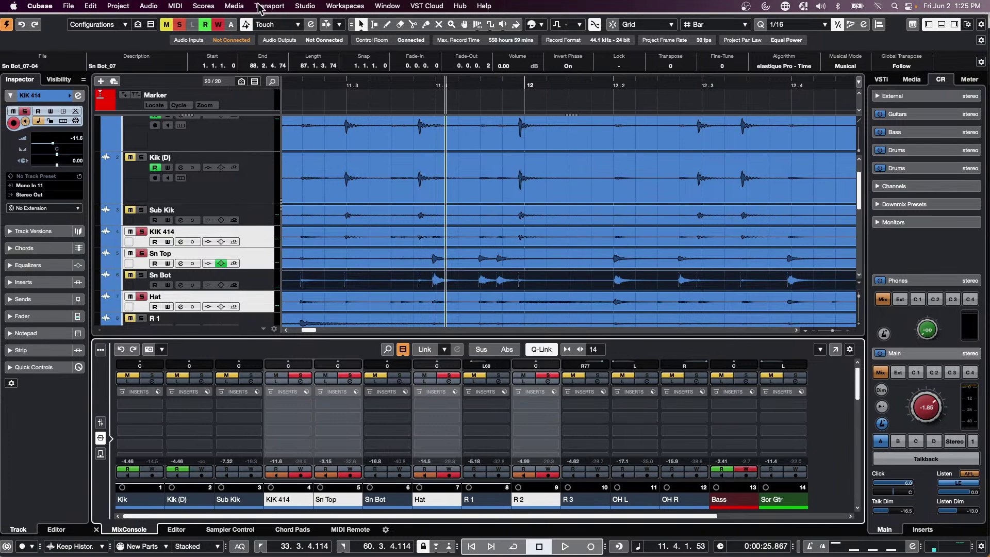
pyautogui.click(304, 6)
pyautogui.moveTo(241, 8)
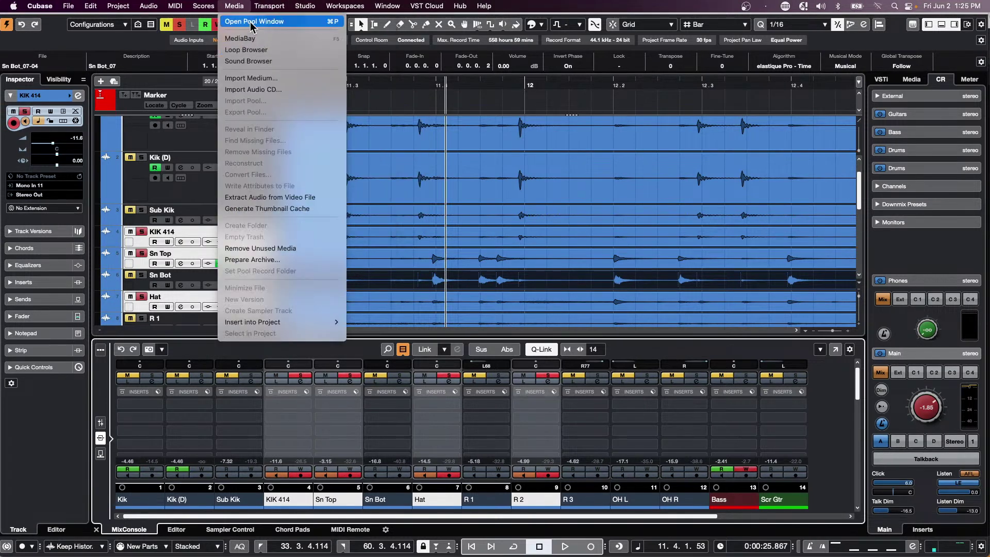
pyautogui.moveTo(325, 6)
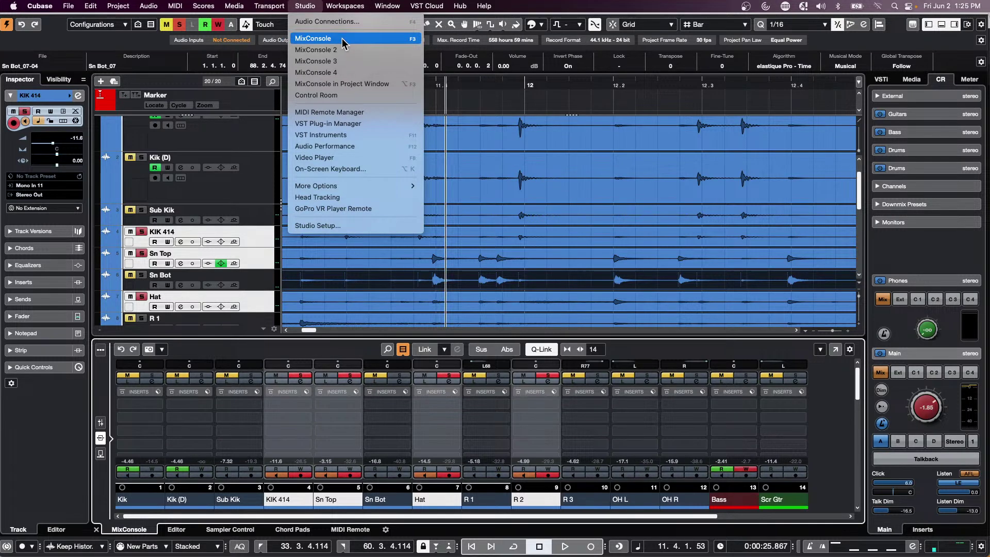
pyautogui.click(356, 21)
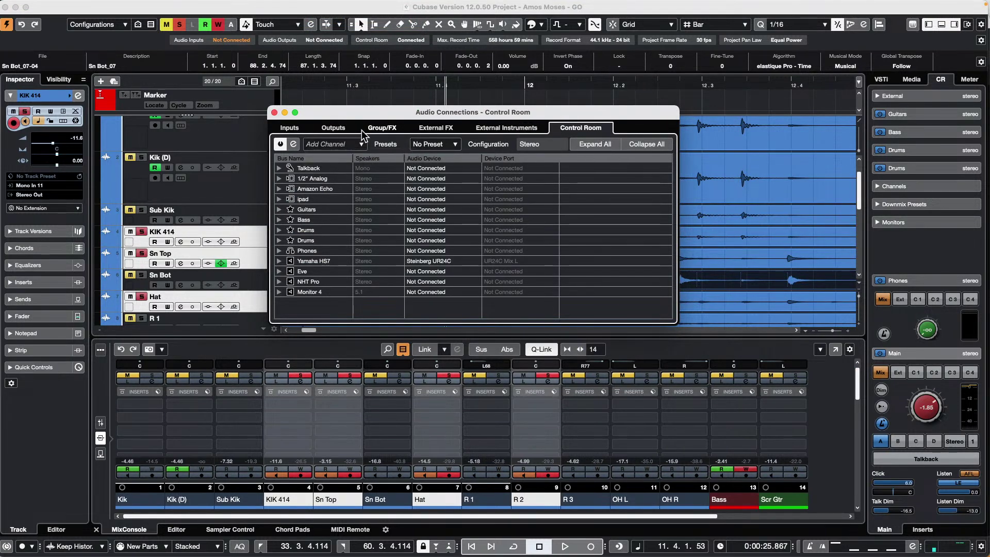
pyautogui.click(299, 128)
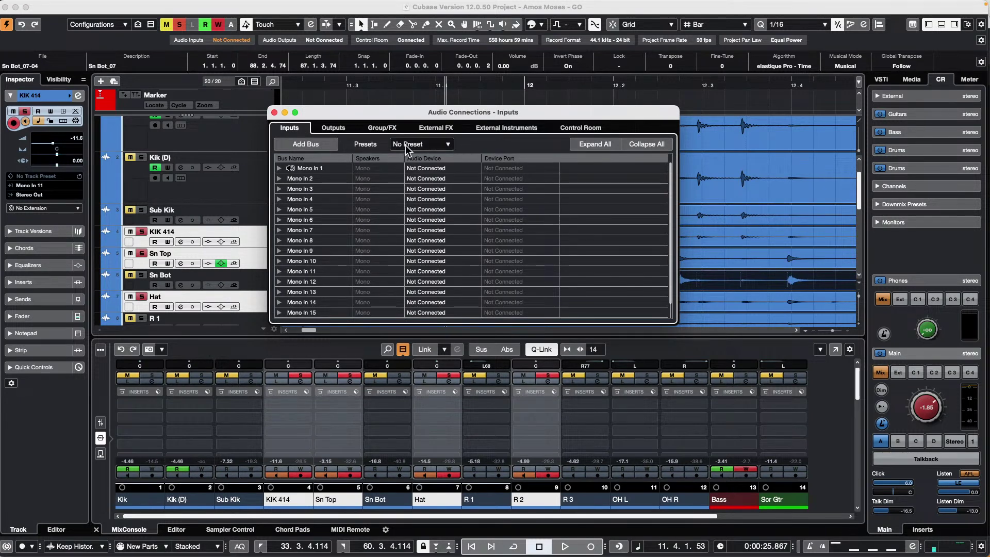
pyautogui.click(334, 129)
pyautogui.click(382, 129)
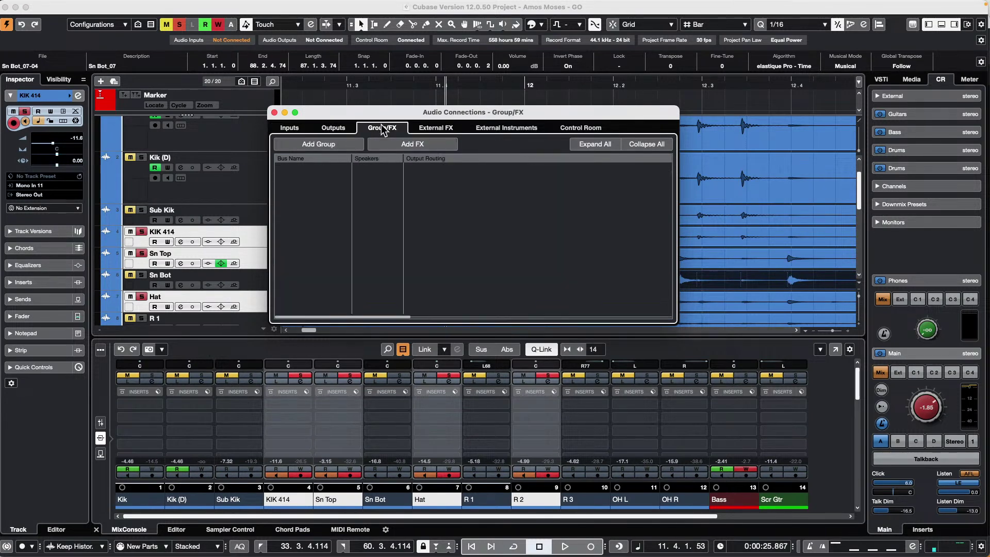
pyautogui.click(447, 130)
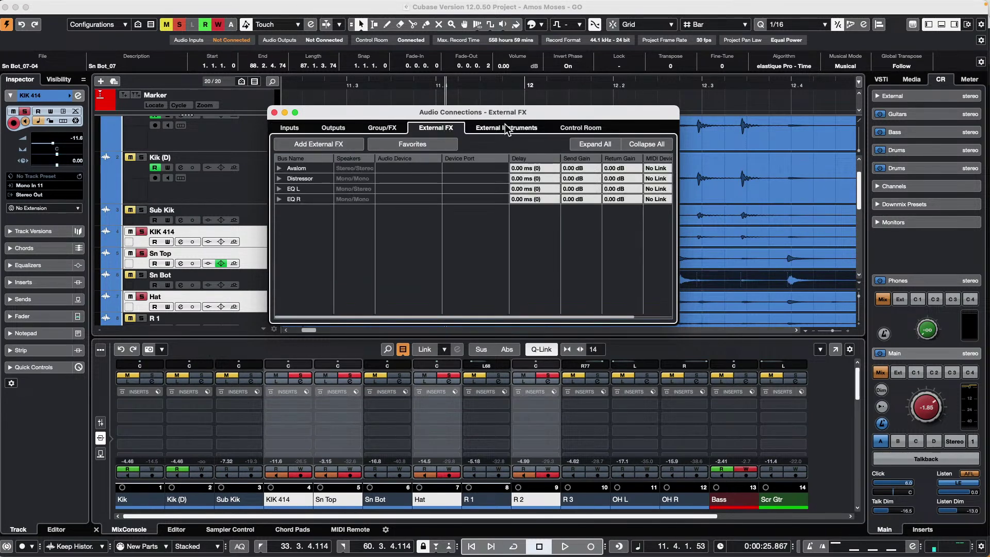
pyautogui.click(508, 129)
pyautogui.click(395, 130)
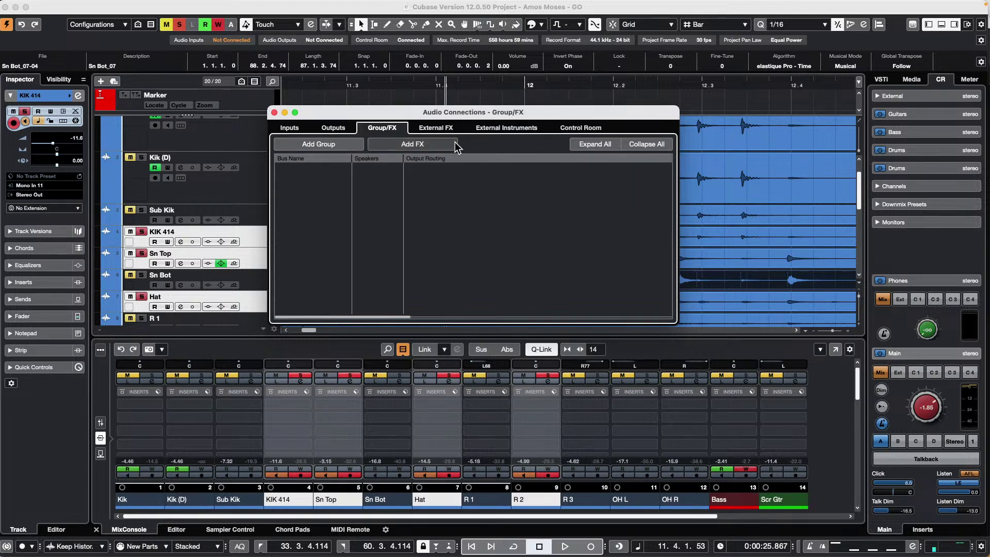
pyautogui.click(445, 129)
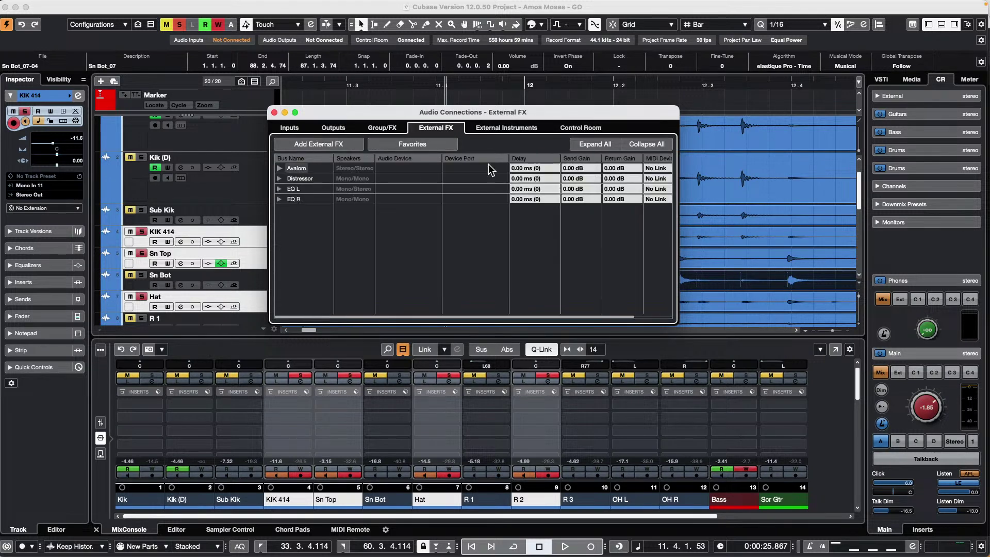
# Step: Add the Montage external instrument to the favorites in the Audio Connections
pyautogui.click(514, 132)
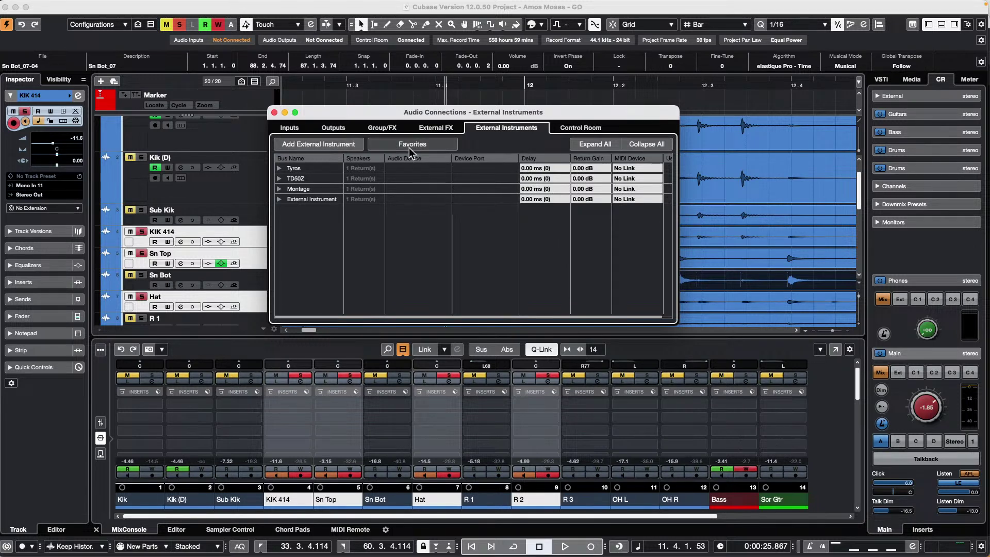
pyautogui.doubleClick(299, 189)
pyautogui.rightClick(298, 190)
pyautogui.click(329, 227)
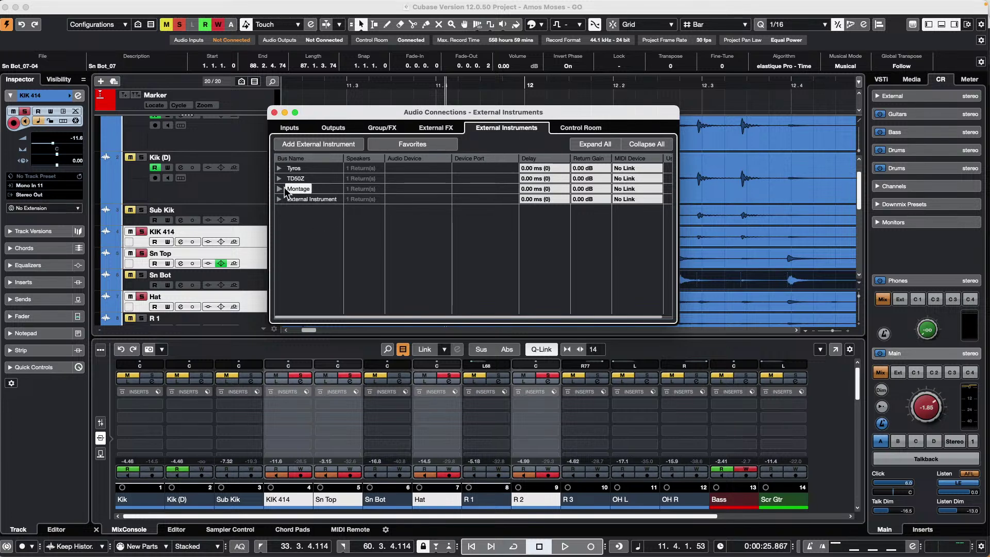
# Step: Check the external instrument favorites and the Remove Favorite option for Montage, and close the Audio Connections
pyautogui.click(412, 150)
pyautogui.moveTo(457, 169)
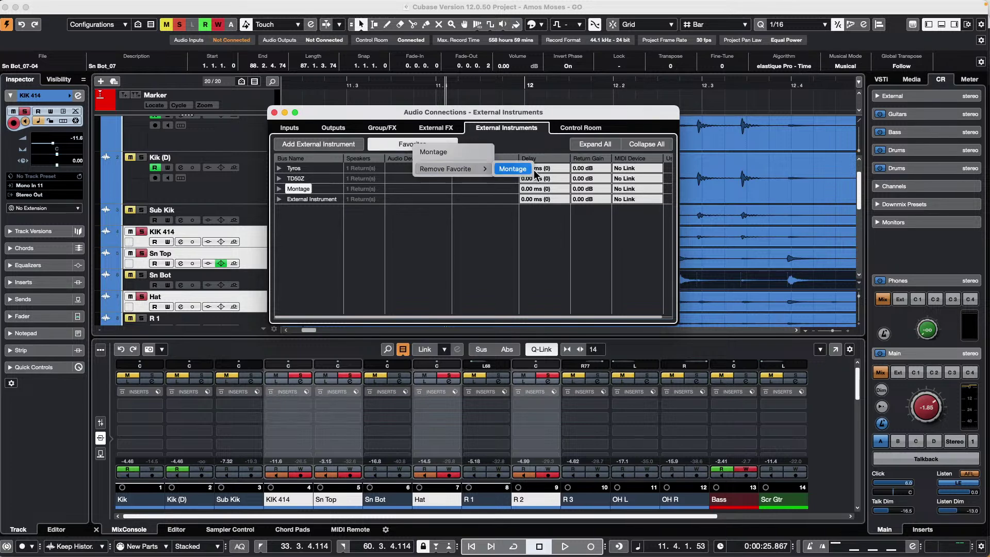
pyautogui.click(274, 113)
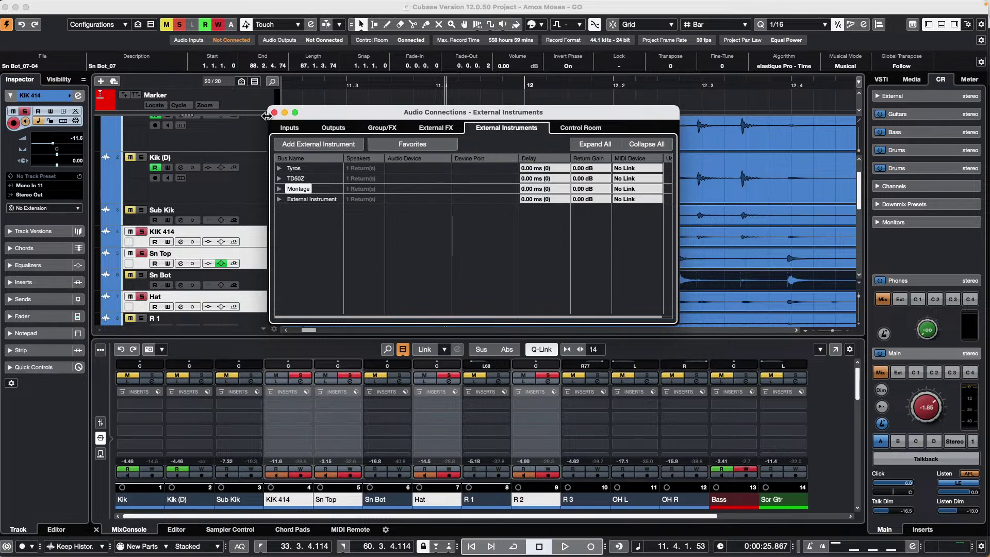
pyautogui.click(275, 113)
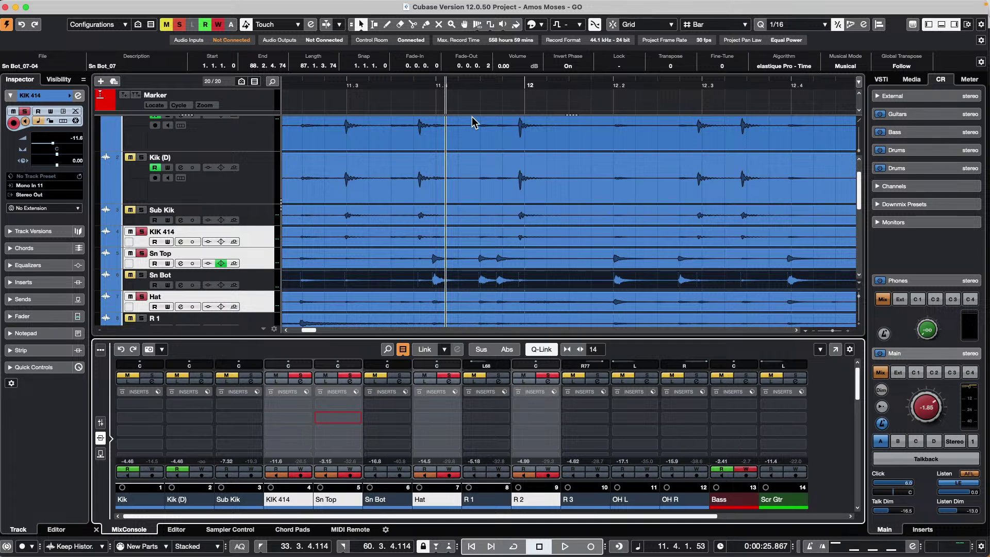
# Step: Open the Profile Manager to view the available profiles, and close it again
pyautogui.moveTo(171, 3)
pyautogui.click(90, 7)
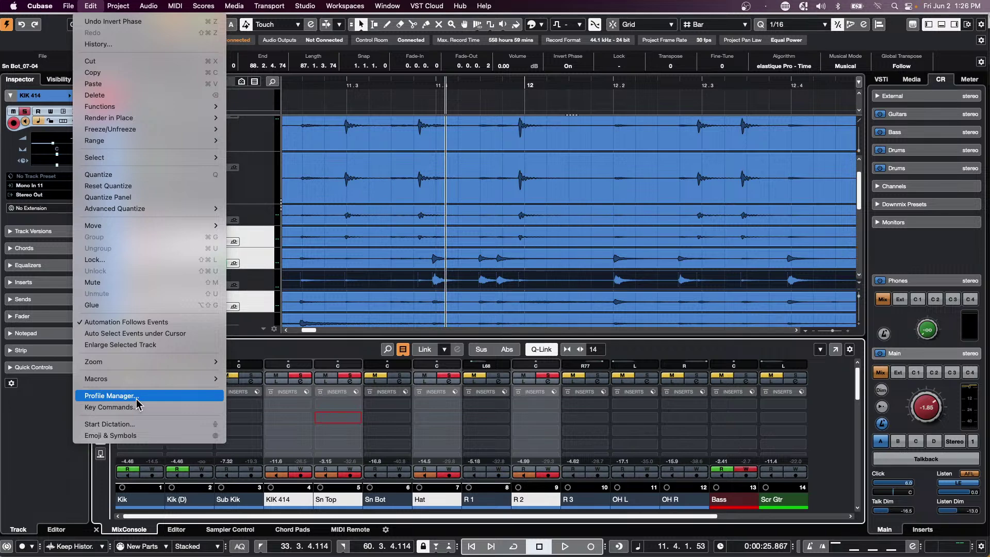
pyautogui.click(137, 396)
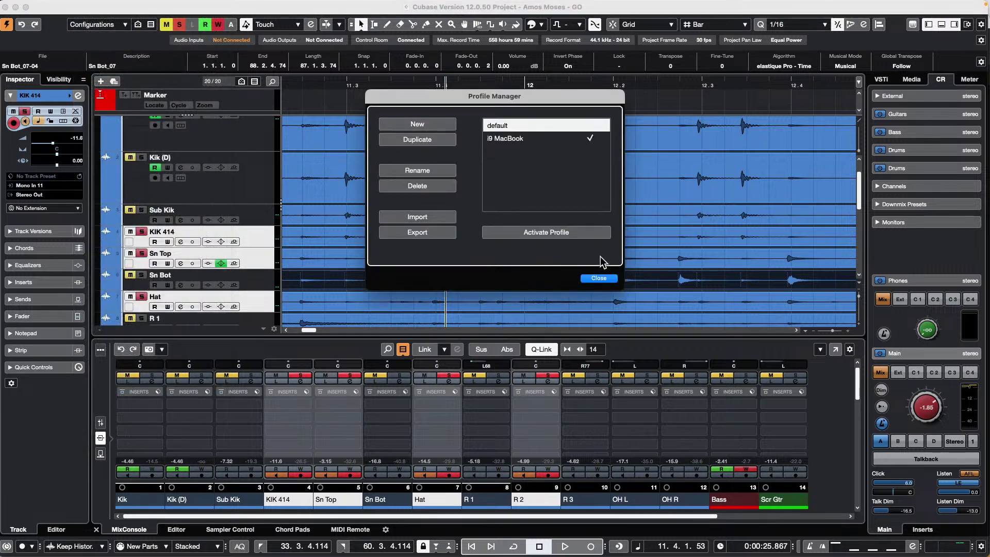
pyautogui.click(600, 278)
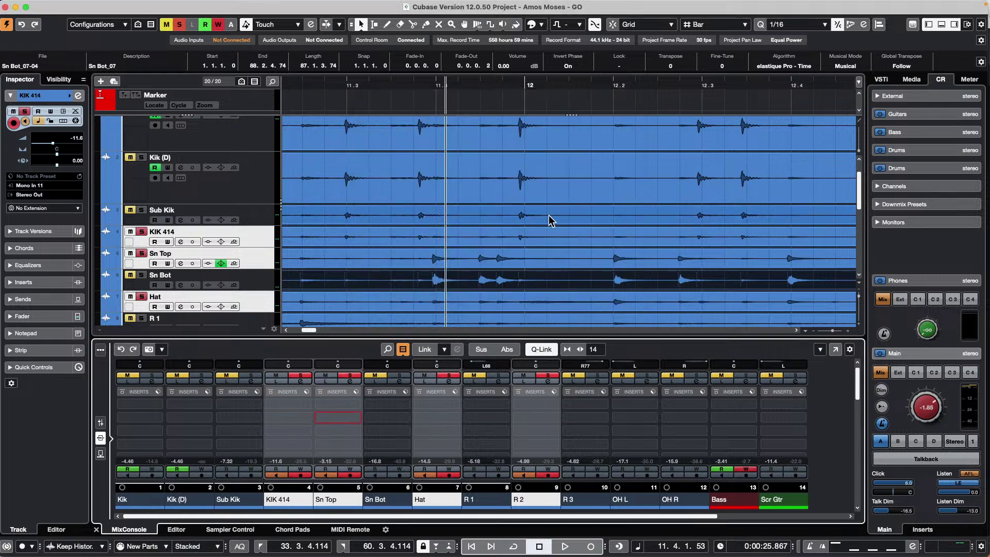
# Step: Show the faders in the project window's mixer and zoom the timeline out to the whole song with the cursor near bar 8
pyautogui.click(396, 84)
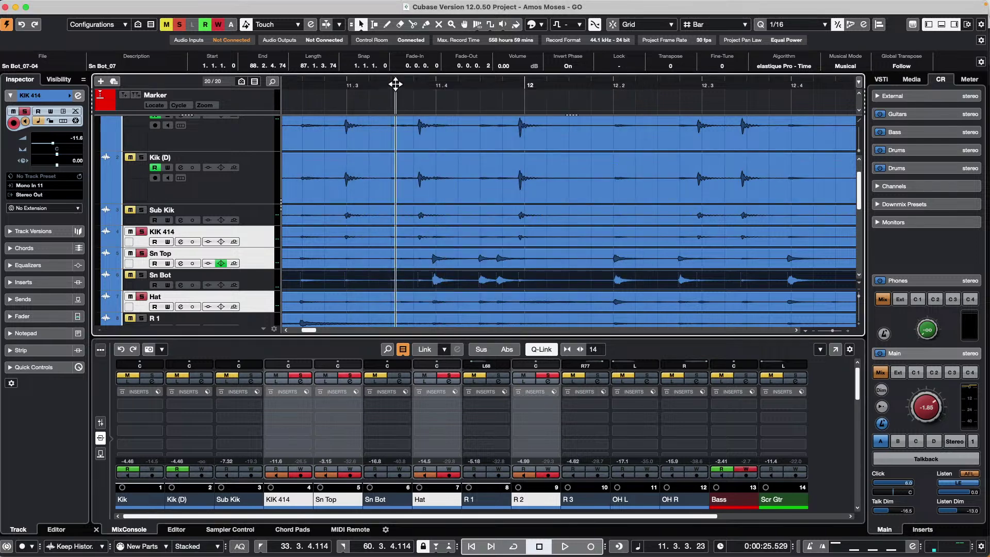
pyautogui.moveTo(396, 80); pyautogui.dragTo(397, 72)
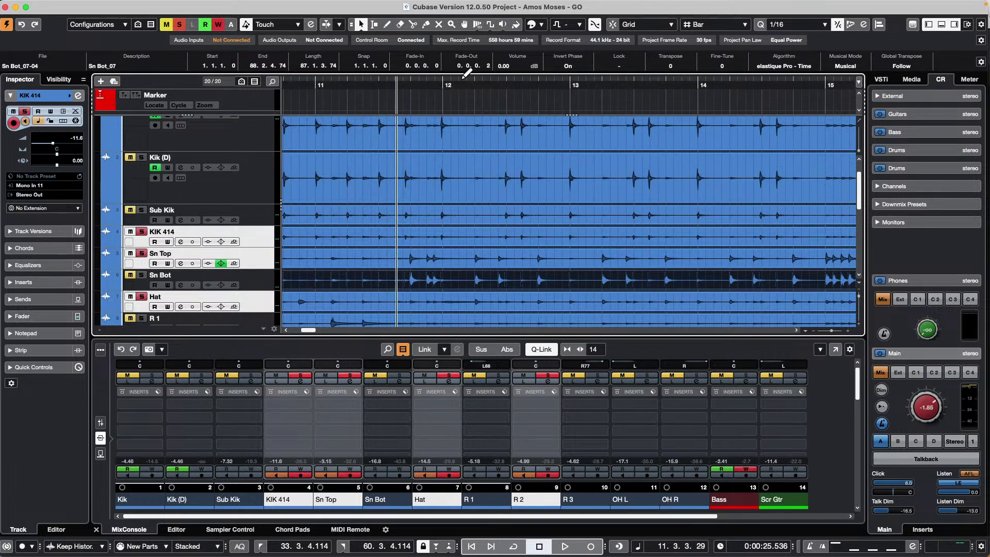
pyautogui.moveTo(453, 83); pyautogui.dragTo(448, 50)
pyautogui.click(101, 423)
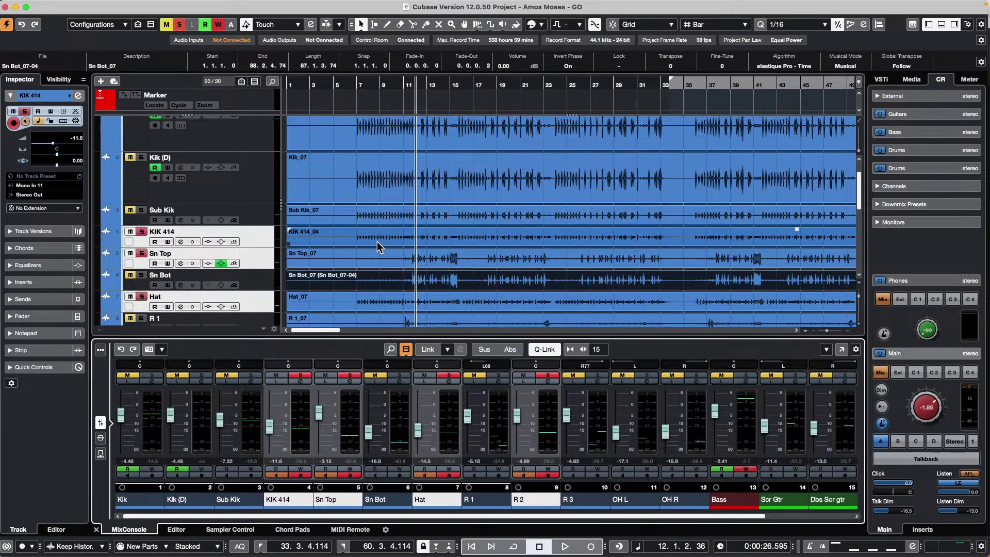
pyautogui.click(363, 78)
pyautogui.press('g')
pyautogui.press('g')
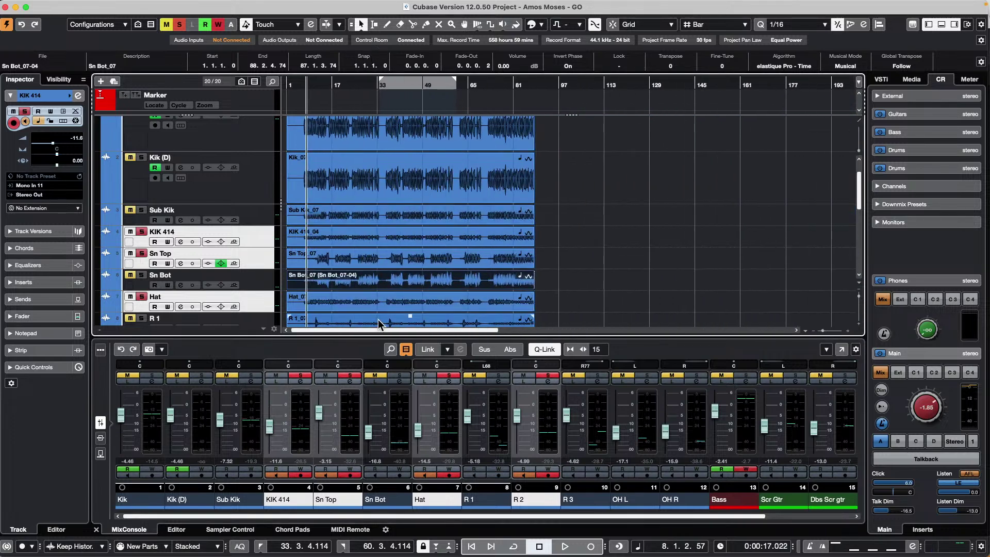
# Step: Split the Sn Bot audio event into several sections around bars 33 to 49 with the Split tool
pyautogui.rightClick(367, 279)
pyautogui.click(420, 278)
pyautogui.click(425, 283)
pyautogui.click(393, 283)
pyautogui.rightClick(442, 283)
pyautogui.click(442, 284)
# Step: Erase the opening section of the Sn Bot event and the section just before bar 49
pyautogui.rightClick(458, 285)
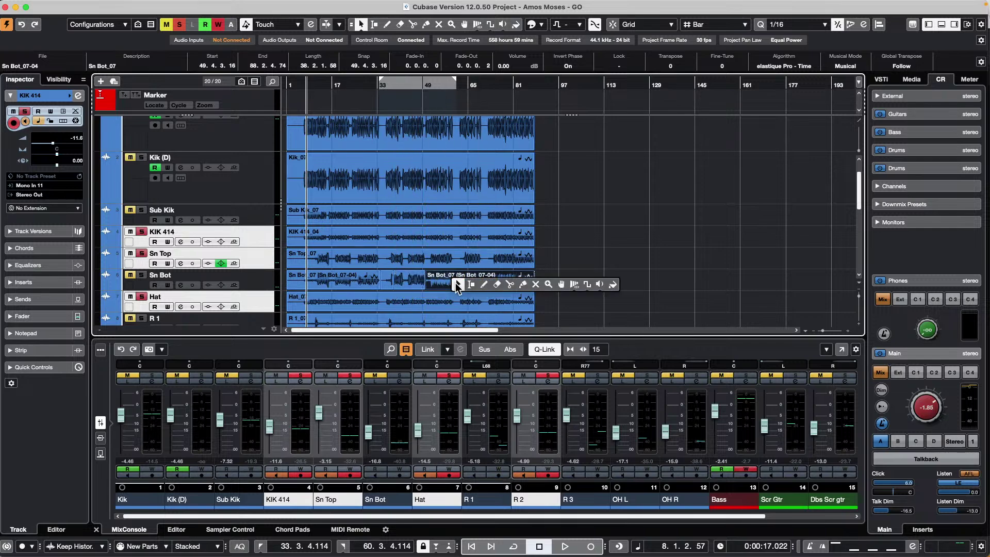
pyautogui.click(497, 286)
pyautogui.click(410, 281)
pyautogui.click(330, 280)
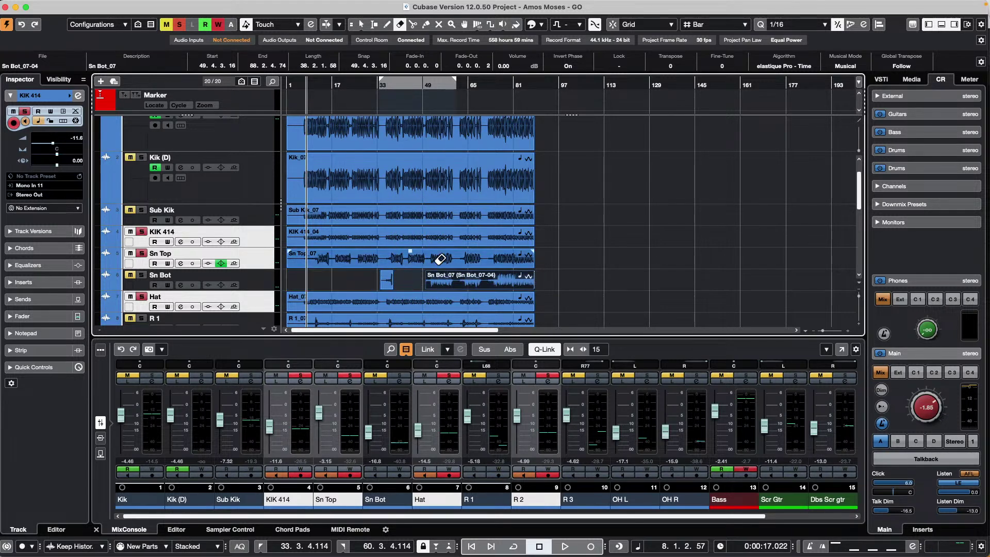
# Step: Erase the Sn Top and KIK 414 events, and undo the last deletion
pyautogui.click(441, 259)
pyautogui.click(453, 242)
pyautogui.press('super+z')
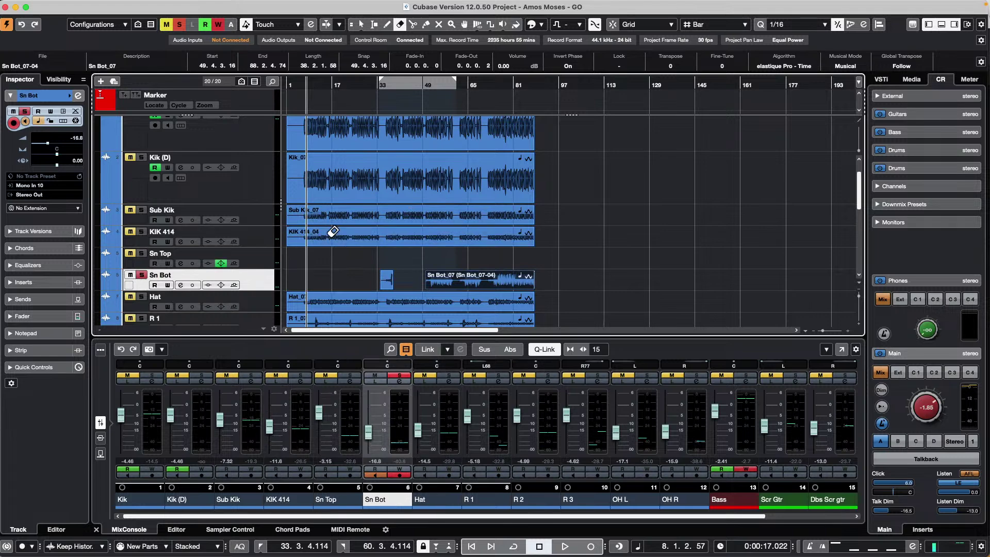
# Step: Roll the project's edits back to the first entry in the Edit History, and close the history
pyautogui.click(145, 6)
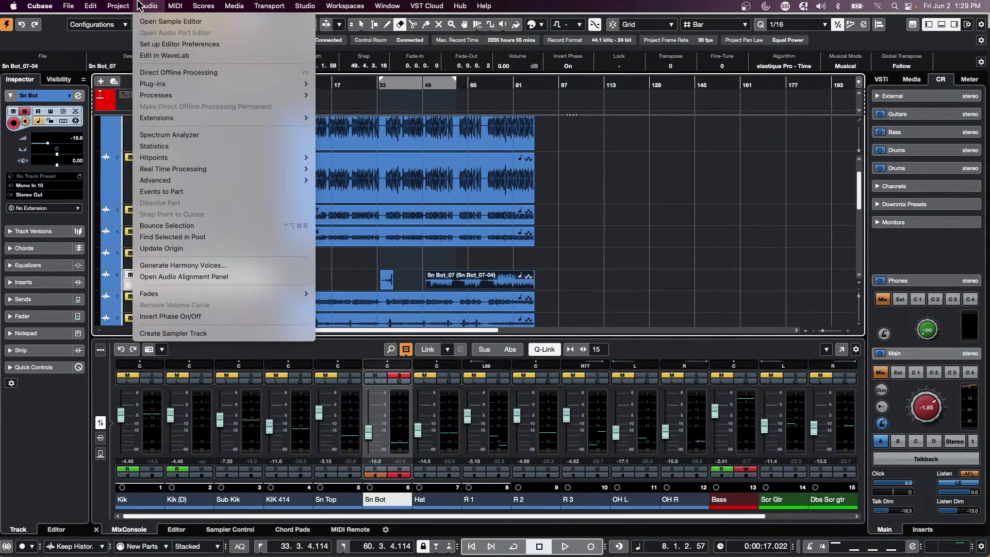
pyautogui.moveTo(106, 7)
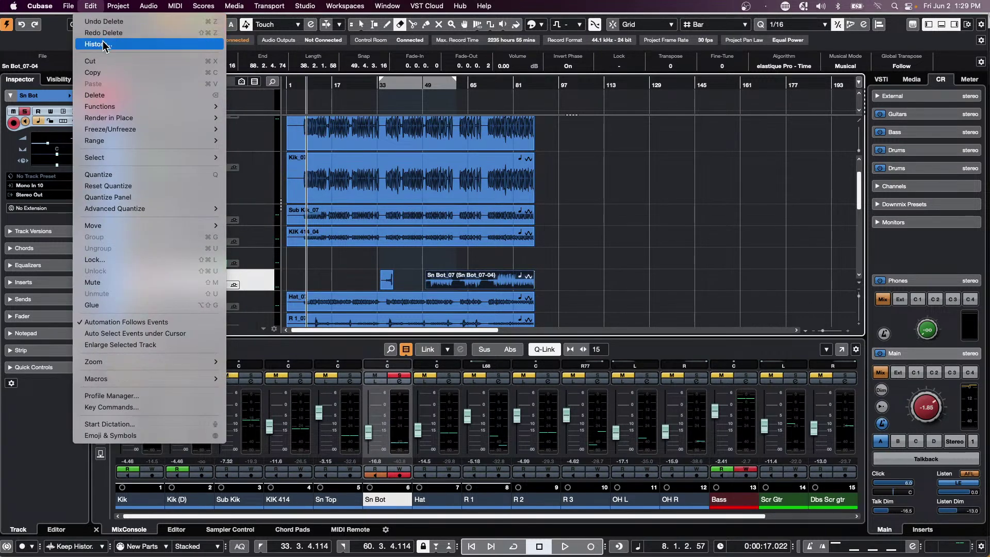
pyautogui.click(106, 43)
pyautogui.moveTo(586, 392)
pyautogui.mouseDown()
pyautogui.moveTo(597, 296)
pyautogui.moveTo(606, 375)
pyautogui.moveTo(602, 258)
pyautogui.moveTo(619, 409)
pyautogui.moveTo(617, 265)
pyautogui.mouseUp()
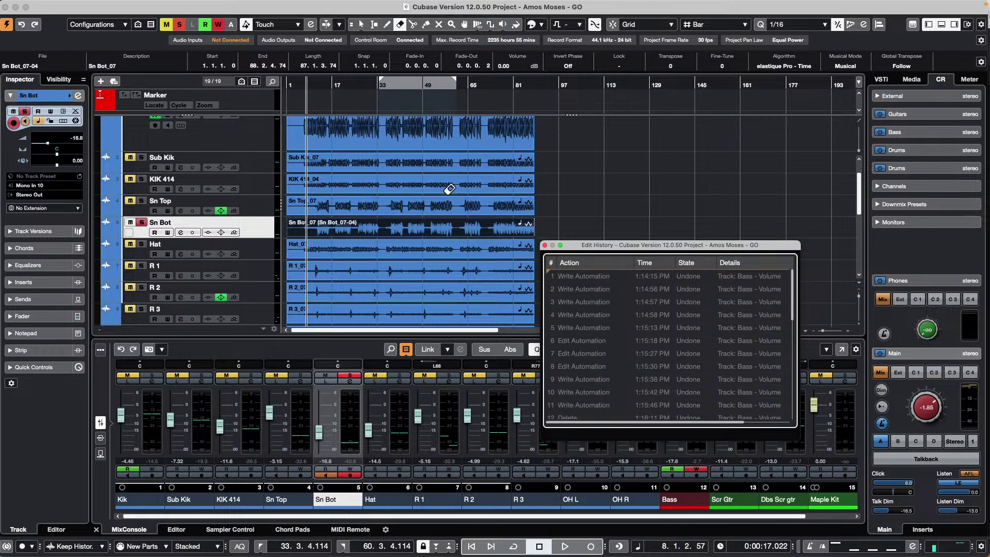
pyautogui.click(545, 245)
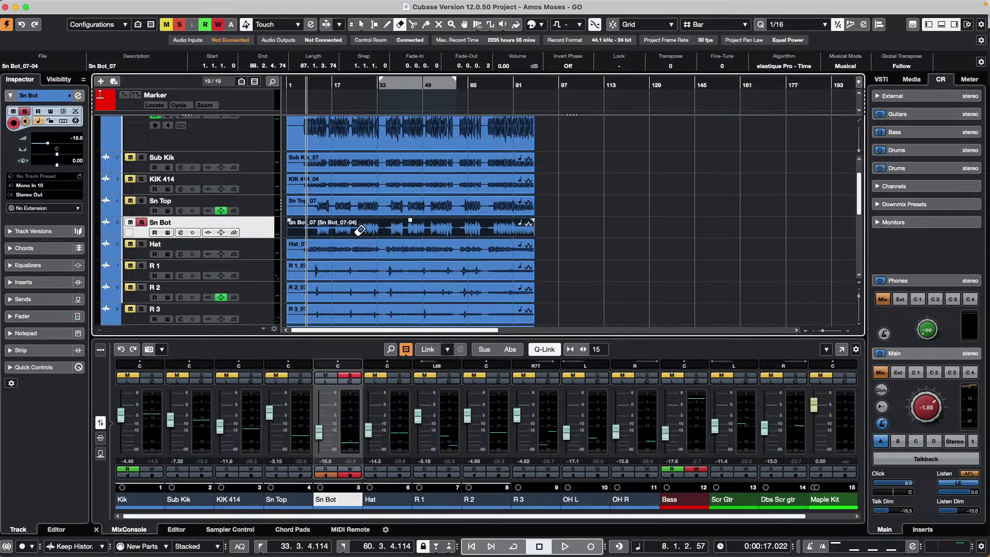
# Step: Return to the Object Selection tool and duplicate the track version of the Sn Bot track
pyautogui.press('1')
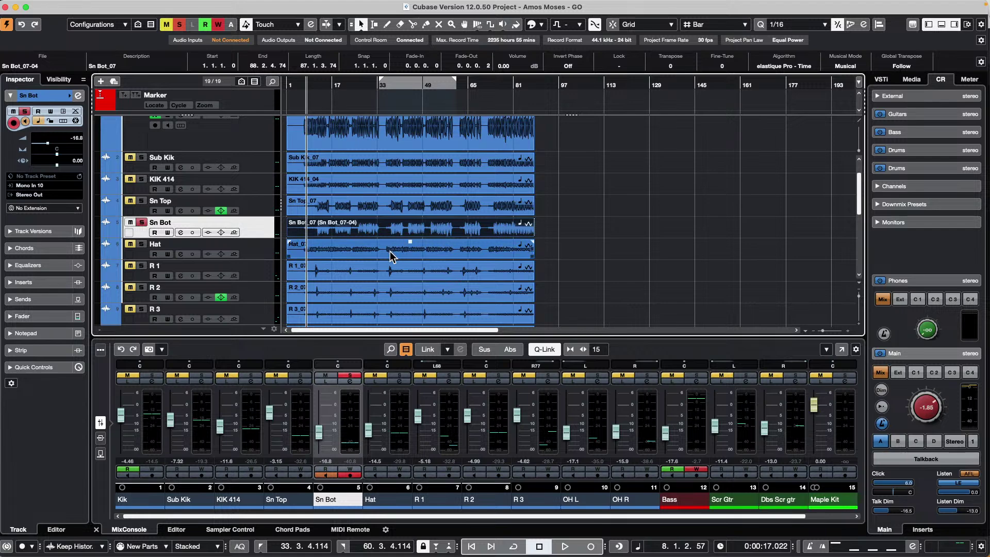
pyautogui.click(236, 222)
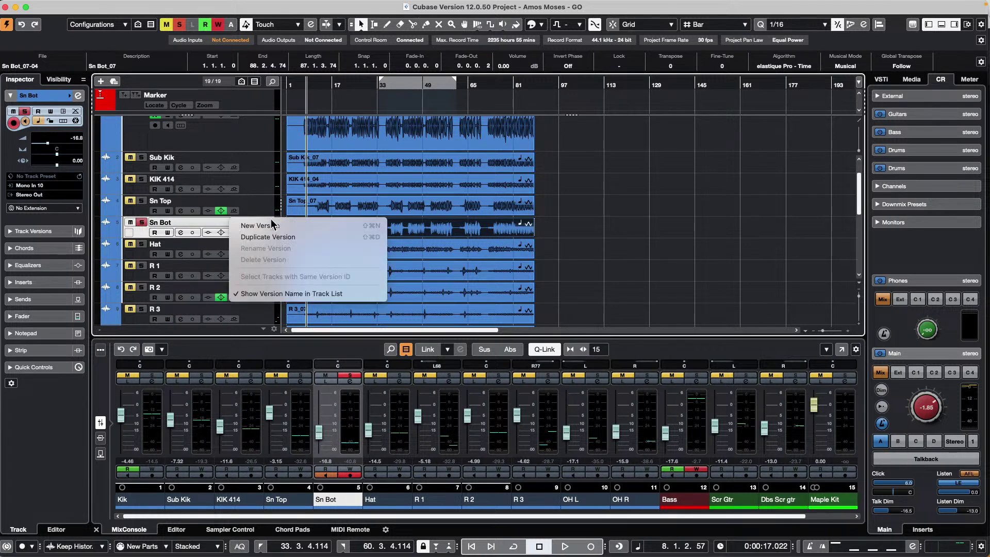
pyautogui.click(275, 238)
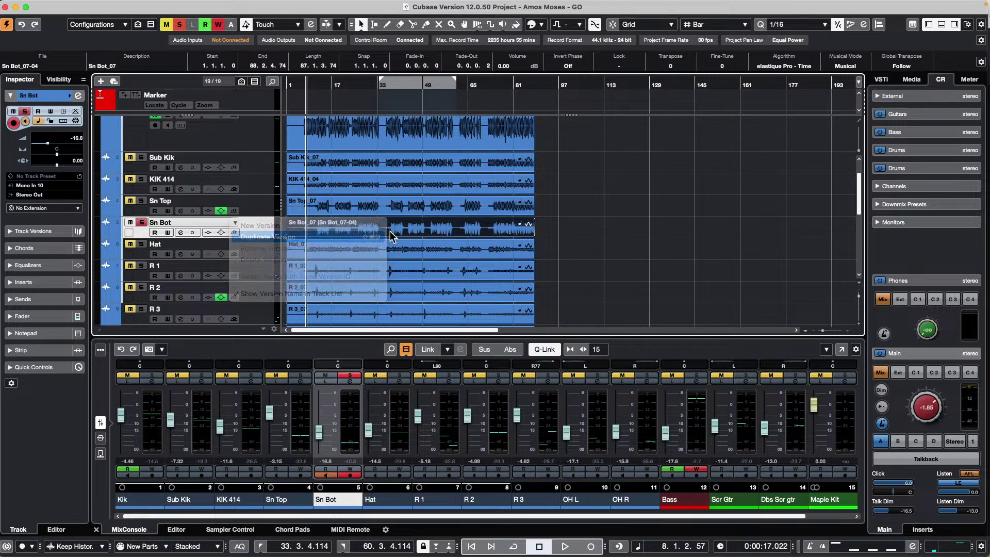
# Step: Rename the duplicated track version of the Sn Bot track as Edits
pyautogui.rightClick(361, 229)
pyautogui.click(401, 229)
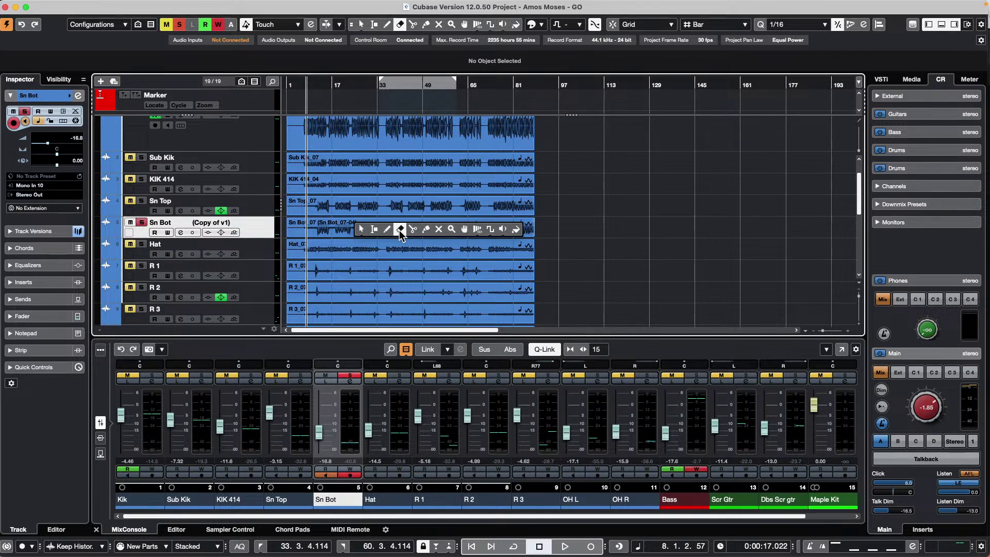
pyautogui.click(233, 224)
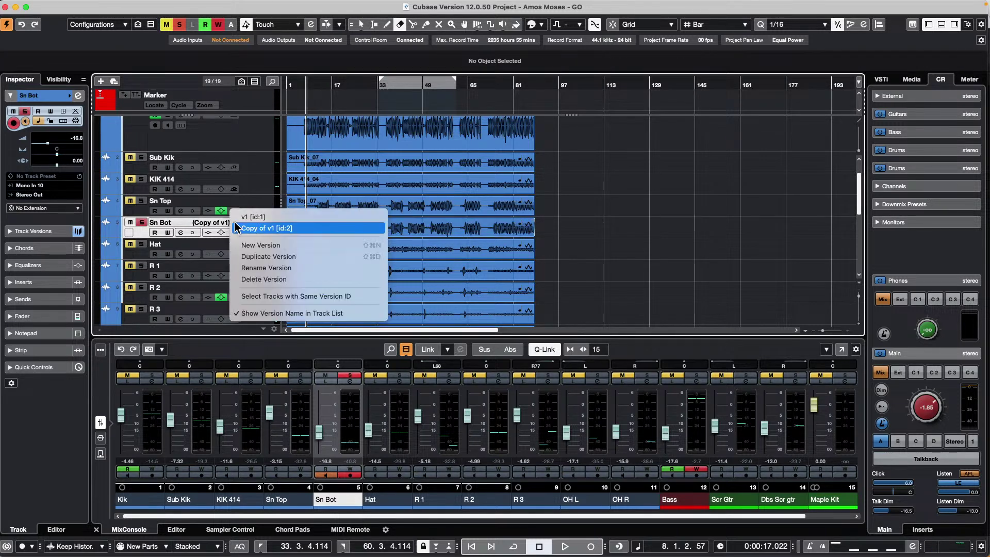
pyautogui.click(181, 229)
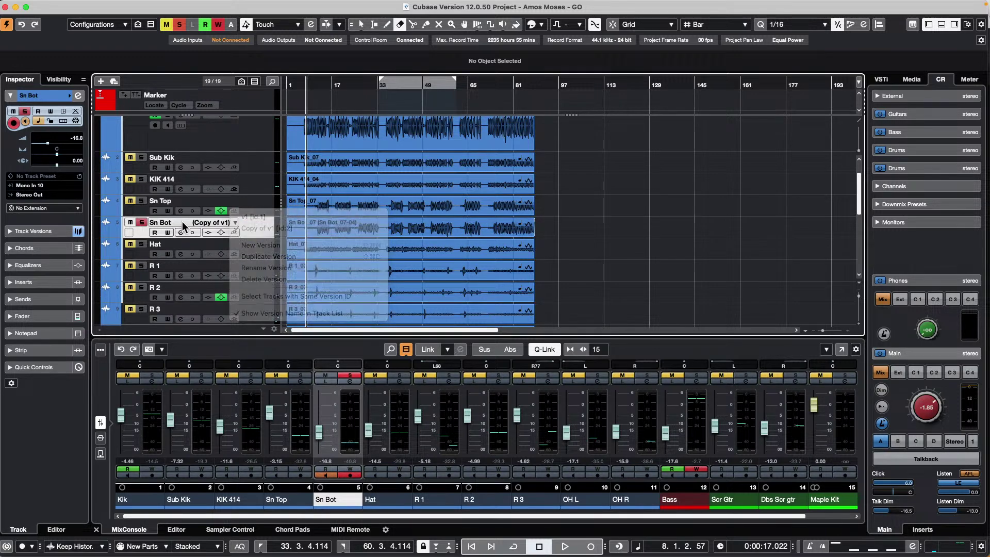
pyautogui.doubleClick(223, 223)
pyautogui.write('Edits')
pyautogui.press('Return')
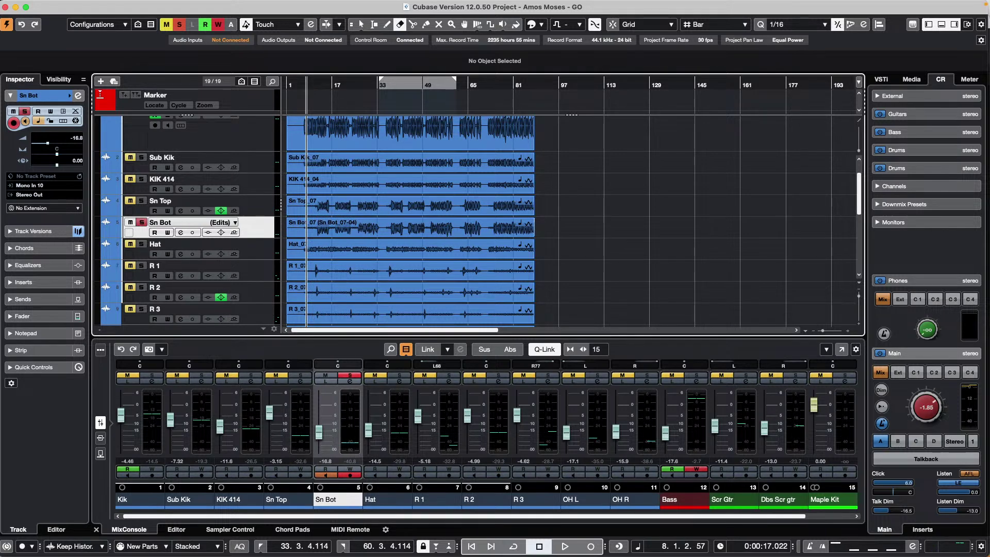
# Step: Split the Sn Bot event of the Edits version into three sections, cutting near bars 26 and 47
pyautogui.rightClick(343, 222)
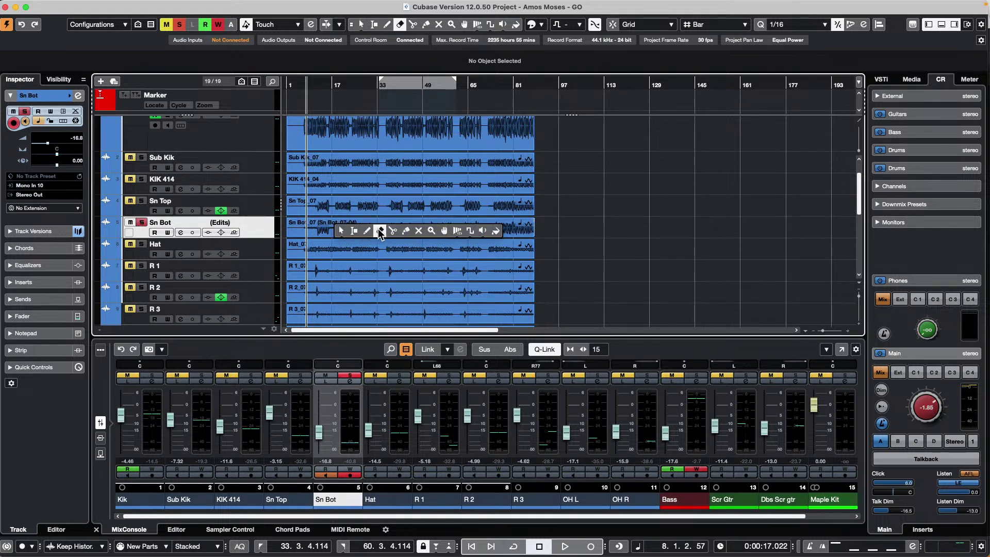
pyautogui.rightClick(384, 230)
pyautogui.click(359, 227)
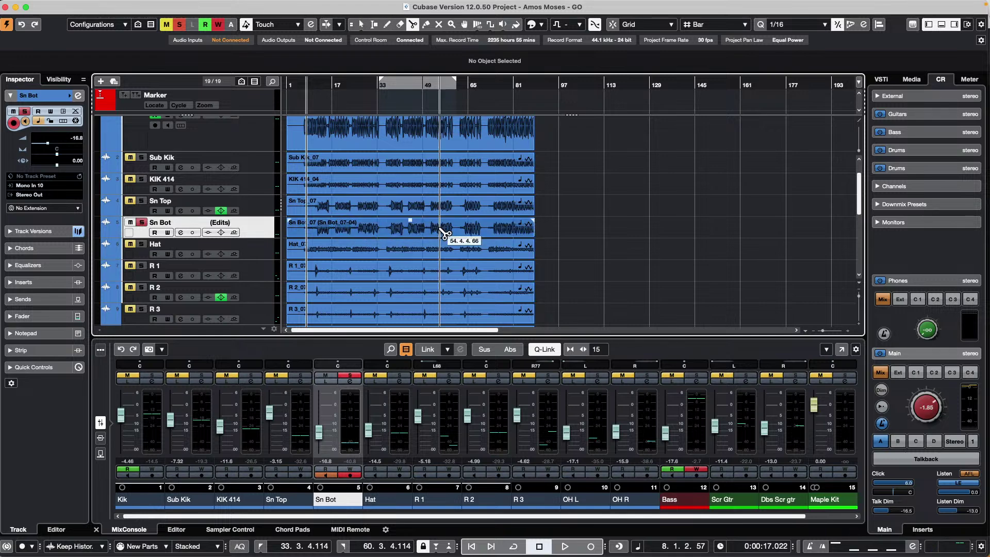
pyautogui.click(419, 227)
# Step: Rearrange the cut Sn Bot sections along the timeline with the Object Selection tool, moving one to start at about bar 47
pyautogui.rightClick(380, 231)
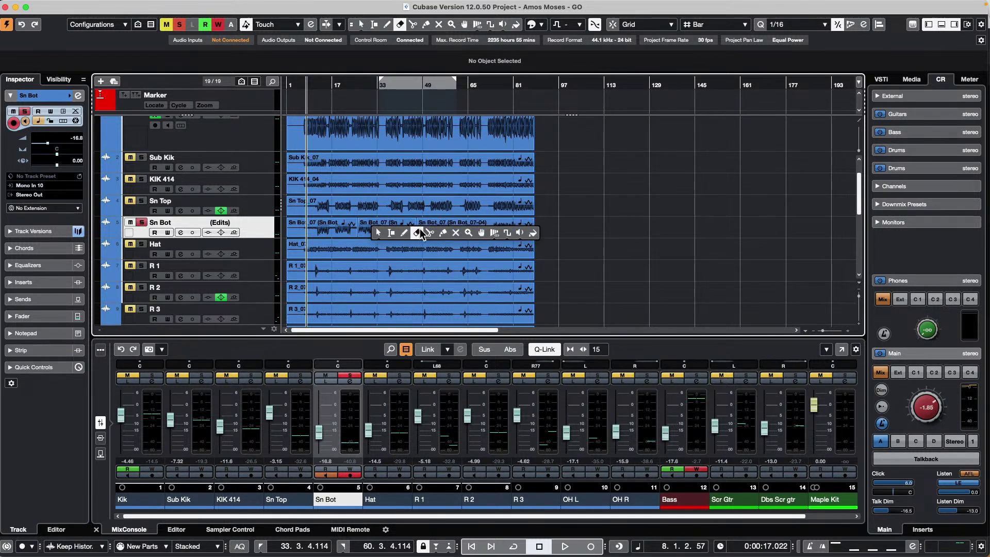
pyautogui.click(418, 233)
pyautogui.rightClick(382, 230)
pyautogui.click(338, 232)
pyautogui.moveTo(335, 231)
pyautogui.mouseDown()
pyautogui.moveTo(433, 230)
pyautogui.moveTo(334, 232)
pyautogui.mouseUp()
pyautogui.moveTo(424, 219); pyautogui.dragTo(409, 181)
pyautogui.moveTo(533, 221); pyautogui.dragTo(478, 230)
pyautogui.moveTo(411, 228); pyautogui.dragTo(476, 227)
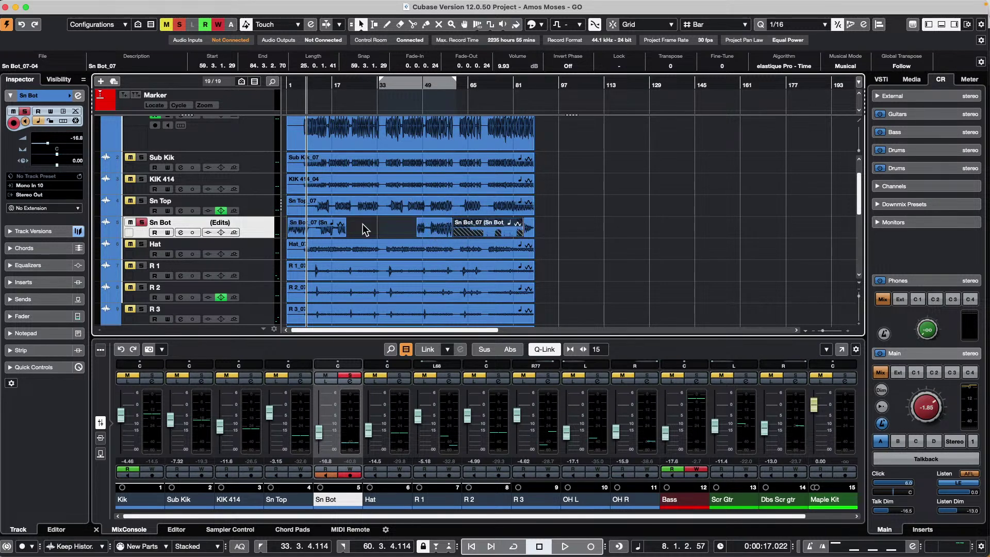
pyautogui.moveTo(341, 231); pyautogui.dragTo(453, 231)
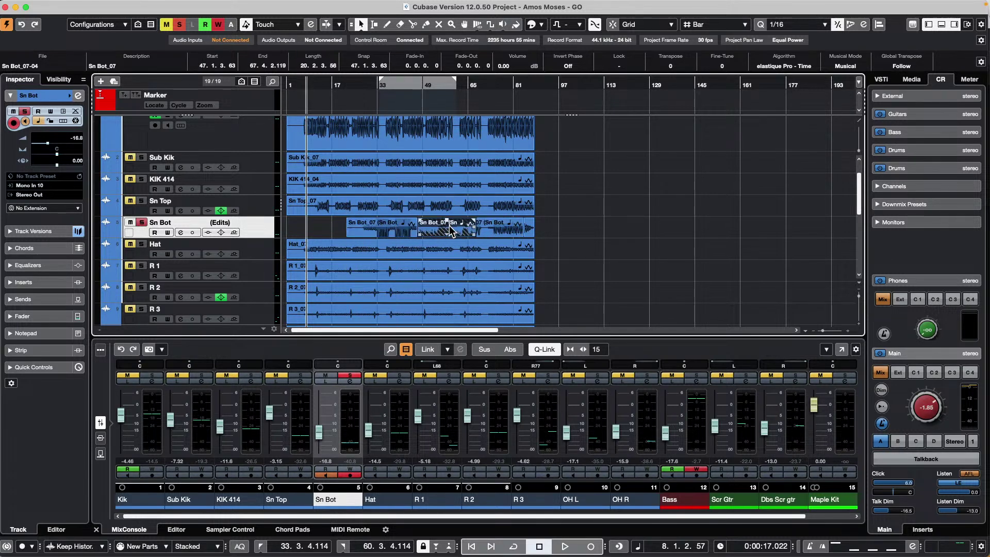
# Step: Compare the v1 version of the Sn Bot track with its Edits version
pyautogui.click(232, 223)
pyautogui.click(248, 214)
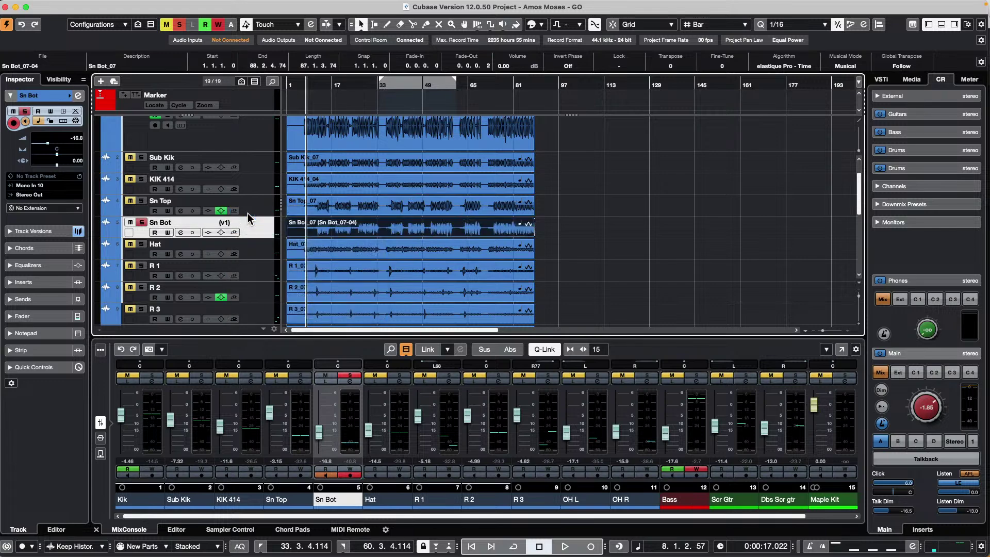
pyautogui.click(226, 223)
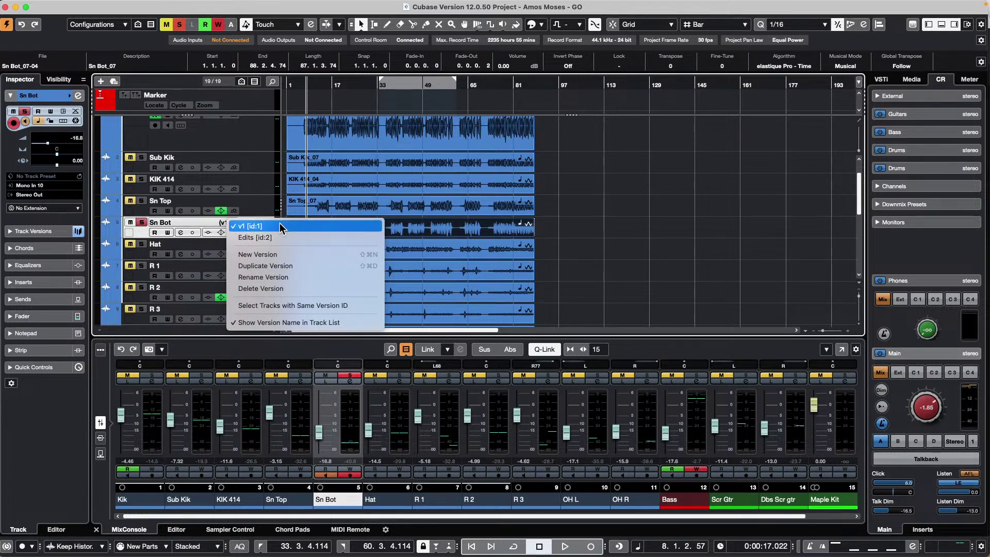
pyautogui.click(274, 237)
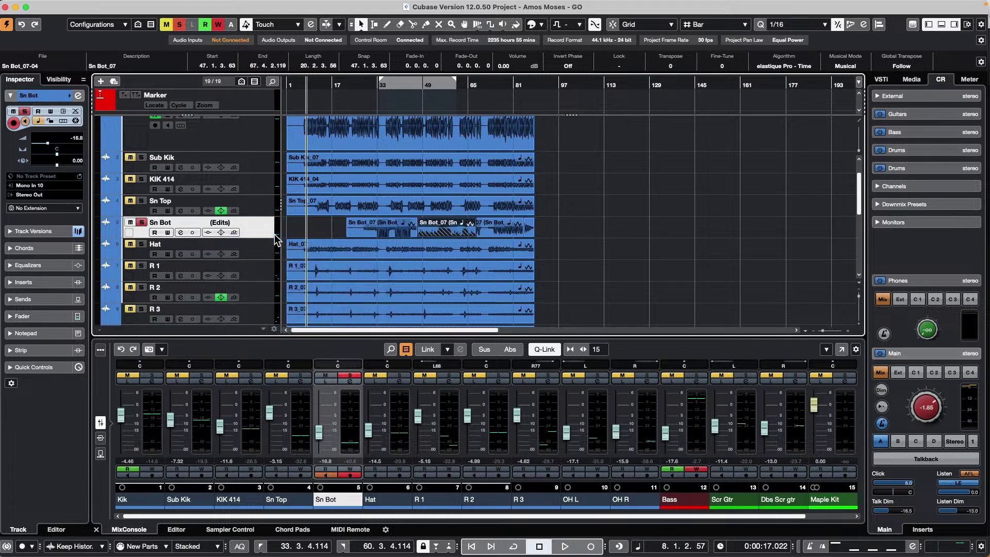
# Step: Switch the Sn Bot track back to v1 and rename that version as original
pyautogui.click(231, 223)
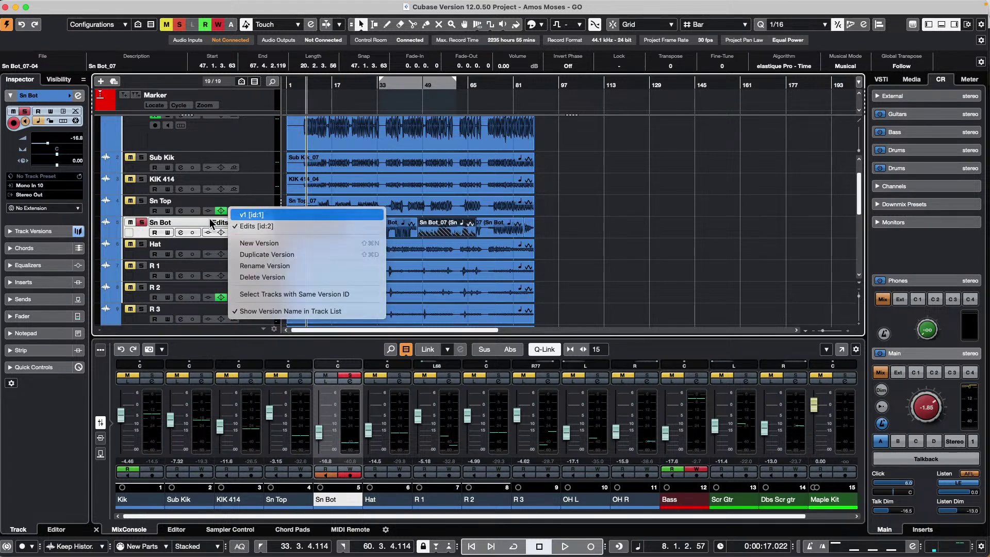
pyautogui.click(243, 214)
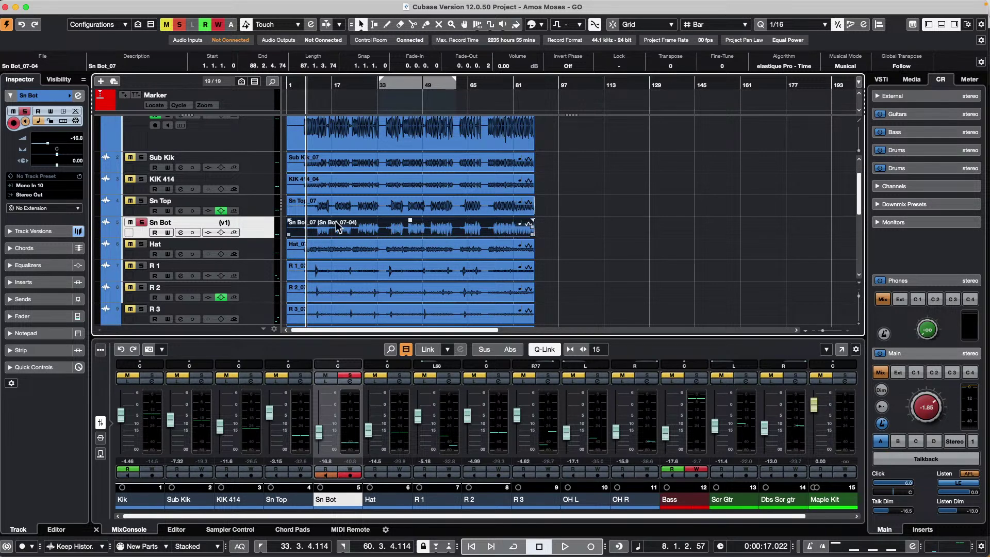
pyautogui.doubleClick(228, 224)
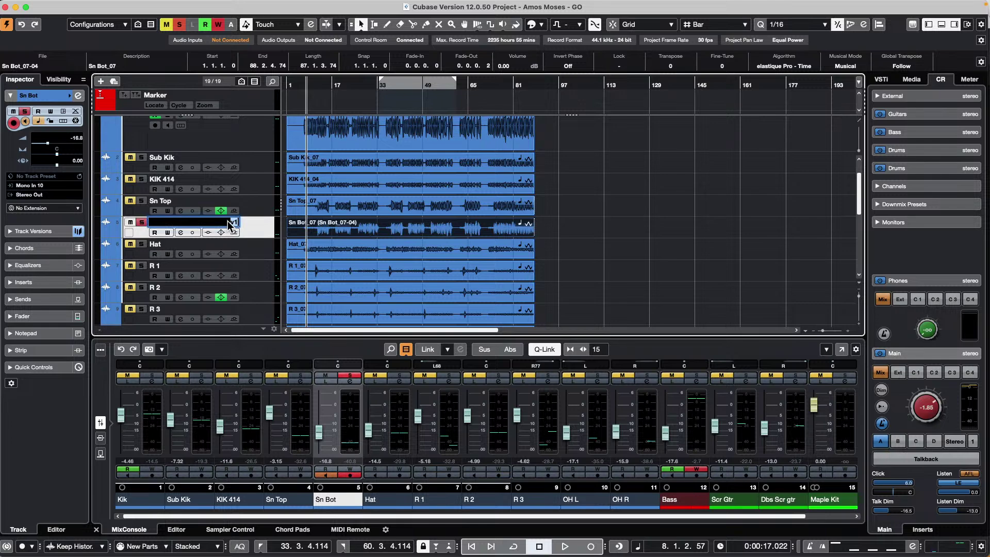
pyautogui.write('original')
pyautogui.press('Return')
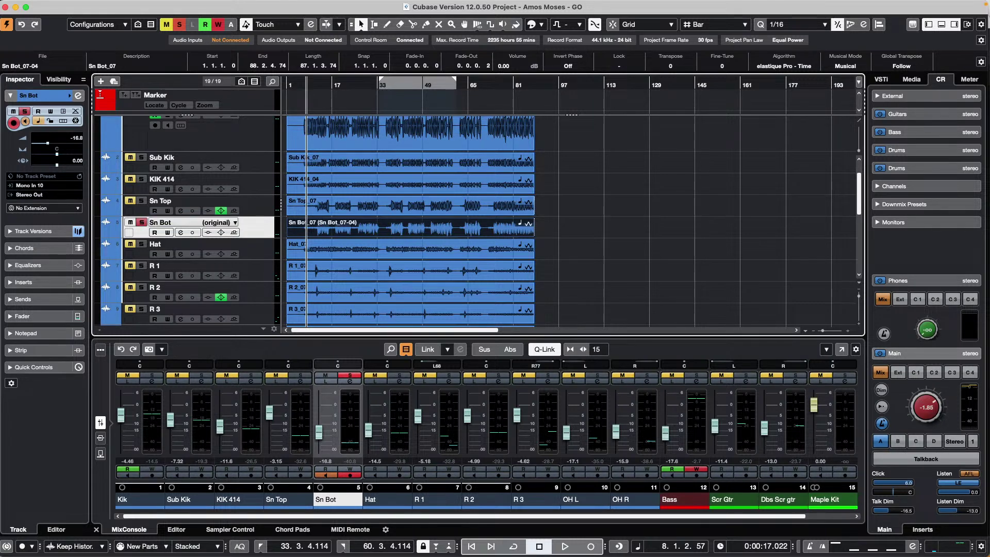
# Step: Alternate the Sn Bot track between its Edits and original versions, ending on original
pyautogui.click(235, 223)
pyautogui.click(239, 238)
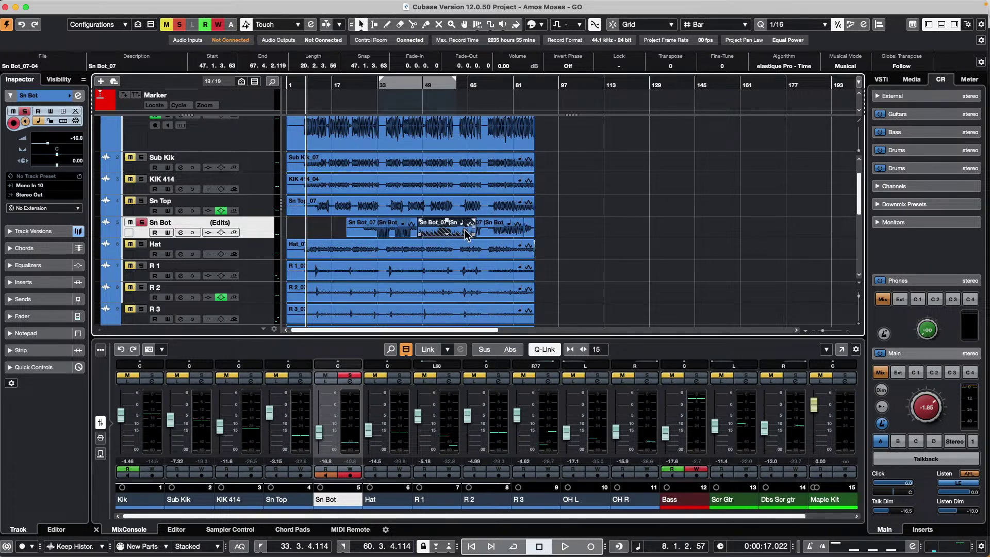
pyautogui.click(238, 227)
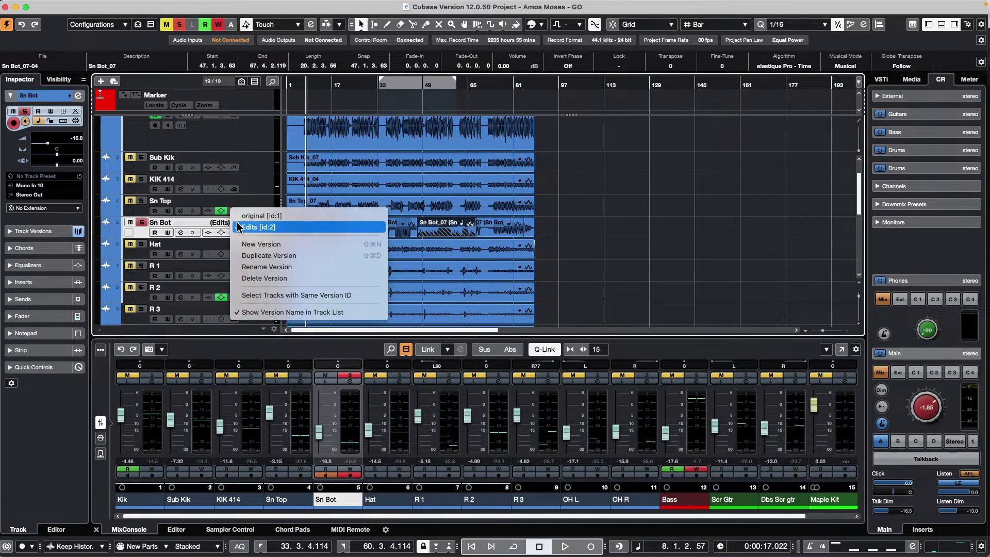
pyautogui.click(255, 217)
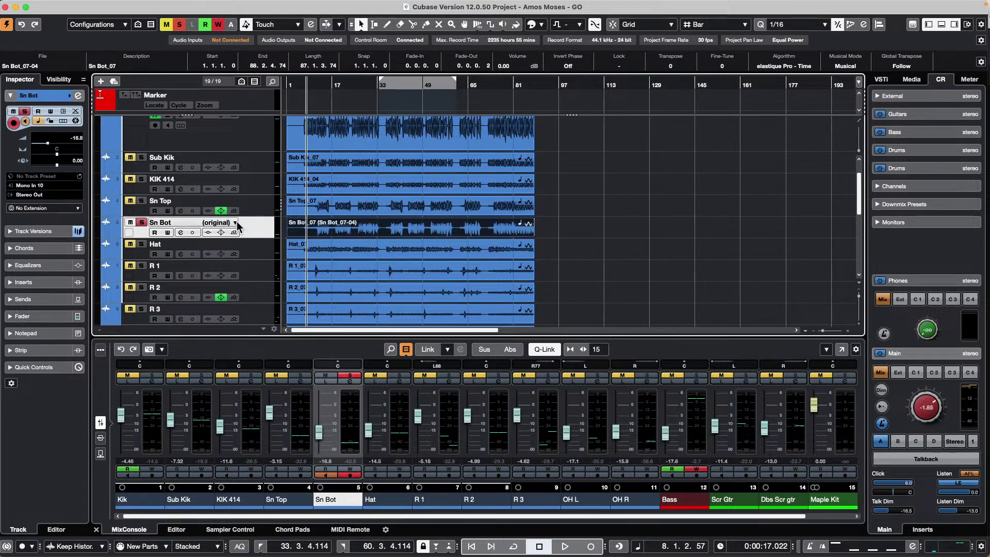
pyautogui.click(237, 227)
pyautogui.click(258, 239)
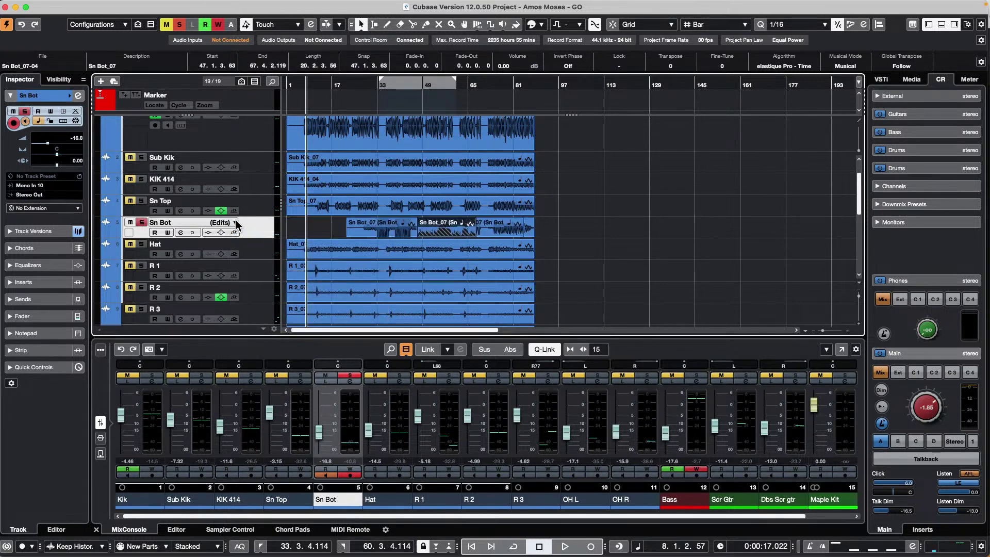
pyautogui.click(238, 225)
pyautogui.click(243, 215)
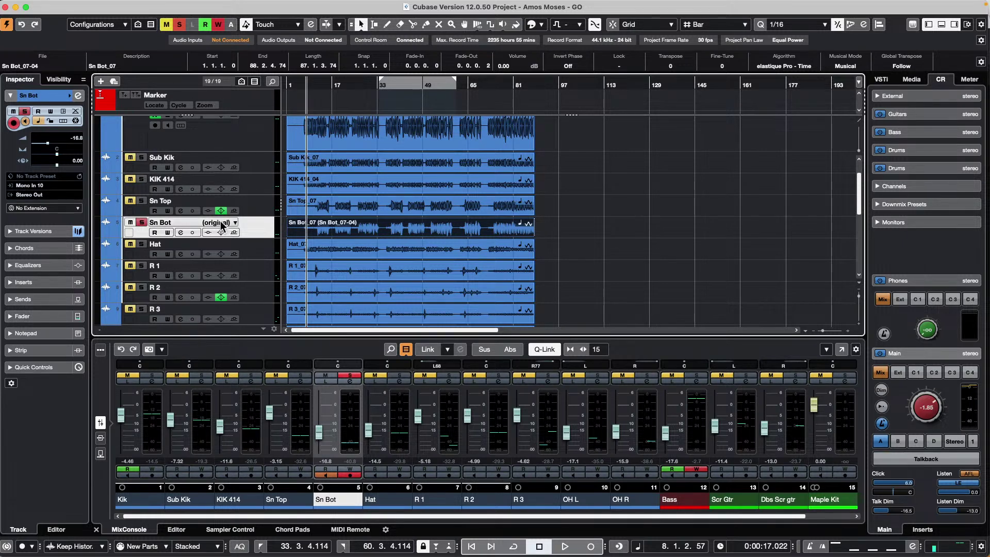
# Step: Open the recent project jump off.cpr and activate it
pyautogui.click(68, 6)
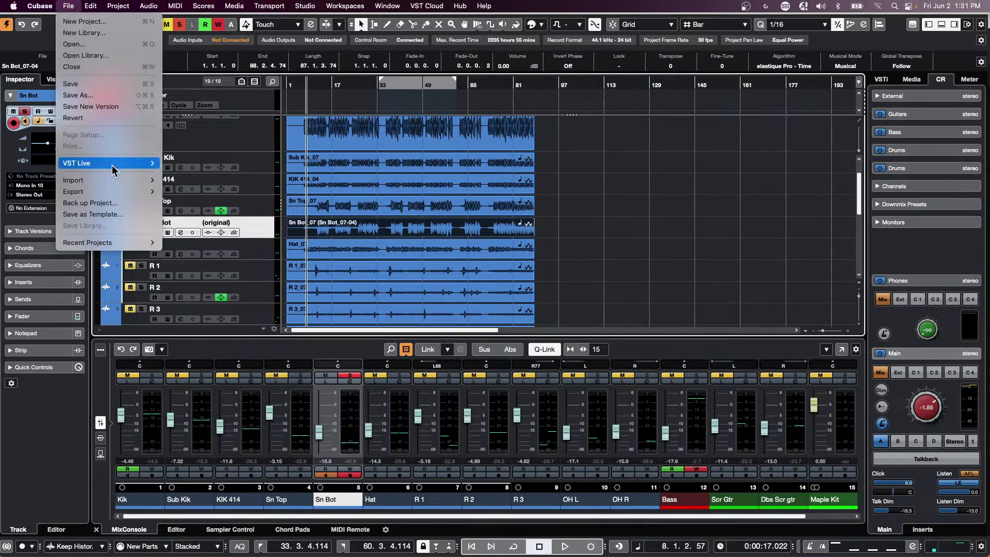
pyautogui.moveTo(124, 242)
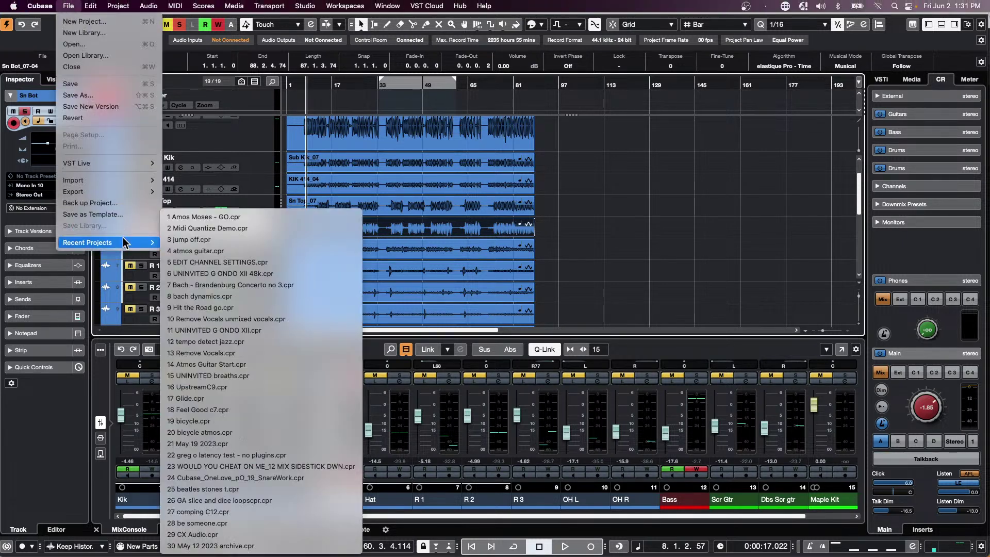
pyautogui.click(264, 240)
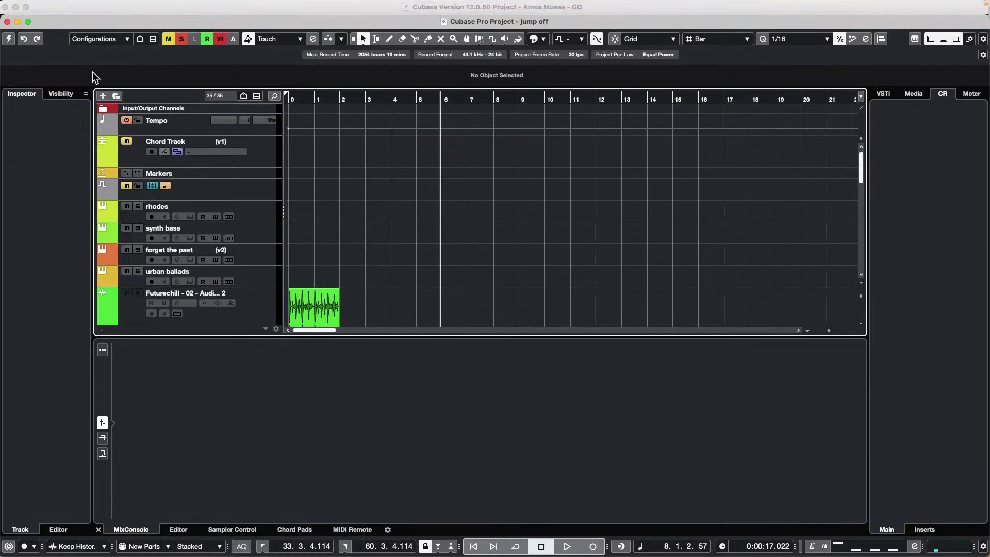
pyautogui.click(8, 39)
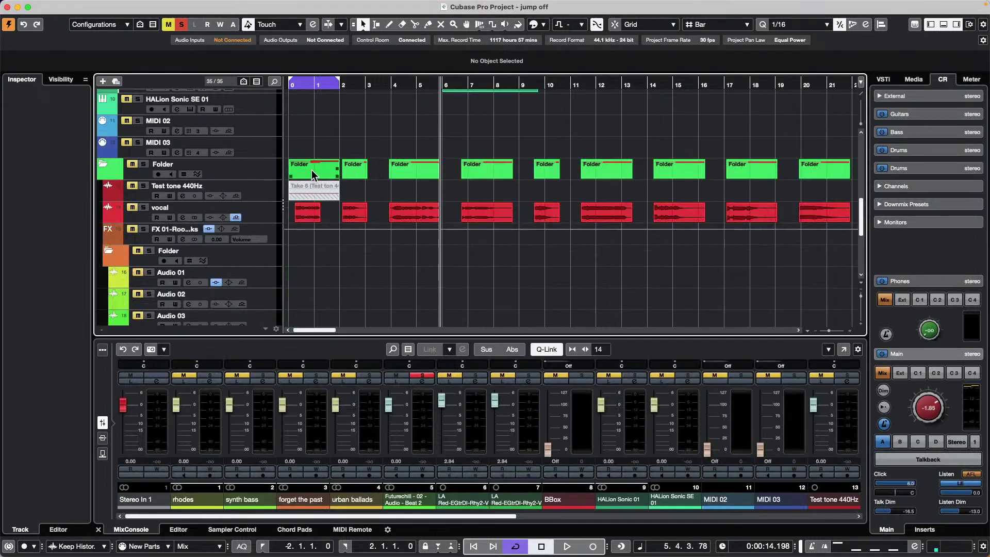
# Step: Select the rhodes instrument track near the start of the track list
pyautogui.scroll(1, 251, 163)
pyautogui.scroll(3, 251, 162)
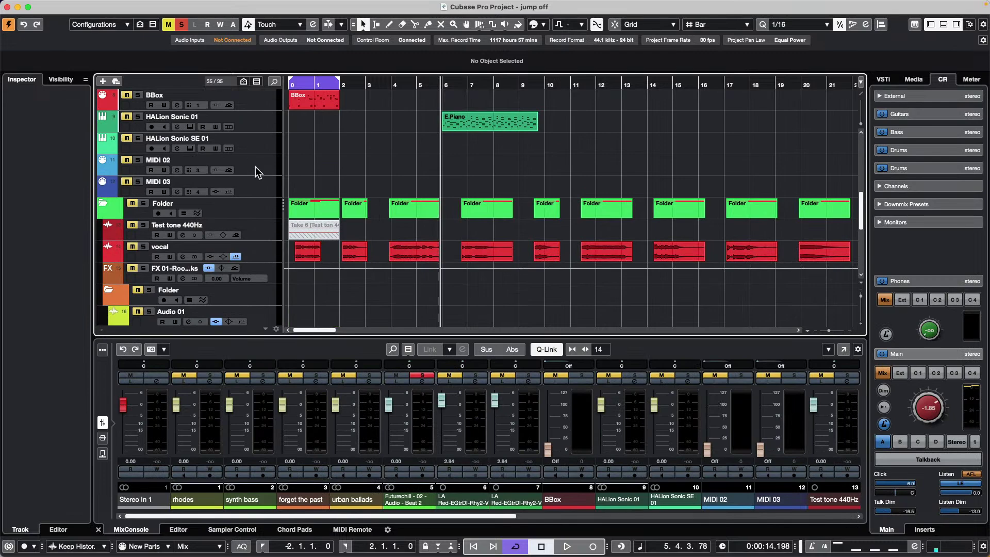
pyautogui.scroll(3, 231, 162)
pyautogui.scroll(3, 230, 147)
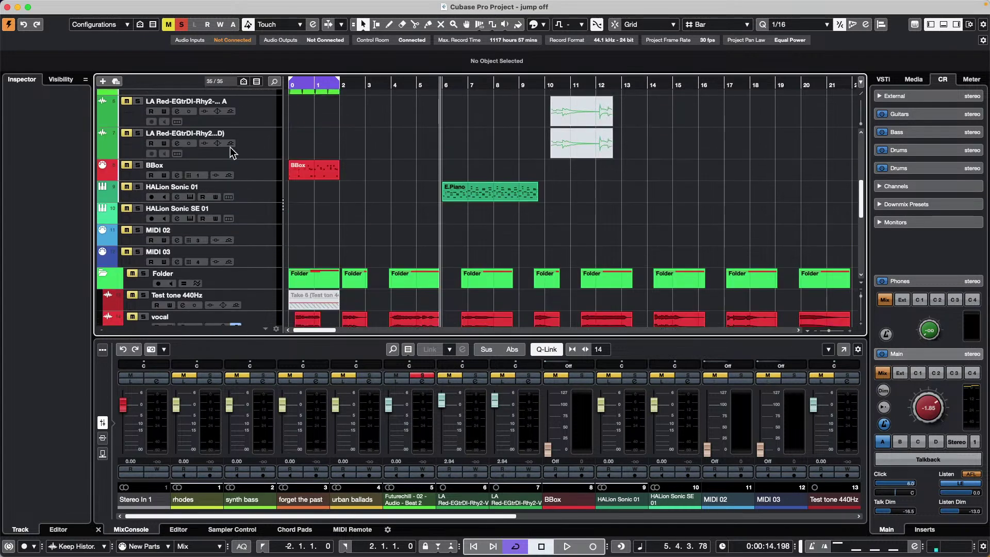
pyautogui.scroll(8, 230, 147)
pyautogui.scroll(8, 244, 194)
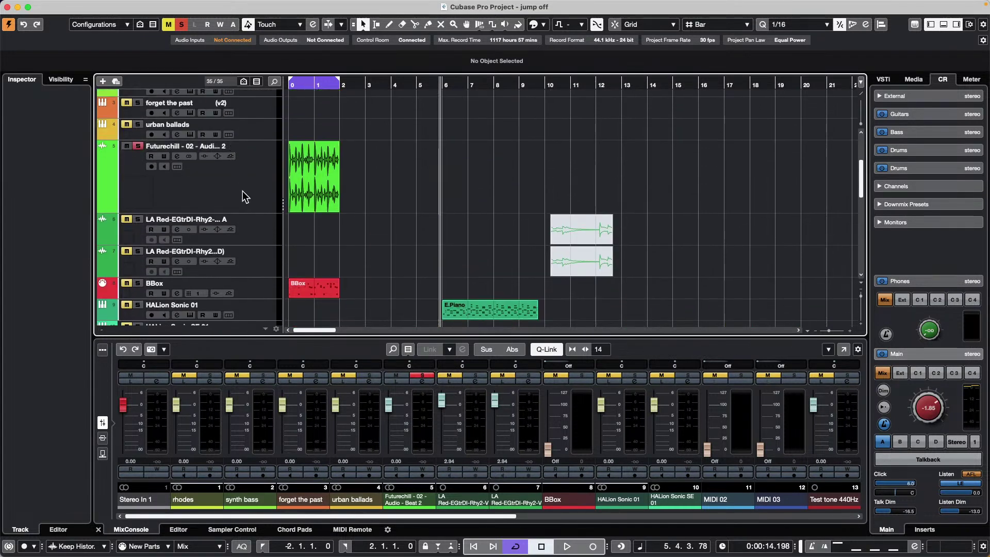
pyautogui.click(270, 203)
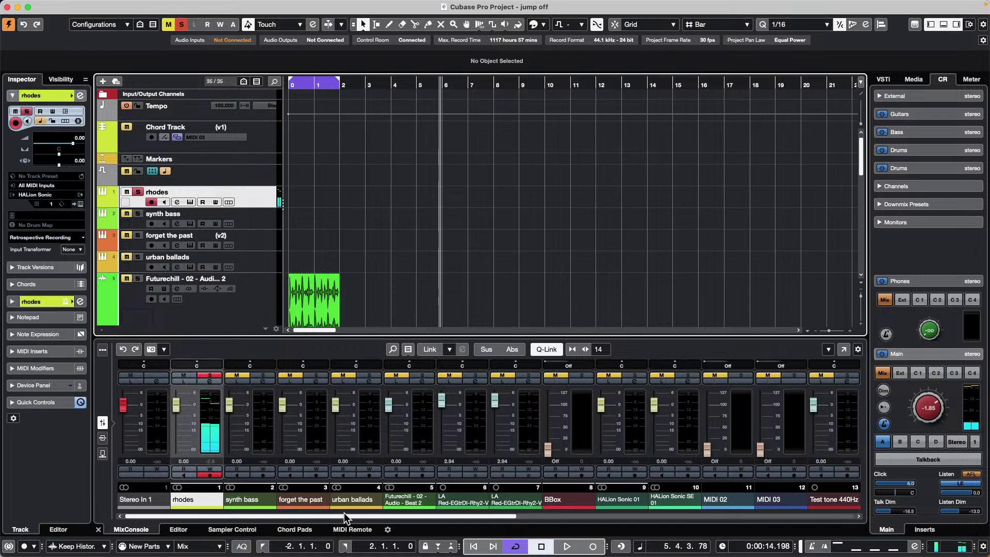
# Step: Show and activate the Chord Pads for the rhodes track, and audition the A7, C and Dmin pads
pyautogui.click(352, 529)
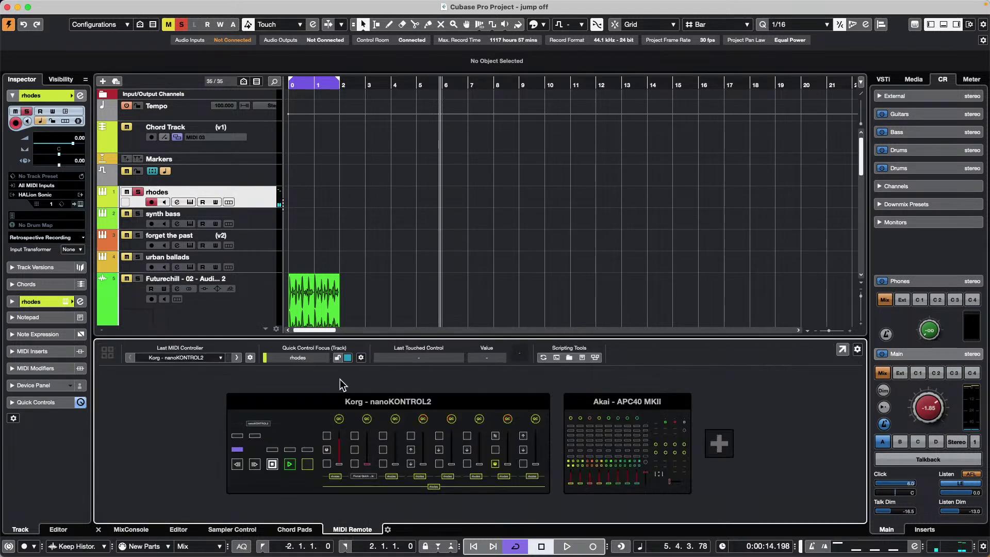
pyautogui.click(294, 529)
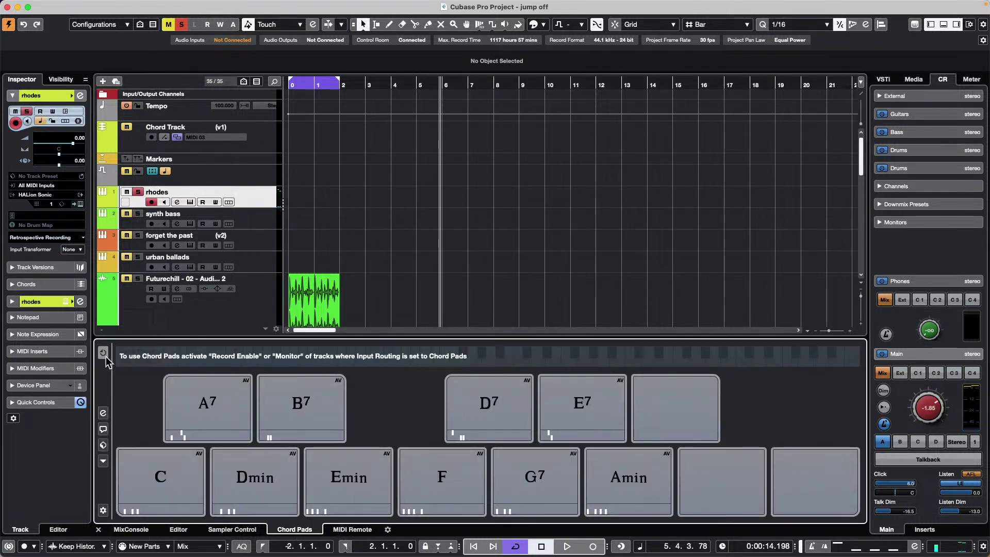
pyautogui.click(204, 410)
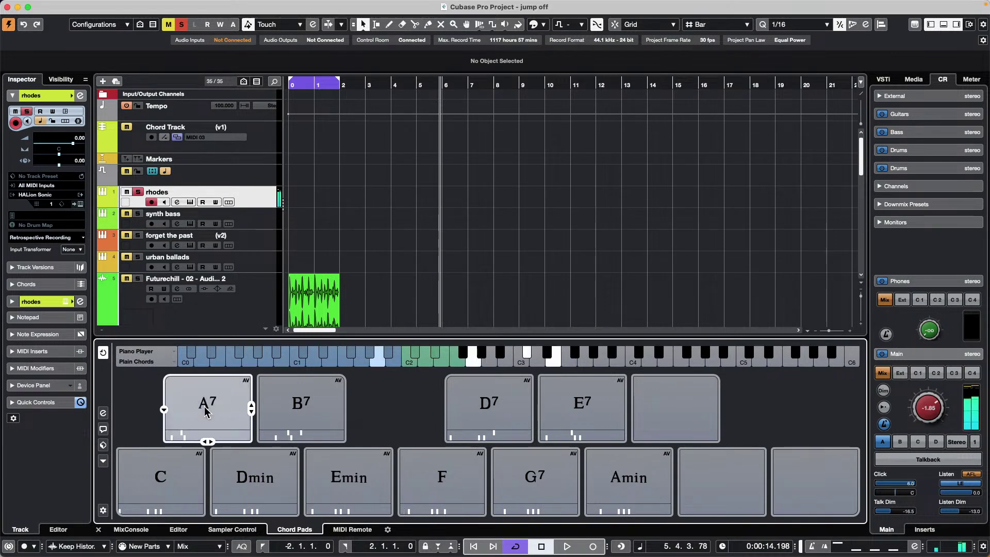
pyautogui.click(175, 468)
pyautogui.click(251, 477)
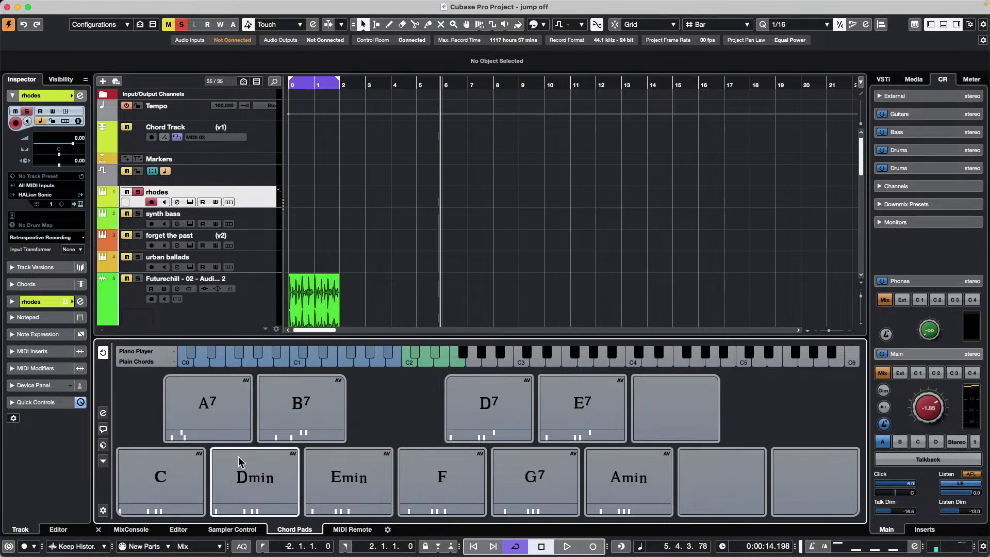
pyautogui.click(188, 473)
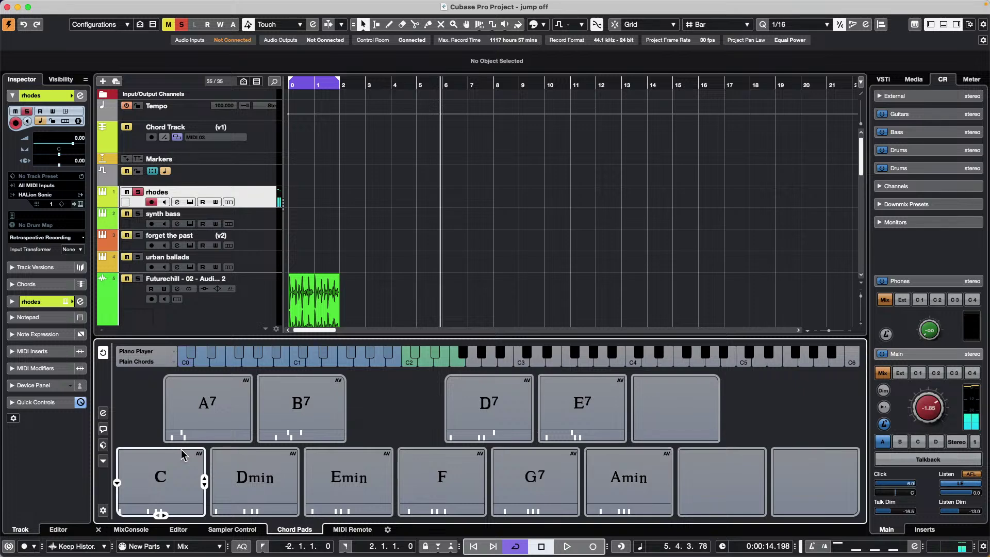
pyautogui.click(178, 448)
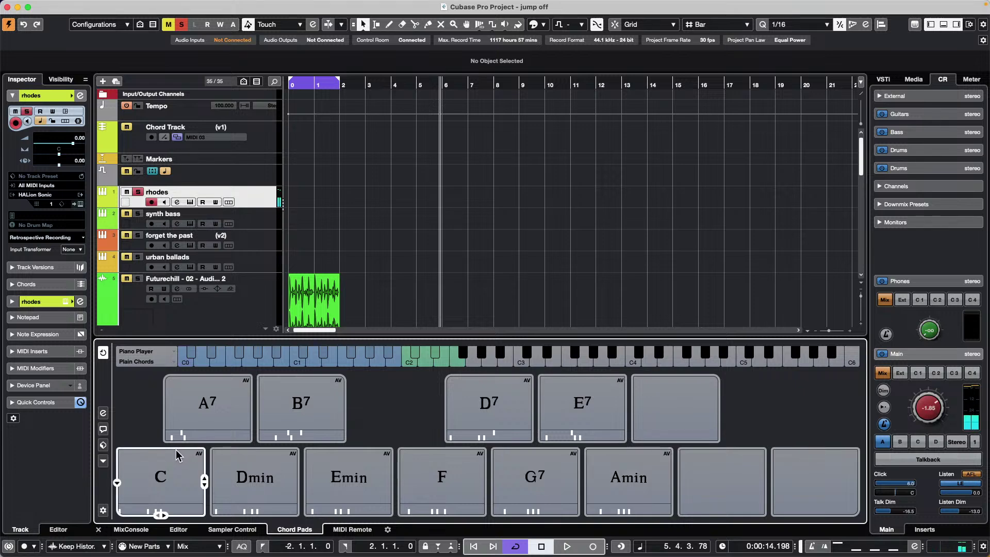
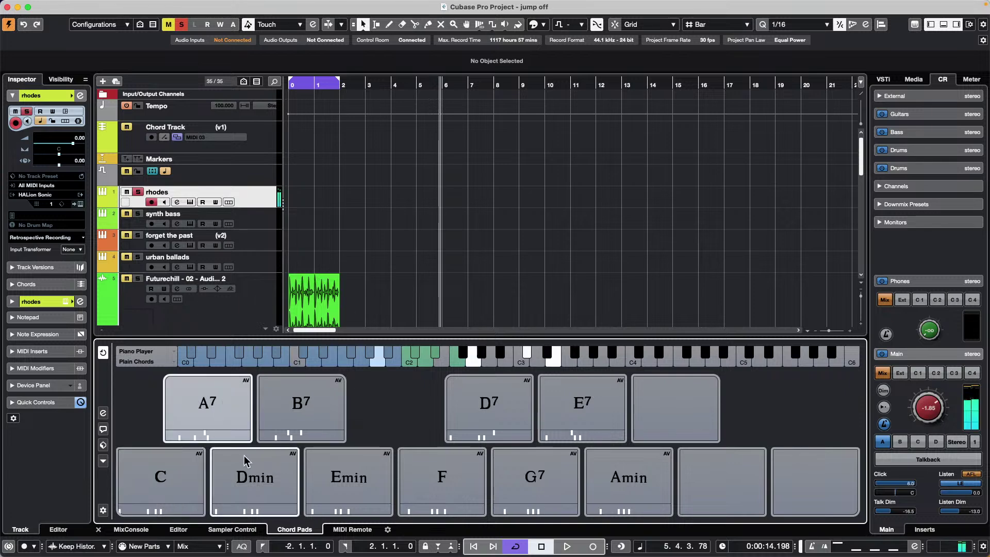
# Step: Set the rhodes track's Input Transformer to Track, open its settings and enable module 1
pyautogui.click(80, 251)
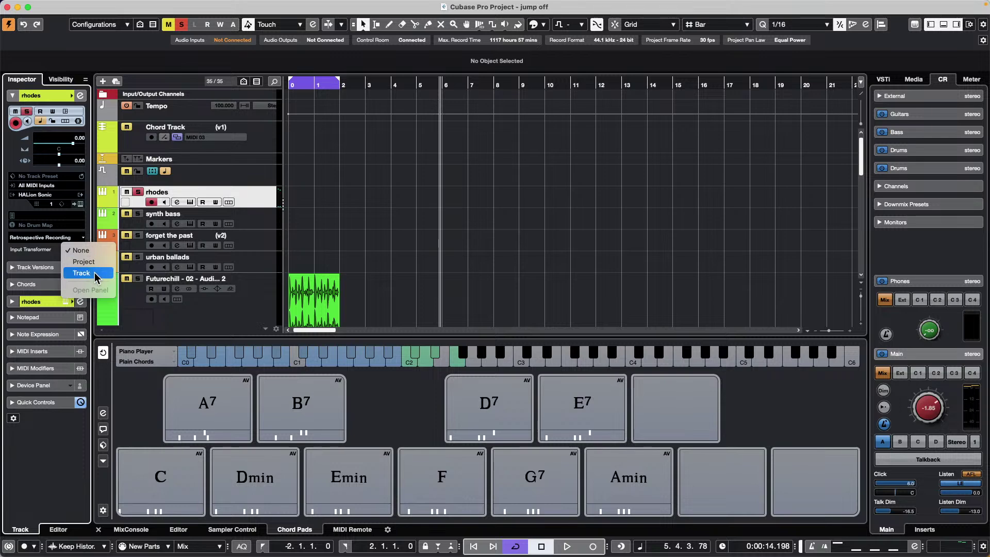
pyautogui.click(94, 273)
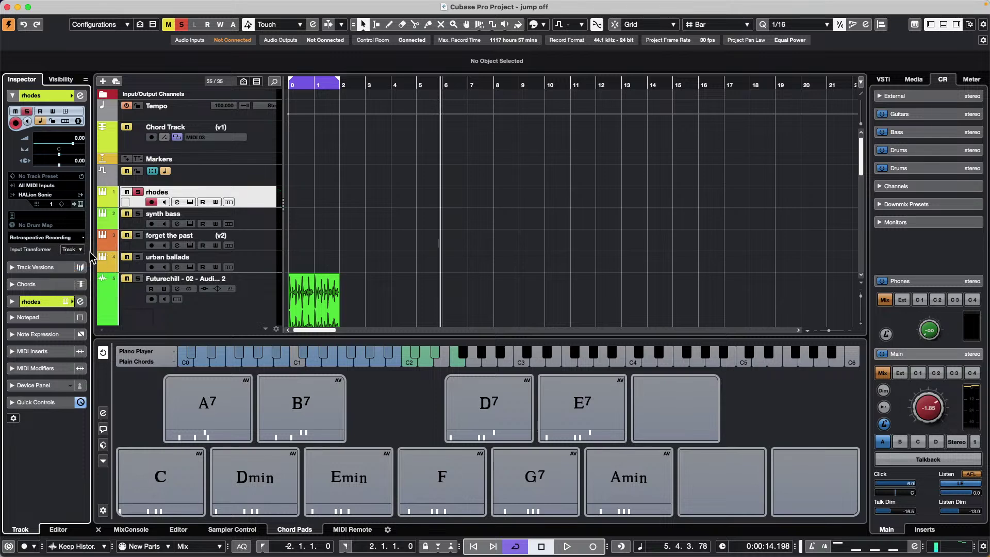
pyautogui.click(80, 251)
pyautogui.click(90, 265)
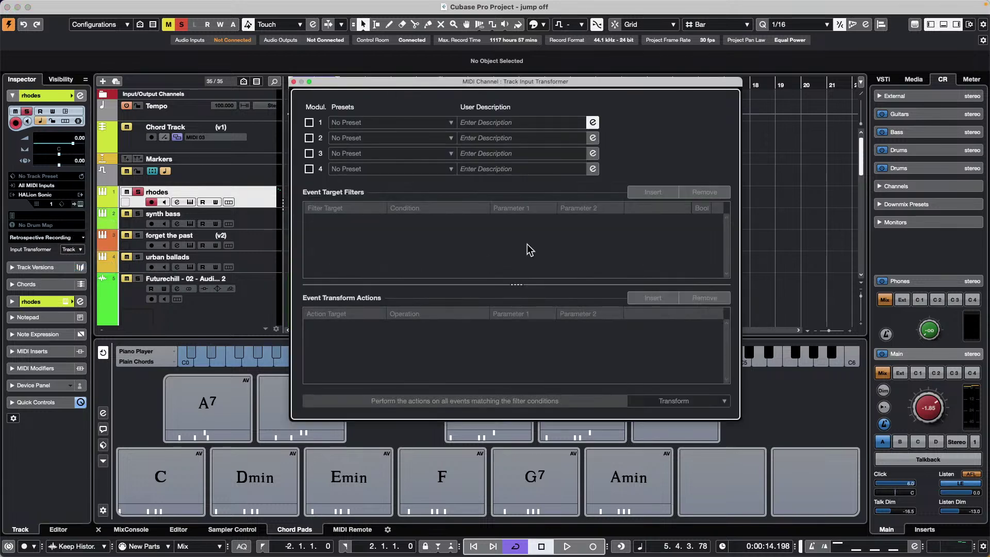
pyautogui.click(309, 122)
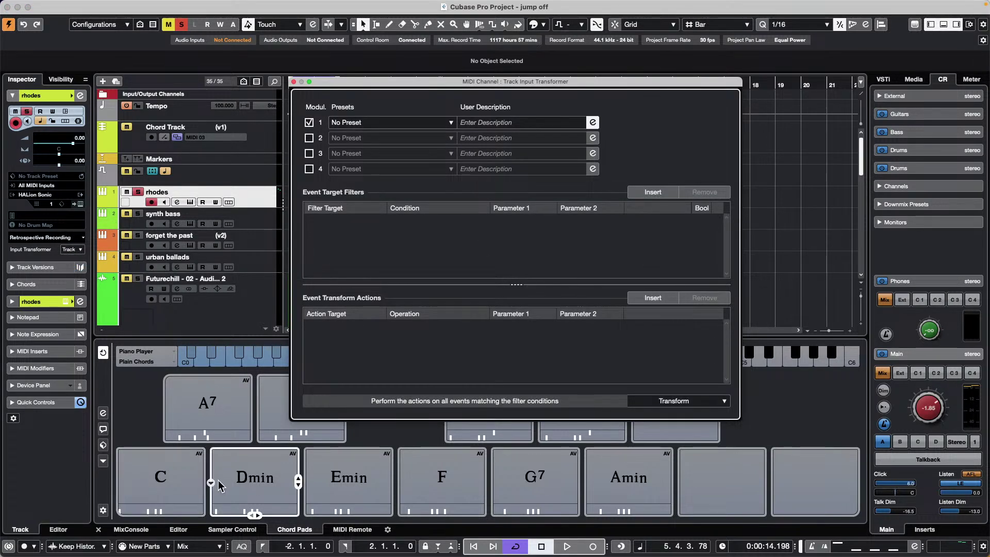
pyautogui.click(183, 479)
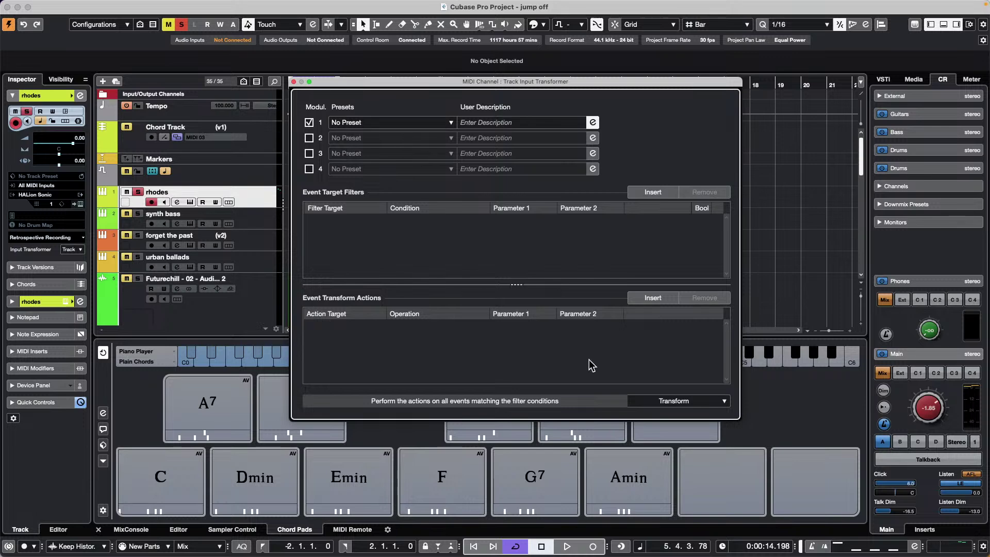
# Step: Set the track transformer to Filter and insert a target filter on Value 1 with the Outside Range condition
pyautogui.click(686, 401)
pyautogui.click(664, 390)
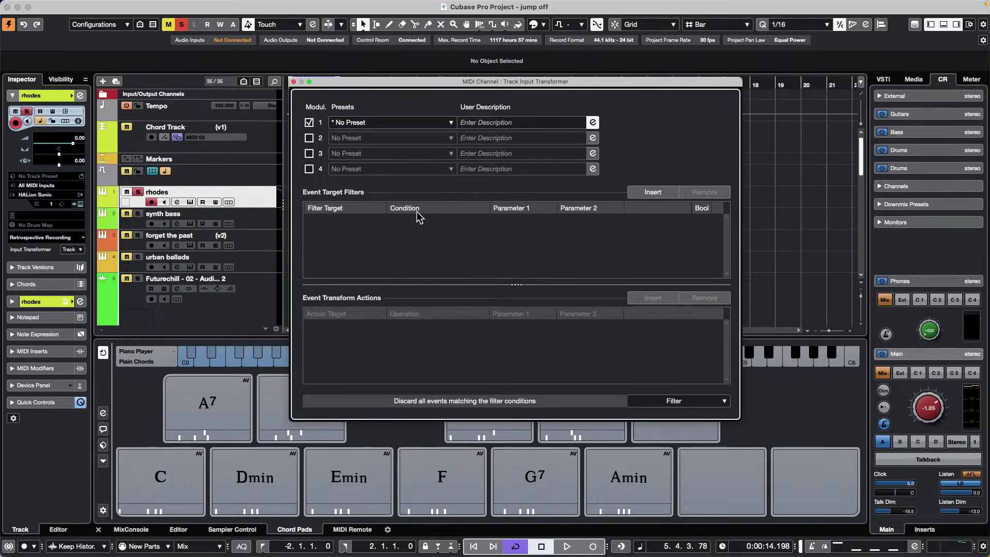
pyautogui.click(653, 192)
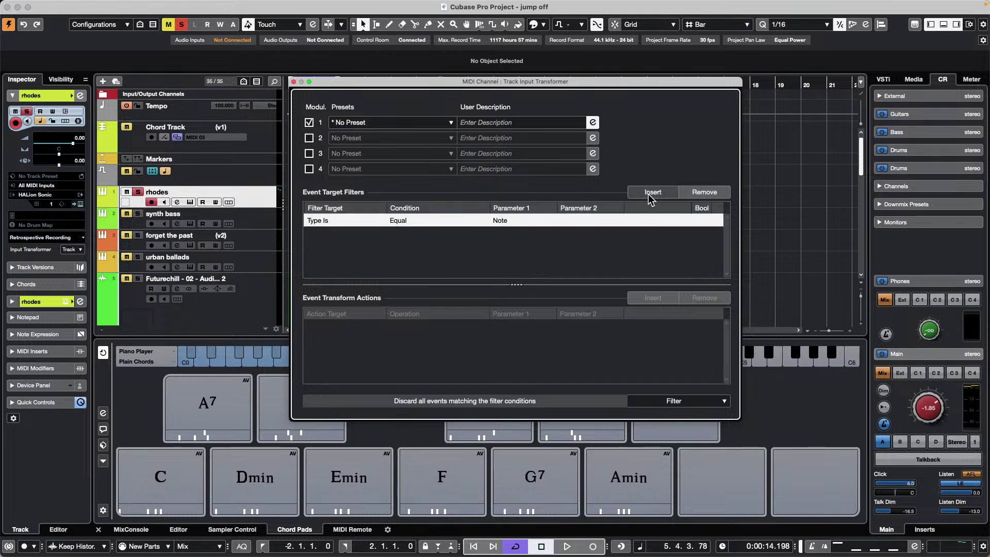
pyautogui.click(315, 224)
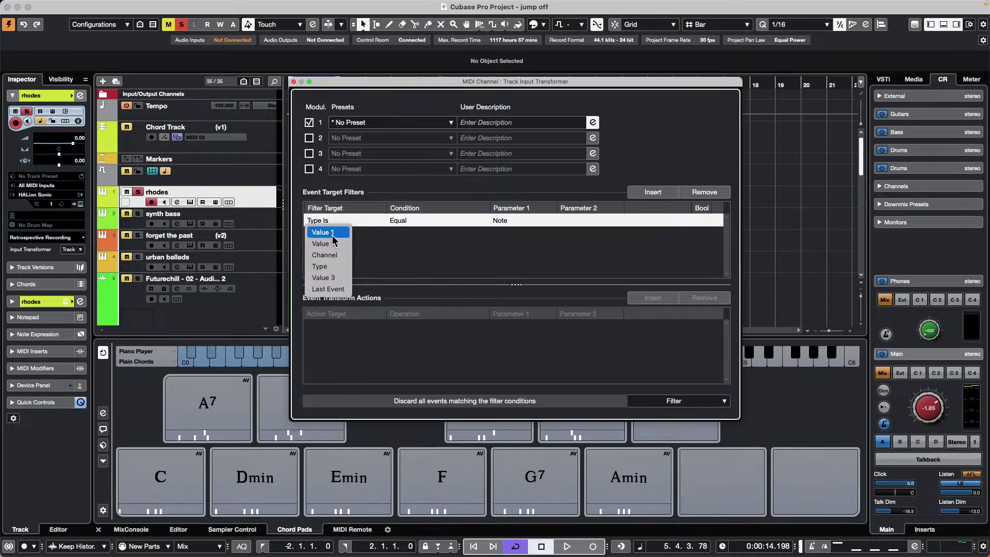
pyautogui.click(322, 238)
pyautogui.click(407, 223)
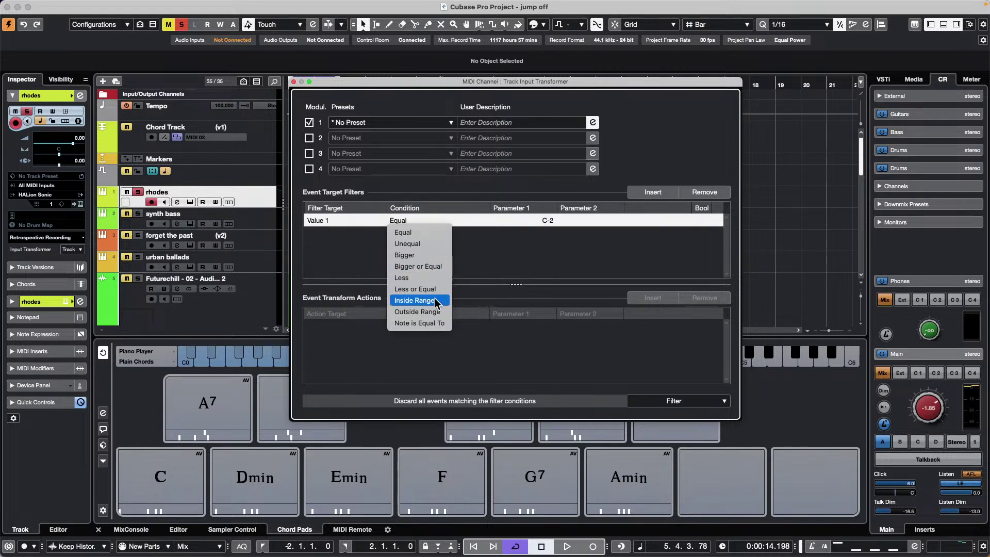
pyautogui.click(417, 312)
# Step: Enter c0 and c1 as the two limits of the Outside Range filter
pyautogui.click(548, 220)
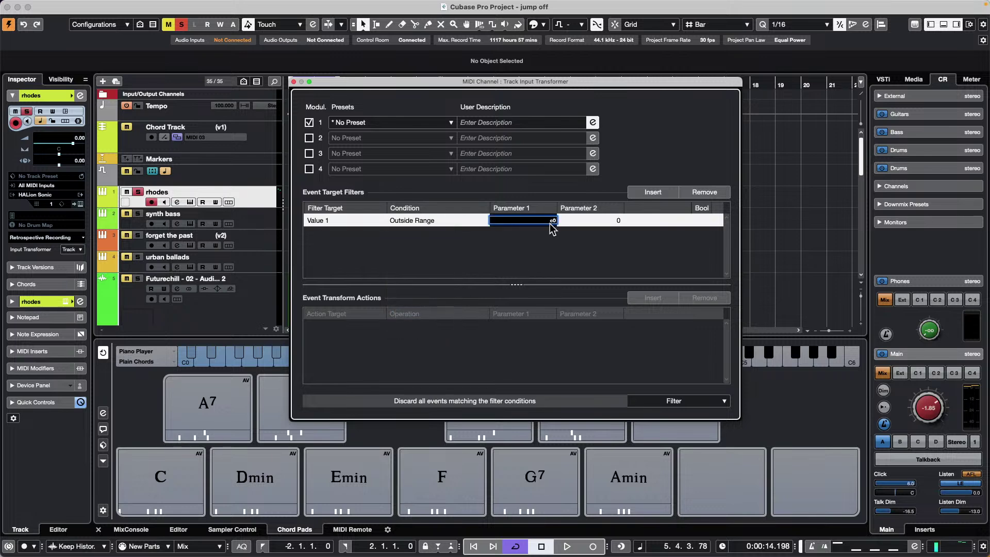
pyautogui.click(619, 220)
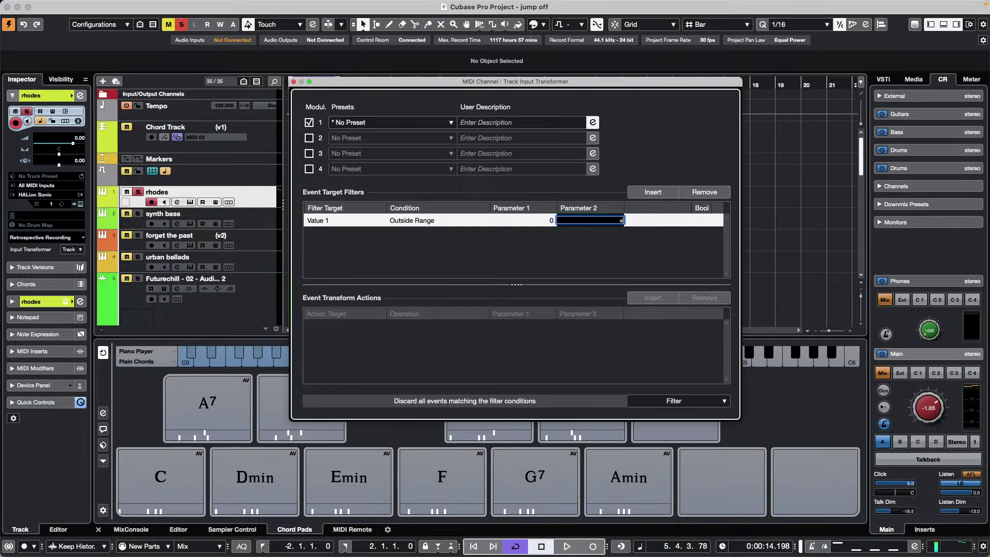
pyautogui.press('Return')
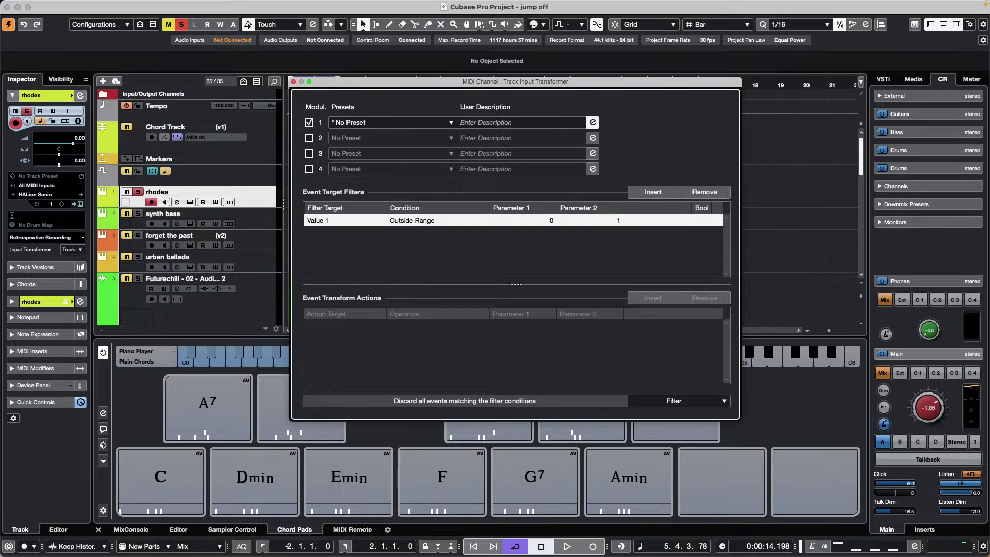
pyautogui.click(619, 222)
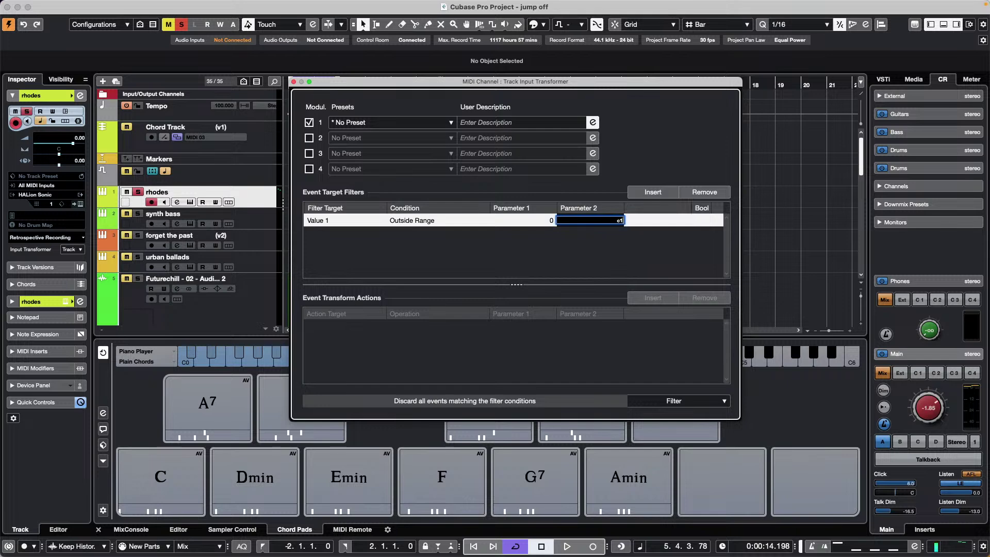
pyautogui.press('Return')
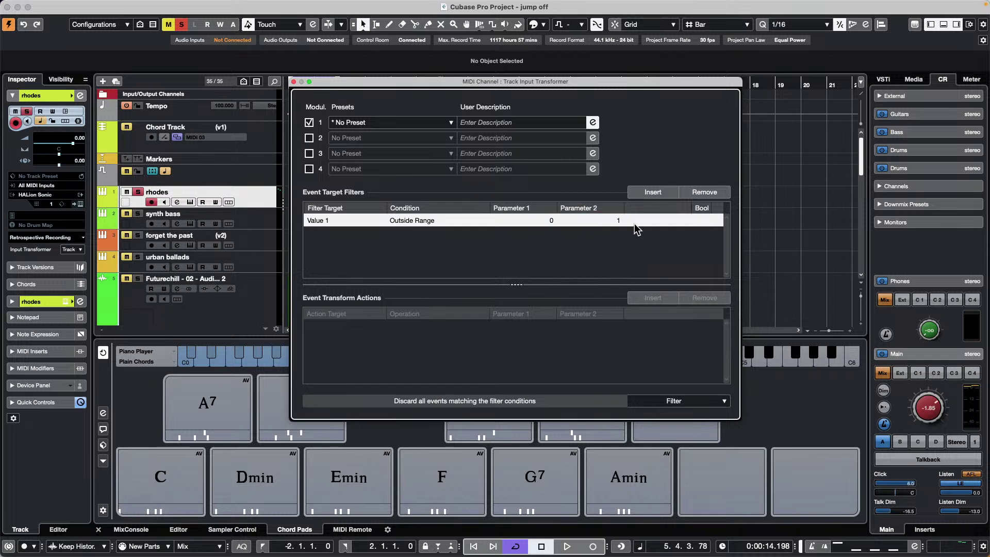
pyautogui.click(553, 221)
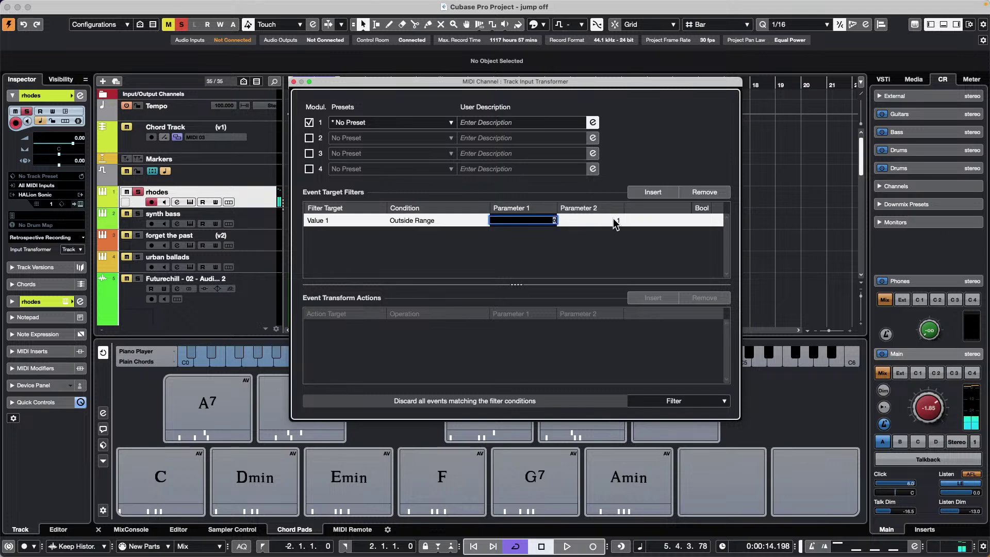
pyautogui.click(530, 238)
pyautogui.click(552, 223)
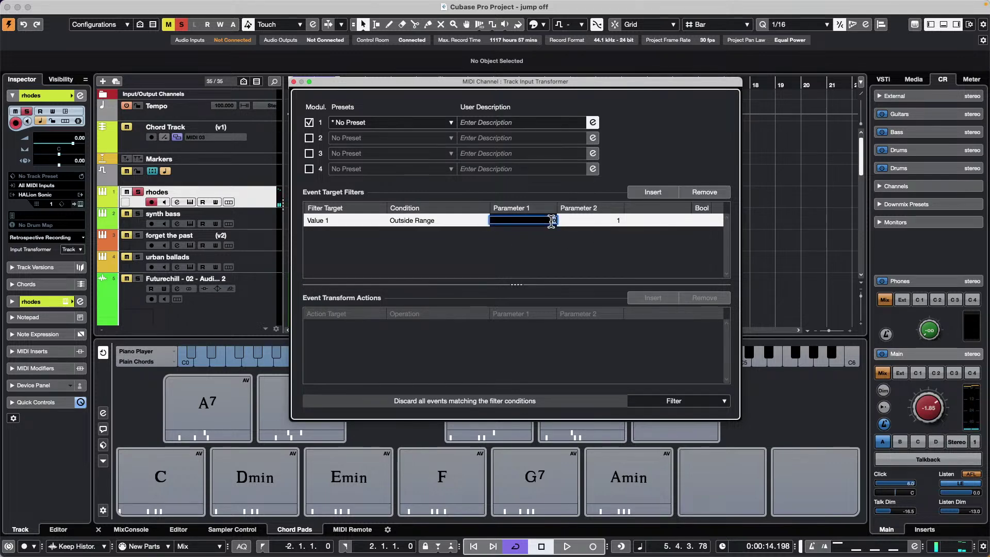
pyautogui.click(618, 222)
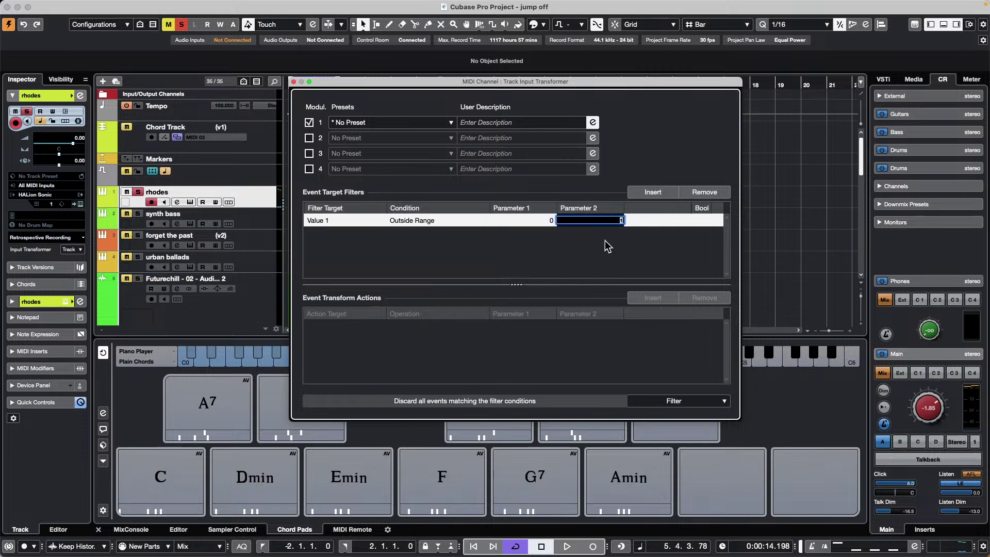
pyautogui.click(324, 225)
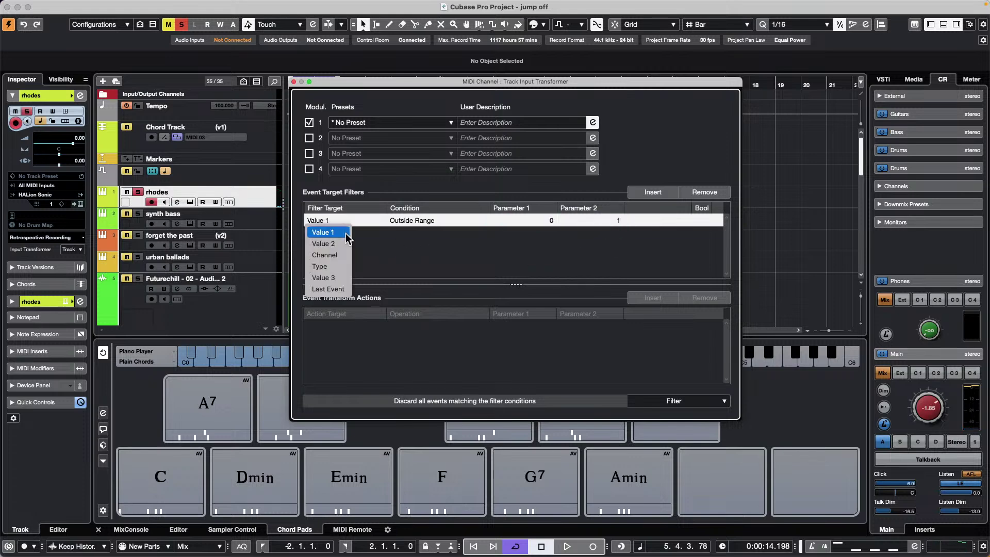
pyautogui.click(546, 221)
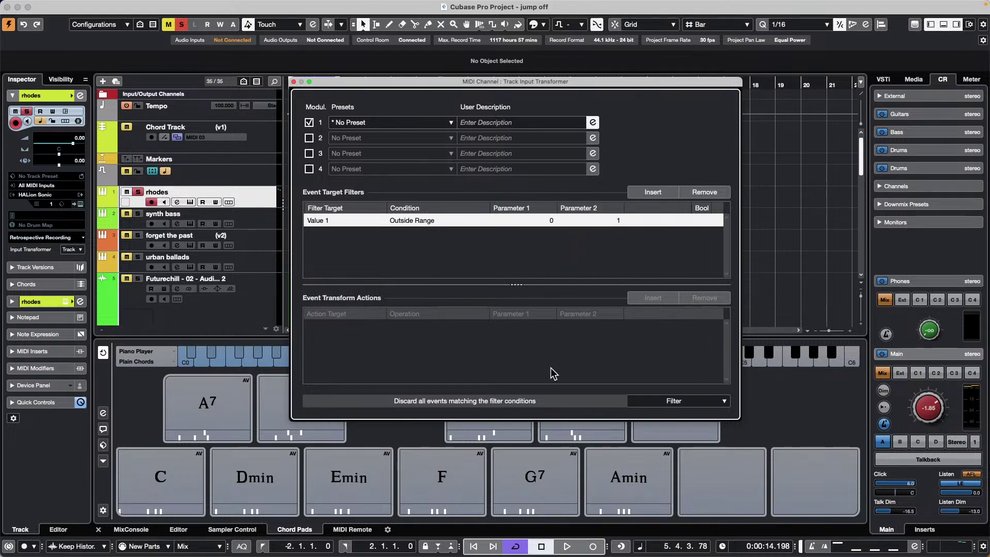
# Step: Close the Track Input Transformer and set the rhodes track's Input Transformer to None
pyautogui.click(294, 82)
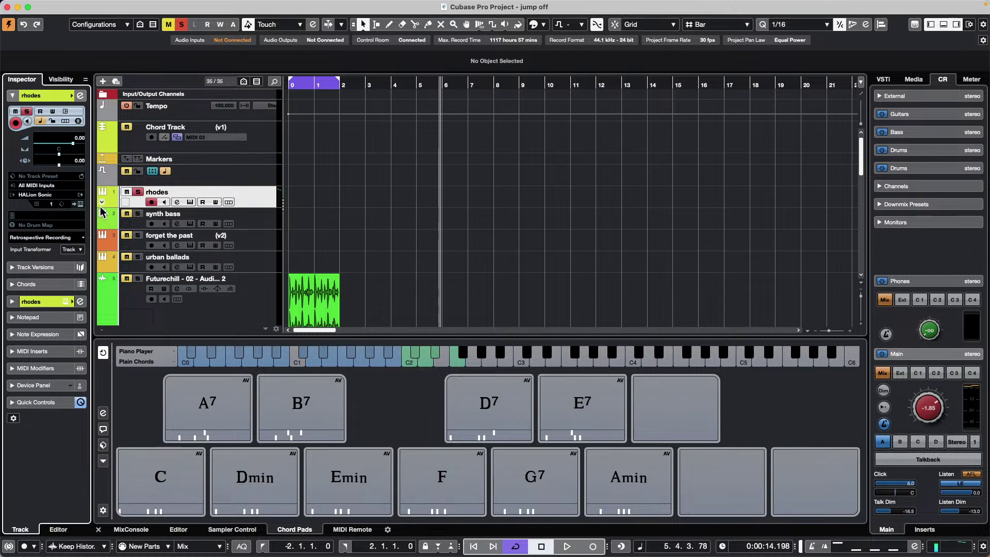
pyautogui.click(73, 249)
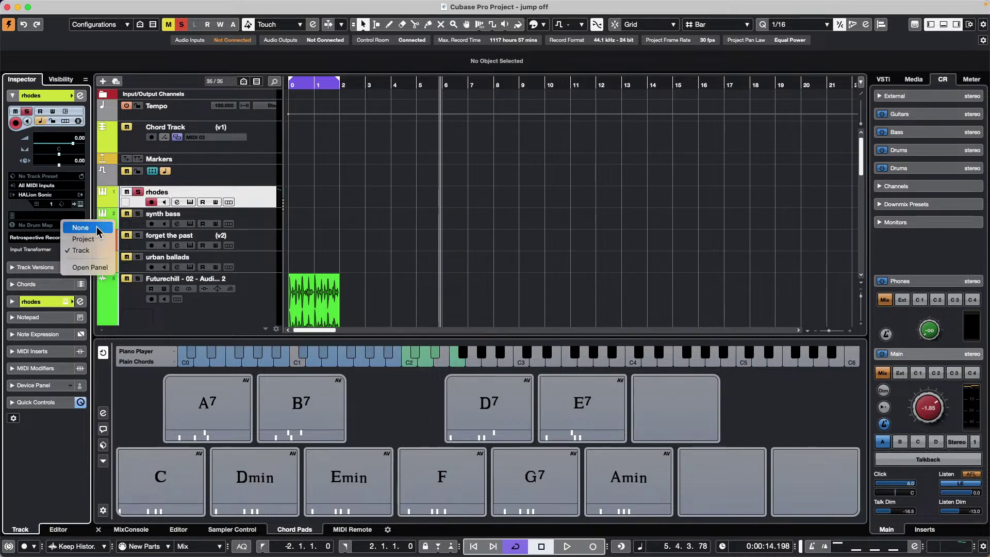
pyautogui.click(98, 228)
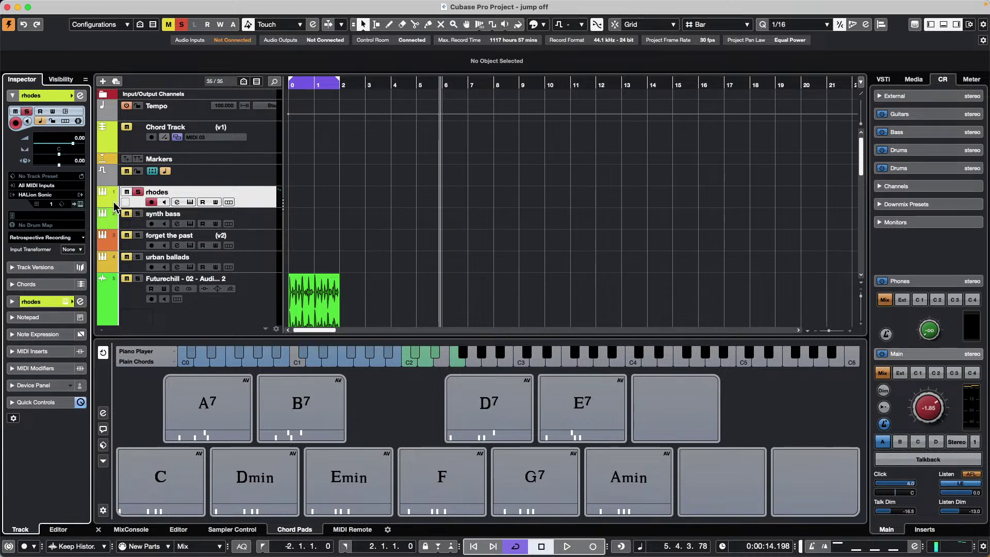
# Step: Set the rhodes track's Input Transformer to Project and open the project transformer settings
pyautogui.click(80, 250)
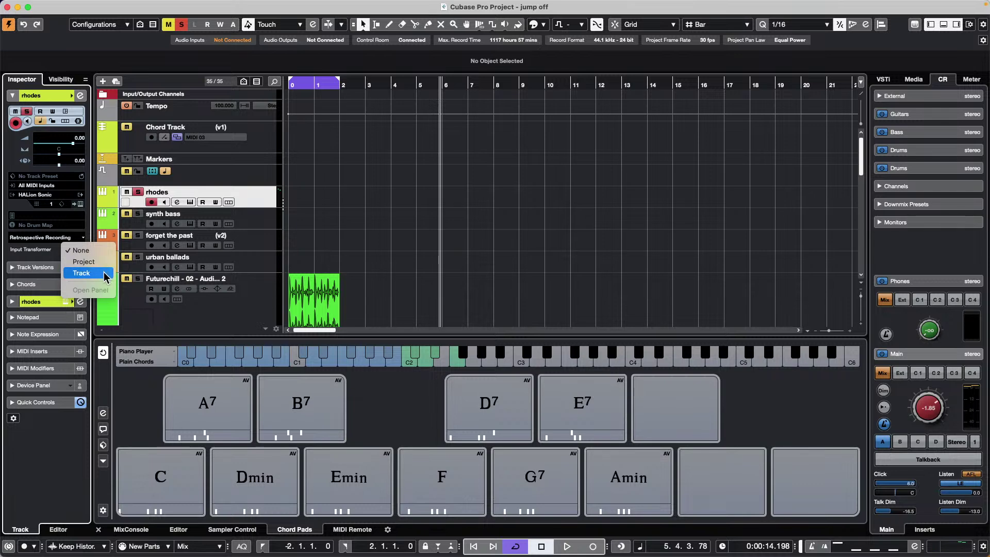
pyautogui.click(99, 261)
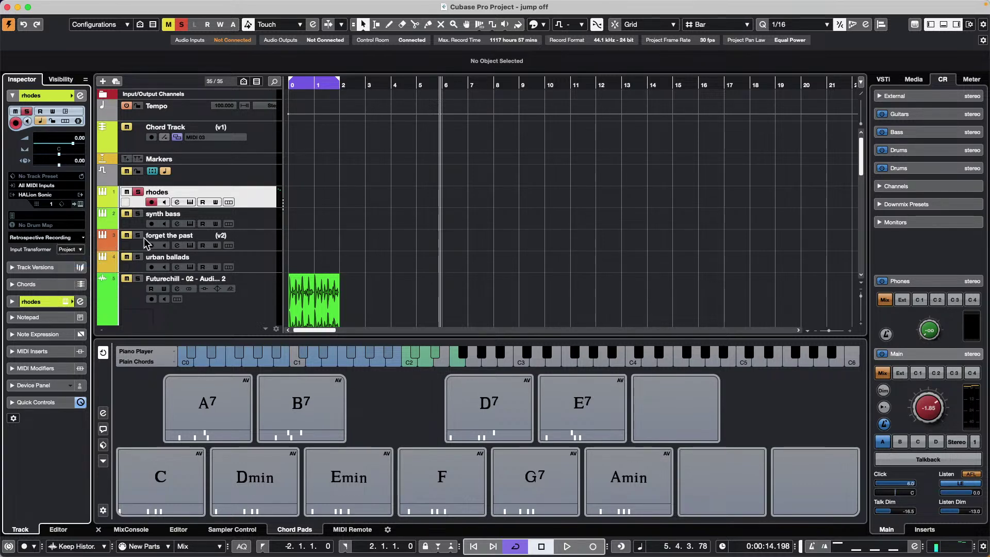
pyautogui.click(66, 249)
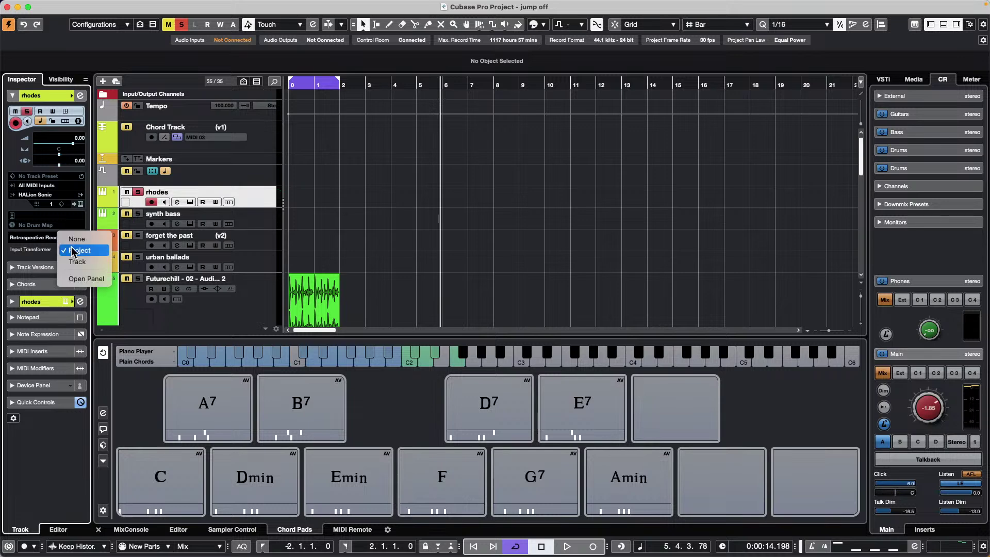
pyautogui.click(87, 282)
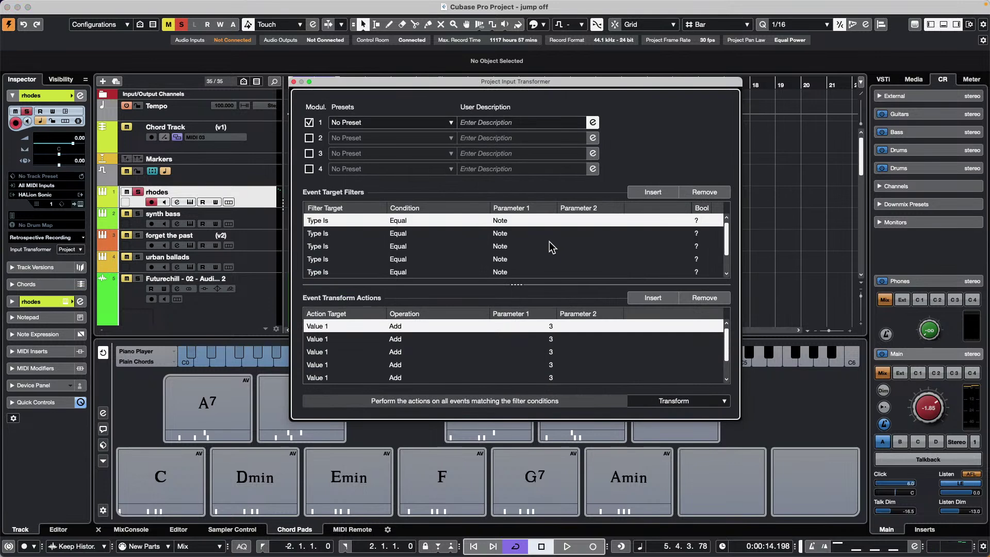
# Step: Remove all existing event target filters from module 1 of the Project Input Transformer
pyautogui.scroll(-1, 590, 247)
pyautogui.scroll(1, 590, 246)
pyautogui.scroll(-1, 589, 246)
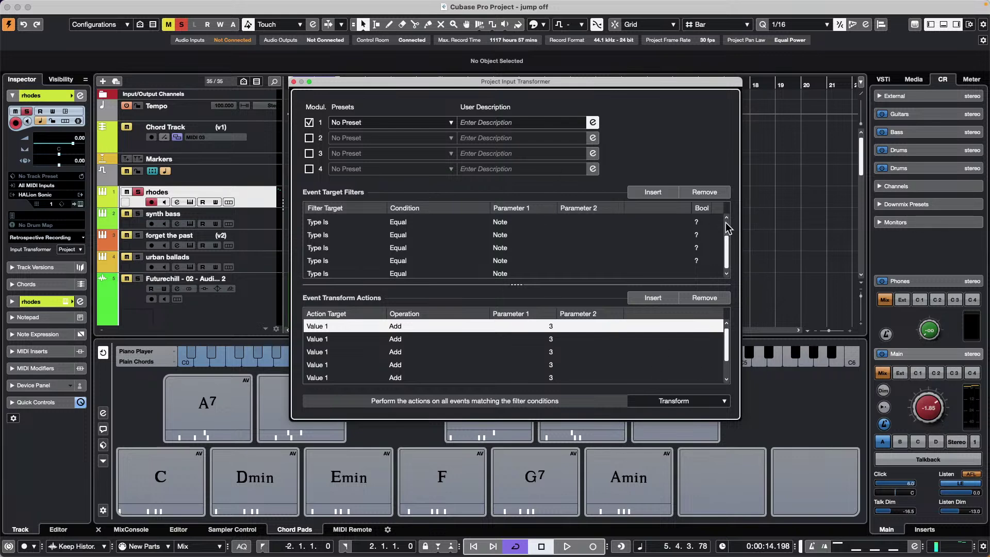
pyautogui.click(707, 191)
pyautogui.click(707, 190)
pyautogui.click(707, 190)
pyautogui.click(708, 189)
pyautogui.click(707, 190)
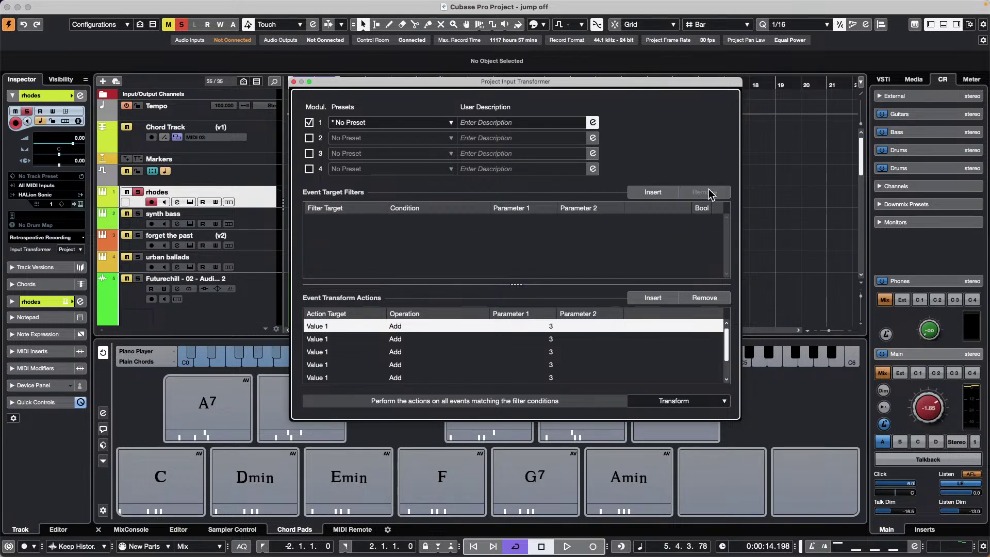
# Step: Remove all event transform actions from module 1 of the Project Input Transformer
pyautogui.click(707, 299)
pyautogui.click(707, 299)
pyautogui.click(708, 299)
pyautogui.click(708, 299)
pyautogui.click(708, 298)
pyautogui.click(706, 299)
pyautogui.click(706, 299)
pyautogui.click(706, 299)
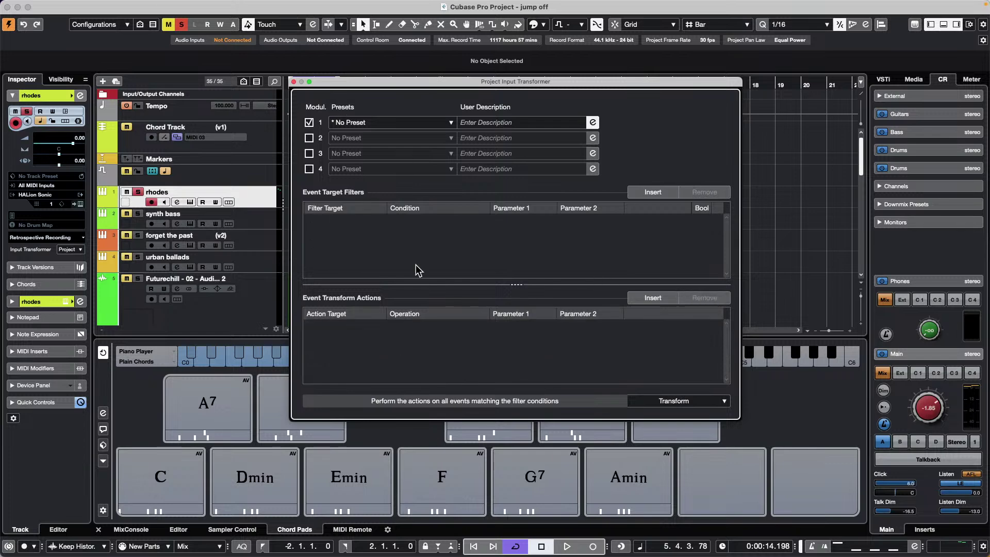
# Step: Set the project transformer to Filter and insert a target filter where Type Is Equal to Controller
pyautogui.click(689, 403)
pyautogui.click(660, 388)
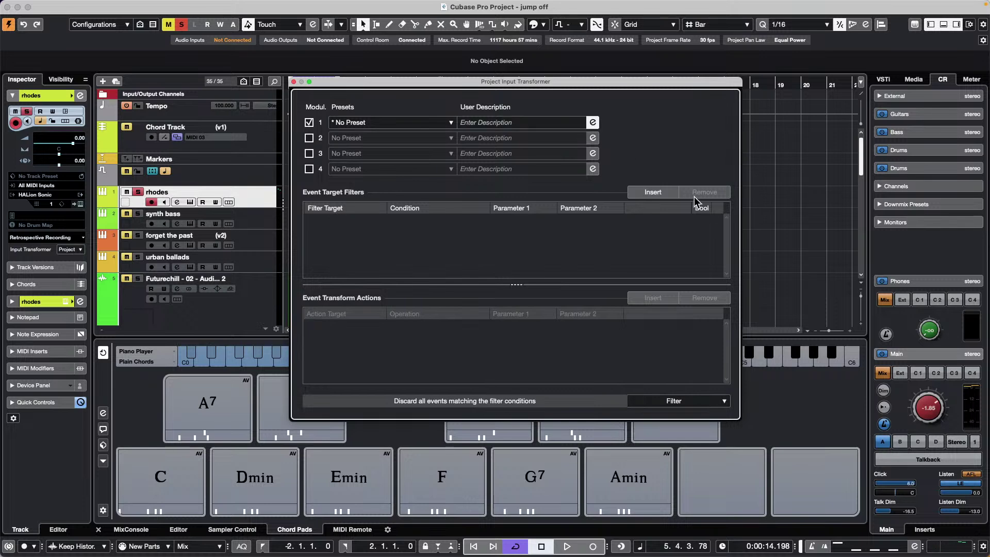
pyautogui.click(640, 194)
pyautogui.click(336, 220)
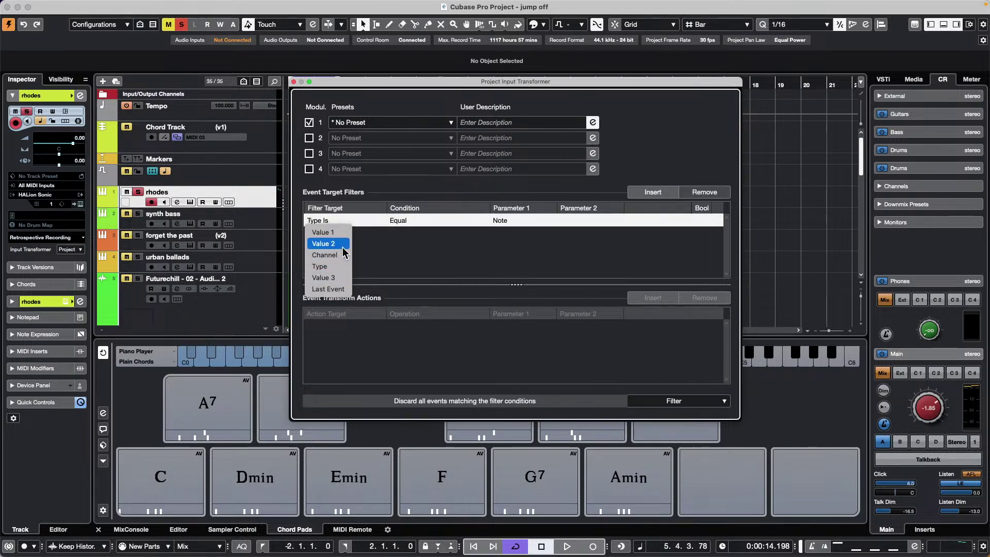
pyautogui.click(513, 217)
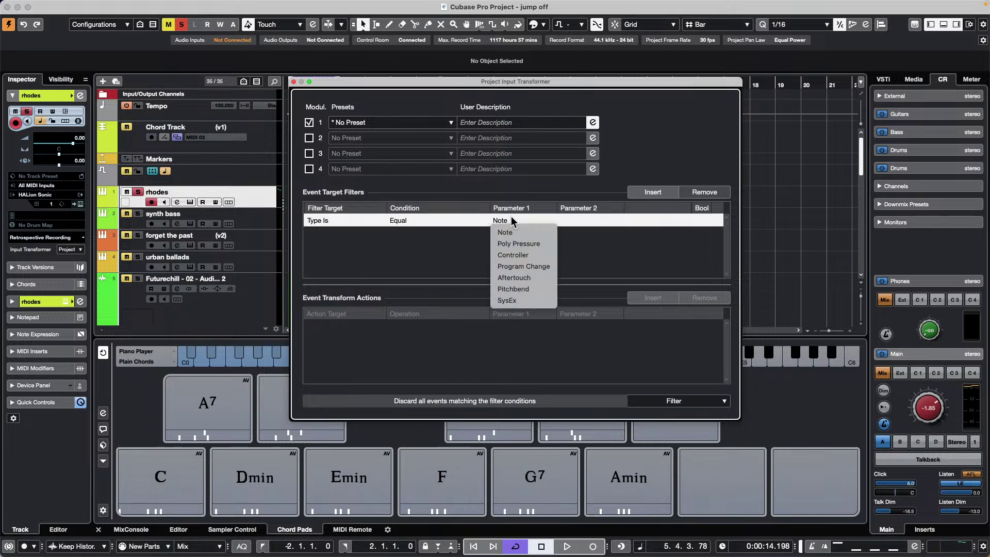
pyautogui.click(528, 255)
# Step: Insert a second target filter in the Project Input Transformer where MIDI Controller No. is Equal to 88
pyautogui.click(640, 193)
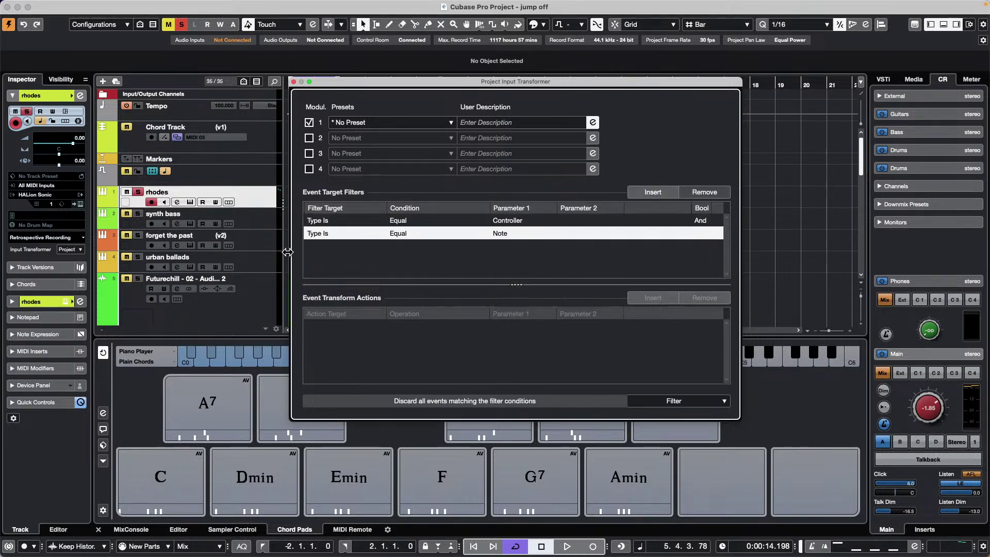
pyautogui.click(324, 235)
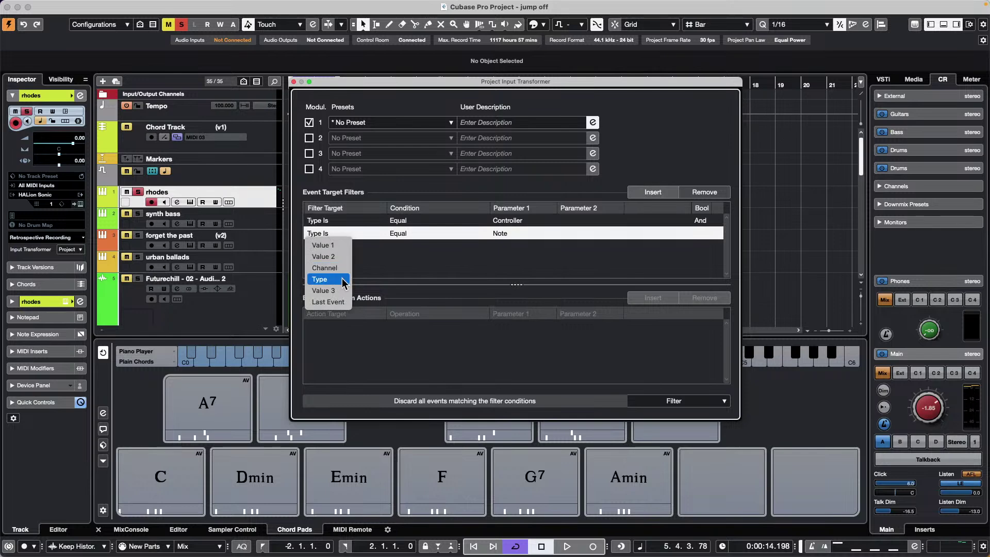
pyautogui.click(343, 246)
pyautogui.click(549, 231)
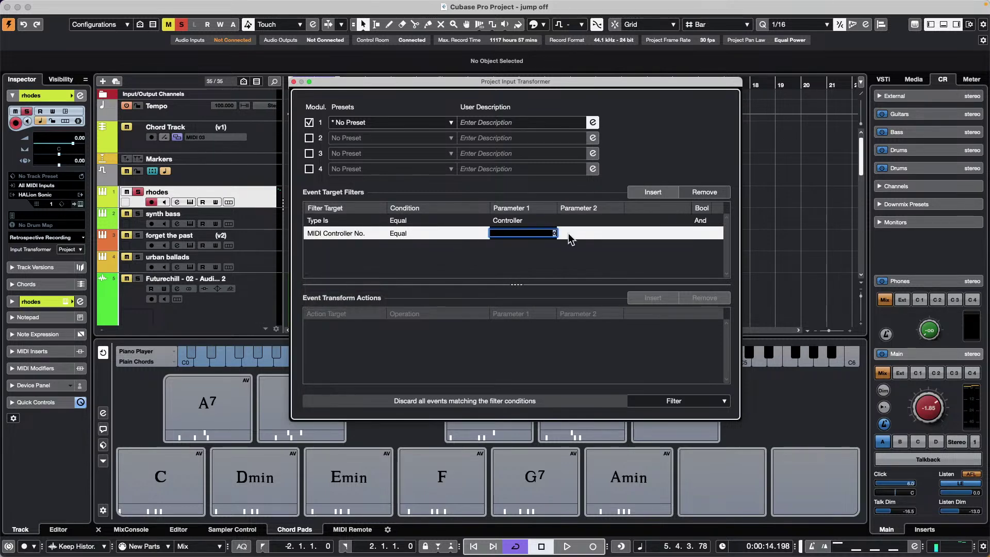
pyautogui.write('18')
pyautogui.press('BackSpace')
pyautogui.press('BackSpace')
pyautogui.write('88')
pyautogui.press('Return')
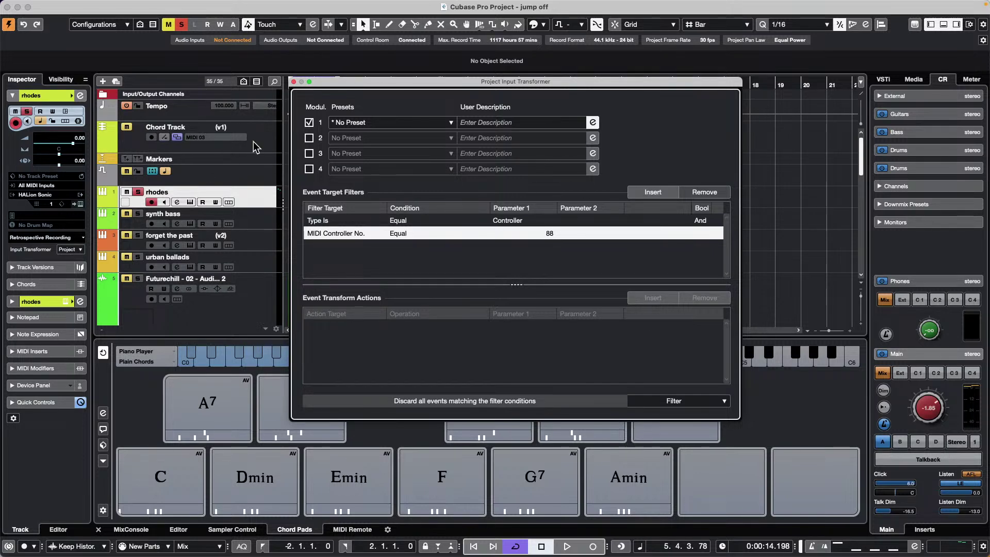
# Step: Set the synth bass track's Input Transformer to Project
pyautogui.click(255, 177)
pyautogui.click(266, 193)
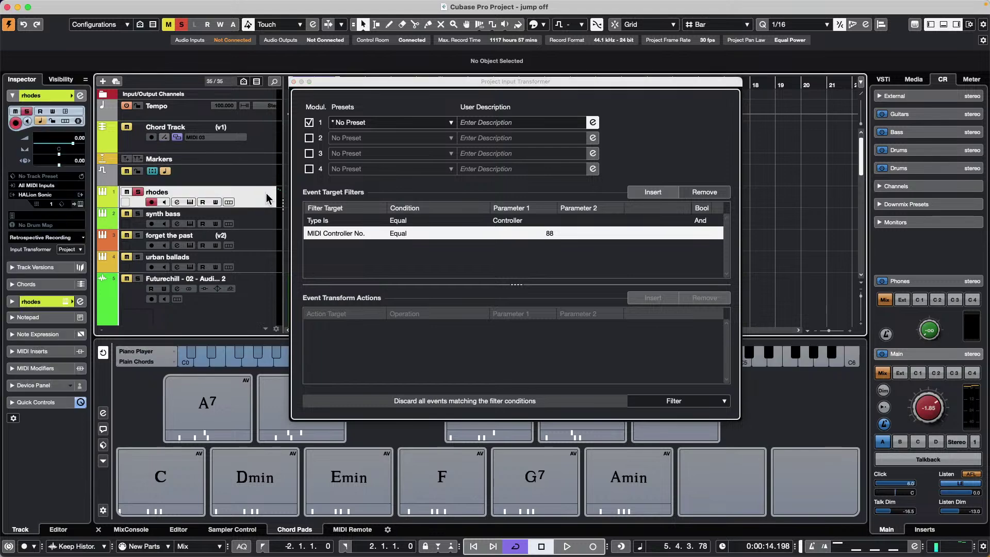
pyautogui.click(247, 226)
pyautogui.click(70, 249)
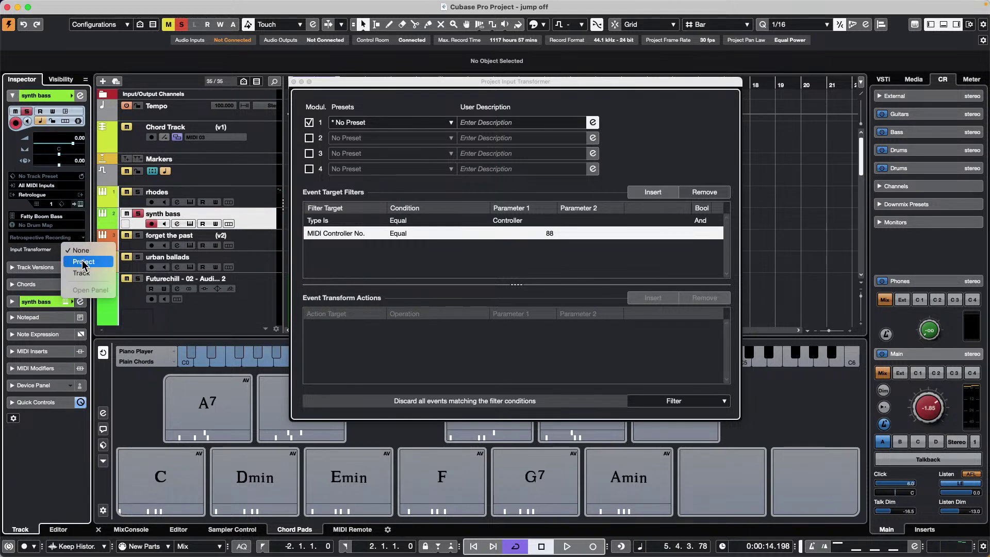
pyautogui.click(83, 262)
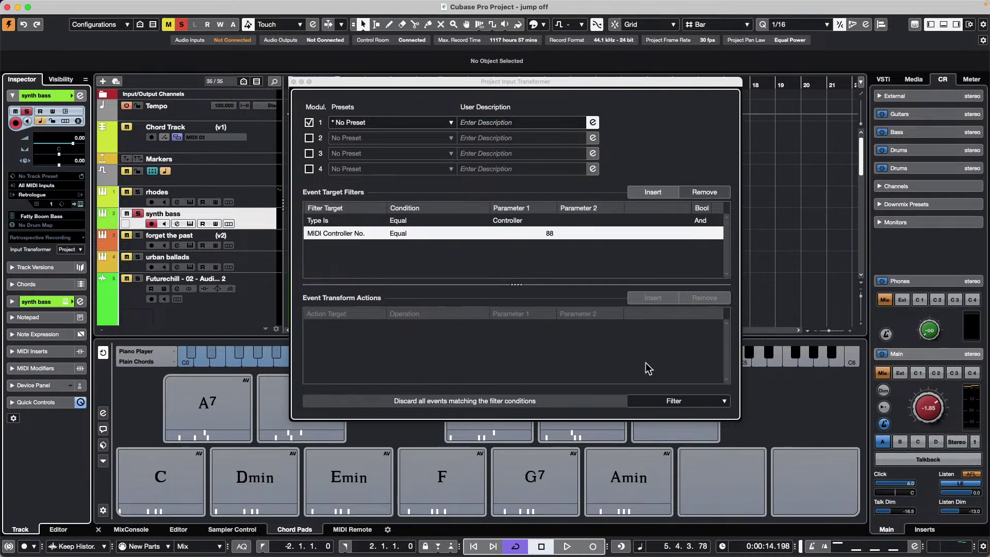
# Step: Open the project transformer from the synth bass track, check the track's Input Transformer options, and close the transformer window
pyautogui.click(77, 249)
pyautogui.click(88, 279)
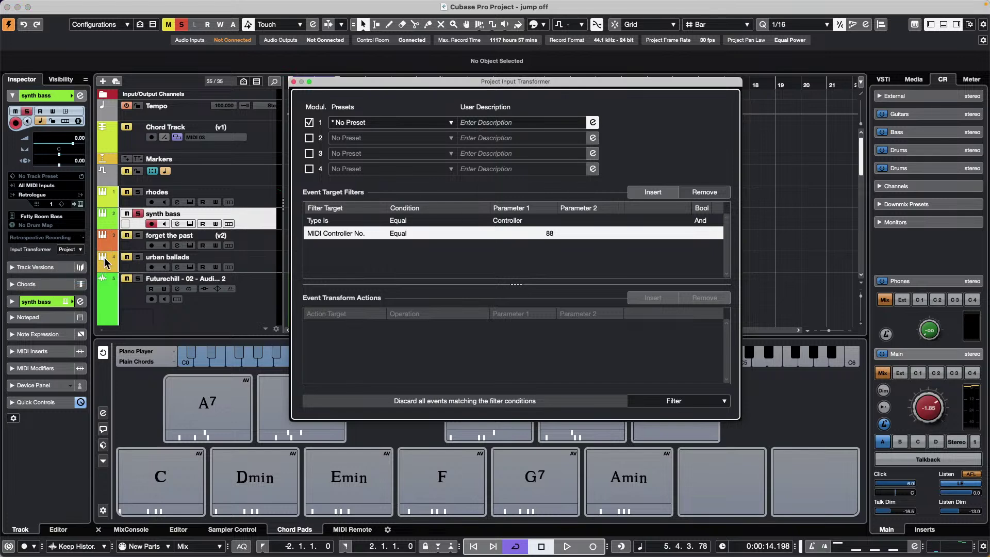
pyautogui.click(77, 251)
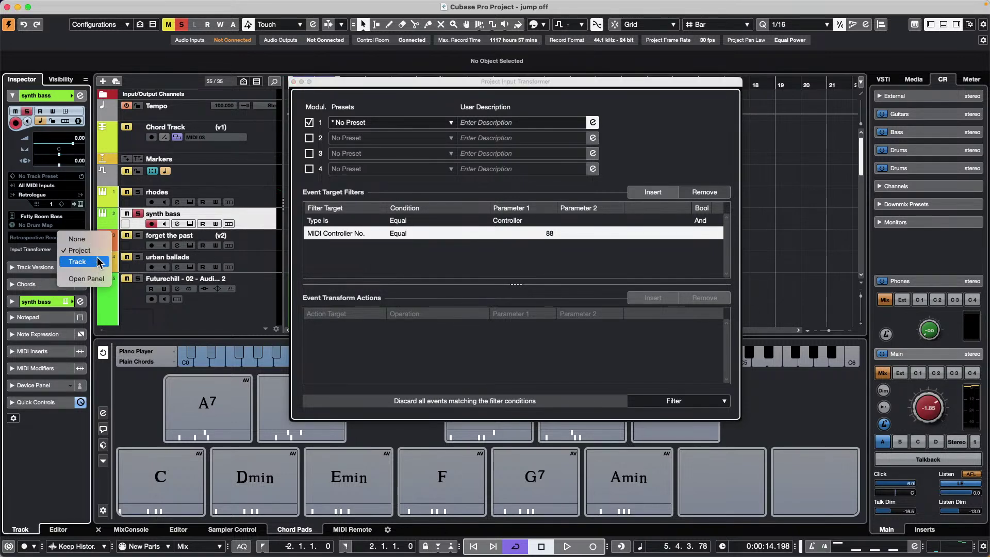
pyautogui.click(79, 114)
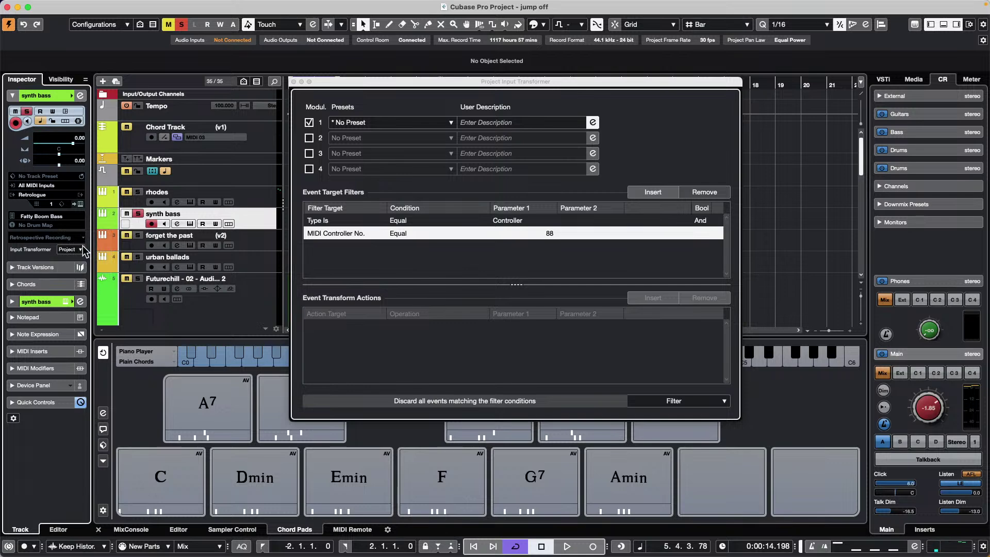
pyautogui.click(70, 249)
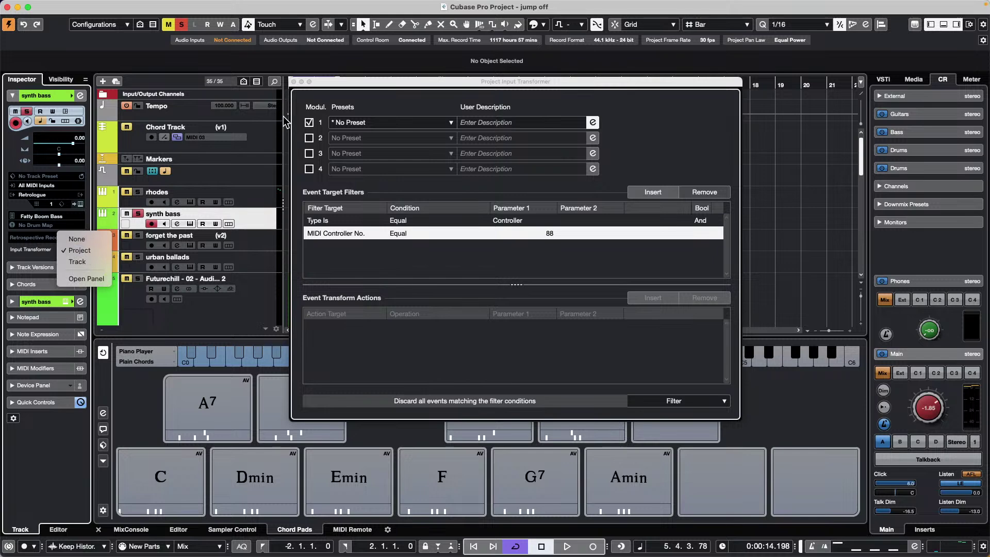
pyautogui.click(294, 82)
pyautogui.click(294, 82)
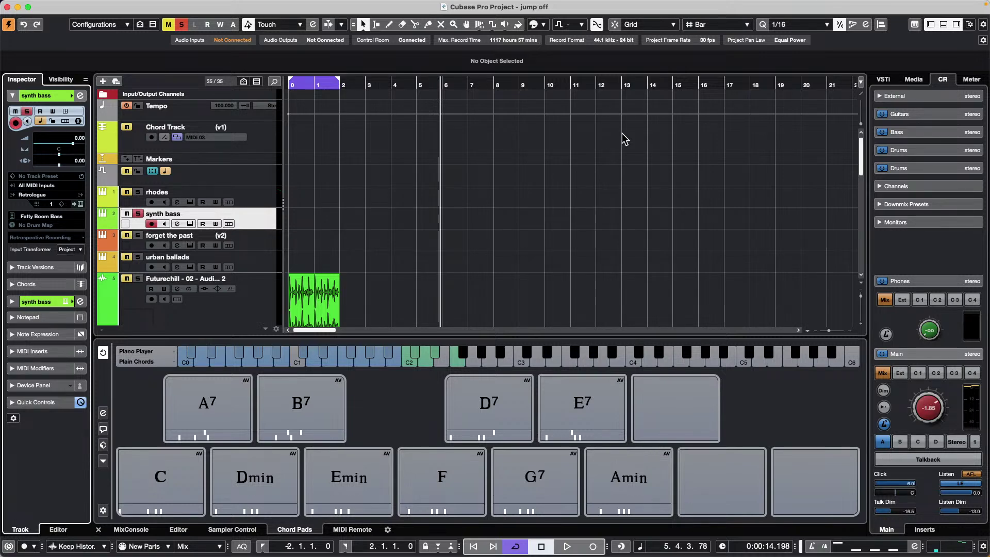
# Step: Set the track extension of the Futurechill - 02 audio track to SpectraLayers
pyautogui.click(261, 283)
pyautogui.click(67, 208)
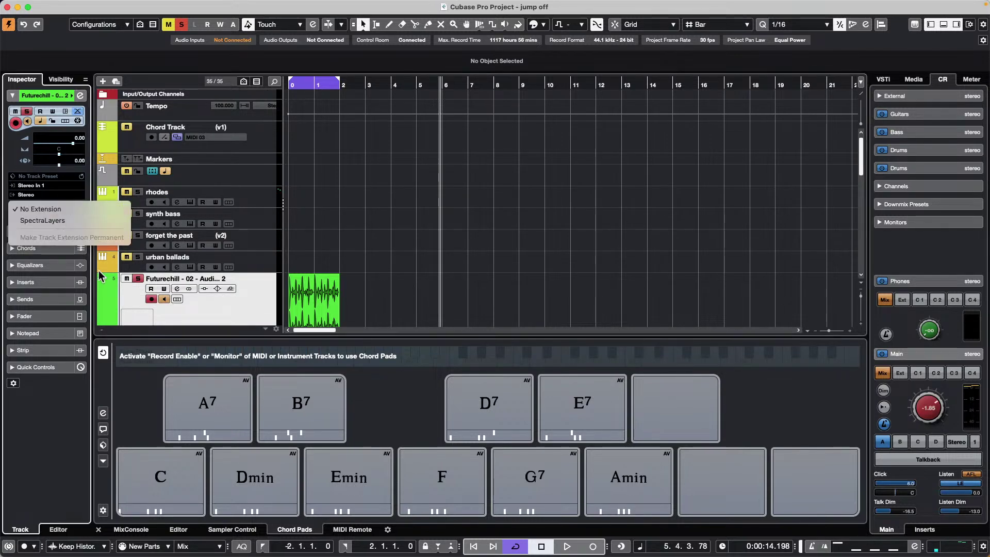
pyautogui.click(480, 236)
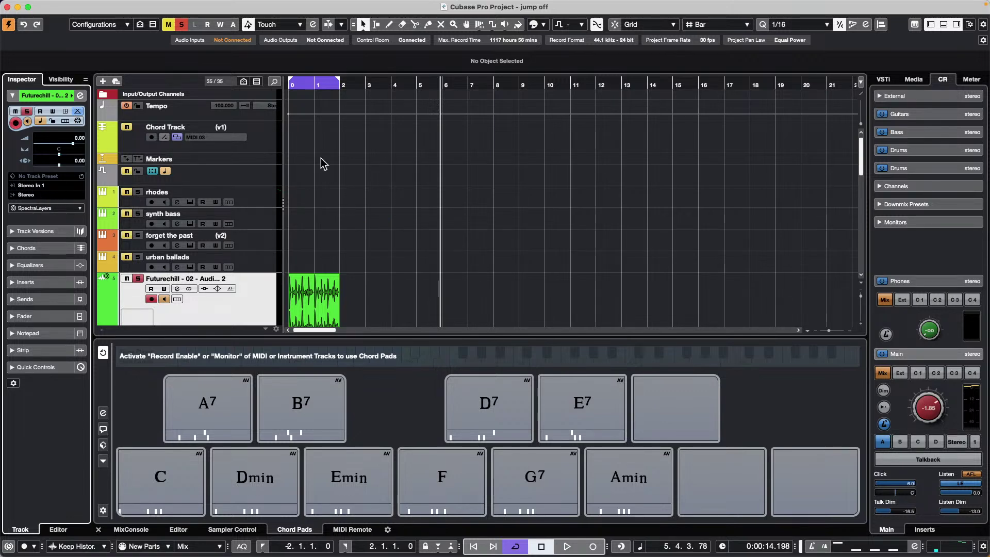
# Step: Check the permanent extension option for the Futurechill - 02 audio track and set its track extension to No Extension
pyautogui.click(65, 208)
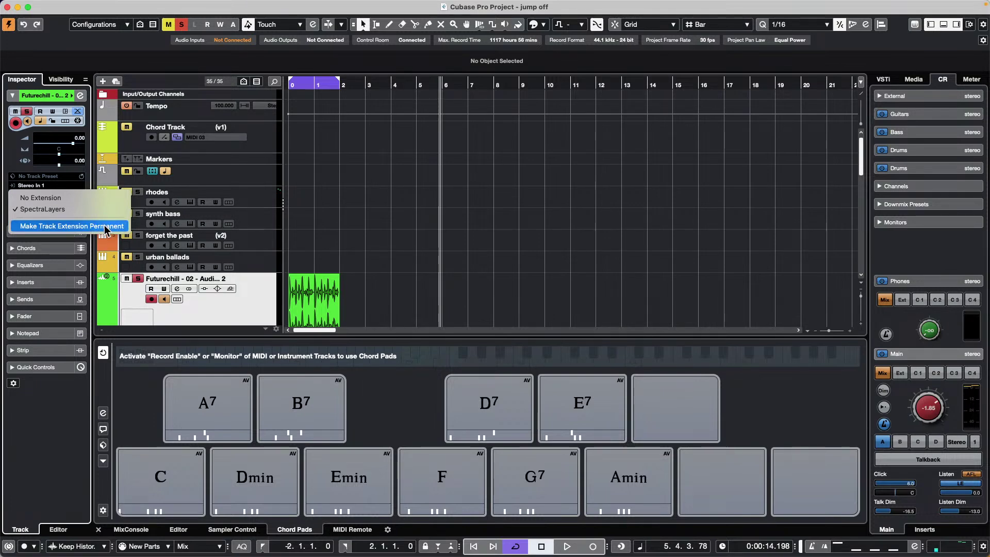
pyautogui.click(265, 301)
pyautogui.click(49, 209)
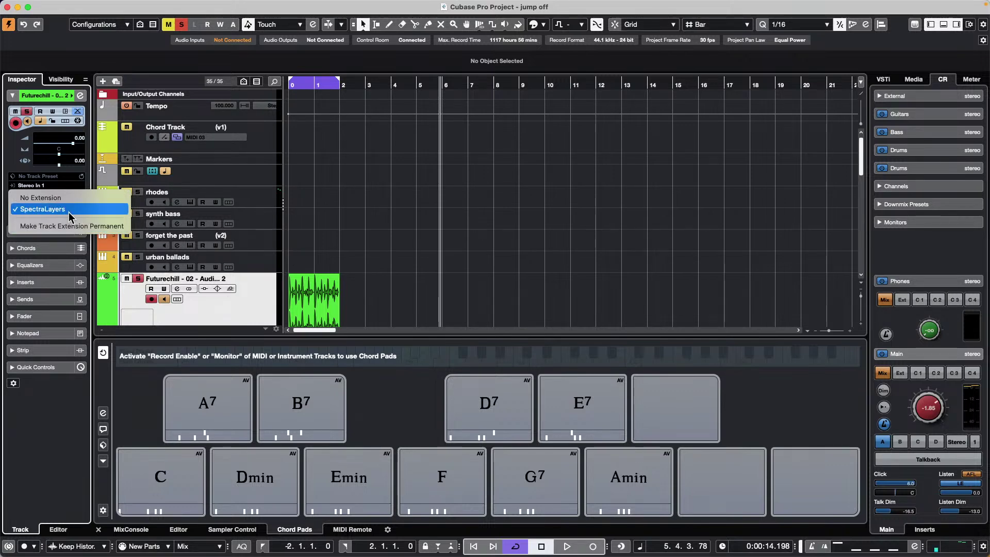
pyautogui.click(69, 199)
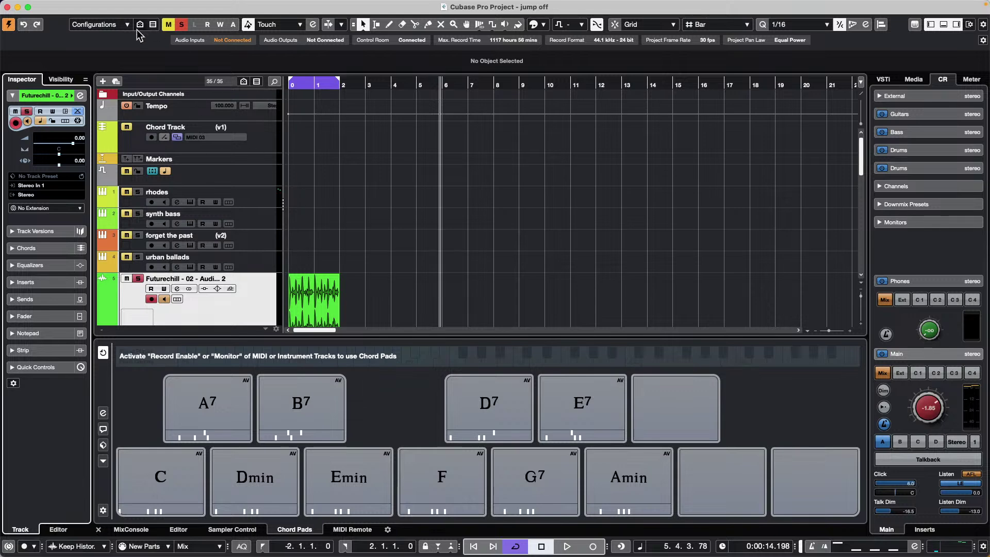
# Step: Create a new empty project in the May 19 2023 folder
pyautogui.click(66, 6)
pyautogui.click(84, 21)
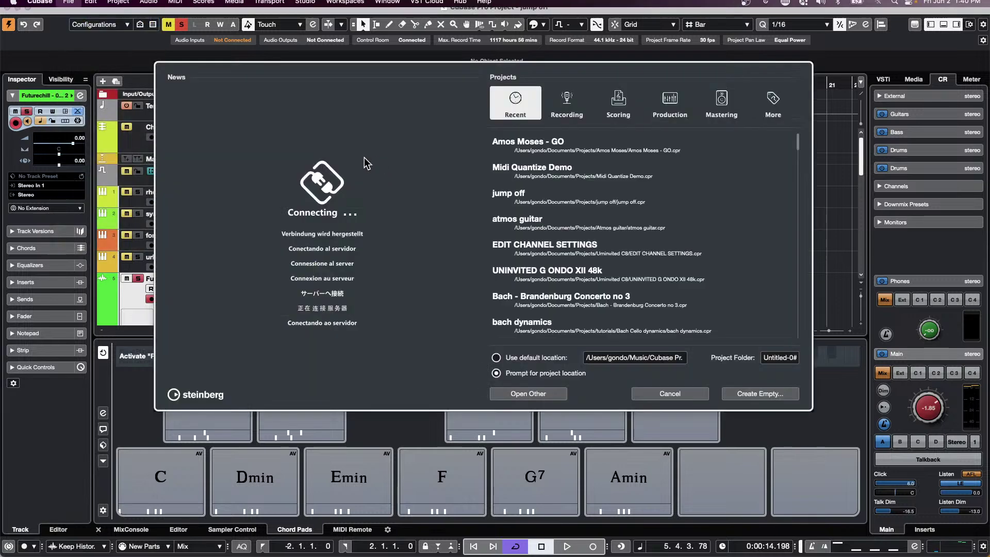
pyautogui.click(759, 392)
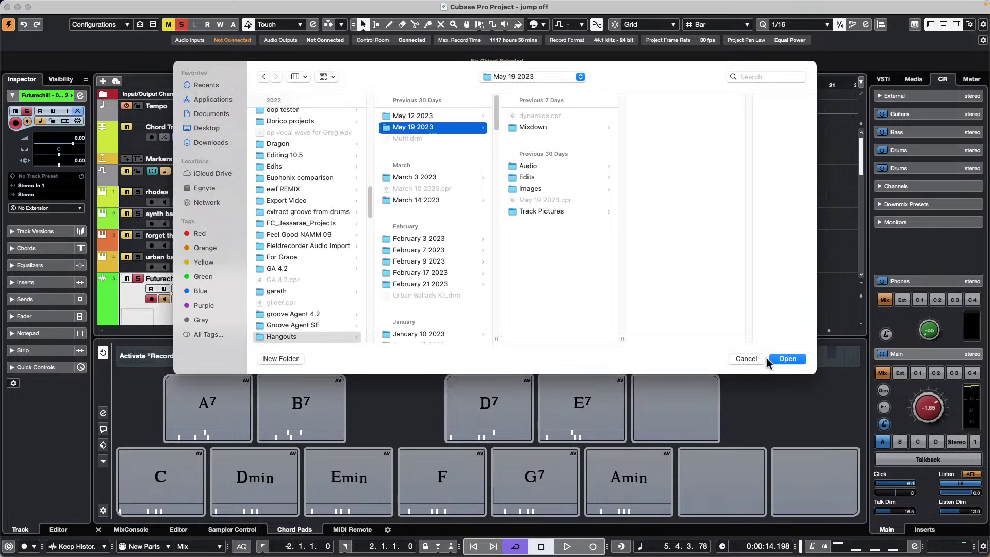
pyautogui.click(783, 359)
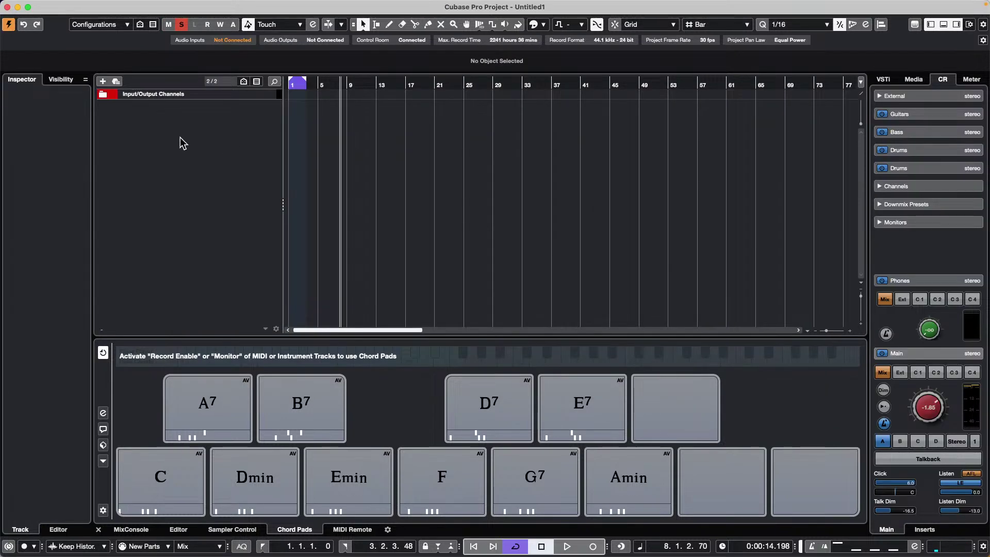
# Step: Add an instrument track to the empty project with Retrologue as its instrument
pyautogui.rightClick(182, 138)
pyautogui.click(235, 158)
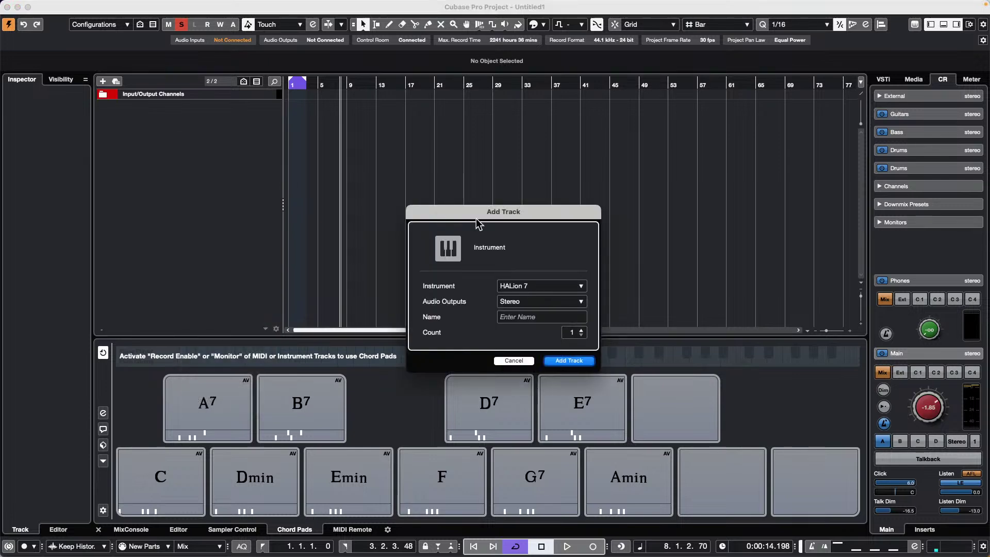
pyautogui.click(529, 286)
pyautogui.click(469, 494)
pyautogui.click(576, 360)
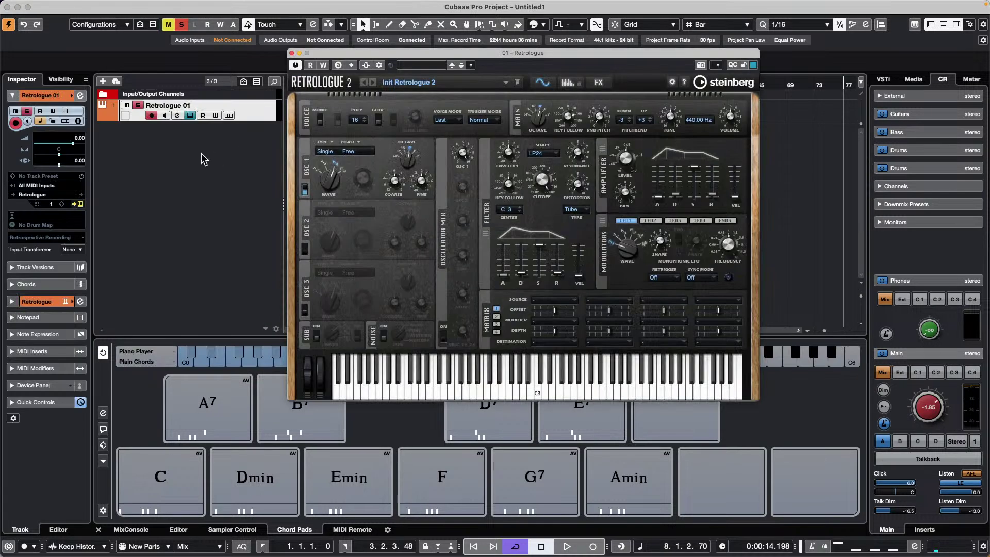
# Step: Add a second instrument track with Padshop as its instrument
pyautogui.rightClick(202, 153)
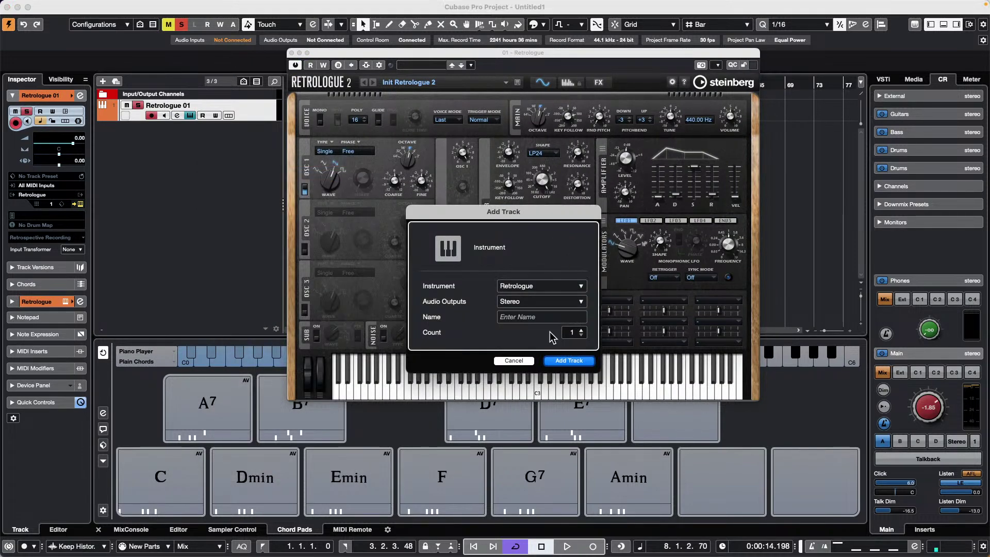
pyautogui.click(552, 286)
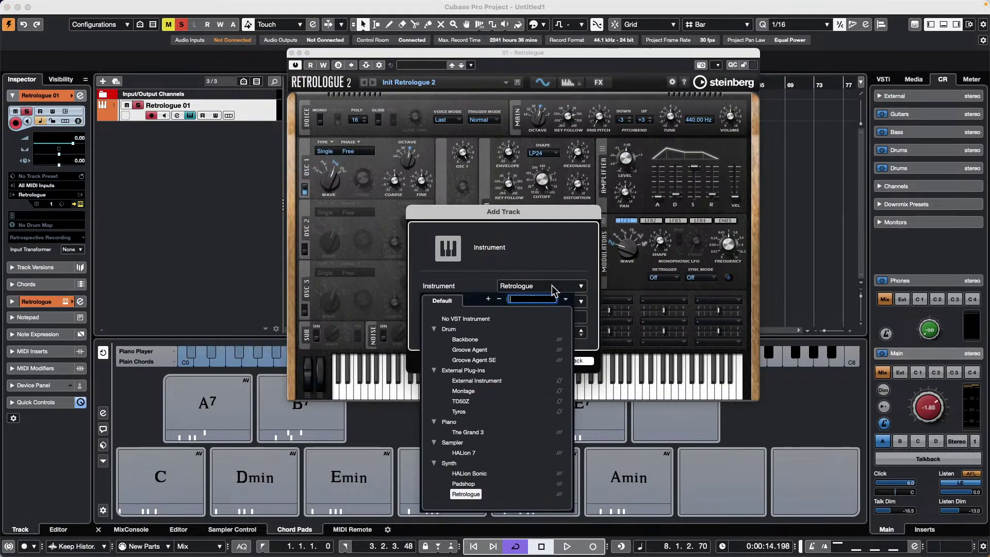
pyautogui.click(471, 484)
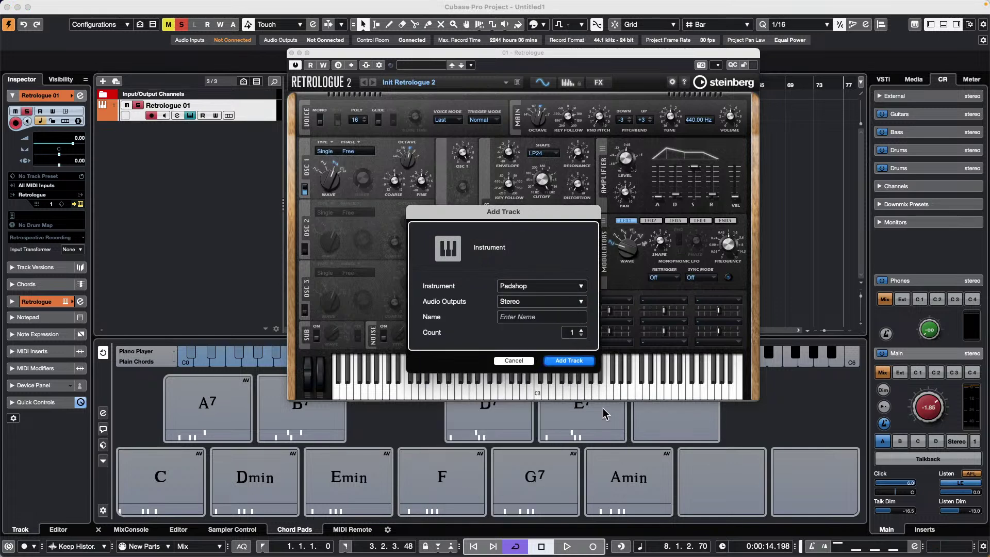
pyautogui.click(564, 360)
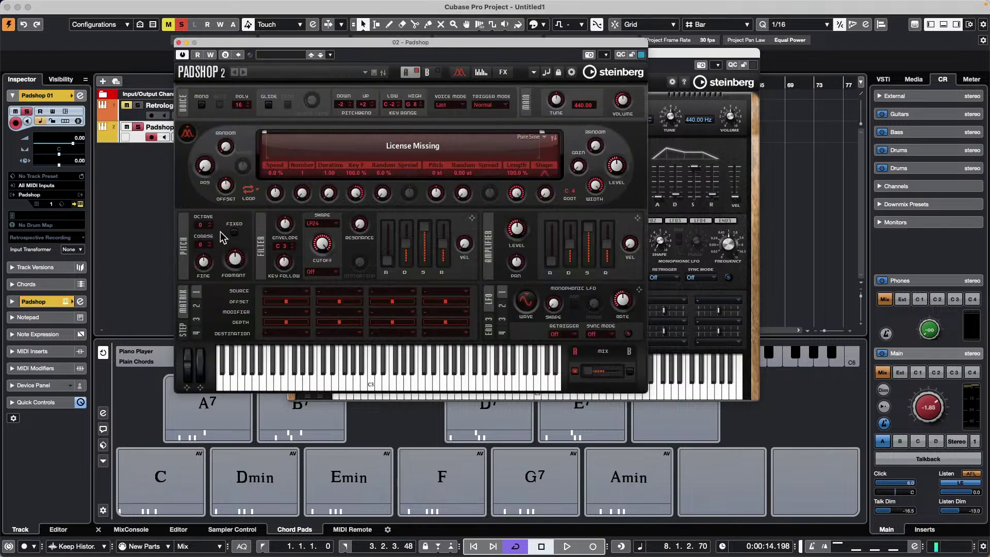
# Step: Add a third instrument track with HALion Sonic as its instrument
pyautogui.rightClick(142, 213)
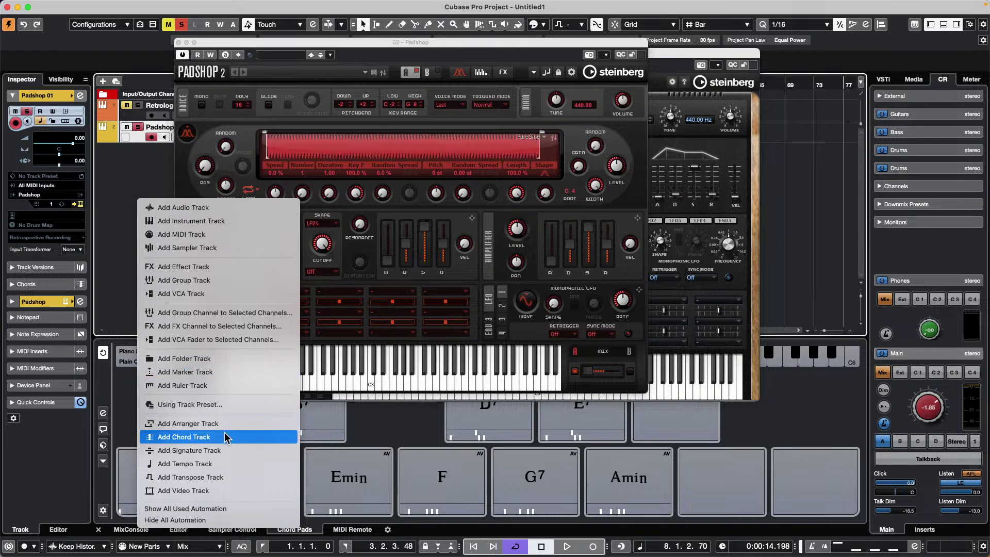
pyautogui.click(247, 221)
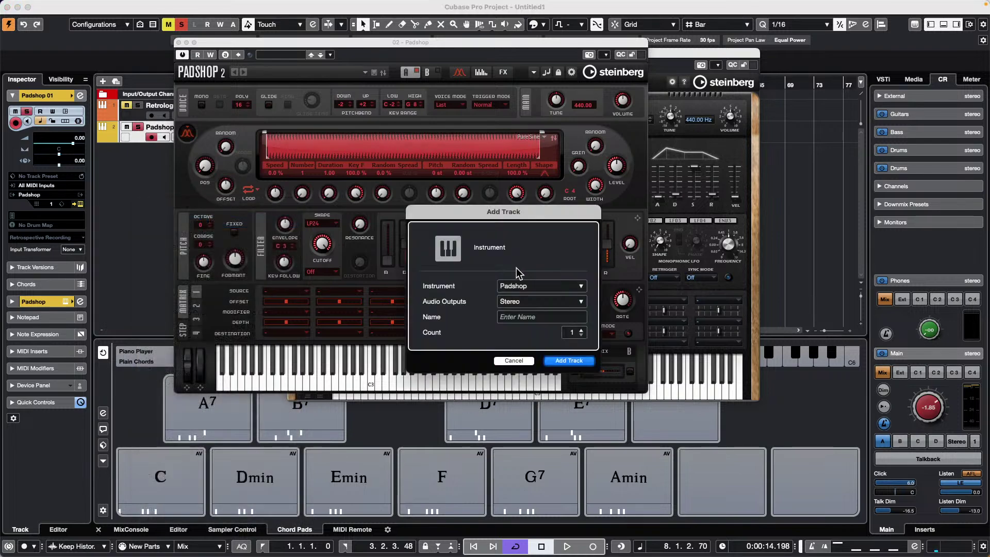
pyautogui.click(526, 296)
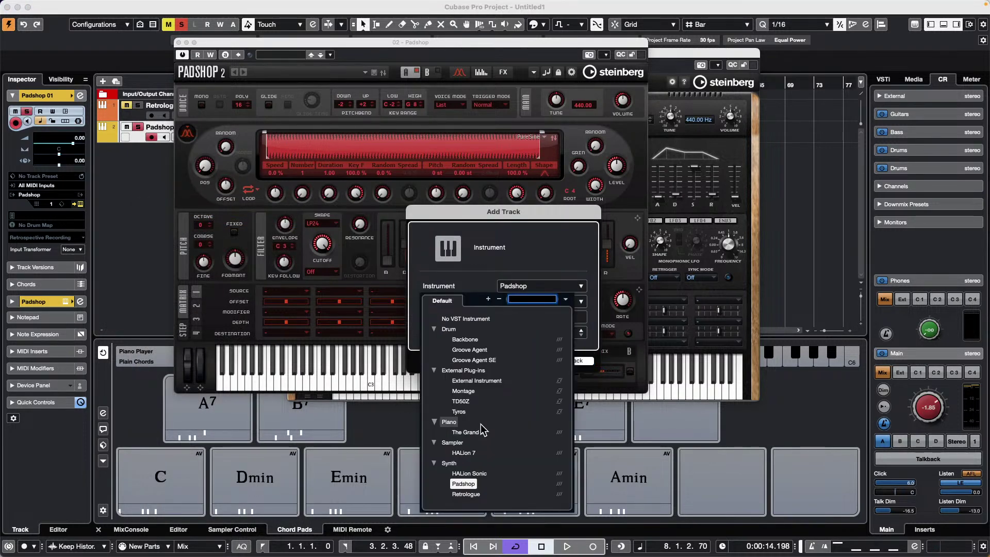
pyautogui.click(481, 476)
pyautogui.click(580, 361)
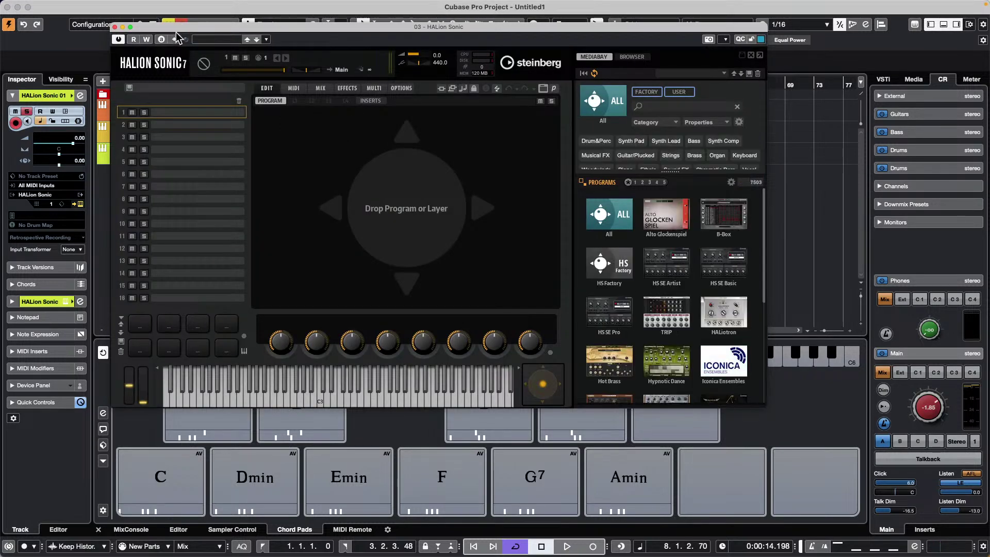
# Step: Close the HALion Sonic, Padshop and Retrologue plug-in windows
pyautogui.click(115, 27)
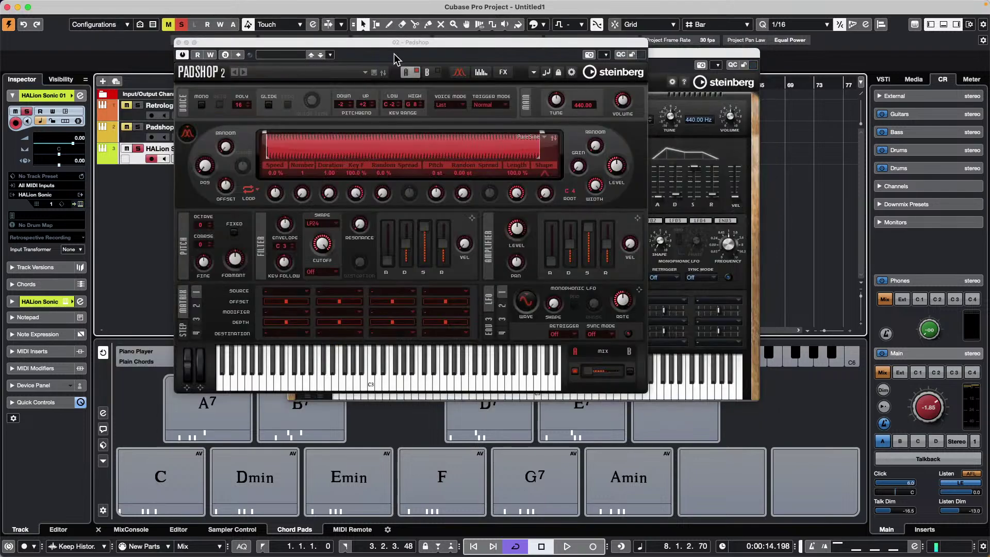
pyautogui.click(178, 42)
pyautogui.click(291, 53)
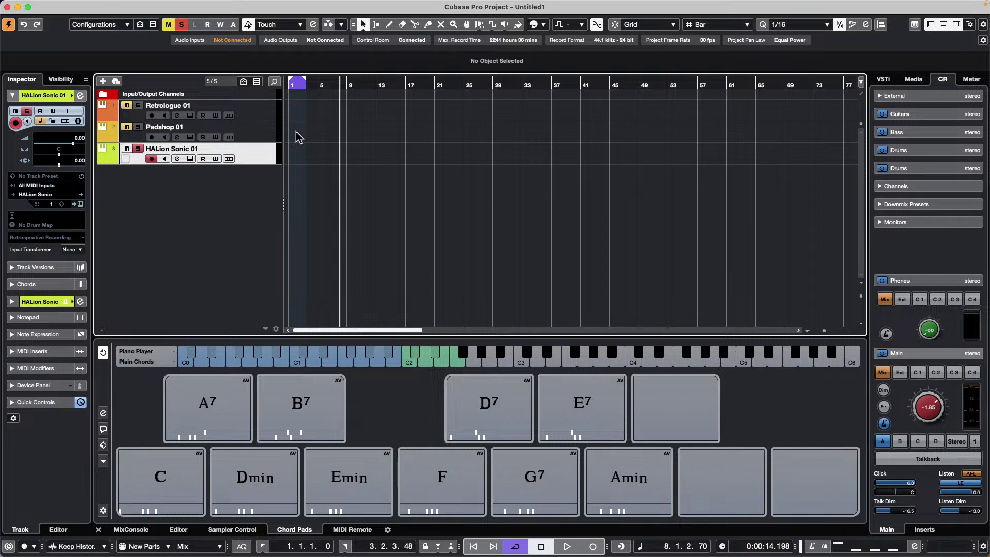
# Step: Select the Padshop 01 track and look through its list of available VST instruments, keeping the current one
pyautogui.click(260, 135)
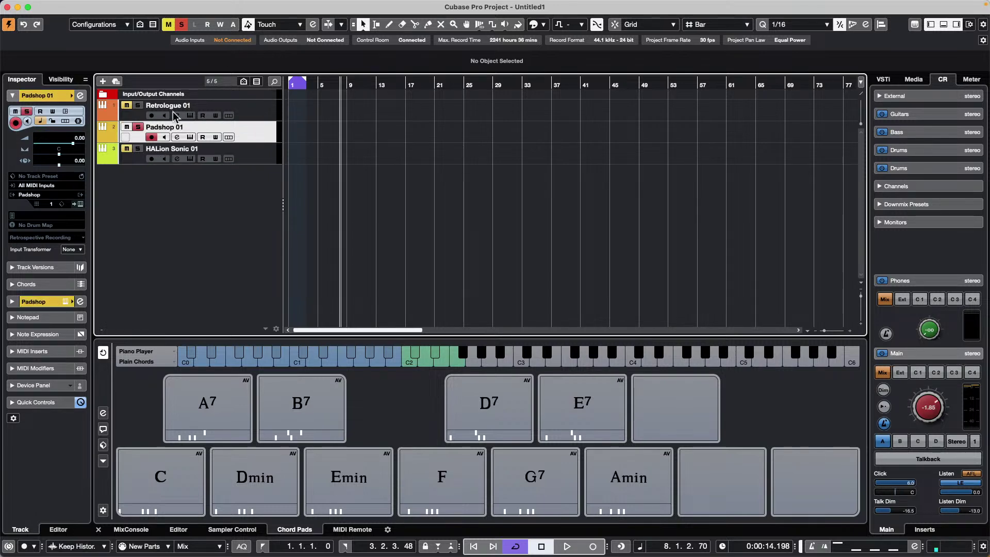
pyautogui.click(44, 197)
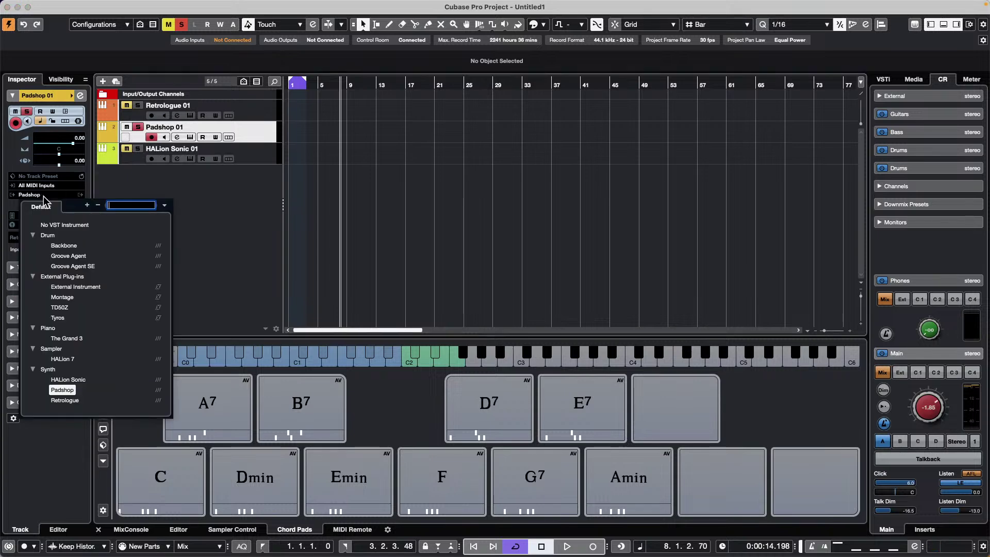
pyautogui.press('Escape')
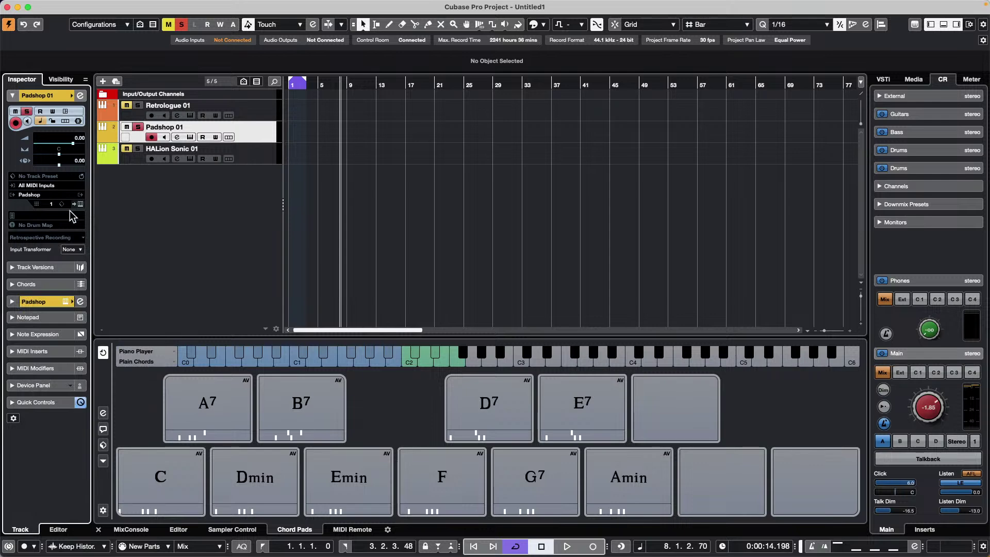
# Step: Change the Padshop 01 track's VST instrument to HALion Sonic
pyautogui.click(40, 195)
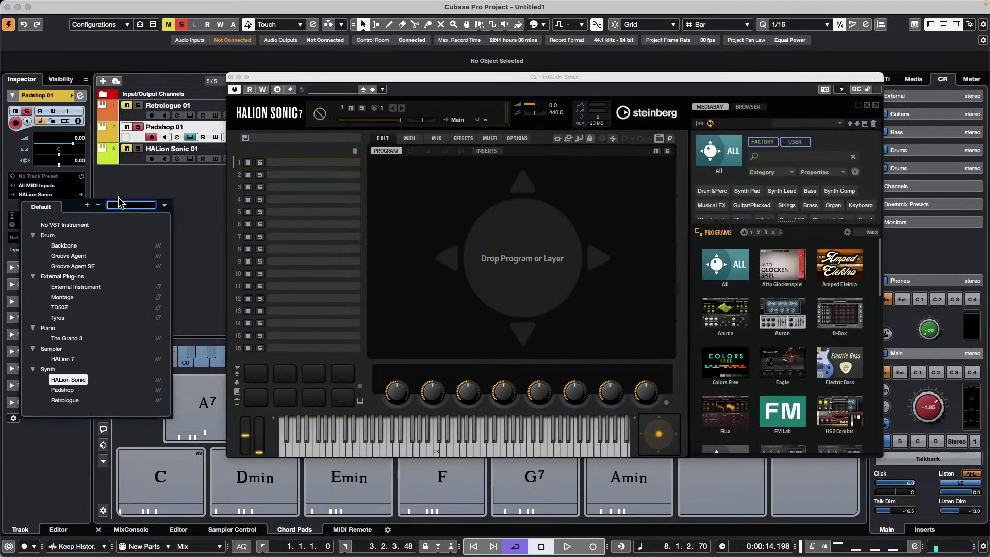
pyautogui.click(182, 181)
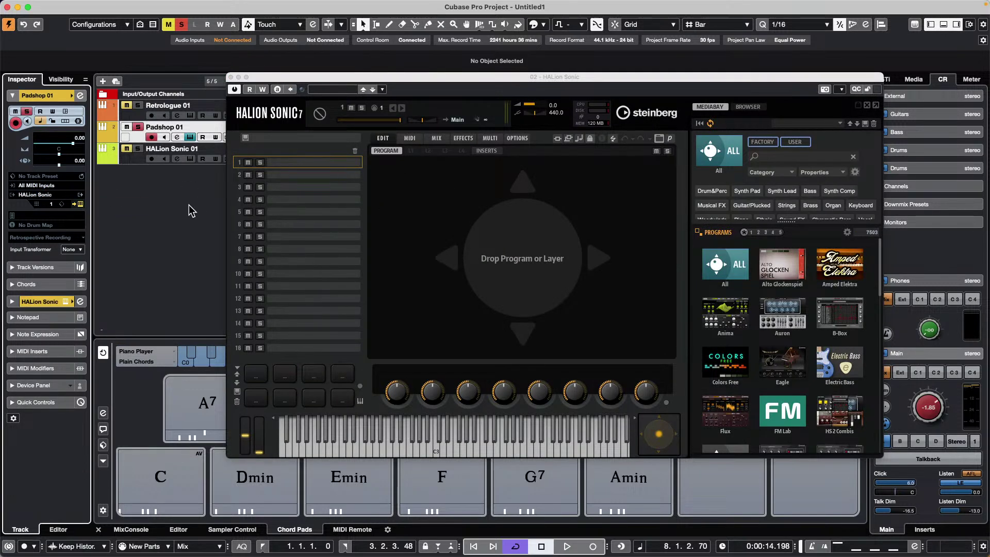
pyautogui.click(50, 195)
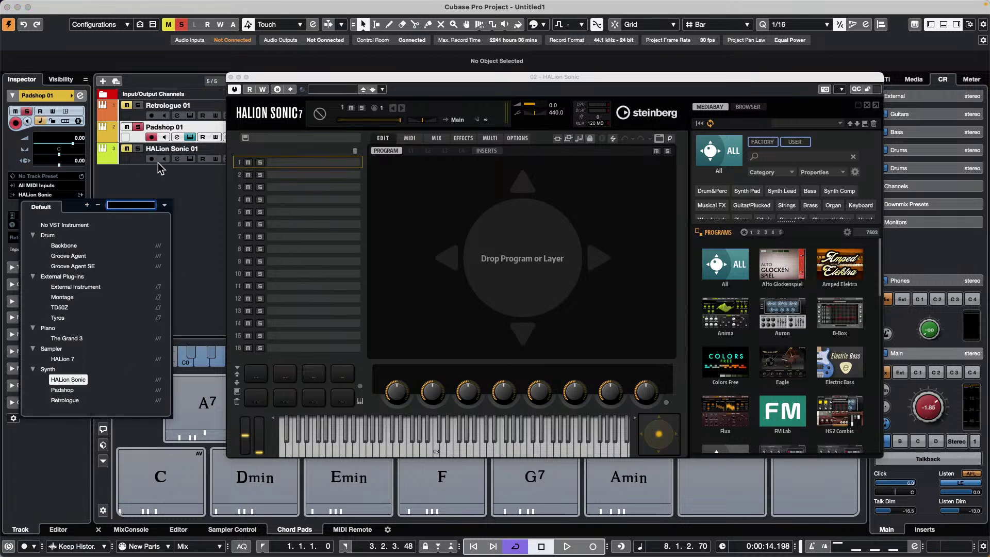
# Step: Change the HALion Sonic 01 track's VST instrument to Retrologue and compare its instrument assignment with the Padshop 01 track's
pyautogui.click(138, 160)
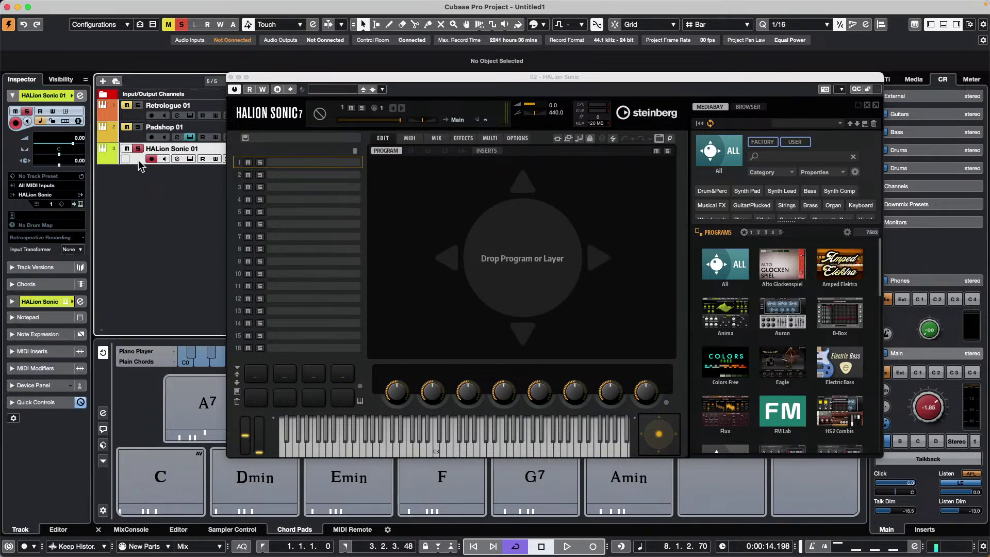
pyautogui.click(51, 195)
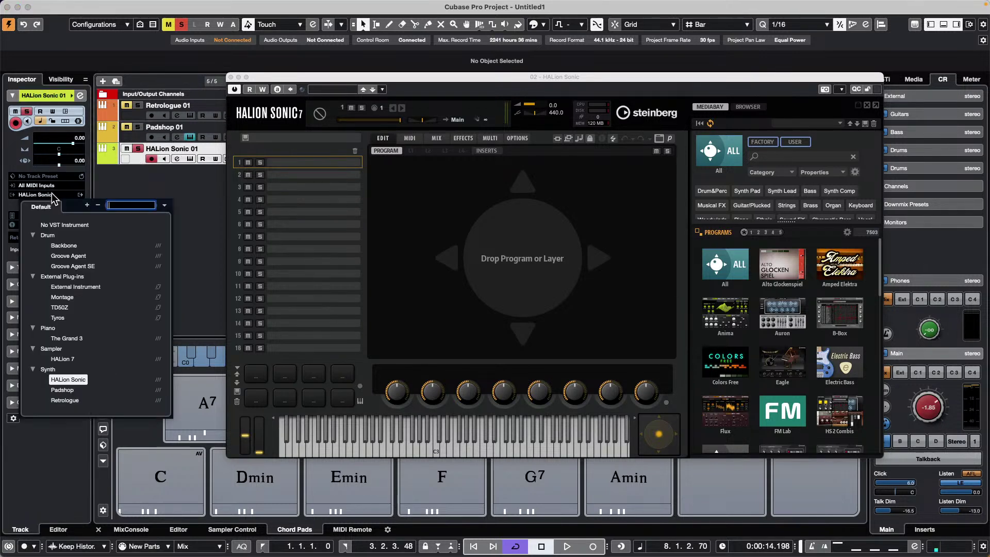
pyautogui.click(72, 401)
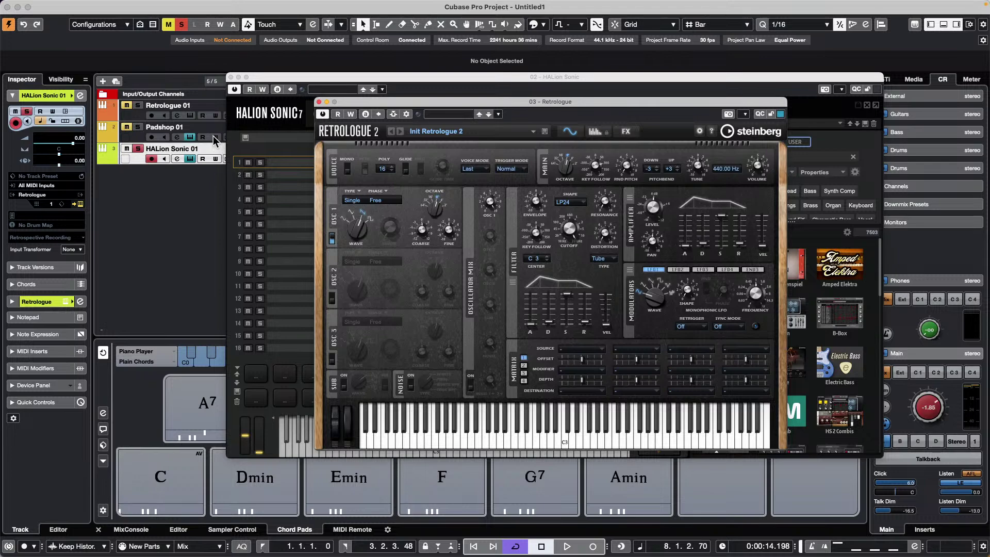
pyautogui.click(164, 135)
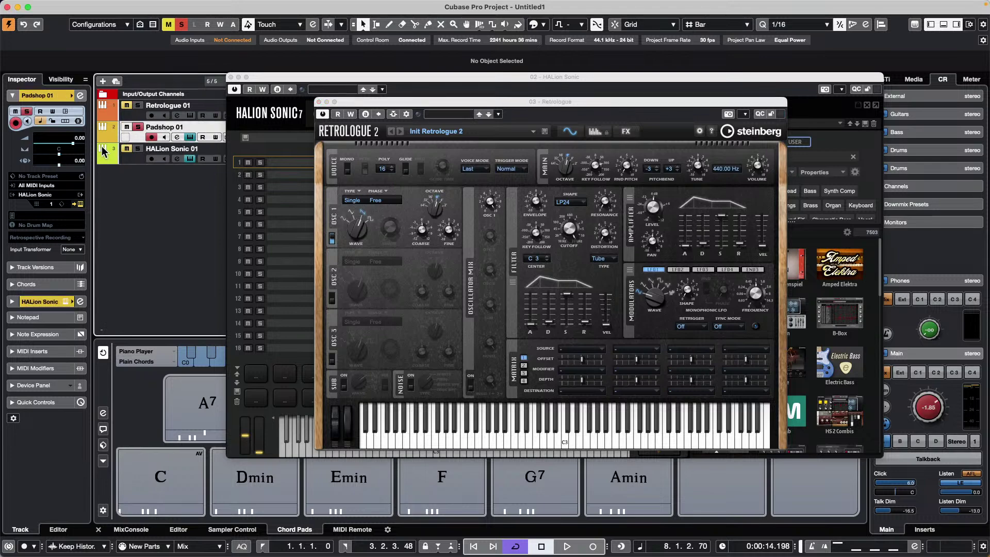
pyautogui.click(144, 160)
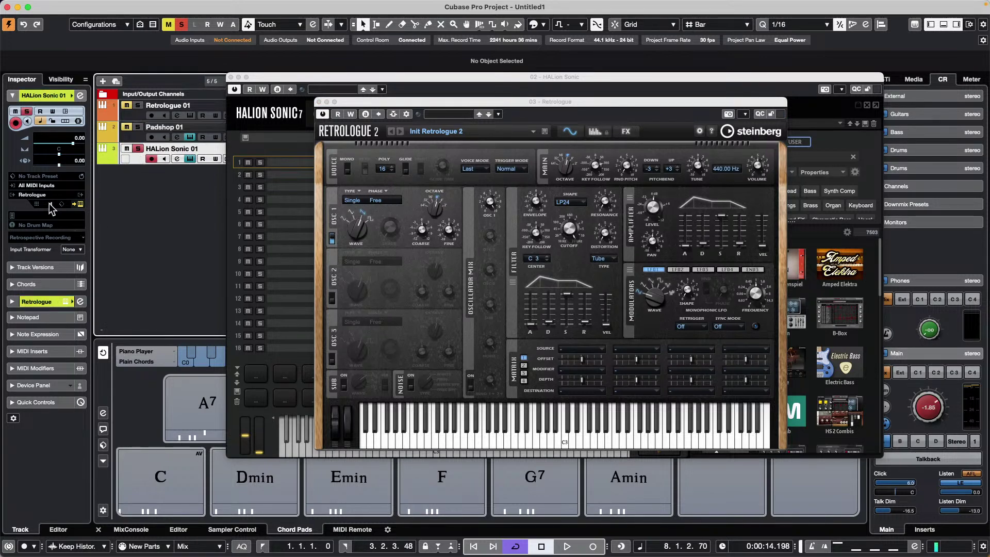
# Step: Close the Retrologue and HALion Sonic plug-in windows and view the HALion Sonic 01 track's available instruments, keeping the current one
pyautogui.click(319, 102)
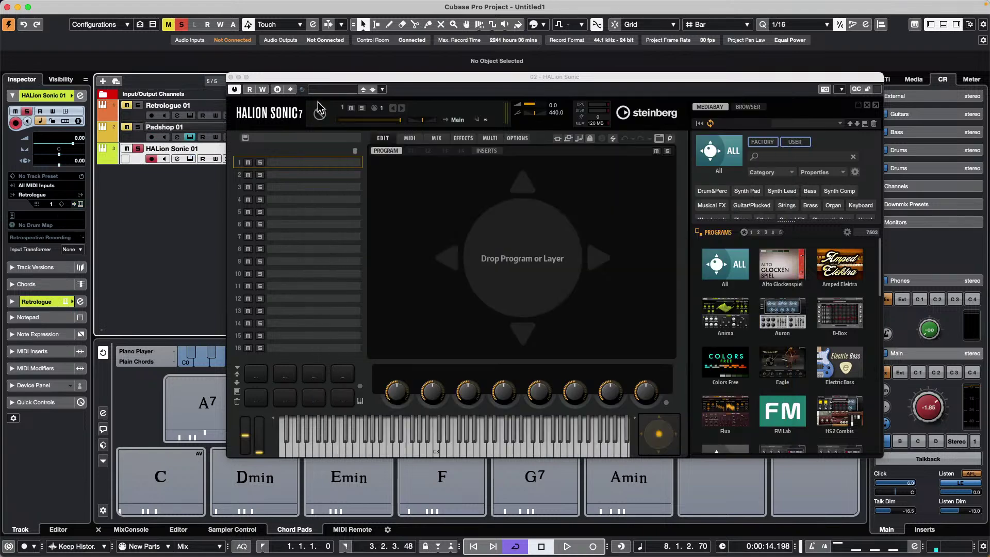
pyautogui.click(231, 77)
pyautogui.click(31, 194)
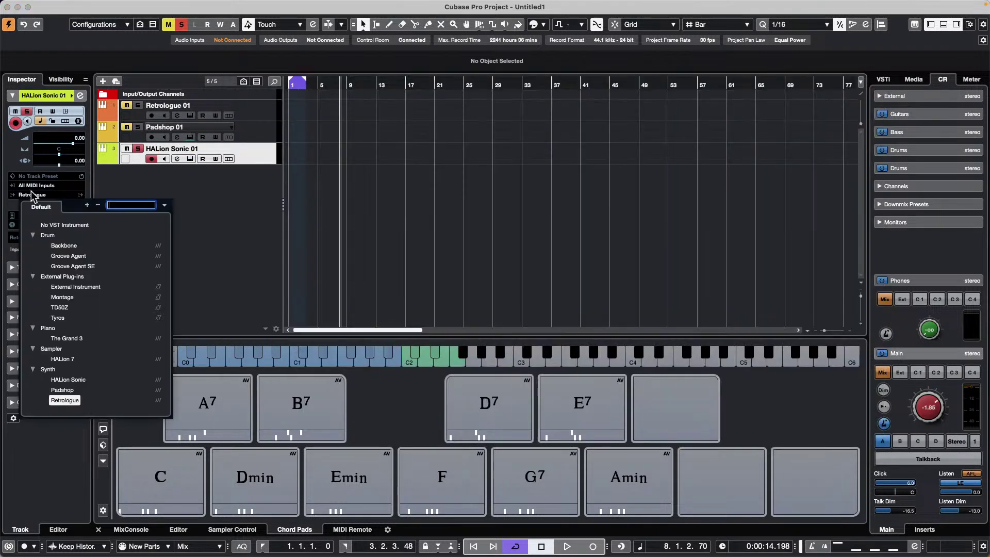
pyautogui.click(338, 197)
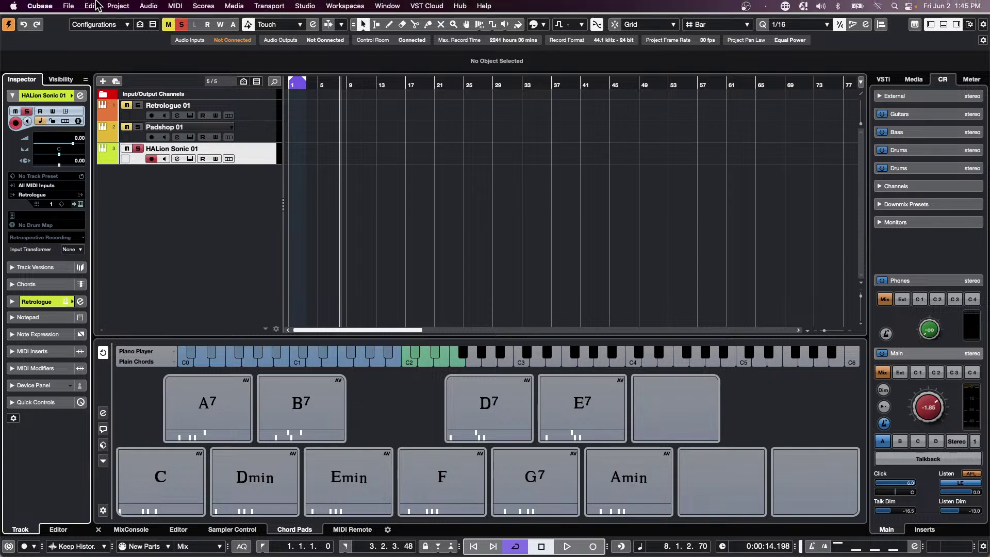
# Step: Open and activate the recent project Remove Vocals unmixed vocals.cpr, accepting the unmapped missing ports
pyautogui.click(65, 6)
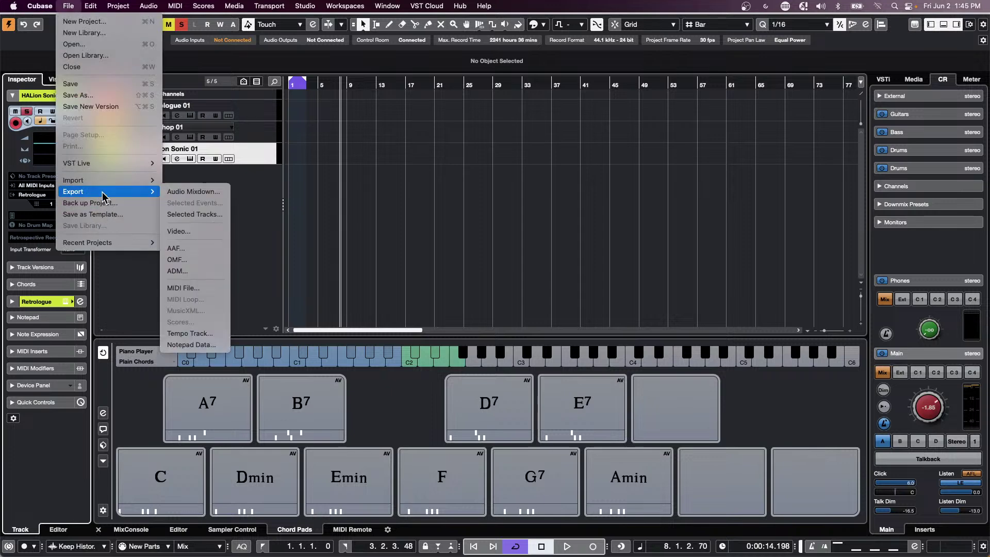
pyautogui.moveTo(98, 163)
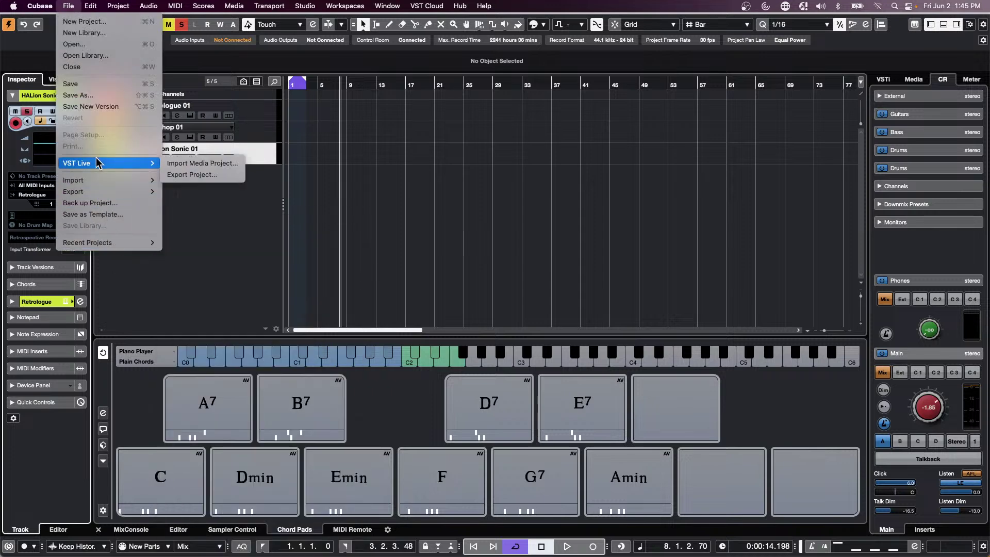
pyautogui.moveTo(103, 242)
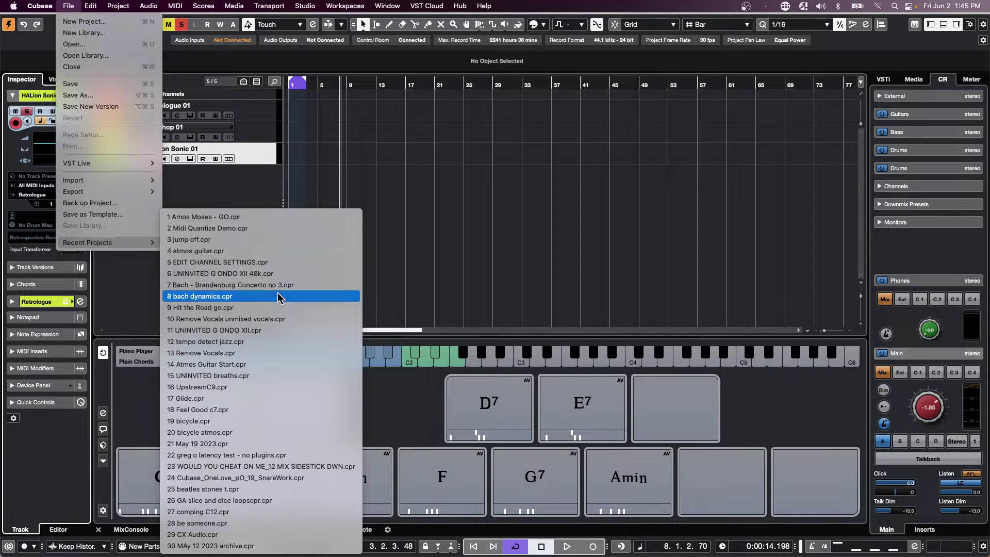
pyautogui.click(278, 321)
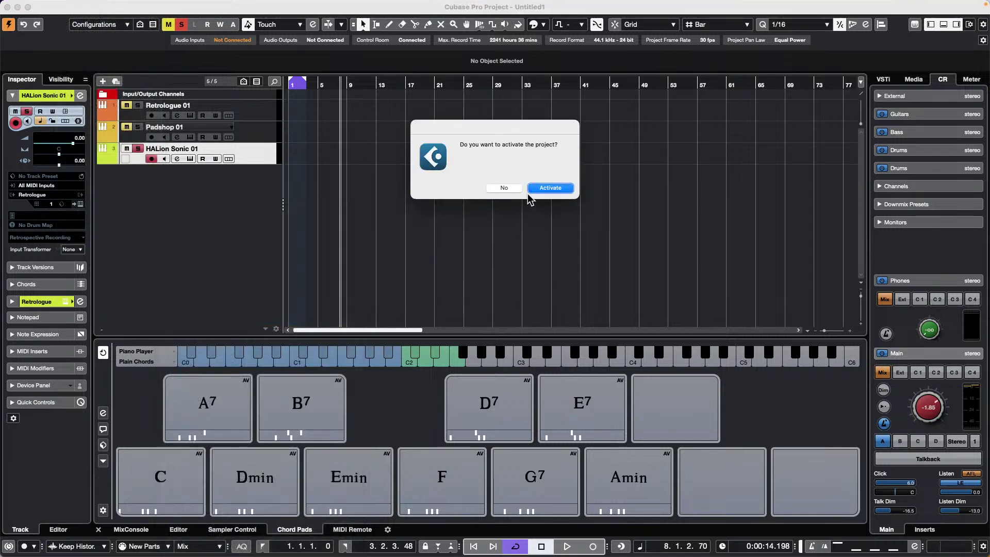
pyautogui.click(539, 189)
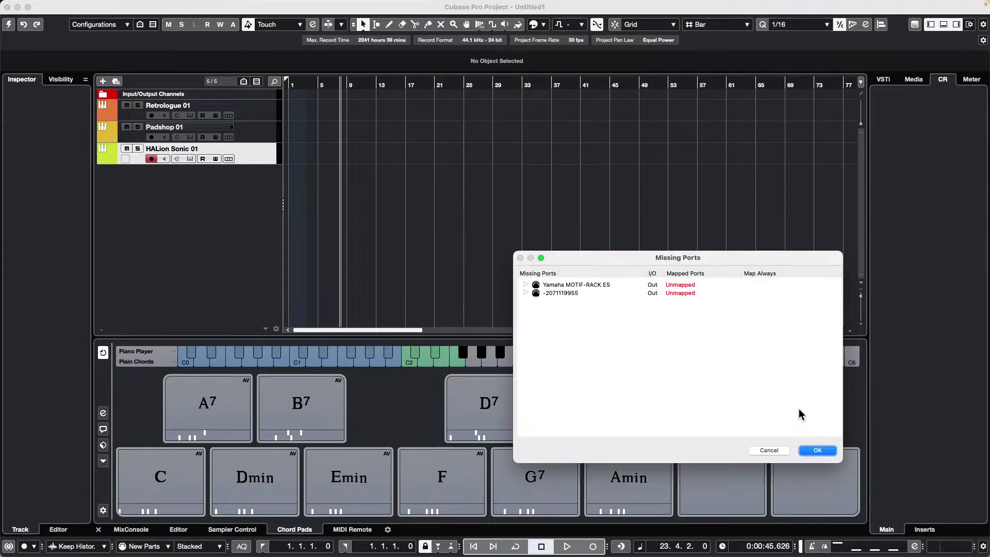
pyautogui.click(817, 451)
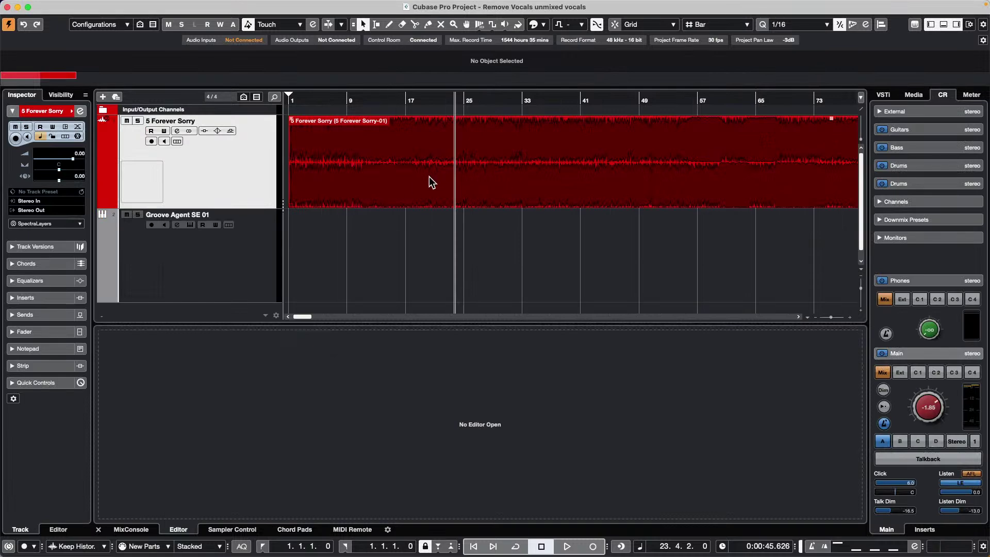
# Step: Using the Range Selection tool, delete the section from about bar 16 to bar 41 of the 5 Forever Sorry audio event
pyautogui.rightClick(409, 163)
pyautogui.click(424, 163)
pyautogui.moveTo(405, 157); pyautogui.dragTo(585, 158)
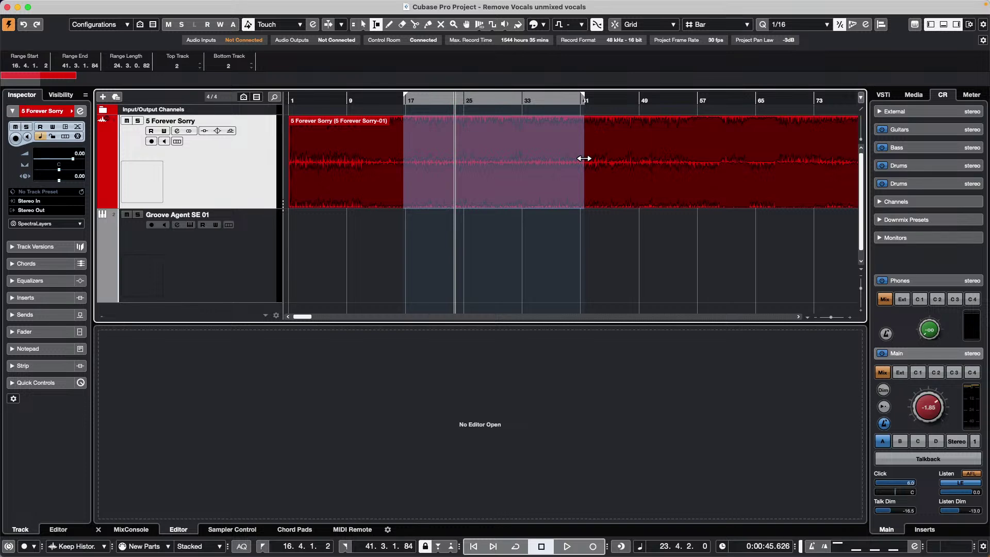
pyautogui.press('Delete')
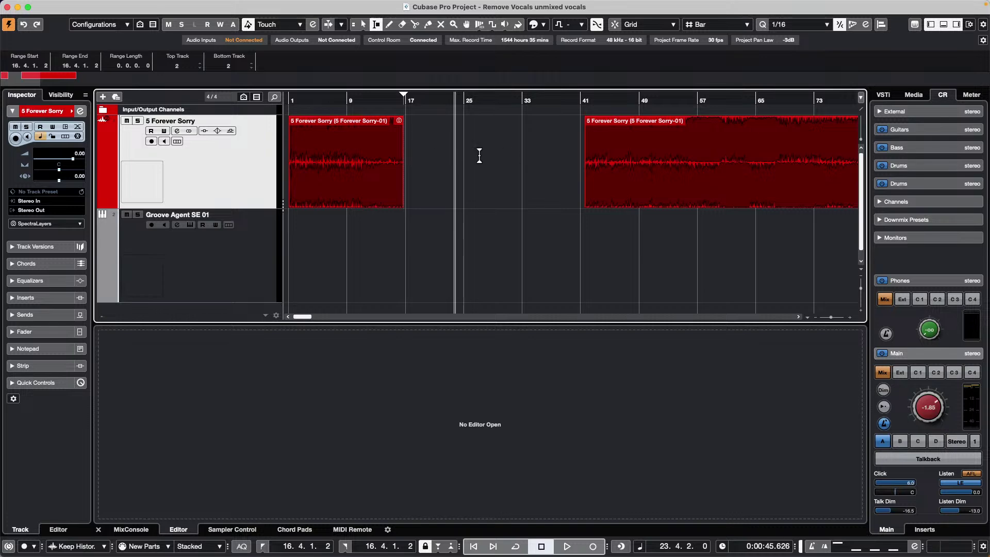
# Step: Fade the event edges around the gap and split the following audio event at a range from about bar 52 to bar 67
pyautogui.moveTo(400, 162); pyautogui.dragTo(589, 167)
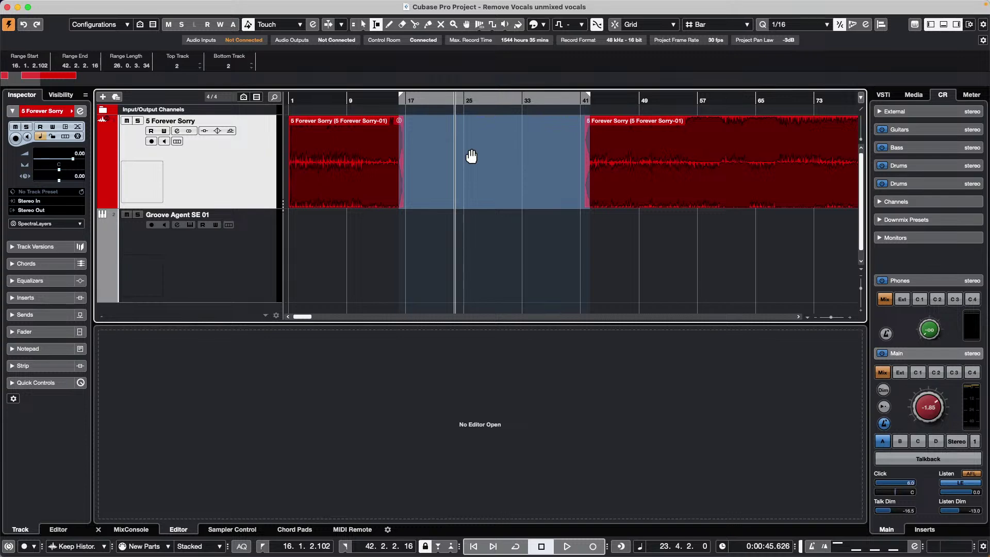
pyautogui.moveTo(773, 150); pyautogui.dragTo(662, 149)
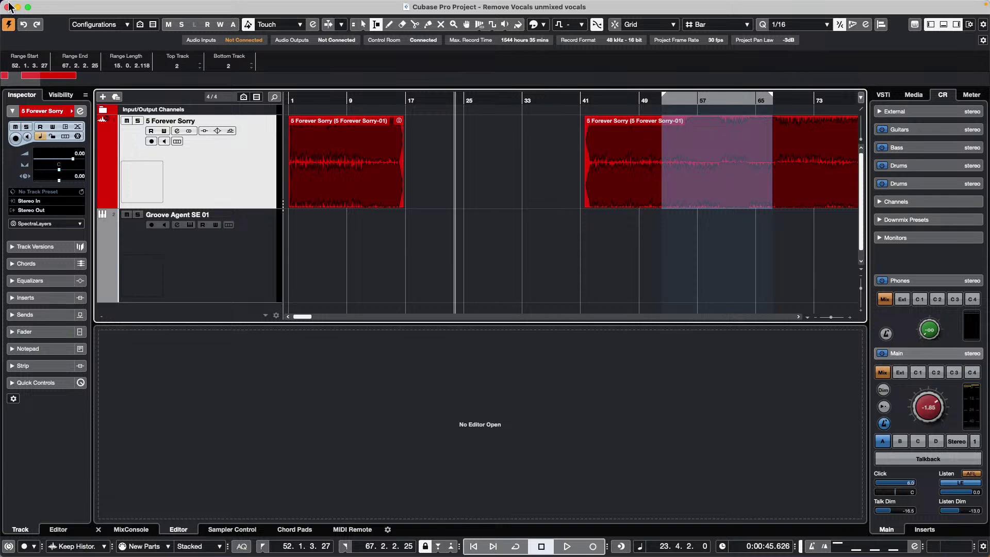
pyautogui.hotkey('shift', 'x')
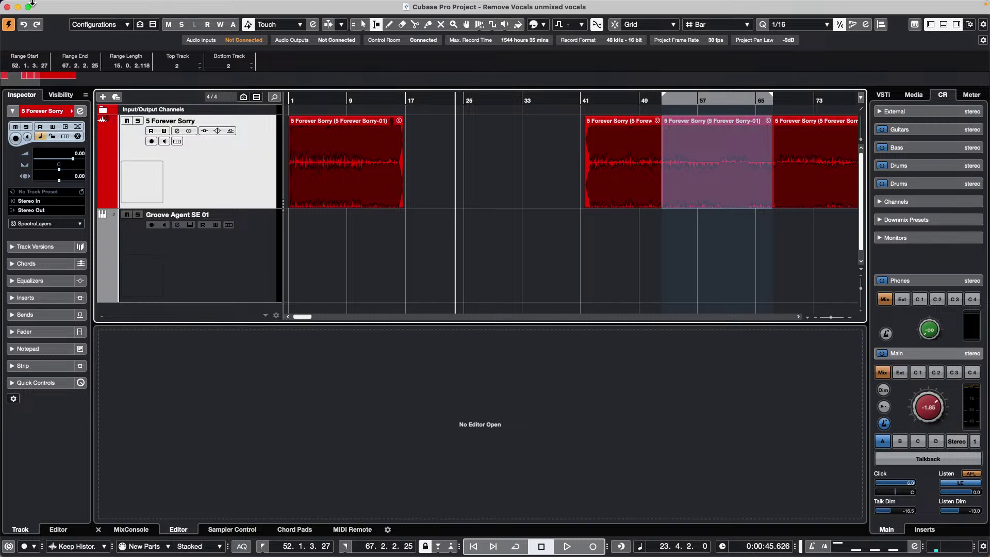
# Step: Close the Remove Vocals unmixed vocals project
pyautogui.click(70, 7)
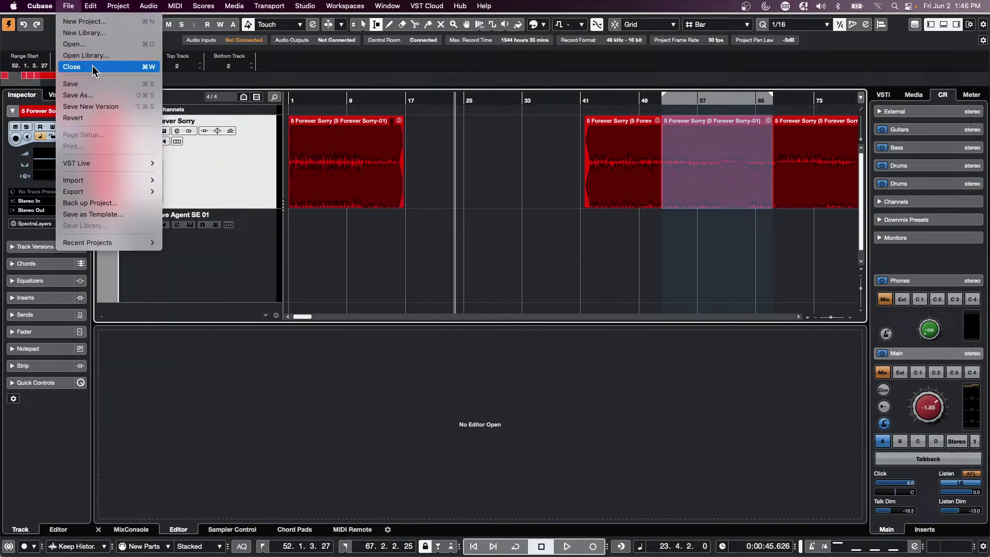
# Step: Open the key command editor and search its commands for "range"
pyautogui.moveTo(119, 6)
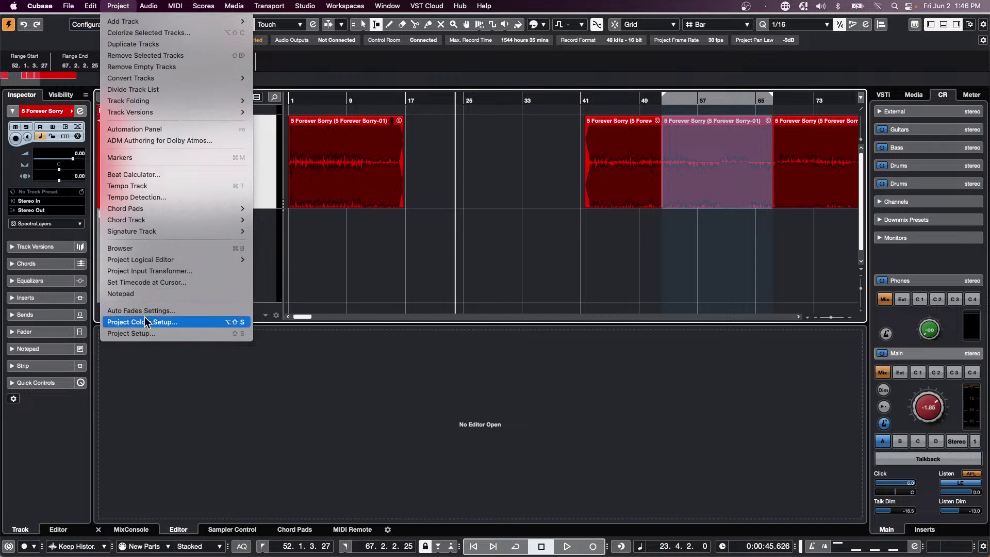
pyautogui.moveTo(89, 5)
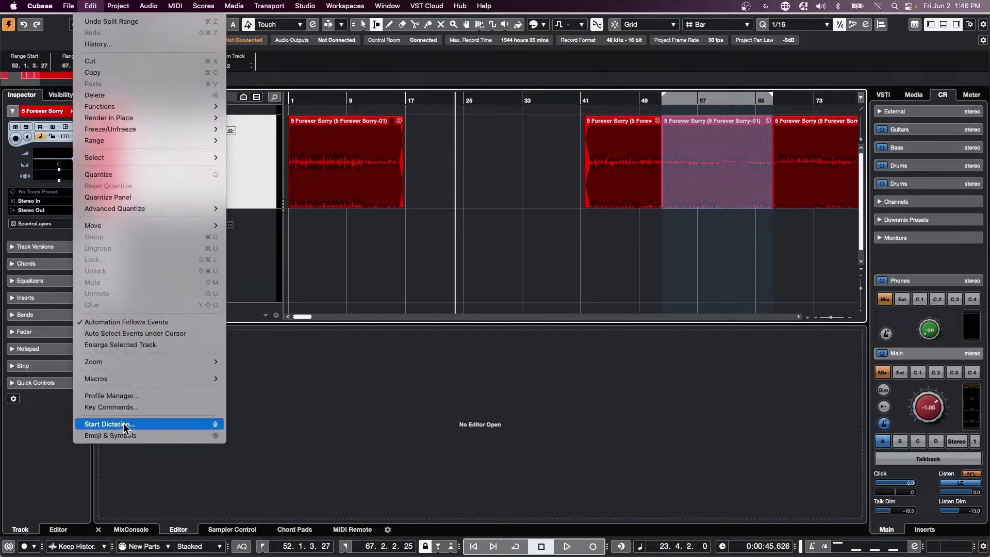
pyautogui.click(125, 409)
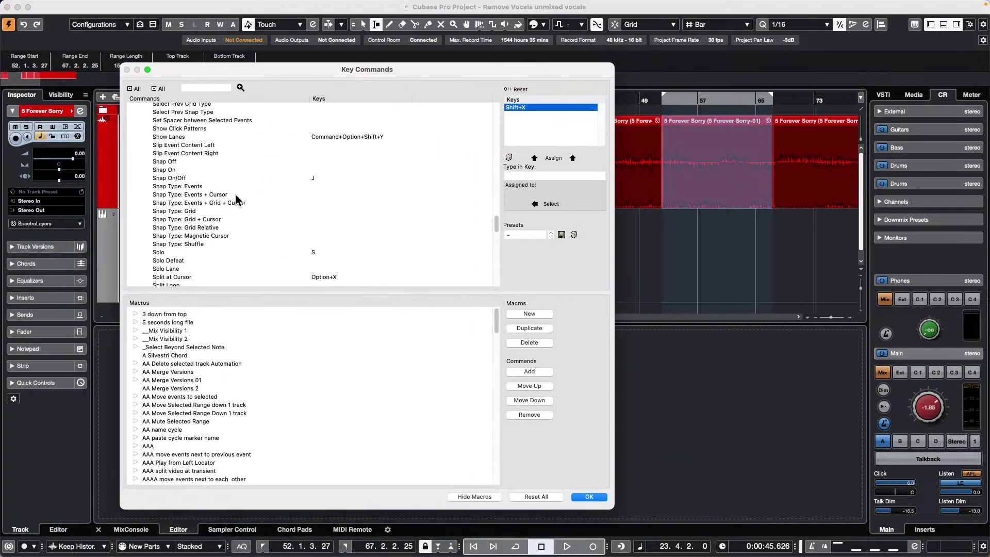
pyautogui.click(202, 88)
pyautogui.write('range')
pyautogui.press('Return')
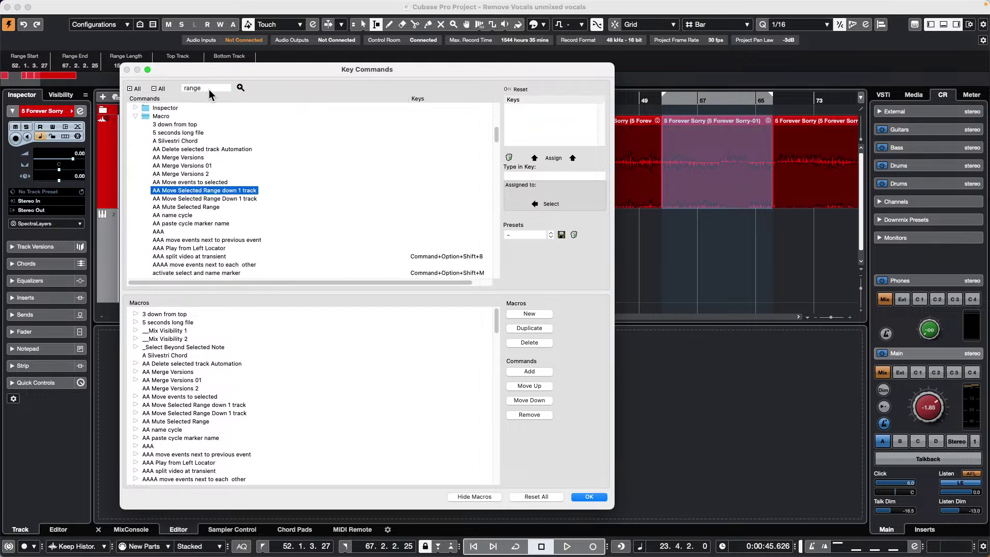
# Step: Collapse the Macro category and examine the Edit category's key commands for range-related functions
pyautogui.click(136, 117)
pyautogui.scroll(10, 192, 139)
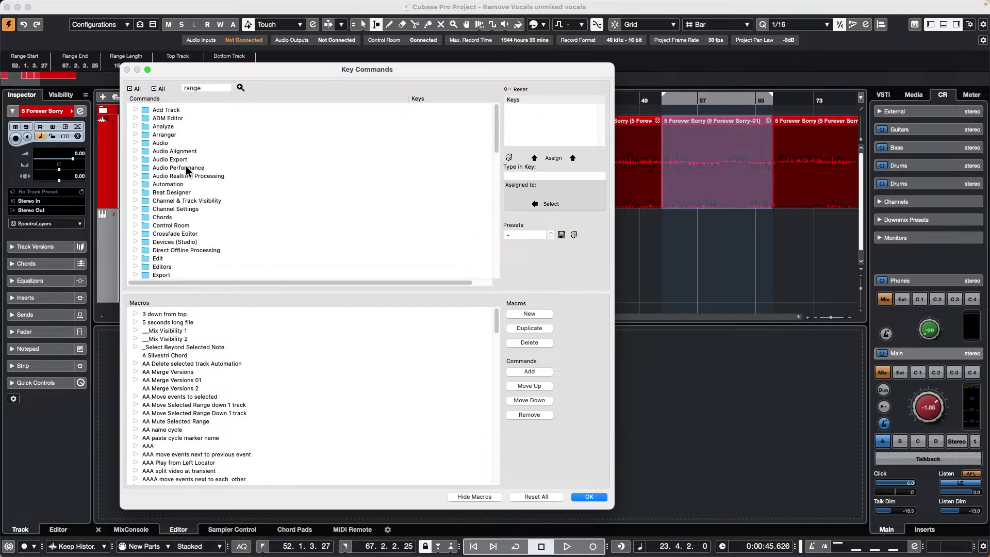
pyautogui.click(156, 259)
pyautogui.click(136, 258)
pyautogui.scroll(-8, 251, 186)
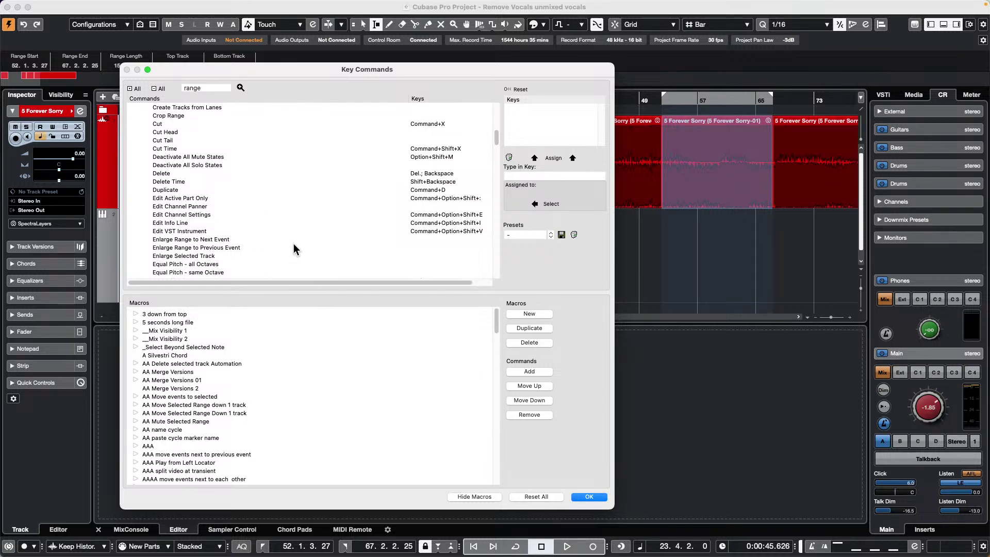
pyautogui.scroll(-5, 234, 232)
pyautogui.scroll(-20, 236, 235)
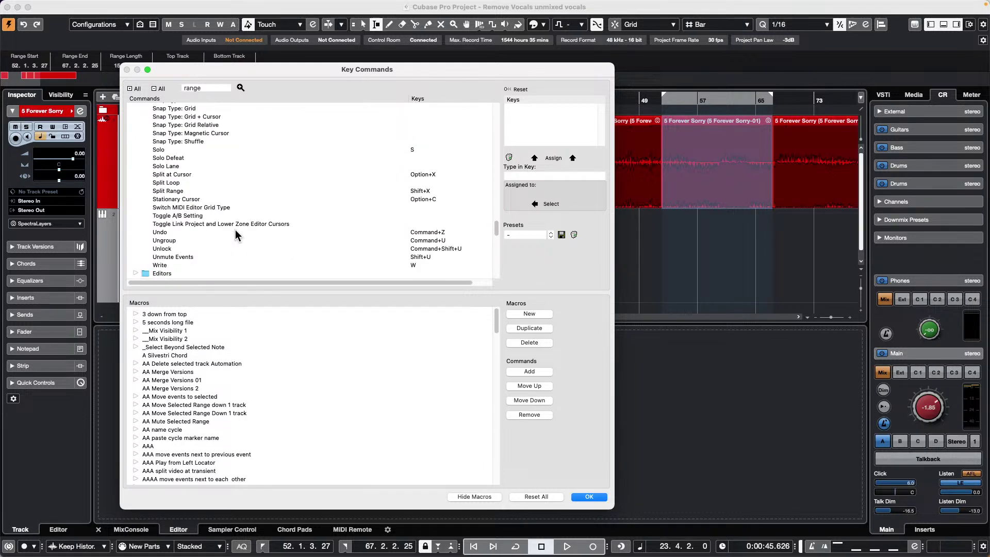
pyautogui.scroll(7, 235, 230)
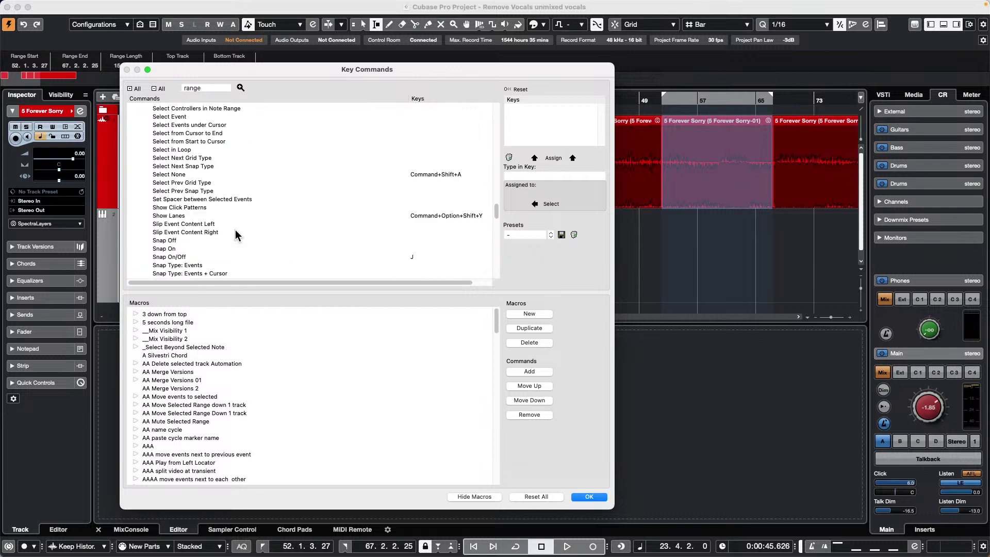
pyautogui.scroll(10, 236, 231)
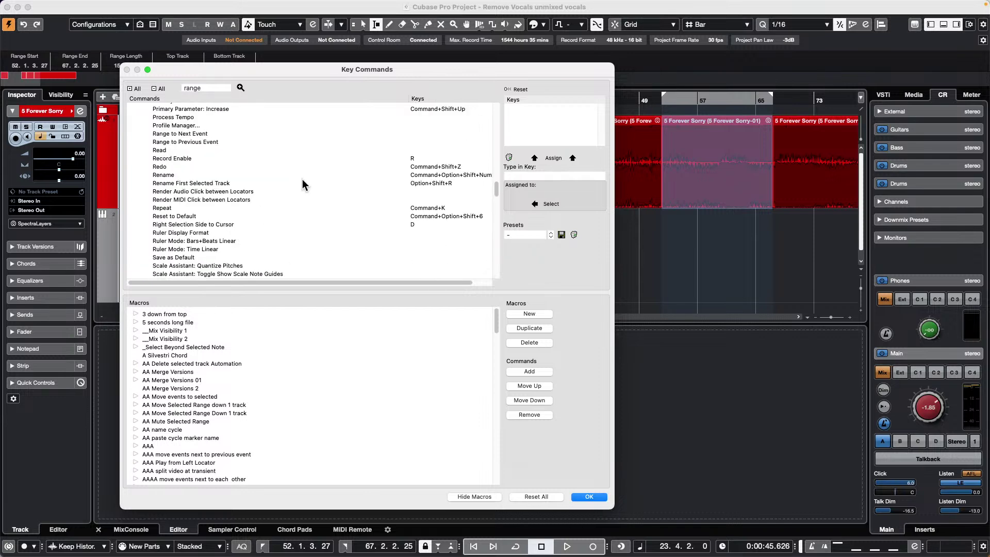
pyautogui.scroll(15, 222, 153)
# Step: Repeat the search for "range" from the start of the command list and close the key command editor
pyautogui.click(166, 110)
pyautogui.click(217, 87)
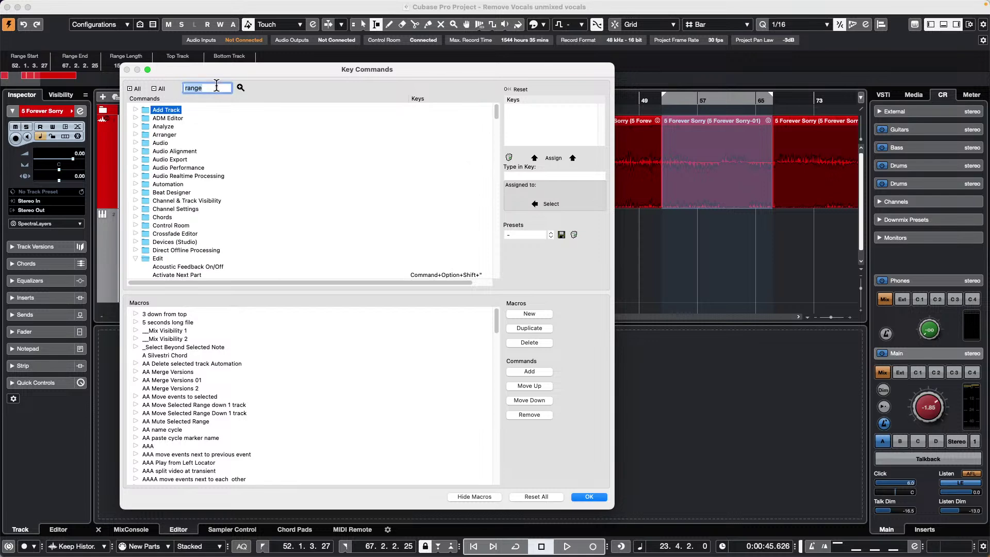
pyautogui.write('range')
pyautogui.press('Return')
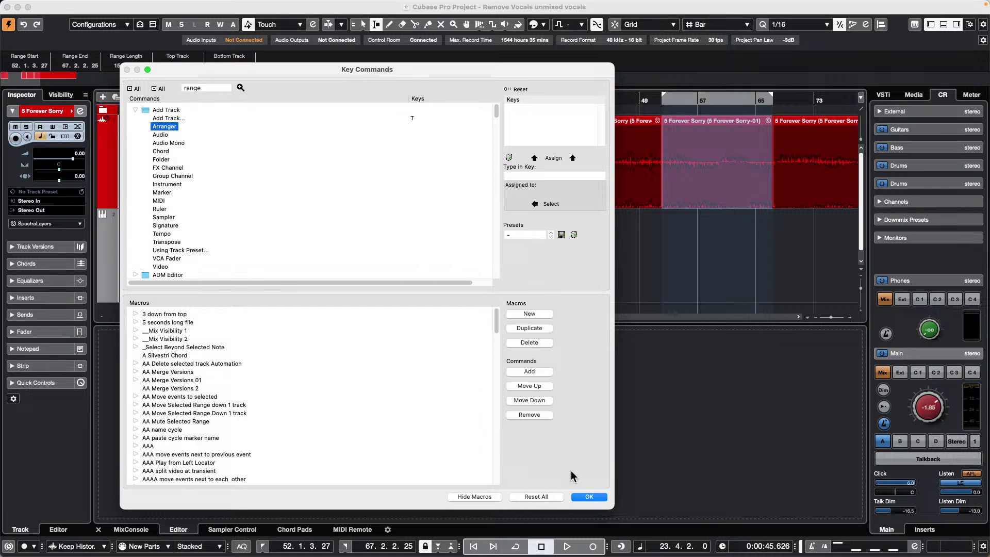
pyautogui.click(589, 497)
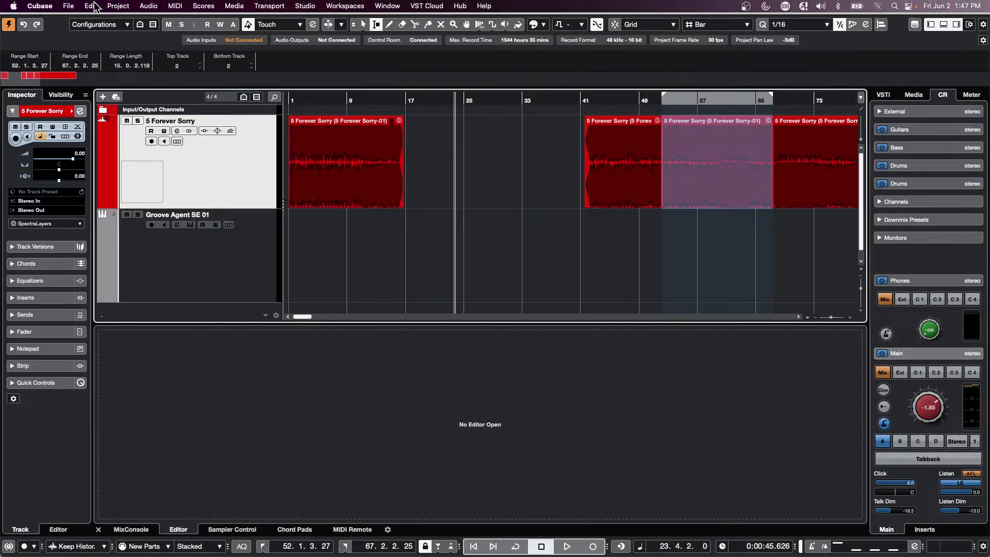
# Step: Review the range editing commands available for the selected range
pyautogui.click(90, 6)
pyautogui.moveTo(132, 138)
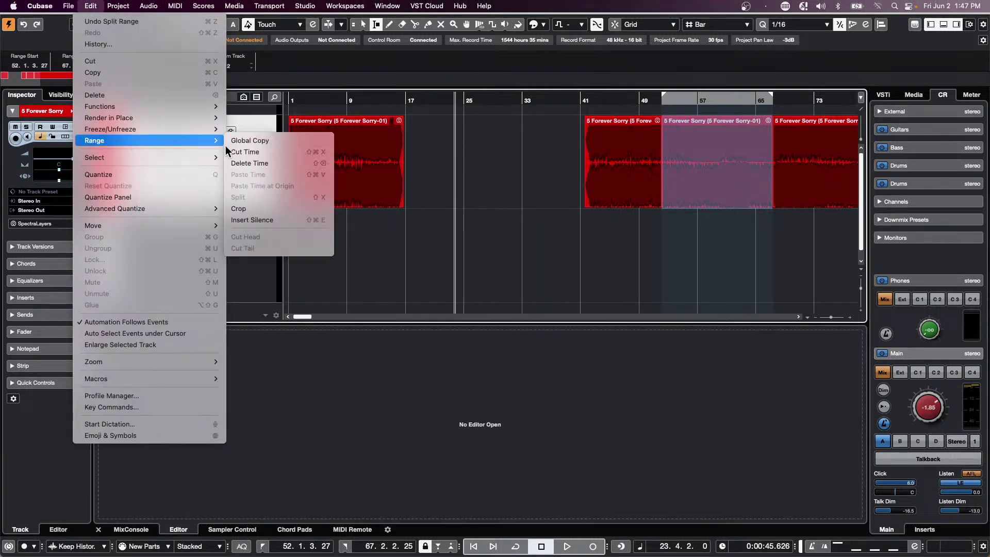
pyautogui.click(262, 144)
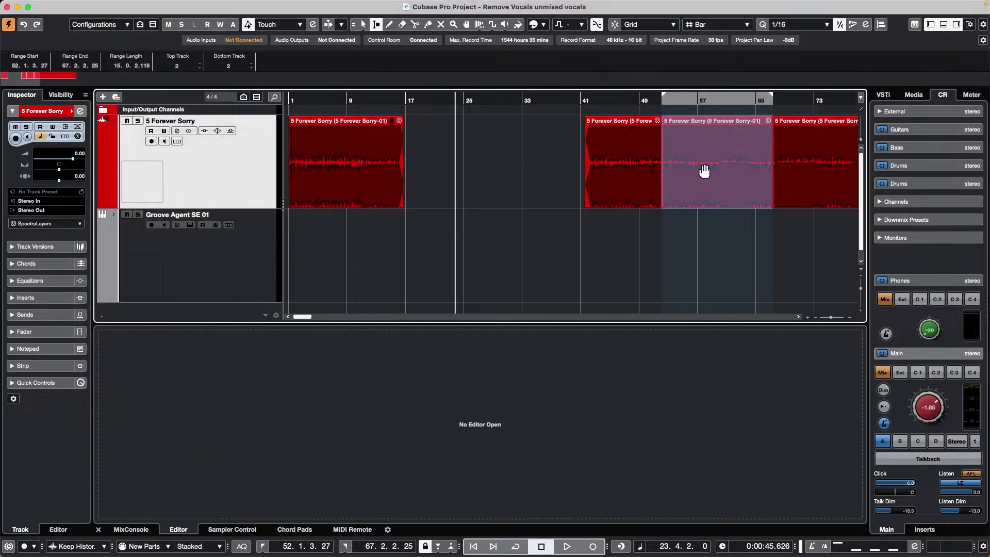
# Step: Nudge the selected range one bar earlier and back, and extend its start one bar earlier to 51.1.3.27
pyautogui.hotkey('ctrl', 'Left')
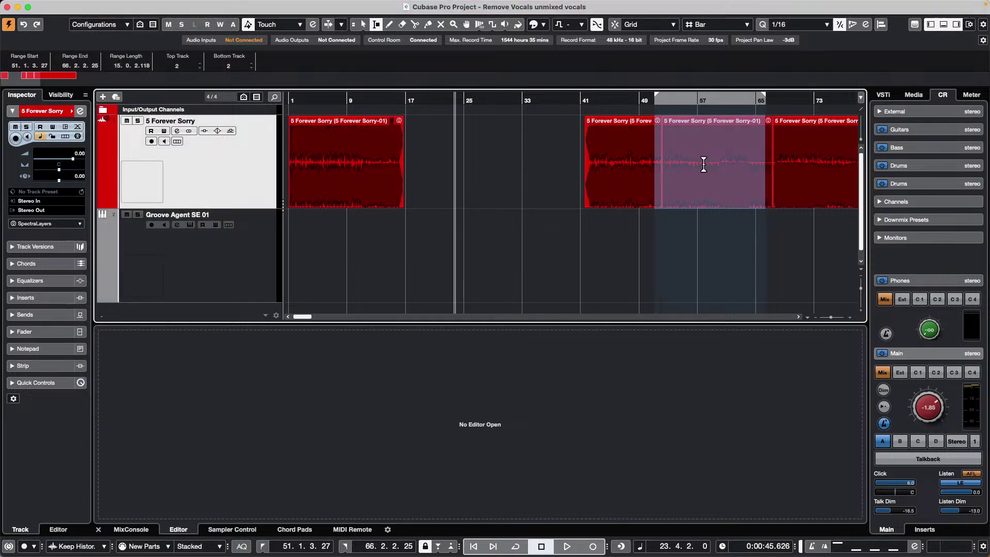
pyautogui.hotkey('ctrl', 'Right')
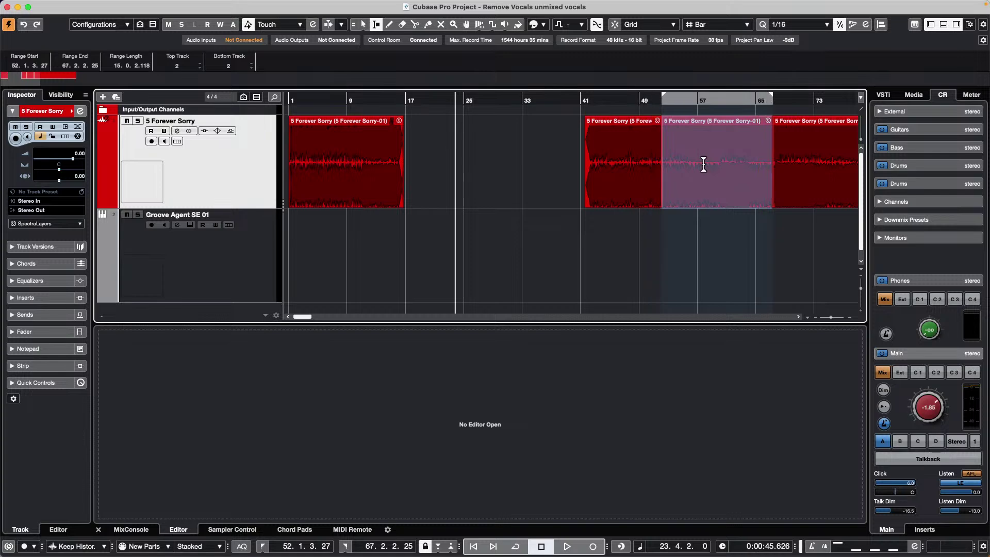
pyautogui.hotkey('shift', 'Left')
pyautogui.hotkey('shift', 'Left')
pyautogui.hotkey('shift', 'Right')
pyautogui.hotkey('shift', 'Right')
pyautogui.hotkey('shift', 'Left')
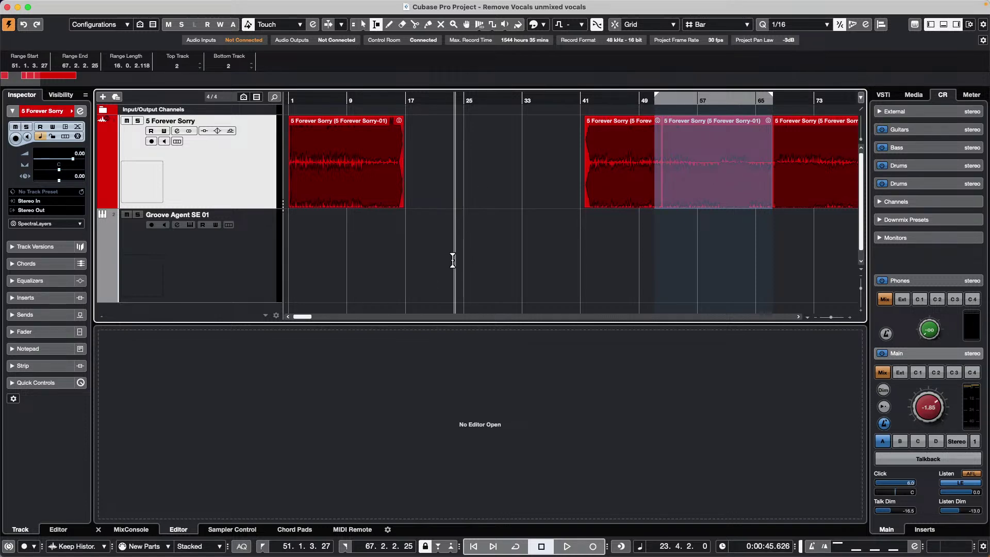
# Step: Undo the edits back to the uncut audio event, and redo the split of the range from 16.4.1.2 to 41.3.1.84
pyautogui.press('super+z')
pyautogui.press('super+z')
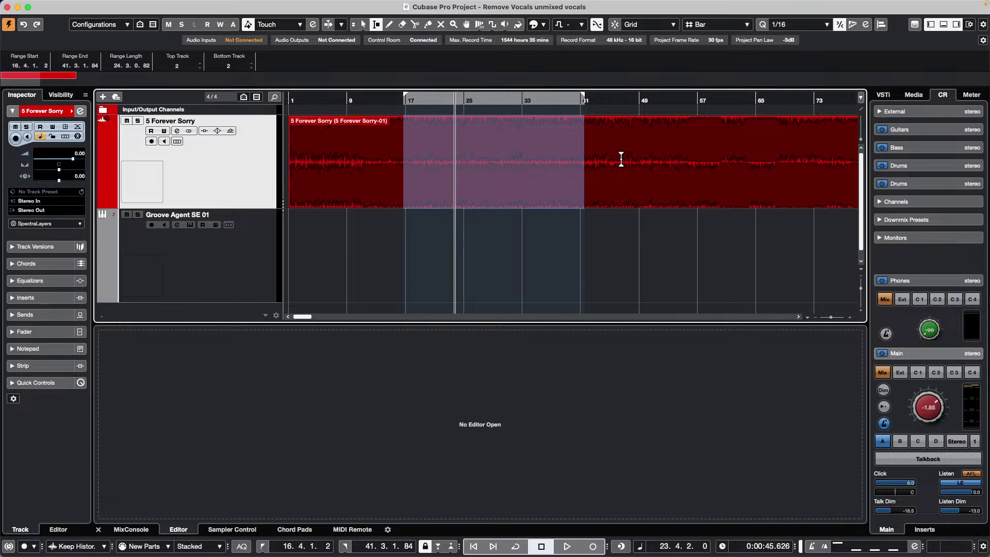
pyautogui.press('super+shift+z')
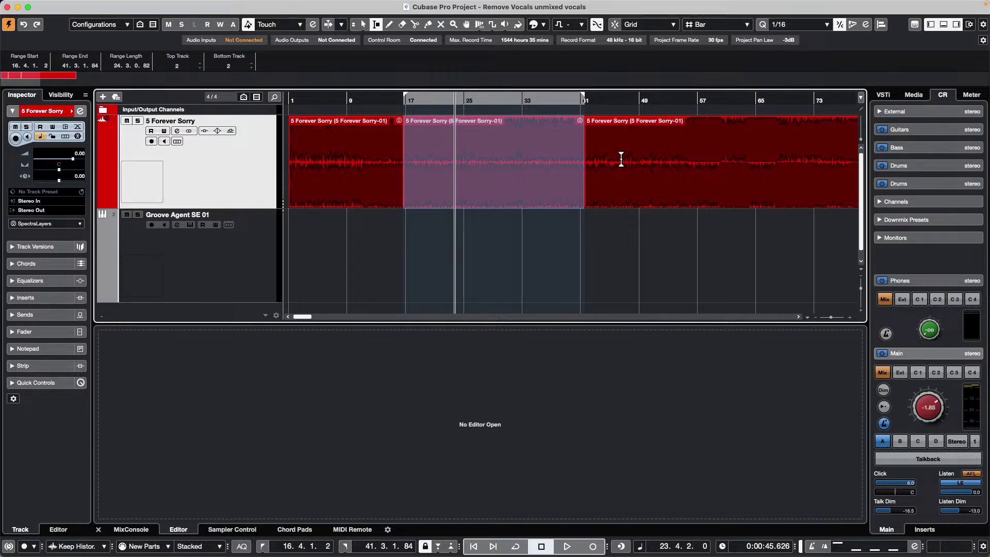
# Step: Nudge the range's start back and forth, set it to 15.4.1.2, and place the project cursor at the range's end
pyautogui.press('super+Left')
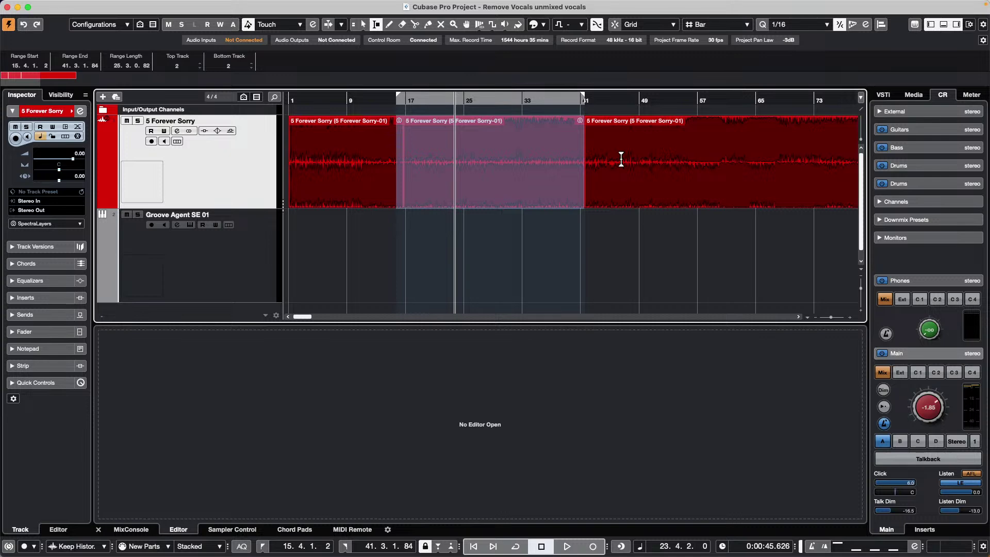
pyautogui.press('super+Right')
pyautogui.press('super+Left')
pyautogui.press('super+Right')
pyautogui.press('Left')
pyautogui.hotkey('shift', 'l')
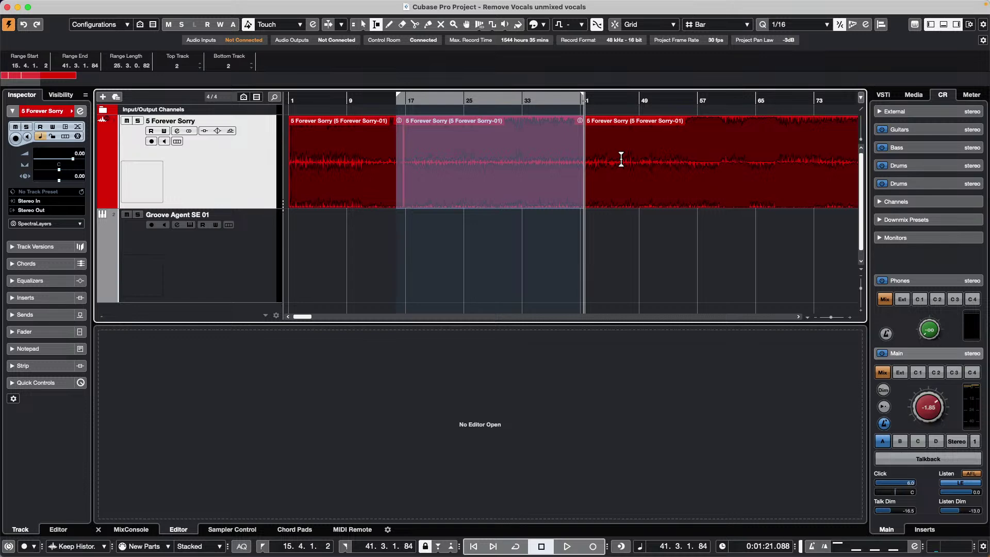
# Step: Nudge the range's start repeatedly earlier and later, finishing at 16.4.1.2
pyautogui.hotkey('ctrl', 'Right')
pyautogui.hotkey('ctrl', 'Left')
pyautogui.hotkey('ctrl', 'Left')
pyautogui.hotkey('ctrl', 'Left')
pyautogui.hotkey('ctrl', 'Right')
pyautogui.hotkey('ctrl', 'Right')
pyautogui.hotkey('ctrl', 'Right')
pyautogui.hotkey('ctrl', 'Left')
pyautogui.hotkey('ctrl', 'shift', 'Left')
pyautogui.hotkey('ctrl', 'shift', 'Left')
pyautogui.hotkey('ctrl', 'shift', 'Left')
pyautogui.hotkey('ctrl', 'shift', 'Left')
pyautogui.hotkey('ctrl', 'shift', 'Left')
pyautogui.hotkey('ctrl', 'shift', 'Left')
pyautogui.hotkey('ctrl', 'shift', 'Left')
pyautogui.hotkey('ctrl', 'shift', 'Left')
pyautogui.hotkey('ctrl', 'shift', 'Left')
pyautogui.hotkey('ctrl', 'shift', 'Right')
pyautogui.hotkey('ctrl', 'shift', 'Right')
pyautogui.hotkey('ctrl', 'shift', 'Right')
pyautogui.hotkey('ctrl', 'shift', 'Right')
pyautogui.hotkey('ctrl', 'shift', 'Right')
pyautogui.hotkey('ctrl', 'shift', 'Right')
pyautogui.hotkey('ctrl', 'shift', 'Right')
pyautogui.hotkey('ctrl', 'shift', 'Right')
pyautogui.hotkey('ctrl', 'shift', 'Right')
pyautogui.hotkey('ctrl', 'shift', 'Right')
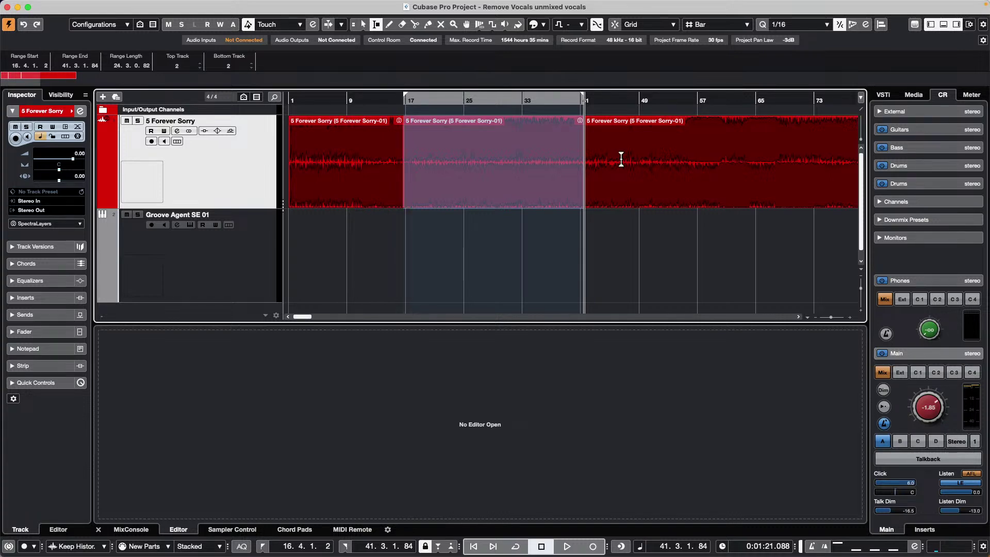
# Step: Nudge the range's end repeatedly later and earlier, finishing at 41.3.1.84
pyautogui.hotkey('alt', 'shift', 'Right')
pyautogui.hotkey('alt', 'shift', 'Right')
pyautogui.hotkey('alt', 'shift', 'Left')
pyautogui.hotkey('alt', 'shift', 'Left')
pyautogui.hotkey('alt', 'shift', 'Right')
pyautogui.hotkey('alt', 'shift', 'Left')
pyautogui.hotkey('alt', 'shift', 'Right')
pyautogui.hotkey('alt', 'shift', 'Left')
# Step: Select a range from about bar 42 to 53, nudge it, extend it to 41.4.4.37–54.3.1.99, and clear the selection
pyautogui.moveTo(671, 156); pyautogui.dragTo(595, 158)
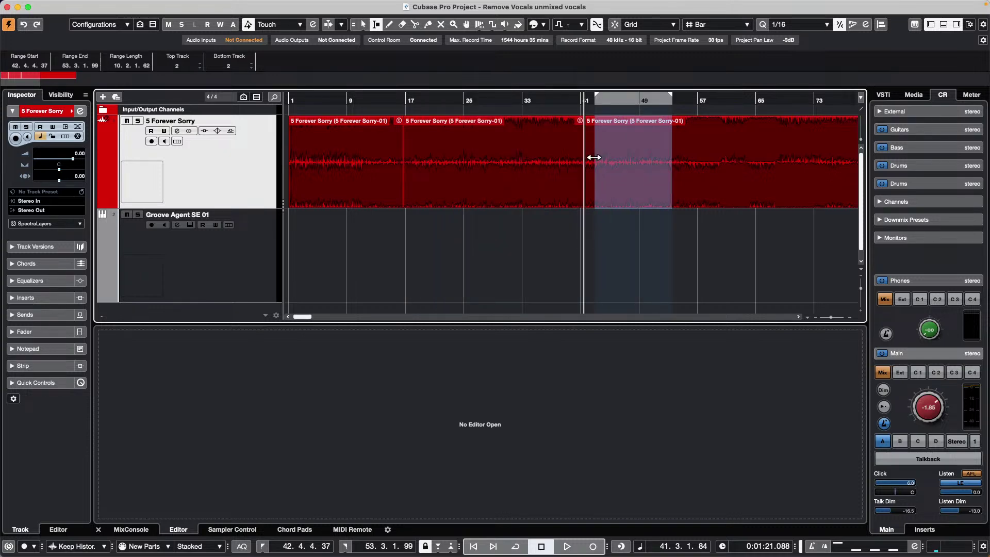
pyautogui.hotkey('ctrl', 'Left')
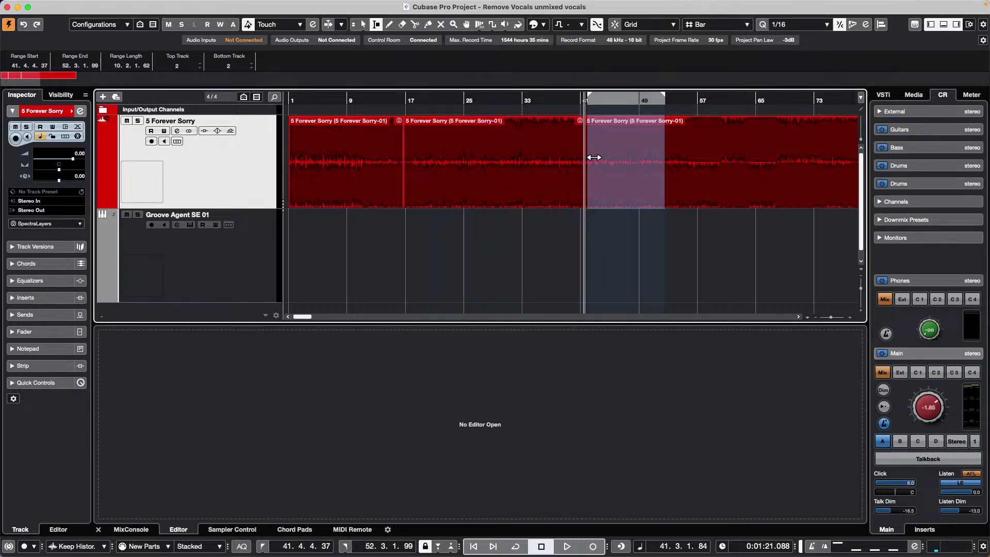
pyautogui.hotkey('ctrl', 'Right')
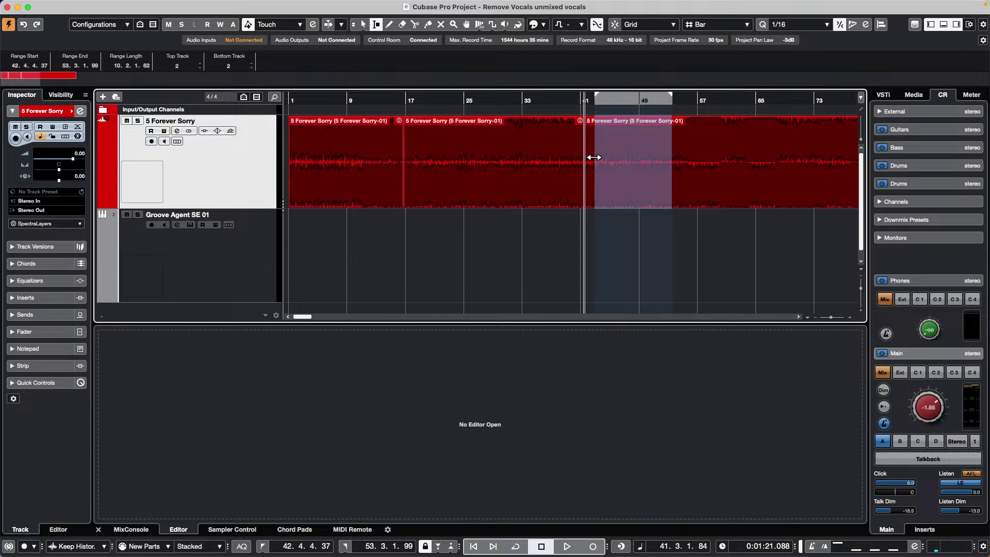
pyautogui.hotkey('alt', 'Left')
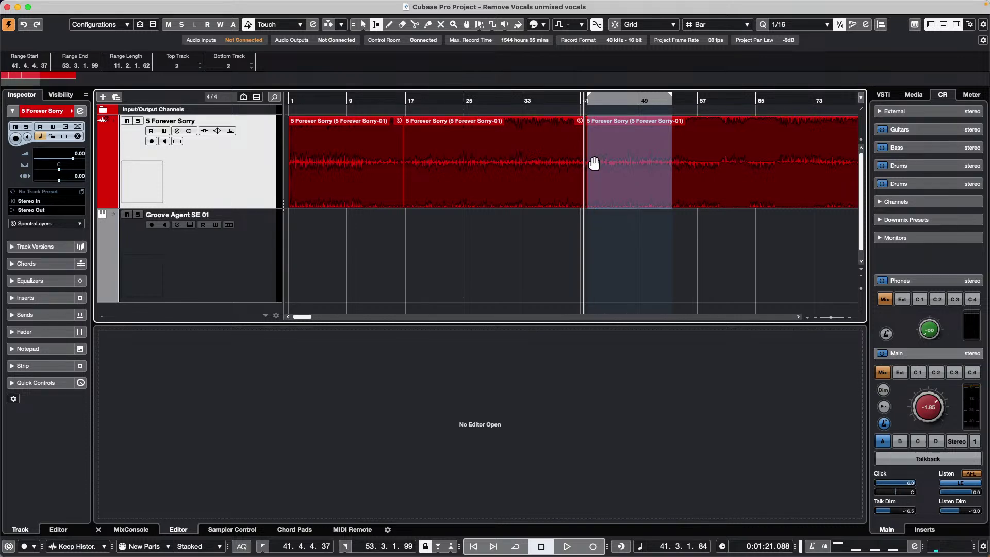
pyautogui.hotkey('shift', 'Right')
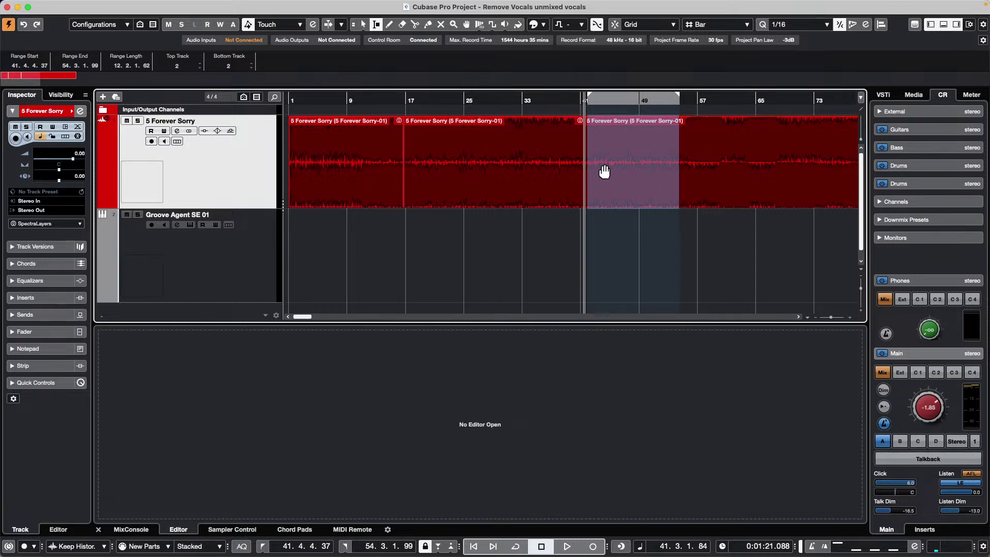
pyautogui.click(467, 156)
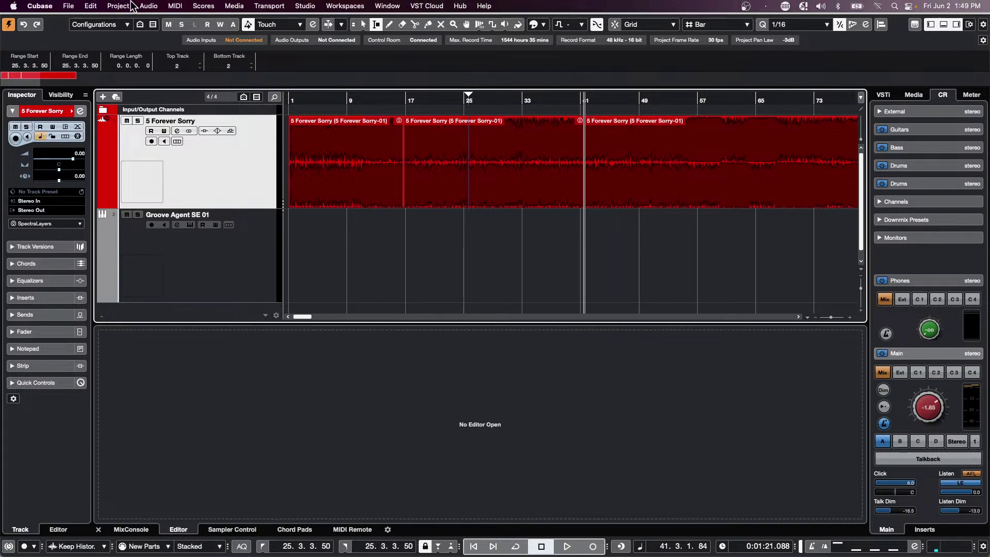
# Step: Create a new macro named "CCLS Add Fades to Range after Cut" in the key command editor
pyautogui.click(91, 6)
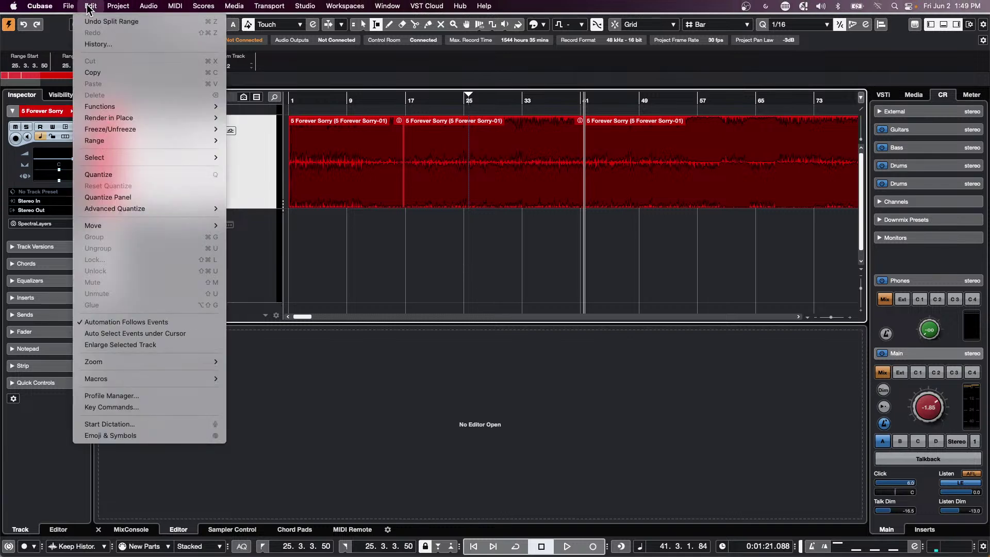
pyautogui.moveTo(191, 379)
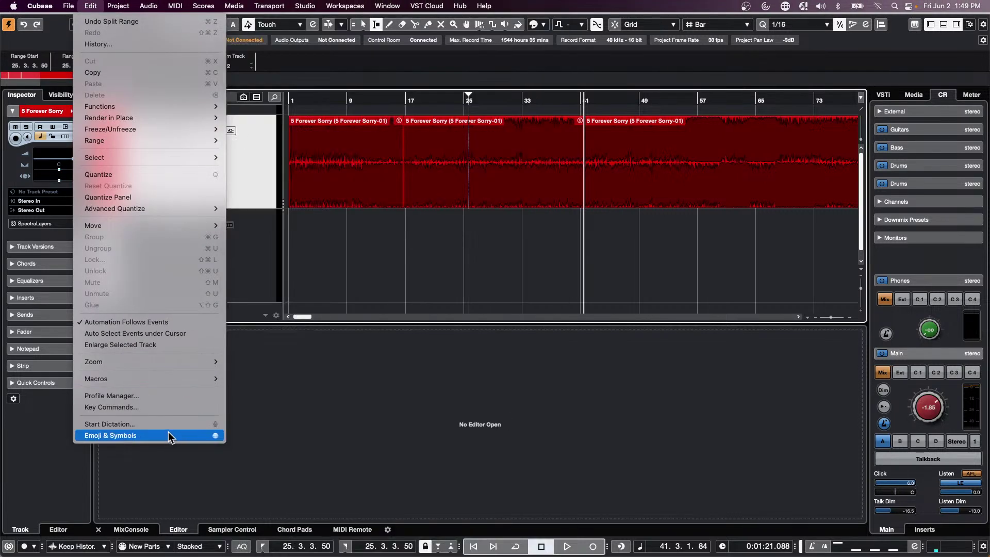
pyautogui.click(170, 409)
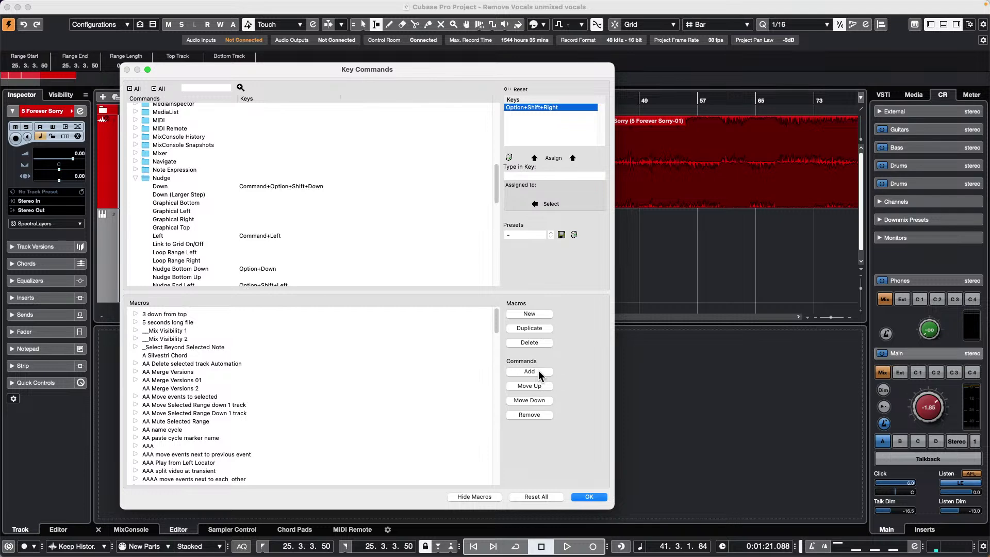
pyautogui.click(536, 312)
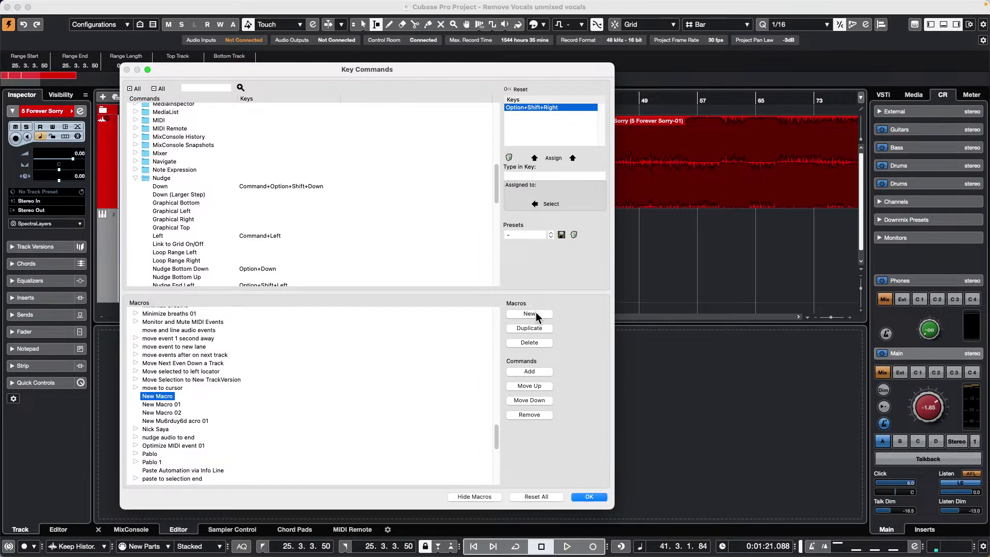
pyautogui.doubleClick(171, 396)
pyautogui.write('CCL')
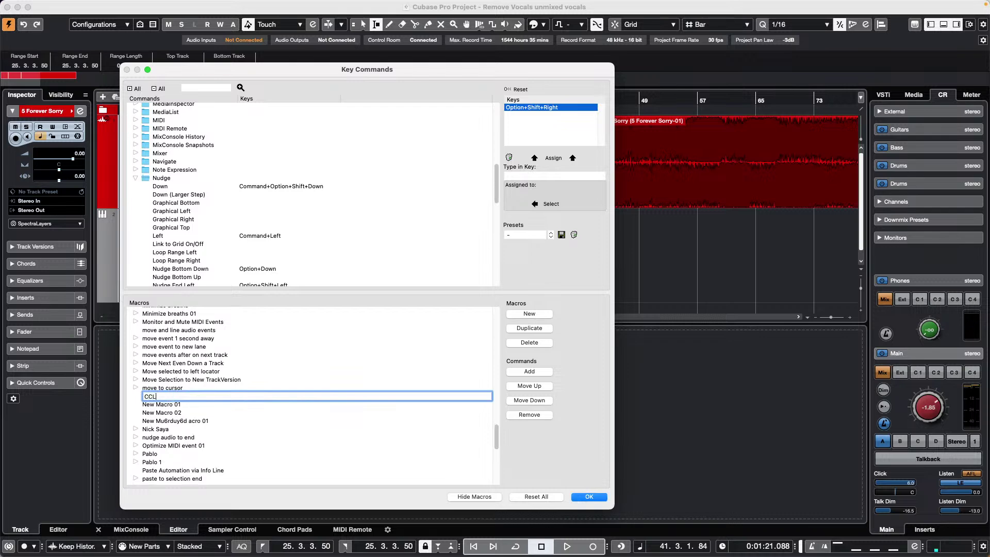
pyautogui.write('S Add Fades to Range after Cut')
pyautogui.press('Return')
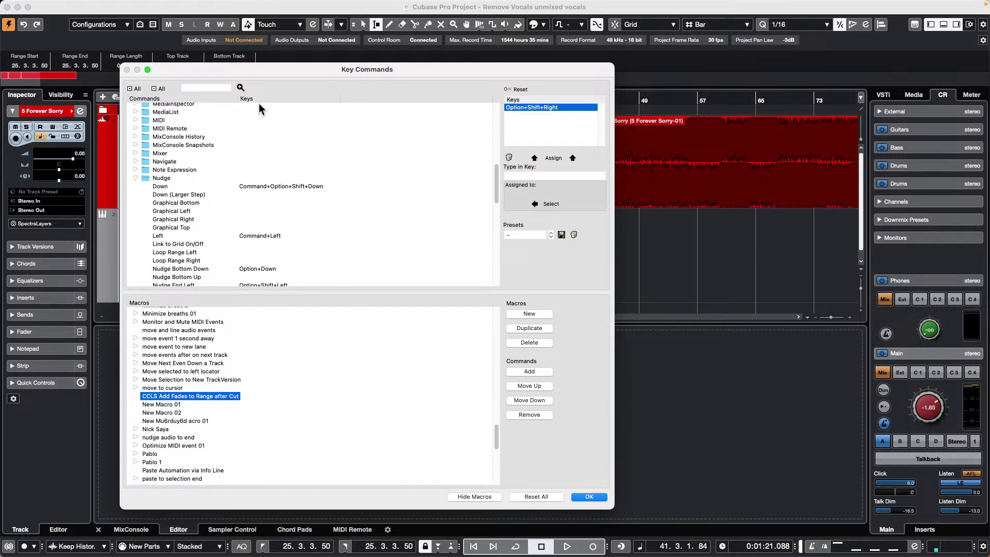
# Step: Find the Split Range command by its Shift+X shortcut and add it to the "CCLS Add Fades to Range after Cut" macro
pyautogui.click(215, 87)
pyautogui.write('X')
pyautogui.click(576, 176)
pyautogui.hotkey('shift', 'x')
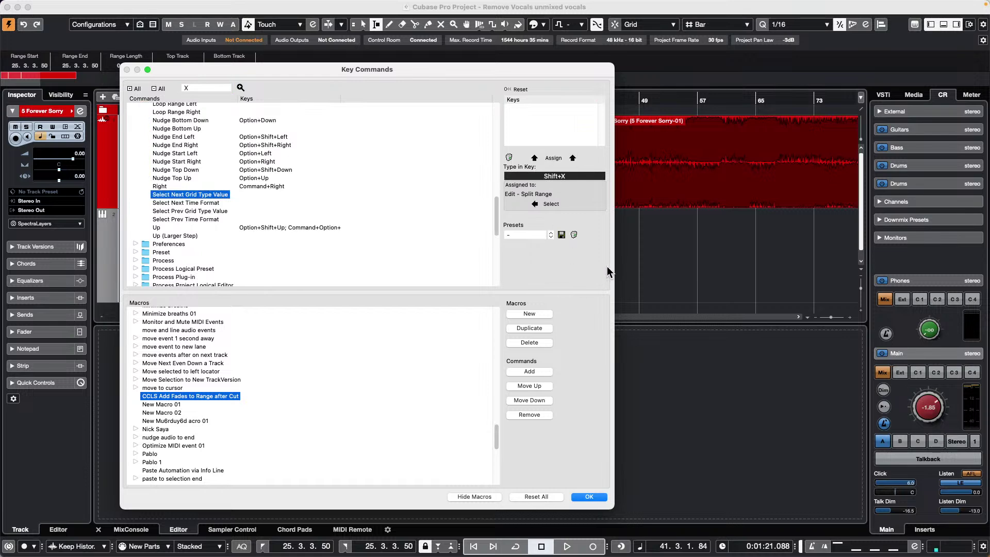
pyautogui.click(557, 205)
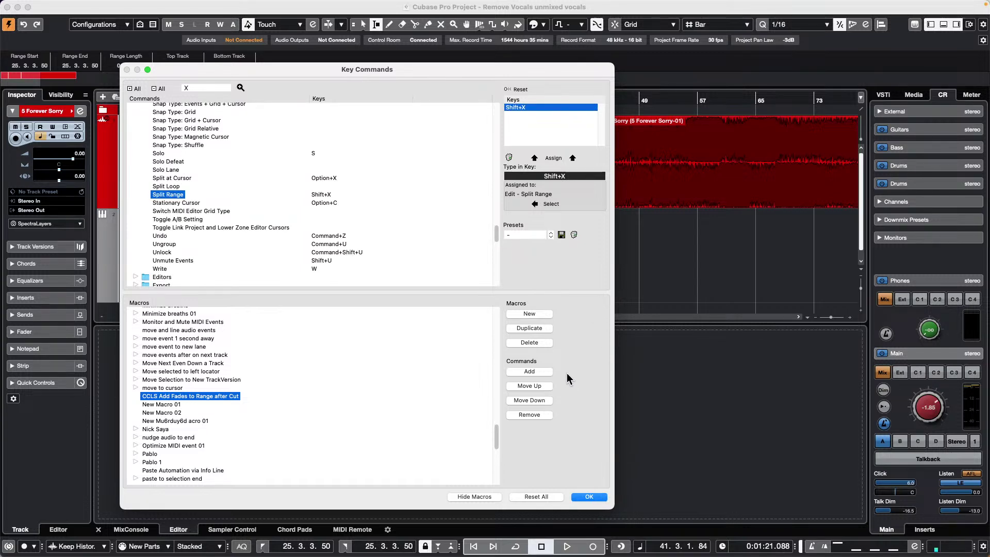
pyautogui.click(534, 373)
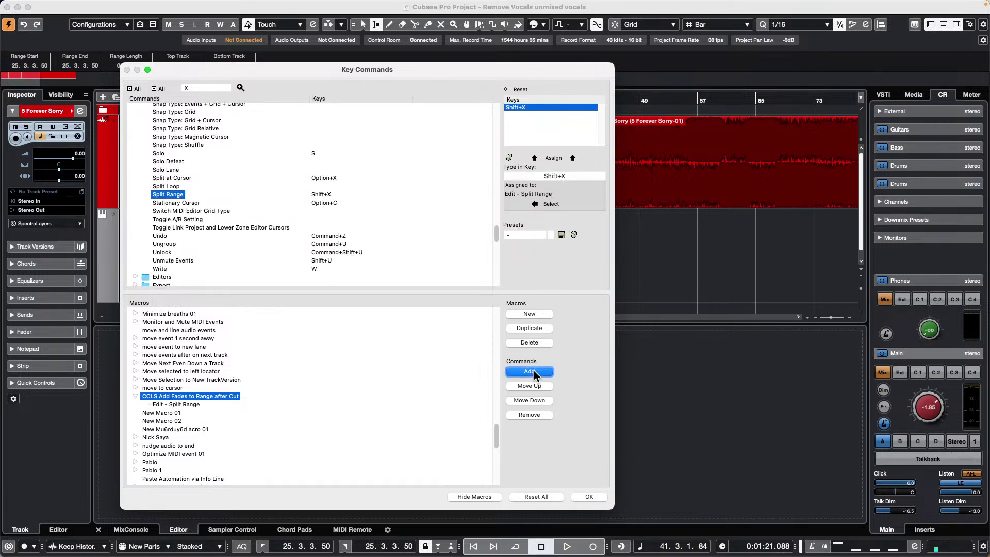
# Step: Find the Edit - Delete command by its Backspace shortcut and add it to the macro after Split Range
pyautogui.click(562, 176)
pyautogui.press('BackSpace')
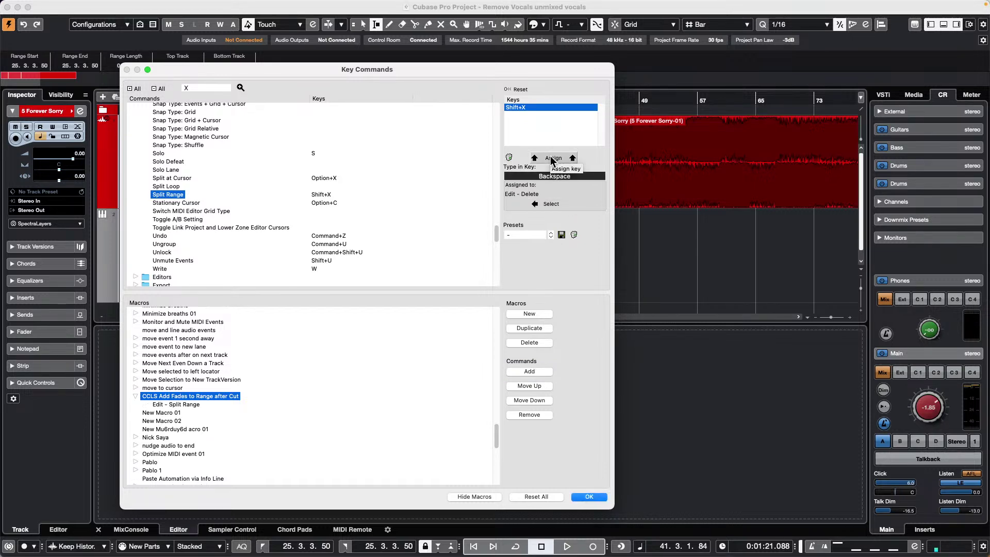
pyautogui.click(545, 205)
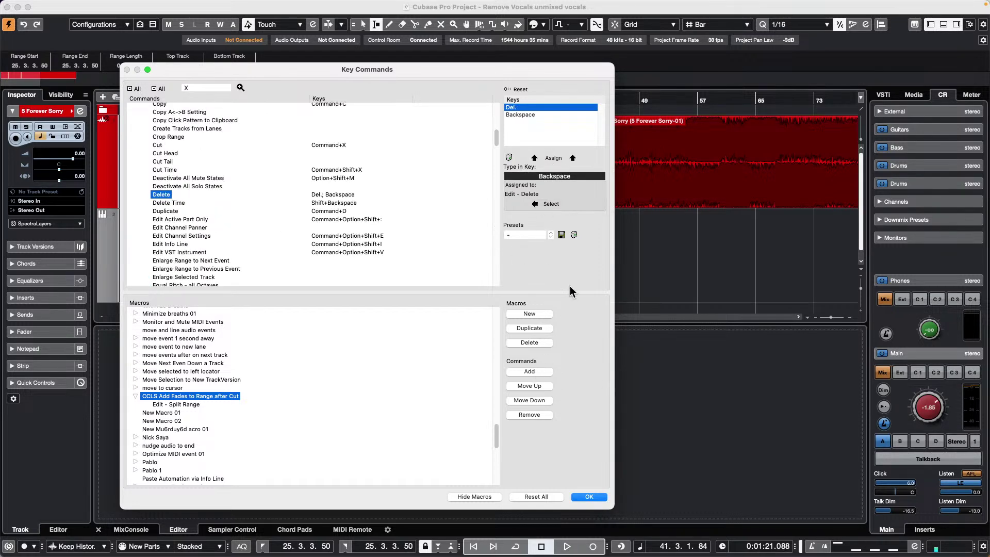
pyautogui.click(537, 370)
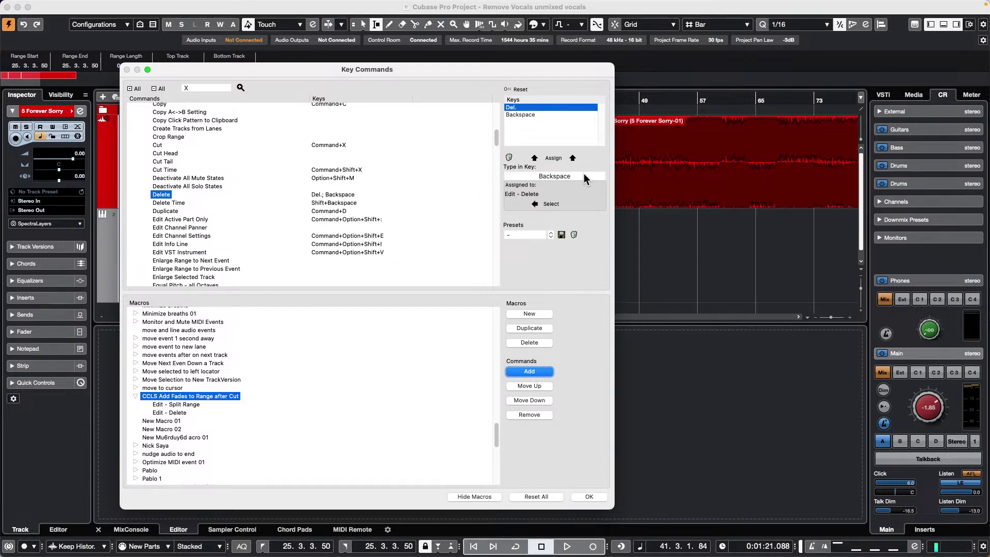
# Step: Add the Nudge Start Left and Nudge End Right commands to the macro, finding them by Option+Left and Option+Shift+Right
pyautogui.click(567, 175)
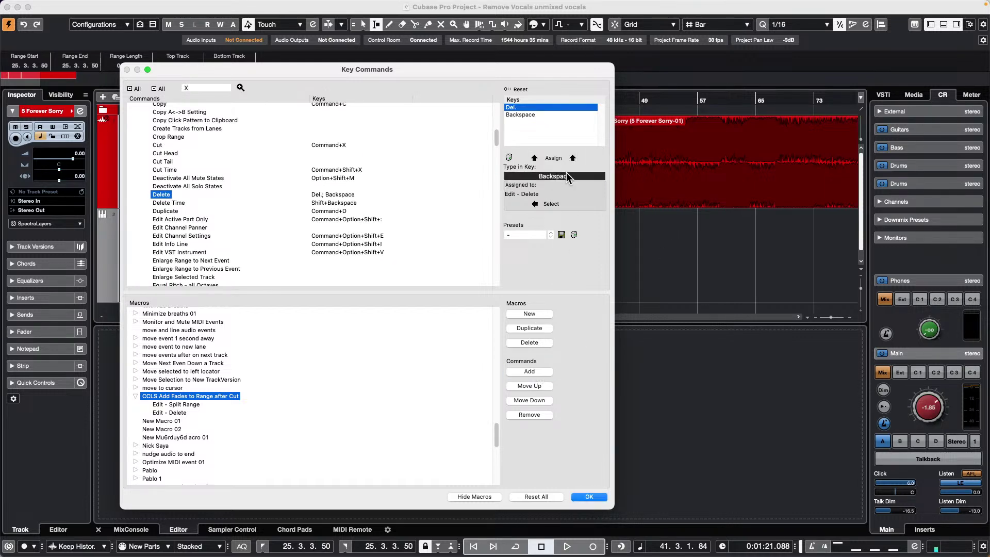
pyautogui.hotkey('alt', 'Left')
pyautogui.click(552, 205)
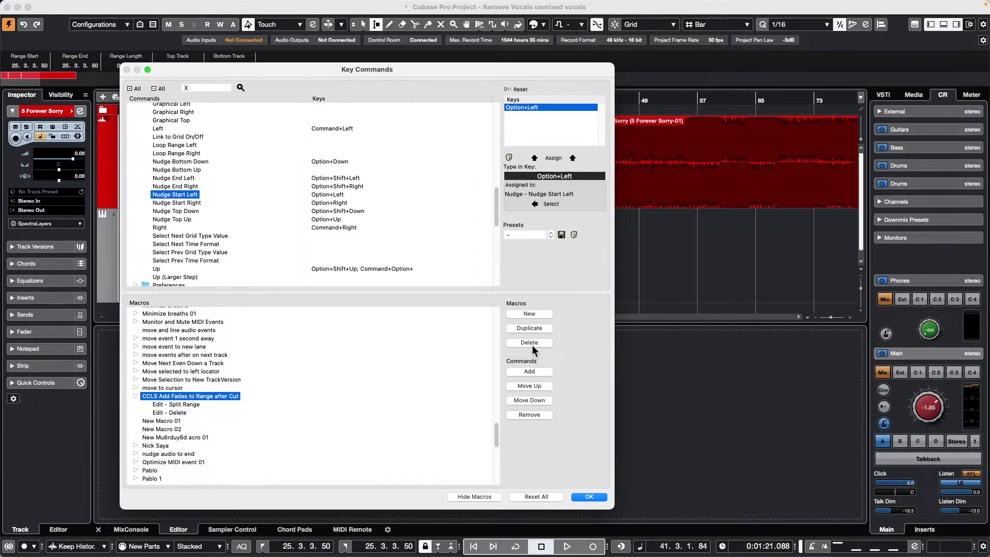
pyautogui.click(533, 370)
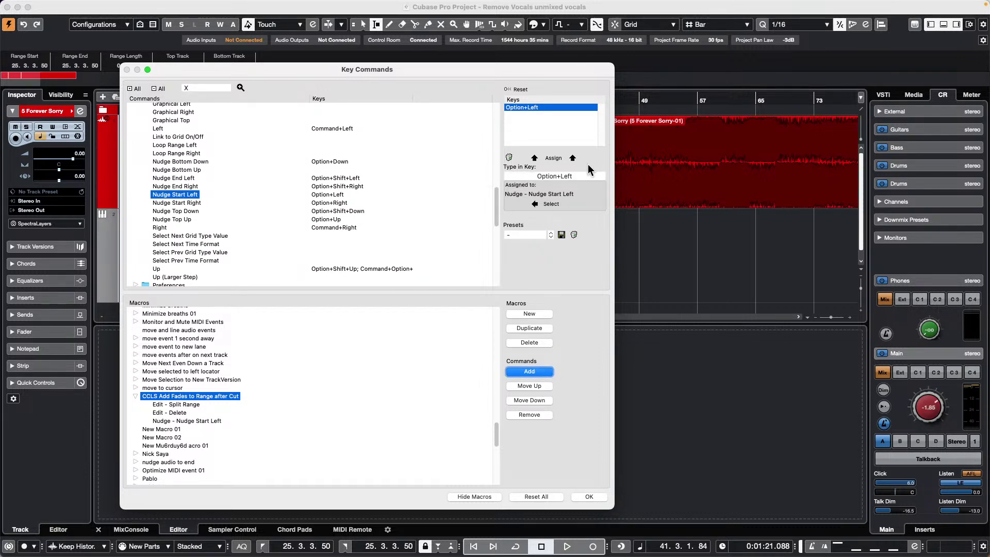
pyautogui.click(560, 178)
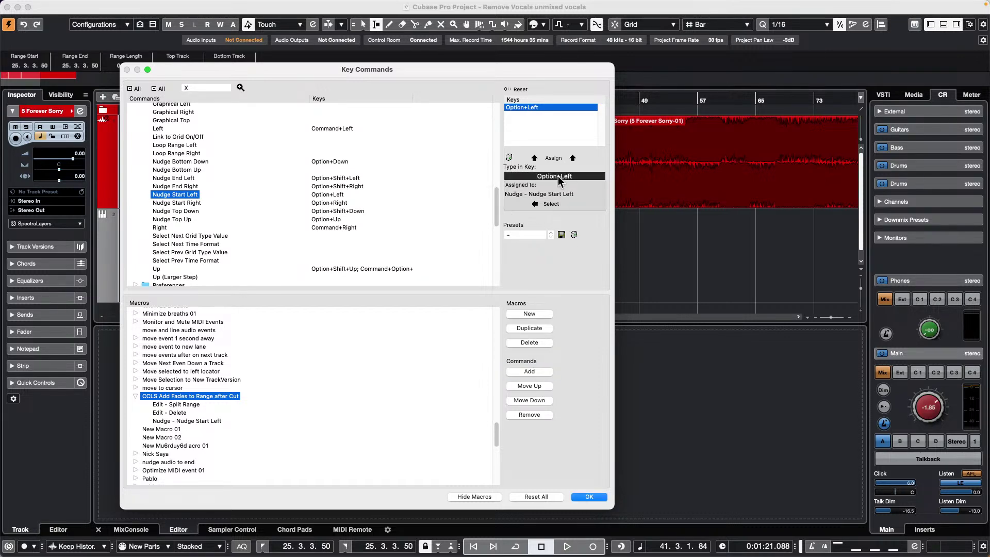
pyautogui.hotkey('alt', 'shift', 'Right')
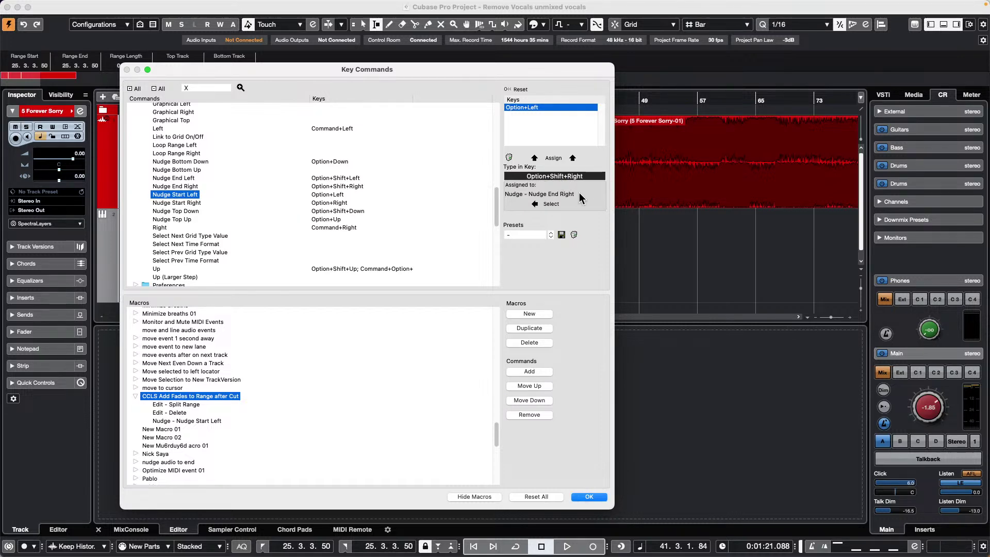
pyautogui.click(551, 204)
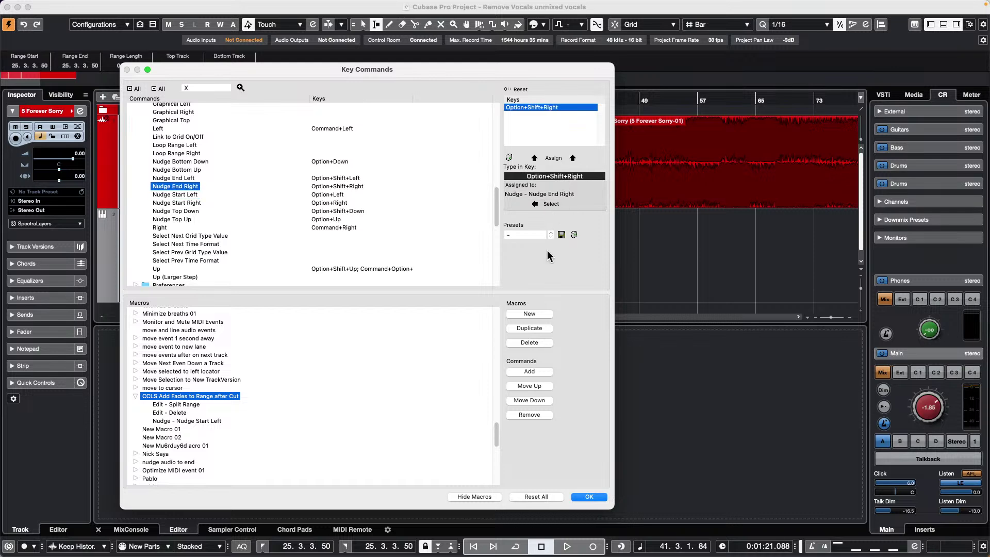
pyautogui.click(541, 371)
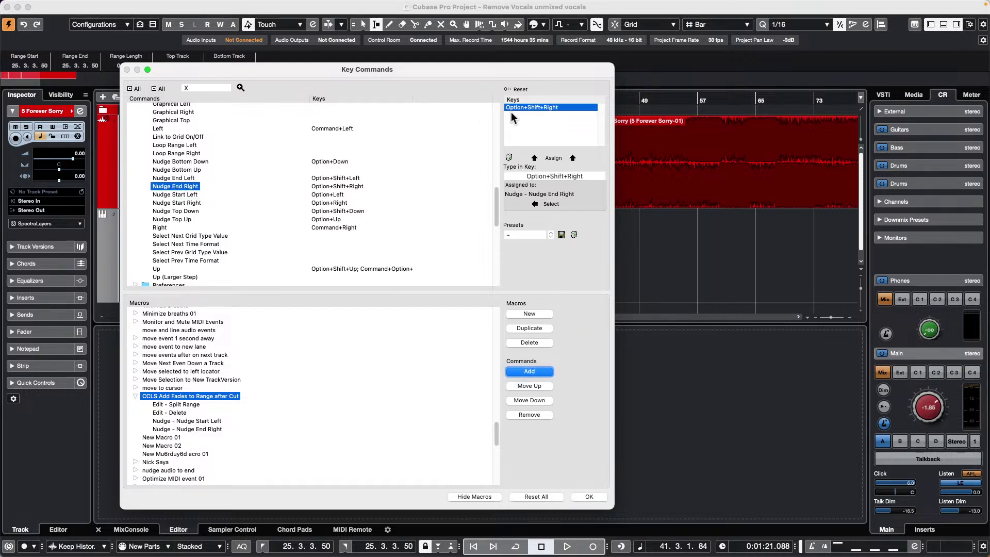
# Step: Add the Adjust Fades to Range command, assigned to A, as the macro's last command and save the key command changes
pyautogui.click(581, 177)
pyautogui.press('a')
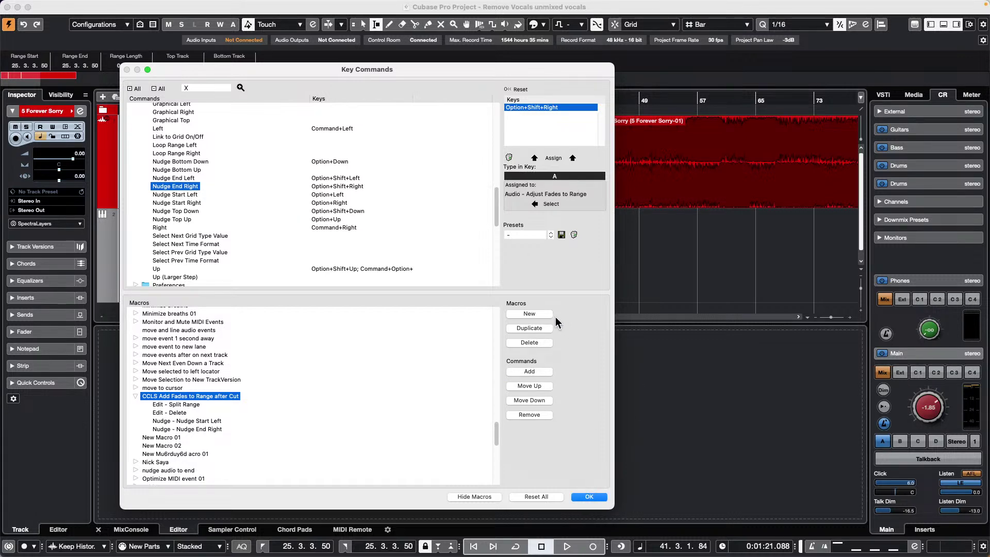
pyautogui.click(548, 205)
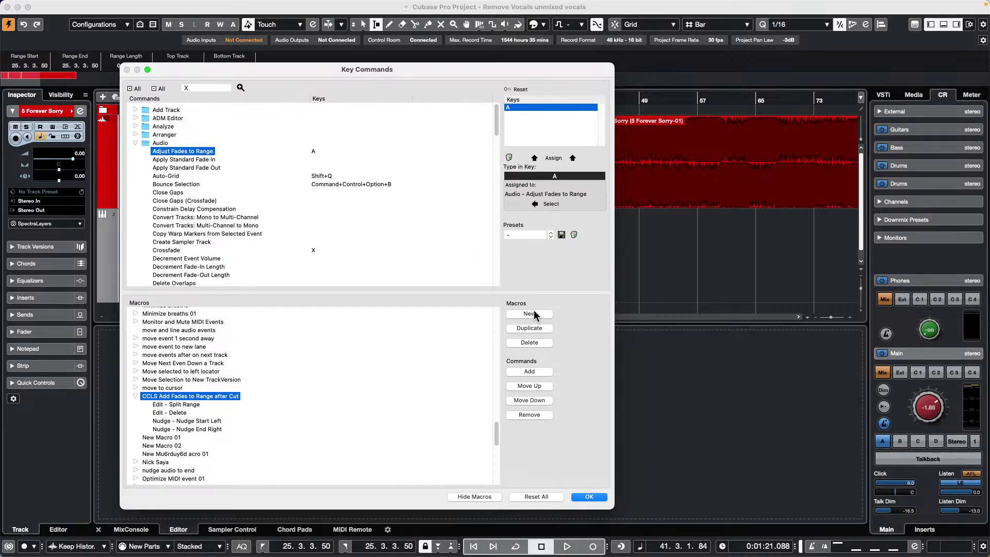
pyautogui.click(530, 371)
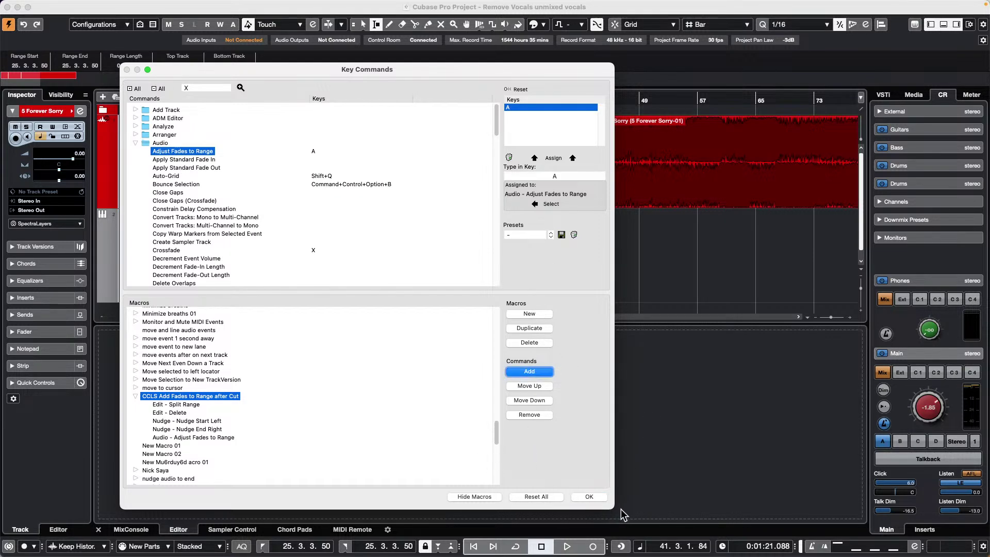
pyautogui.click(588, 497)
# Step: Try the "CCLS Add Fades to Range after Cut" macro on a range from about bar 34 to 49, and undo it
pyautogui.moveTo(534, 157); pyautogui.dragTo(640, 159)
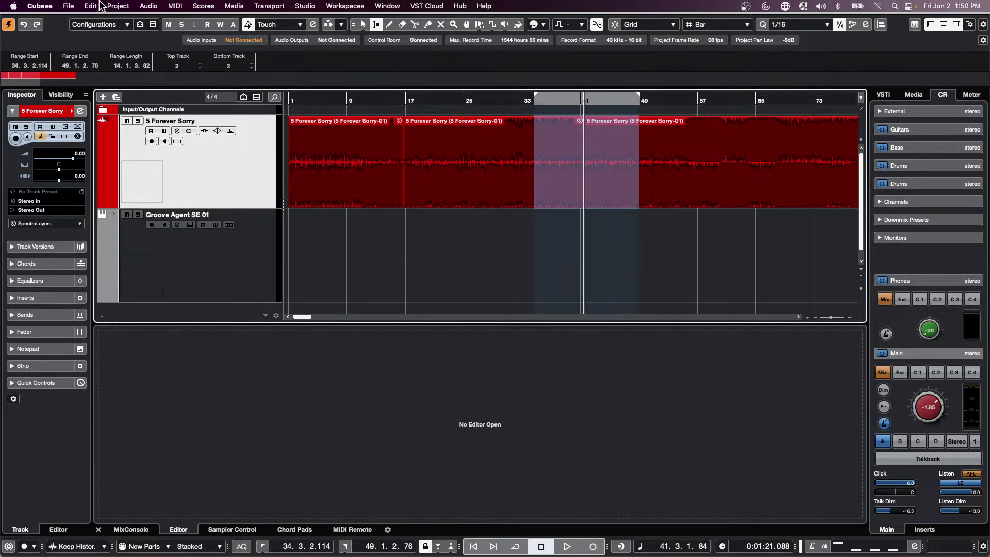
pyautogui.click(91, 6)
pyautogui.moveTo(155, 378)
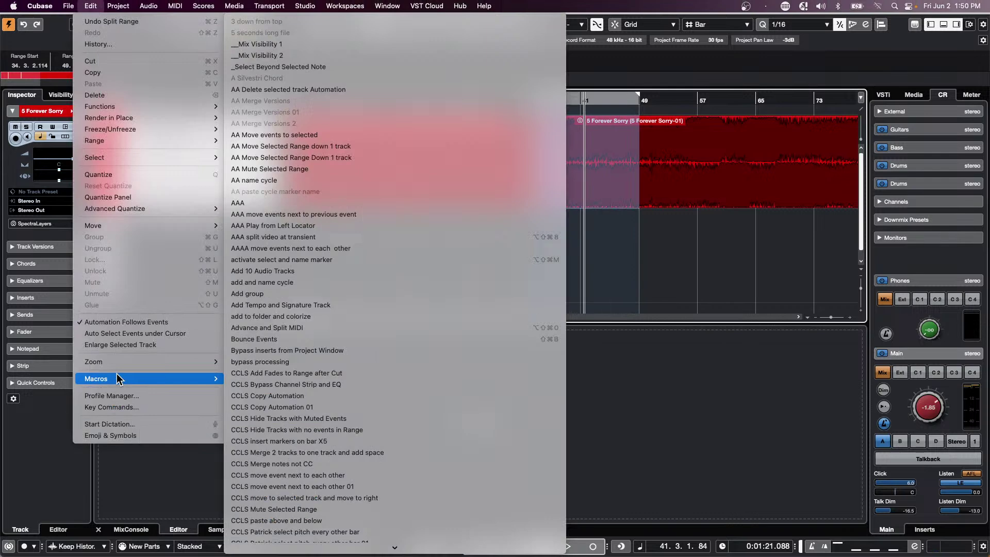
pyautogui.click(284, 373)
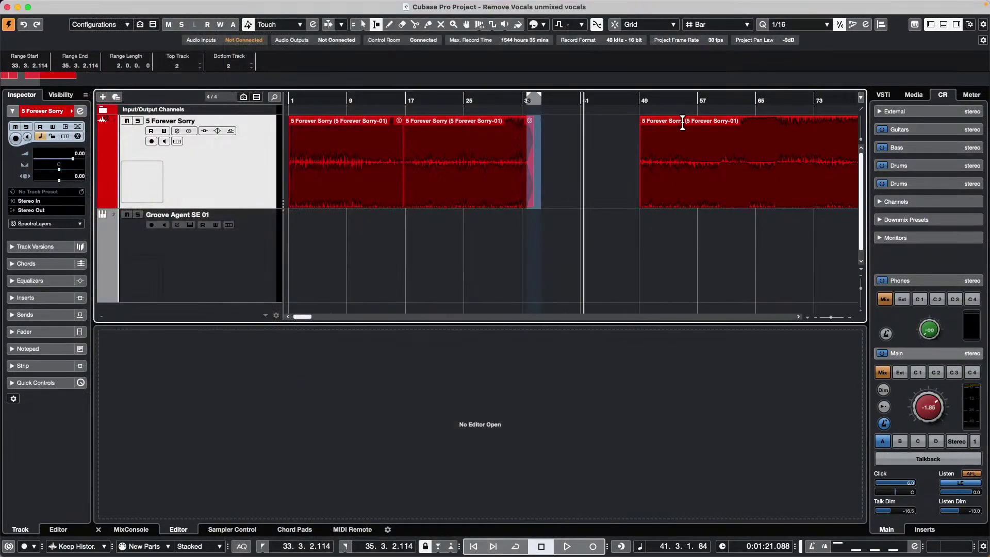
pyautogui.click(584, 147)
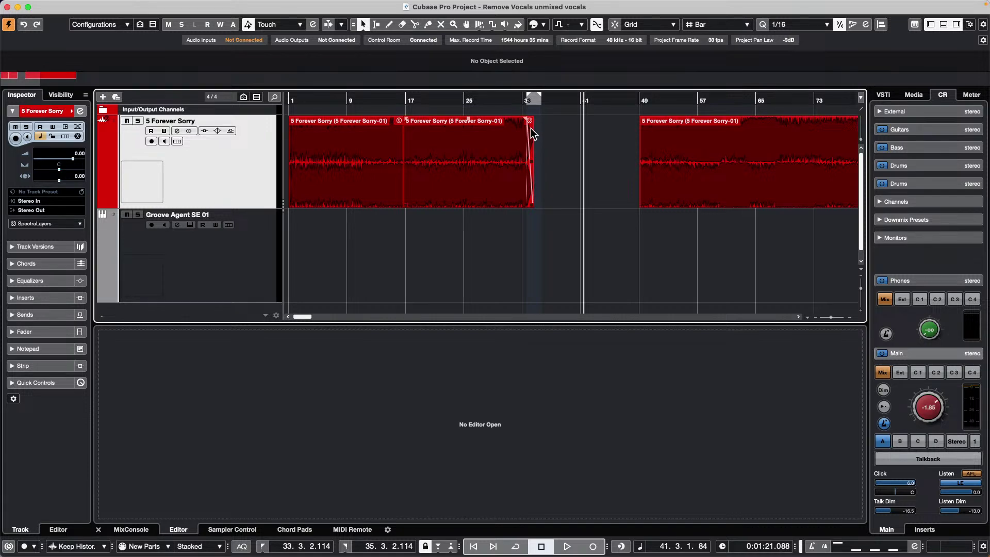
pyautogui.press('super+z')
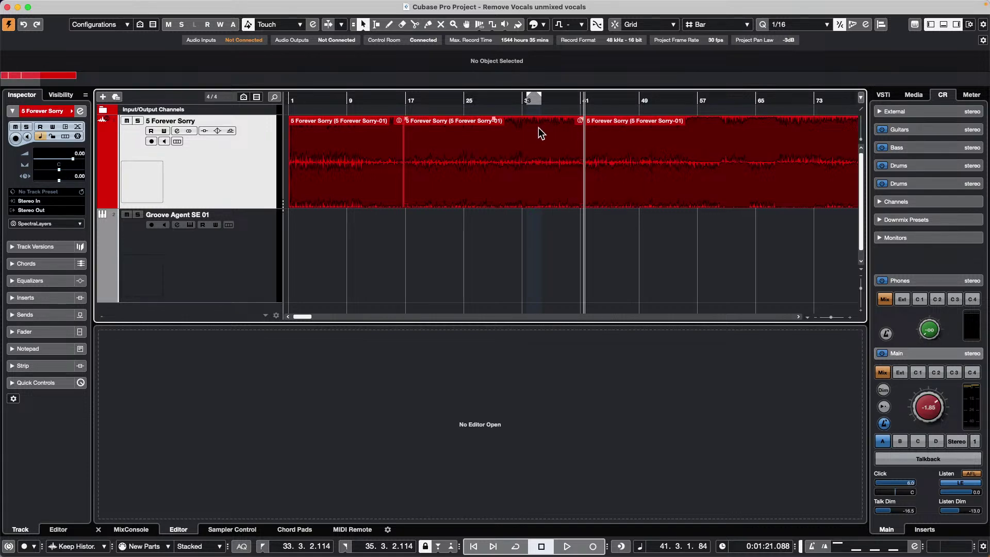
# Step: Select a range from about 36.1.2.82 to 49.4.4.23 on the audio track and run the "CCLS Add Fades to Range after Cut" macro
pyautogui.rightClick(615, 147)
pyautogui.click(626, 148)
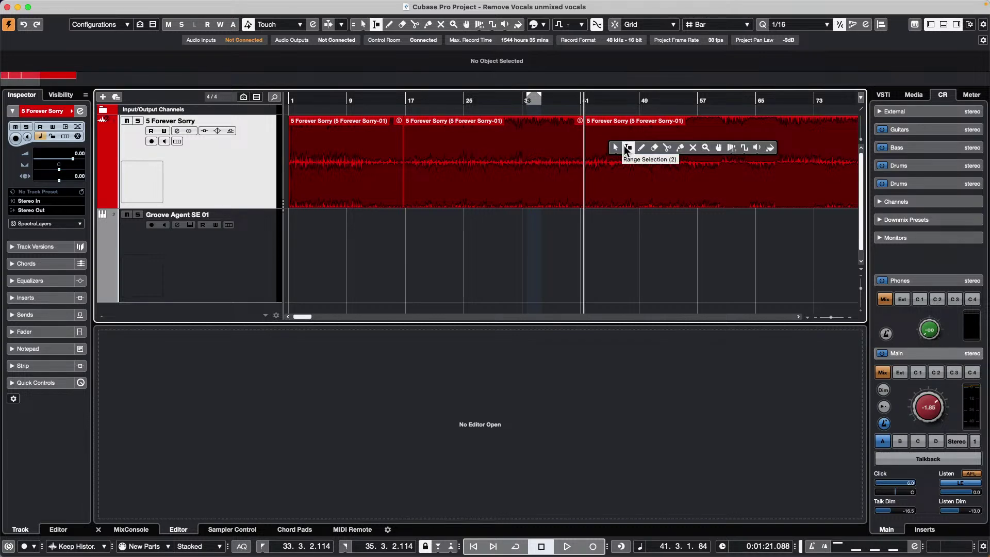
pyautogui.moveTo(545, 138); pyautogui.dragTo(645, 144)
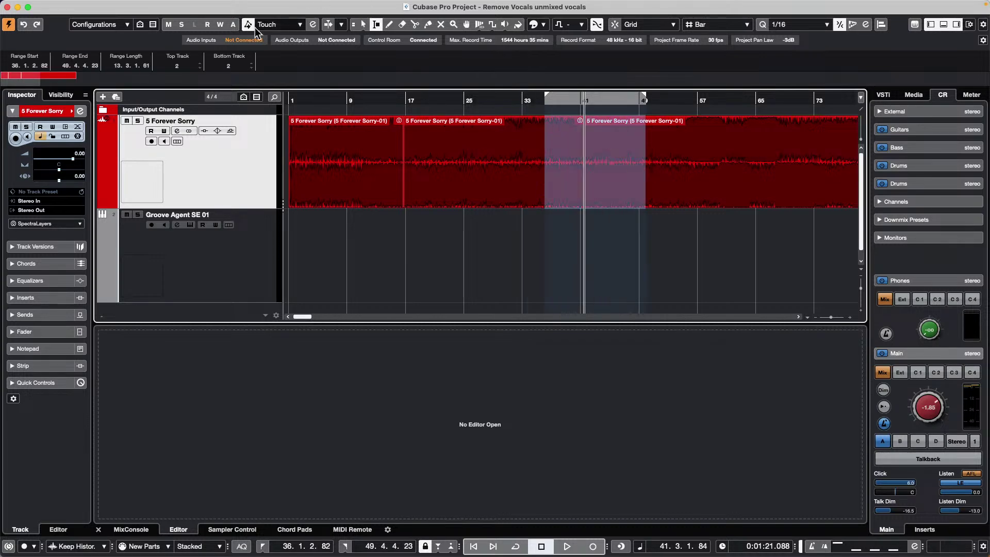
pyautogui.click(41, 6)
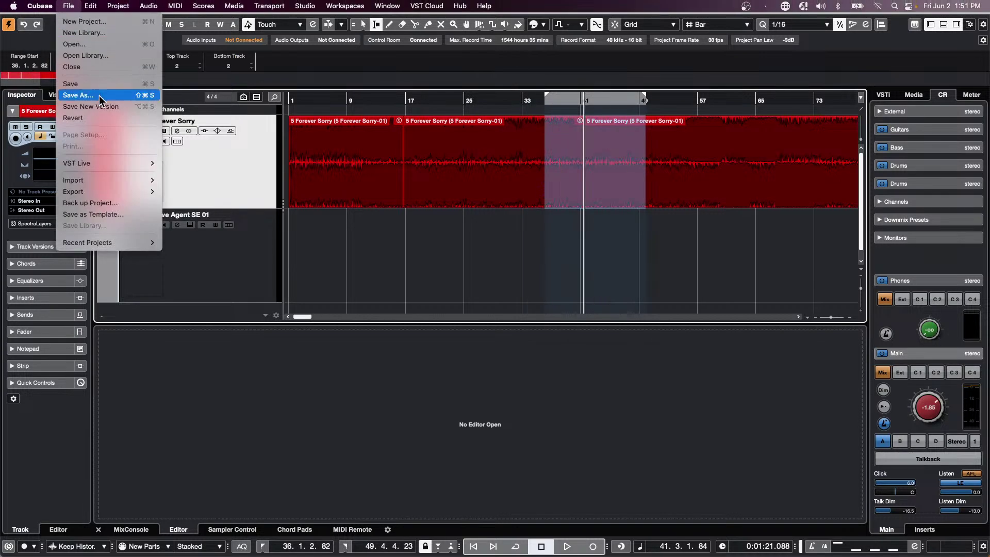
pyautogui.moveTo(91, 6)
pyautogui.moveTo(215, 385)
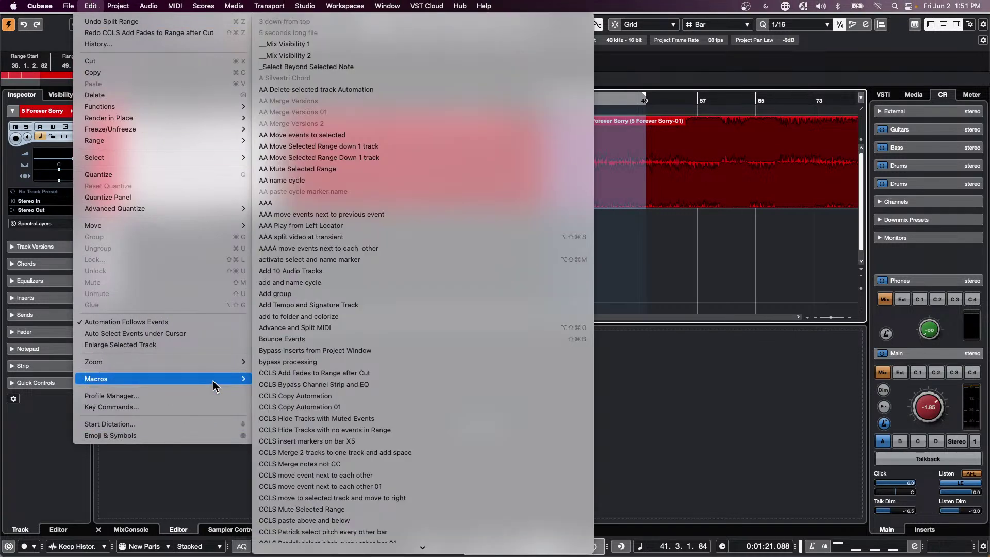
pyautogui.click(352, 375)
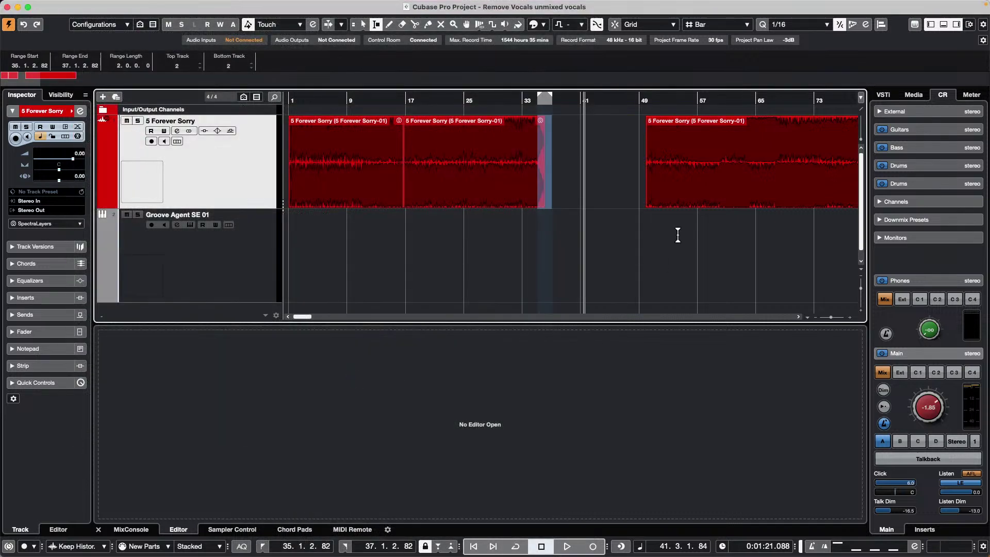
# Step: Place the cursor at about bar 40 and nudge the first audio event two bars later to start at 3.1.1.0
pyautogui.press('1')
pyautogui.click(674, 199)
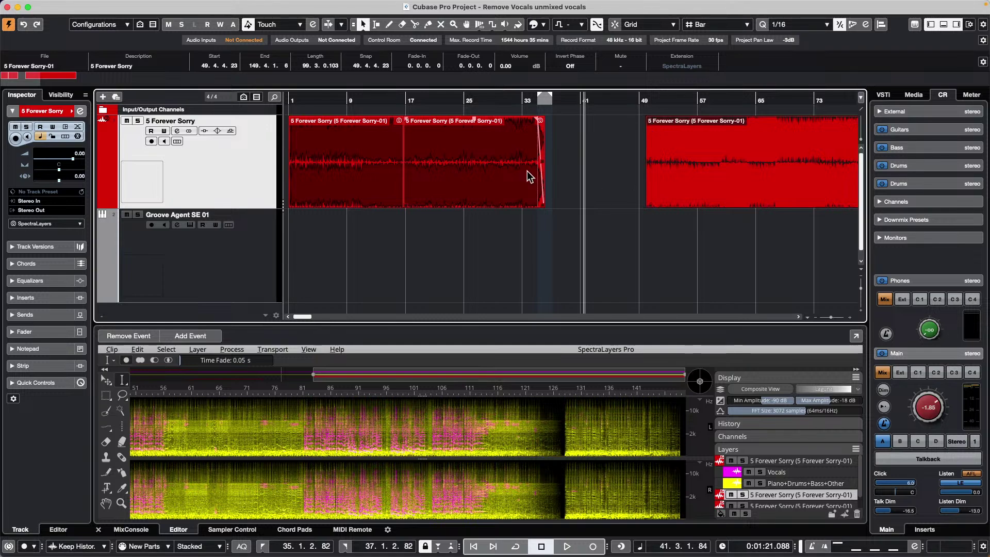
pyautogui.press('Right')
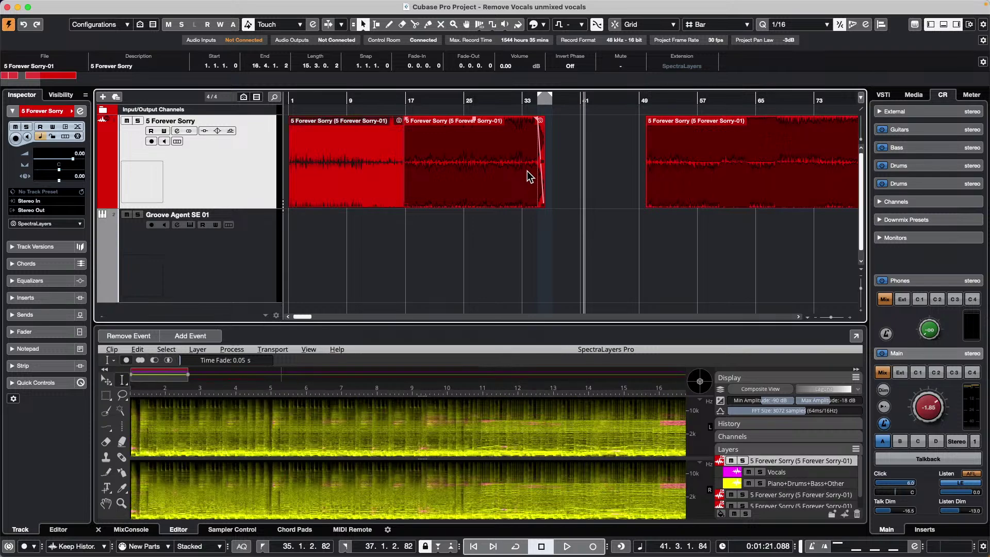
pyautogui.click(577, 101)
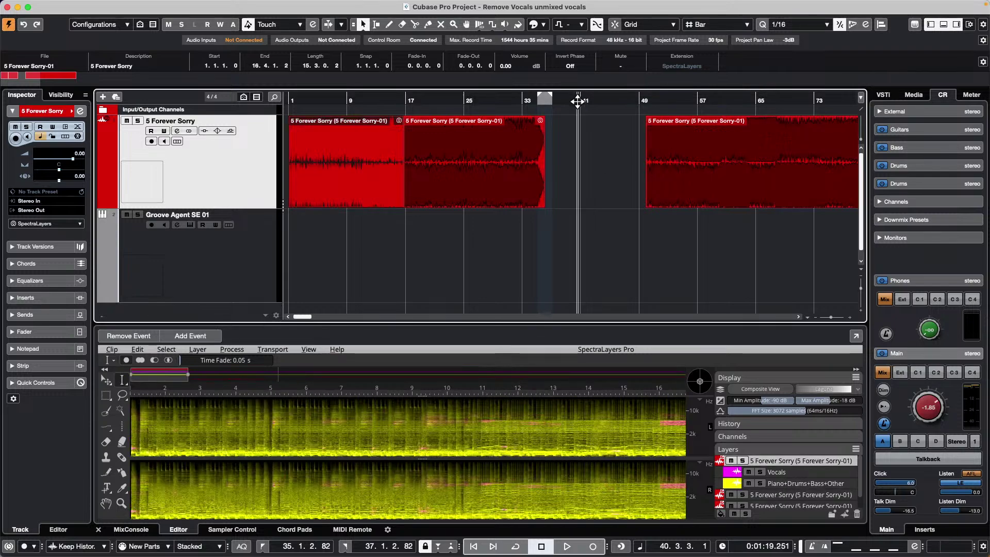
pyautogui.hotkey('alt', 'Right')
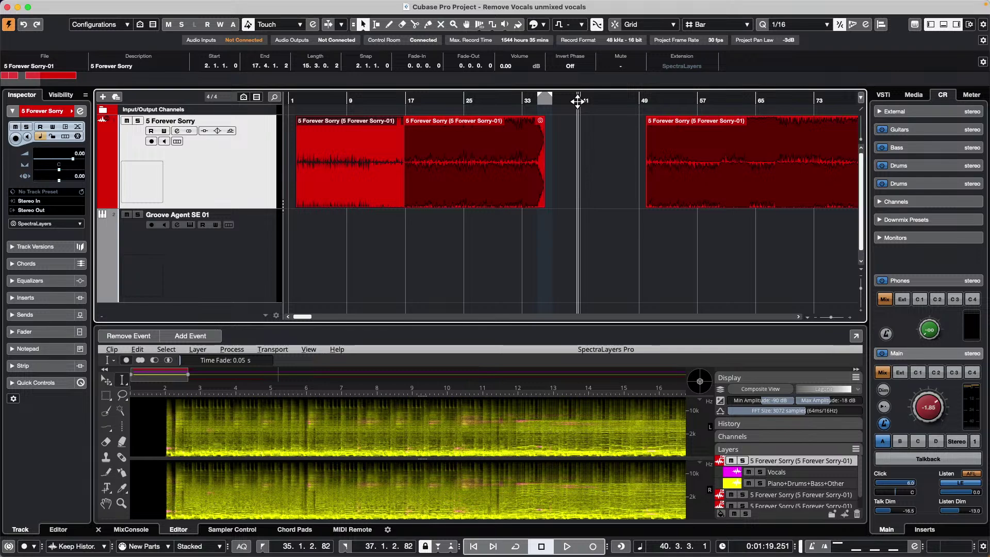
pyautogui.hotkey('alt', 'Right')
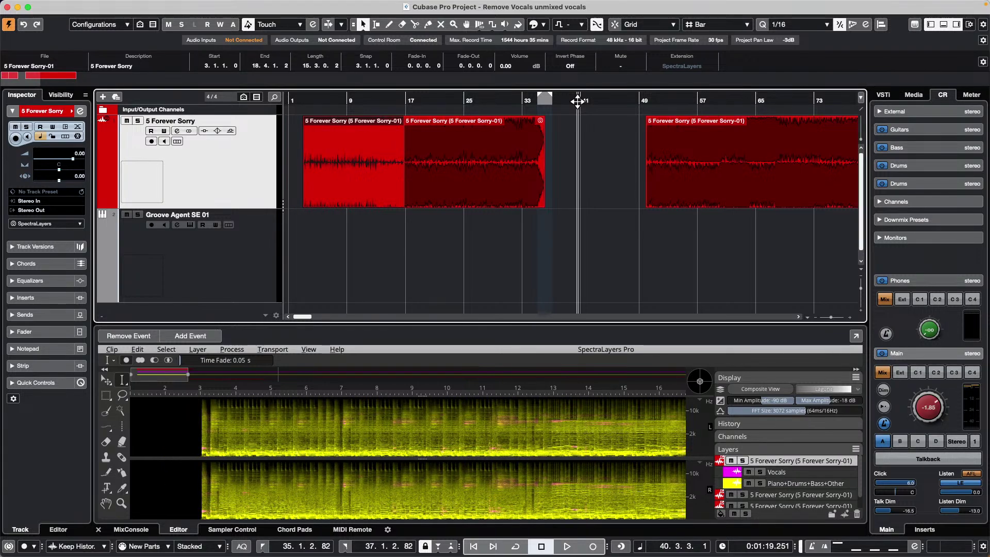
# Step: Add a fade-in about 0.3.1.67 long to the start of the audio event after the gap
pyautogui.click(673, 157)
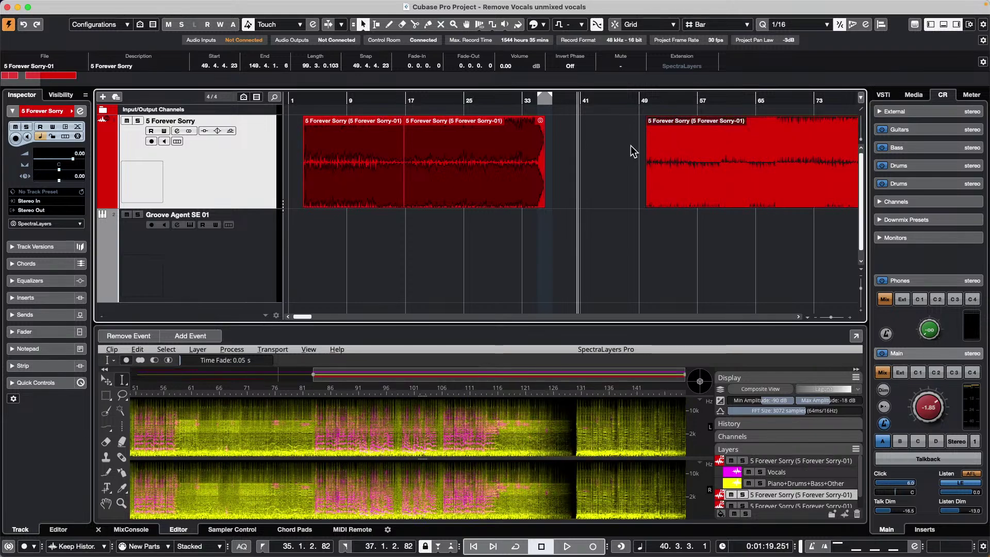
pyautogui.moveTo(542, 118); pyautogui.dragTo(537, 117)
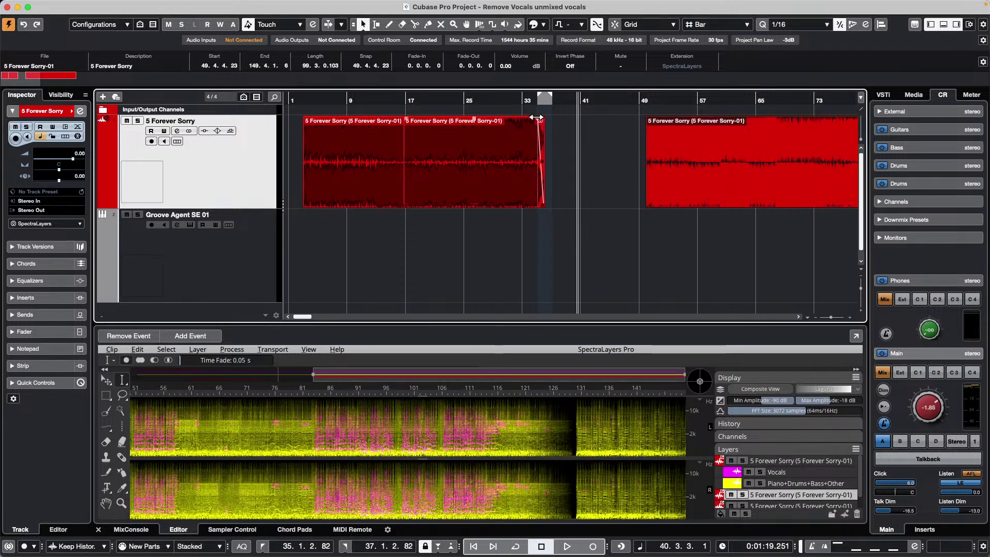
pyautogui.moveTo(648, 118)
pyautogui.mouseDown()
pyautogui.moveTo(696, 120)
pyautogui.moveTo(648, 119)
pyautogui.mouseUp()
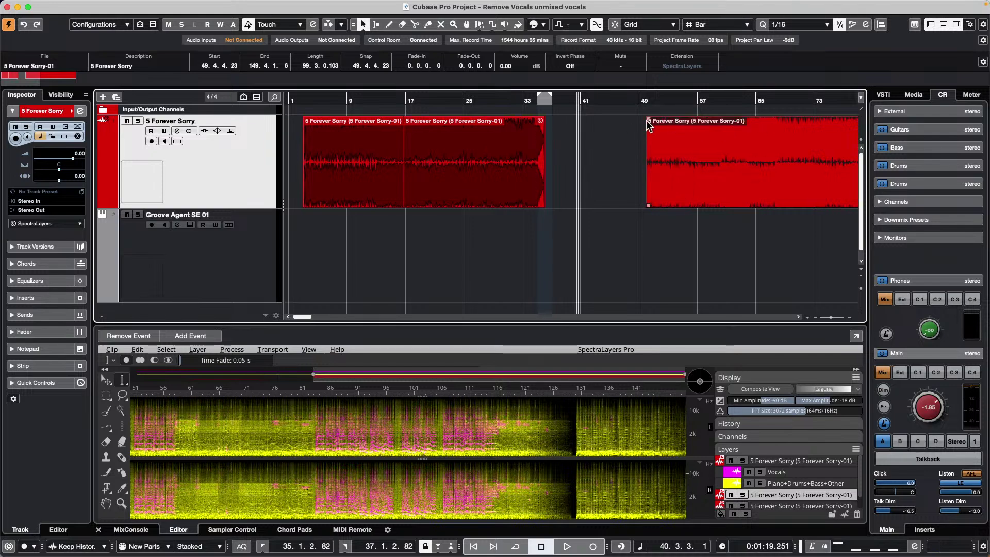
pyautogui.moveTo(648, 118); pyautogui.dragTo(652, 118)
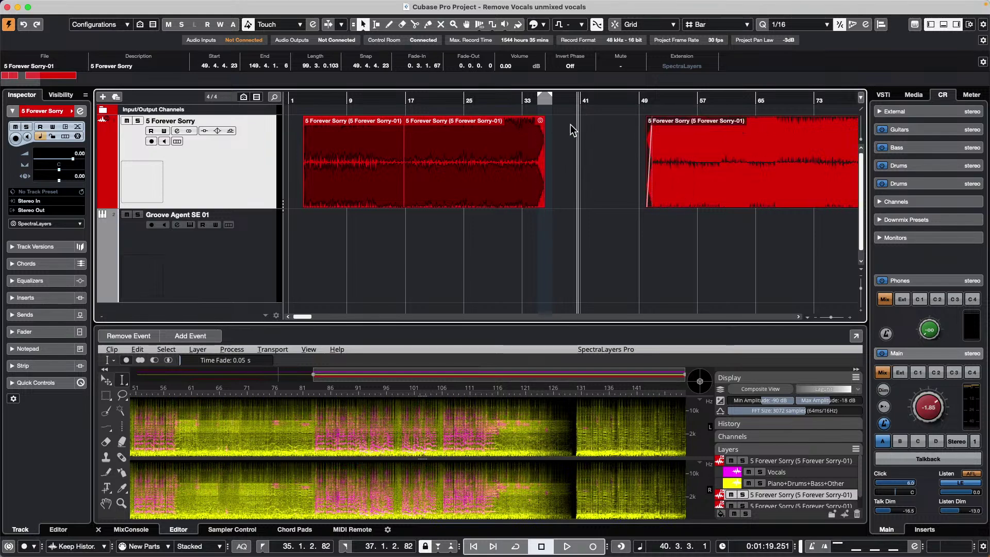
# Step: Undo the fade-in and the last move of the first audio event, and set the audio track to No Extension
pyautogui.press('super+z')
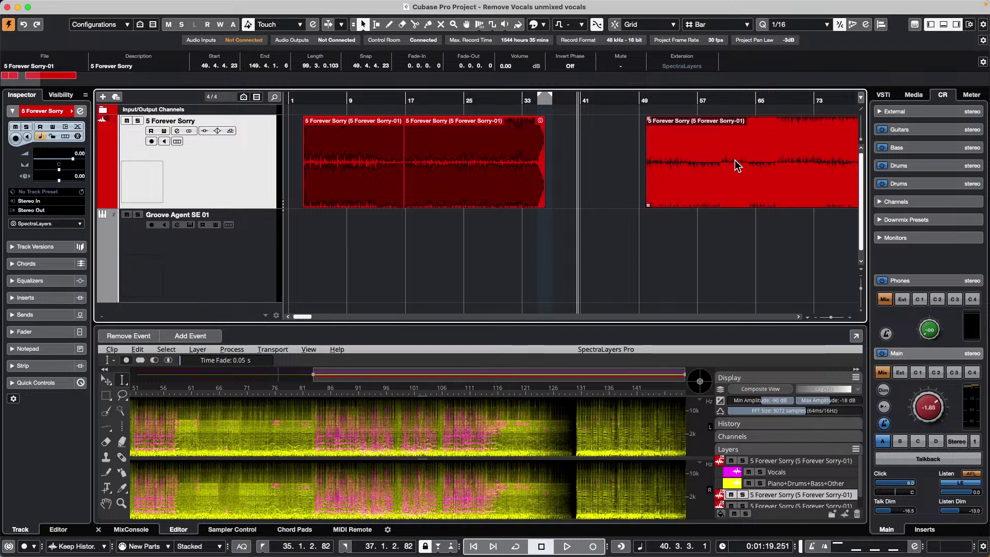
pyautogui.press('super+z')
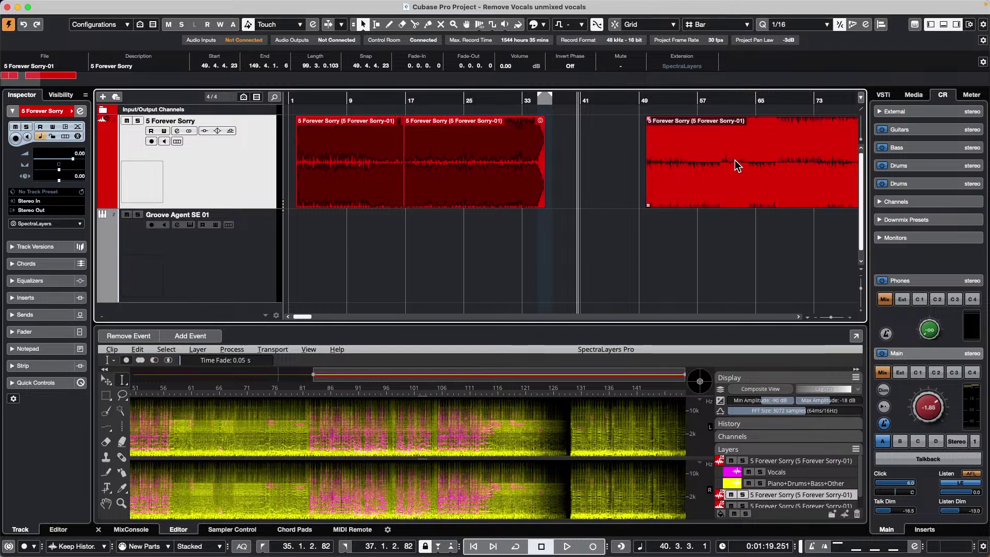
pyautogui.click(47, 223)
pyautogui.click(38, 210)
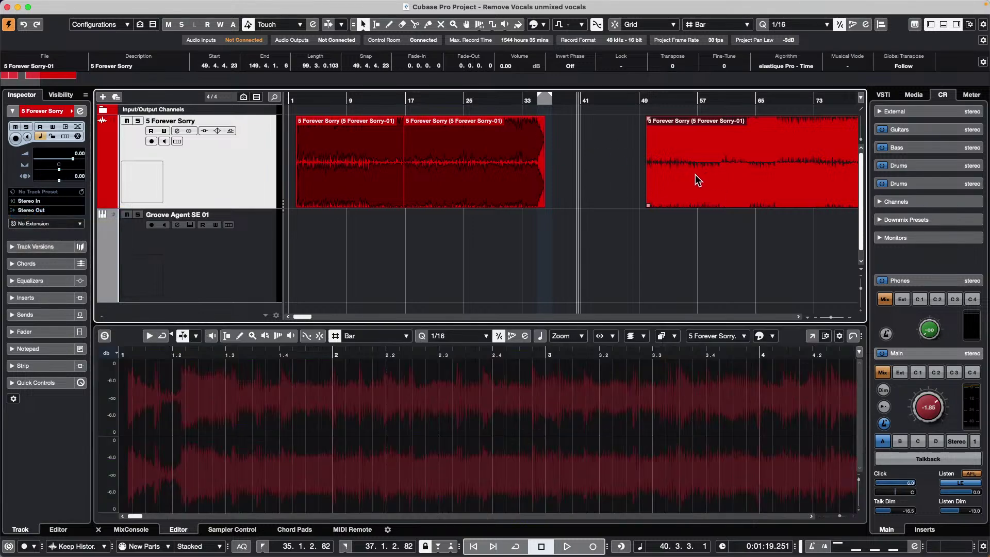
pyautogui.press('super+z')
# Step: Select a range from about 57.1.1.25 to 66.2.1.30 on the audio track, try splitting the event at it, and undo the split
pyautogui.rightClick(635, 173)
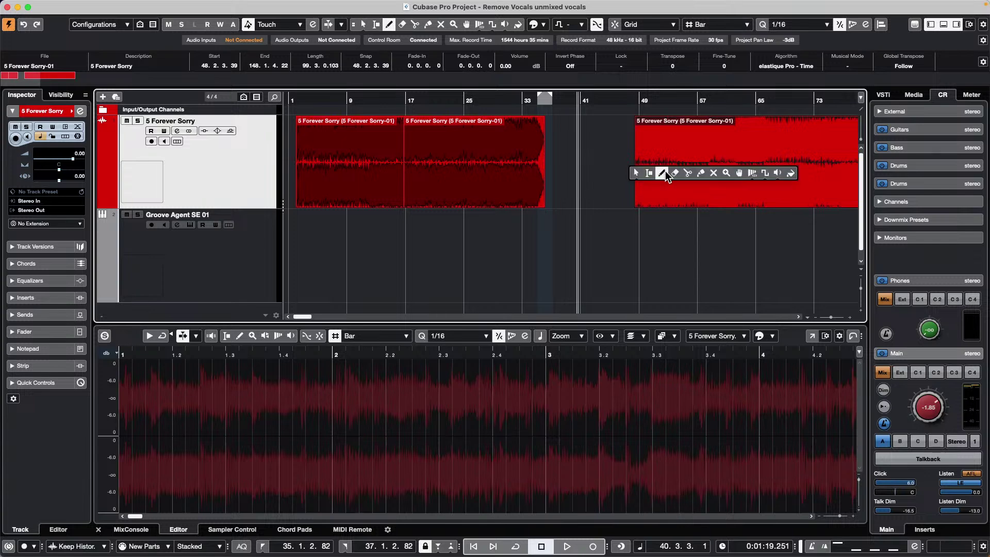
pyautogui.click(650, 173)
pyautogui.moveTo(699, 160); pyautogui.dragTo(763, 159)
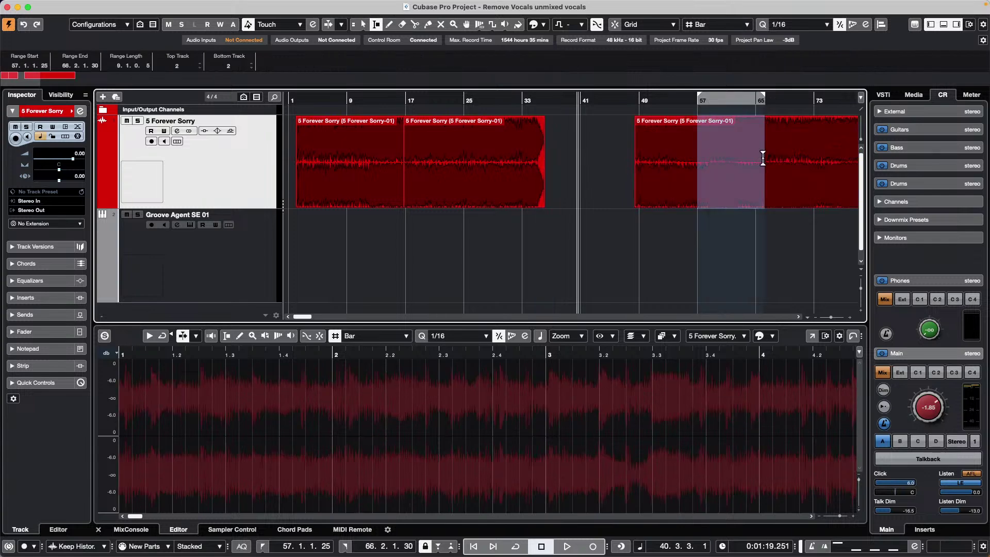
pyautogui.hotkey('shift', 'x')
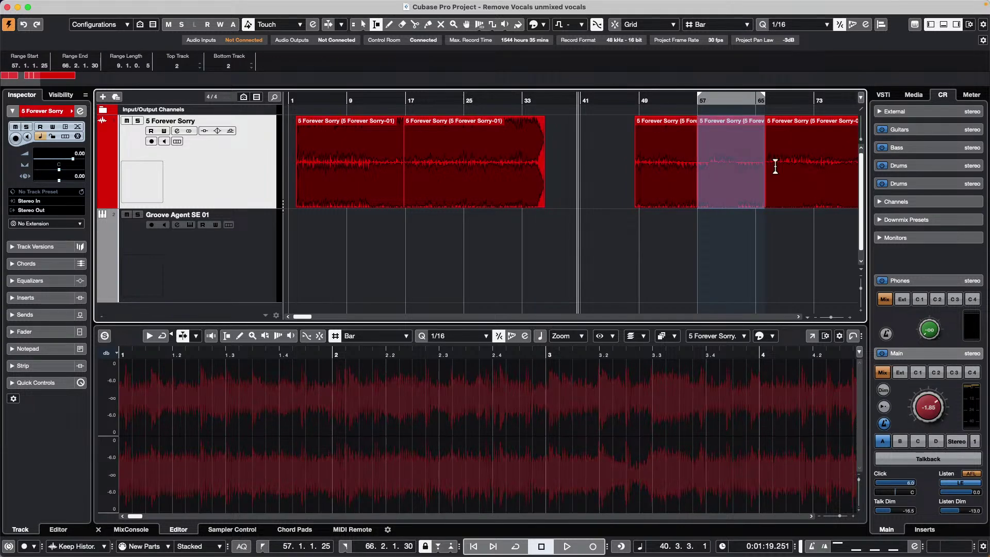
pyautogui.press('super+z')
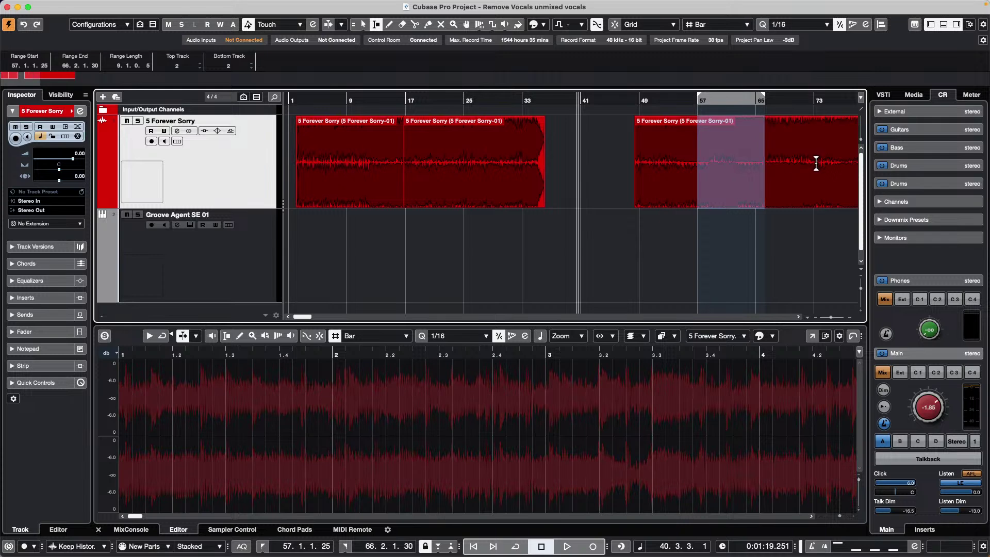
# Step: Cut the selected range out of the audio track and close the gap so the following audio starts at 57.1.1.25
pyautogui.press('super+shift+s')
pyautogui.click(630, 309)
pyautogui.press('super+z')
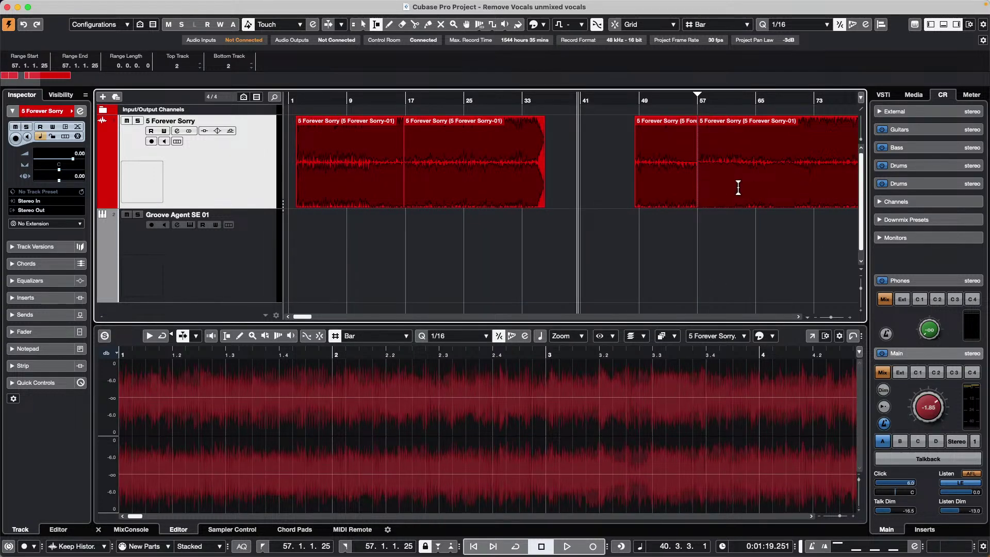
# Step: Select the two adjoining audio events that meet at bar 57 and crossfade them
pyautogui.moveTo(696, 101); pyautogui.dragTo(694, 130)
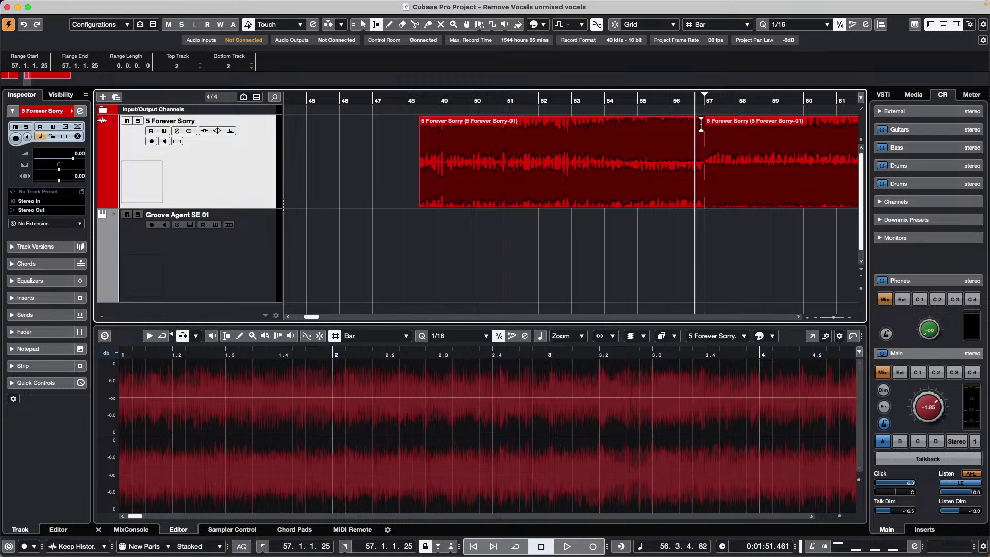
pyautogui.click(698, 98)
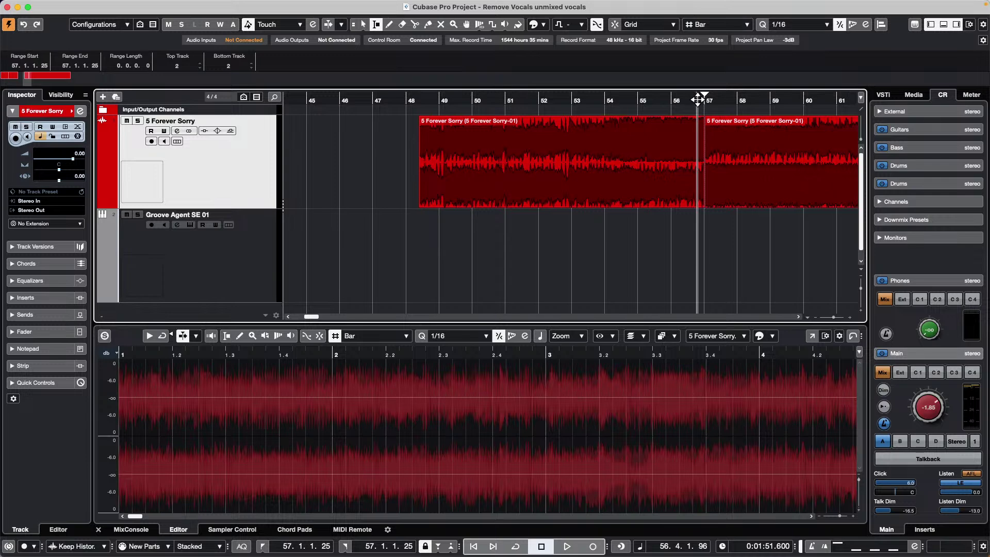
pyautogui.click(717, 101)
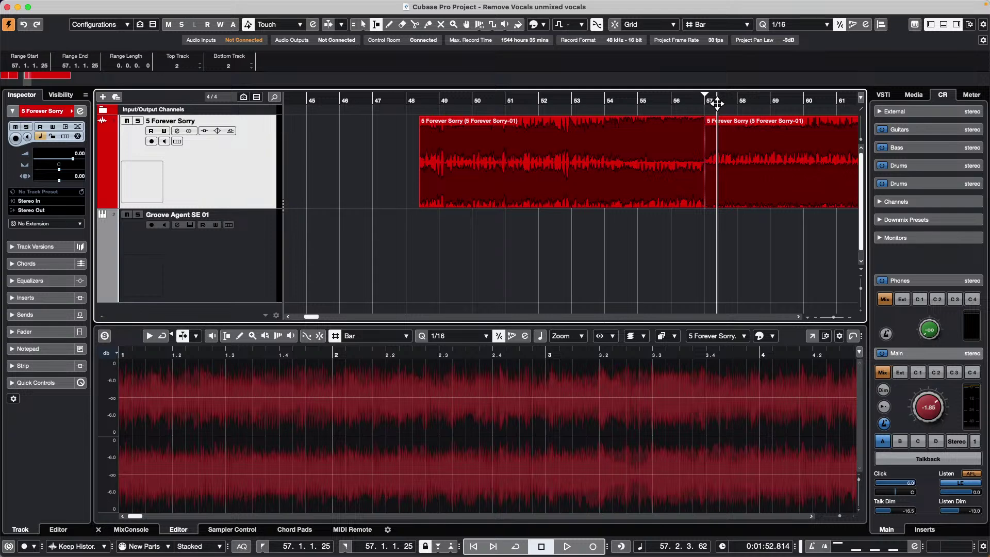
pyautogui.rightClick(721, 153)
pyautogui.click(721, 156)
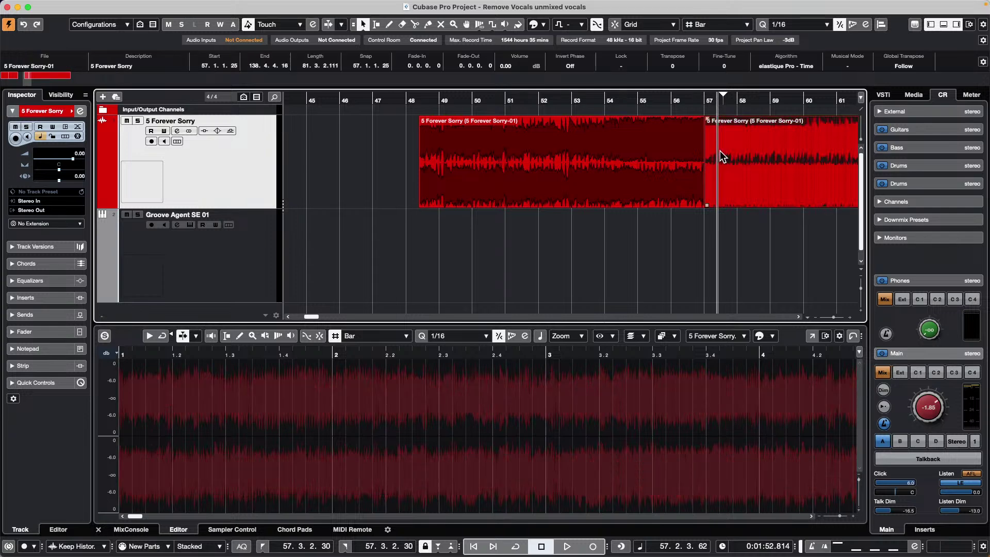
pyautogui.click(710, 99)
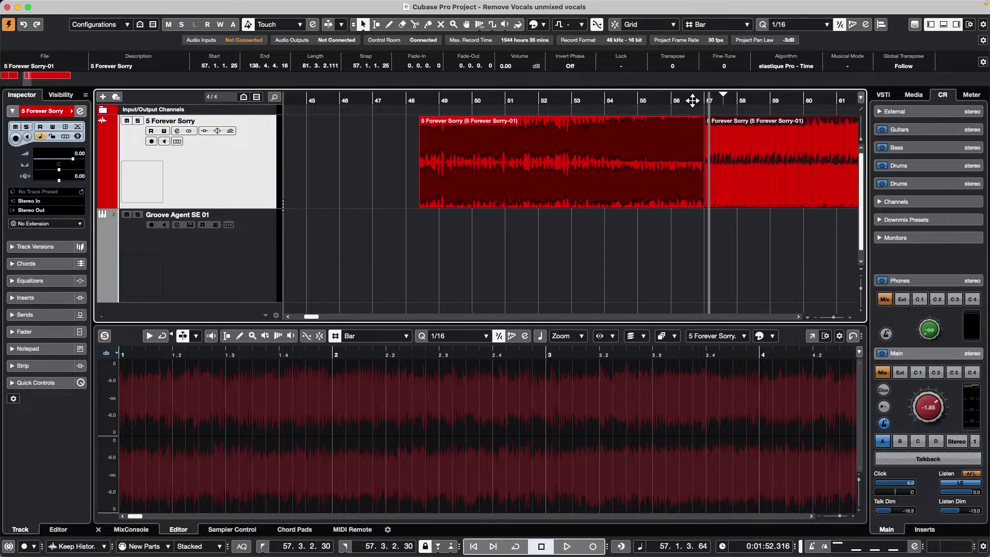
pyautogui.click(694, 149)
pyautogui.moveTo(697, 98); pyautogui.dragTo(698, 122)
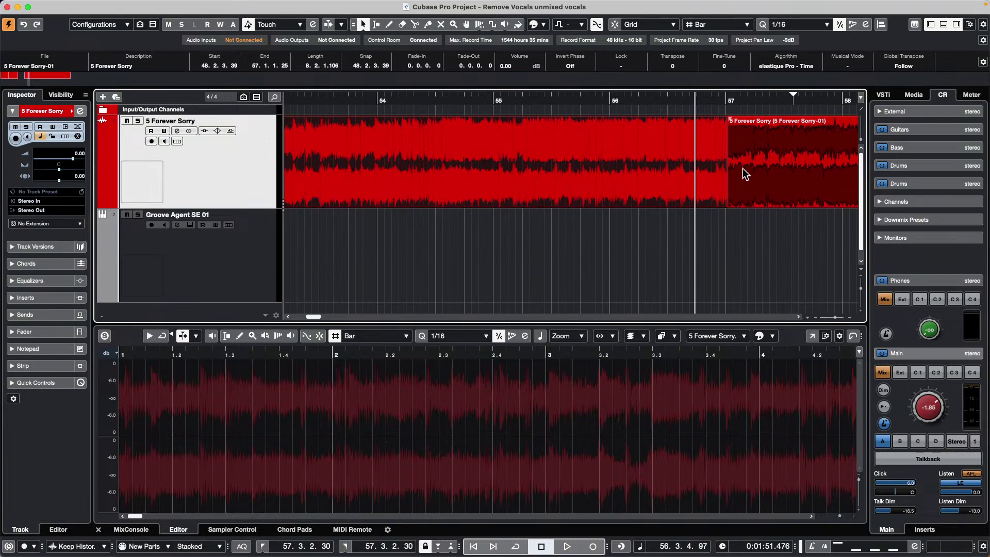
pyautogui.moveTo(719, 249); pyautogui.dragTo(755, 149)
pyautogui.press('x')
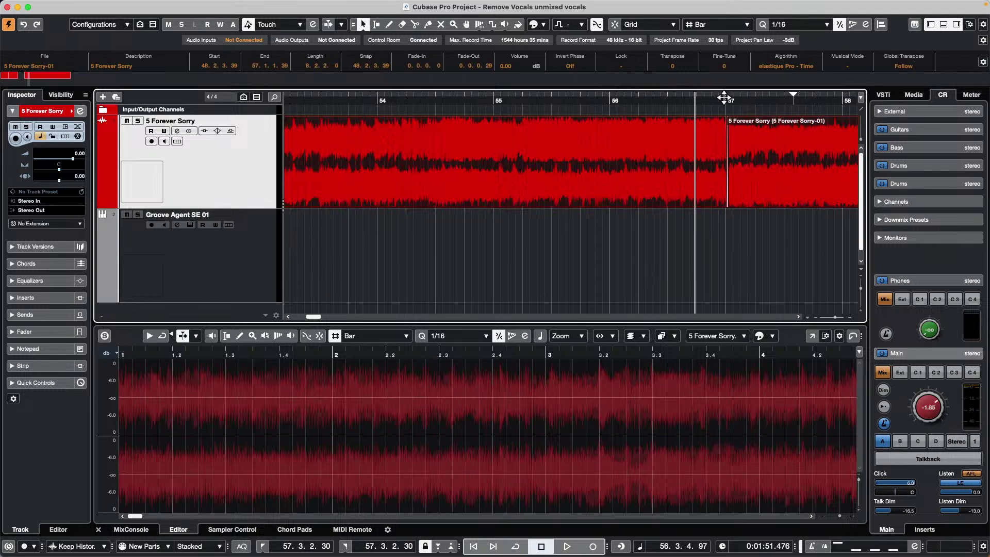
pyautogui.moveTo(724, 97)
pyautogui.mouseDown()
pyautogui.moveTo(736, 138)
pyautogui.moveTo(736, 127)
pyautogui.moveTo(742, 147)
pyautogui.moveTo(738, 121)
pyautogui.moveTo(753, 145)
pyautogui.moveTo(734, 101)
pyautogui.mouseUp()
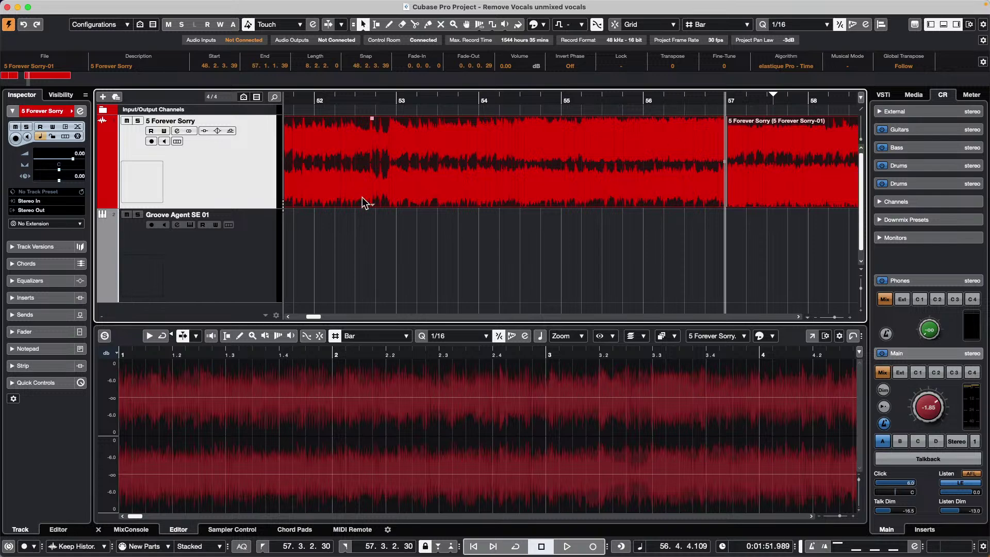
# Step: Add an instrument track using Groove Agent SE, routed to Stereo Out
pyautogui.rightClick(217, 165)
pyautogui.moveTo(222, 167)
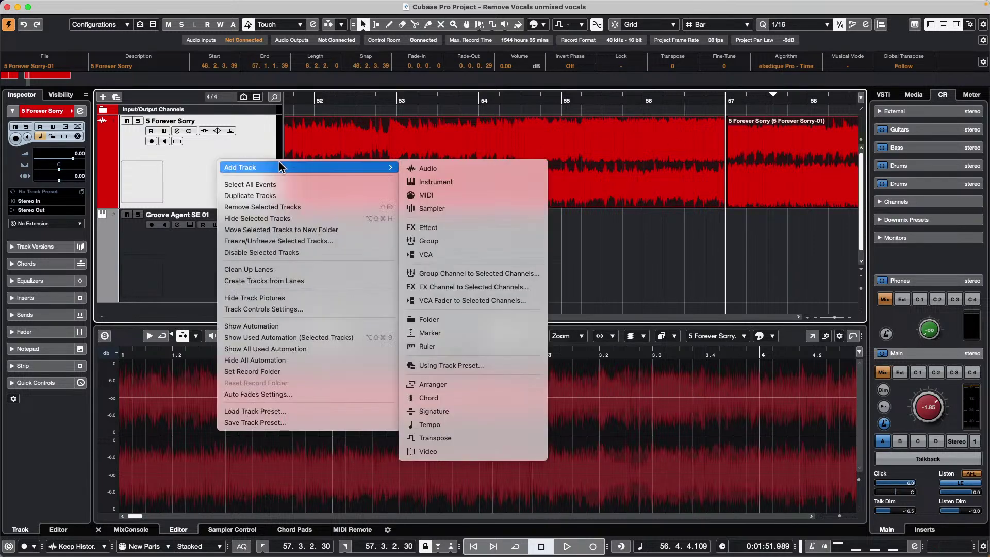
pyautogui.click(444, 181)
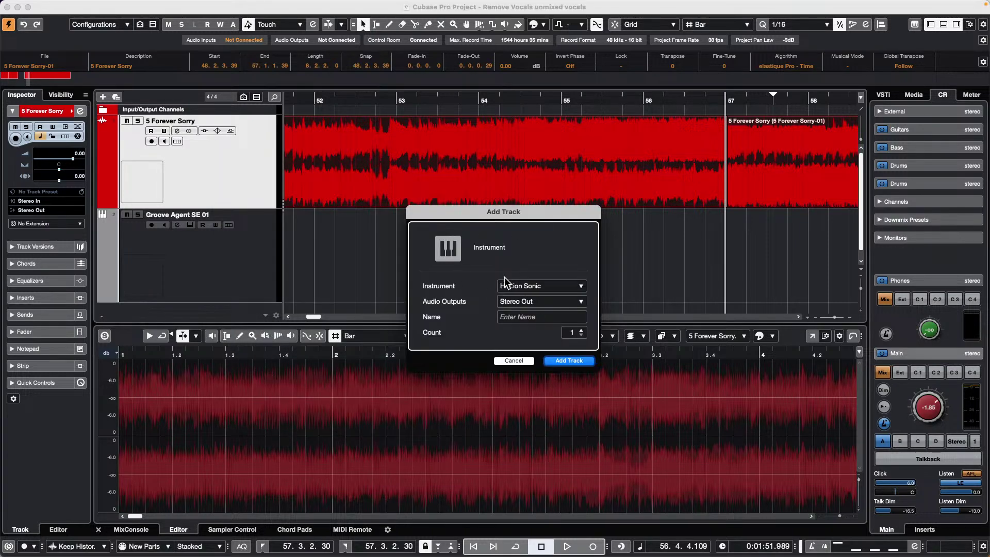
pyautogui.click(543, 286)
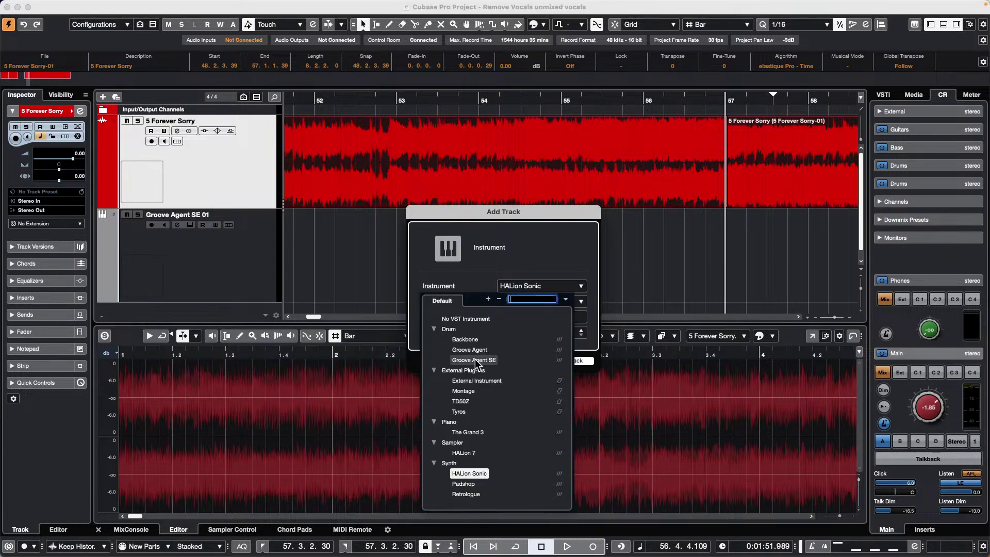
pyautogui.click(507, 358)
pyautogui.click(569, 360)
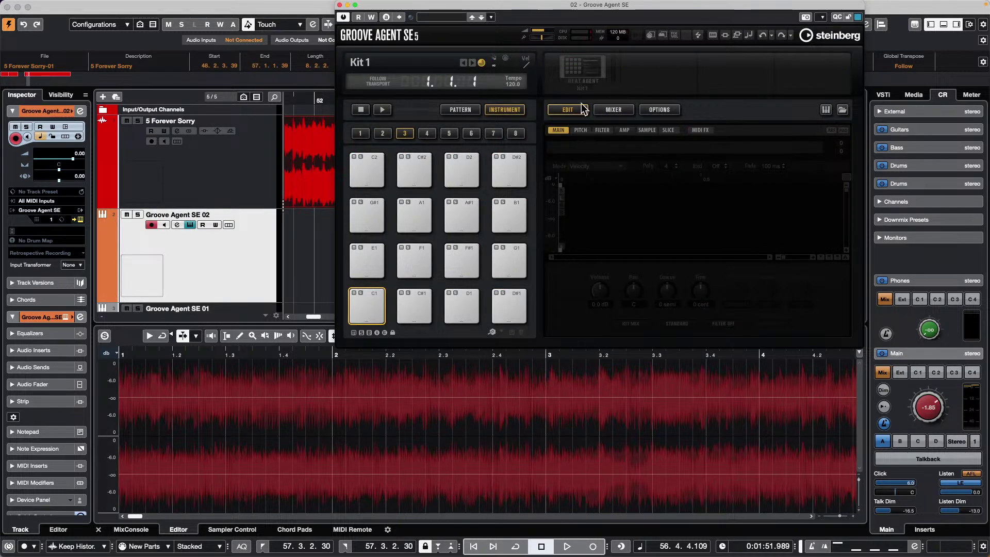
# Step: Load the "Init The Kit SE" kit with its patterns into Groove Agent SE
pyautogui.rightClick(570, 67)
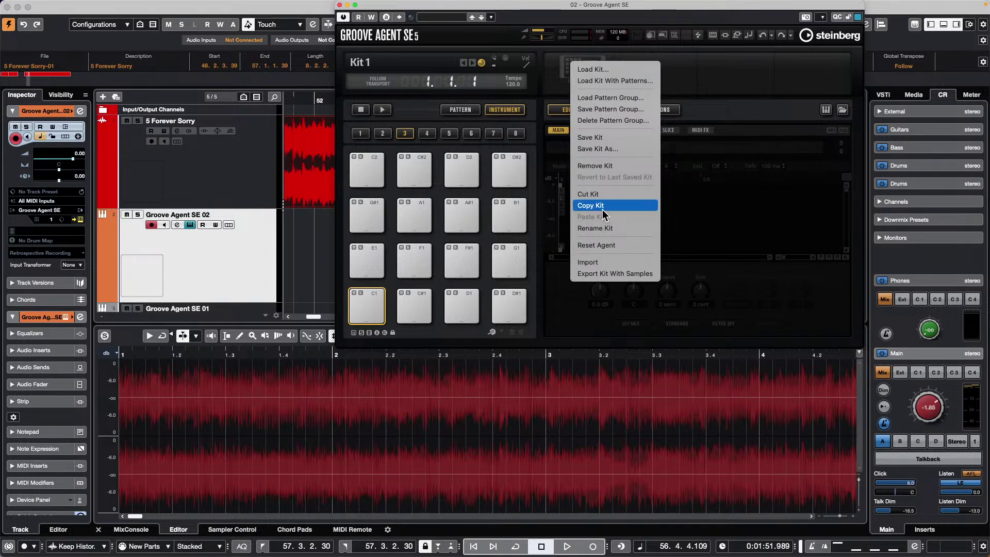
pyautogui.click(617, 81)
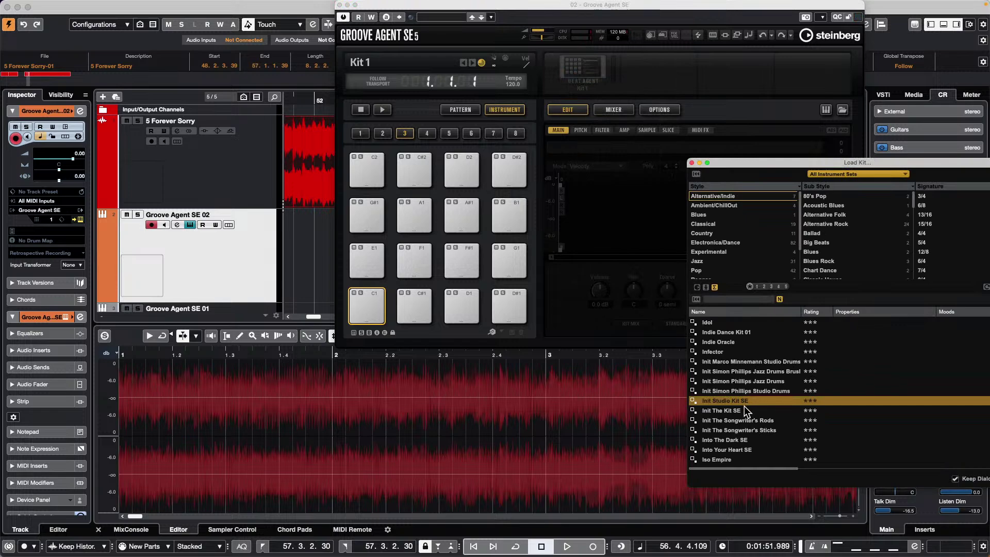
pyautogui.doubleClick(747, 412)
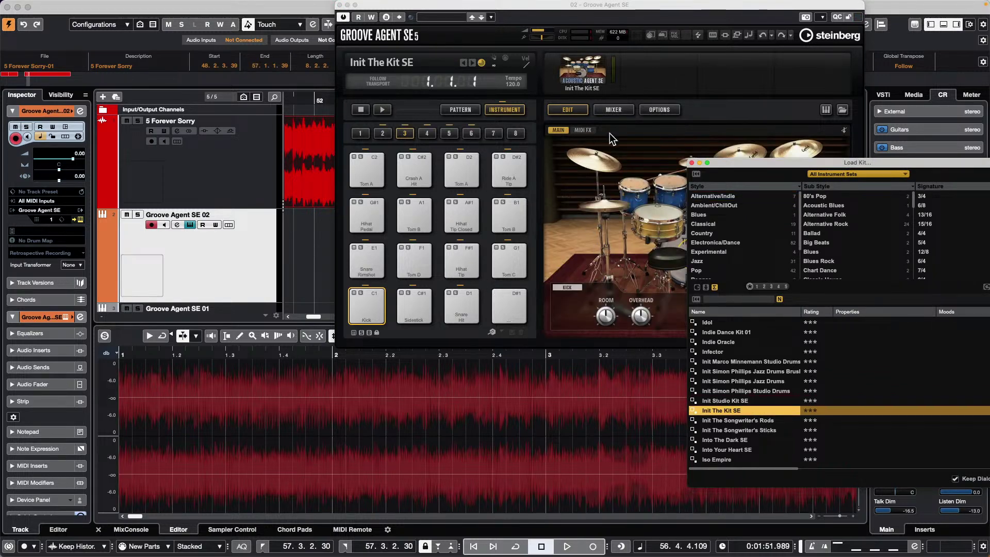
# Step: In the Groove Agent SE mixer, route Kick to Master, Snare to Out 2, Hihat to Out 3 and Toms to Out 4
pyautogui.click(624, 111)
pyautogui.click(577, 153)
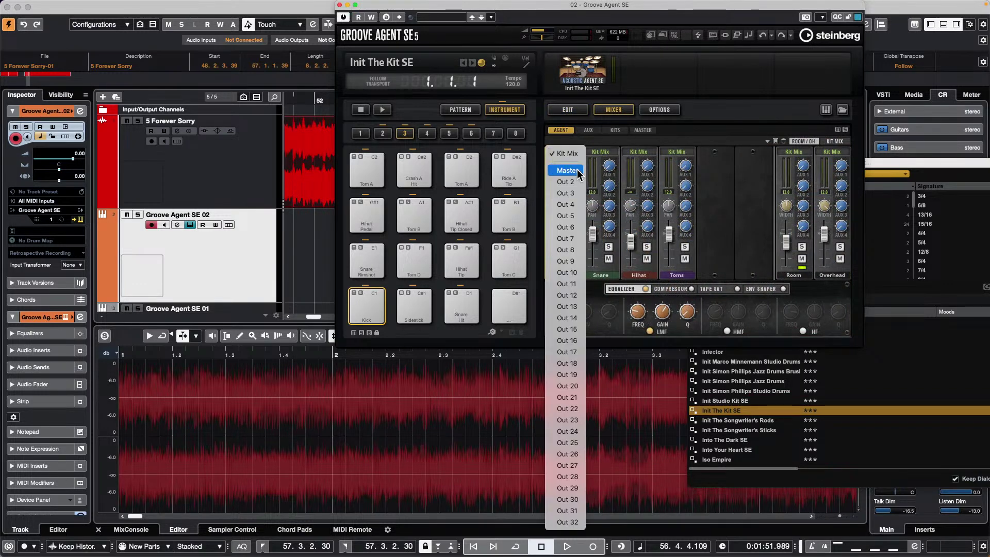
pyautogui.click(567, 170)
pyautogui.click(601, 152)
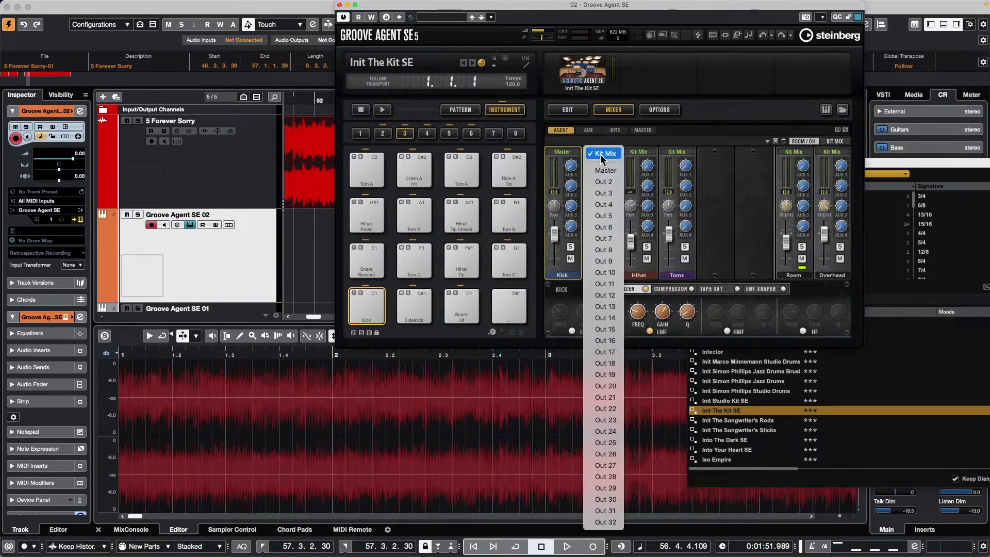
pyautogui.click(604, 181)
pyautogui.click(639, 151)
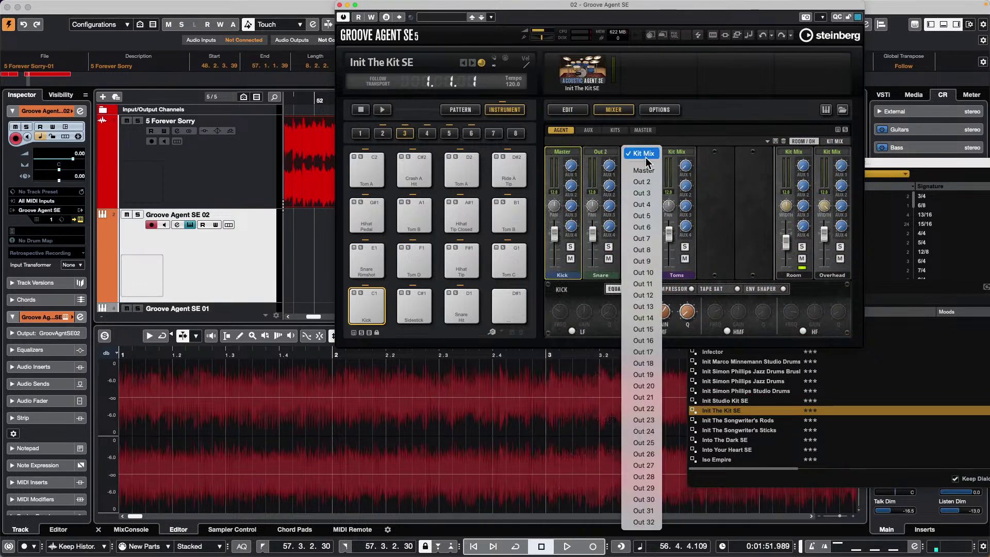
pyautogui.click(654, 190)
pyautogui.click(677, 152)
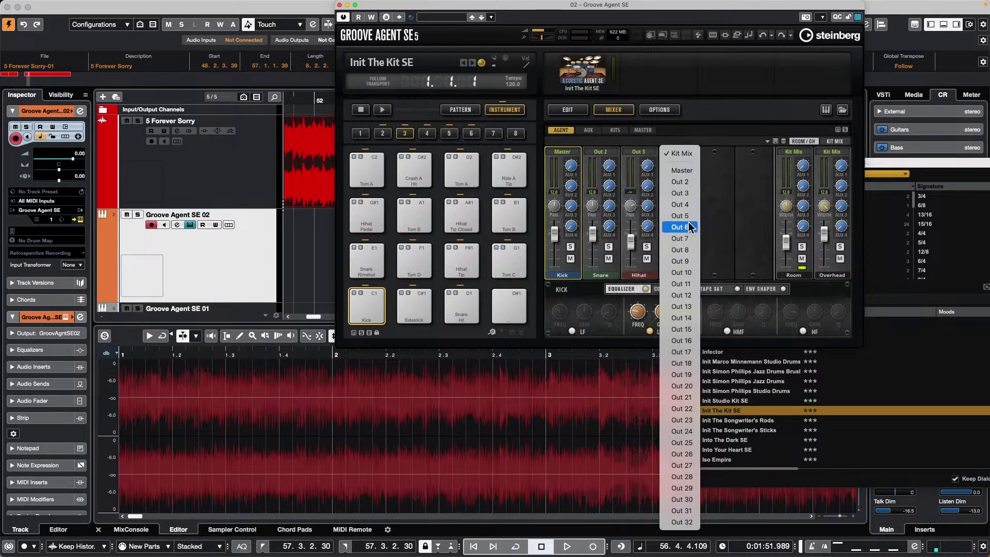
pyautogui.click(680, 204)
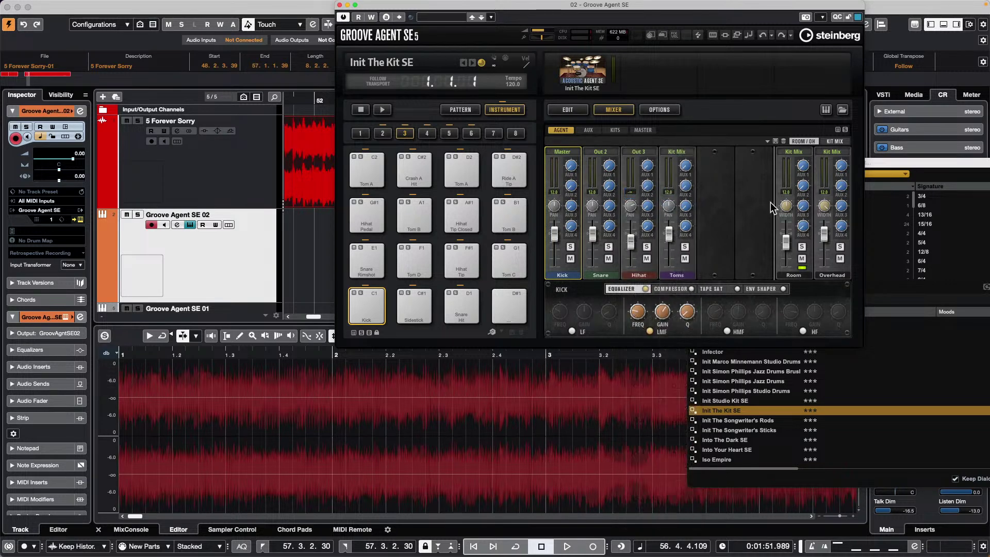
# Step: Route the kit's Room channel to Out 5 and its Overhead channel to Out 6
pyautogui.click(797, 152)
pyautogui.click(806, 215)
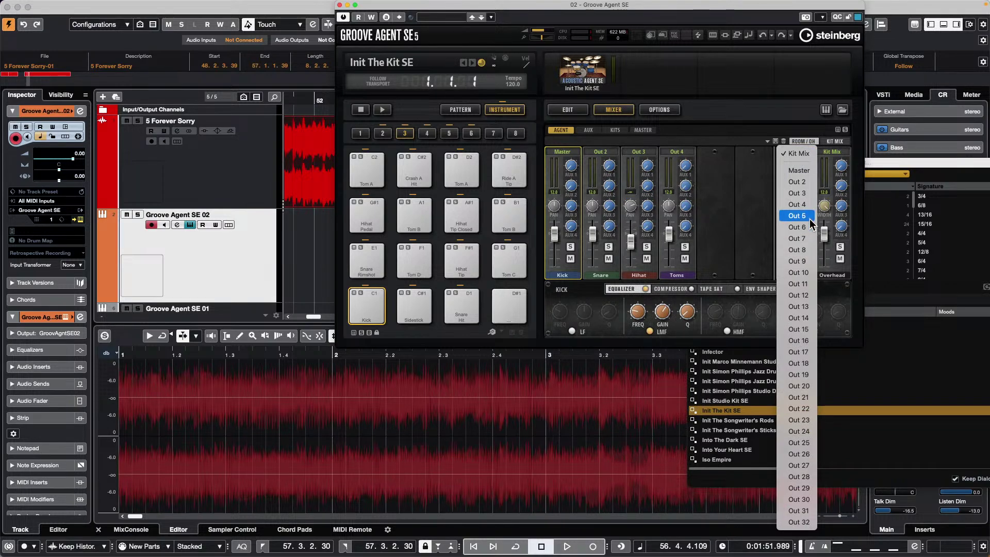
pyautogui.click(833, 152)
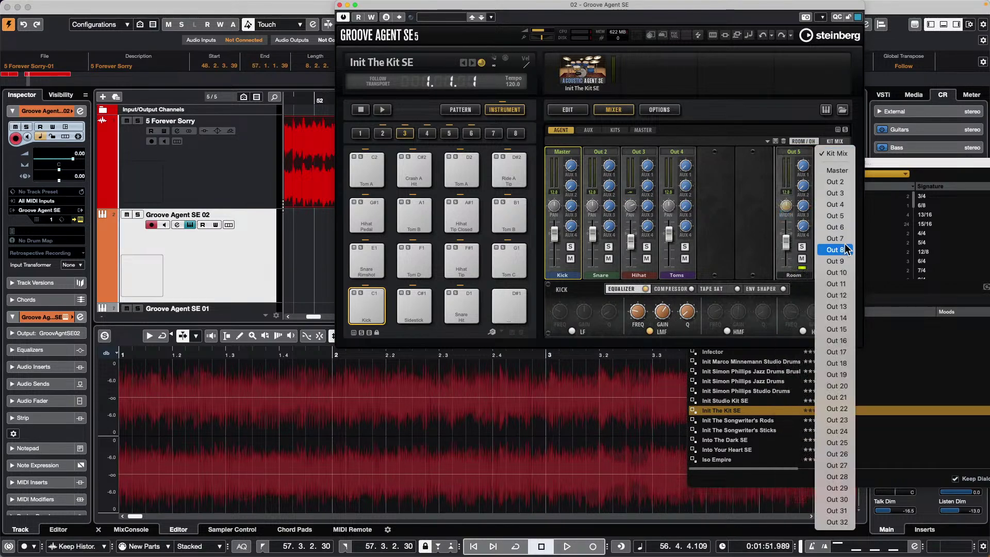
pyautogui.click(844, 229)
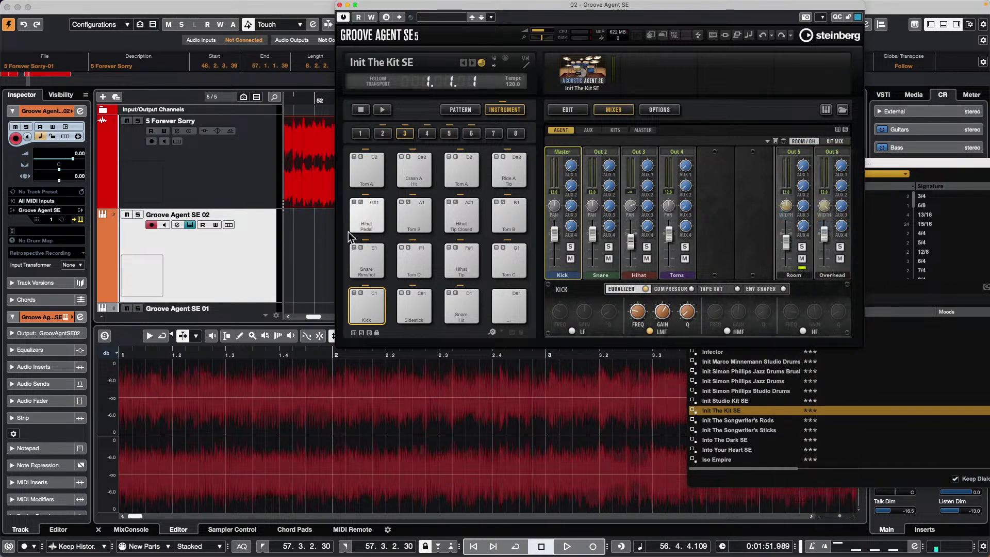
# Step: Audition the kit's snare rimshot, Tom B, kick, Tom D and sidestick pads
pyautogui.click(368, 260)
pyautogui.click(414, 216)
pyautogui.click(367, 305)
pyautogui.click(415, 261)
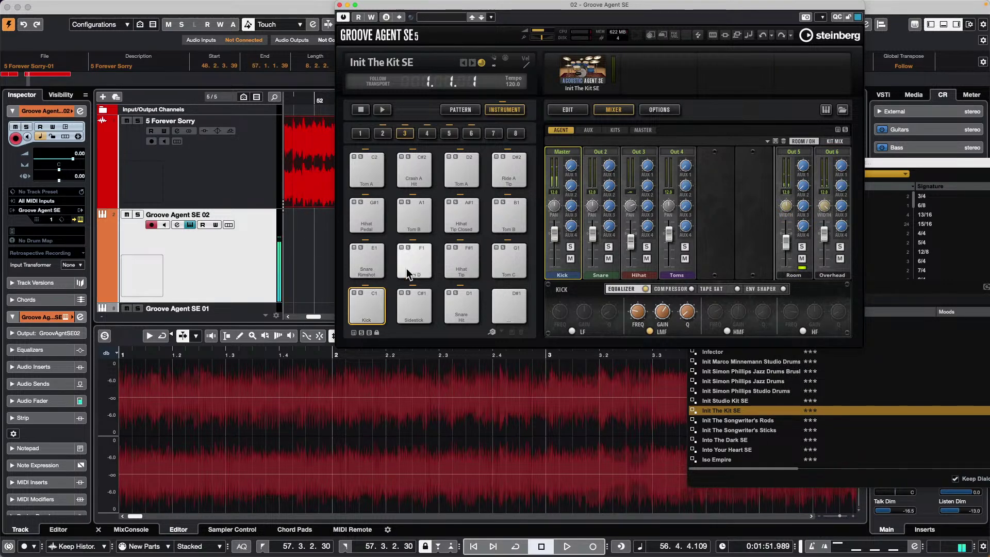
pyautogui.click(410, 293)
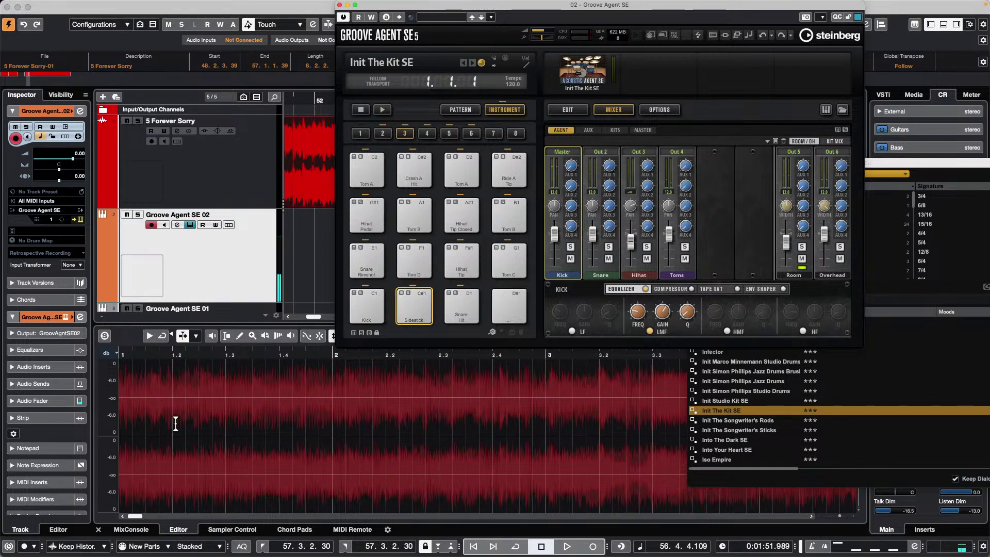
# Step: Show the MixConsole and play snare, tom and hi-hat pads to check the levels on the separate output channels
pyautogui.click(132, 530)
pyautogui.click(457, 312)
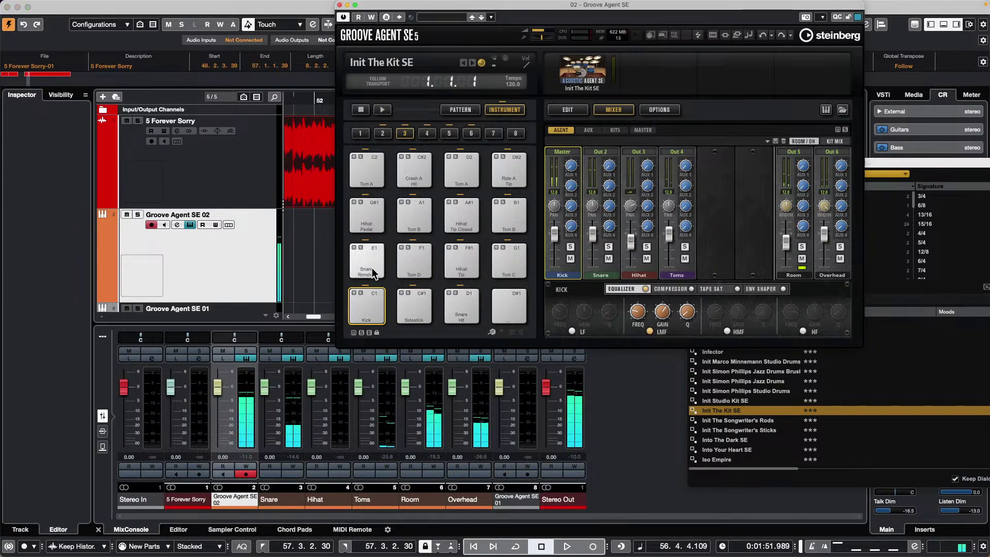
pyautogui.click(412, 261)
pyautogui.click(451, 261)
pyautogui.click(469, 214)
pyautogui.click(415, 216)
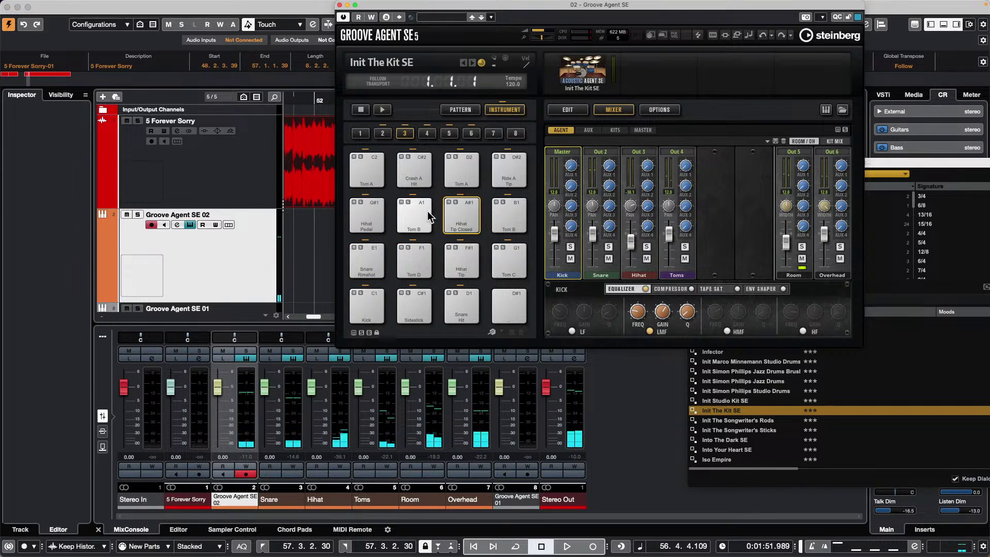
# Step: Audition the kit's Hihat Pedal, Kick and Sidestick pads while checking the separate mixer channels
pyautogui.click(368, 217)
pyautogui.click(365, 312)
pyautogui.click(421, 306)
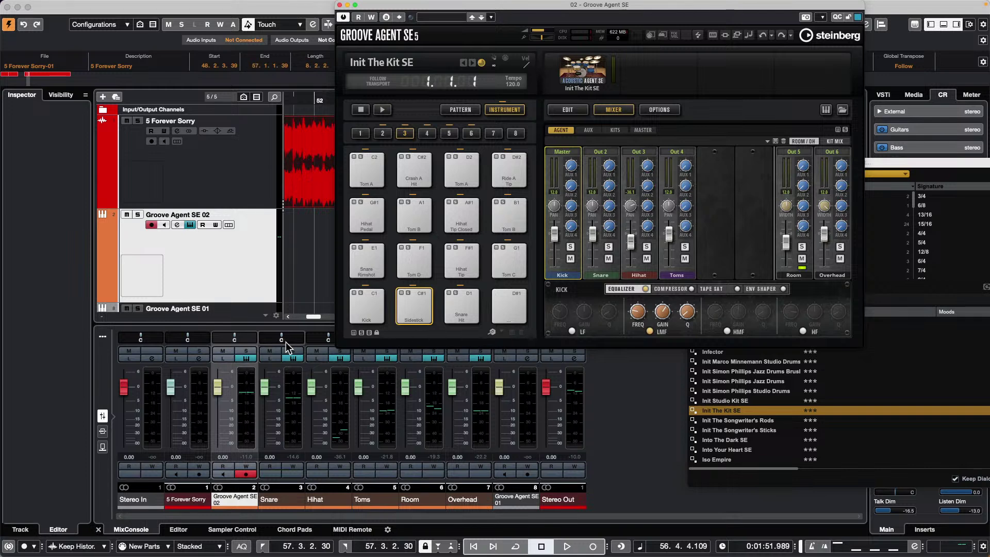
# Step: Select the Groove Agent SE 02 track, review its output channel lanes such as Hihat and Toms, and fold and unfold them
pyautogui.click(202, 265)
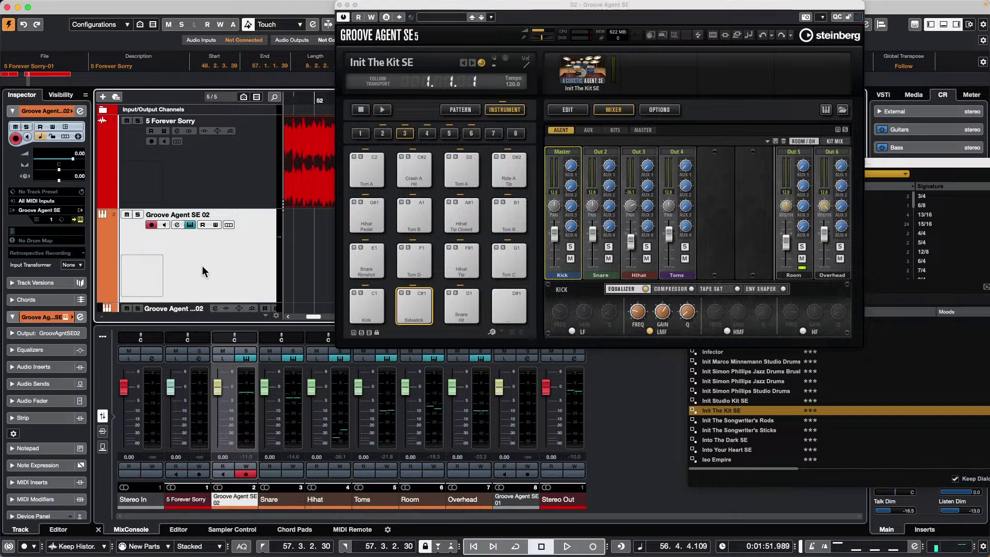
pyautogui.scroll(-10, 202, 265)
pyautogui.scroll(-5, 202, 265)
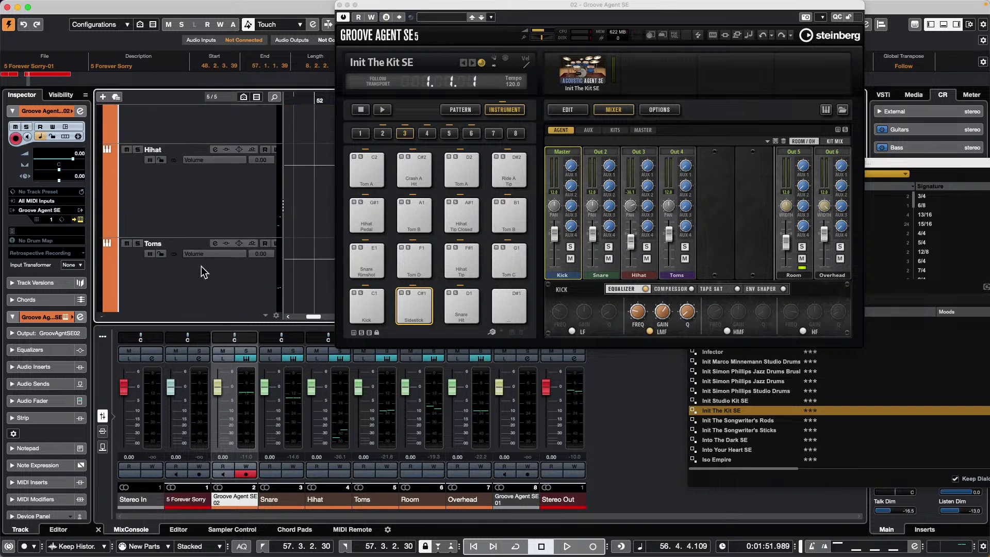
pyautogui.scroll(15, 201, 266)
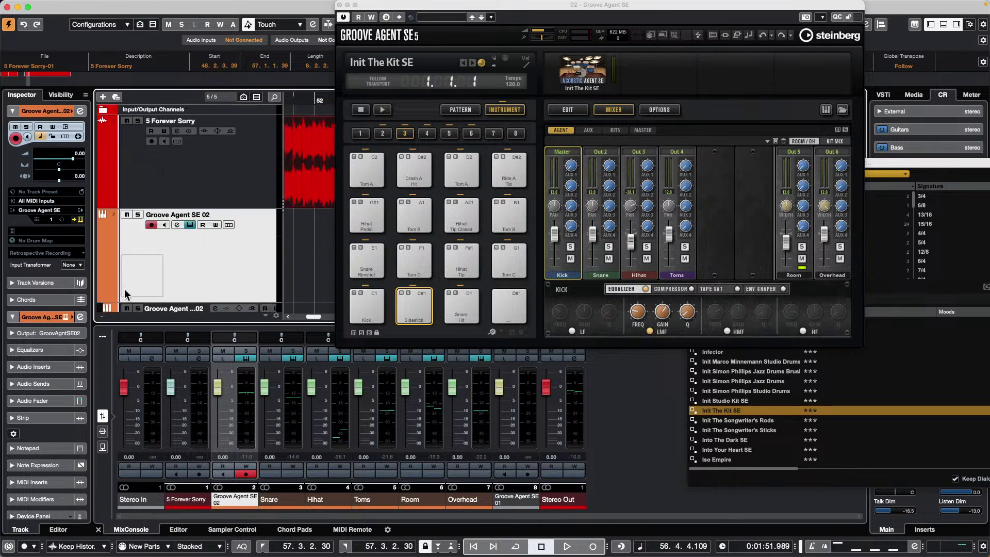
pyautogui.click(102, 298)
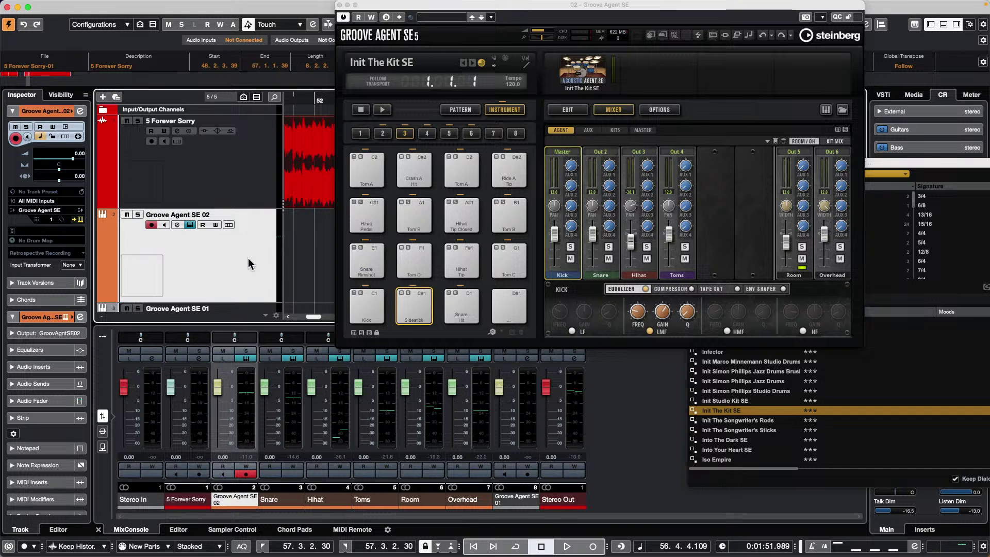
pyautogui.scroll(-3, 308, 252)
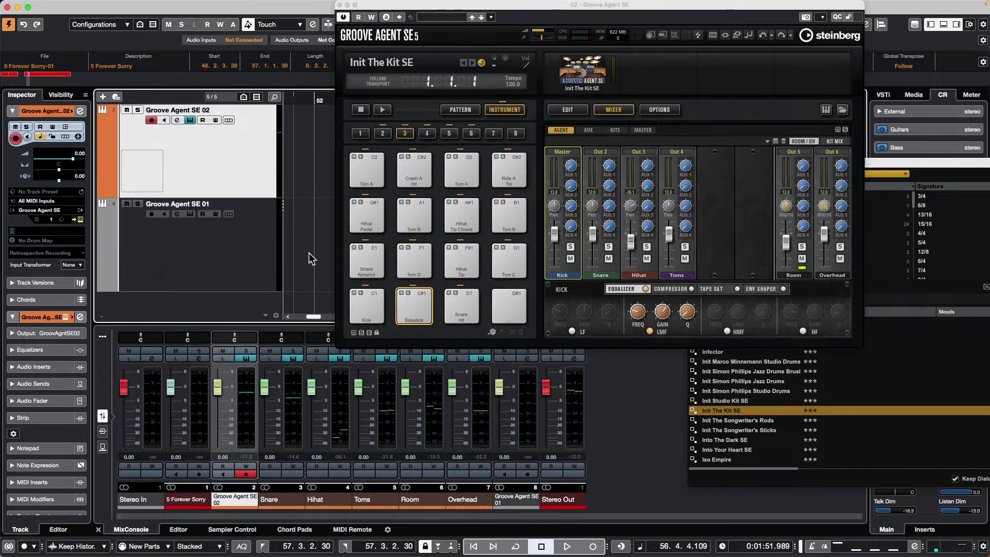
pyautogui.click(102, 206)
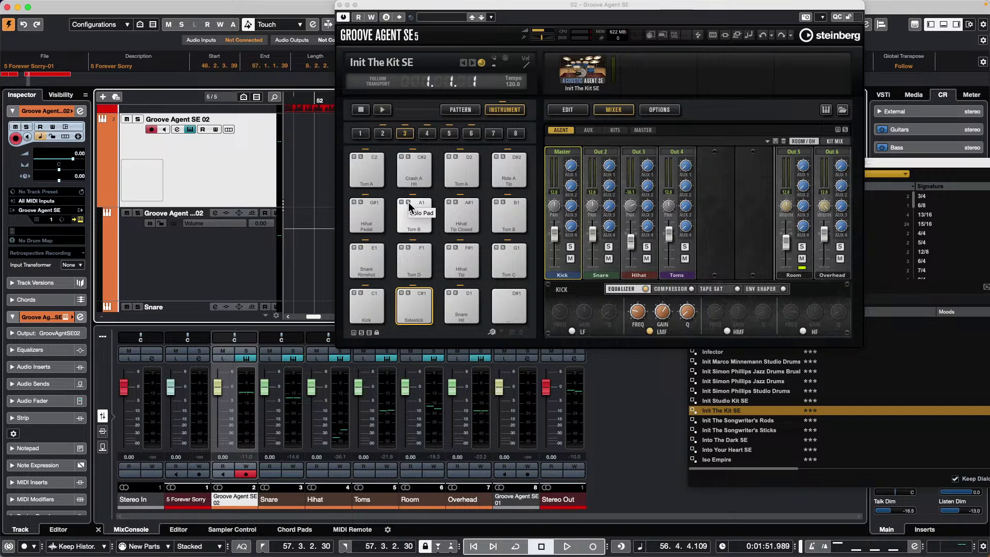
# Step: Close the Load Kit browser and the Groove Agent SE window
pyautogui.click(877, 163)
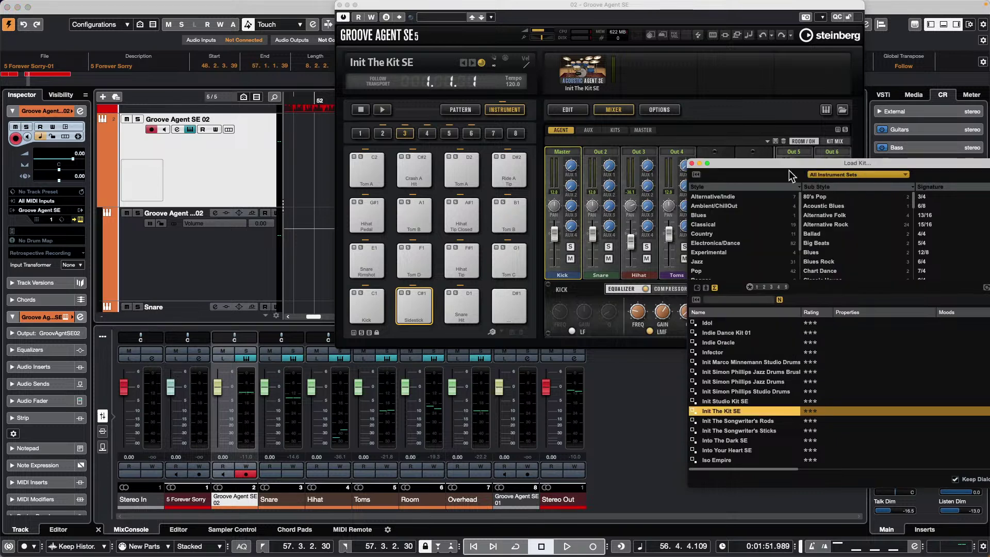
pyautogui.click(692, 163)
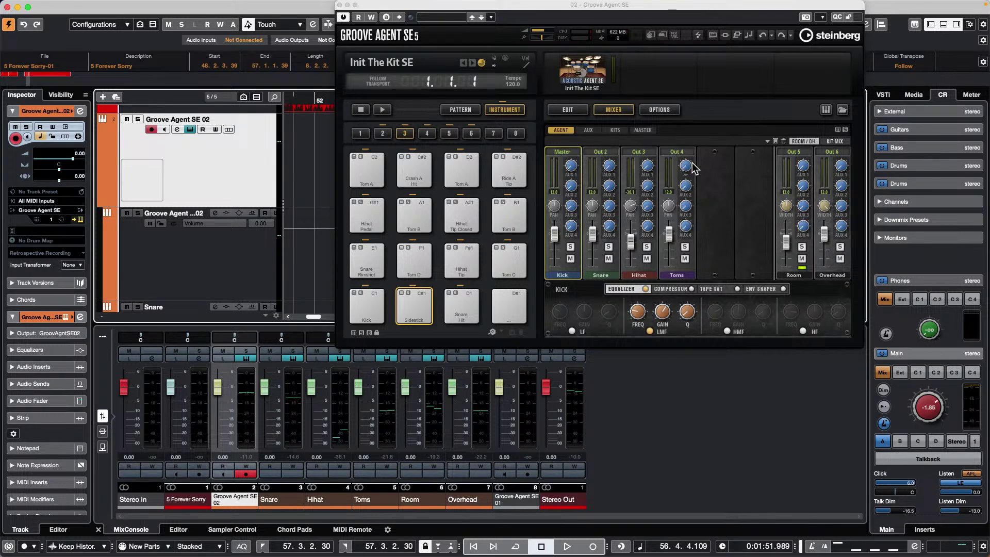
pyautogui.click(344, 7)
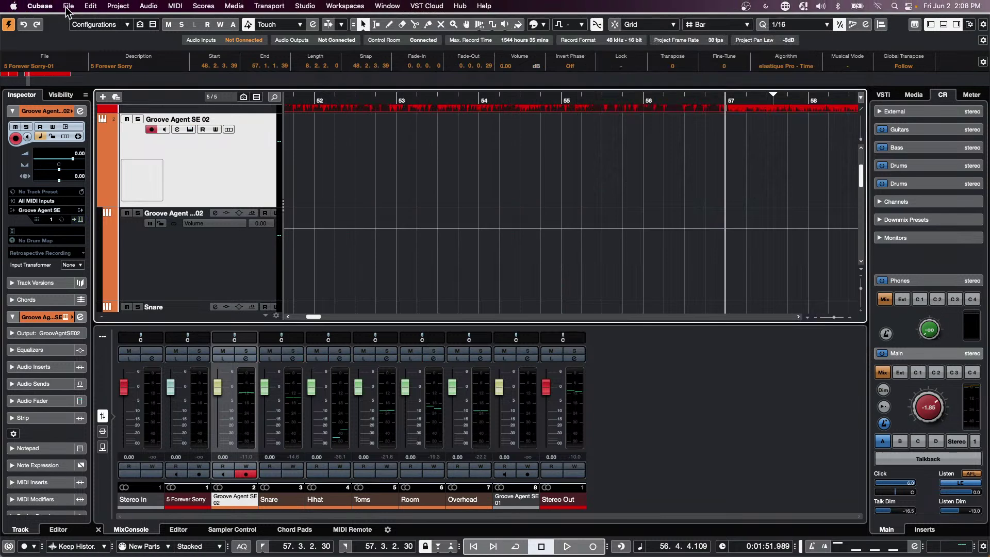
# Step: Open the recent project jump off.cpr
pyautogui.click(68, 5)
pyautogui.moveTo(124, 243)
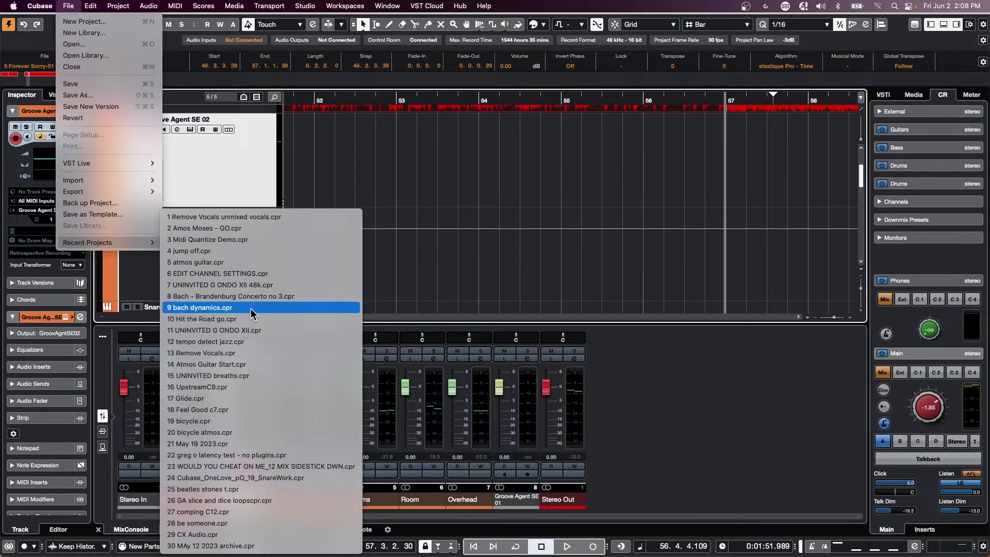
pyautogui.click(248, 251)
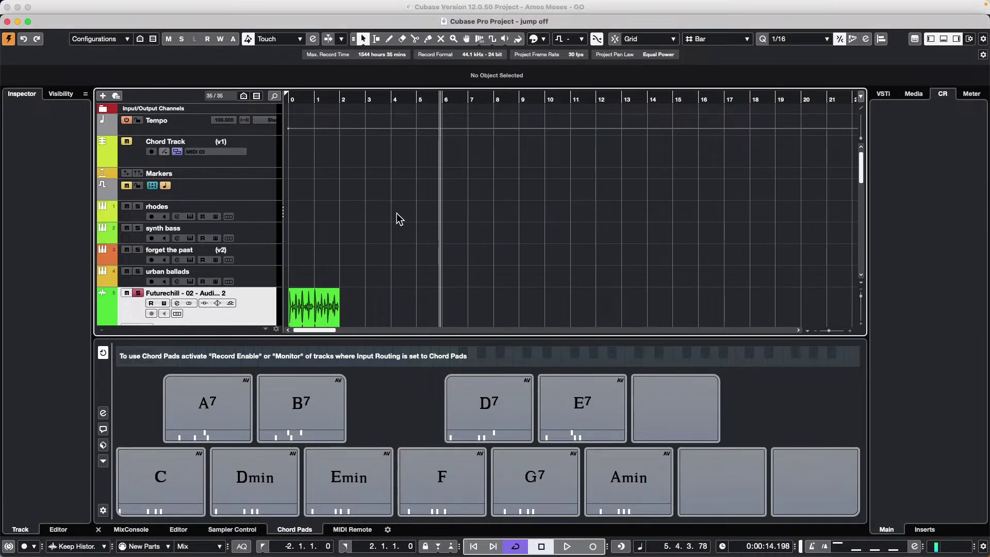
# Step: Select the vocal track inside the folder together with all its events, and clear the event selection again
pyautogui.scroll(-10, 396, 214)
pyautogui.scroll(4, 395, 214)
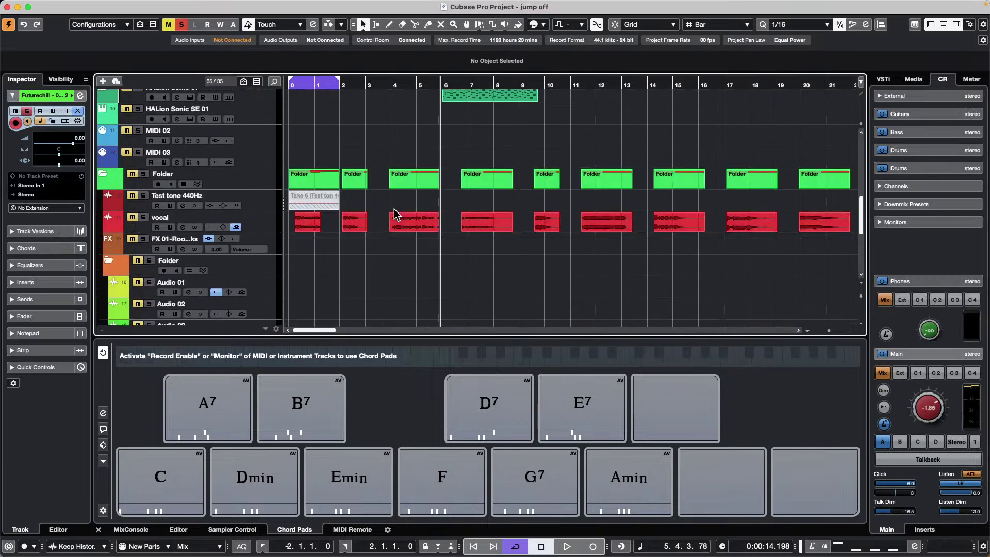
pyautogui.click(267, 225)
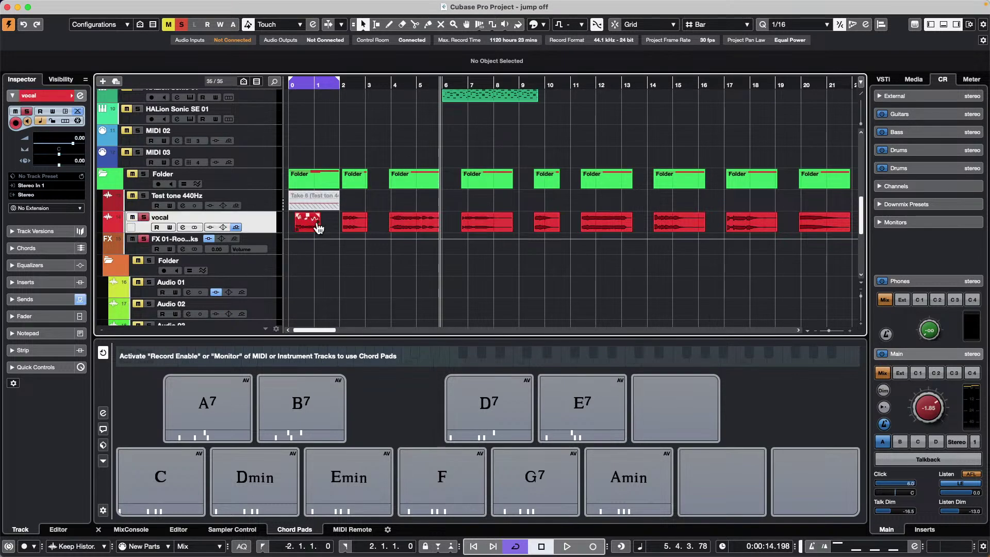
pyautogui.click(264, 175)
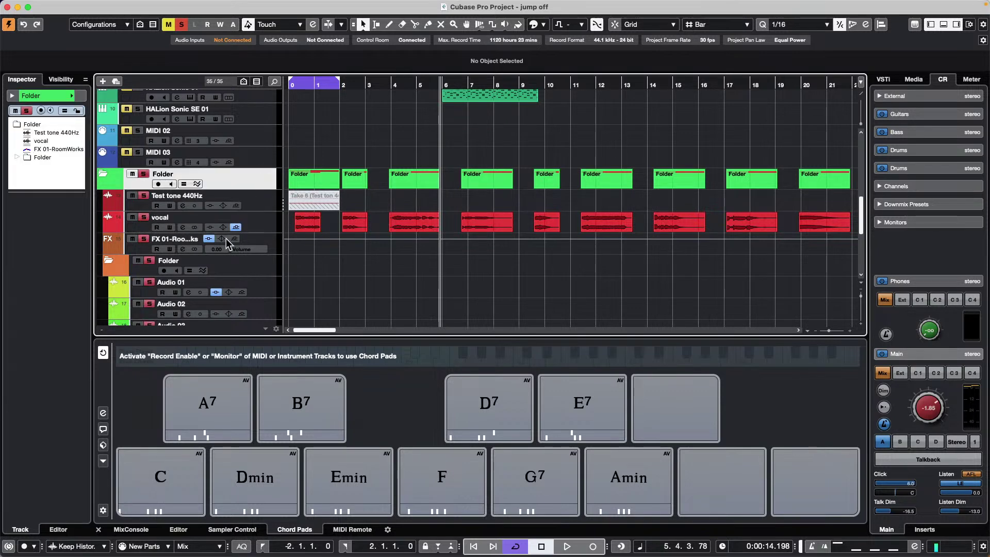
pyautogui.click(253, 231)
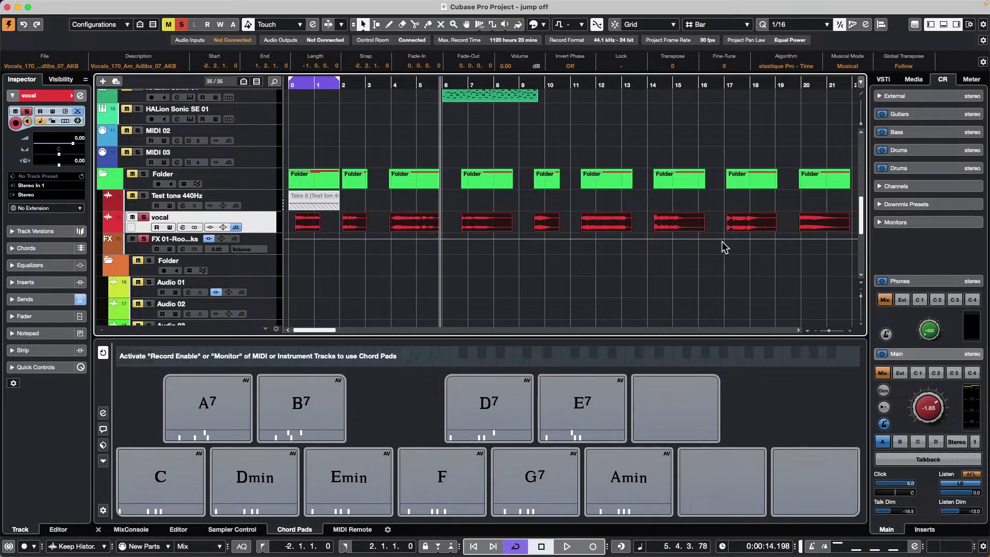
pyautogui.click(527, 260)
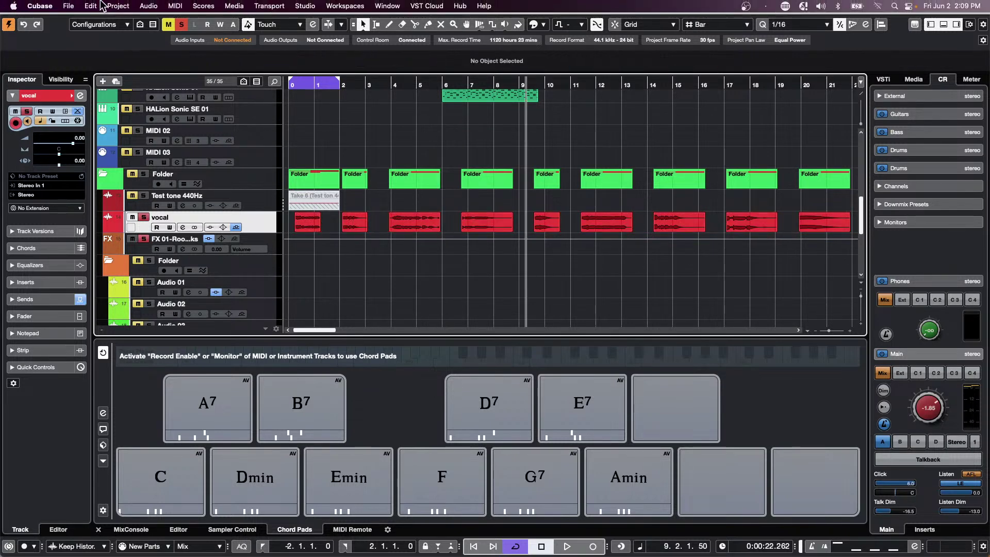
# Step: Select all events on the vocal track, and switch the track selection to the green Folder track and back to vocal
pyautogui.click(90, 6)
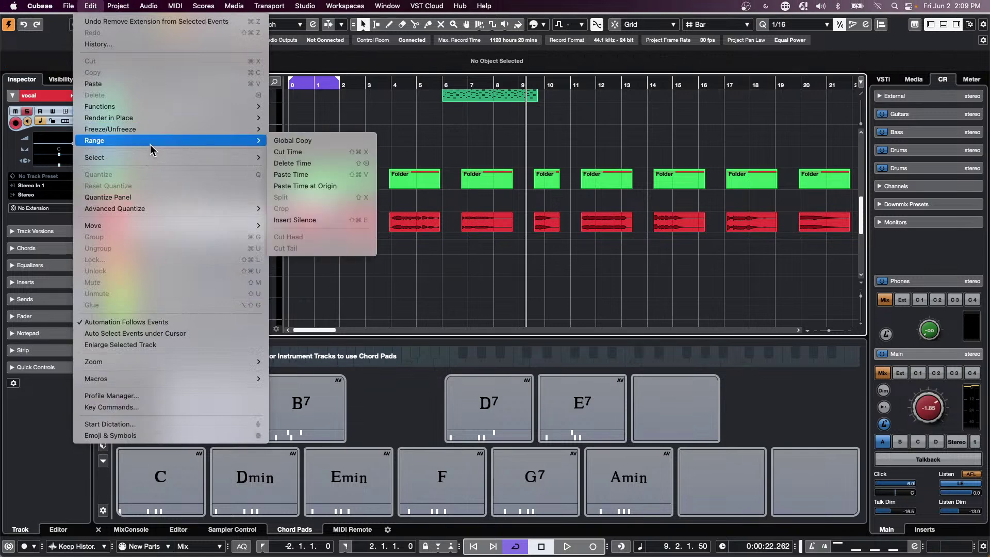
pyautogui.moveTo(151, 160)
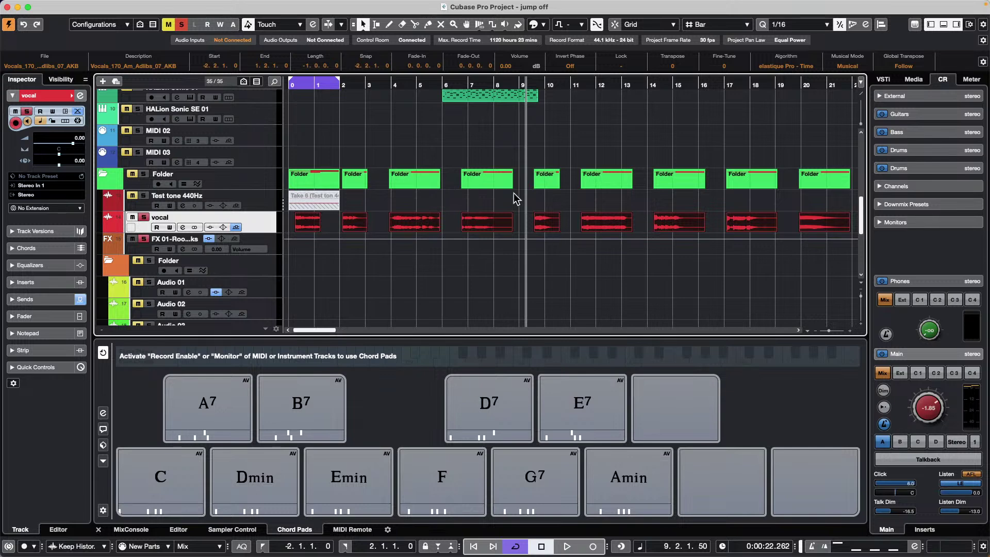
pyautogui.click(268, 181)
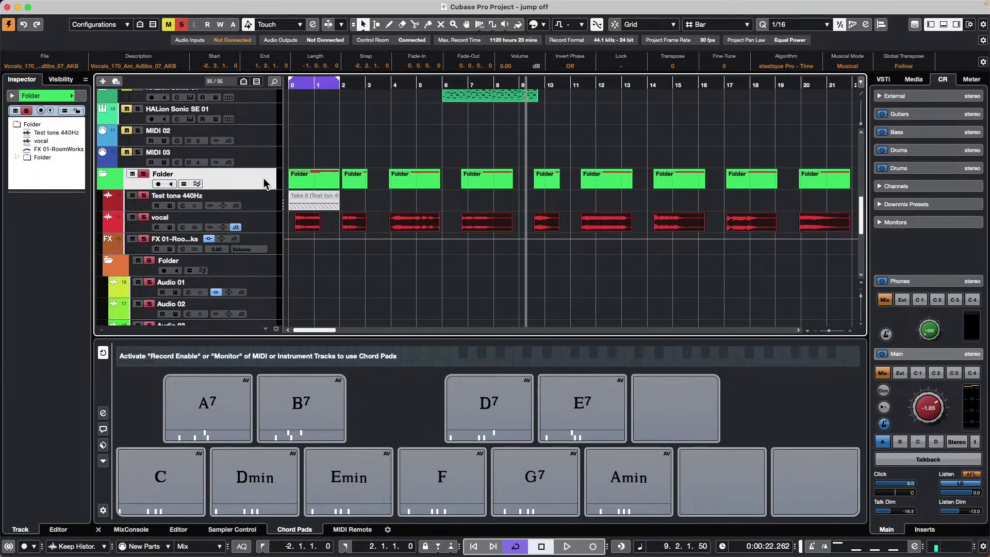
pyautogui.click(270, 229)
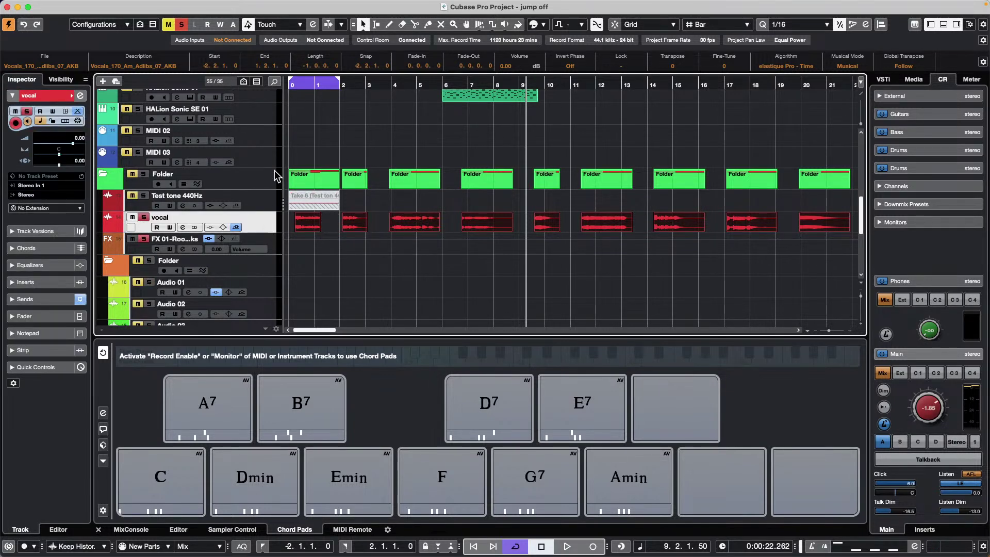
# Step: Split the E.Piano part on the HALion Sonic 01 track at about 7.3.3.118 and again about one bar further on
pyautogui.scroll(2, 475, 165)
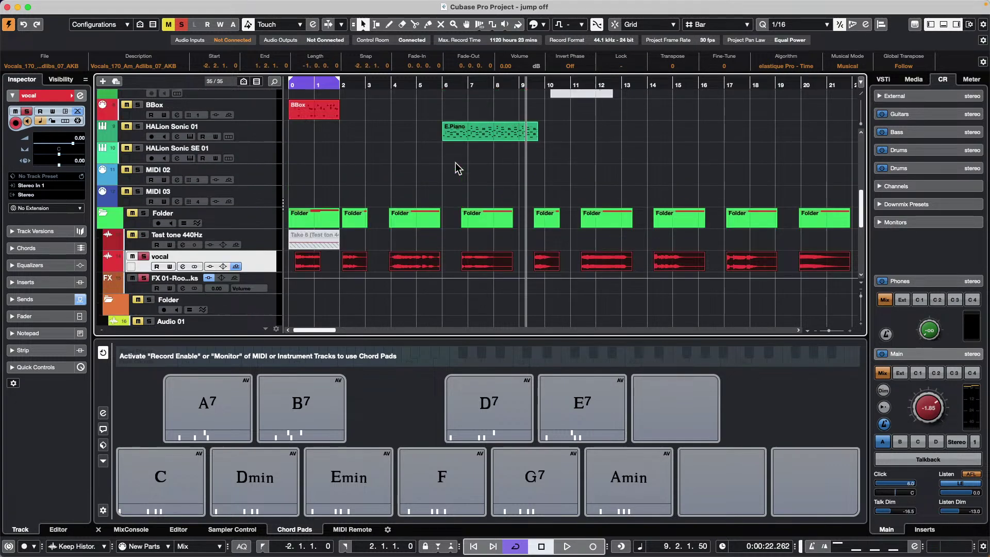
pyautogui.rightClick(476, 138)
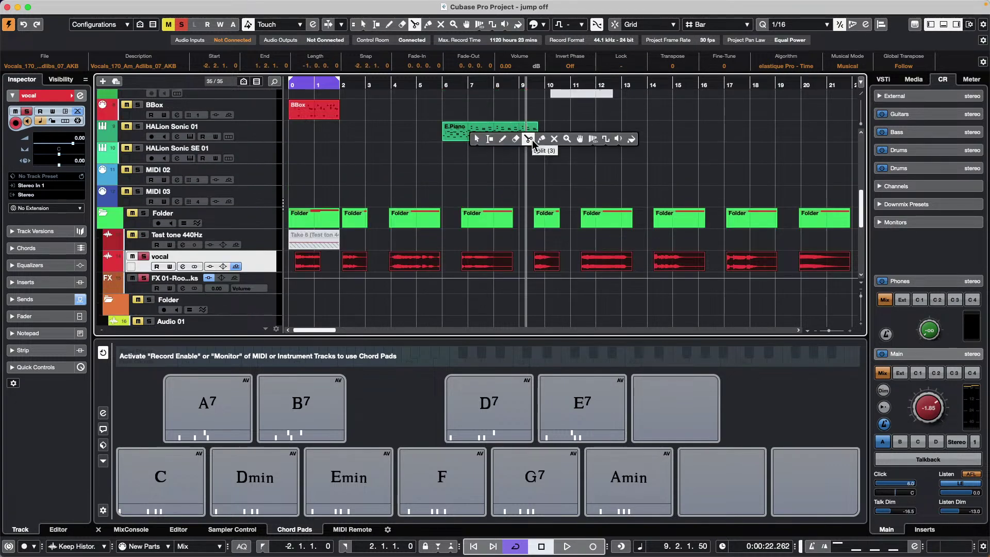
pyautogui.click(529, 139)
pyautogui.click(486, 132)
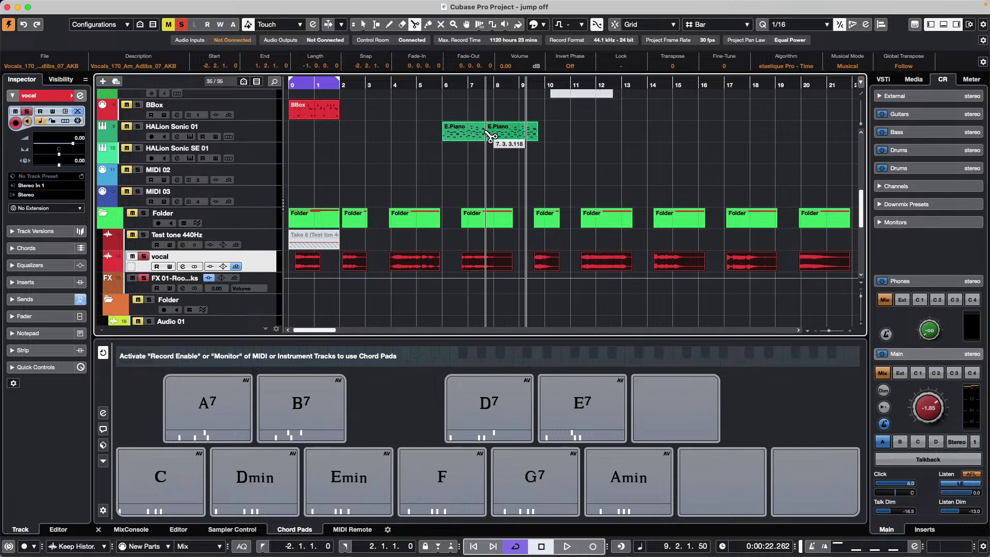
pyautogui.click(515, 133)
# Step: Switch to the Range Selection tool, select the Folder and vocal tracks in turn, and return to the Object Selection tool
pyautogui.rightClick(482, 138)
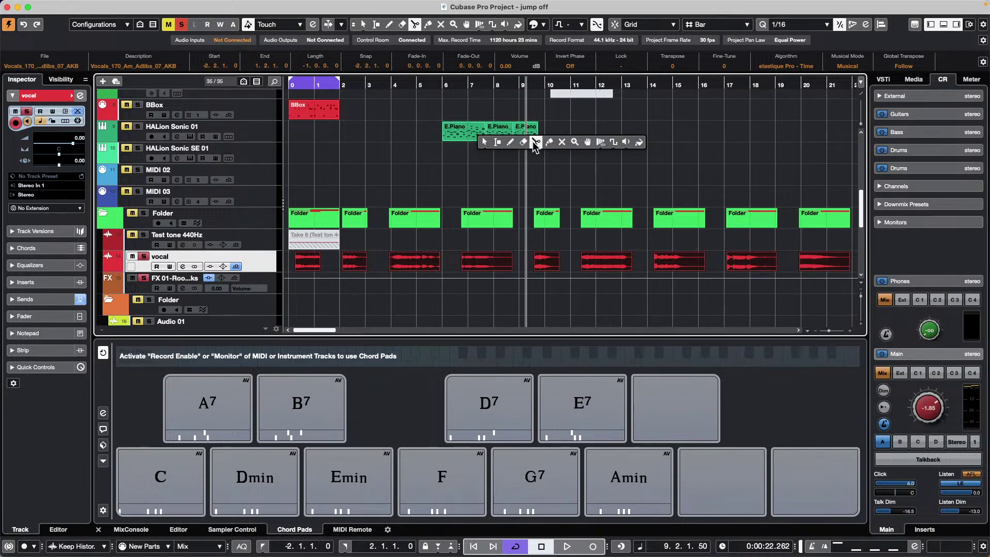
pyautogui.click(497, 142)
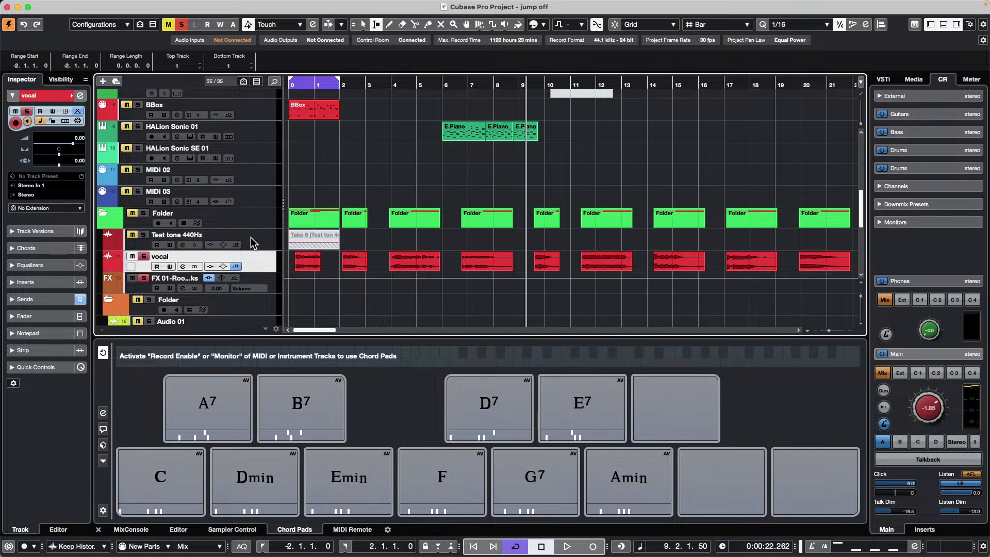
pyautogui.click(261, 216)
pyautogui.click(264, 261)
pyautogui.rightClick(302, 268)
pyautogui.click(308, 268)
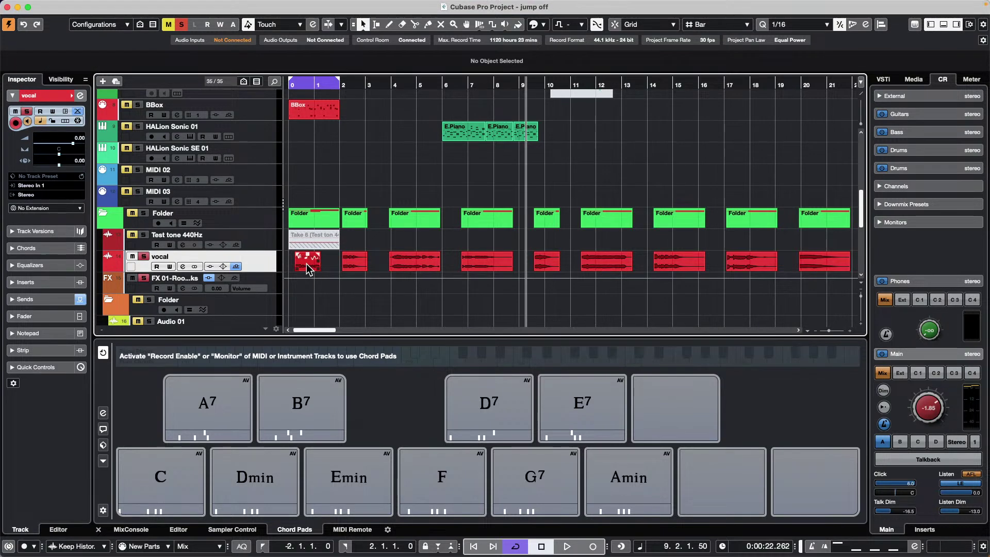
# Step: Select all events on the vocal track, view the Select commands including All on Selected Tracks, and clear the selection
pyautogui.click(308, 269)
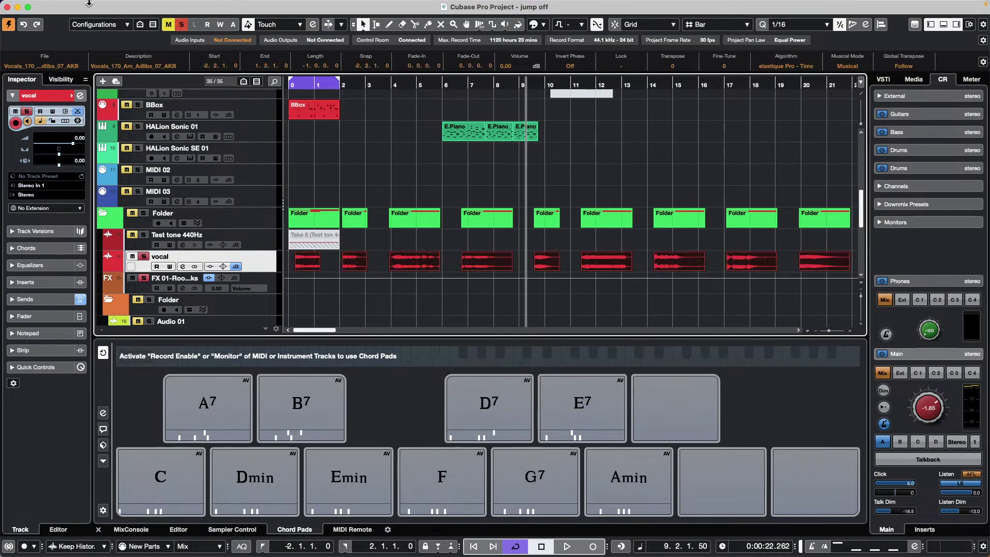
pyautogui.click(92, 6)
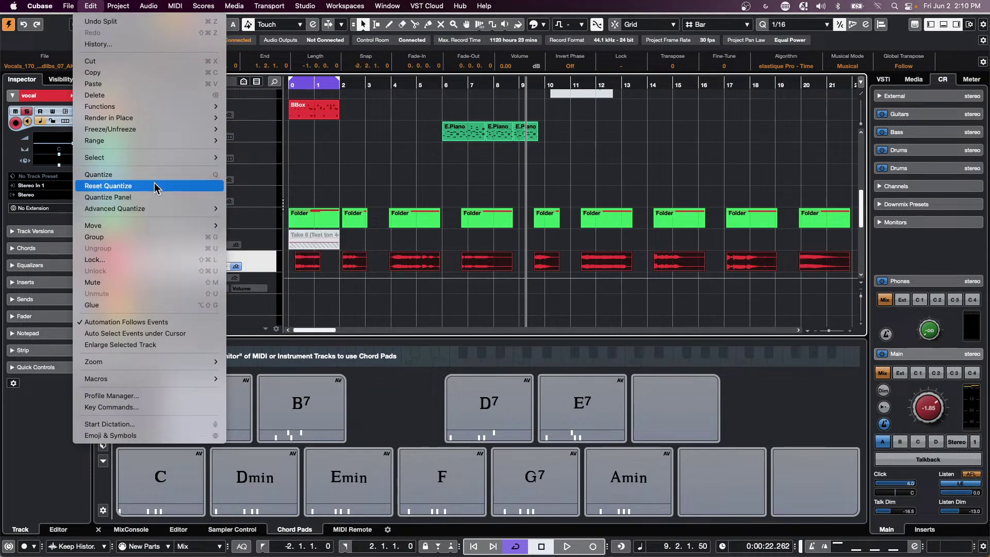
pyautogui.moveTo(154, 159)
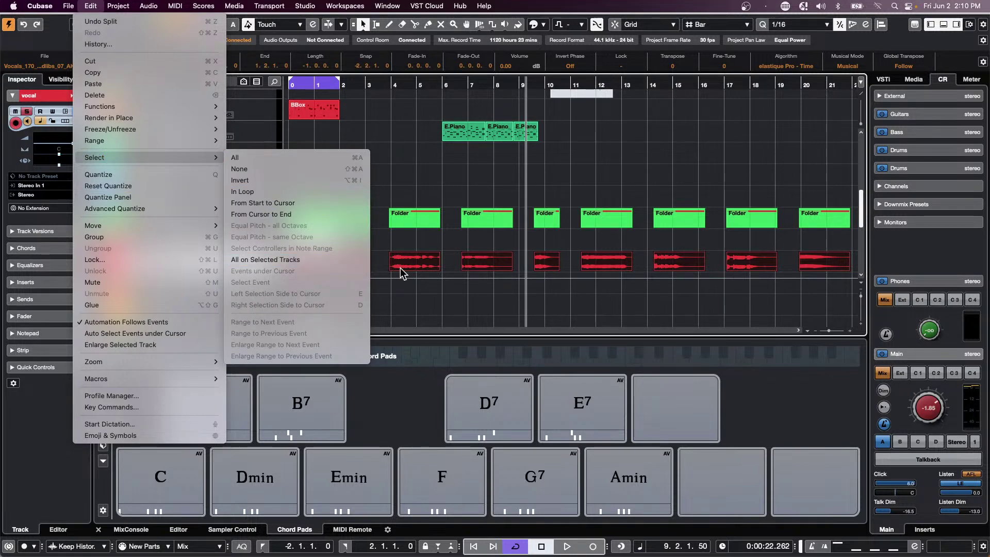
pyautogui.click(463, 165)
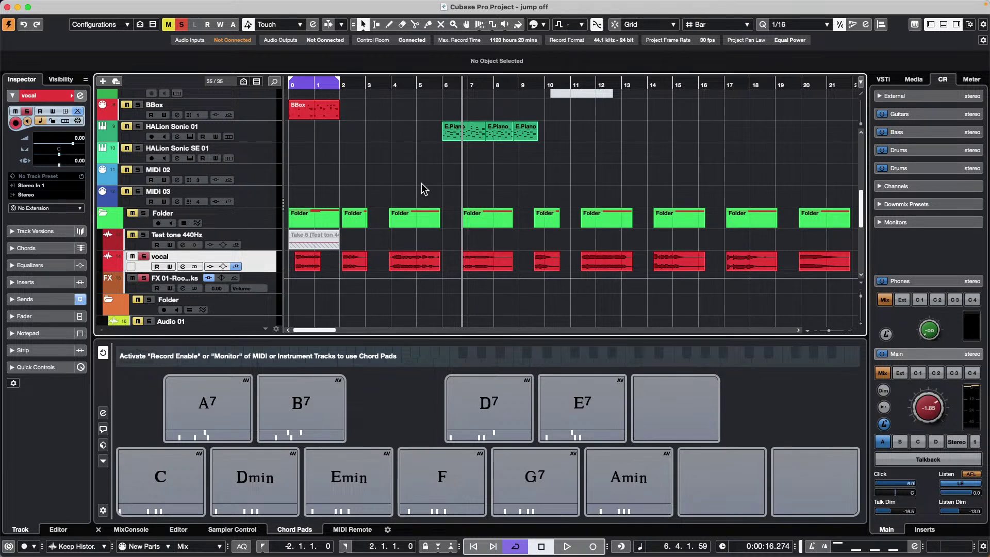
# Step: Open the Key Commands dialog
pyautogui.moveTo(126, 6)
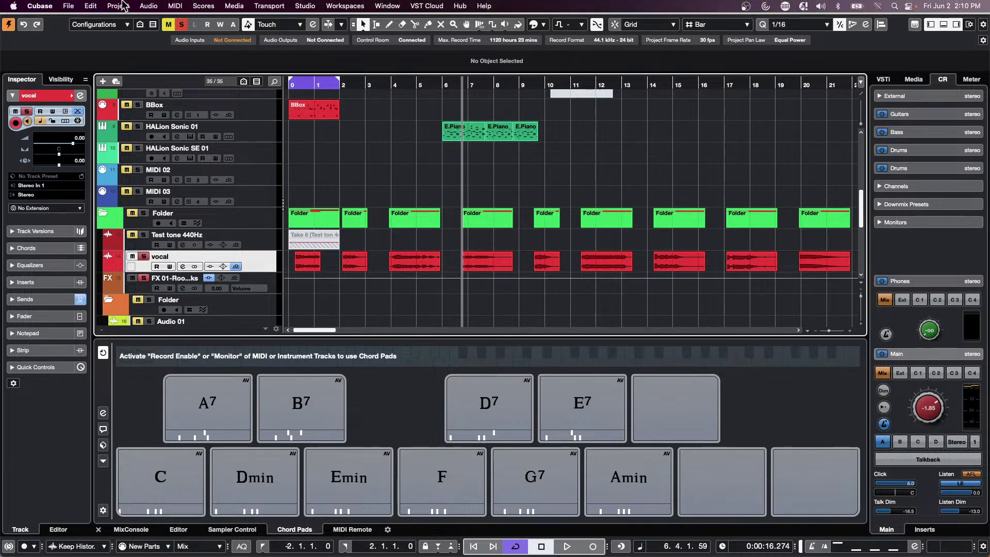
pyautogui.click(68, 6)
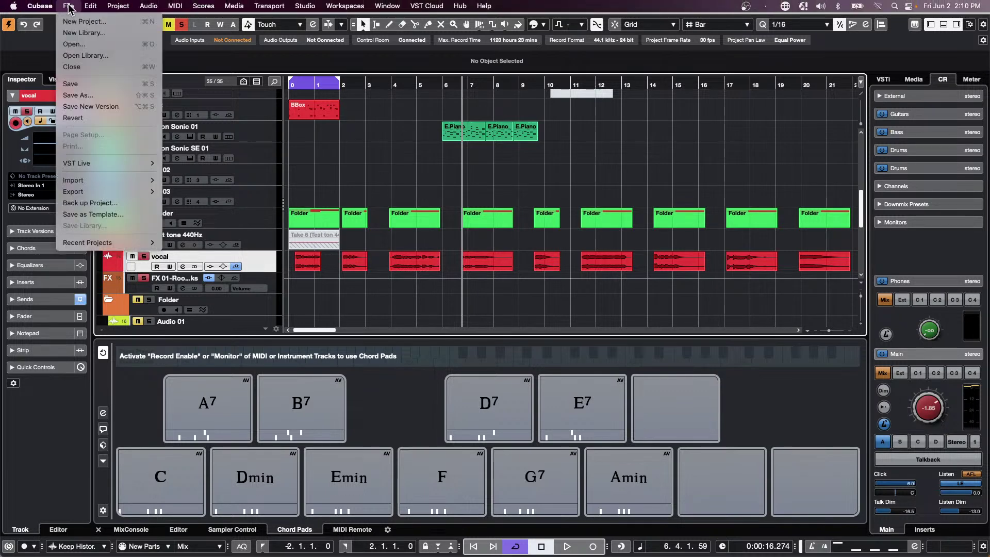
pyautogui.moveTo(110, 9)
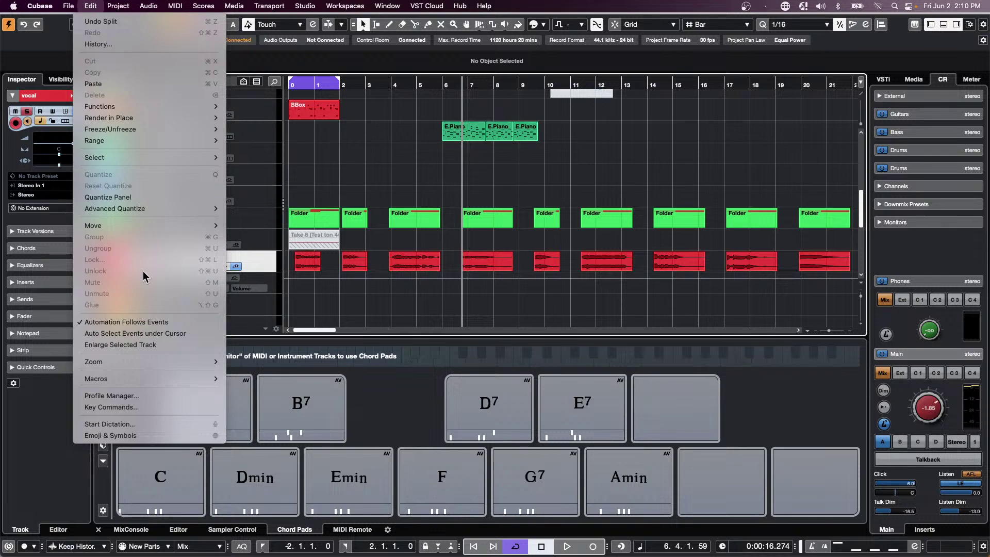
pyautogui.click(153, 407)
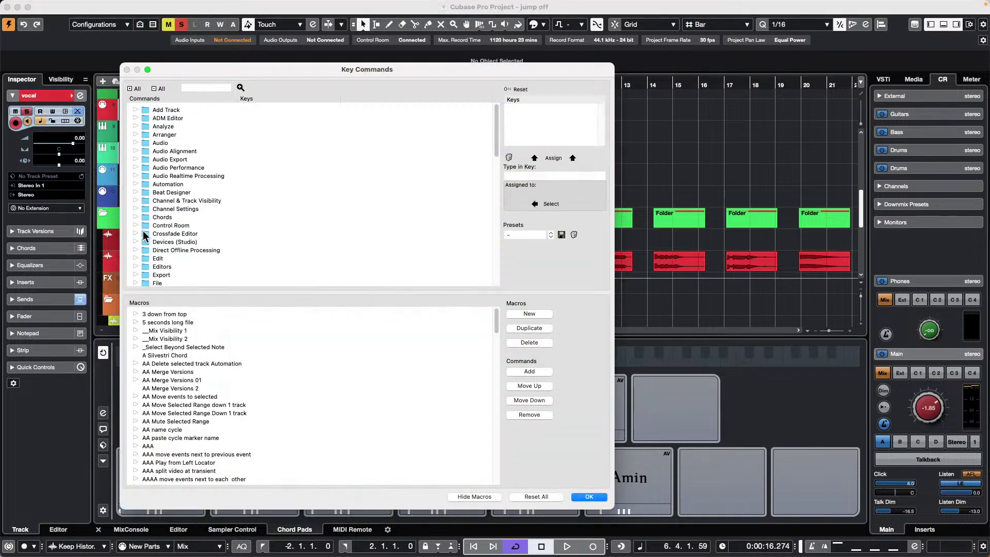
# Step: Search the key commands for "all on selected"
pyautogui.click(194, 87)
pyautogui.write('se')
pyautogui.press('BackSpace')
pyautogui.press('BackSpace')
pyautogui.press('BackSpace')
pyautogui.write('all on selected')
pyautogui.press('Return')
# Step: Look through the Edit category of the key commands, select the Select All on Tracks command, and close the dialog
pyautogui.click(136, 259)
pyautogui.scroll(-8, 180, 238)
pyautogui.scroll(6, 181, 239)
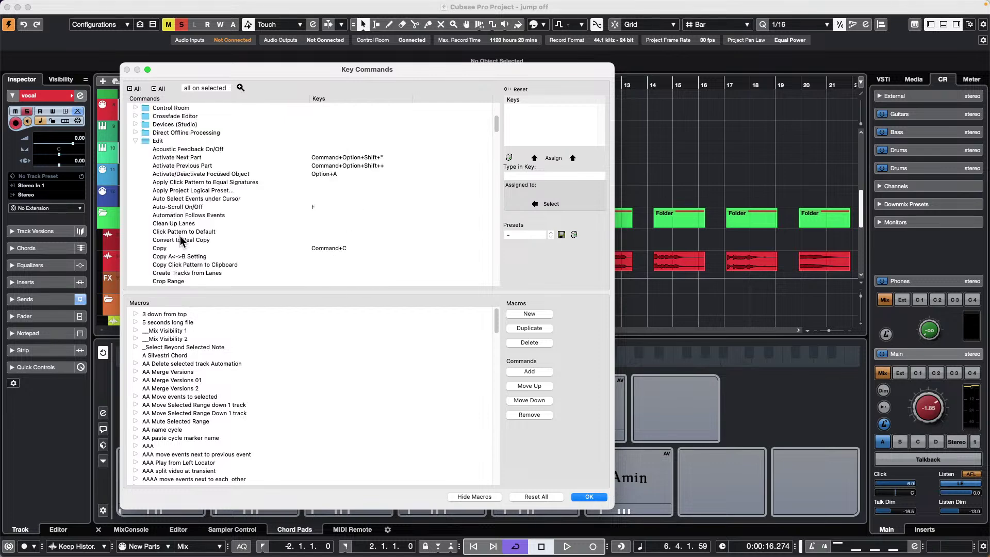
pyautogui.scroll(-20, 181, 239)
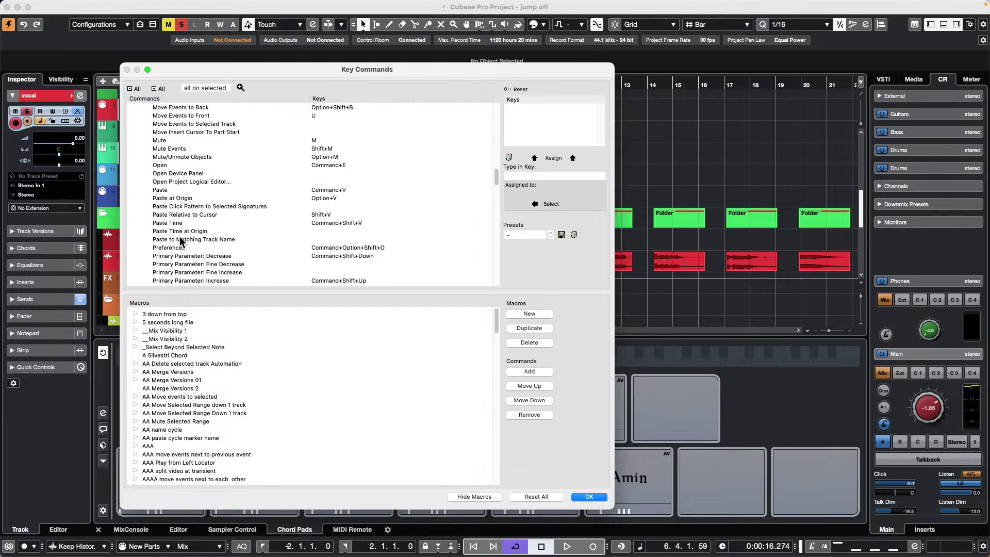
pyautogui.scroll(8, 180, 239)
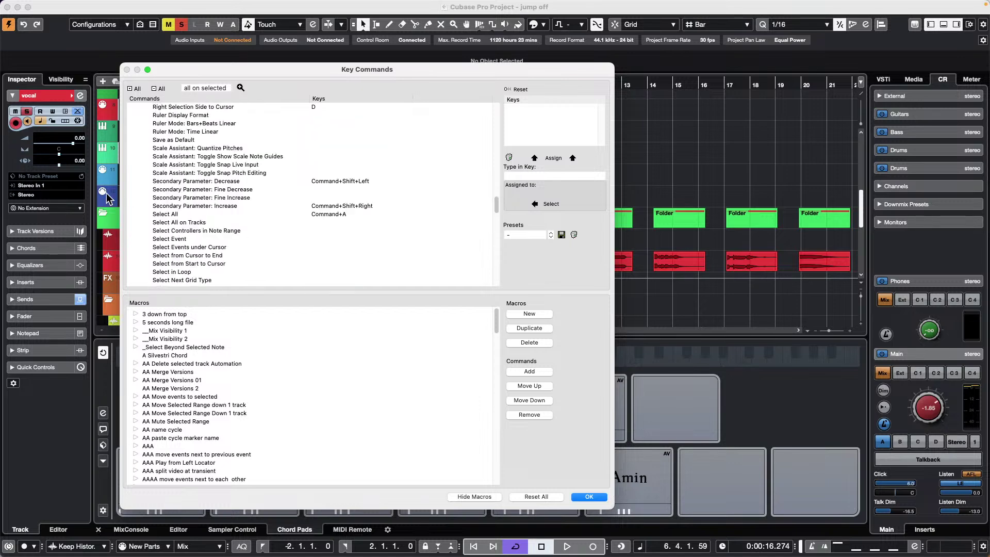
pyautogui.click(183, 223)
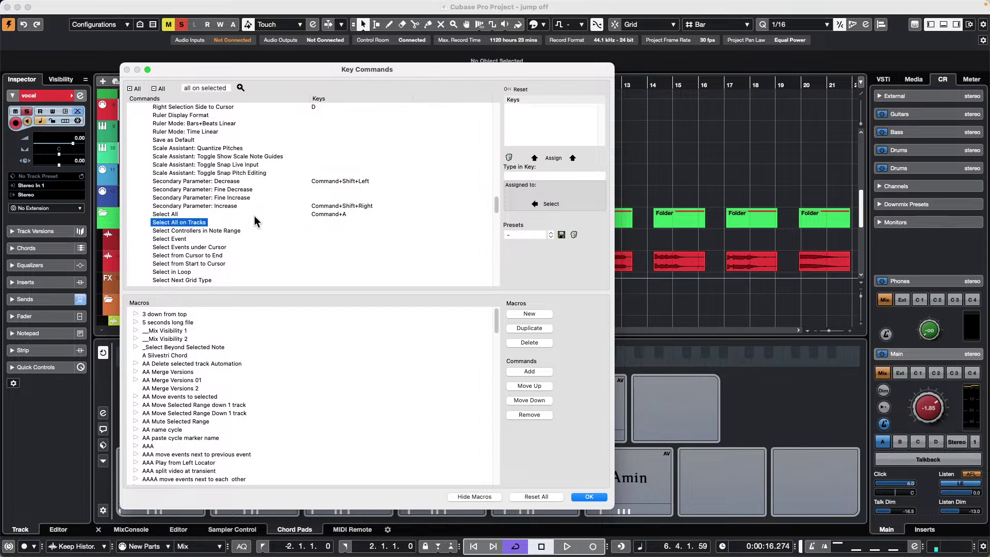
pyautogui.click(590, 496)
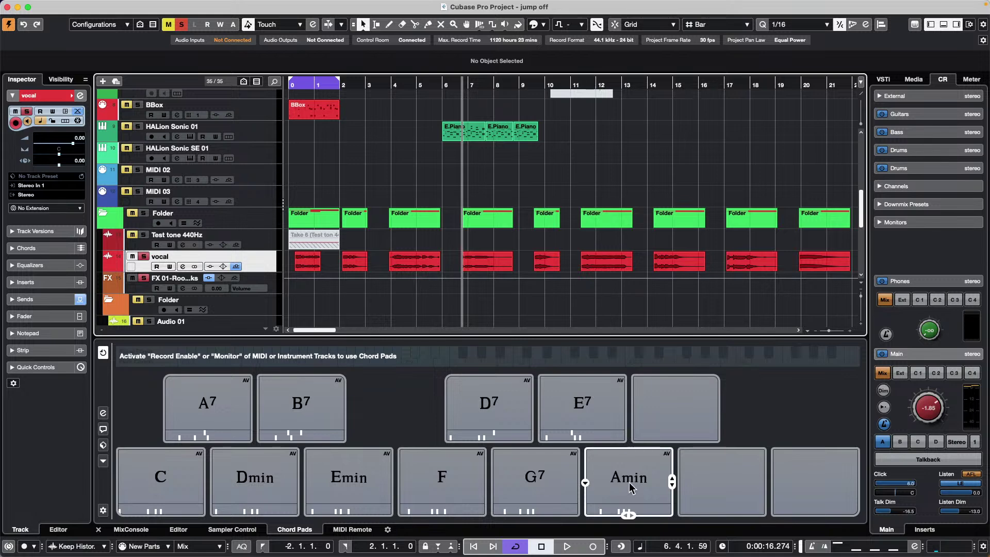
# Step: Open the recent project Amos Moses - GO.cpr
pyautogui.click(68, 6)
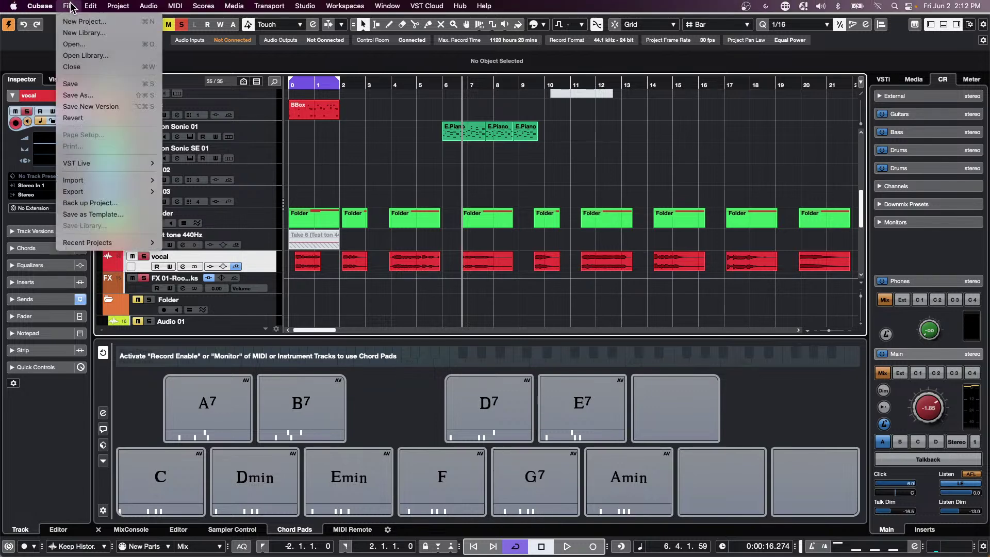
pyautogui.moveTo(108, 244)
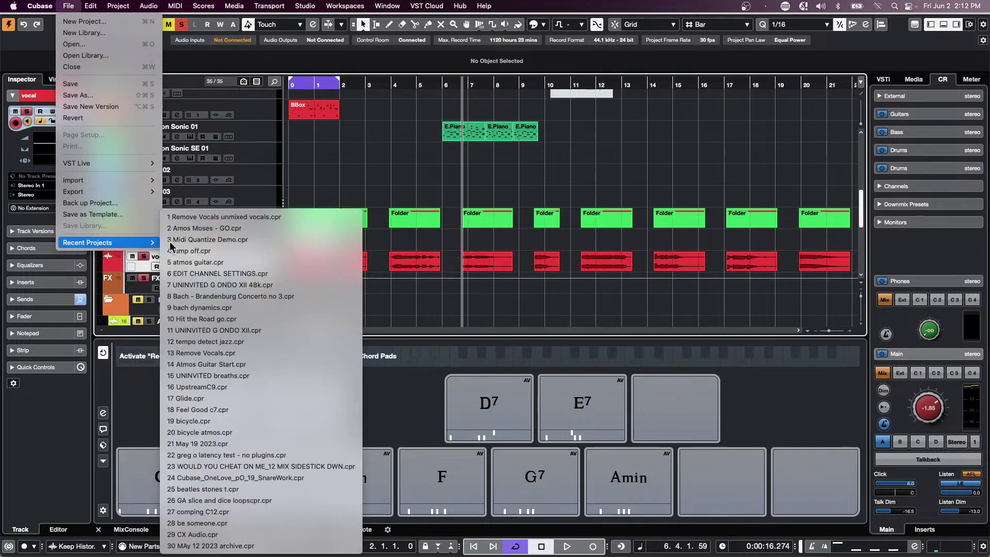
pyautogui.click(273, 229)
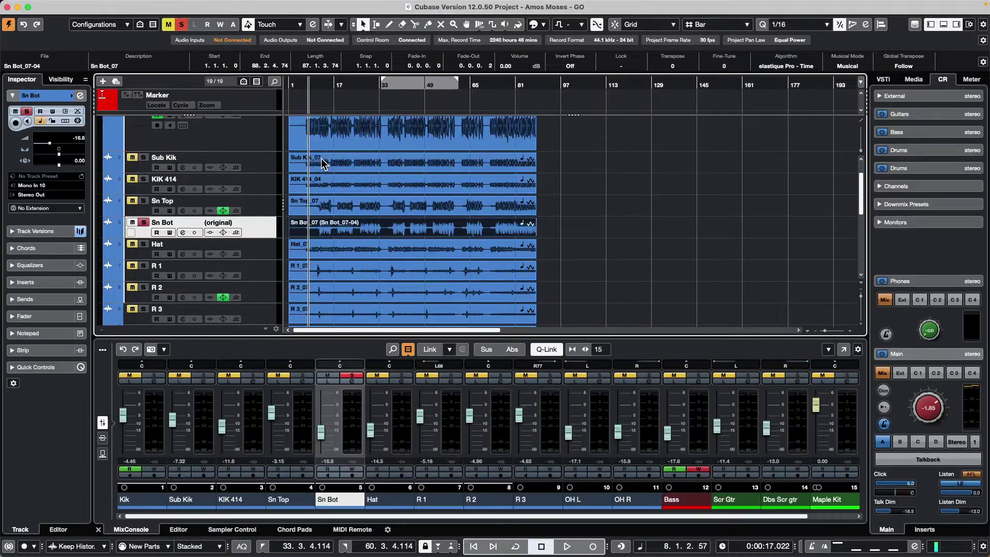
# Step: Switch to the Range Selection tool and select a range from about 9.3.4.68 to 35.4.3.30 across all the recorded tracks
pyautogui.rightClick(322, 159)
pyautogui.rightClick(328, 166)
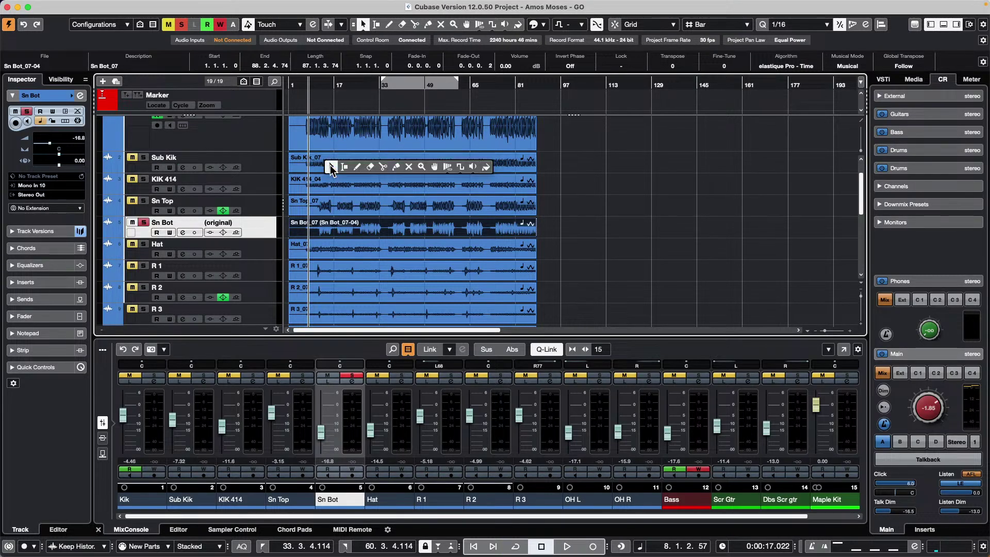
pyautogui.click(358, 167)
pyautogui.click(345, 167)
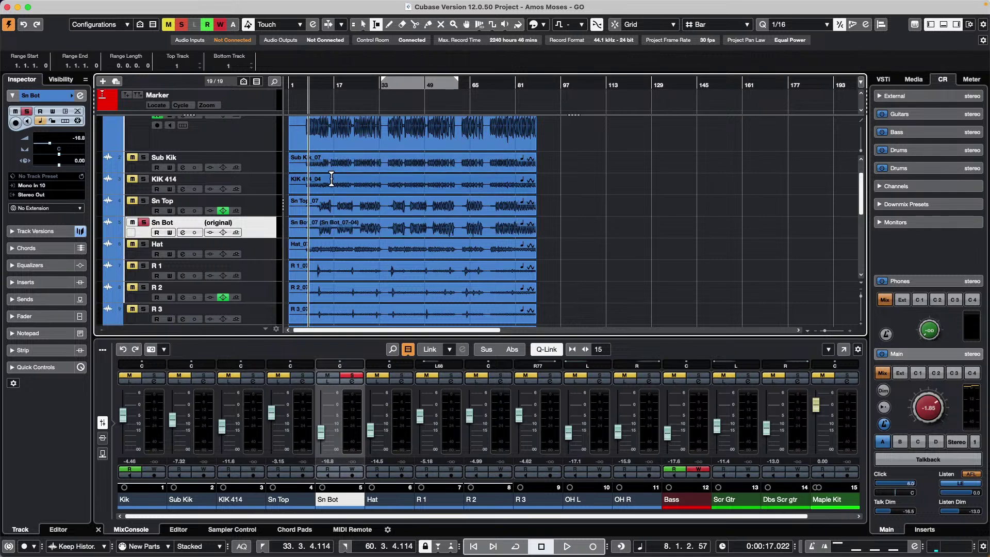
pyautogui.moveTo(313, 167); pyautogui.dragTo(387, 135)
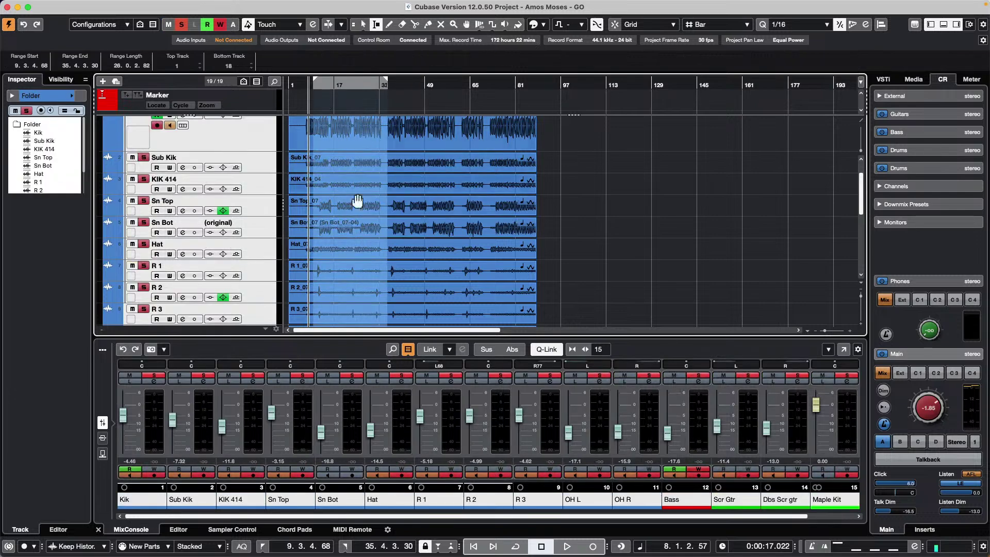
# Step: Duplicate the selected range twice across the tracks and undo both duplications
pyautogui.press('super+d')
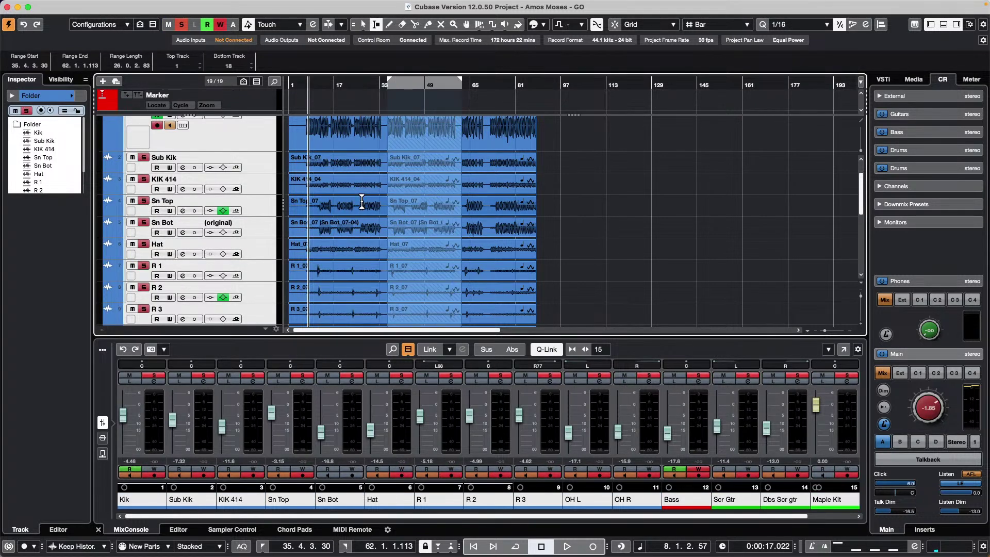
pyautogui.press('super+d')
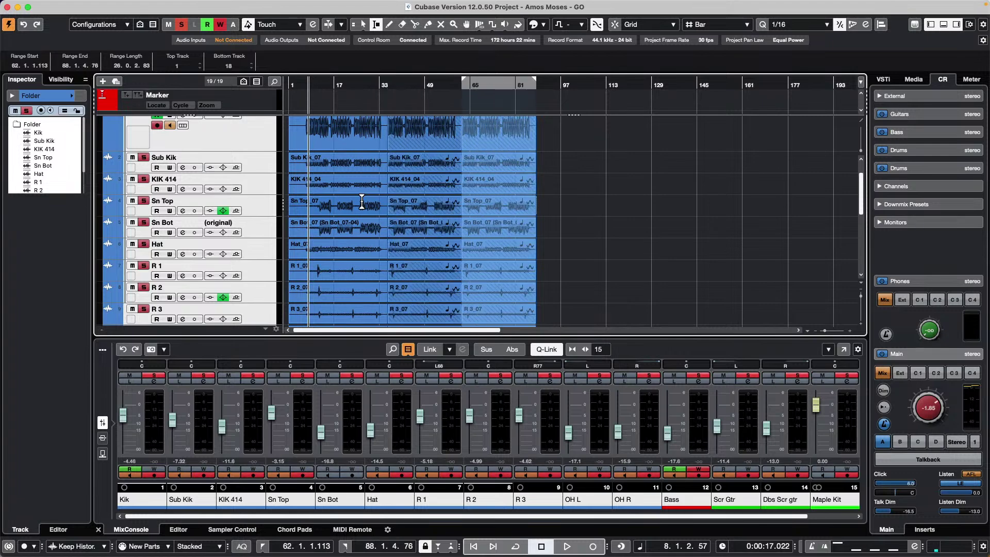
pyautogui.press('super+z')
pyautogui.press('super+z')
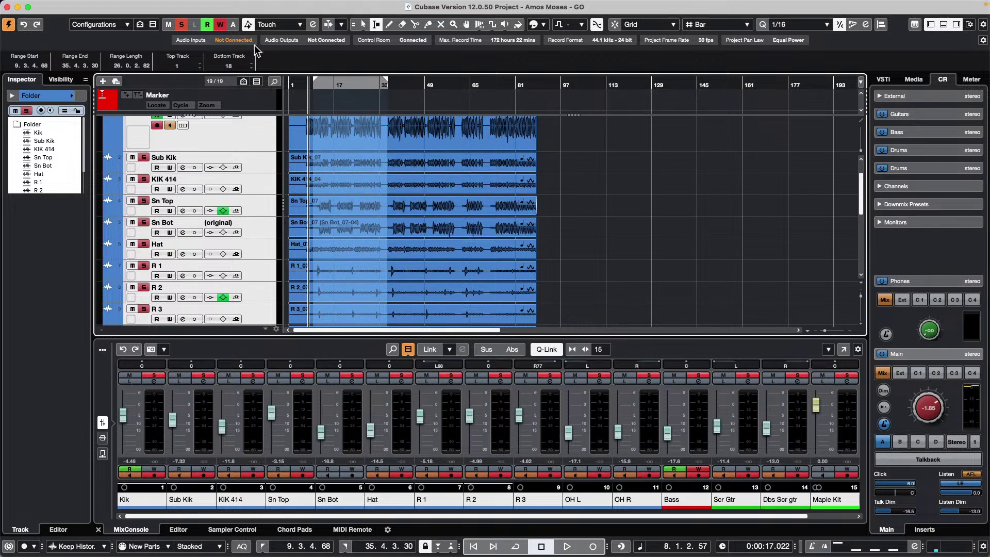
# Step: Try Paste Time on the selected range, delete the resulting range contents, and undo both changes
pyautogui.moveTo(221, 5)
pyautogui.click(92, 6)
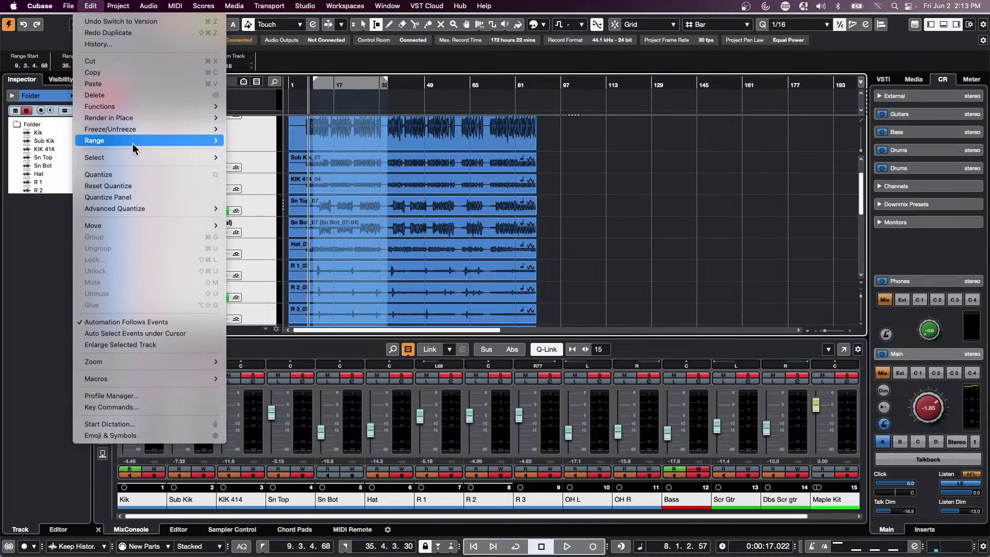
pyautogui.moveTo(136, 147)
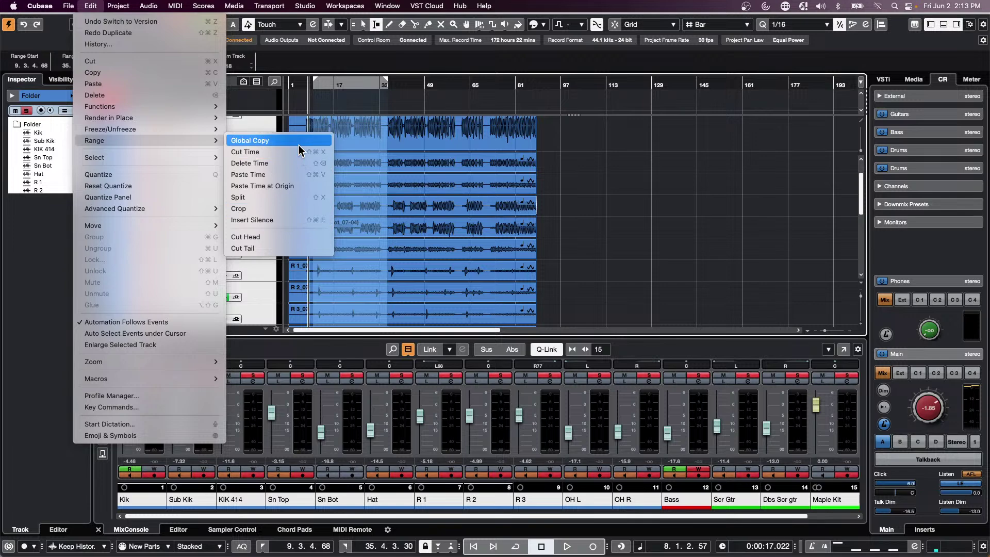
pyautogui.click(296, 176)
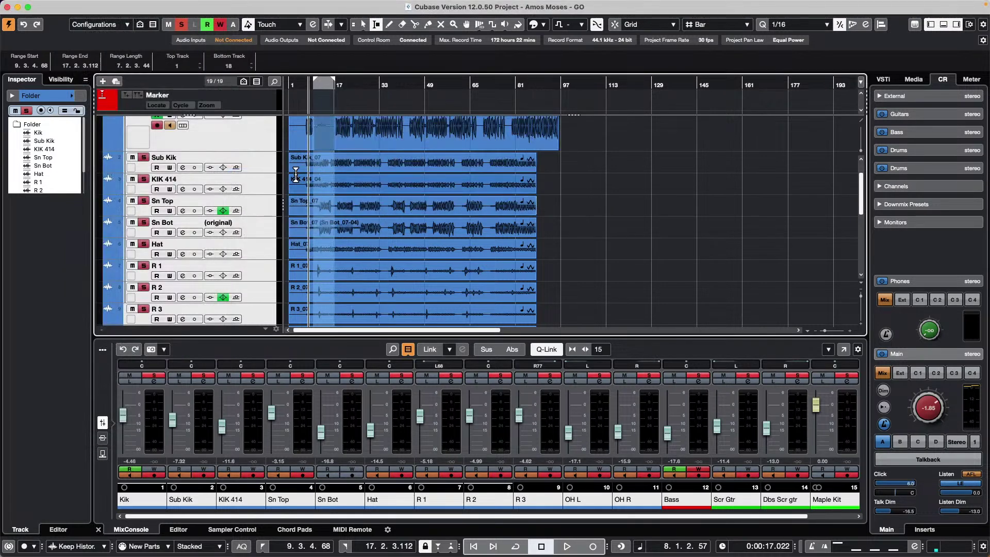
pyautogui.press('Delete')
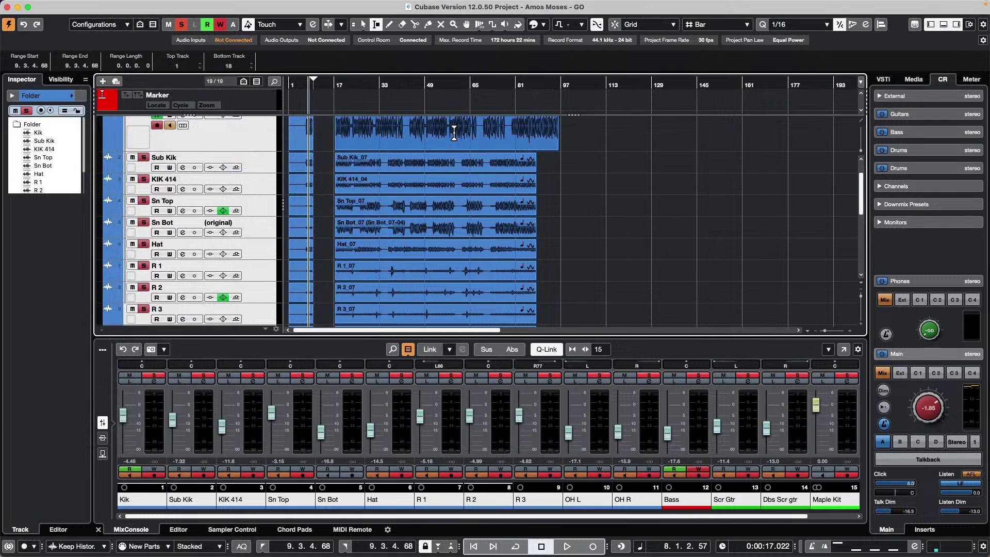
pyautogui.press('super+z')
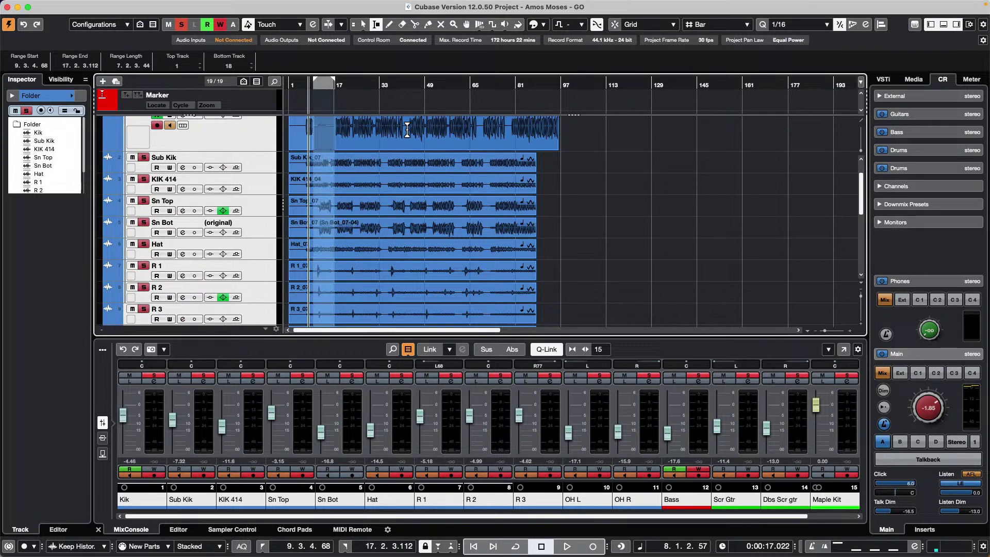
pyautogui.press('super+z')
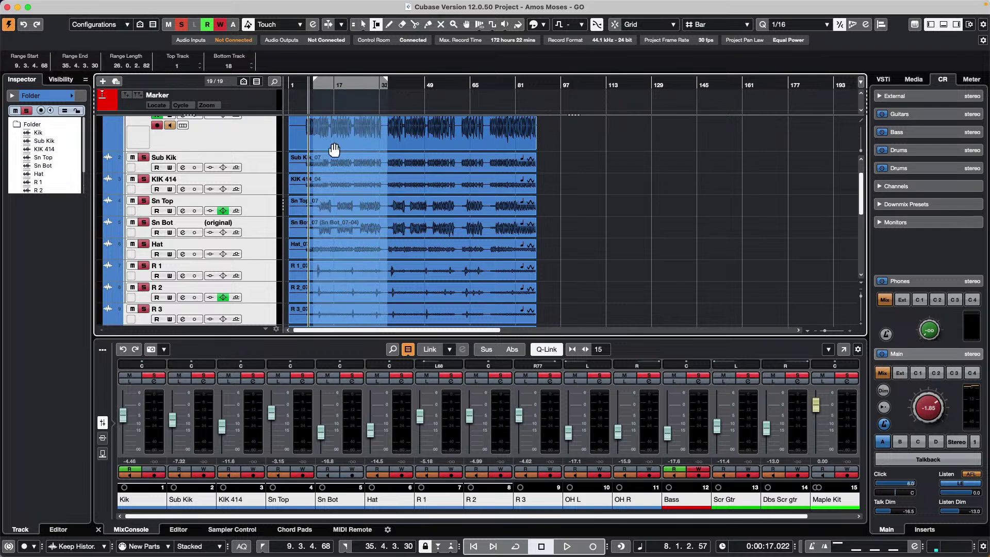
# Step: Select a range from about 11.2.2.88 to 40.1.2.16 on all tracks, copy it to about 88.2.3.65, and undo the copy
pyautogui.click(443, 205)
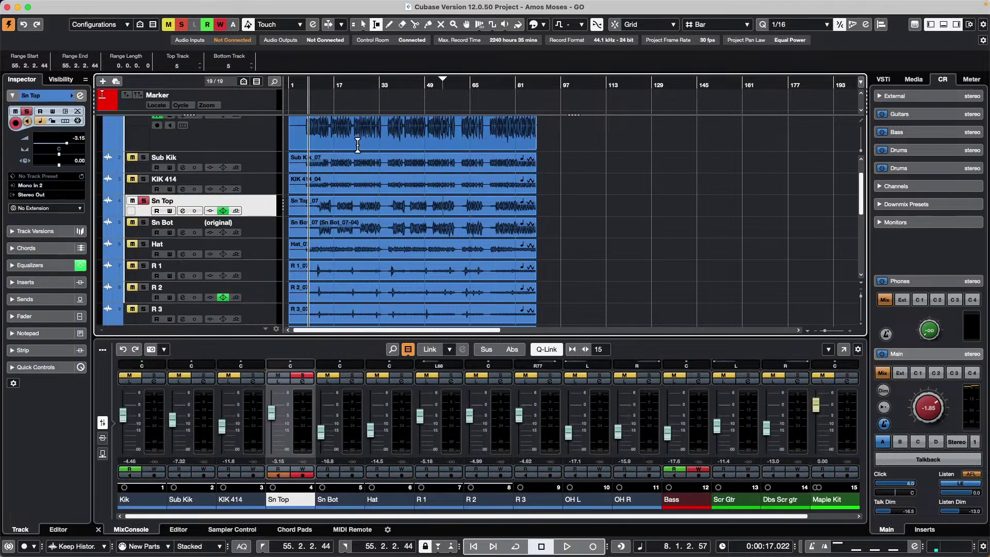
pyautogui.moveTo(316, 139); pyautogui.dragTo(577, 149)
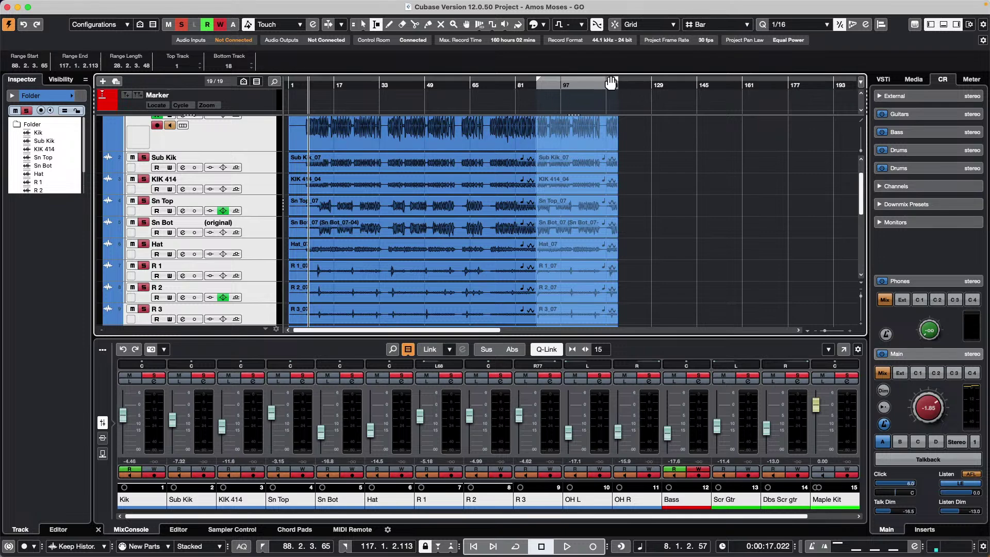
pyautogui.press('super+z')
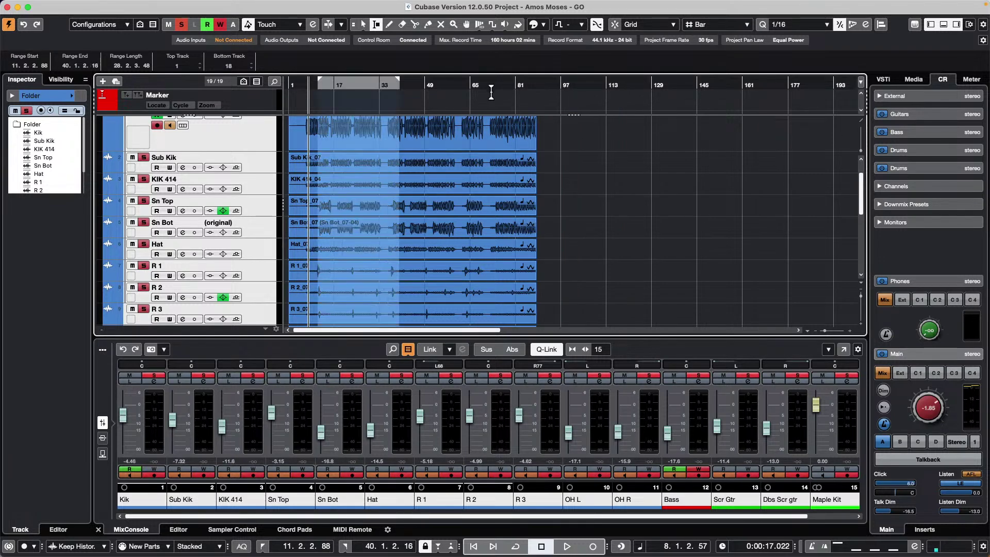
# Step: Split all tracks at the range boundaries and select every event between the splits with the Object Selection tool
pyautogui.press('super+z')
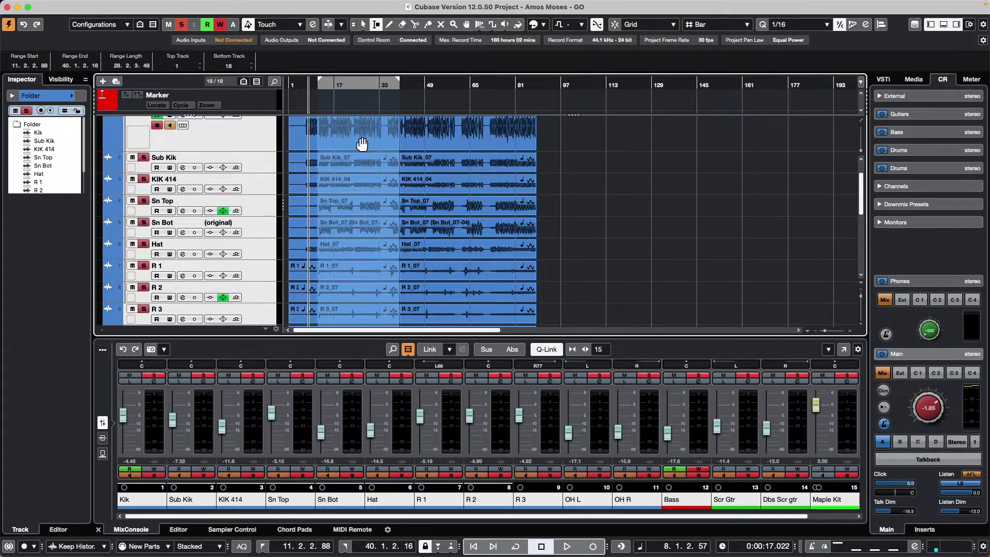
pyautogui.press('1')
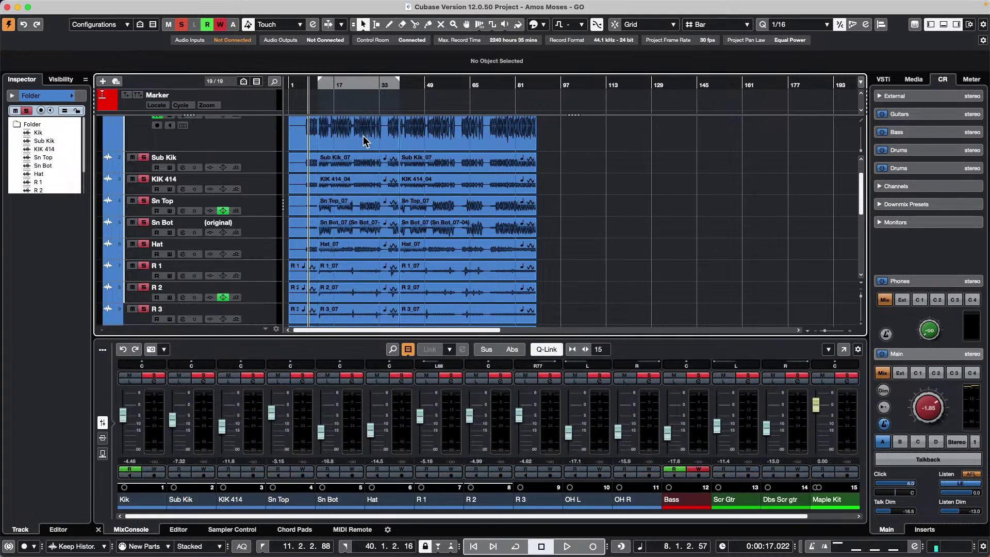
pyautogui.click(363, 140)
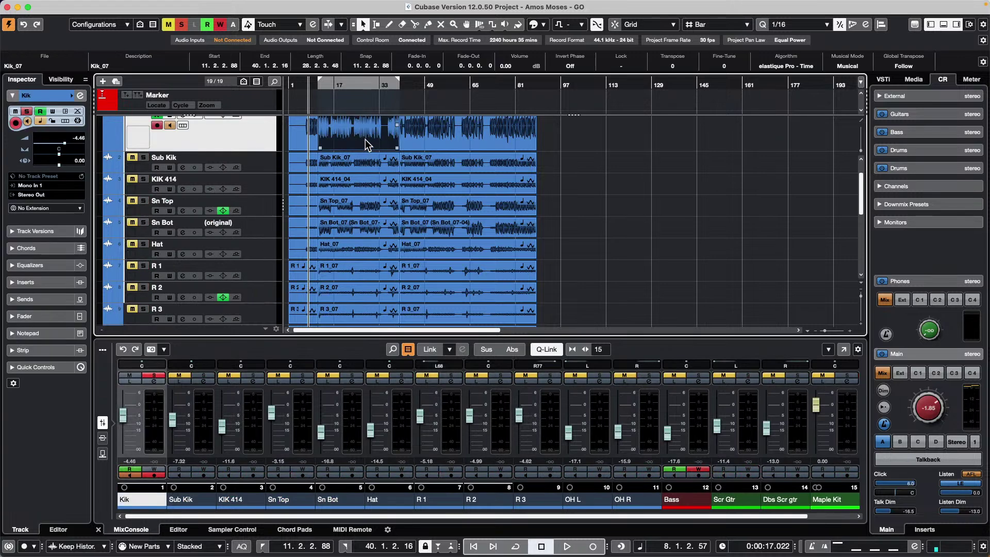
pyautogui.scroll(-4, 609, 196)
pyautogui.scroll(-3, 521, 249)
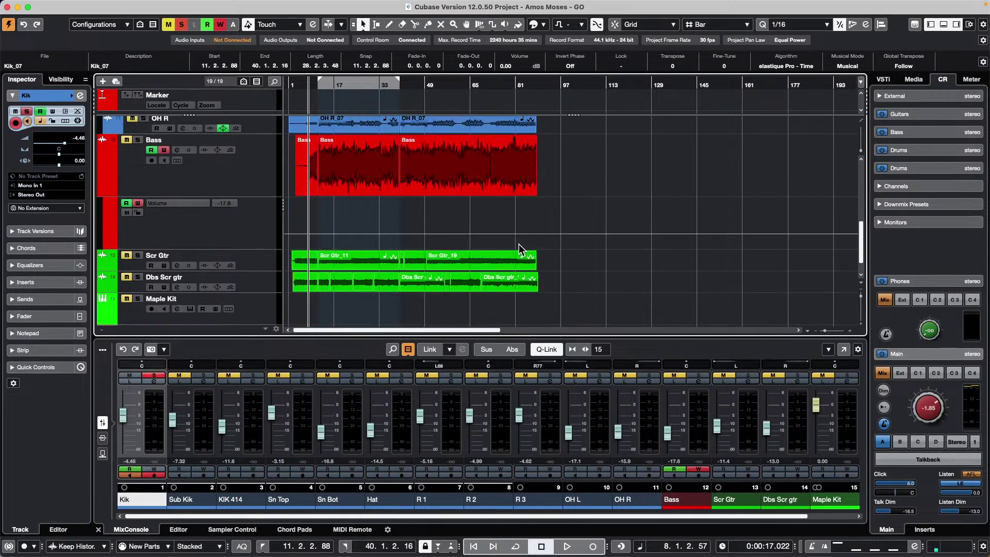
pyautogui.moveTo(341, 304); pyautogui.dragTo(374, 154)
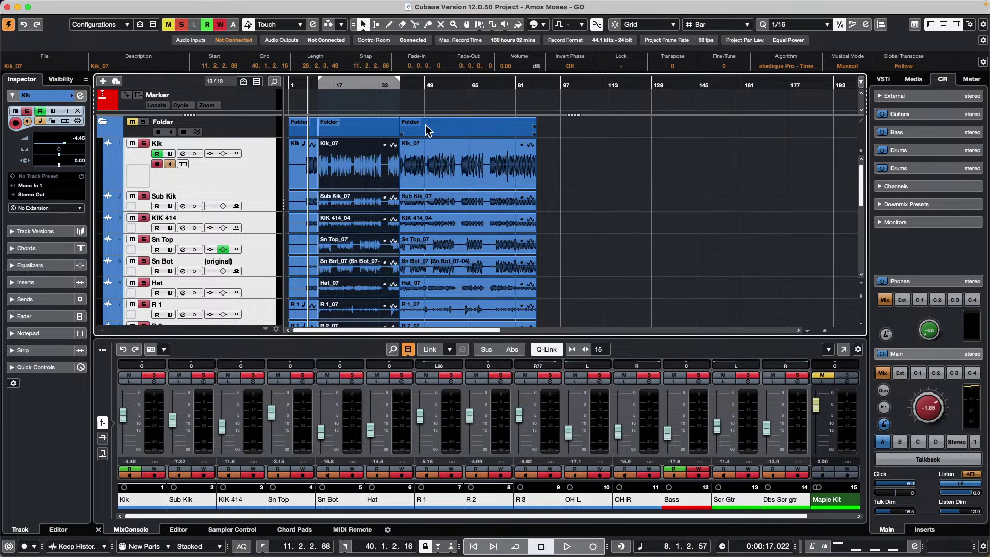
# Step: Set the snap type to Shuffle, duplicate the selected events twice, and undo the duplications
pyautogui.click(646, 26)
pyautogui.click(657, 59)
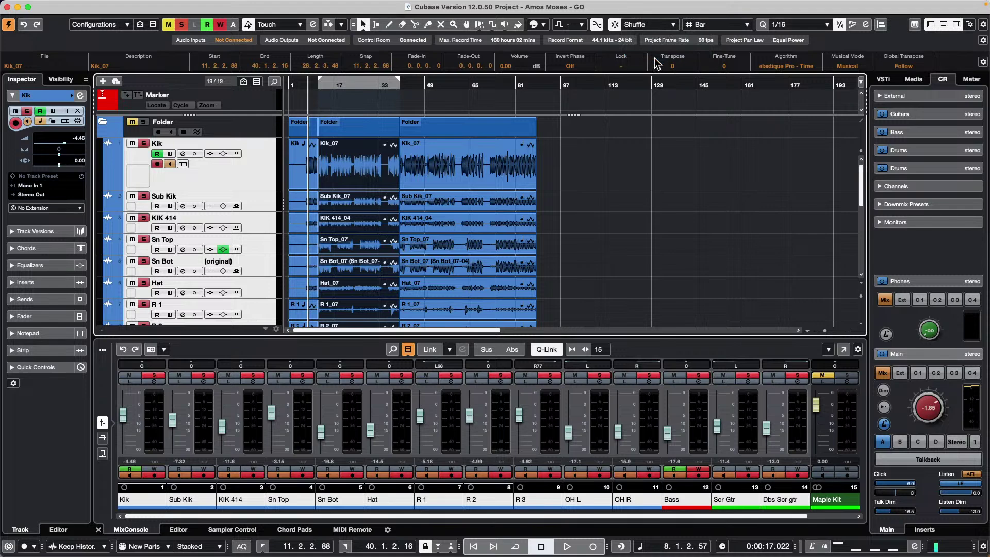
pyautogui.press('super+d')
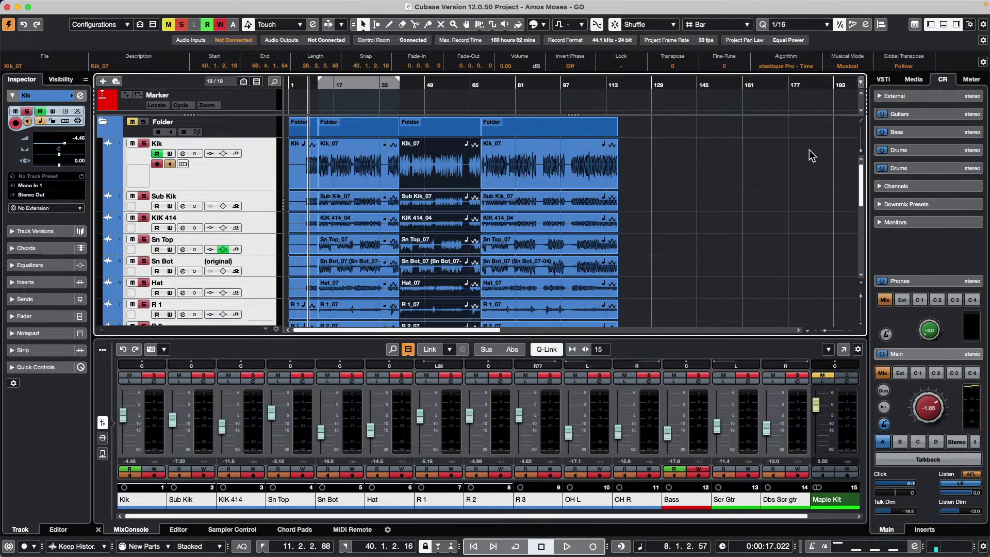
pyautogui.press('super+d')
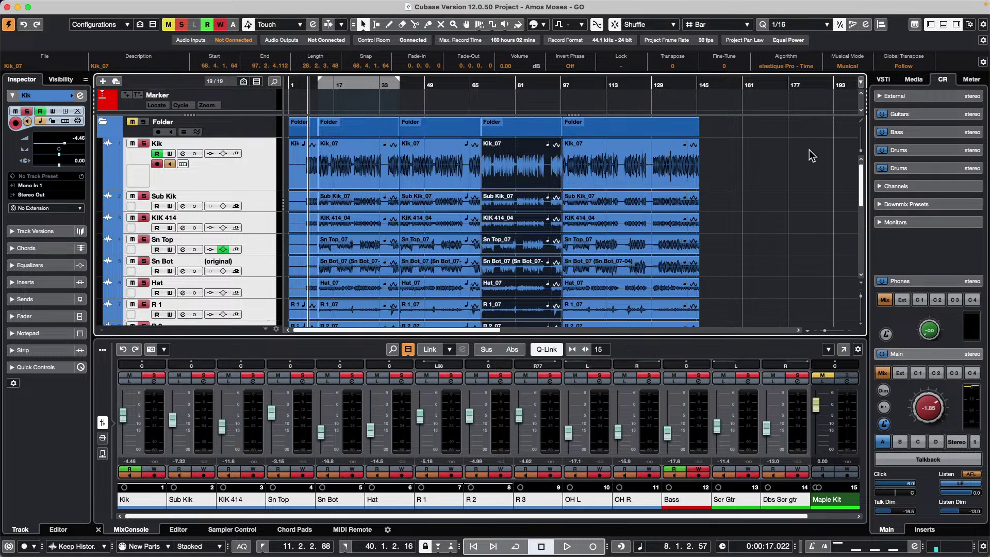
pyautogui.press('super+z')
pyautogui.press('super+z')
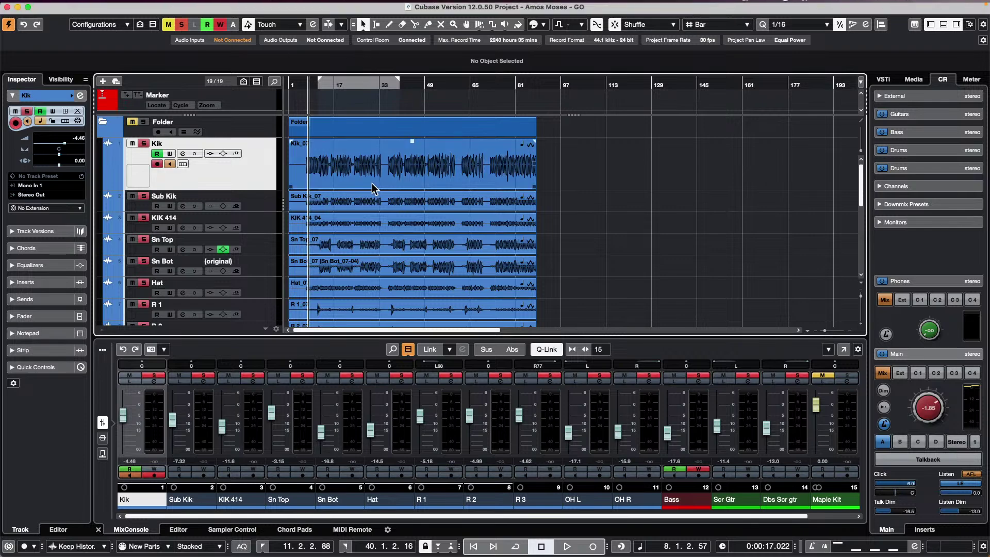
# Step: Reopen the recent project jump off.cpr
pyautogui.click(69, 6)
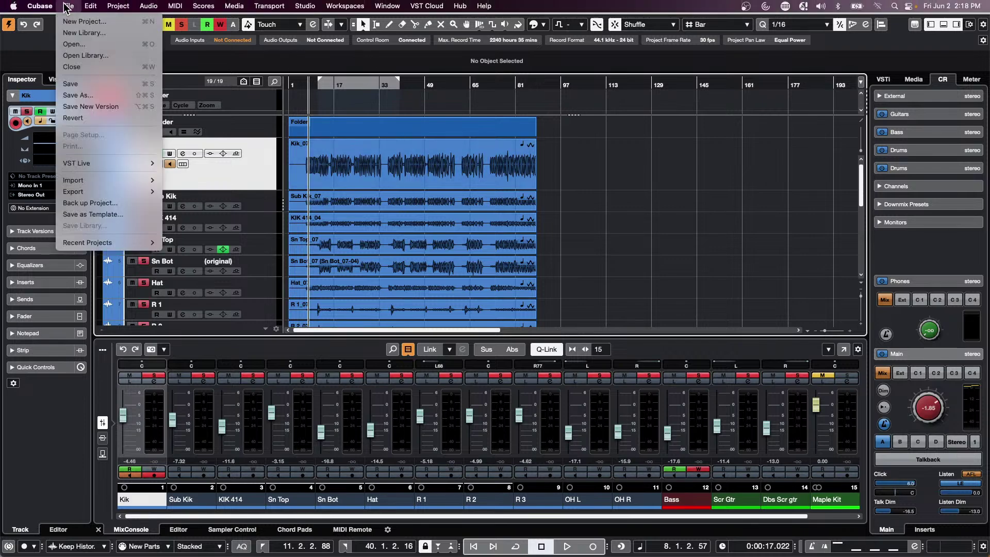
pyautogui.moveTo(105, 240)
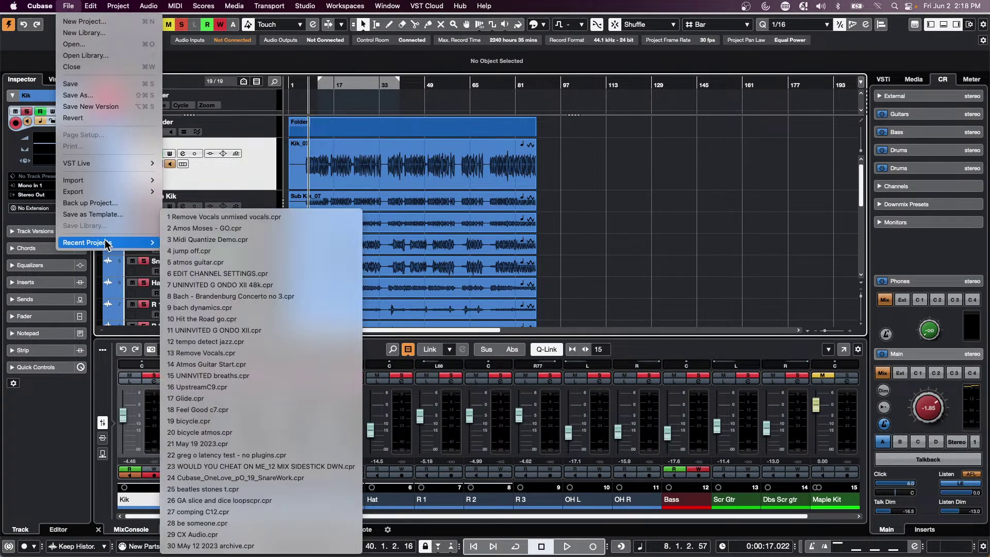
pyautogui.click(286, 251)
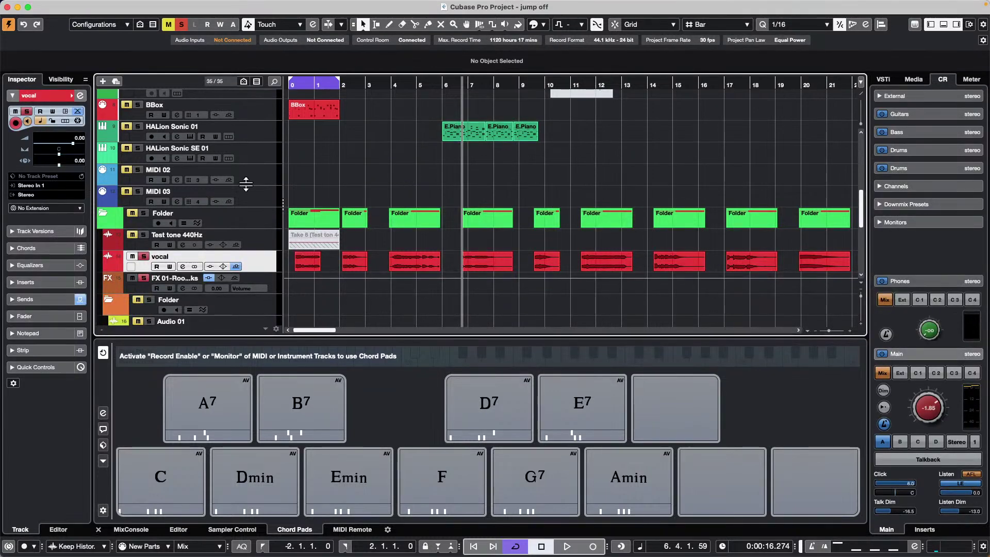
# Step: Load Arpache 5 into the first MIDI insert slot of the synth bass track and deactivate the chord pads
pyautogui.scroll(5, 229, 202)
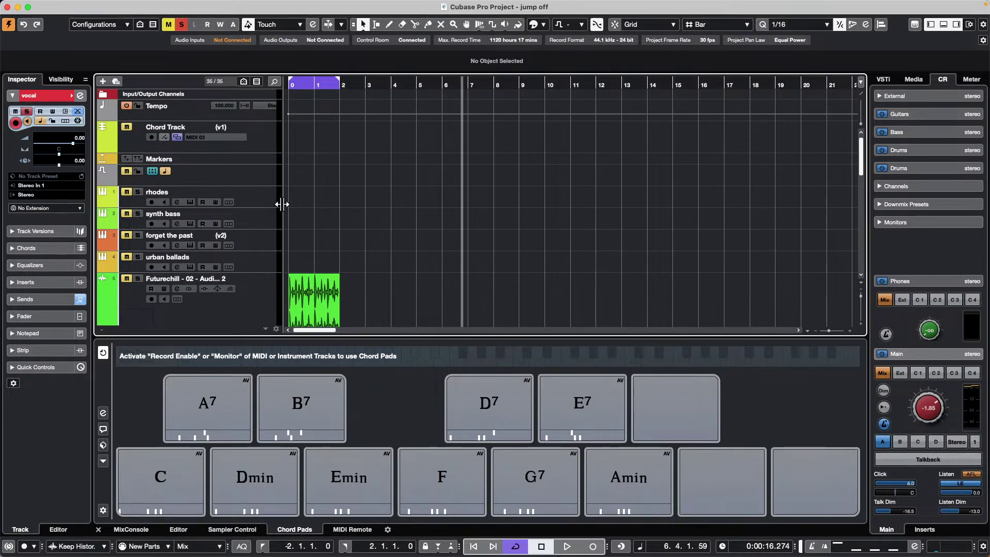
pyautogui.click(258, 226)
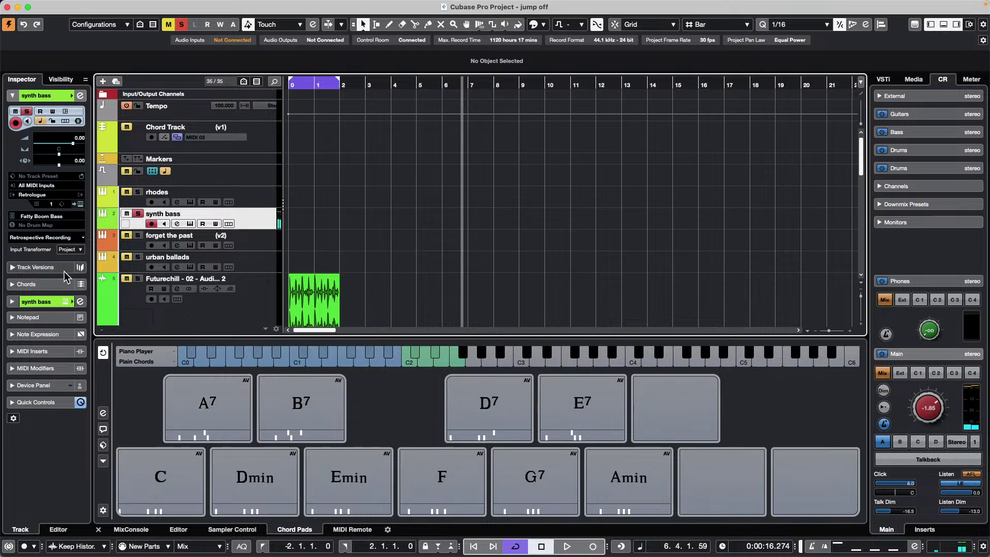
pyautogui.click(32, 350)
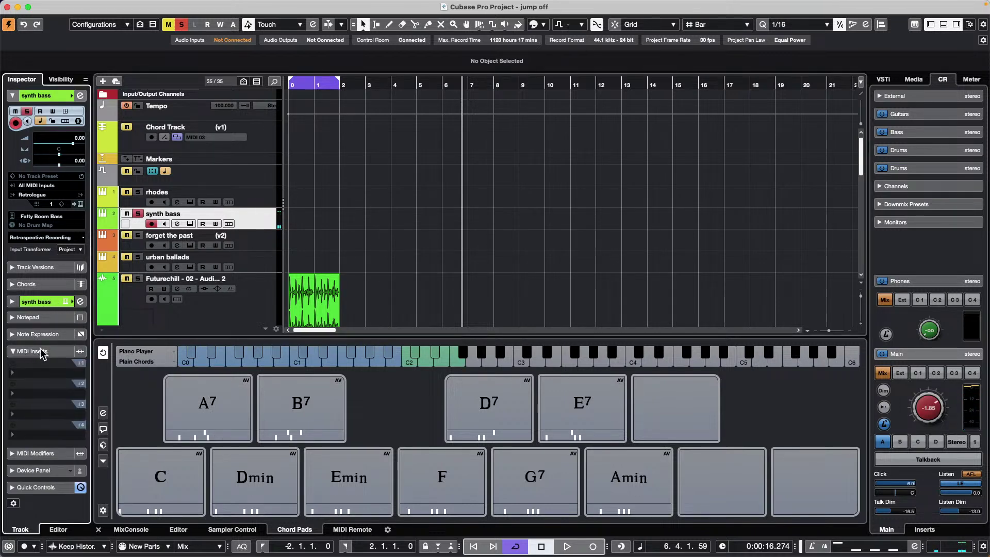
pyautogui.click(34, 376)
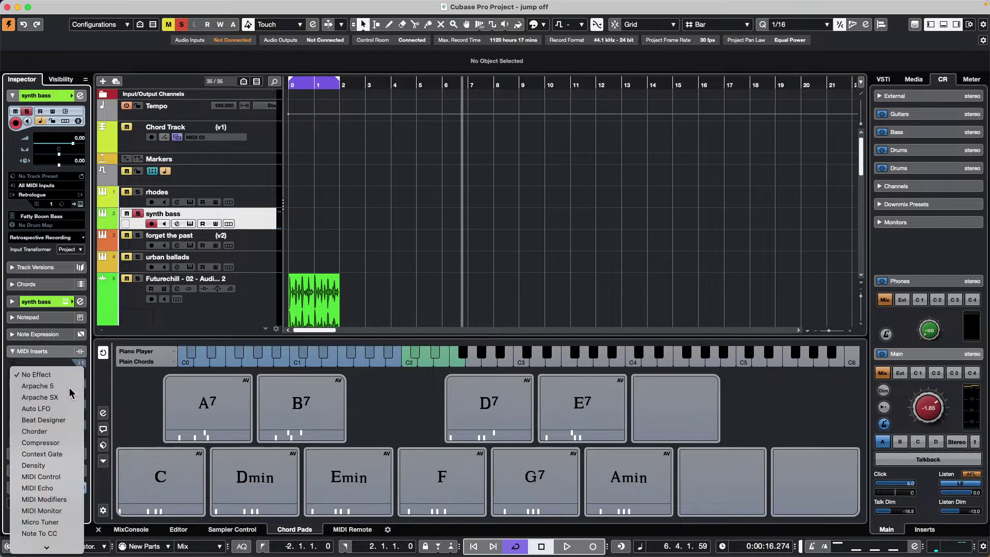
pyautogui.click(46, 386)
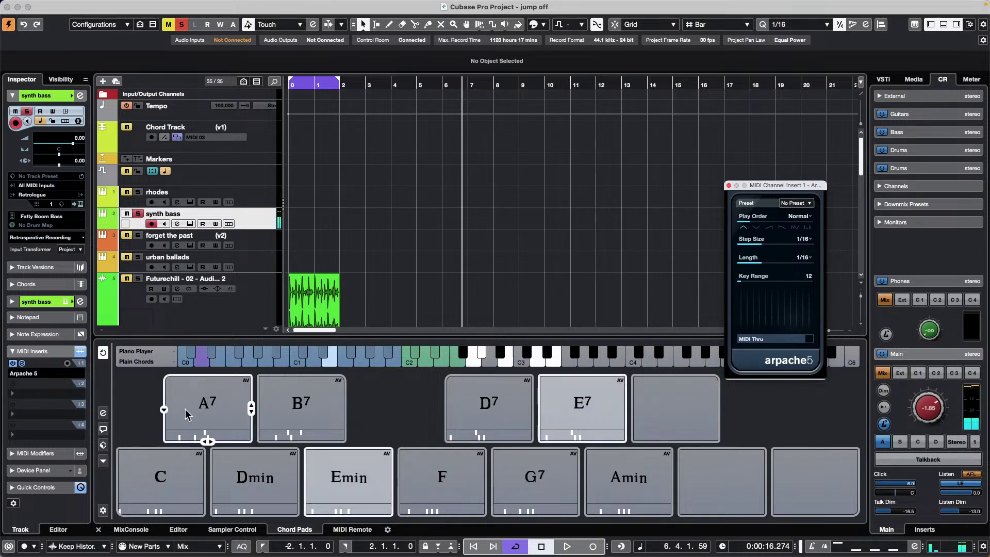
pyautogui.click(103, 353)
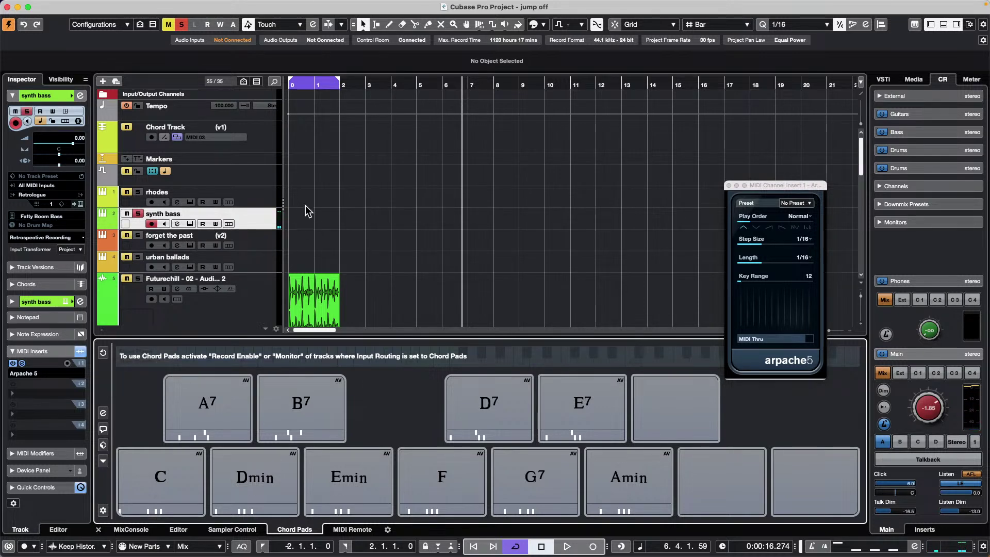
# Step: Switch the Chord Track to version v2 and copy its chords onto the synth bass track as MIDI parts from the project start
pyautogui.click(226, 128)
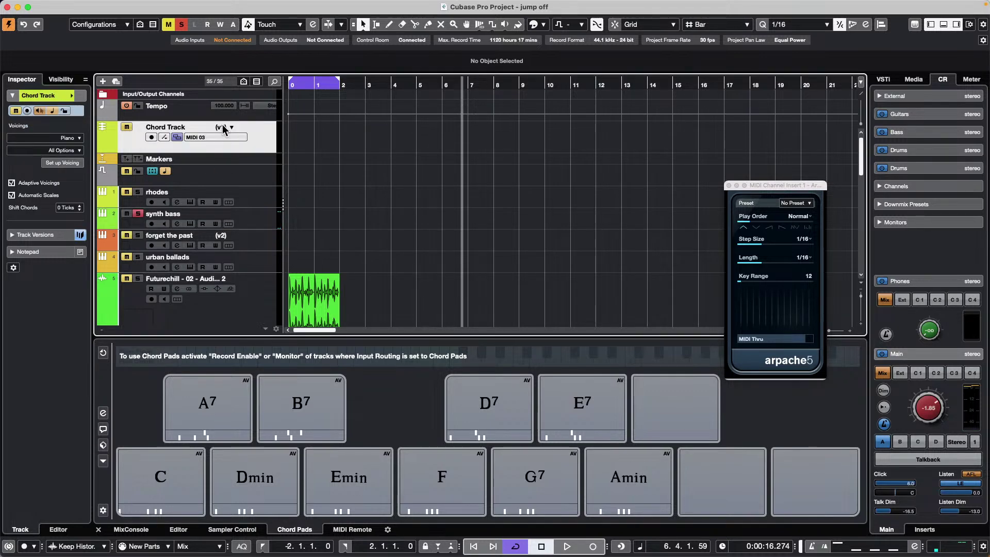
pyautogui.click(230, 130)
pyautogui.click(343, 143)
pyautogui.moveTo(460, 133); pyautogui.dragTo(289, 221)
# Step: Play back the arpeggiated synth bass chords and extend the cycle range to 5.4.4.112 to cover all of them
pyautogui.press('space')
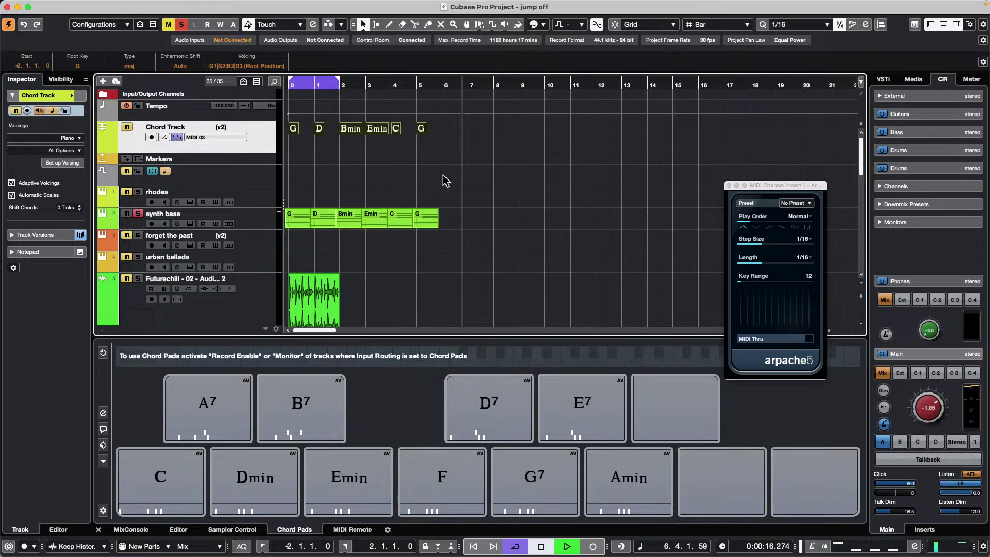
pyautogui.press('space')
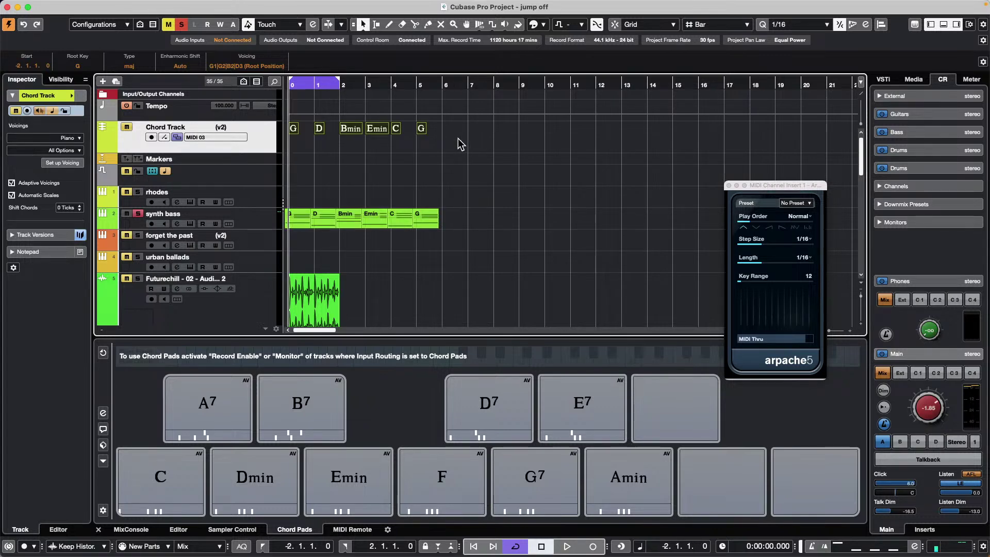
pyautogui.press('space')
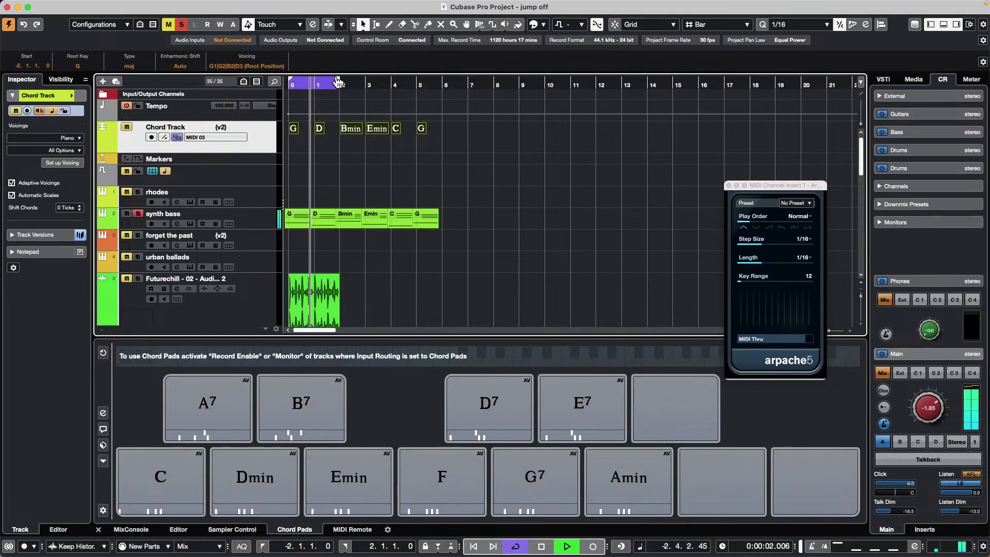
pyautogui.moveTo(338, 81); pyautogui.dragTo(443, 102)
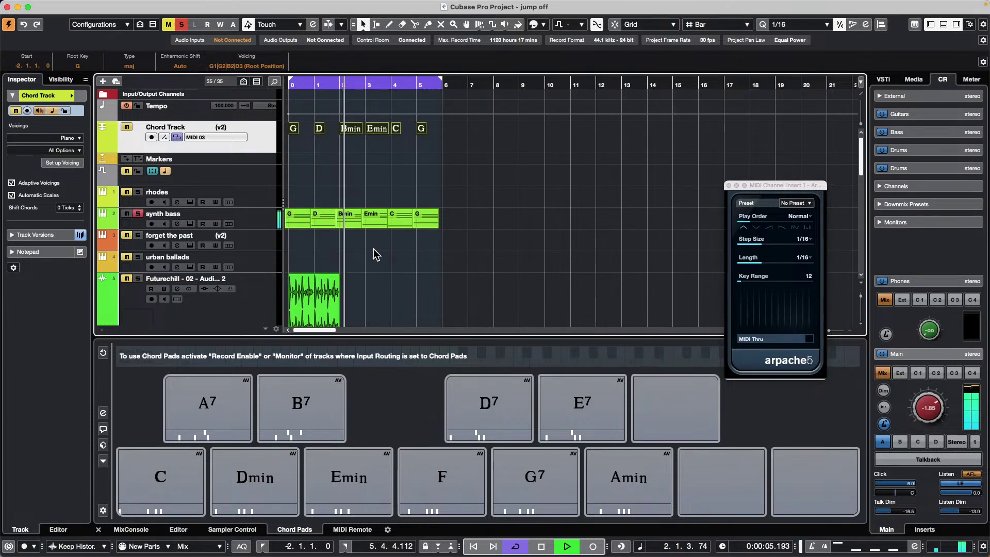
pyautogui.press('space')
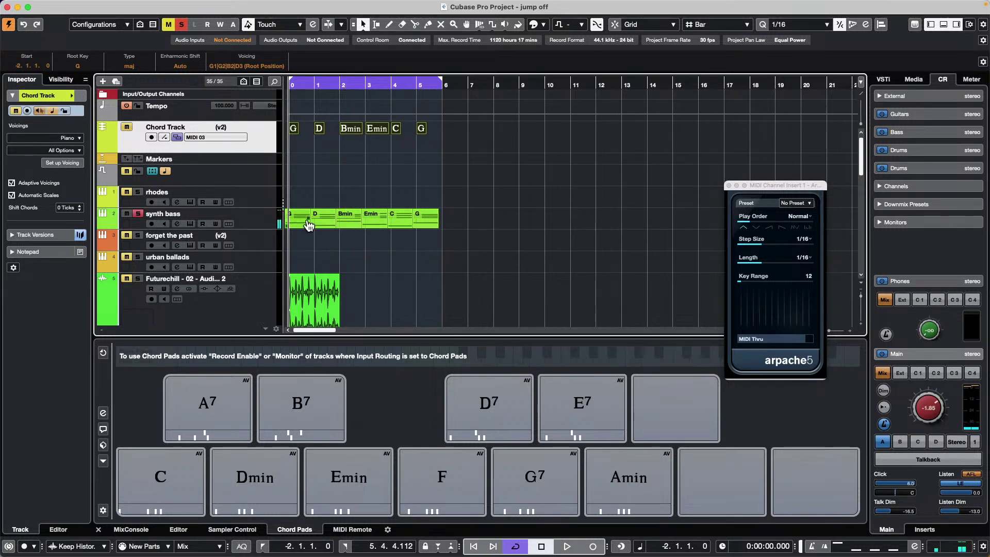
# Step: Open the Bmin part on the synth bass track in the Key Editor to examine its notes
pyautogui.doubleClick(351, 220)
pyautogui.scroll(3, 442, 411)
pyautogui.scroll(2, 442, 412)
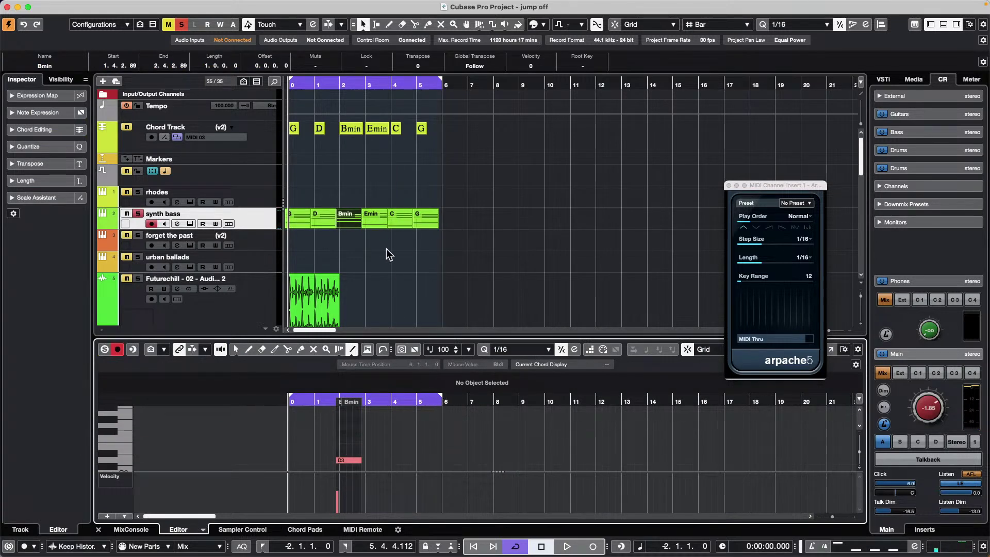
pyautogui.click(355, 251)
pyautogui.click(351, 220)
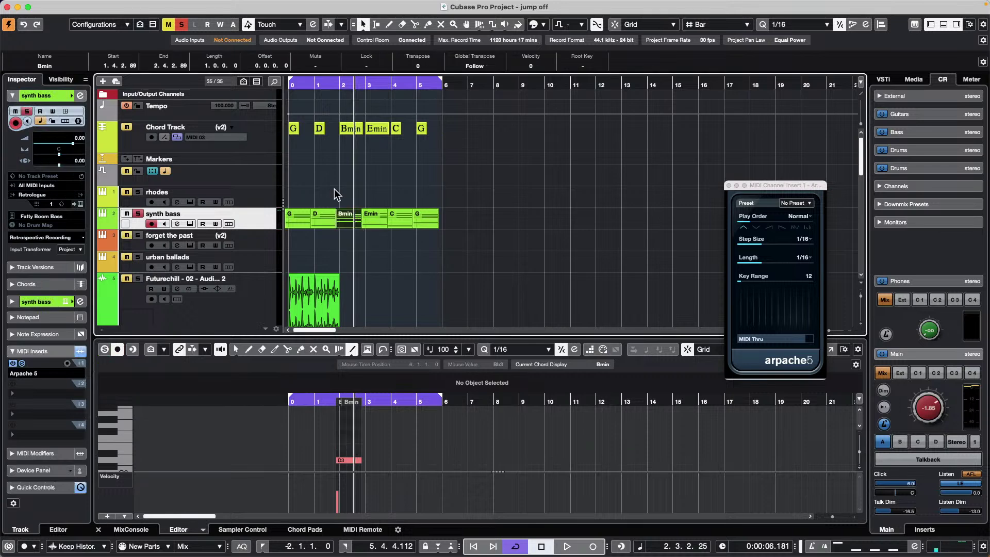
# Step: Apply Freeze MIDI Modifiers to the synth bass track and enlarge the track's height to show its notes
pyautogui.click(174, 6)
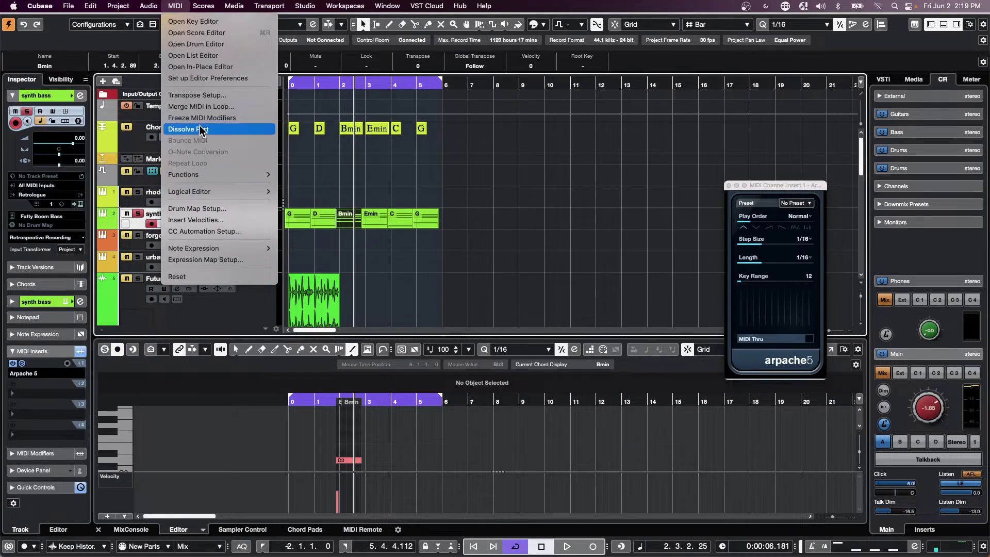
pyautogui.click(202, 130)
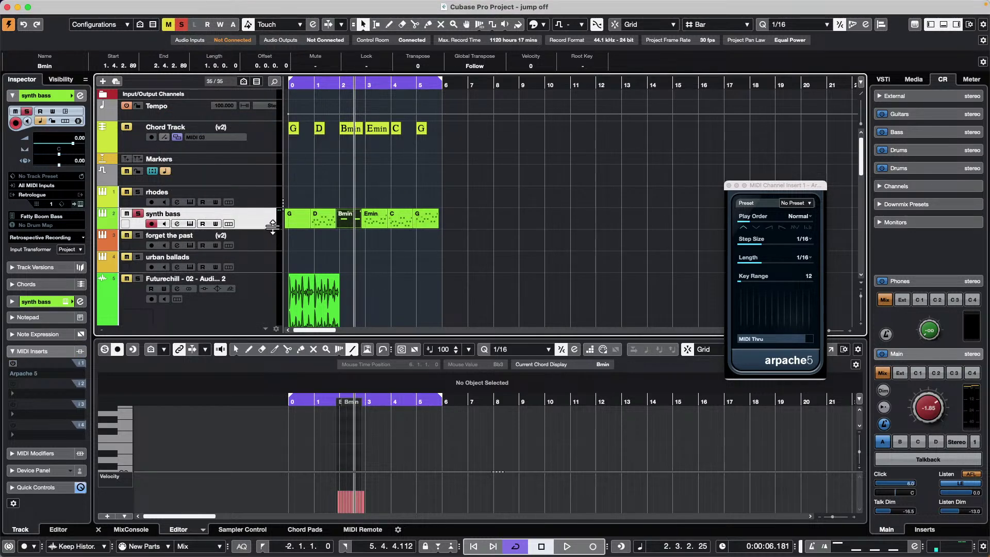
pyautogui.moveTo(268, 227); pyautogui.dragTo(267, 246)
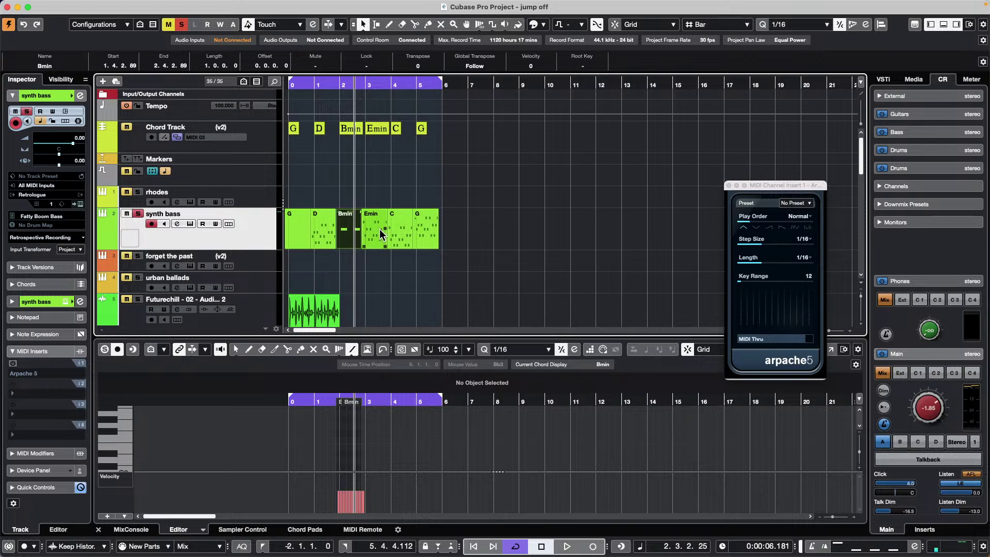
pyautogui.click(491, 234)
pyautogui.click(354, 239)
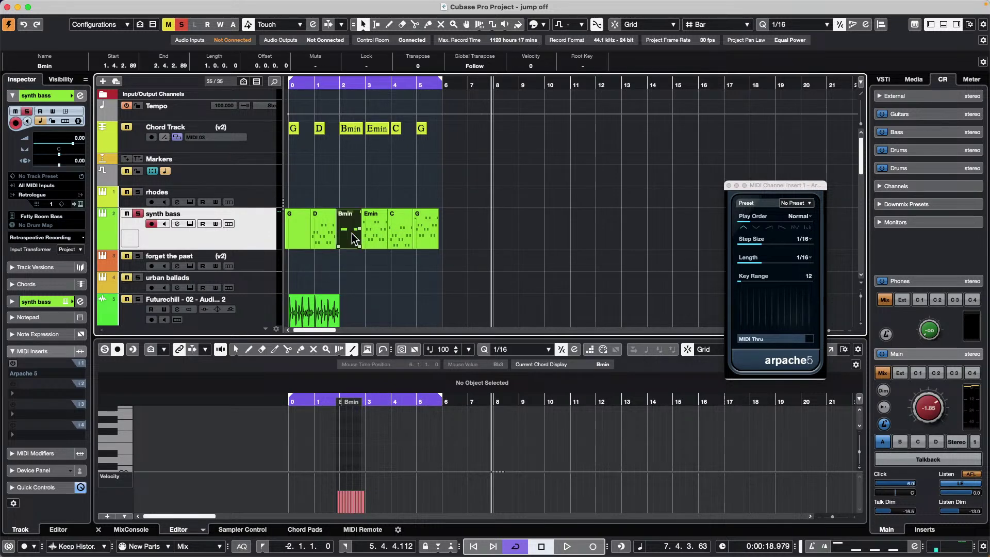
# Step: Inspect the Bmin part's frozen notes in a separate Key Editor window, close it, and undo the freeze
pyautogui.moveTo(392, 405); pyautogui.dragTo(312, 404)
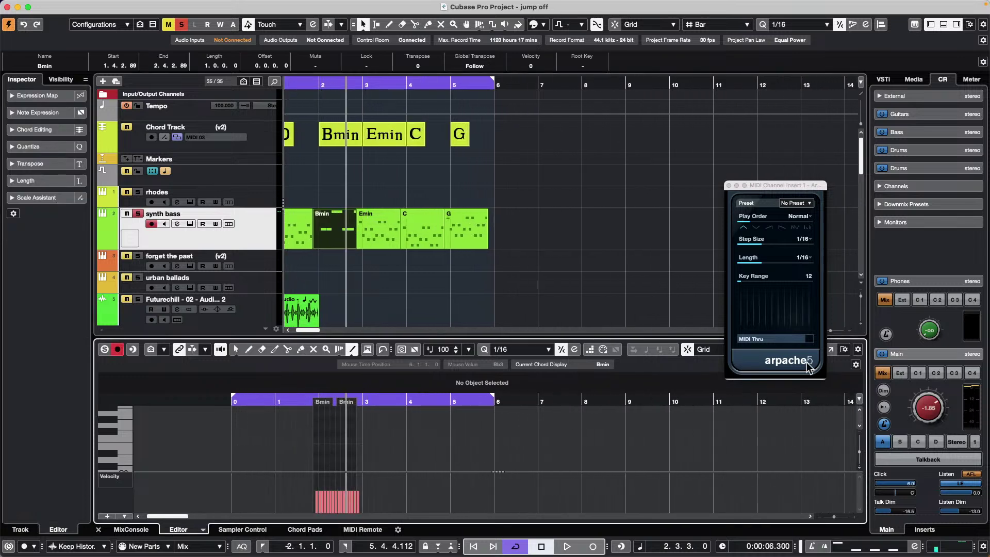
pyautogui.click(831, 351)
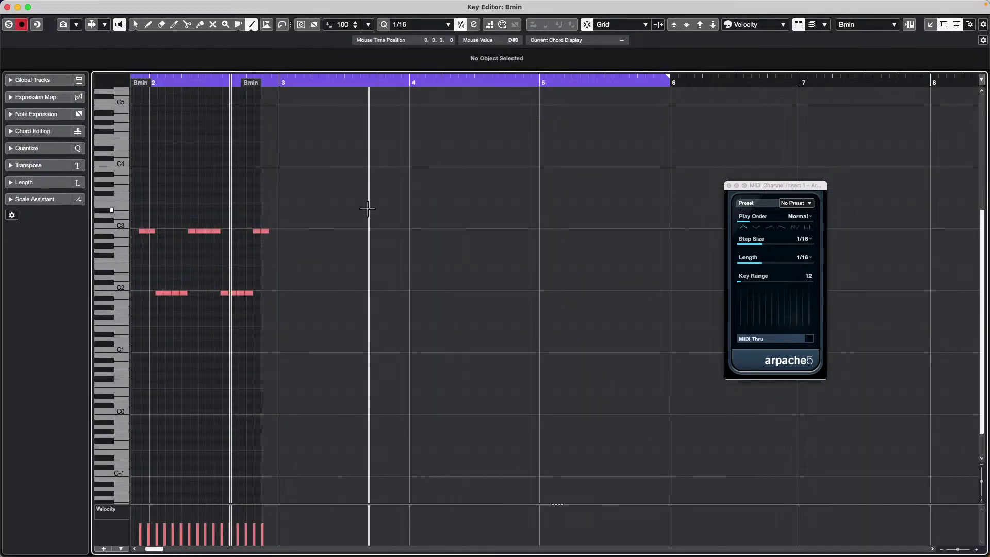
pyautogui.moveTo(298, 81); pyautogui.dragTo(85, 62)
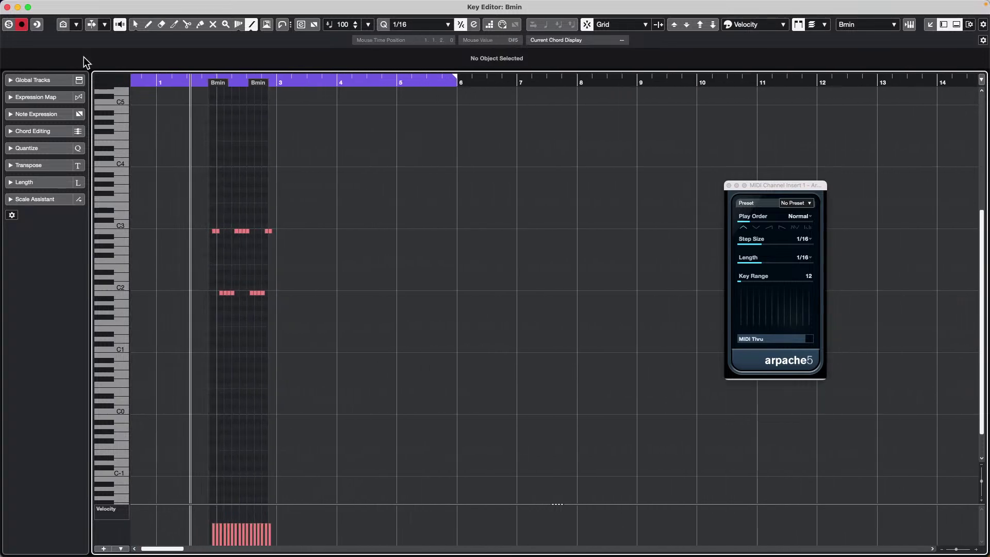
pyautogui.click(7, 8)
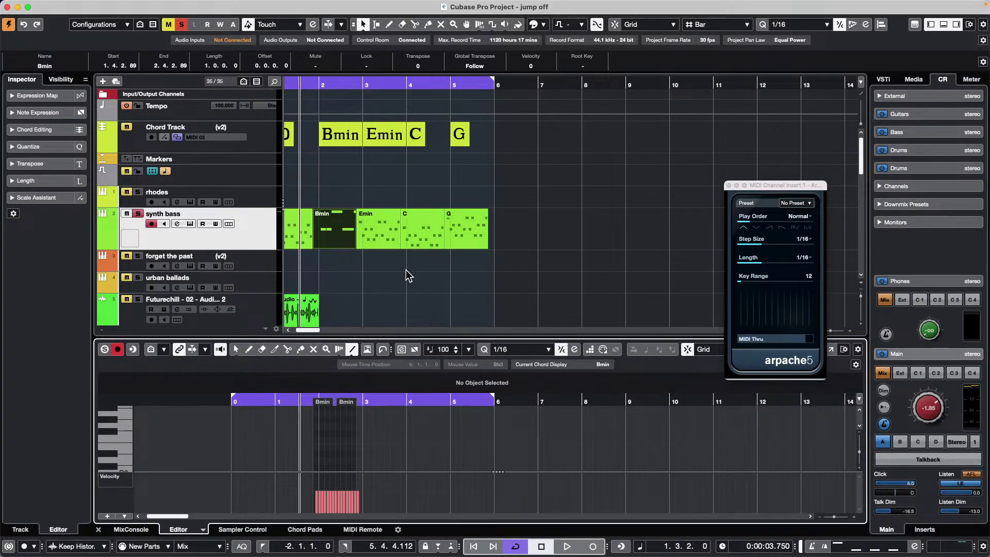
pyautogui.press('super+z')
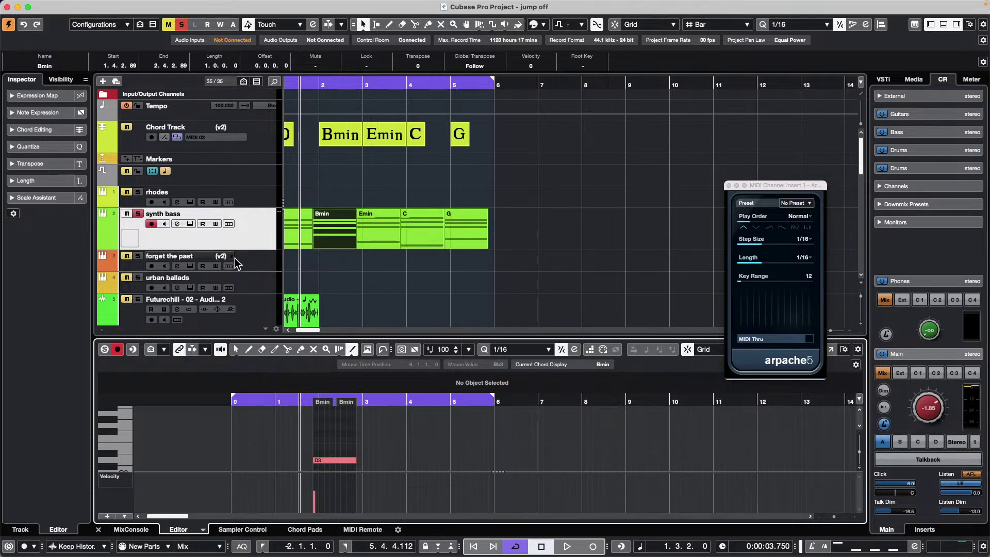
# Step: Toggle the synth bass track's Arpache 5 insert off and back on, and view its factory presets
pyautogui.click(259, 227)
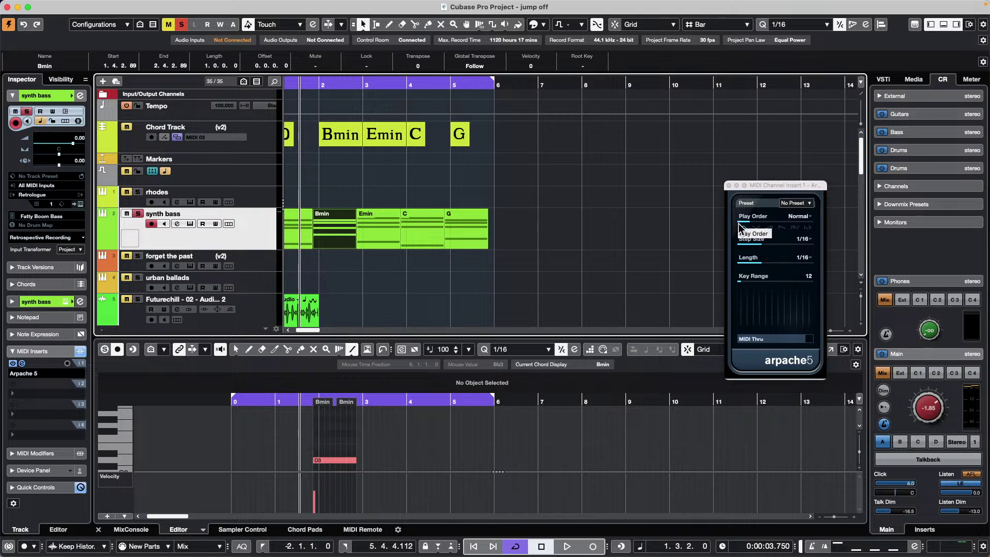
pyautogui.click(763, 343)
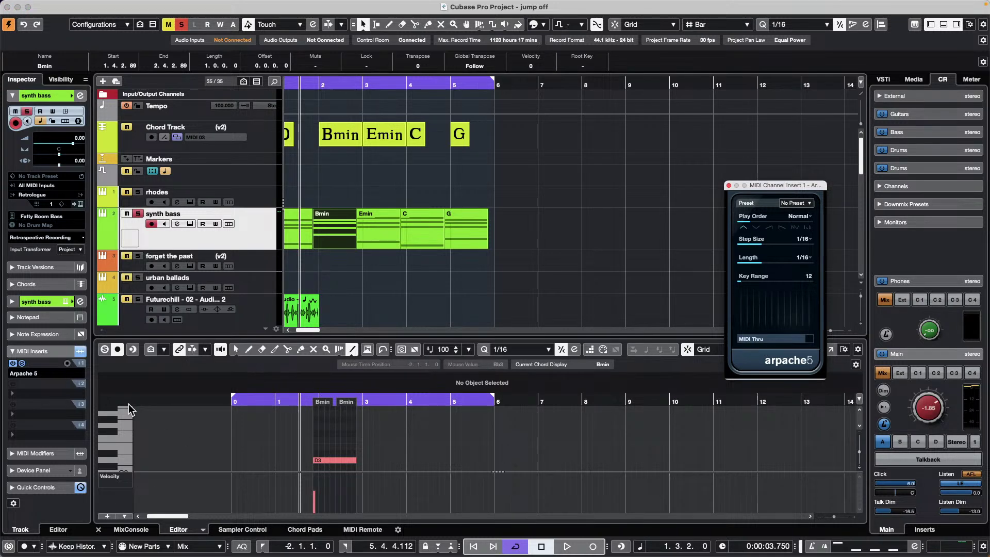
pyautogui.click(13, 364)
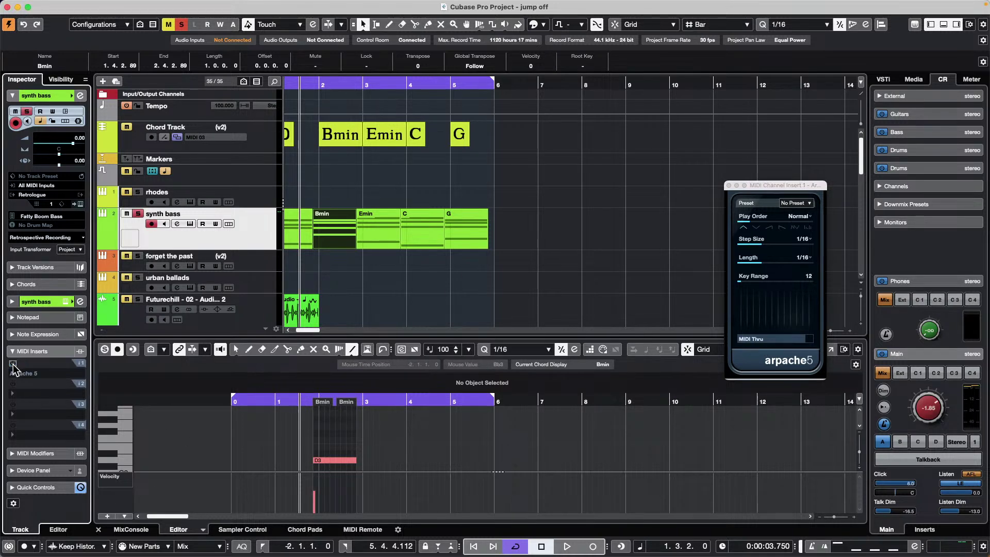
pyautogui.rightClick(12, 367)
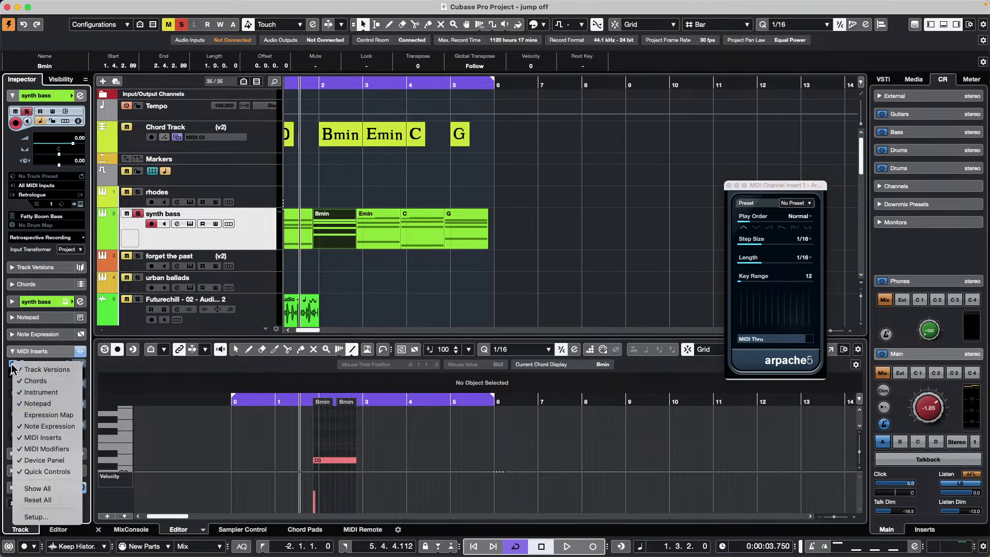
pyautogui.press('Escape')
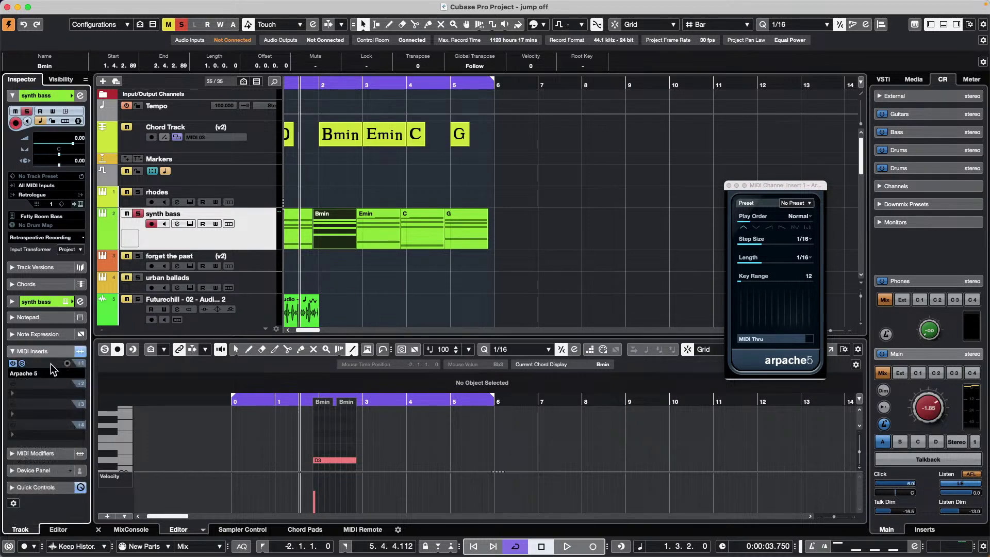
pyautogui.click(807, 205)
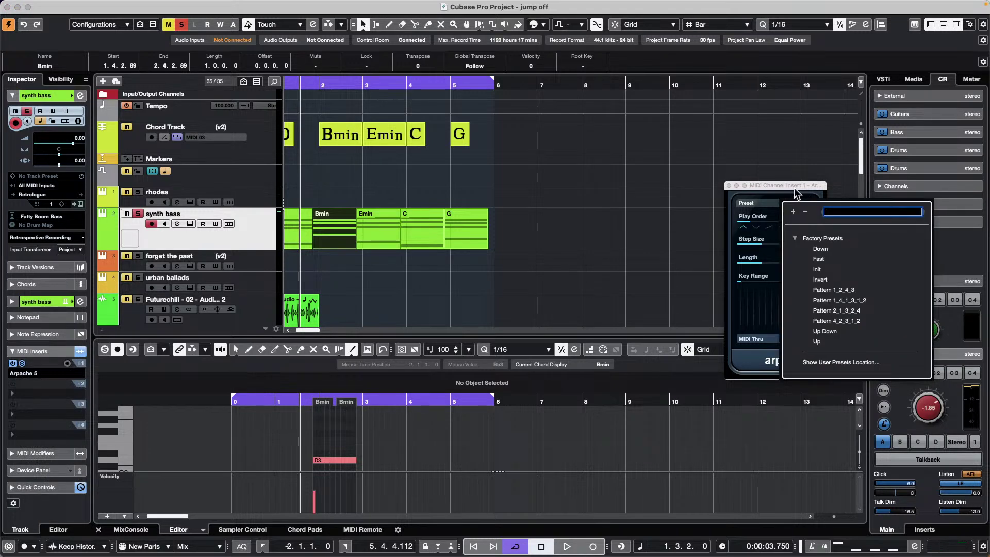
pyautogui.click(794, 192)
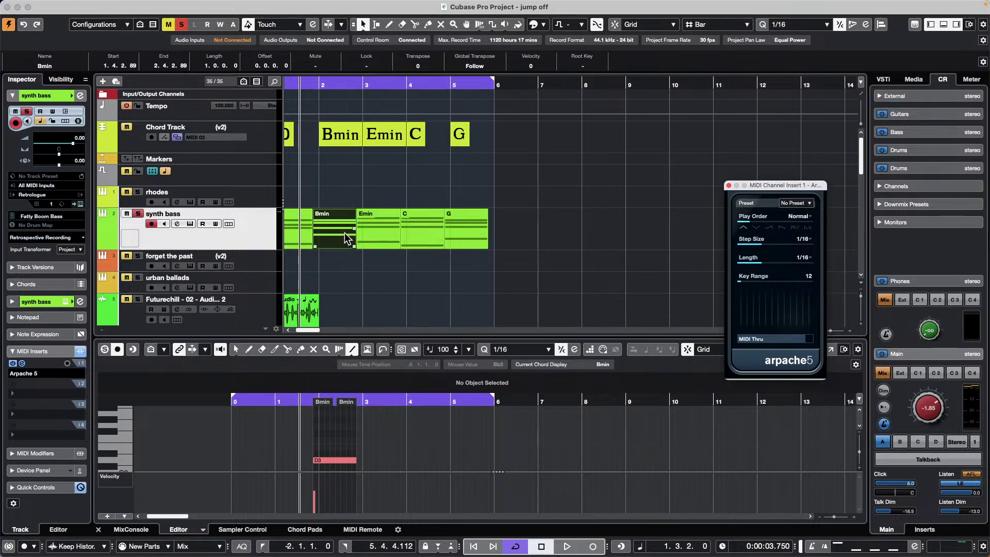
# Step: Select the Emin part and the rhodes track, and look through the commands available for MIDI tracks
pyautogui.click(382, 239)
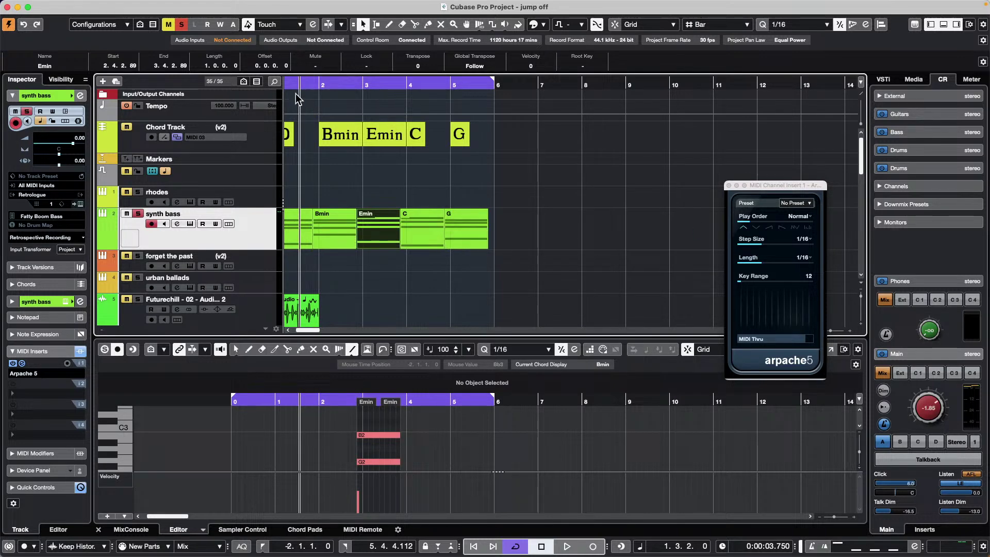
pyautogui.click(133, 7)
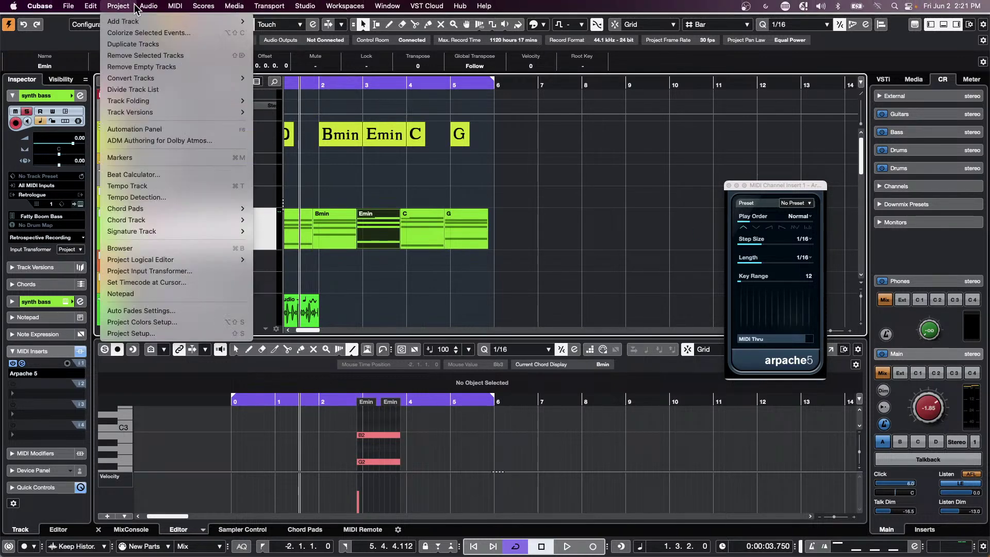
pyautogui.moveTo(175, 5)
pyautogui.click(560, 166)
pyautogui.click(268, 191)
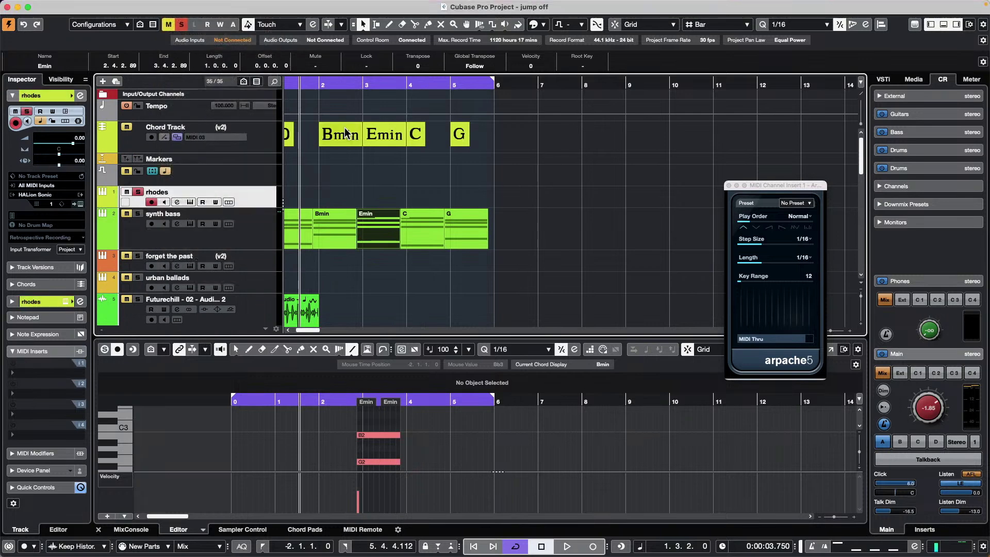
pyautogui.click(175, 6)
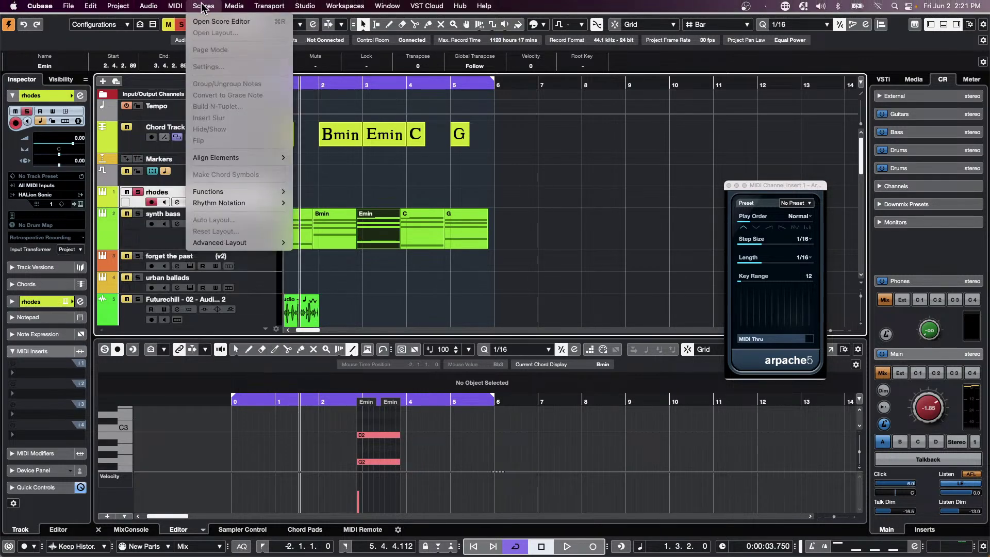
pyautogui.click(209, 118)
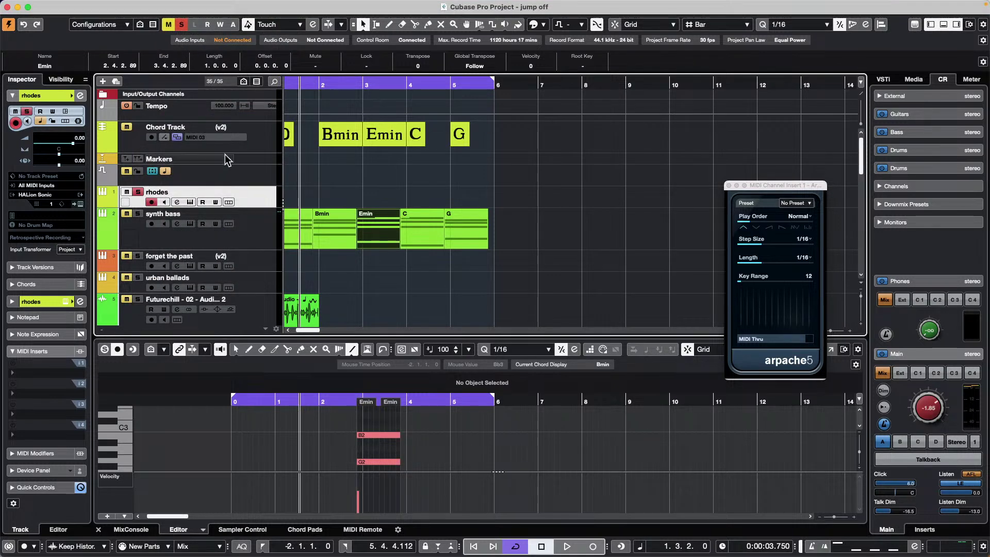
# Step: Apply Freeze MIDI Modifiers to the synth bass track, and undo the freeze
pyautogui.click(251, 241)
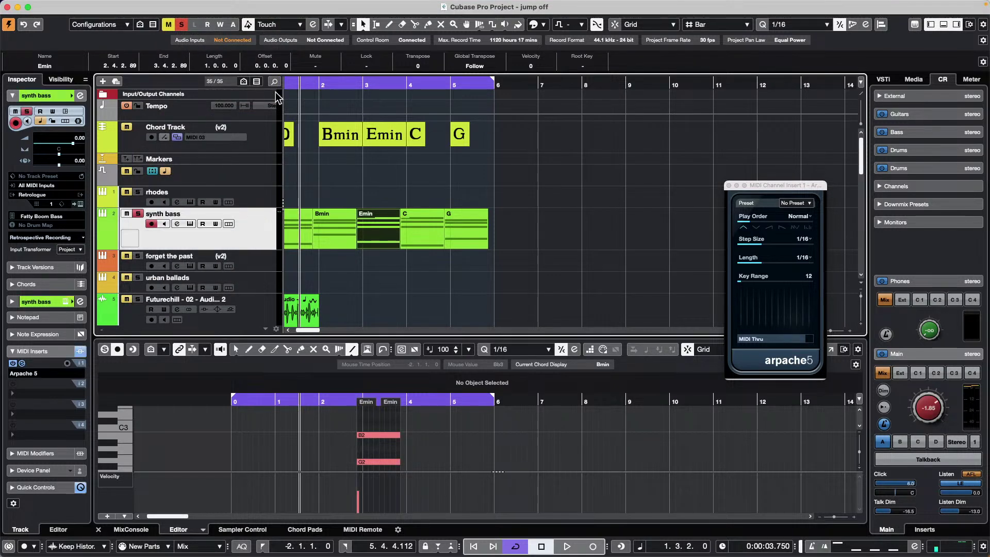
pyautogui.click(202, 6)
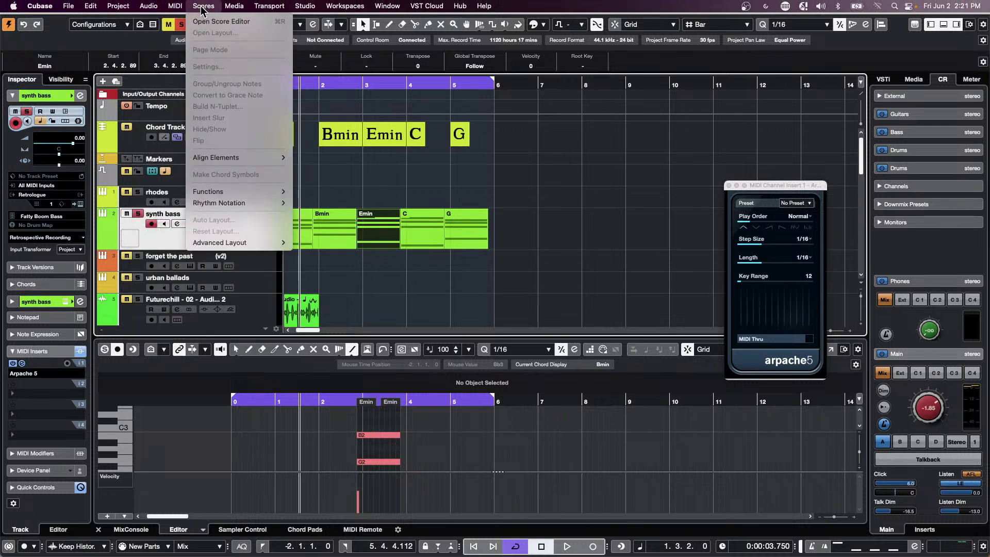
pyautogui.moveTo(175, 7)
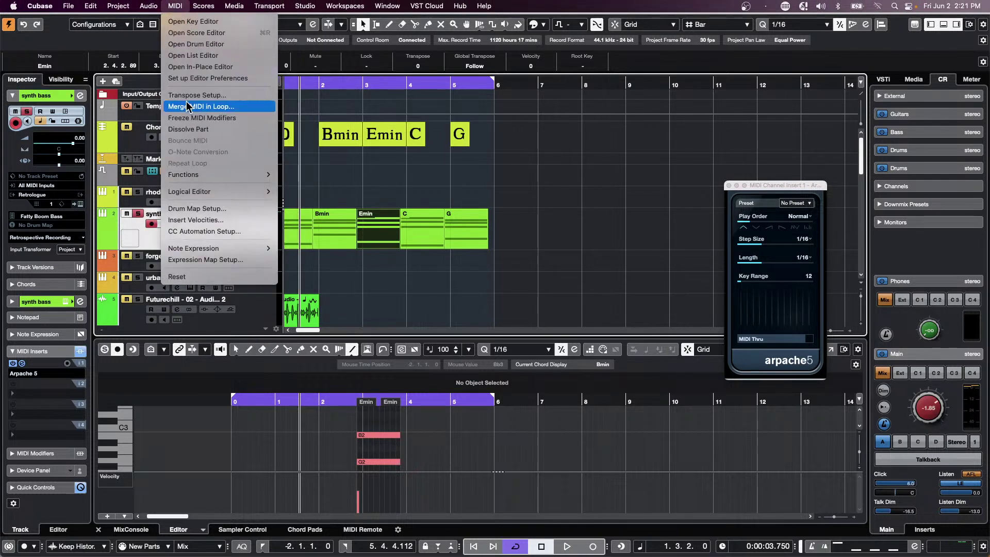
pyautogui.click(209, 120)
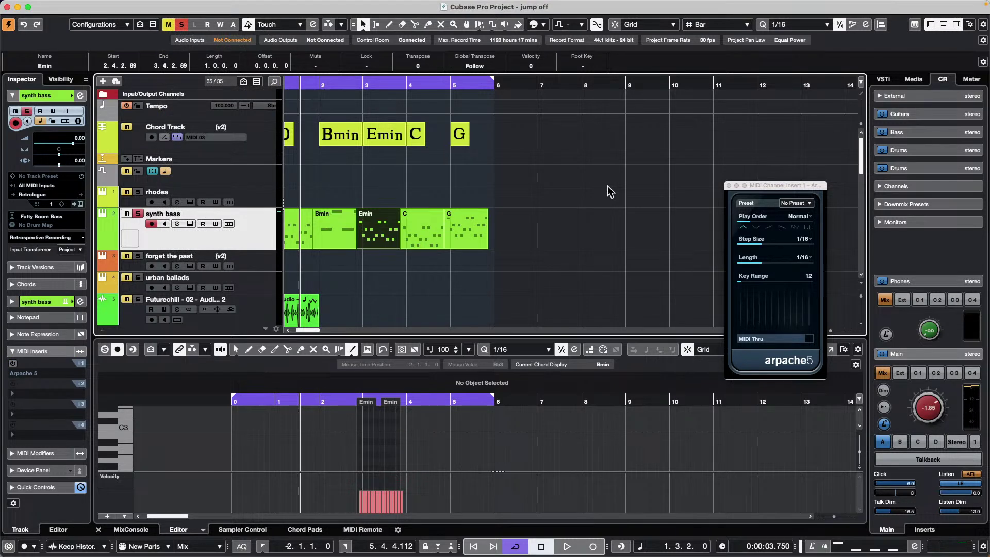
pyautogui.press('super+z')
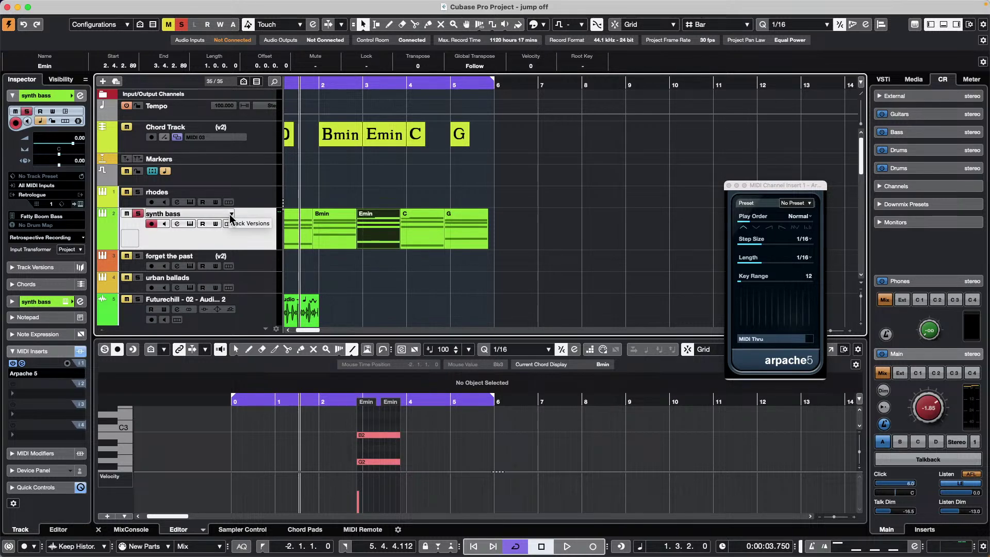
# Step: Duplicate the synth bass track's version and apply Freeze MIDI Modifiers to the copy
pyautogui.click(231, 214)
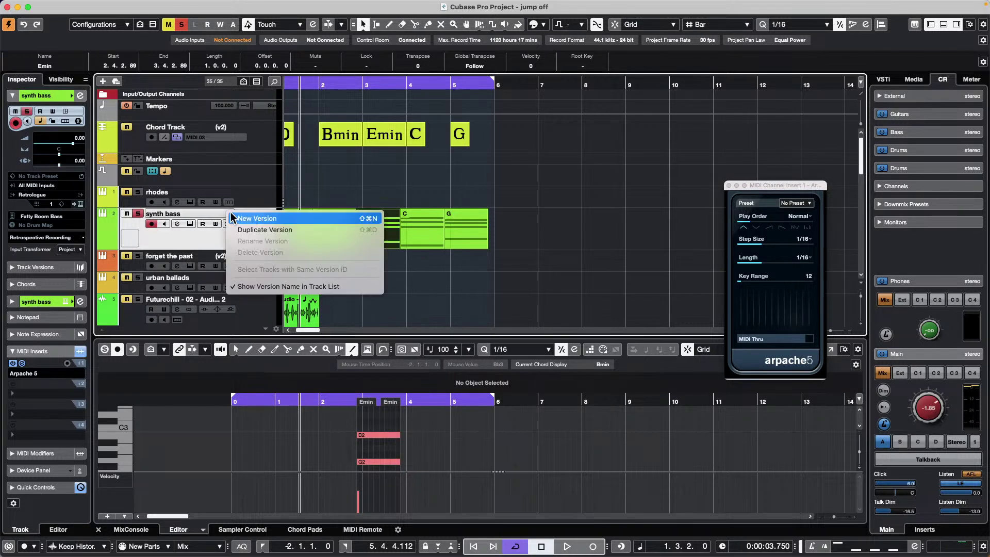
pyautogui.click(265, 230)
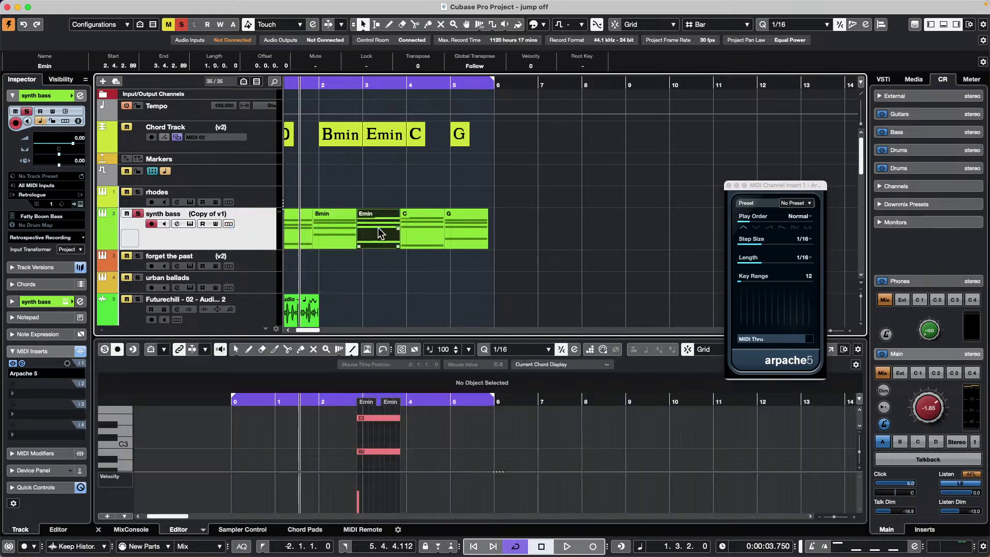
pyautogui.click(204, 6)
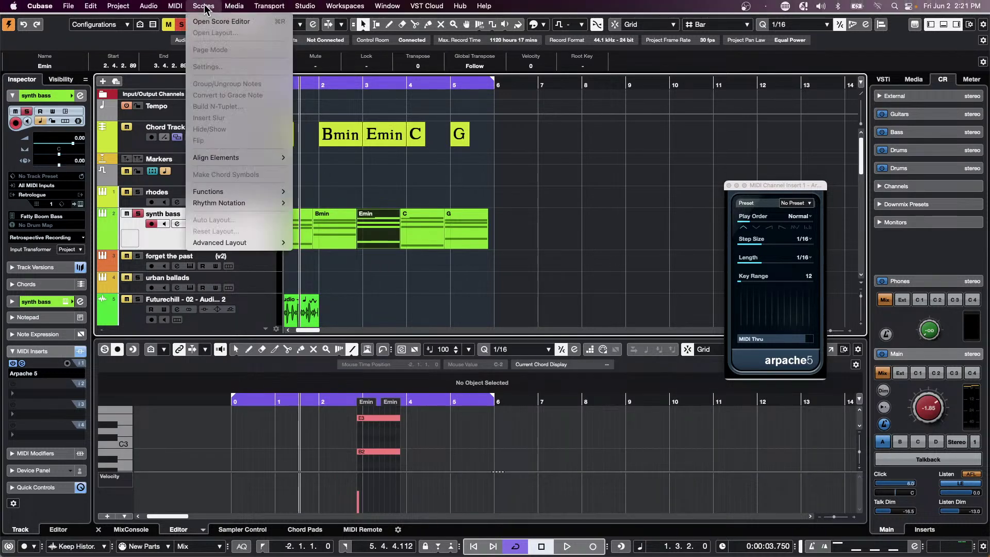
pyautogui.click(566, 163)
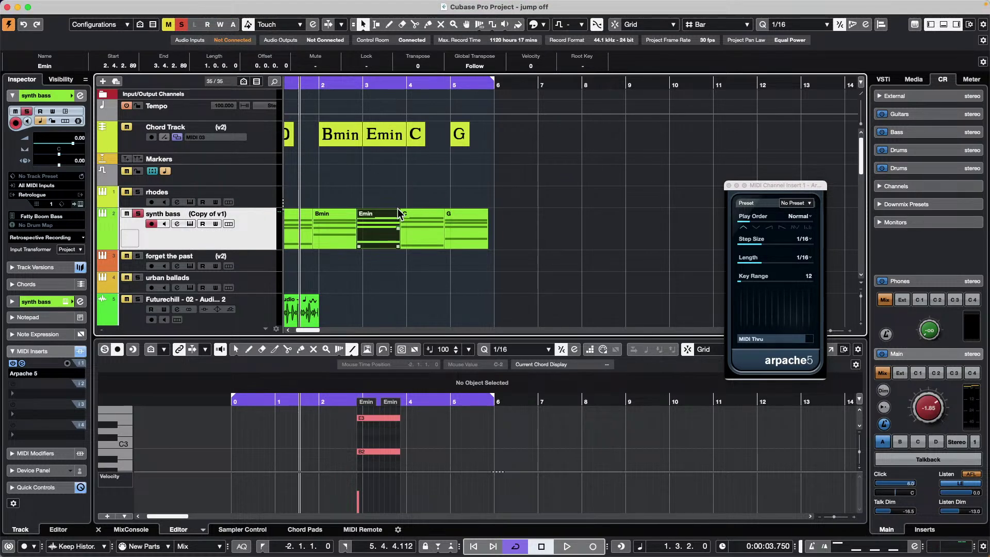
pyautogui.click(204, 5)
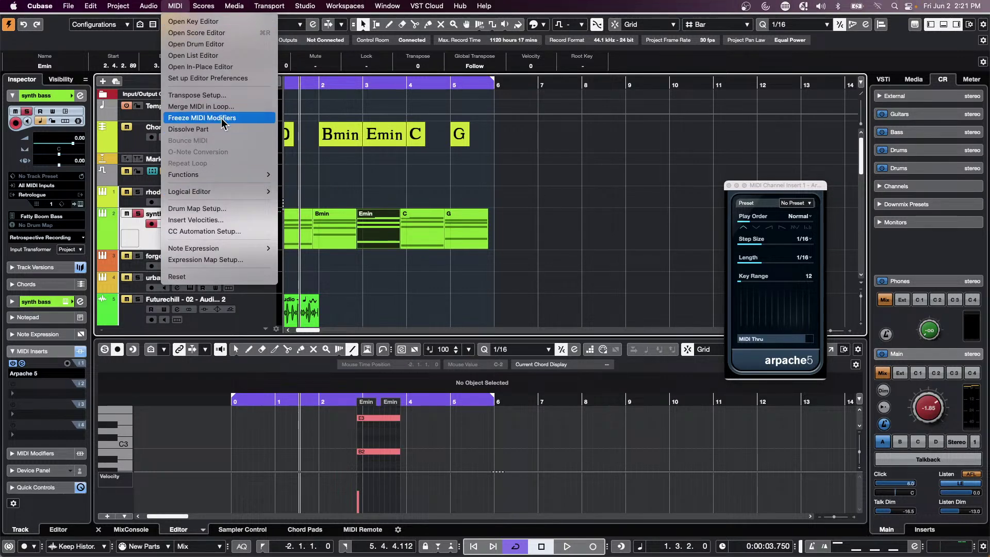
pyautogui.click(222, 118)
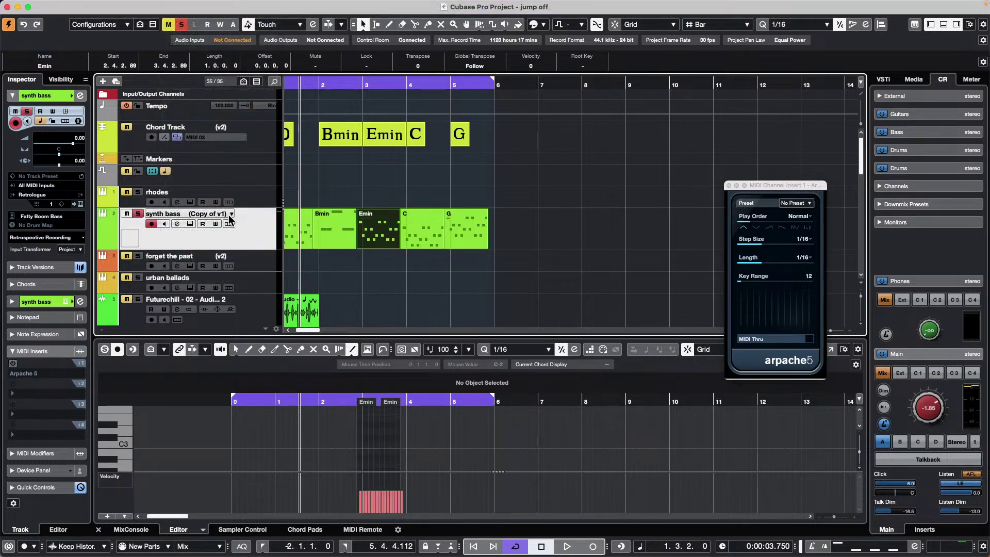
# Step: Add a new empty version to the synth bass track, and switch back through v1 to Copy of v1
pyautogui.click(230, 212)
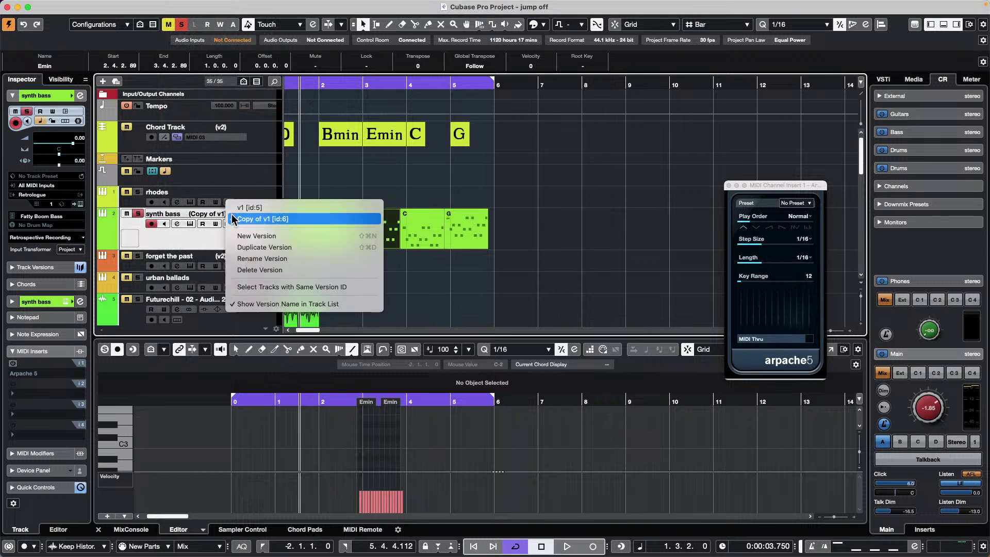
pyautogui.click(264, 235)
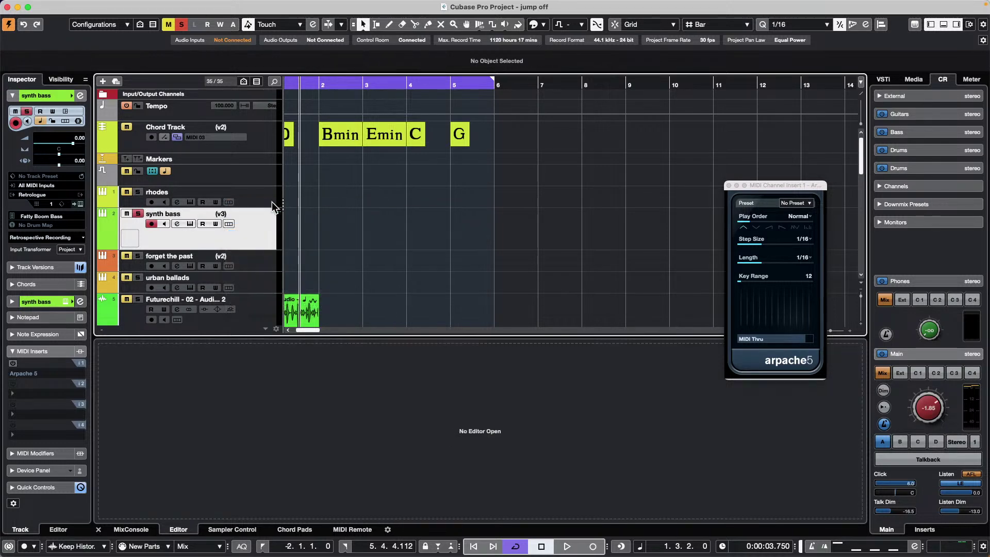
pyautogui.click(227, 214)
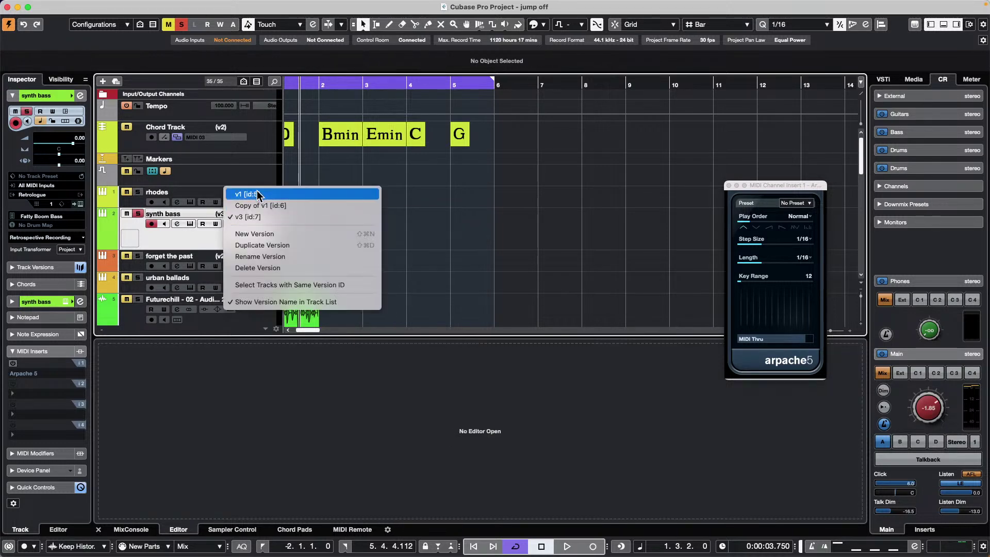
pyautogui.click(258, 195)
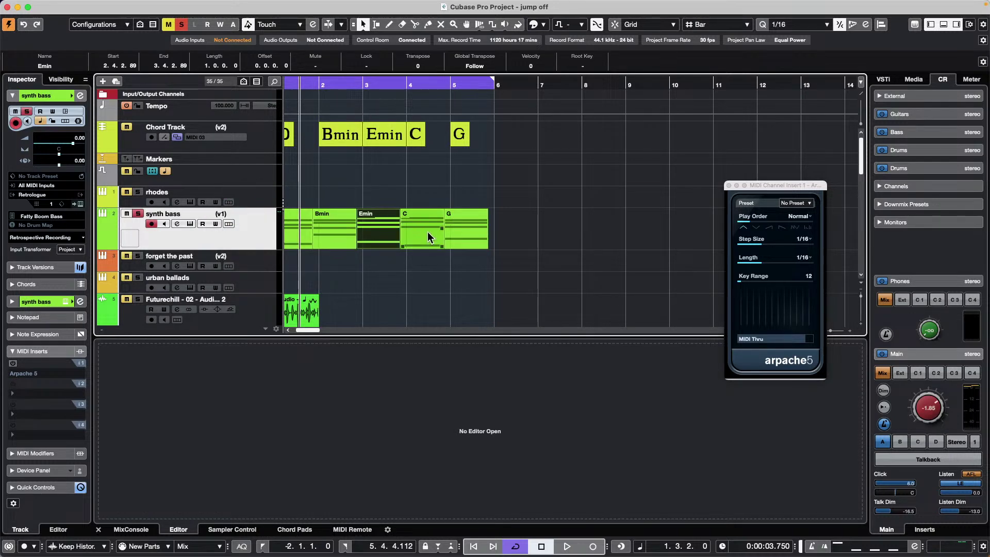
pyautogui.click(226, 214)
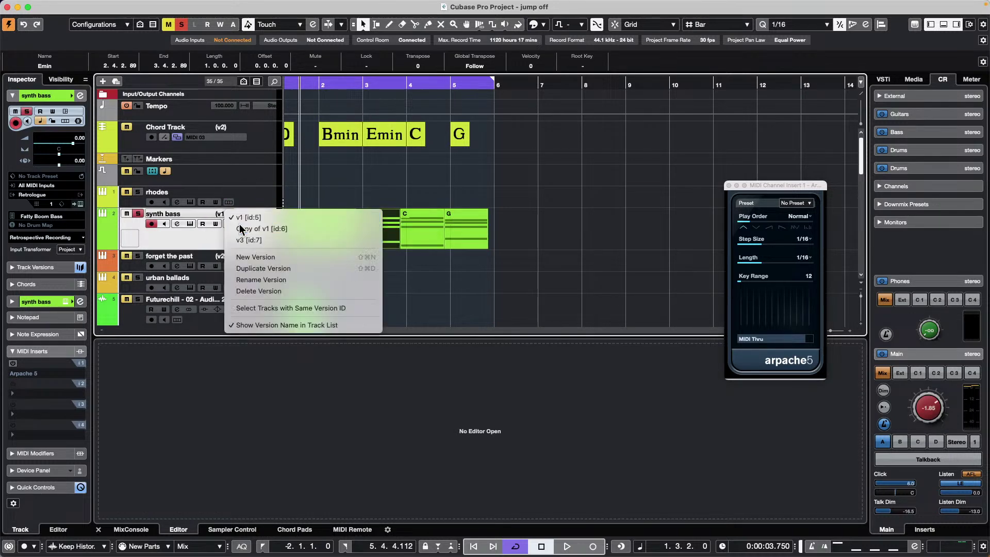
pyautogui.click(258, 227)
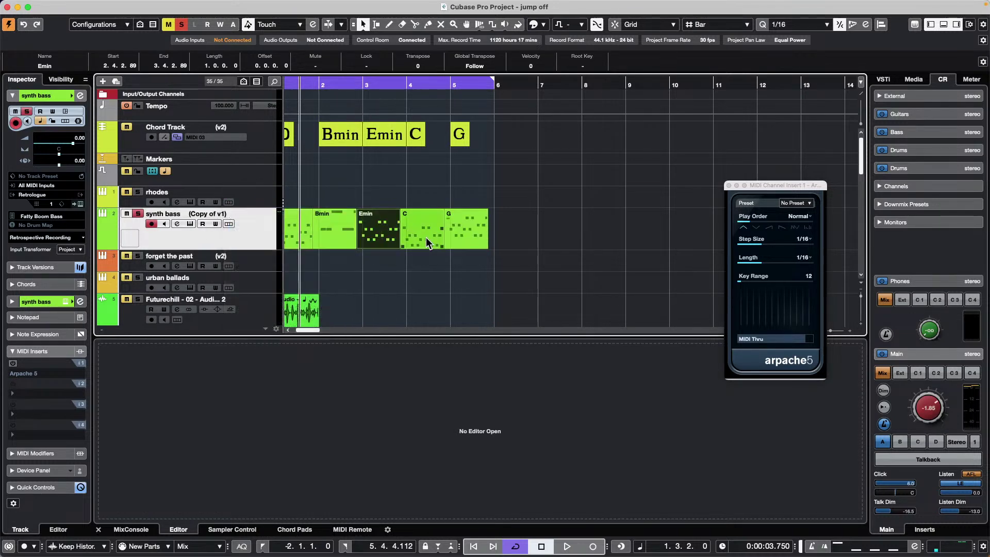
# Step: Compare the synth bass versions by switching to v1 and returning to Copy of v1
pyautogui.click(231, 214)
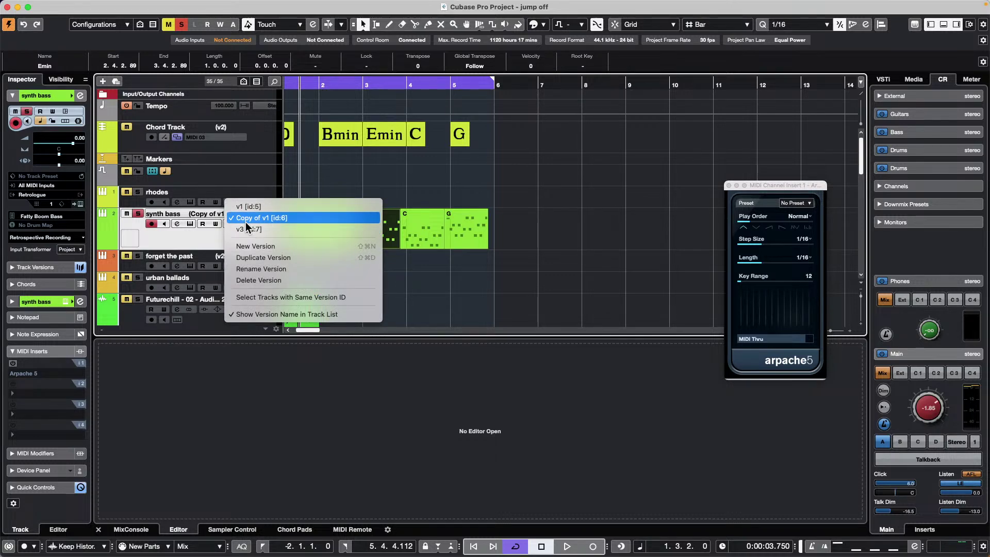
pyautogui.click(196, 235)
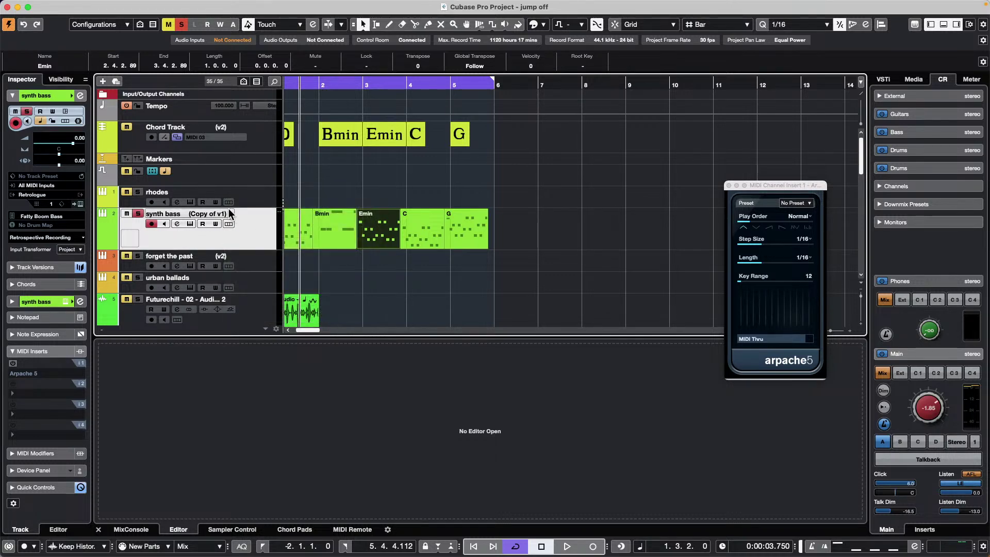
pyautogui.click(230, 210)
pyautogui.click(245, 206)
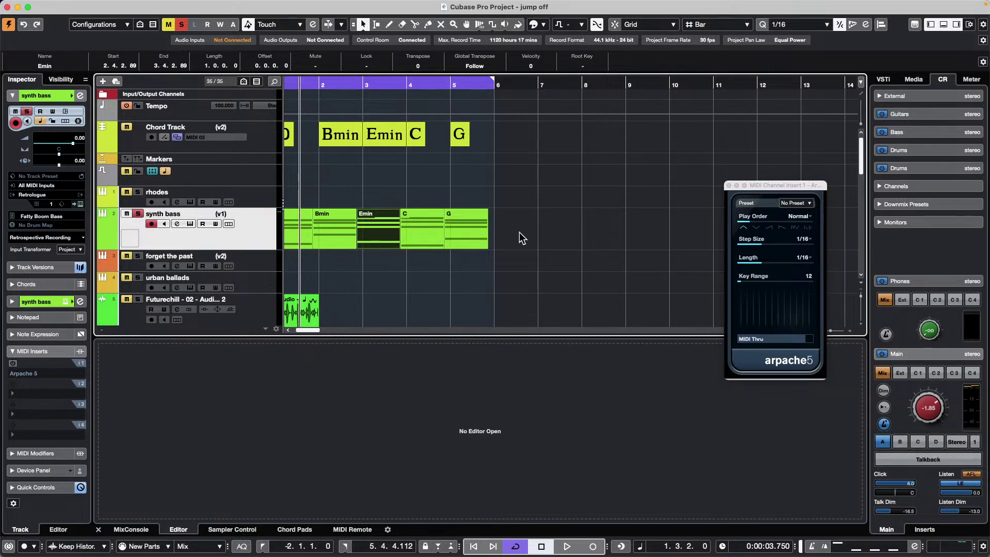
pyautogui.click(233, 215)
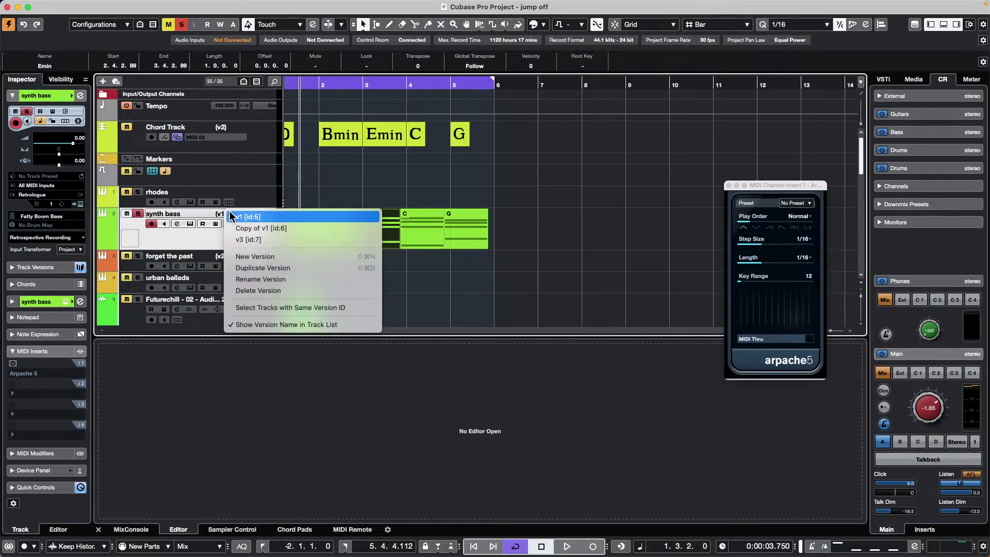
pyautogui.click(277, 229)
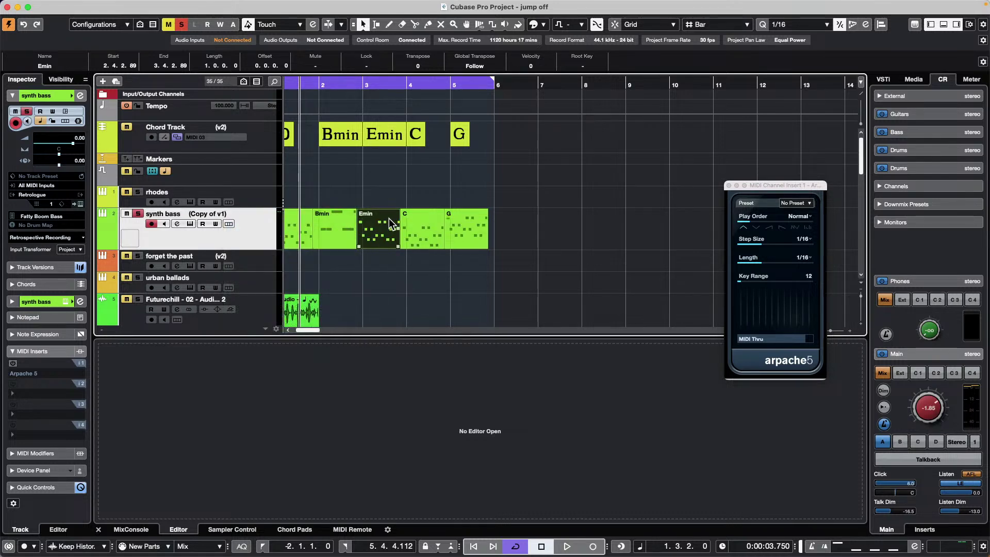
# Step: Range-select the Emin section of the frozen synth bass version, with the range running from 3.1.1.0 to 4.1.1.113
pyautogui.press('2')
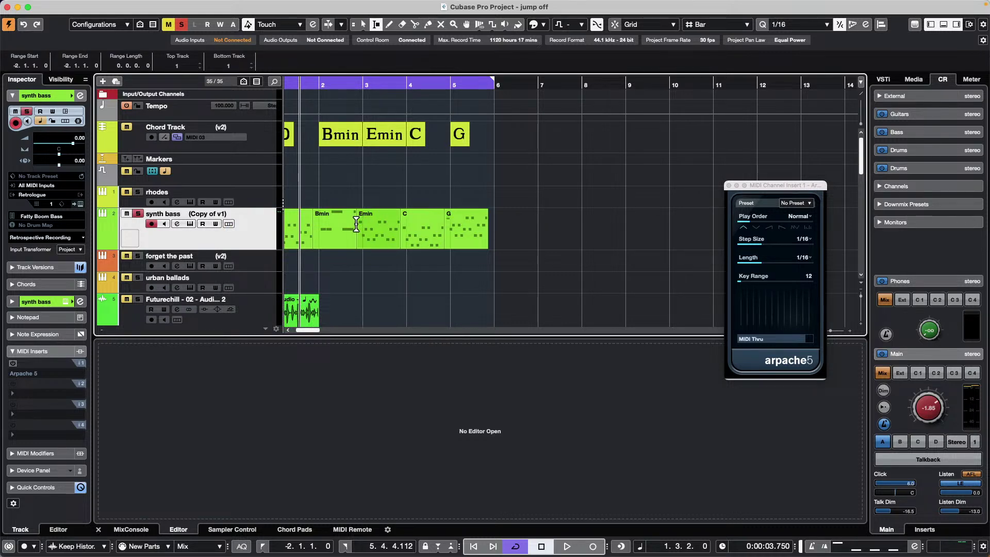
pyautogui.moveTo(356, 226); pyautogui.dragTo(407, 226)
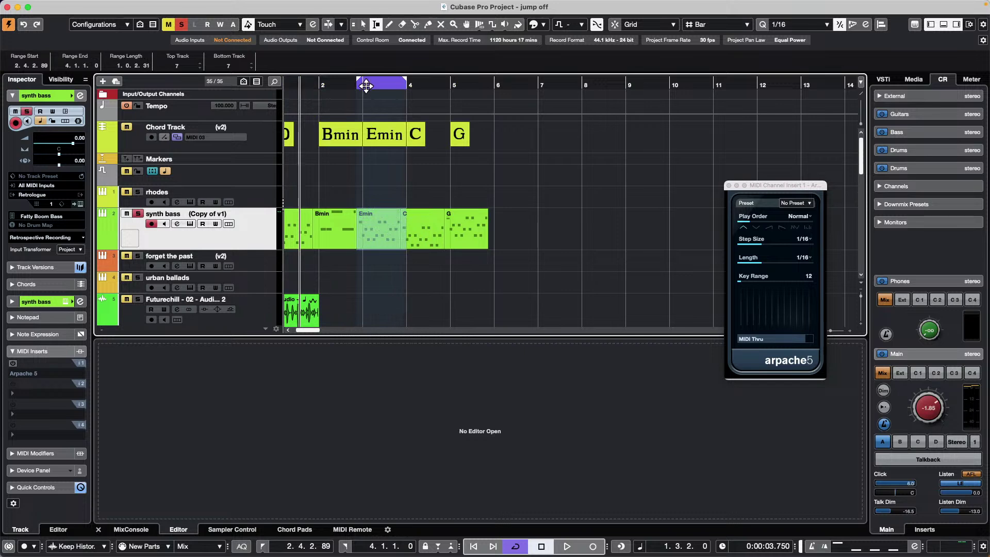
pyautogui.moveTo(360, 82); pyautogui.dragTo(364, 84)
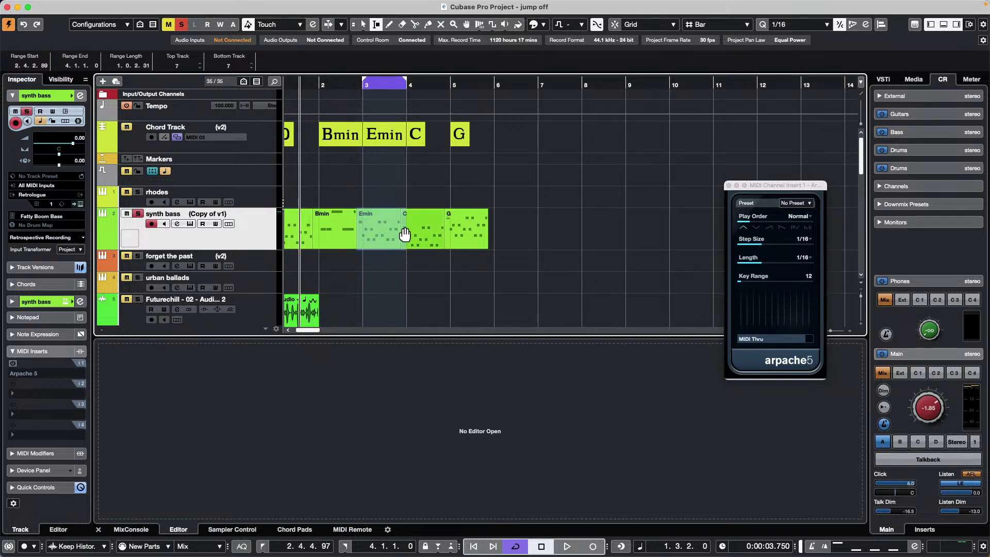
pyautogui.moveTo(406, 227); pyautogui.dragTo(407, 226)
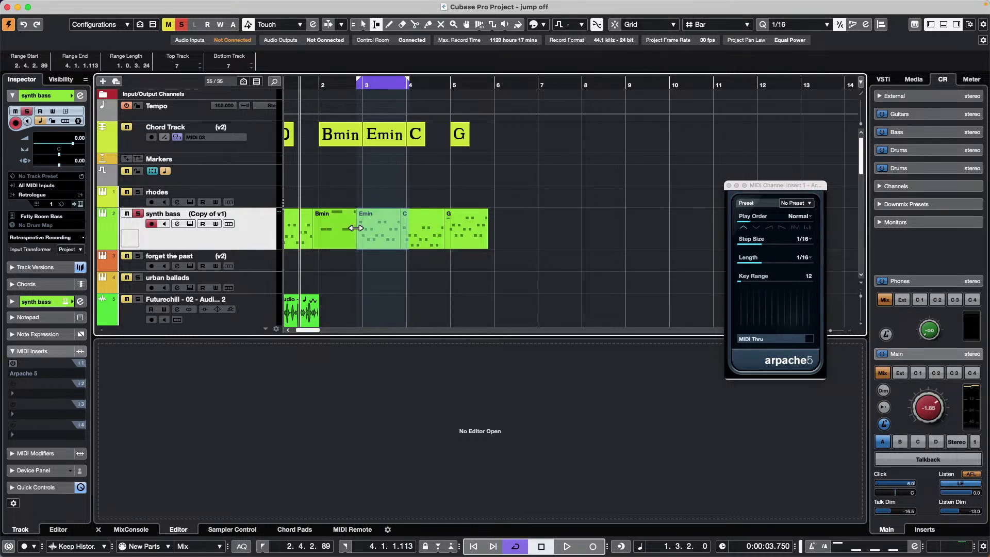
pyautogui.moveTo(358, 228); pyautogui.dragTo(361, 228)
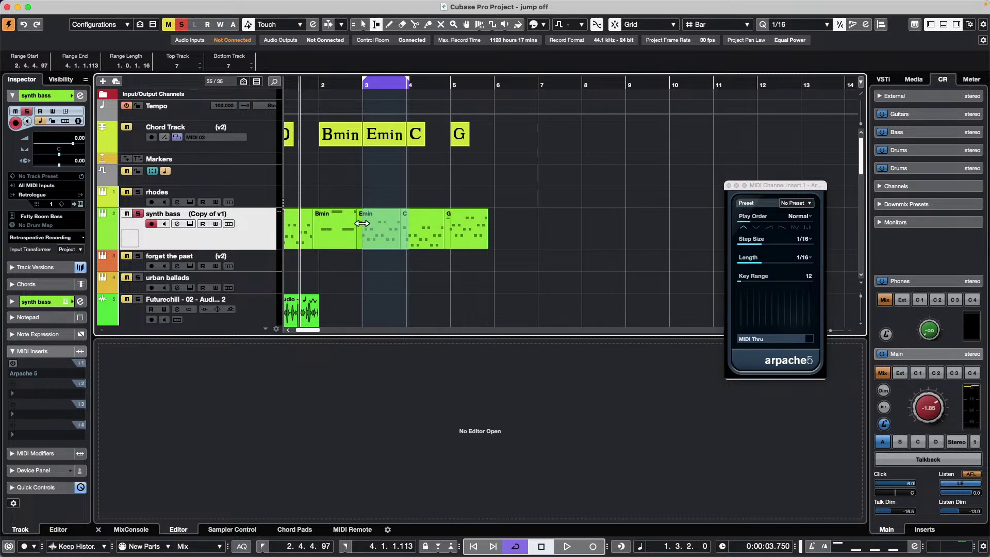
pyautogui.moveTo(360, 223); pyautogui.dragTo(363, 224)
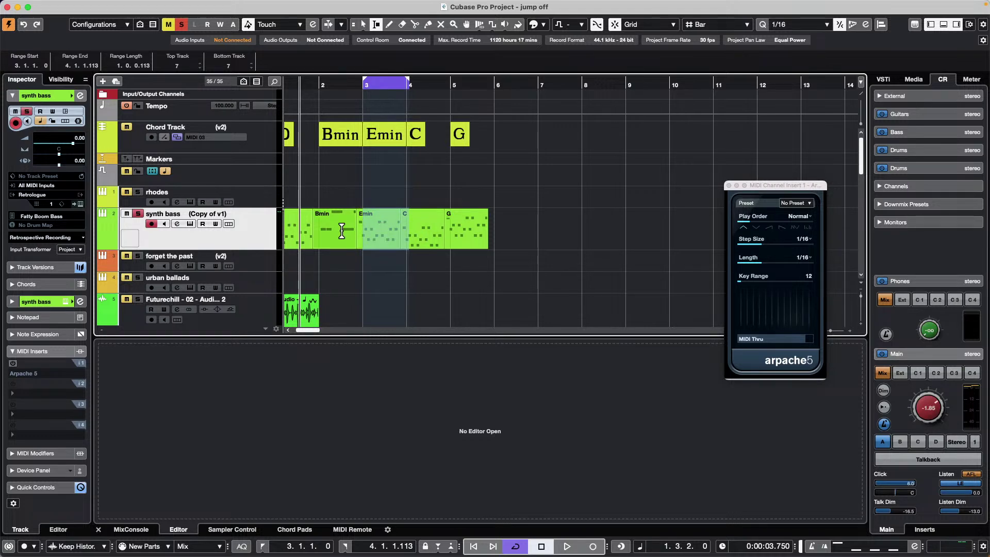
# Step: Switch the synth bass track to version v1 and paste the copied bar 3 range over its Emin part
pyautogui.click(226, 214)
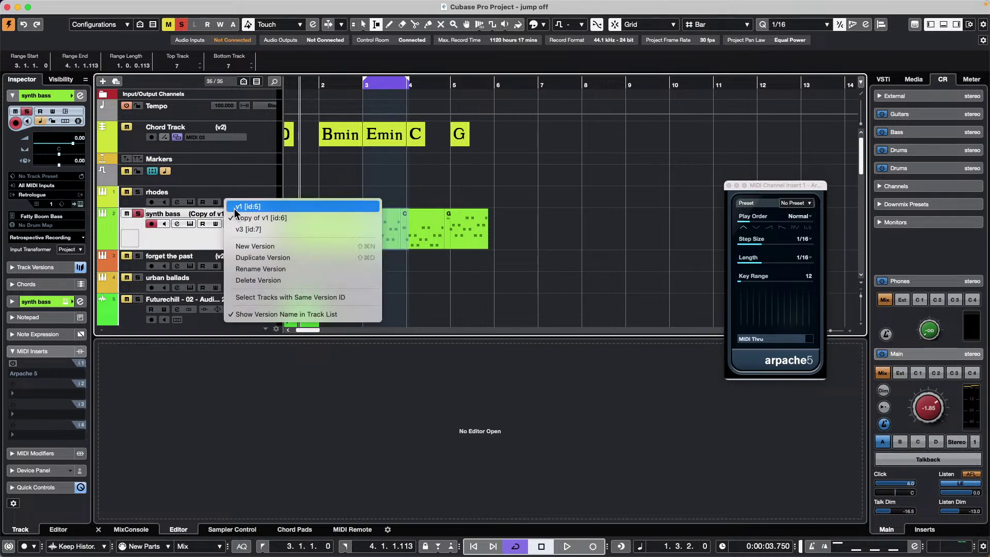
pyautogui.click(247, 219)
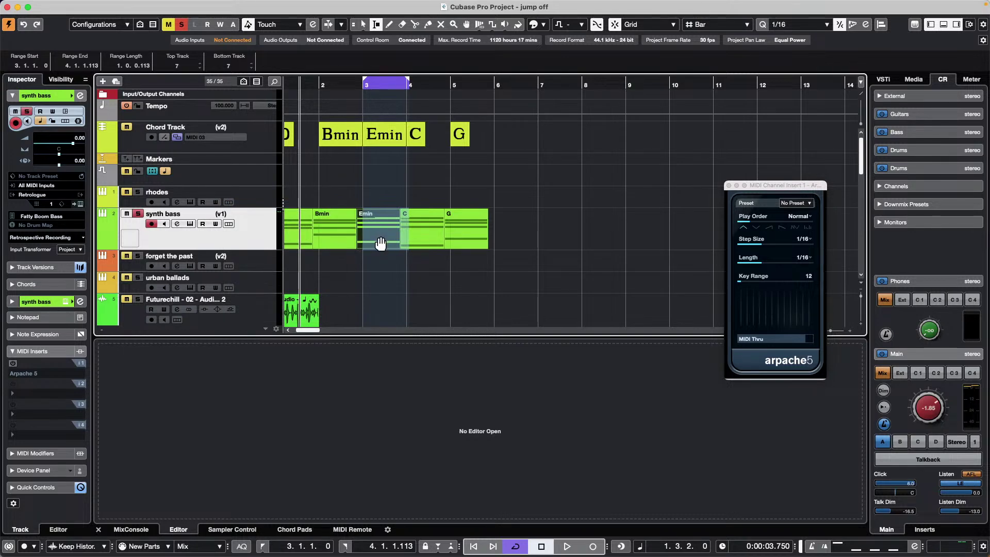
pyautogui.moveTo(381, 243)
pyautogui.mouseDown()
pyautogui.moveTo(355, 237)
pyautogui.moveTo(393, 250)
pyautogui.mouseUp()
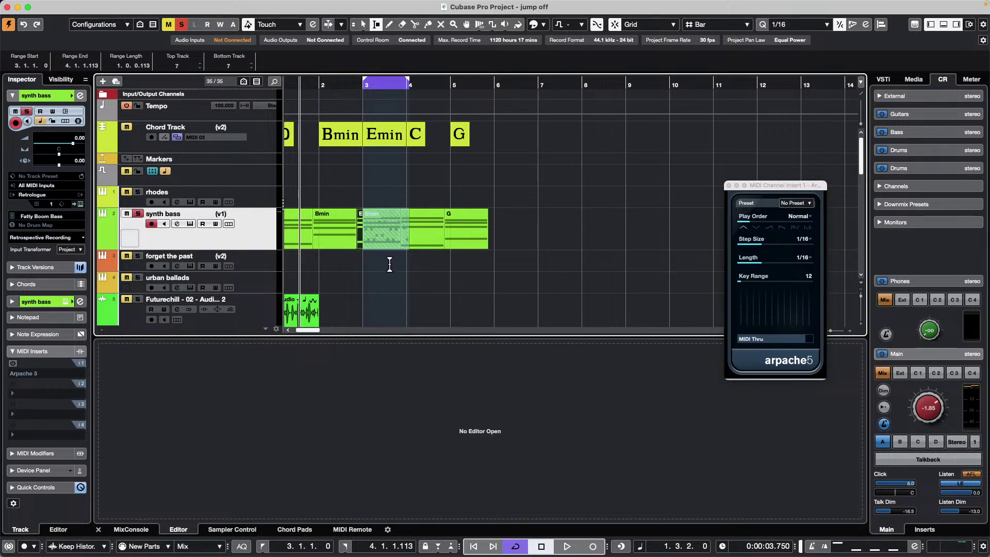
pyautogui.click(391, 265)
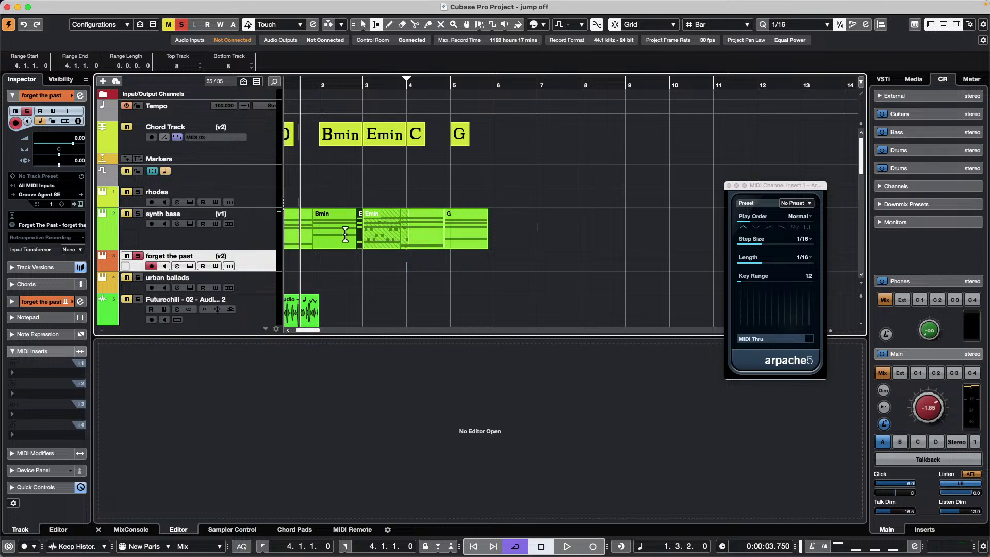
# Step: Undo the pasted Emin range and look through the commands available for the synth bass track
pyautogui.moveTo(407, 222); pyautogui.dragTo(364, 222)
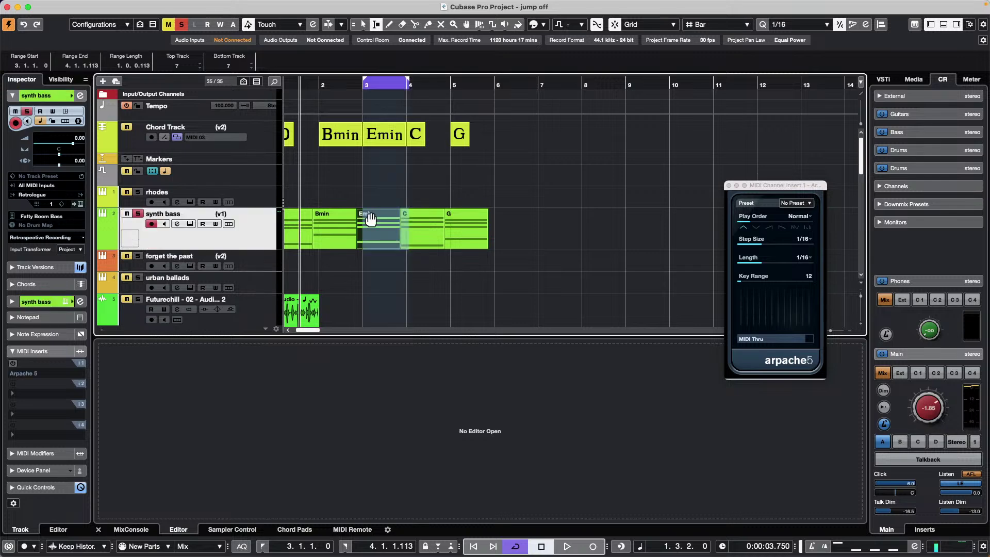
pyautogui.rightClick(223, 242)
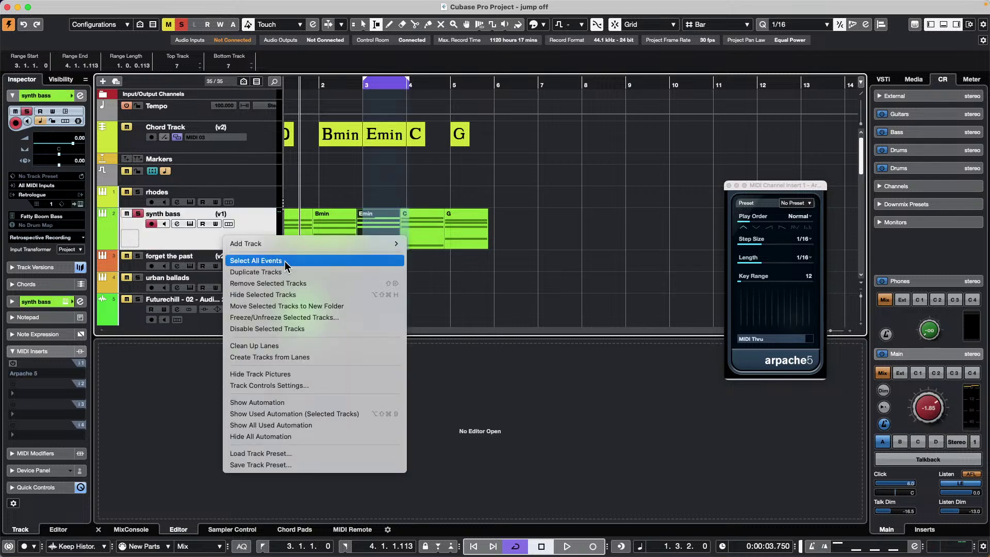
pyautogui.click(546, 243)
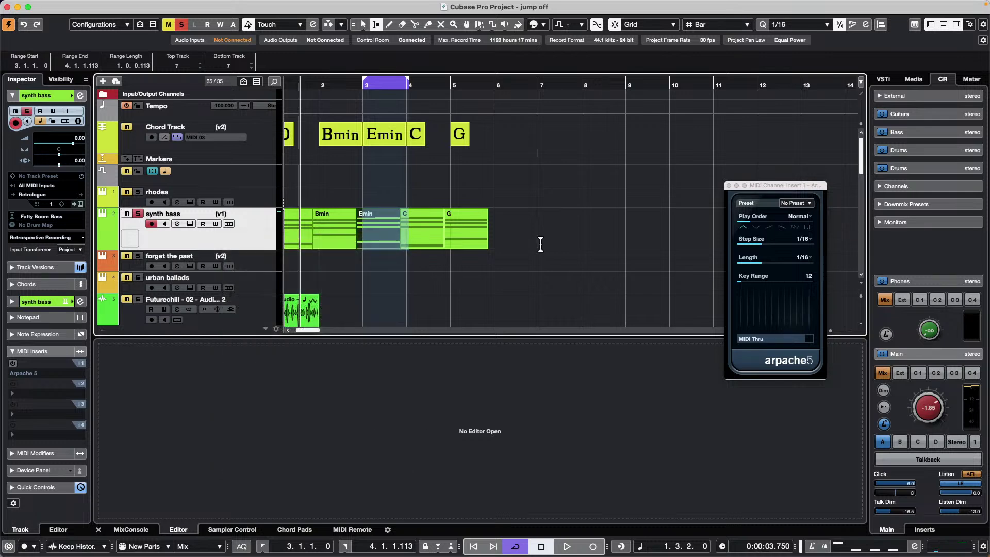
# Step: Alternate the synth bass track between v1 and Copy of v1 to compare them, ending on v1
pyautogui.press('shift+super+g')
pyautogui.press('shift+super+g')
pyautogui.press('shift+super+g')
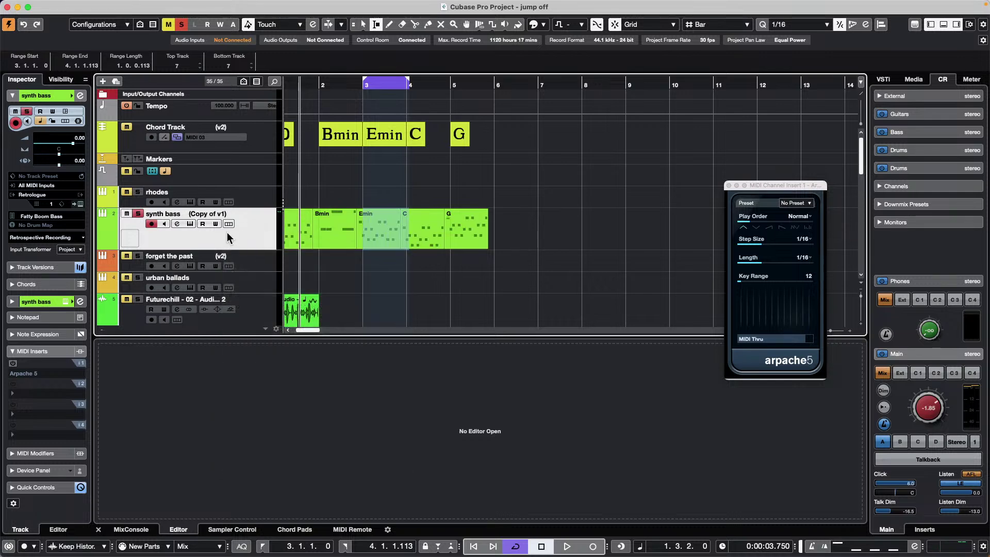
pyautogui.press('shift+super+g')
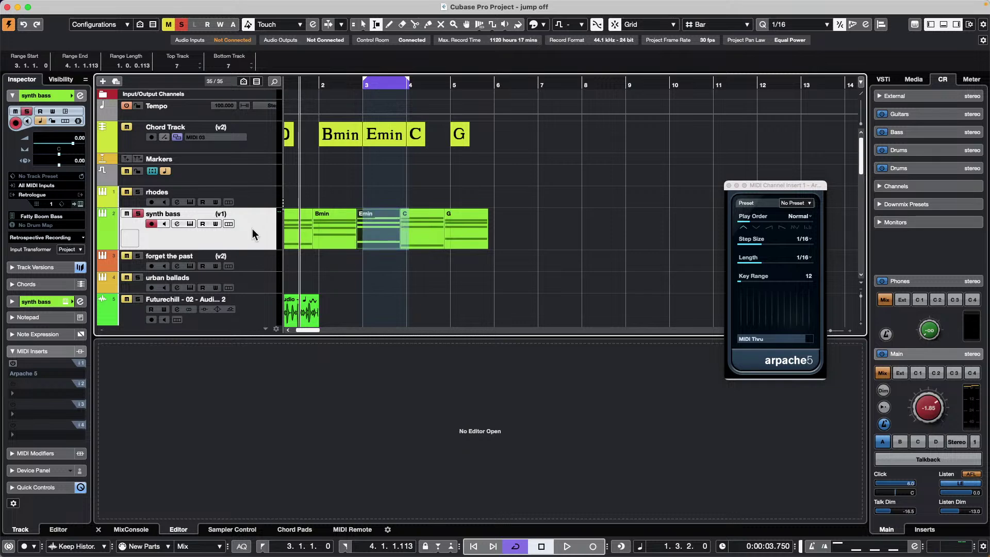
# Step: Duplicate the synth bass track and try Freeze MIDI Modifiers on the duplicate
pyautogui.rightClick(235, 230)
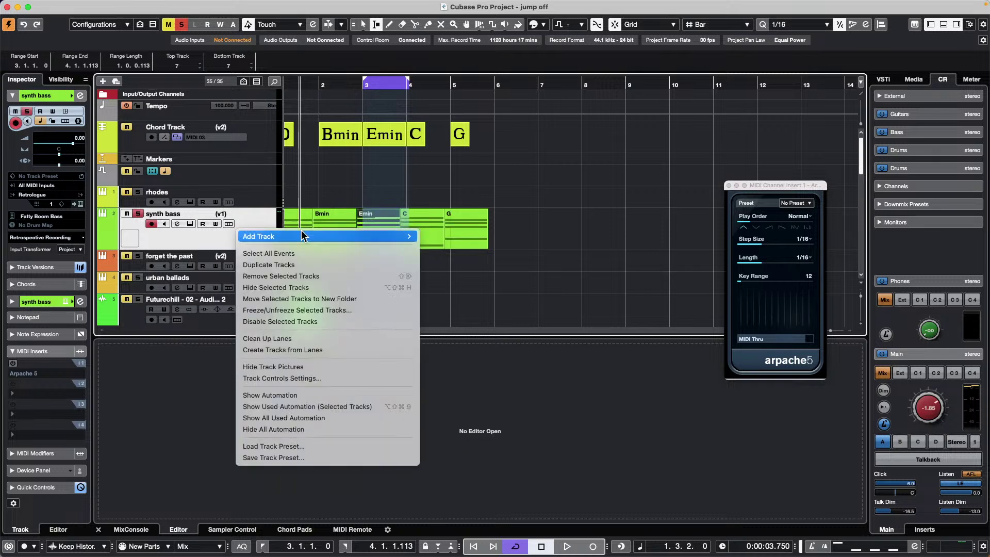
pyautogui.click(327, 266)
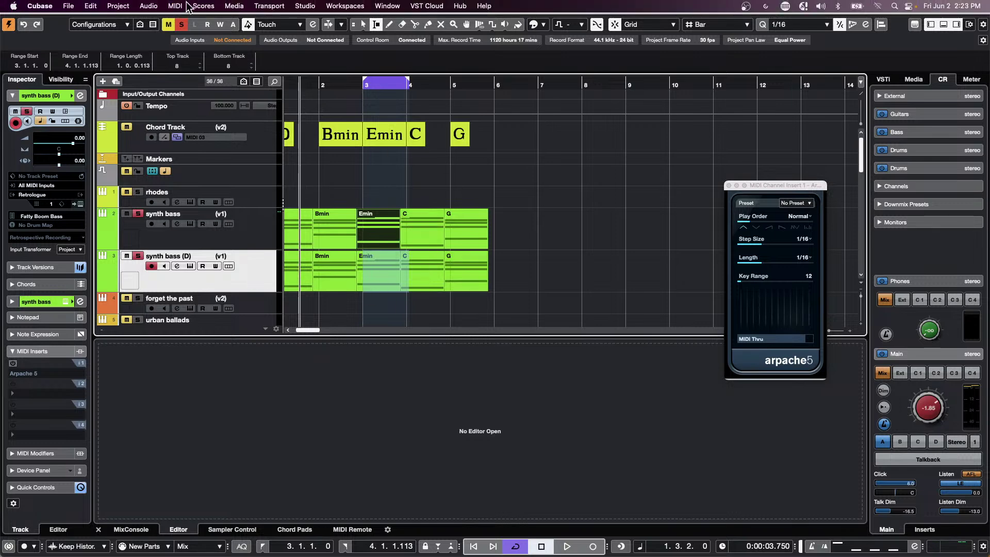
pyautogui.click(197, 6)
pyautogui.moveTo(227, 159)
pyautogui.moveTo(173, 6)
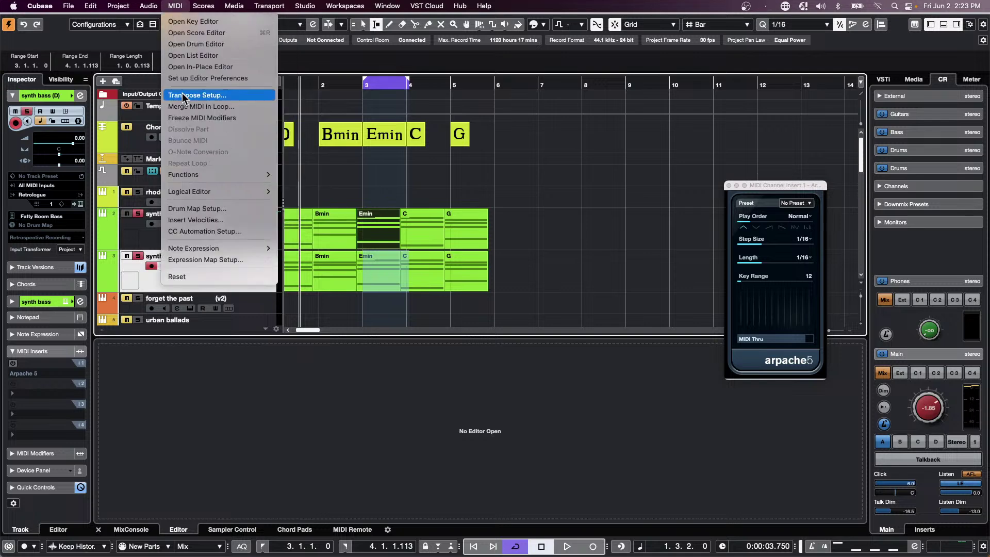
pyautogui.click(201, 118)
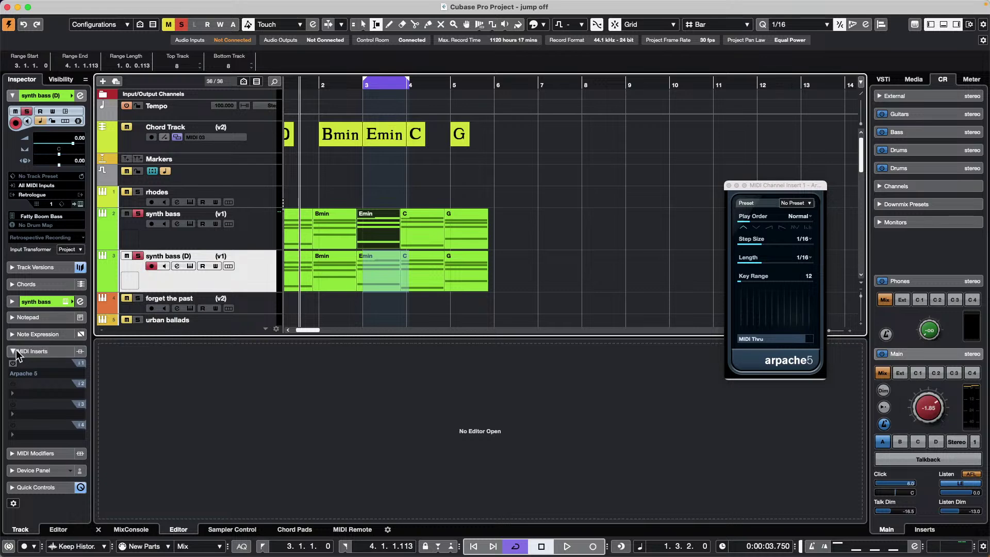
# Step: Activate the Arpache 5 insert on the duplicated synth bass track and freeze its MIDI modifiers
pyautogui.click(13, 375)
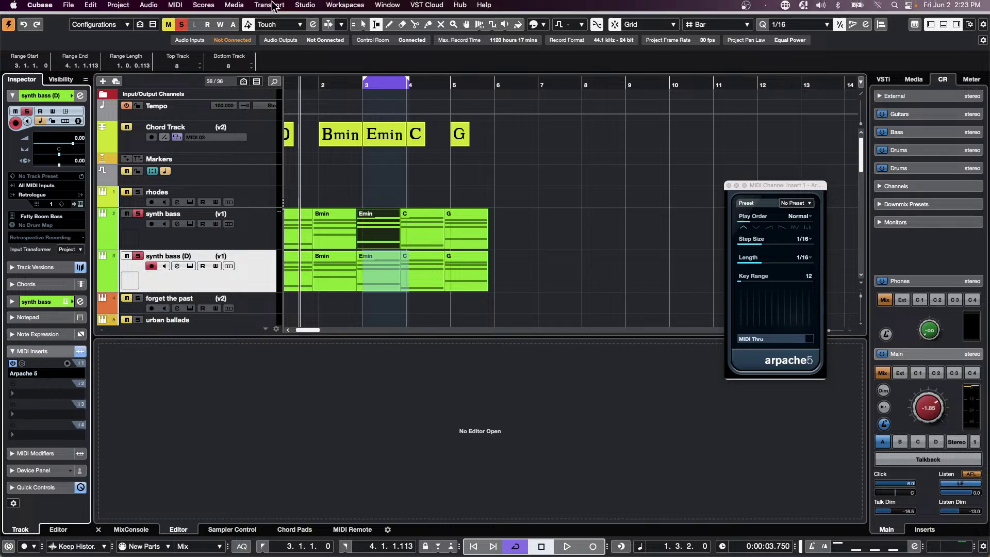
pyautogui.click(217, 240)
pyautogui.click(235, 283)
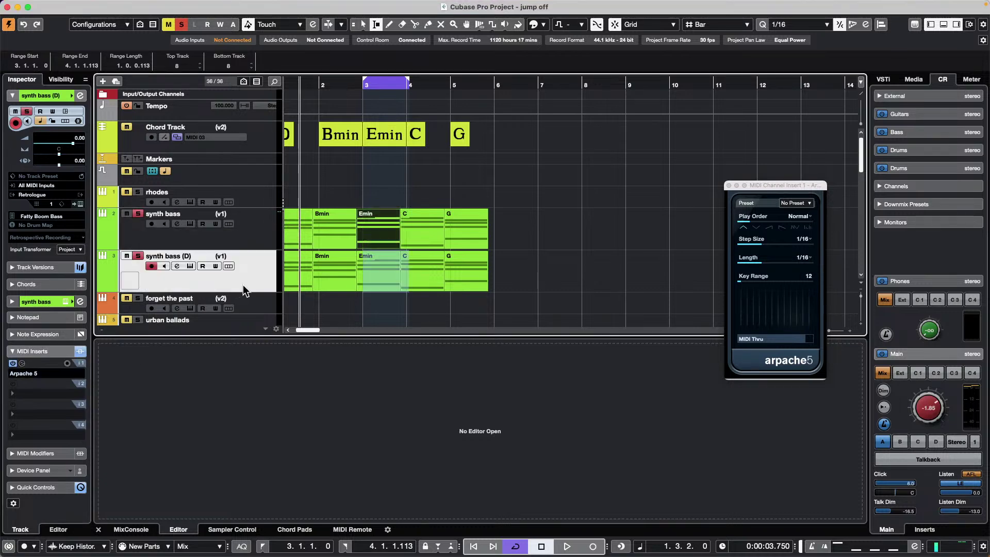
pyautogui.press('1')
pyautogui.click(532, 280)
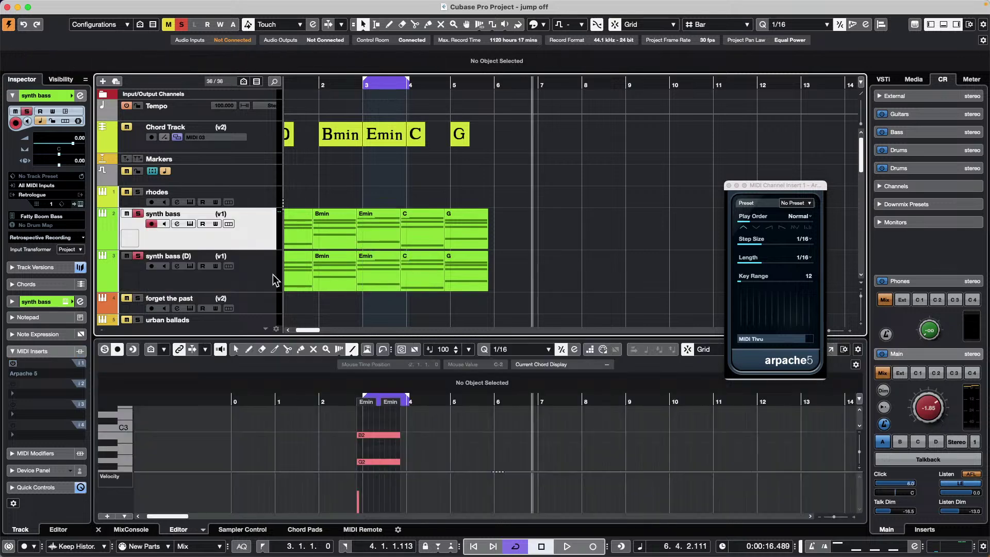
pyautogui.click(248, 283)
pyautogui.click(198, 6)
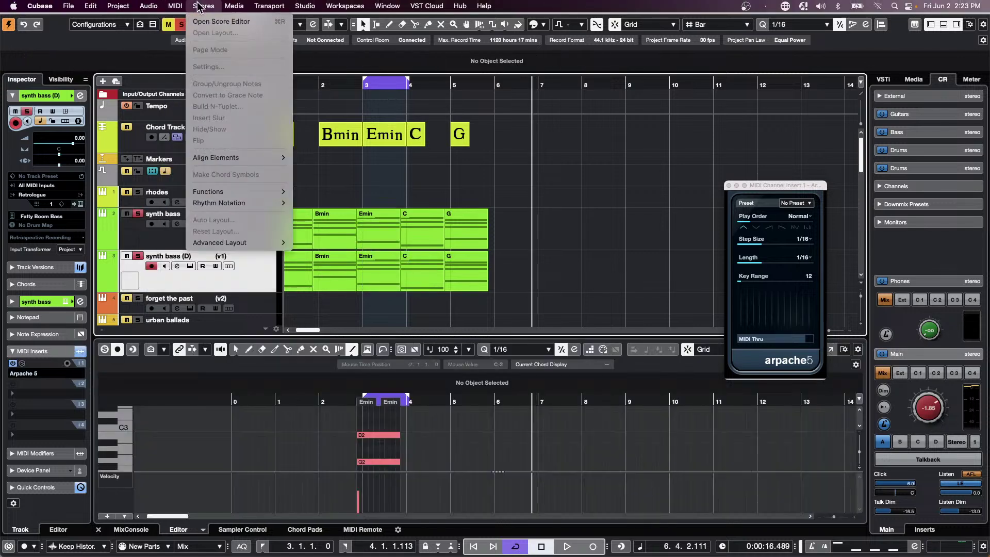
pyautogui.moveTo(176, 7)
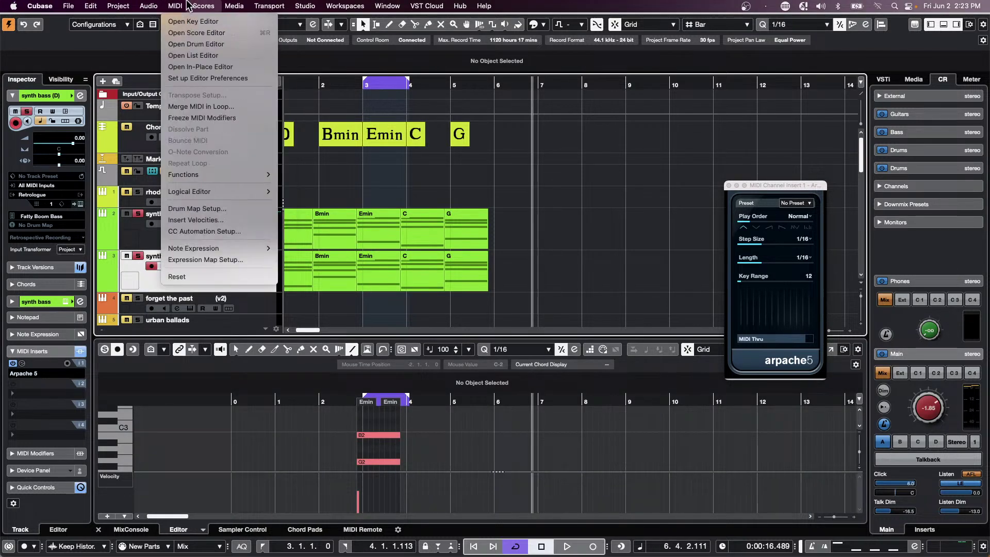
pyautogui.click(205, 117)
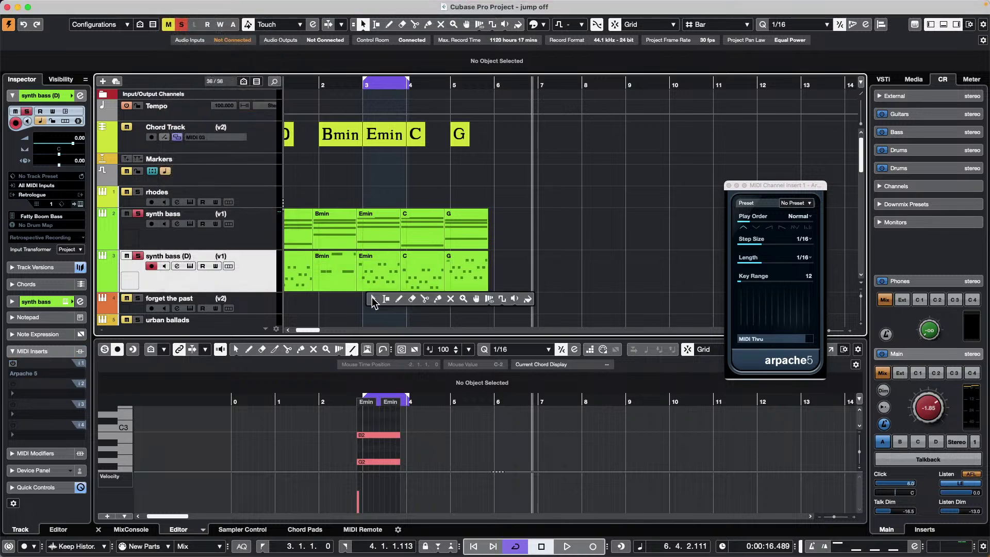
# Step: Replace the Emin part on the original synth bass track with the frozen Emin part from the duplicate
pyautogui.click(376, 233)
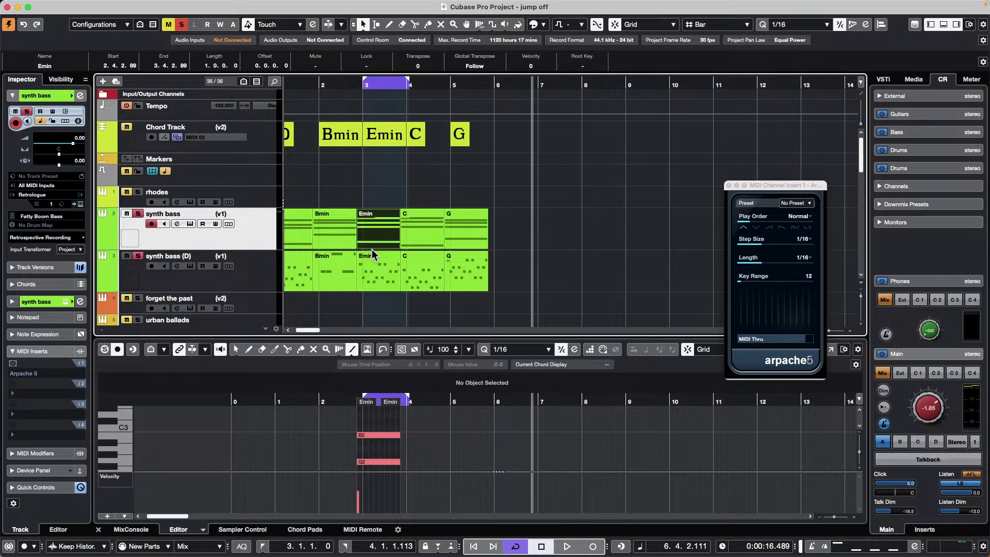
pyautogui.press('Delete')
pyautogui.click(367, 281)
pyautogui.moveTo(367, 280); pyautogui.dragTo(367, 240)
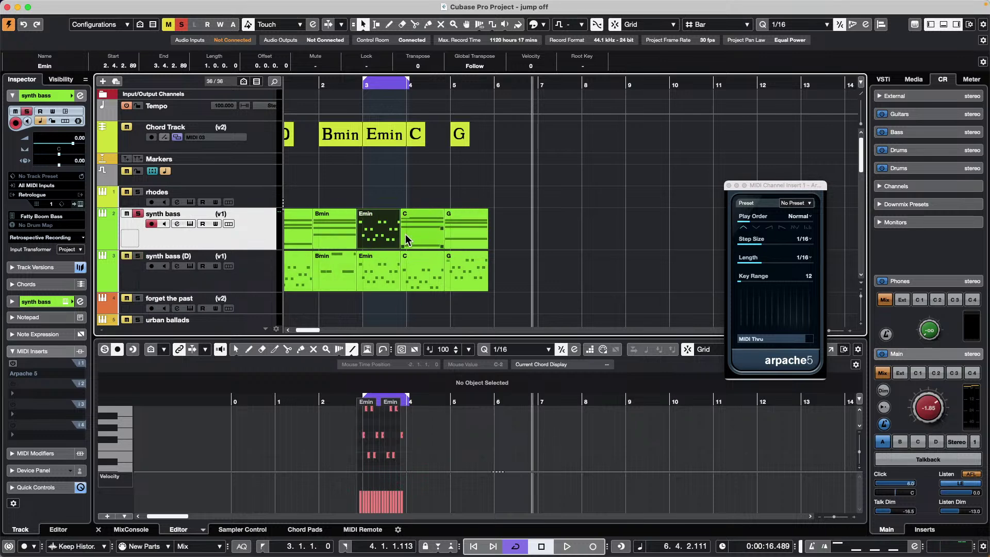
# Step: Enable automation writing on the synth bass track and switch the Arpache 5 insert off and on during playback
pyautogui.moveTo(19, 376)
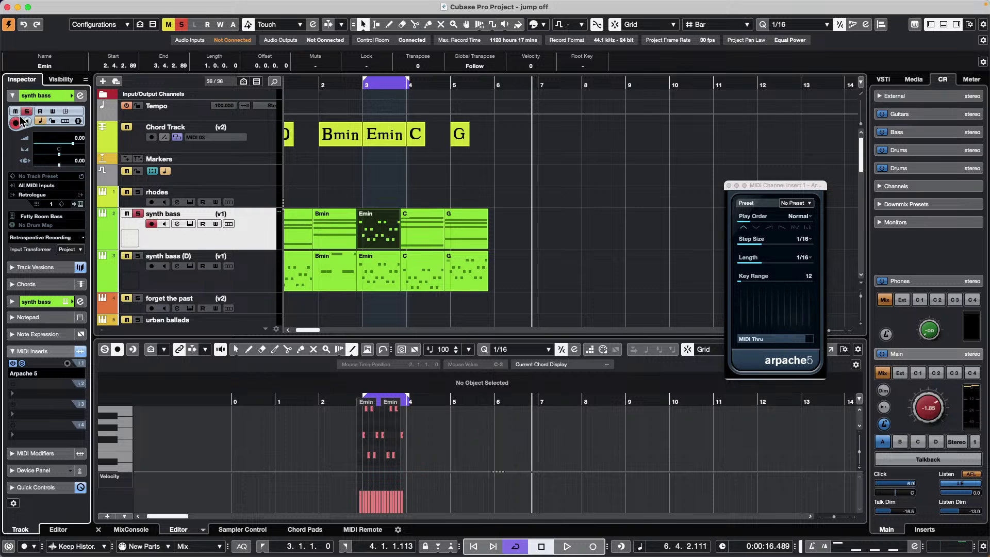
pyautogui.press('space')
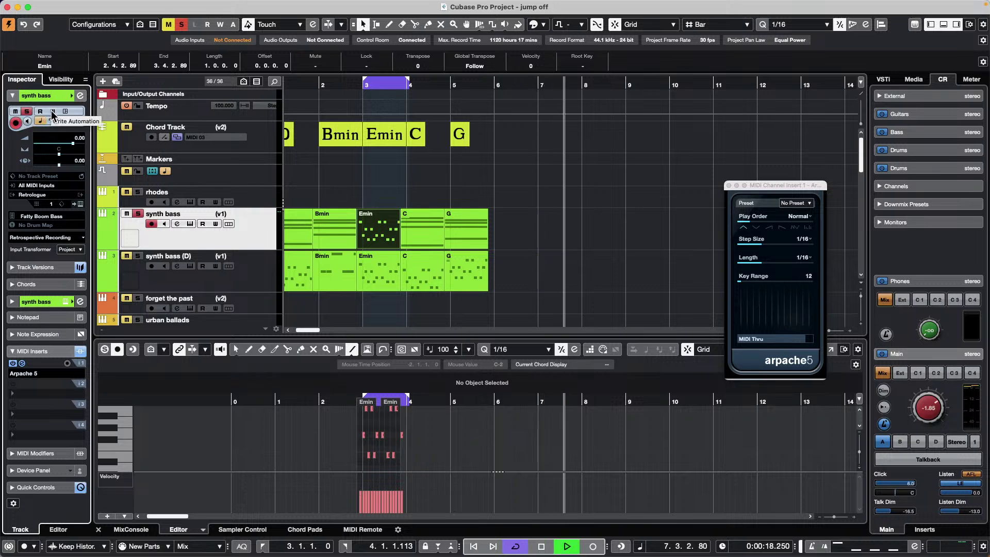
pyautogui.click(52, 111)
pyautogui.click(13, 363)
pyautogui.click(13, 364)
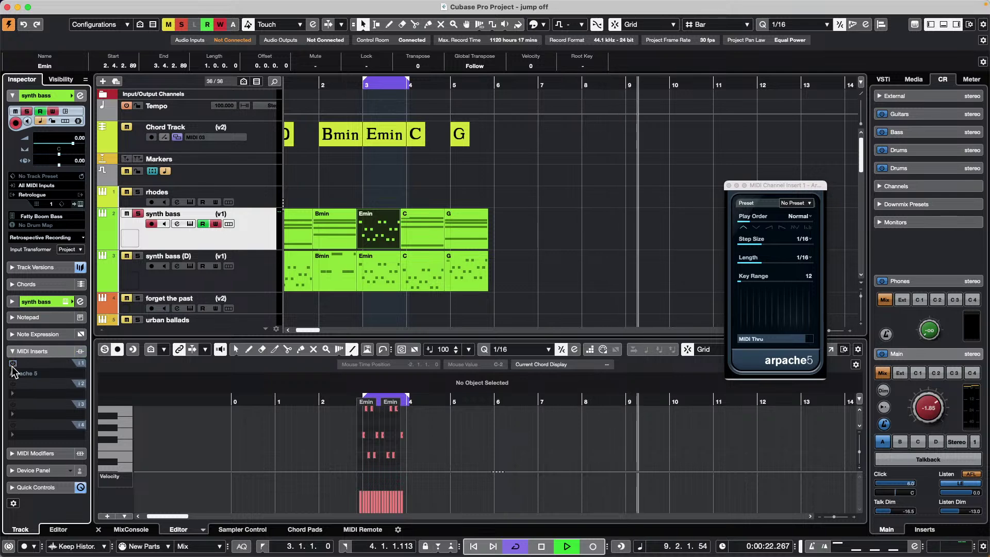
pyautogui.click(13, 363)
pyautogui.press('space')
pyautogui.press('space')
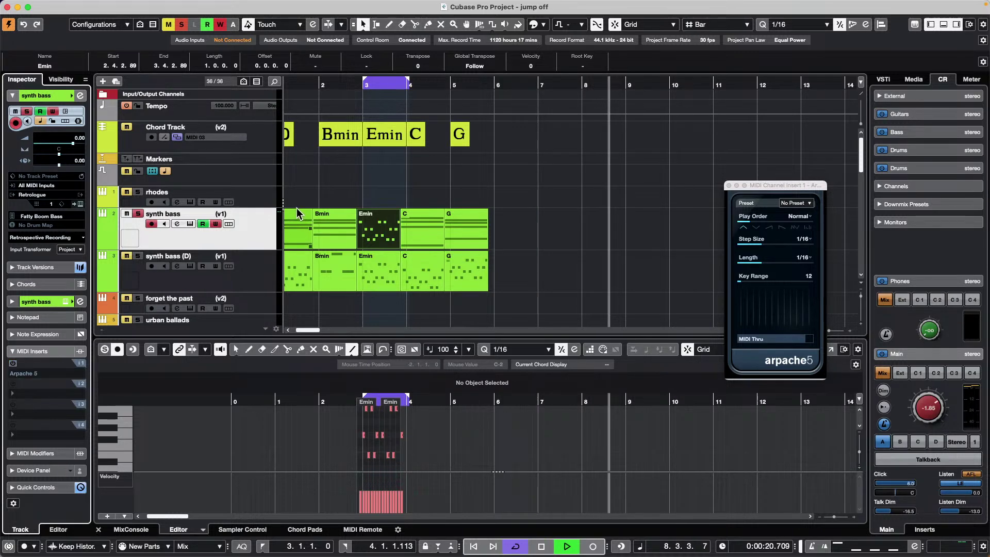
pyautogui.press('space')
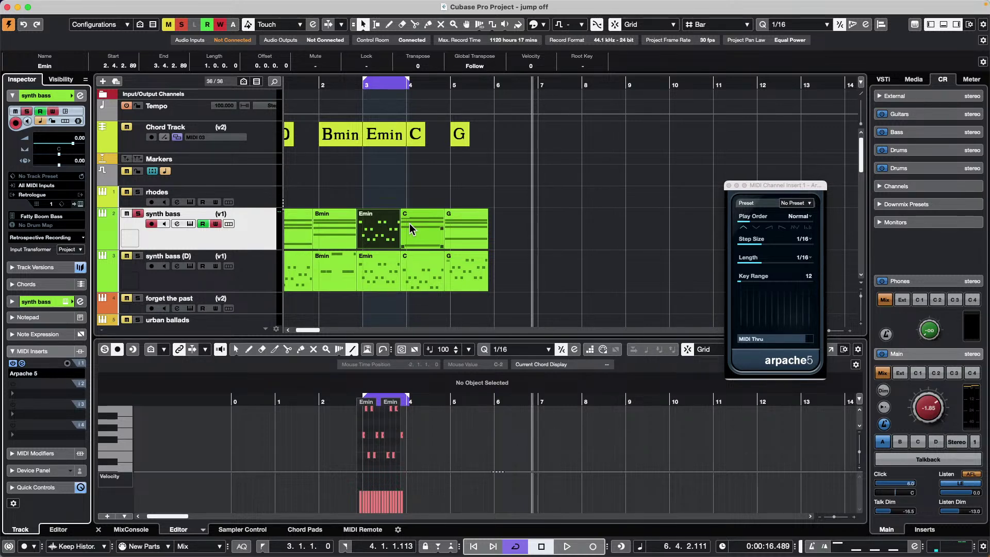
# Step: Open Sampler Track.cpr from the Sampler Track project folder, activate the project, and accept the missing MIDI ports as unmapped
pyautogui.click(67, 7)
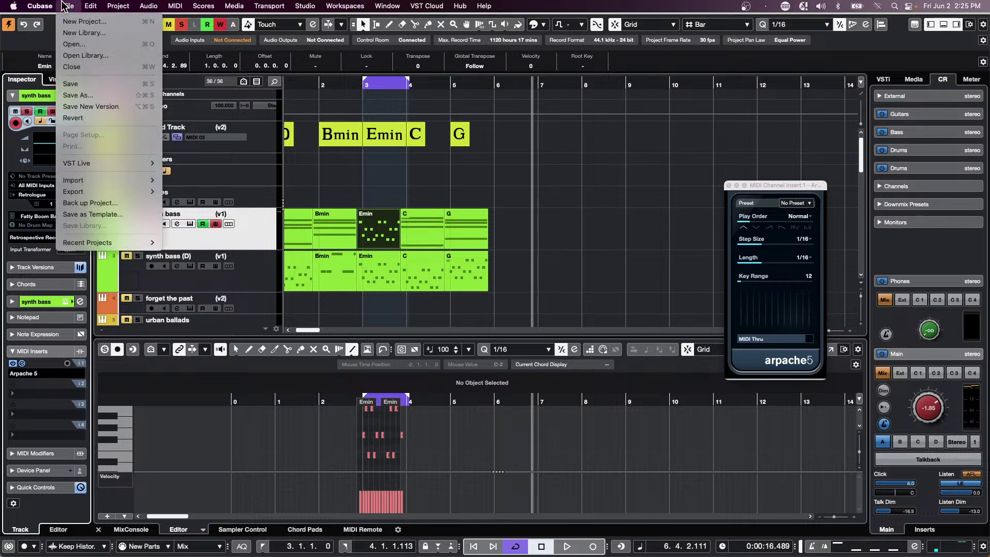
pyautogui.moveTo(86, 244)
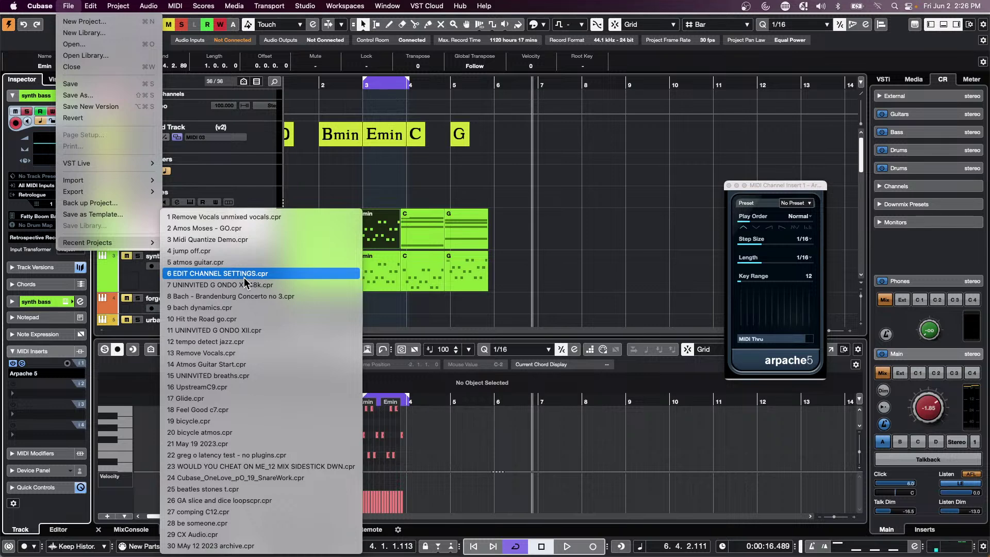
pyautogui.click(84, 46)
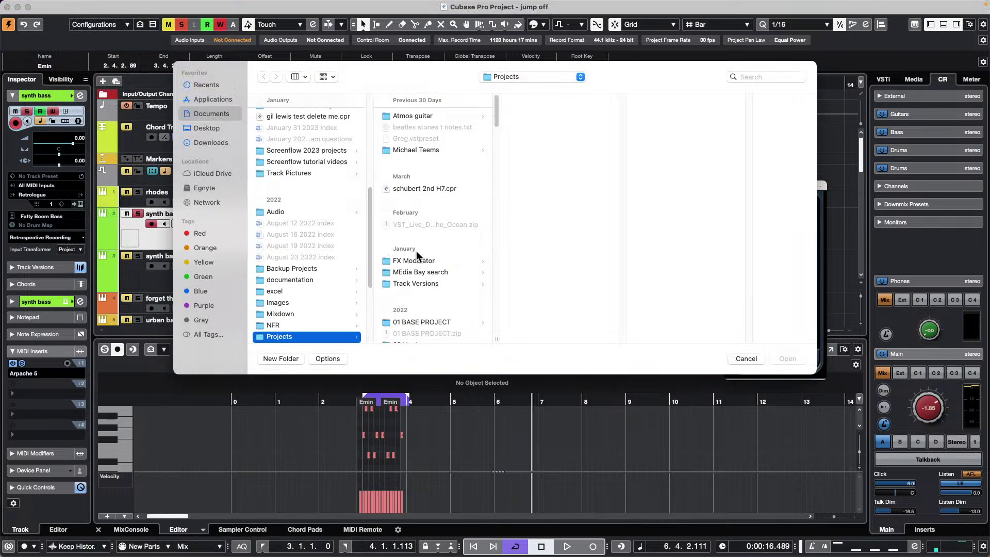
pyautogui.scroll(-5, 416, 253)
pyautogui.scroll(-10, 417, 253)
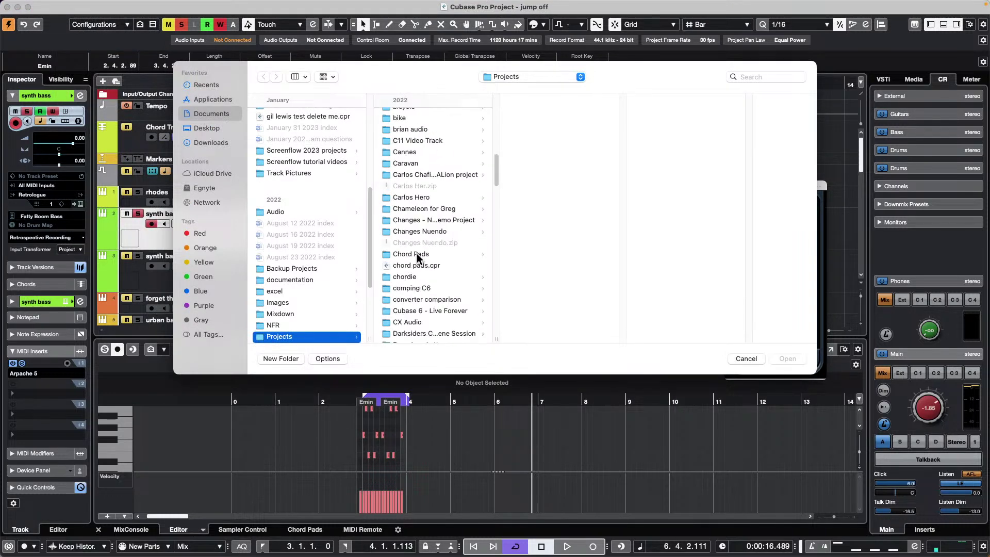
pyautogui.scroll(-15, 417, 252)
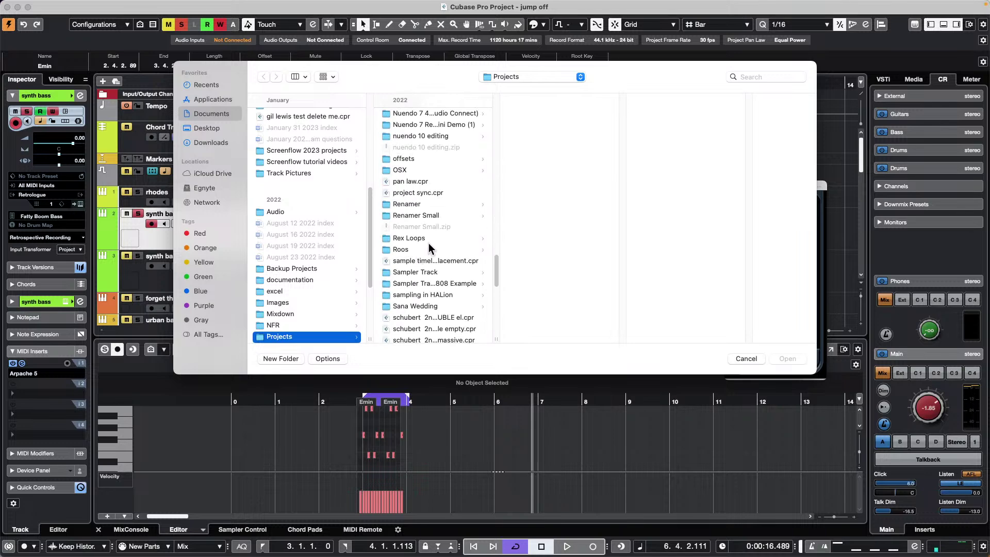
pyautogui.scroll(3, 431, 242)
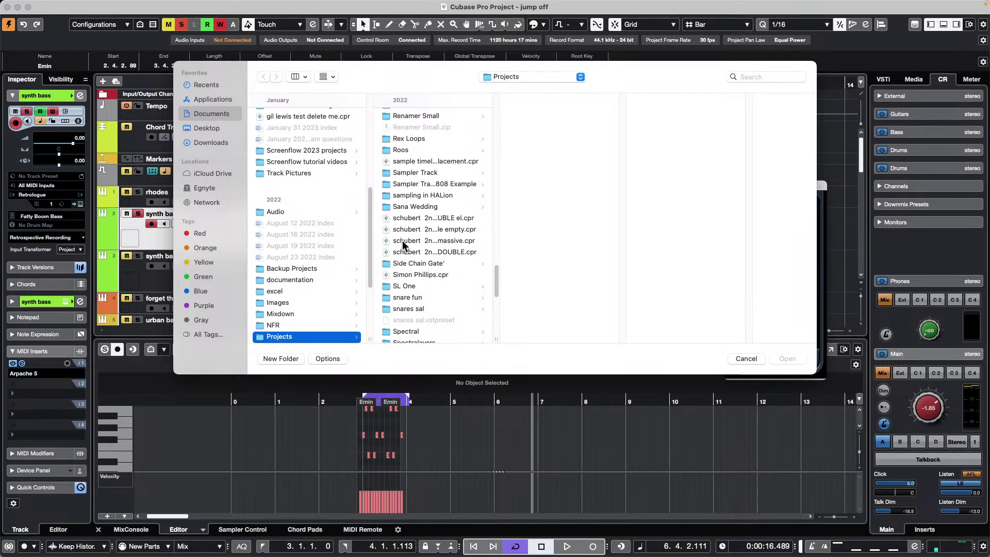
pyautogui.click(413, 171)
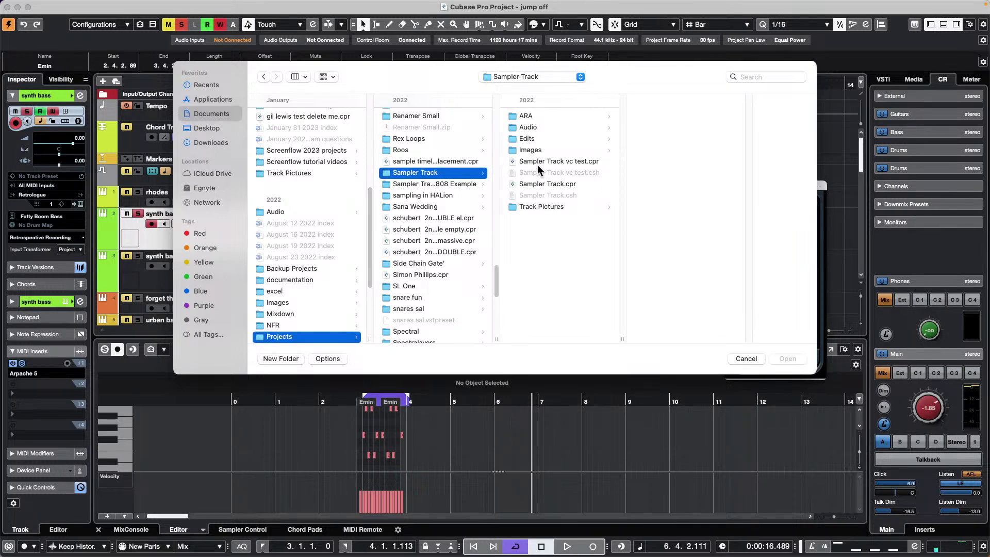
pyautogui.doubleClick(533, 184)
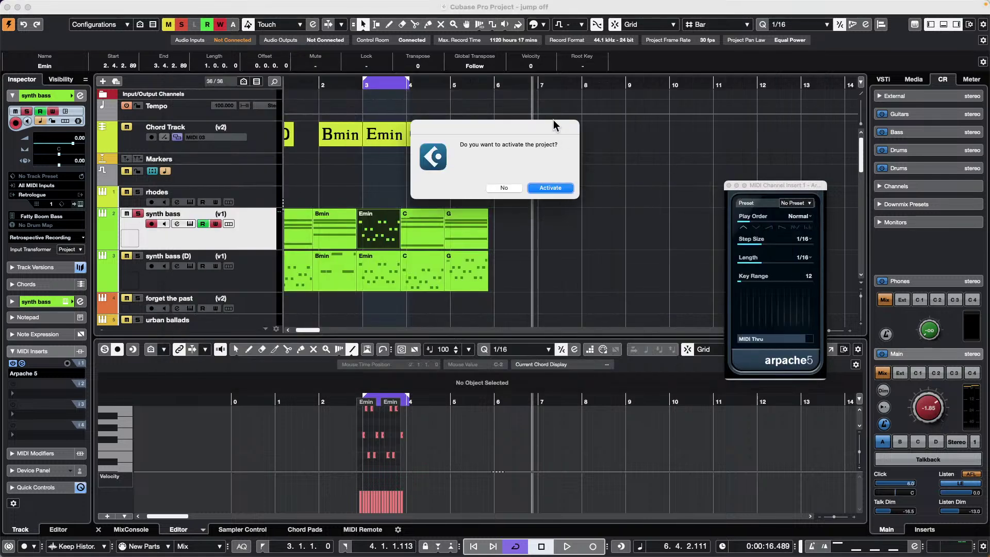
pyautogui.click(550, 187)
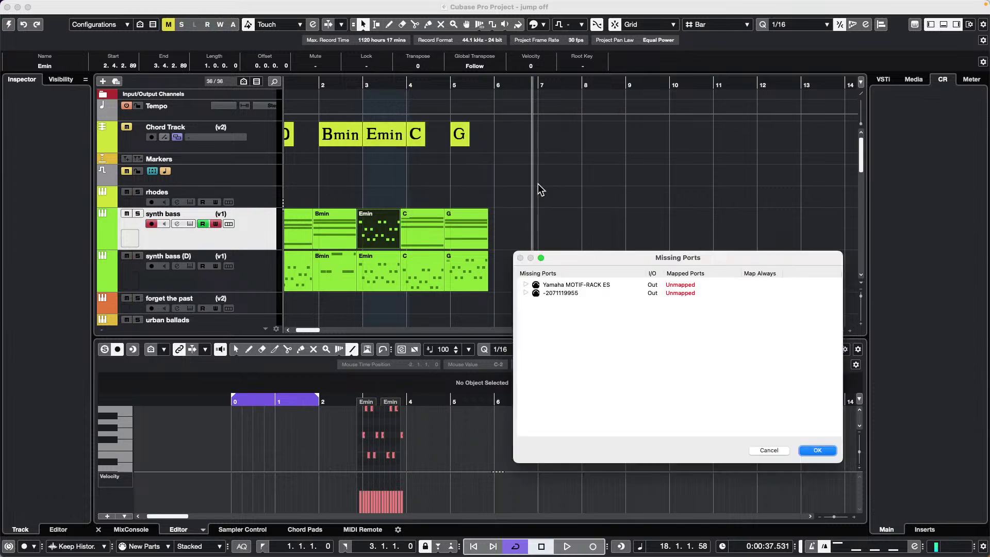
pyautogui.click(820, 449)
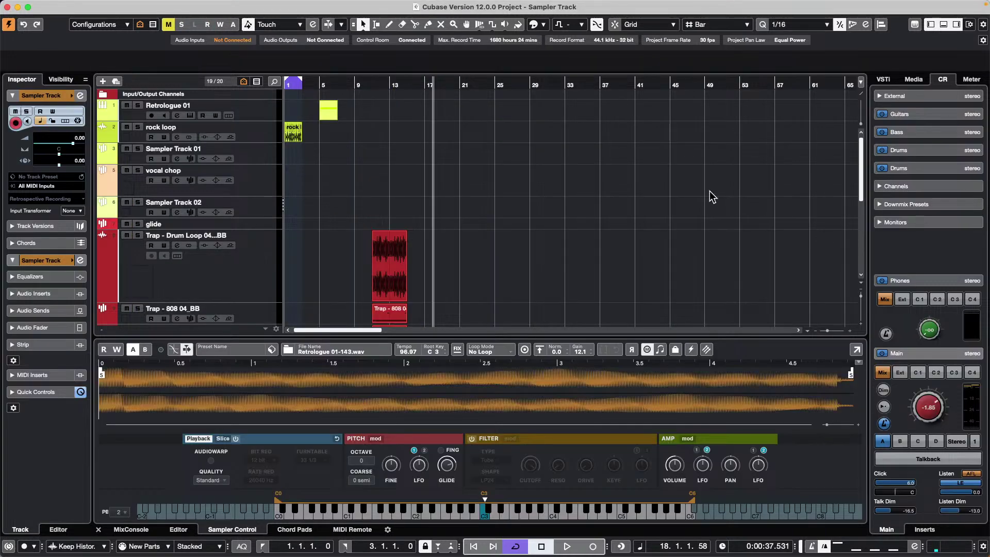
pyautogui.scroll(-3, 431, 184)
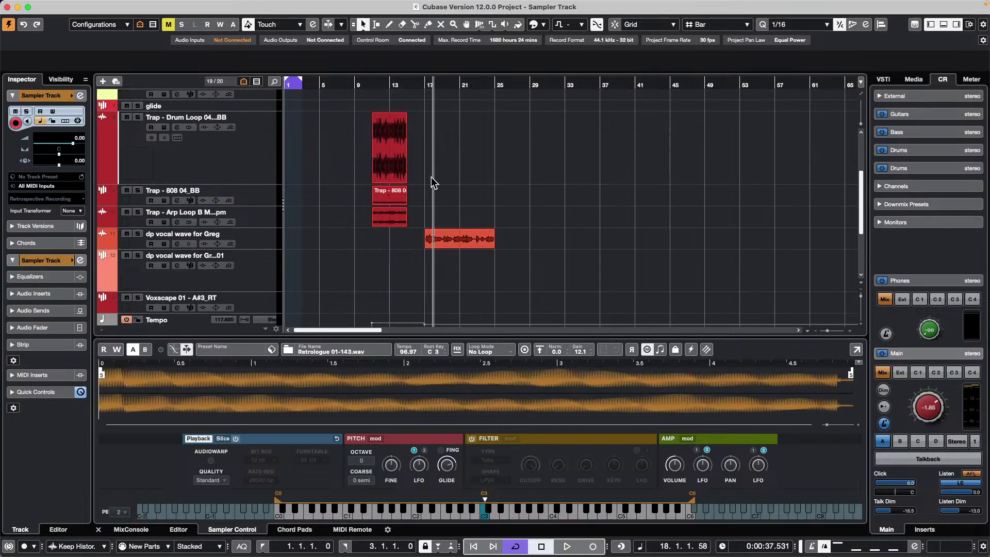
# Step: Create an empty project in a new folder named JUne 2 2023 inside the Hangouts folder
pyautogui.click(68, 5)
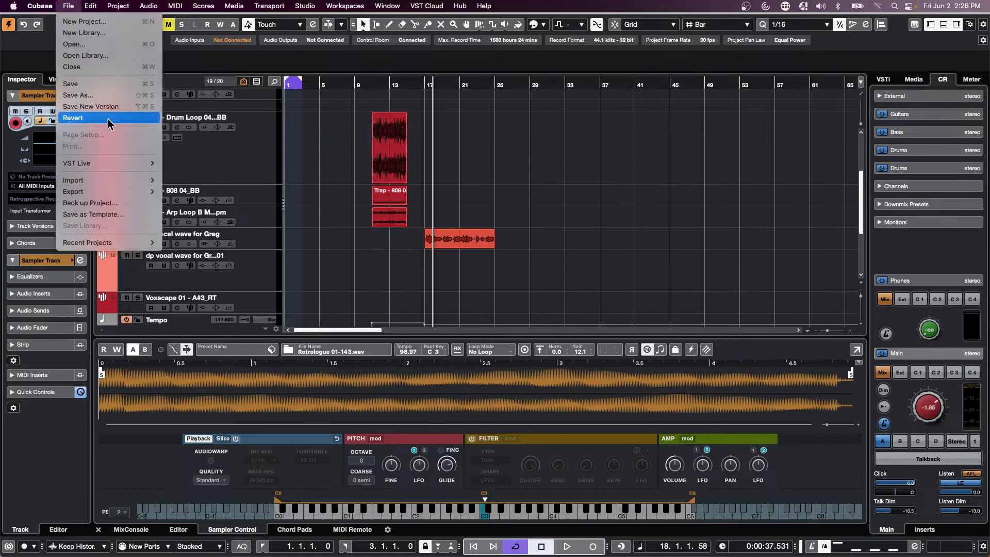
pyautogui.click(82, 25)
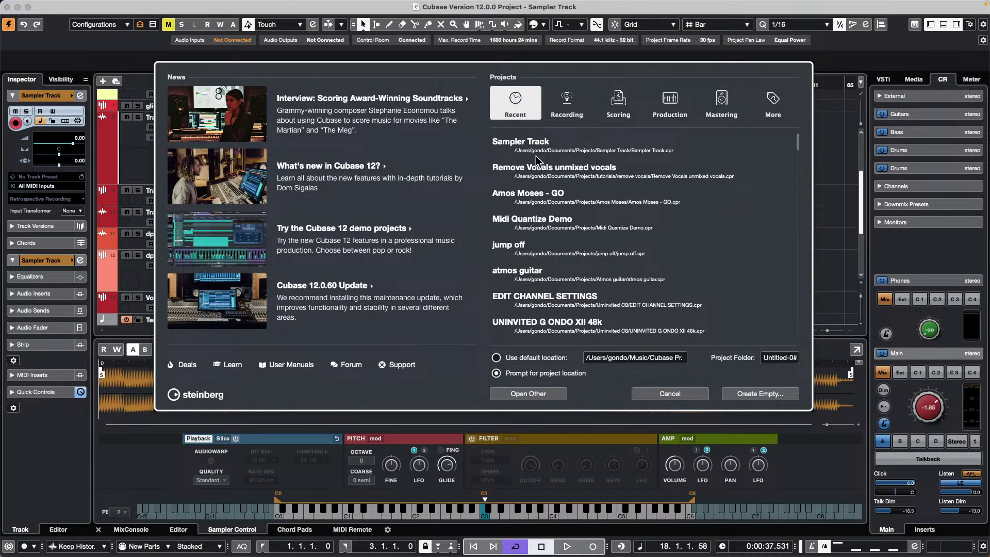
pyautogui.click(776, 396)
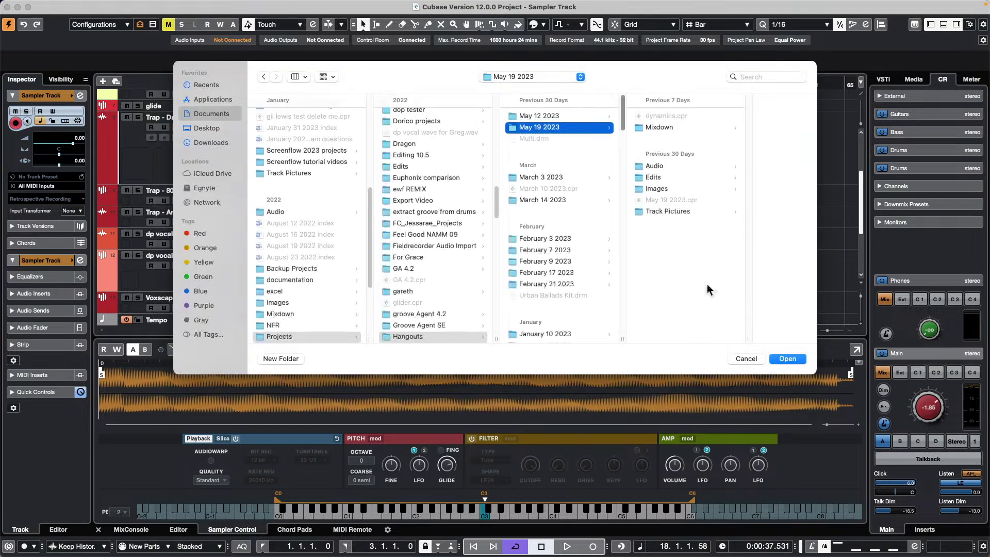
pyautogui.click(426, 338)
pyautogui.click(275, 359)
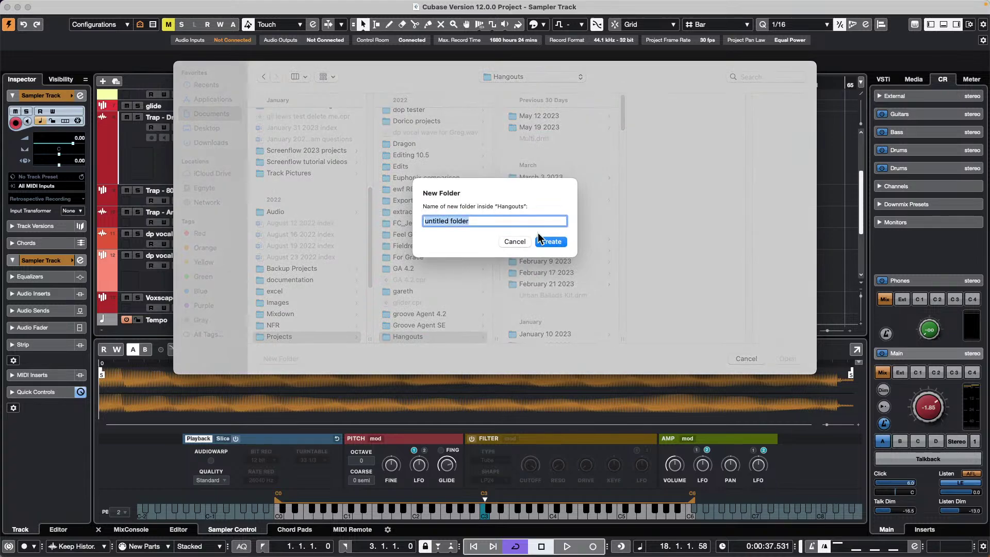
pyautogui.write('JUne 2 2023')
pyautogui.press('Return')
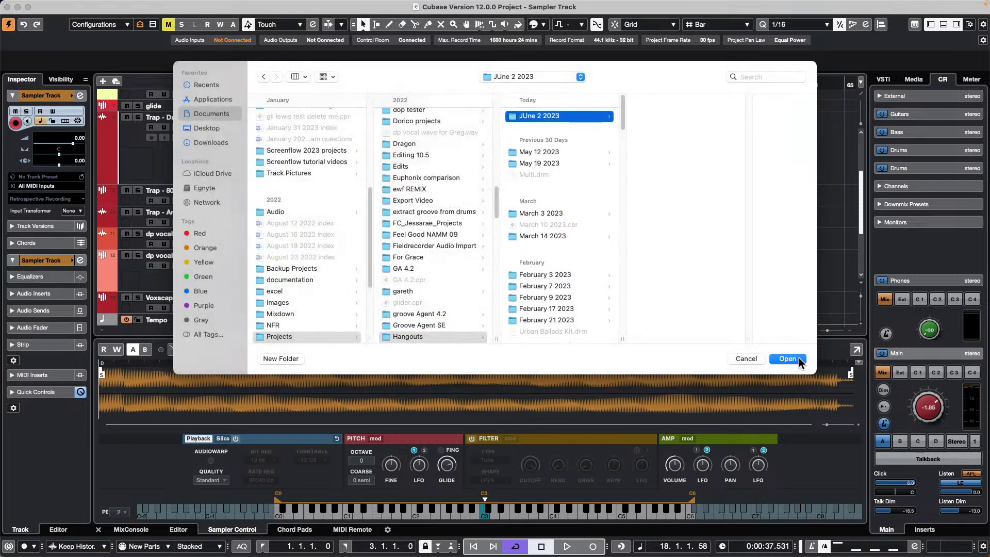
pyautogui.click(799, 360)
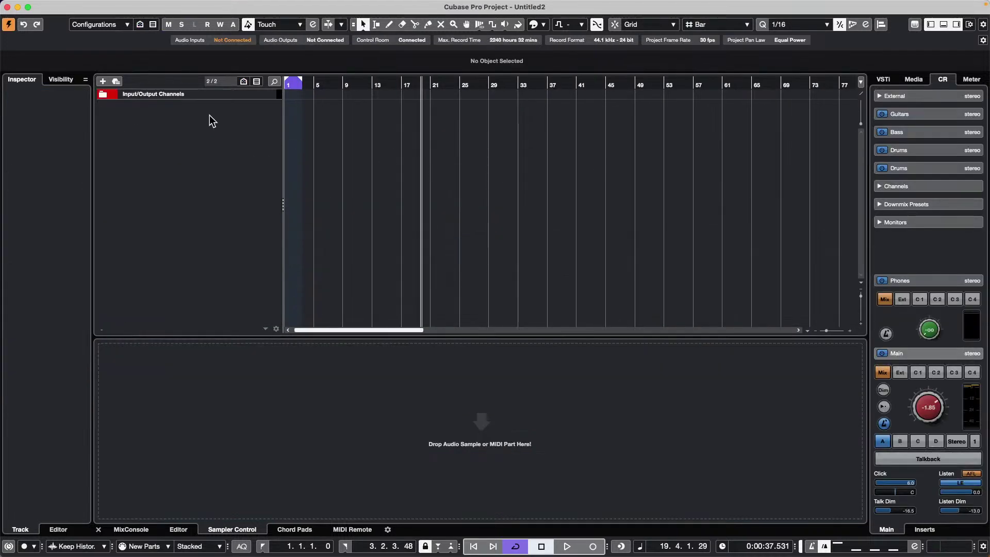
pyautogui.rightClick(213, 125)
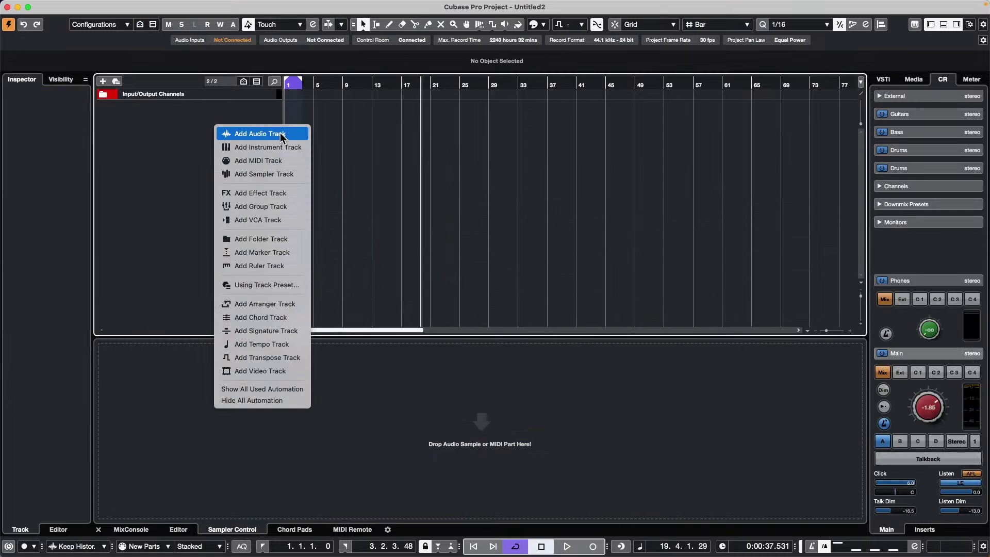
pyautogui.click(260, 135)
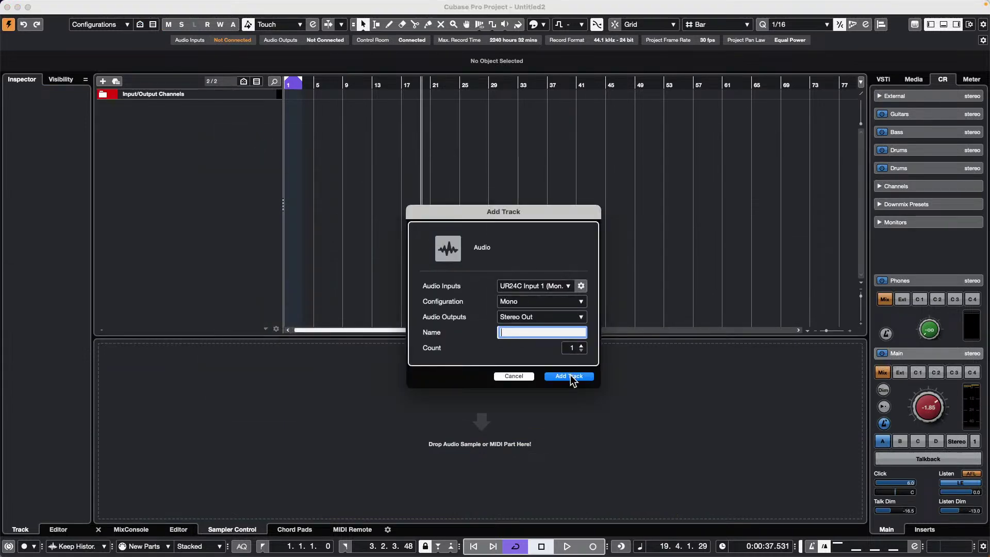
pyautogui.click(514, 376)
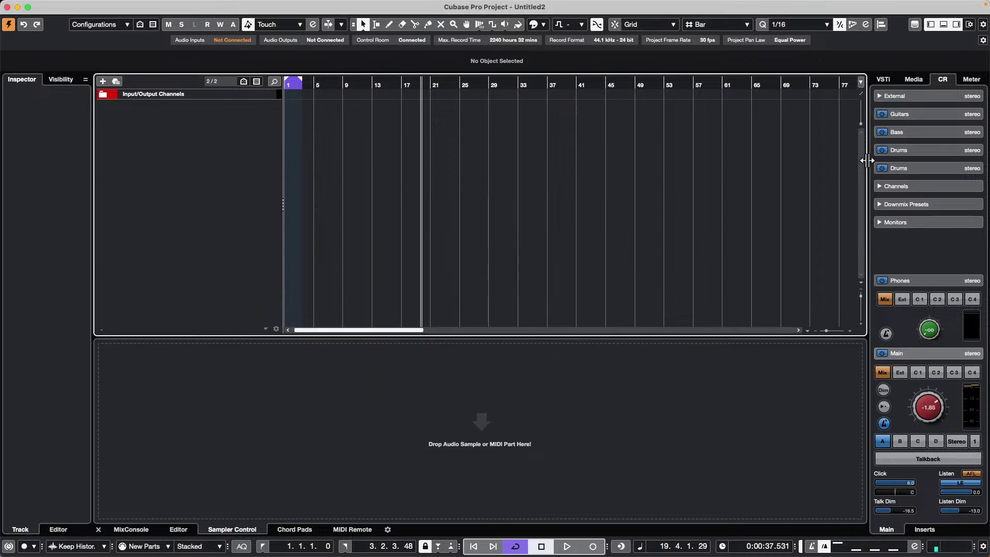
# Step: Add the 01 Hard 90 loop from the DrumLoops samples to the project as a new audio track starting at bar 1
pyautogui.click(921, 78)
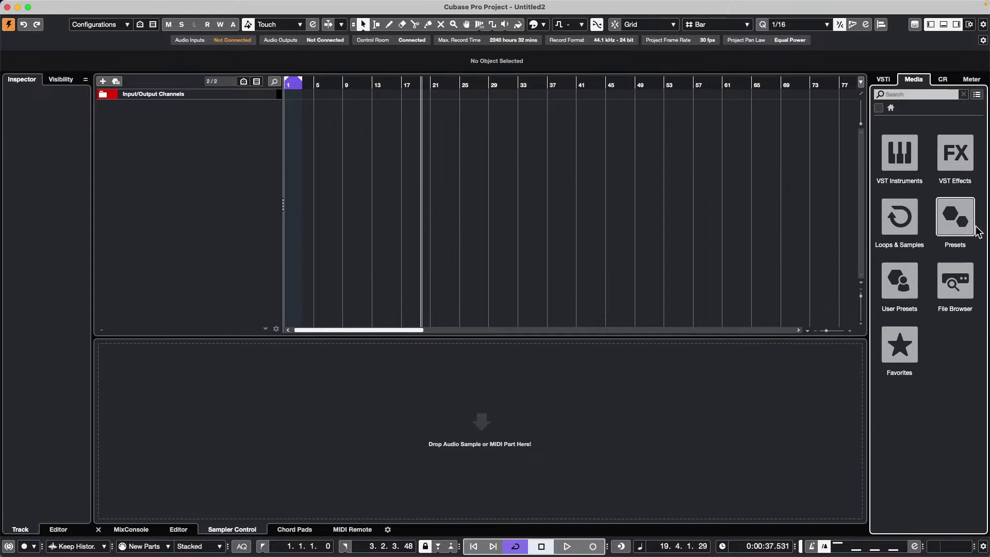
pyautogui.click(900, 221)
pyautogui.click(954, 361)
pyautogui.moveTo(908, 393); pyautogui.dragTo(258, 171)
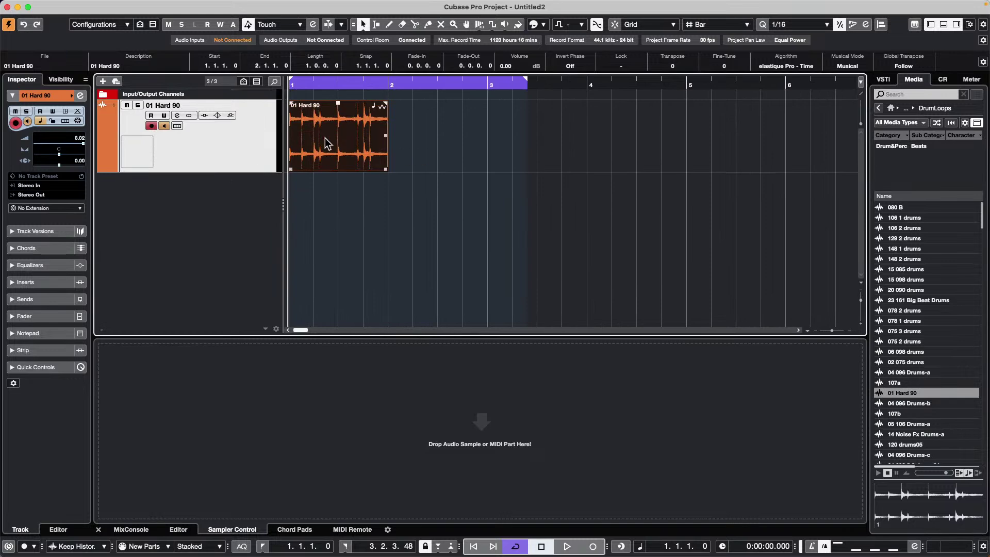
# Step: Try rendering the 01 Hard 90 event in place with the current settings, and undo the render
pyautogui.click(112, 5)
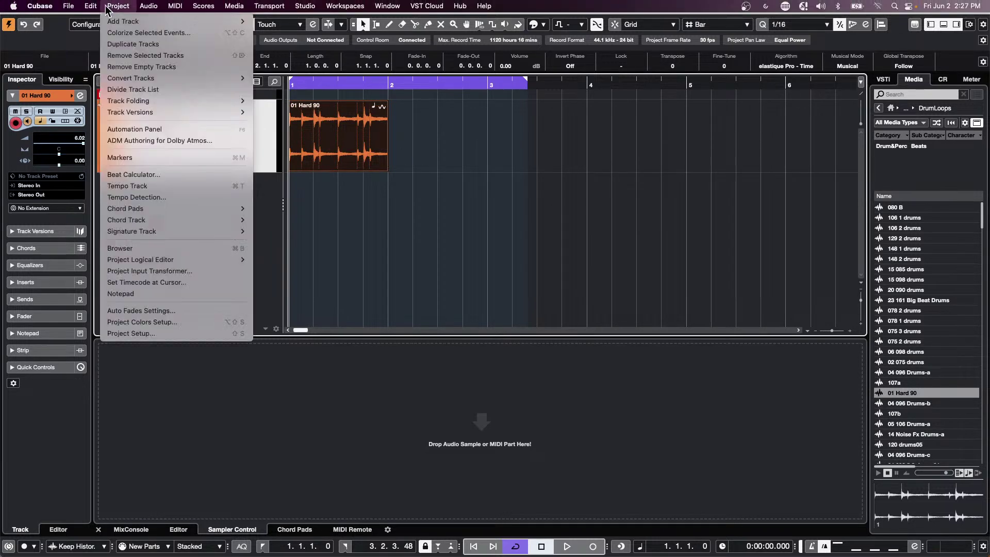
pyautogui.moveTo(81, 7)
pyautogui.click(340, 206)
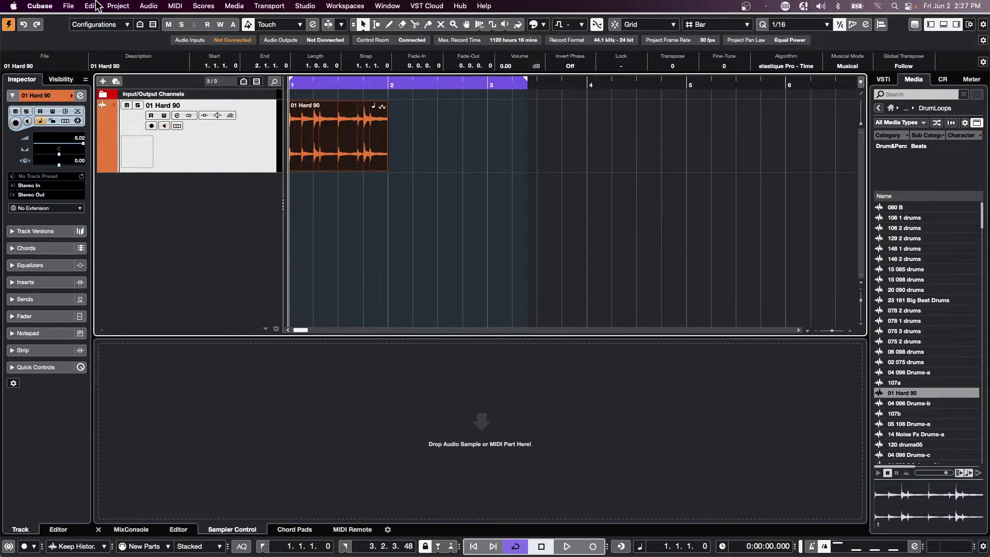
pyautogui.click(91, 5)
pyautogui.moveTo(133, 118)
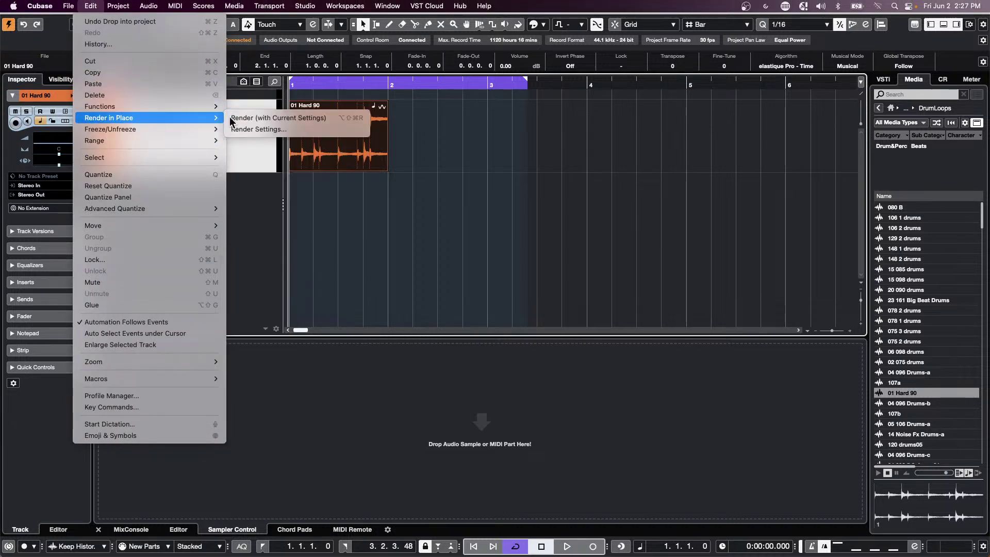
pyautogui.click(272, 118)
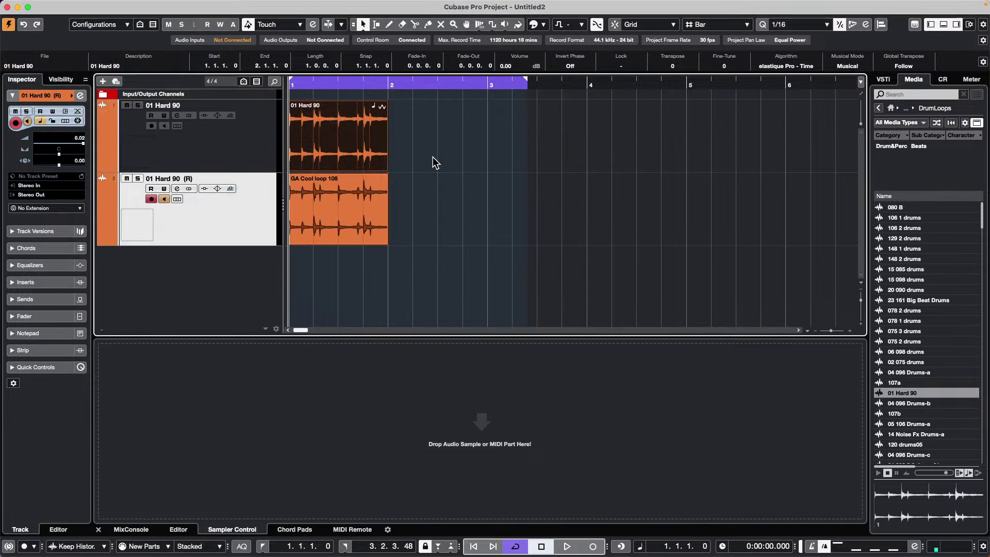
pyautogui.press('super+z')
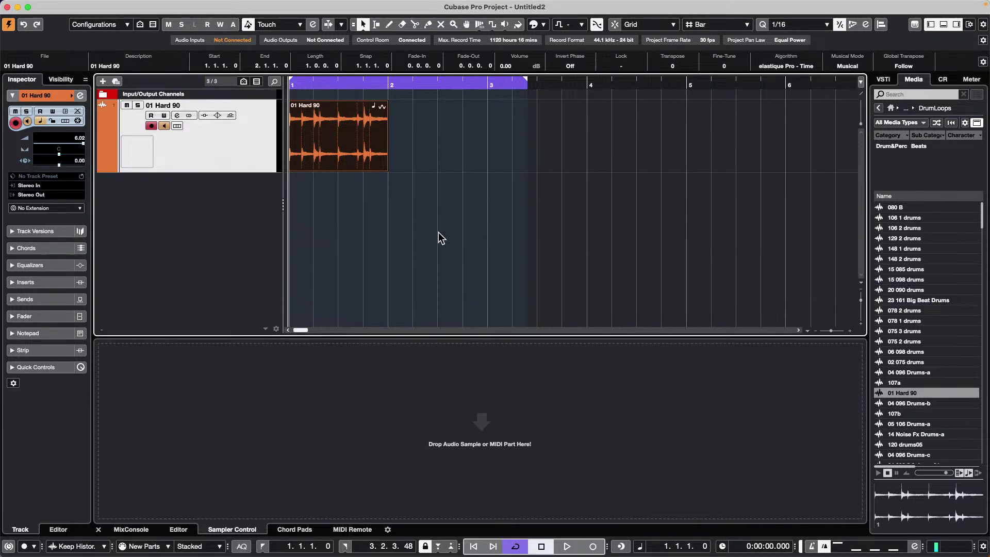
# Step: Render the 01 Hard 90 event in place through the render settings, using the custom name Sampler track test
pyautogui.click(118, 6)
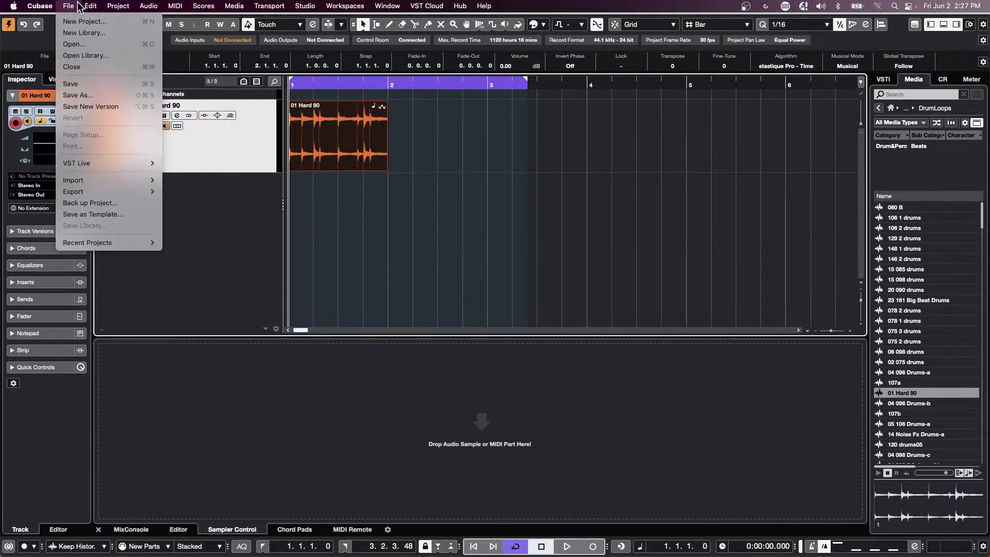
pyautogui.click(278, 181)
pyautogui.click(151, 126)
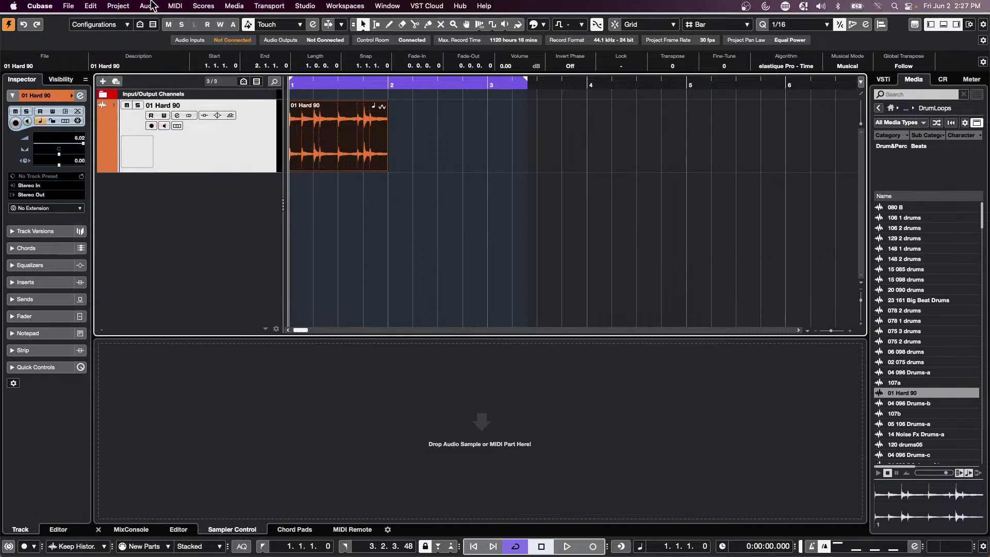
pyautogui.click(90, 6)
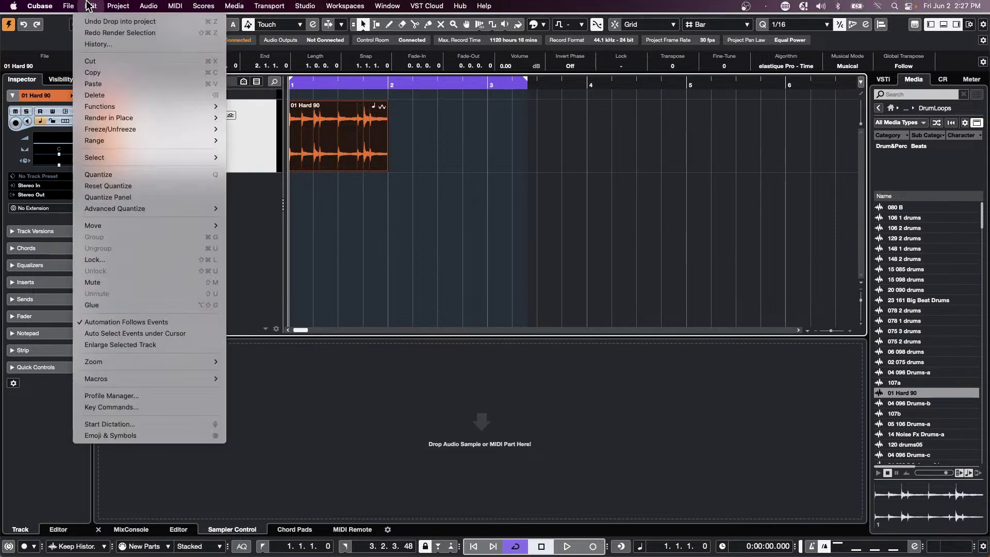
pyautogui.moveTo(219, 130)
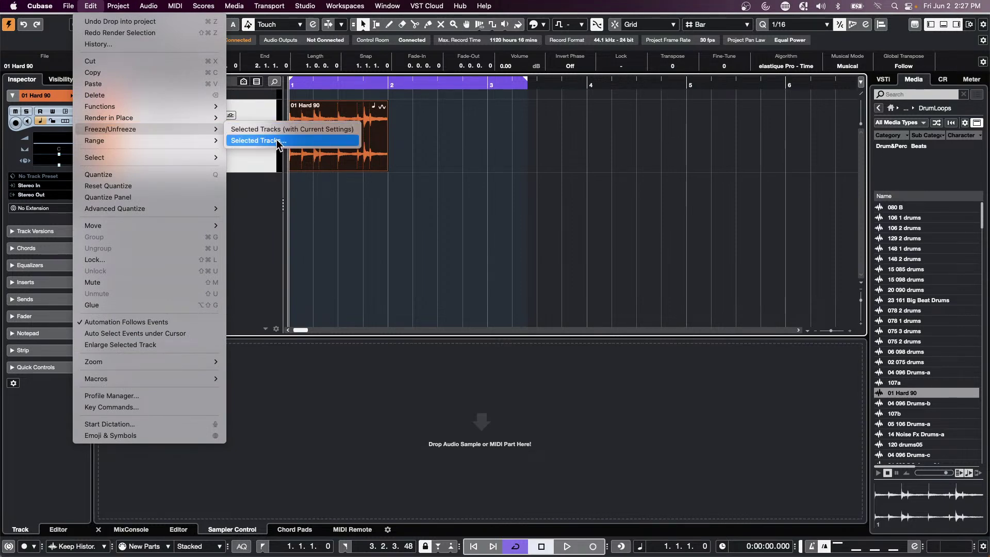
pyautogui.moveTo(190, 118)
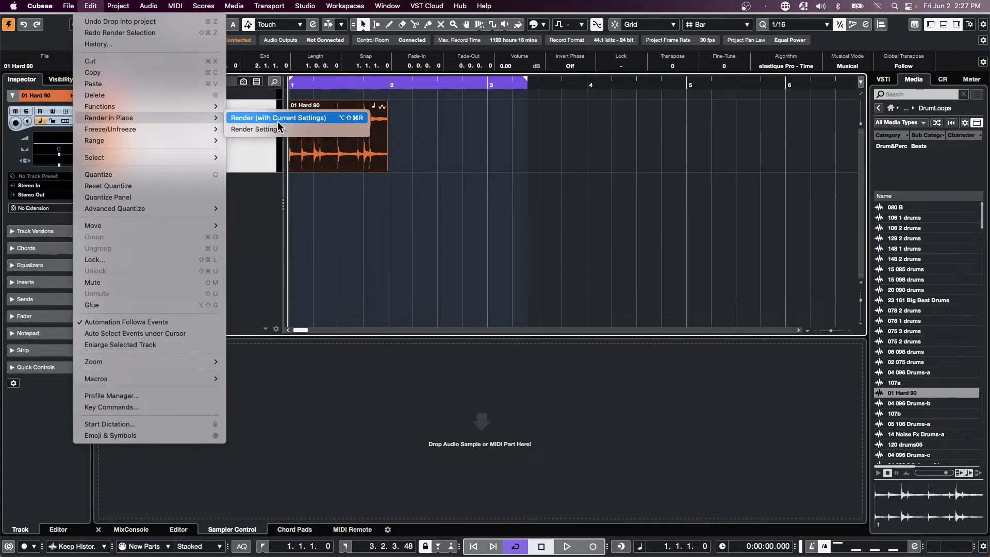
pyautogui.click(312, 130)
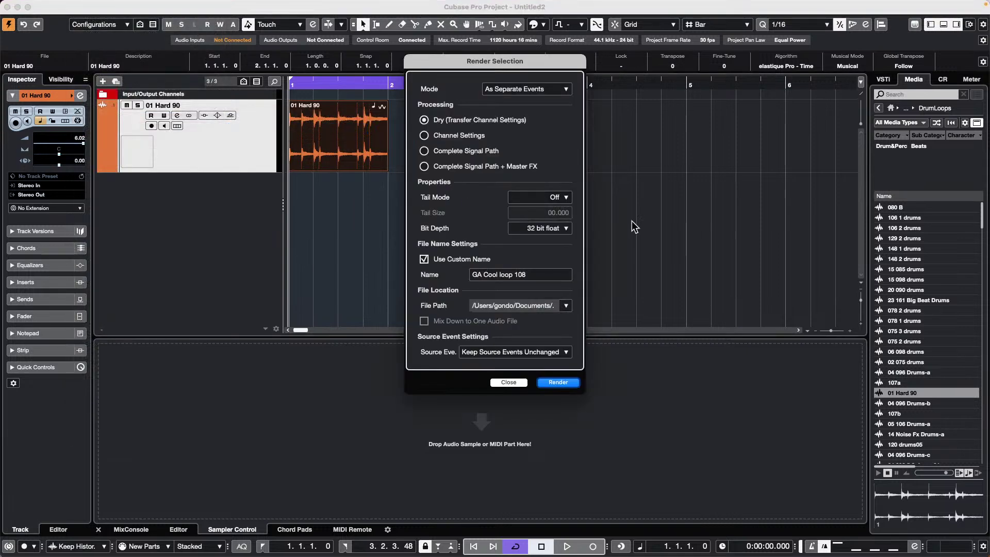
pyautogui.click(547, 274)
pyautogui.write('Sampler track test')
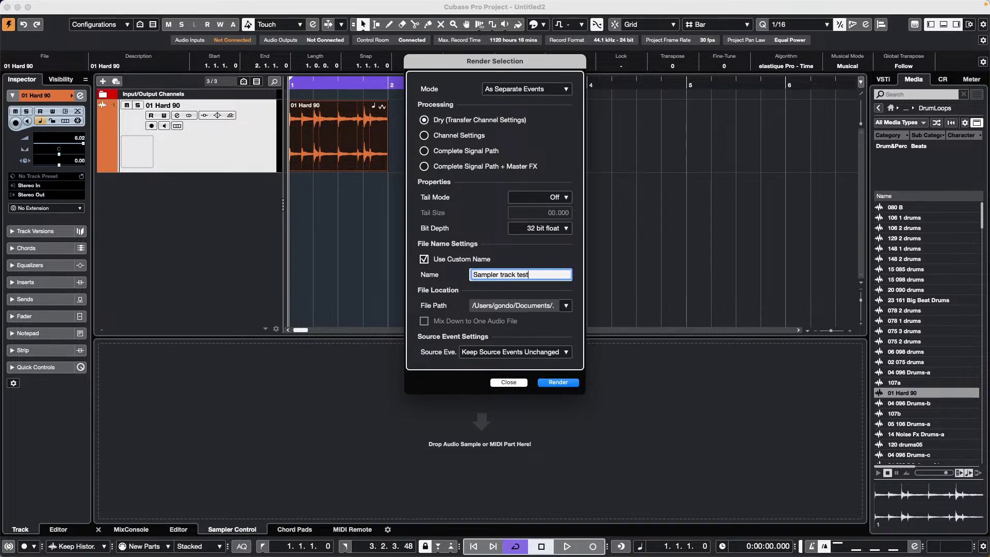
pyautogui.press('Return')
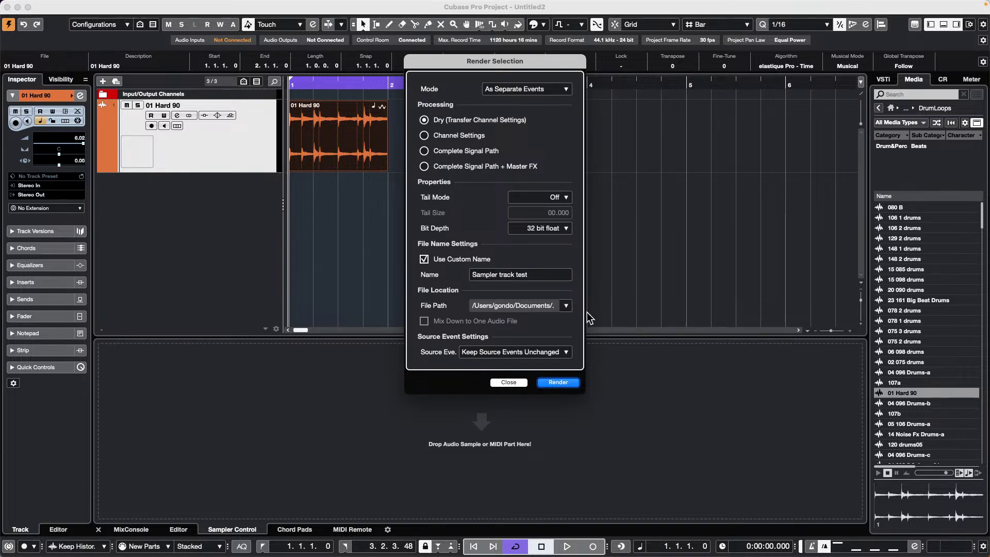
pyautogui.click(567, 383)
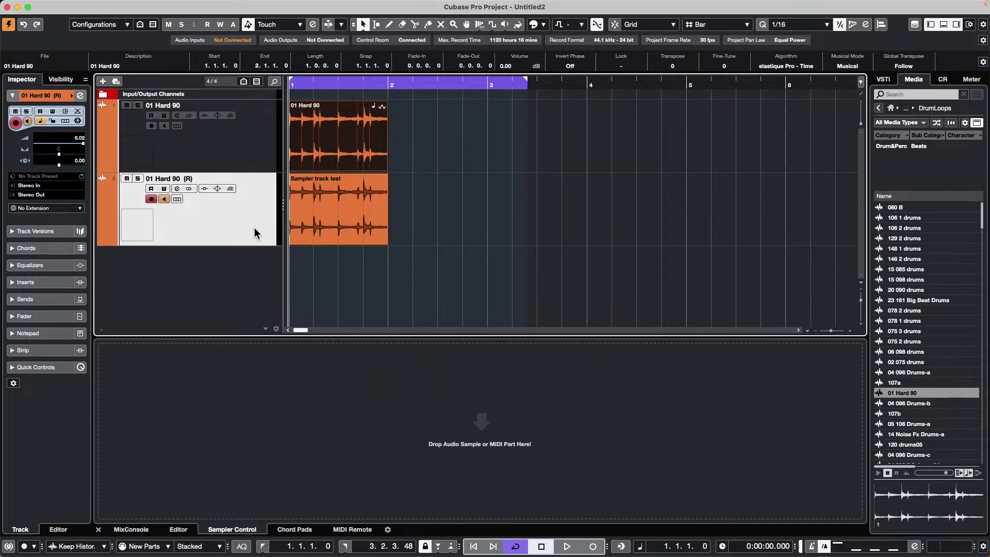
# Step: Erase the original 01 Hard 90 event from its track with the Erase tool
pyautogui.click(332, 222)
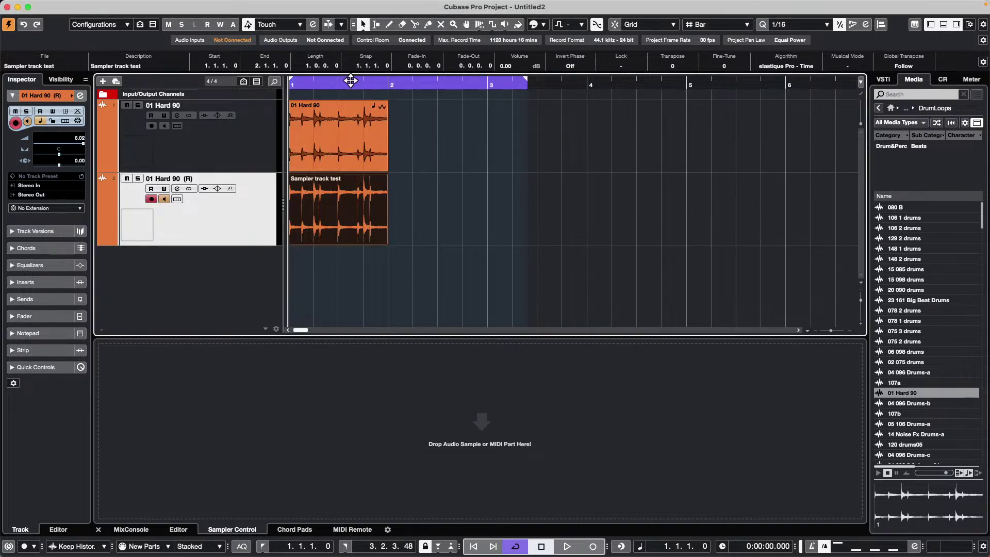
pyautogui.click(254, 142)
pyautogui.rightClick(370, 147)
pyautogui.click(408, 145)
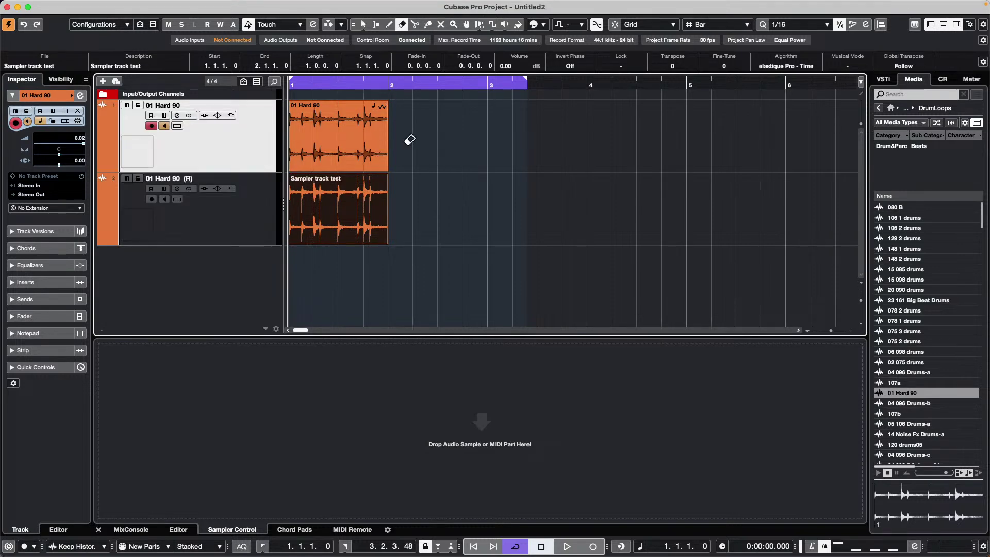
pyautogui.click(332, 131)
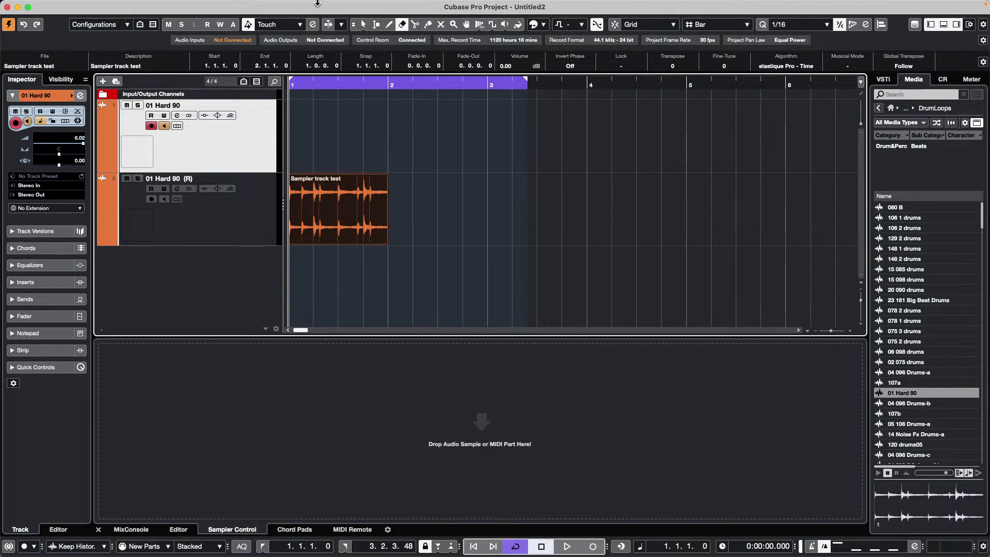
# Step: Remove the project's unused media to the trash, check the Pool's contents, and close the Pool
pyautogui.click(233, 6)
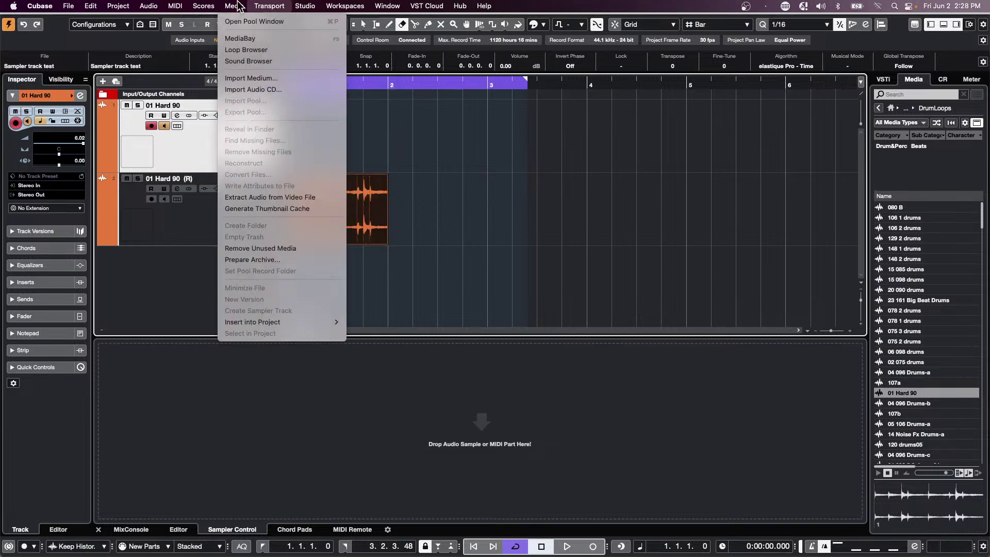
pyautogui.click(287, 250)
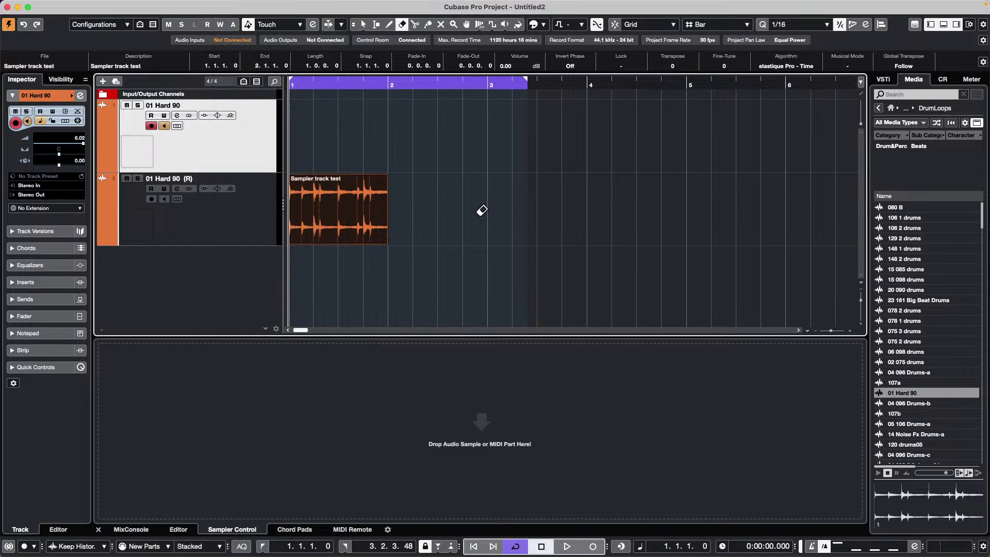
pyautogui.click(615, 271)
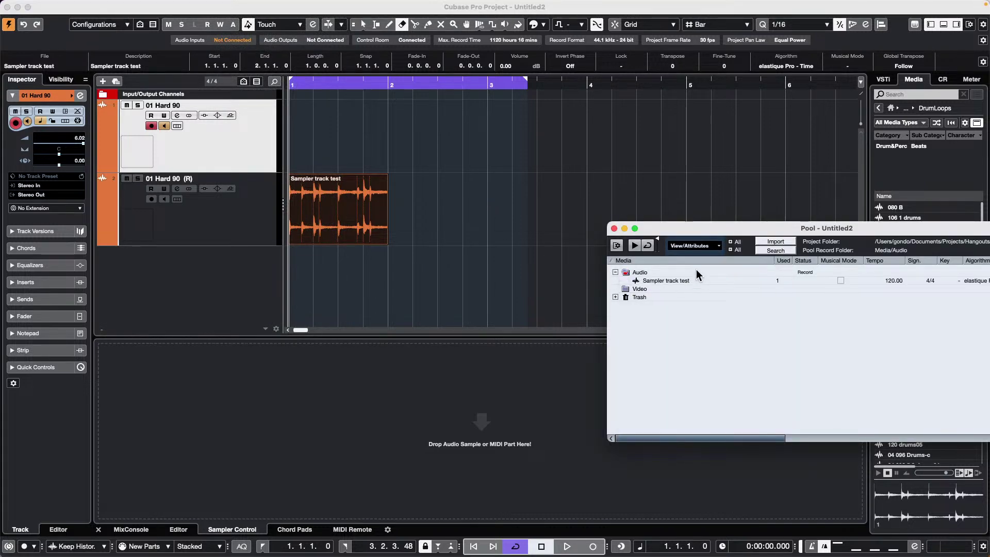
pyautogui.click(614, 228)
# Step: Switch back to the Object Selection tool and load the Sampler track test event into Sampler Control as a new sampler track
pyautogui.rightClick(444, 219)
pyautogui.click(443, 218)
pyautogui.moveTo(344, 209); pyautogui.dragTo(433, 401)
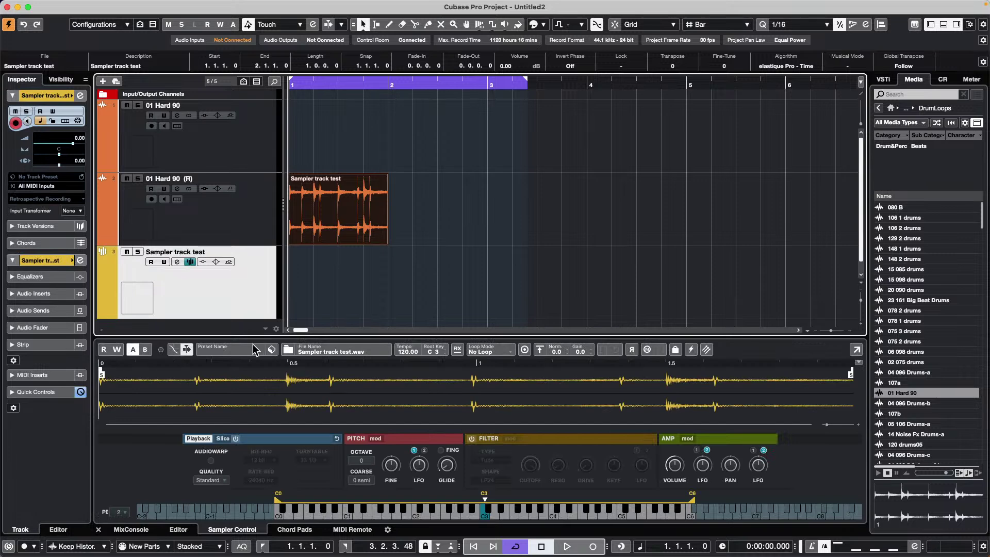
# Step: Save the sampler track's settings as a new track preset named June 2 2023
pyautogui.click(273, 349)
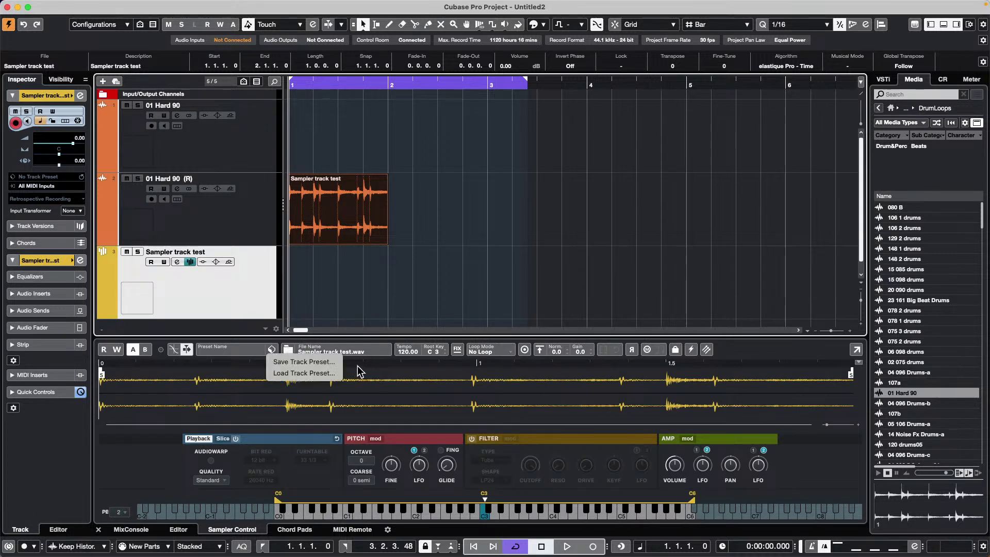
pyautogui.click(328, 363)
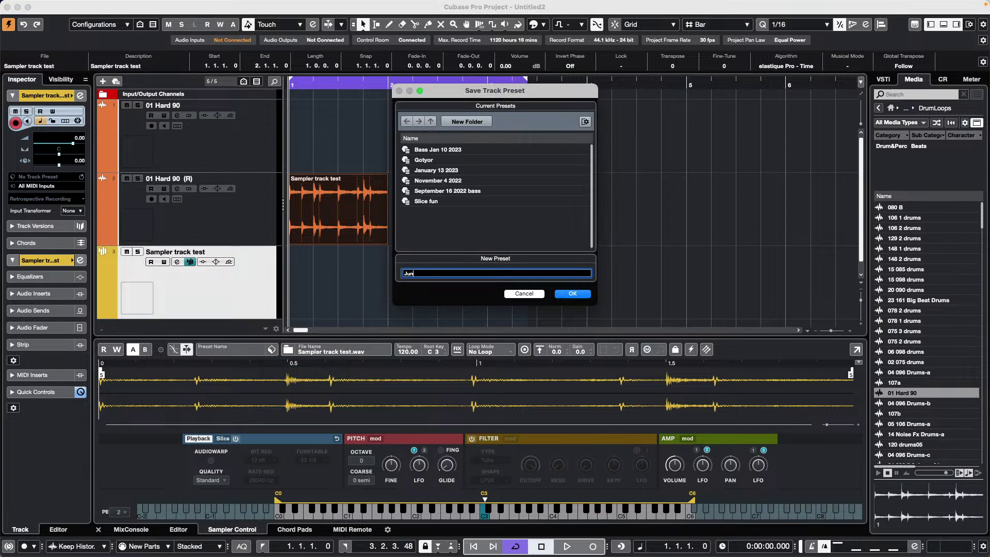
pyautogui.write('June 2 2023')
pyautogui.press('Return')
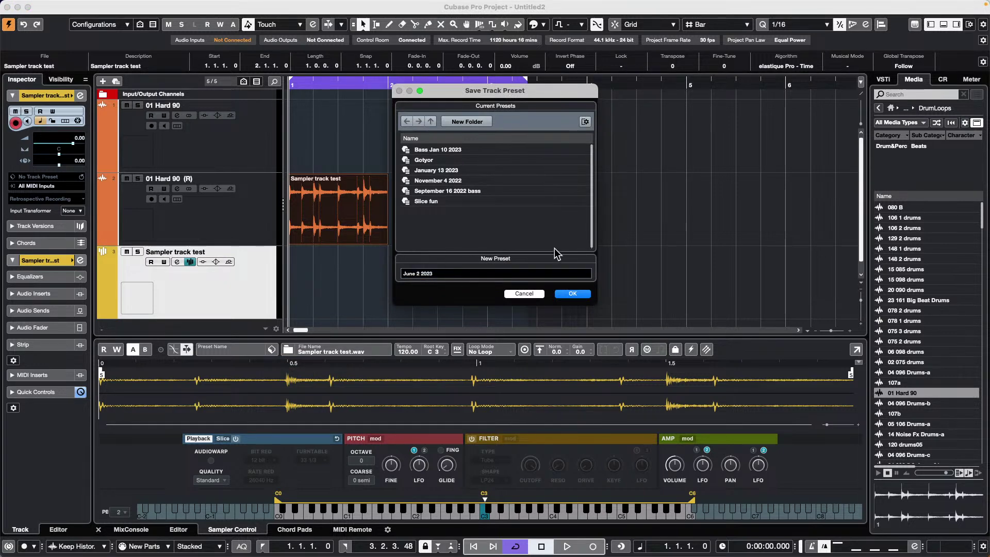
pyautogui.click(573, 294)
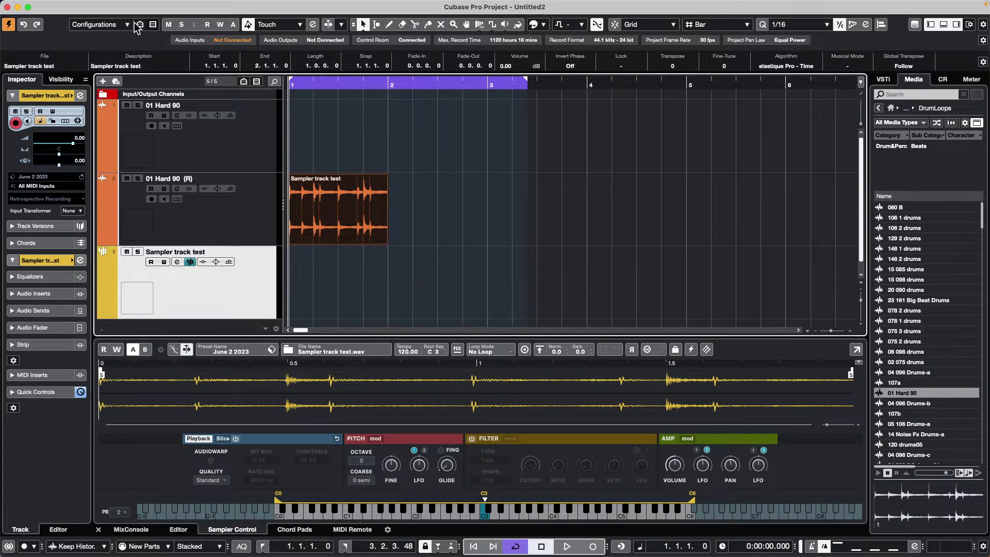
# Step: Create a new empty project, using the existing JUne 2 2023 folder as the project location
pyautogui.moveTo(109, 5)
pyautogui.click(69, 6)
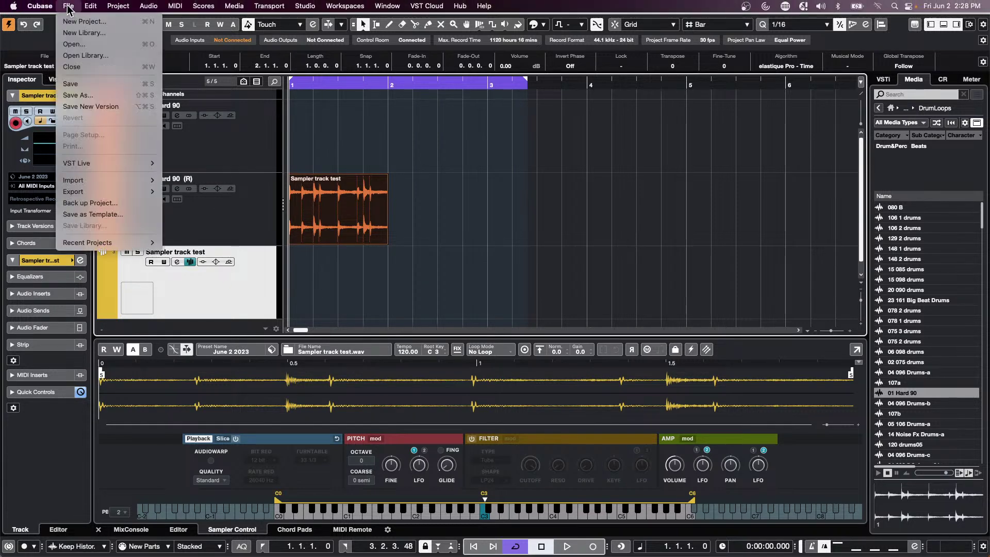
pyautogui.click(86, 24)
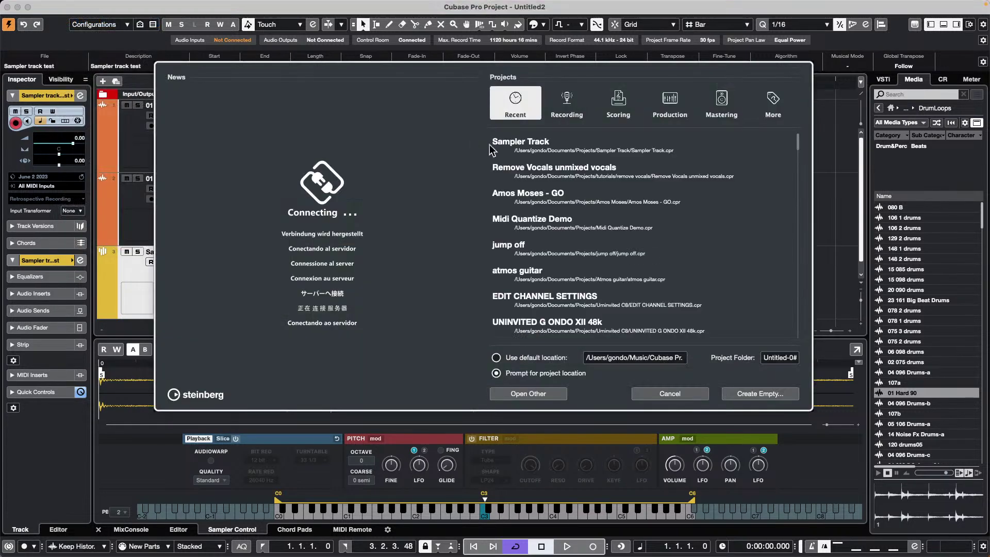
pyautogui.click(758, 395)
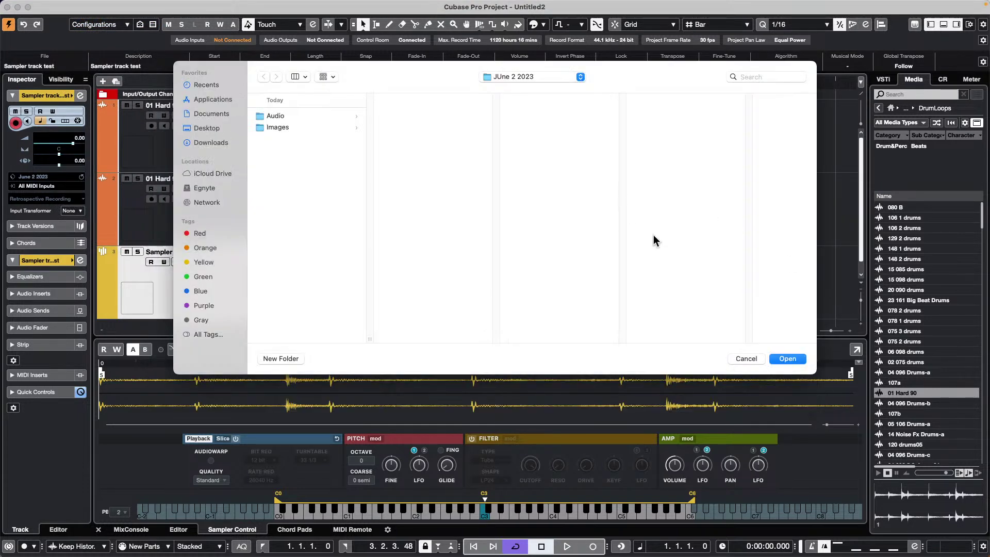
pyautogui.click(794, 359)
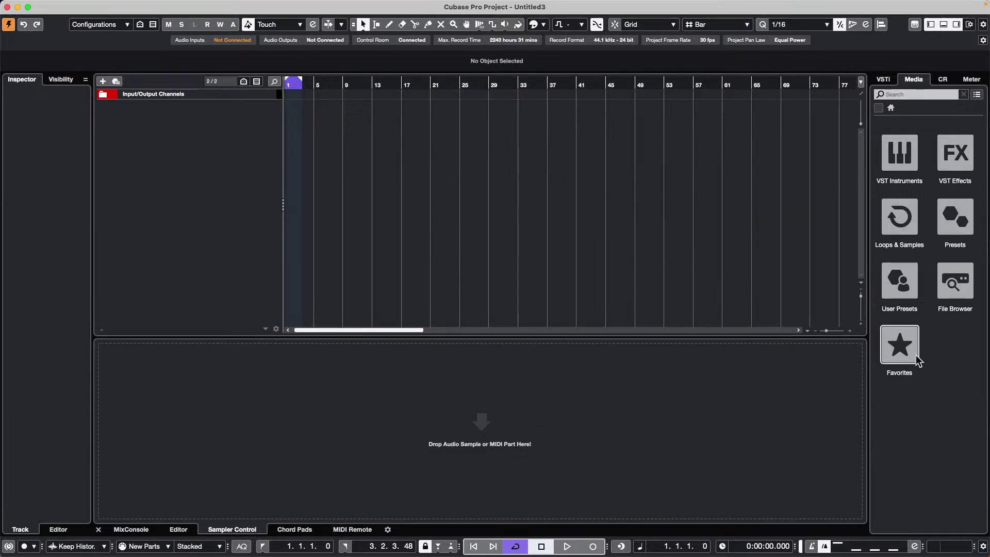
pyautogui.click(914, 290)
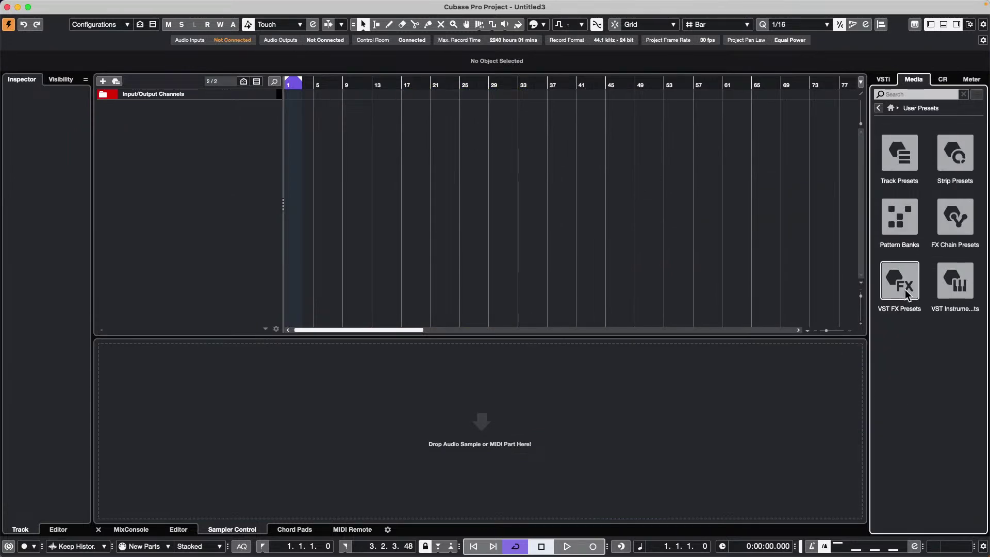
pyautogui.click(966, 284)
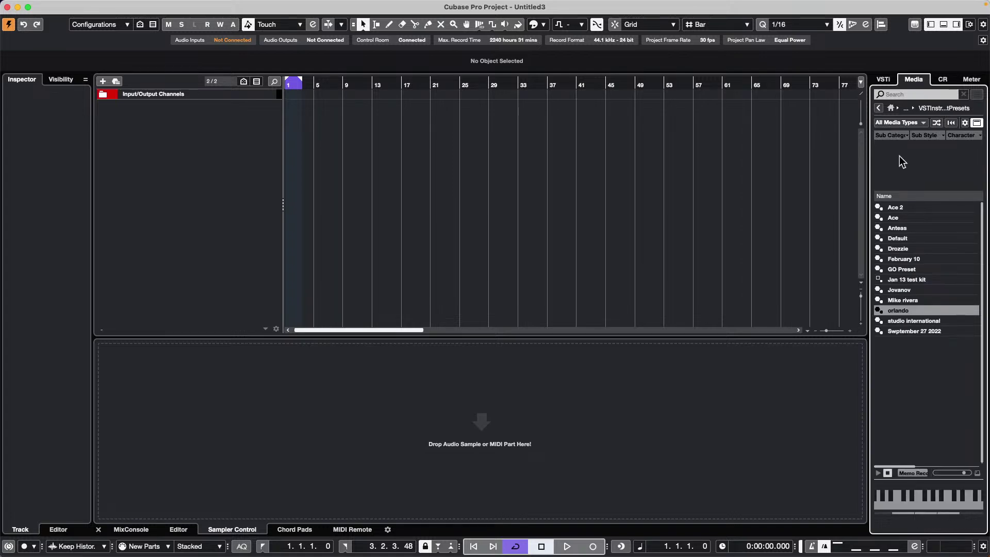
pyautogui.click(880, 109)
pyautogui.click(880, 109)
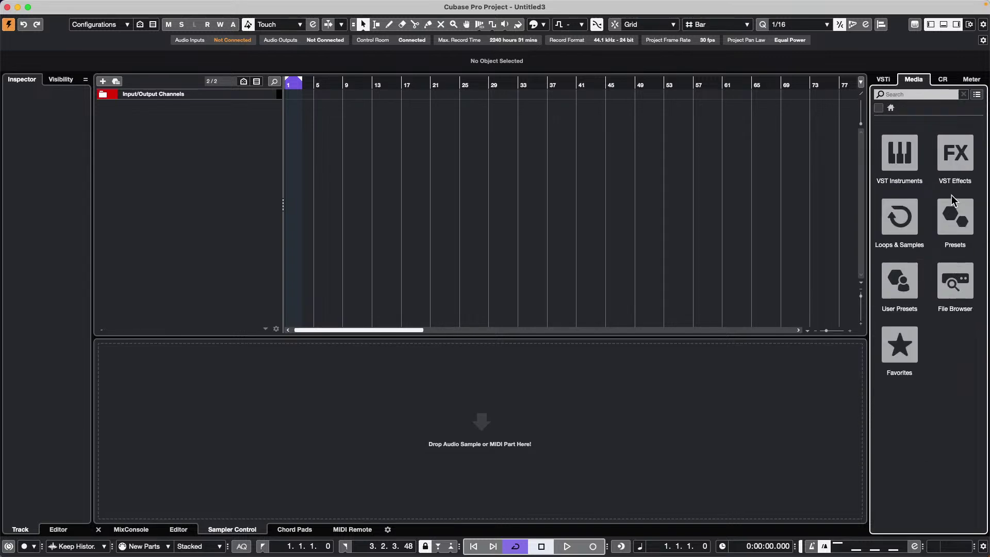
pyautogui.click(954, 216)
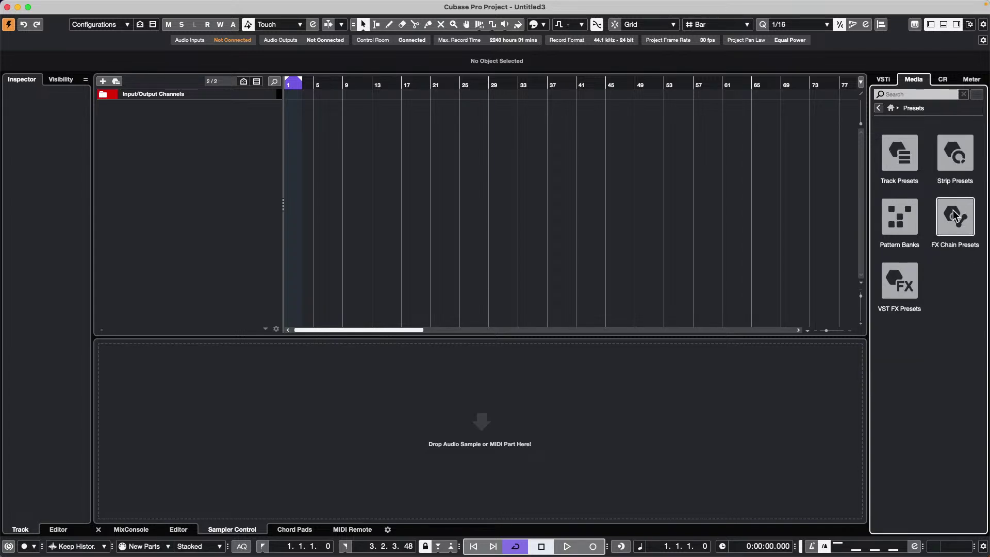
pyautogui.click(879, 109)
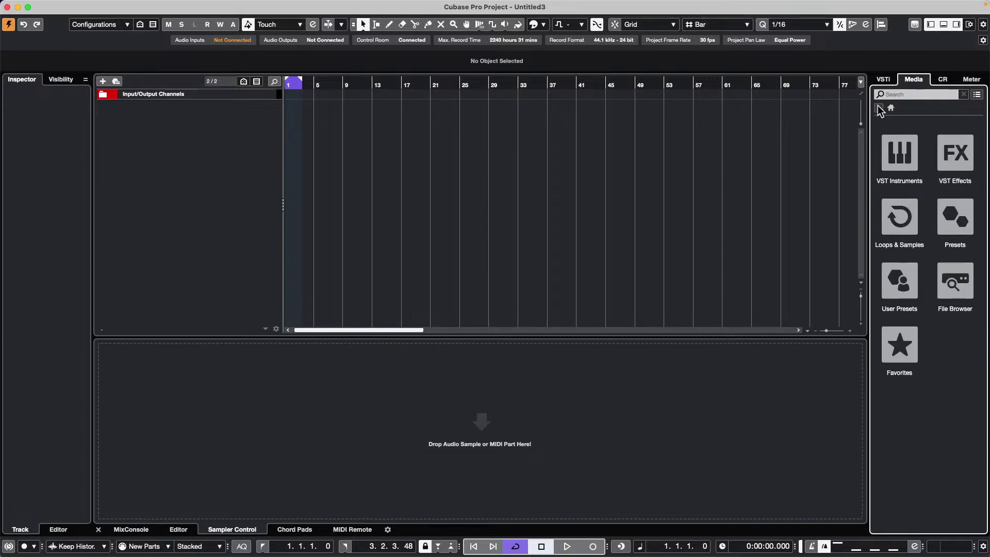
# Step: Find the June 2 2023 preset among the user's sampler track presets and add it to the empty project as a track
pyautogui.click(894, 285)
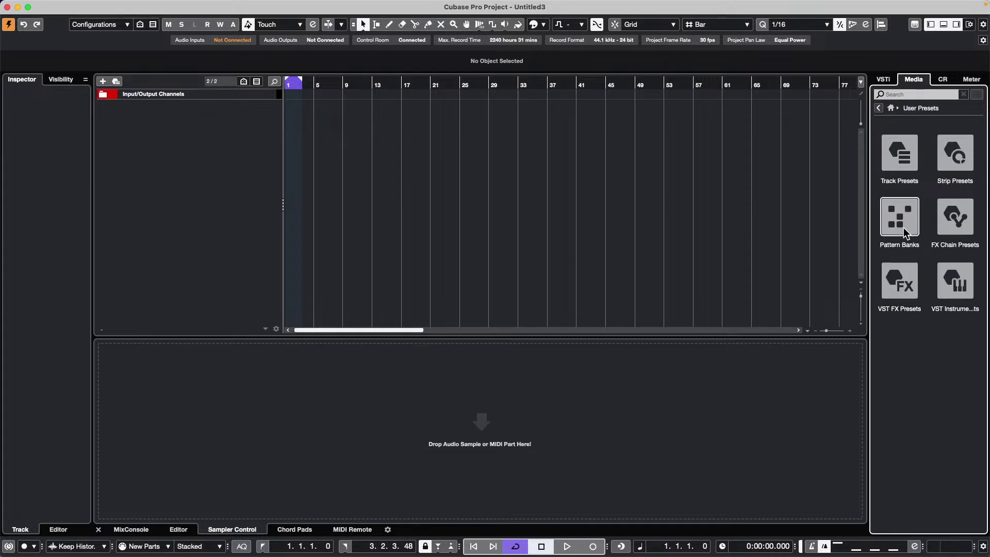
pyautogui.click(911, 168)
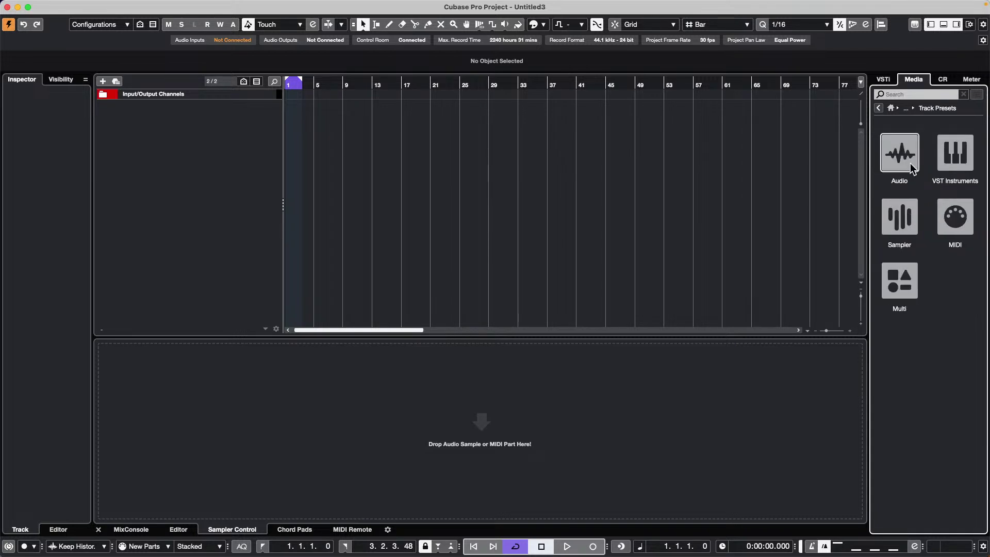
pyautogui.click(906, 214)
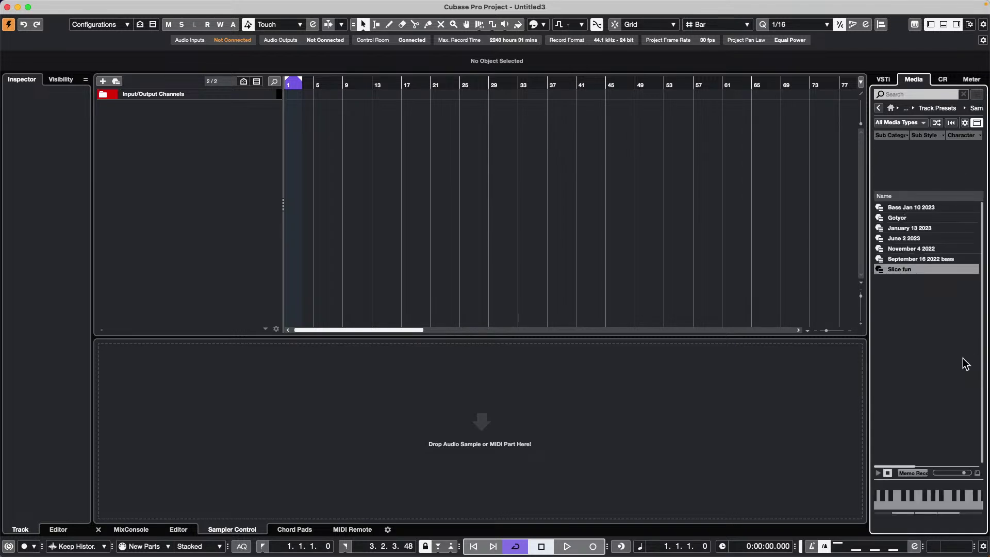
pyautogui.click(903, 240)
pyautogui.moveTo(903, 241); pyautogui.dragTo(188, 113)
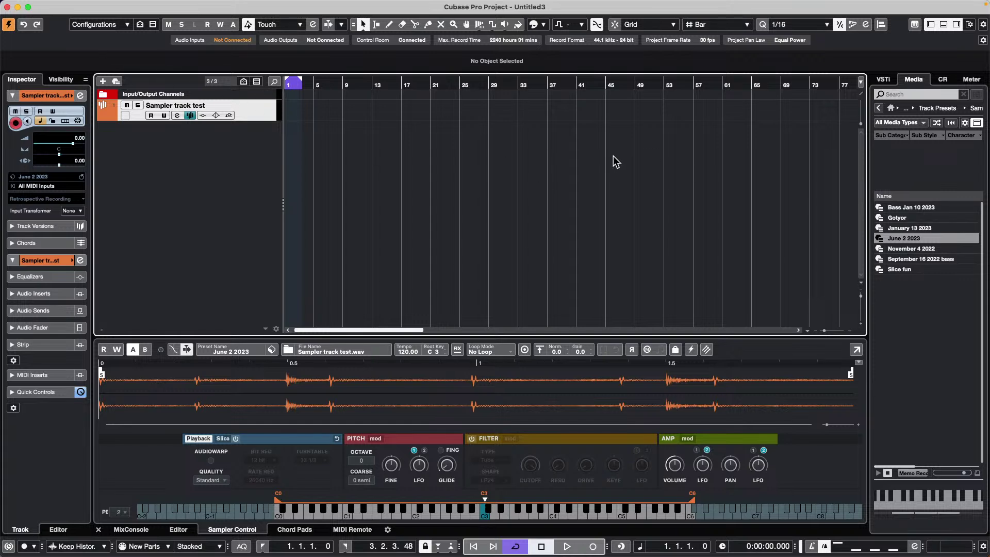
# Step: Switch to Finder and open the Projects folder inside Documents
pyautogui.moveTo(68, 4)
pyautogui.press('super+Tab')
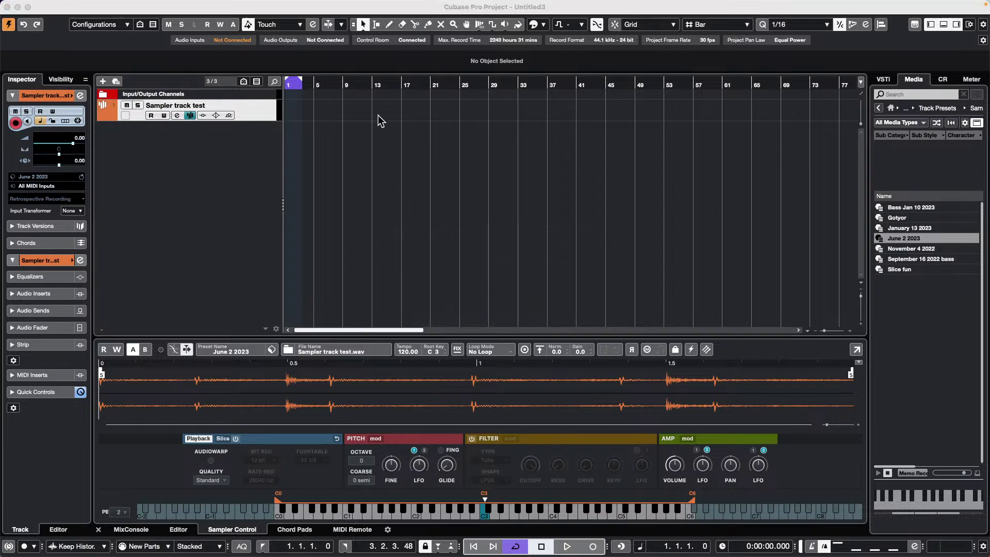
pyautogui.moveTo(392, 552)
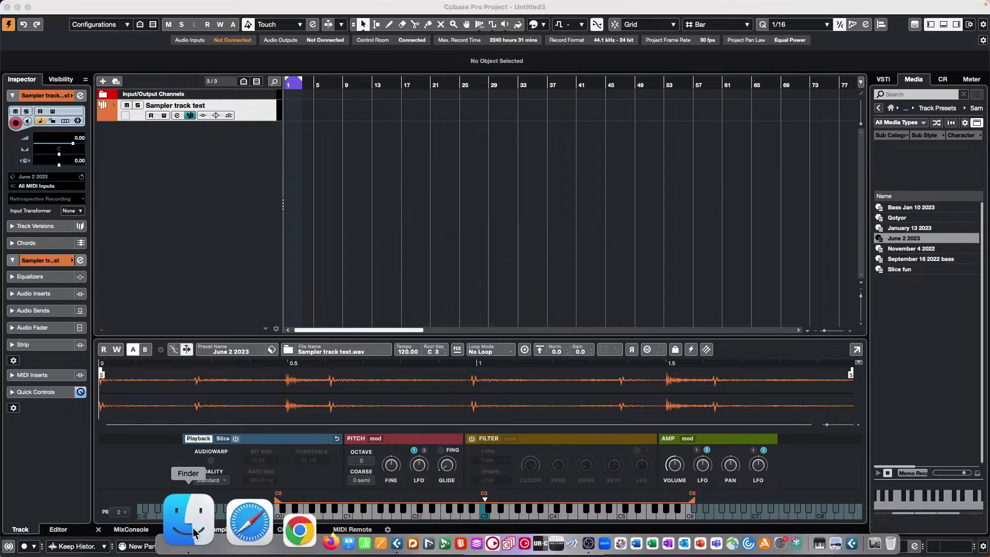
pyautogui.click(191, 531)
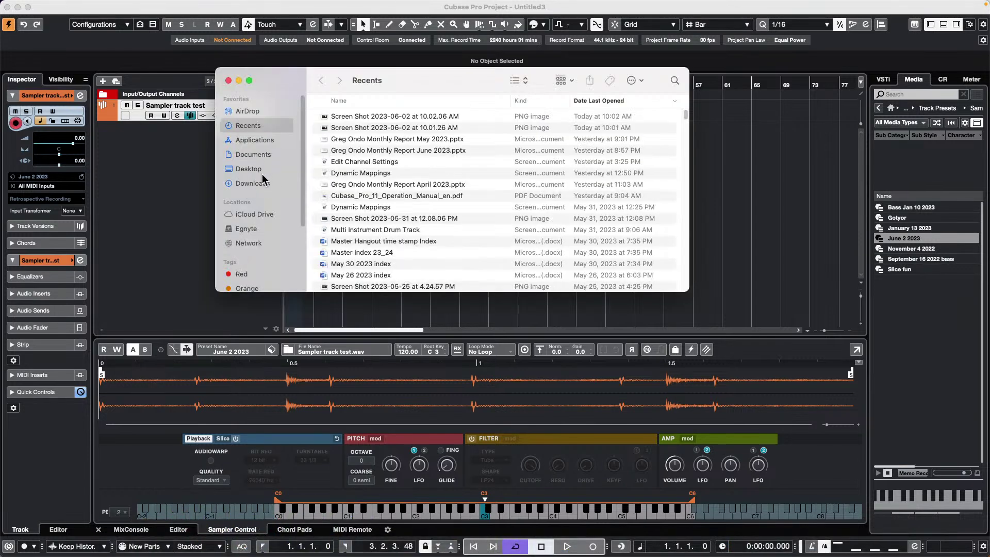
pyautogui.click(254, 155)
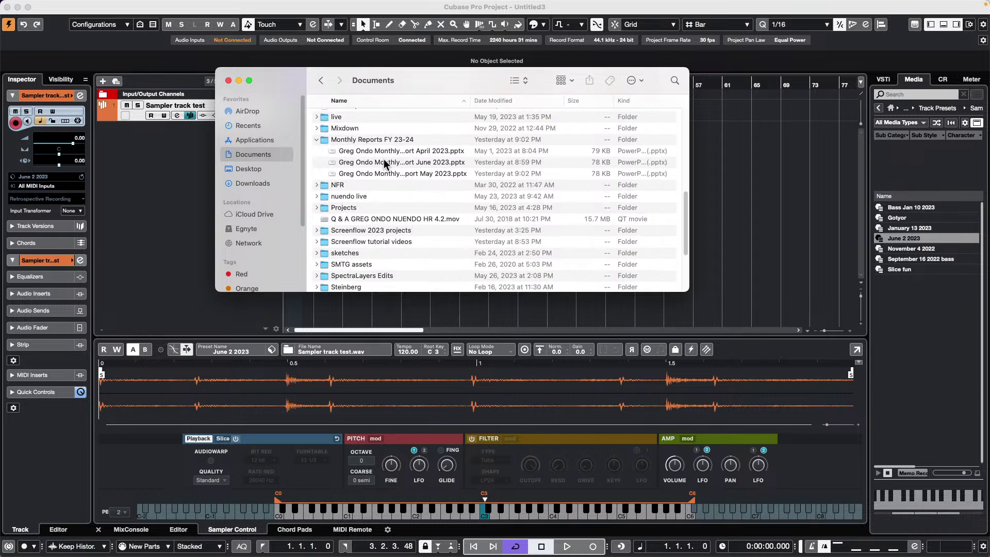
pyautogui.scroll(-1, 375, 165)
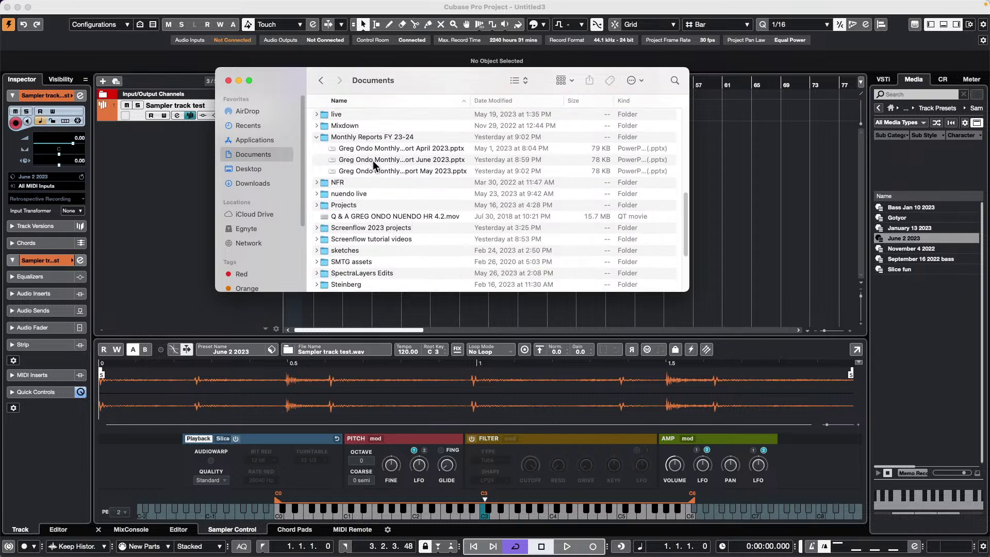
pyautogui.doubleClick(347, 207)
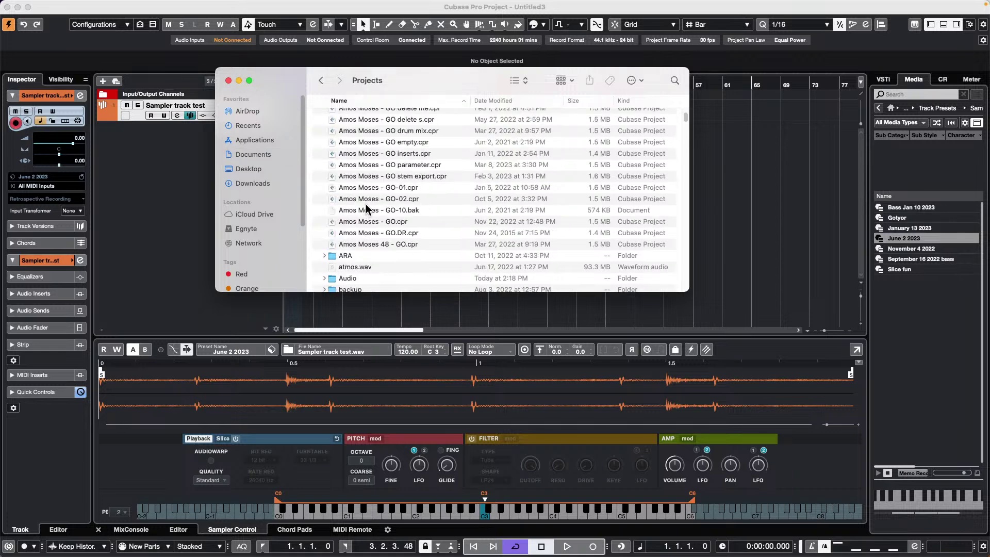
# Step: Collapse the Amos Moses folder, expand the Hangouts folder, and look through its dated project folders
pyautogui.scroll(-5, 369, 209)
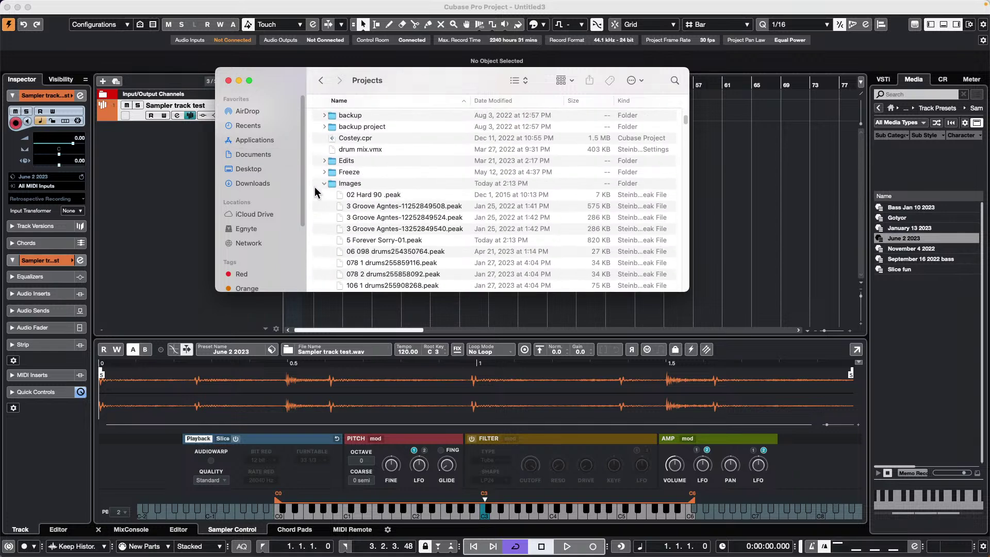
pyautogui.scroll(10, 397, 178)
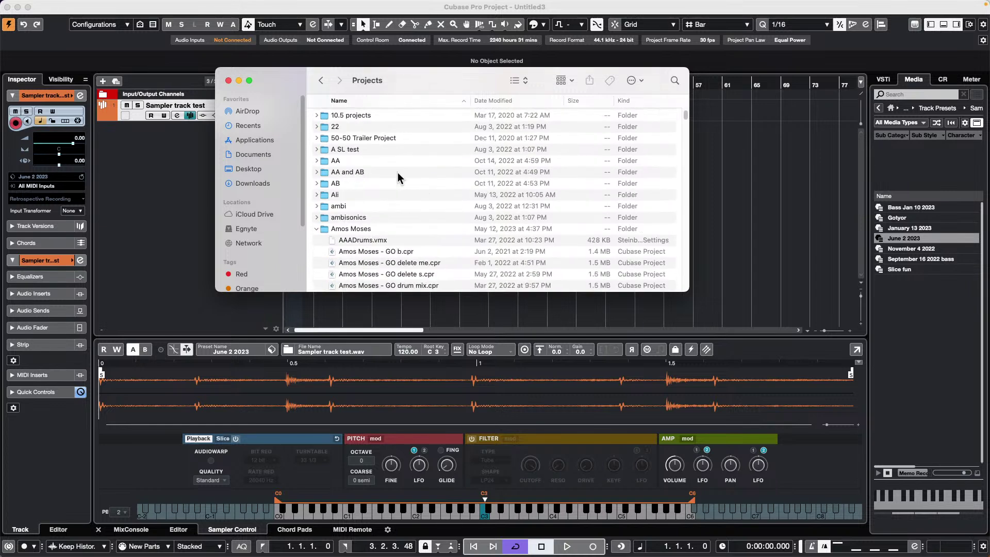
pyautogui.click(318, 229)
pyautogui.scroll(-15, 387, 184)
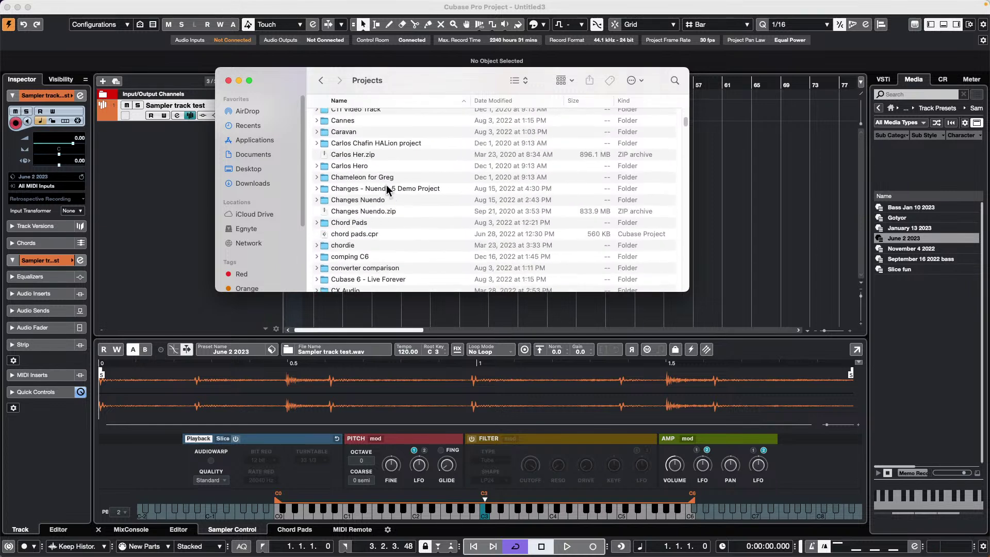
pyautogui.click(316, 241)
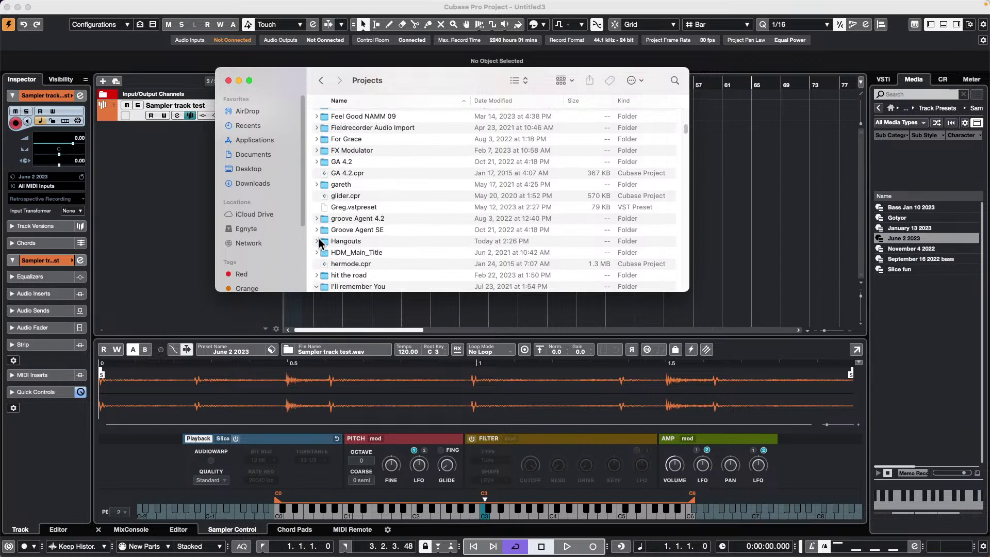
pyautogui.scroll(-1, 404, 212)
pyautogui.scroll(-15, 404, 211)
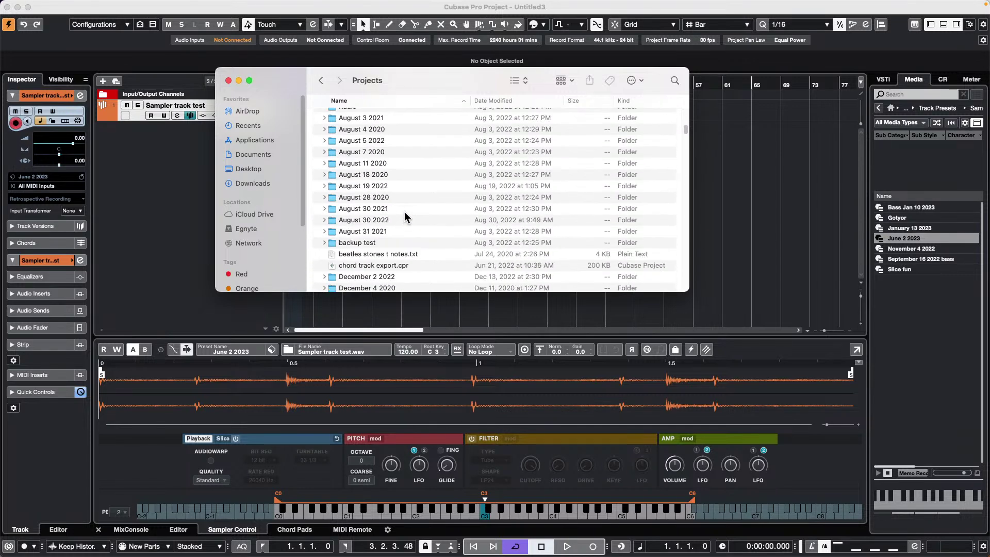
pyautogui.scroll(-5, 404, 215)
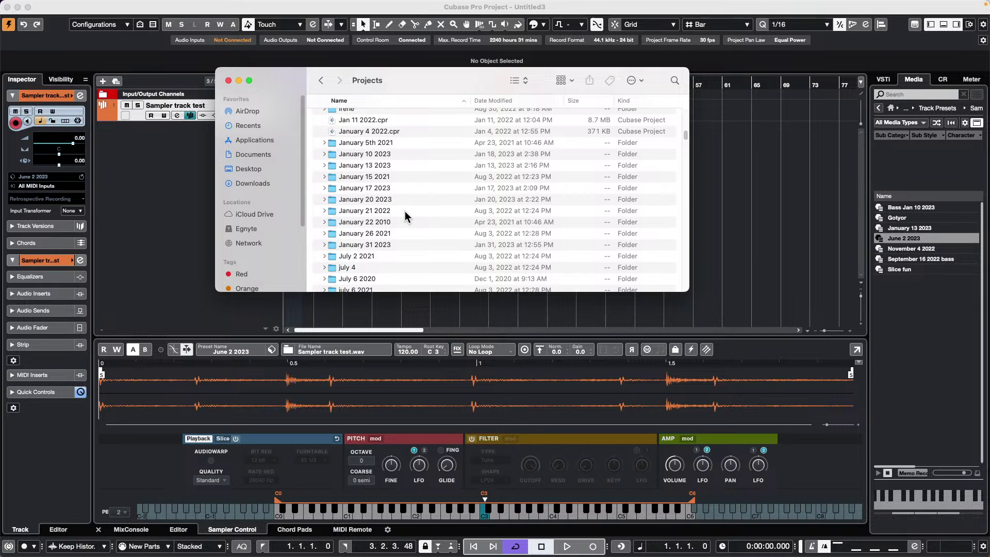
# Step: Search the Mac for the project folder "June 2 2023"
pyautogui.scroll(-3, 404, 212)
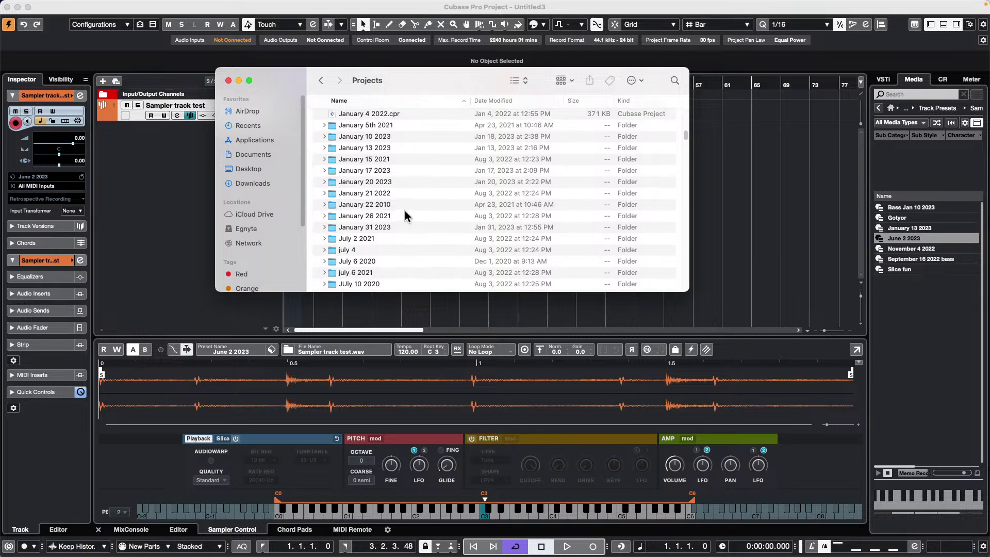
pyautogui.scroll(-3, 404, 213)
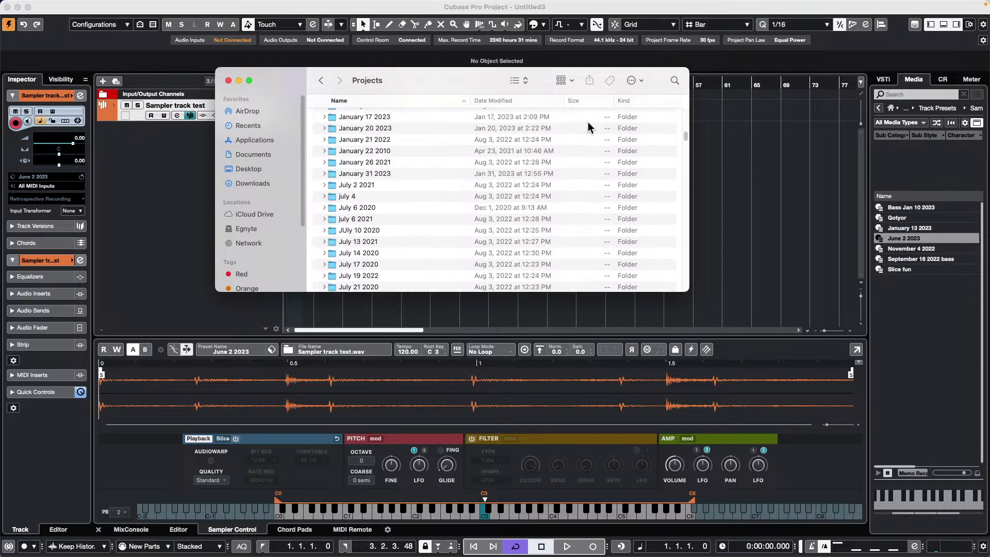
pyautogui.click(675, 80)
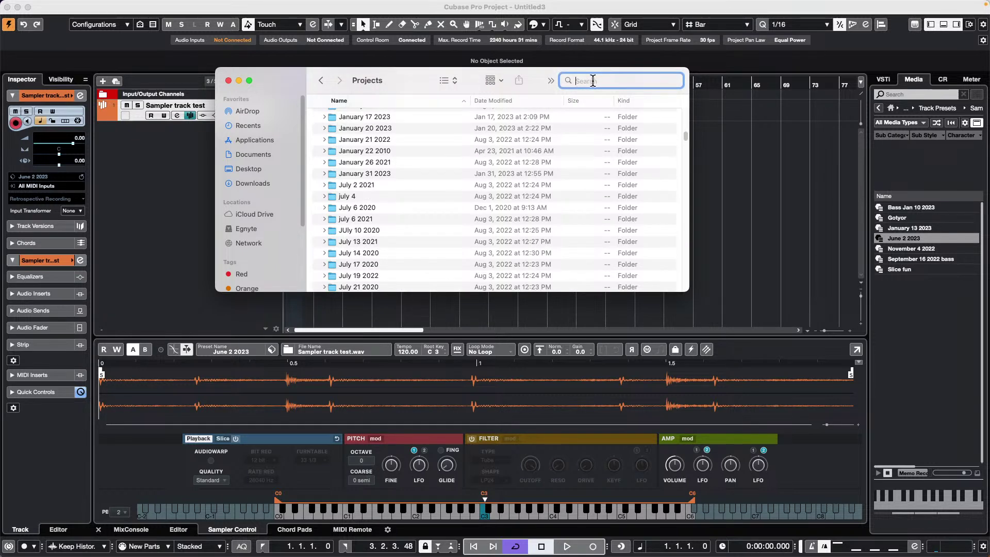
pyautogui.write('June')
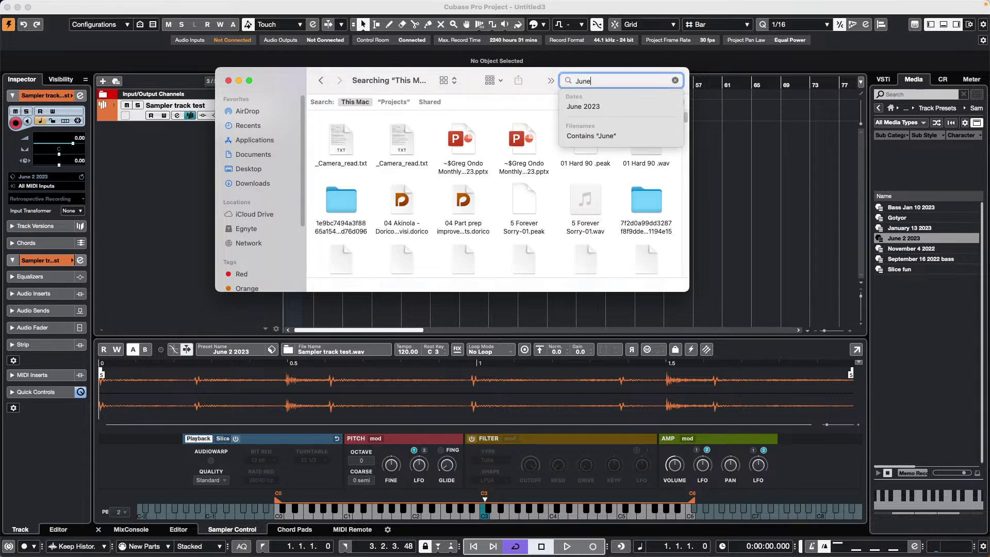
pyautogui.write(' 2 2023')
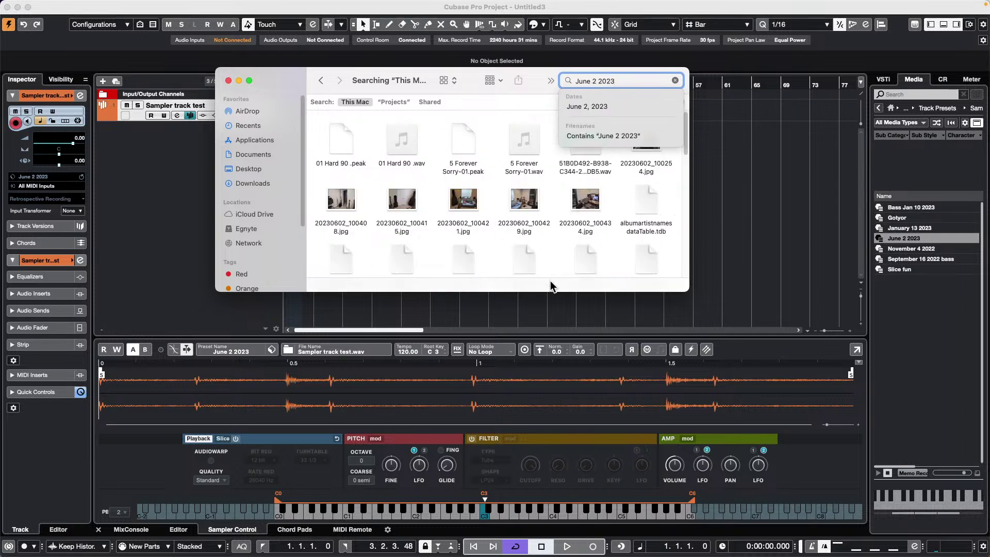
# Step: Move Sampler track test.wav from the Audio subfolder of the JUne 2 2023 folder to the Desktop, and return to the Untitled3 project
pyautogui.click(493, 126)
pyautogui.scroll(-5, 496, 129)
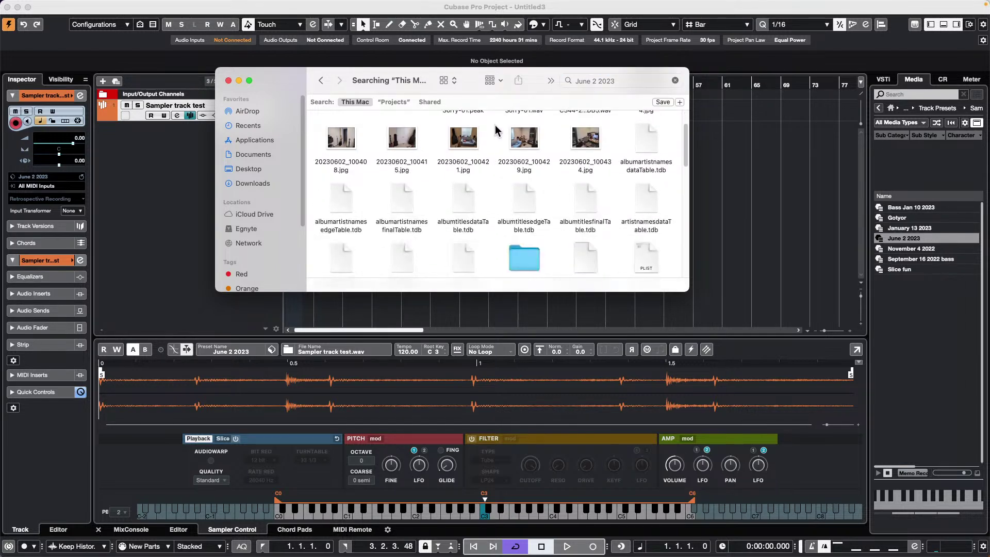
pyautogui.scroll(-2, 503, 161)
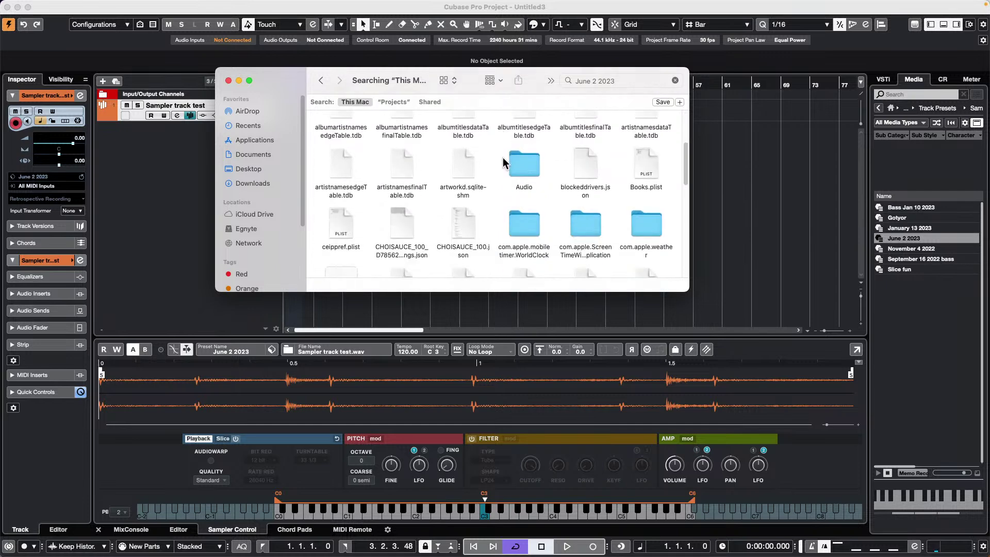
pyautogui.scroll(-2, 503, 161)
pyautogui.scroll(-5, 503, 161)
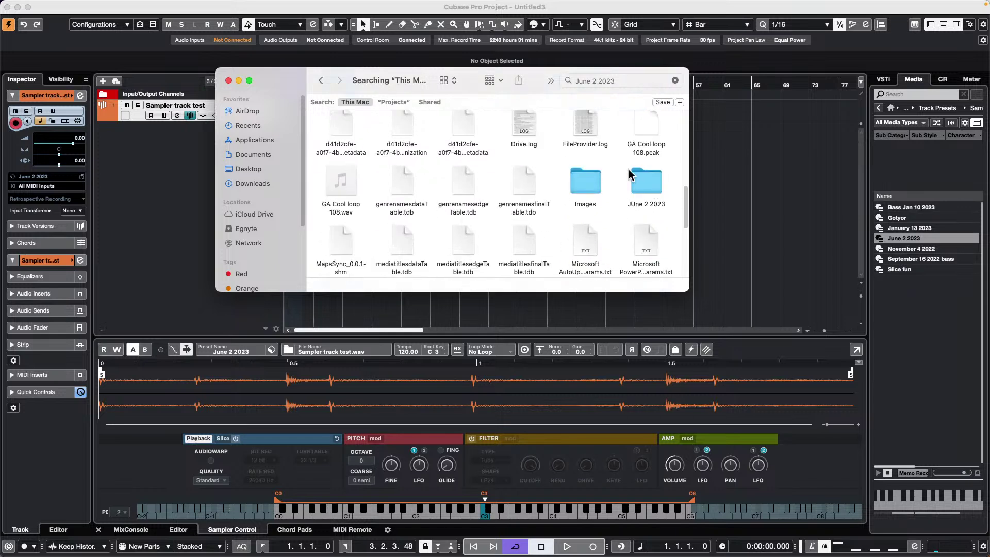
pyautogui.doubleClick(642, 180)
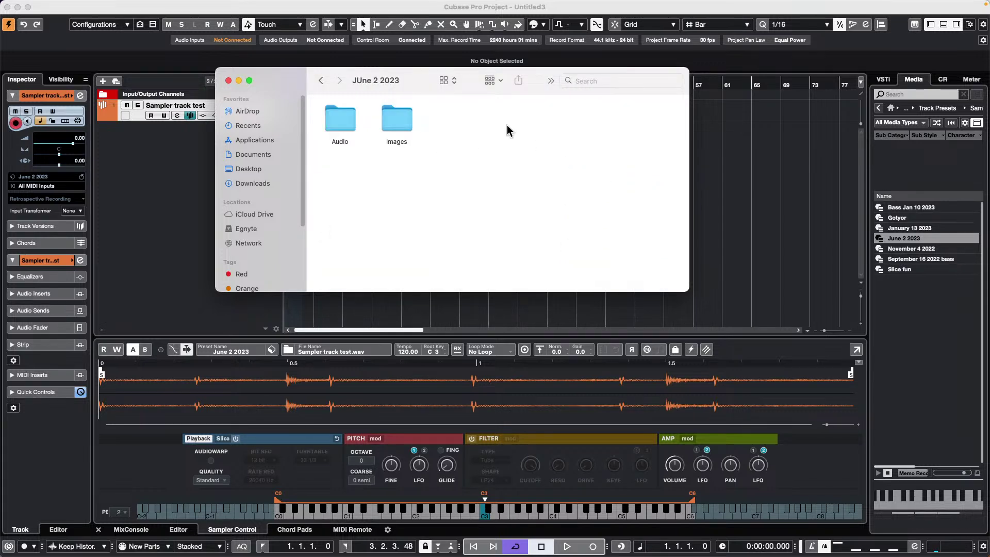
pyautogui.doubleClick(340, 125)
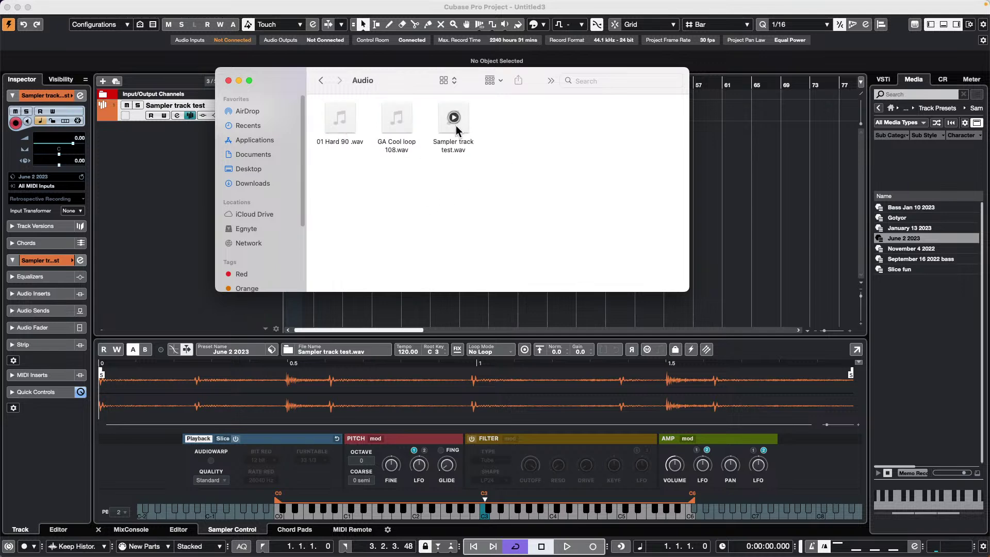
pyautogui.moveTo(456, 122); pyautogui.dragTo(264, 171)
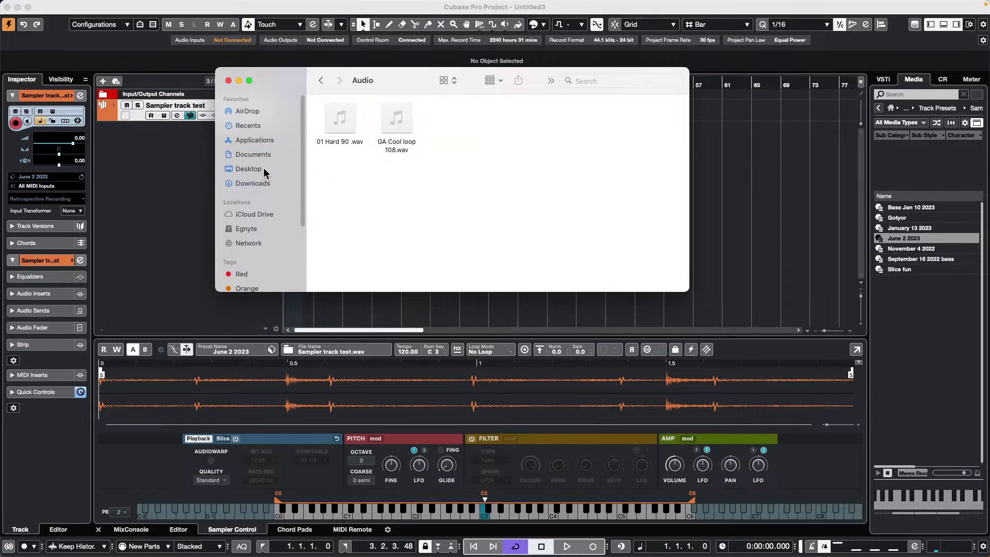
pyautogui.click(195, 170)
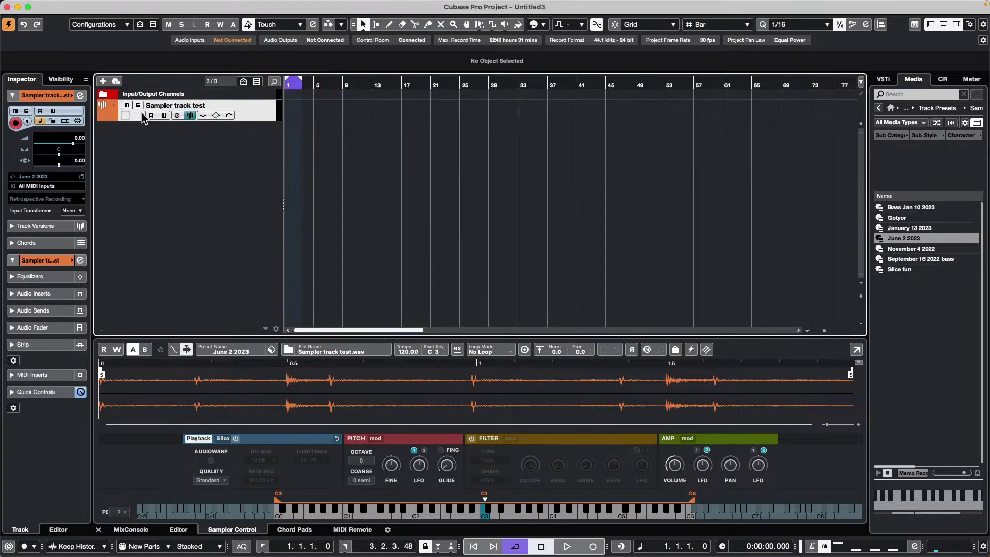
# Step: Add a second sampler track to the project from the June 2 2023 track preset
pyautogui.click(68, 6)
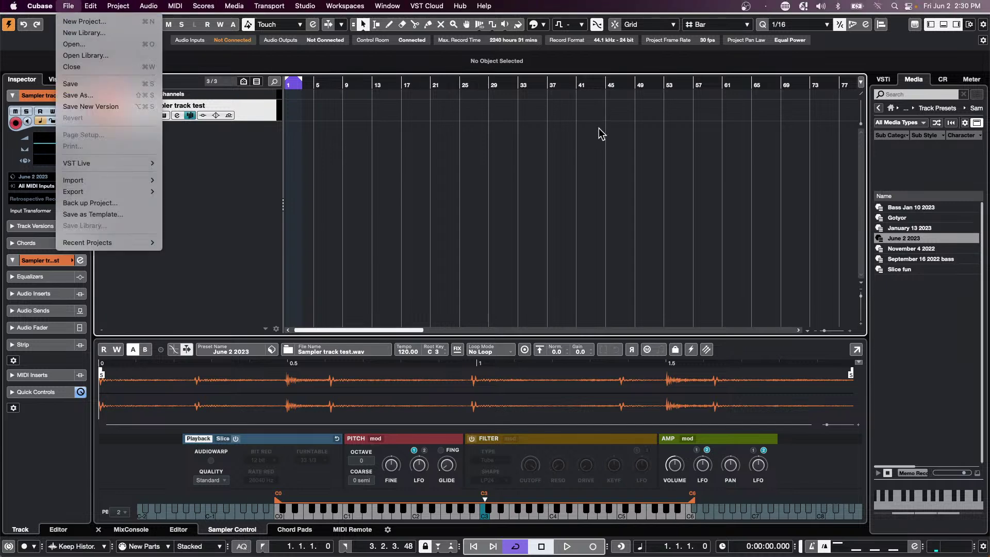
pyautogui.click(646, 222)
pyautogui.moveTo(917, 237); pyautogui.dragTo(235, 134)
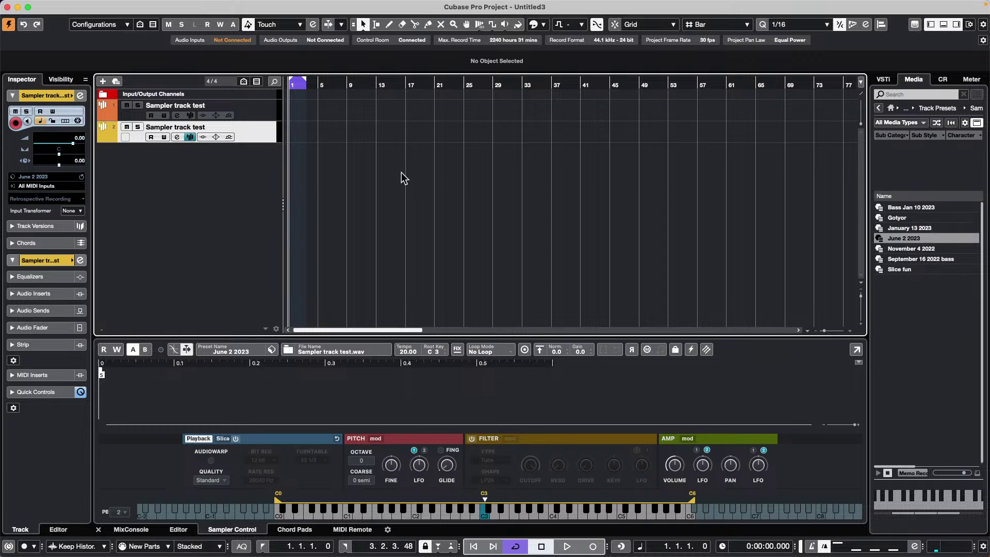
pyautogui.click(252, 112)
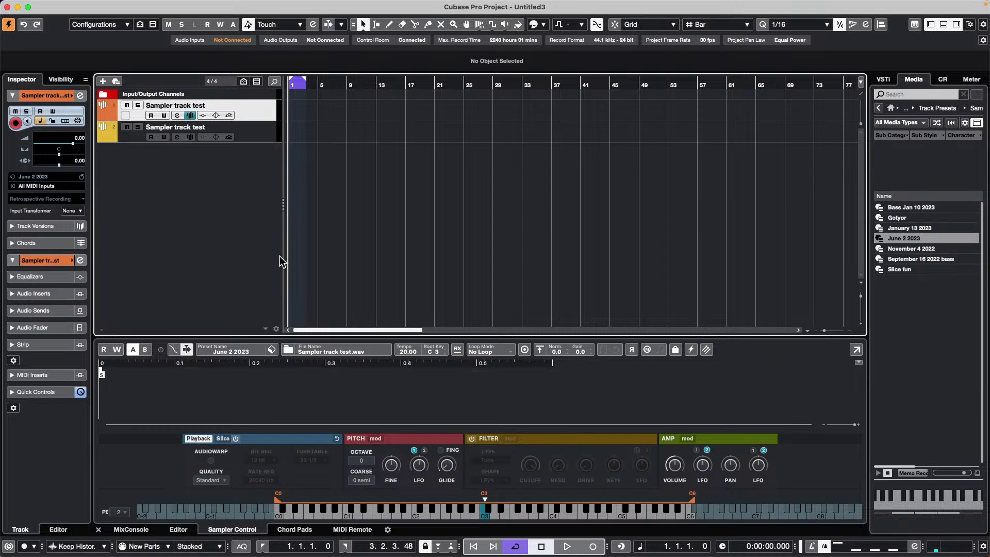
pyautogui.click(238, 5)
pyautogui.moveTo(305, 6)
pyautogui.click(493, 130)
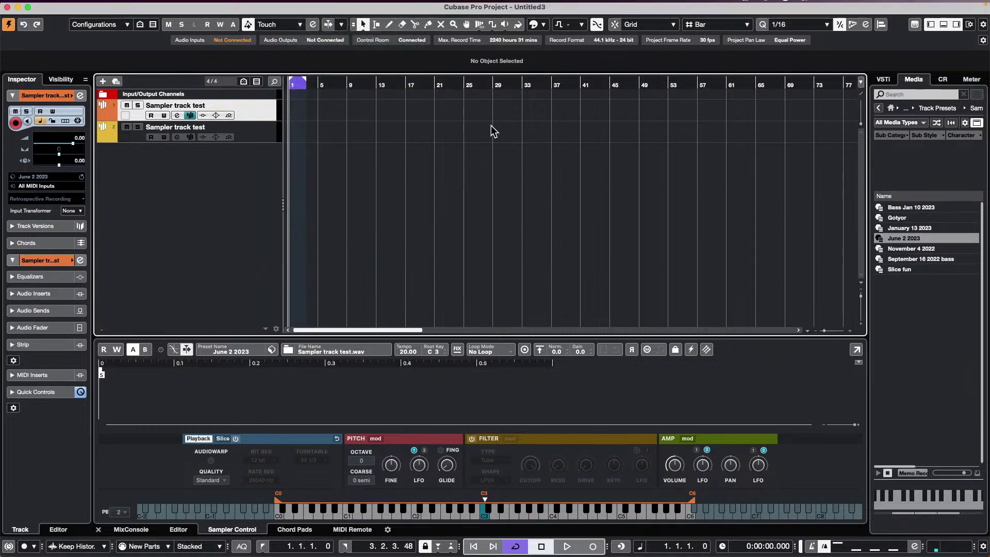
pyautogui.click(266, 5)
pyautogui.moveTo(304, 5)
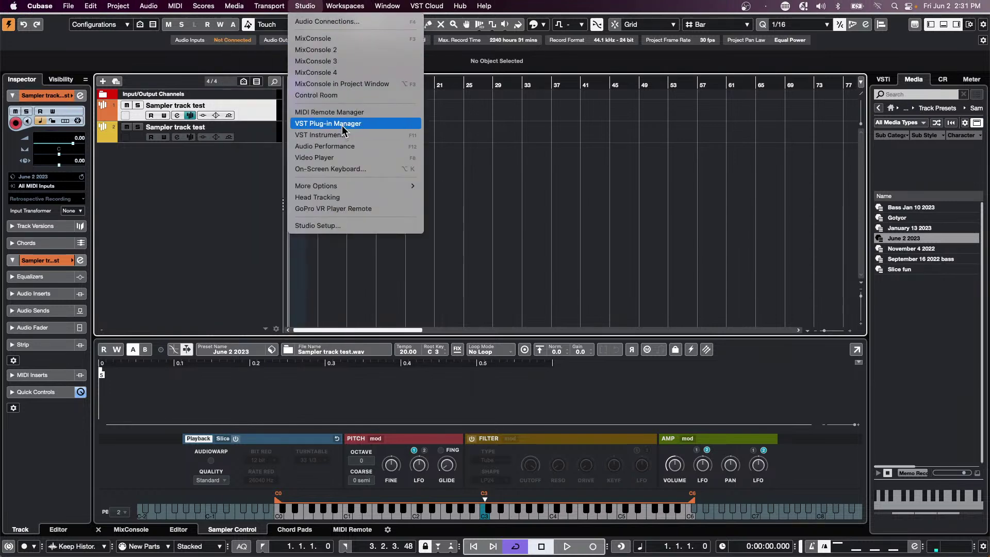
# Step: In the Untitled2 project, open the Pool and expand its Sampler Track folder
pyautogui.click(213, 179)
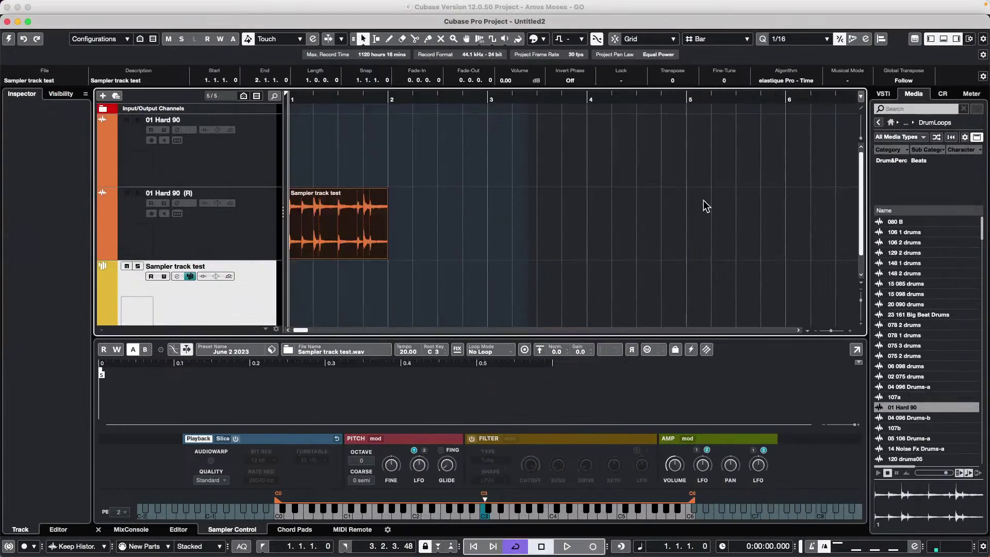
pyautogui.click(567, 186)
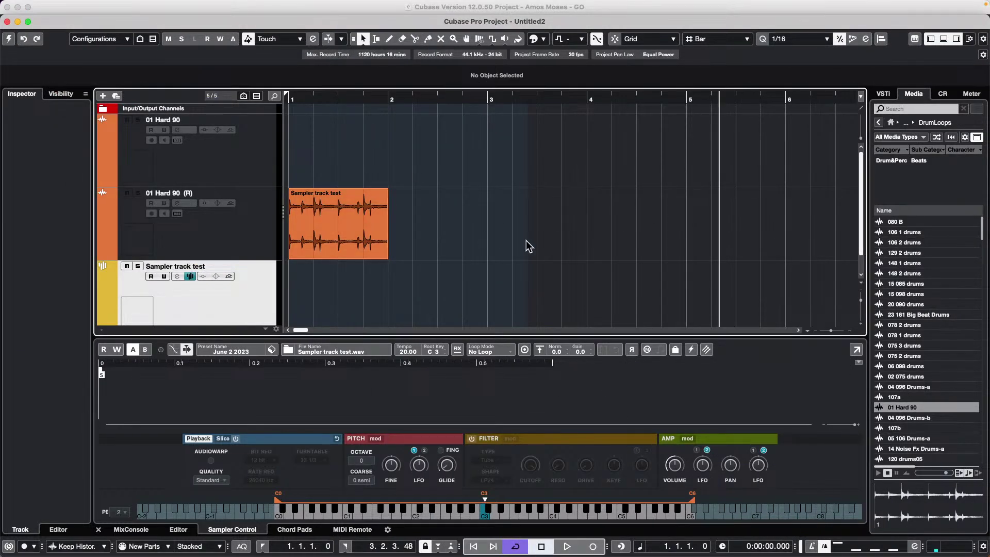
pyautogui.click(351, 230)
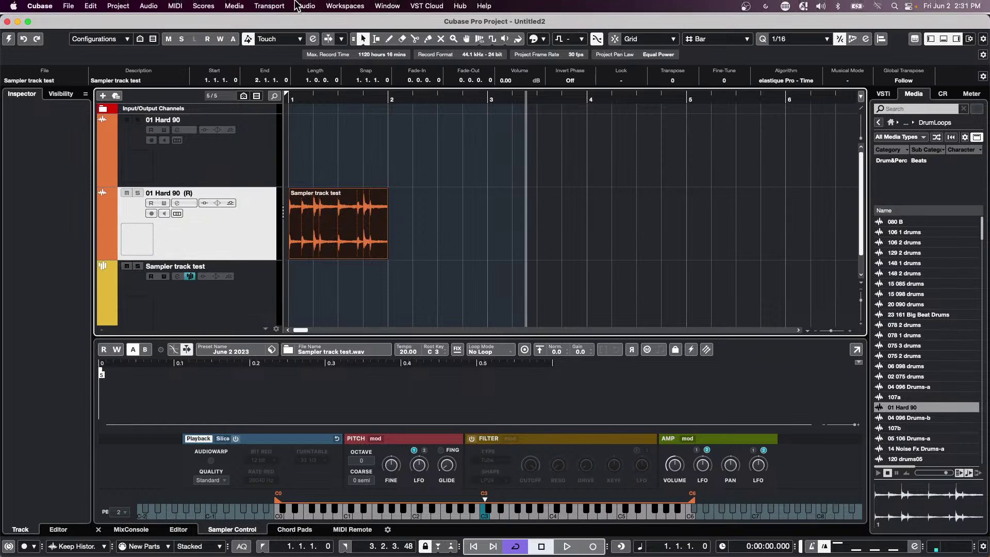
pyautogui.click(299, 6)
pyautogui.moveTo(243, 6)
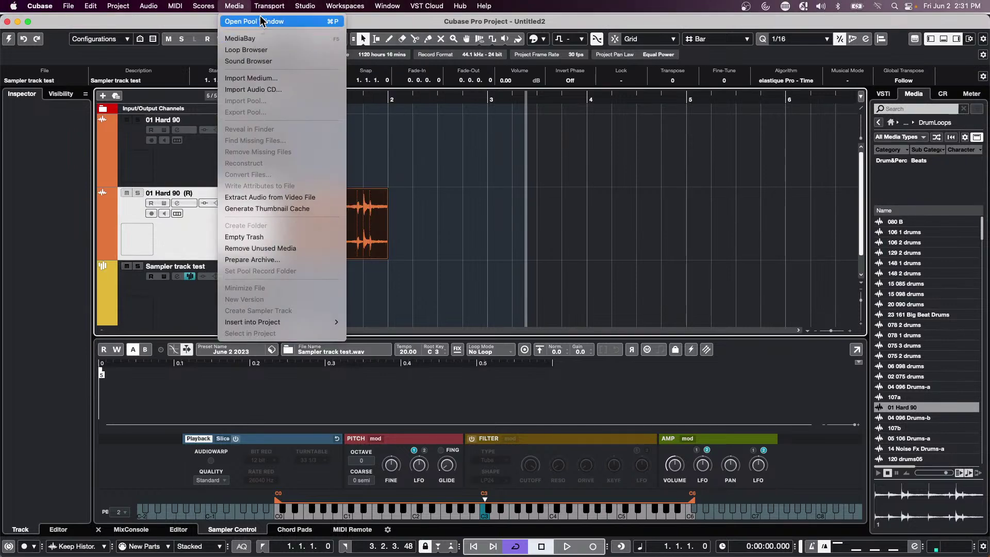
pyautogui.click(262, 22)
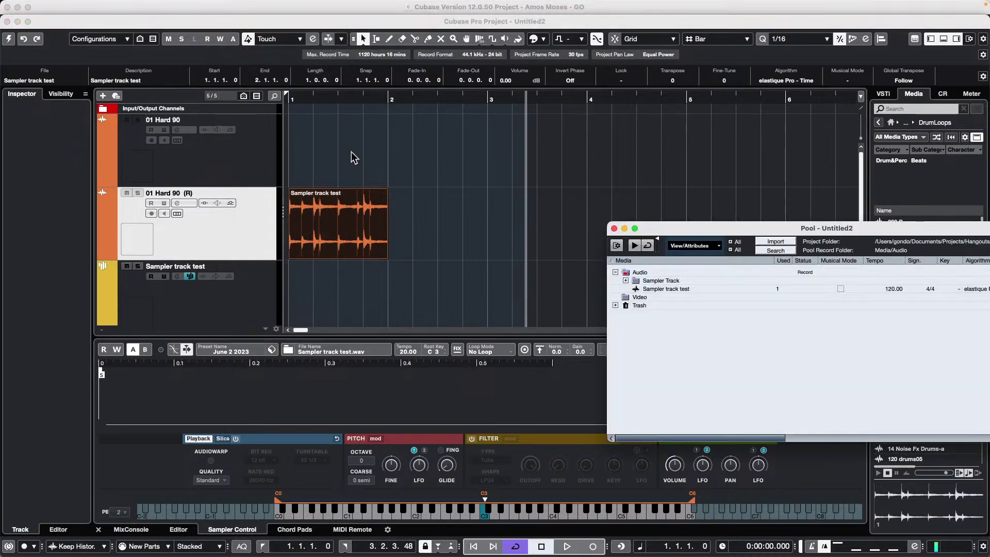
pyautogui.click(625, 281)
pyautogui.moveTo(702, 229); pyautogui.dragTo(431, 142)
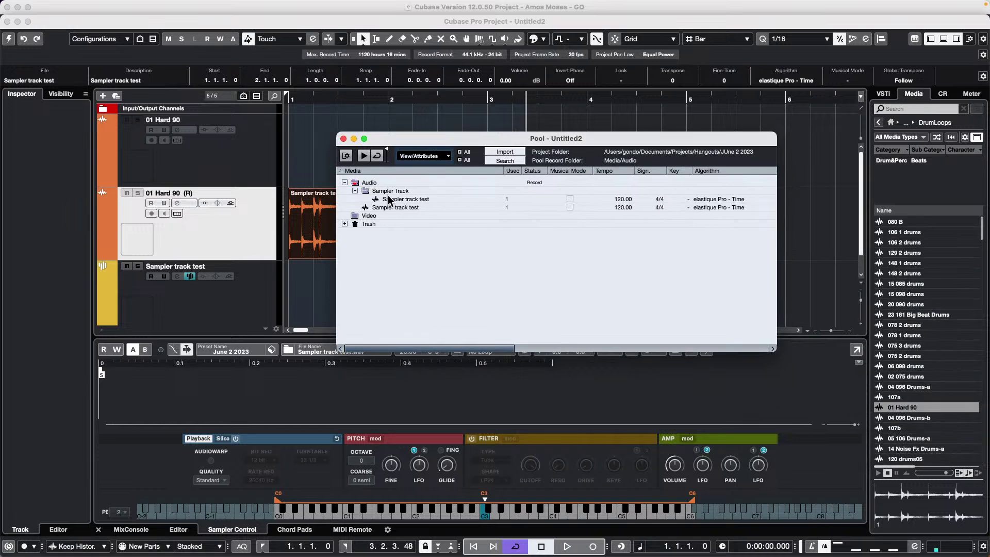
# Step: Compare the Sampler track test entries inside and outside the Sampler Track folder, and close the Pool
pyautogui.click(406, 202)
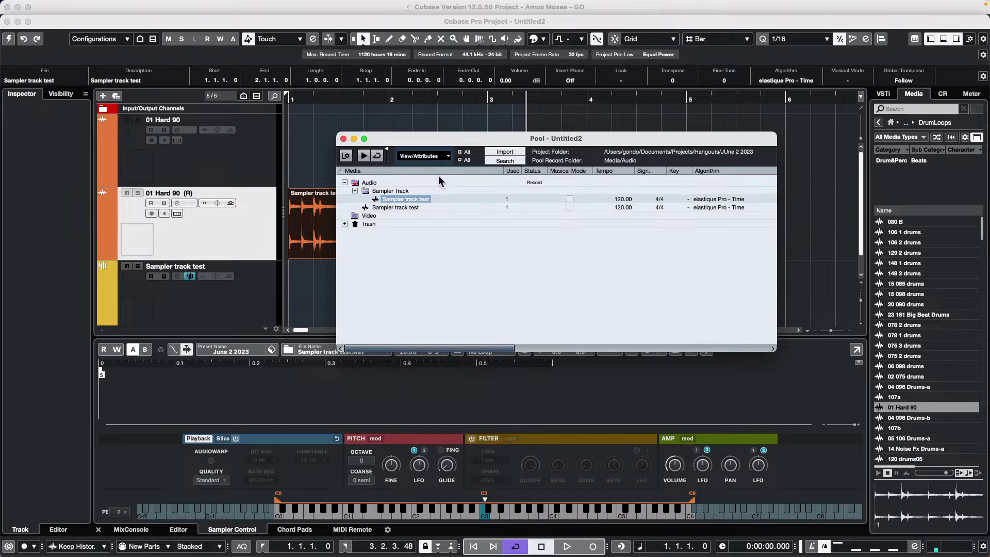
pyautogui.click(405, 207)
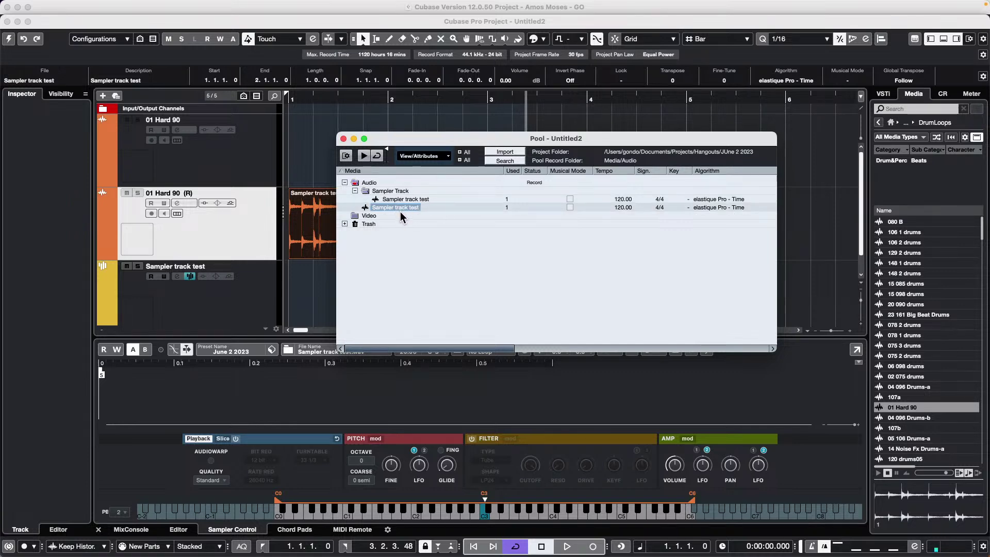
pyautogui.click(355, 192)
pyautogui.click(355, 192)
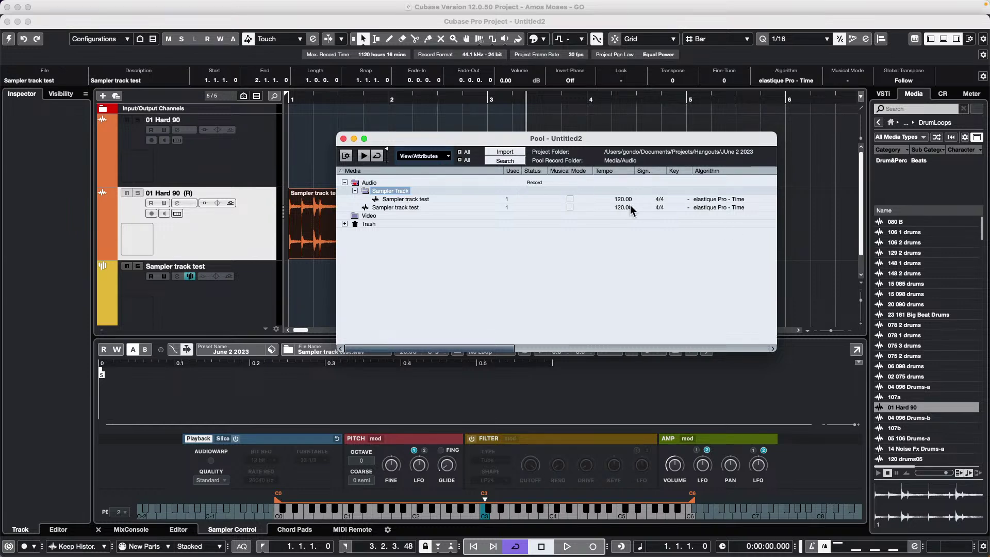
pyautogui.click(344, 138)
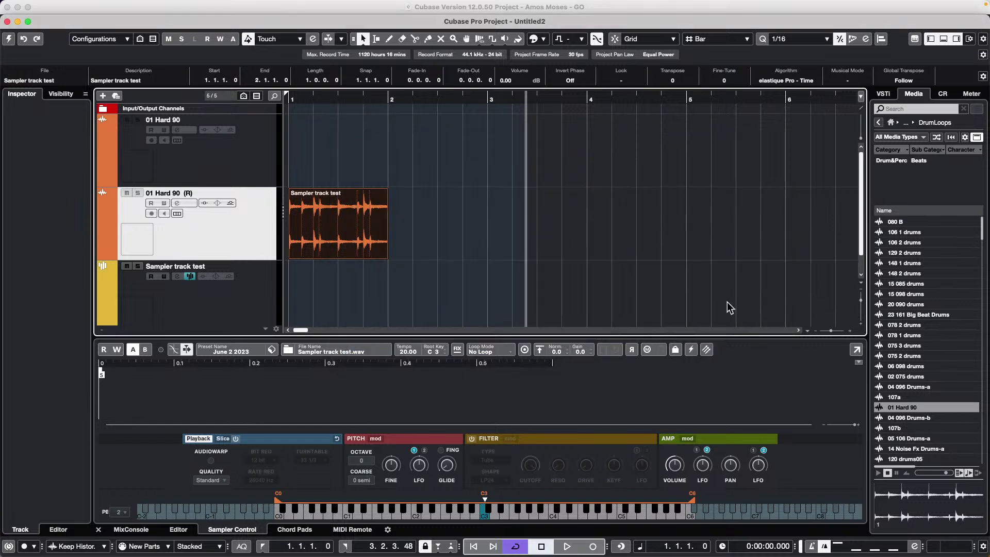
# Step: Transfer the sampler track's sample to Groove Agent SE and dismiss the search for missing samples
pyautogui.click(708, 351)
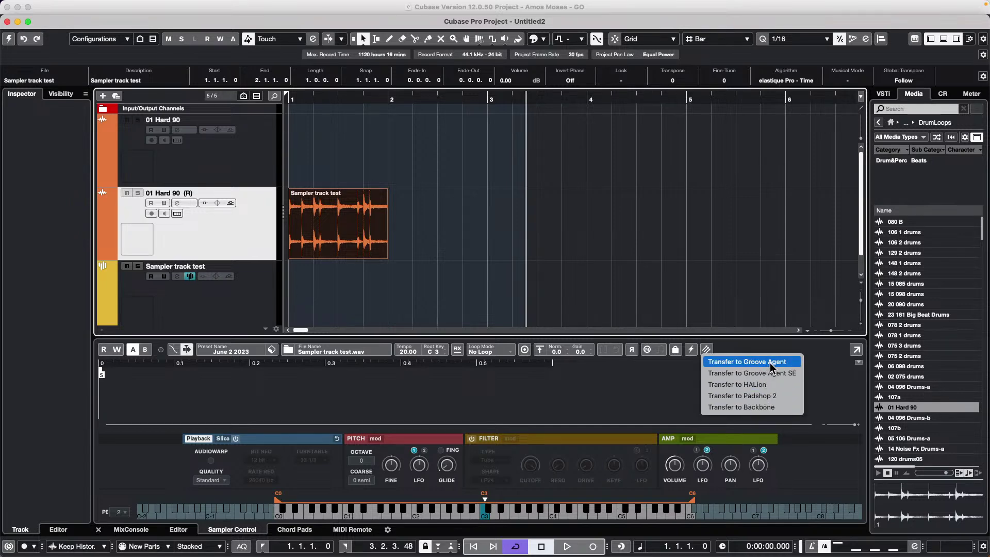
pyautogui.click(794, 375)
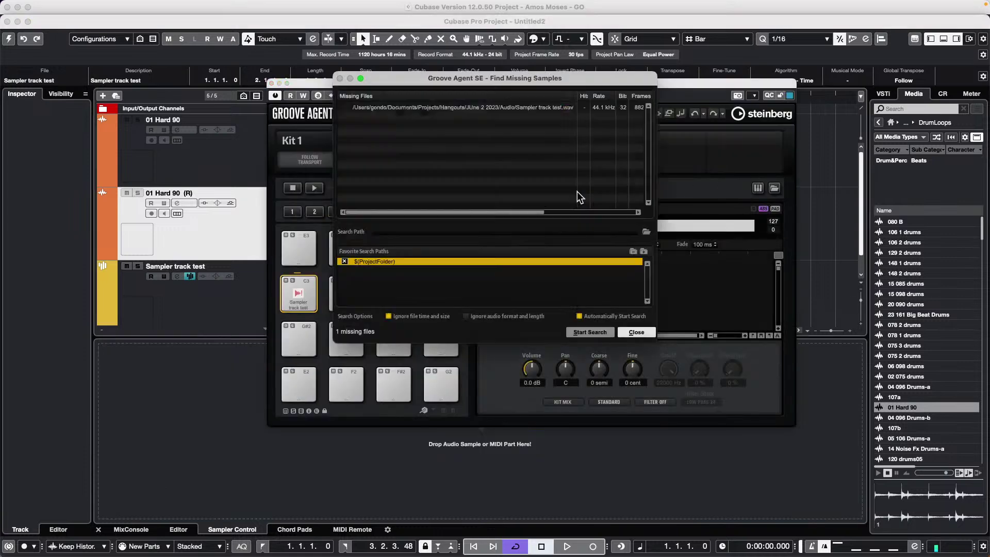
pyautogui.click(640, 332)
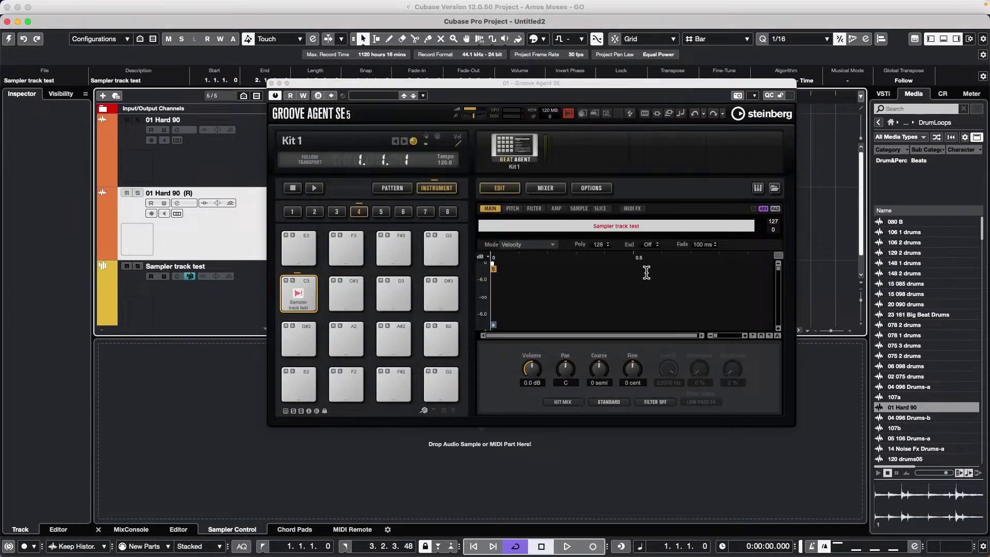
# Step: Look at the Export Kit With Samples dialog for Kit 1, cancel the export, and close Groove Agent SE
pyautogui.click(511, 139)
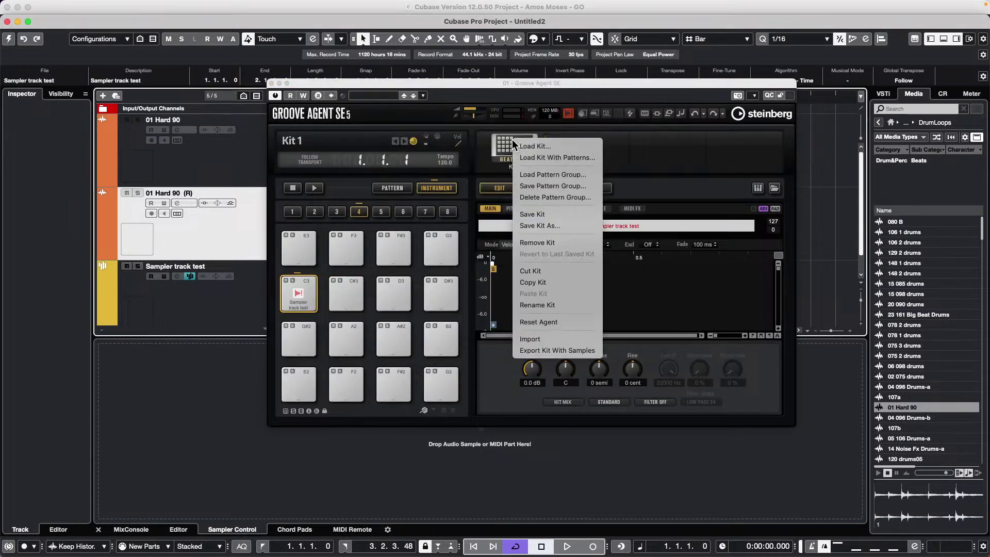
pyautogui.click(561, 350)
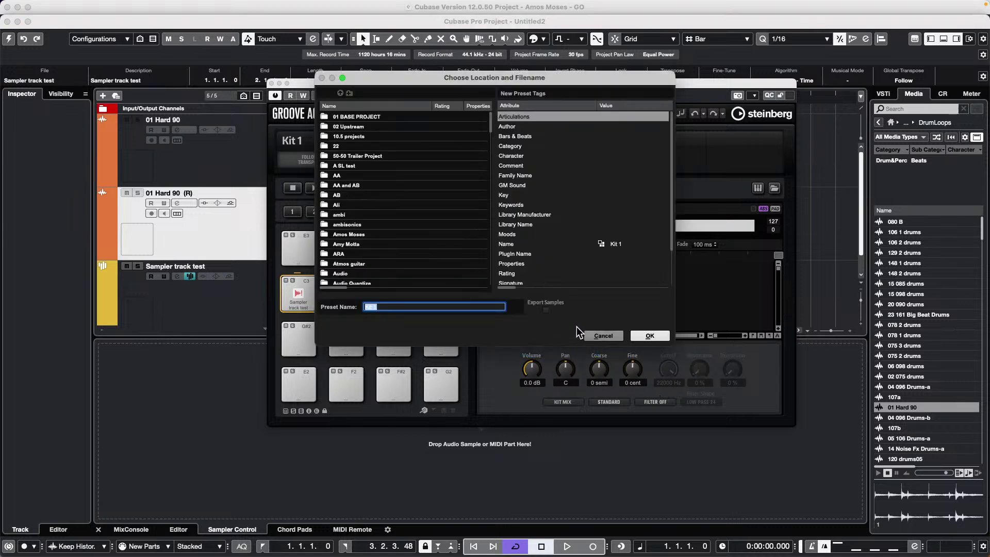
pyautogui.click(613, 336)
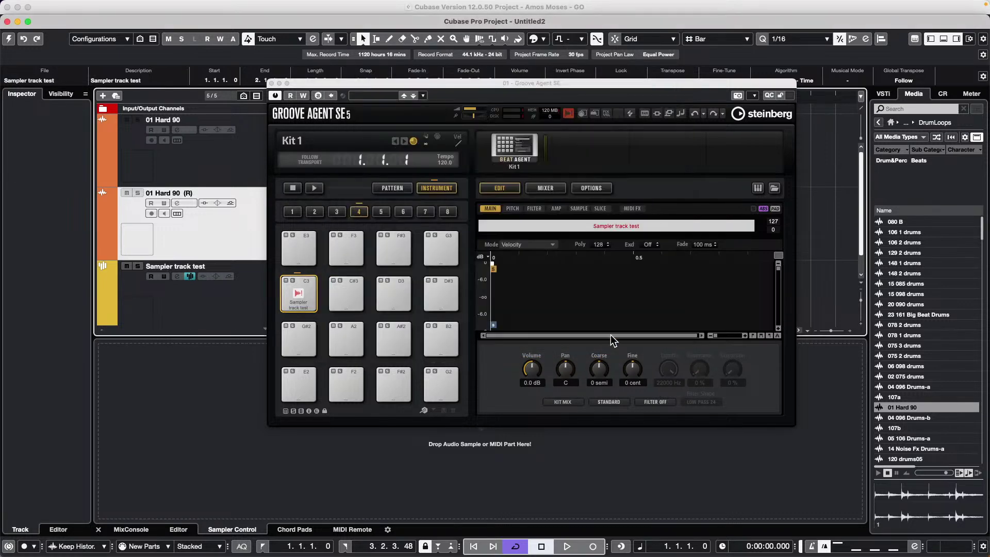
pyautogui.click(272, 84)
# Step: Go back from the DrumLoops content to the Loops & Samples overview in the media browser
pyautogui.click(260, 181)
pyautogui.click(246, 247)
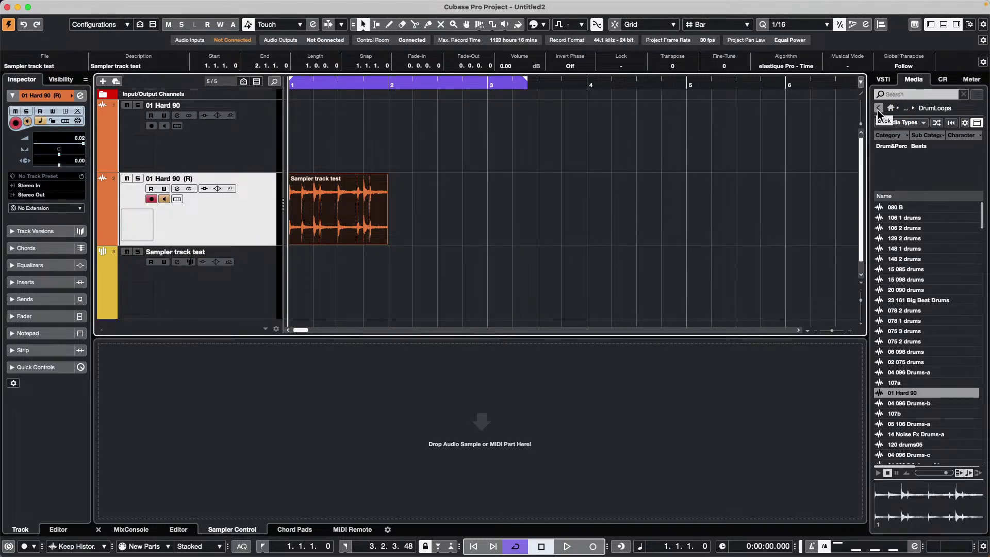
pyautogui.click(879, 108)
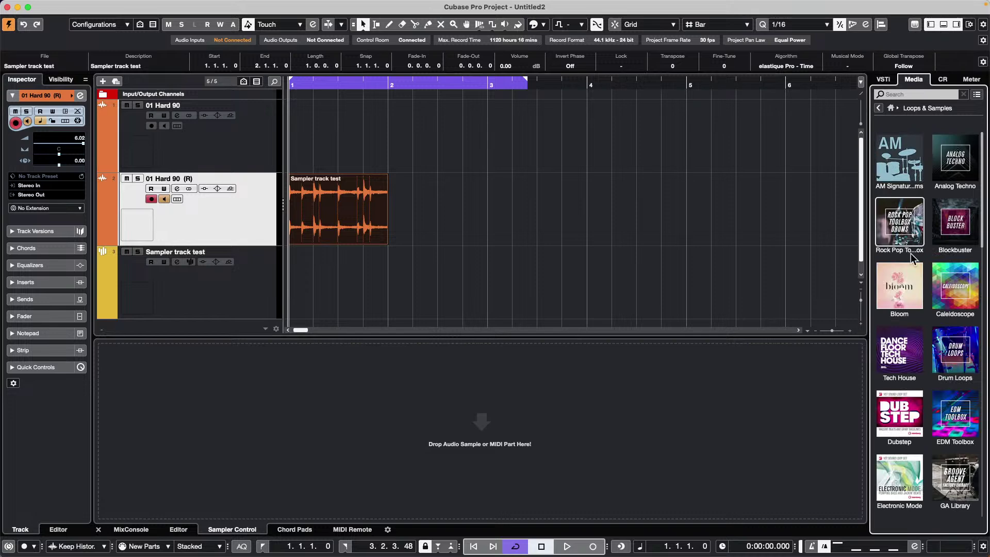
# Step: Browse to the audio track presets in the media browser, and apply Basic Hihat to the 01 Hard 90 (R) track
pyautogui.click(891, 108)
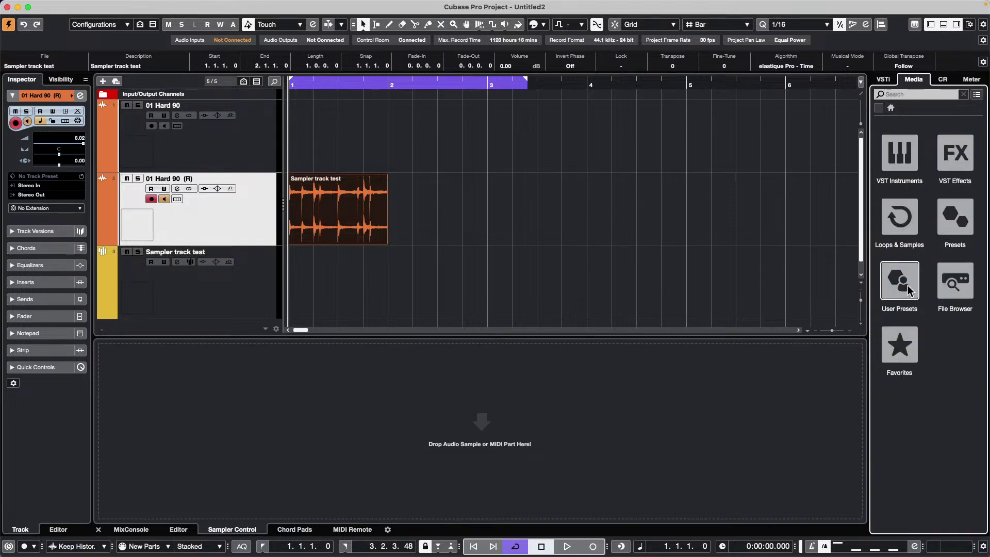
pyautogui.click(950, 216)
pyautogui.click(884, 136)
pyautogui.click(900, 216)
pyautogui.moveTo(918, 372); pyautogui.dragTo(221, 207)
pyautogui.click(41, 284)
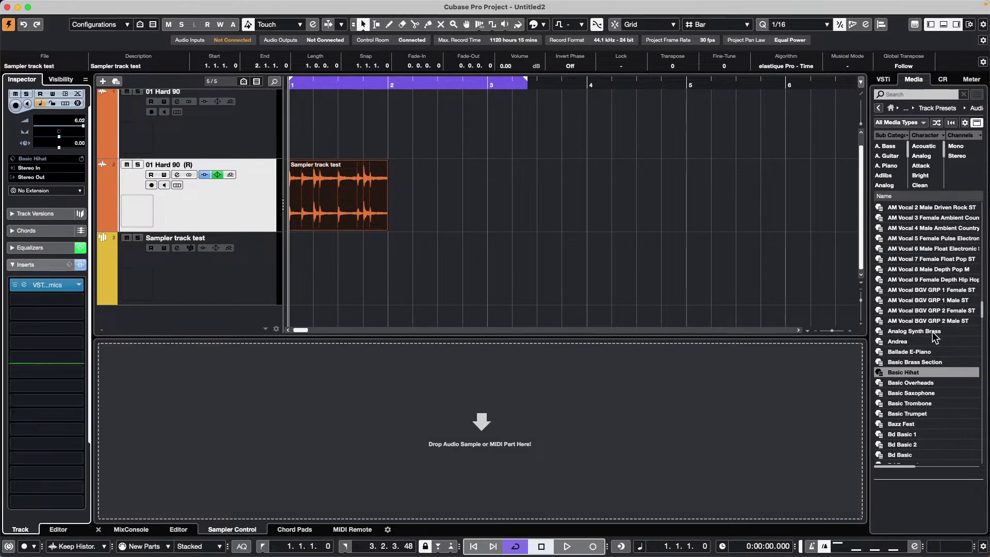
# Step: Apply the AM Vocal 7 Female Float Pop ST preset to the 01 Hard 90 (R) track and open its channel settings
pyautogui.moveTo(929, 261); pyautogui.dragTo(179, 210)
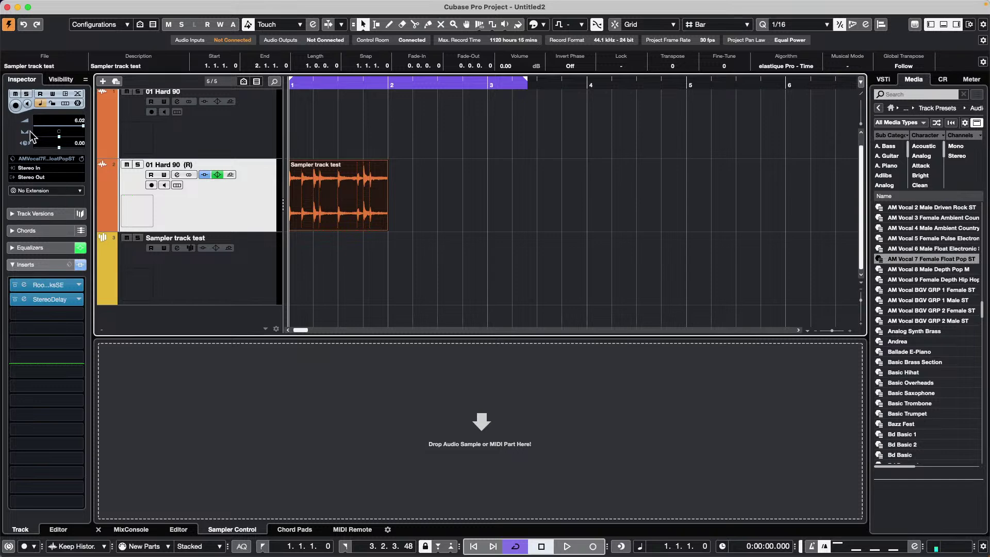
pyautogui.click(45, 268)
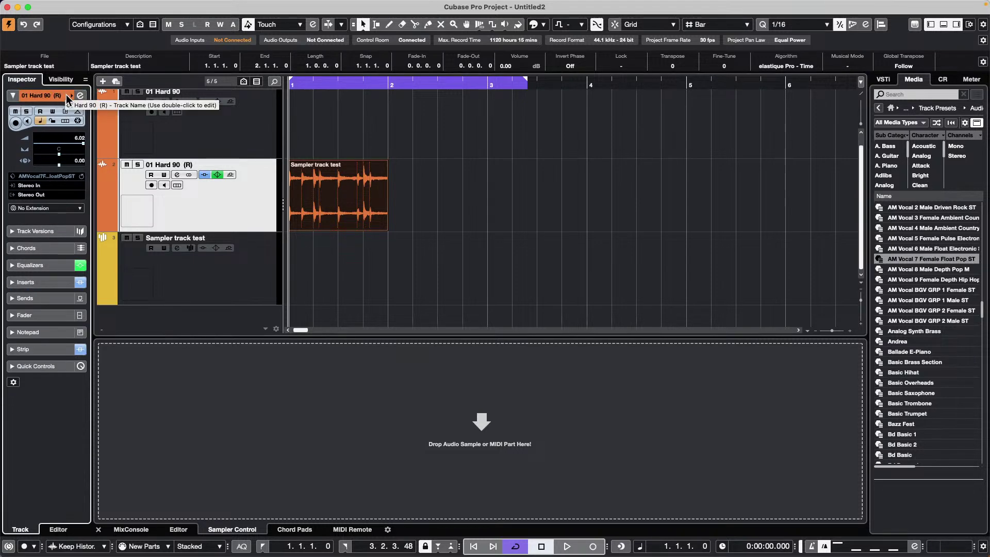
pyautogui.click(81, 96)
pyautogui.moveTo(652, 175); pyautogui.dragTo(505, 146)
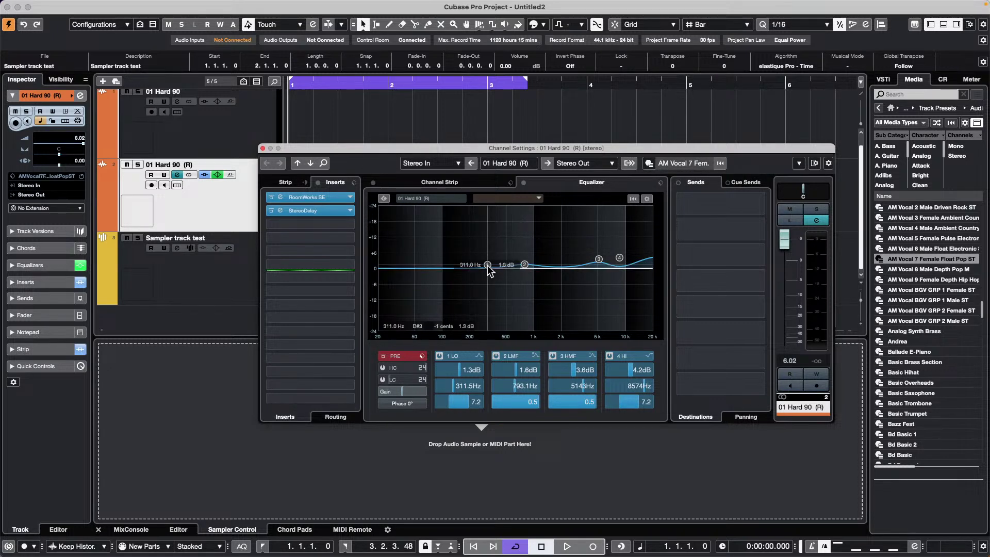
# Step: Reshape the EQ curve of the 01 Hard 90 (R) channel with a deep low cut and a strong low-mid boost
pyautogui.moveTo(487, 264); pyautogui.dragTo(476, 301)
pyautogui.moveTo(525, 264); pyautogui.dragTo(511, 226)
pyautogui.moveTo(598, 259); pyautogui.dragTo(631, 230)
# Step: Try moving StereoDelay to another insert slot and check its settings, and reload the track preset to discard the channel changes
pyautogui.click(311, 213)
pyautogui.moveTo(311, 213); pyautogui.dragTo(318, 273)
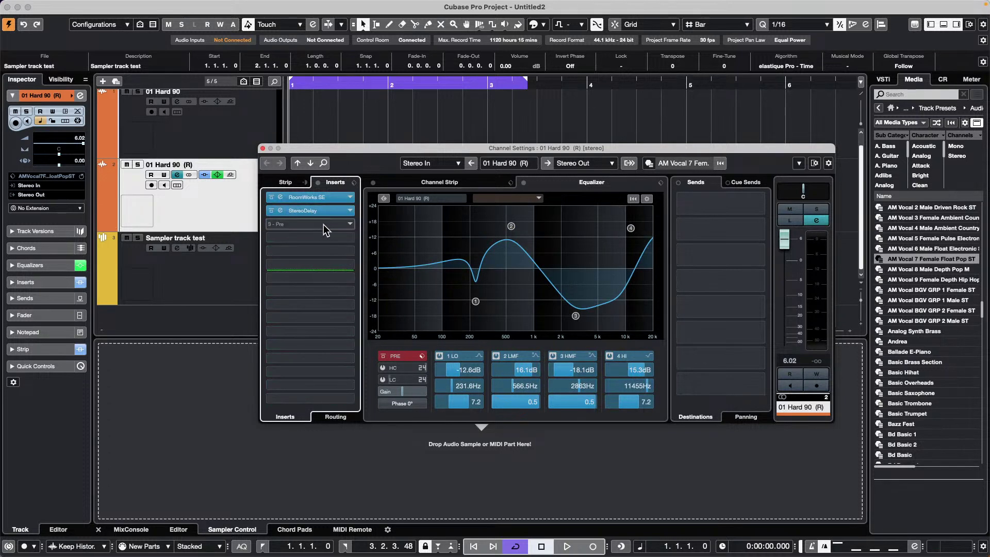
pyautogui.moveTo(311, 215); pyautogui.dragTo(309, 249)
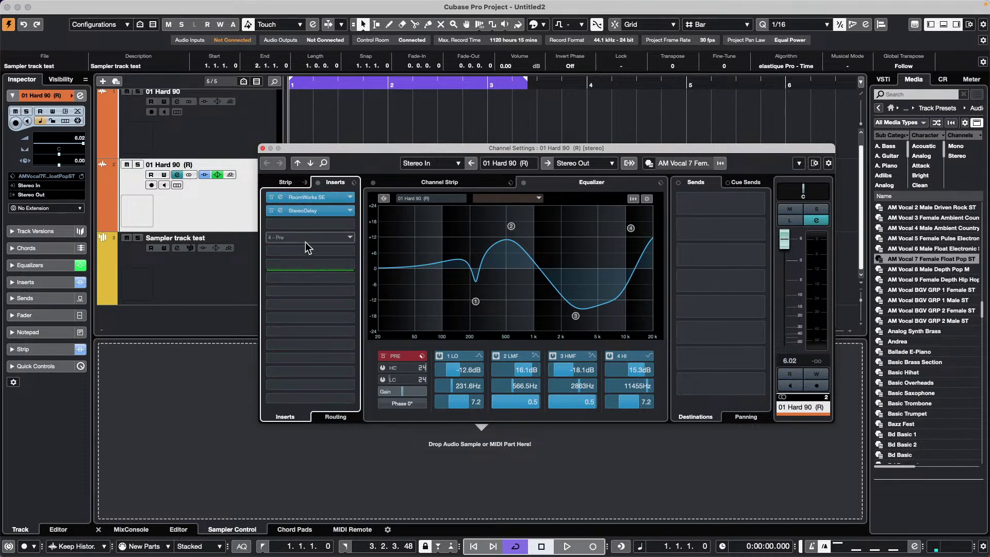
pyautogui.click(305, 211)
pyautogui.scroll(-3, 570, 197)
pyautogui.moveTo(559, 131); pyautogui.dragTo(168, 301)
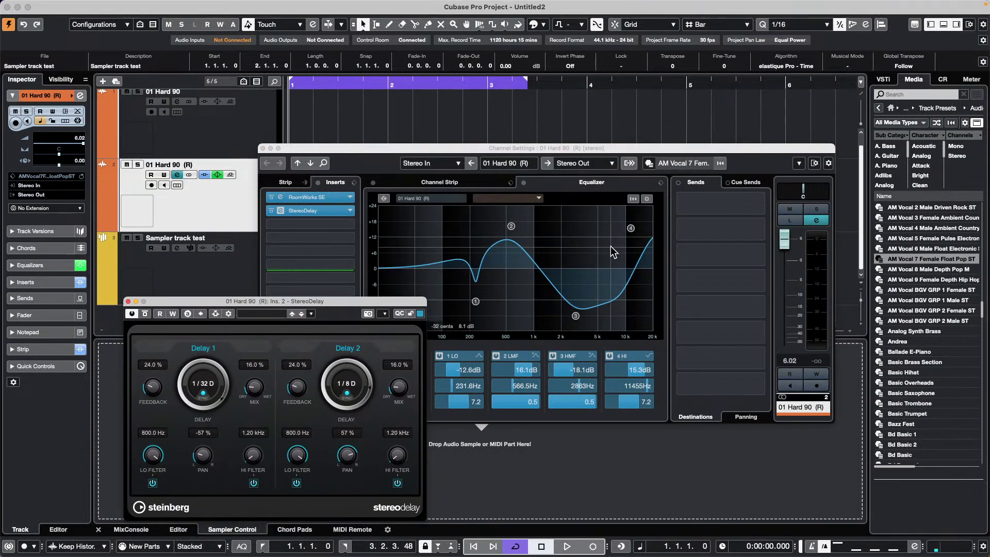
pyautogui.click(720, 165)
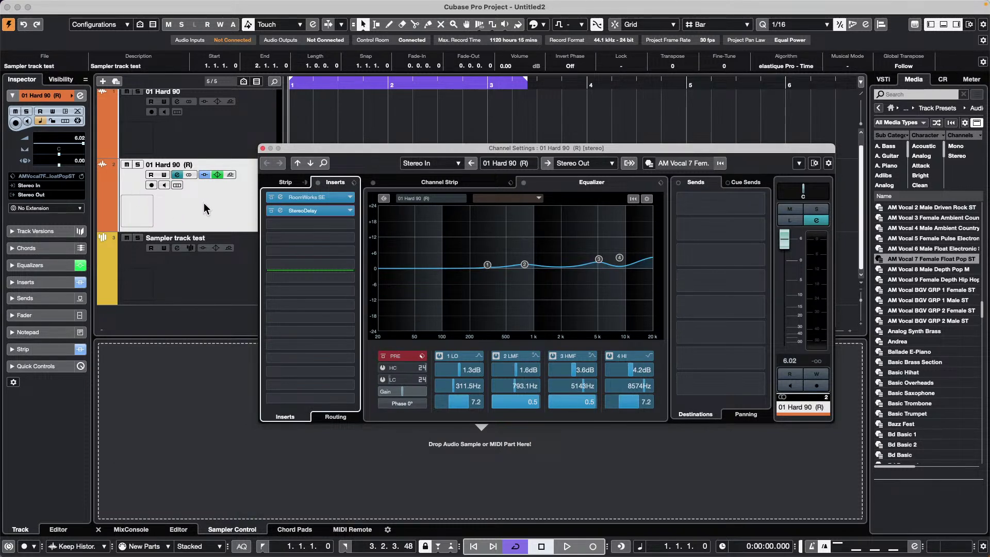
pyautogui.click(185, 223)
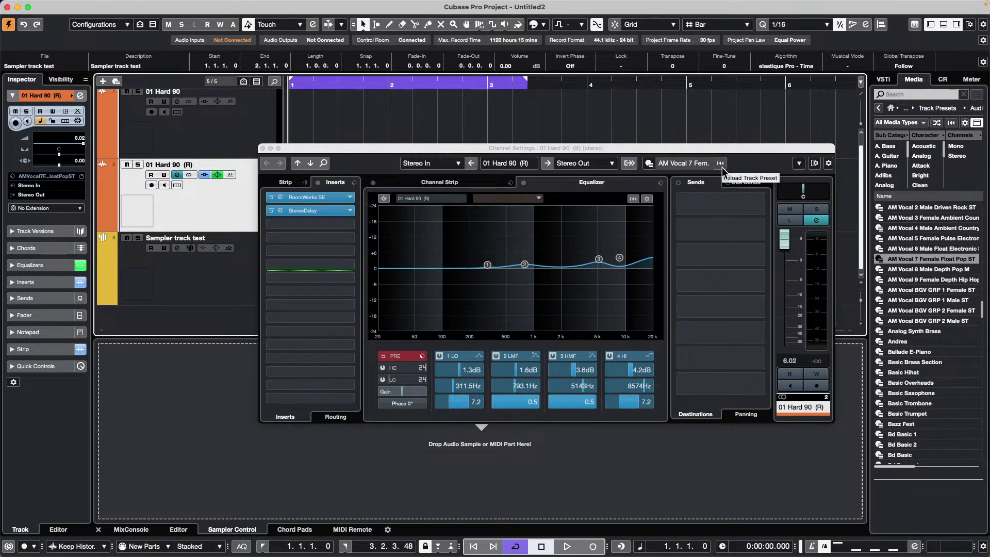
# Step: Alter the low, low-mid and high-mid EQ bands of 01 Hard 90 (R), and reload the track preset to discard the changes
pyautogui.moveTo(488, 264); pyautogui.dragTo(462, 293)
pyautogui.moveTo(528, 262); pyautogui.dragTo(548, 217)
pyautogui.moveTo(599, 259); pyautogui.dragTo(600, 307)
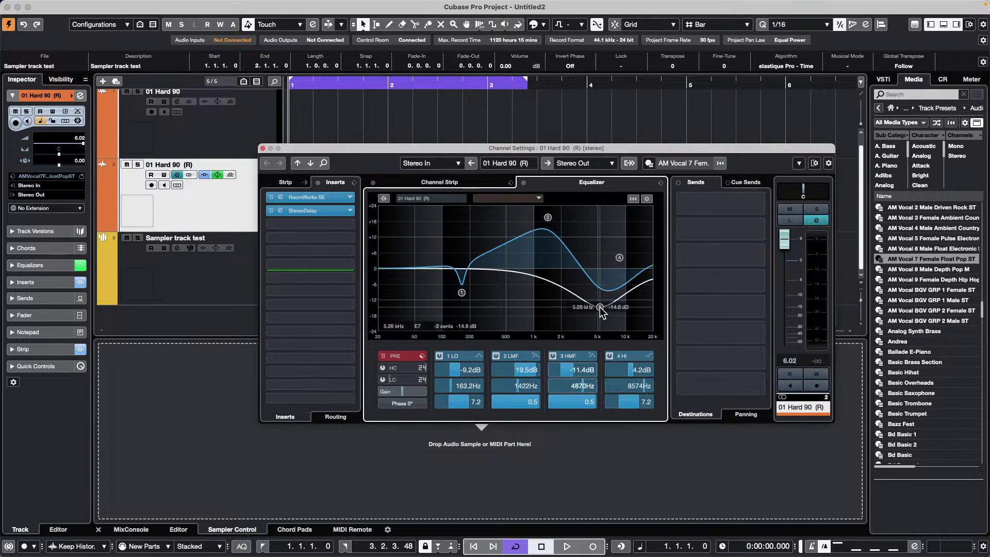
pyautogui.click(723, 163)
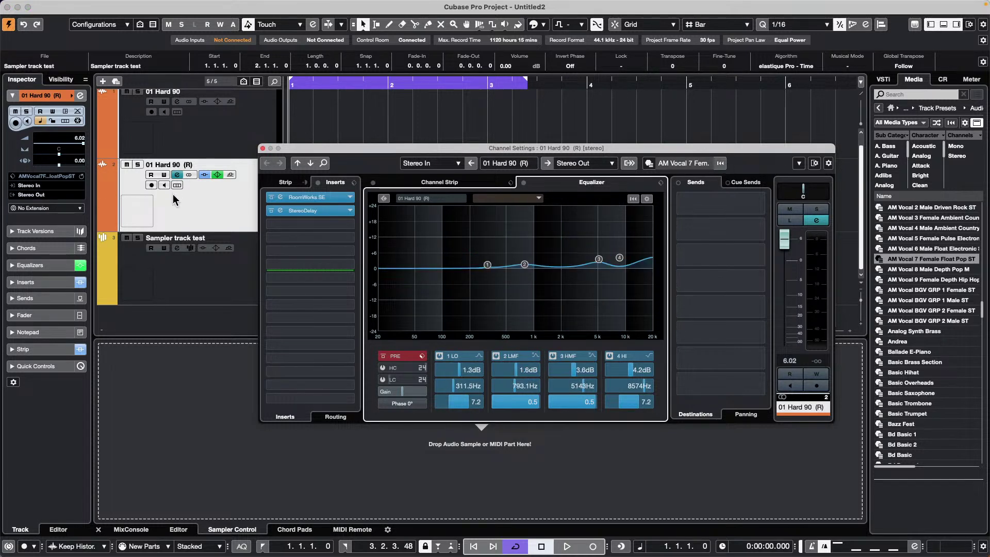
# Step: Check the track commands of 01 Hard 90 (R) and the audio page of Track Controls Settings for a preset reload control
pyautogui.rightClick(182, 204)
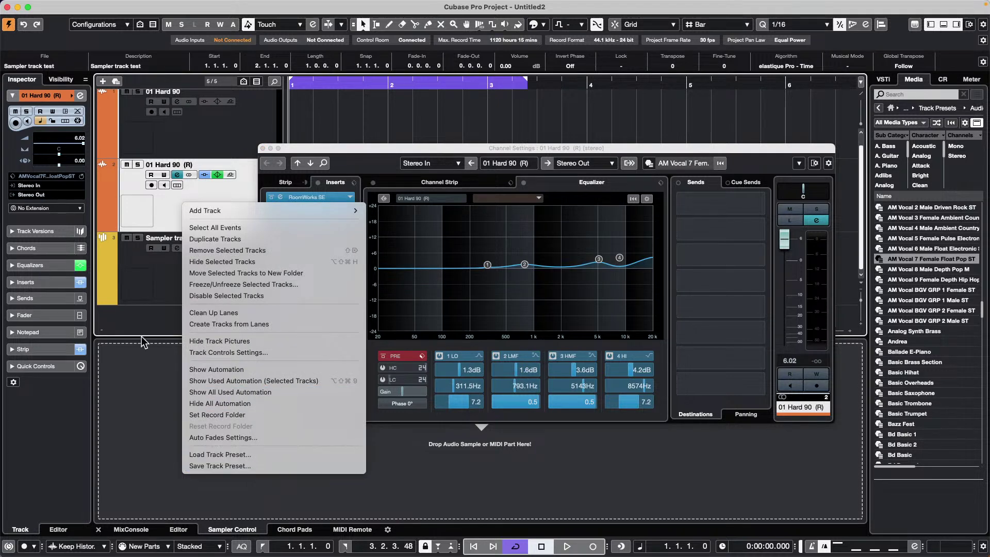
pyautogui.click(166, 221)
pyautogui.rightClick(167, 216)
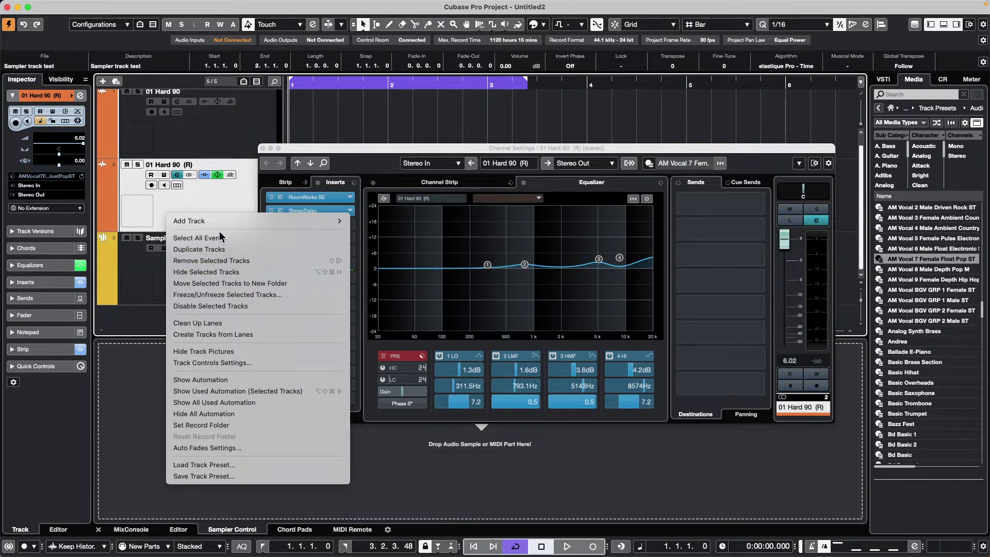
pyautogui.click(232, 362)
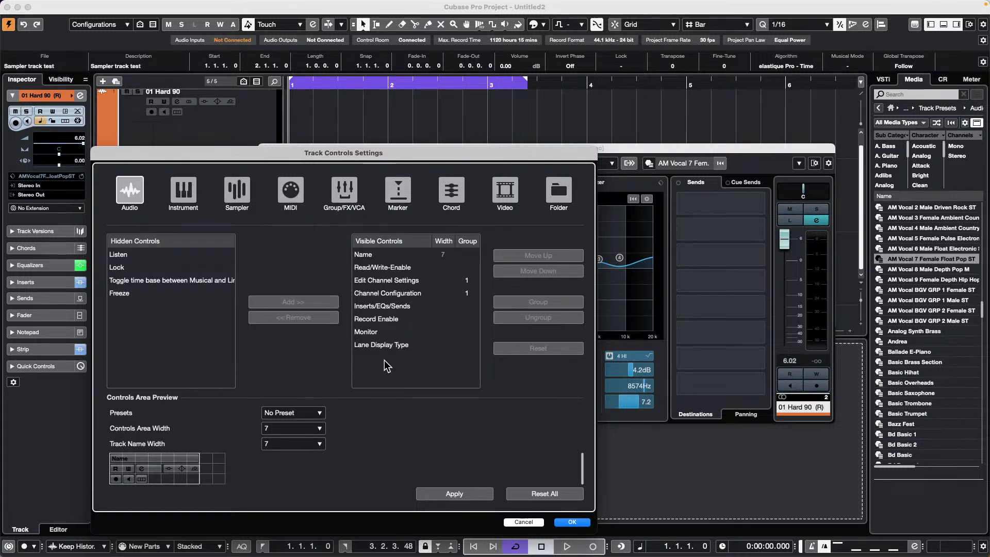
pyautogui.click(138, 191)
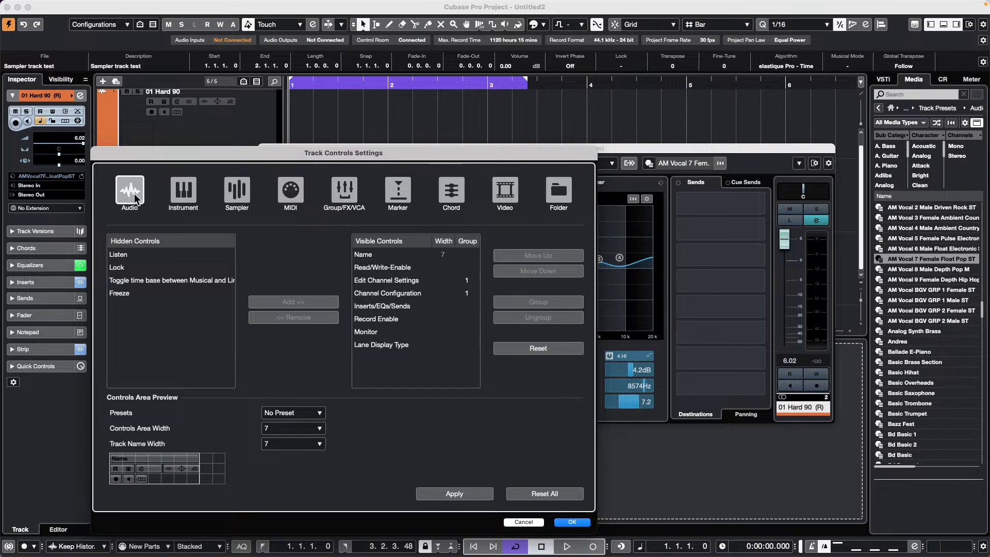
pyautogui.click(570, 522)
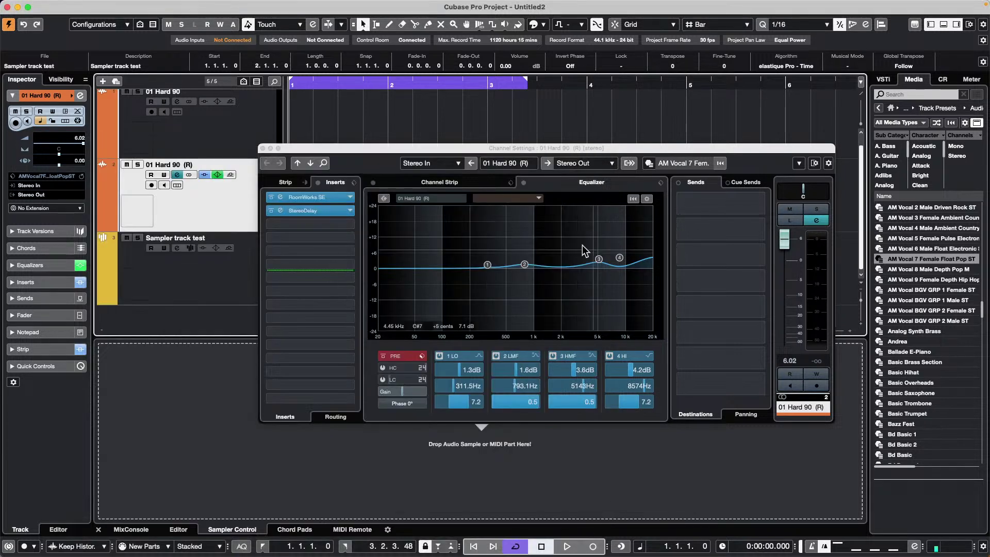
# Step: Boost the low band and cut the high-mid band, reload the track preset to revert them, and close the channel settings
pyautogui.moveTo(599, 259); pyautogui.dragTo(566, 294)
pyautogui.moveTo(487, 264); pyautogui.dragTo(480, 228)
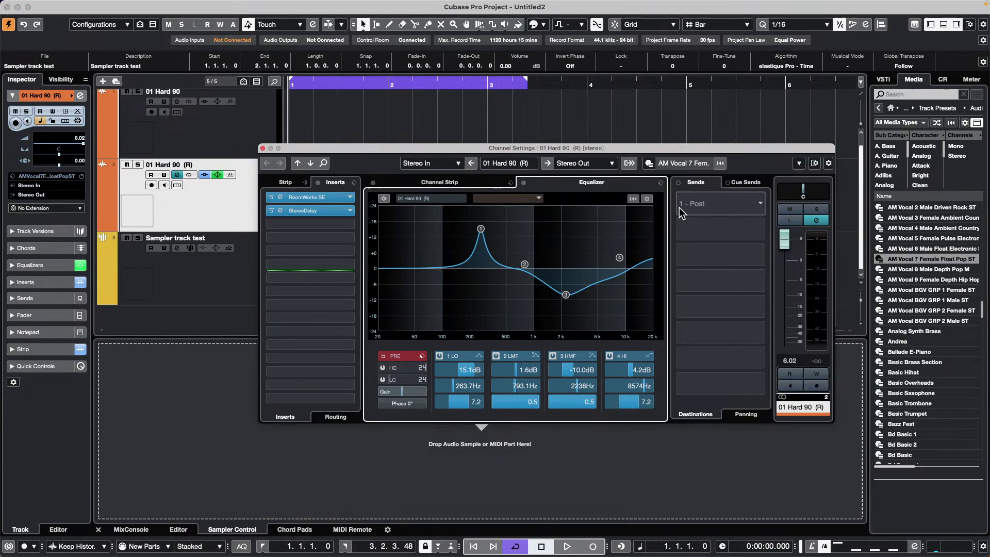
pyautogui.click(719, 163)
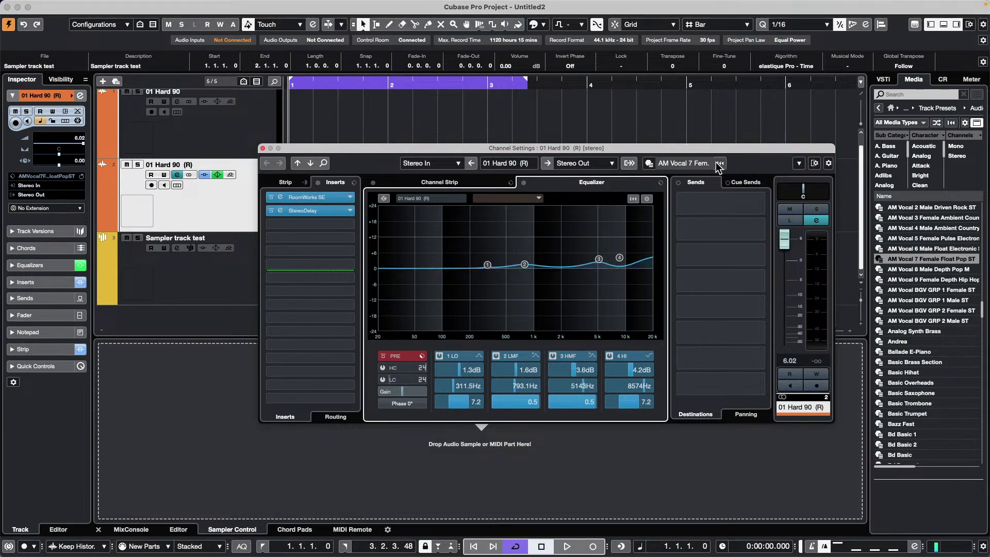
pyautogui.click(262, 148)
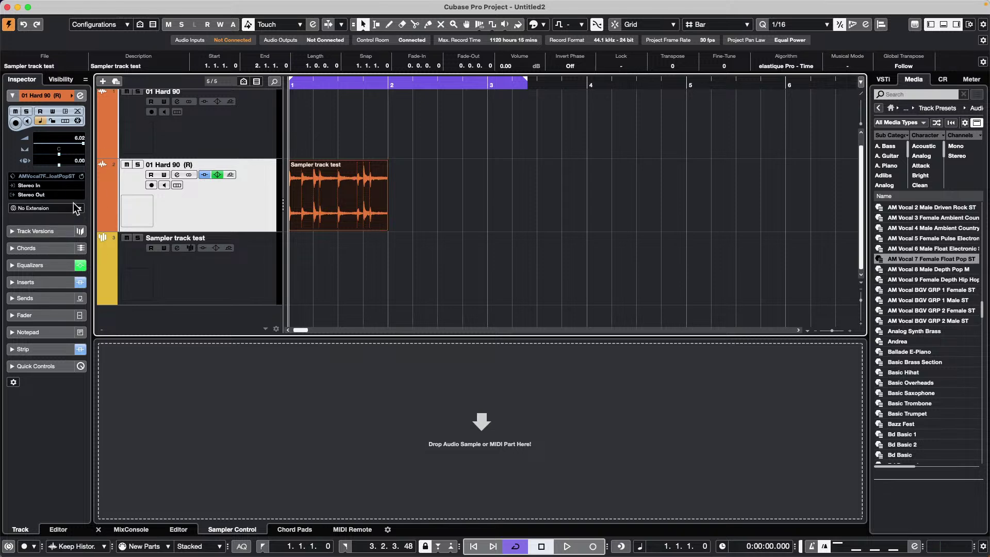
# Step: Select the Sampler track test track and look at its Input Transformer options
pyautogui.click(222, 271)
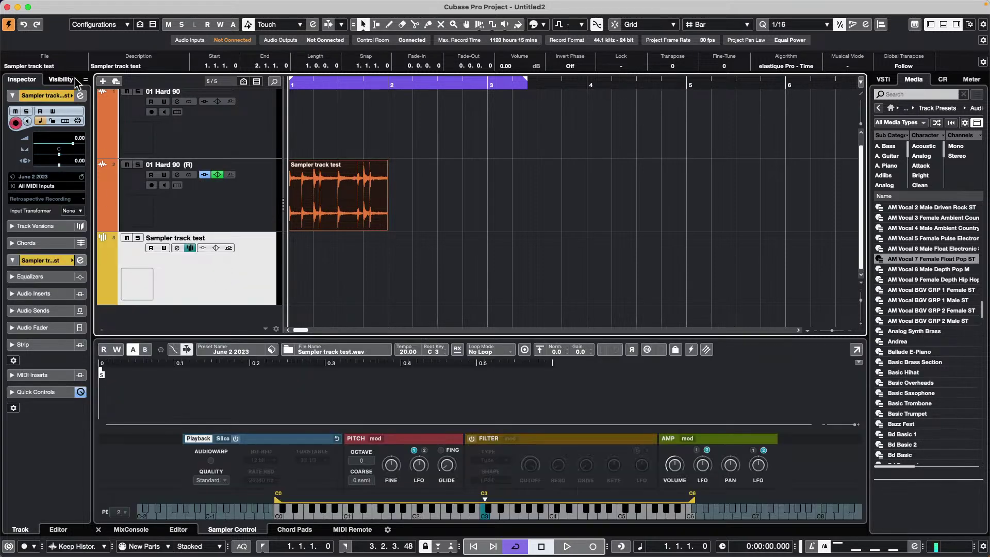
pyautogui.click(76, 212)
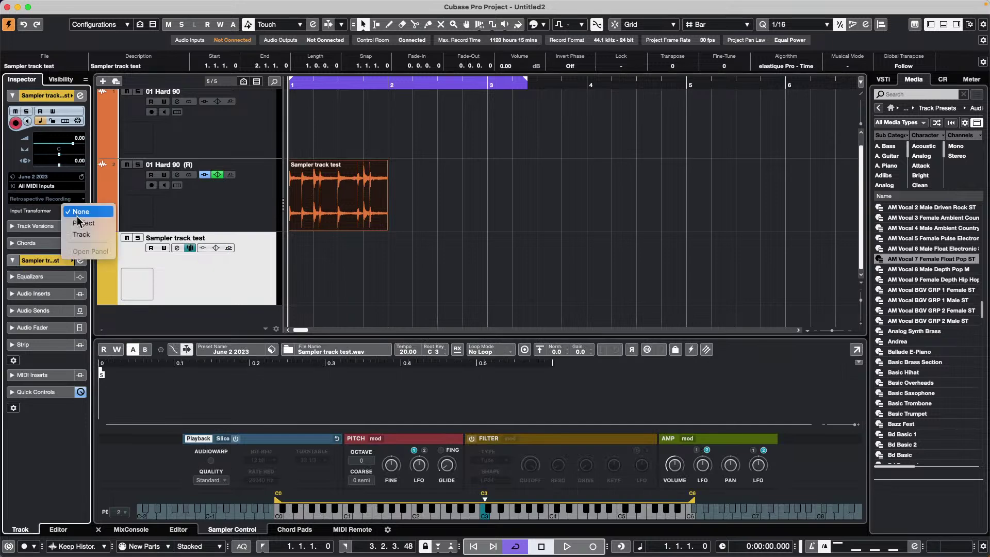
pyautogui.click(209, 305)
# Step: Add a Transformer effect to the first MIDI insert slot of the Sampler track test track and close its editor
pyautogui.click(43, 375)
pyautogui.click(57, 186)
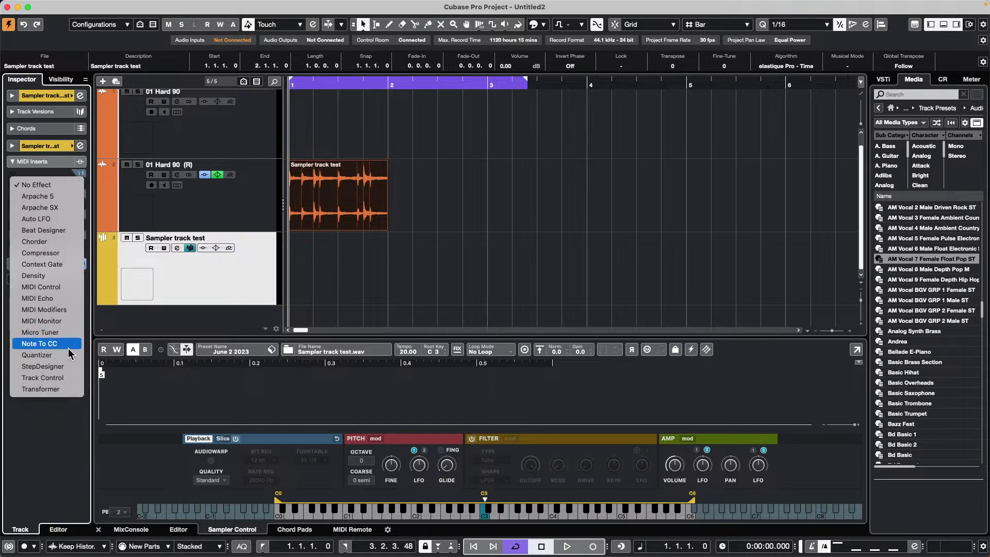
pyautogui.click(58, 389)
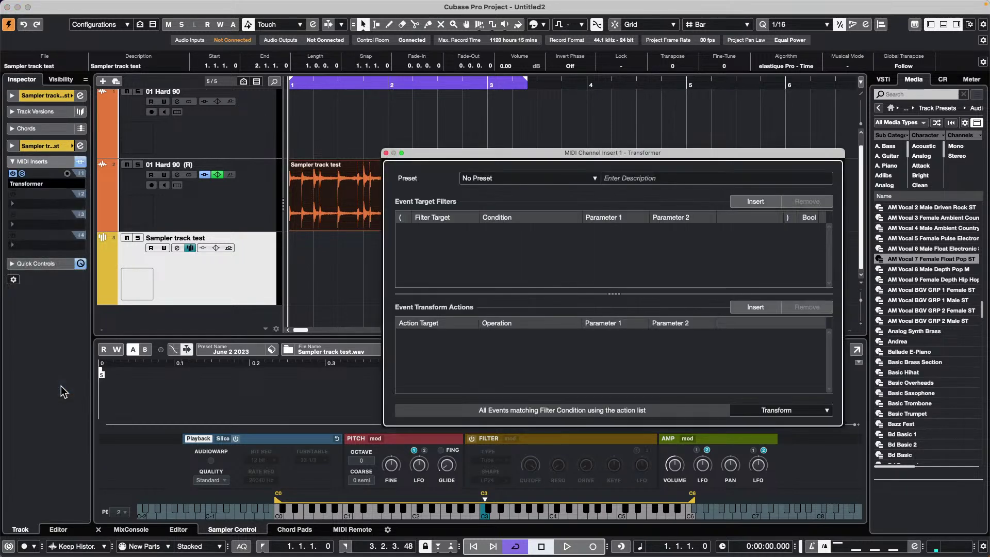
pyautogui.click(386, 153)
# Step: Remove the Transformer effect from the first MIDI insert slot of the Sampler track test track
pyautogui.click(26, 189)
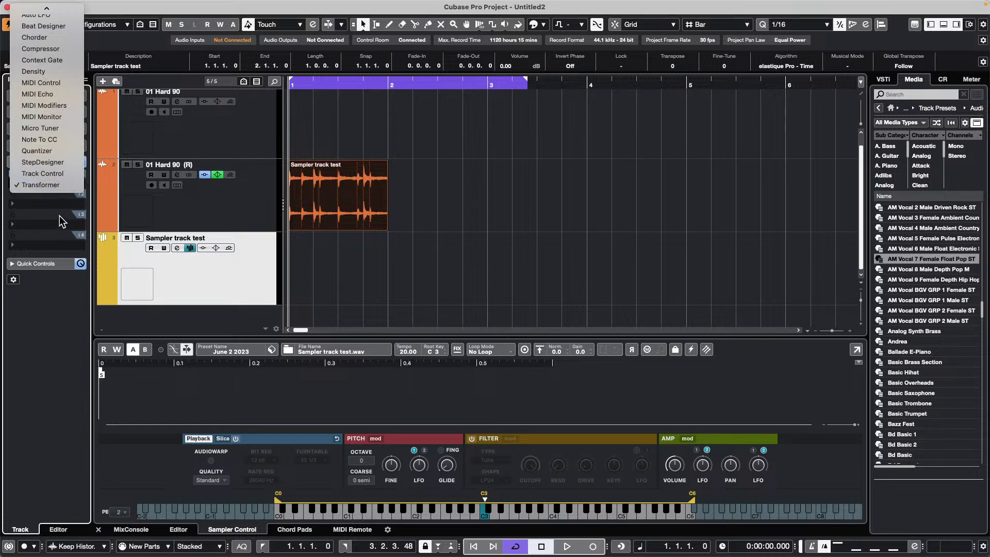
pyautogui.click(107, 175)
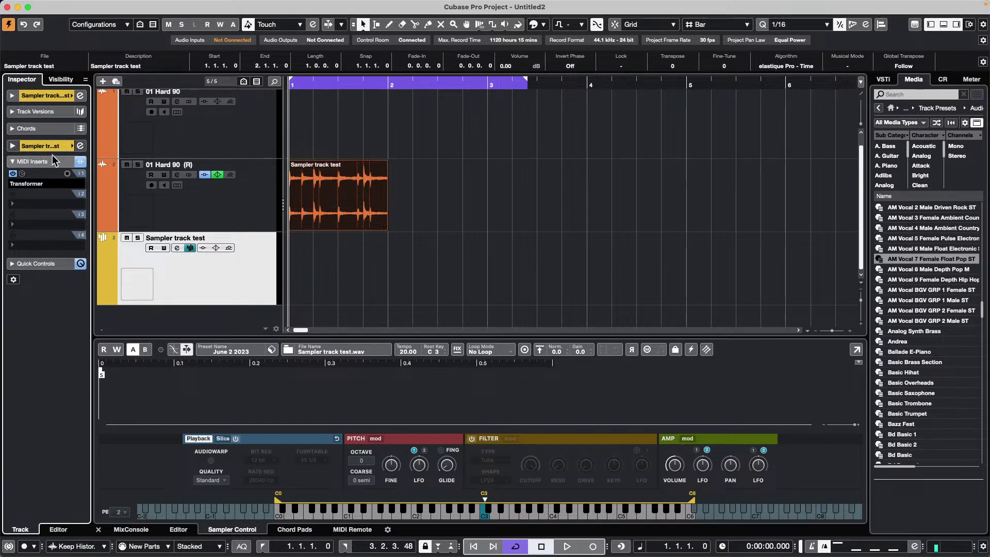
pyautogui.click(48, 182)
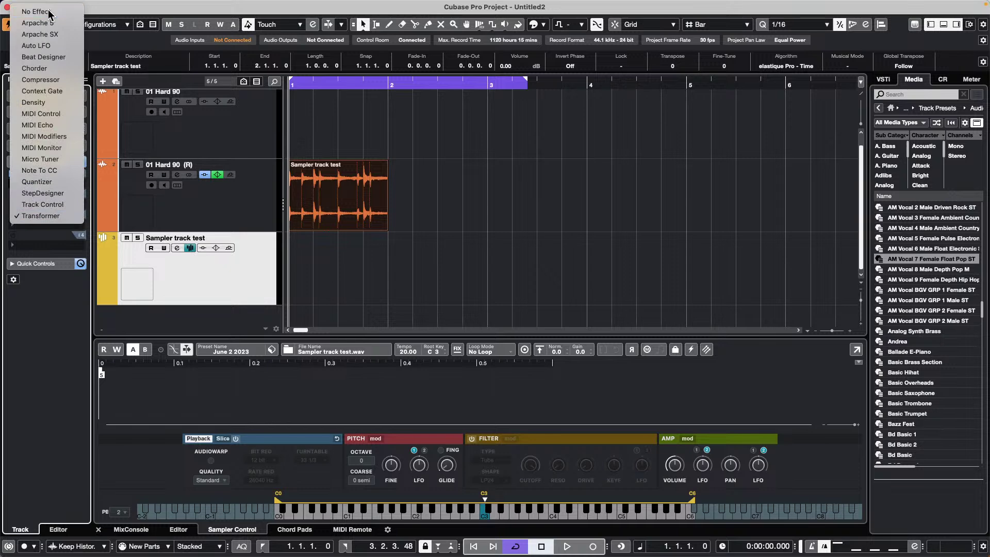
pyautogui.click(36, 11)
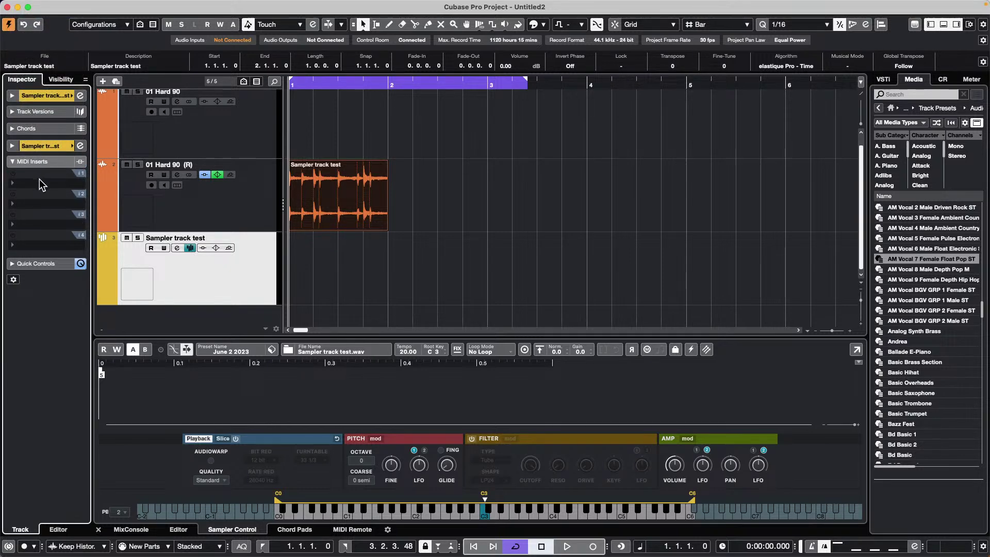
# Step: Look through the available MIDI insert effects and the audio inserts in the sampler track's channel settings
pyautogui.click(42, 185)
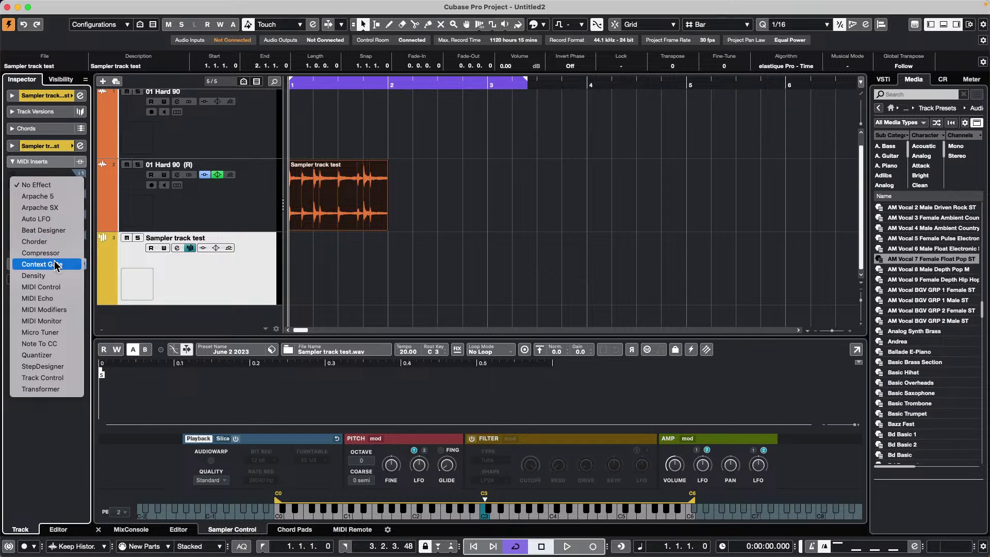
pyautogui.click(81, 96)
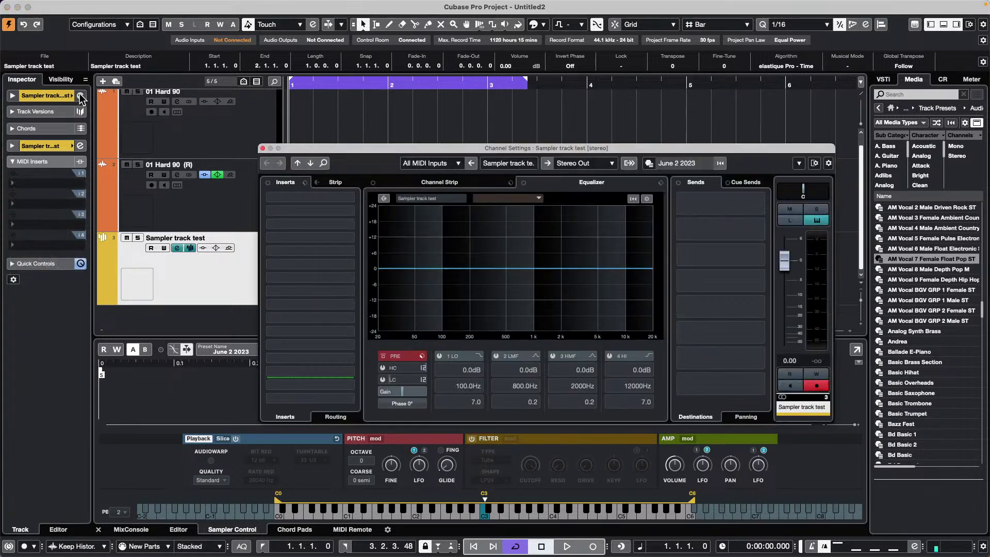
pyautogui.click(349, 199)
pyautogui.click(249, 147)
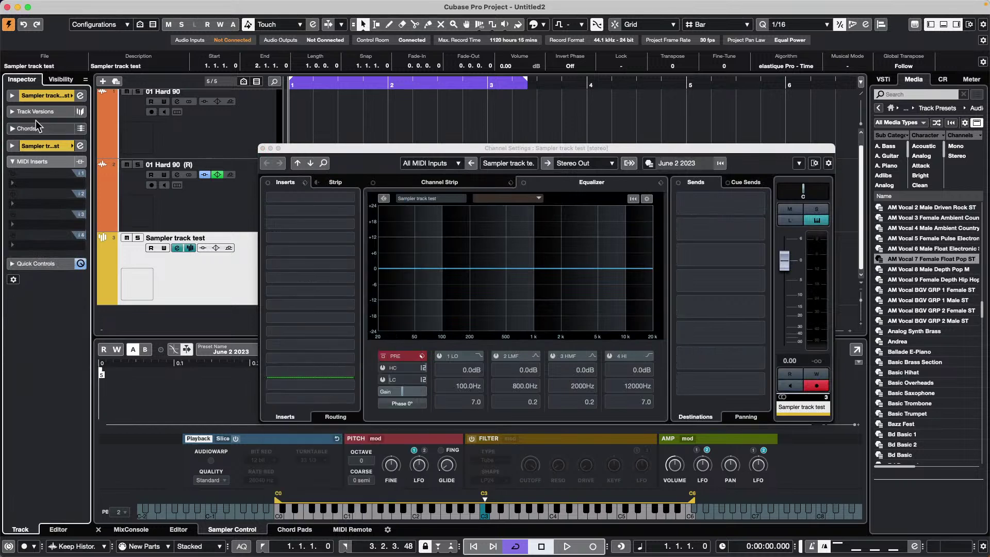
# Step: Set the Input Transformer of the Sampler track test track to Project and open the Project Input Transformer
pyautogui.doubleClick(47, 98)
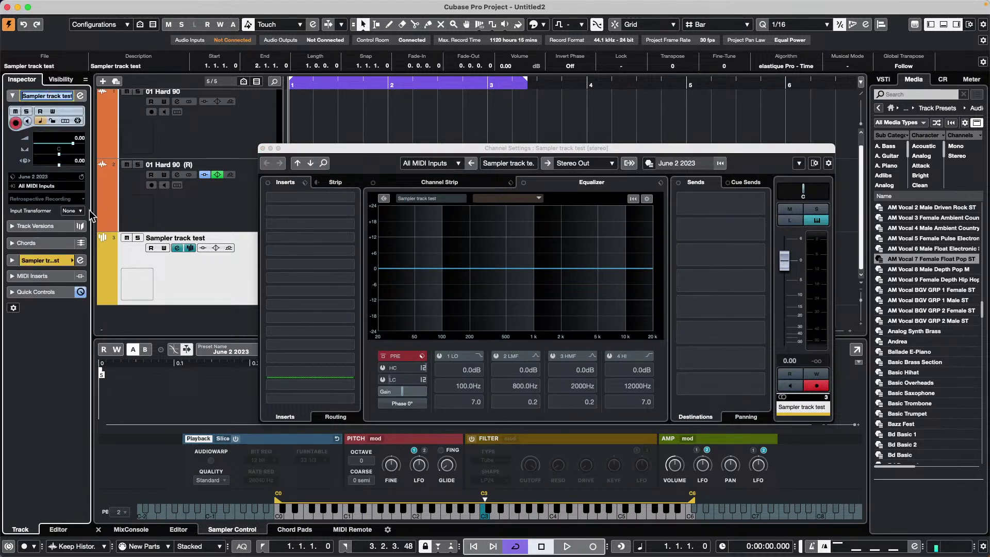
pyautogui.click(79, 212)
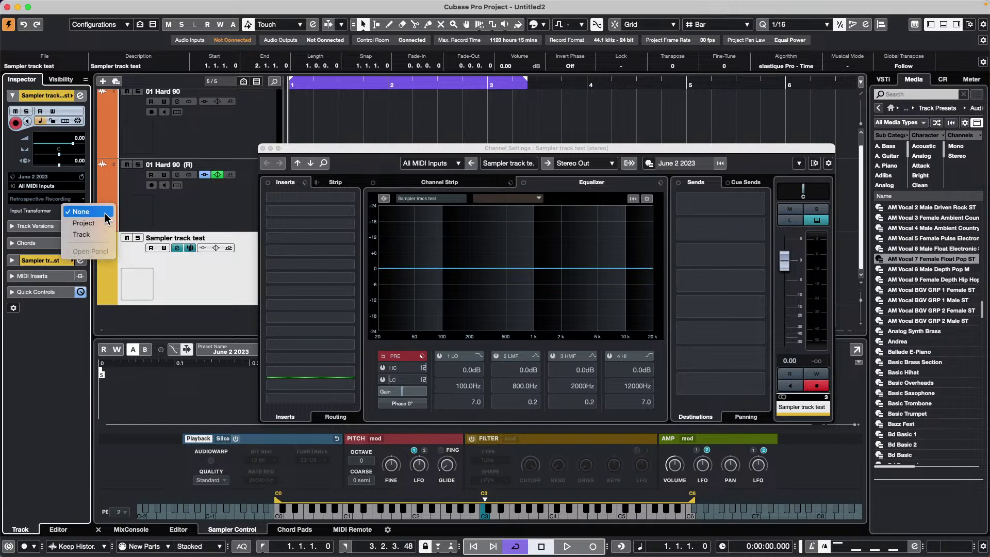
pyautogui.click(84, 223)
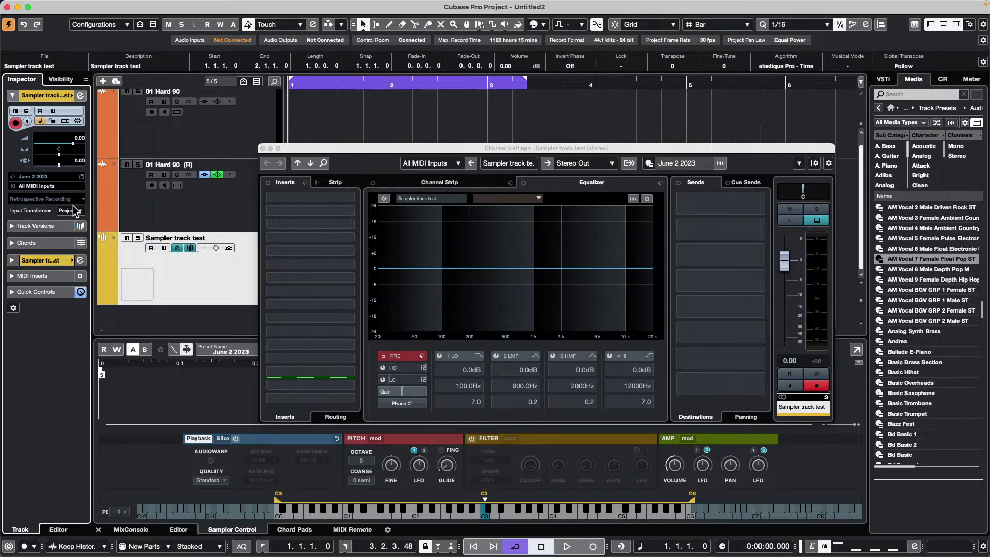
pyautogui.click(76, 211)
pyautogui.click(86, 240)
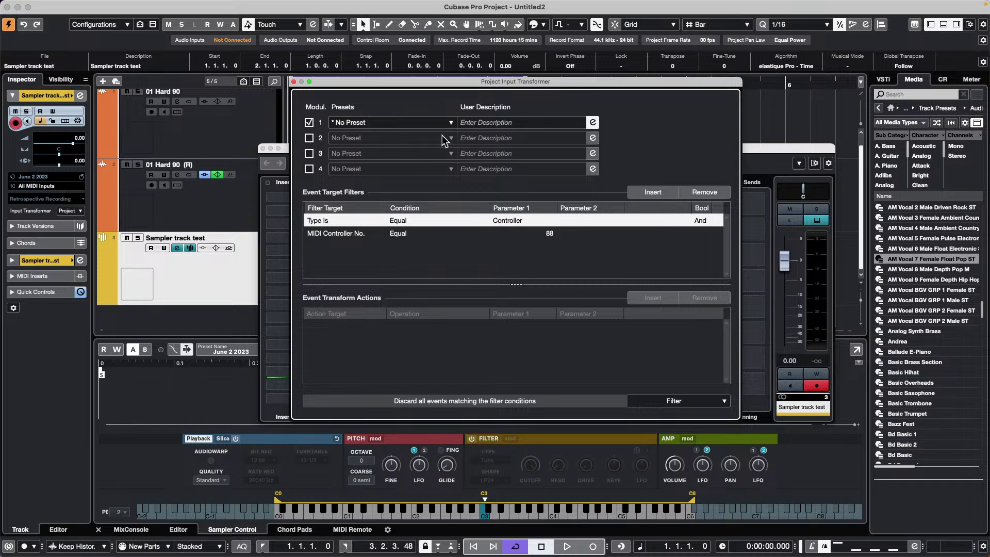
# Step: Set the function of module 1 in the Project Input Transformer to Transform
pyautogui.click(681, 408)
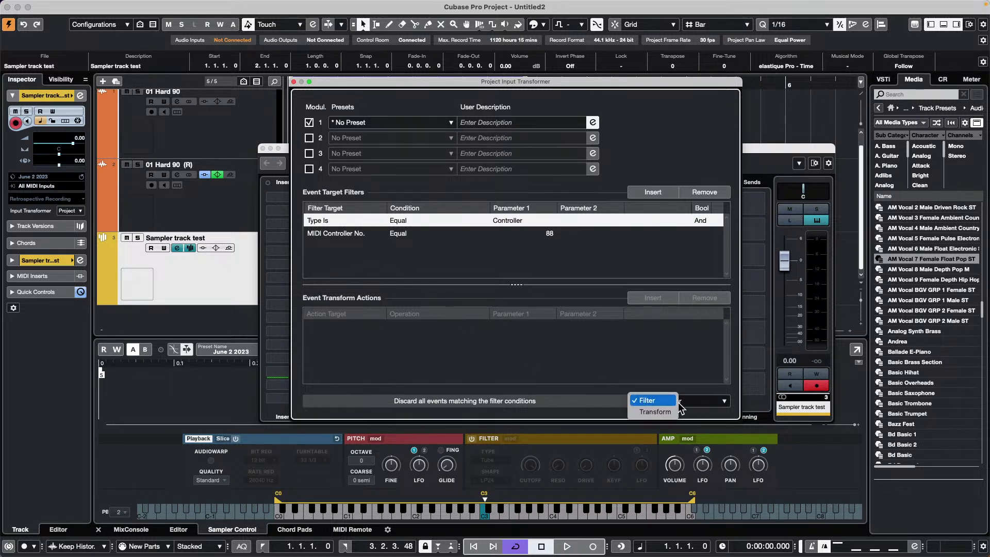
pyautogui.click(677, 407)
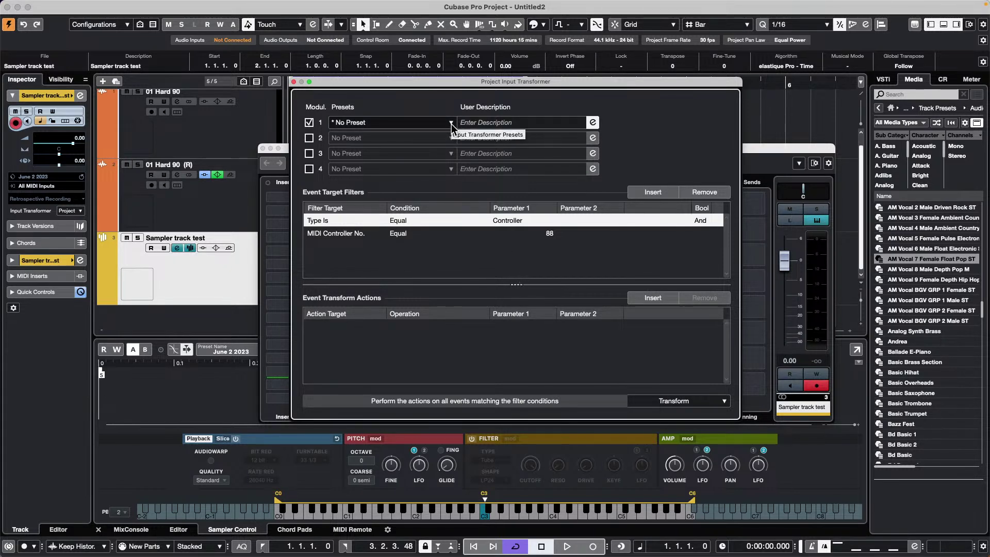
# Step: Change the first event target filter to Value 1 Equal CC 1 (Modulation)
pyautogui.click(308, 219)
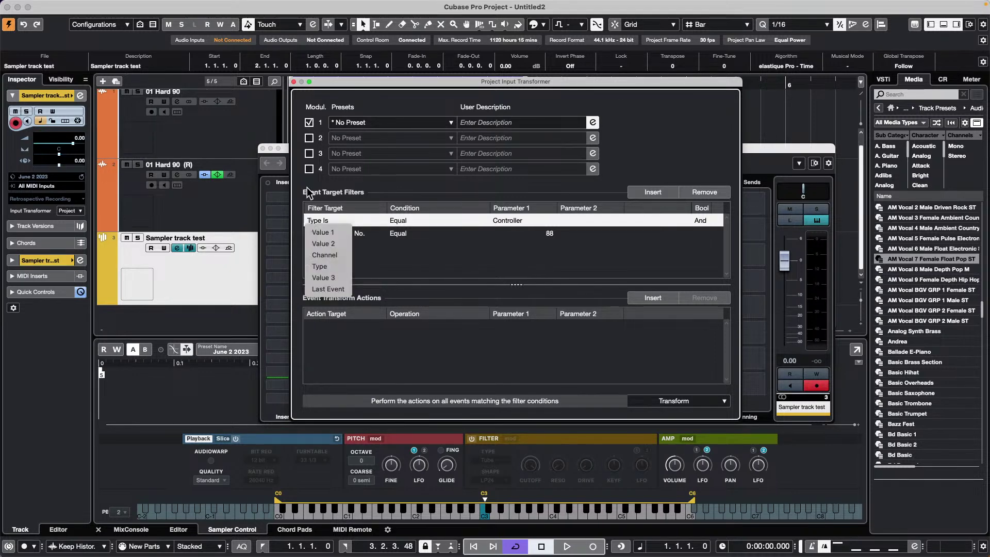
pyautogui.click(324, 232)
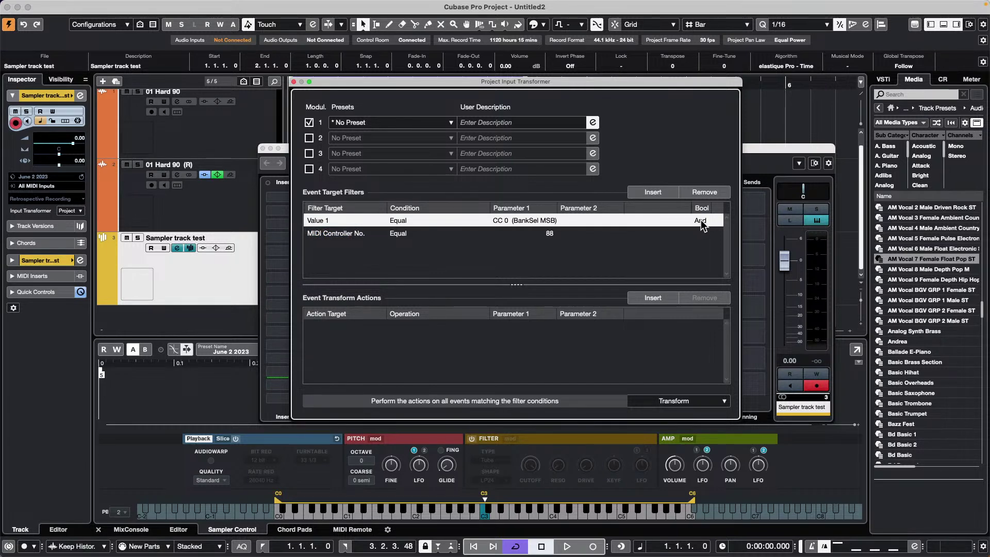
pyautogui.click(307, 220)
pyautogui.click(458, 240)
pyautogui.click(508, 221)
pyautogui.scroll(1, 525, 220)
pyautogui.click(487, 236)
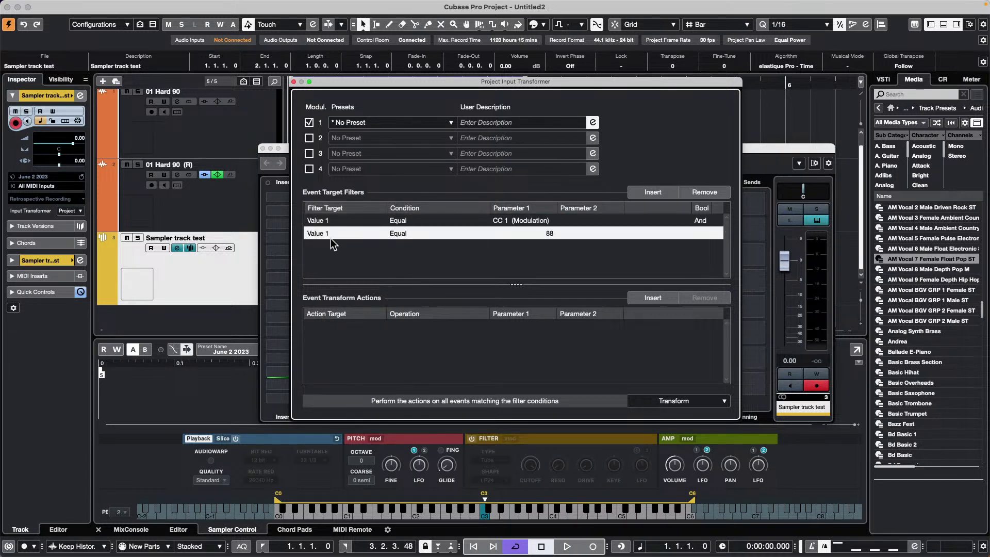
# Step: Change the second event target filter to Value 1 with the condition Bigger
pyautogui.click(330, 235)
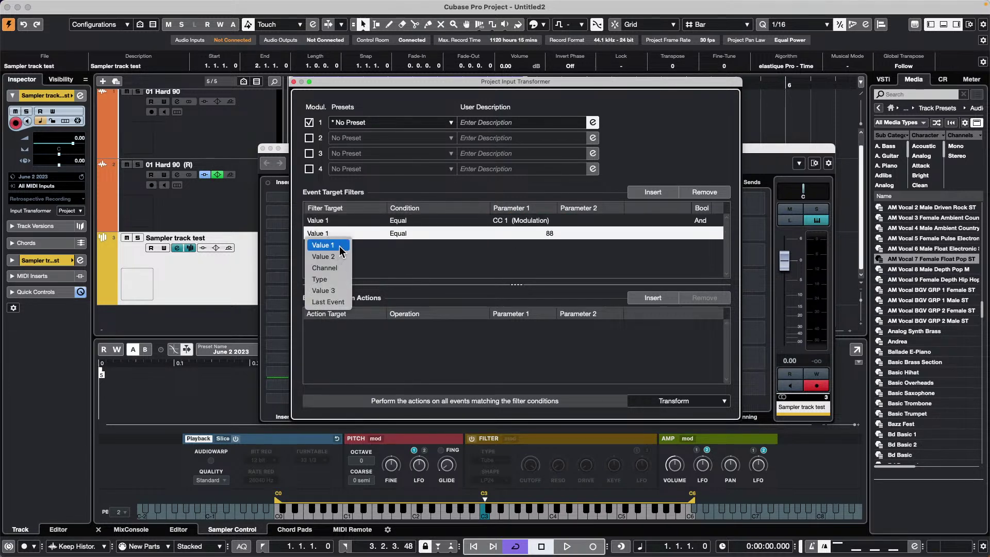
pyautogui.click(340, 250)
pyautogui.click(397, 233)
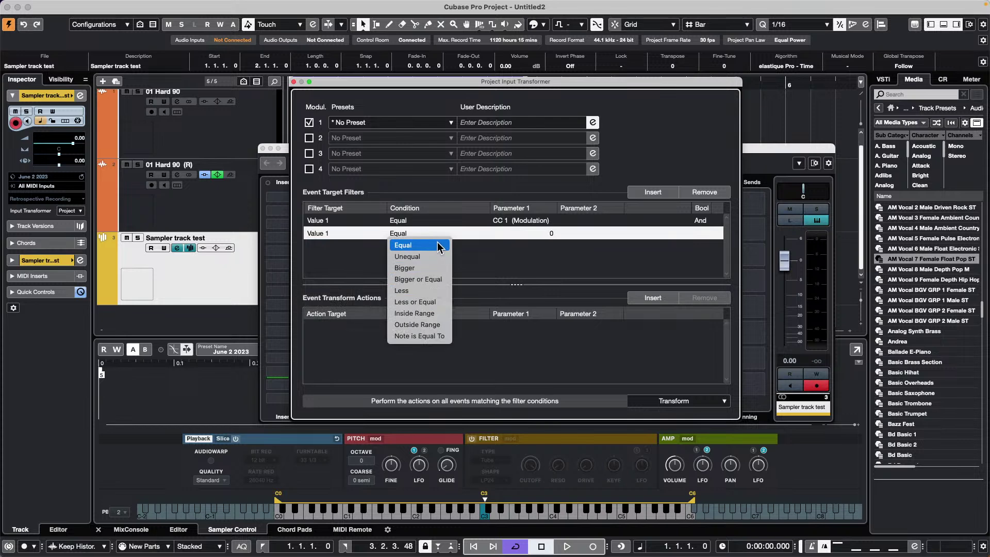
pyautogui.click(527, 255)
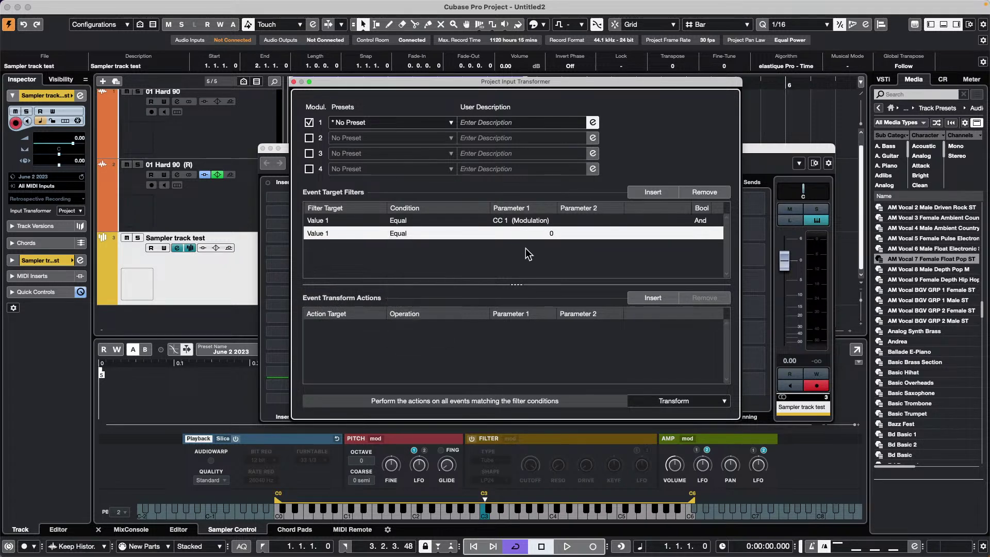
pyautogui.click(325, 233)
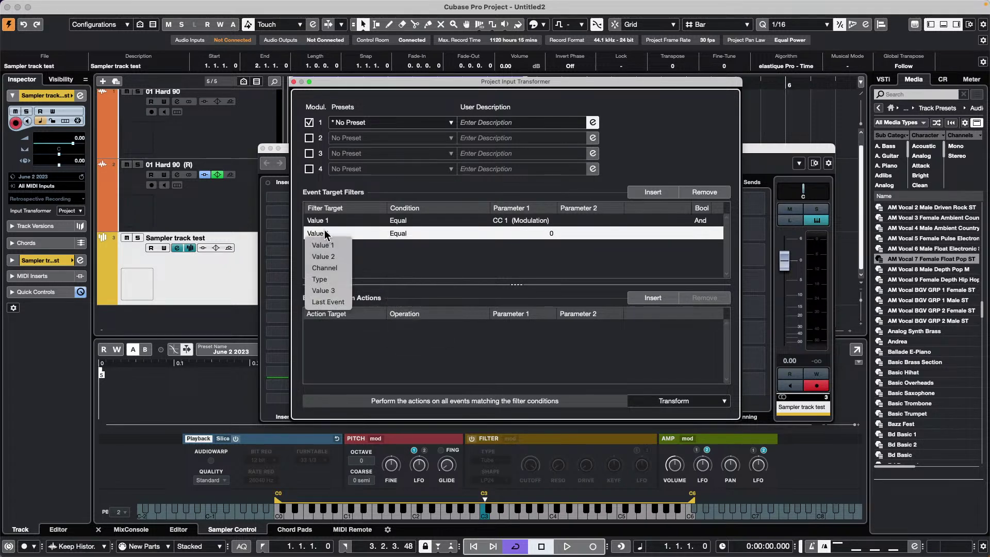
pyautogui.click(340, 245)
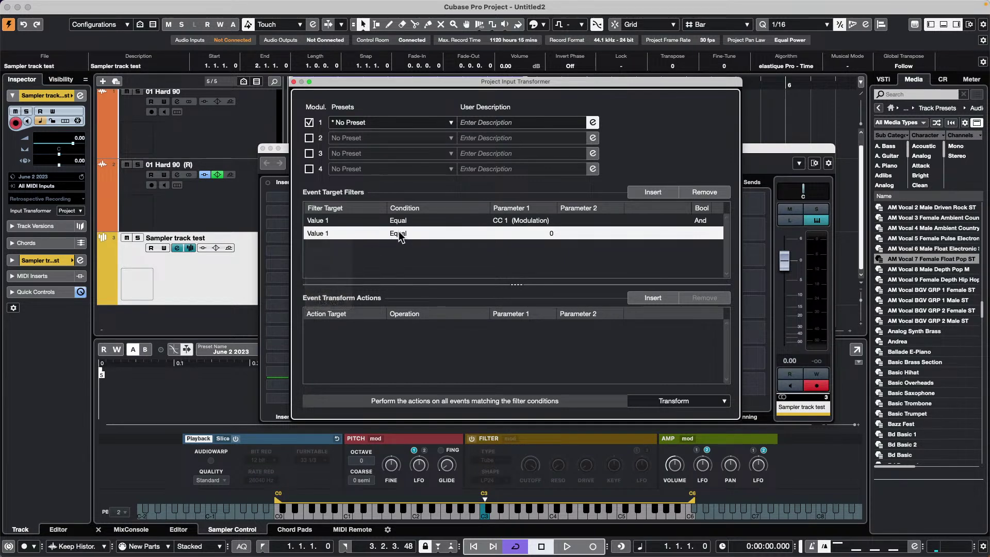
pyautogui.click(399, 234)
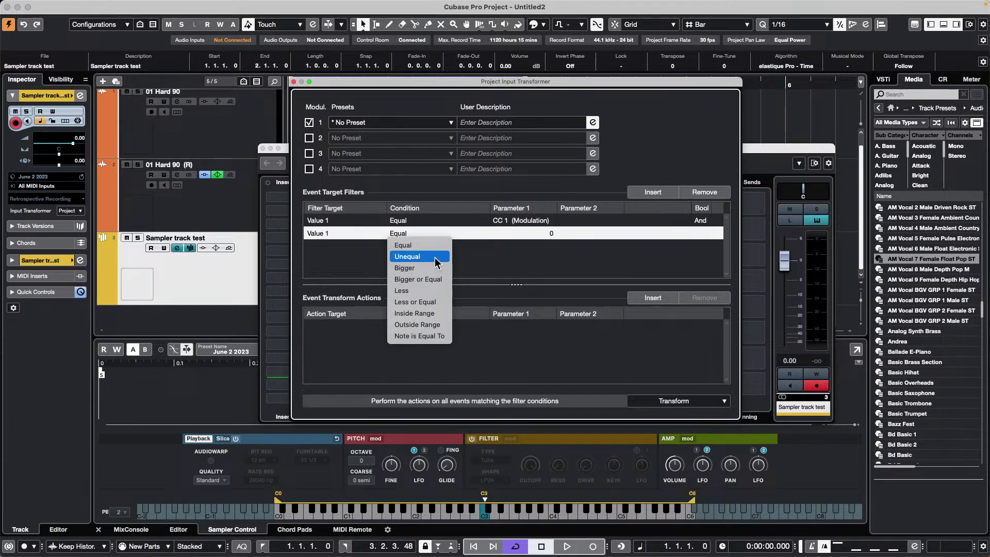
pyautogui.click(419, 269)
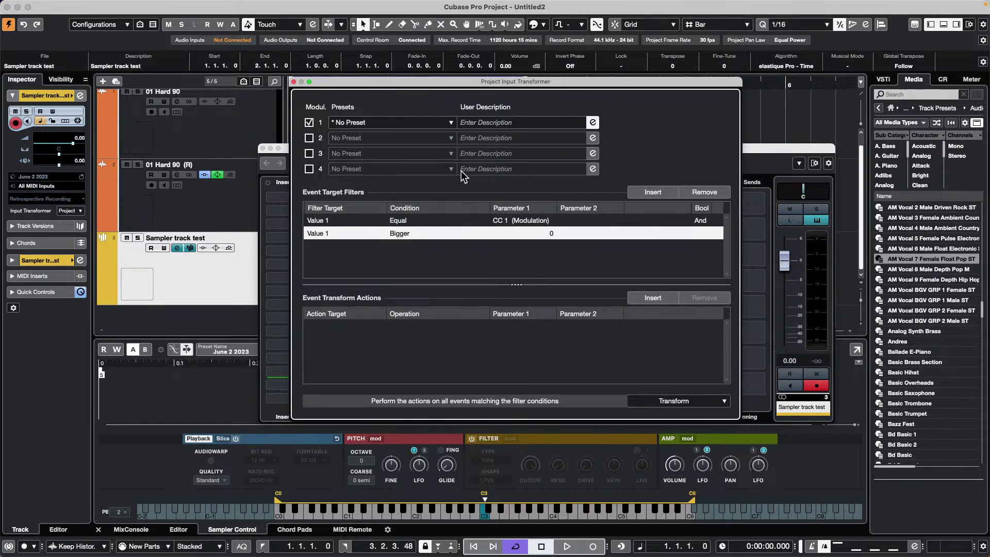
# Step: Check the preset options of module 1 and remove both of its event target filters
pyautogui.click(450, 123)
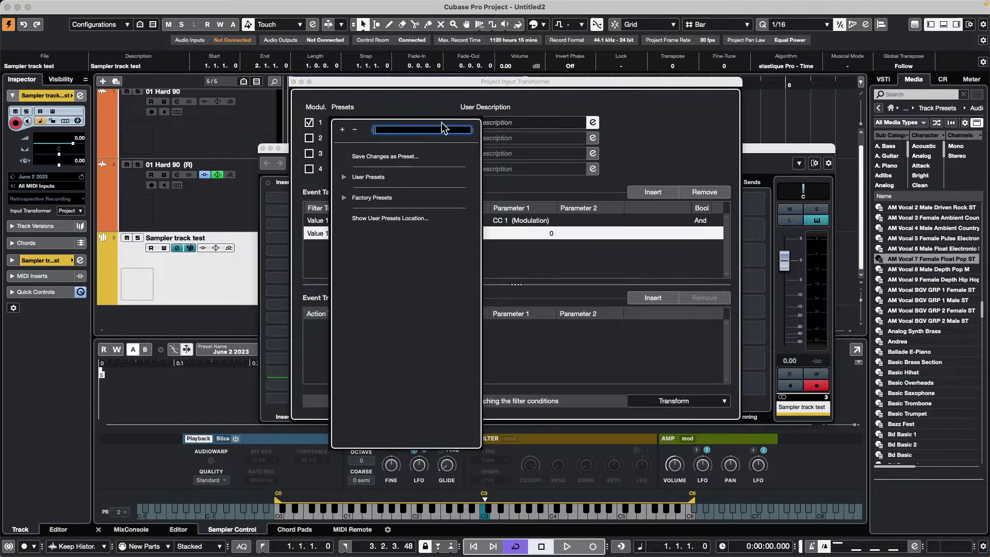
pyautogui.click(752, 215)
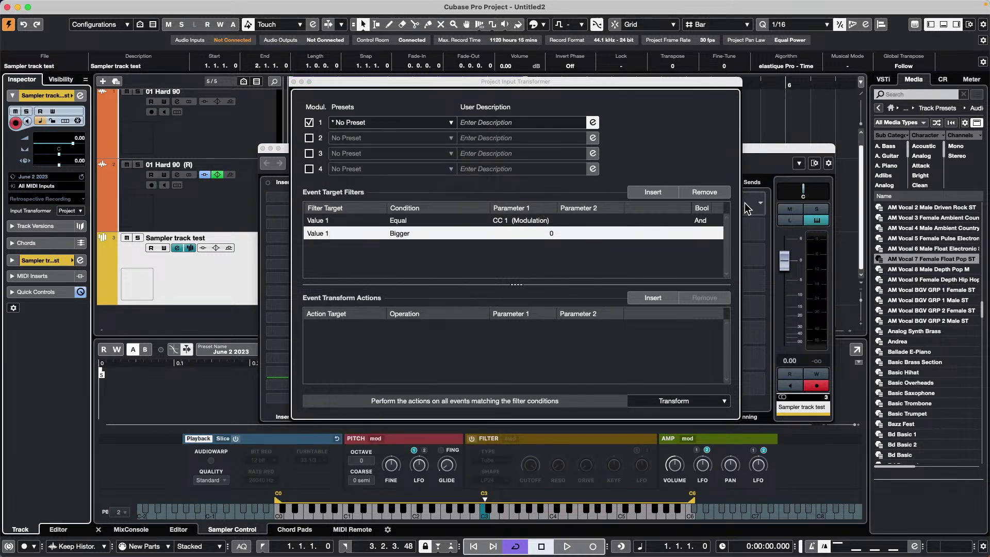
pyautogui.click(703, 191)
pyautogui.click(703, 192)
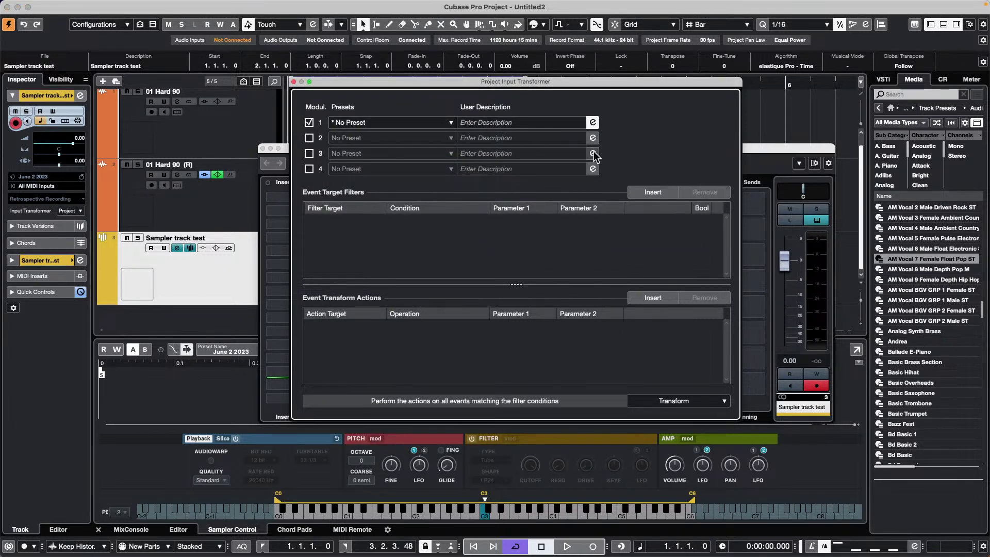
# Step: Add an event target filter to module 1 with Type Is Equal Controller
pyautogui.click(594, 123)
pyautogui.click(594, 123)
pyautogui.click(653, 192)
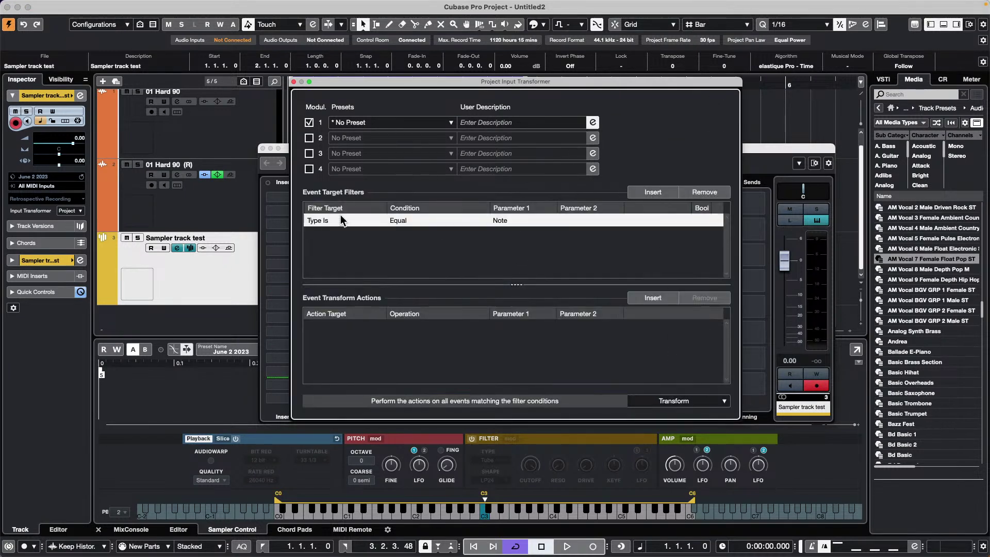
pyautogui.click(507, 223)
pyautogui.click(537, 255)
# Step: Add a second event target filter on Value 1, matching MIDI Controller No. Equal 1
pyautogui.click(653, 192)
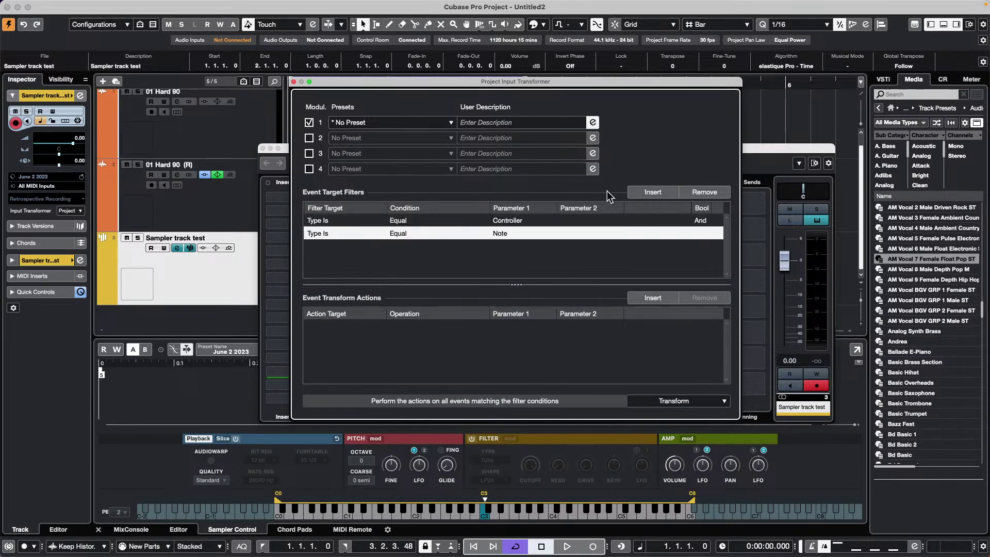
pyautogui.click(333, 236)
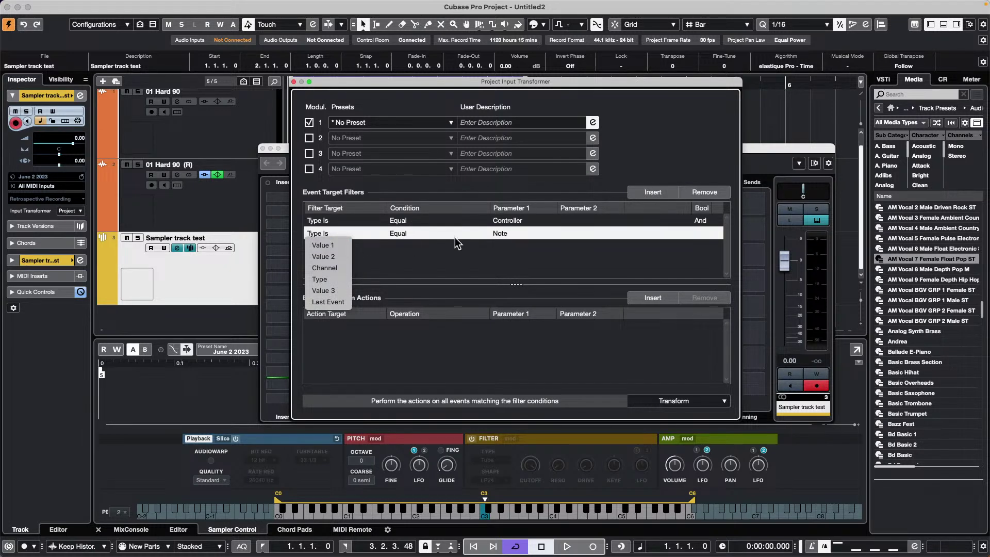
pyautogui.click(330, 246)
pyautogui.click(538, 234)
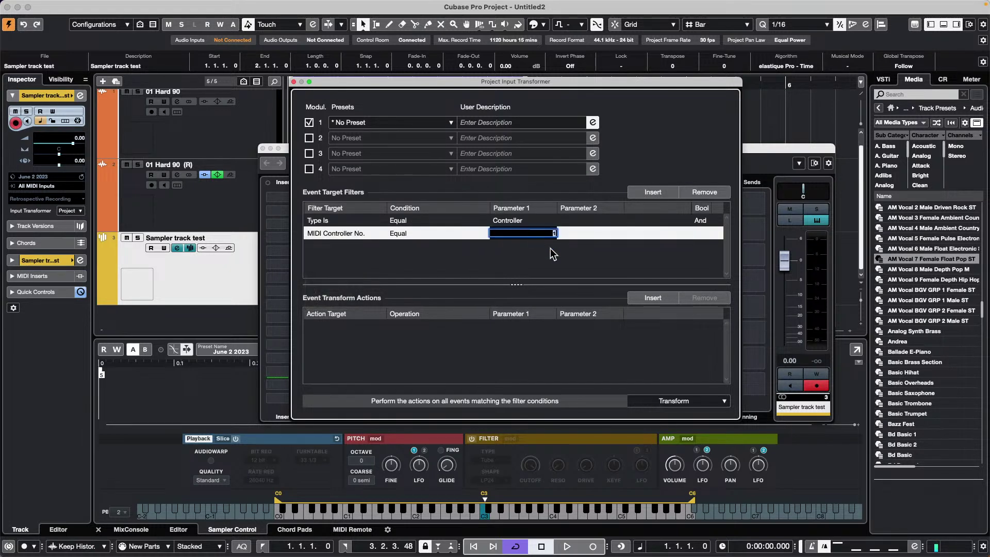
pyautogui.press('Return')
# Step: Add a third event target filter on Value 1 and look through its condition options
pyautogui.click(320, 235)
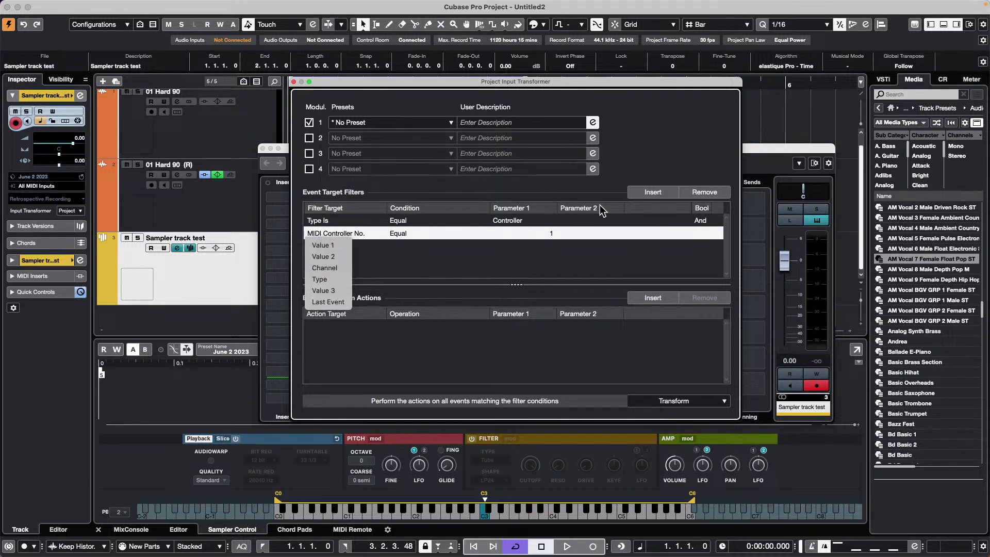
pyautogui.click(647, 197)
pyautogui.click(653, 192)
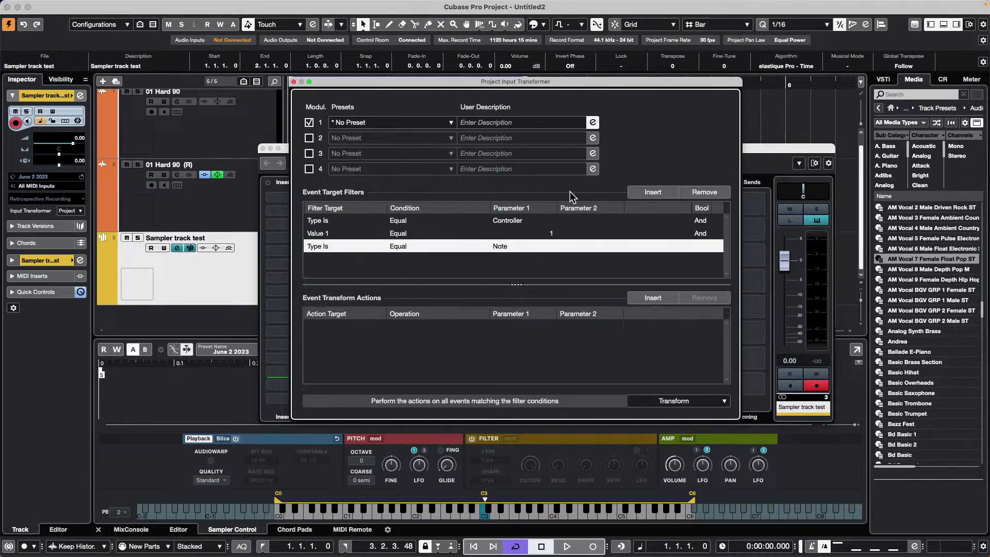
pyautogui.click(319, 246)
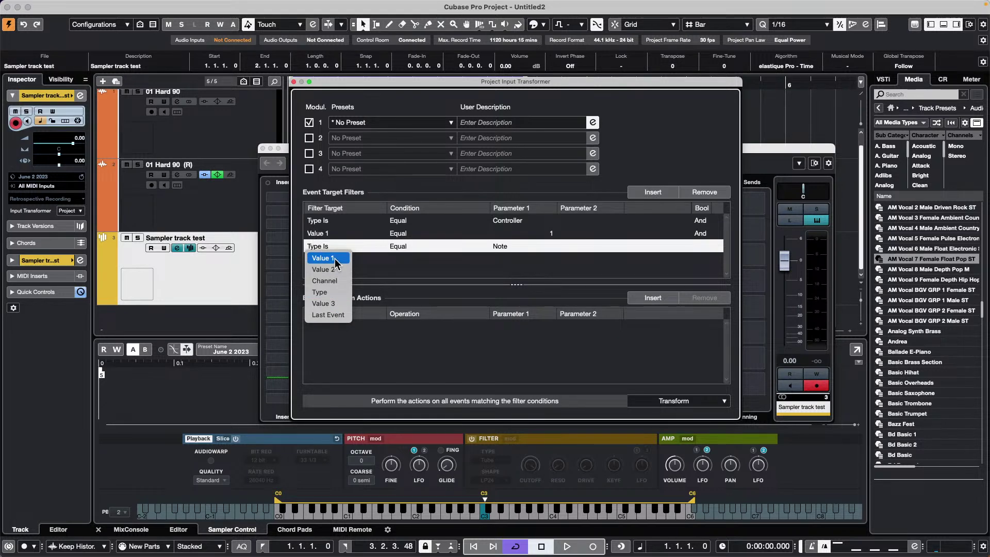
pyautogui.click(328, 257)
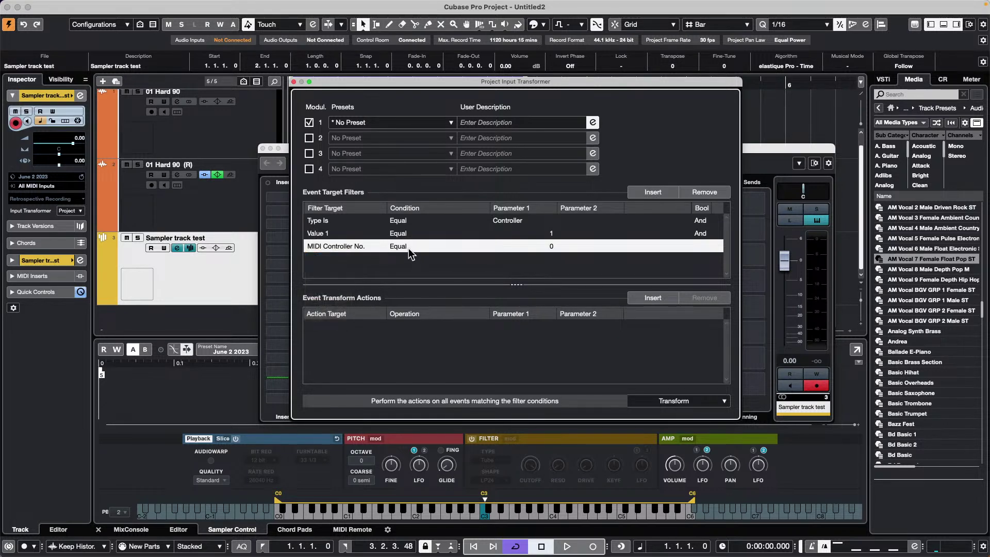
pyautogui.click(408, 248)
pyautogui.click(358, 248)
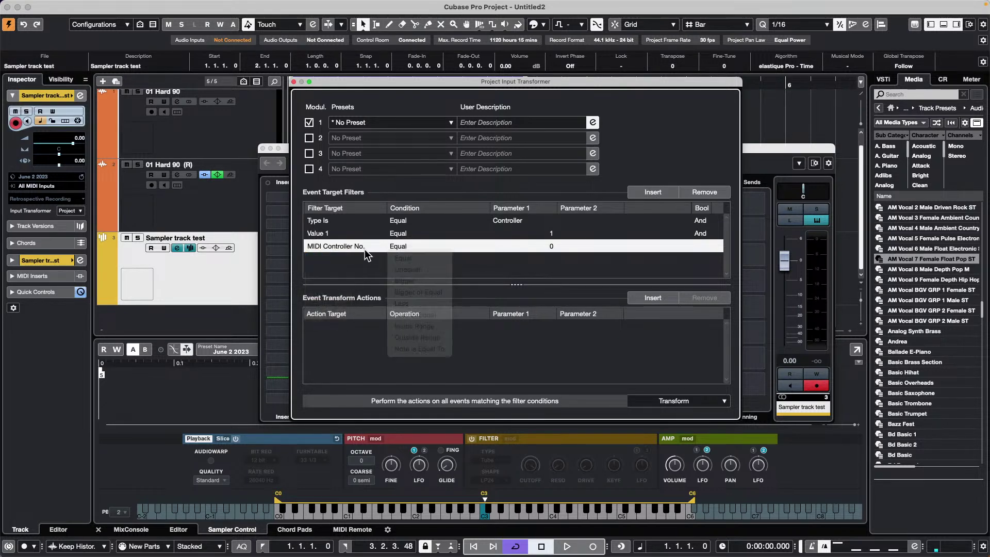
# Step: Reapply Value 1 as the third filter's target, check its conditions again, and remove that filter
pyautogui.click(351, 248)
pyautogui.click(351, 248)
pyautogui.click(351, 247)
pyautogui.click(351, 247)
pyautogui.click(351, 248)
pyautogui.click(351, 247)
pyautogui.click(351, 248)
pyautogui.click(351, 248)
pyautogui.click(342, 248)
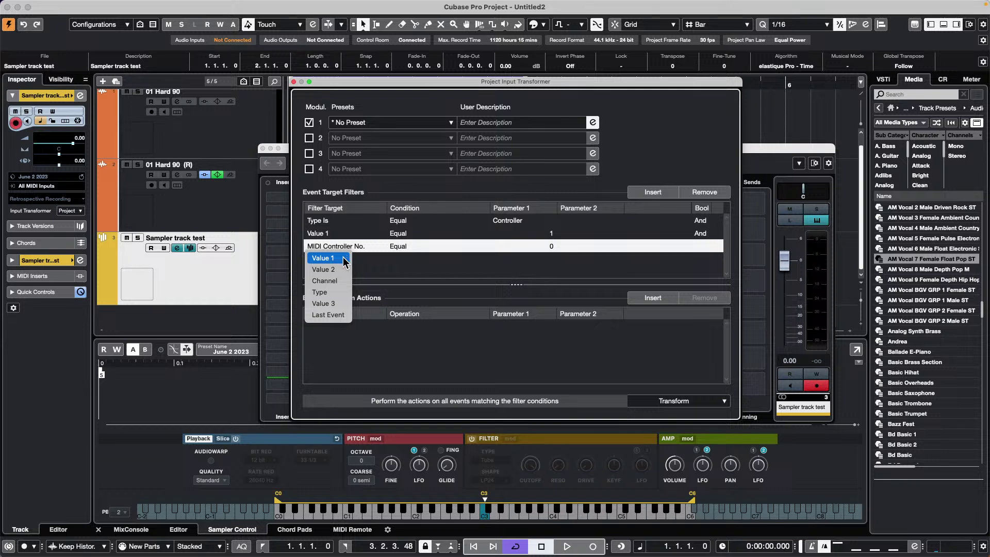
pyautogui.click(344, 259)
pyautogui.click(409, 248)
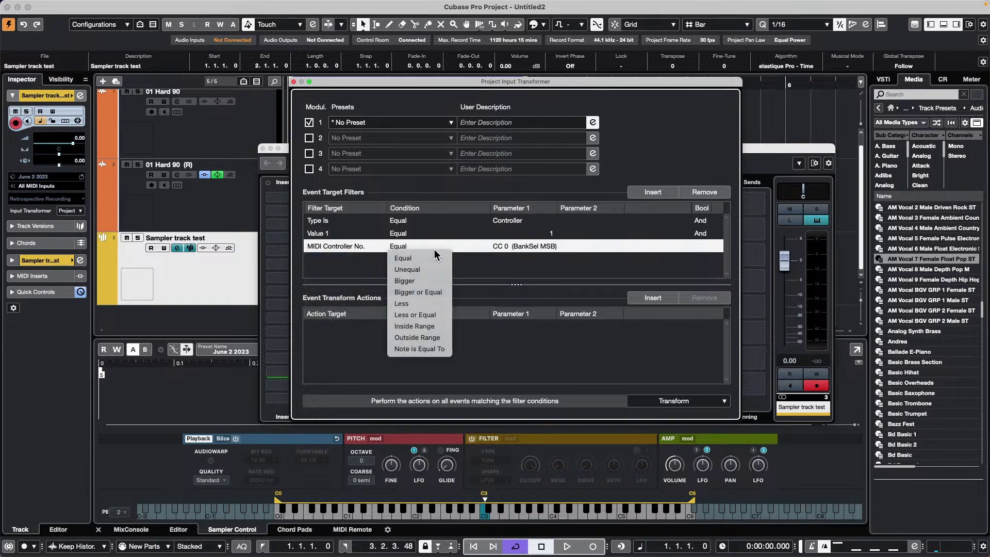
pyautogui.click(475, 268)
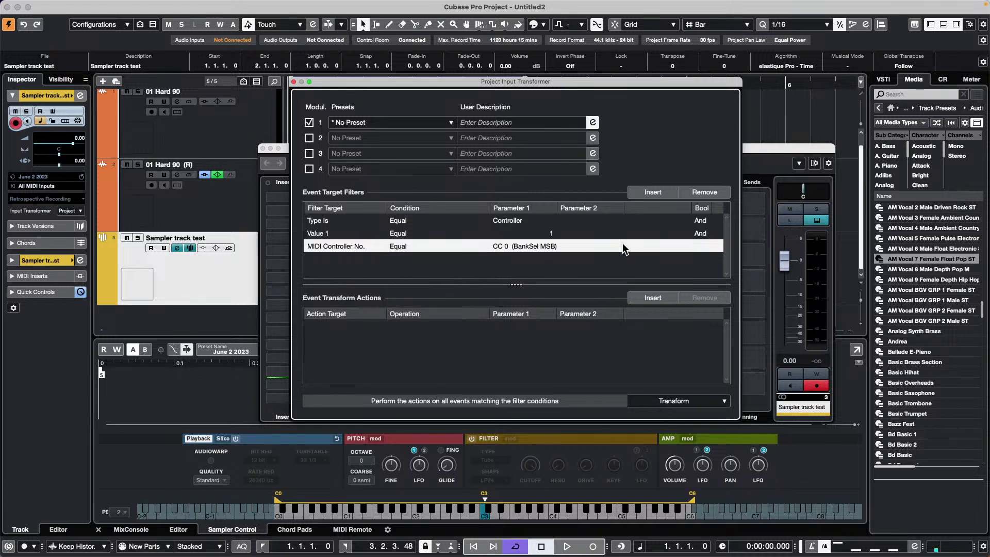
pyautogui.click(710, 196)
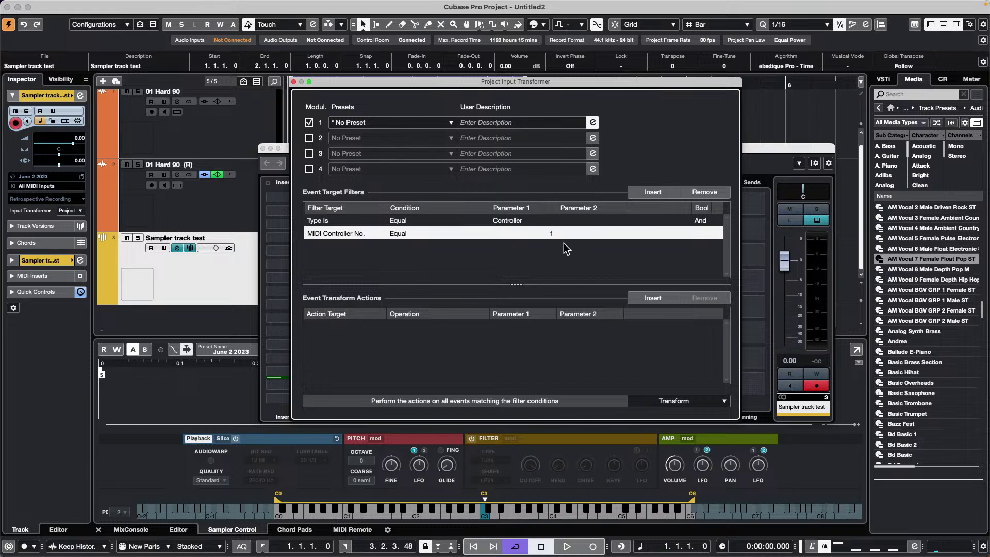
# Step: Add an event transform action on Value 1 with the operation Add and a first parameter of 10
pyautogui.click(653, 298)
pyautogui.click(330, 327)
pyautogui.click(328, 337)
pyautogui.click(417, 327)
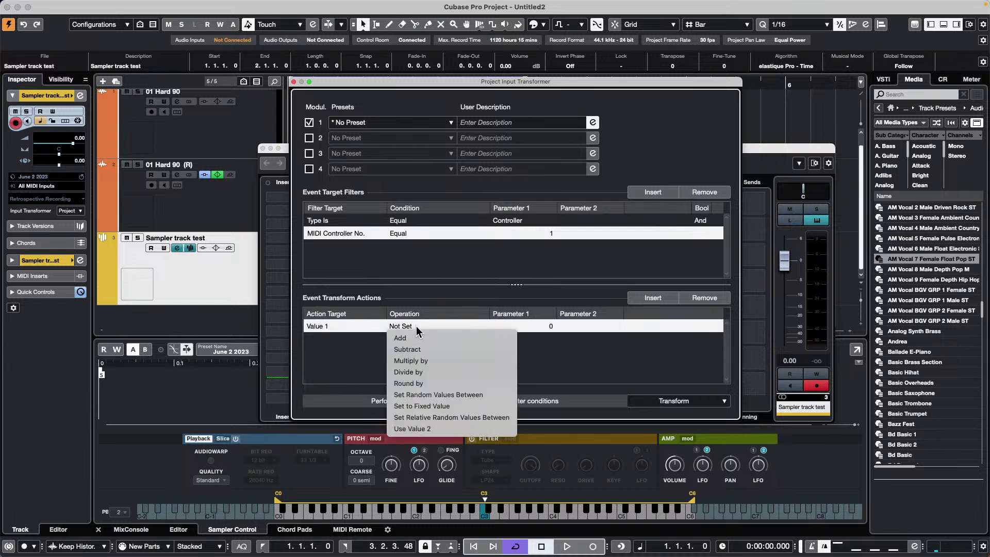
pyautogui.click(444, 338)
pyautogui.click(541, 326)
pyautogui.write('1')
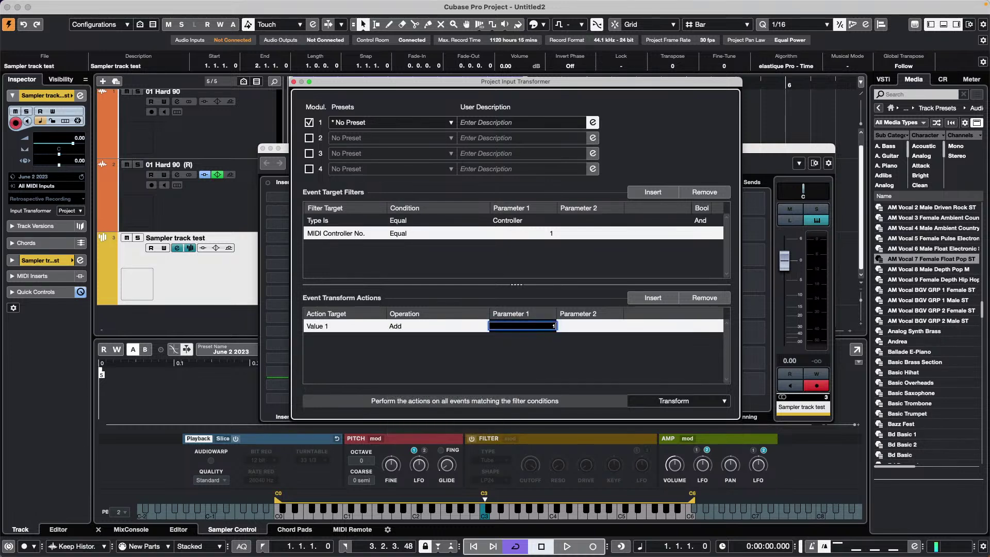
pyautogui.write('0')
pyautogui.press('Return')
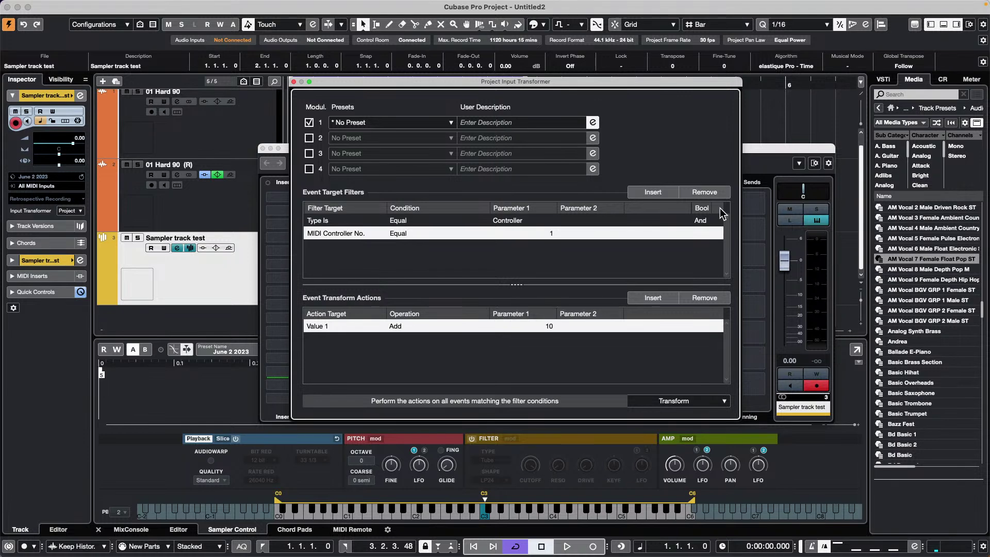
# Step: Check the MIDI Logical Editor options, and close the Project Input Transformer and the channel settings windows
pyautogui.click(175, 6)
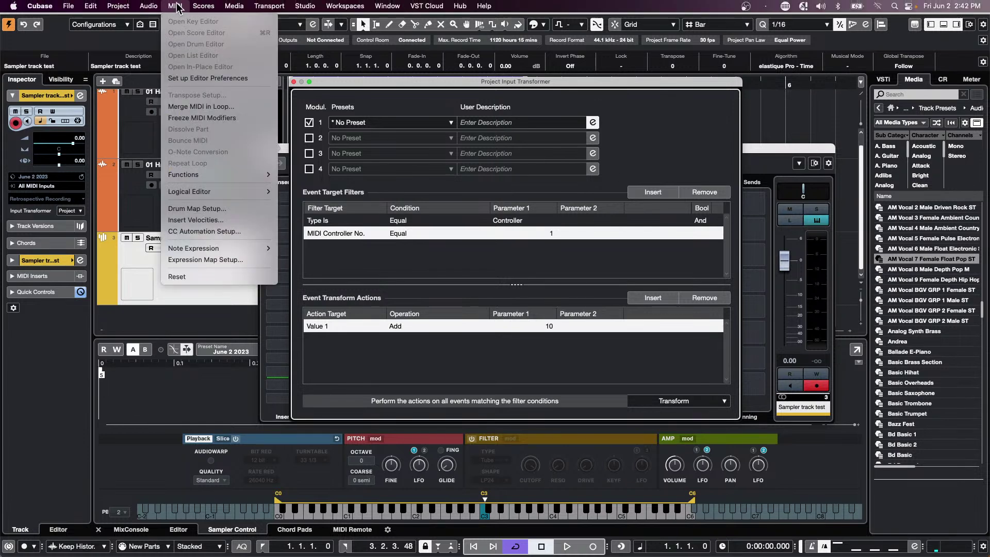
pyautogui.moveTo(268, 191)
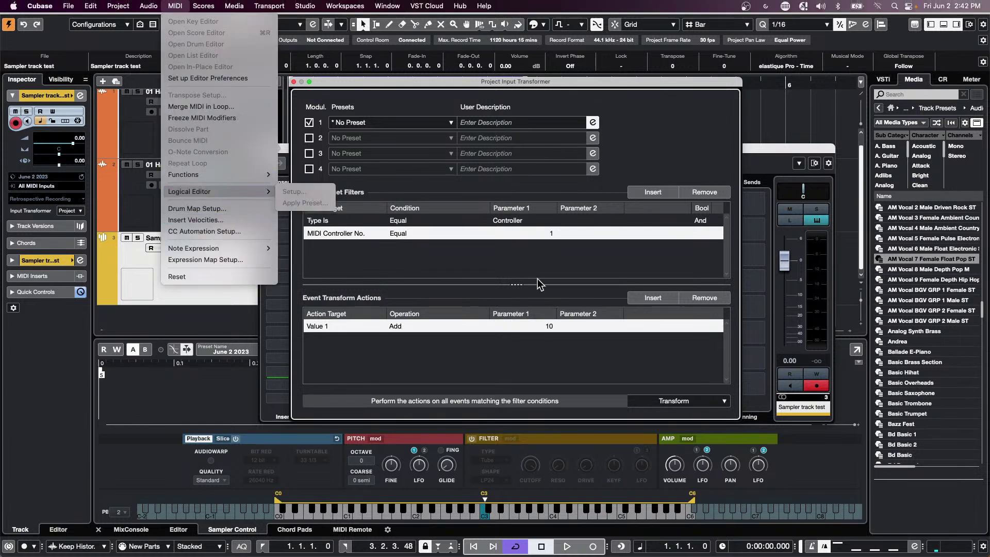
pyautogui.click(416, 263)
pyautogui.click(294, 82)
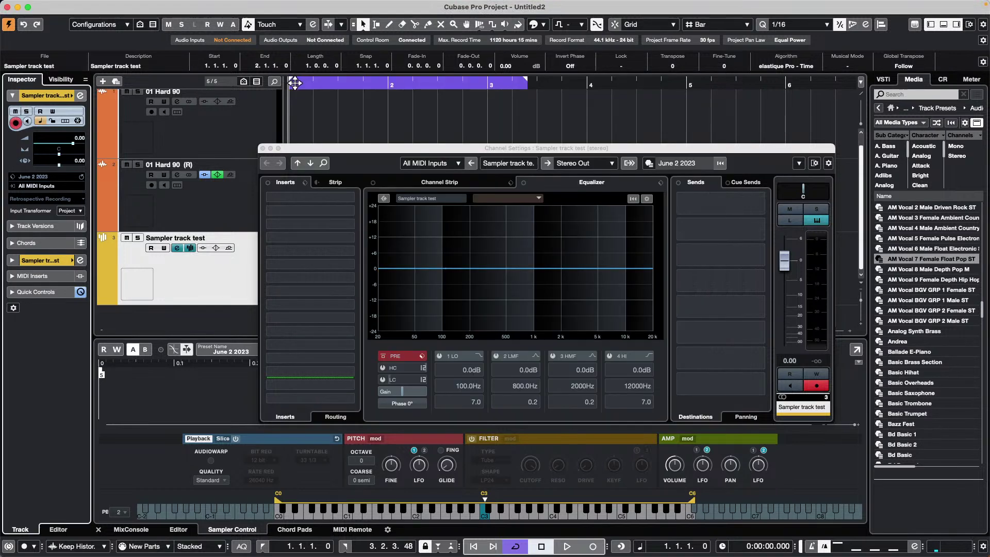
pyautogui.click(263, 149)
# Step: Draw an empty MIDI part about two bars long on the Sampler track test track and open it for note editing
pyautogui.rightClick(324, 279)
pyautogui.click(355, 279)
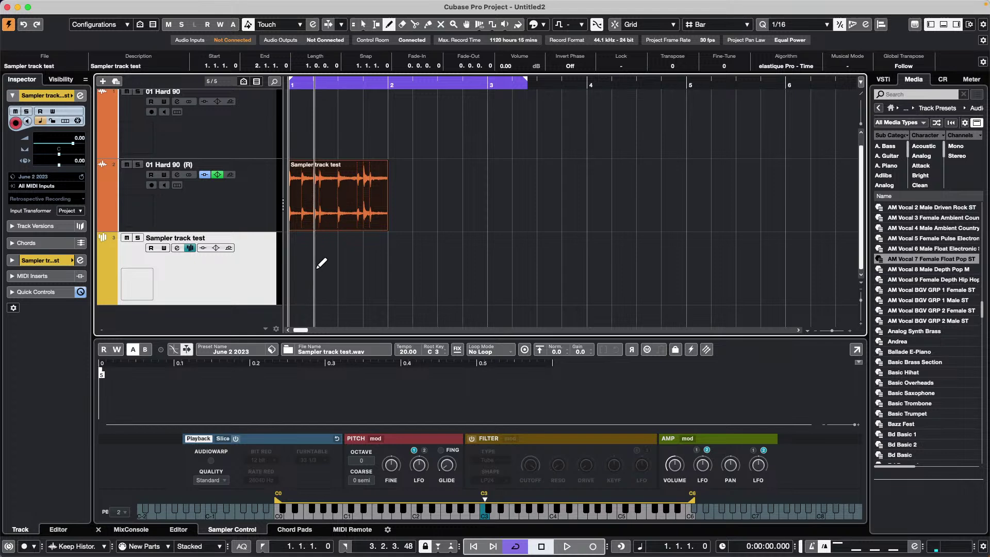
pyautogui.moveTo(323, 268); pyautogui.dragTo(518, 268)
pyautogui.rightClick(422, 276)
pyautogui.click(424, 277)
pyautogui.doubleClick(424, 272)
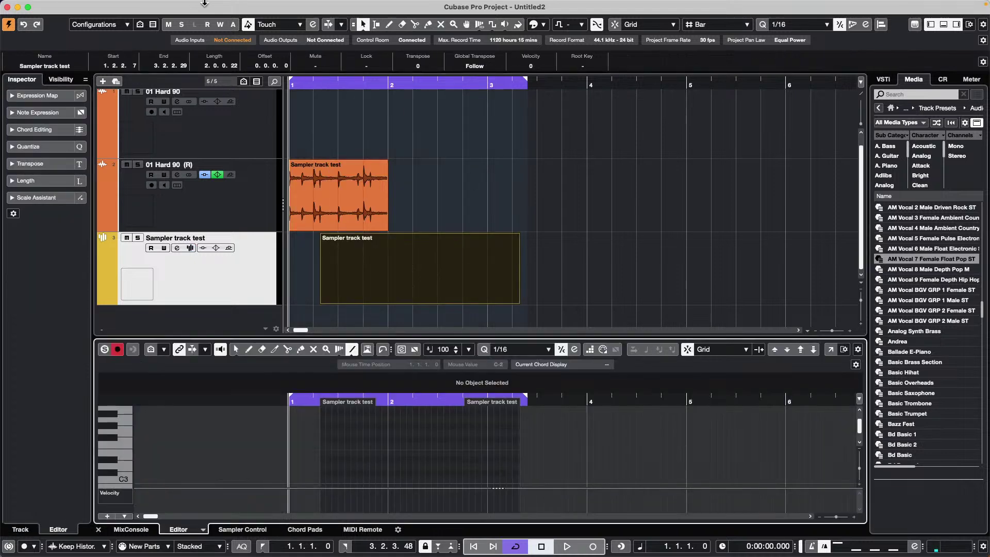
# Step: Look through the application menus and the Input Transformer modes of the Sampler track test track
pyautogui.click(175, 6)
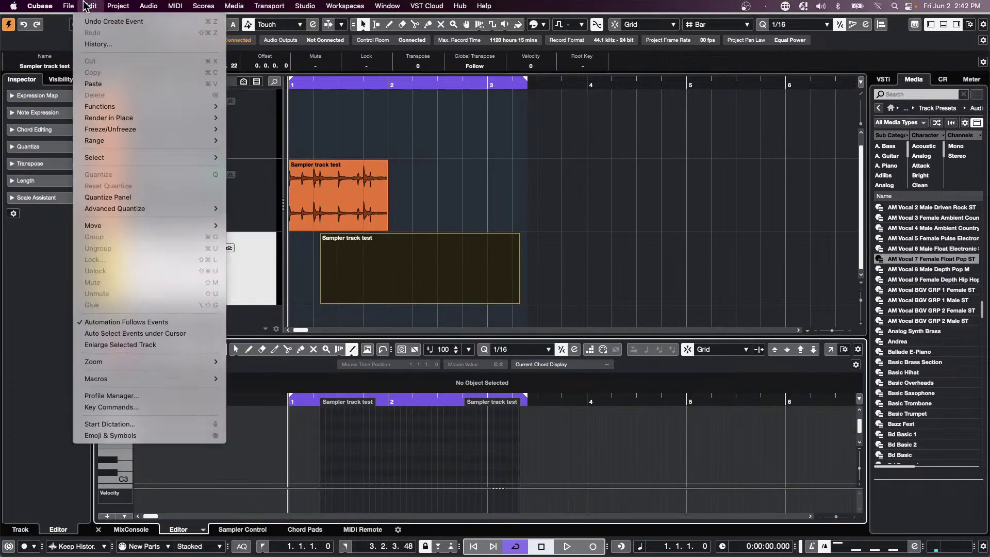
pyautogui.moveTo(80, 6)
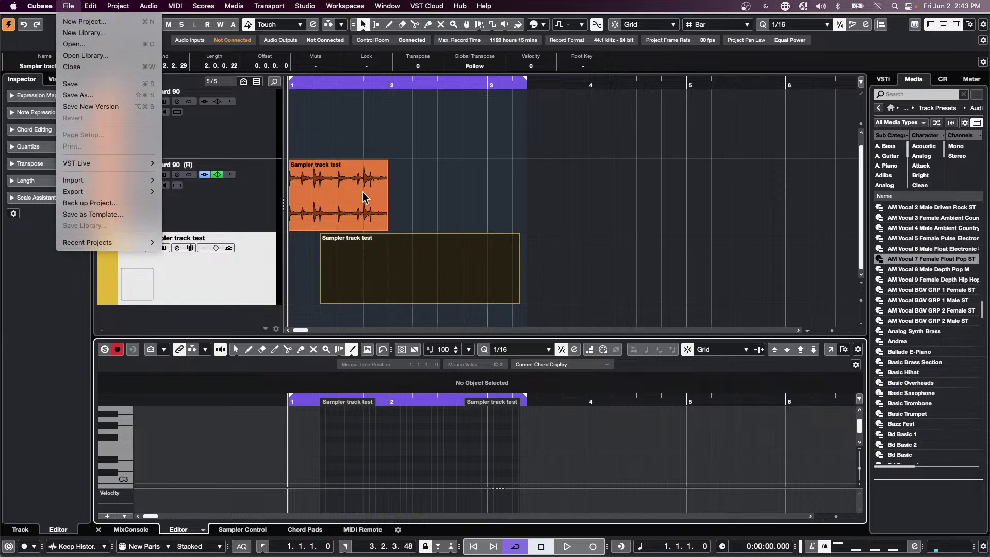
pyautogui.click(273, 218)
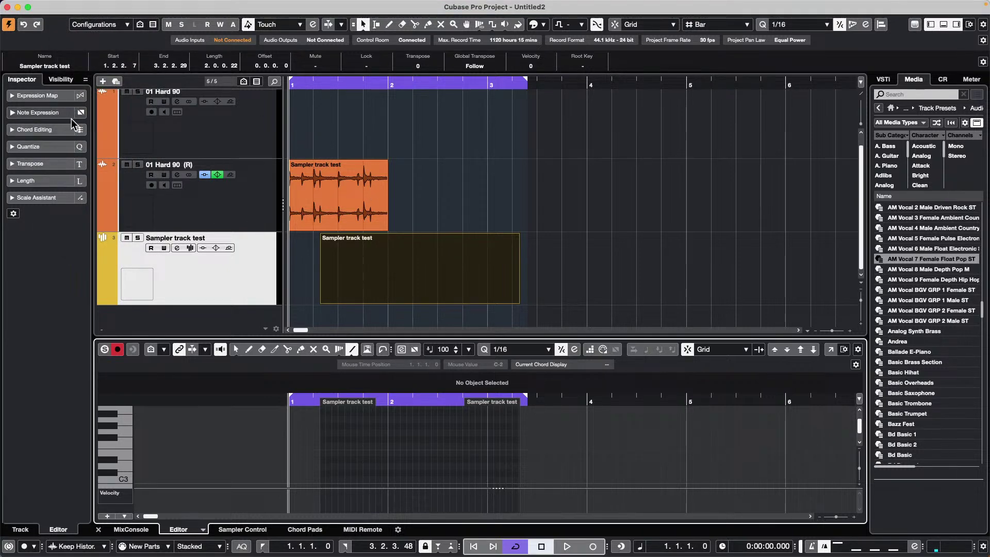
pyautogui.click(248, 290)
pyautogui.click(70, 210)
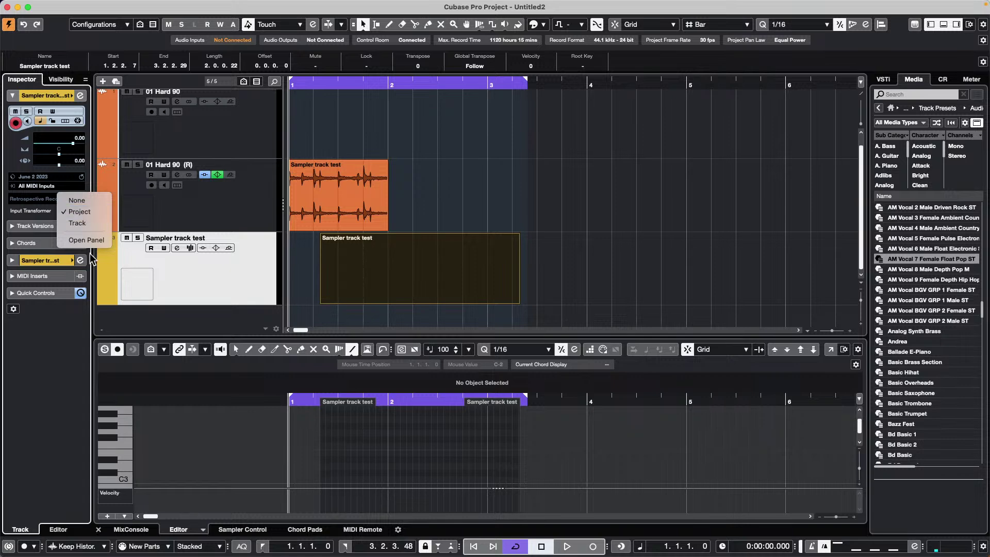
pyautogui.click(26, 301)
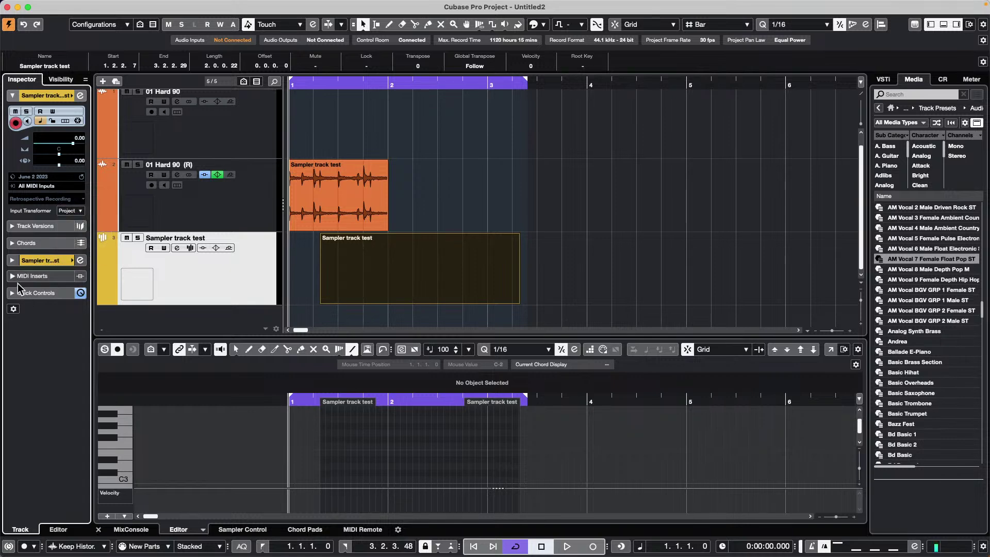
# Step: Show the sampler track's MIDI inserts and load the Transformer effect in the first slot
pyautogui.click(18, 276)
pyautogui.click(29, 174)
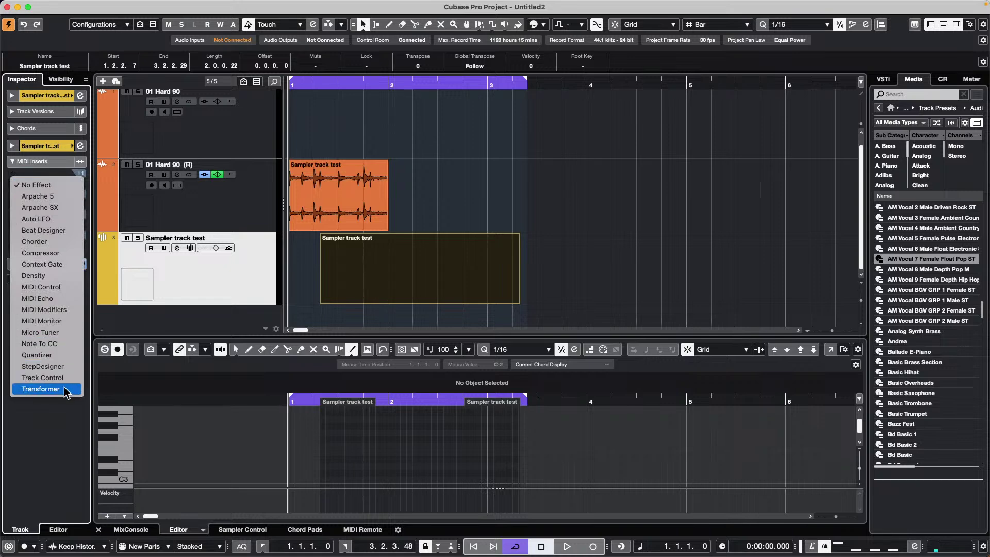
pyautogui.click(41, 389)
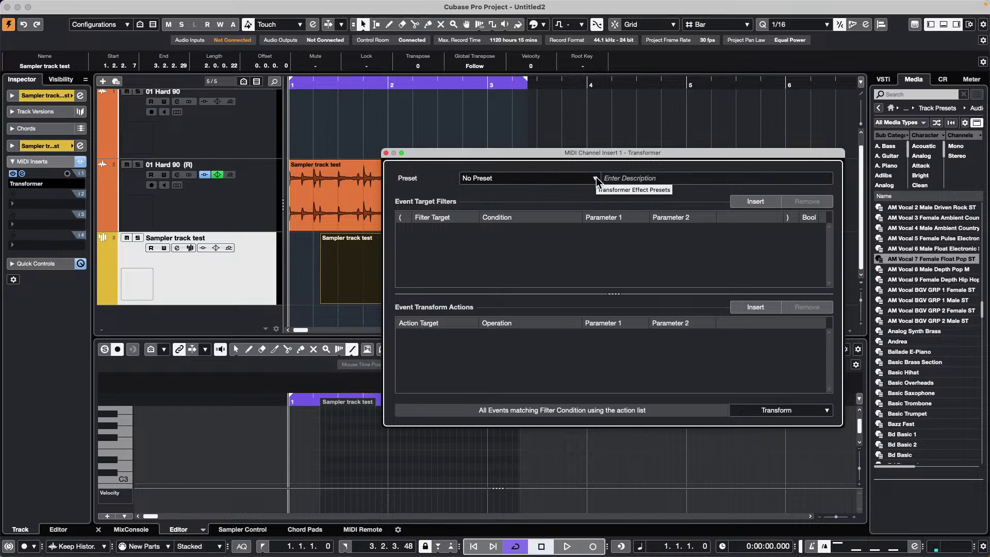
# Step: Load the Transformer effect in MIDI insert slots 2, 3 and 4, and close the Transformer windows
pyautogui.click(31, 194)
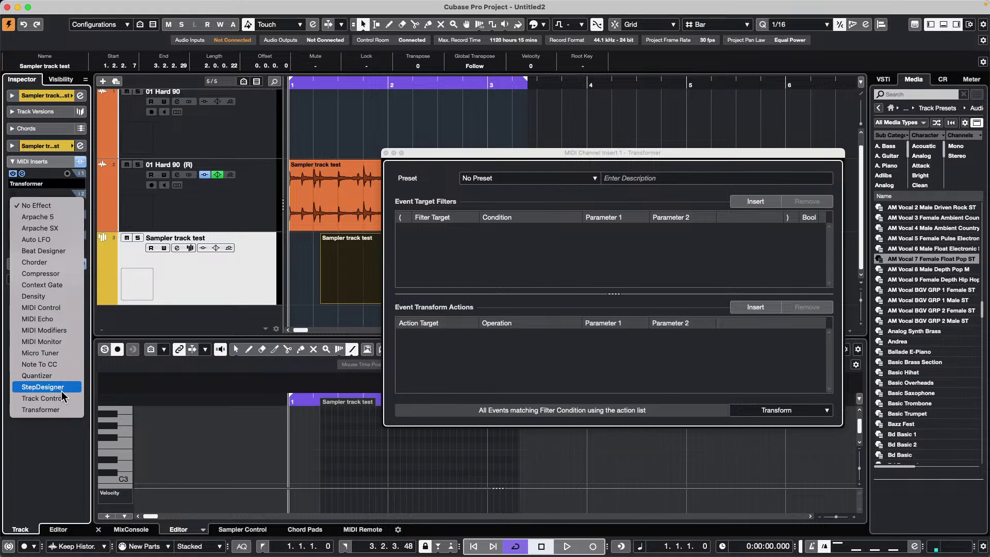
pyautogui.click(59, 410)
pyautogui.click(49, 216)
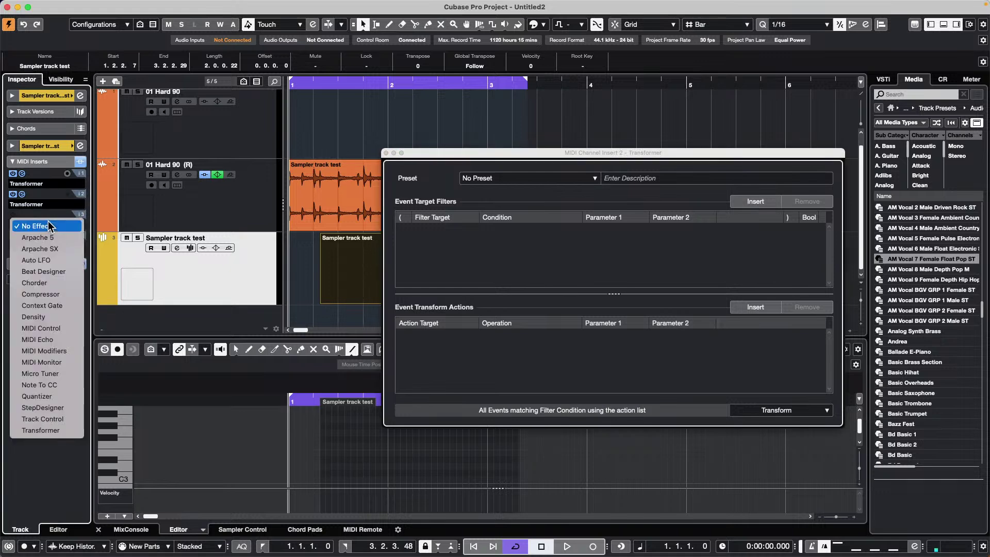
pyautogui.click(41, 430)
pyautogui.click(41, 236)
pyautogui.click(41, 451)
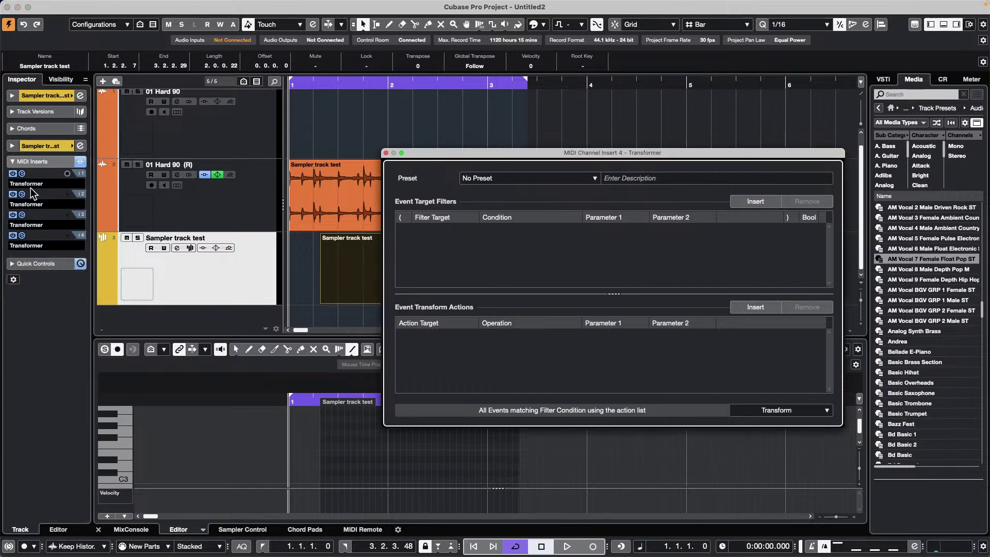
pyautogui.click(386, 152)
pyautogui.click(385, 153)
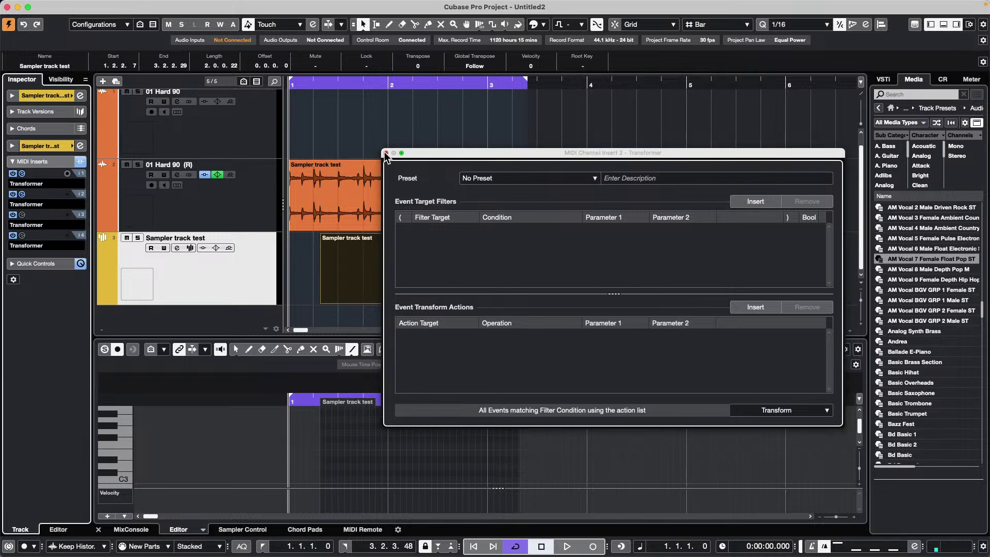
pyautogui.click(386, 152)
pyautogui.click(386, 151)
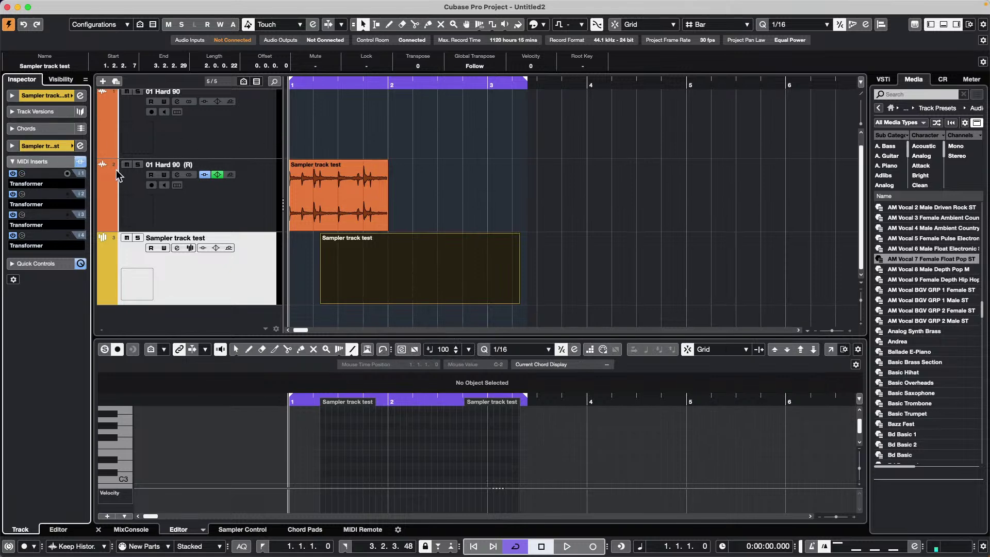
# Step: Review the Project Input Transformer panel alongside the track's MIDI inserts, and close the panel
pyautogui.click(51, 96)
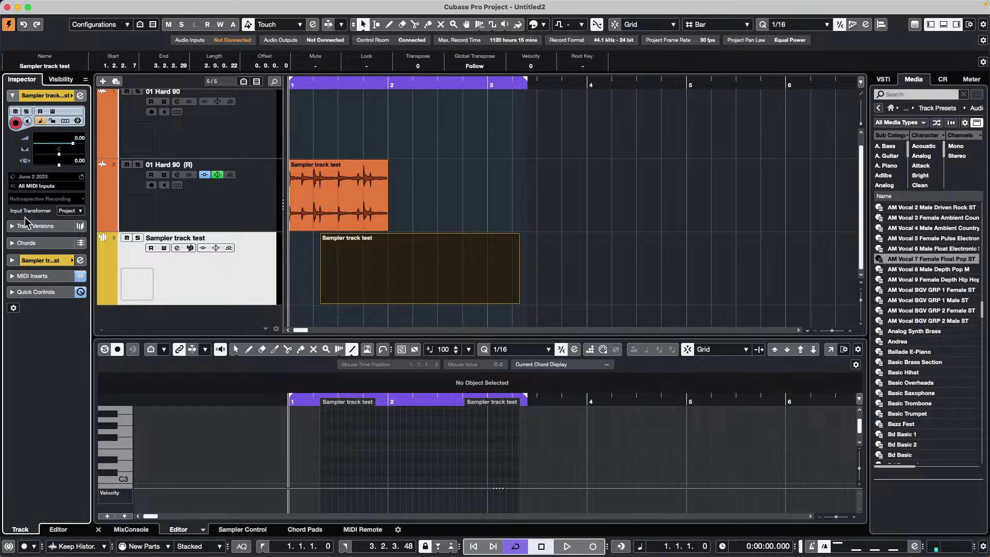
pyautogui.click(80, 211)
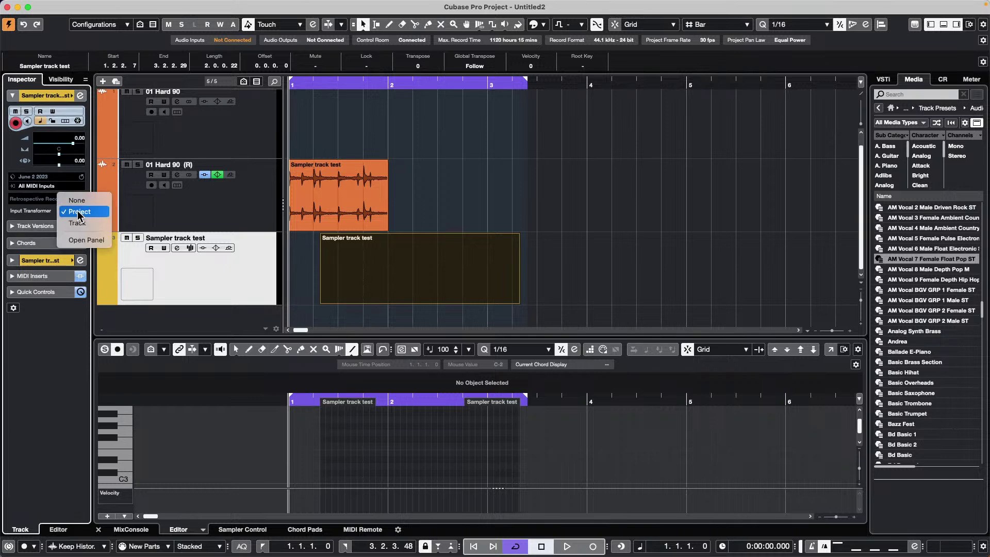
pyautogui.click(92, 240)
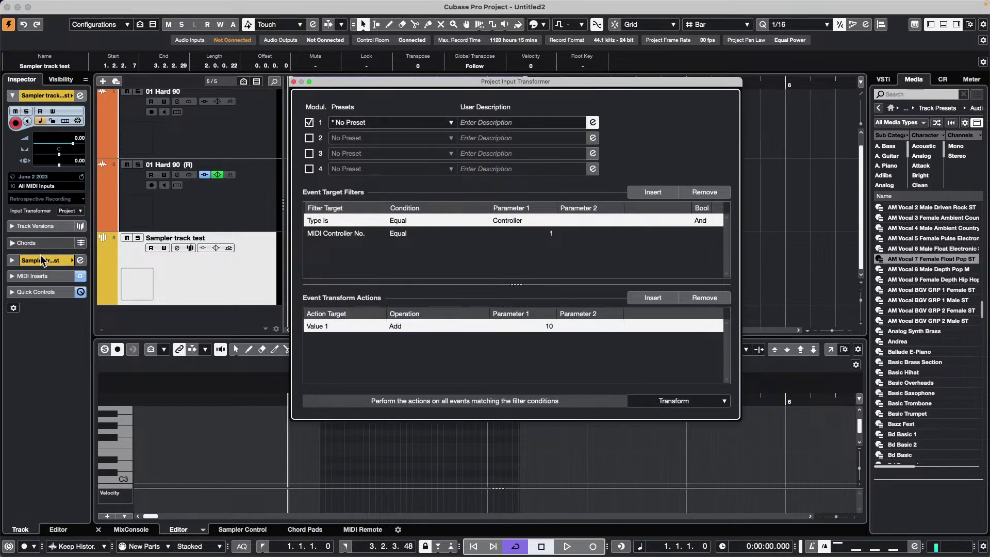
pyautogui.click(14, 277)
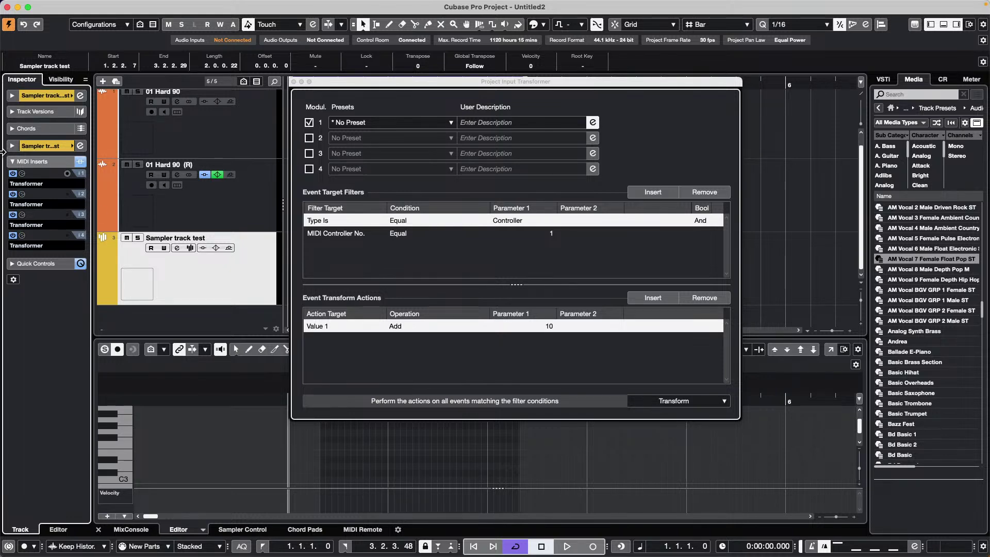
pyautogui.click(294, 81)
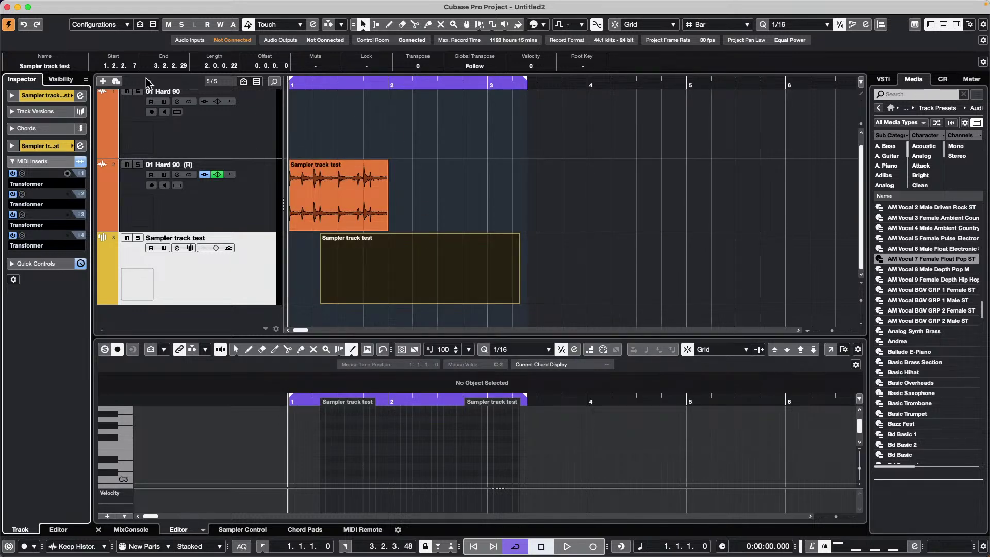
# Step: Open the recent project bach dynamics.cpr, accept the unmapped missing ports, and close the HALion 7 instrument window
pyautogui.moveTo(114, 6)
pyautogui.click(68, 5)
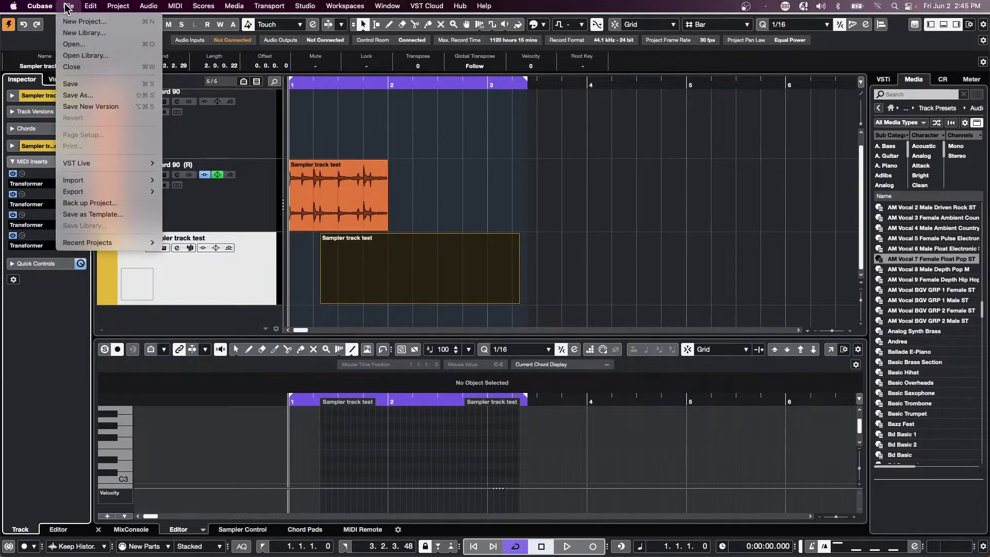
pyautogui.moveTo(129, 243)
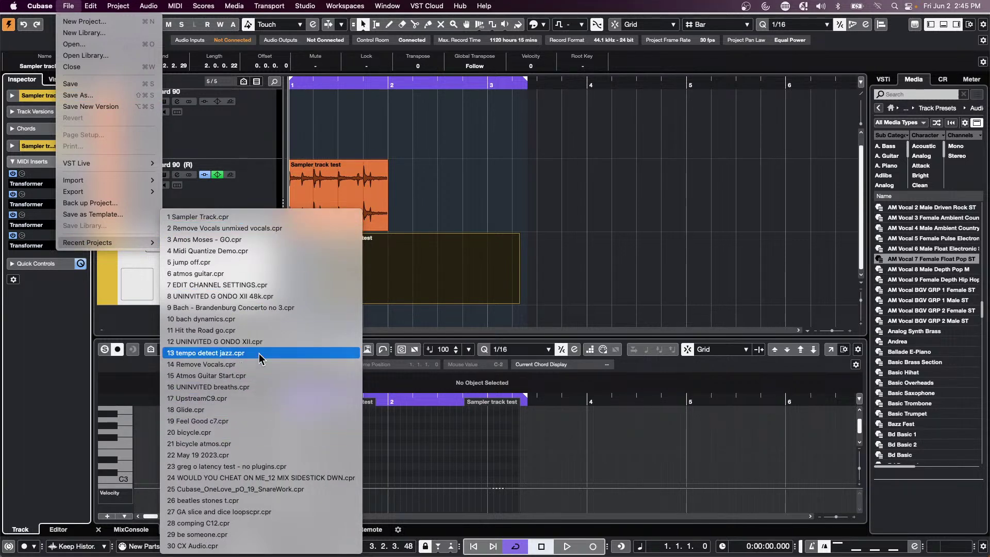
pyautogui.click(263, 320)
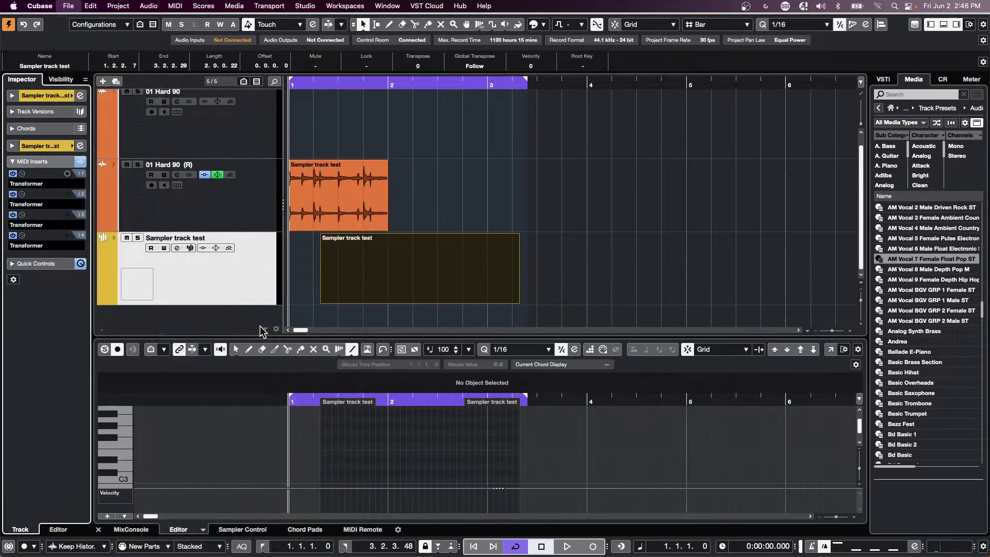
pyautogui.click(546, 188)
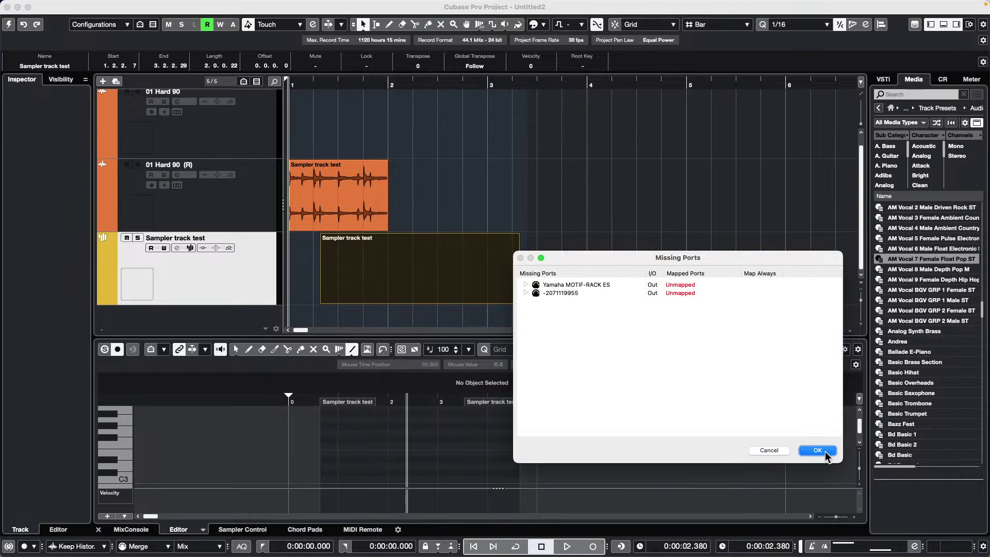
pyautogui.click(818, 451)
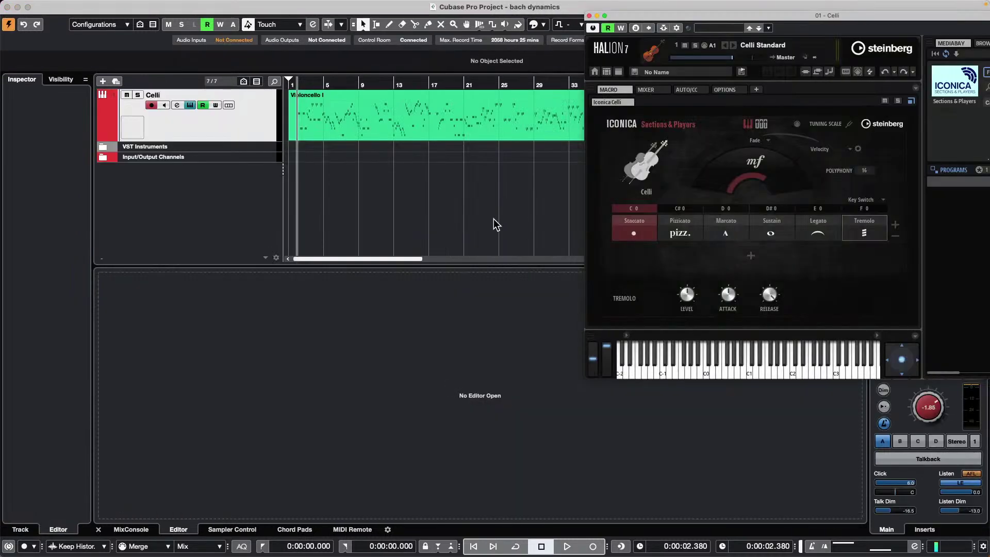
pyautogui.click(589, 16)
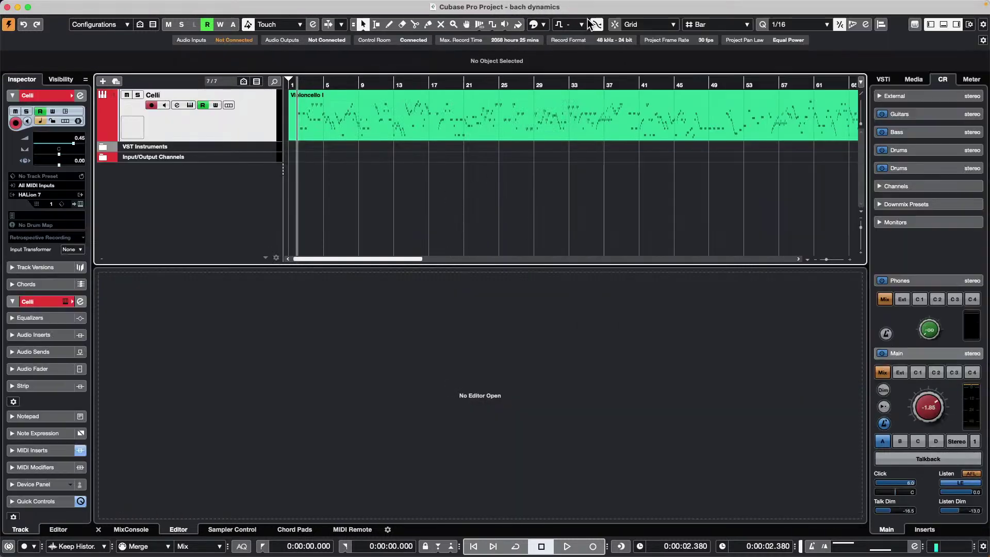
# Step: Duplicate the Celli track together with its part
pyautogui.rightClick(233, 129)
pyautogui.moveTo(277, 134)
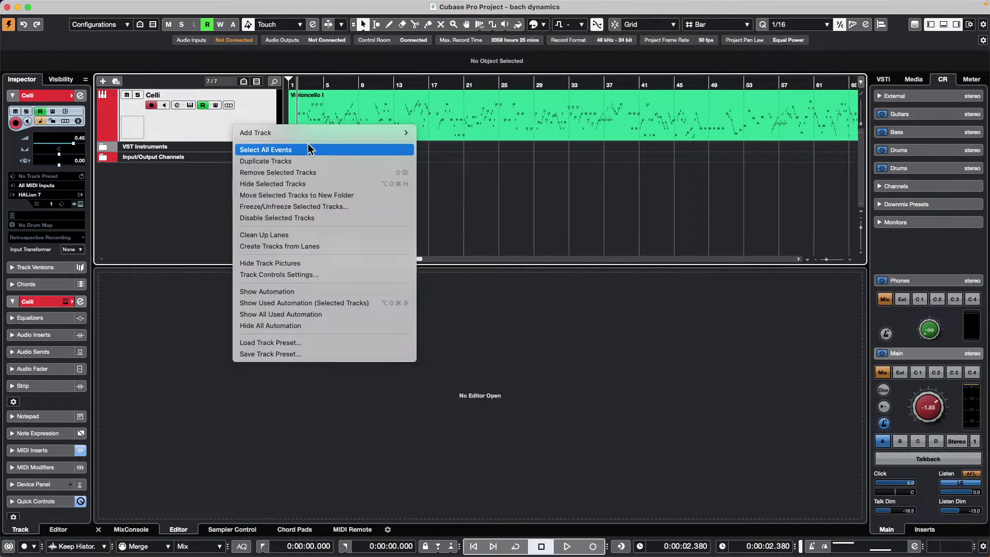
pyautogui.press('Return')
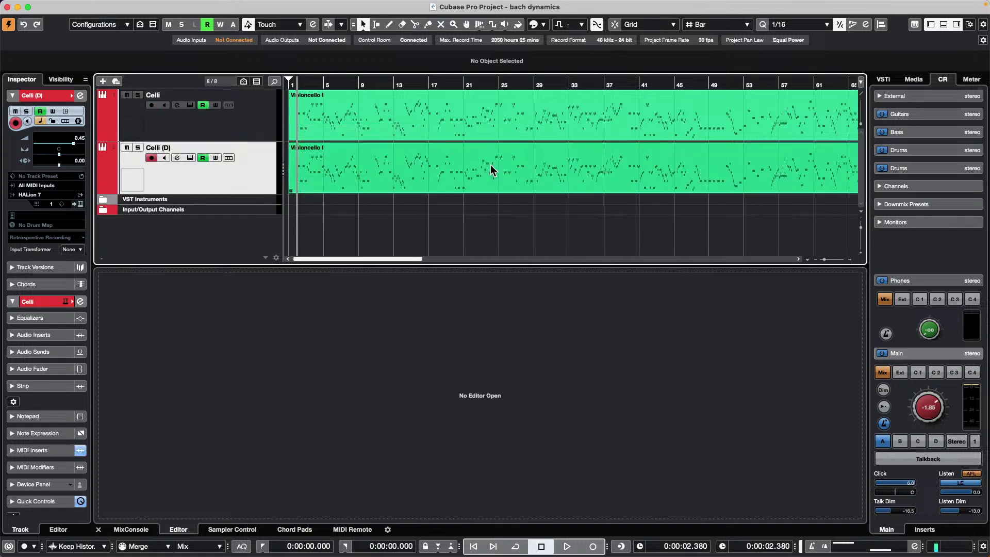
# Step: Delete all notes inside the Violoncello I part on the duplicated Celli (D) track
pyautogui.click(452, 185)
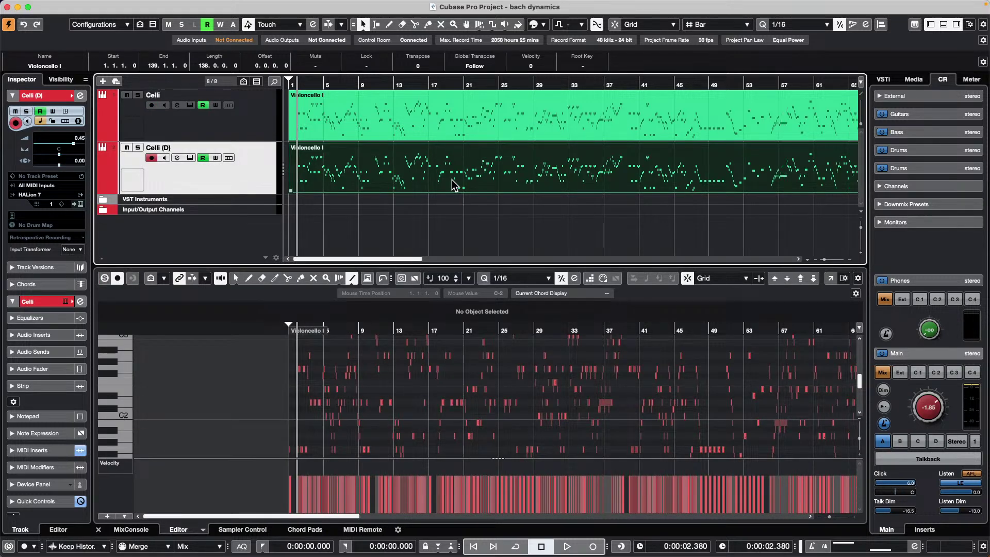
pyautogui.press('super+a')
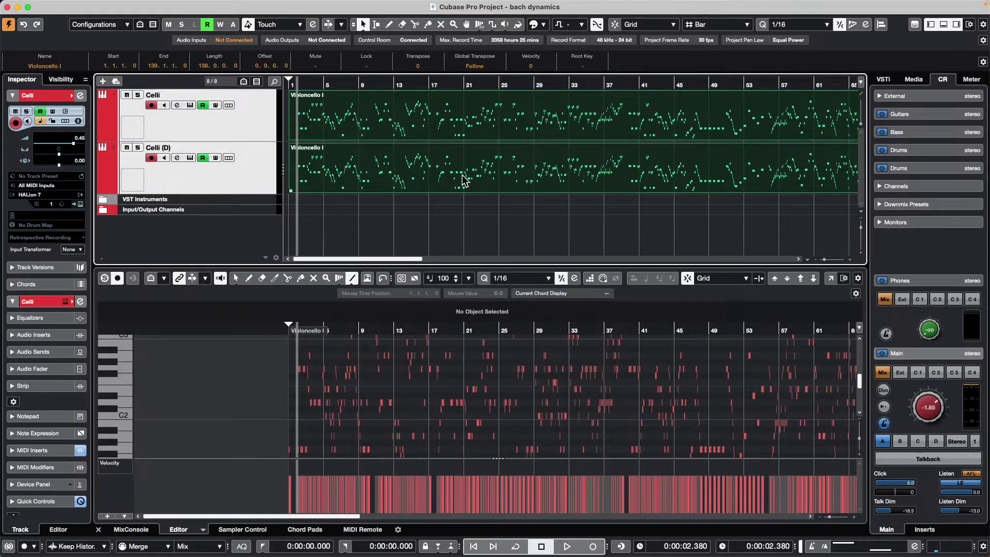
pyautogui.click(429, 203)
pyautogui.click(432, 185)
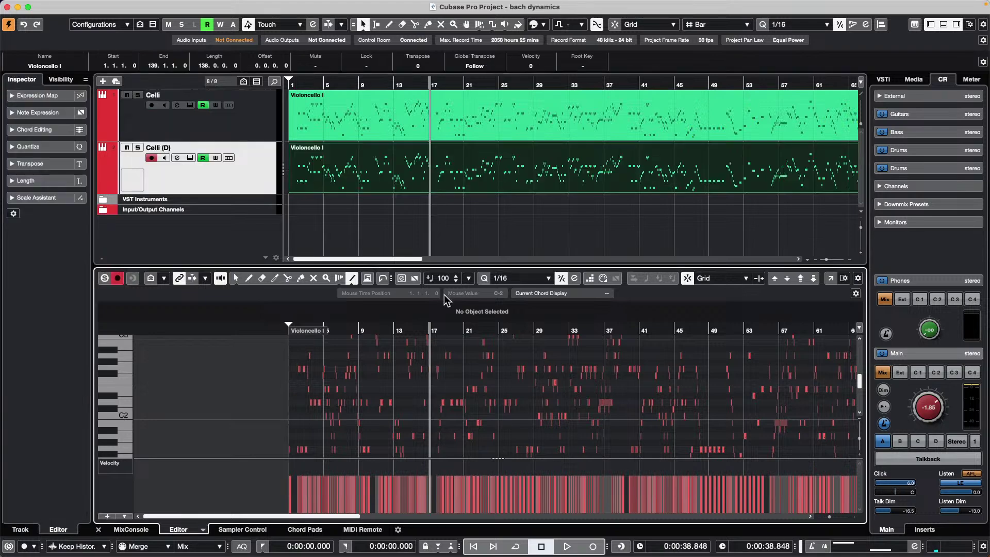
pyautogui.press('1')
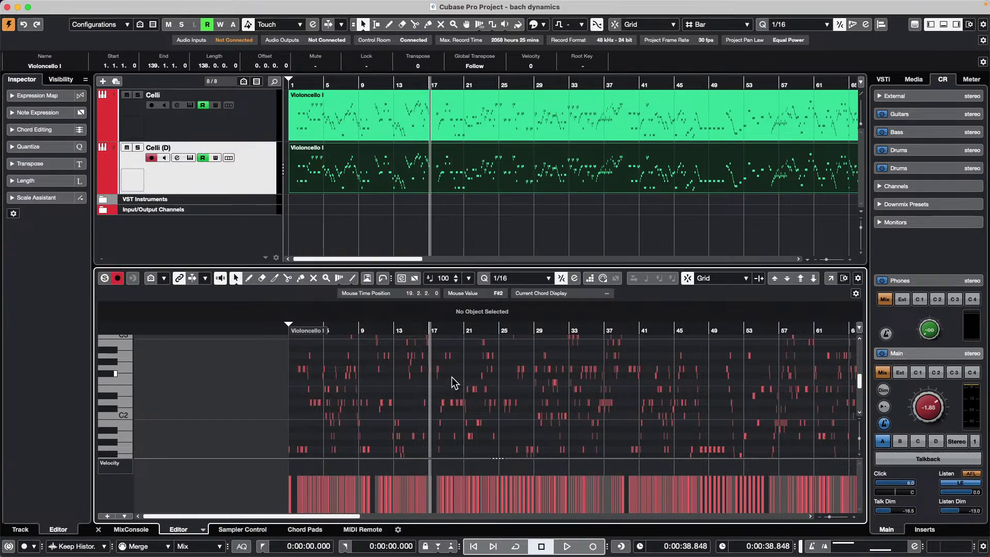
pyautogui.press('super+a')
pyautogui.press('Delete')
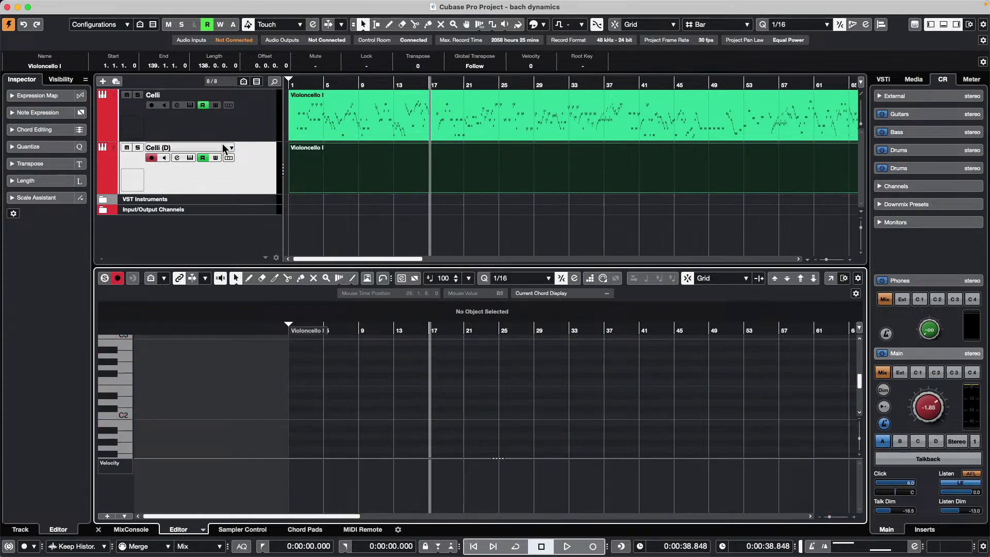
# Step: Select the original Celli track's part and examine its notes and velocity lane in the Key Editor
pyautogui.click(340, 122)
pyautogui.press('Down')
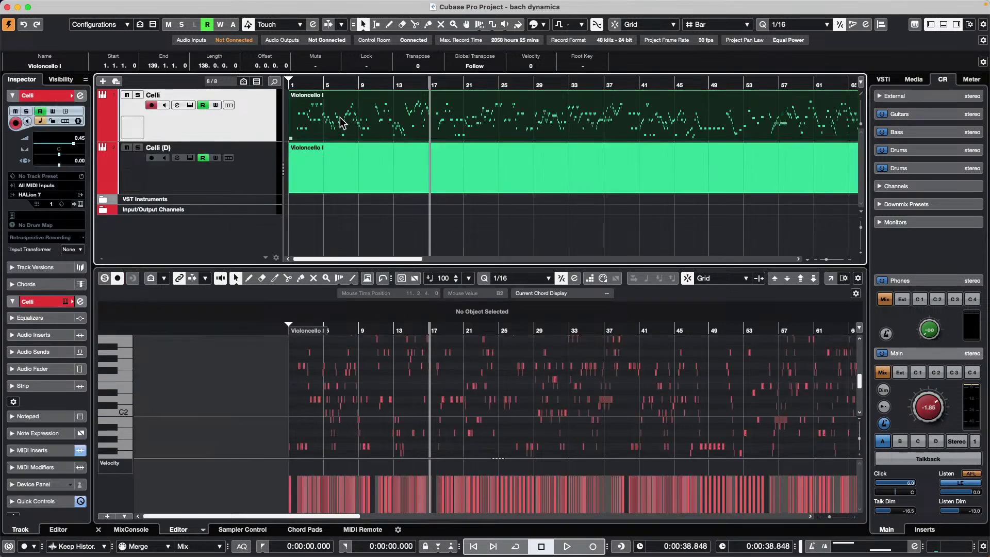
pyautogui.click(121, 464)
pyautogui.click(245, 419)
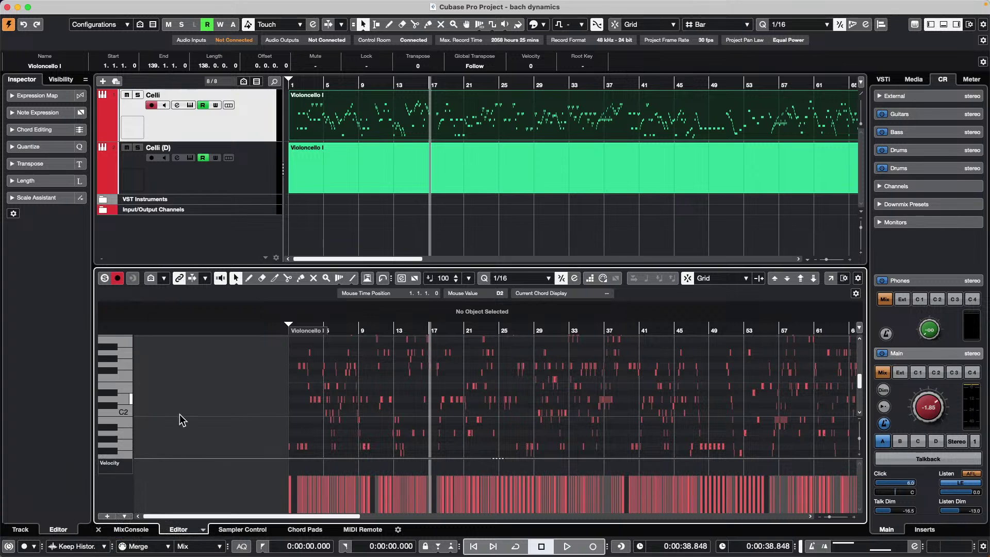
pyautogui.rightClick(249, 489)
pyautogui.click(249, 489)
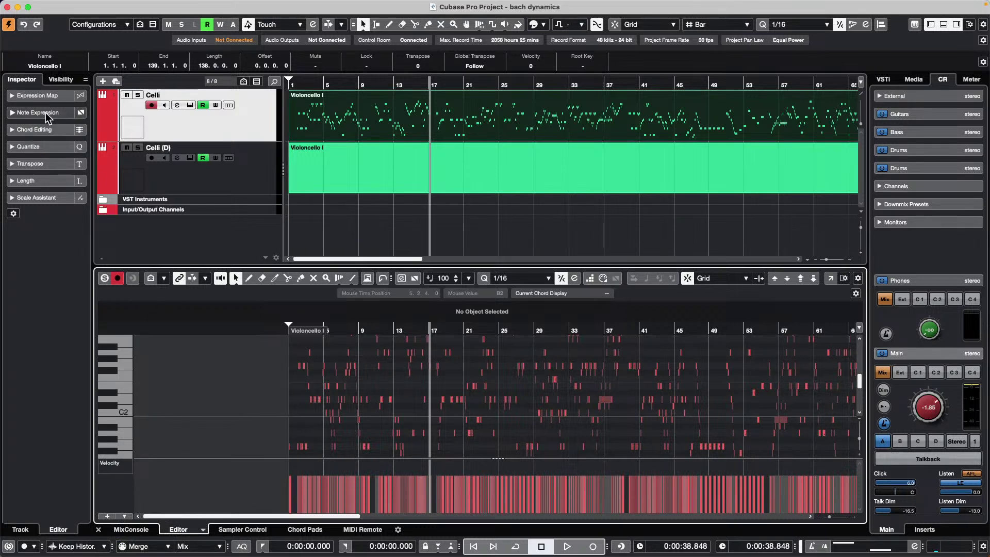
# Step: Create an expression map for the original Celli track's part by importing the instrument's key switches, and close Expression Map Setup
pyautogui.click(24, 96)
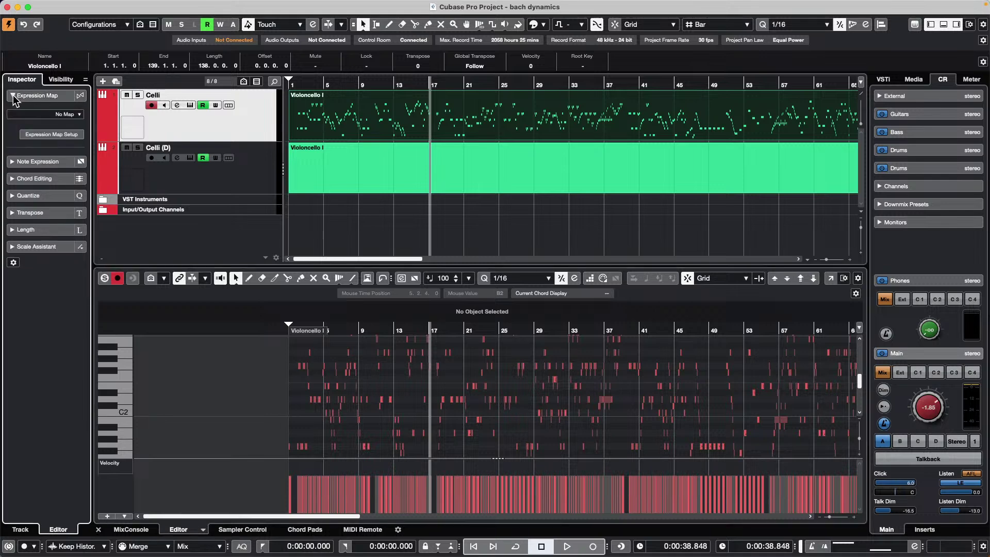
pyautogui.click(58, 120)
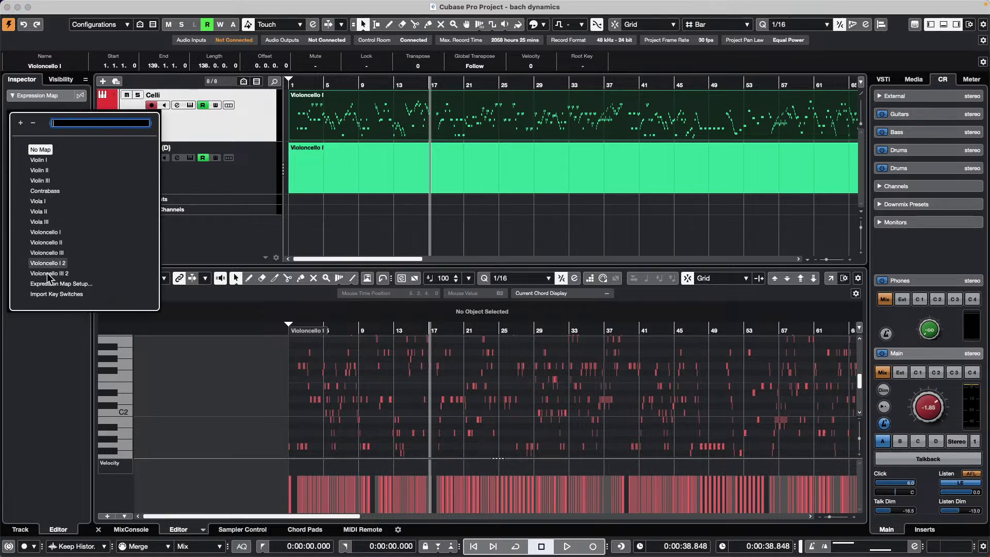
pyautogui.click(67, 285)
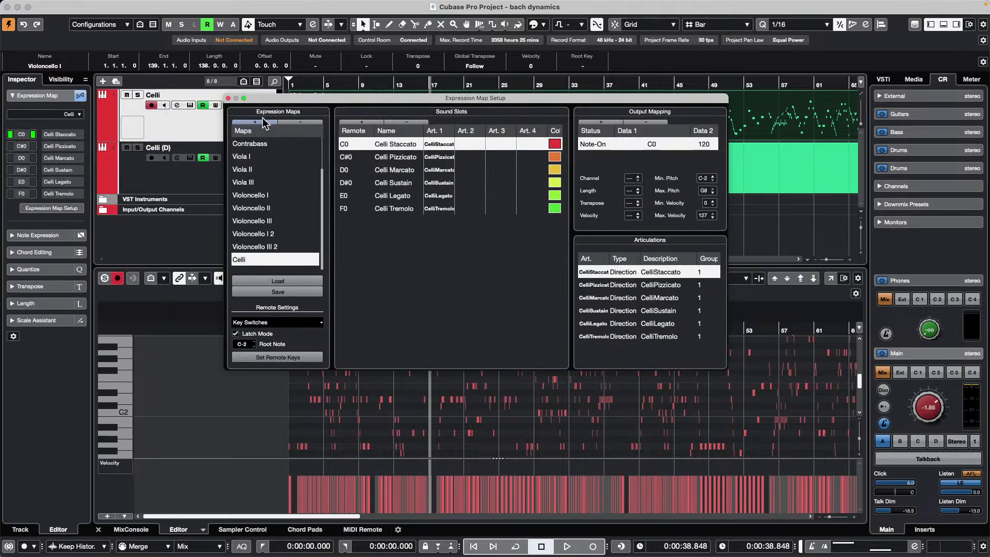
pyautogui.click(229, 99)
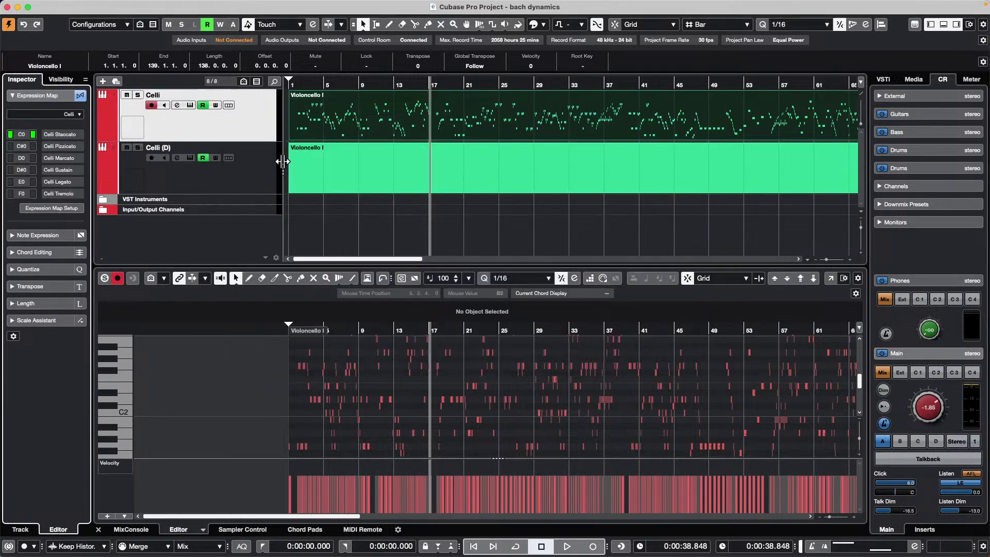
# Step: Import the key switches as an expression map for the Celli (D) track, and close Expression Map Setup
pyautogui.click(243, 177)
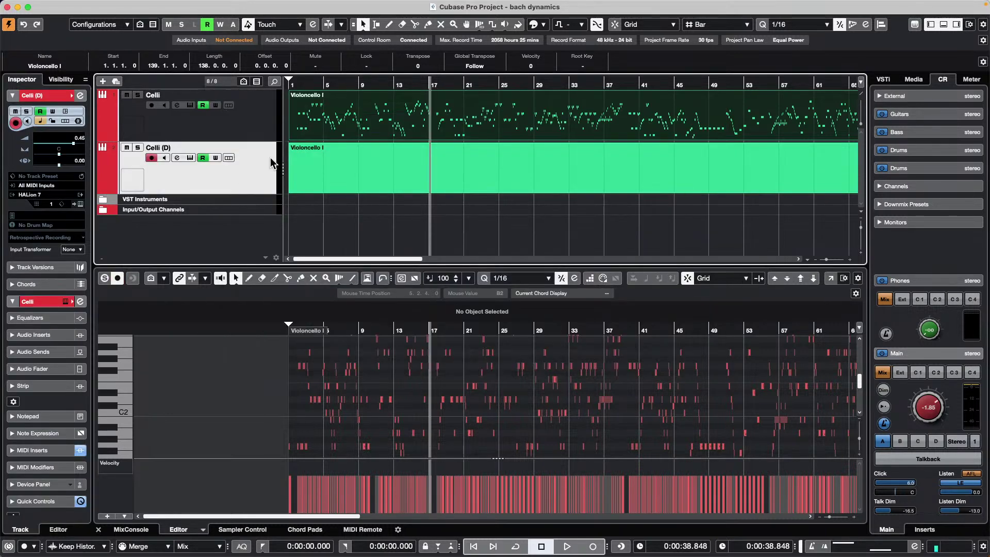
pyautogui.click(49, 196)
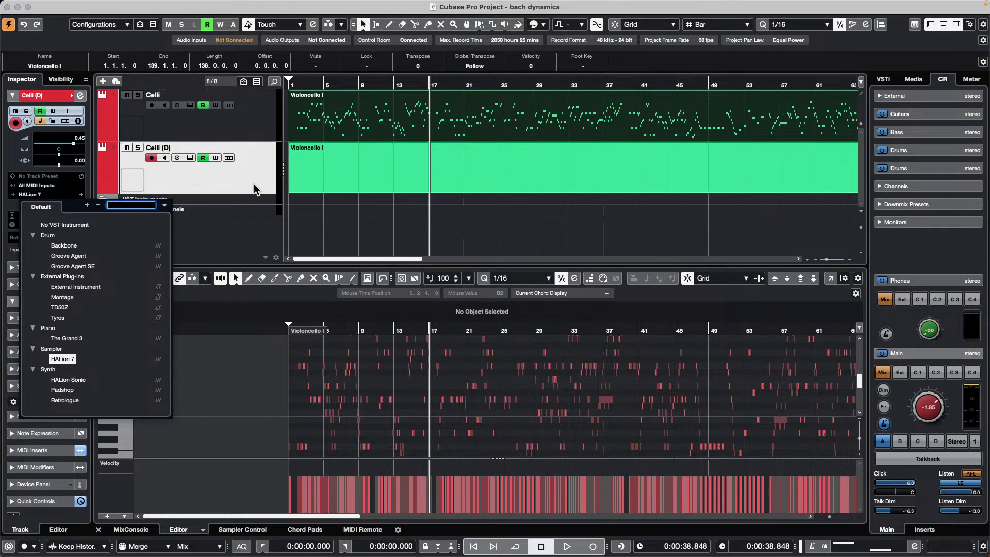
pyautogui.click(45, 196)
pyautogui.click(369, 170)
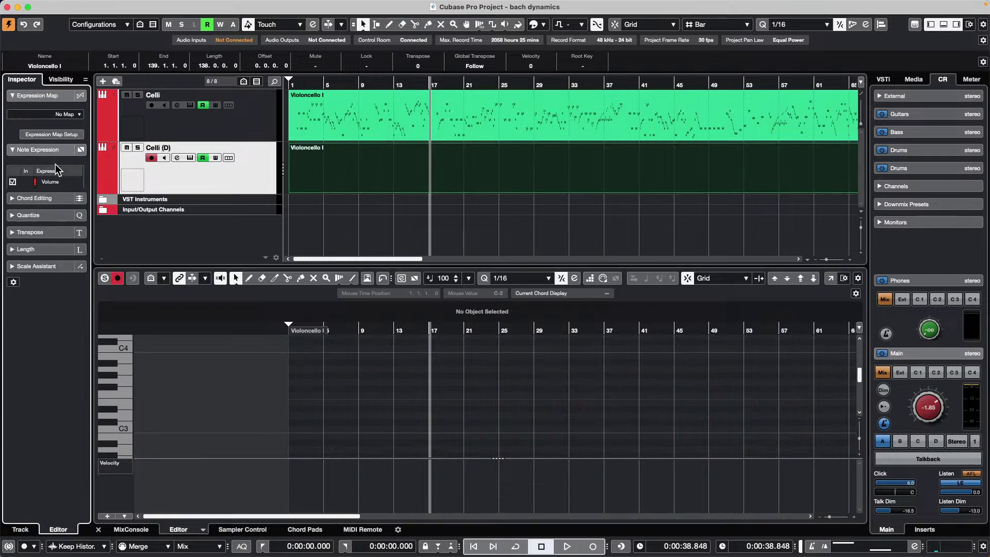
pyautogui.click(56, 164)
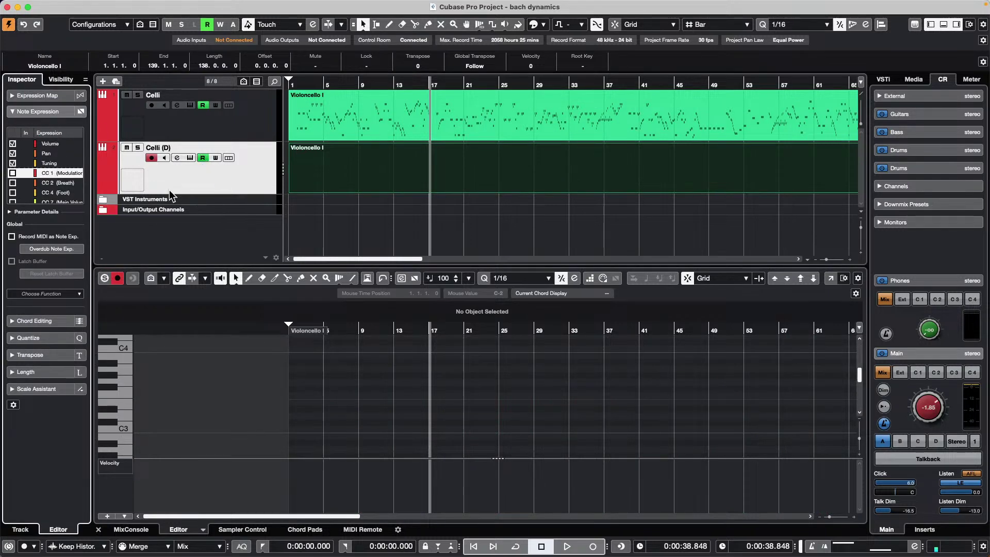
pyautogui.click(55, 96)
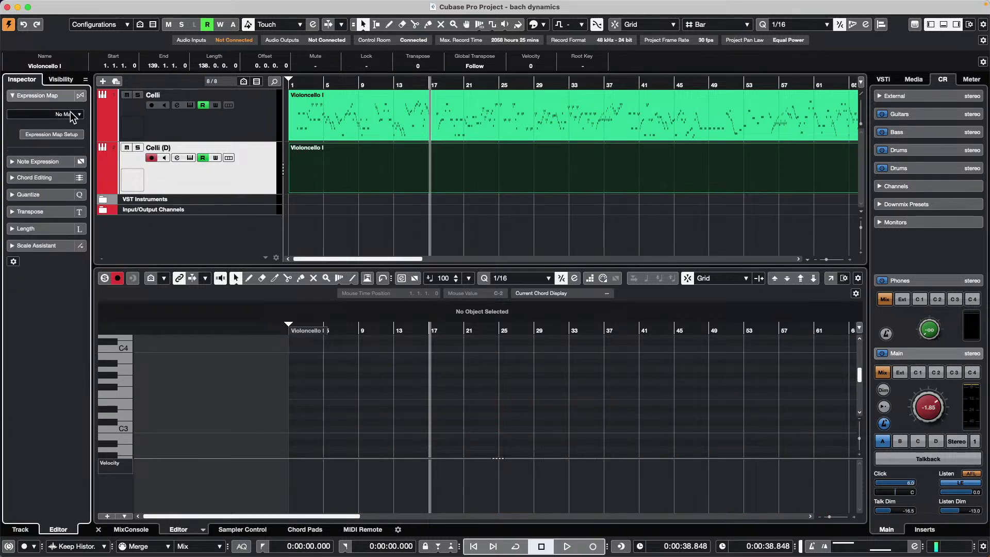
pyautogui.click(73, 114)
pyautogui.click(60, 304)
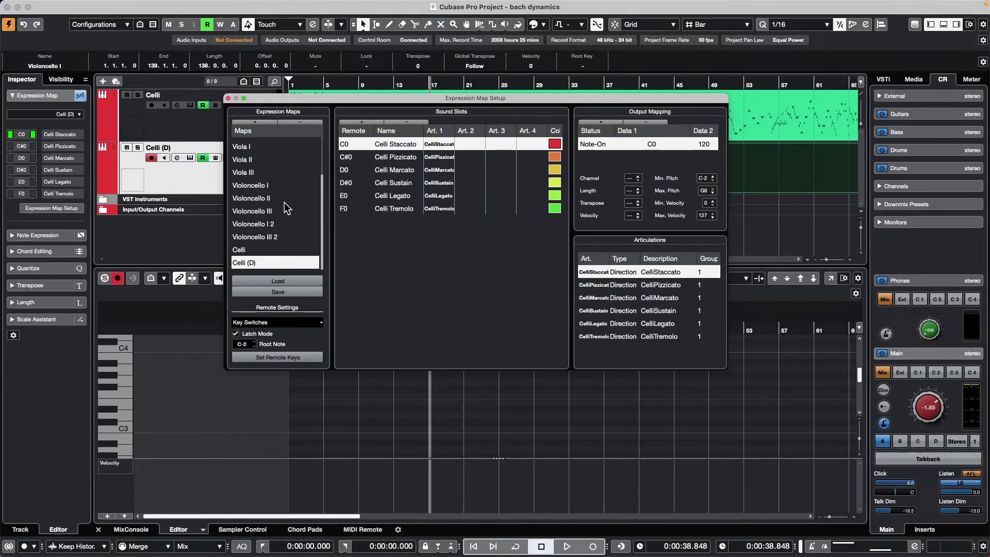
pyautogui.click(229, 99)
# Step: Show the Articulations/Dynamics lane for the original Celli part, and enlarge the Key Editor and its controller lane
pyautogui.click(346, 114)
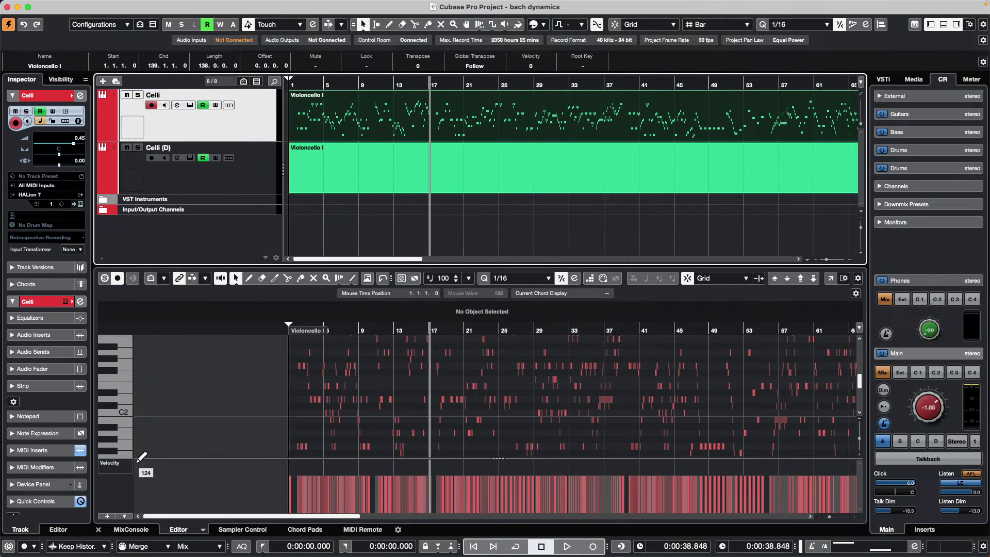
pyautogui.click(119, 464)
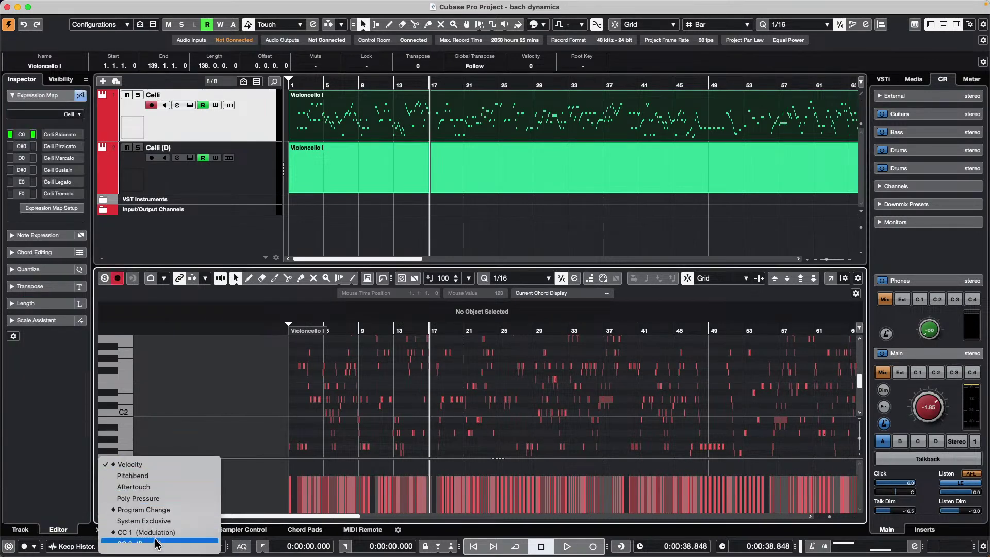
pyautogui.moveTo(158, 548)
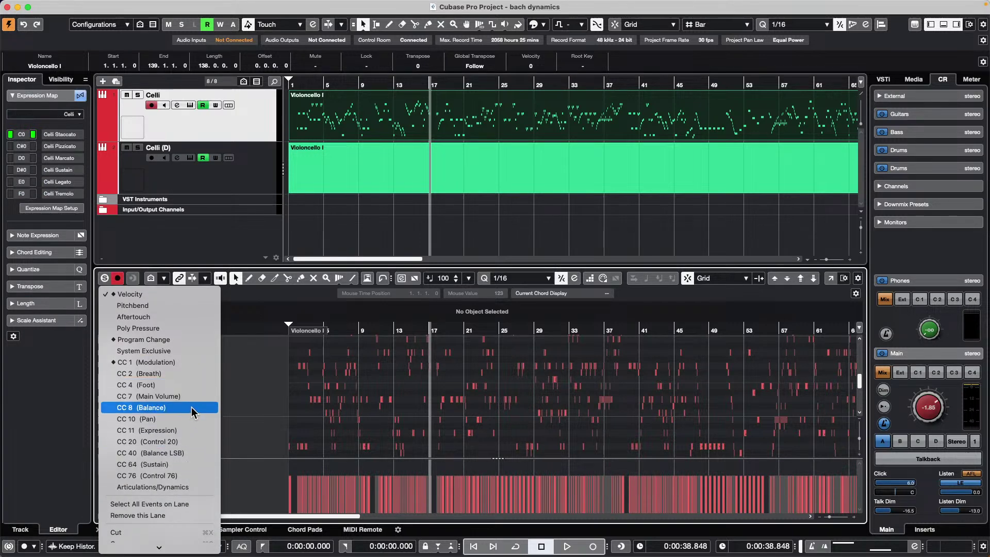
pyautogui.click(195, 488)
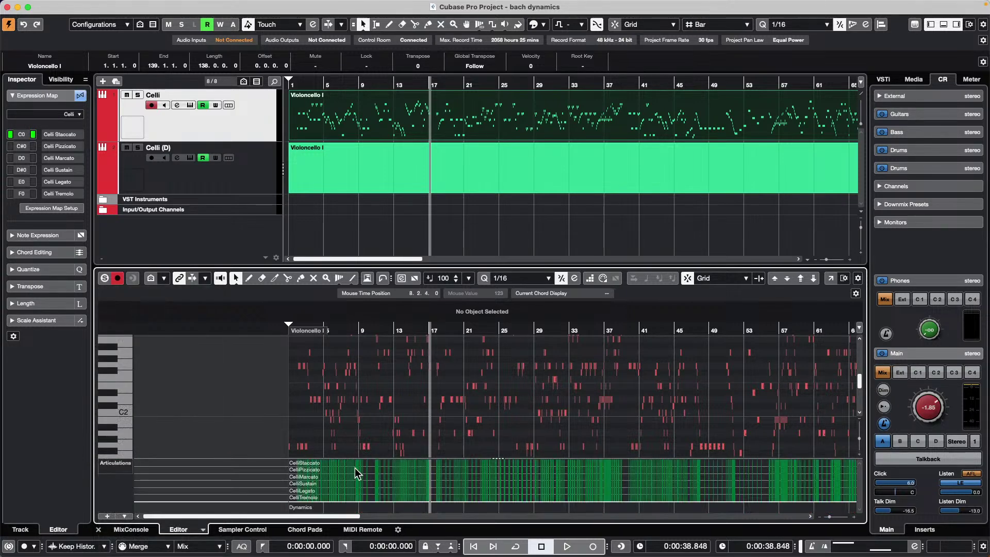
pyautogui.moveTo(447, 265); pyautogui.dragTo(447, 220)
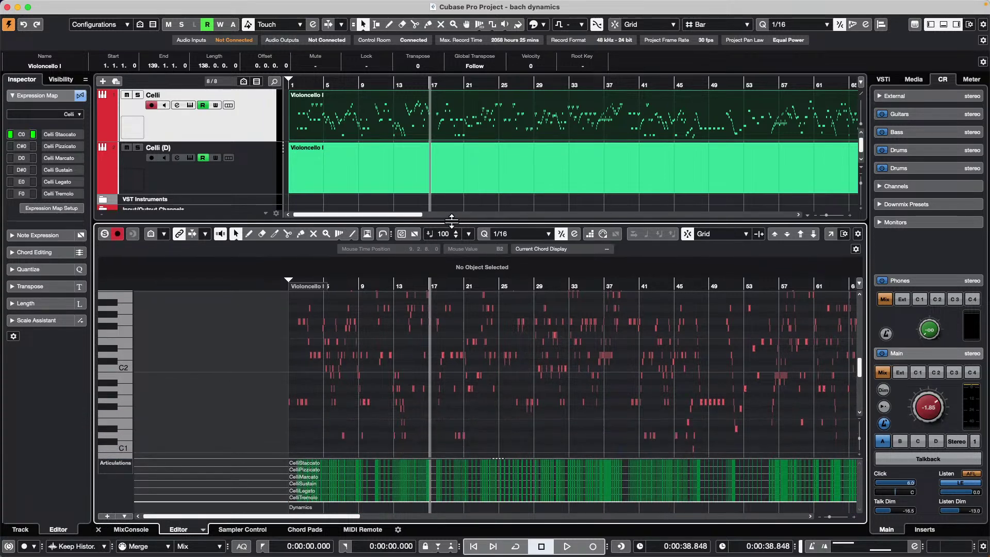
pyautogui.moveTo(310, 457); pyautogui.dragTo(314, 376)
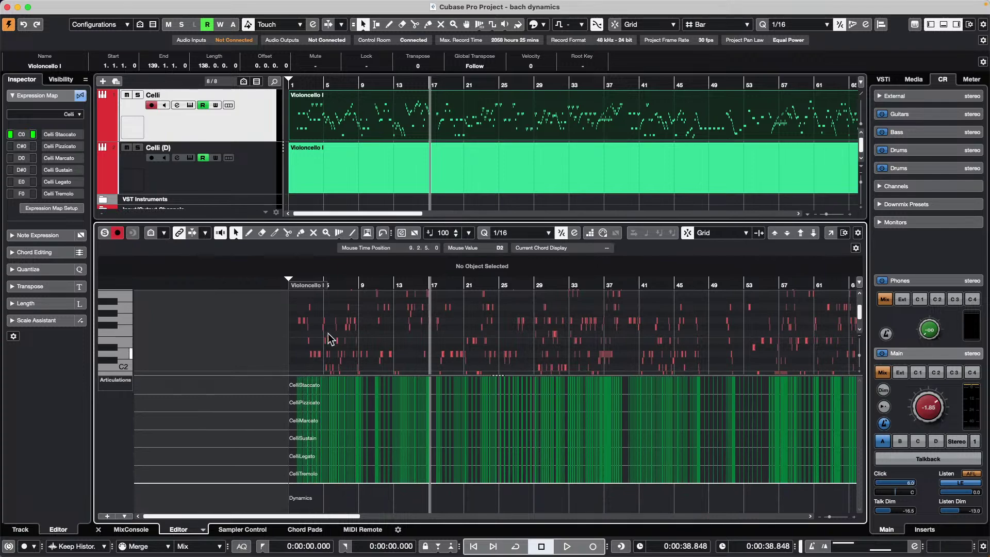
# Step: Draw articulation events: CelliStaccato at bar 2, CelliMarcato at 4.2.7, CelliStaccato at 6.1.7 and CelliMarcato at bar 8
pyautogui.moveTo(347, 283); pyautogui.dragTo(243, 338)
pyautogui.rightClick(318, 425)
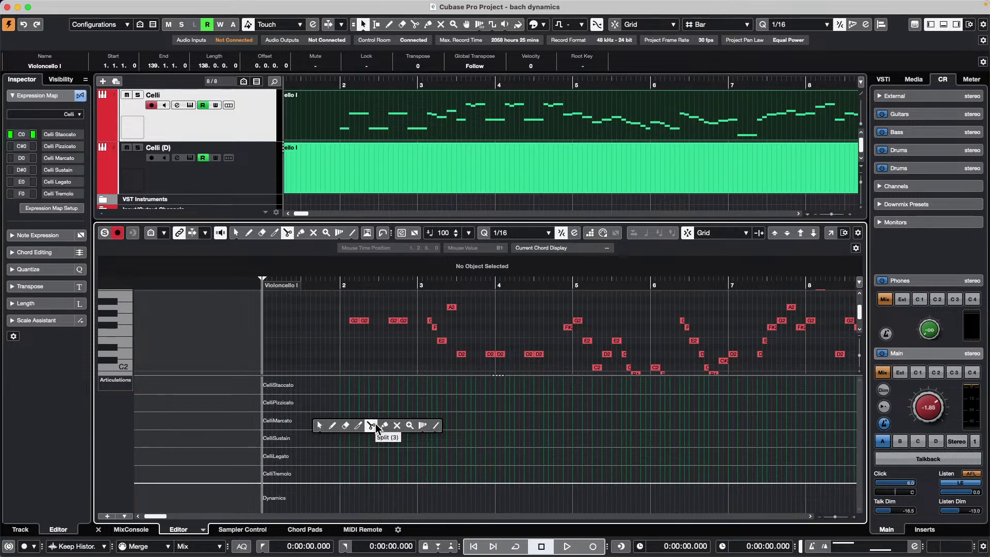
pyautogui.click(332, 425)
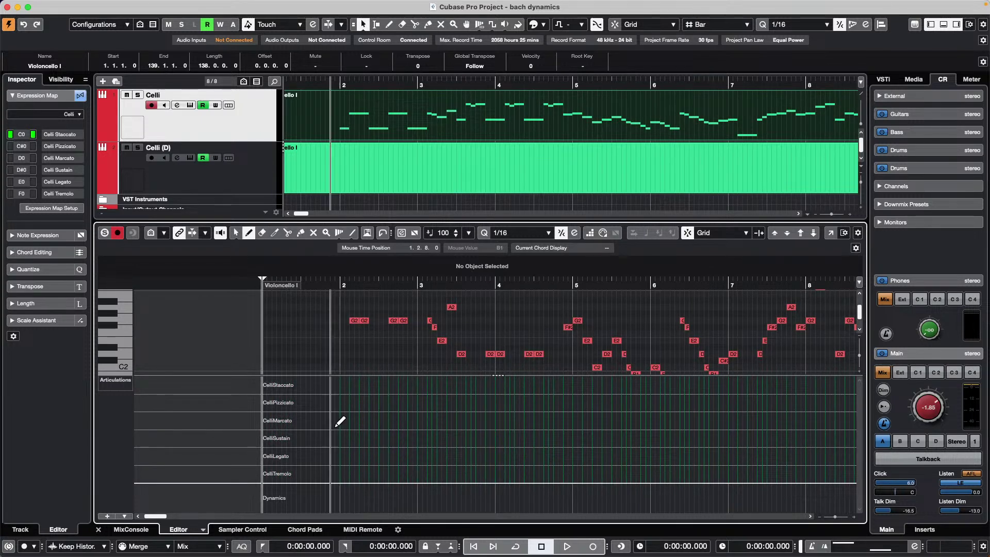
pyautogui.click(345, 382)
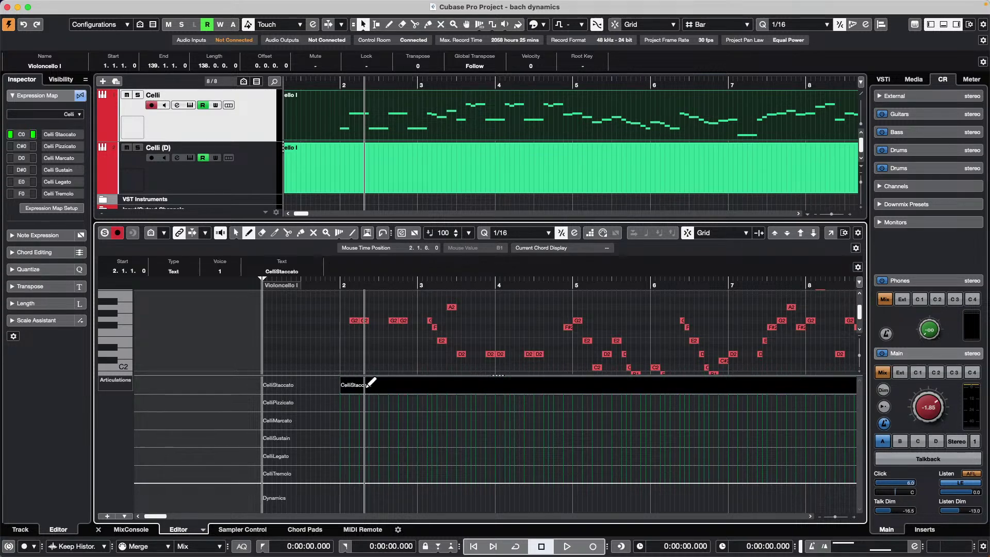
pyautogui.click(569, 417)
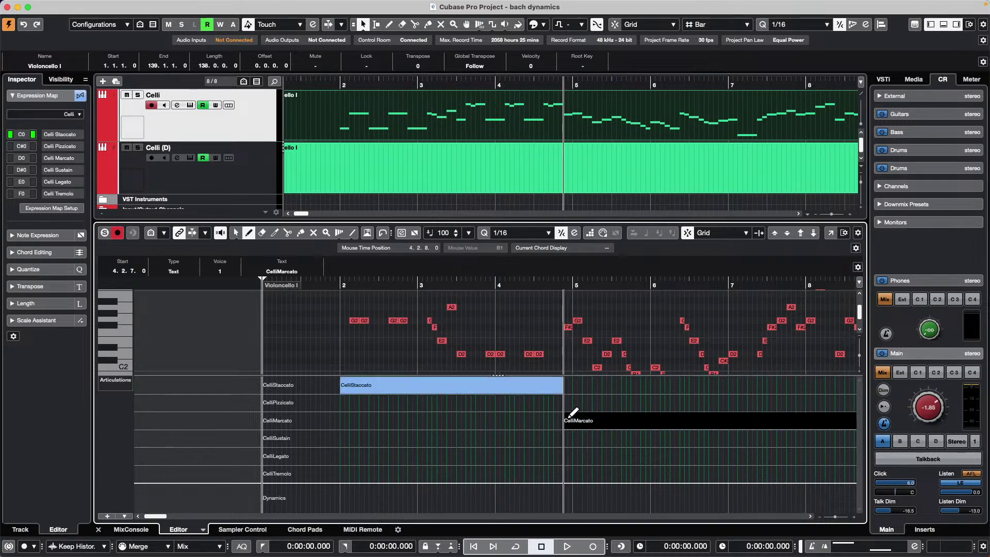
pyautogui.click(688, 380)
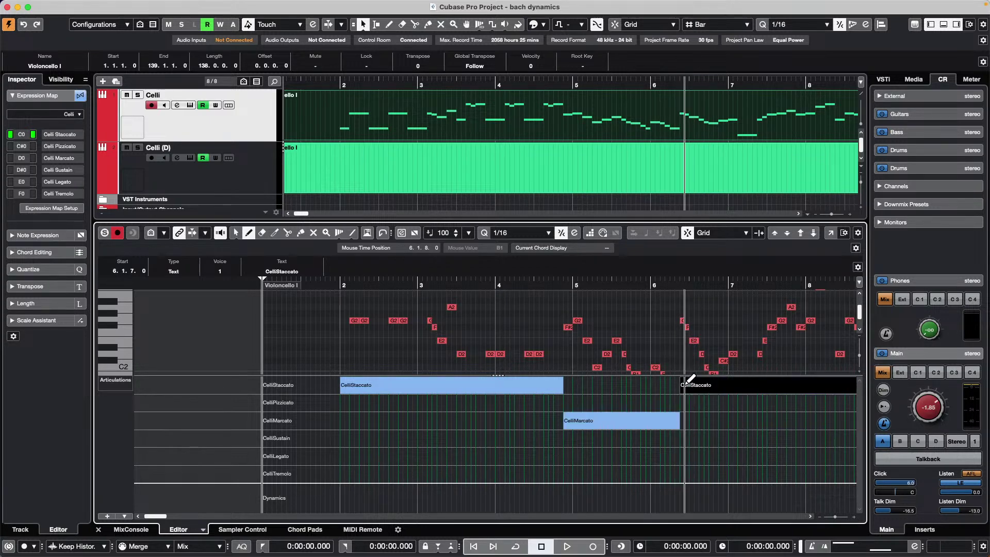
pyautogui.click(810, 419)
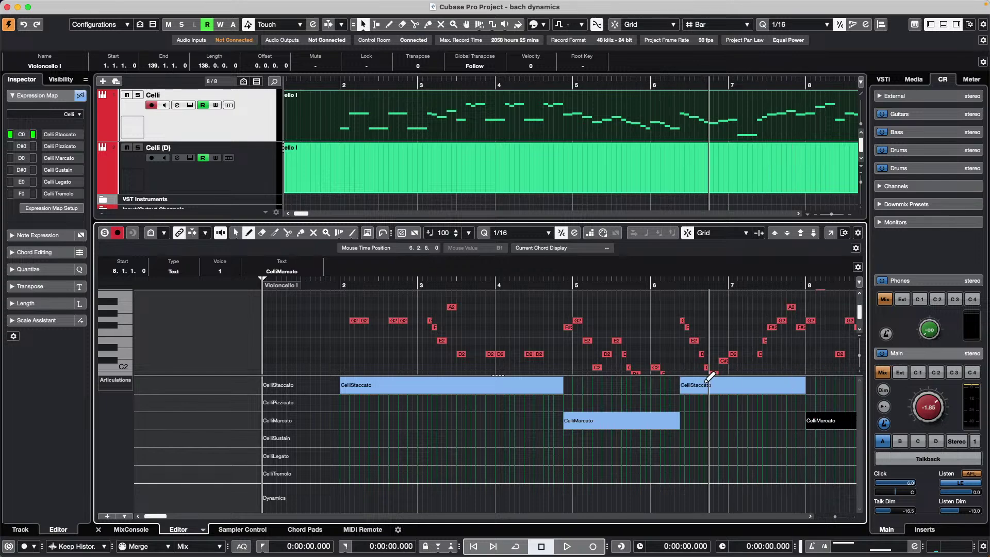
# Step: Continue alternating articulations: CelliStaccato just before bar 11, CelliMarcato at 12.2.7, CelliStaccato at 17.2.8, CelliMarcato at 19.2.7 and CelliStaccato at 22.2.8
pyautogui.moveTo(547, 280); pyautogui.dragTo(546, 256)
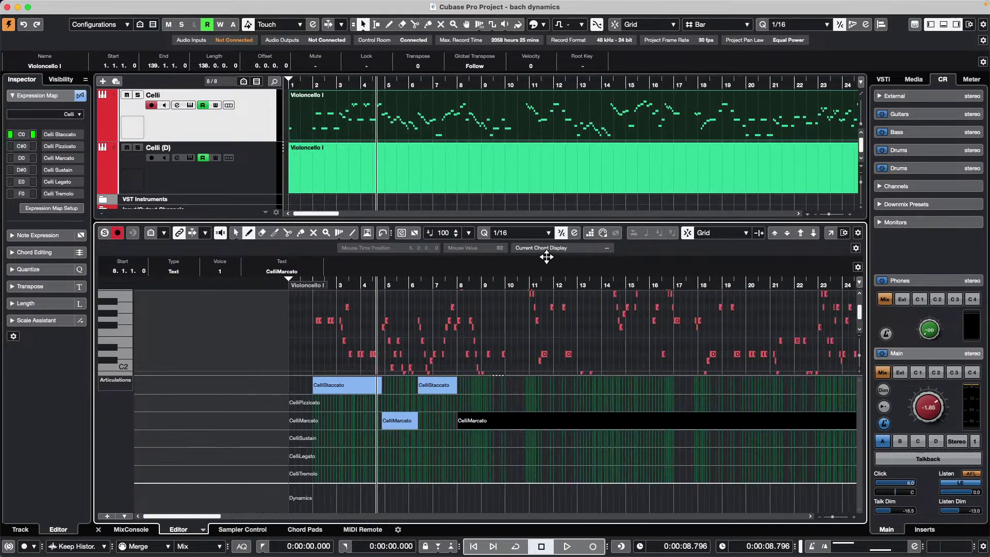
pyautogui.click(506, 384)
pyautogui.click(549, 420)
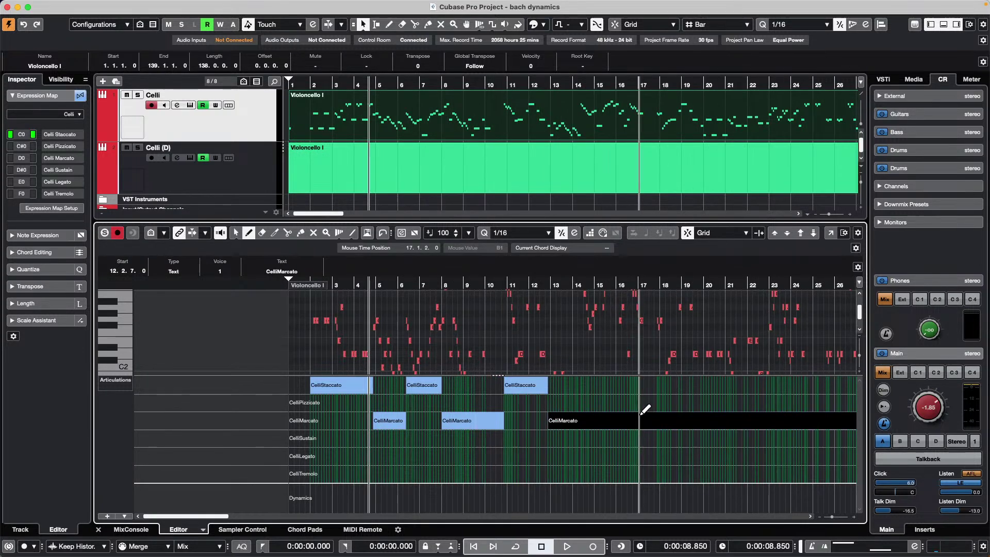
pyautogui.click(659, 385)
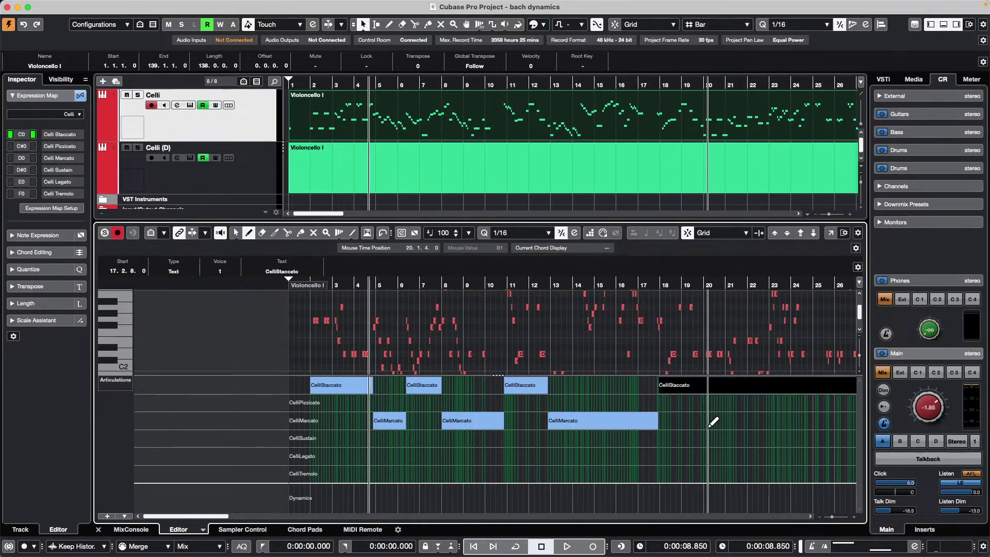
pyautogui.click(703, 421)
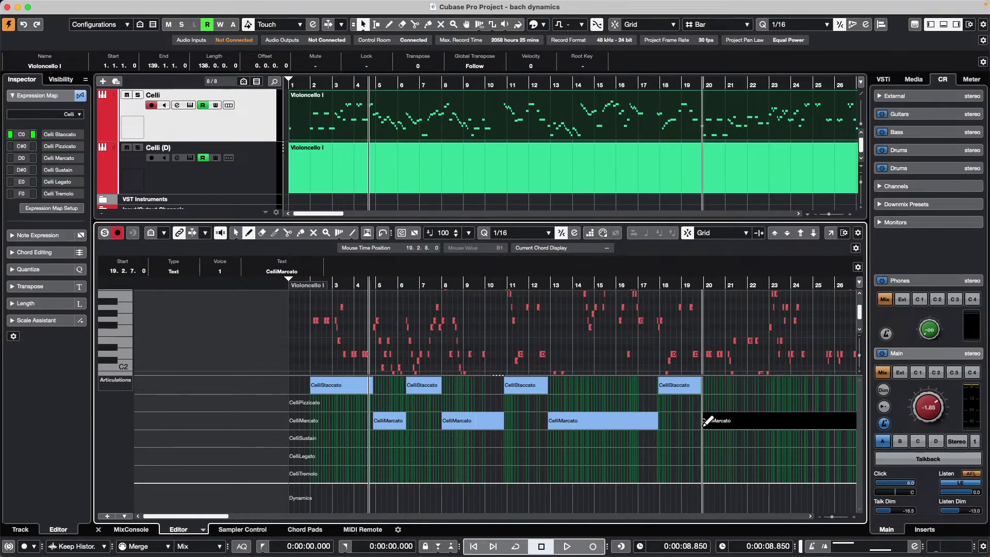
pyautogui.click(768, 385)
# Step: Open the Logical Editor for the original Celli part and set its function to Extract to Track
pyautogui.click(437, 129)
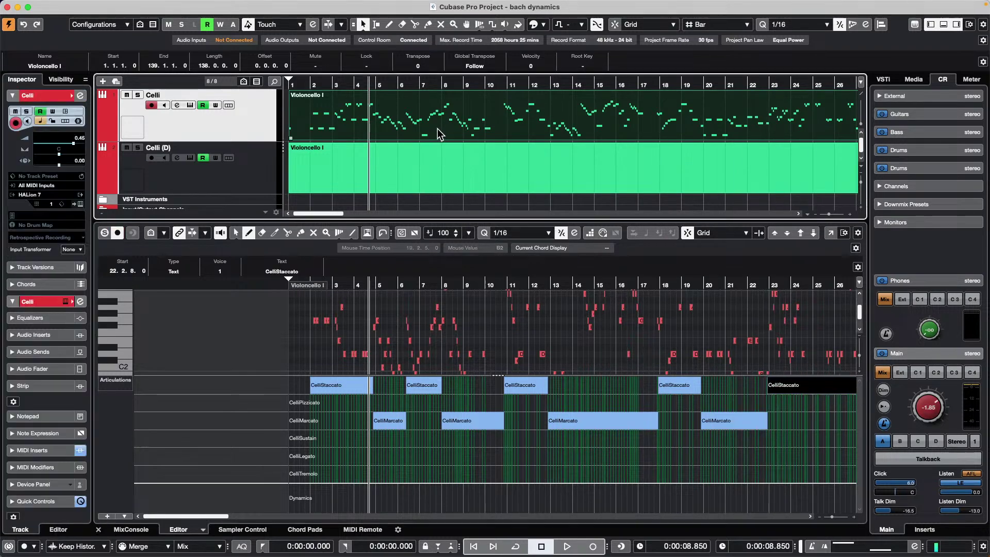
pyautogui.click(201, 6)
pyautogui.moveTo(157, 10)
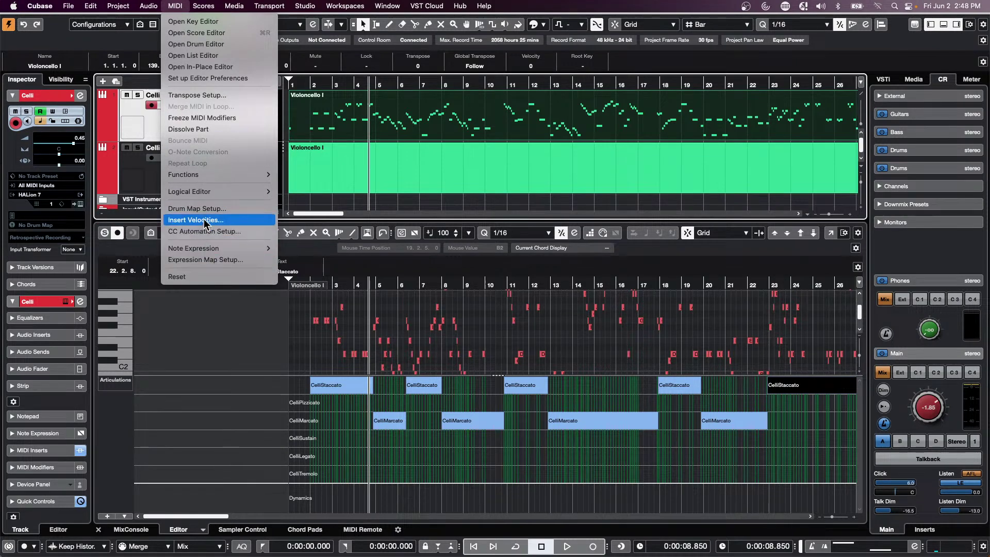
pyautogui.moveTo(261, 192)
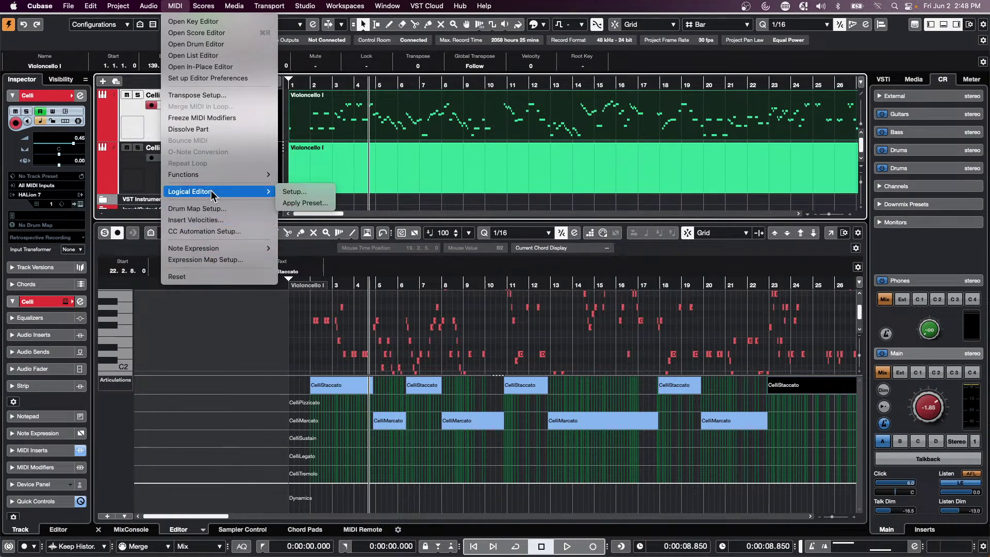
pyautogui.click(329, 196)
pyautogui.moveTo(603, 67); pyautogui.dragTo(308, 84)
pyautogui.click(542, 418)
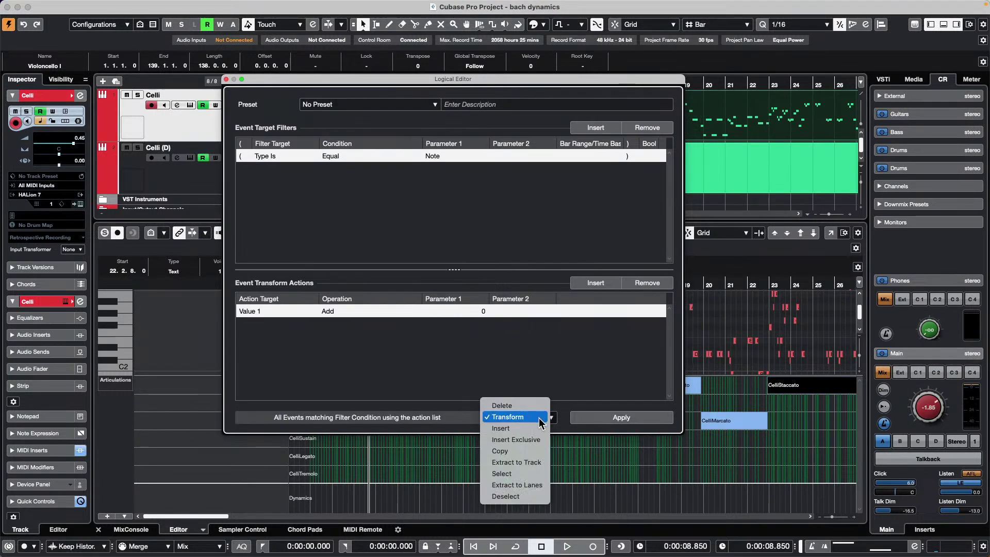
pyautogui.click(536, 462)
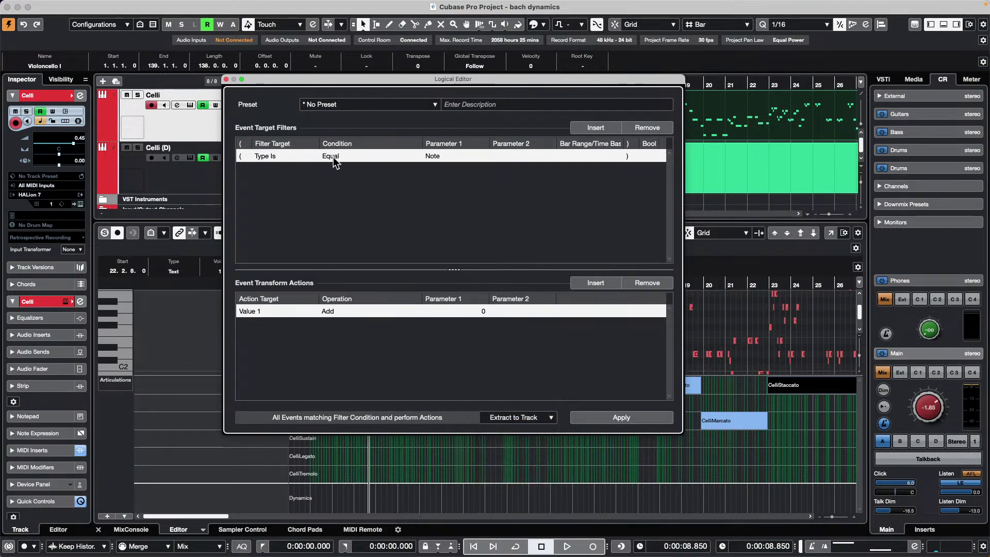
# Step: Set the Type Is filter condition to VST 3 Event in the Logical Editor and review the other event types
pyautogui.click(451, 155)
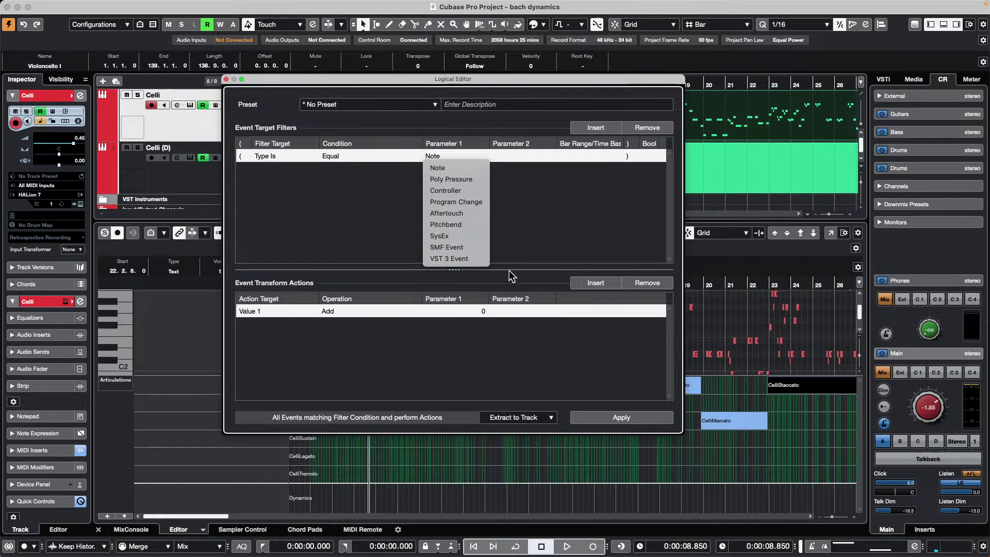
pyautogui.click(454, 259)
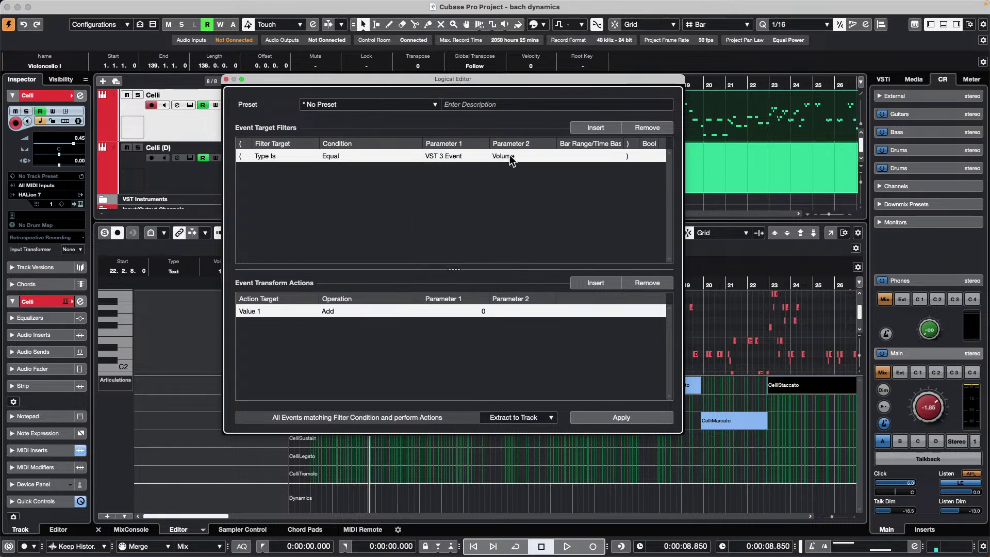
pyautogui.click(508, 156)
pyautogui.click(450, 154)
pyautogui.click(449, 154)
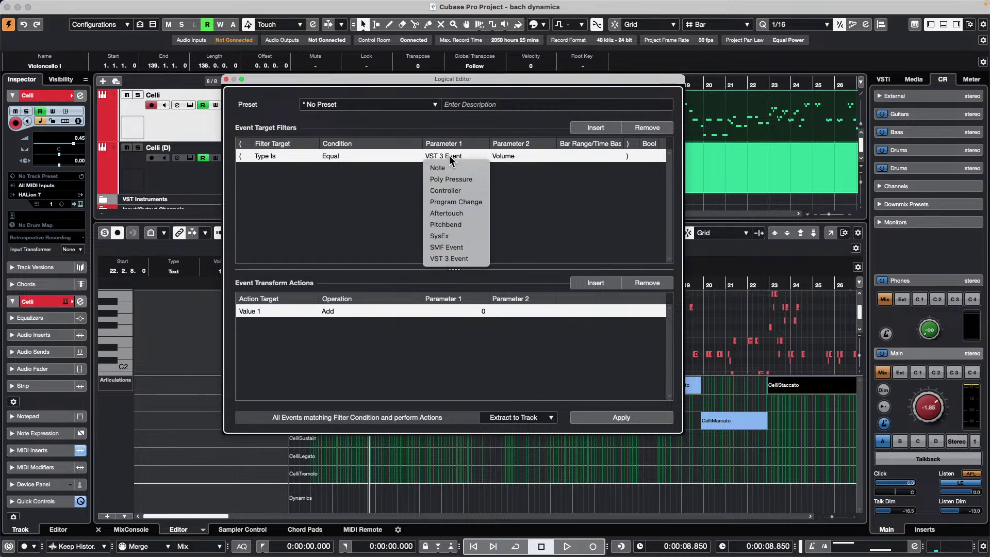
pyautogui.click(356, 222)
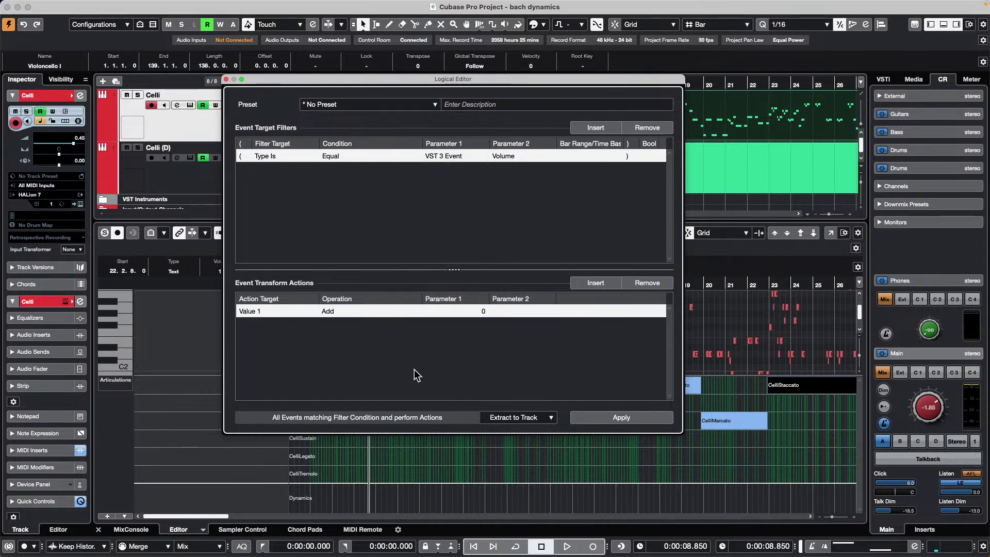
# Step: Close the Logical Editor and examine how the articulations are stored among the Violoncello I part's events in the List Editor
pyautogui.click(227, 79)
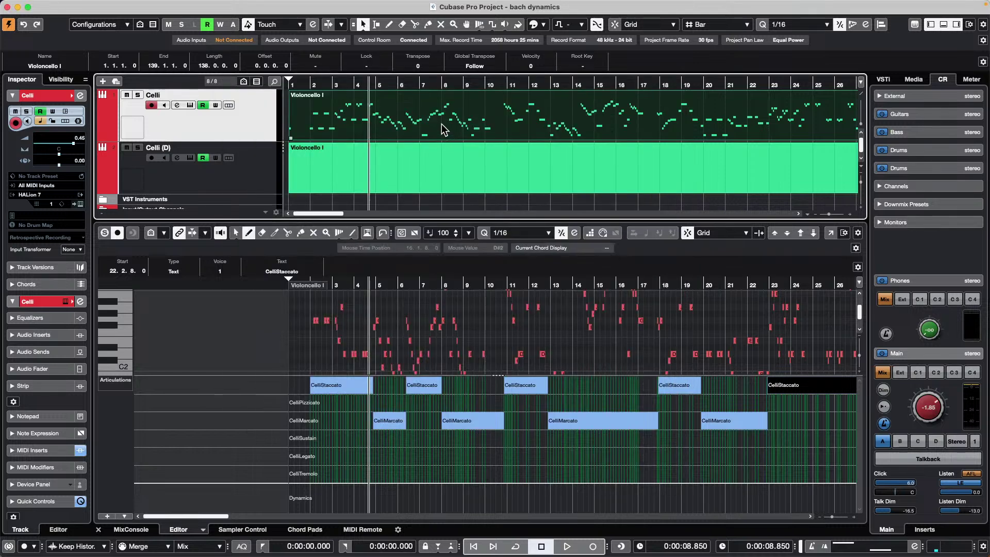
pyautogui.click(176, 6)
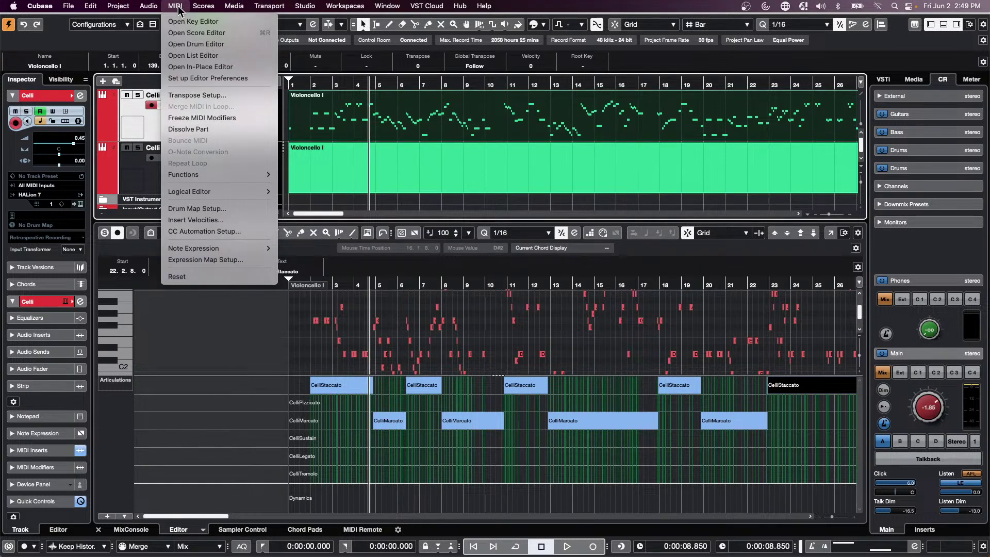
pyautogui.click(196, 55)
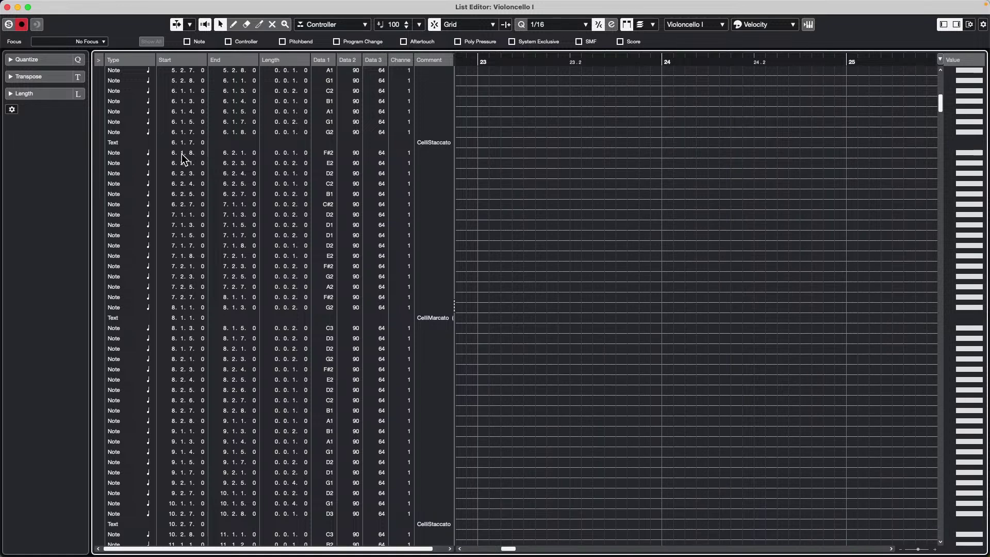
pyautogui.scroll(-10, 349, 178)
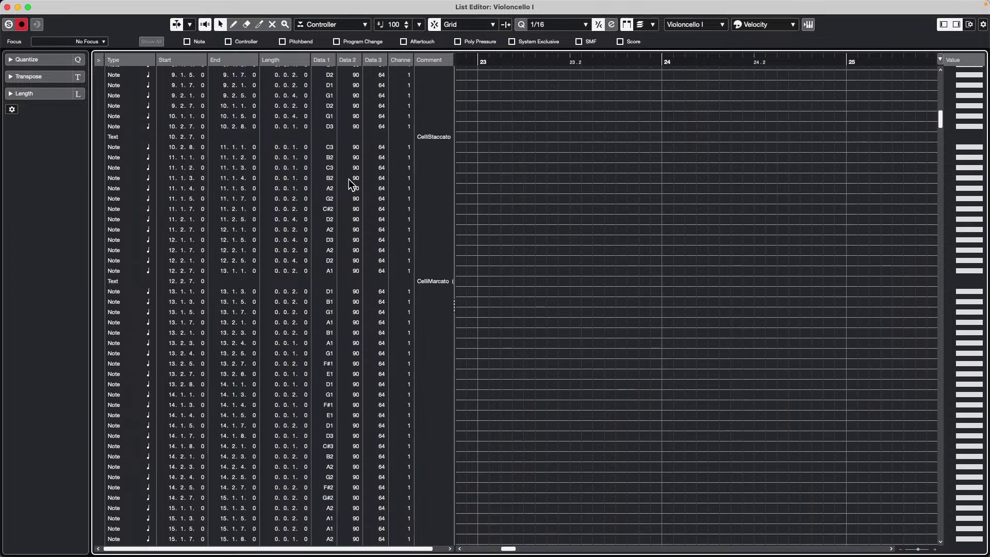
pyautogui.scroll(10, 349, 182)
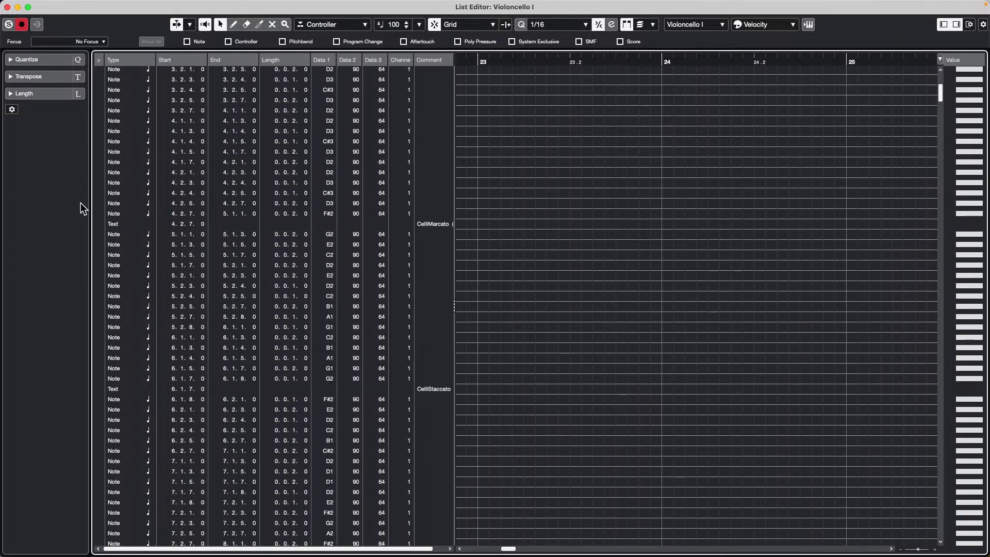
pyautogui.click(8, 7)
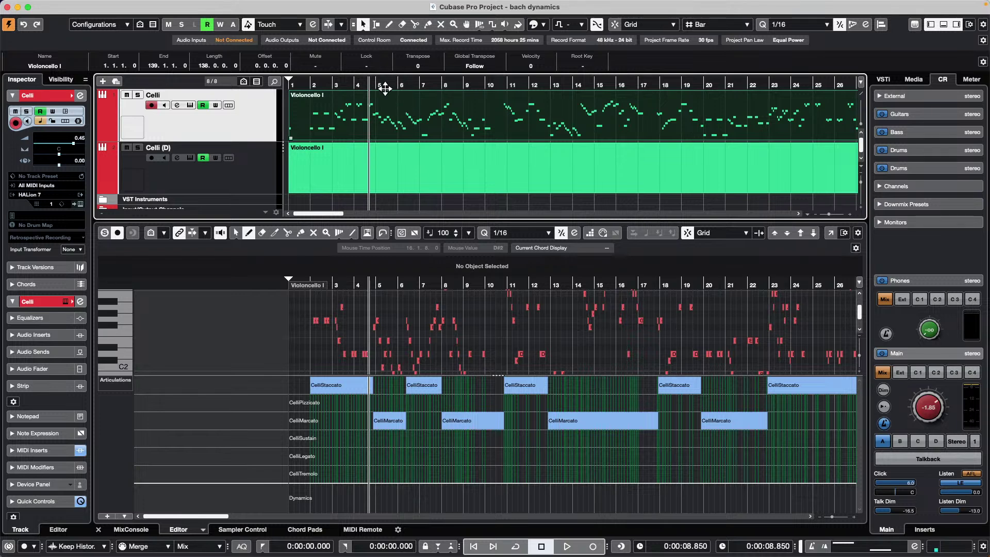
pyautogui.moveTo(214, 4)
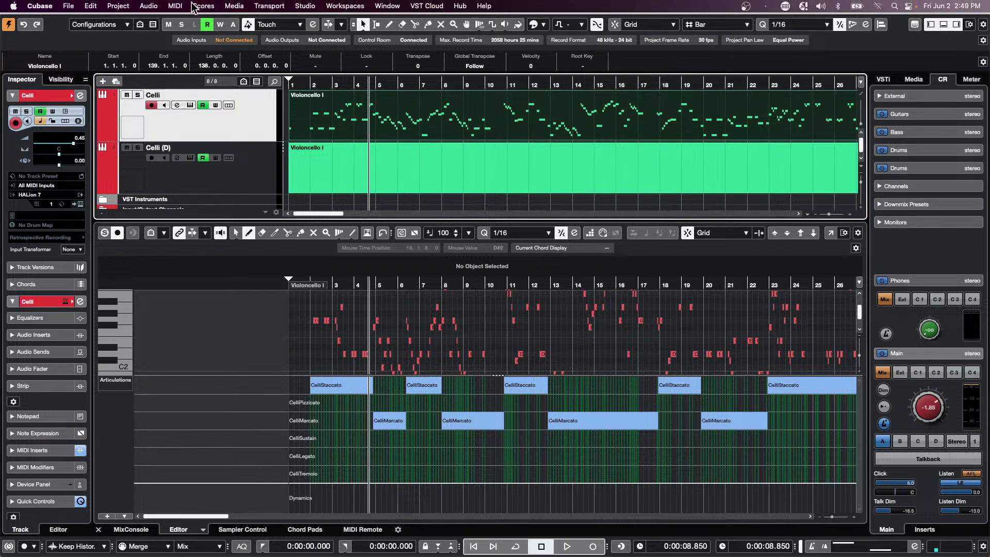
pyautogui.click(174, 7)
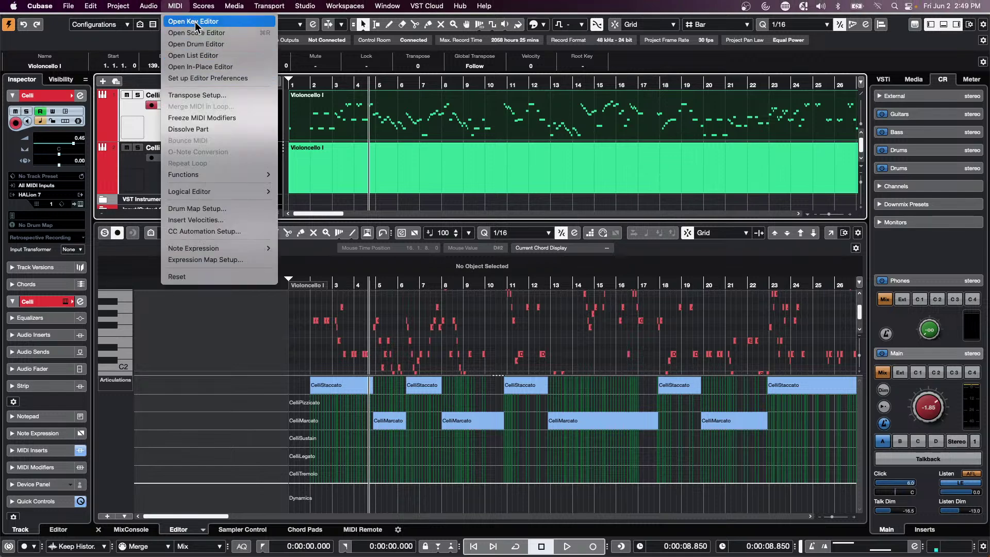
pyautogui.click(211, 56)
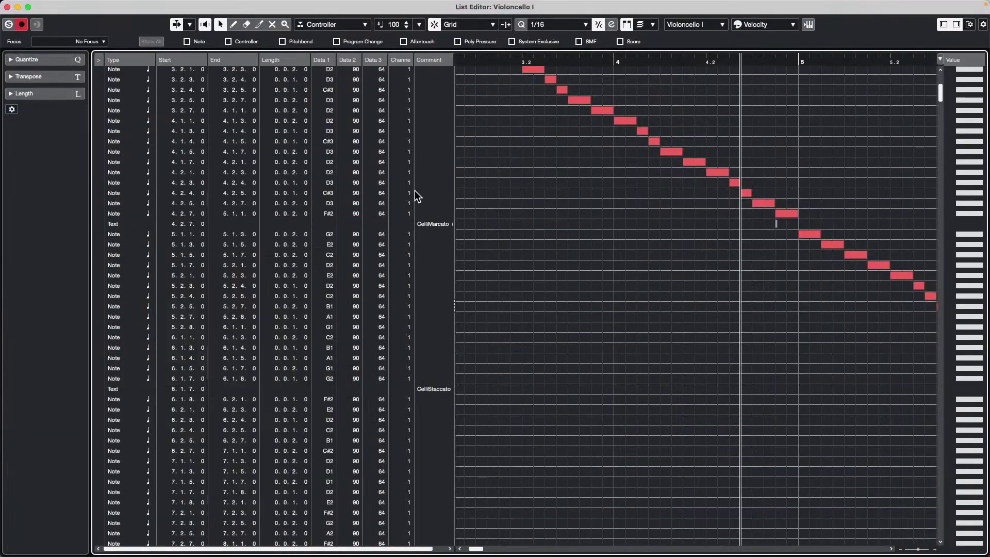
pyautogui.scroll(-20, 420, 199)
pyautogui.scroll(20, 421, 199)
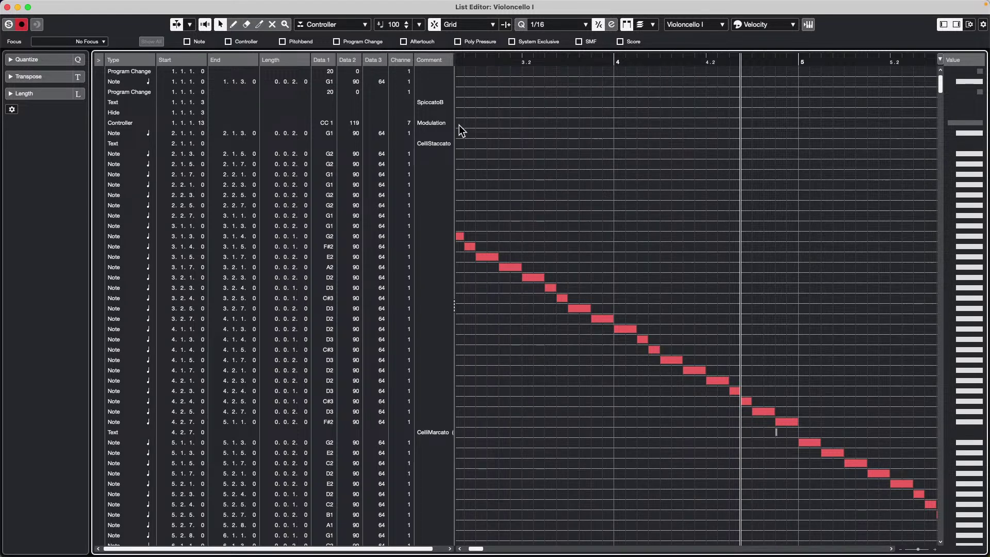
pyautogui.click(7, 6)
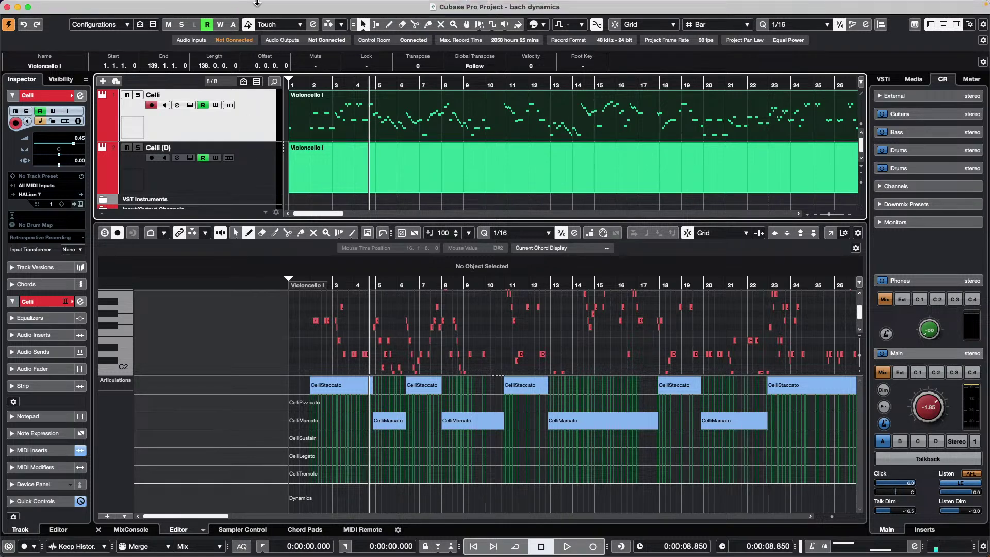
# Step: Reopen the Logical Editor for the upper Celli track's part and set its function to Delete
pyautogui.click(176, 6)
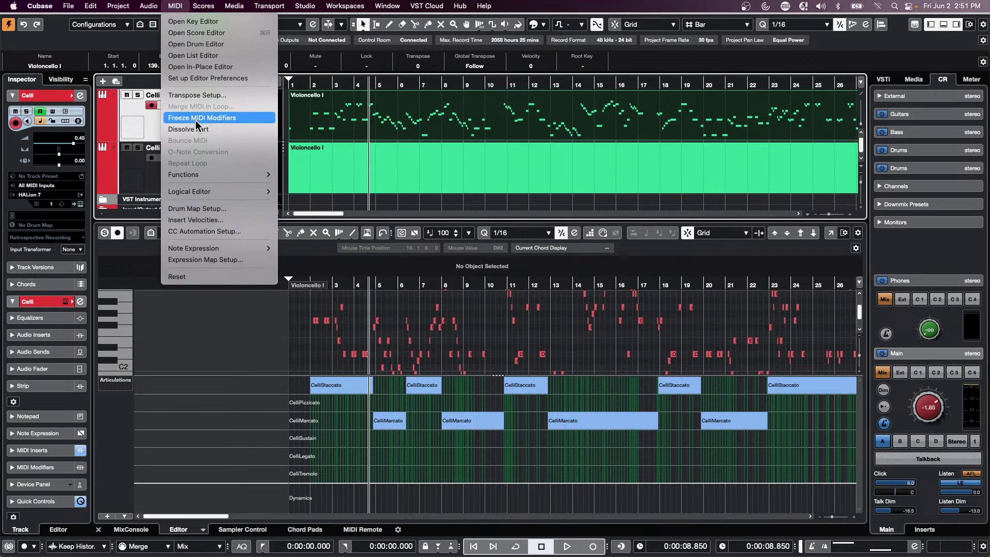
pyautogui.moveTo(153, 10)
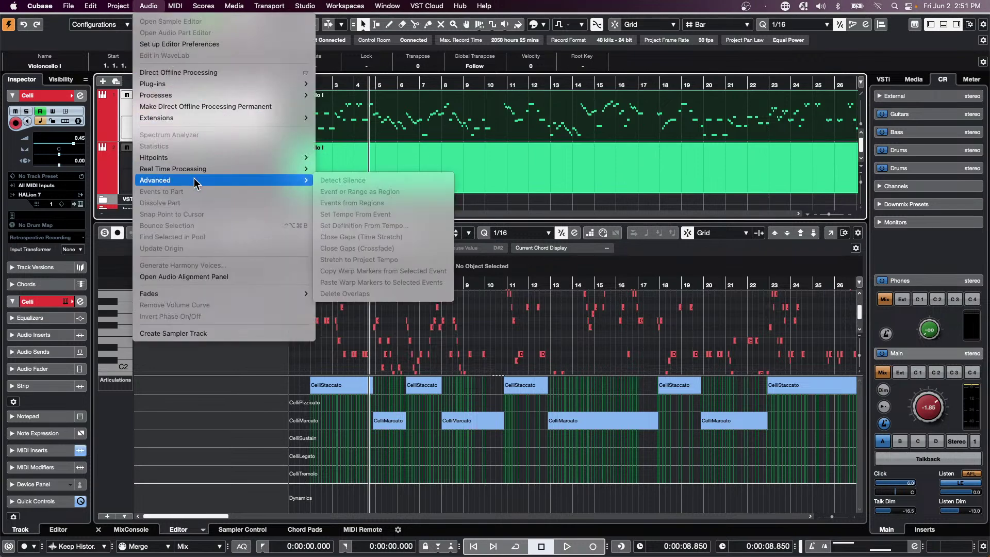
pyautogui.moveTo(201, 171)
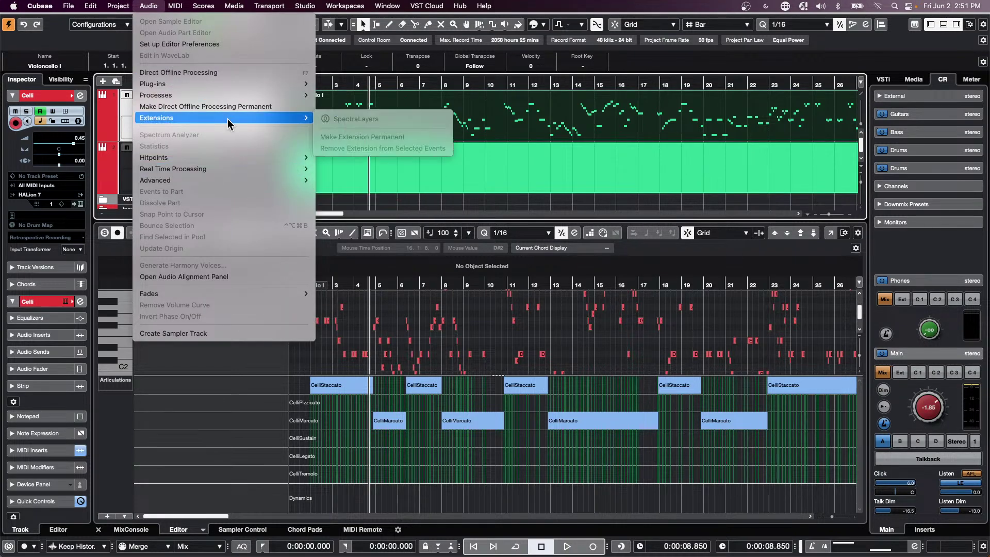
pyautogui.moveTo(183, 5)
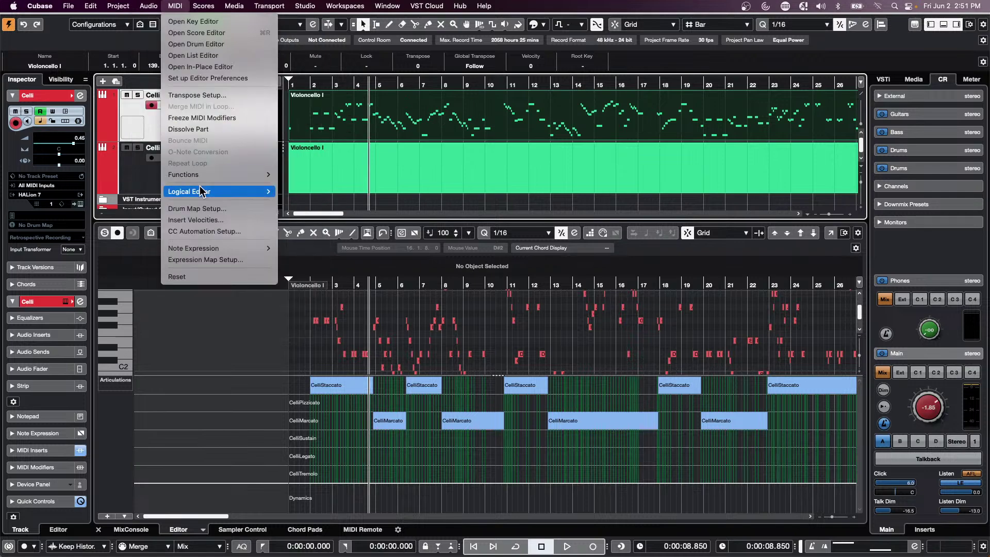
pyautogui.moveTo(213, 195)
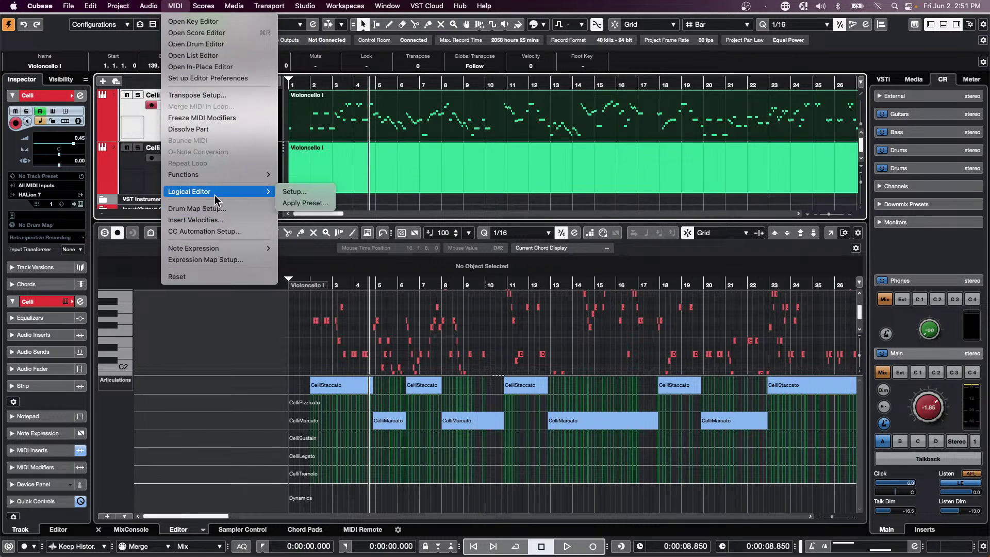
pyautogui.press('Return')
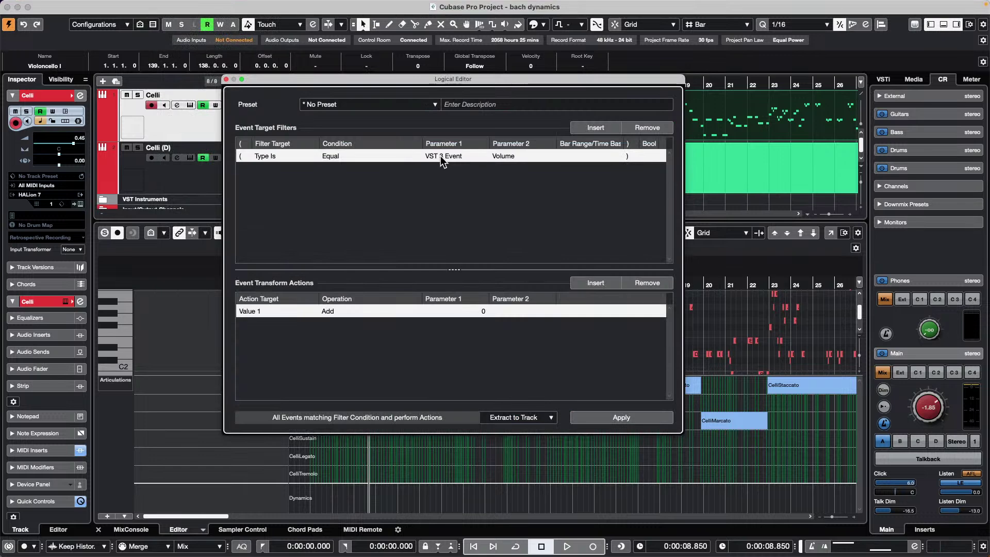
pyautogui.click(526, 418)
pyautogui.click(537, 361)
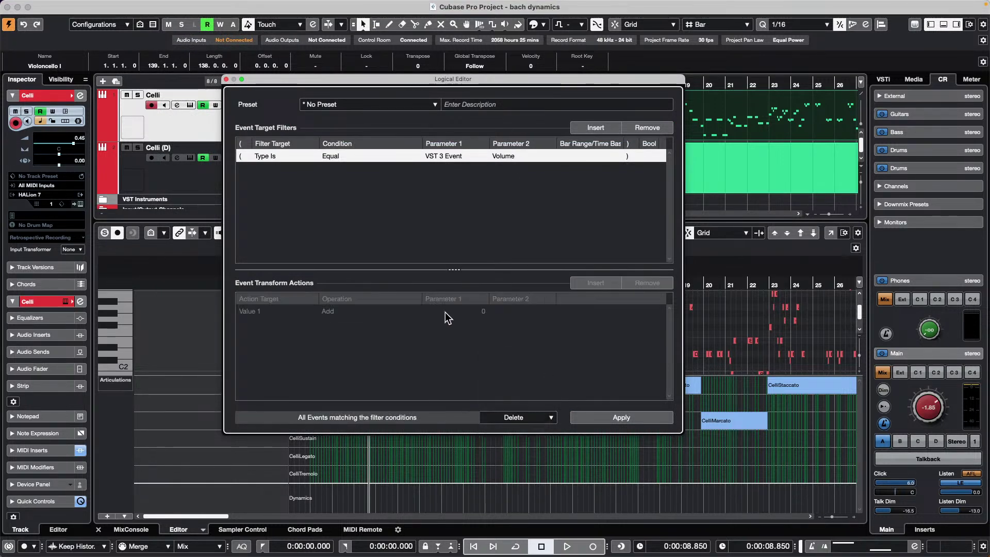
# Step: Replace the VST 3 Event filter with two conditions joined by And: Type Is Equal Note and Type Is Equal Controller
pyautogui.click(600, 129)
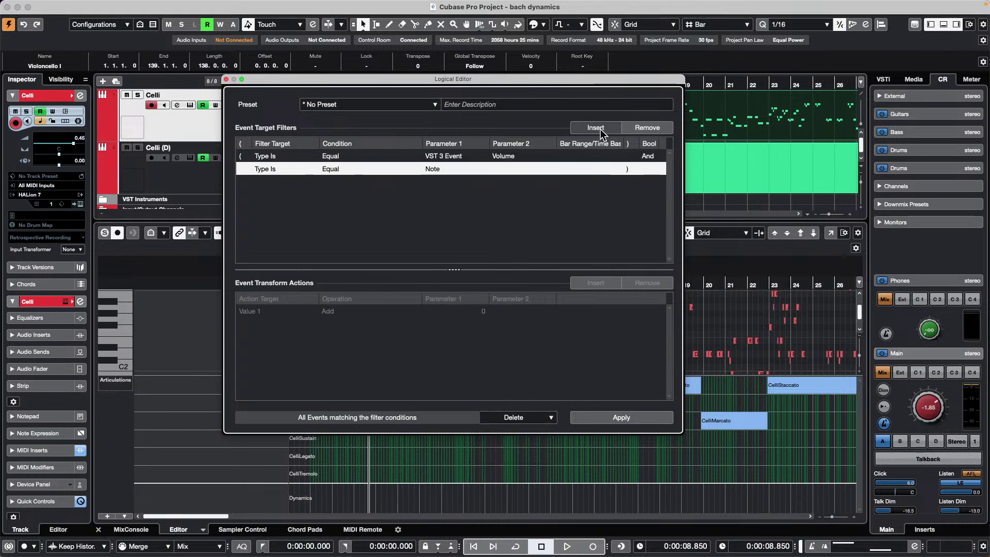
pyautogui.click(647, 129)
pyautogui.click(646, 129)
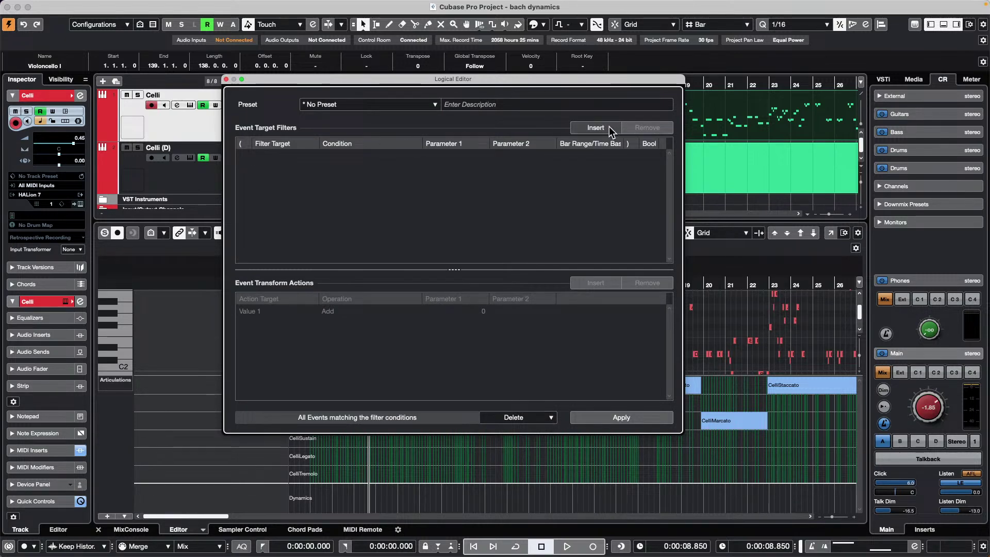
pyautogui.click(580, 130)
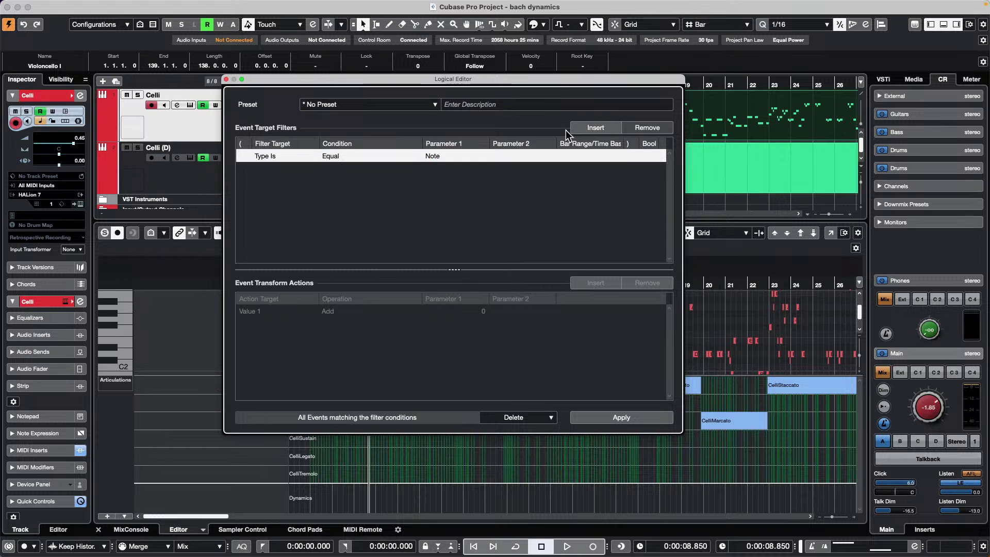
pyautogui.click(594, 130)
pyautogui.click(261, 170)
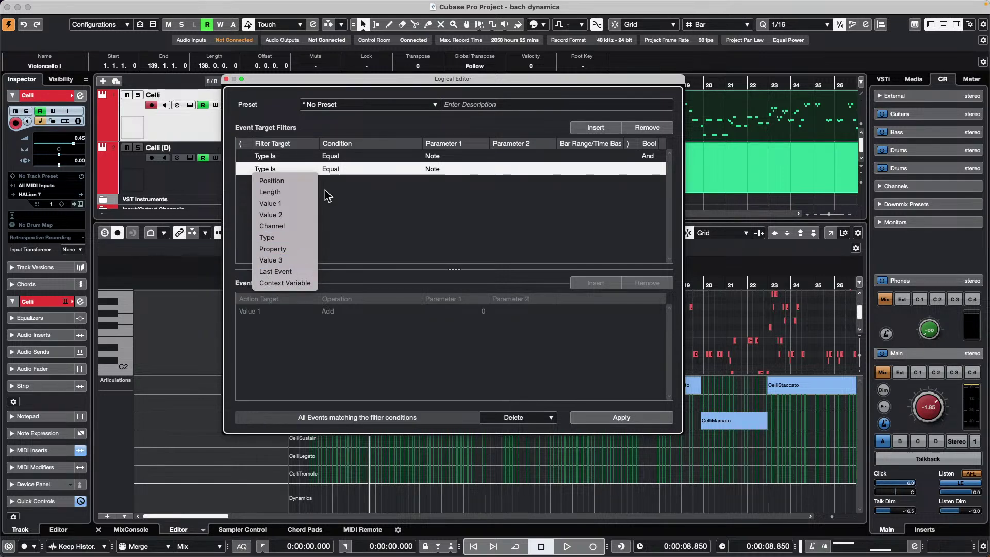
pyautogui.click(432, 169)
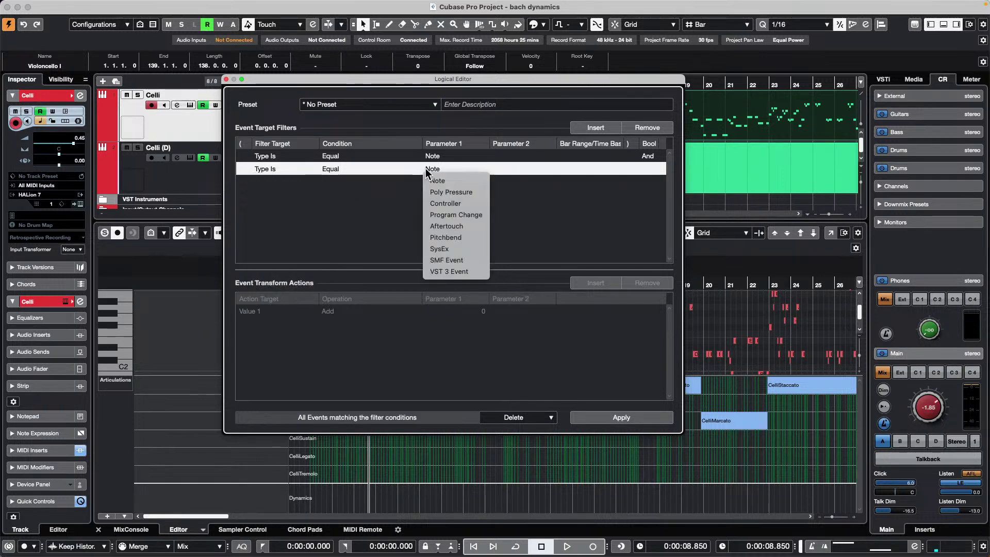
pyautogui.click(481, 206)
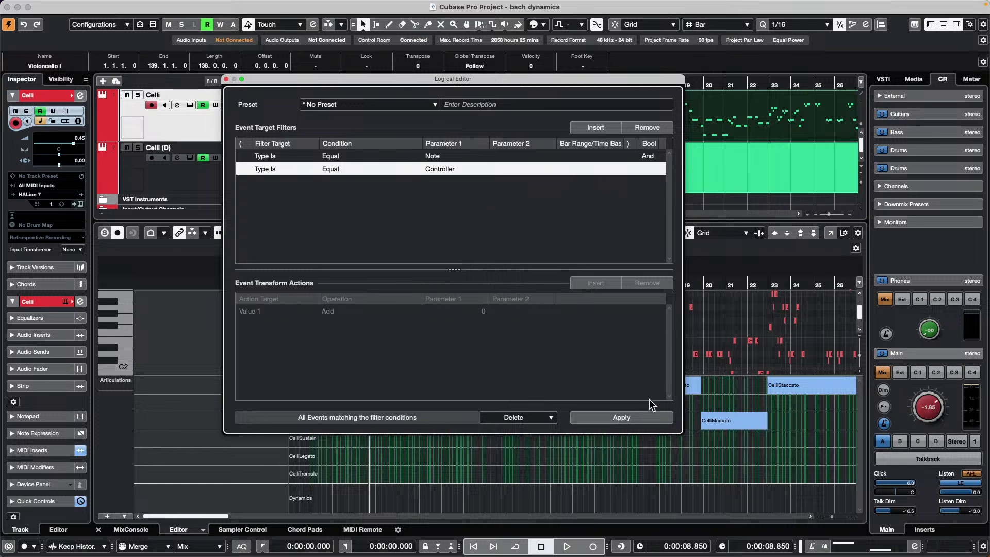
# Step: Try to delete the events matching both the Note and Controller conditions from the Celli part, and close the Logical Editor
pyautogui.moveTo(410, 82); pyautogui.dragTo(639, 255)
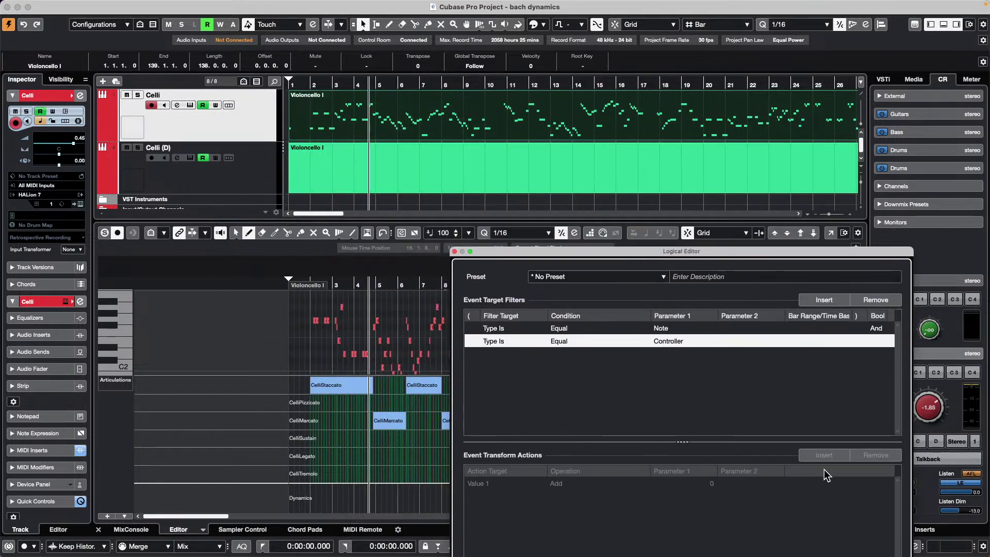
pyautogui.moveTo(715, 250); pyautogui.dragTo(766, 67)
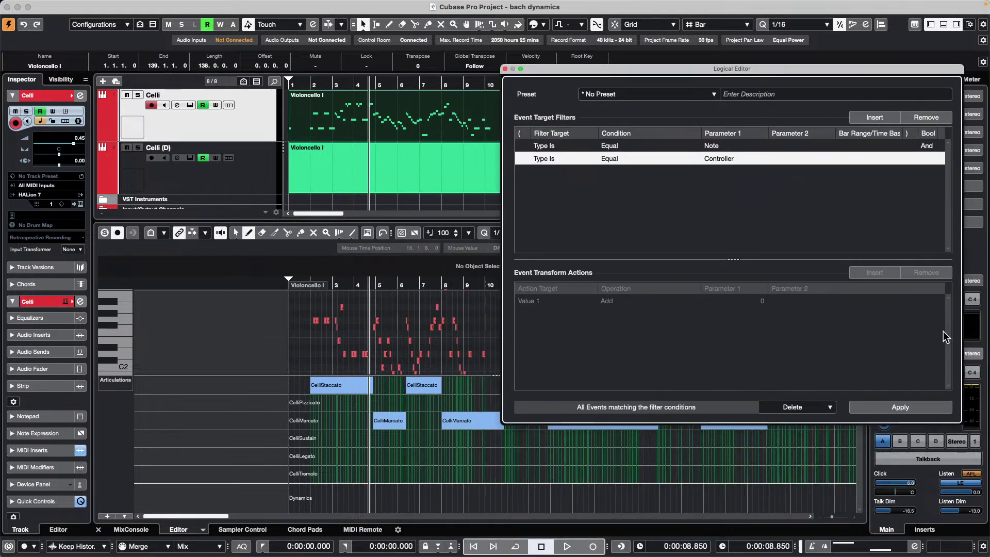
pyautogui.click(907, 406)
pyautogui.click(506, 70)
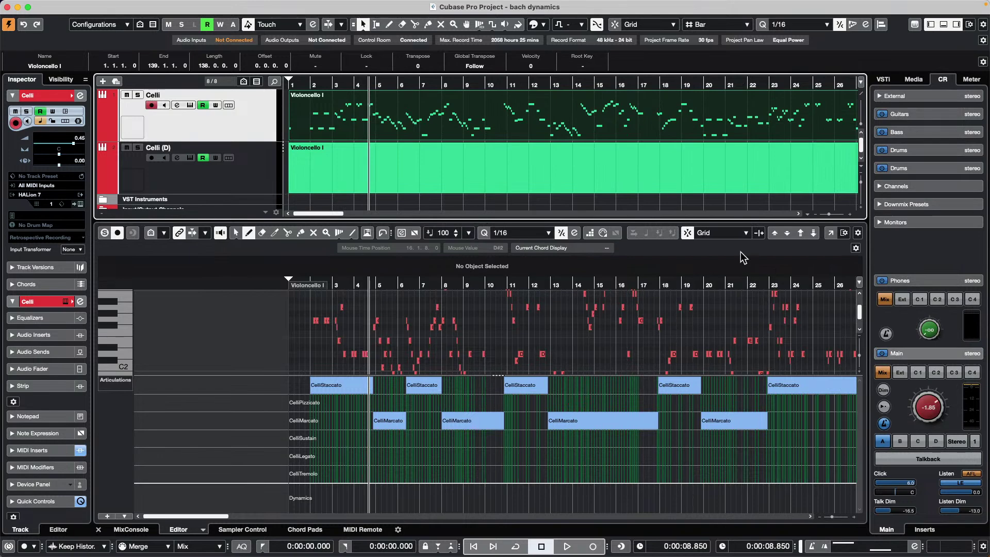
# Step: Open the Violoncello I part in a separate Key Editor window showing its notes and articulations from bar 1 to about bar 22
pyautogui.click(831, 233)
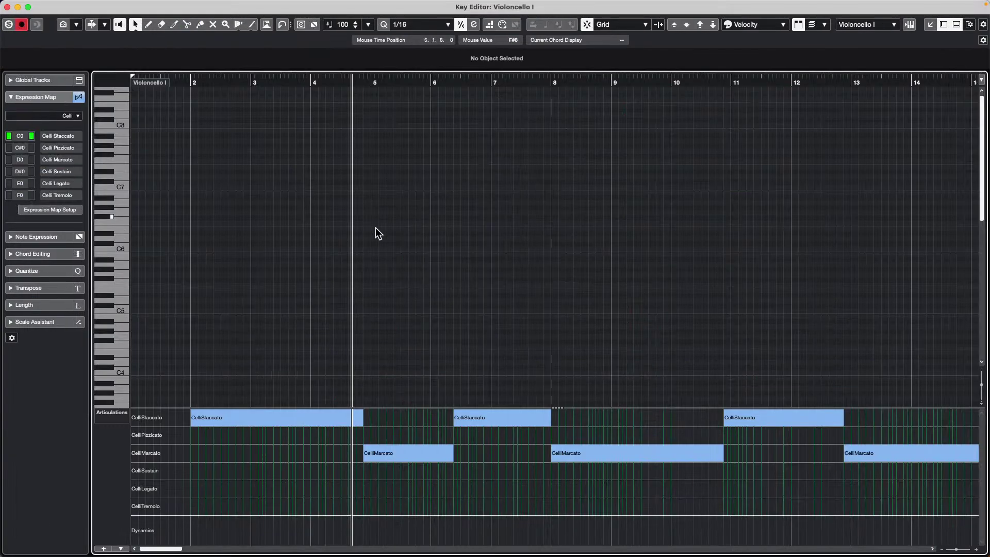
pyautogui.moveTo(388, 80); pyautogui.dragTo(133, 78)
pyautogui.scroll(-10, 227, 128)
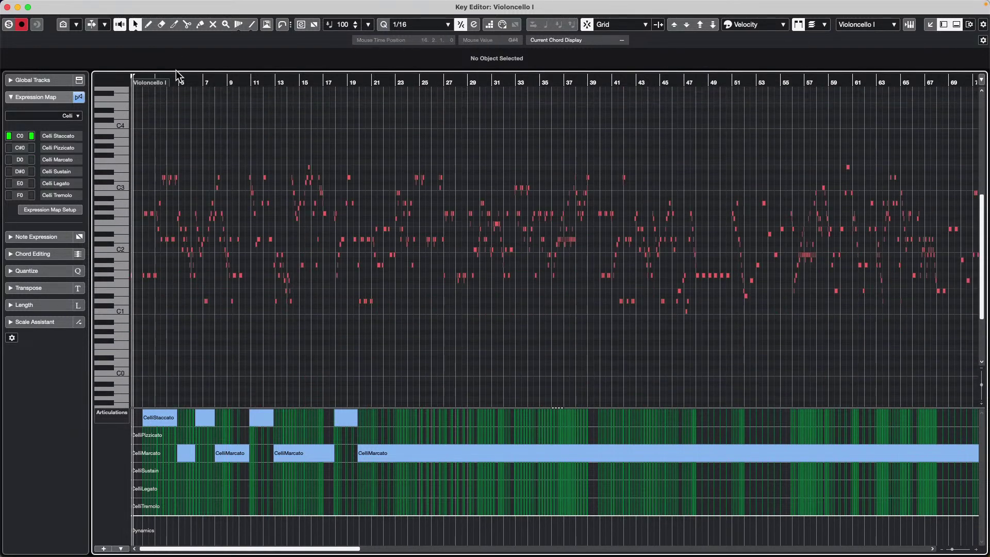
pyautogui.moveTo(109, 96); pyautogui.dragTo(117, 103)
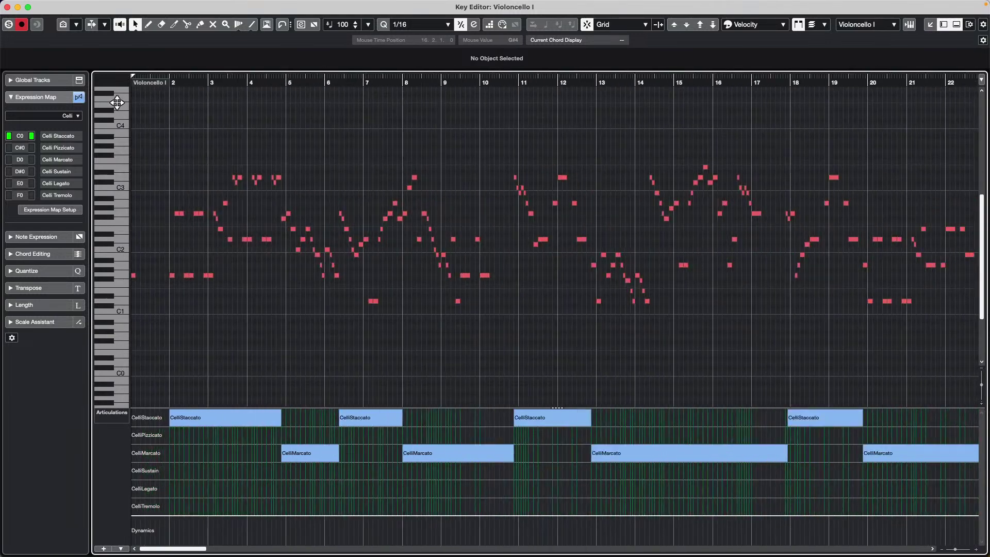
pyautogui.moveTo(218, 2); pyautogui.dragTo(196, 6)
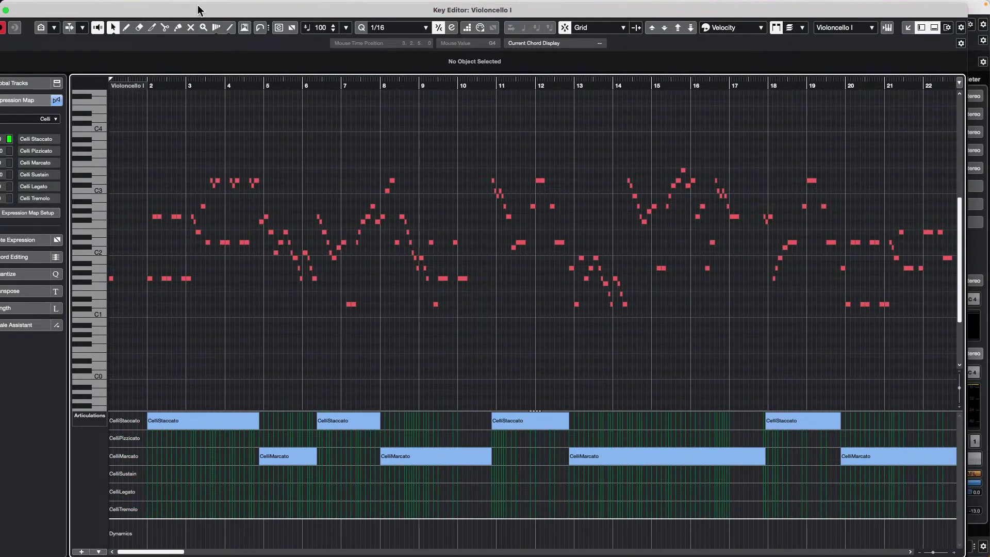
# Step: Remove the Controller condition in the Logical Editor and delete all Note events from the Violoncello I part
pyautogui.click(175, 6)
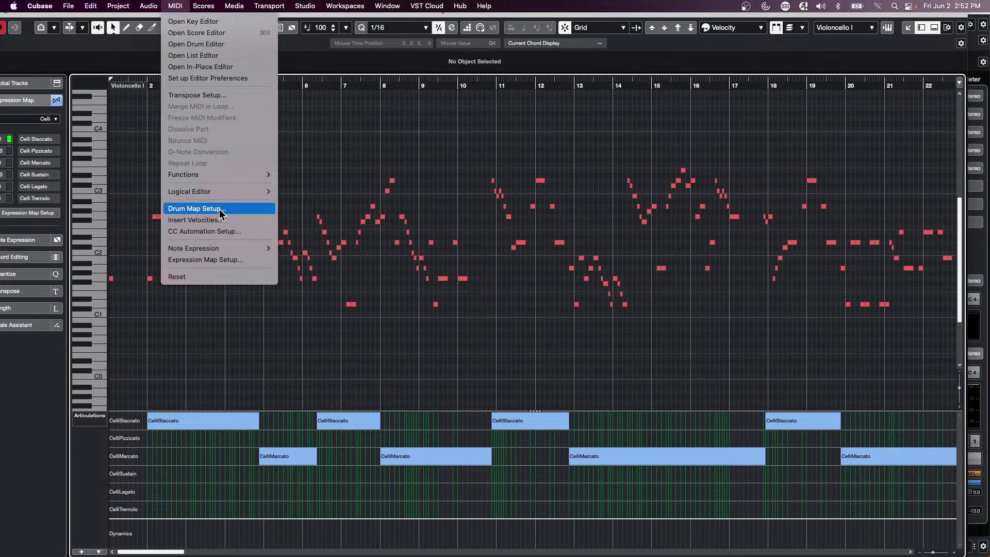
pyautogui.click(294, 191)
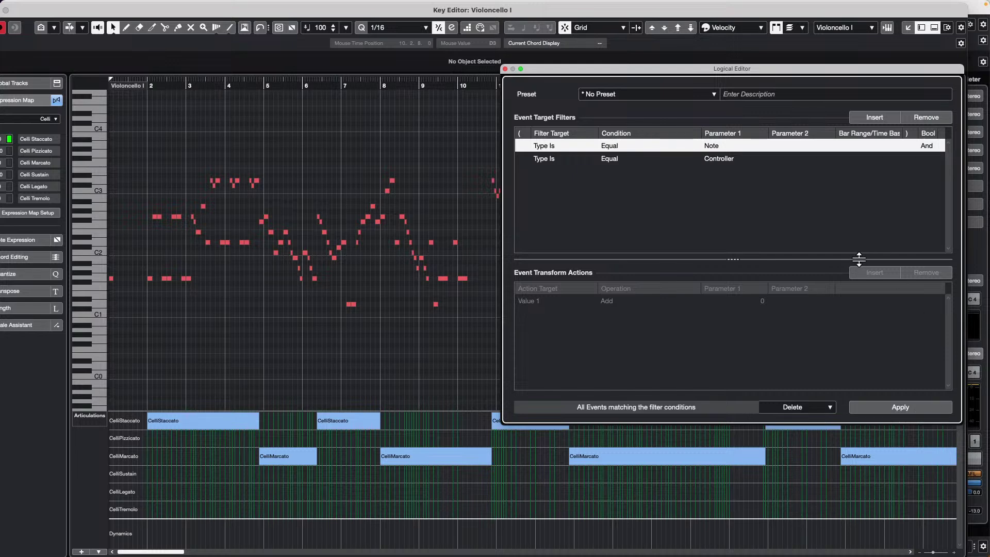
pyautogui.click(716, 162)
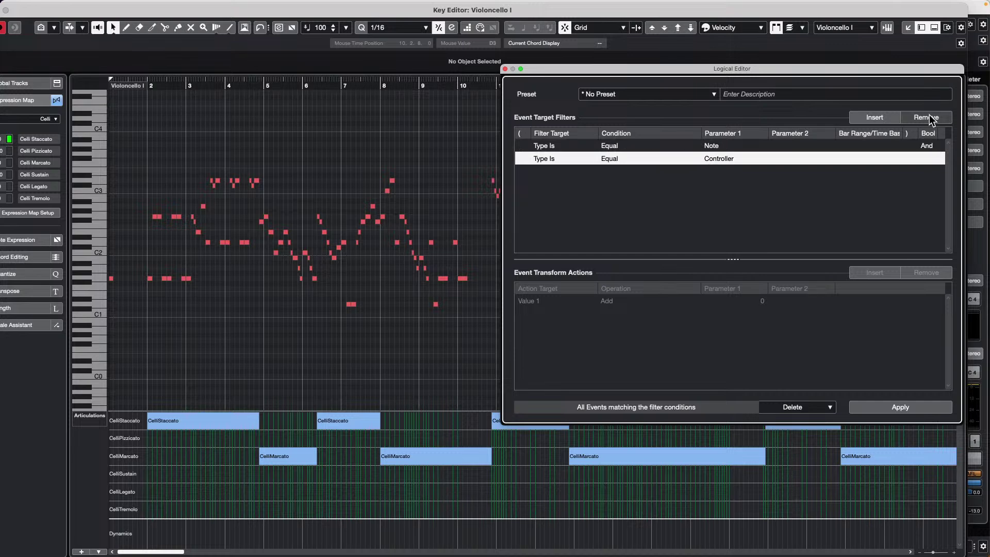
pyautogui.click(930, 116)
pyautogui.click(896, 407)
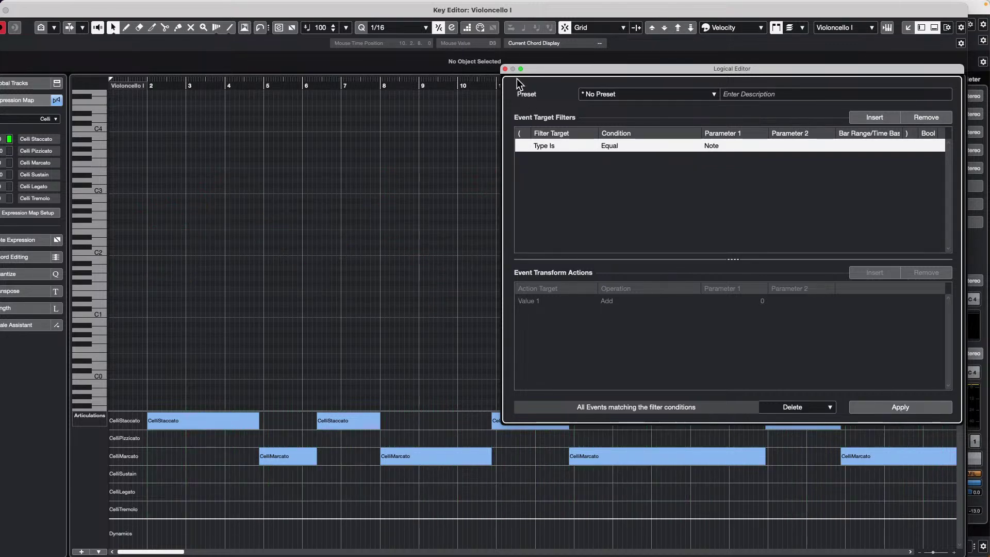
# Step: Reopen Cubase 12 with the current program preferences and dismiss the missing-license notice
pyautogui.click(627, 94)
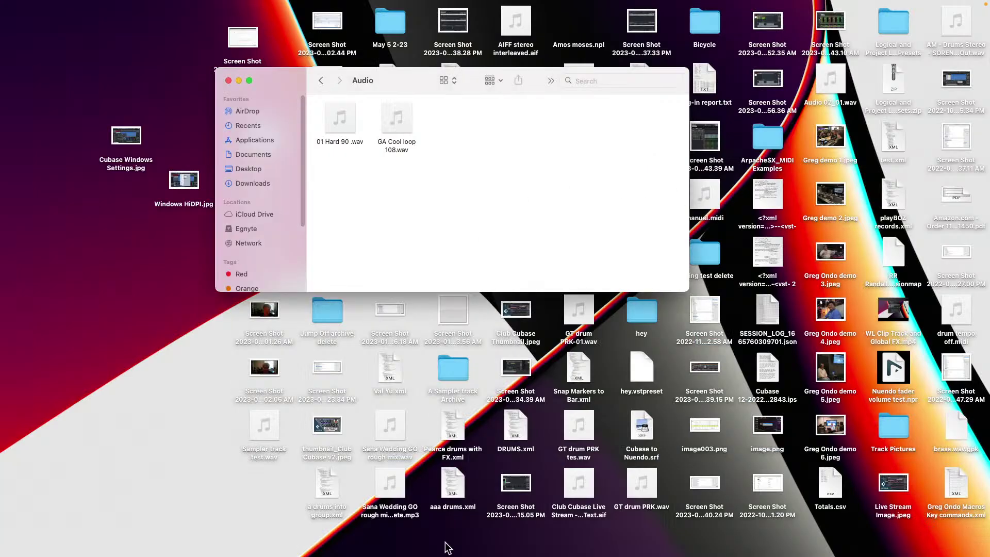
pyautogui.moveTo(444, 553)
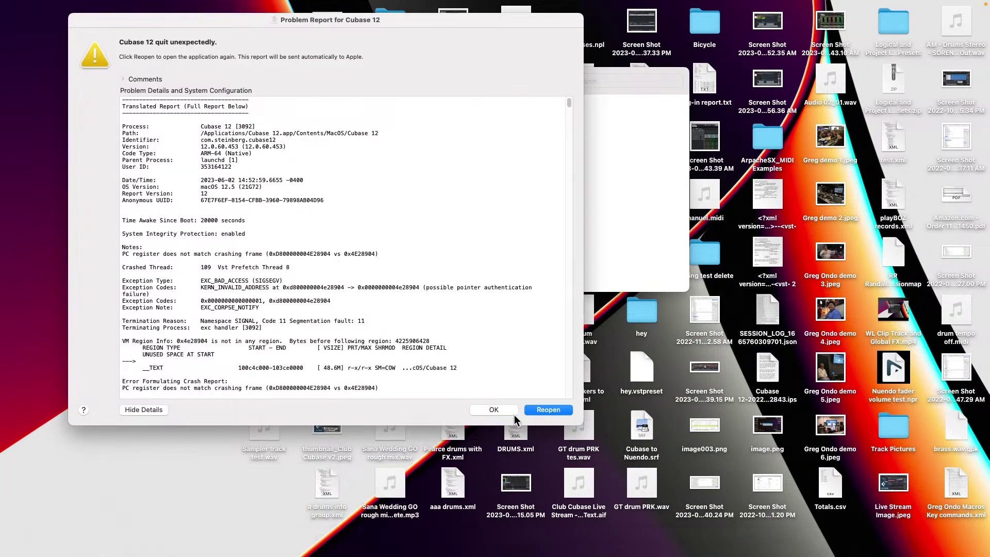
pyautogui.click(548, 409)
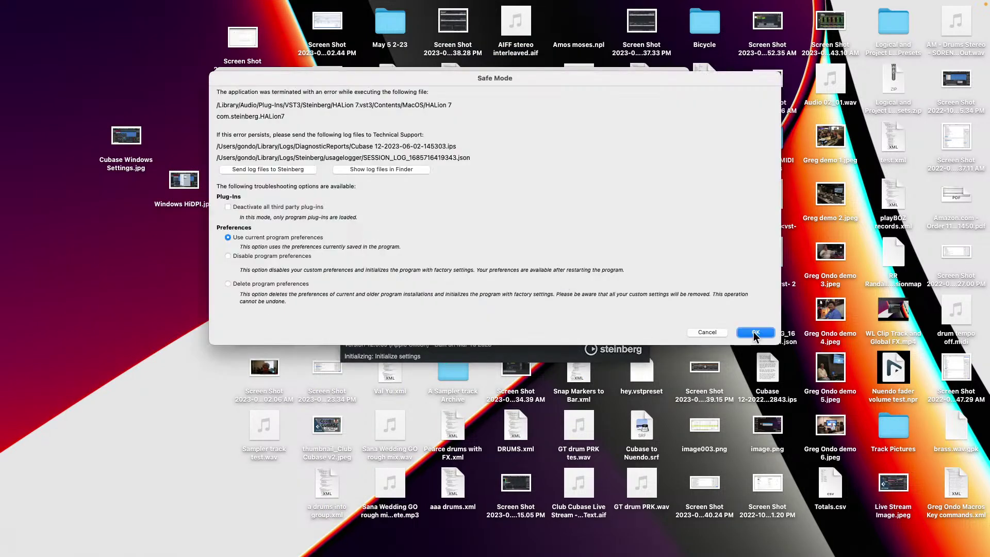
pyautogui.click(755, 333)
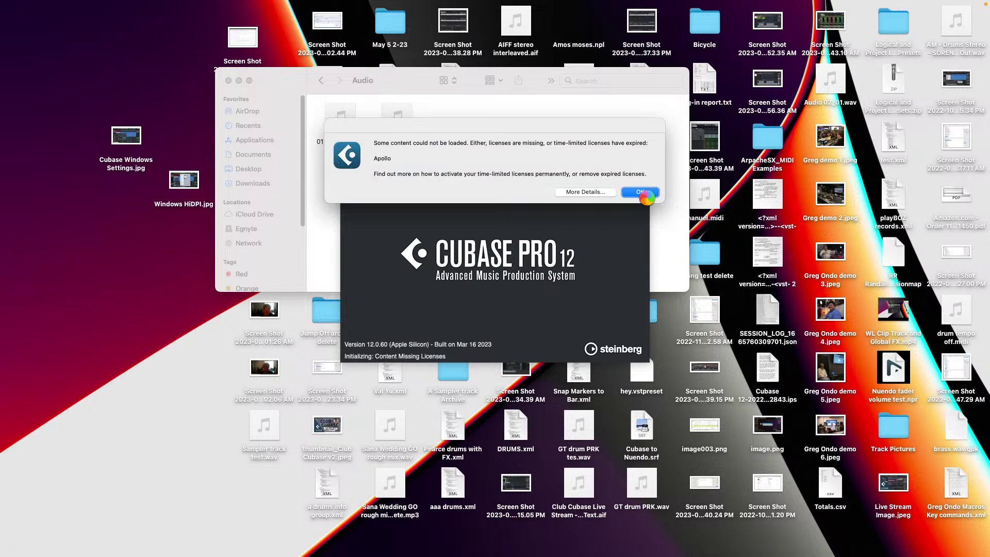
pyautogui.click(641, 192)
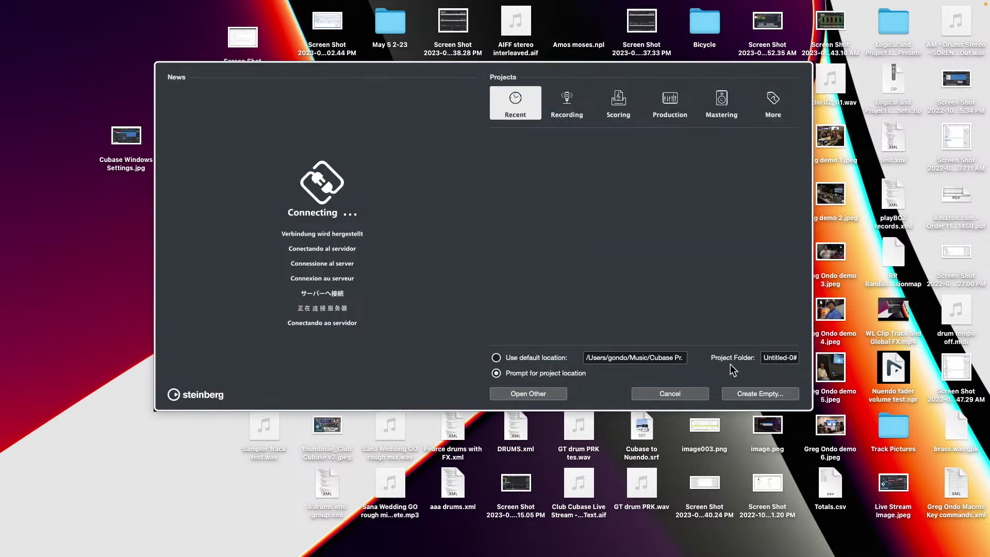
pyautogui.click(745, 393)
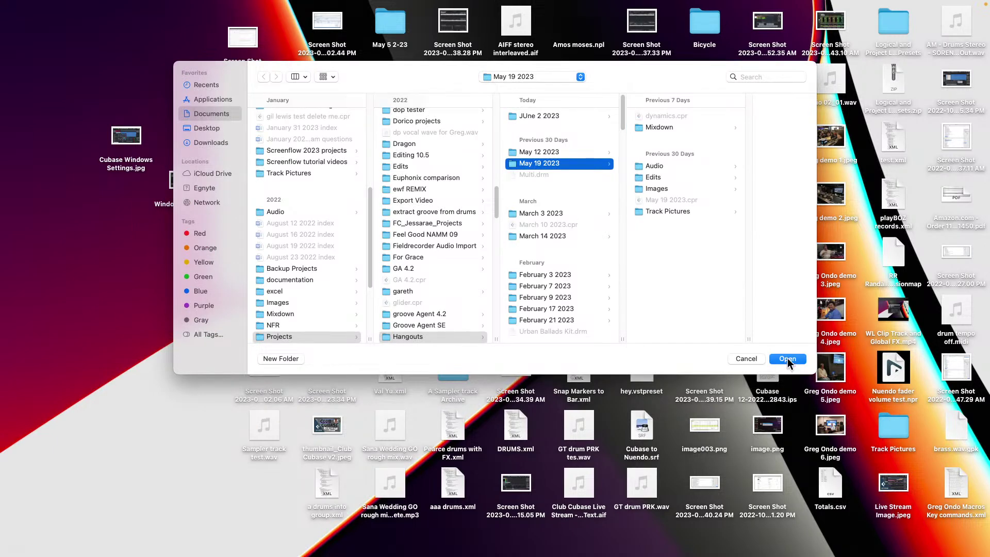
pyautogui.click(748, 358)
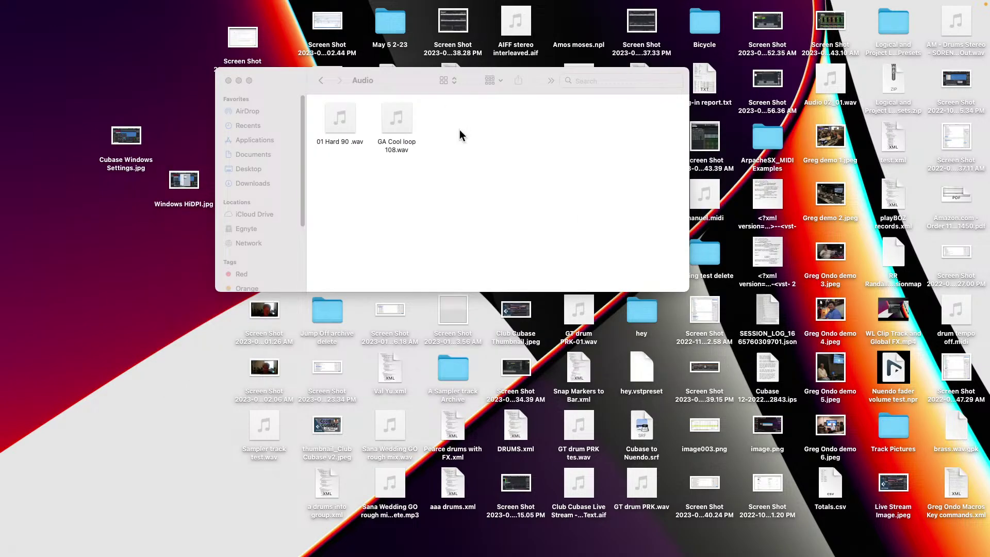
pyautogui.click(383, 206)
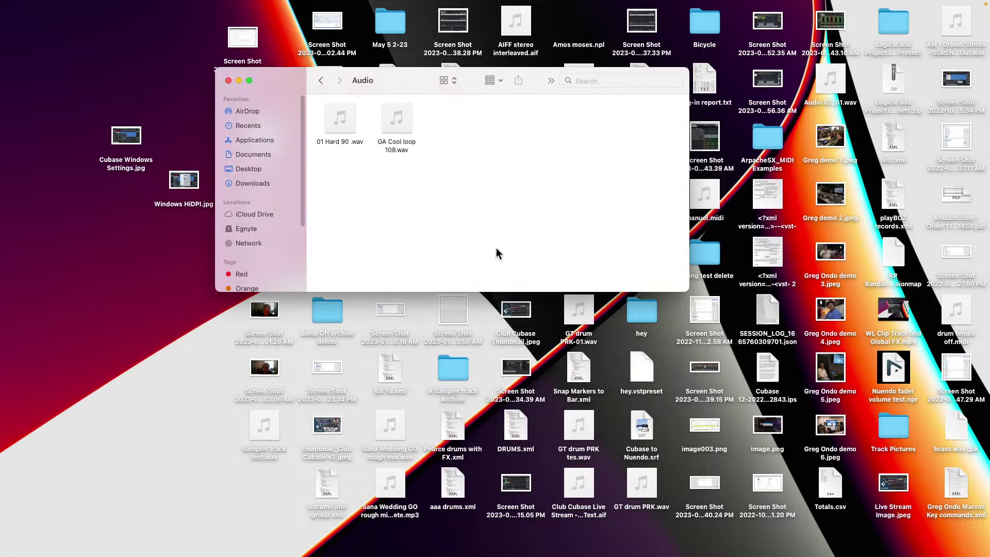
# Step: Open the recent project bach dynamics.cpr and accept its missing ports as unmapped
pyautogui.moveTo(109, 5)
pyautogui.press('super+Tab')
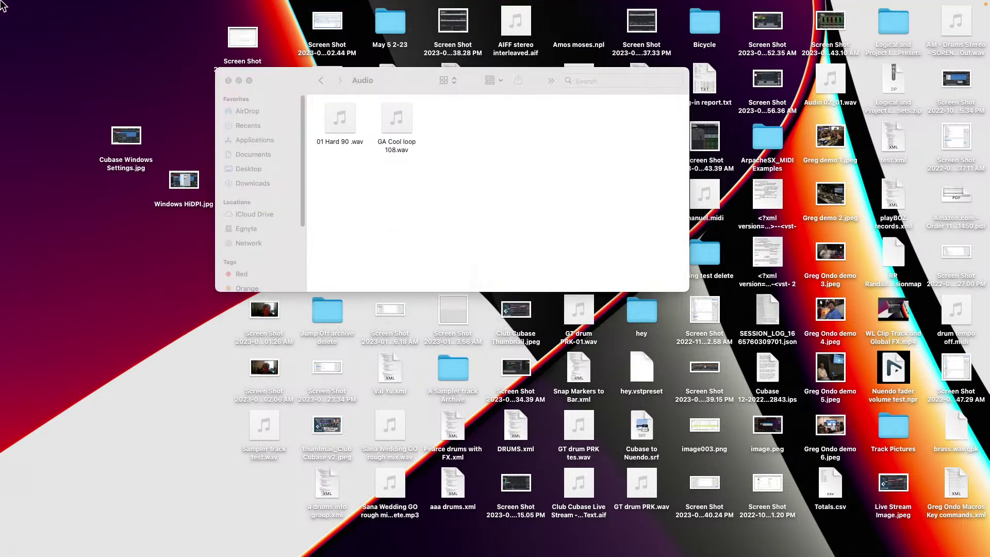
pyautogui.click(69, 6)
pyautogui.moveTo(120, 244)
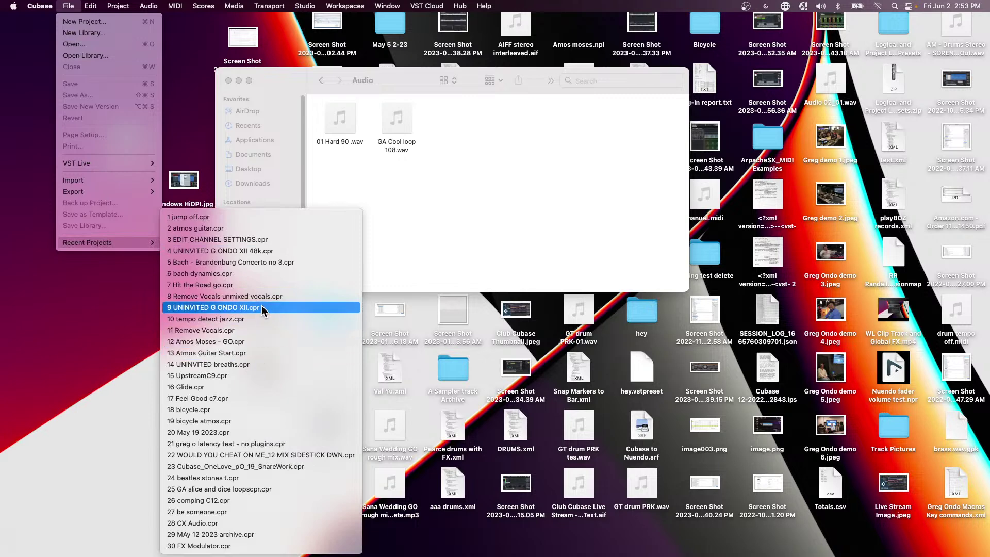
pyautogui.click(268, 275)
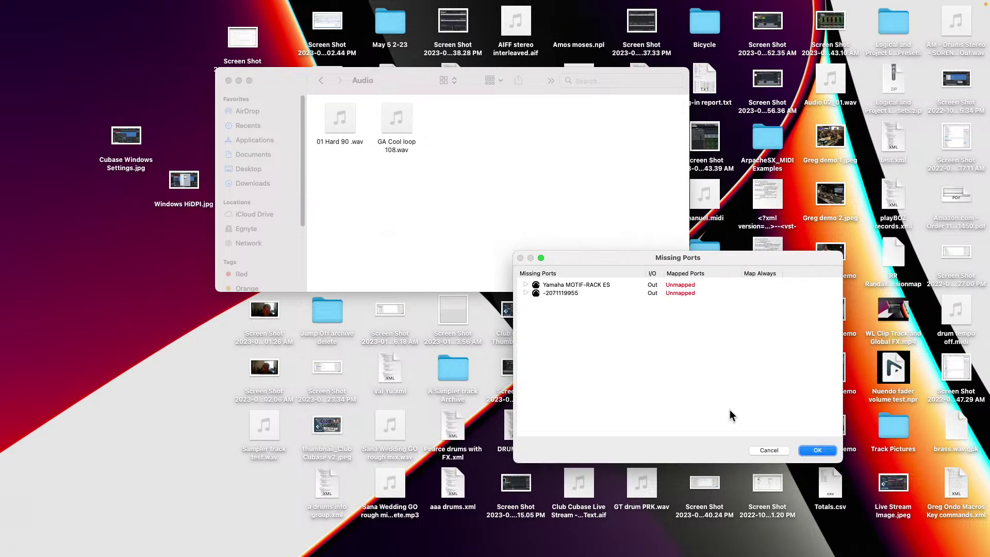
pyautogui.click(820, 451)
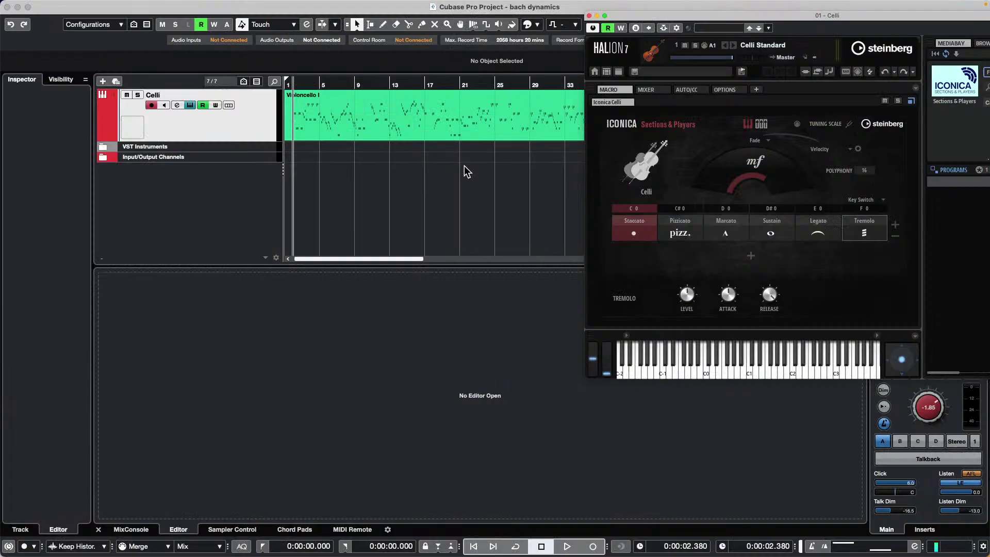
# Step: Open the Violoncello I part on the Celli track in the lower Key Editor
pyautogui.click(241, 5)
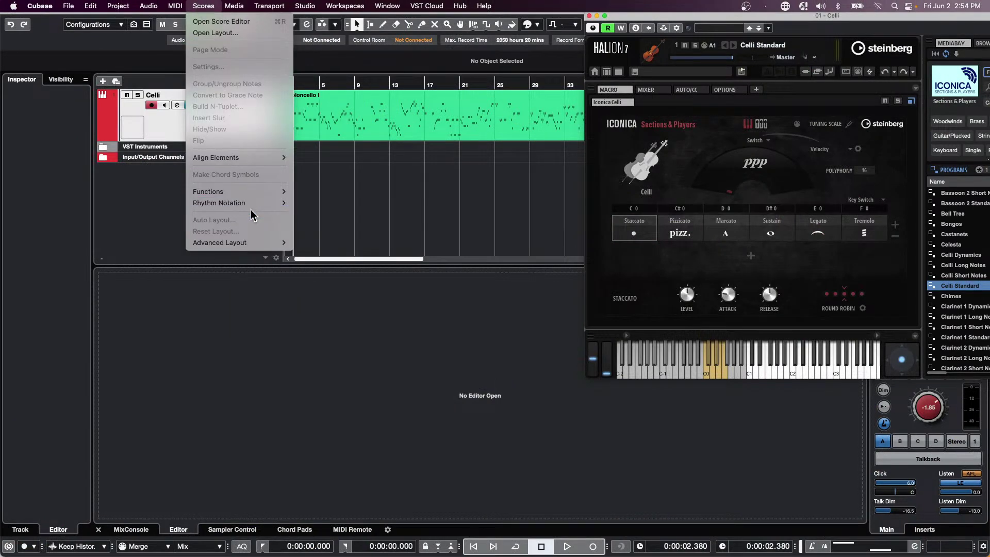
pyautogui.moveTo(174, 6)
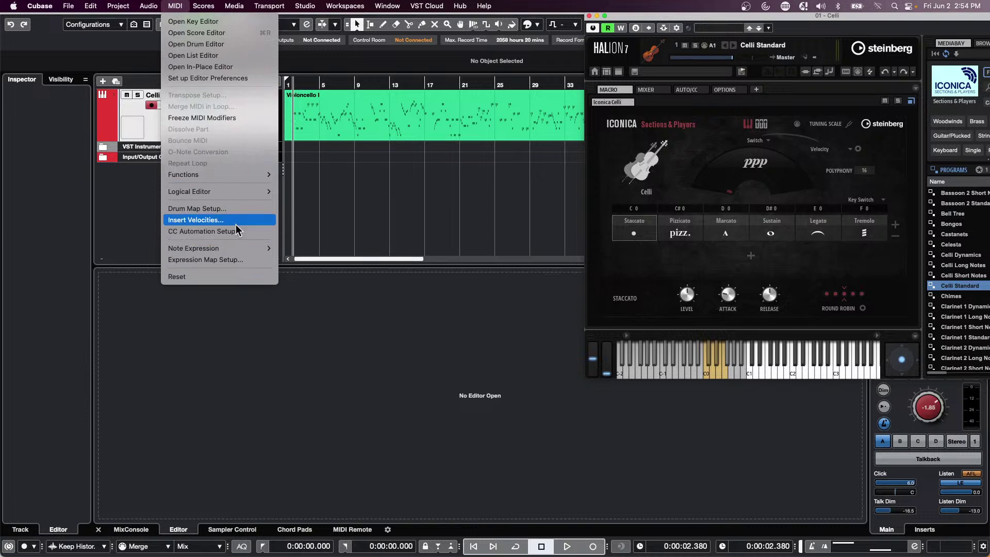
pyautogui.moveTo(234, 195)
pyautogui.click(405, 117)
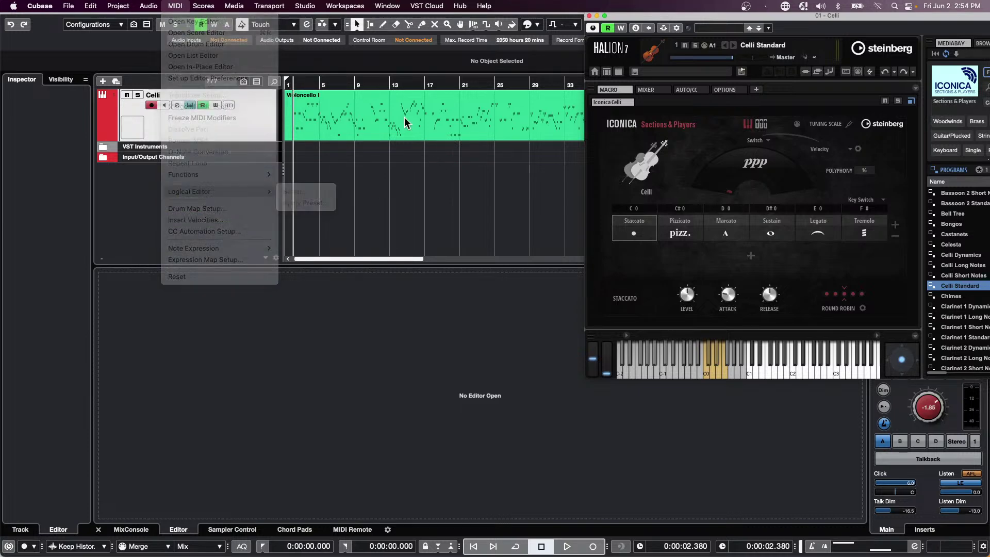
pyautogui.doubleClick(405, 121)
# Step: Open the Logical Editor and set it to delete all events of type Note
pyautogui.click(175, 6)
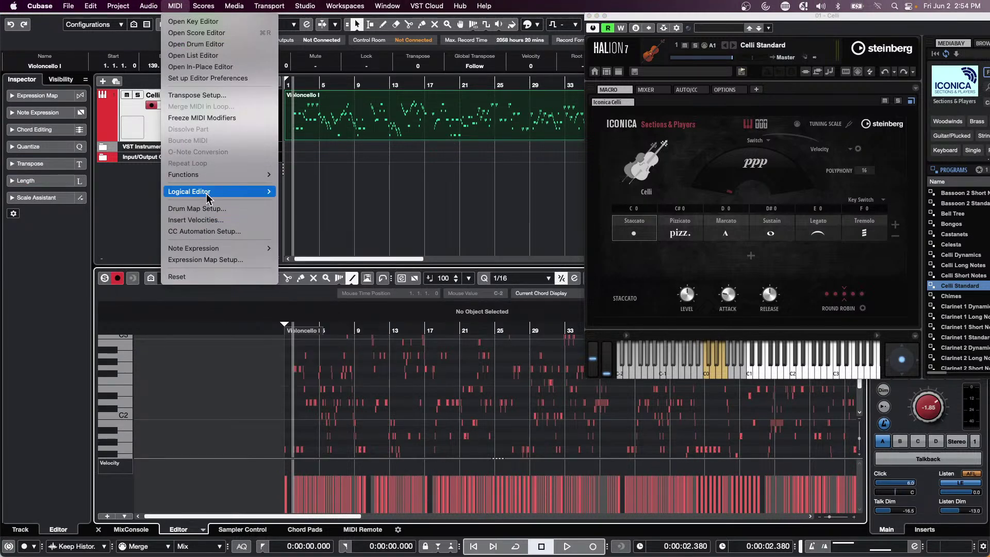
pyautogui.click(309, 193)
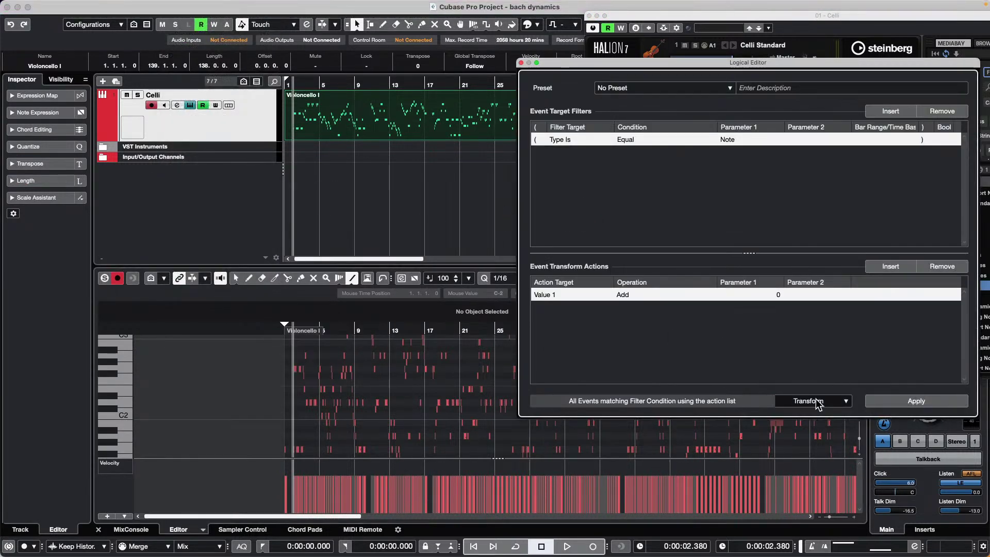
pyautogui.click(812, 402)
pyautogui.click(797, 388)
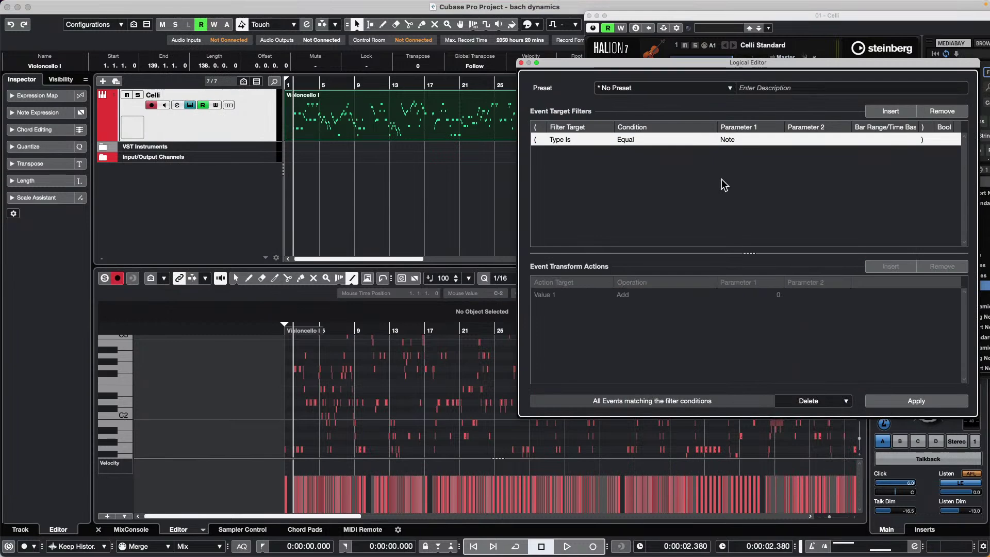
# Step: Save the Logical Editor settings as the preset "CCLS Delete notes"
pyautogui.click(631, 88)
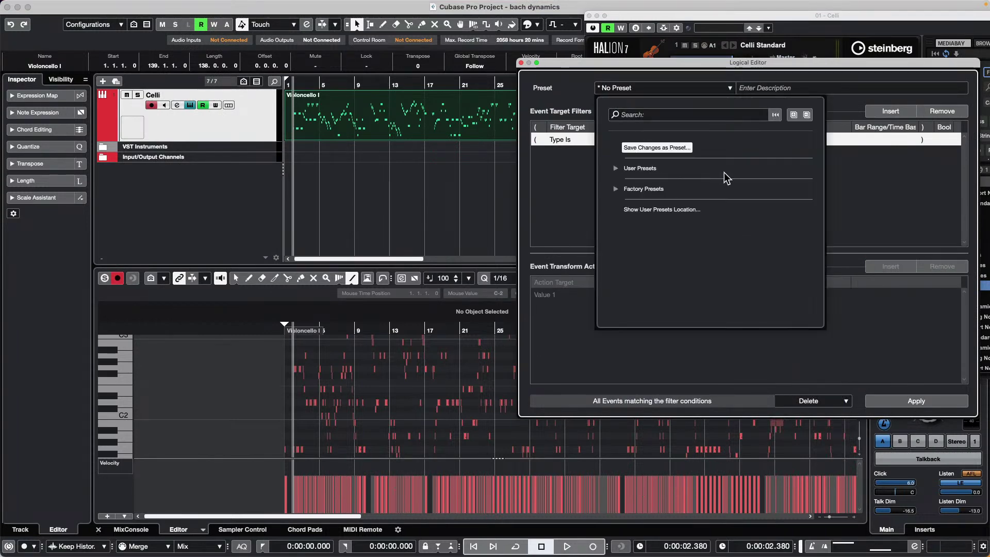
pyautogui.click(652, 148)
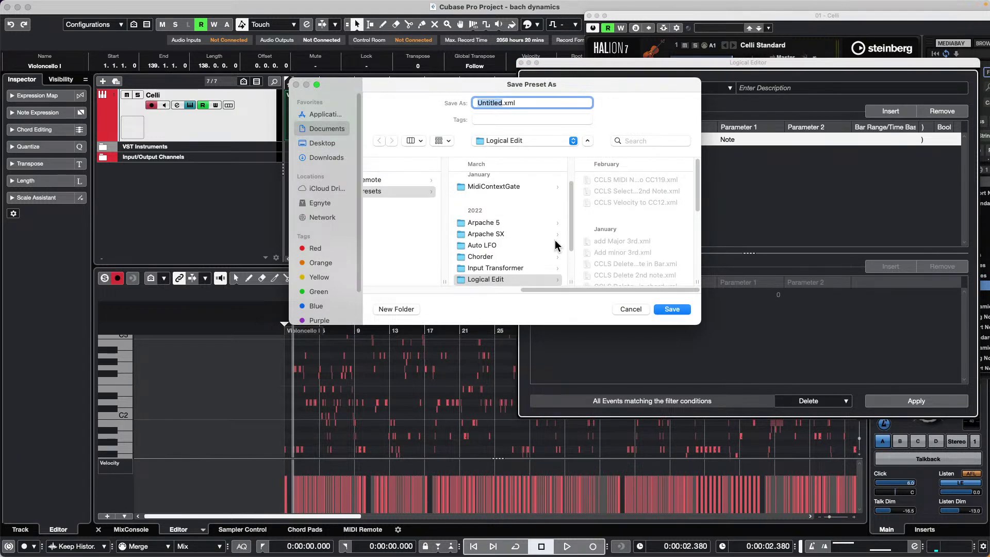
pyautogui.write('CCL')
pyautogui.write('S Delete notes')
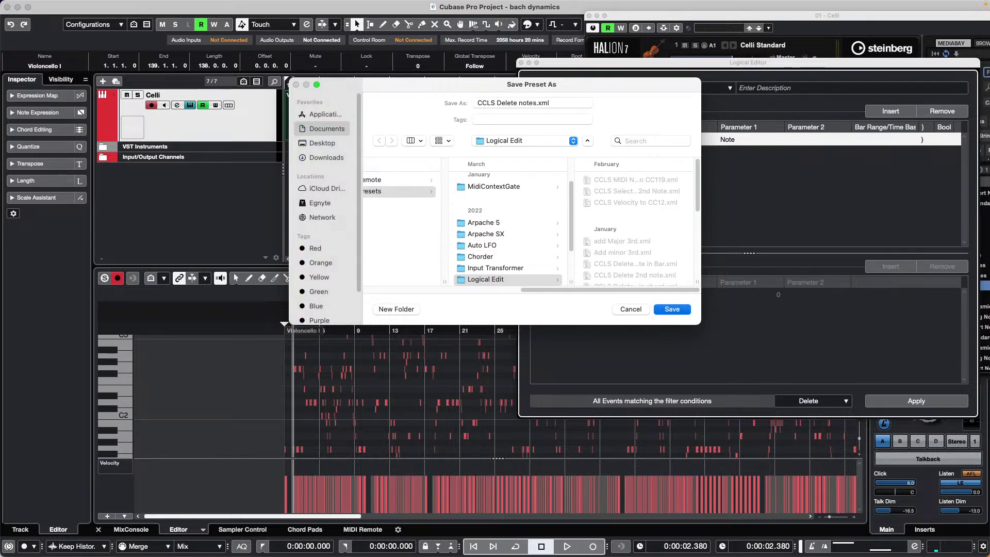
pyautogui.press('Return')
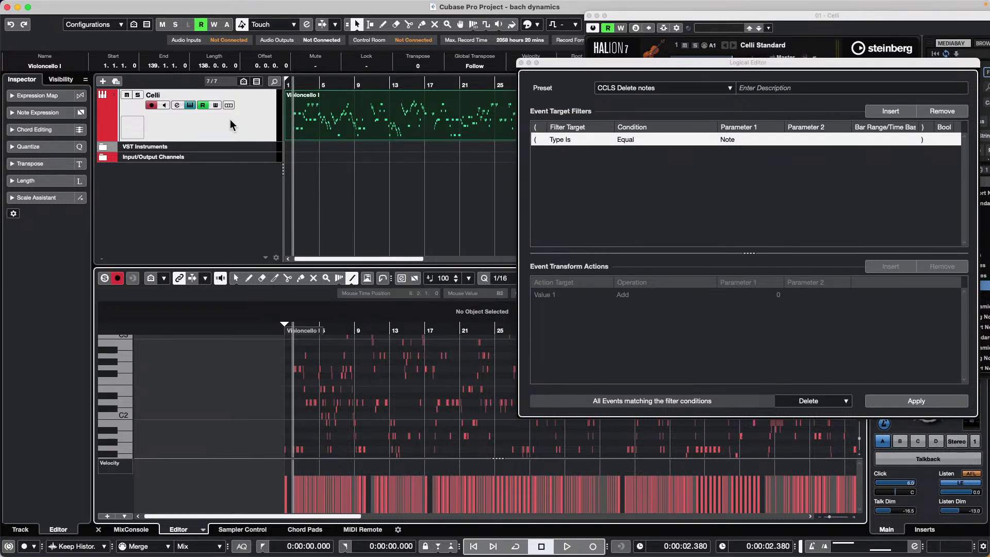
# Step: Assign the Celli expression map to the Celli track and close the Expression Map Setup
pyautogui.click(210, 140)
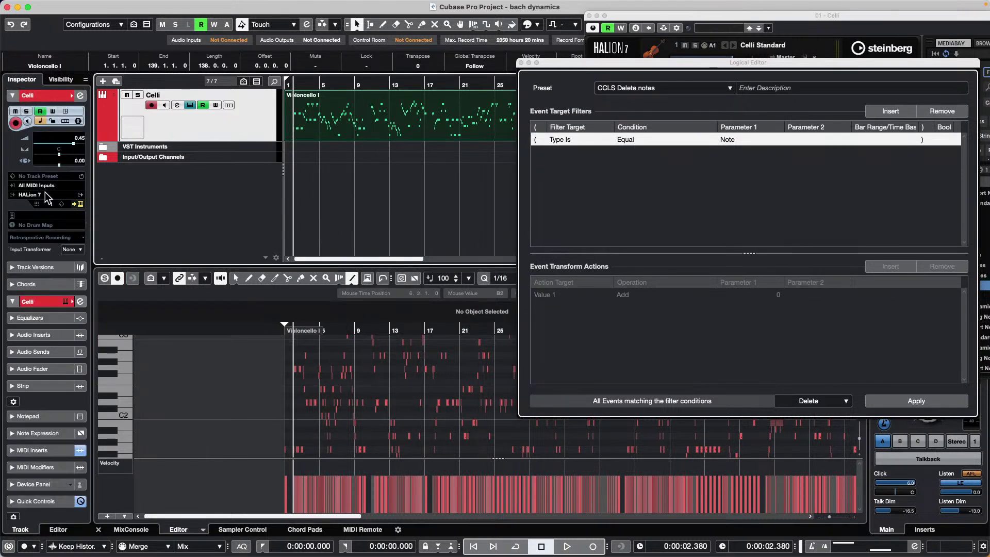
pyautogui.doubleClick(383, 120)
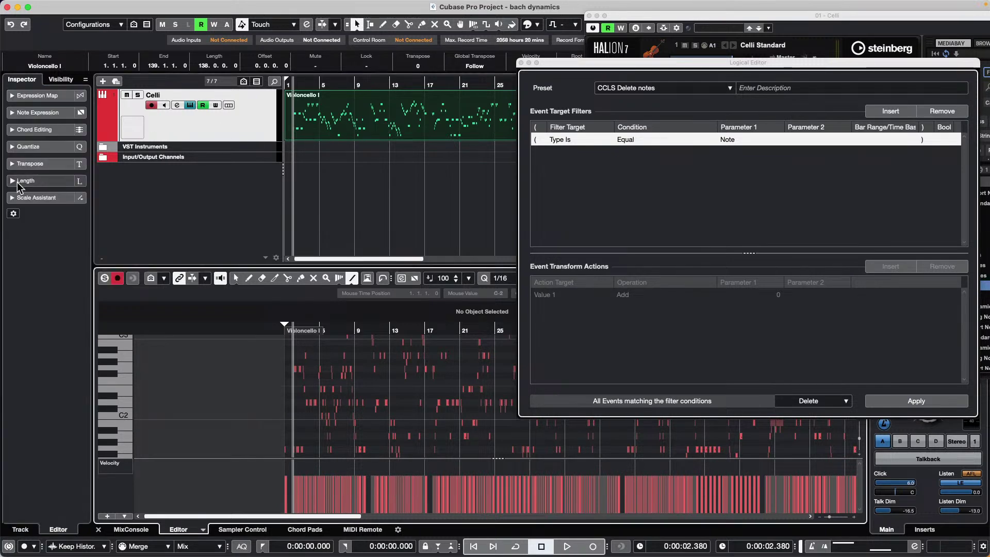
pyautogui.click(37, 96)
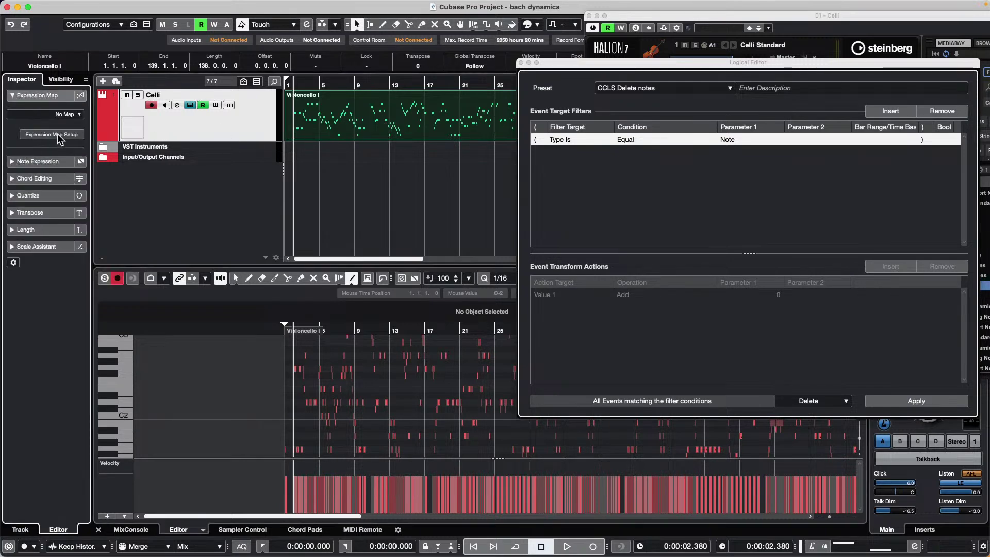
pyautogui.click(52, 134)
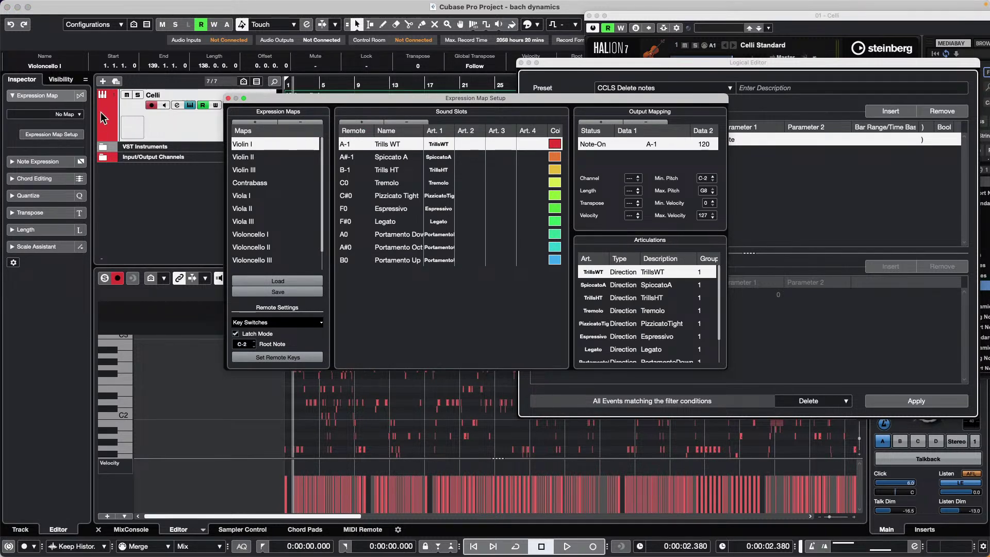
pyautogui.click(69, 114)
pyautogui.click(49, 298)
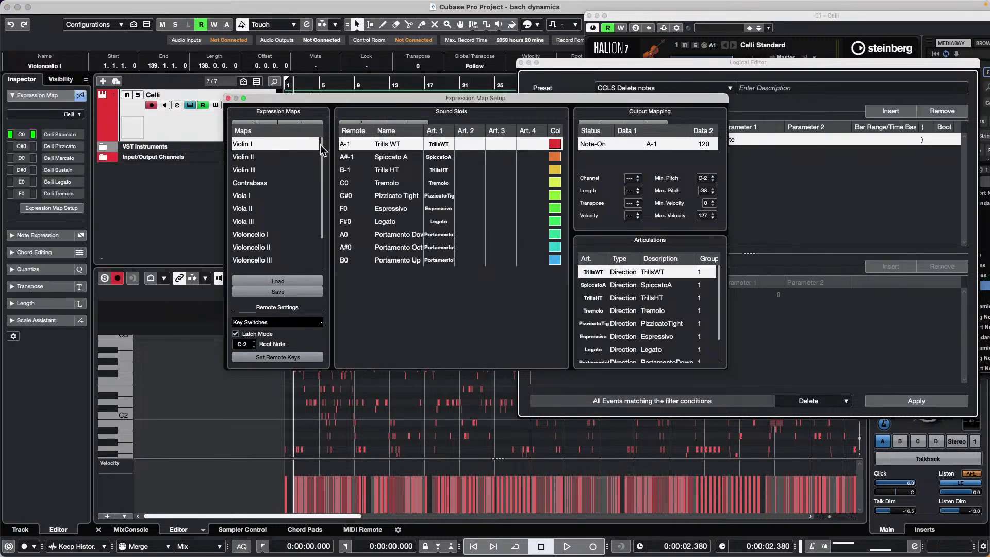
pyautogui.click(229, 98)
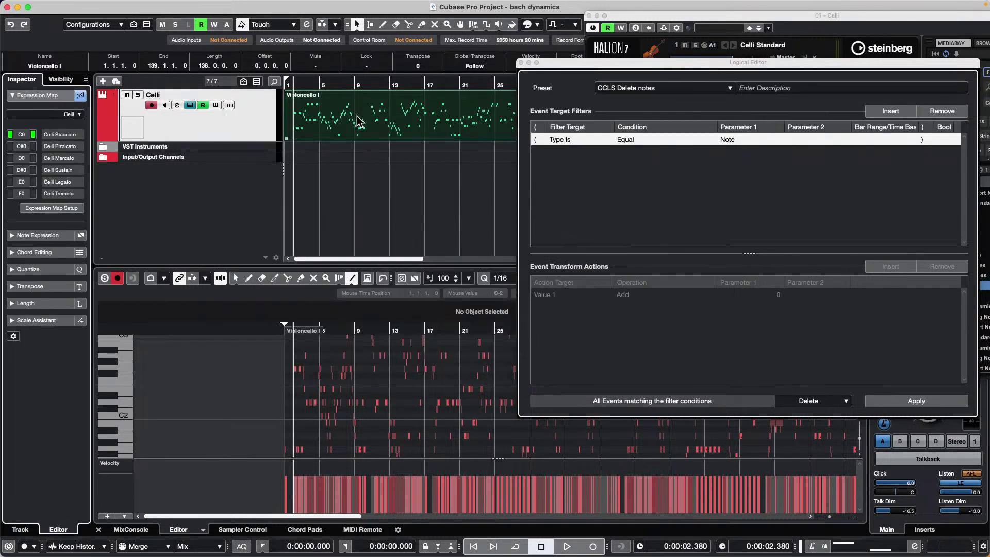
# Step: Show Articulations/Dynamics in the controller lane and enlarge the lane and the timeline for drawing
pyautogui.click(114, 464)
pyautogui.scroll(-6, 129, 551)
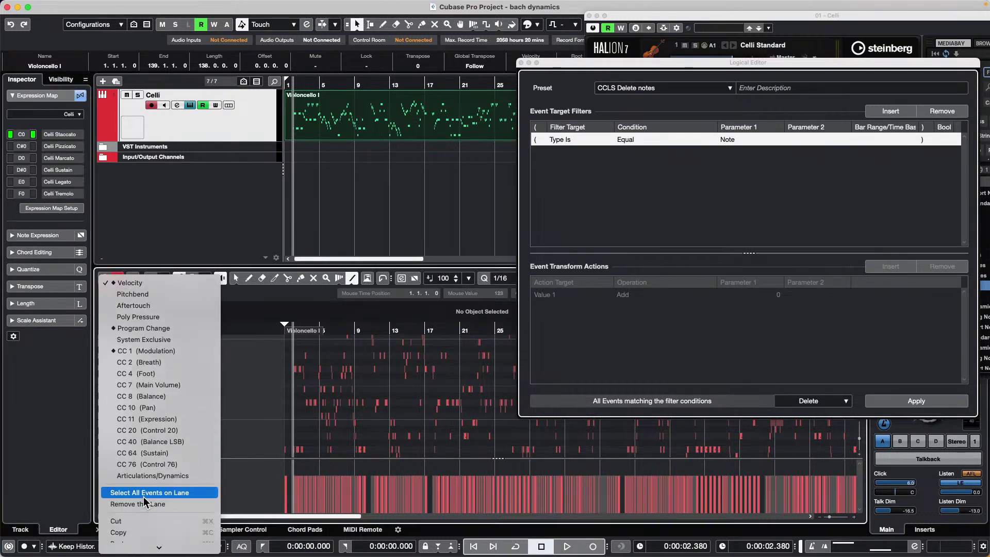
pyautogui.click(153, 476)
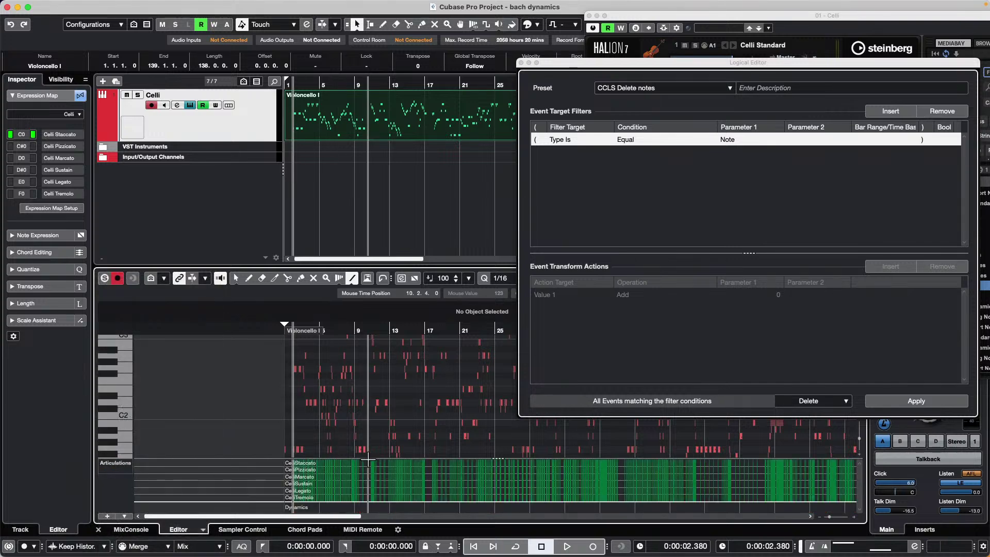
pyautogui.moveTo(367, 458); pyautogui.dragTo(369, 387)
pyautogui.moveTo(311, 328); pyautogui.dragTo(304, 413)
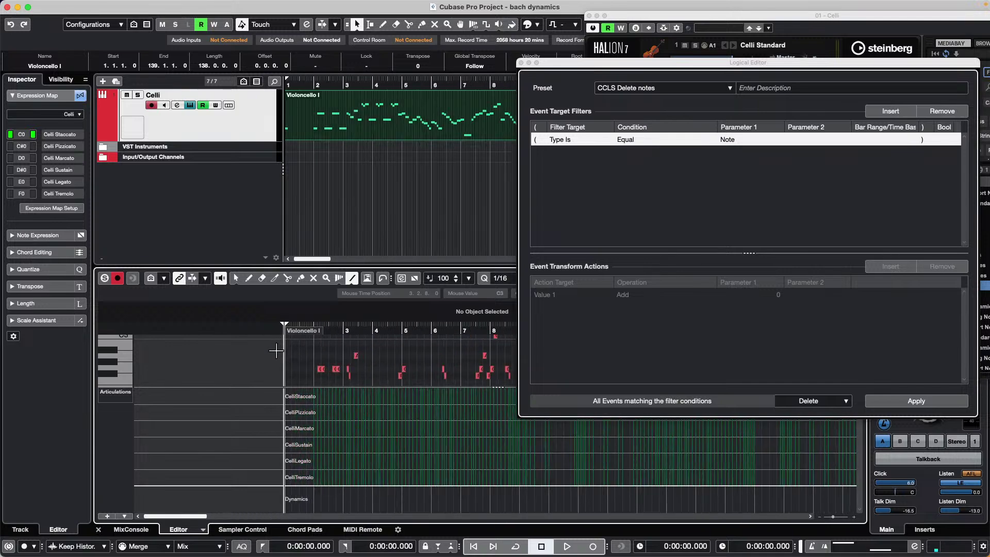
# Step: Draw a CelliStaccato articulation starting in bar 1 and a CelliPizzicato articulation starting at 7.1.4 in the articulation lane
pyautogui.rightClick(311, 426)
pyautogui.click(325, 427)
pyautogui.moveTo(305, 395)
pyautogui.mouseDown()
pyautogui.moveTo(428, 398)
pyautogui.moveTo(511, 413)
pyautogui.mouseUp()
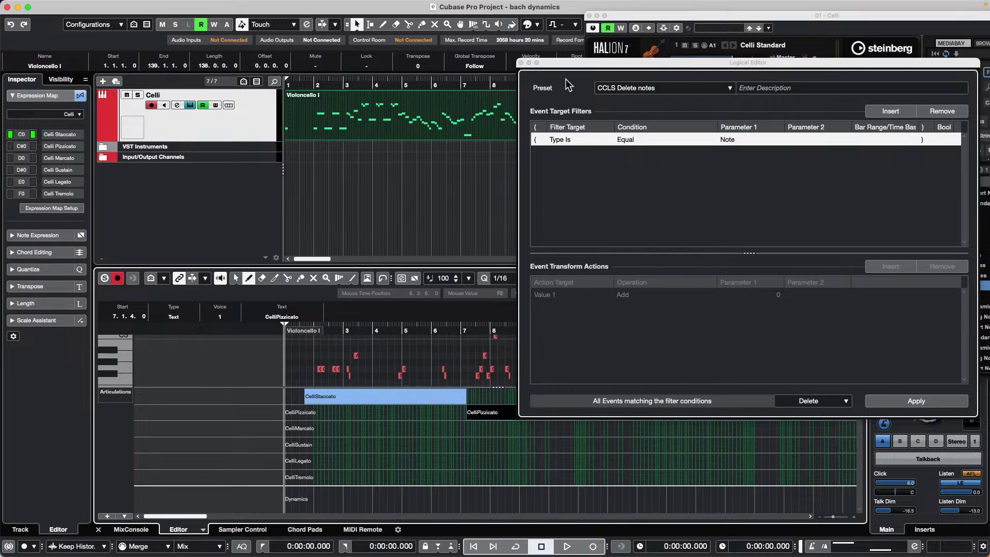
# Step: Close the Logical Editor and HALion windows and add alternating articulations: CelliStaccato at about bar 10, CelliPizzicato in bar 12, CelliStaccato at 13.2.6
pyautogui.click(522, 62)
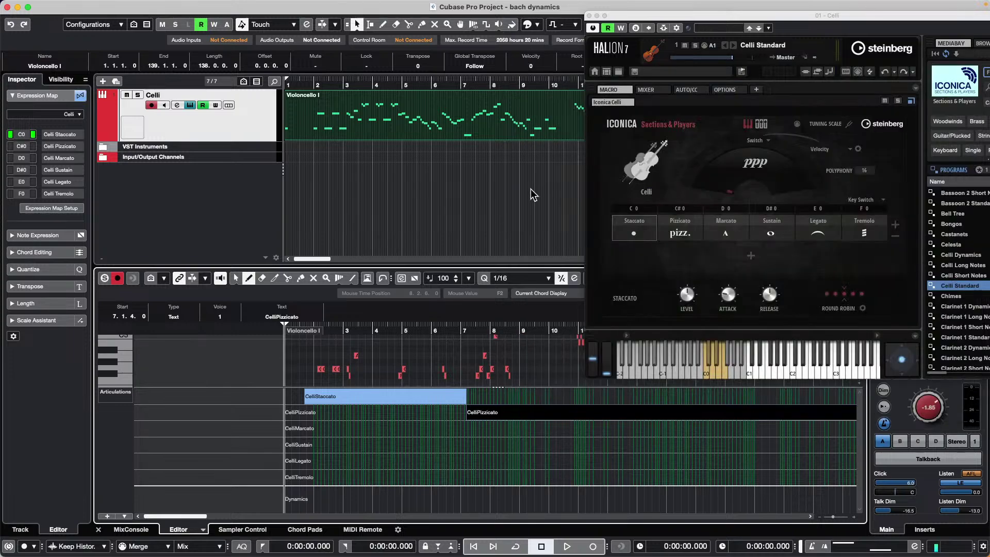
pyautogui.click(589, 16)
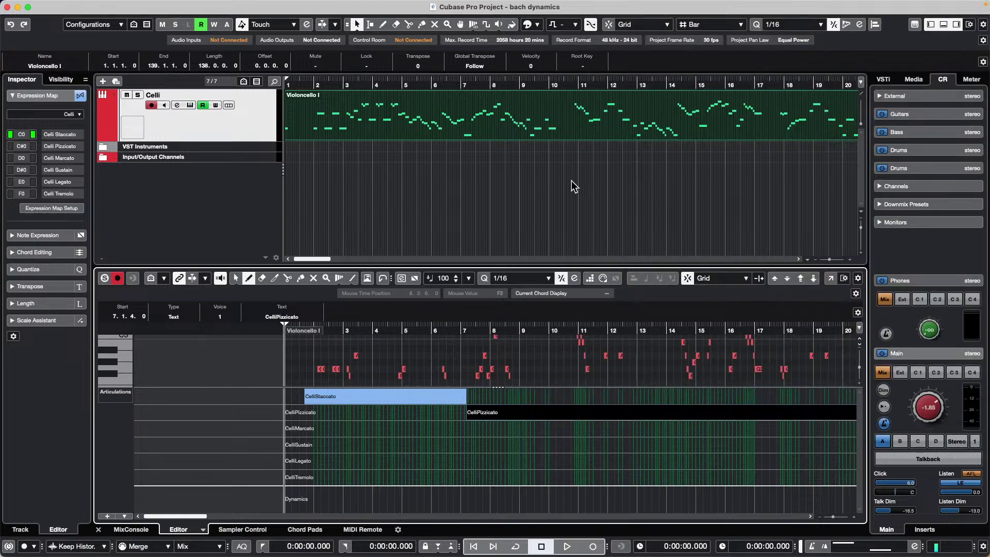
pyautogui.click(553, 395)
pyautogui.click(615, 412)
pyautogui.click(661, 396)
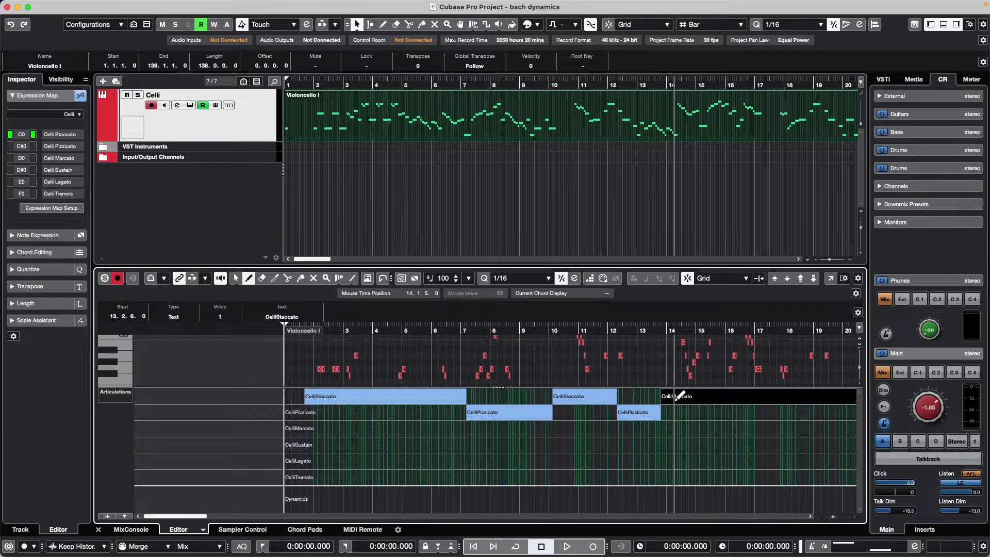
# Step: Continue the alternating articulations: CelliPizzicato in bar 15, CelliStaccato in bar 17, CelliPizzicato in bar 18 and CelliStaccato at 19.2.1
pyautogui.click(722, 412)
pyautogui.click(764, 396)
pyautogui.click(795, 412)
pyautogui.click(828, 396)
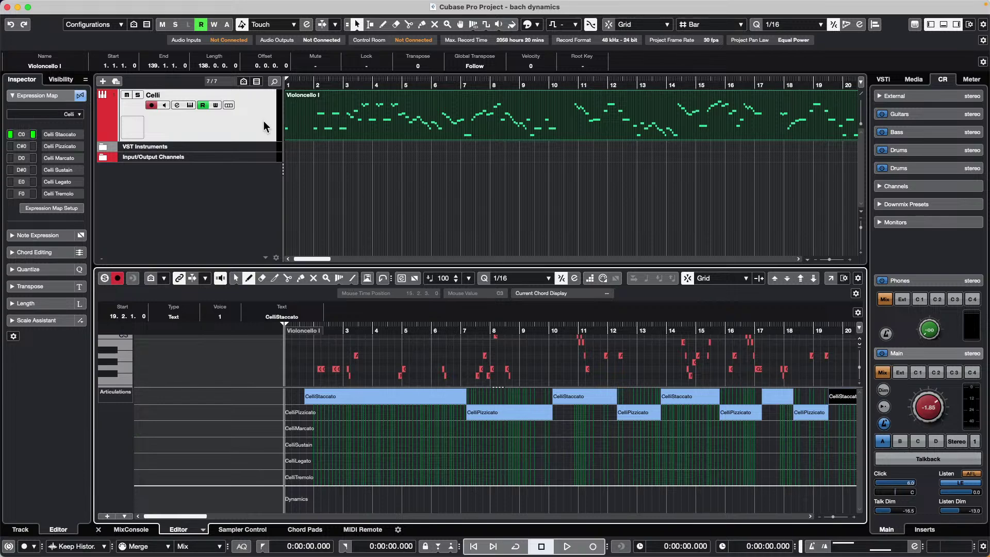
# Step: Duplicate the Celli track together with its part, select the part on the original track, and undo the duplication
pyautogui.click(248, 124)
pyautogui.rightClick(247, 122)
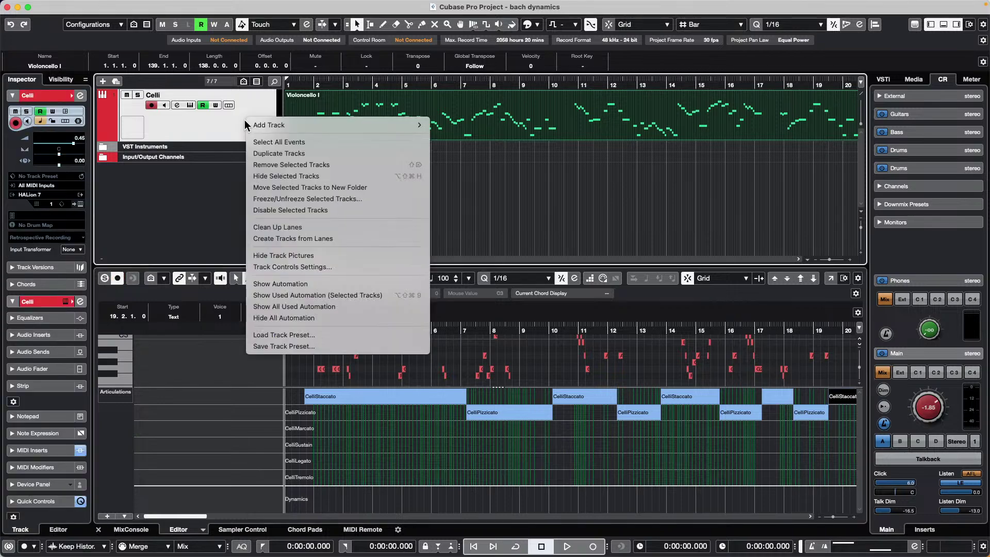
pyautogui.click(293, 158)
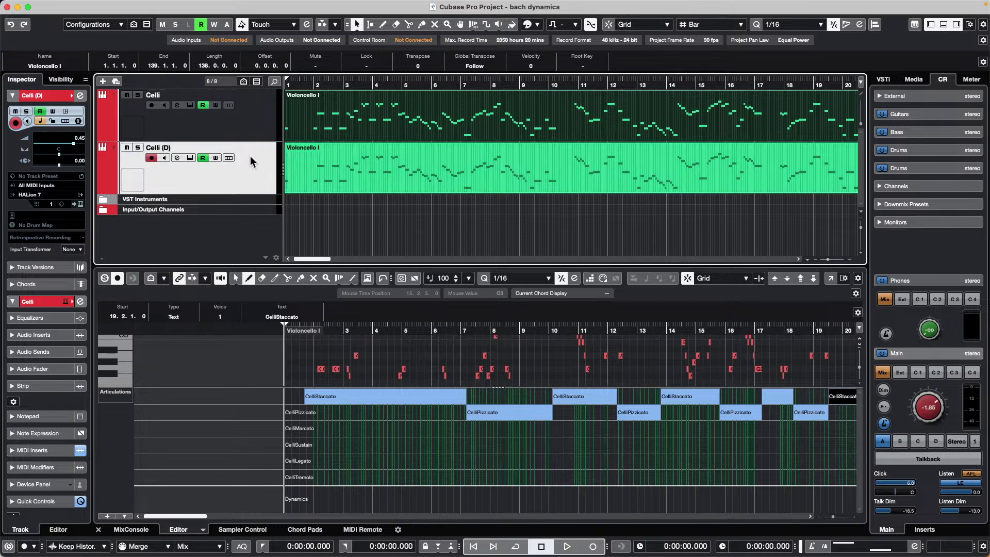
pyautogui.press('Up')
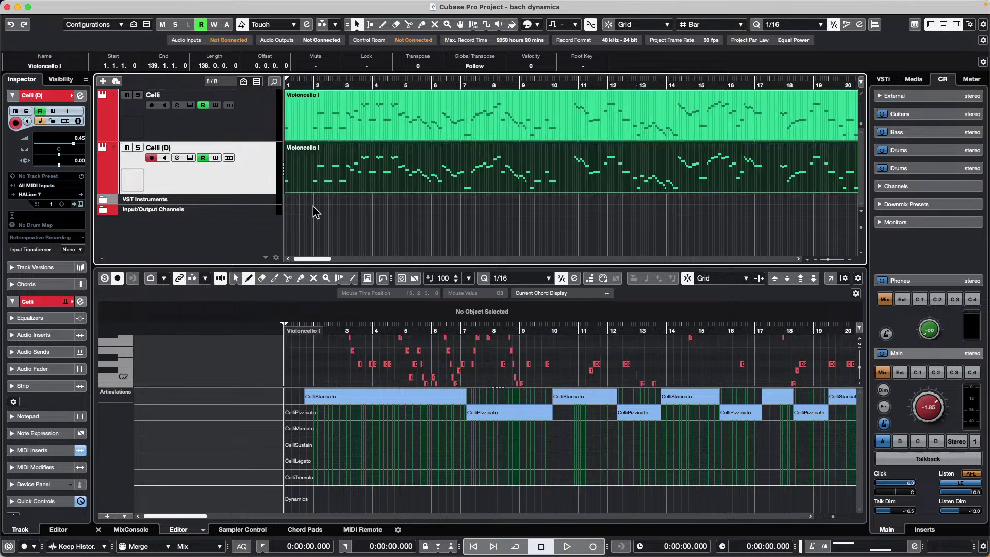
pyautogui.press('super+z')
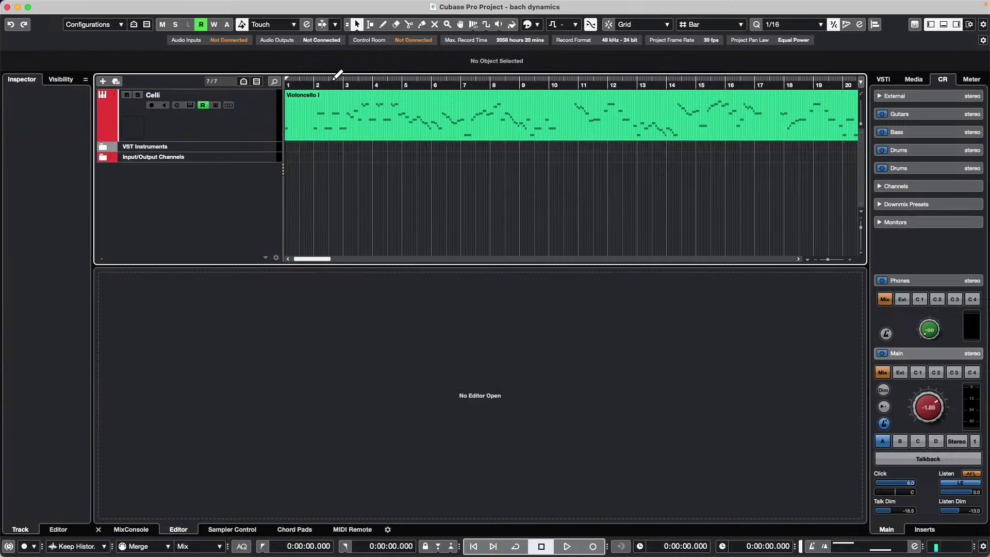
# Step: Open the Key Commands window and create a new macro named Copy only Articulations
pyautogui.moveTo(152, 2)
pyautogui.click(69, 5)
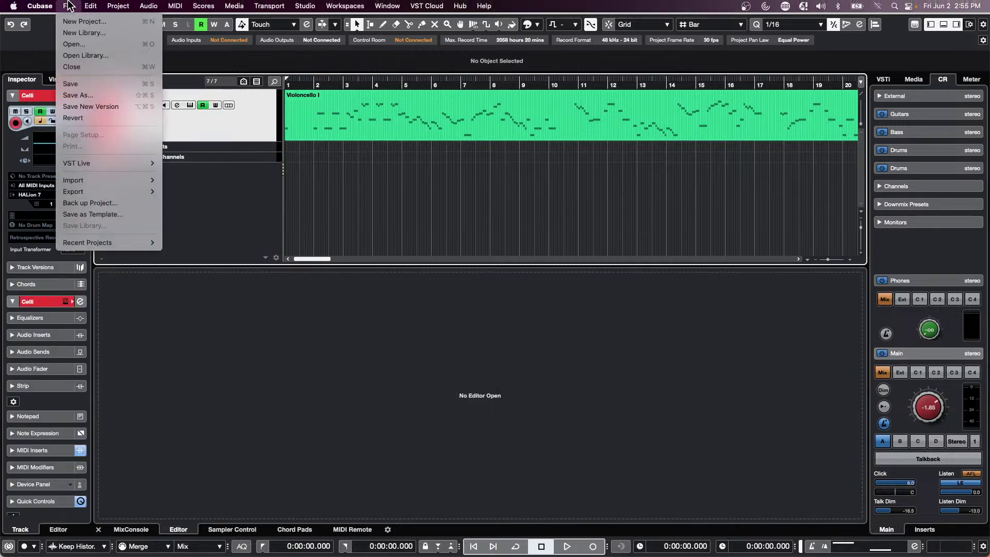
pyautogui.moveTo(101, 6)
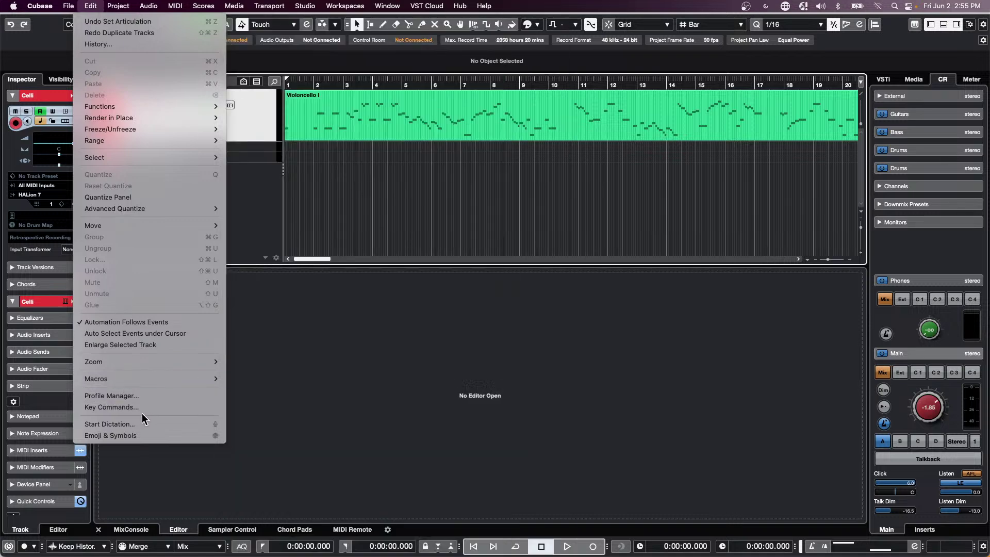
pyautogui.click(152, 407)
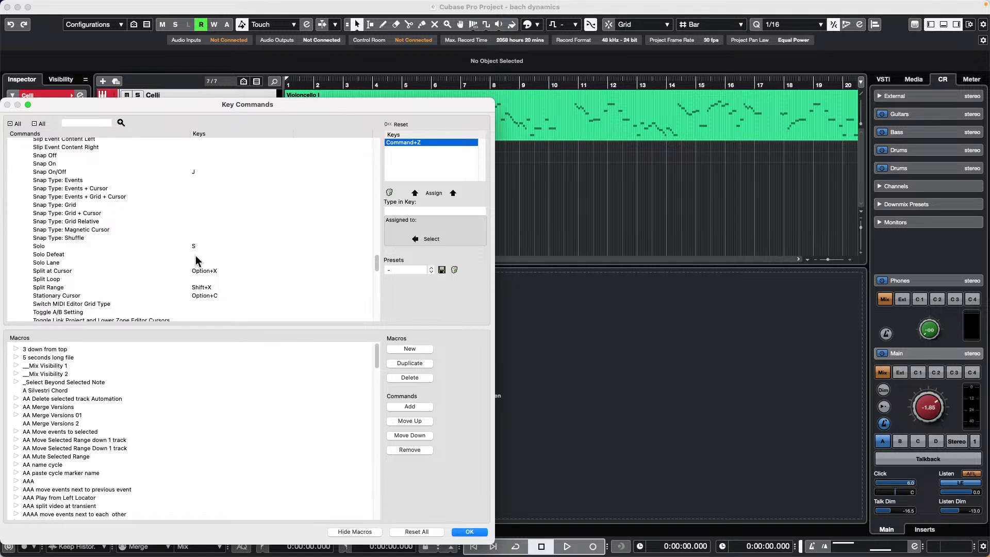
pyautogui.moveTo(191, 107); pyautogui.dragTo(351, 51)
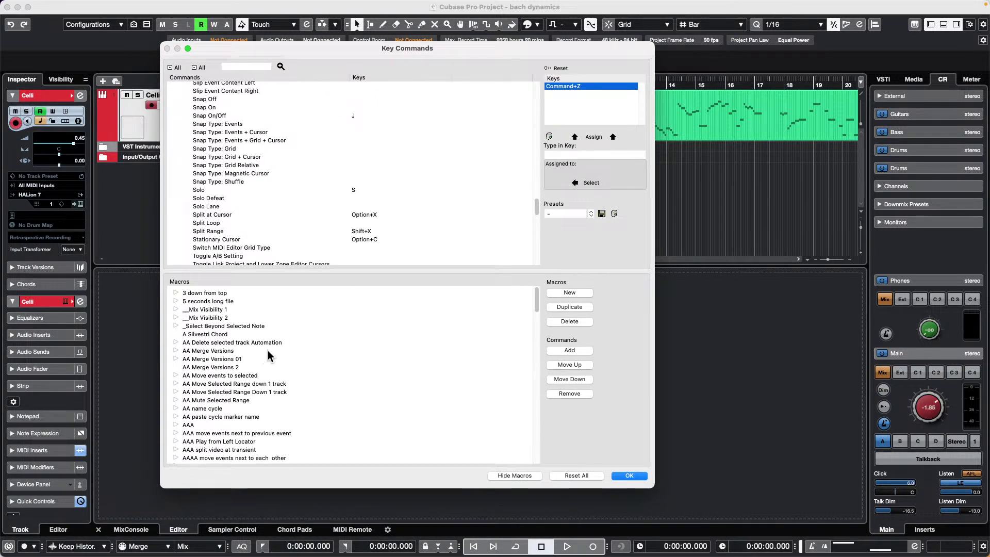
pyautogui.click(570, 293)
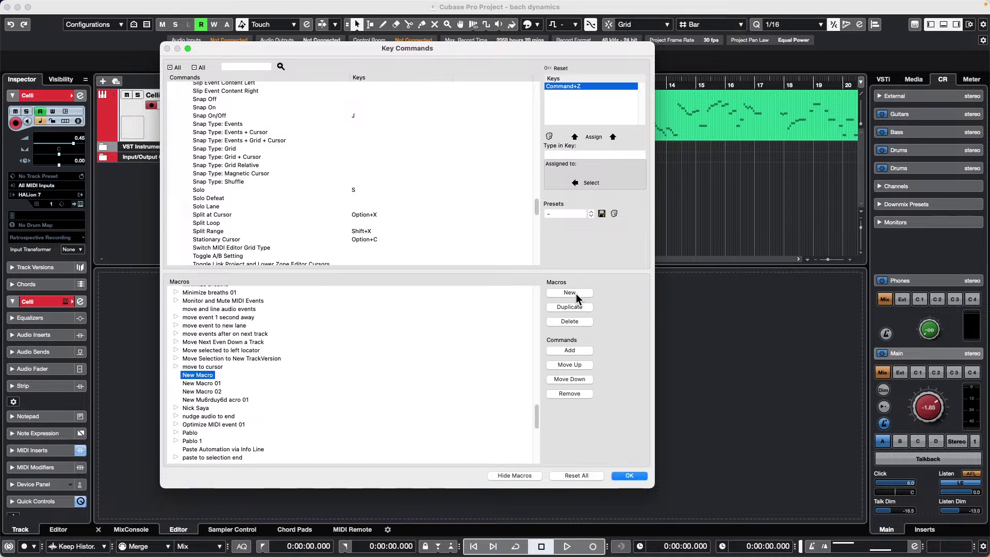
pyautogui.doubleClick(203, 376)
pyautogui.write('Copy o')
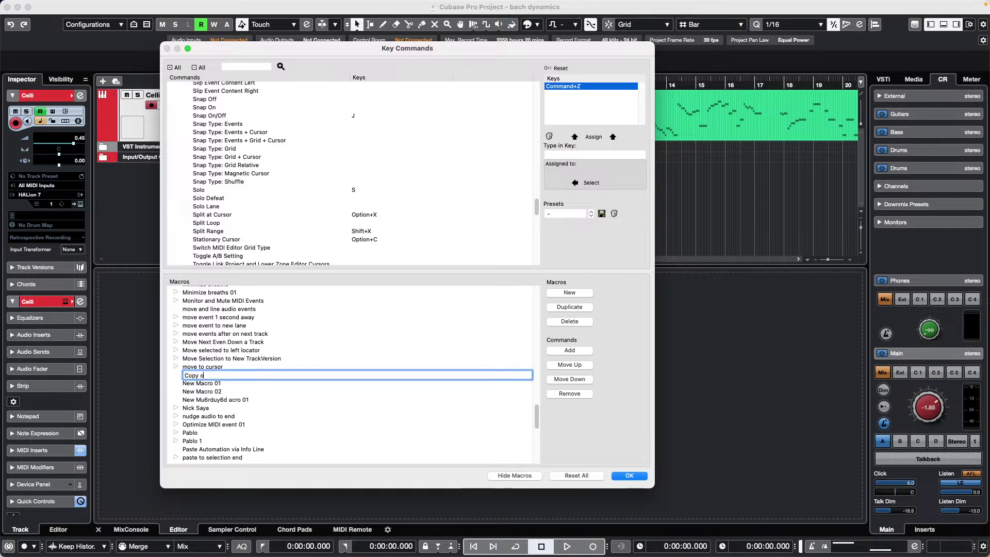
pyautogui.write('n Articulations')
pyautogui.click(590, 156)
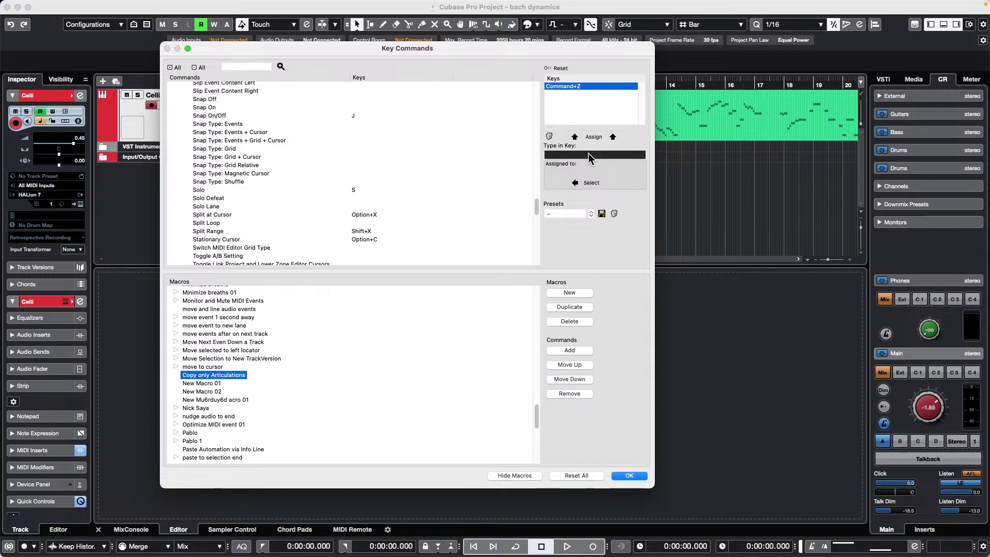
# Step: Find the Duplicate Tracks command by searching for "duplicate track" and add it to the Copy only Articulations macro
pyautogui.click(245, 66)
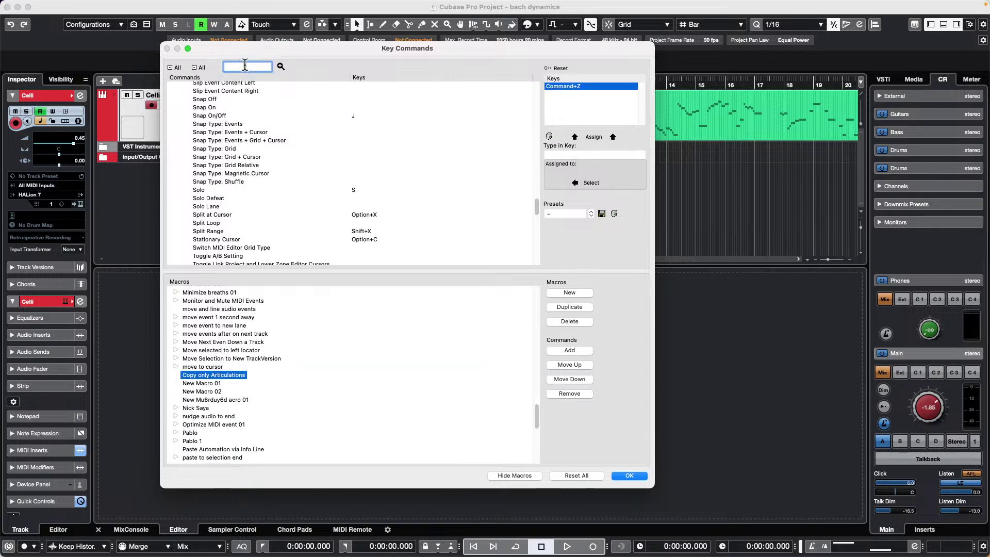
pyautogui.write('duplicate track')
pyautogui.press('Return')
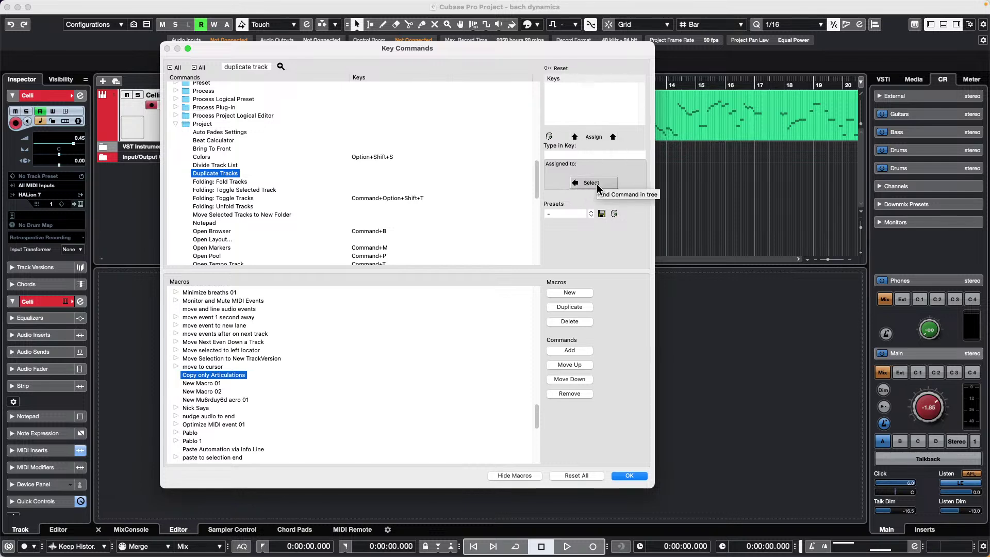
pyautogui.click(572, 351)
# Step: Try to find the track-selection command by searching for "all on selected tracks"
pyautogui.click(253, 65)
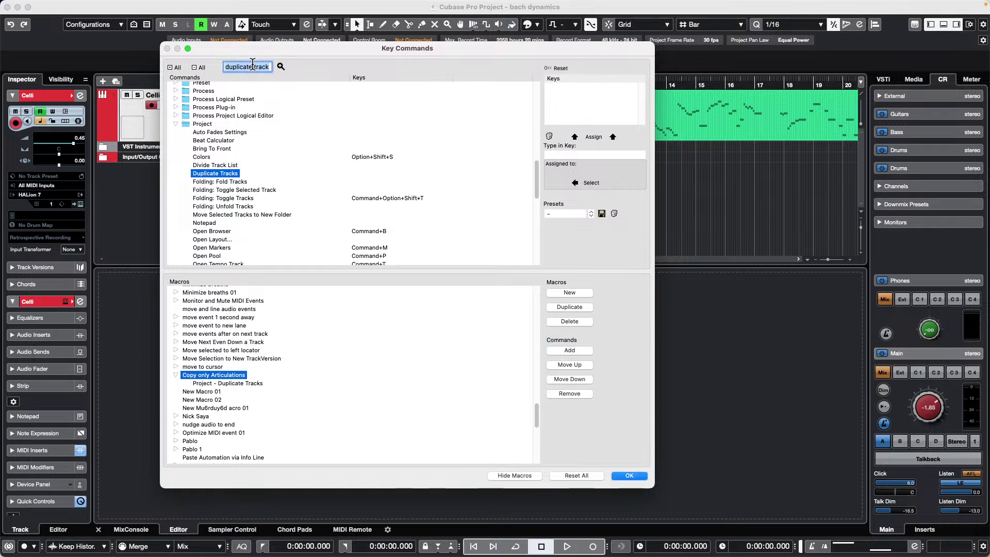
pyautogui.write('se')
pyautogui.press('BackSpace')
pyautogui.press('BackSpace')
pyautogui.write('tracks')
pyautogui.press('Return')
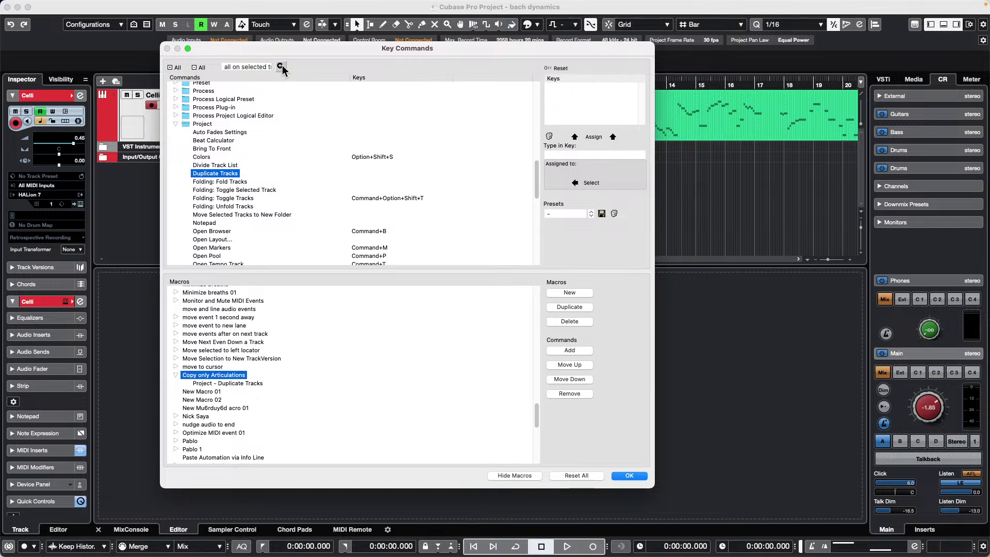
# Step: Search the commands for "select all" and add Select All on Tracks to the Copy only Articulations macro
pyautogui.click(256, 66)
pyautogui.write('select al')
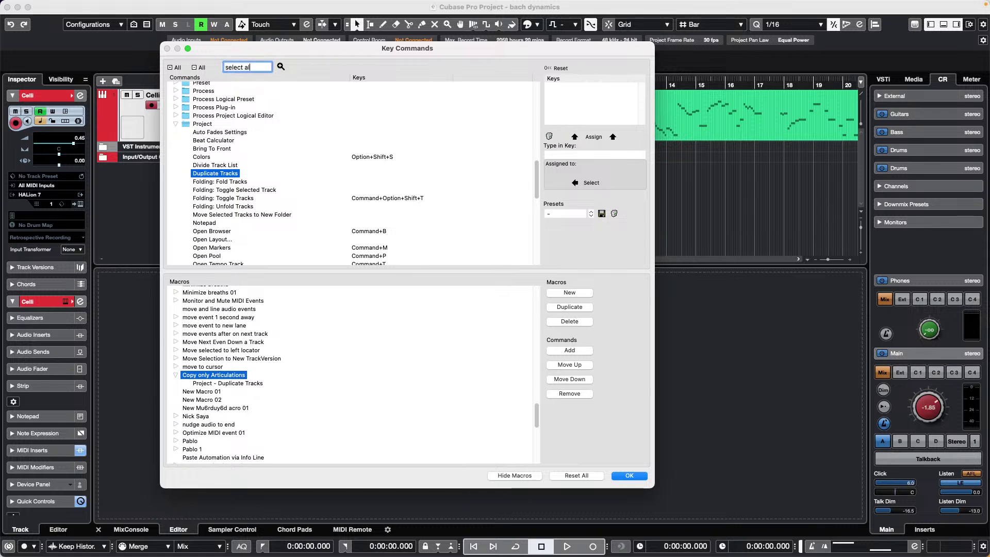
pyautogui.write('l')
pyautogui.press('Return')
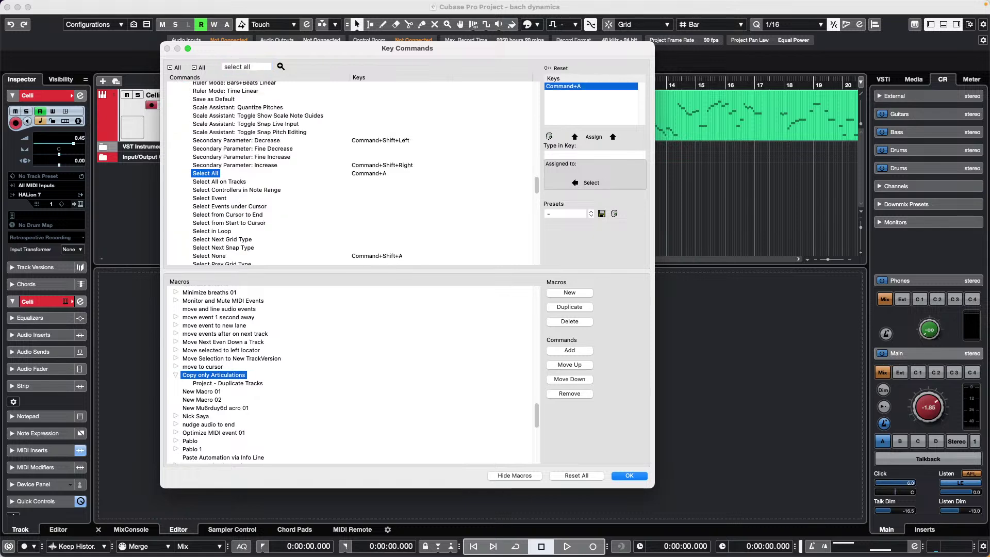
pyautogui.click(216, 181)
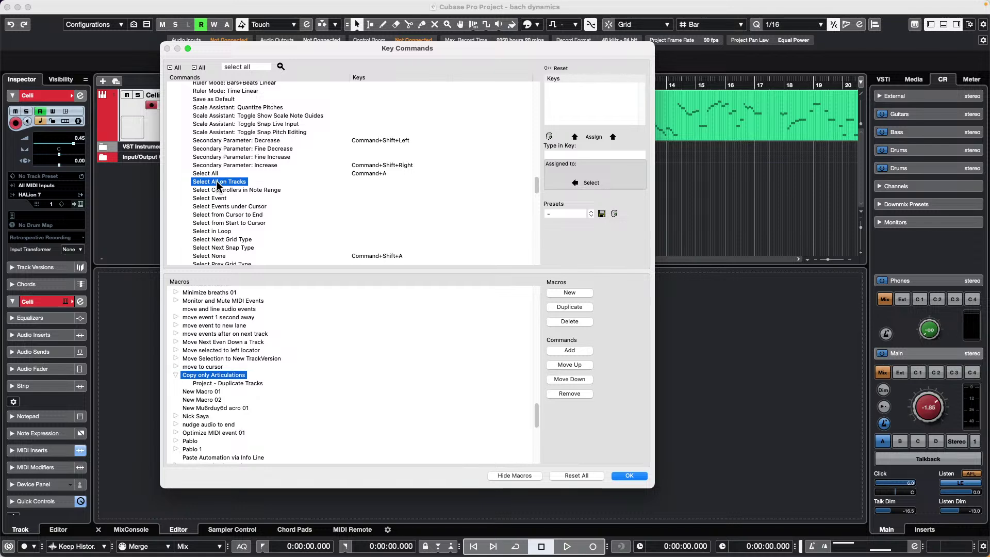
pyautogui.click(578, 351)
# Step: Add the CCLS Delete notes command from Process Logical Preset to the Copy only Articulations macro and confirm the Key Commands window
pyautogui.scroll(-2, 284, 185)
pyautogui.scroll(-10, 283, 184)
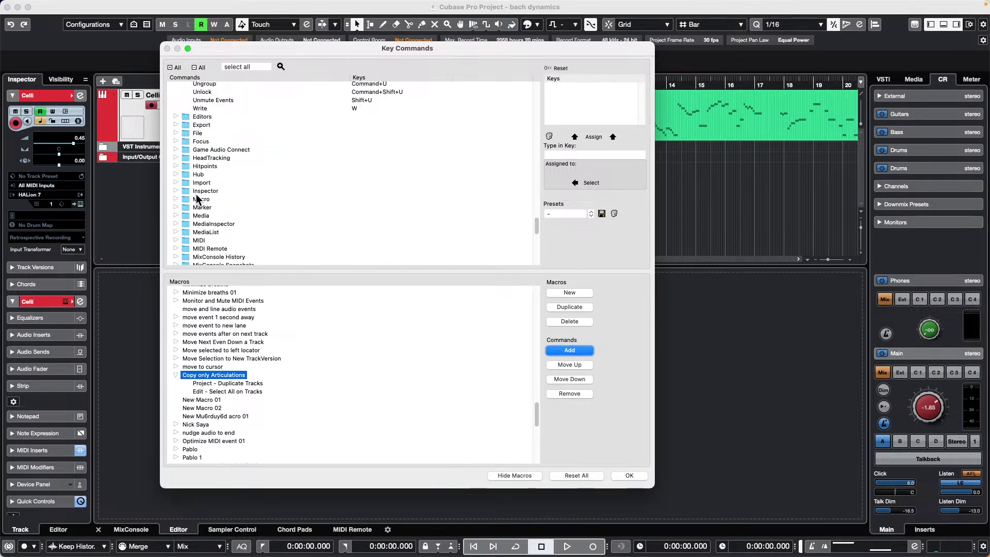
pyautogui.scroll(-6, 196, 201)
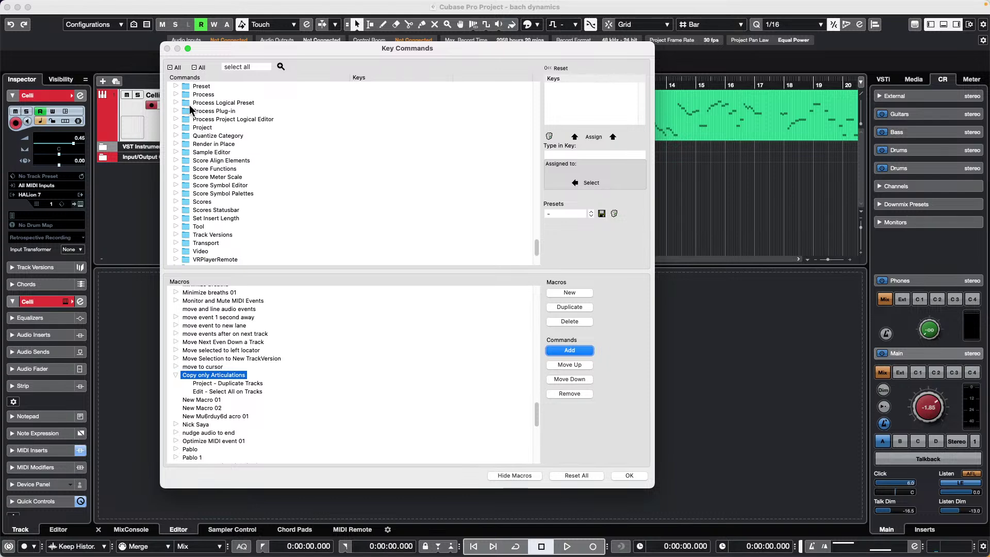
pyautogui.click(175, 102)
pyautogui.scroll(-10, 259, 142)
pyautogui.scroll(4, 259, 143)
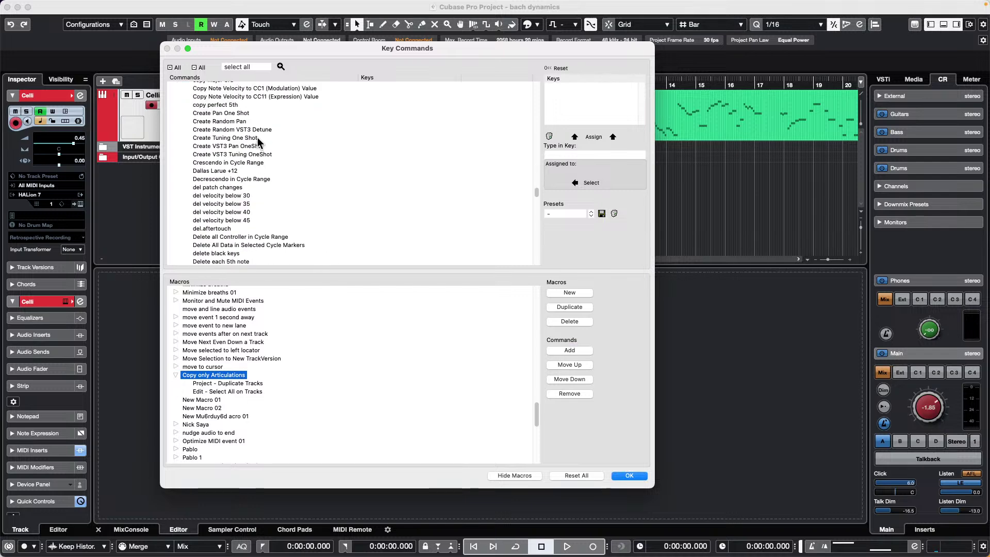
pyautogui.scroll(8, 259, 142)
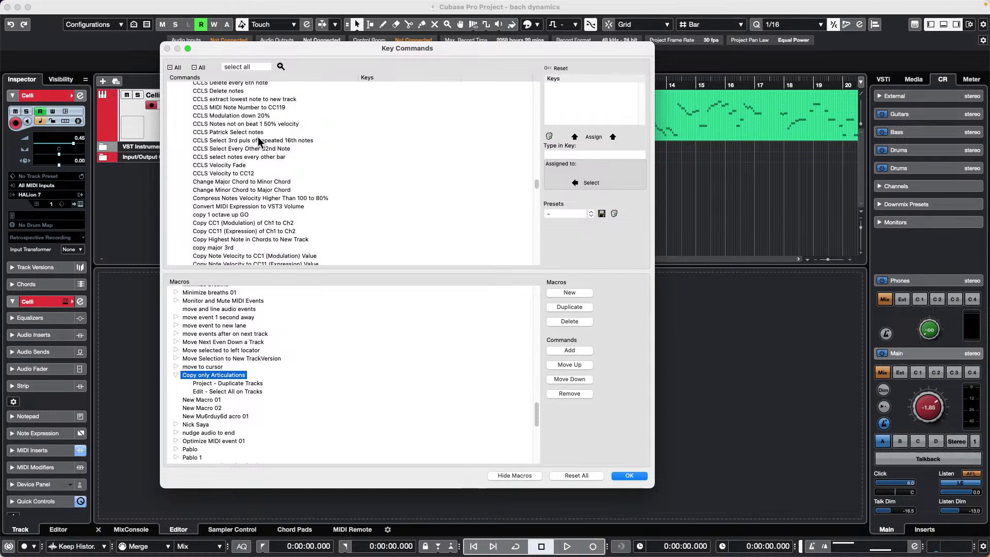
pyautogui.click(239, 95)
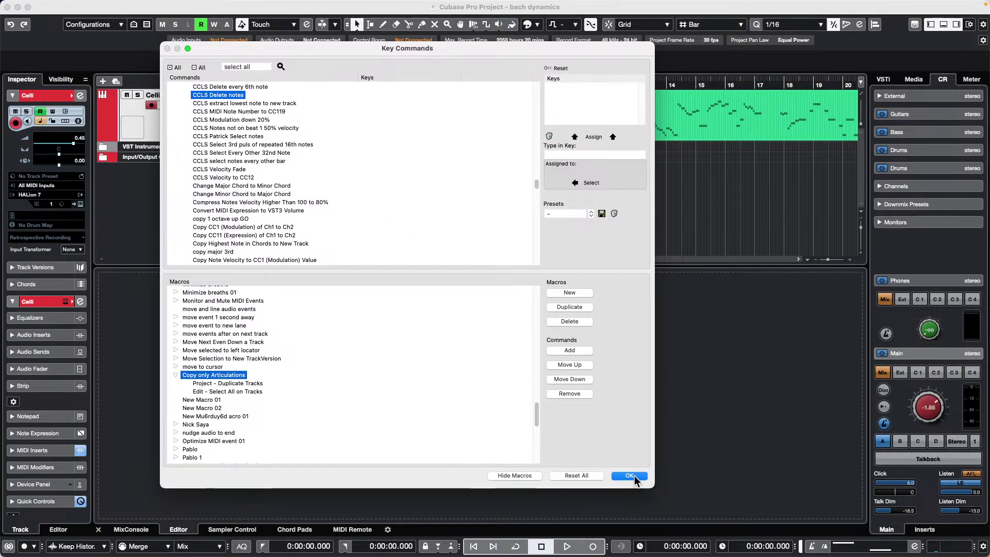
pyautogui.click(586, 353)
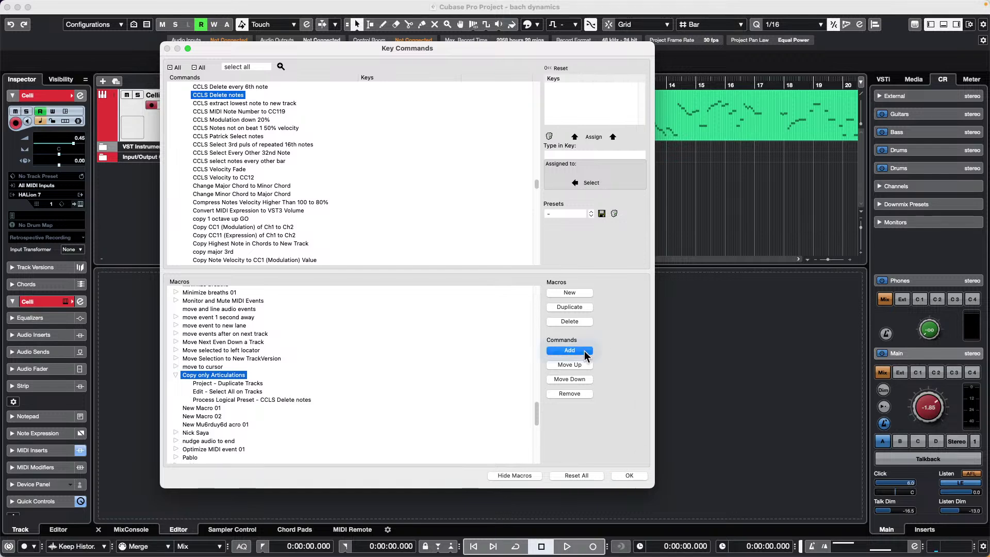
pyautogui.click(630, 475)
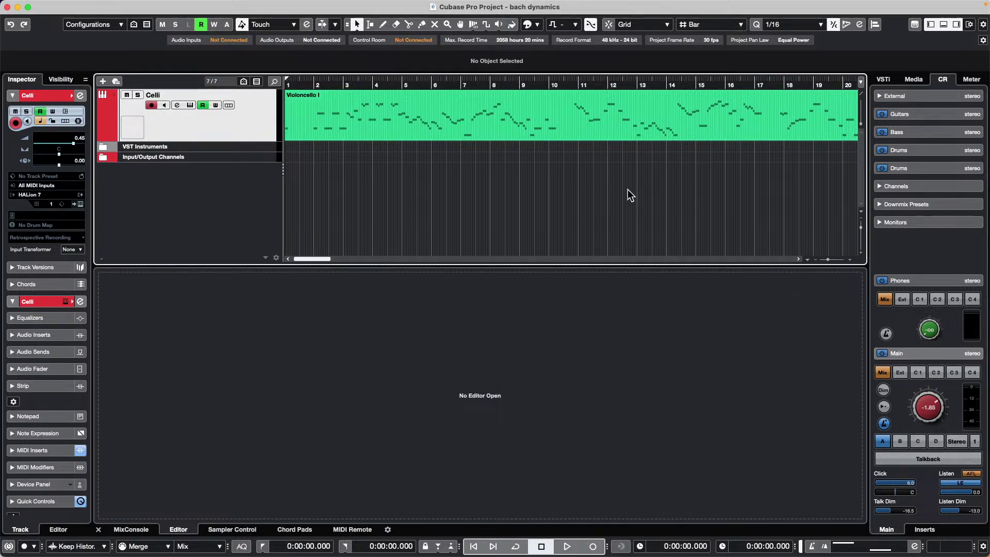
# Step: Open the Violoncello I part in the editor and enlarge the note display above the articulation lane
pyautogui.doubleClick(442, 133)
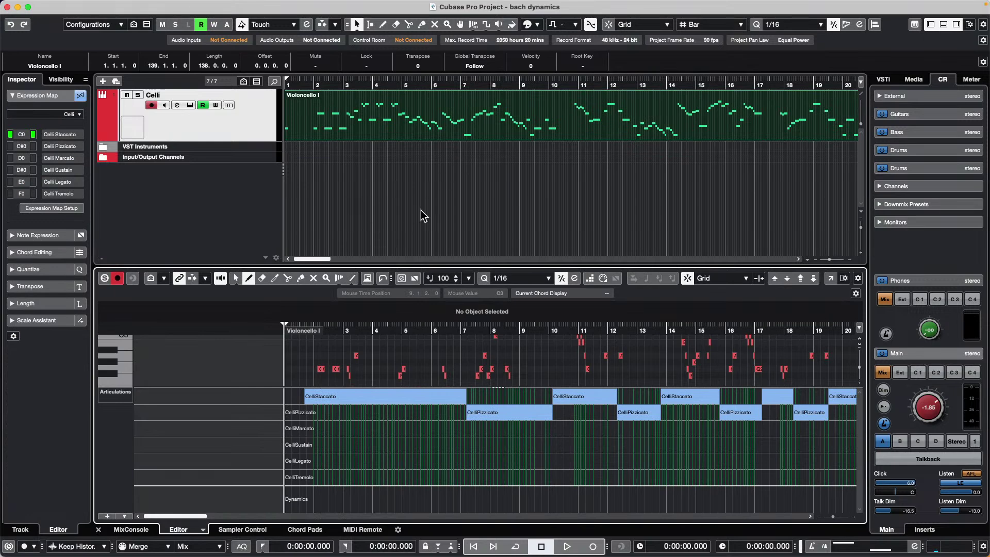
pyautogui.moveTo(491, 387); pyautogui.dragTo(492, 421)
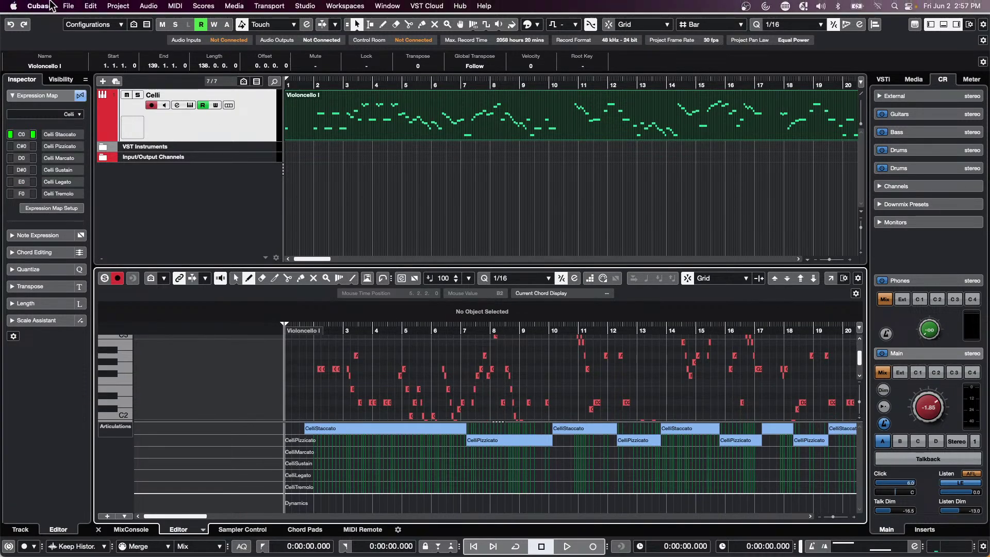
pyautogui.click(46, 5)
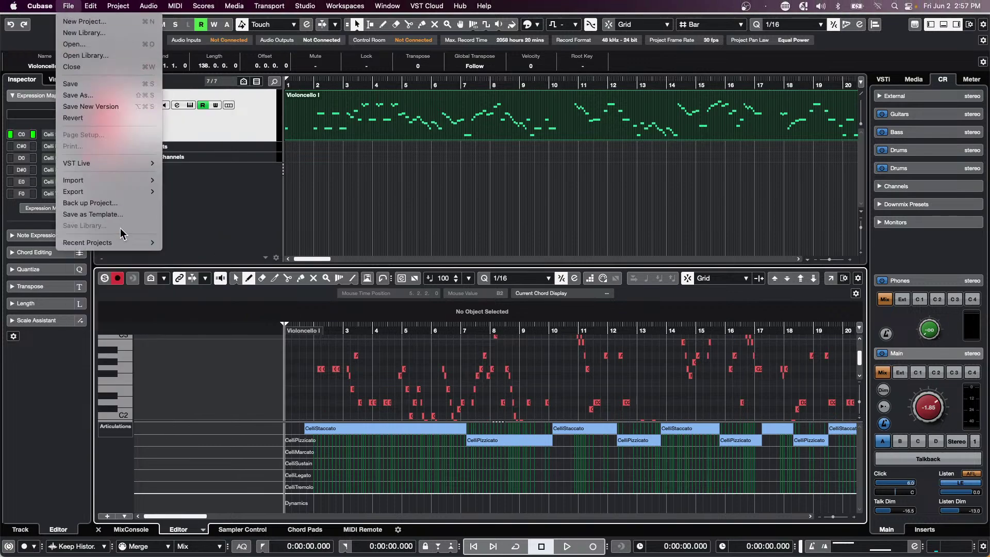
pyautogui.moveTo(98, 7)
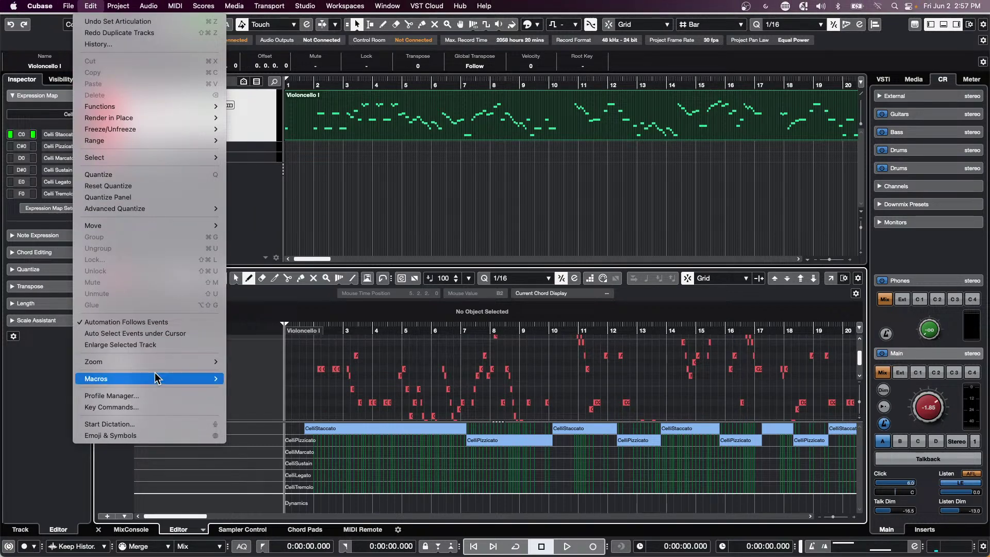
pyautogui.moveTo(157, 378)
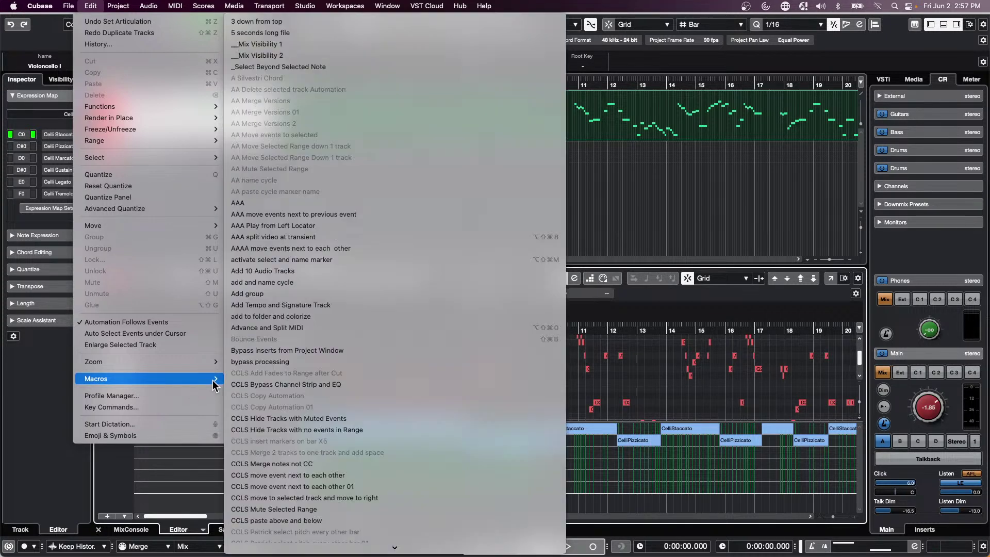
pyautogui.click(214, 386)
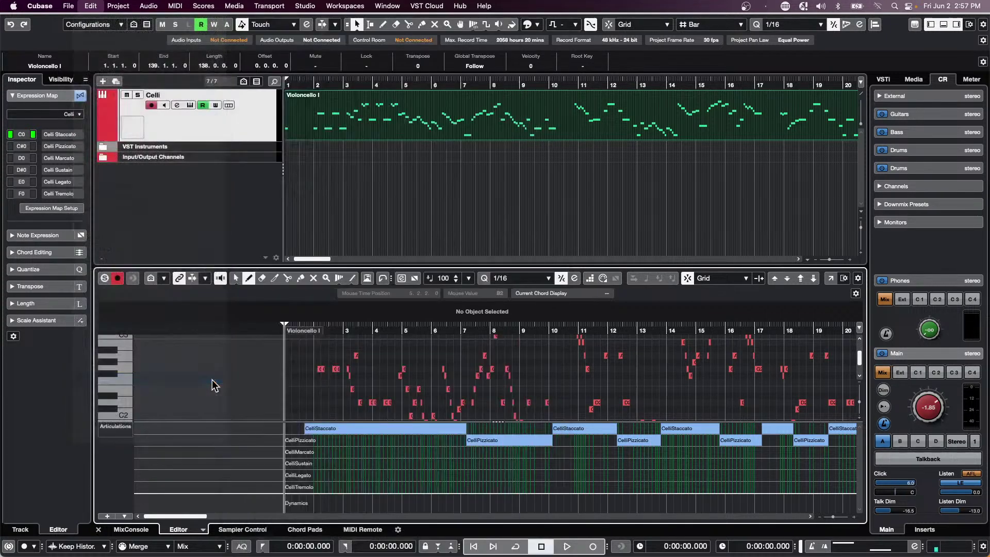
# Step: Test the Copy only Articulations macro on the Celli track and undo its result
pyautogui.click(71, 6)
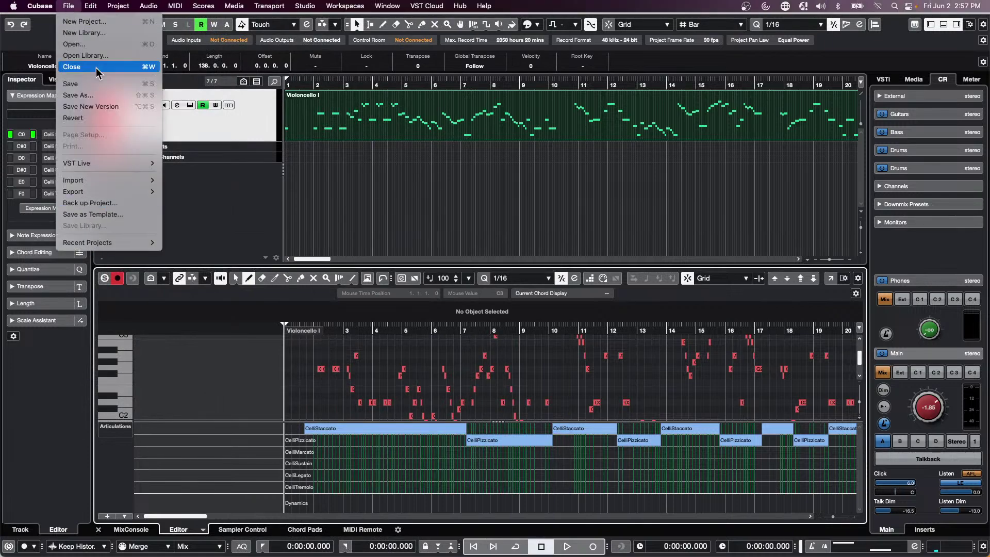
pyautogui.moveTo(91, 5)
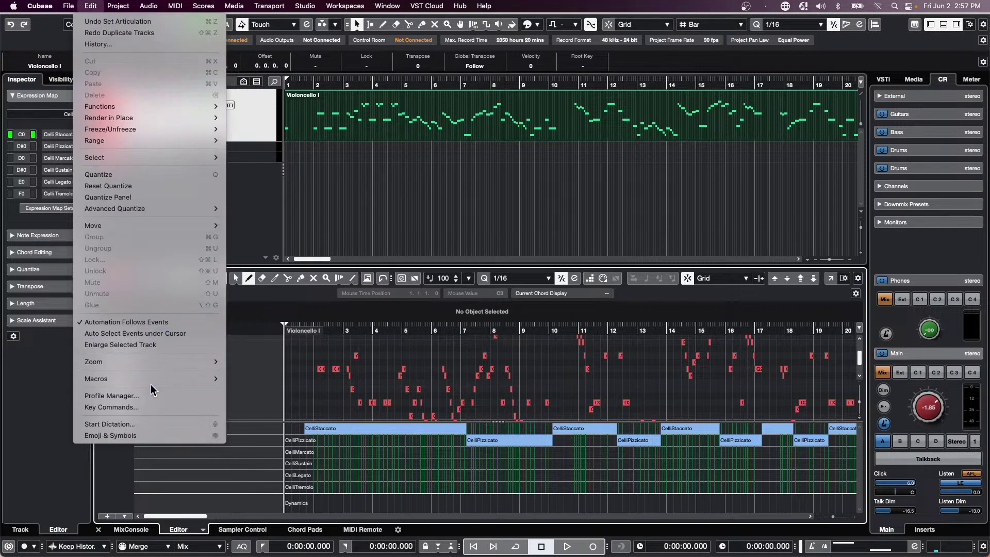
pyautogui.scroll(-4, 293, 397)
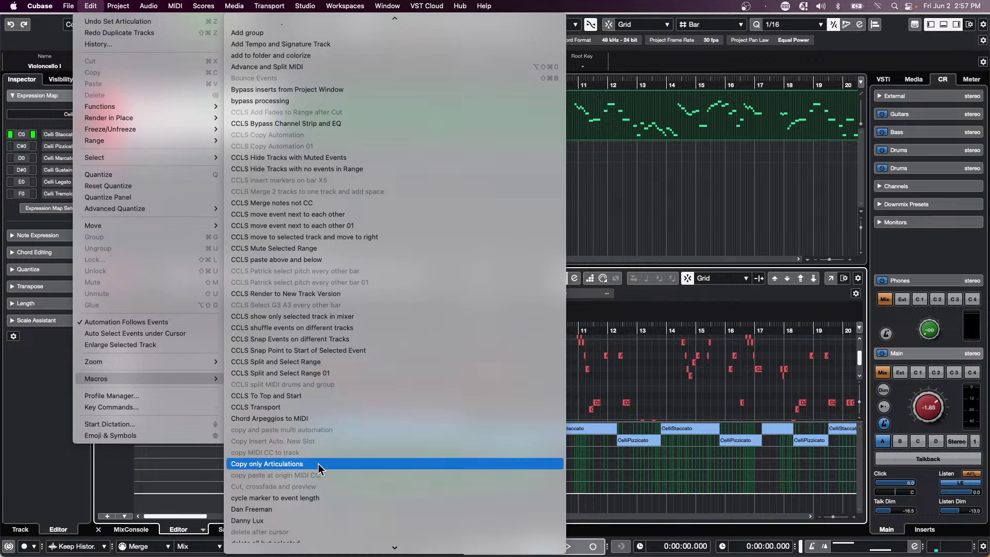
pyautogui.click(318, 463)
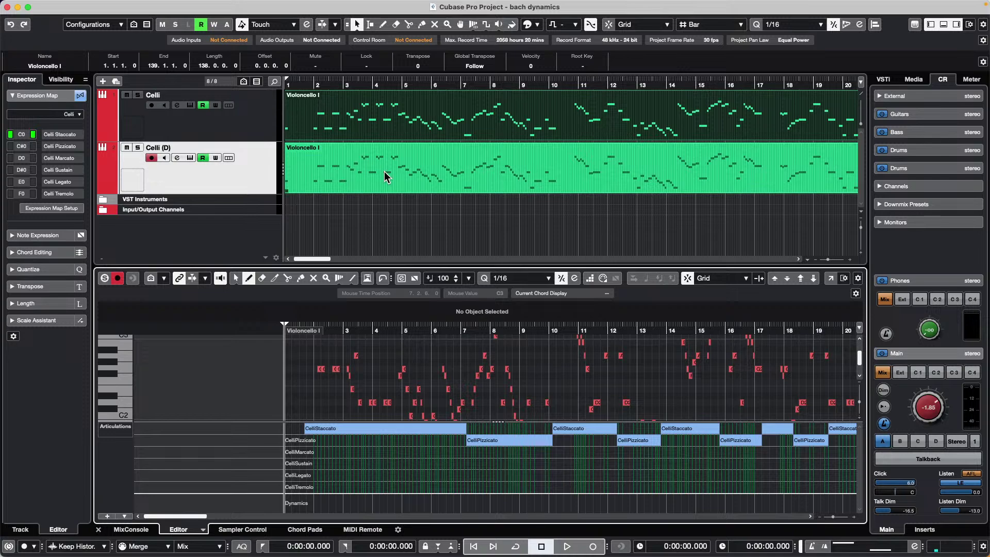
pyautogui.press('Up')
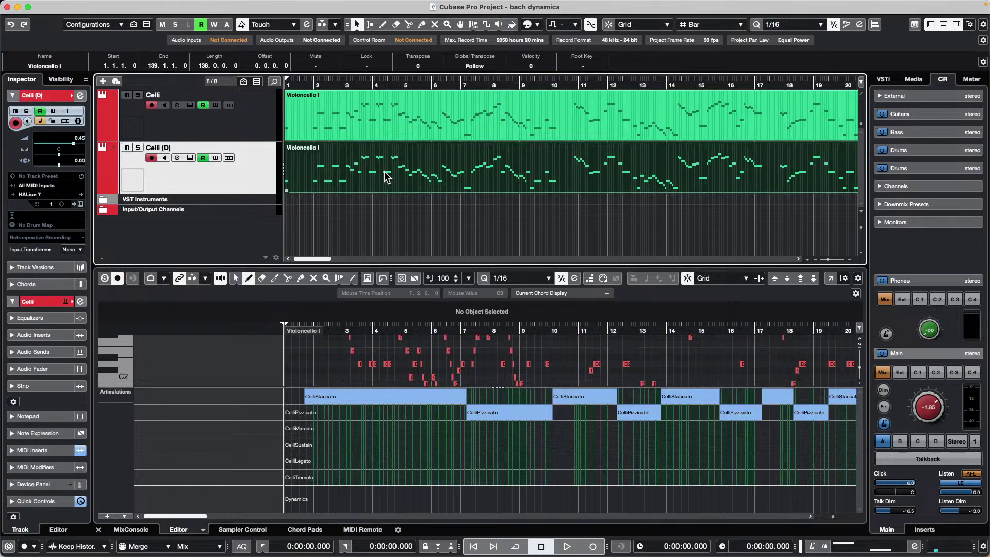
pyautogui.moveTo(50, 2)
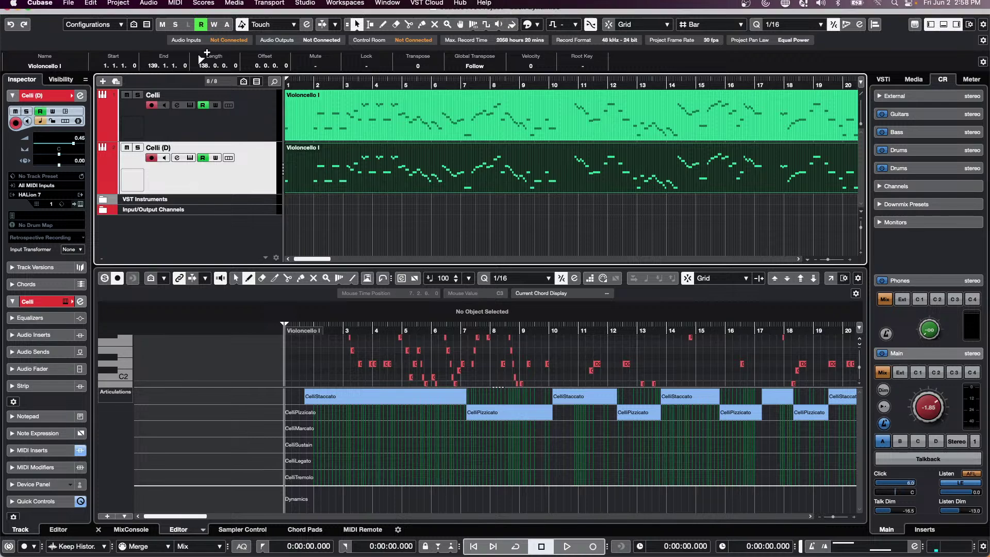
pyautogui.press('super+z')
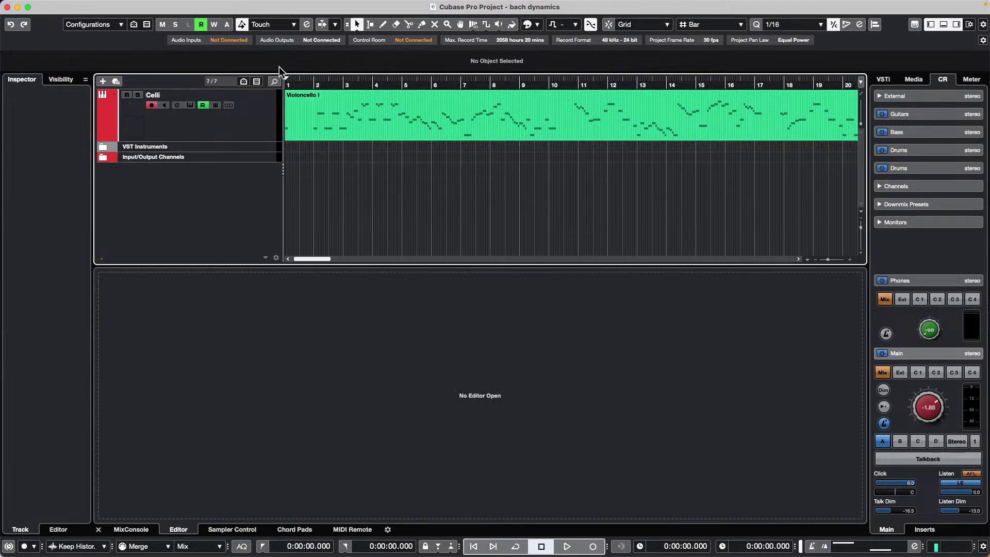
# Step: Select the Celli track and duplicate it manually
pyautogui.click(263, 124)
pyautogui.rightClick(249, 125)
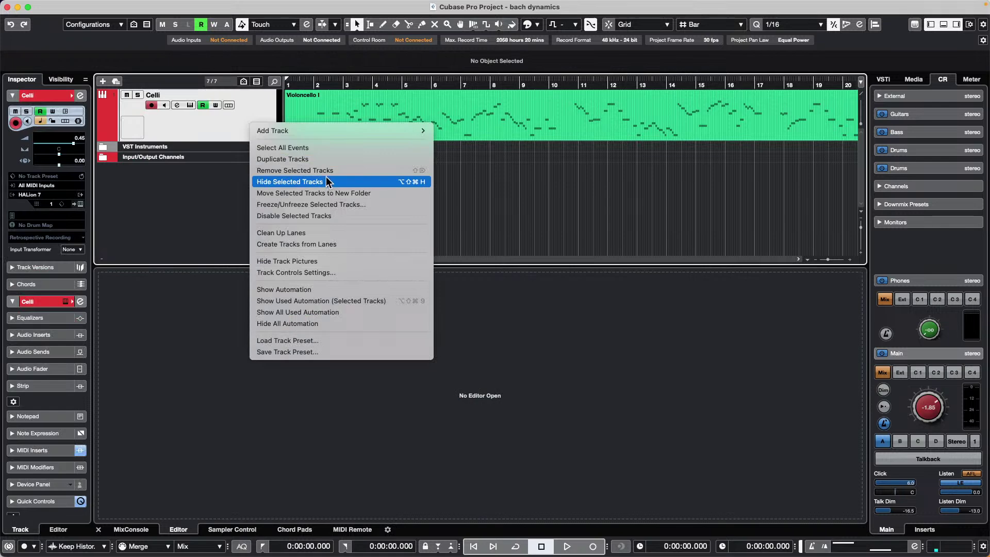
pyautogui.moveTo(302, 132)
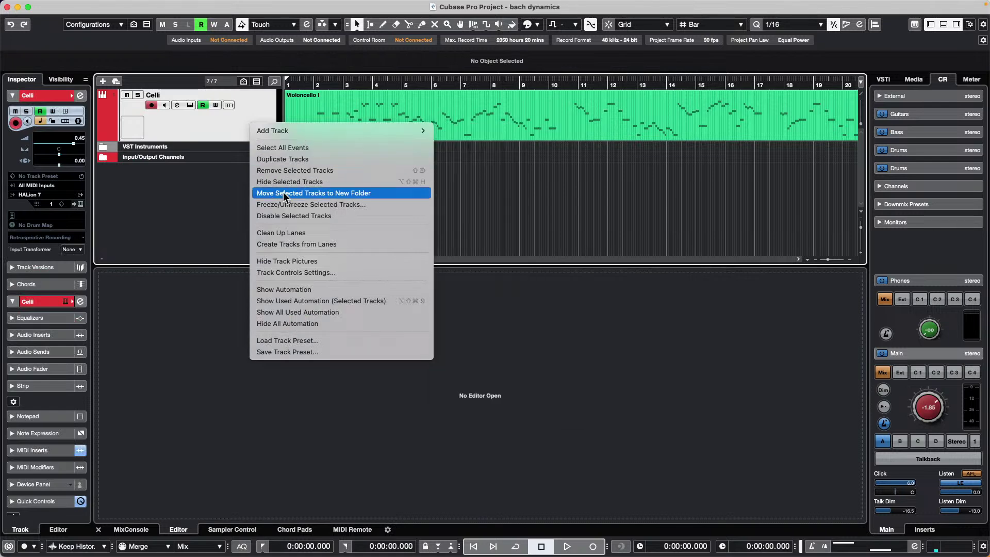
pyautogui.click(292, 163)
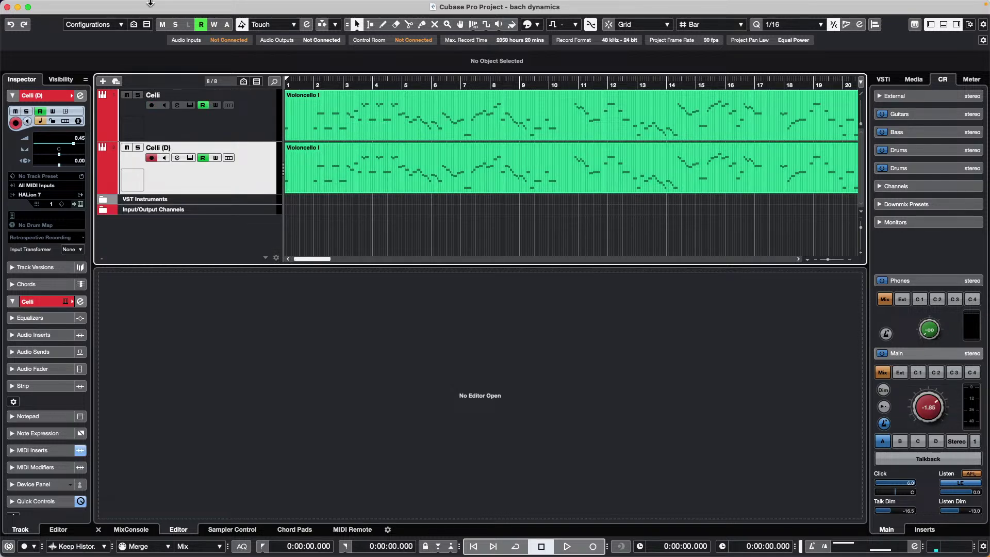
# Step: Select all events on the duplicated Celli track
pyautogui.click(66, 6)
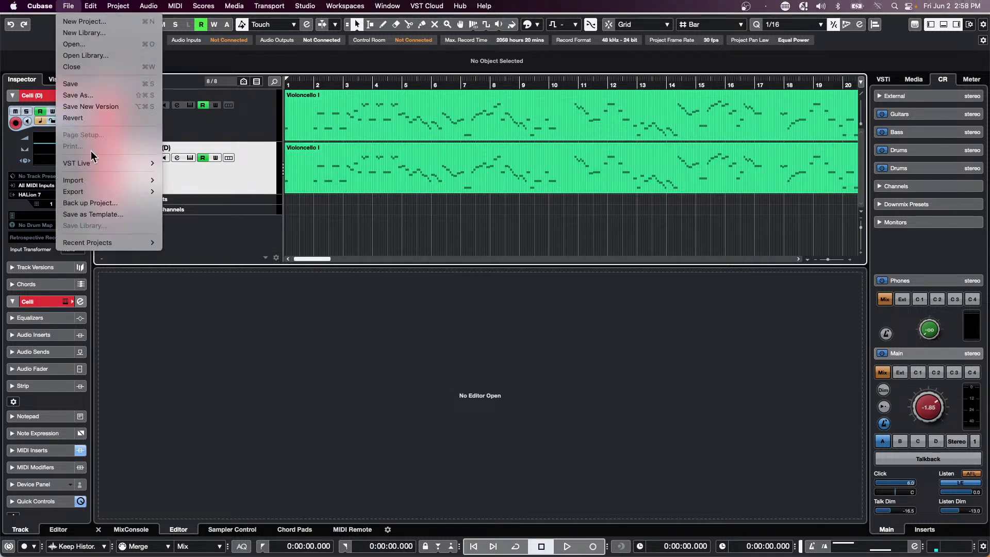
pyautogui.moveTo(102, 193)
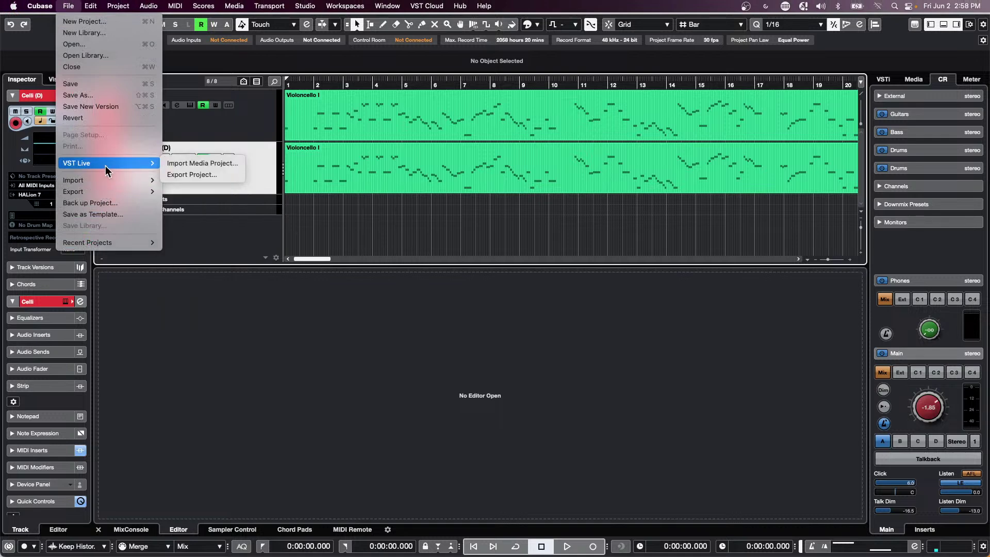
pyautogui.moveTo(91, 6)
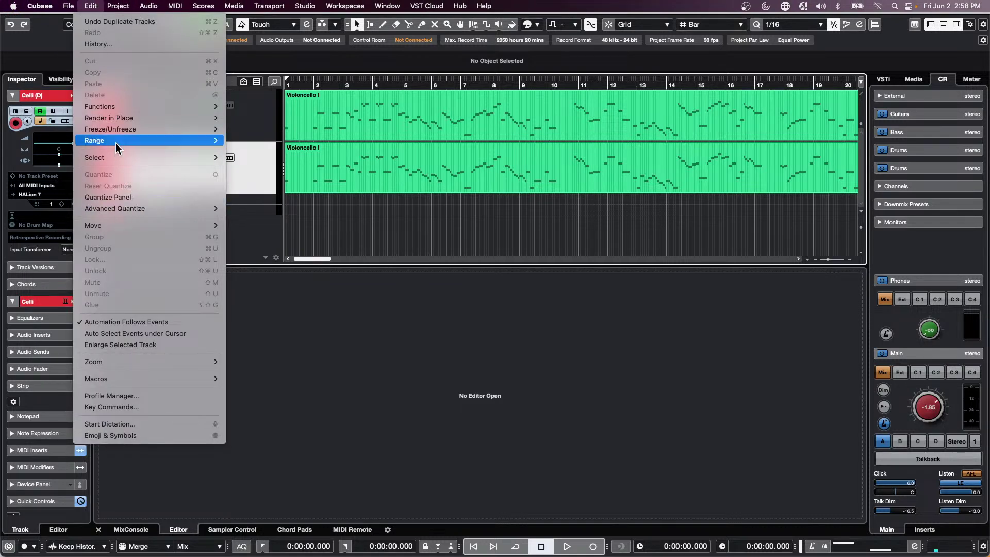
pyautogui.moveTo(115, 157)
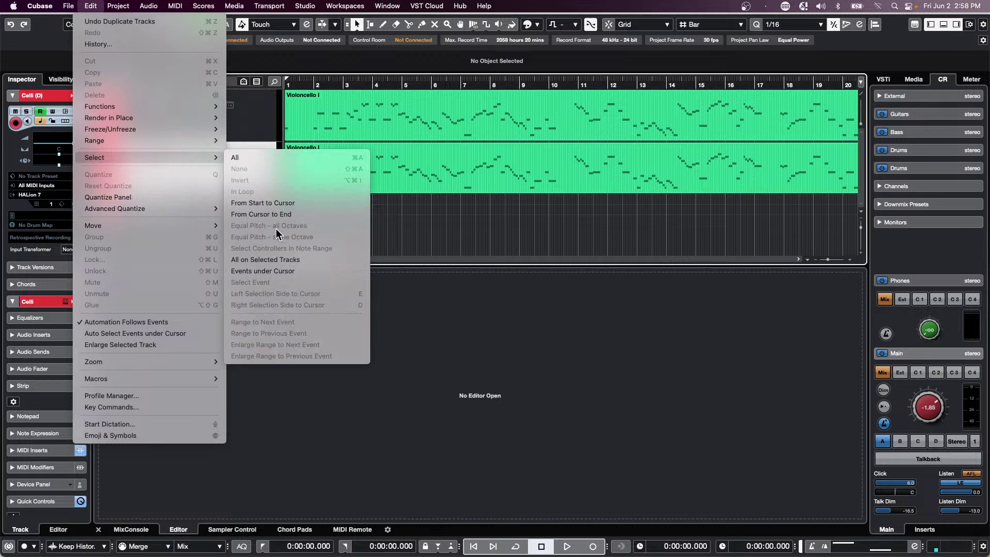
pyautogui.click(279, 259)
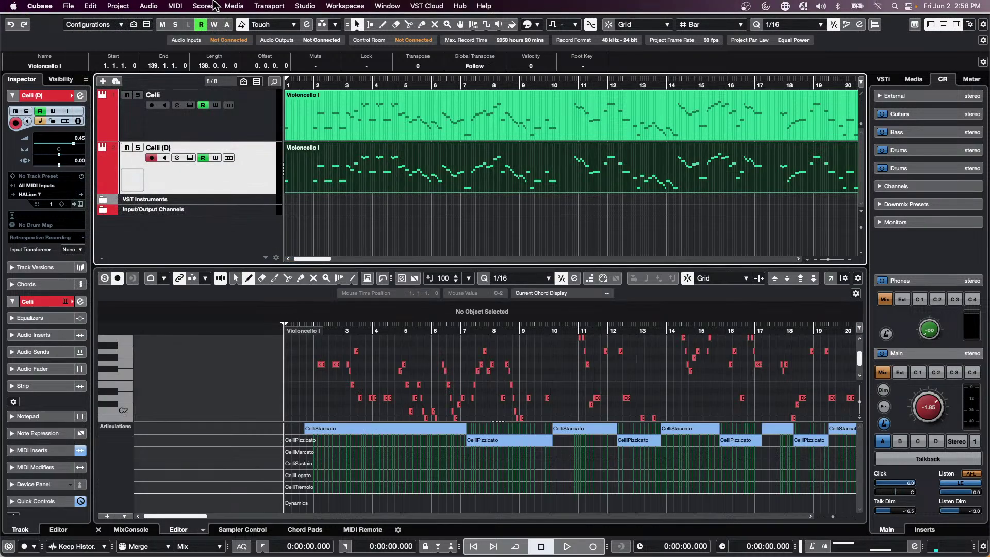
# Step: Apply the CCLS Delete notes preset to the duplicated part in the Logical Editor, and undo the note deletion and track duplication
pyautogui.click(175, 5)
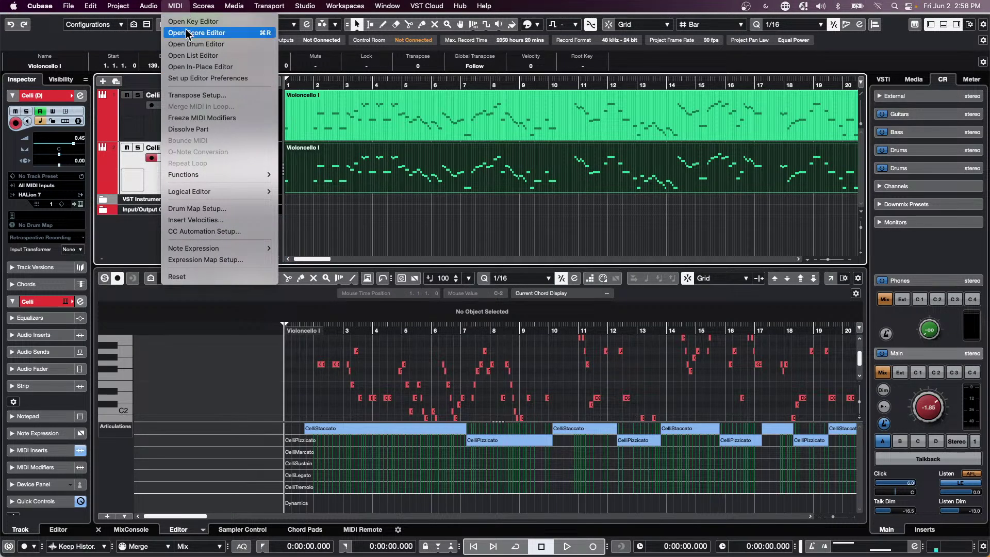
pyautogui.moveTo(209, 196)
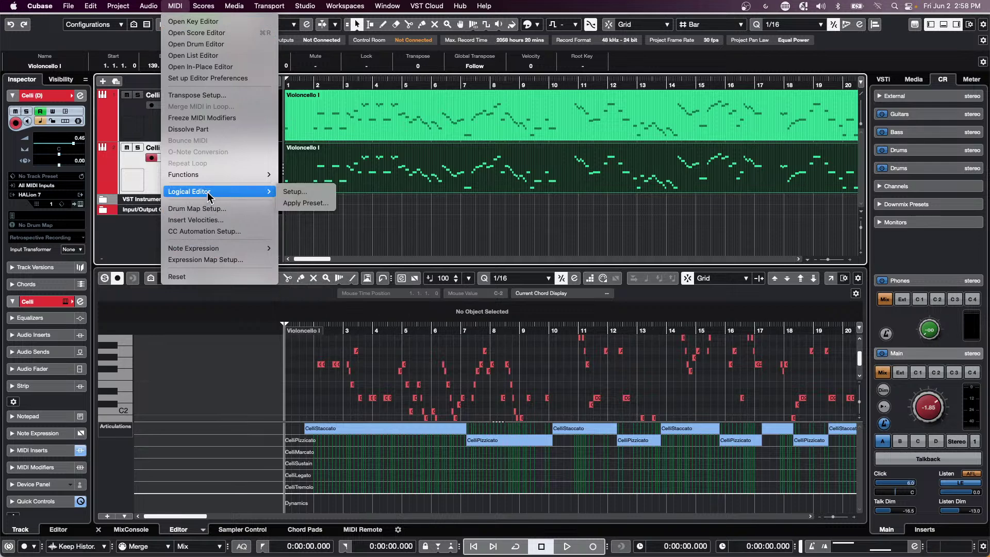
pyautogui.click(319, 194)
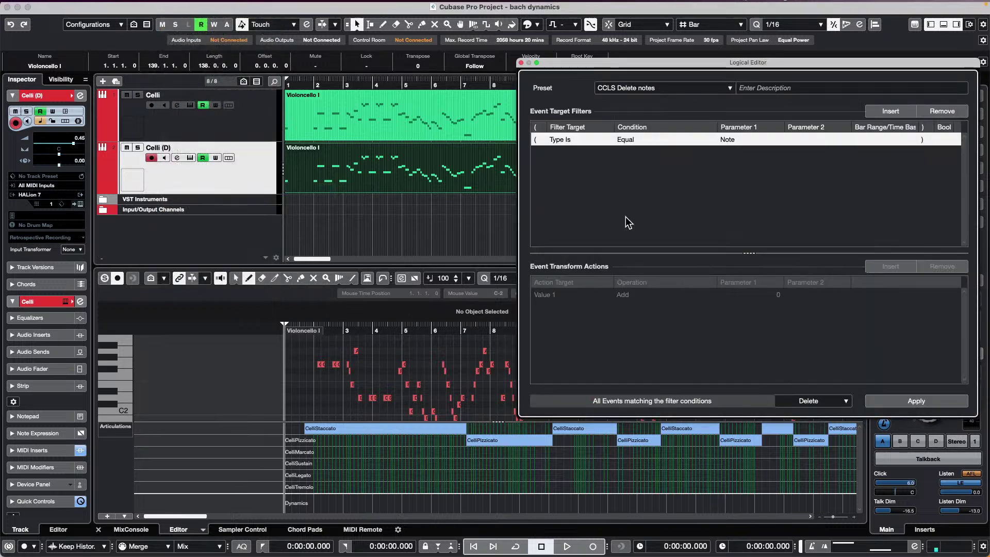
pyautogui.click(924, 400)
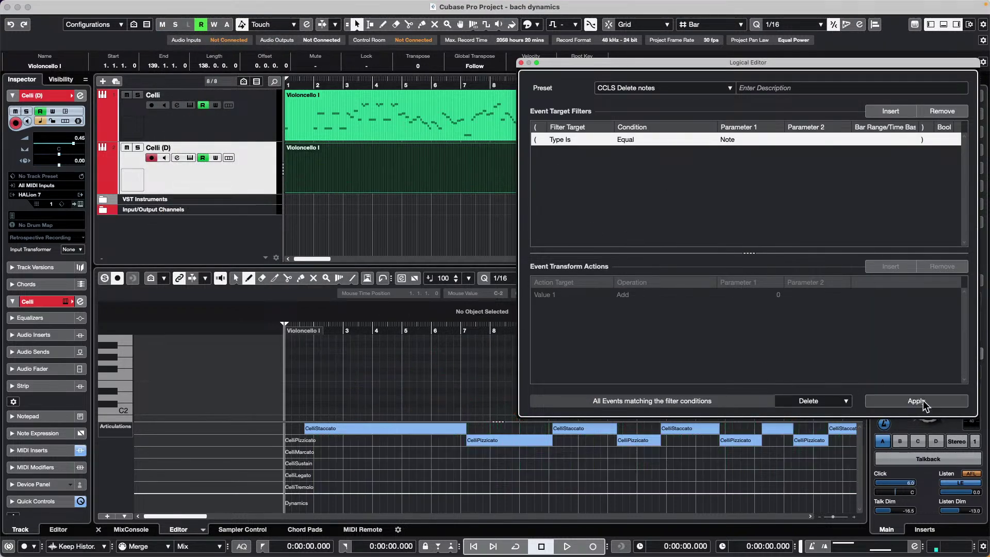
pyautogui.click(521, 63)
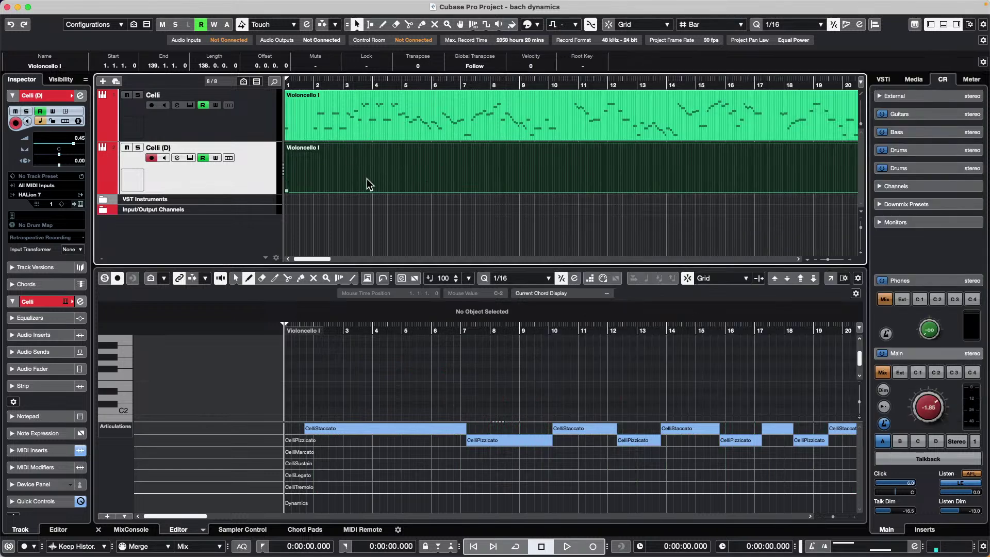
pyautogui.press('super+z')
pyautogui.press('super+z')
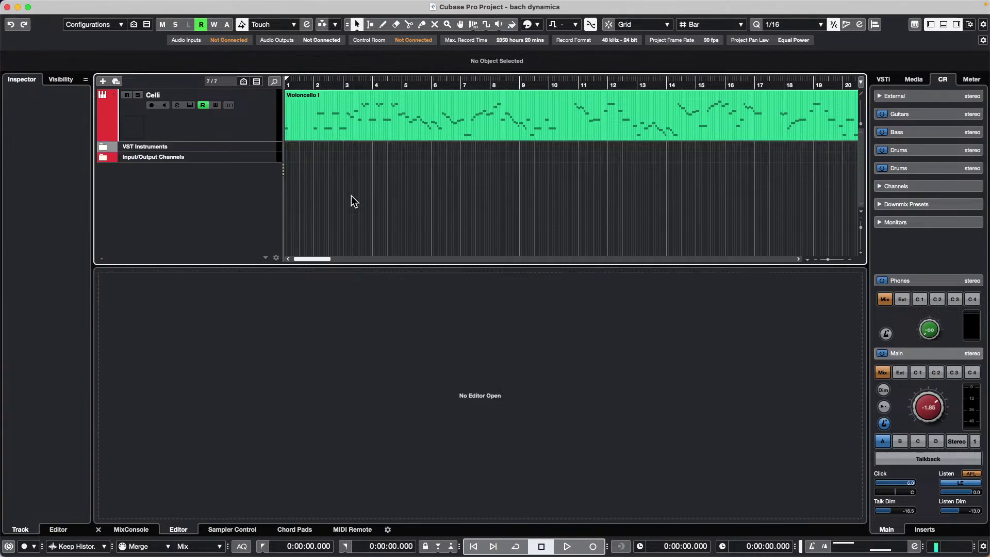
# Step: With the Celli track selected, expand the Copy only Articulations macro in Key Commands and select its Select All on Tracks entry
pyautogui.click(269, 132)
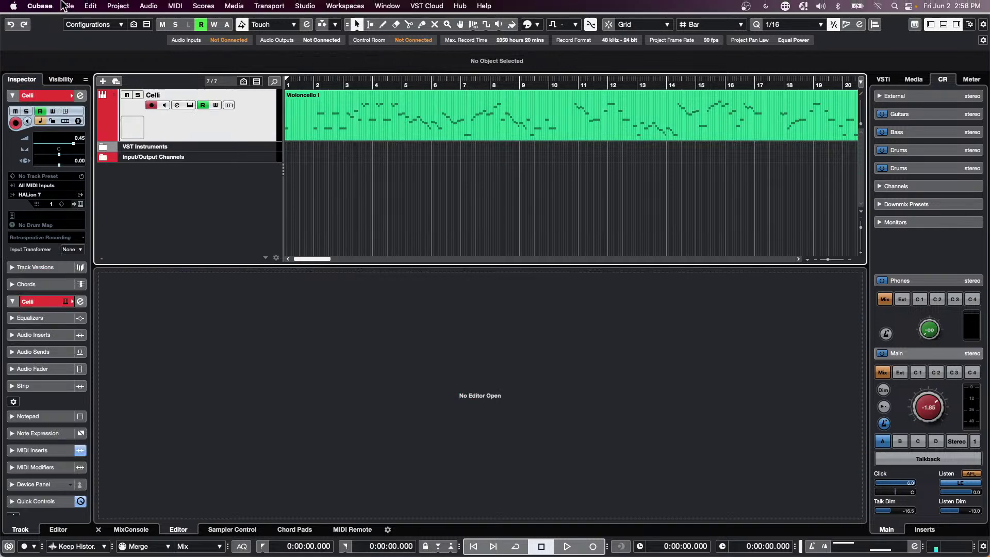
pyautogui.click(91, 7)
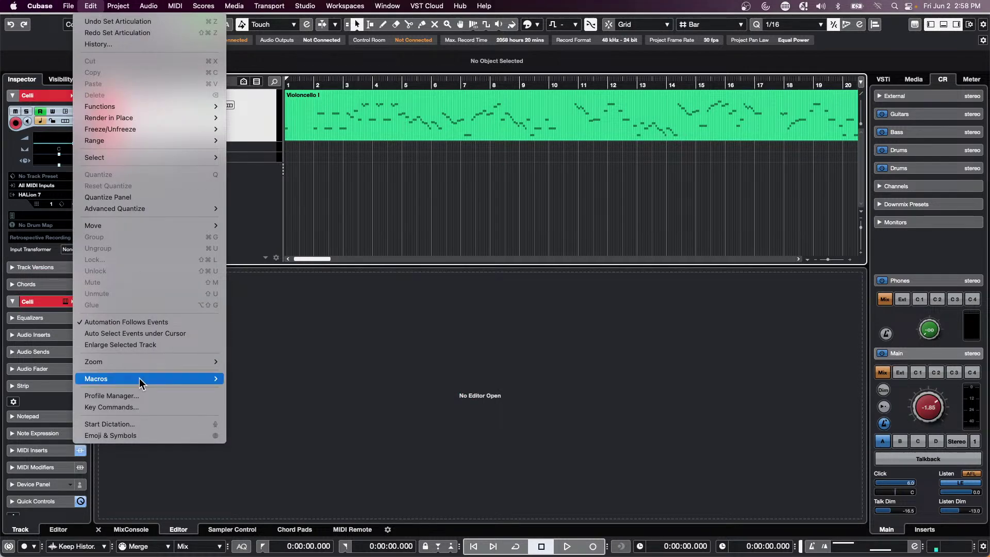
pyautogui.click(112, 407)
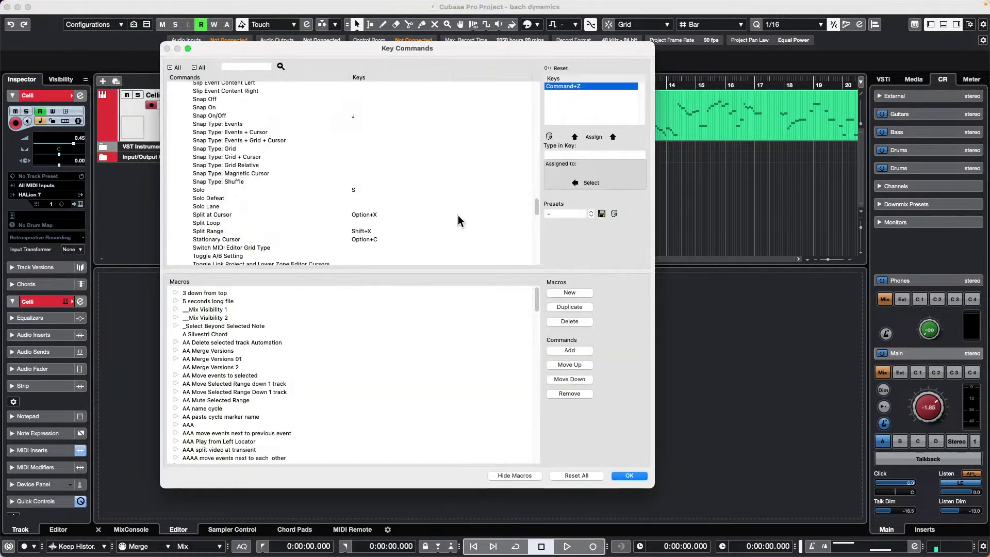
pyautogui.scroll(-15, 268, 349)
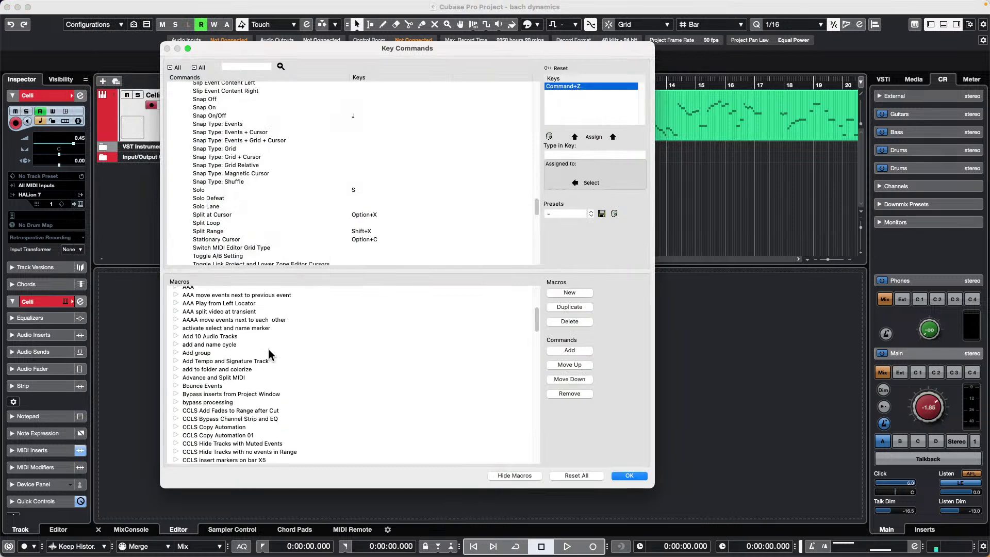
pyautogui.click(176, 430)
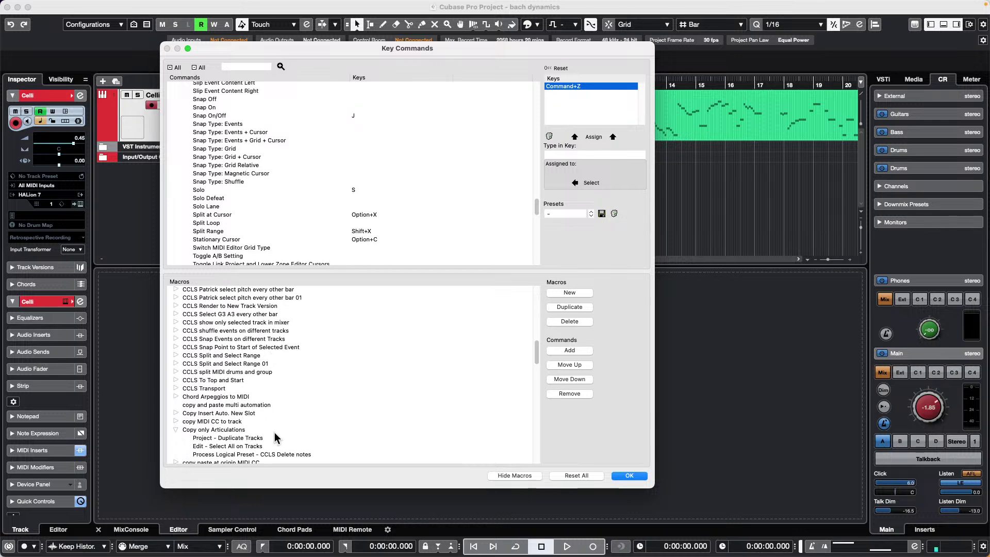
pyautogui.click(256, 438)
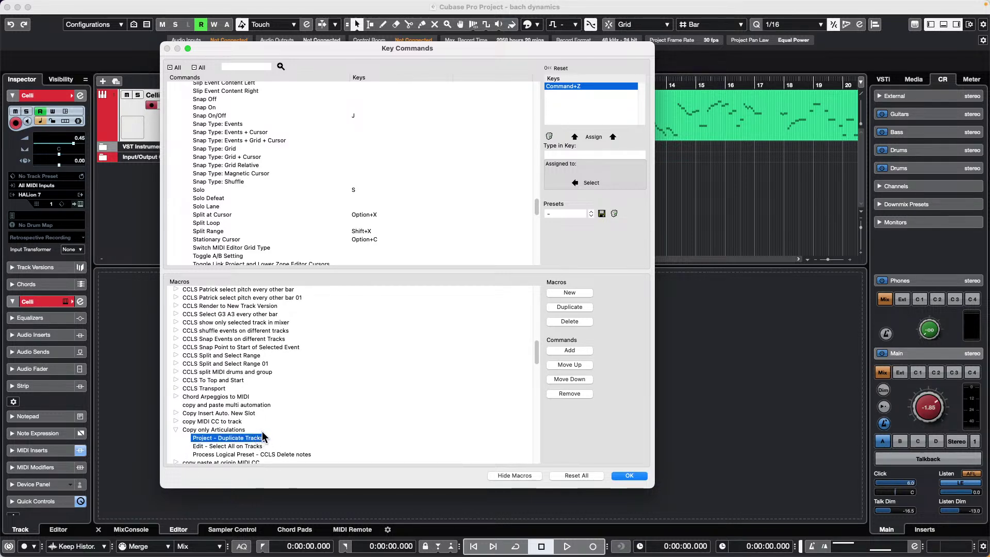
pyautogui.click(256, 446)
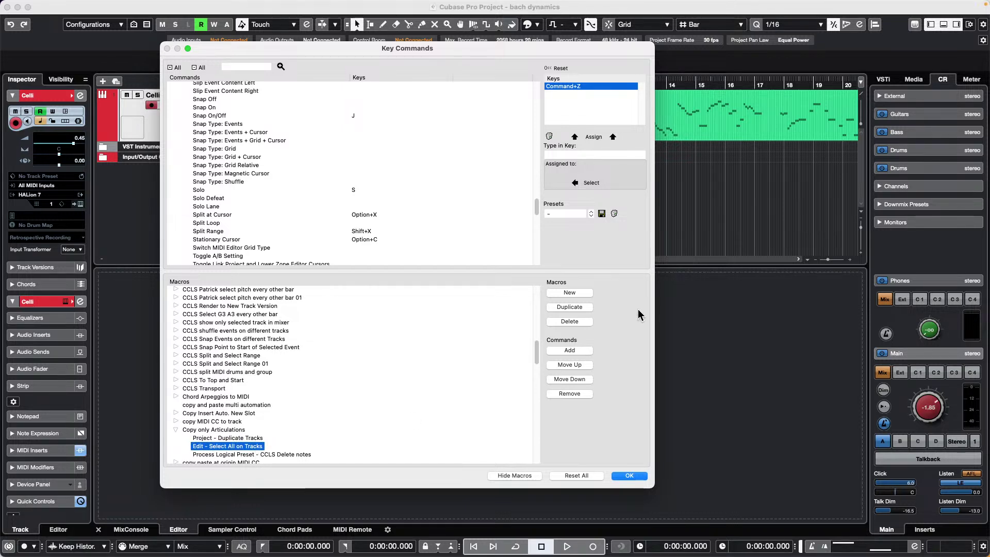
pyautogui.click(564, 306)
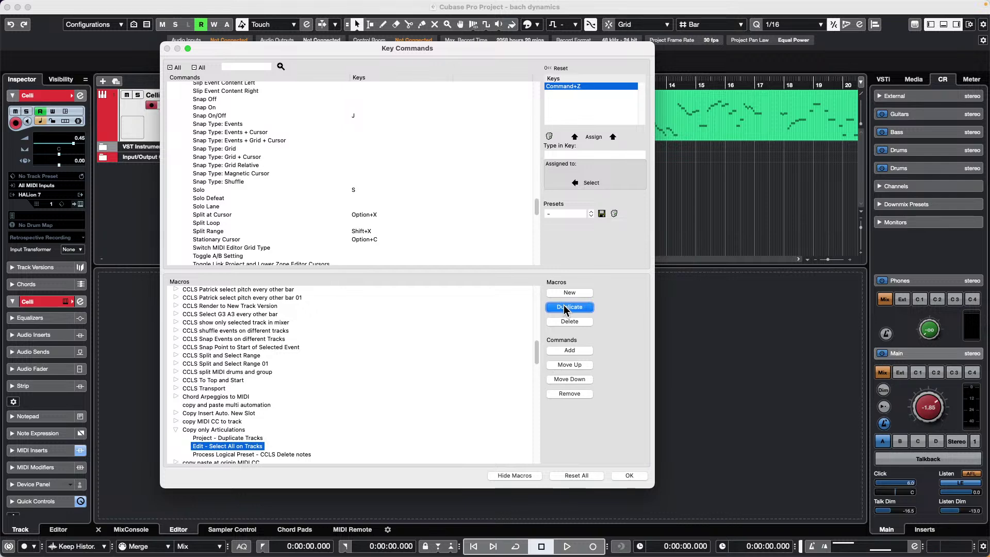
# Step: Find the Select All on Tracks command, add it a second time after the selected macro entry, and confirm the Key Commands window
pyautogui.click(240, 67)
pyautogui.write('Select')
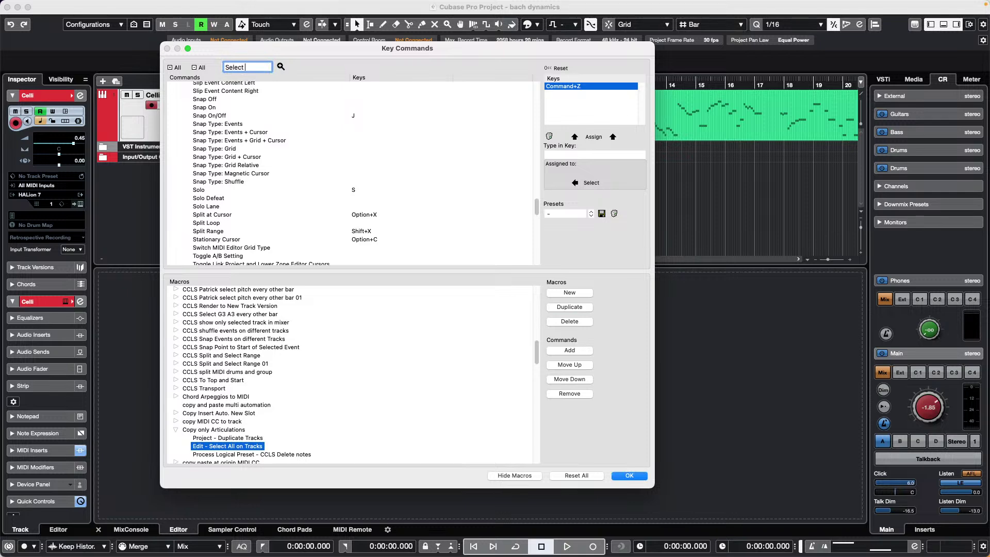
pyautogui.write(' All on trac')
pyautogui.press('Return')
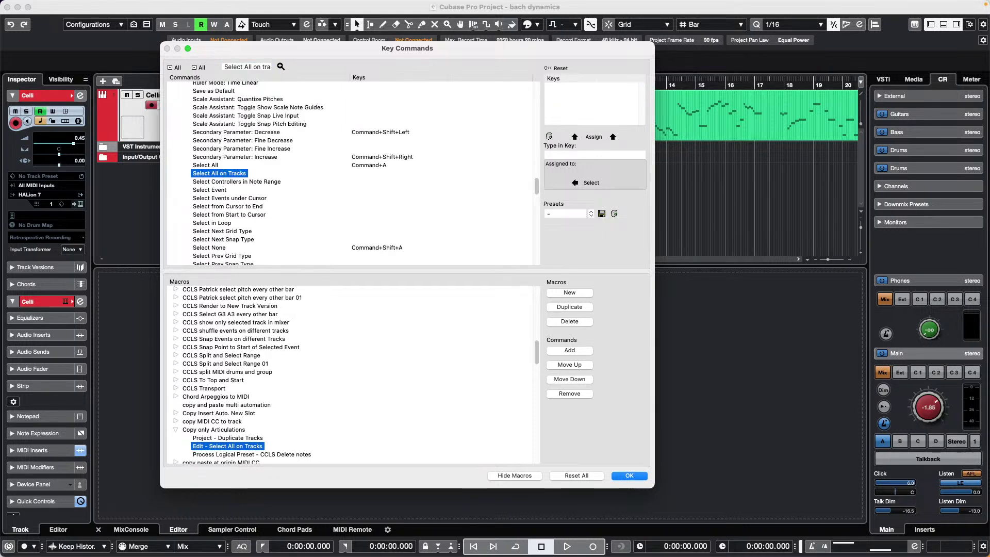
pyautogui.click(573, 351)
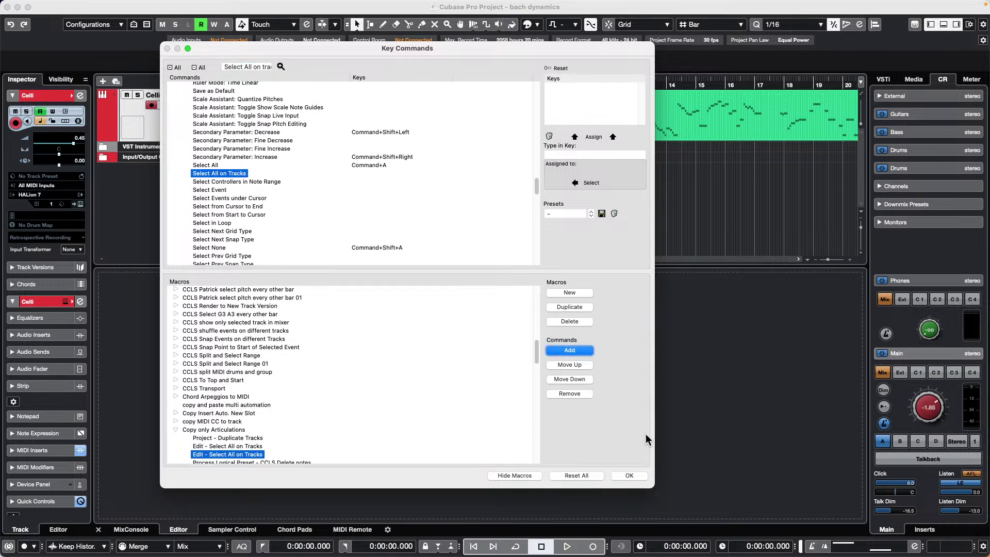
pyautogui.click(630, 475)
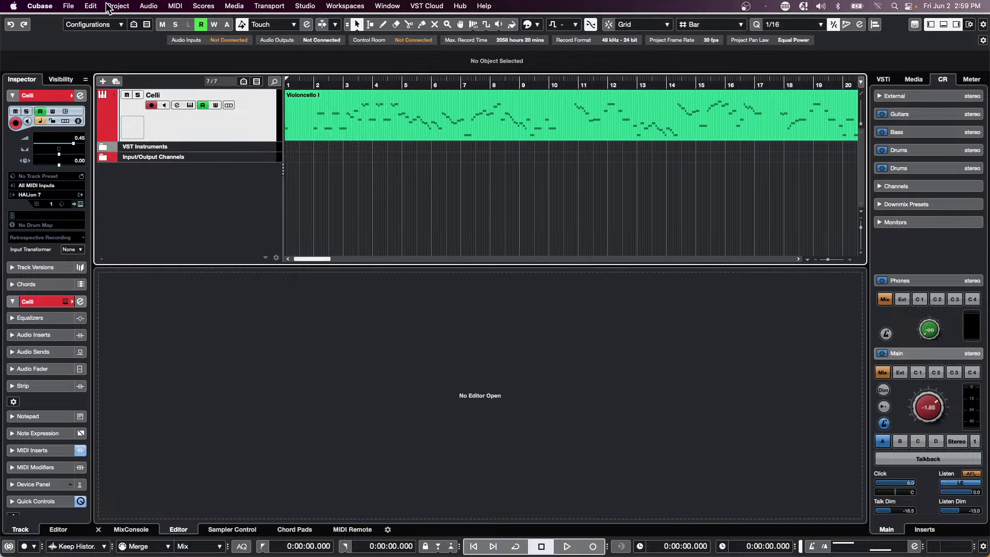
# Step: Run the Copy only Articulations macro on the selected Celli track
pyautogui.click(90, 6)
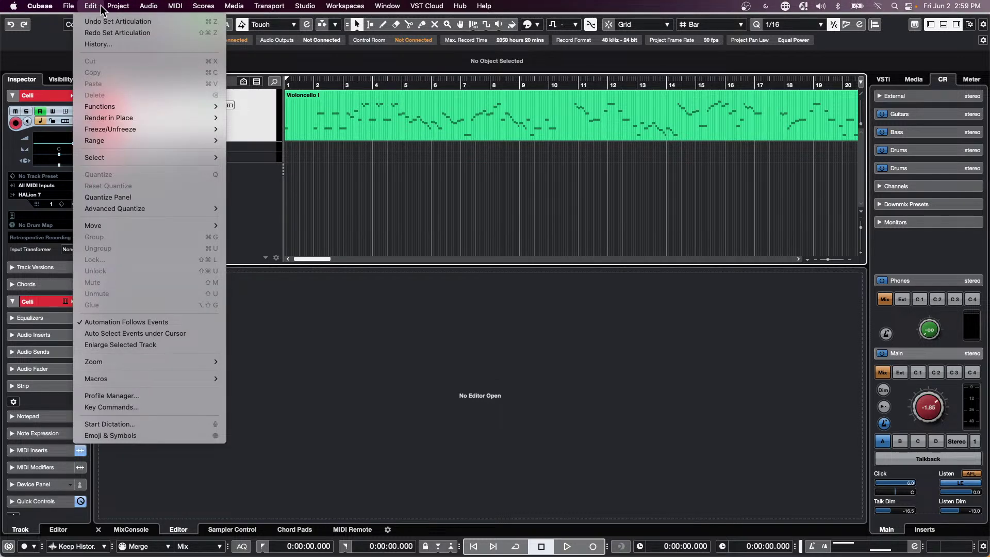
pyautogui.moveTo(118, 6)
pyautogui.moveTo(201, 379)
pyautogui.moveTo(306, 553)
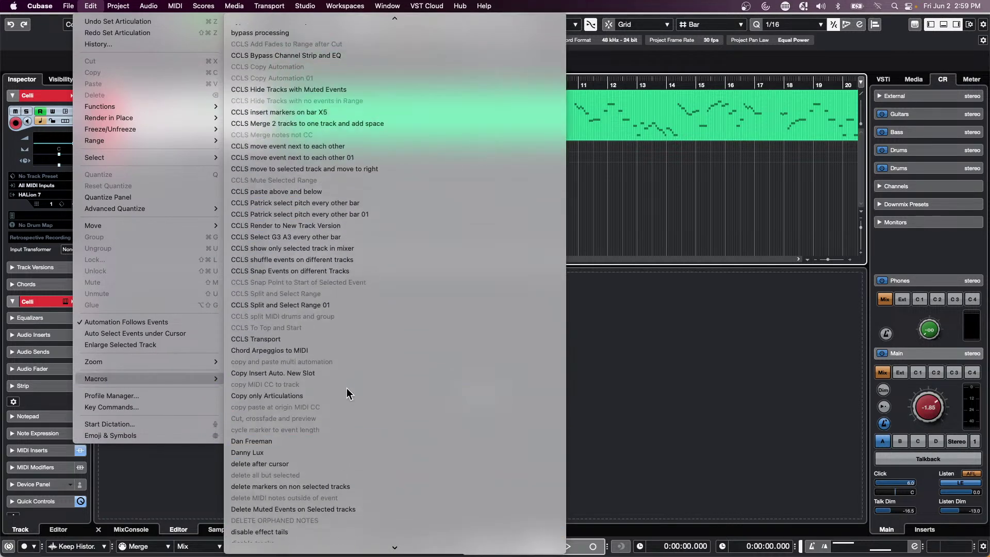
pyautogui.click(335, 394)
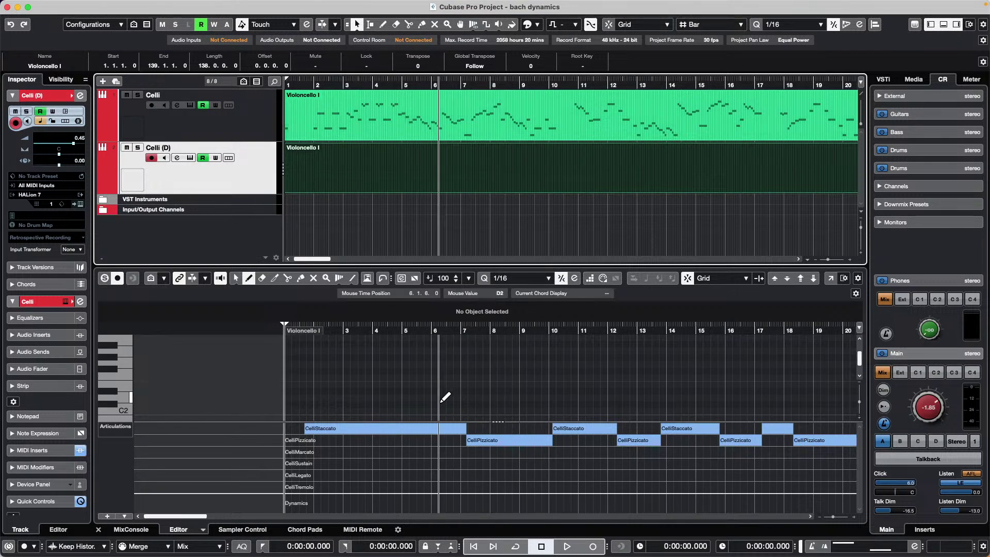
# Step: Expand the Copy only Articulations macro in Key Commands to review its command sequence, and close the window
pyautogui.moveTo(53, 6)
pyautogui.click(97, 6)
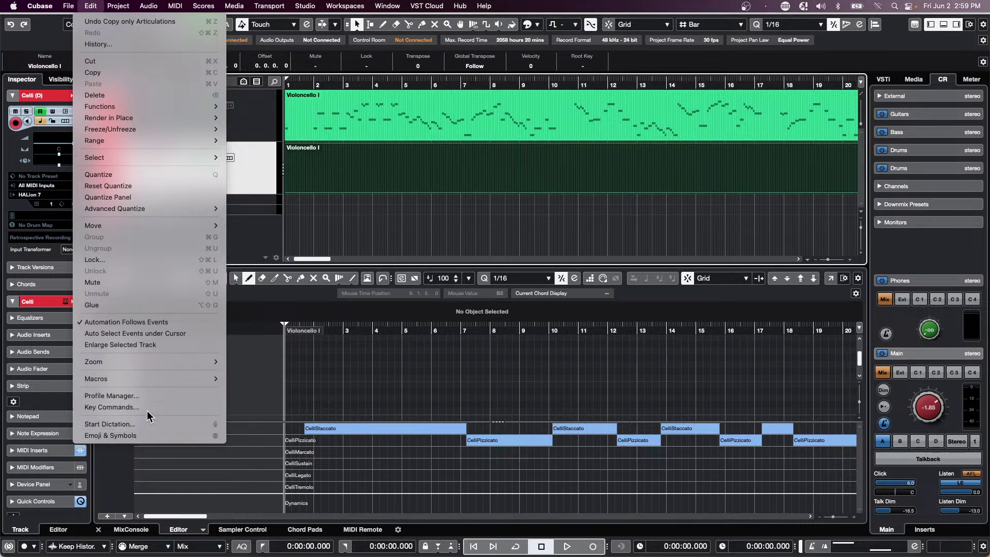
pyautogui.click(147, 410)
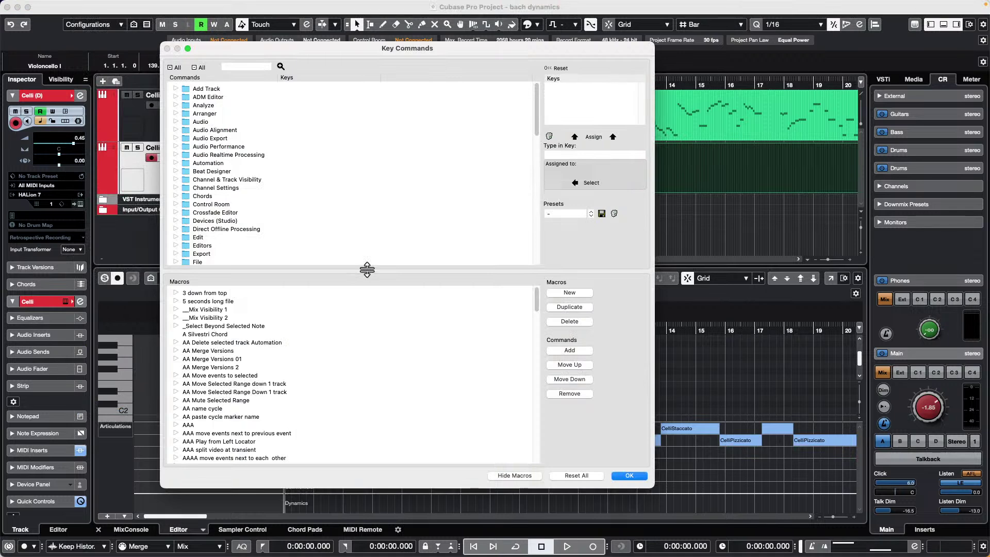
pyautogui.scroll(-10, 216, 384)
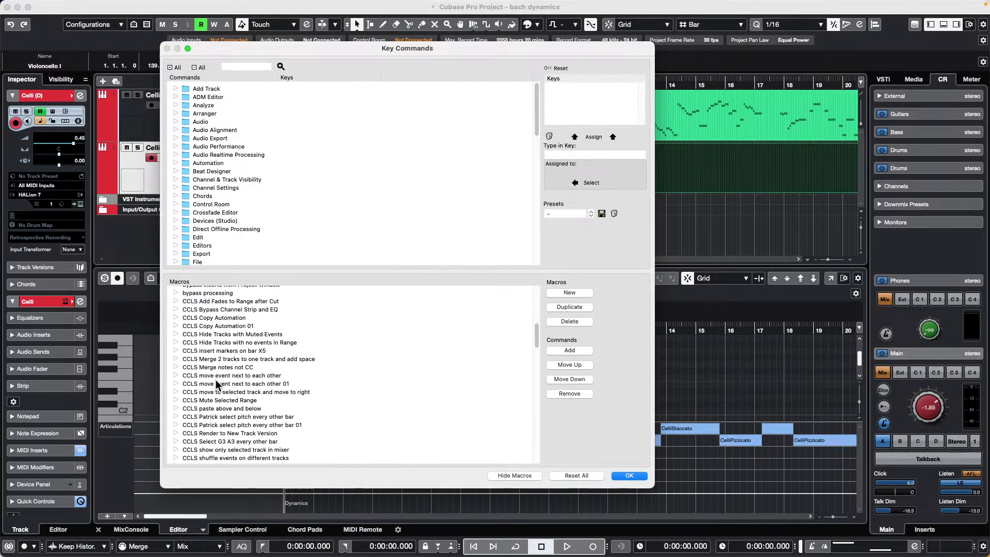
pyautogui.scroll(-6, 216, 386)
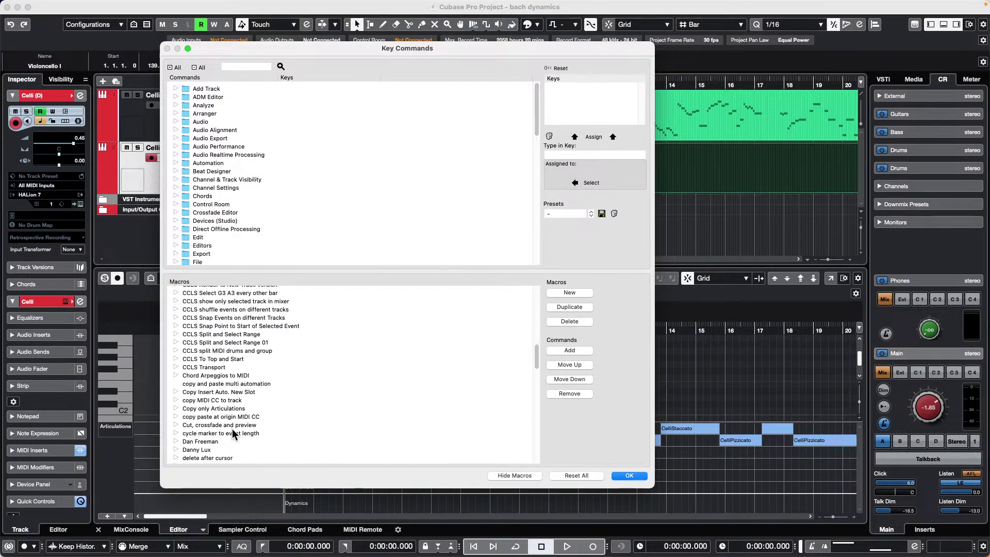
pyautogui.click(176, 409)
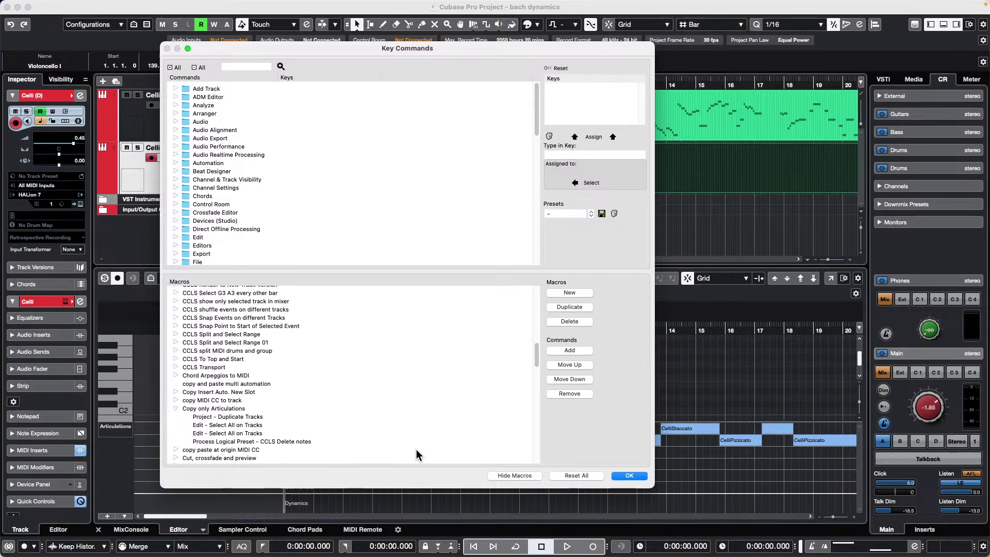
pyautogui.click(634, 477)
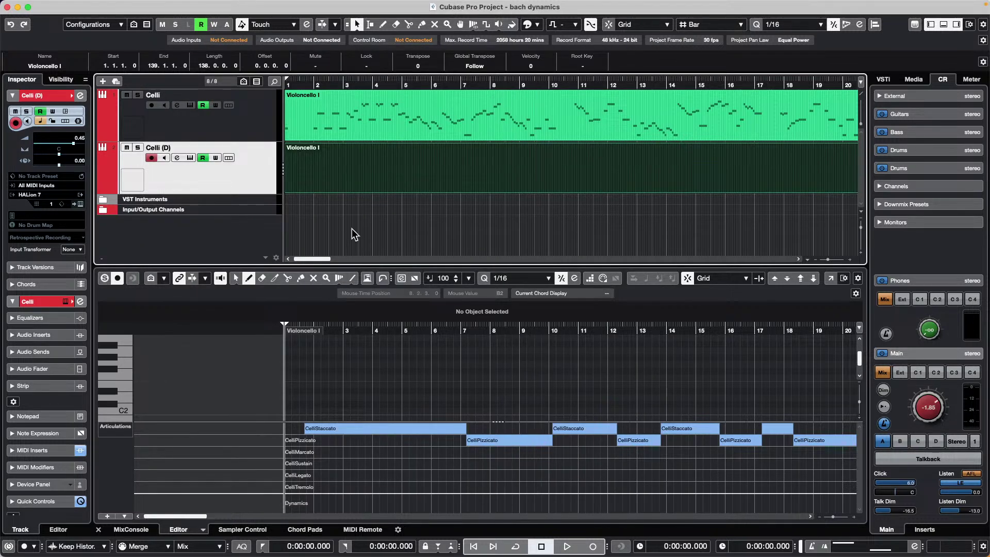
# Step: Switch to the Erase tool and delete the Violoncello parts on both the Celli and Celli (D) tracks
pyautogui.rightClick(386, 181)
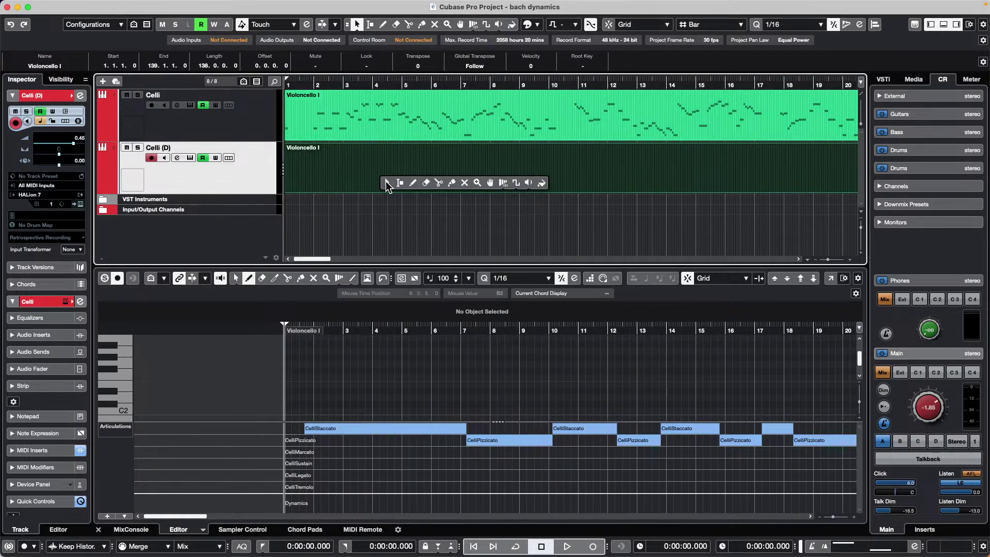
pyautogui.click(426, 183)
pyautogui.click(422, 130)
pyautogui.click(407, 155)
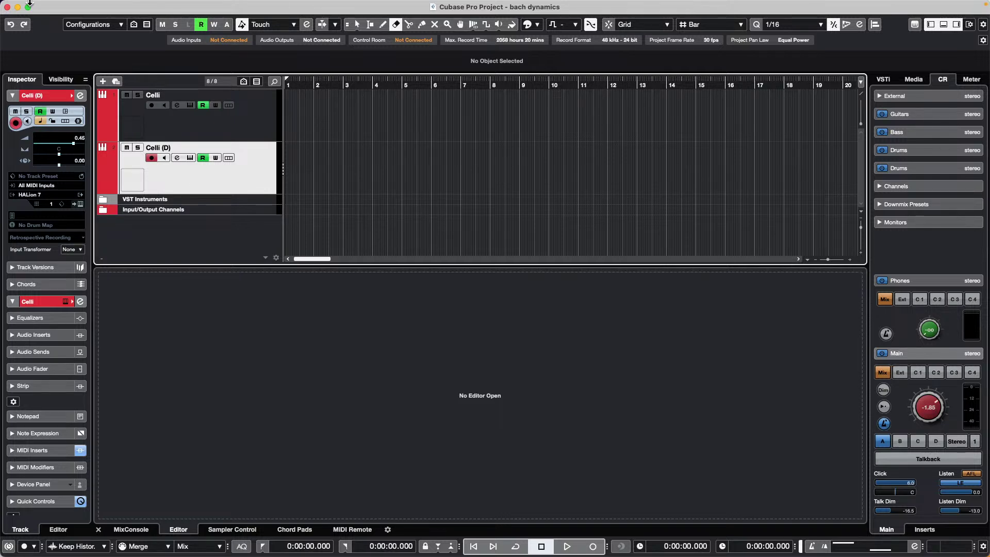
# Step: Open the recent project Amos Moses - GO.cpr, activate it, and accept the Missing Ports dialog with the ports unmapped
pyautogui.click(61, 6)
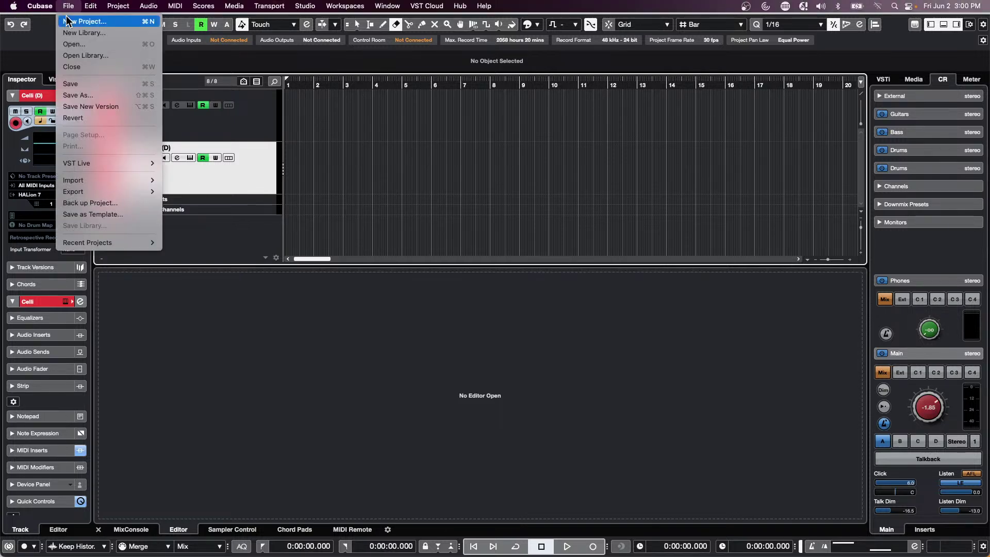
pyautogui.moveTo(102, 196)
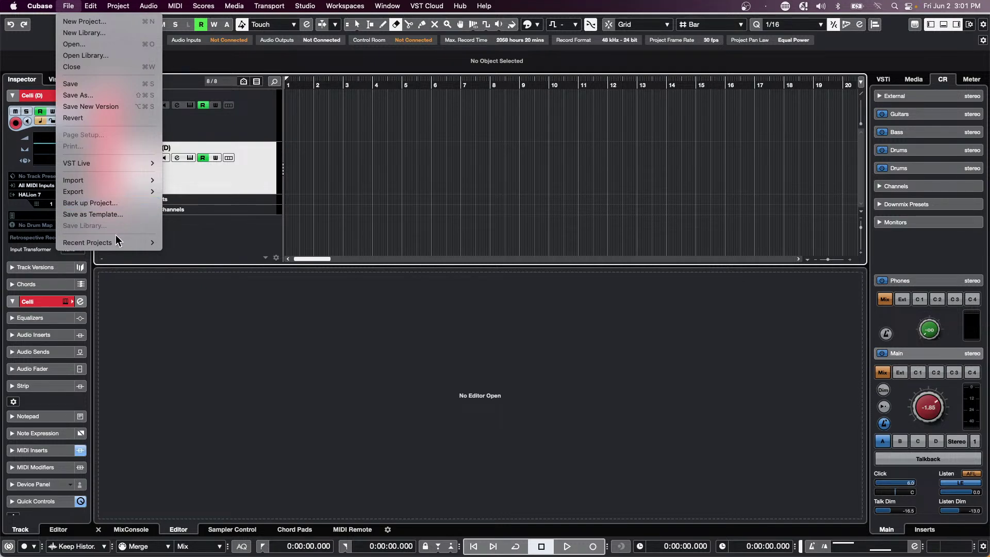
pyautogui.moveTo(113, 244)
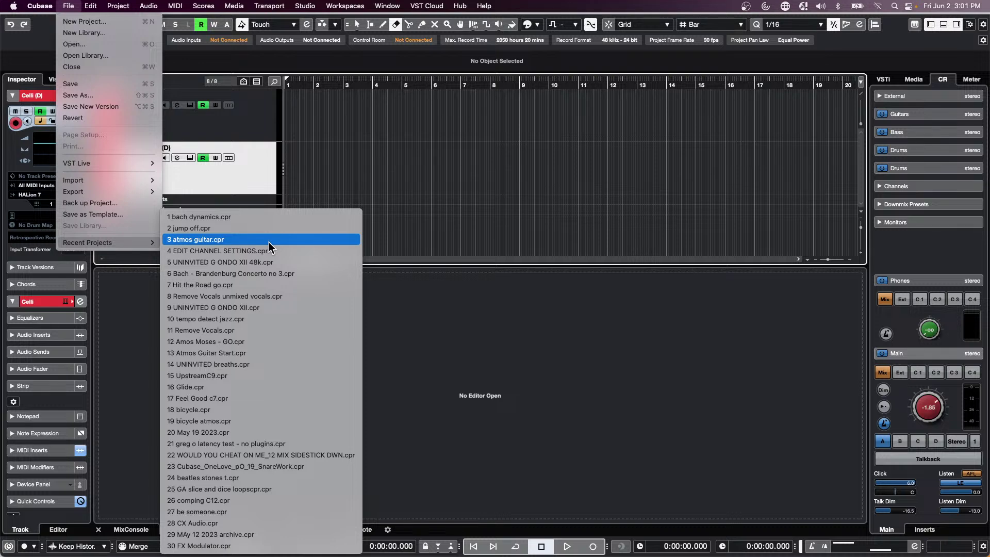
pyautogui.click(271, 343)
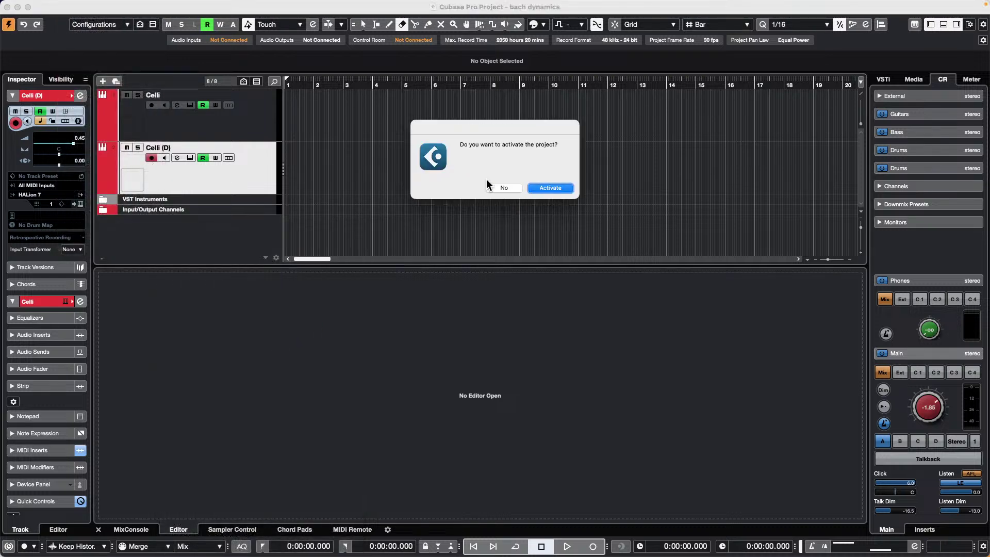
pyautogui.press('Return')
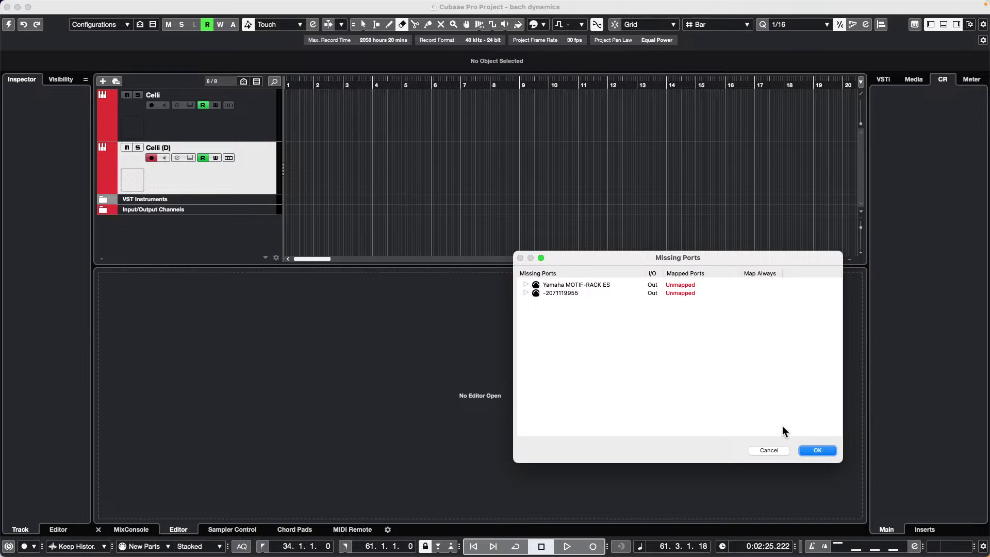
pyautogui.click(817, 450)
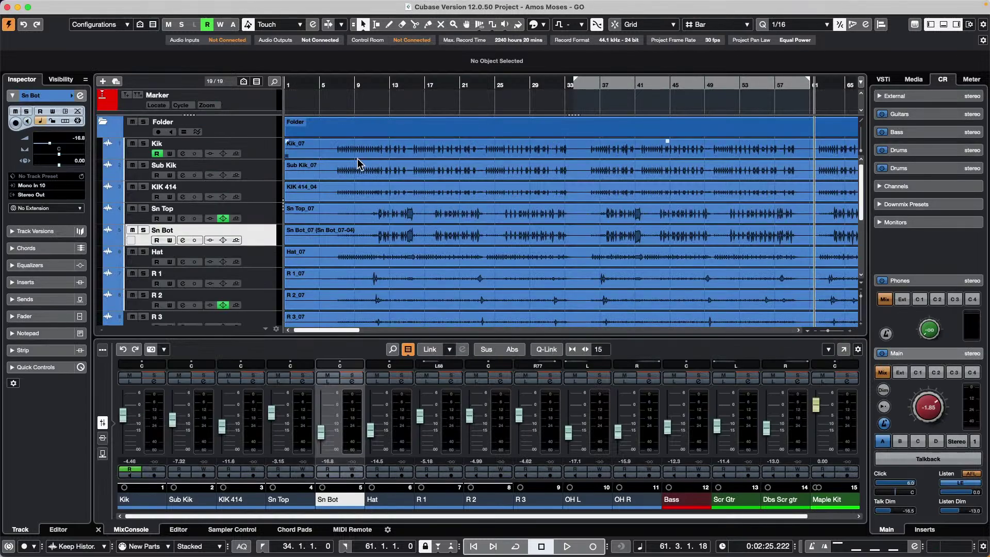
# Step: Select all events in the project and return the playhead to bar 1, with the full song length in view
pyautogui.moveTo(354, 83); pyautogui.dragTo(349, 67)
pyautogui.scroll(-4, 484, 177)
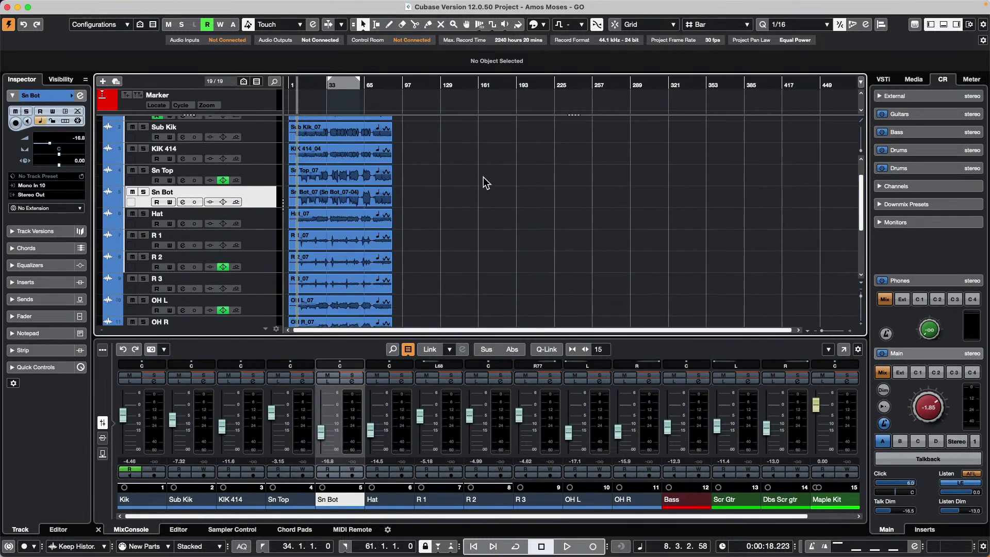
pyautogui.scroll(4, 479, 174)
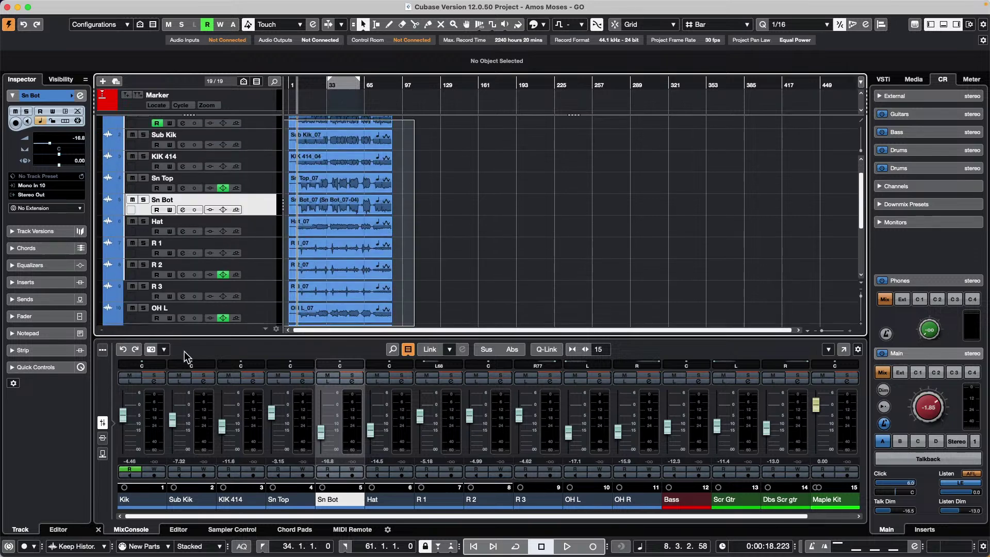
pyautogui.scroll(-8, 195, 320)
pyautogui.press('super+a')
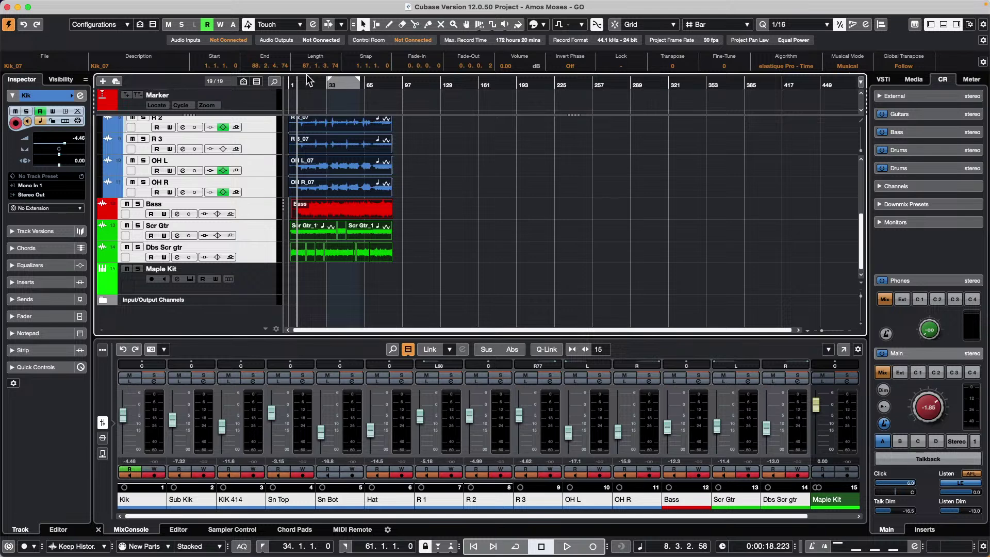
pyautogui.moveTo(306, 84); pyautogui.dragTo(240, 95)
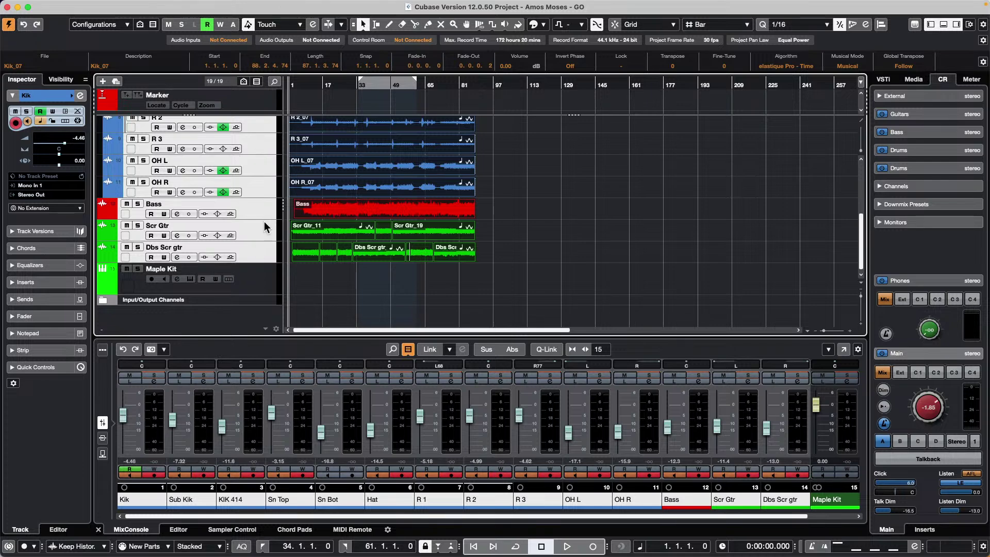
# Step: Enlarge the upper section of the divided track list that holds the Marker track
pyautogui.scroll(5, 248, 222)
pyautogui.scroll(-5, 248, 221)
pyautogui.scroll(10, 197, 203)
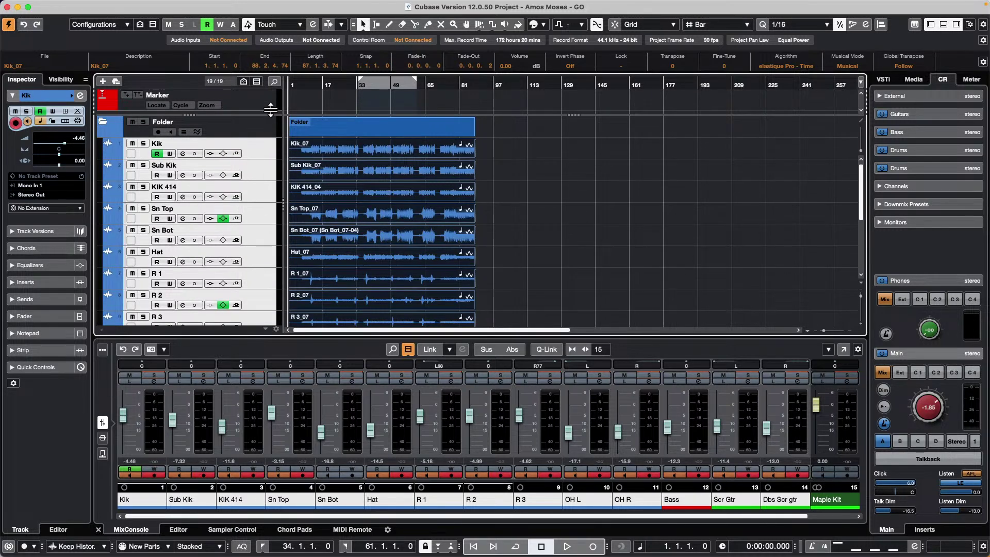
pyautogui.moveTo(258, 113); pyautogui.dragTo(251, 145)
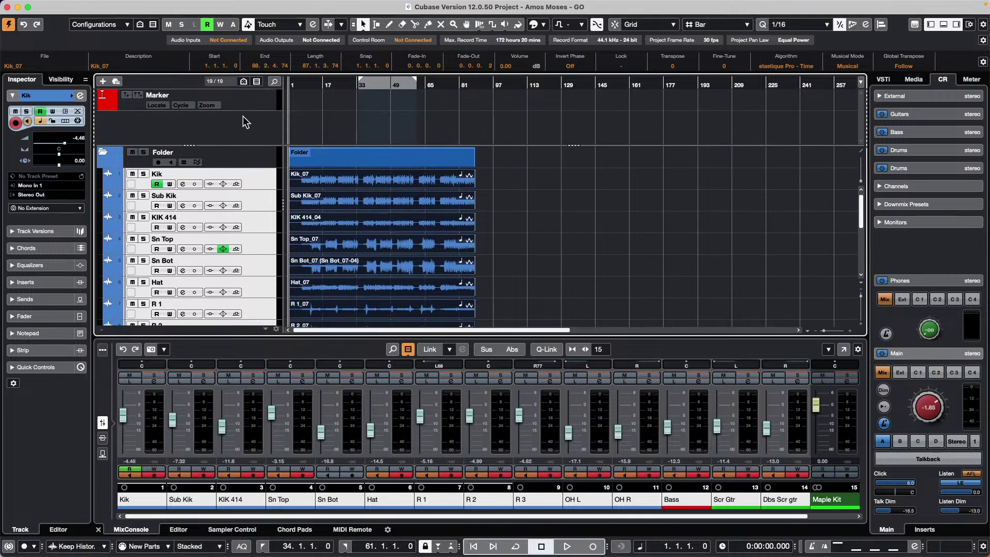
# Step: Select the Marker track, dismiss its context menu, and show the tempo and time signature display in the Transport bar
pyautogui.click(250, 104)
pyautogui.rightClick(250, 104)
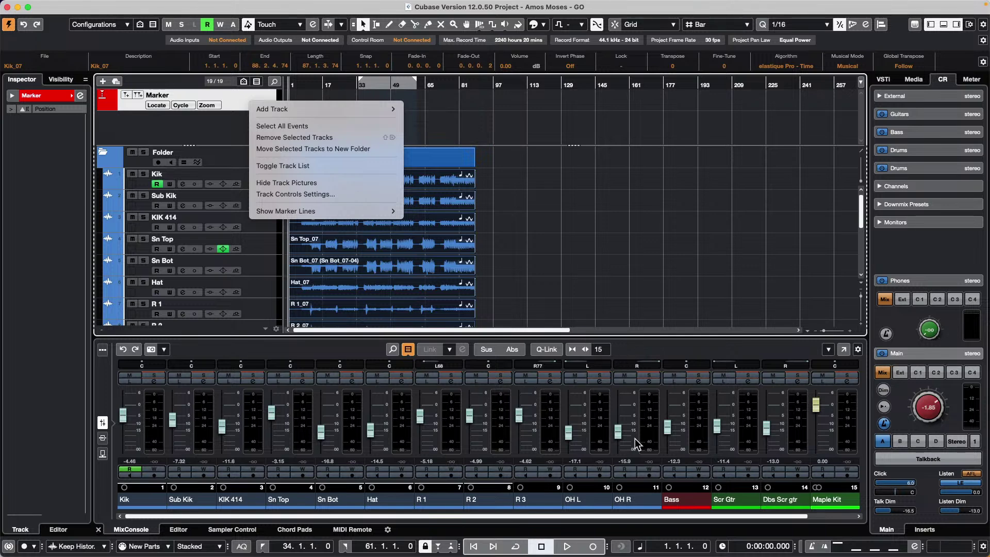
pyautogui.click(797, 551)
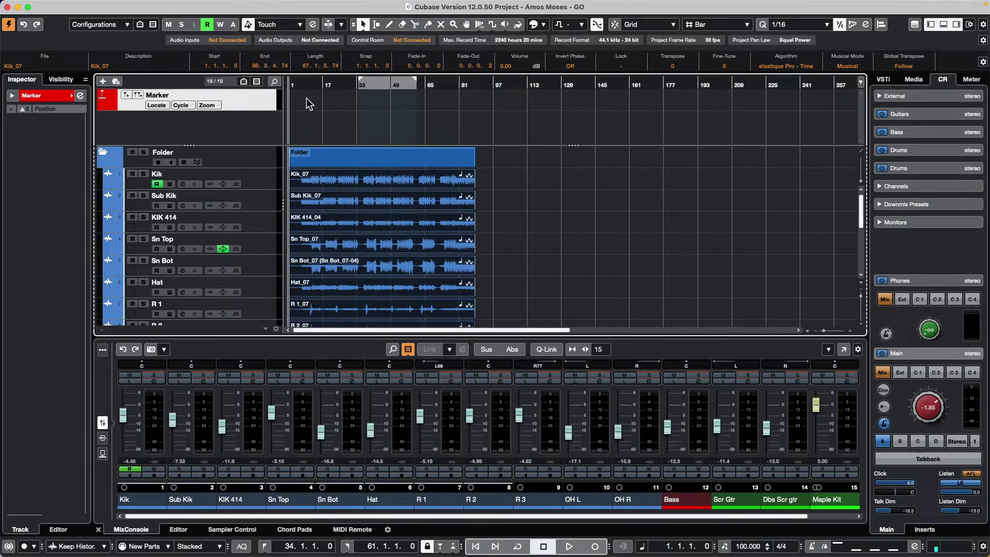
# Step: Add a Tempo track below the Marker track and activate it
pyautogui.rightClick(238, 103)
pyautogui.moveTo(310, 104)
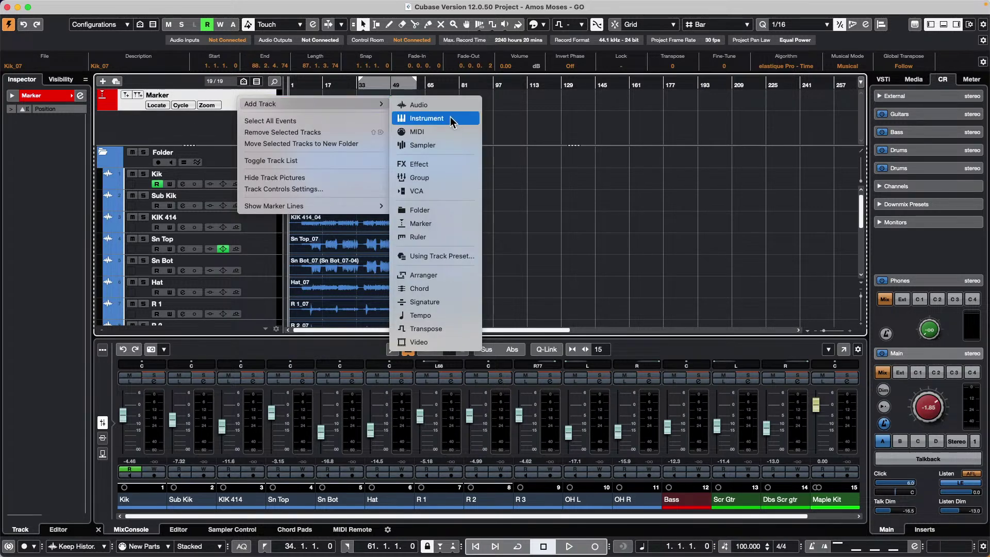
pyautogui.click(479, 315)
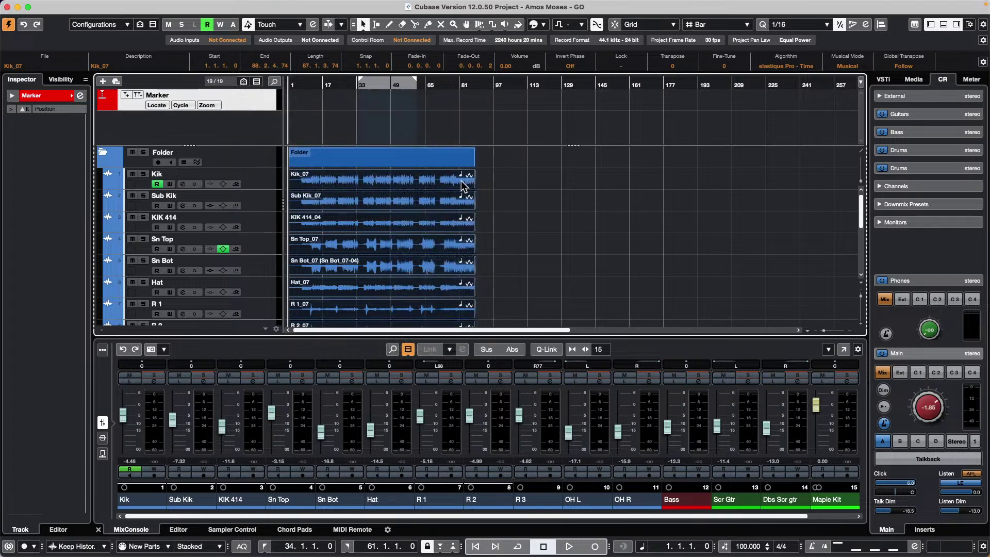
pyautogui.click(127, 117)
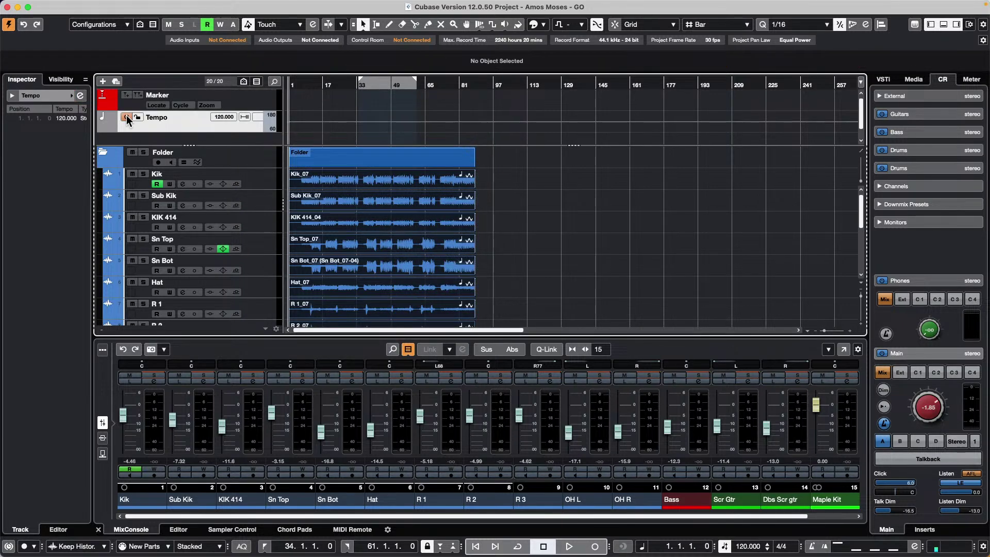
pyautogui.rightClick(367, 126)
pyautogui.click(385, 126)
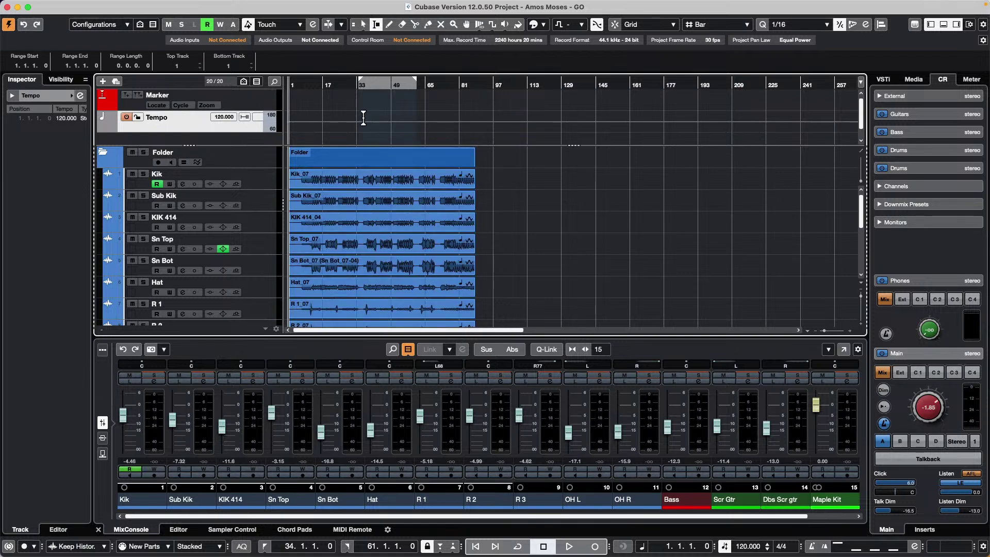
pyautogui.moveTo(365, 118); pyautogui.dragTo(401, 123)
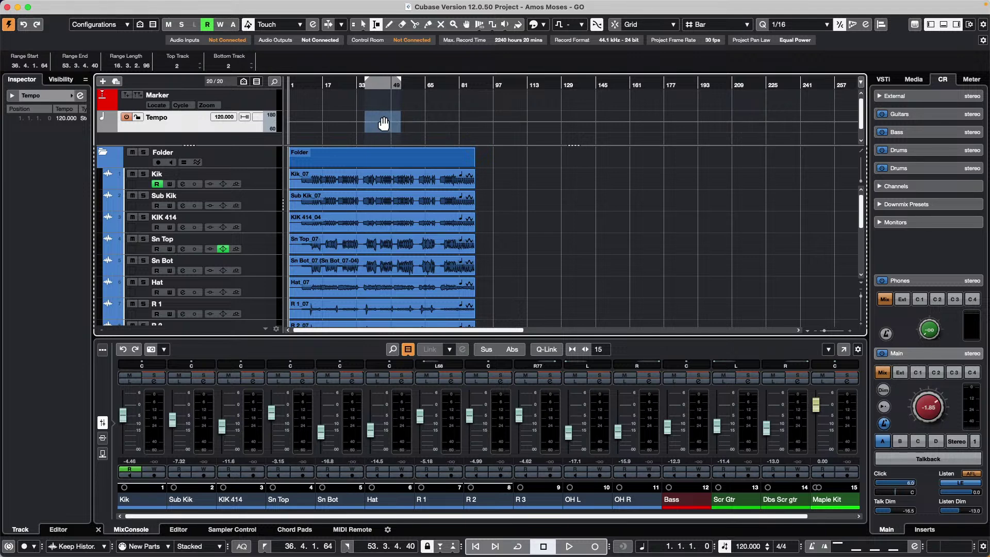
pyautogui.moveTo(383, 112); pyautogui.dragTo(383, 98)
pyautogui.click(394, 133)
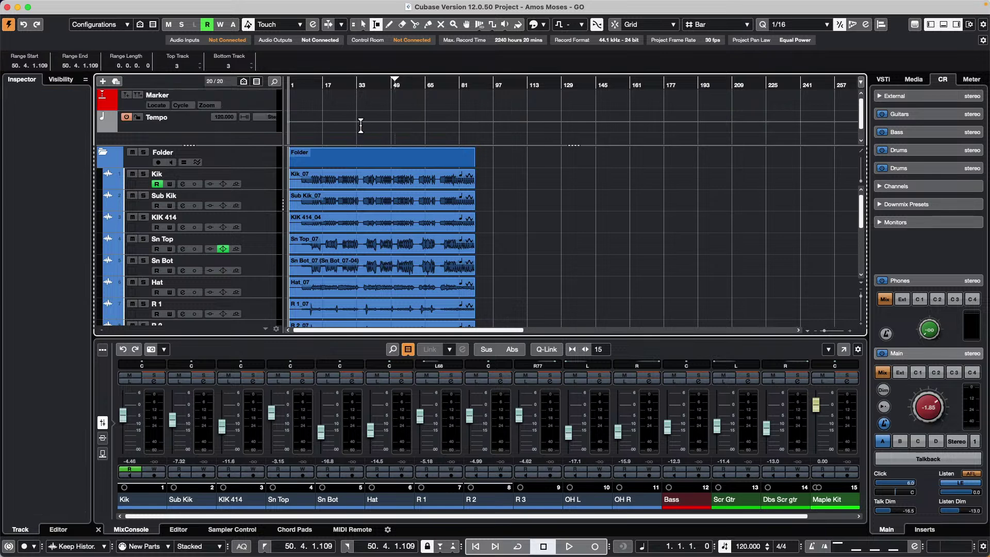
# Step: Draw a Step tempo change to about 155 BPM between bars 49 and 65 on the Tempo track, and briefly play from about bar 41
pyautogui.rightClick(373, 126)
pyautogui.click(388, 127)
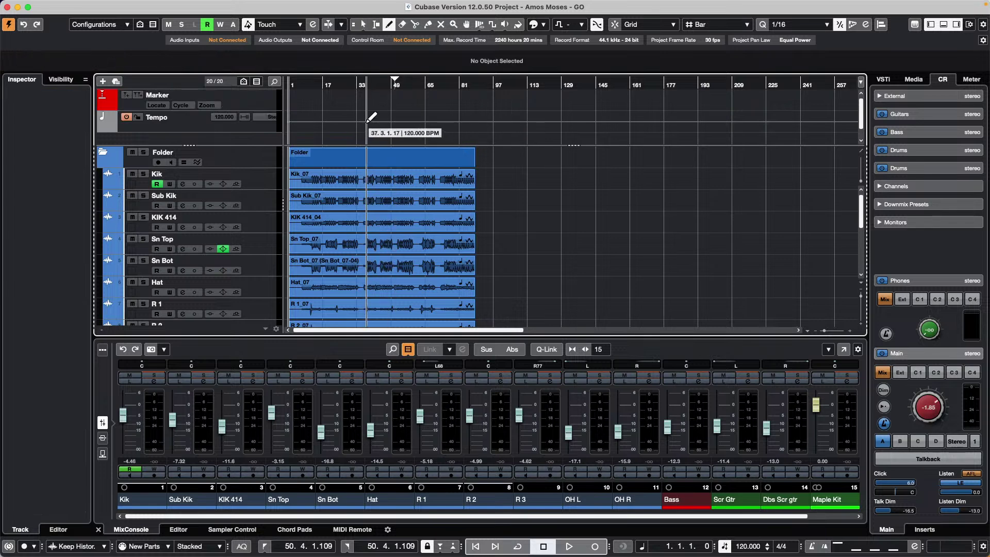
pyautogui.click(271, 117)
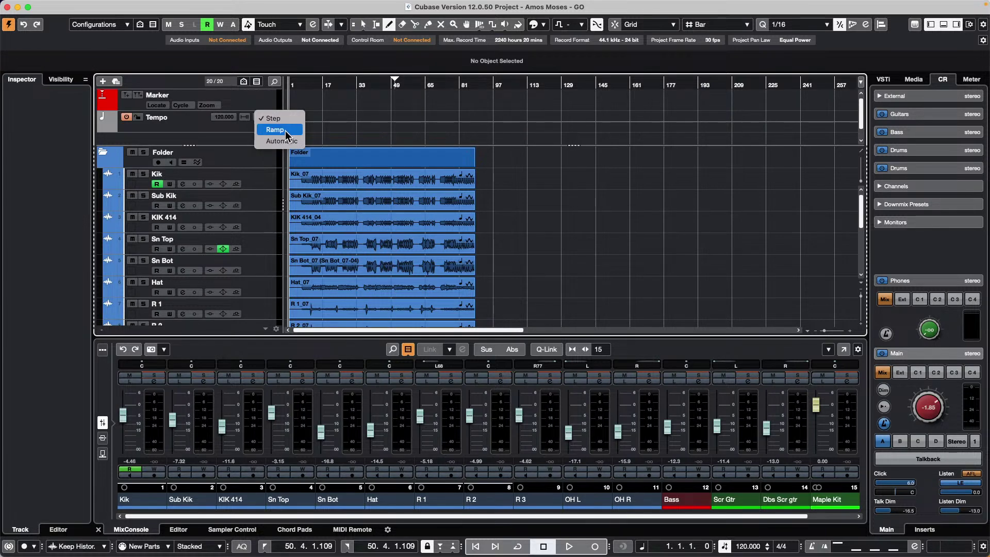
pyautogui.click(286, 119)
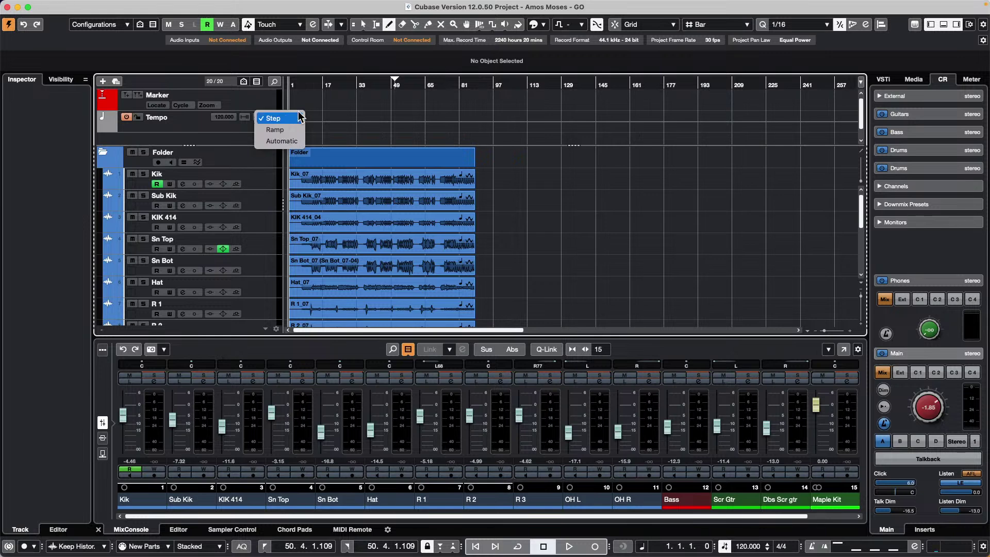
pyautogui.moveTo(397, 121)
pyautogui.mouseDown()
pyautogui.moveTo(420, 109)
pyautogui.moveTo(433, 117)
pyautogui.mouseUp()
pyautogui.doubleClick(377, 82)
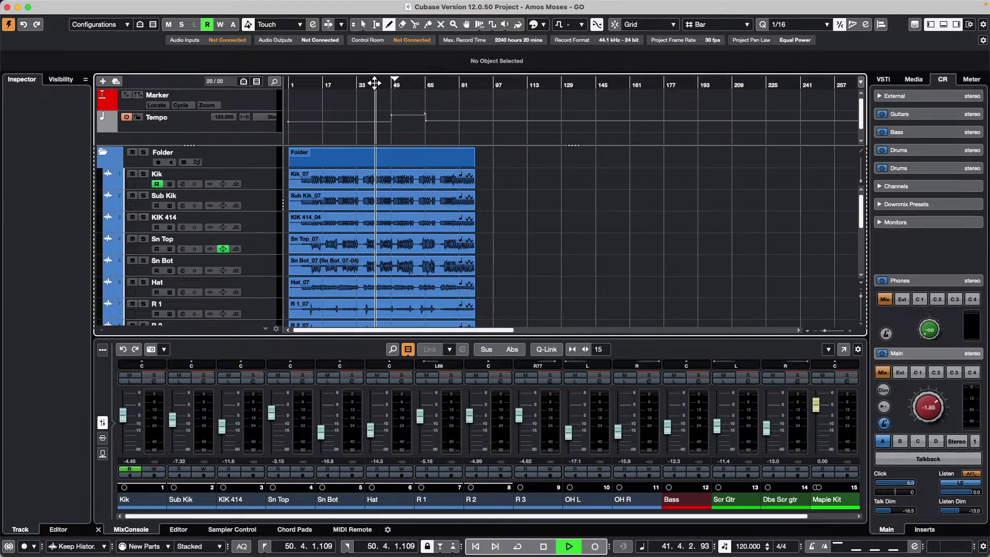
pyautogui.press('space')
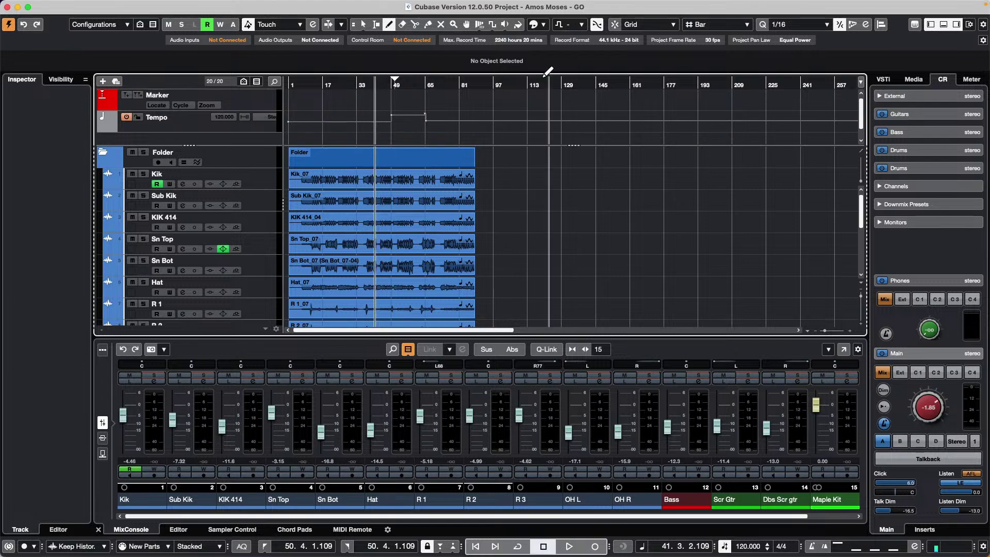
# Step: Connect the Yamaha HS7 monitor in the Control Room audio connections to the Steinberg UR24C device
pyautogui.click(356, 6)
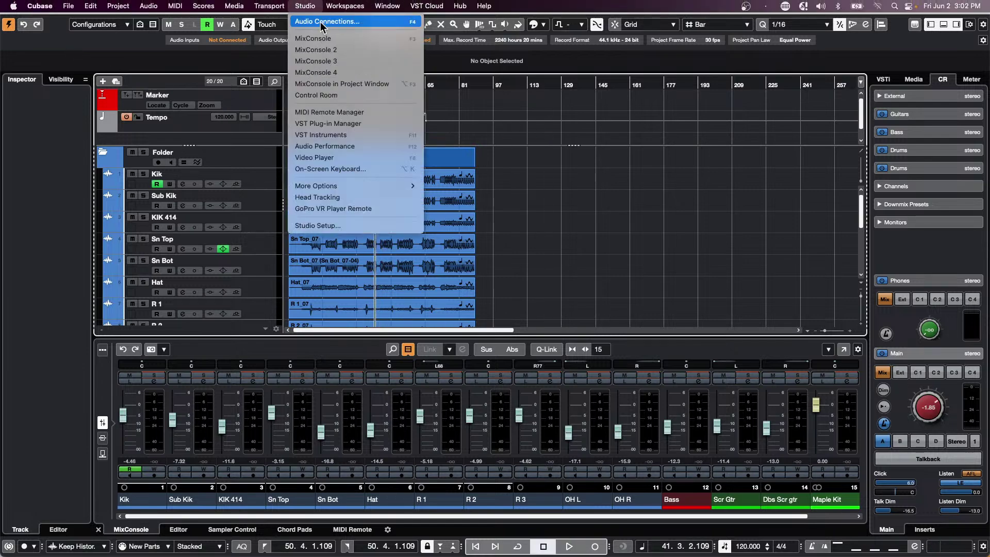
pyautogui.press('Return')
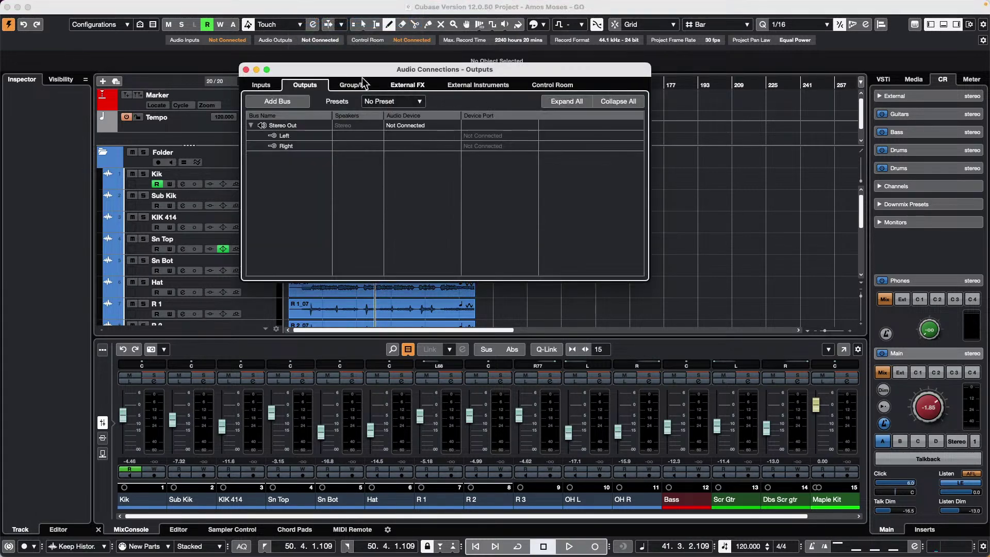
pyautogui.click(553, 85)
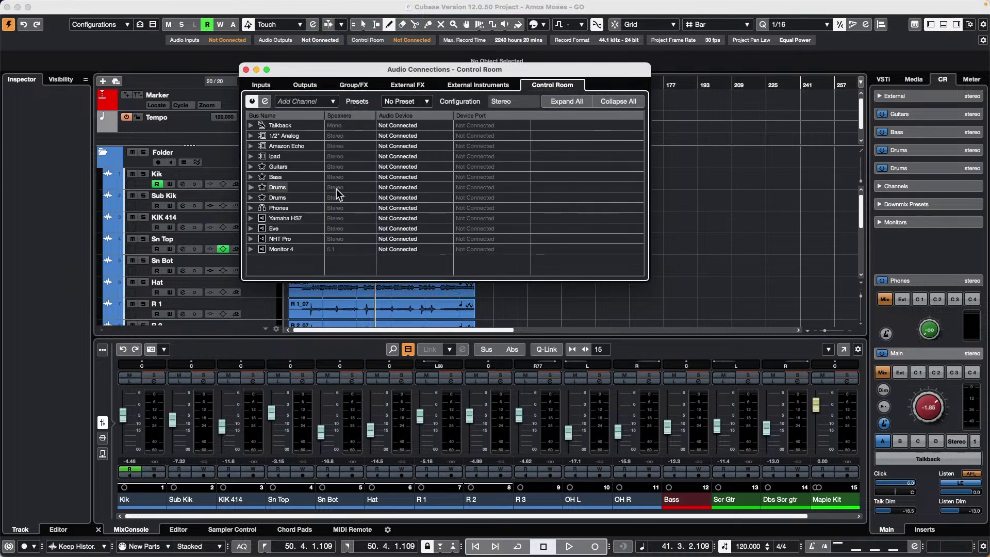
pyautogui.click(251, 218)
pyautogui.click(410, 218)
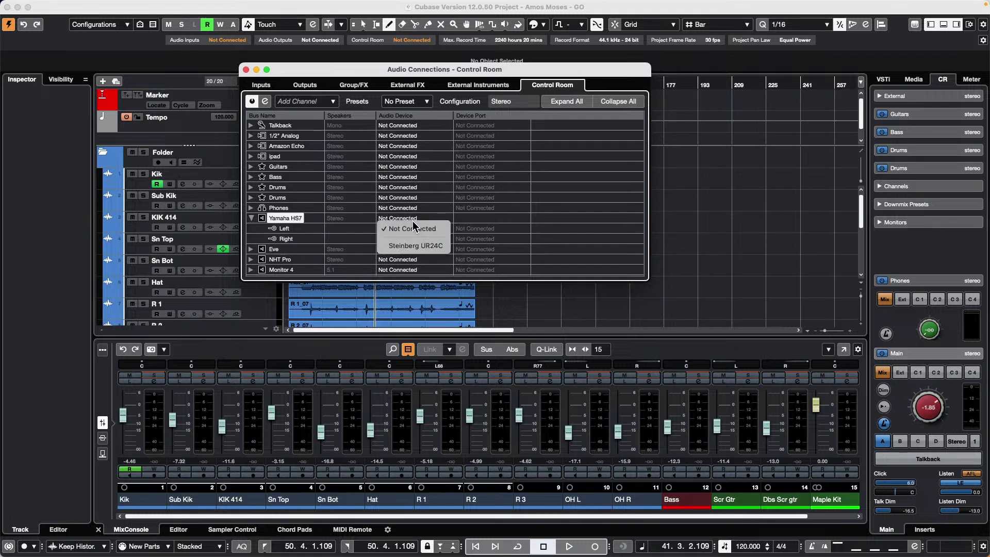
pyautogui.click(425, 246)
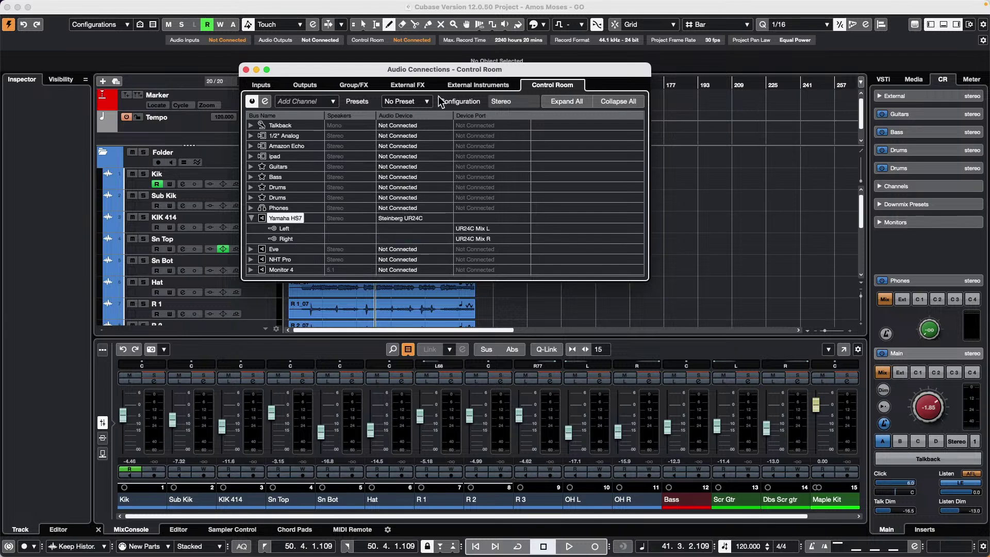
pyautogui.click(246, 70)
# Step: Play the project through the tempo change at bar 49 and switch the Bass clip to Musical Mode
pyautogui.press('space')
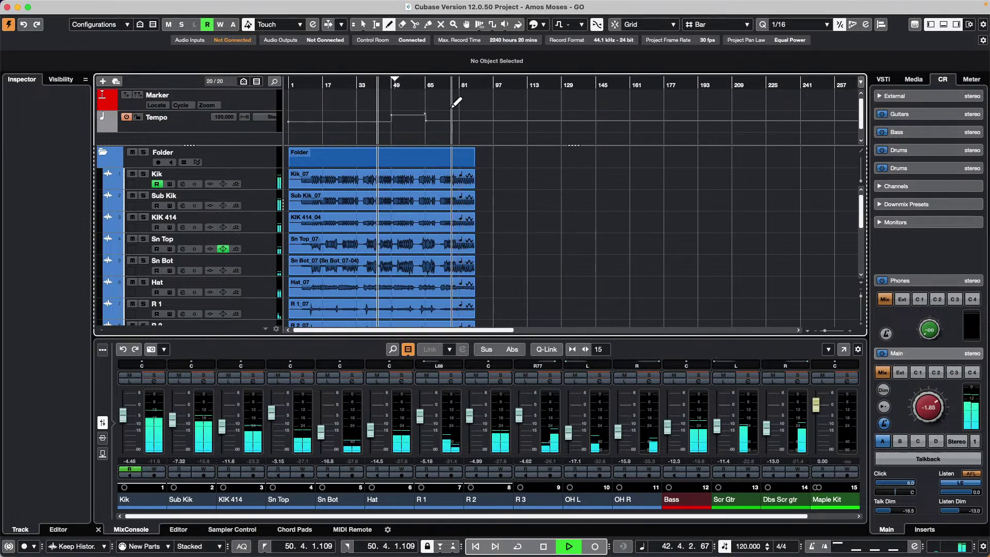
pyautogui.scroll(-1, 544, 174)
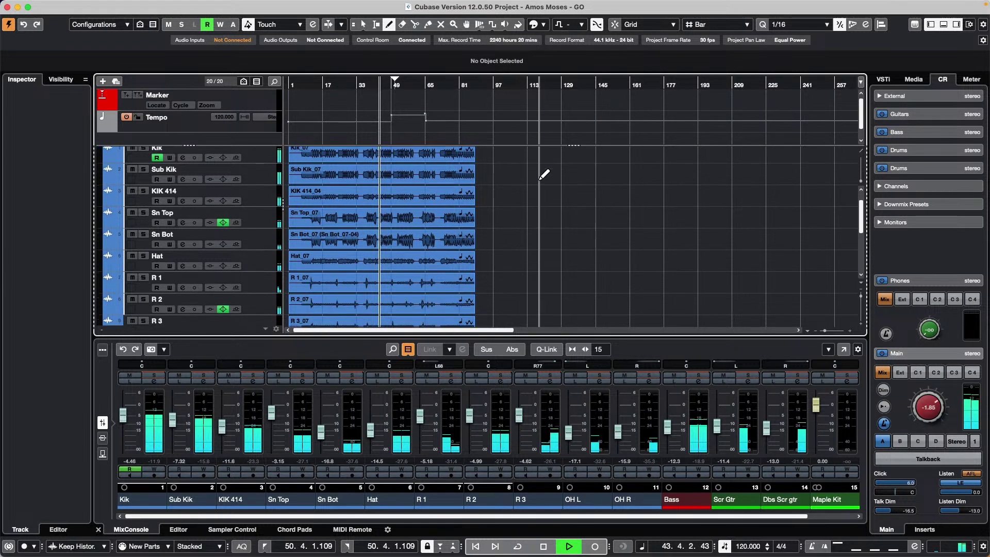
pyautogui.scroll(-5, 544, 174)
pyautogui.press('1')
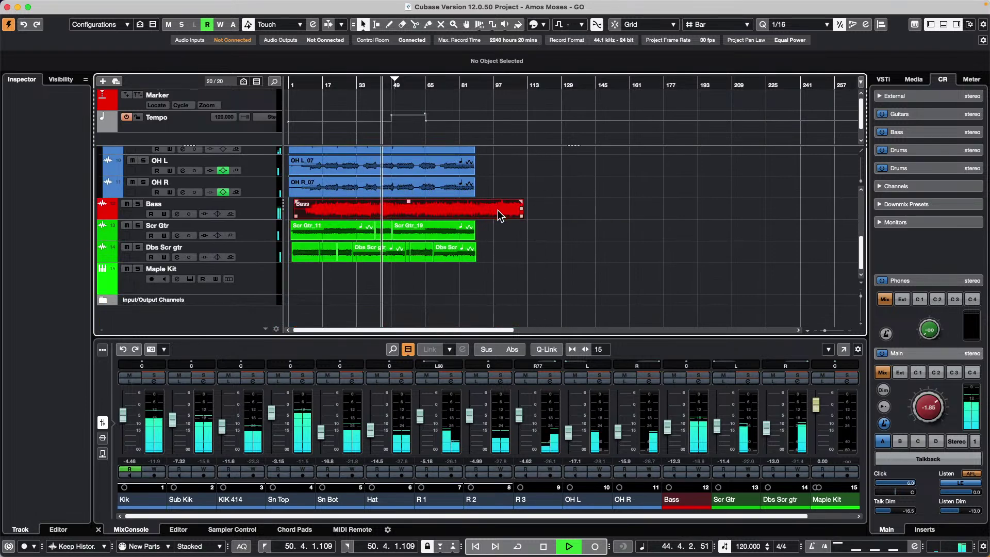
pyautogui.click(499, 214)
pyautogui.scroll(6, 569, 183)
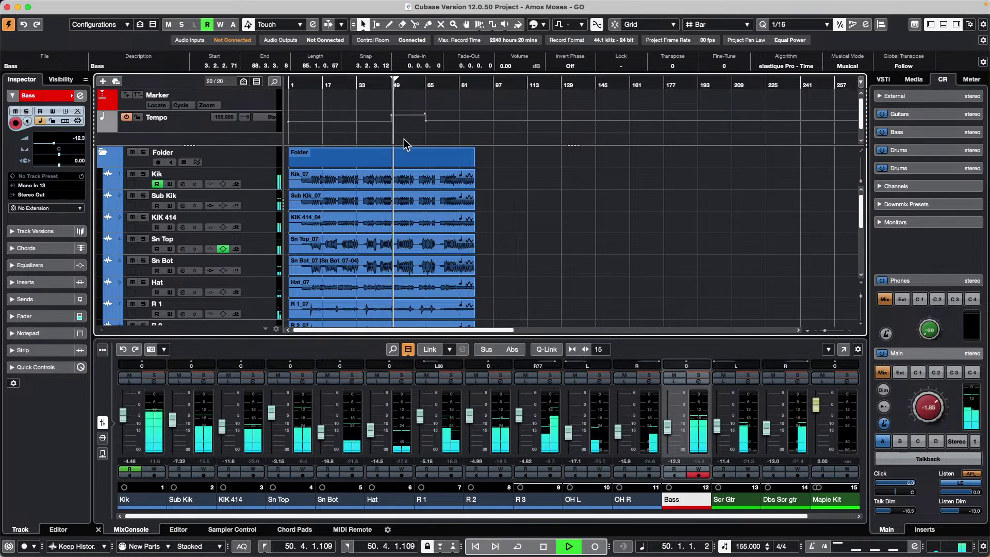
pyautogui.press('space')
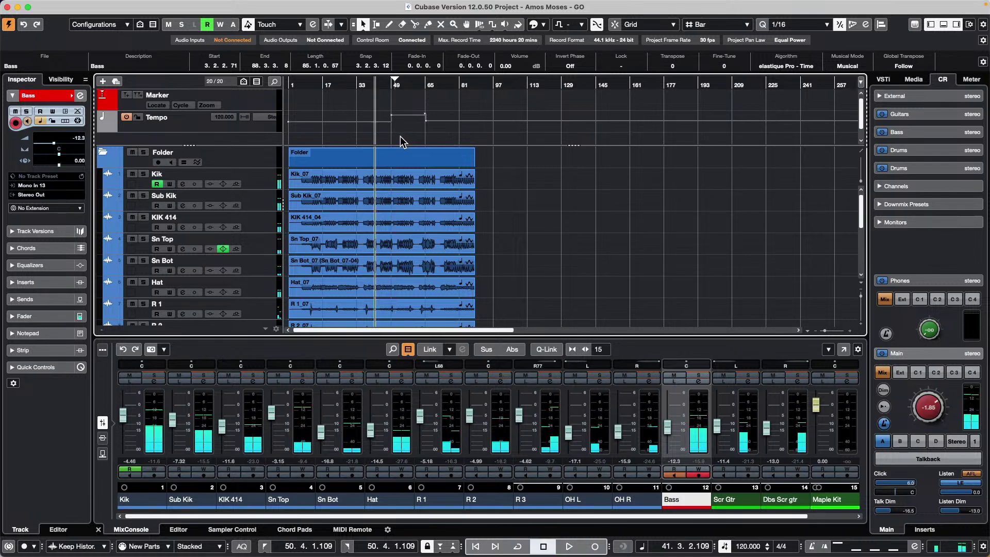
# Step: Undo the Bass clip and tempo curve edits, and set the first tempo point to 100 BPM
pyautogui.press('super+z')
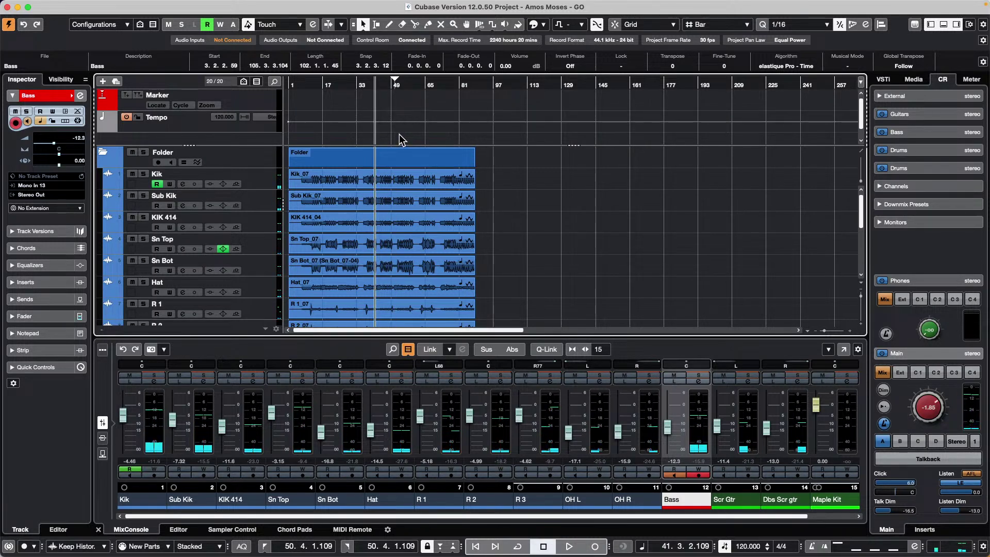
pyautogui.click(300, 130)
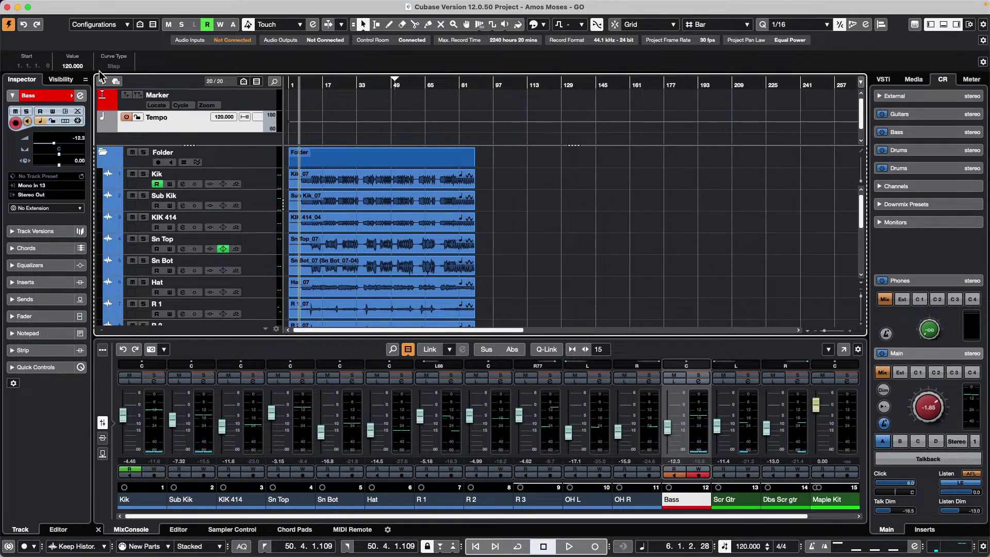
pyautogui.click(71, 66)
pyautogui.write('100')
pyautogui.press('Return')
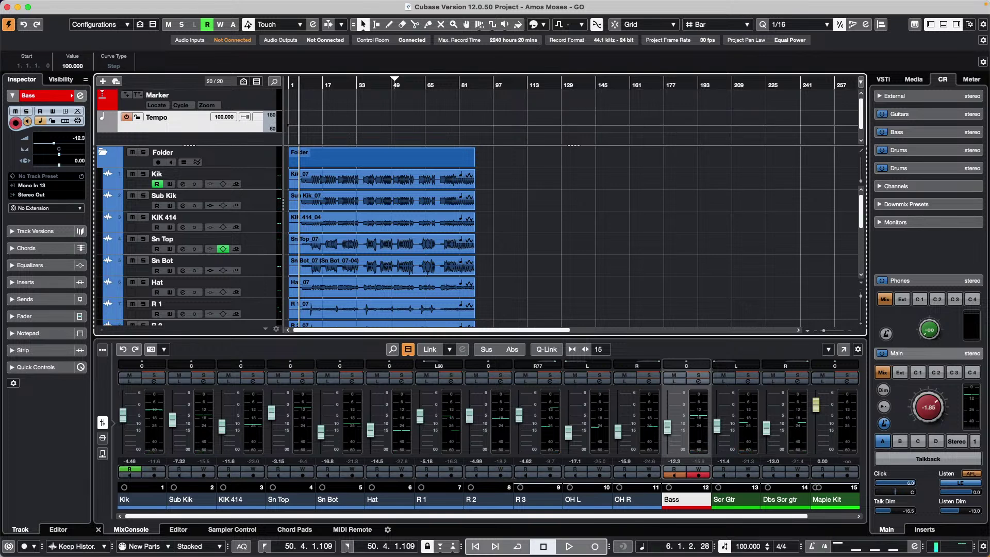
# Step: Make the Tempo track taller and draw a tempo step to 125 BPM at bar 49, returning to 100 BPM at bar 65
pyautogui.rightClick(400, 138)
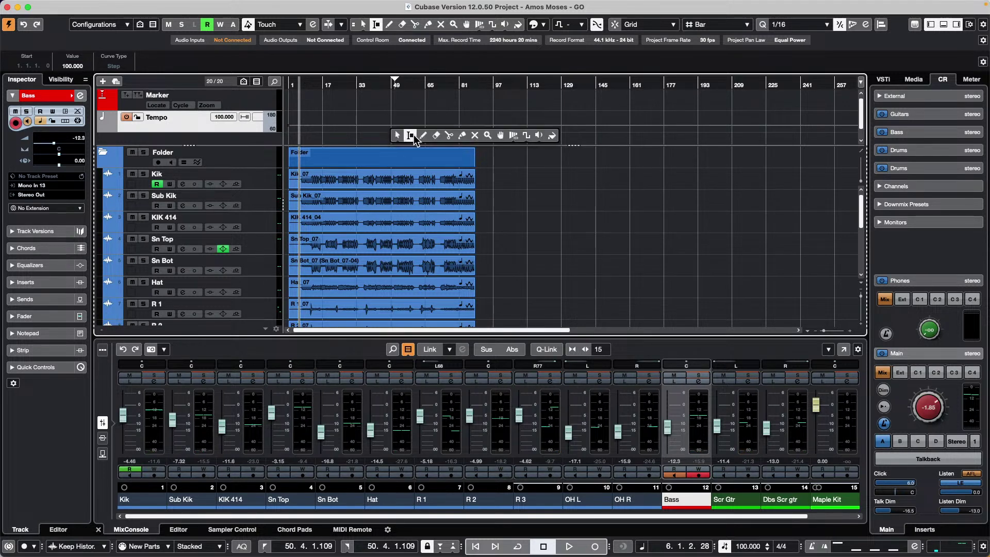
pyautogui.click(420, 137)
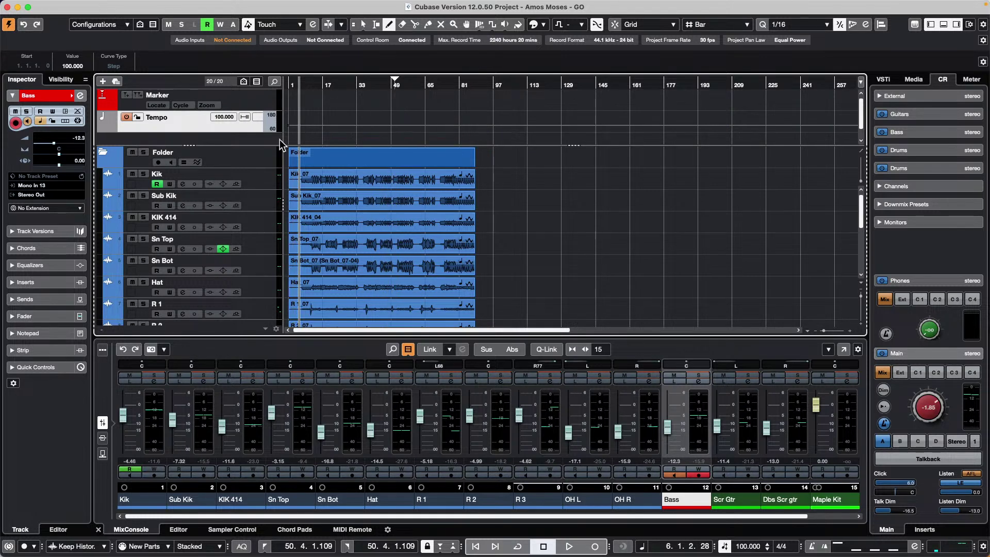
pyautogui.moveTo(240, 132); pyautogui.dragTo(274, 181)
pyautogui.moveTo(250, 142); pyautogui.dragTo(249, 164)
pyautogui.click(392, 135)
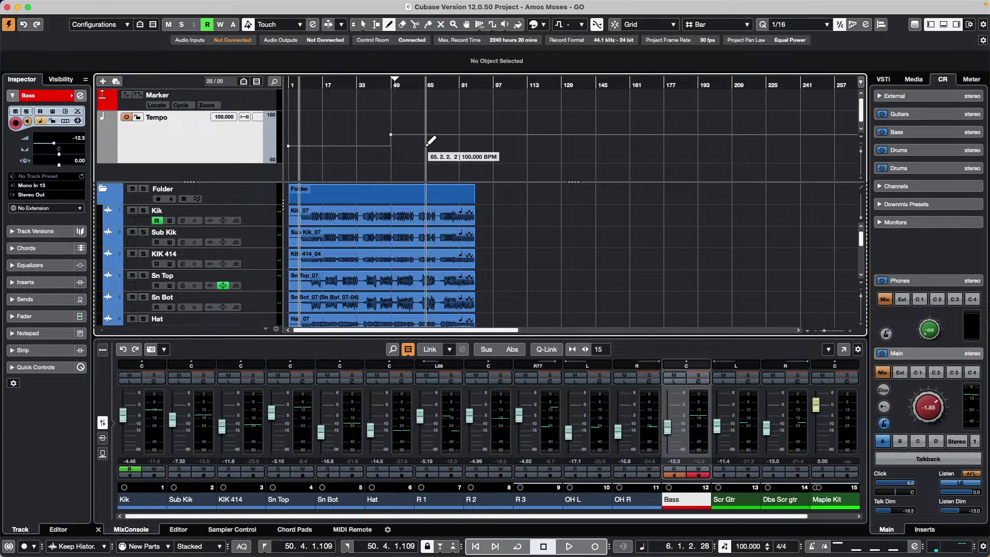
pyautogui.click(426, 146)
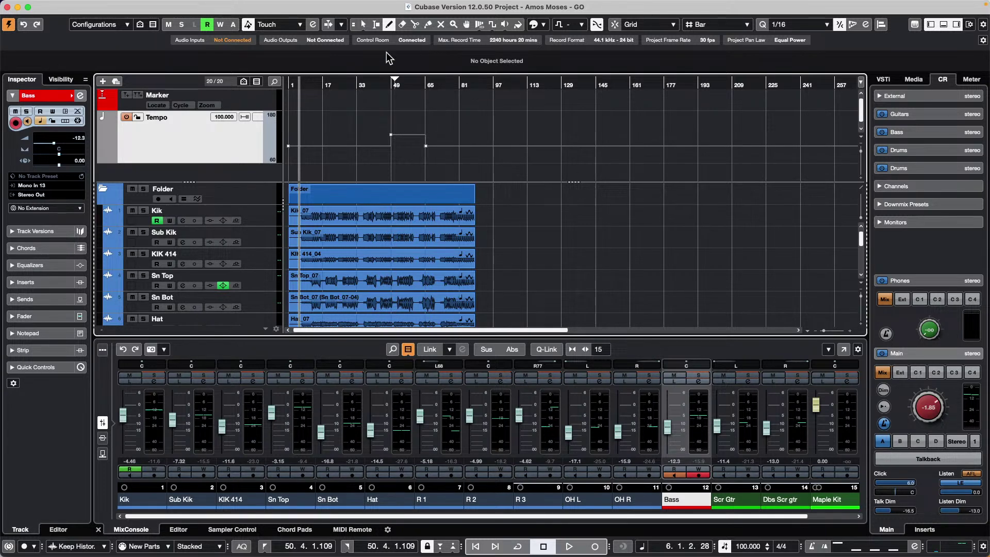
# Step: Play from shortly before bar 49 through the tempo change and examine how the Bass clip lines up with the other tracks
pyautogui.click(380, 82)
pyautogui.press('space')
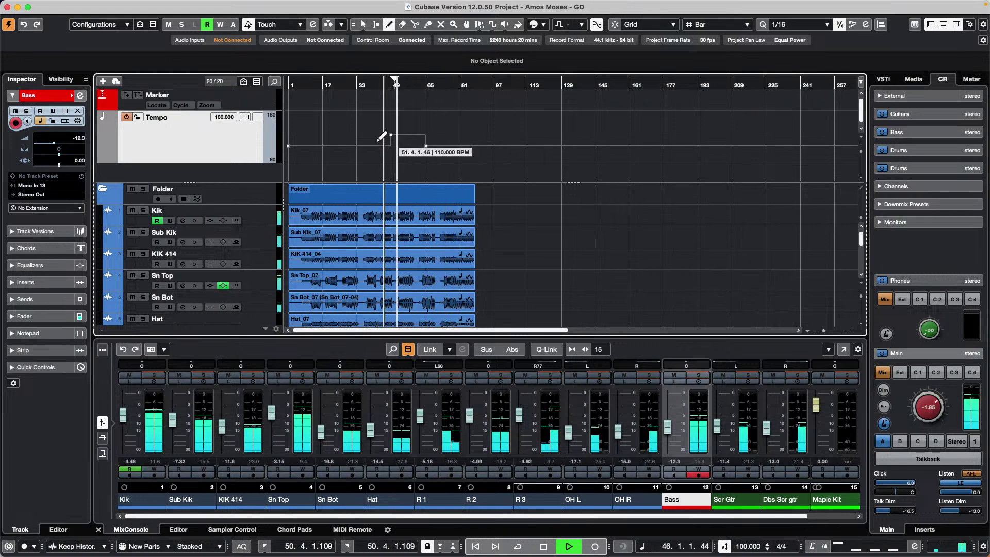
pyautogui.press('1')
pyautogui.click(426, 146)
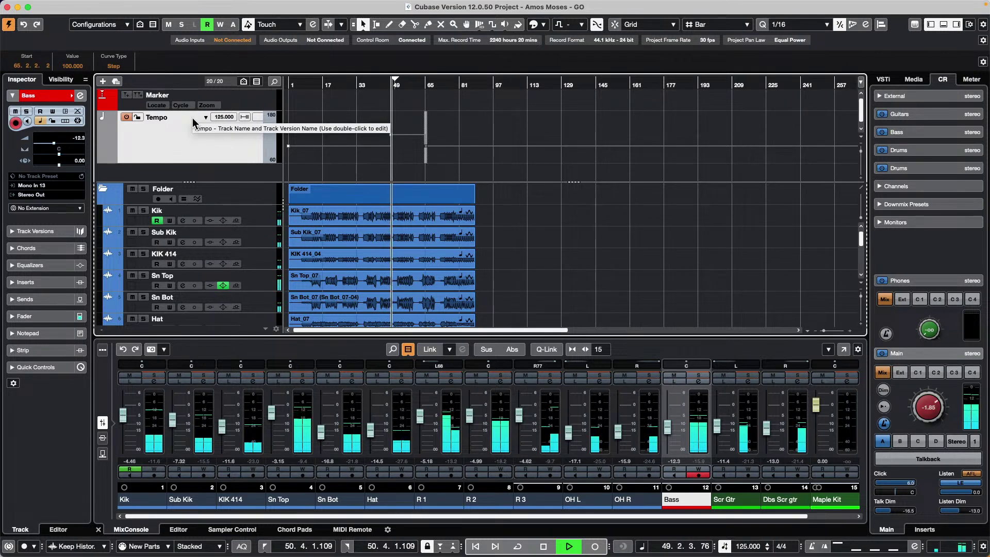
pyautogui.scroll(-1, 465, 170)
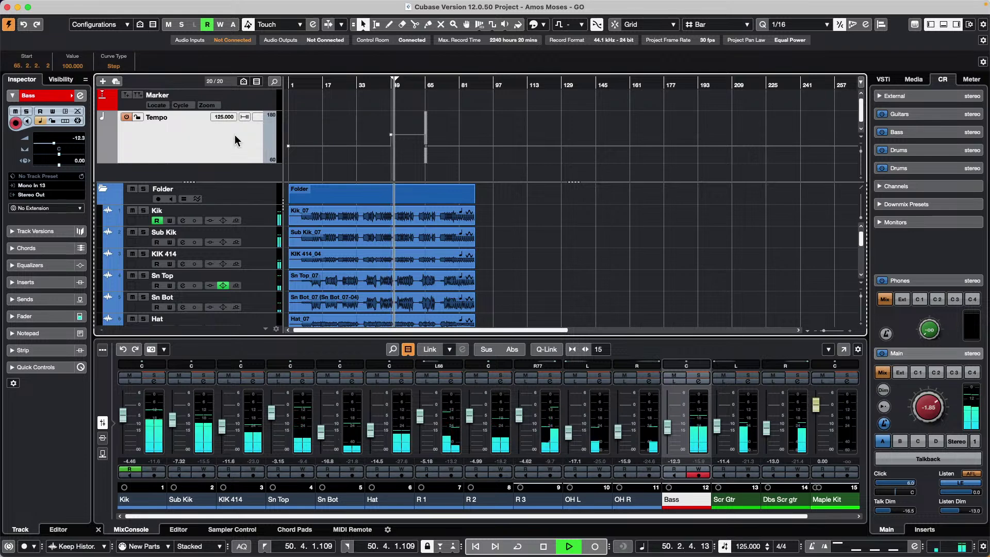
pyautogui.scroll(-5, 521, 207)
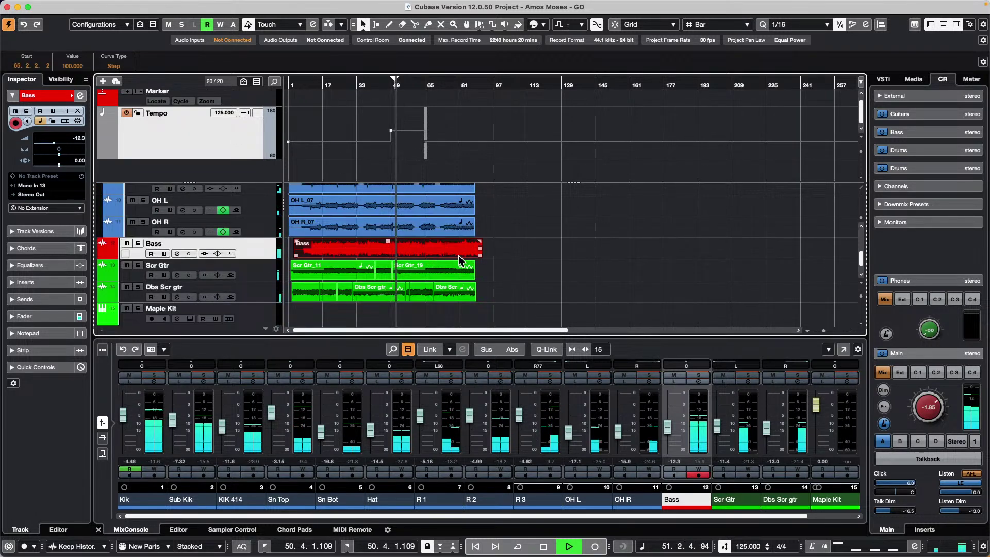
pyautogui.click(580, 227)
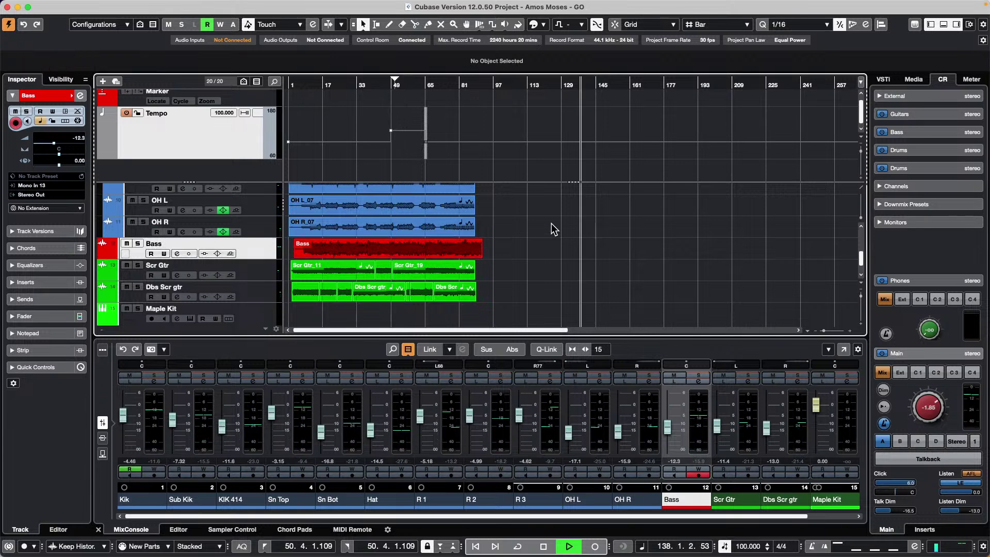
# Step: Enable Musical Mode on the Bass clip while playing from about bar 40
pyautogui.click(453, 249)
pyautogui.click(372, 83)
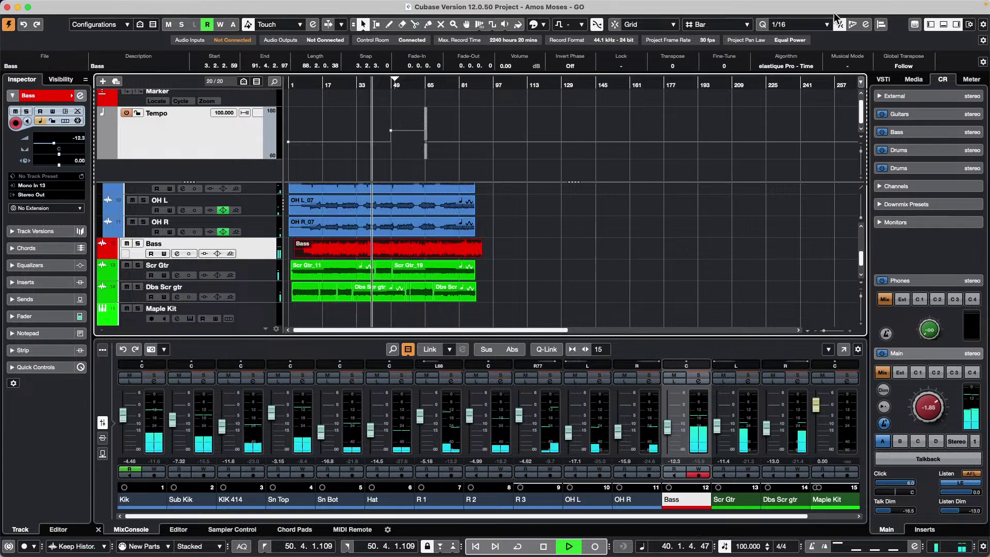
pyautogui.click(847, 66)
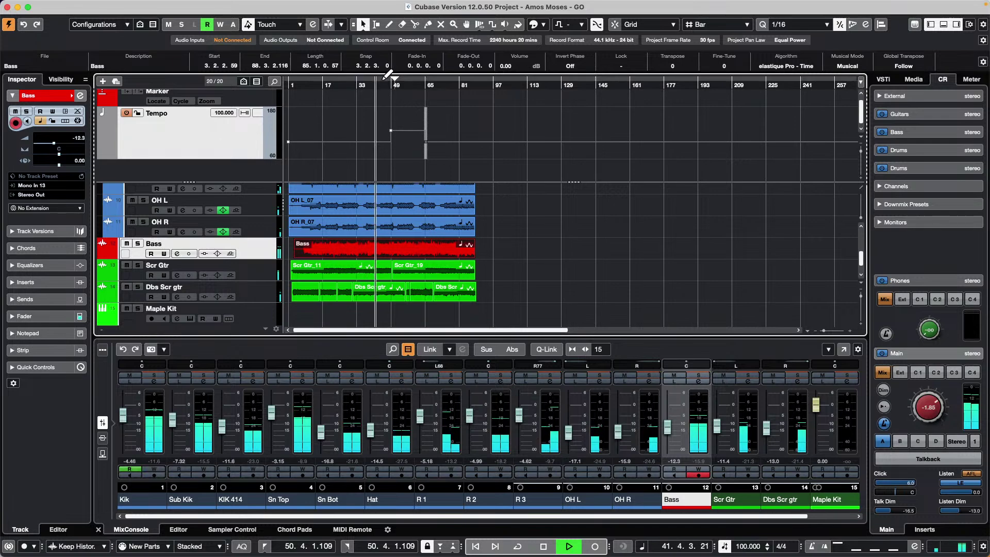
# Step: Examine playback of the musical-mode clips around the tempo change at bar 49, and view the OH L clip's algorithm setting
pyautogui.press('h')
pyautogui.press('h')
pyautogui.press('h')
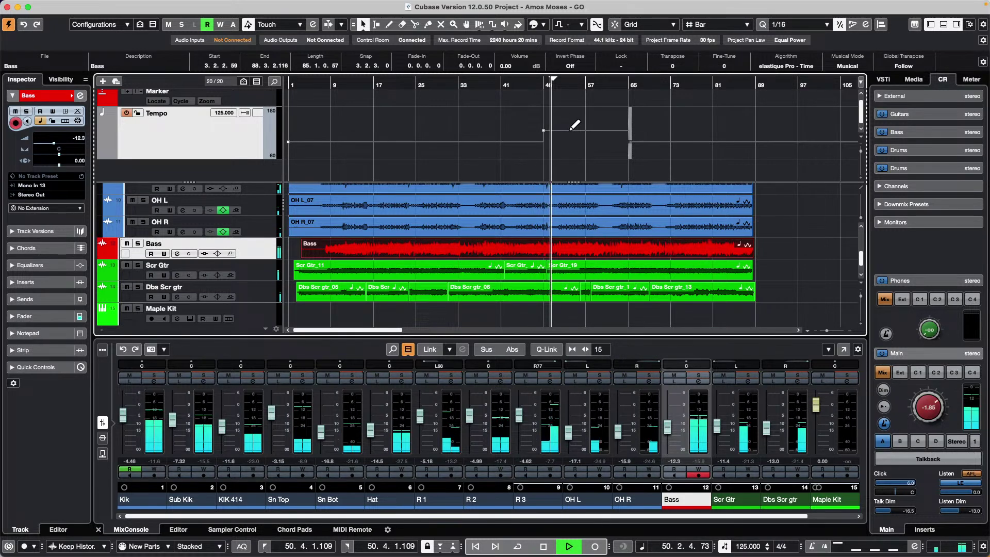
pyautogui.press('space')
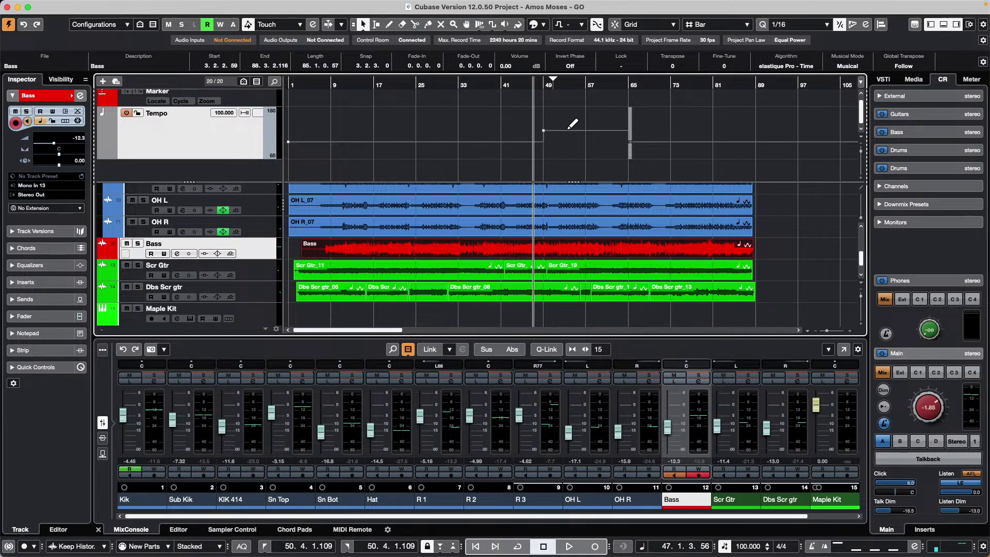
pyautogui.click(639, 206)
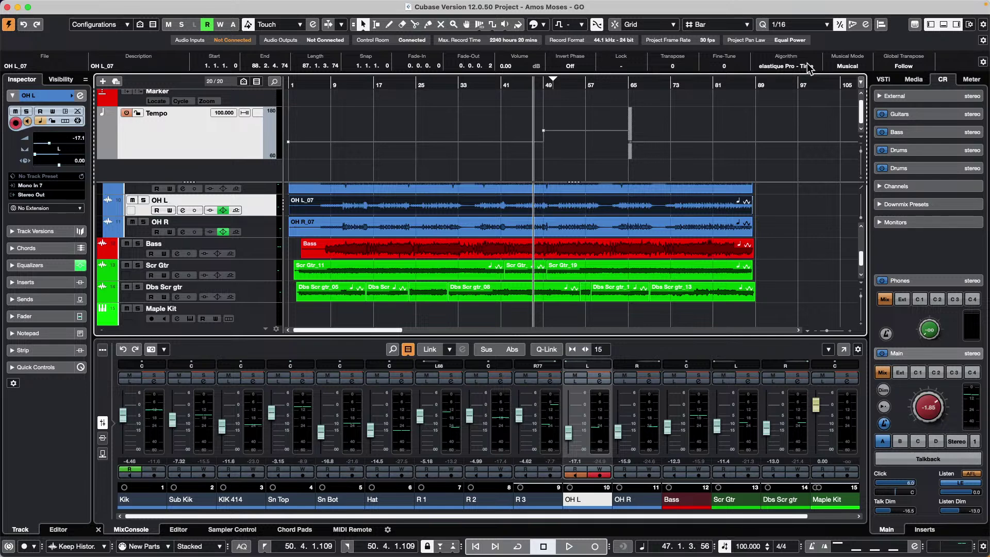
pyautogui.press('f')
# Step: Review the Audio Connections for outputs, External FX and External Instruments, including the options for the Distressor entry
pyautogui.moveTo(795, 6)
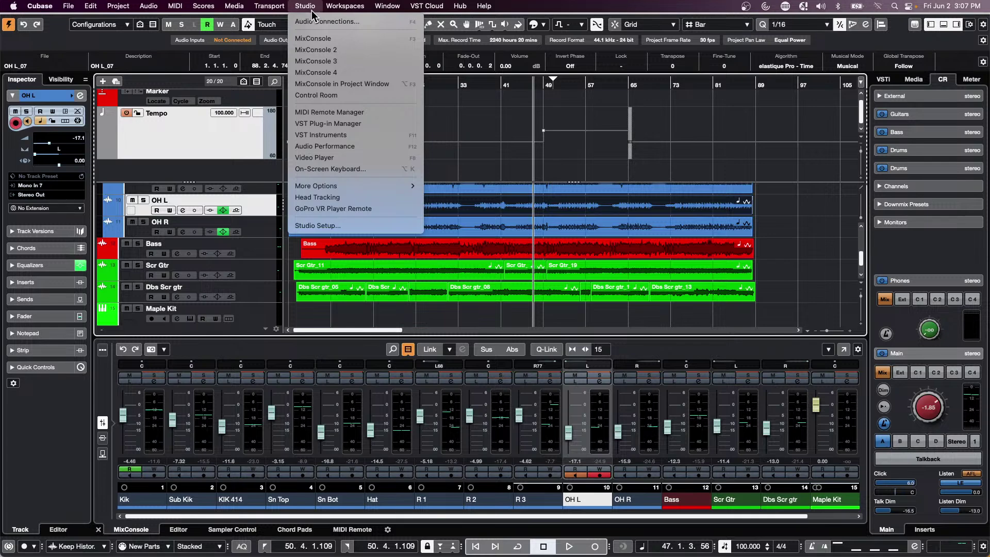
pyautogui.click(323, 21)
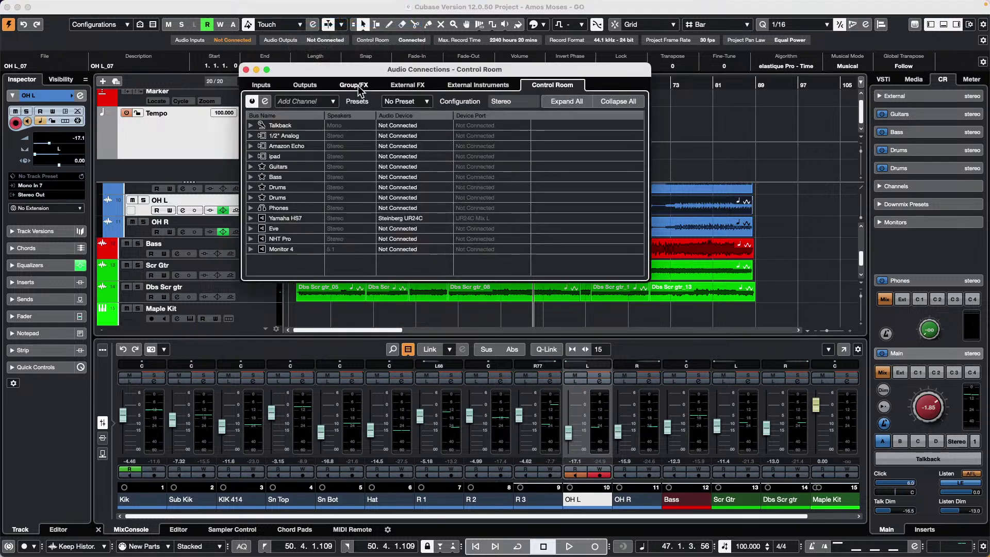
pyautogui.click(304, 85)
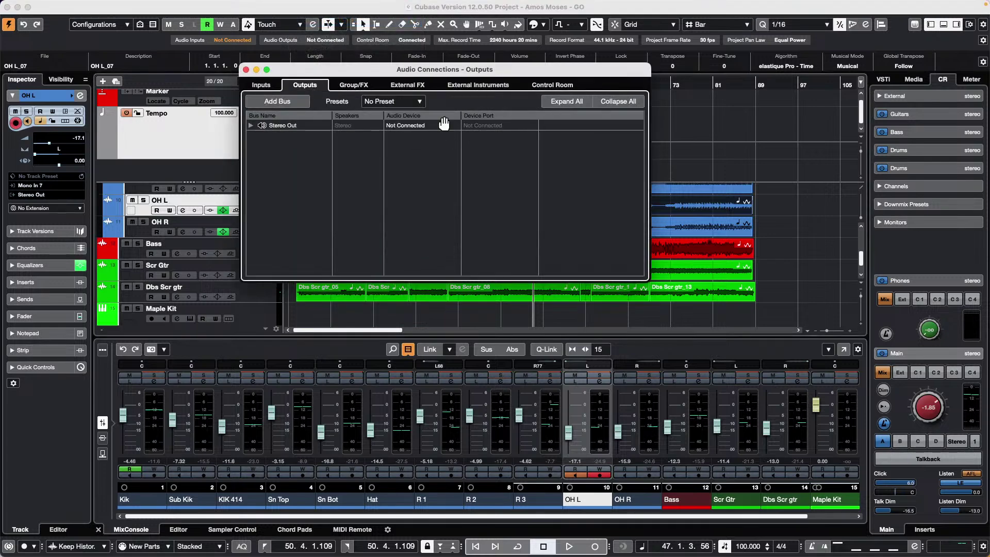
pyautogui.click(421, 87)
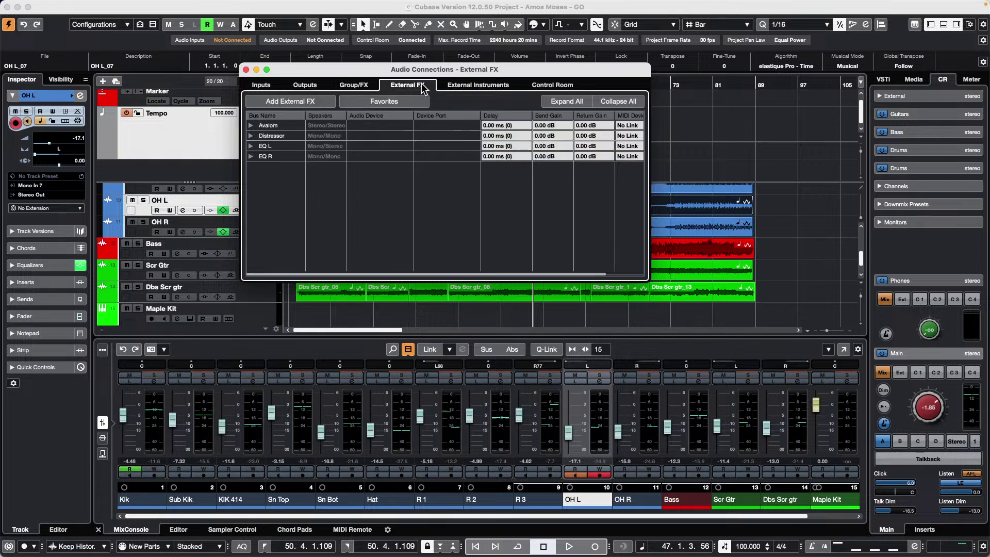
pyautogui.rightClick(279, 135)
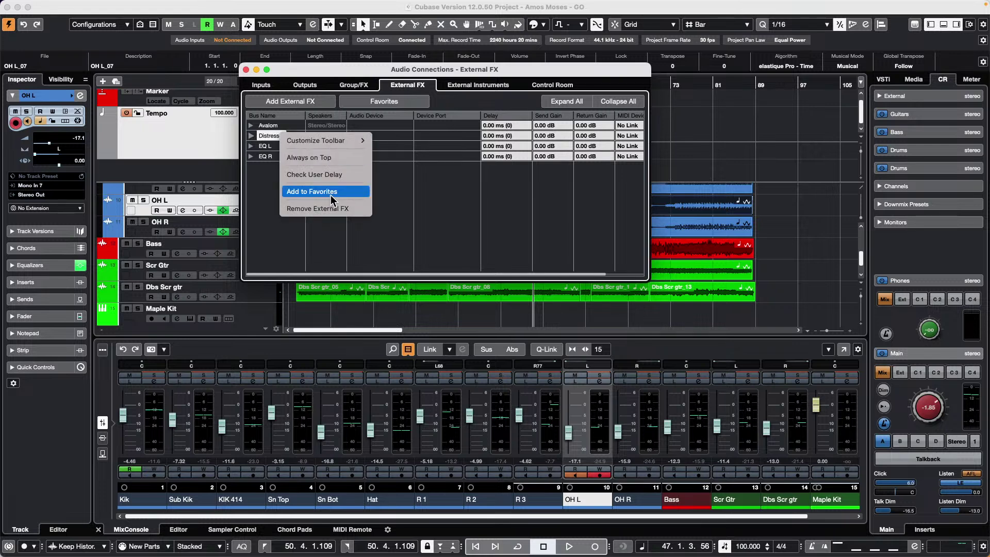
pyautogui.click(392, 101)
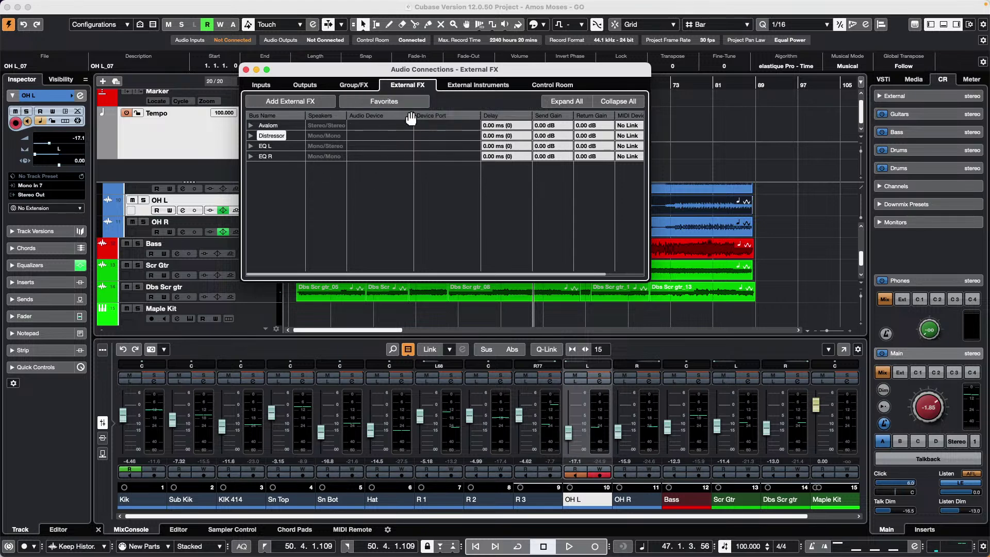
pyautogui.click(471, 88)
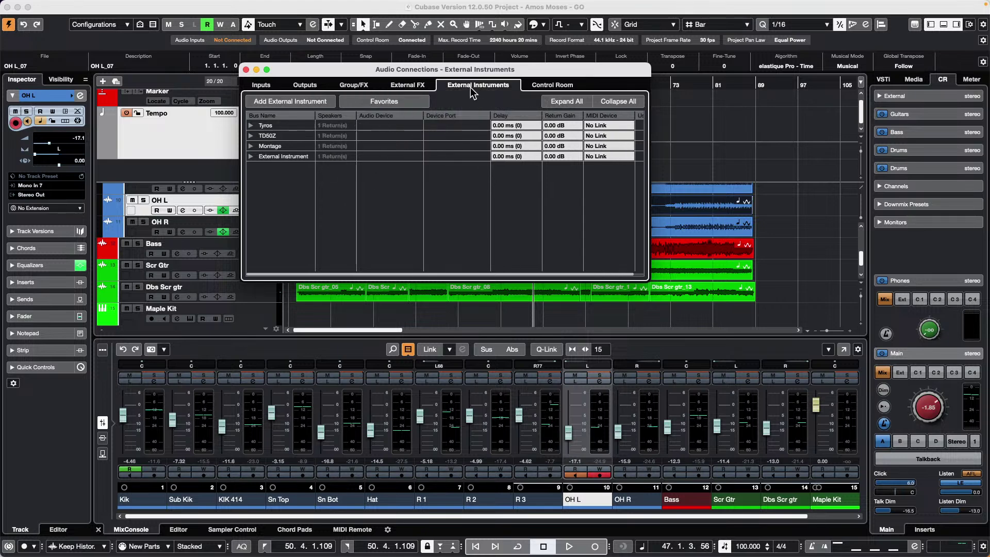
pyautogui.click(246, 69)
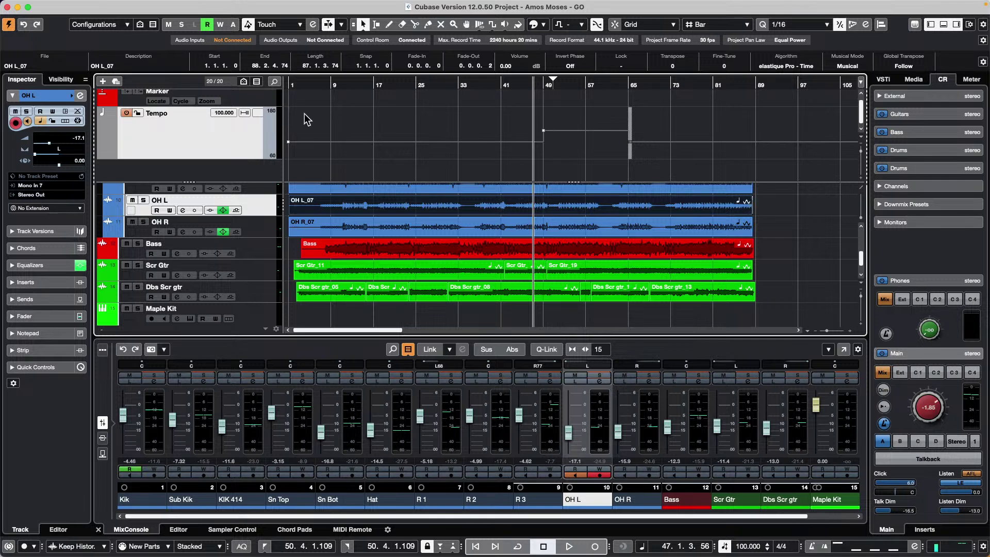
# Step: Open and activate the bach dynamics project, and select its Celli track
pyautogui.click(90, 6)
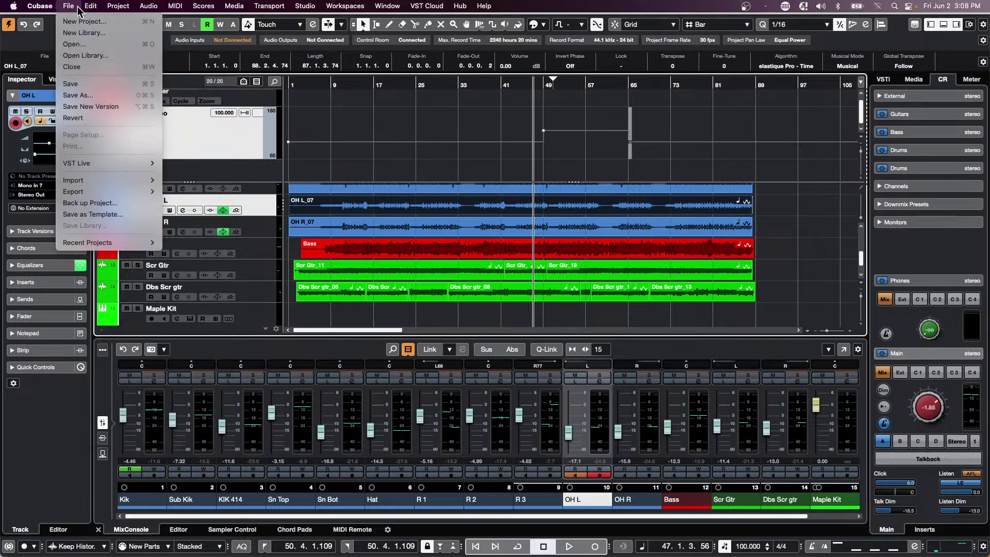
pyautogui.moveTo(390, 11)
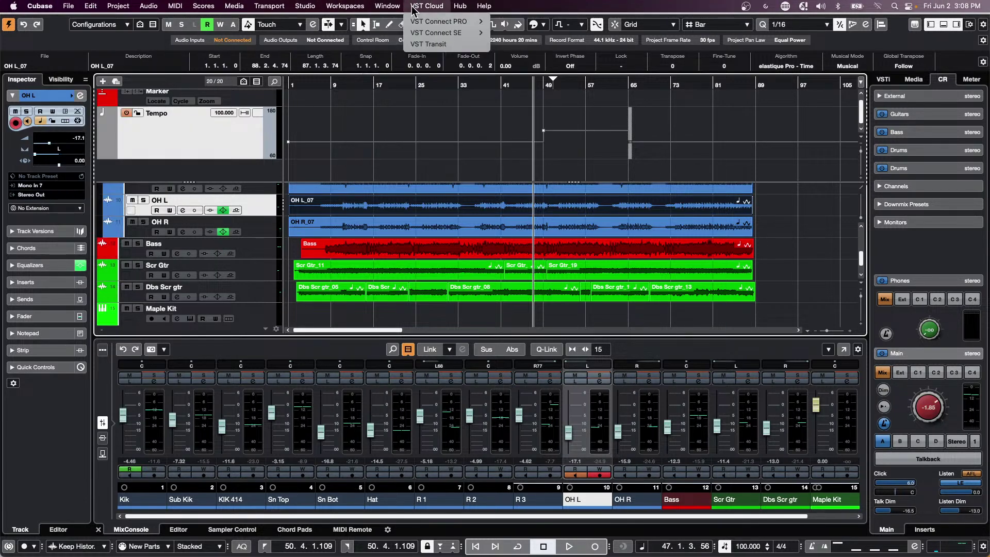
pyautogui.click(416, 145)
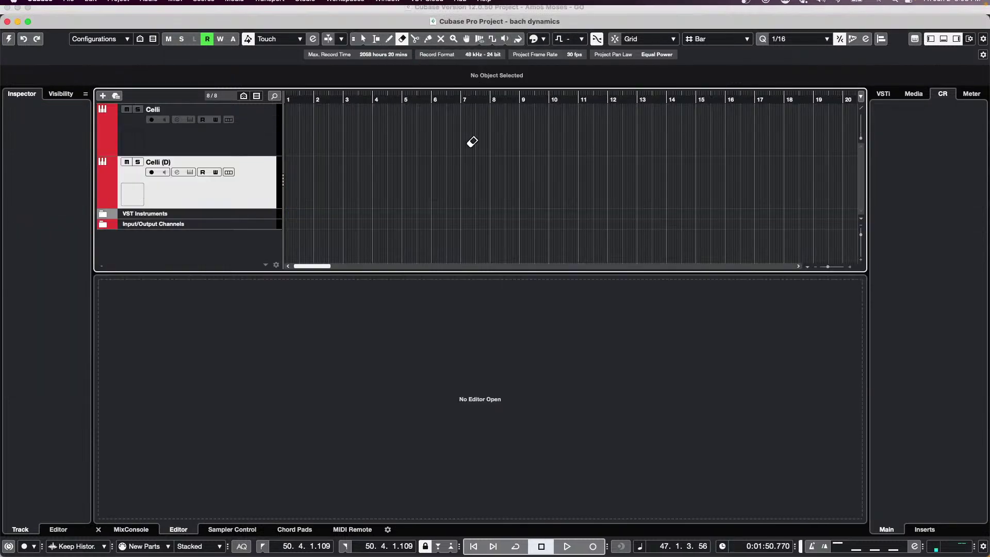
pyautogui.click(8, 38)
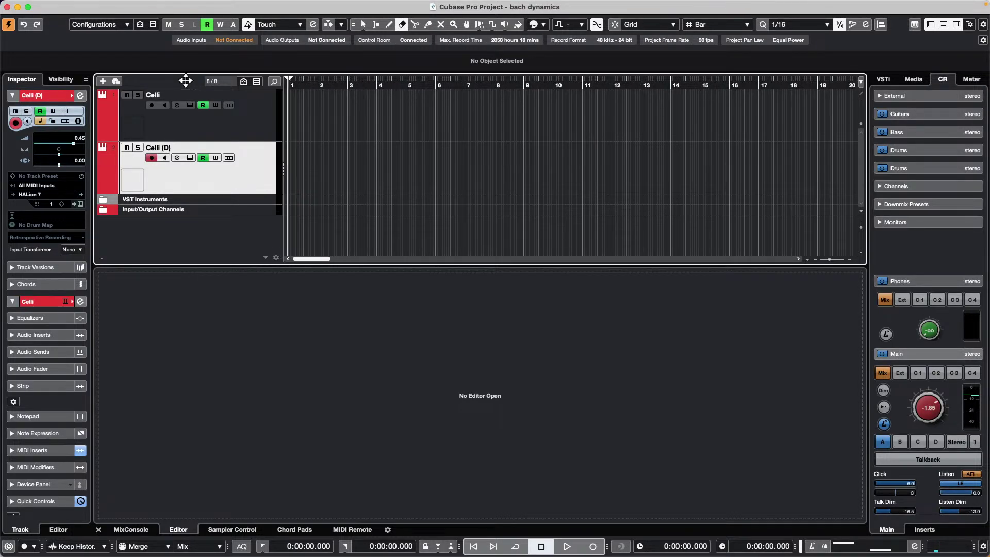
pyautogui.click(241, 118)
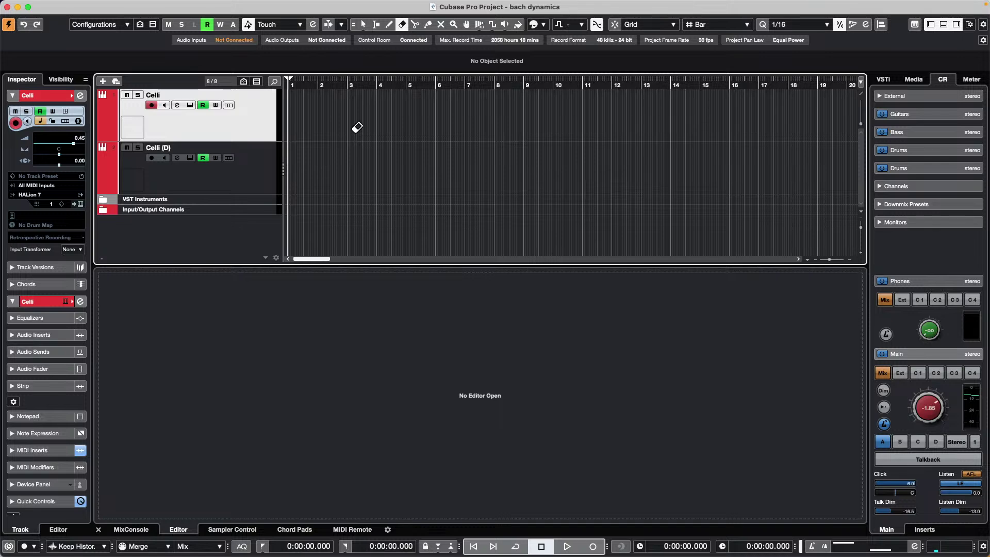
pyautogui.moveTo(127, 3)
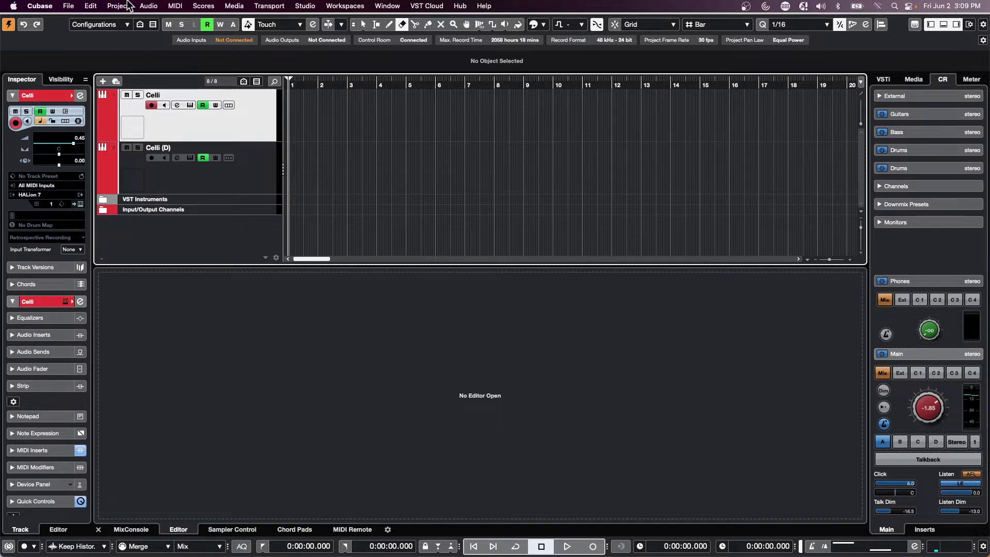
pyautogui.click(69, 7)
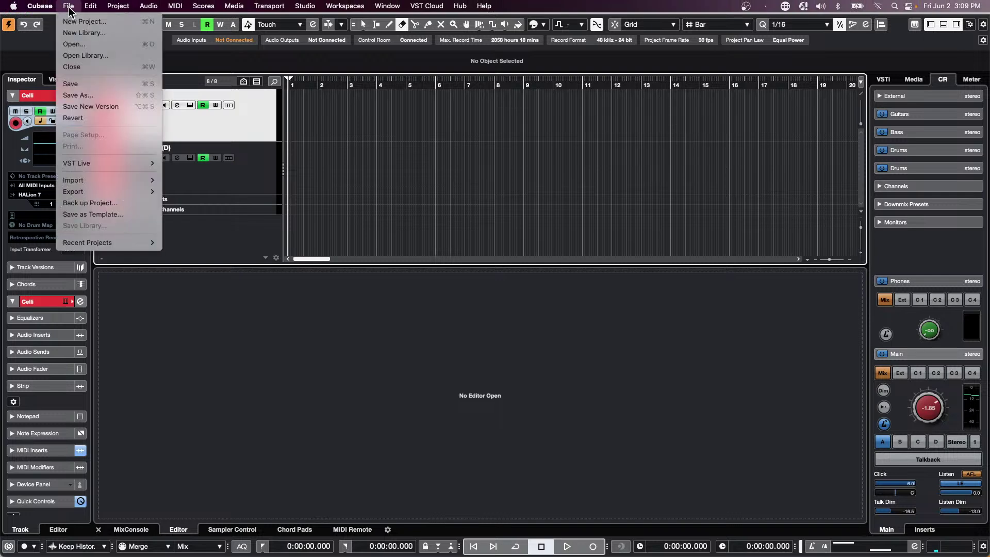
pyautogui.moveTo(128, 183)
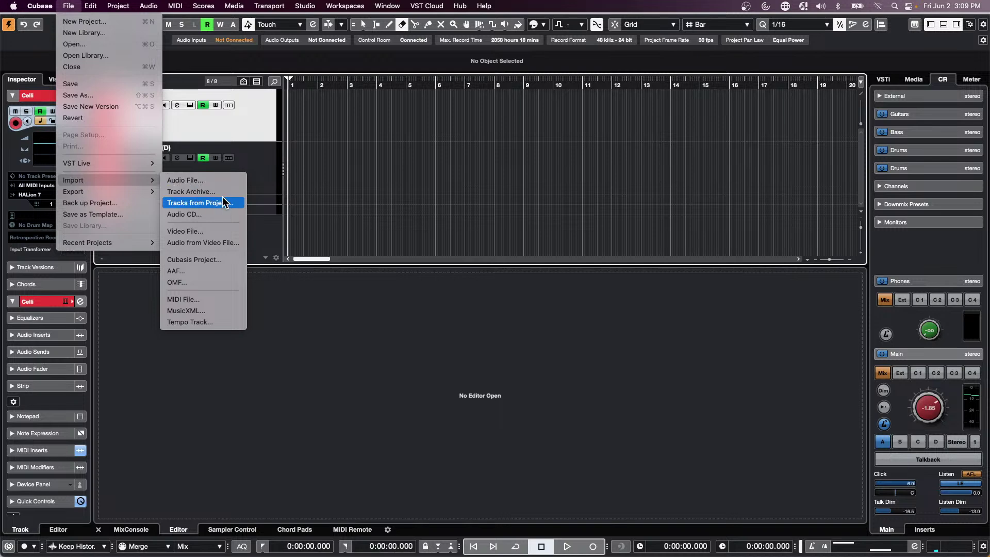
pyautogui.click(384, 144)
pyautogui.click(72, 7)
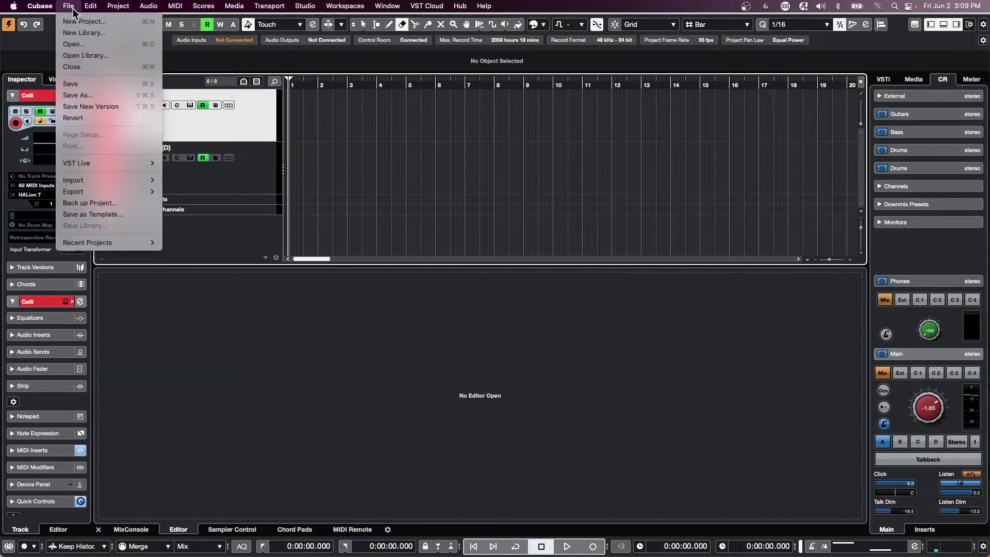
pyautogui.click(398, 147)
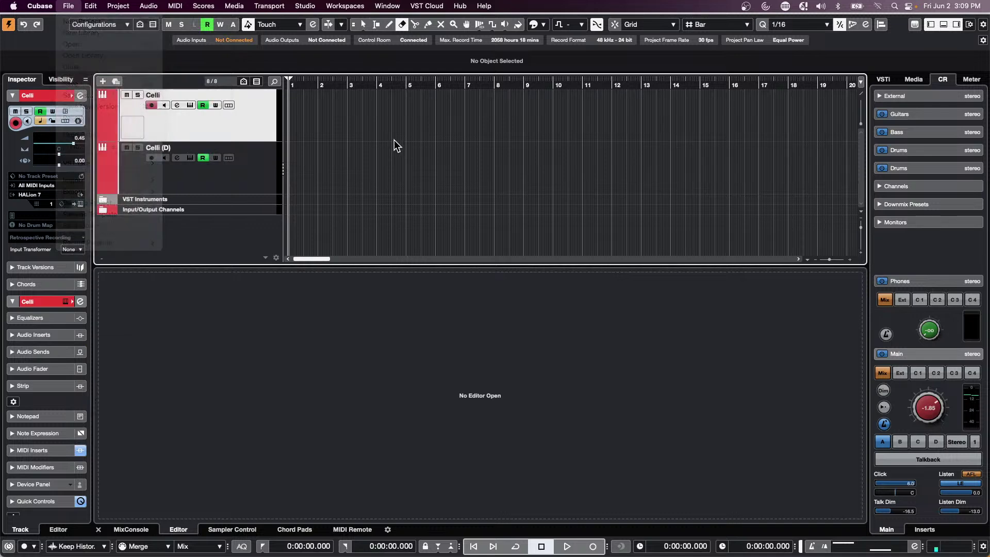
# Step: Undo the last two edits to restore the Violoncello I parts, and open the Celli track's part in the Key Editor
pyautogui.rightClick(386, 126)
pyautogui.click(384, 126)
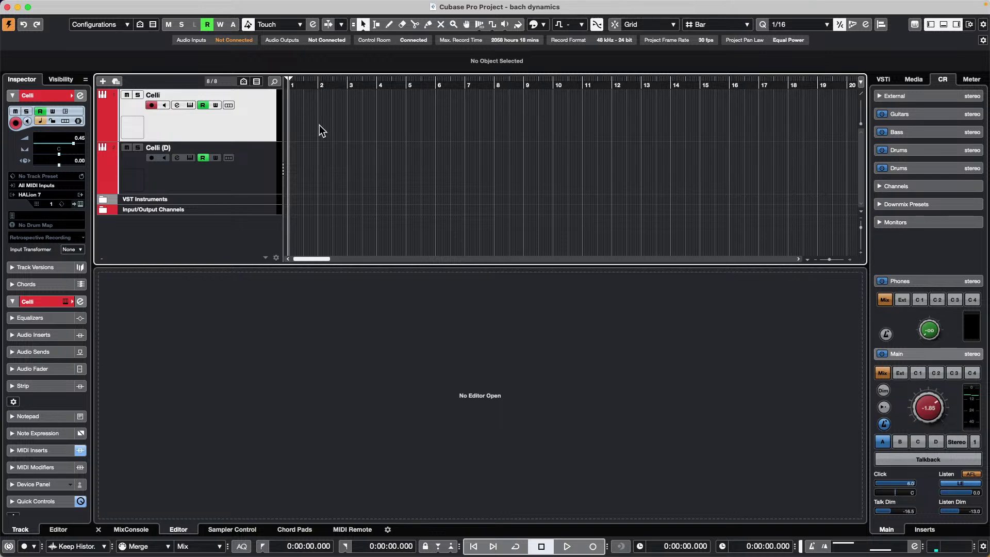
pyautogui.press('super+z')
pyautogui.press('super+z')
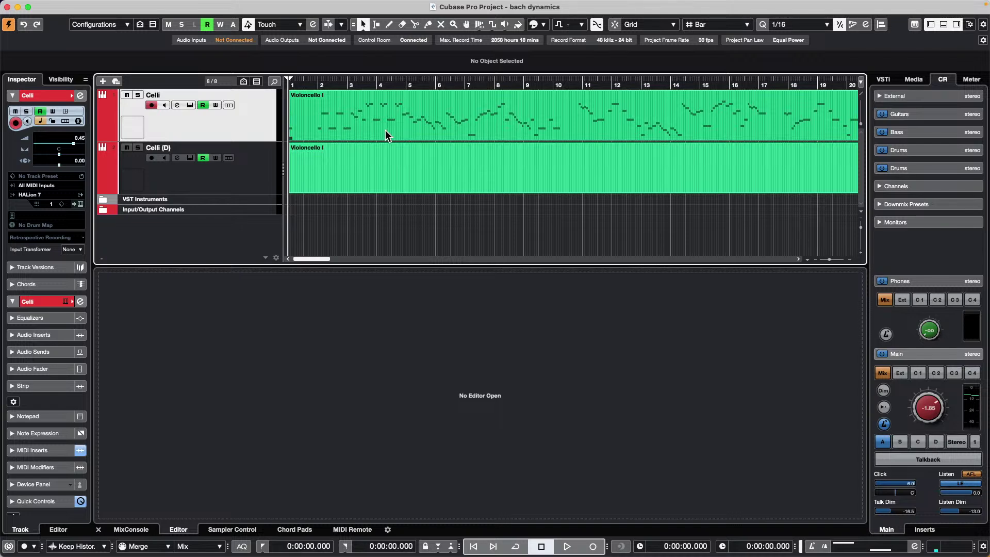
pyautogui.doubleClick(409, 123)
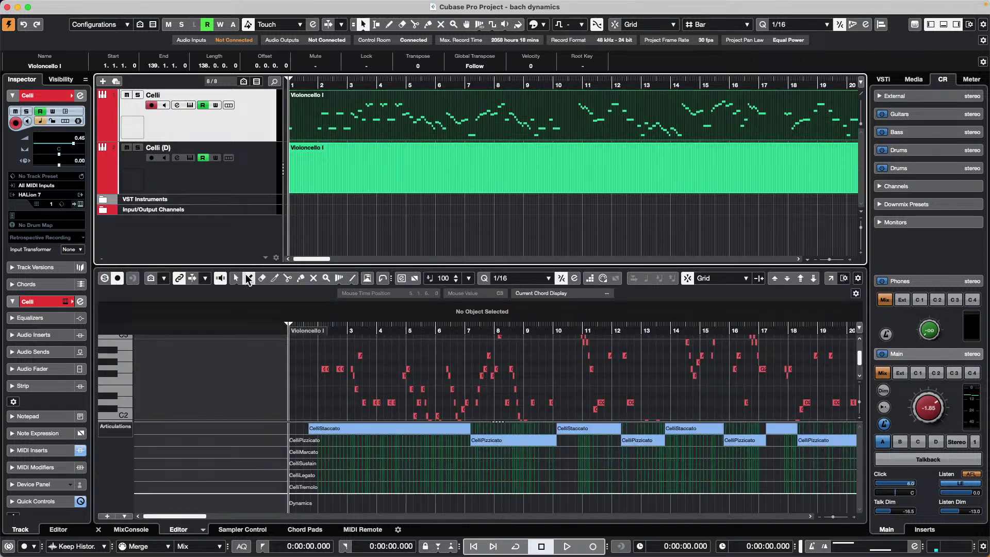
# Step: Erase the Violoncello I part on the Celli (D) track
pyautogui.click(261, 185)
pyautogui.rightClick(349, 184)
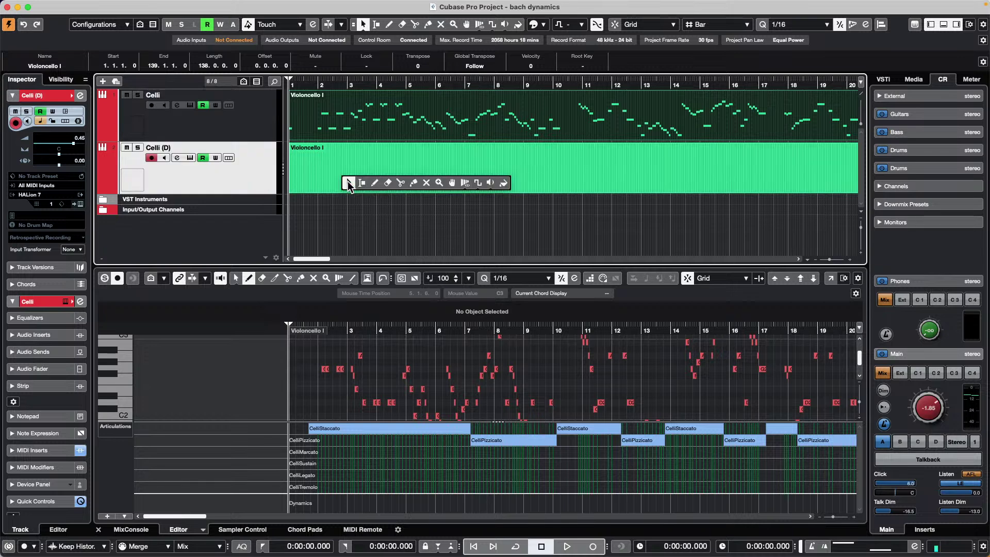
pyautogui.click(389, 183)
pyautogui.click(393, 181)
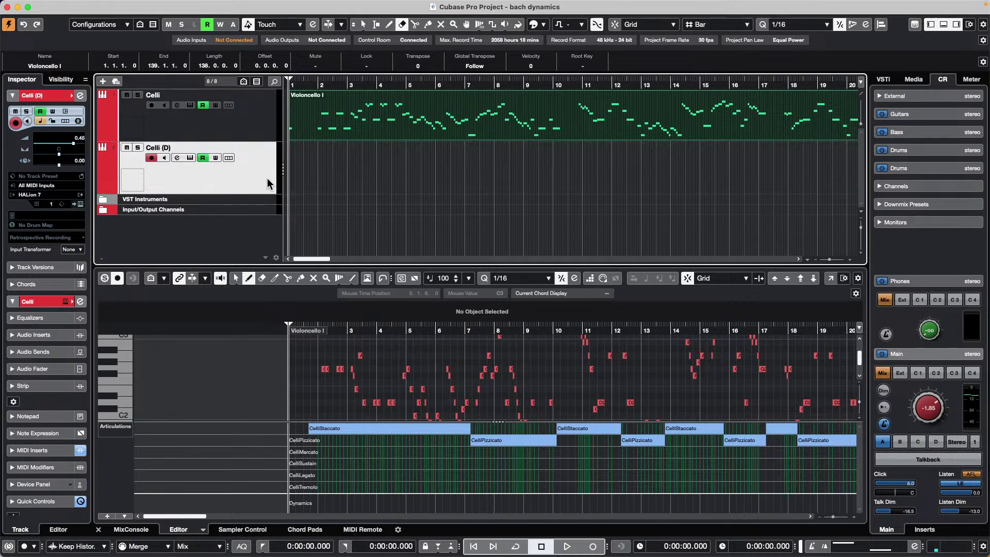
# Step: Open the Expression Map Setup and select the Celli expression map
pyautogui.moveTo(209, 3)
pyautogui.click(148, 6)
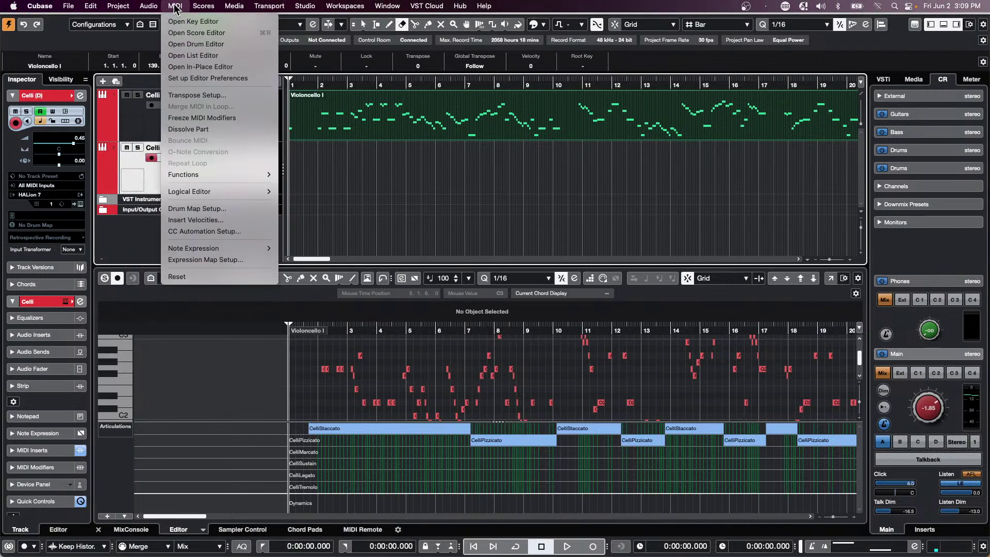
pyautogui.click(228, 260)
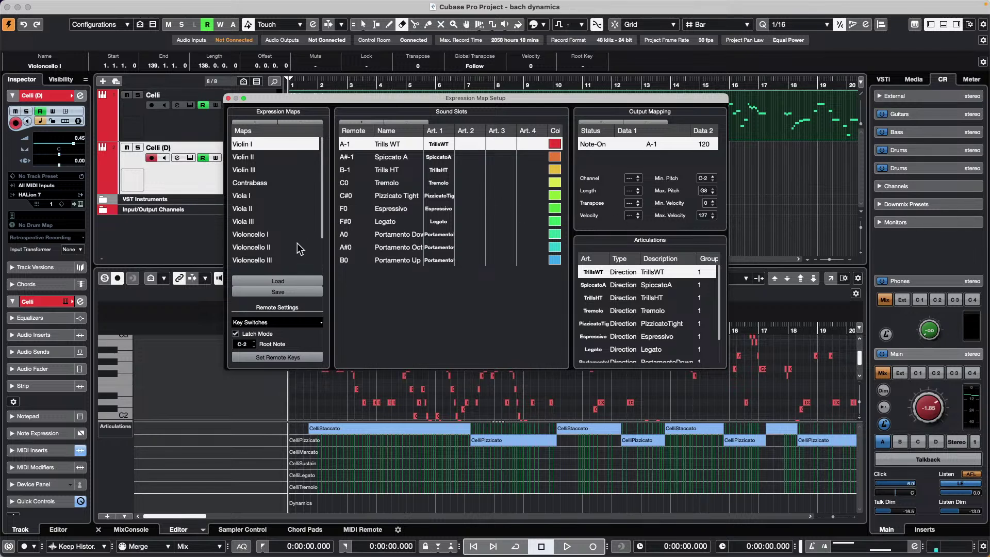
pyautogui.scroll(-3, 297, 244)
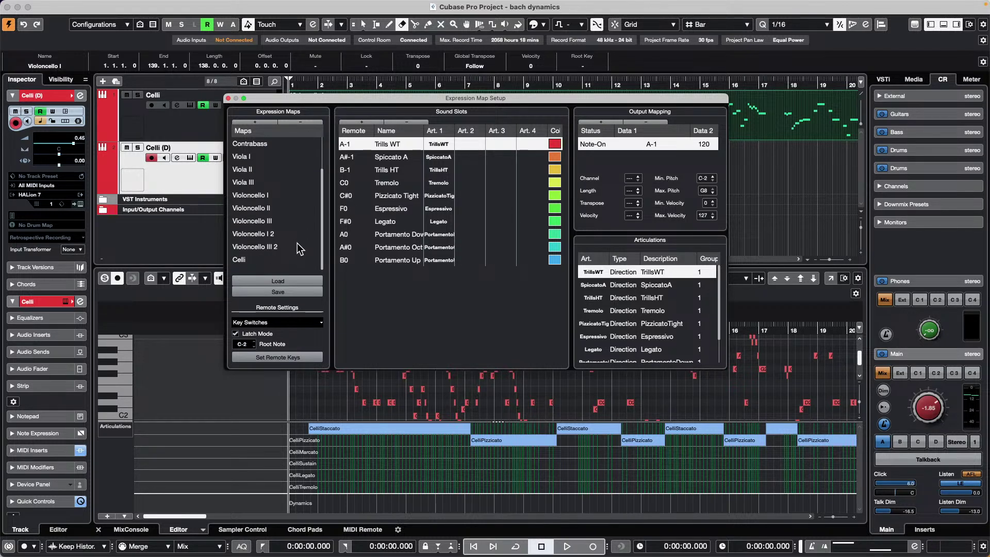
pyautogui.click(263, 261)
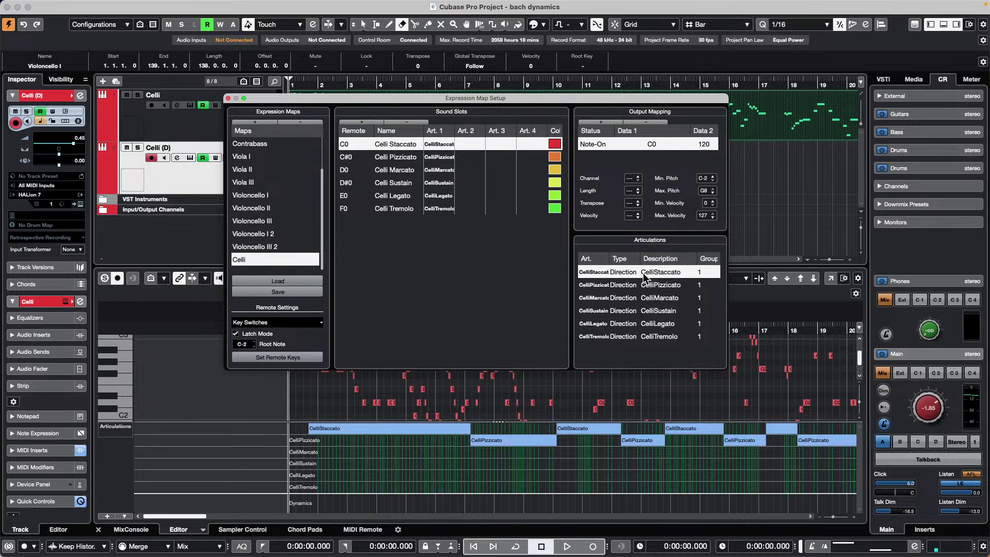
# Step: Change the type of the CelliStaccato, CelliPizzicato and CelliMarcato articulations to Attribute
pyautogui.click(632, 273)
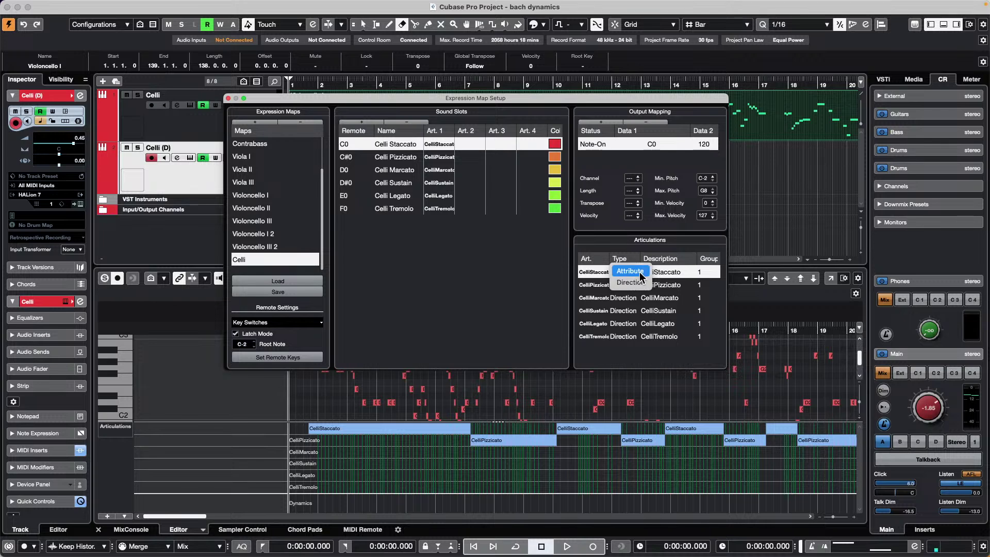
pyautogui.click(636, 272)
pyautogui.click(631, 287)
pyautogui.click(632, 287)
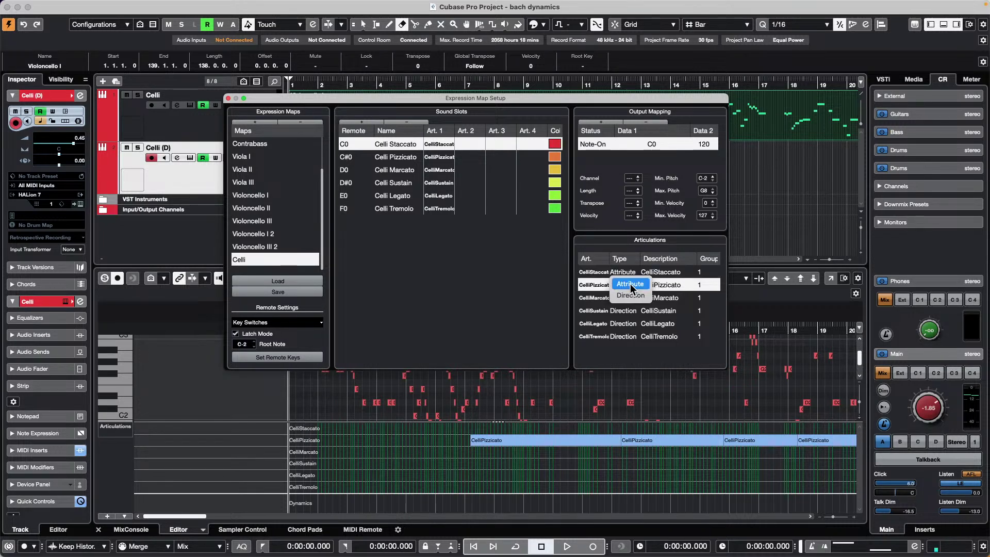
pyautogui.click(631, 282)
pyautogui.click(632, 299)
pyautogui.click(631, 299)
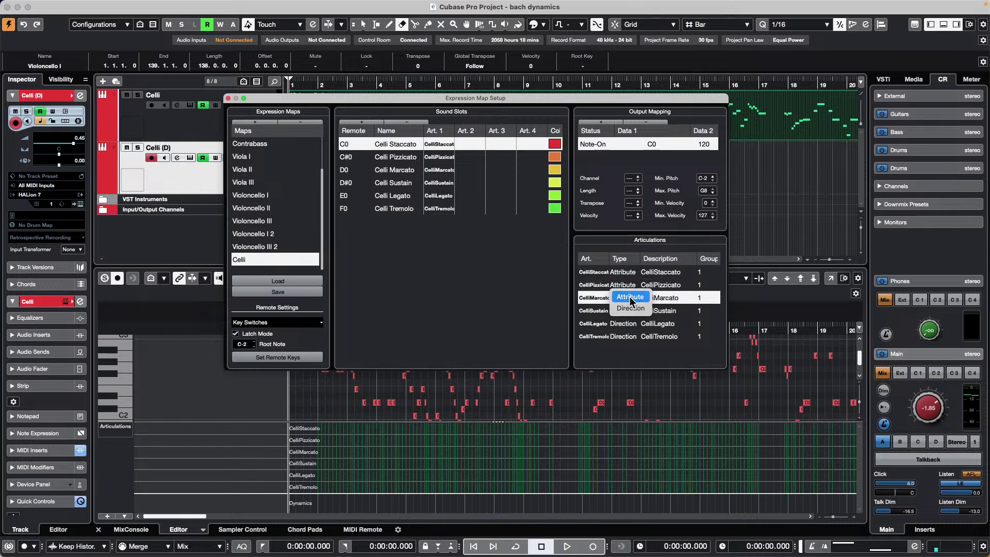
pyautogui.click(632, 294)
# Step: Set the CelliSustain, CelliLegato and CelliTremolo articulations to the Attribute type as well
pyautogui.click(630, 311)
pyautogui.click(629, 312)
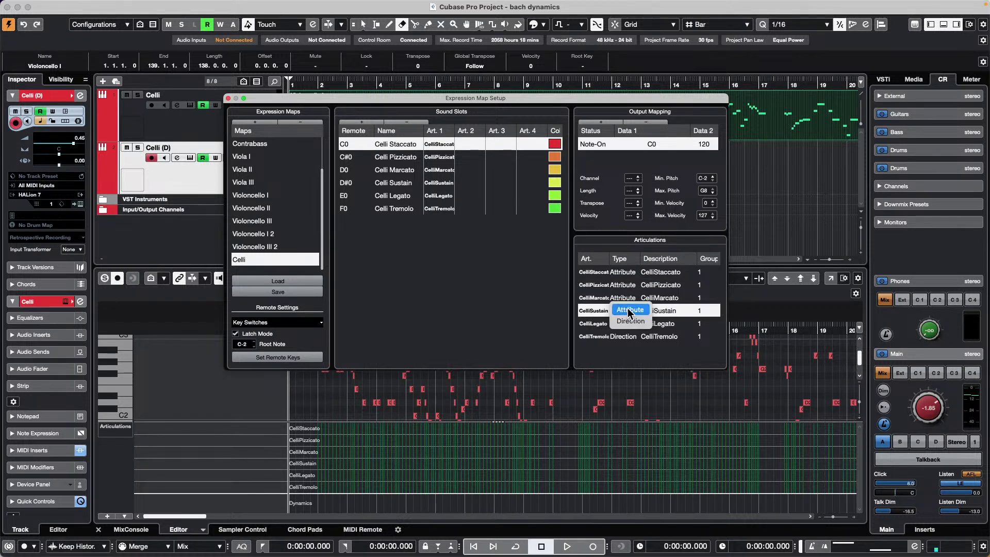
pyautogui.click(630, 310)
pyautogui.click(628, 325)
pyautogui.click(629, 325)
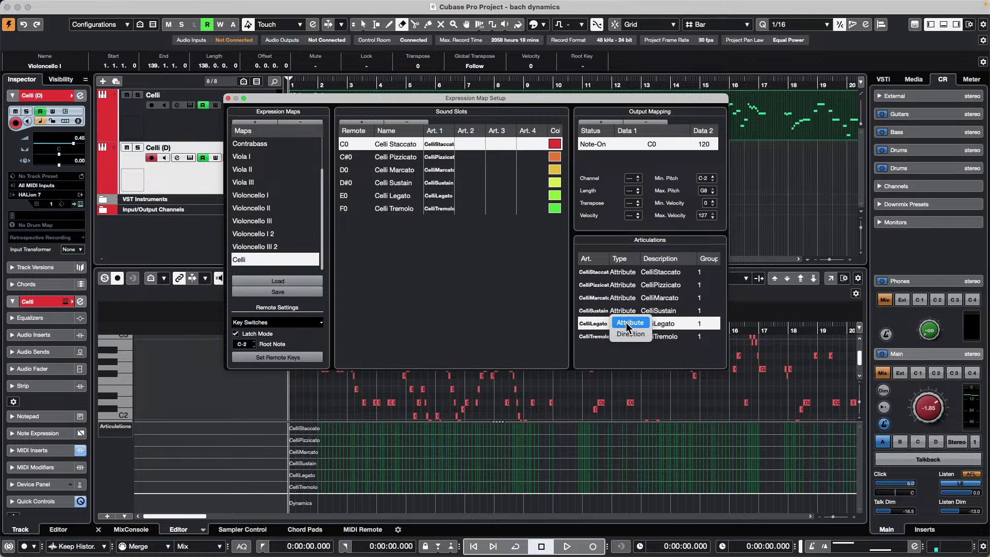
pyautogui.click(628, 324)
pyautogui.click(627, 336)
pyautogui.click(626, 336)
pyautogui.click(625, 336)
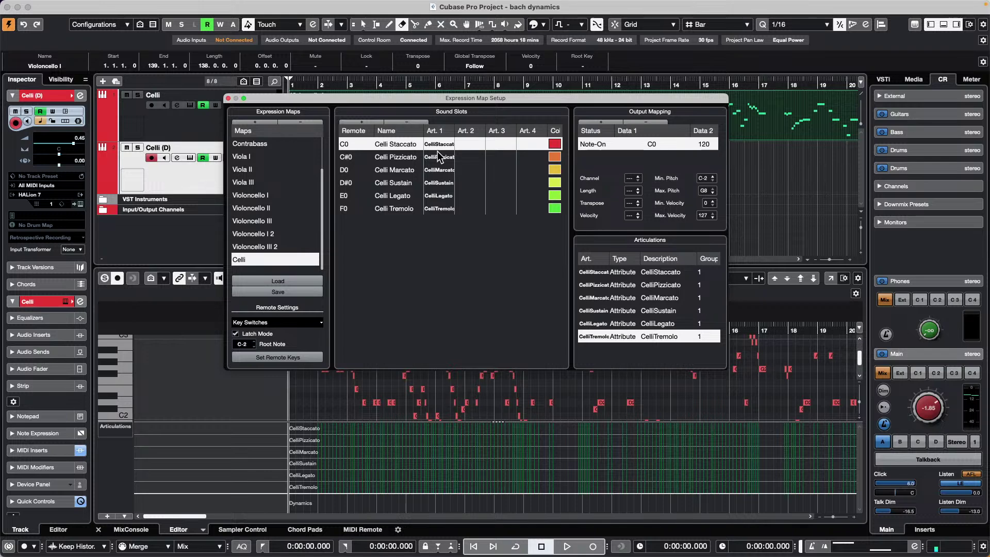
# Step: Close the Expression Map Setup and draw a CelliStaccato articulation for the first note in bar 2 of Violoncello I
pyautogui.moveTo(282, 100); pyautogui.dragTo(464, 174)
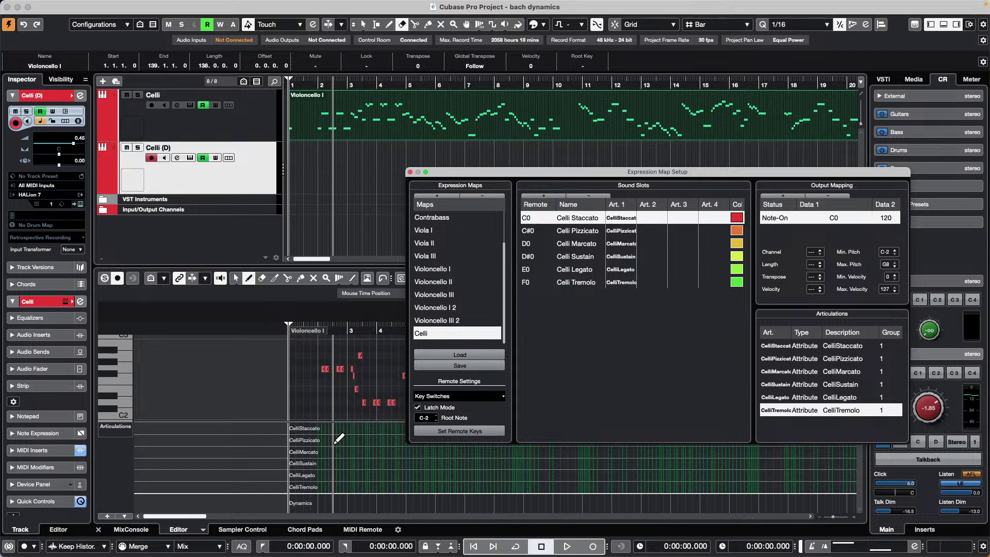
pyautogui.click(410, 172)
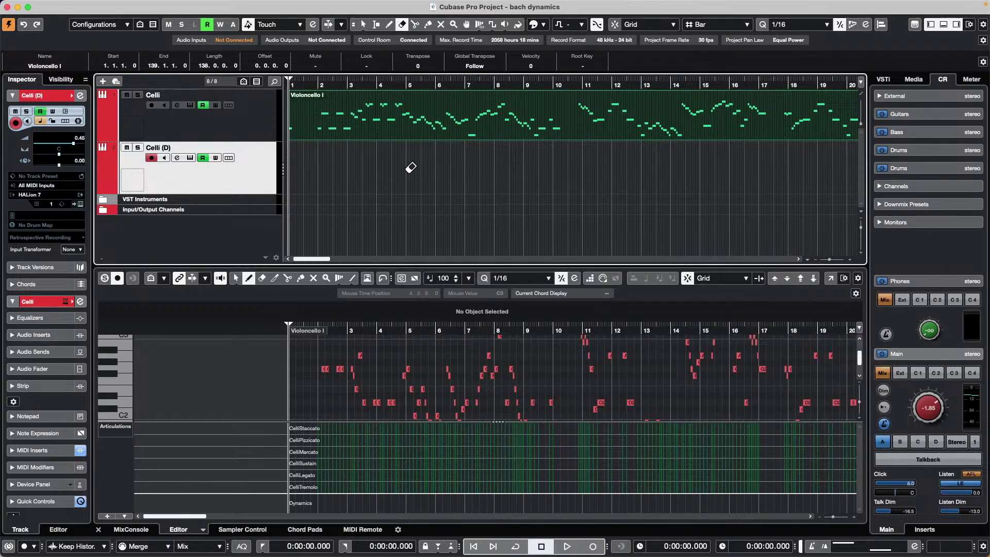
pyautogui.click(325, 428)
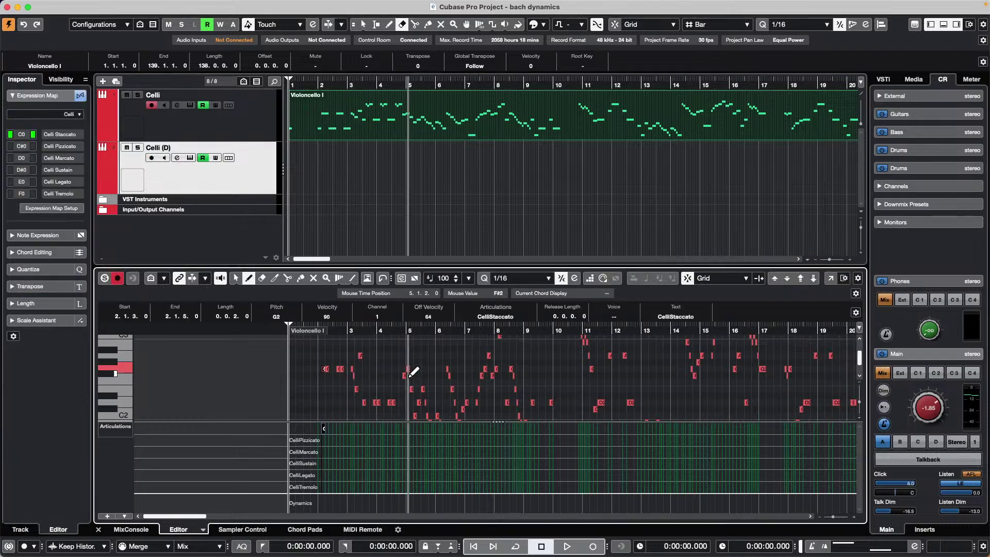
# Step: Select the notes from the second half of bar 3 to the end of bar 6 and assign CelliPizzicato to them
pyautogui.press('1')
pyautogui.moveTo(369, 354); pyautogui.dragTo(465, 431)
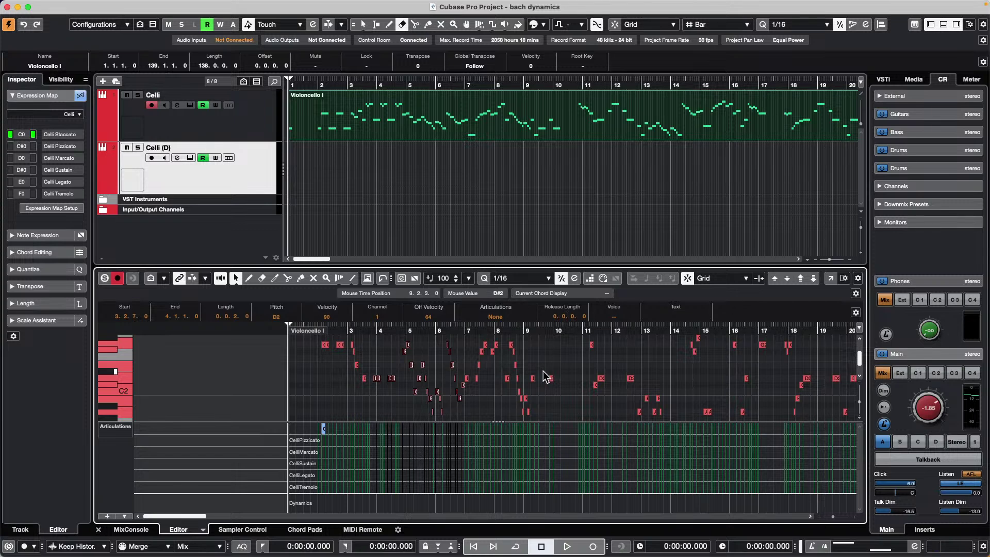
pyautogui.click(421, 443)
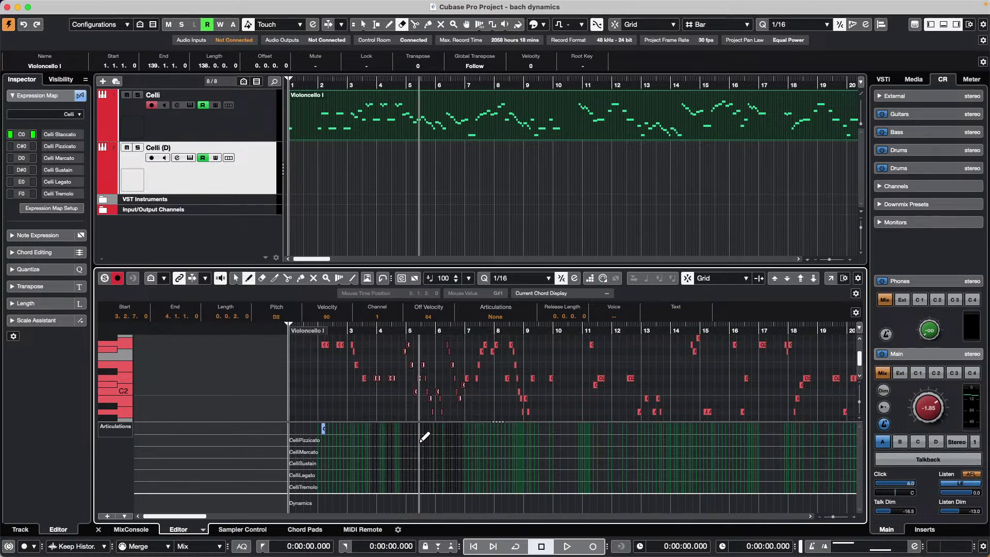
pyautogui.moveTo(408, 440); pyautogui.dragTo(454, 440)
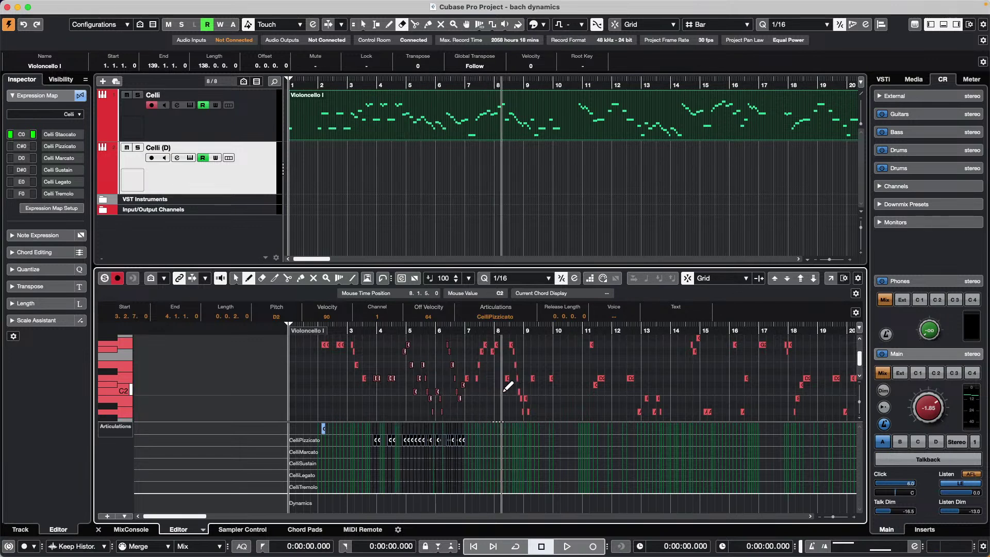
# Step: Select the run of notes from bar 7 to bar 9 and draw CelliStaccato articulations for them
pyautogui.press('1')
pyautogui.click(483, 350)
pyautogui.moveTo(484, 352); pyautogui.dragTo(555, 416)
pyautogui.press('8')
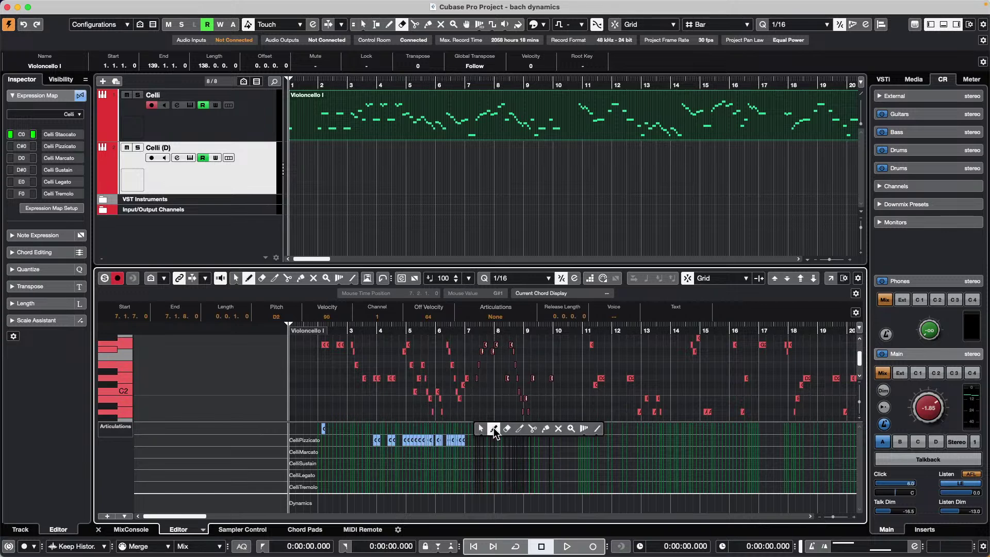
pyautogui.click(475, 427)
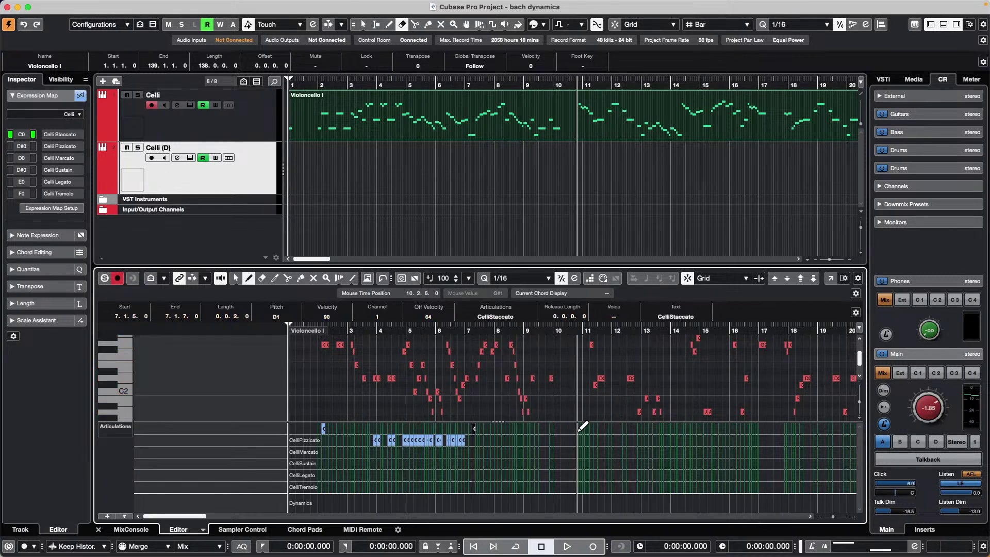
pyautogui.press('1')
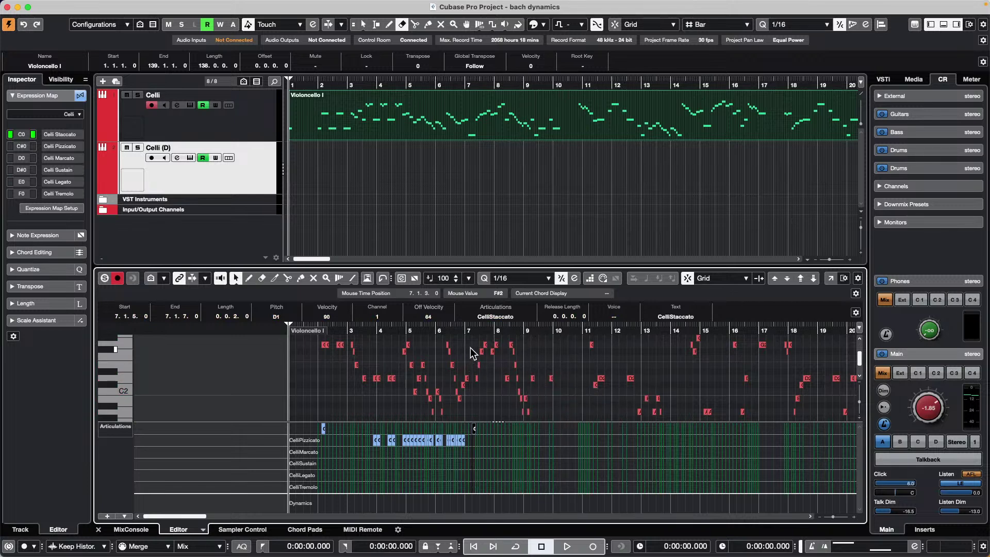
pyautogui.moveTo(471, 399); pyautogui.dragTo(546, 331)
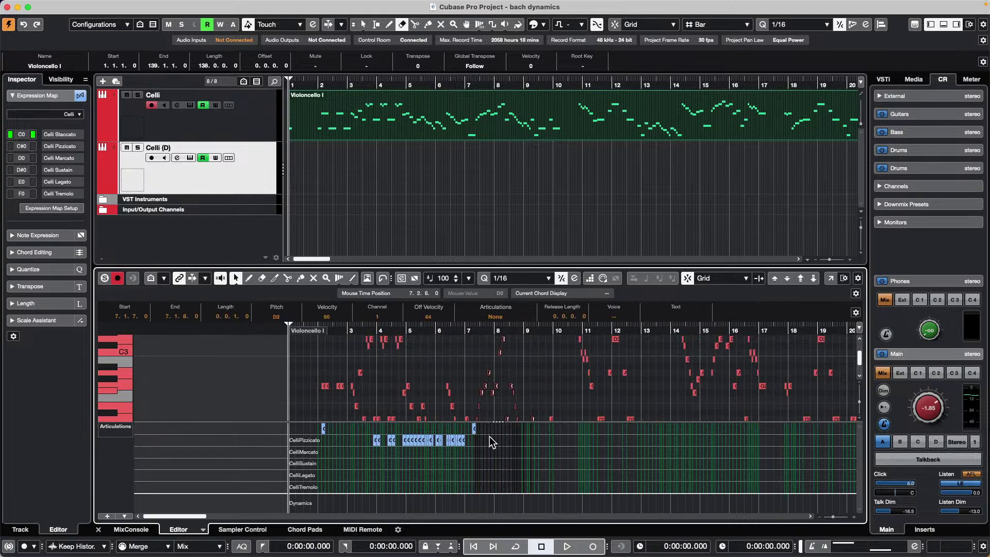
pyautogui.press('8')
pyautogui.moveTo(475, 428); pyautogui.dragTo(511, 434)
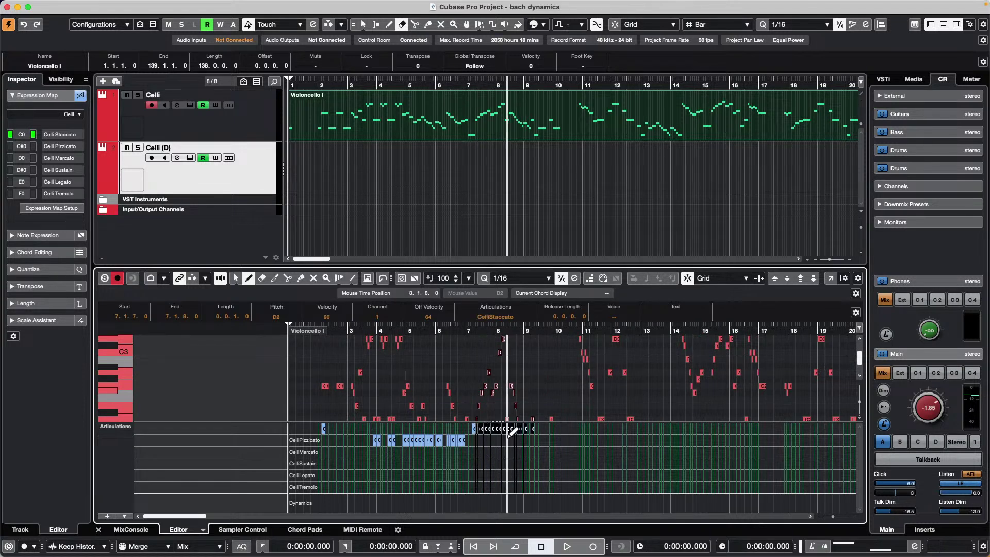
# Step: Reselect the notes around bars 7 to 9 and try erasing them with the Erase tool
pyautogui.rightClick(554, 363)
pyautogui.click(553, 359)
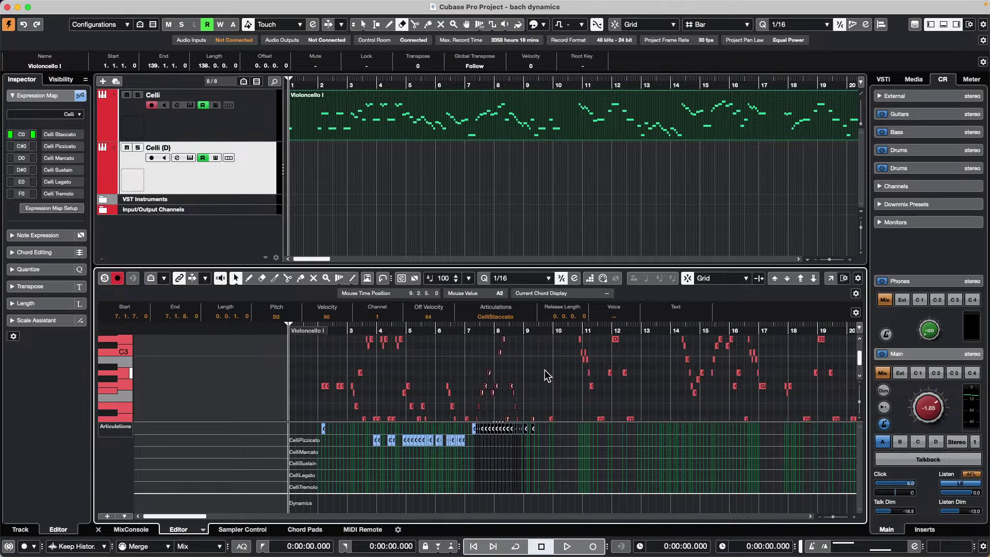
pyautogui.scroll(-1, 572, 370)
pyautogui.scroll(-1, 572, 370)
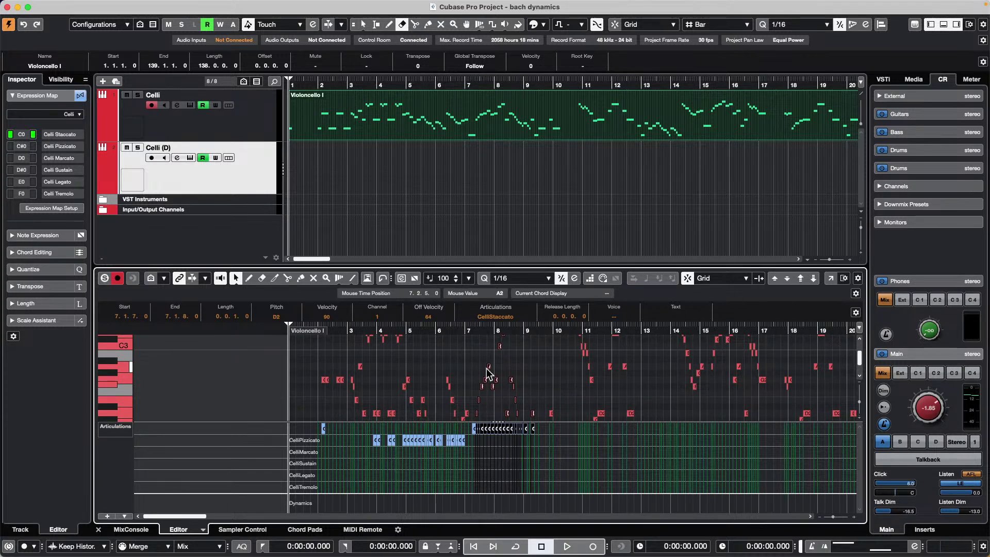
pyautogui.press('F10')
pyautogui.press('F10')
pyautogui.moveTo(479, 356); pyautogui.dragTo(542, 407)
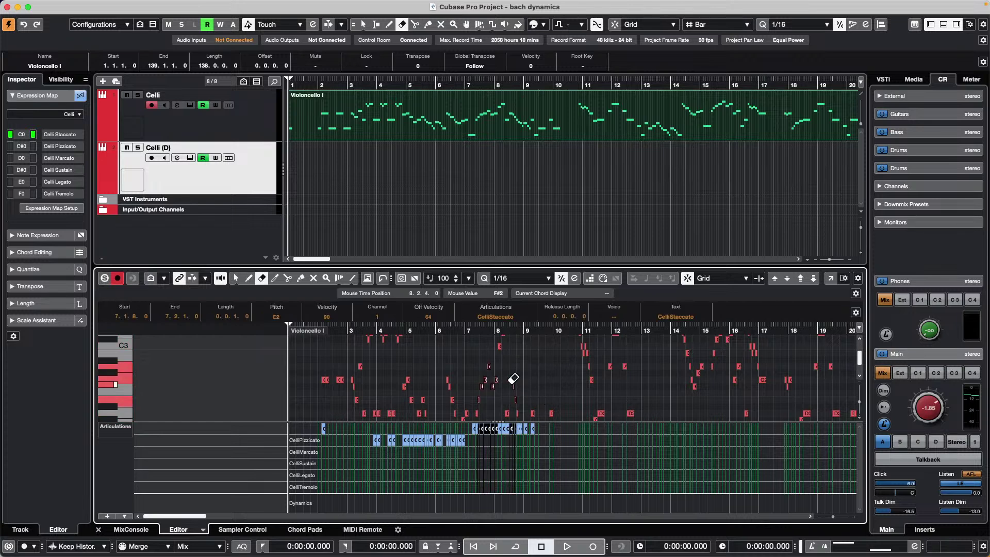
pyautogui.click(493, 364)
pyautogui.moveTo(459, 344); pyautogui.dragTo(539, 384)
pyautogui.scroll(4, 499, 365)
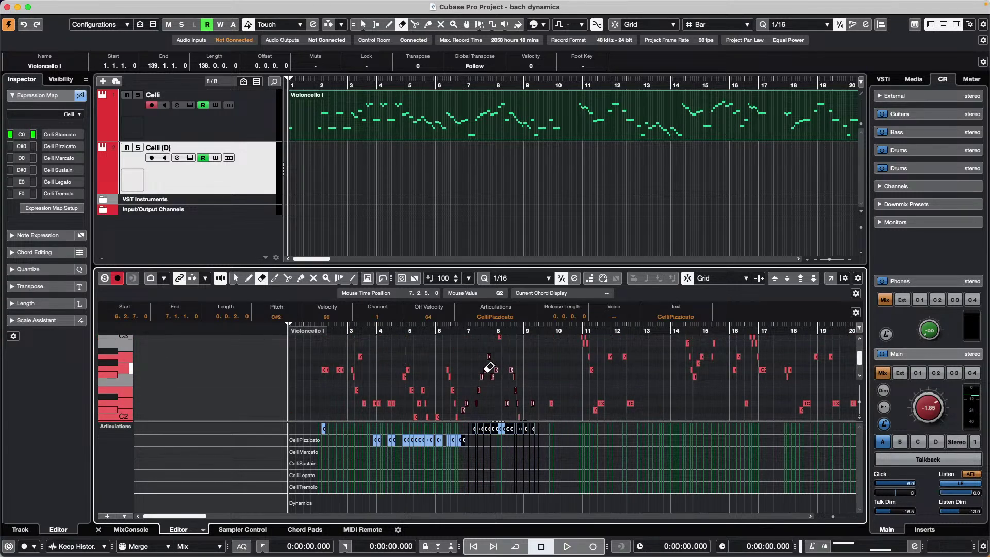
pyautogui.click(486, 370)
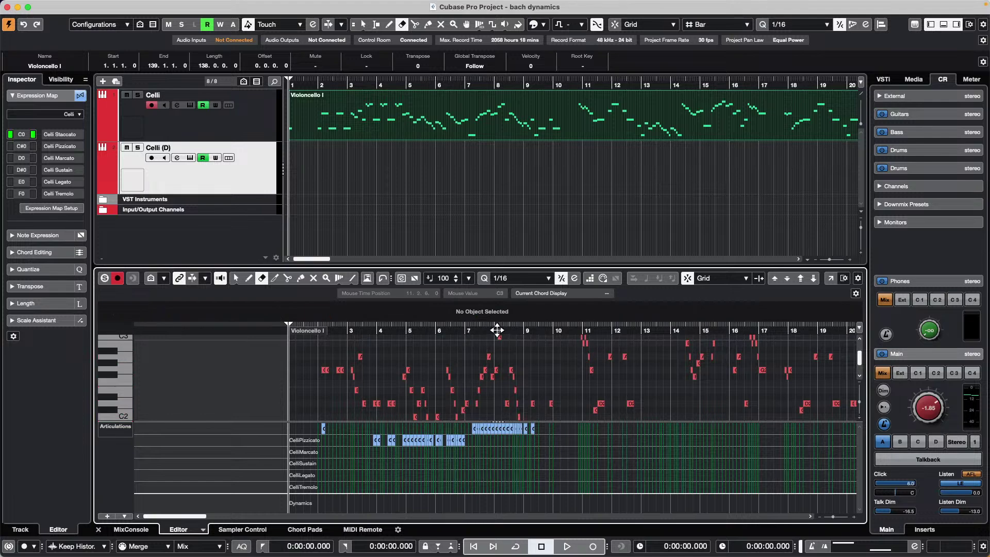
# Step: Select the notes between bars 7 and 9 and erase them together with their staccato articulations
pyautogui.moveTo(499, 329); pyautogui.dragTo(496, 353)
pyautogui.press('1')
pyautogui.moveTo(386, 347); pyautogui.dragTo(640, 395)
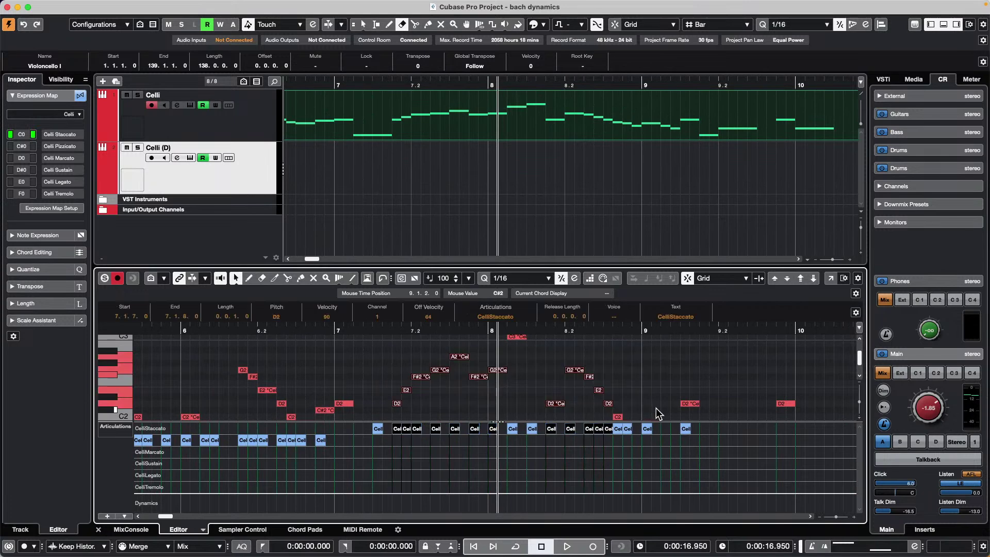
pyautogui.rightClick(451, 361)
pyautogui.click(476, 360)
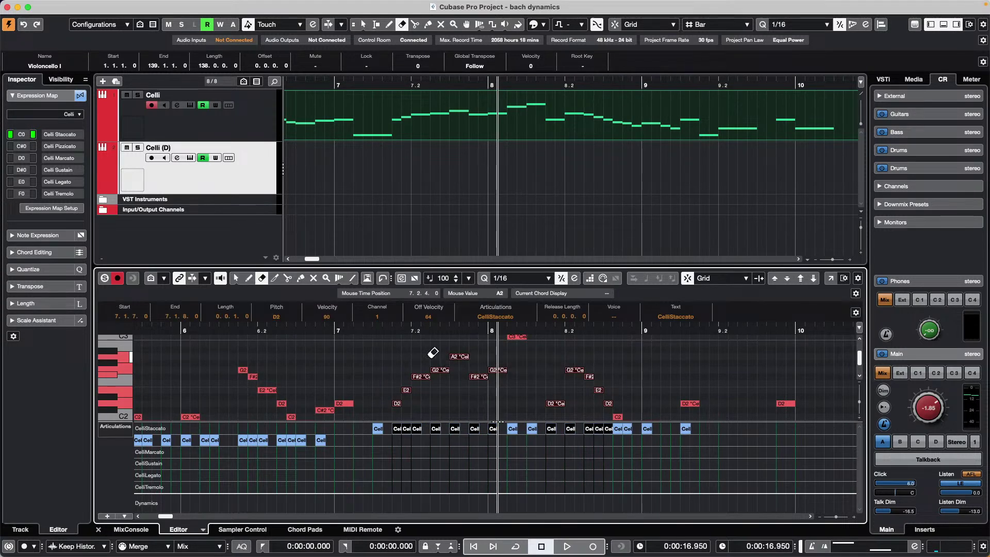
pyautogui.click(460, 356)
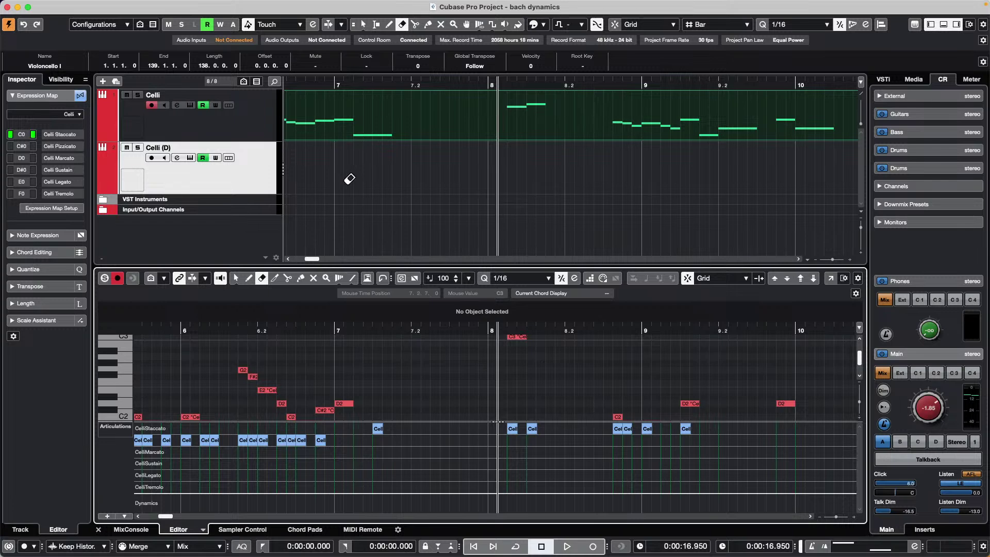
# Step: Duplicate the Celli track's version and open the copied Violoncello I part in the Key Editor
pyautogui.click(255, 133)
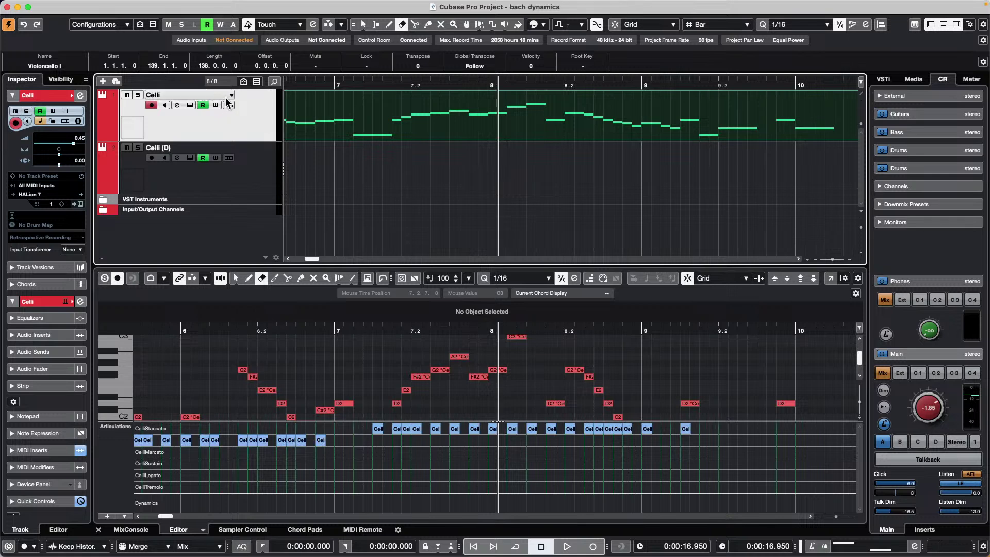
pyautogui.click(230, 93)
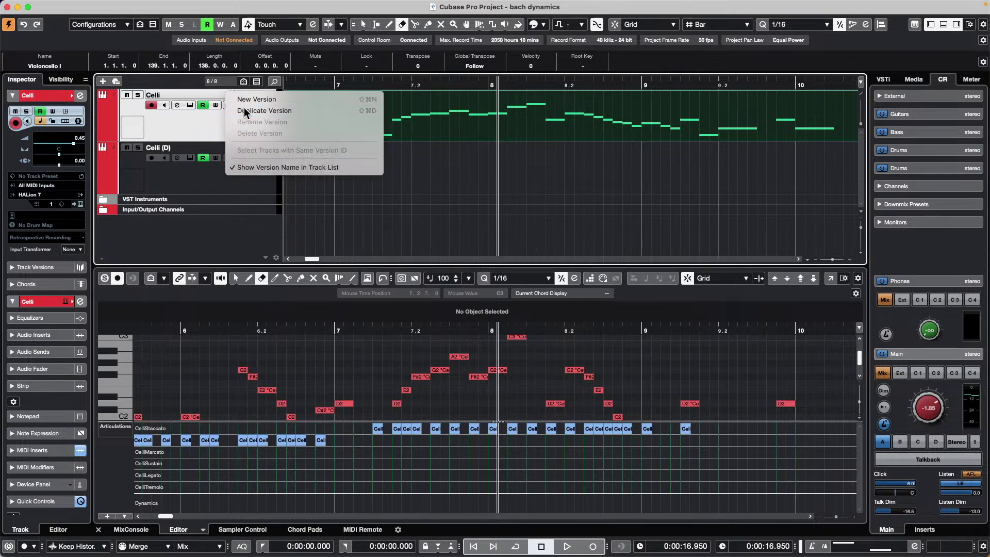
pyautogui.click(246, 111)
pyautogui.press('1')
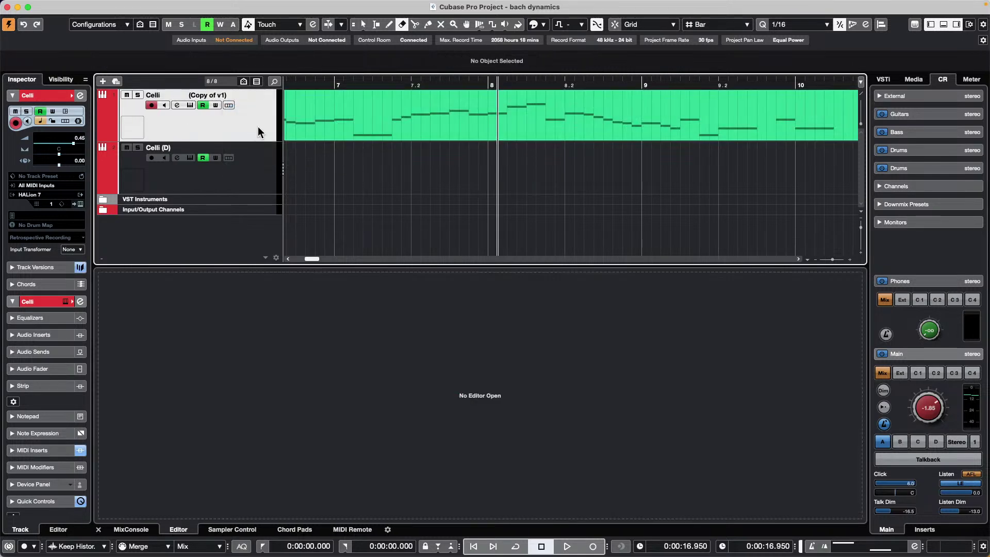
pyautogui.click(413, 123)
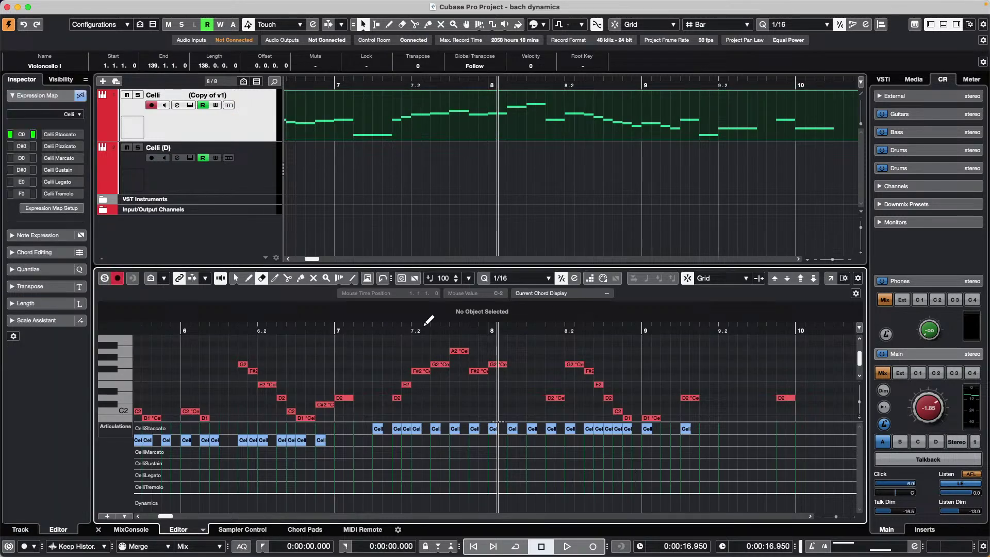
# Step: Delete the notes from bar 7 to the end of bar 8 in the duplicated version, and undo the deletion
pyautogui.press('1')
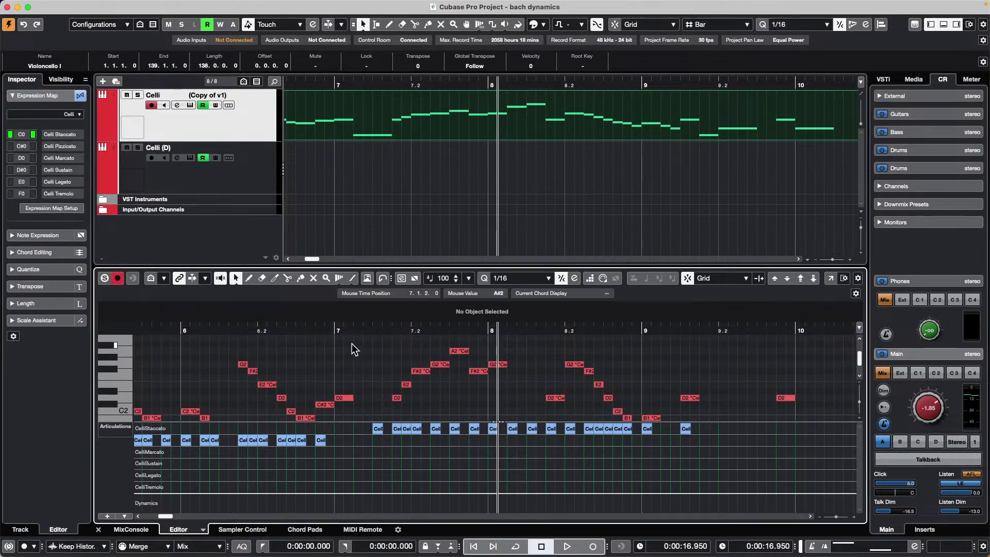
pyautogui.moveTo(319, 341); pyautogui.dragTo(618, 413)
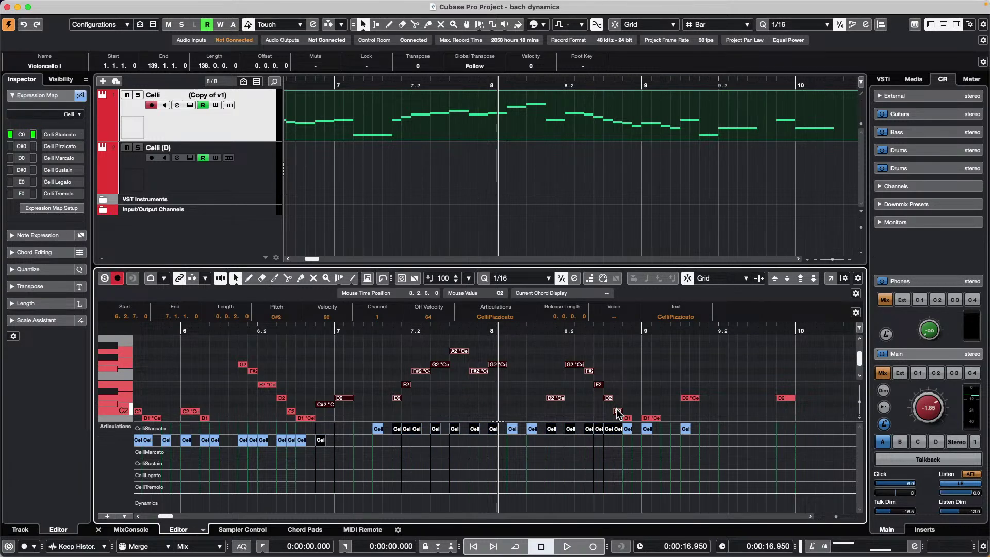
pyautogui.press('Delete')
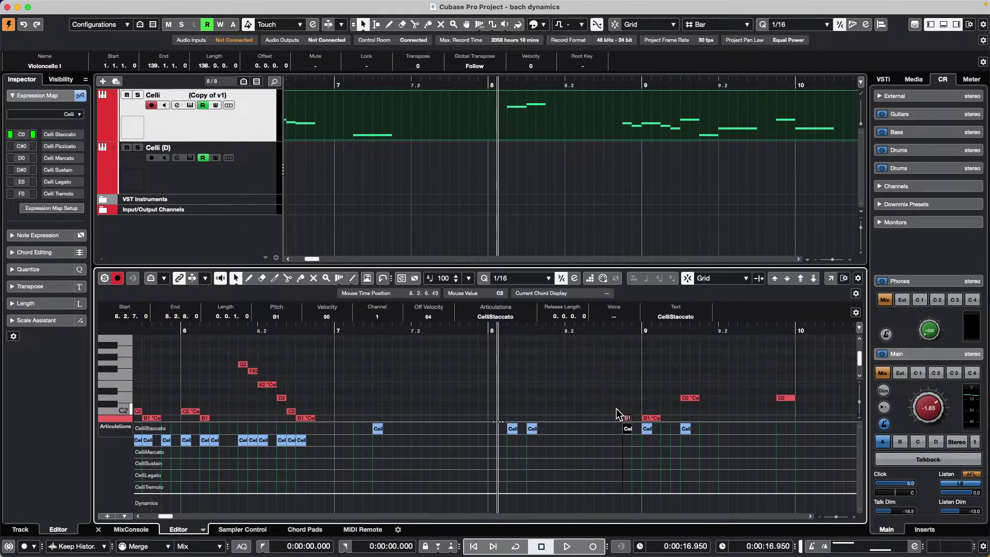
pyautogui.press('super+z')
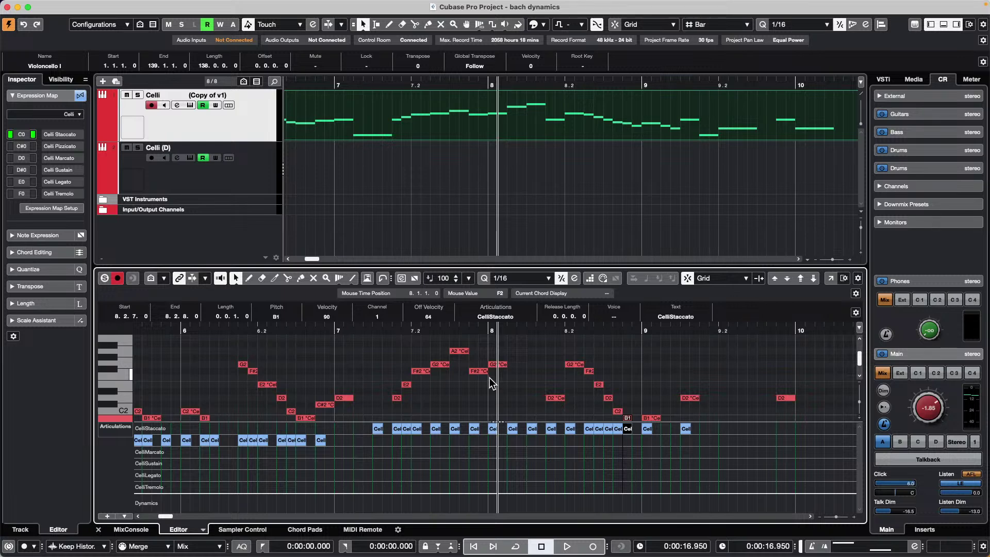
# Step: Show Velocity in the controller lane and draw a freehand velocity curve across about bars 4 to 20
pyautogui.moveTo(674, 6)
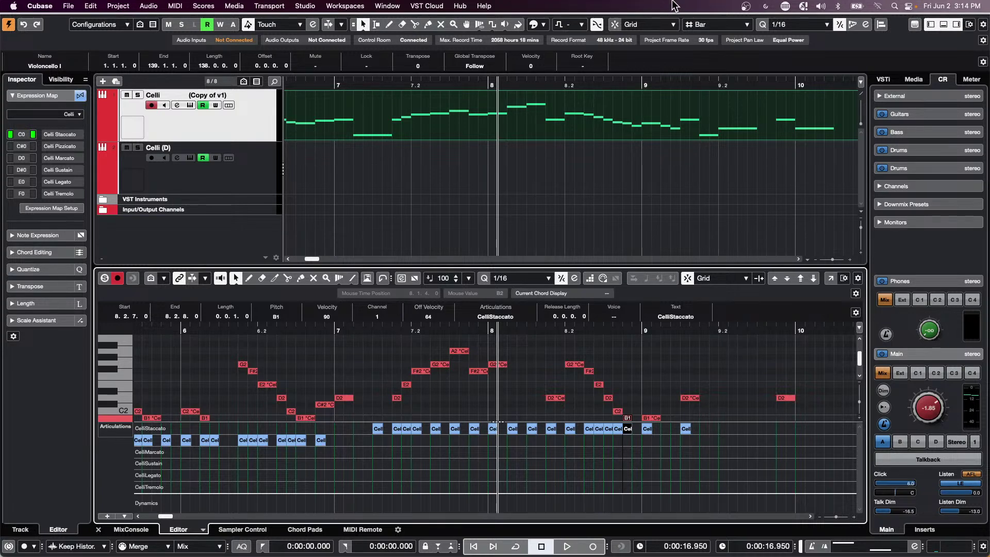
pyautogui.click(125, 431)
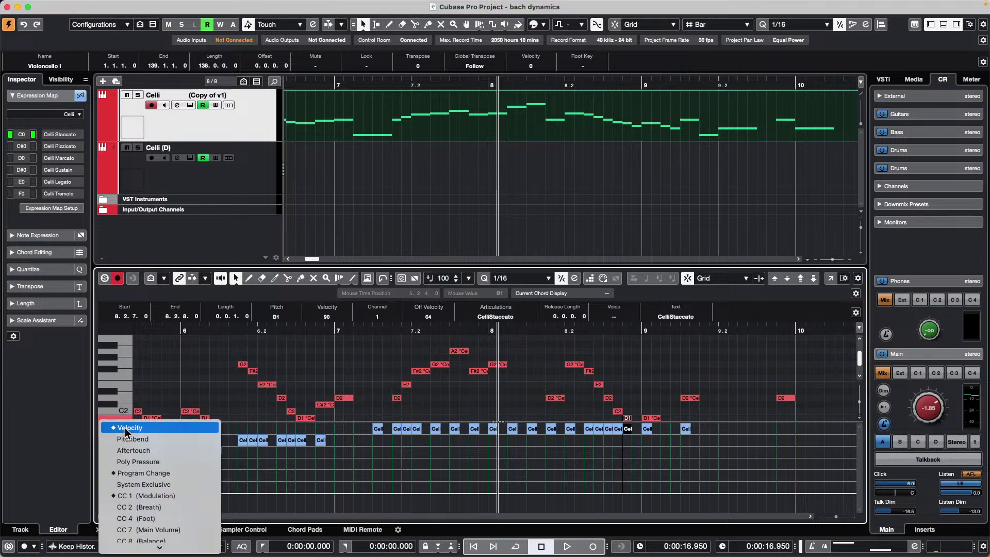
pyautogui.click(175, 429)
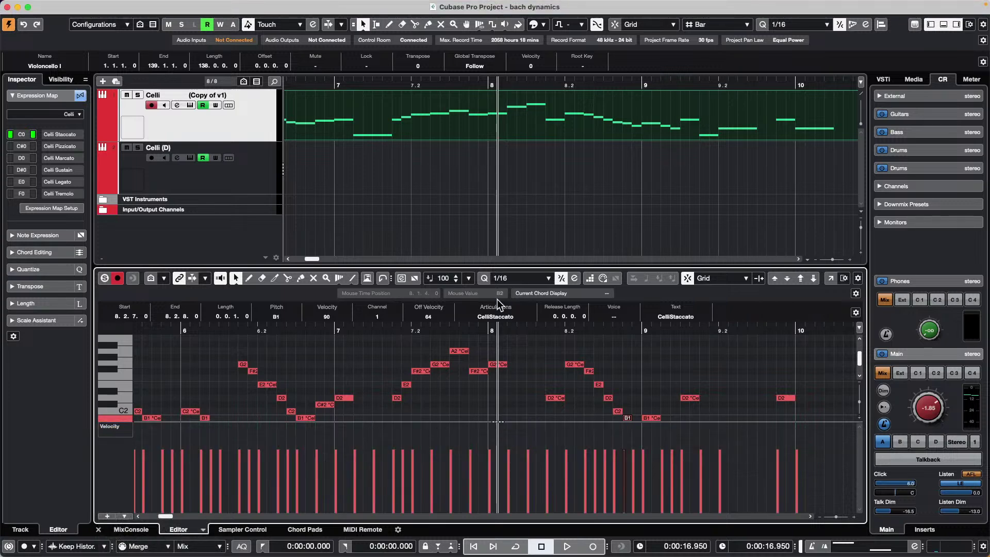
pyautogui.moveTo(449, 331); pyautogui.dragTo(450, 308)
pyautogui.moveTo(359, 454)
pyautogui.mouseDown()
pyautogui.moveTo(343, 464)
pyautogui.moveTo(439, 477)
pyautogui.moveTo(797, 460)
pyautogui.moveTo(631, 484)
pyautogui.moveTo(802, 466)
pyautogui.mouseUp()
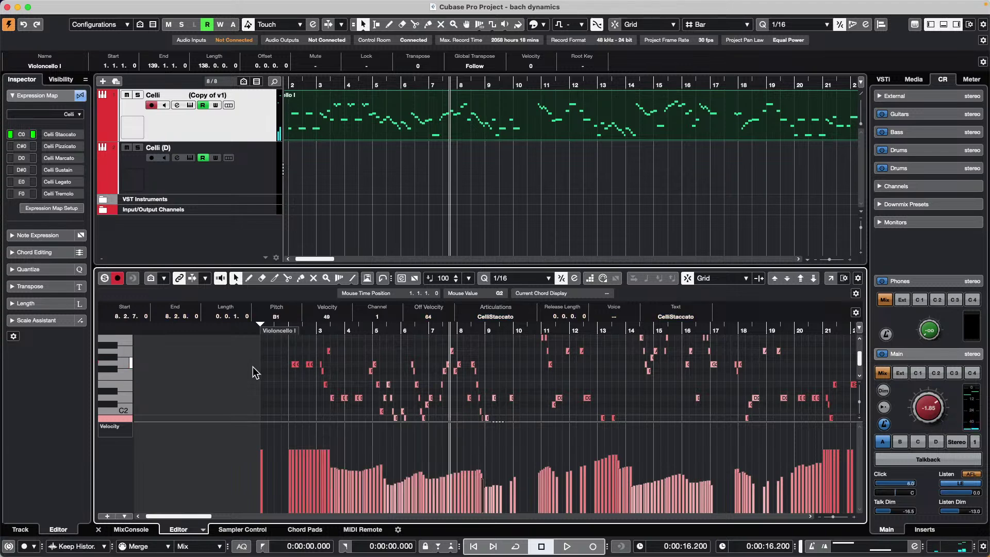
# Step: Select all notes in the part and set their velocity to 100
pyautogui.press('super+a')
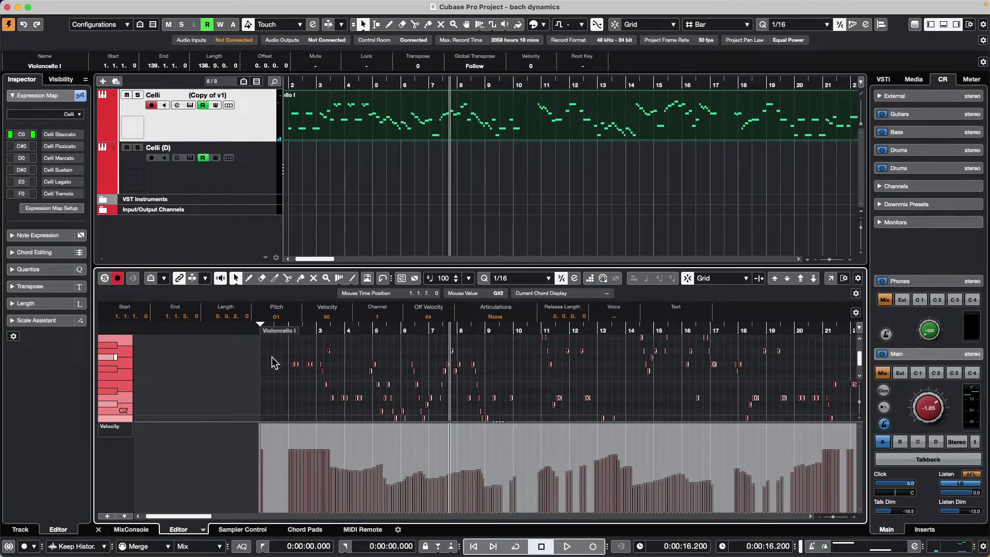
pyautogui.click(333, 318)
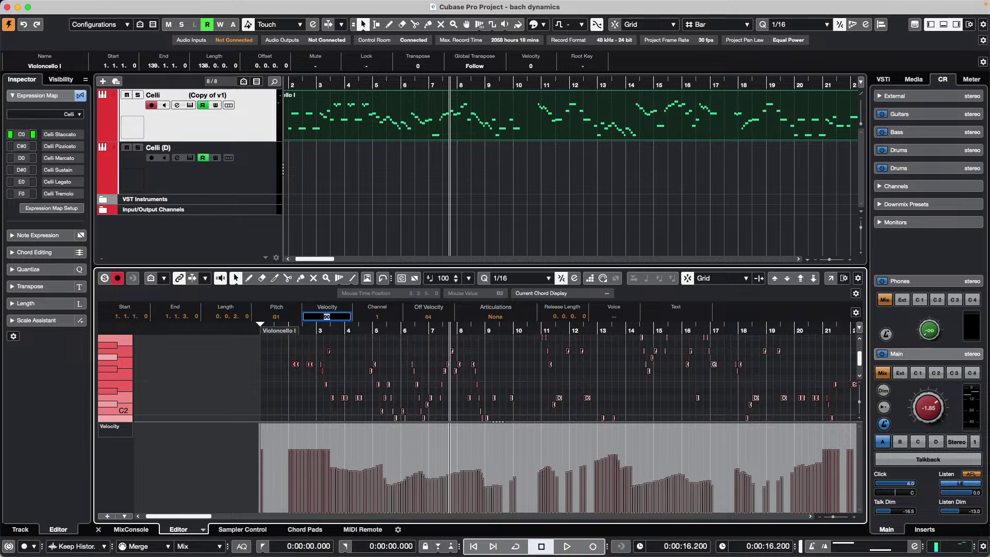
pyautogui.write('100')
pyautogui.press('Return')
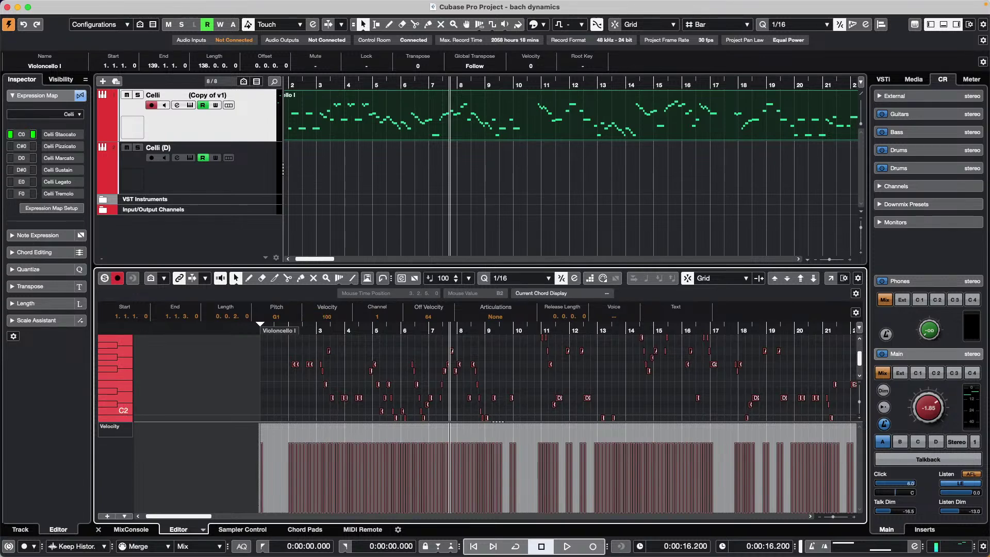
# Step: Draw uneven freehand velocity changes over the selected notes between about bars 3 and 21
pyautogui.rightClick(371, 463)
pyautogui.click(375, 462)
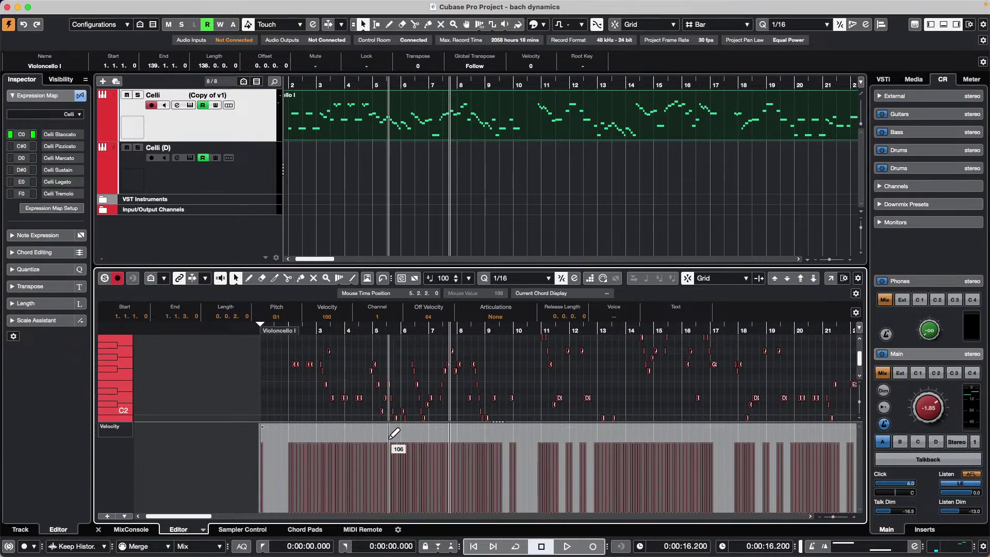
pyautogui.moveTo(401, 465)
pyautogui.mouseDown()
pyautogui.moveTo(380, 472)
pyautogui.moveTo(612, 475)
pyautogui.moveTo(812, 431)
pyautogui.moveTo(712, 453)
pyautogui.moveTo(376, 478)
pyautogui.moveTo(303, 460)
pyautogui.moveTo(500, 466)
pyautogui.moveTo(627, 486)
pyautogui.moveTo(669, 435)
pyautogui.mouseUp()
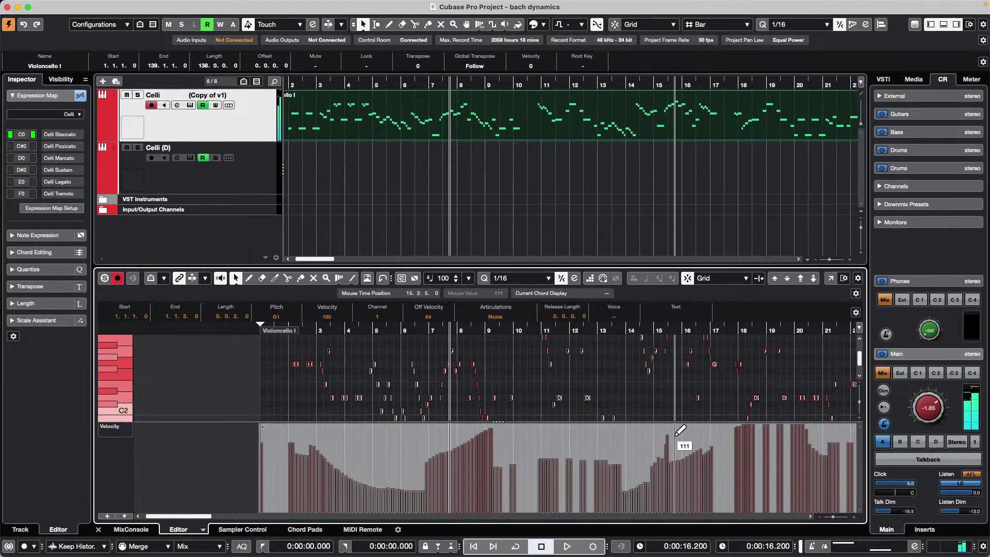
# Step: Select all notes with pitch G2 and set their velocity to 90
pyautogui.click(288, 386)
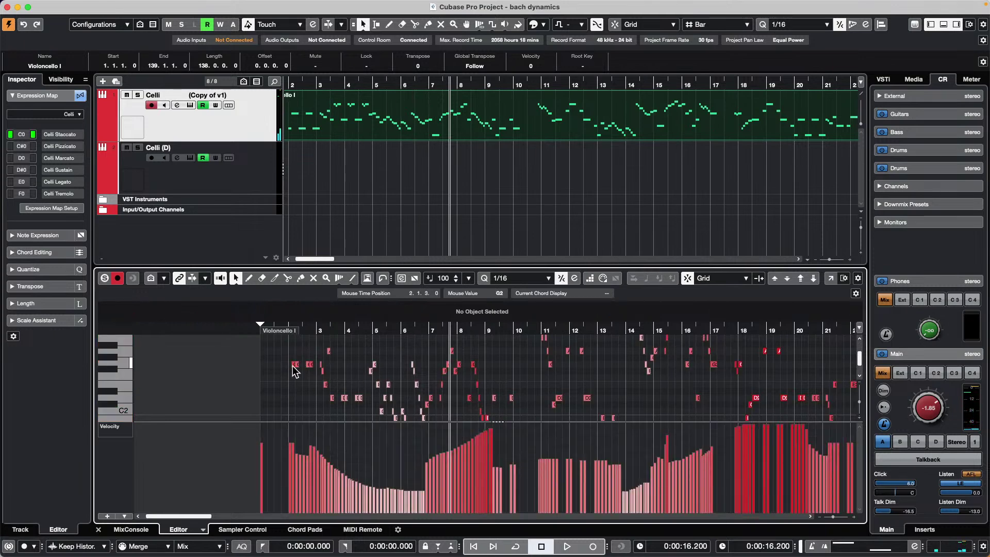
pyautogui.click(293, 366)
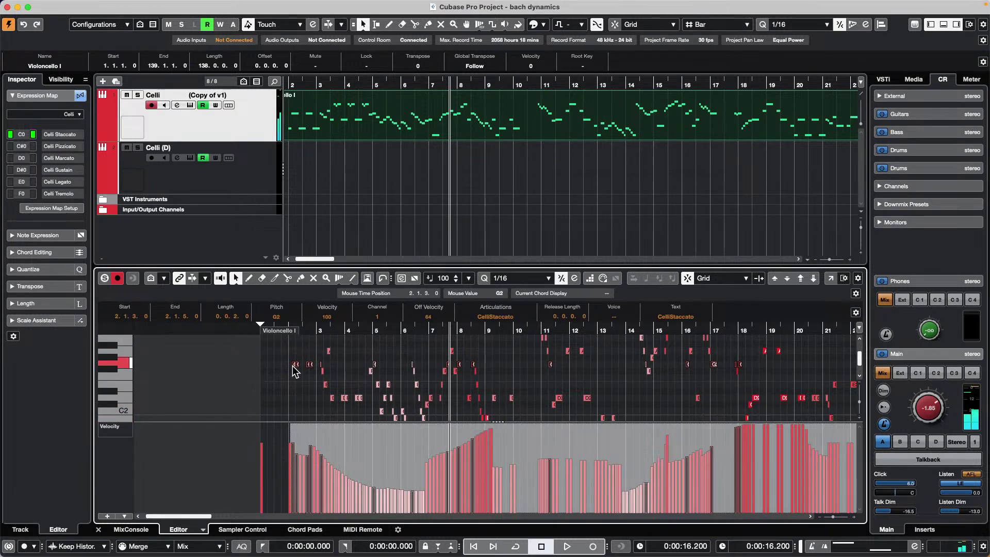
pyautogui.click(328, 316)
pyautogui.write('90')
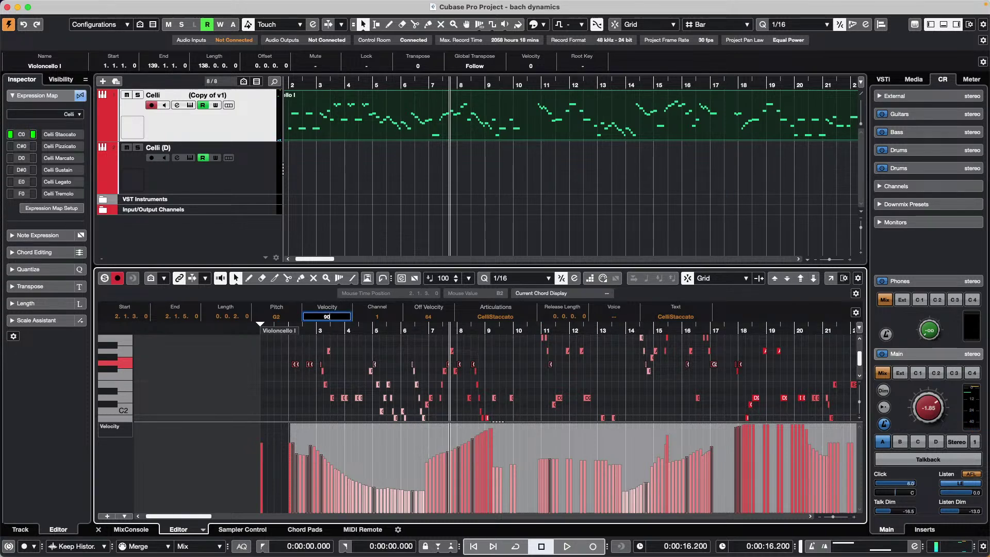
pyautogui.press('Return')
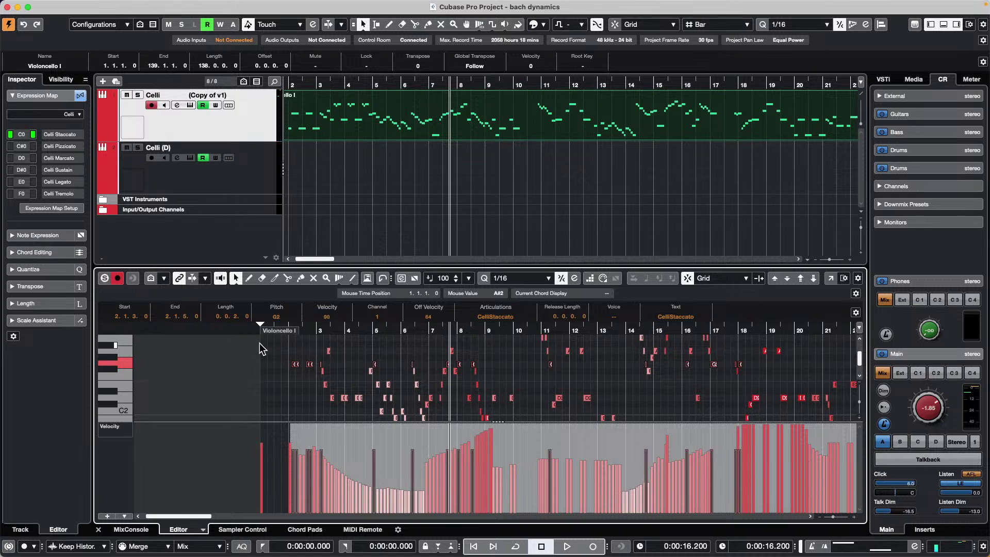
# Step: Reselect every note in the Violoncello I part and set the velocity to 90
pyautogui.click(282, 359)
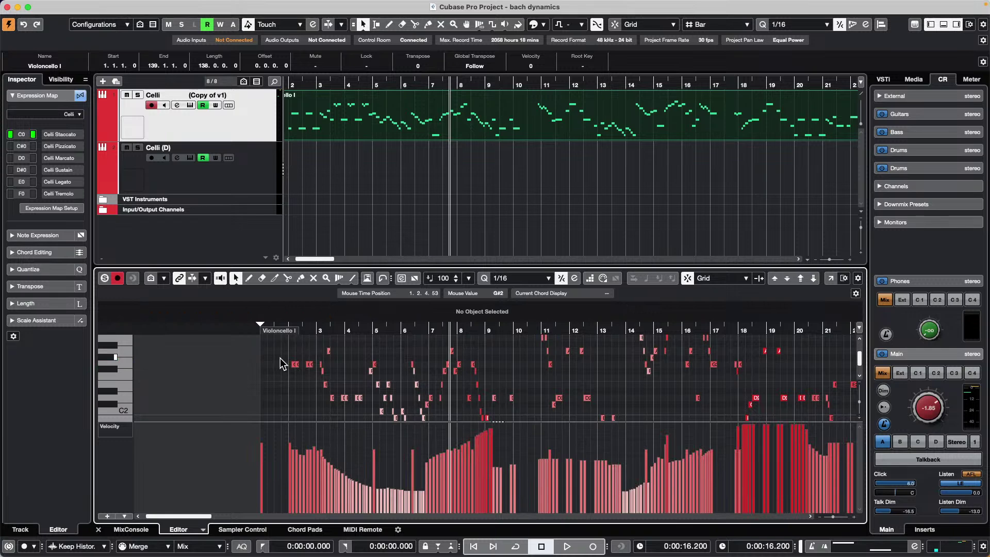
pyautogui.press('super+a')
pyautogui.click(330, 319)
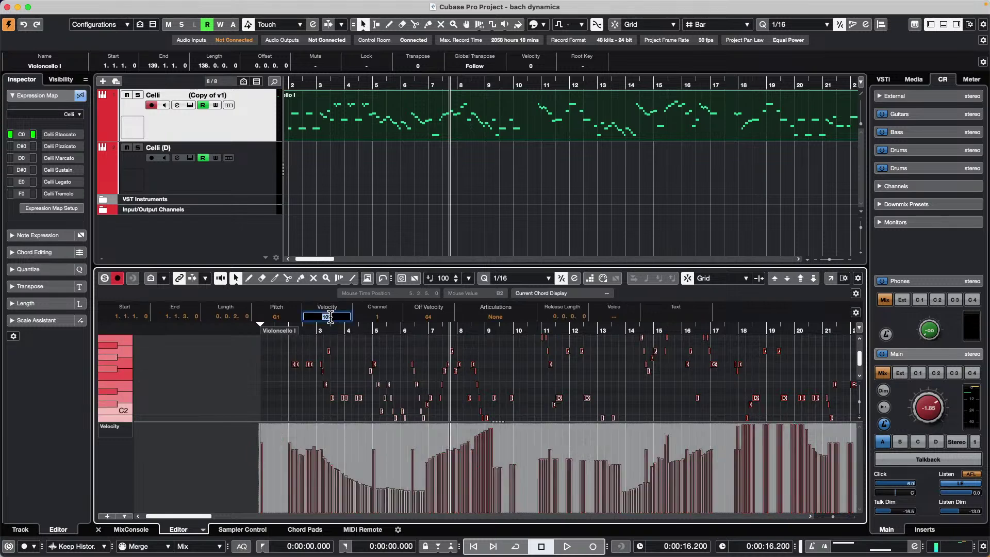
pyautogui.write('90')
pyautogui.press('Return')
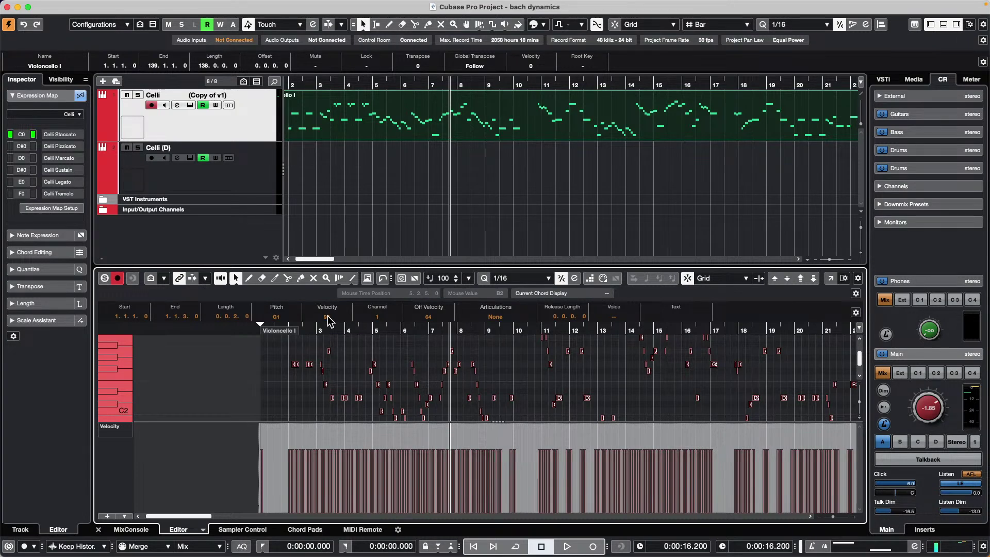
# Step: Turn off recording in the editor and mute the Celli track while drawing freehand velocity curves across about bars 3 to 19
pyautogui.click(117, 278)
pyautogui.moveTo(358, 479)
pyautogui.mouseDown()
pyautogui.moveTo(537, 467)
pyautogui.moveTo(649, 437)
pyautogui.mouseUp()
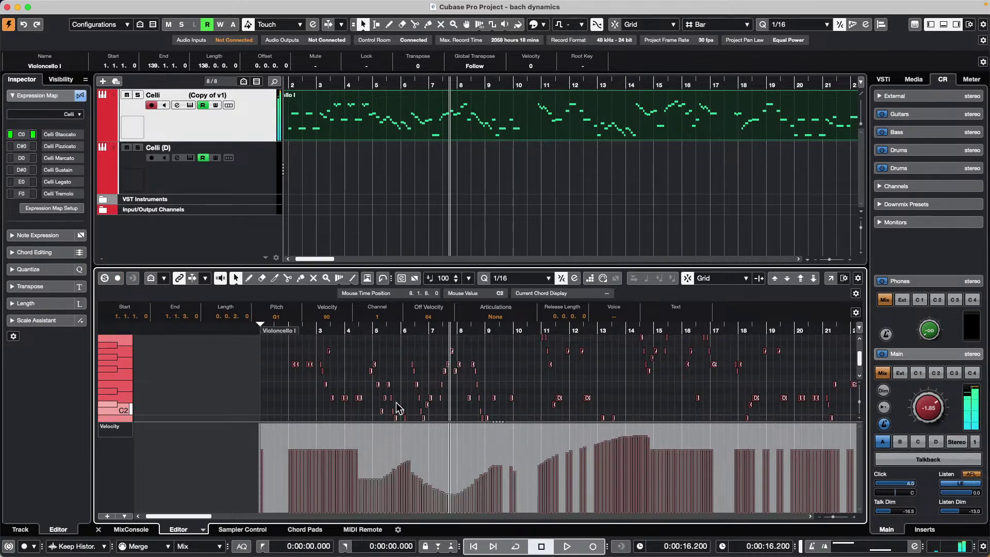
pyautogui.click(127, 95)
pyautogui.moveTo(392, 477)
pyautogui.mouseDown()
pyautogui.moveTo(486, 459)
pyautogui.moveTo(658, 459)
pyautogui.moveTo(712, 500)
pyautogui.moveTo(657, 473)
pyautogui.mouseUp()
pyautogui.moveTo(321, 443)
pyautogui.mouseDown()
pyautogui.moveTo(389, 476)
pyautogui.moveTo(564, 458)
pyautogui.moveTo(785, 473)
pyautogui.mouseUp()
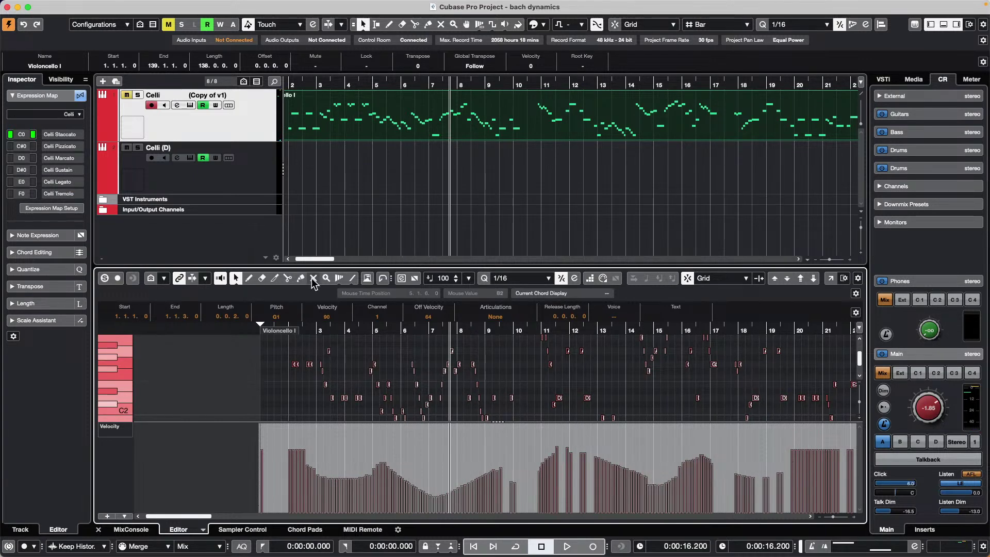
# Step: Shift the velocities of all selected notes slightly up and down, and set them all to 90
pyautogui.scroll(3, 332, 320)
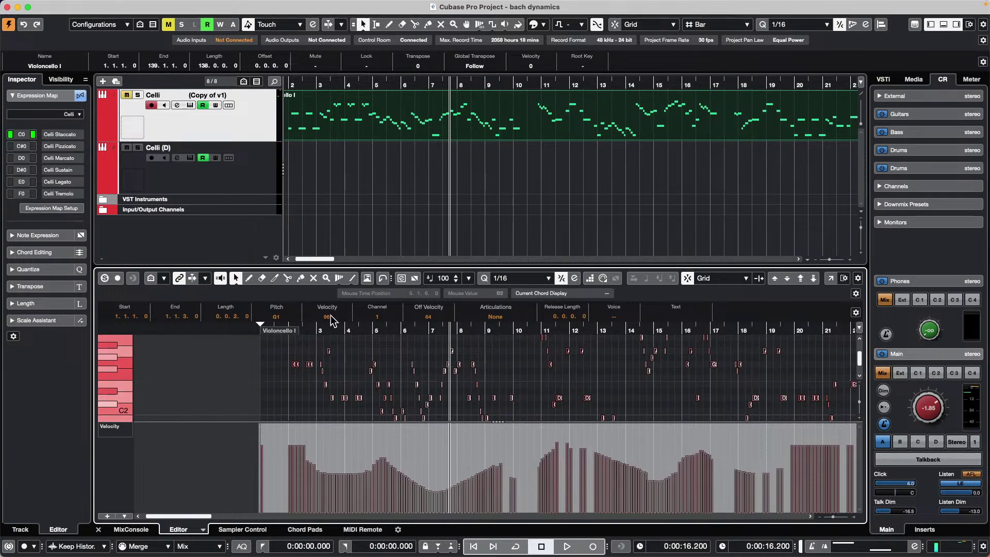
pyautogui.scroll(-4, 332, 321)
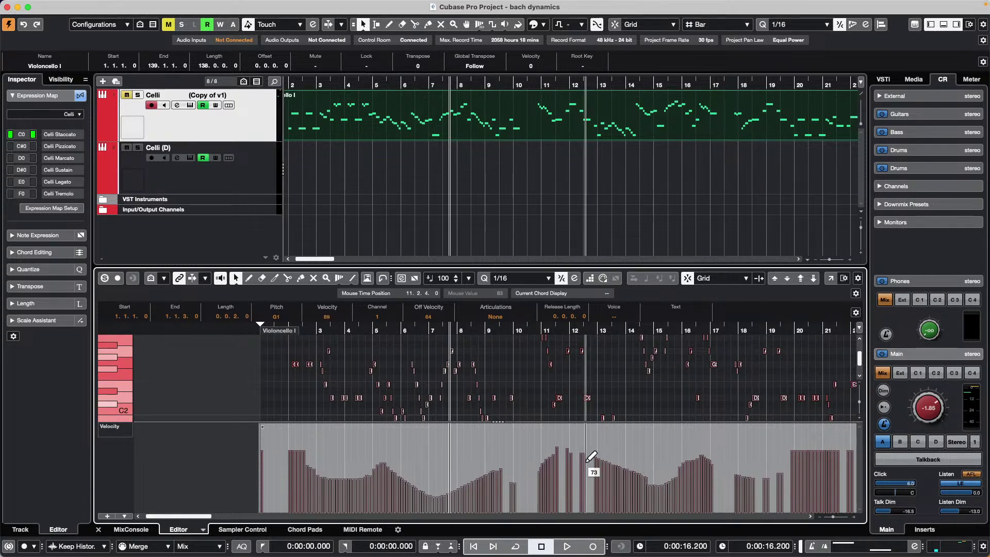
pyautogui.click(328, 316)
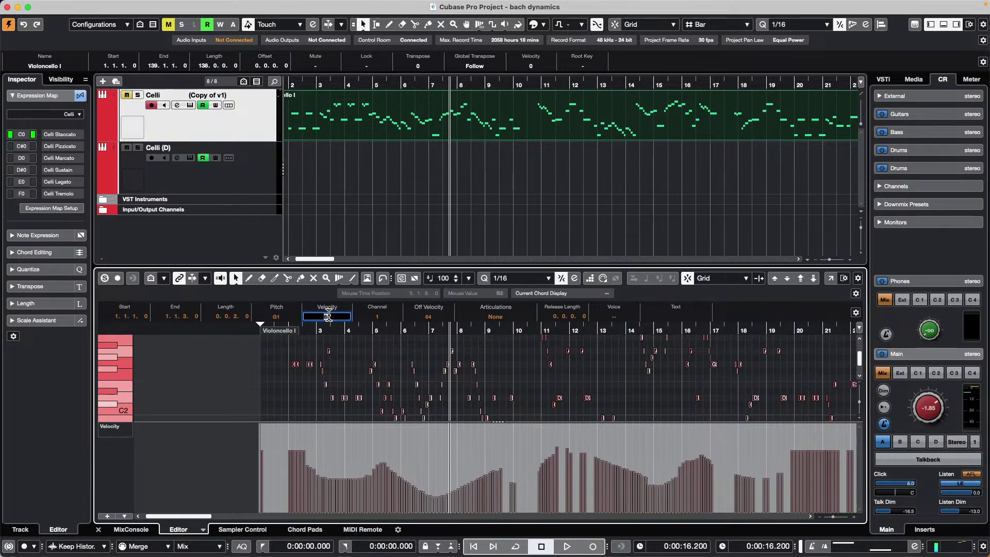
pyautogui.write('90')
pyautogui.press('Return')
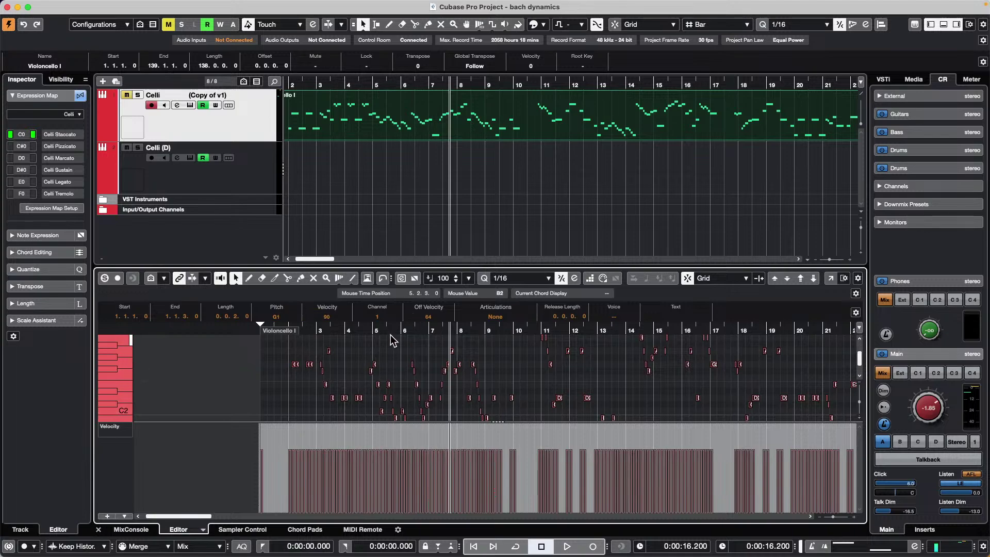
# Step: Tilt the whole part's velocities into a rising ramp by raising the end and lowering the start, and deselect the notes
pyautogui.moveTo(391, 329); pyautogui.dragTo(388, 293)
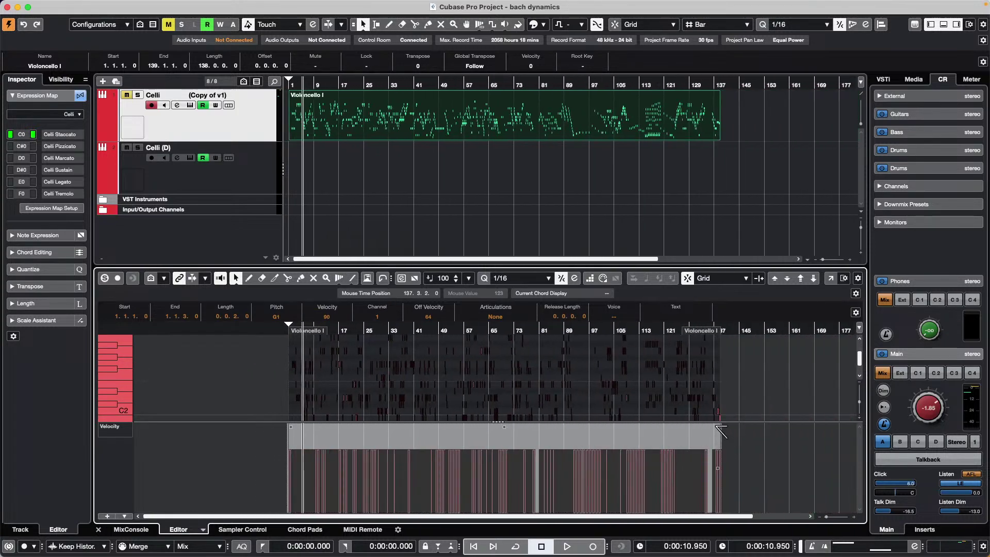
pyautogui.moveTo(721, 432)
pyautogui.mouseDown()
pyautogui.moveTo(723, 491)
pyautogui.moveTo(727, 414)
pyautogui.moveTo(729, 537)
pyautogui.moveTo(729, 415)
pyautogui.mouseUp()
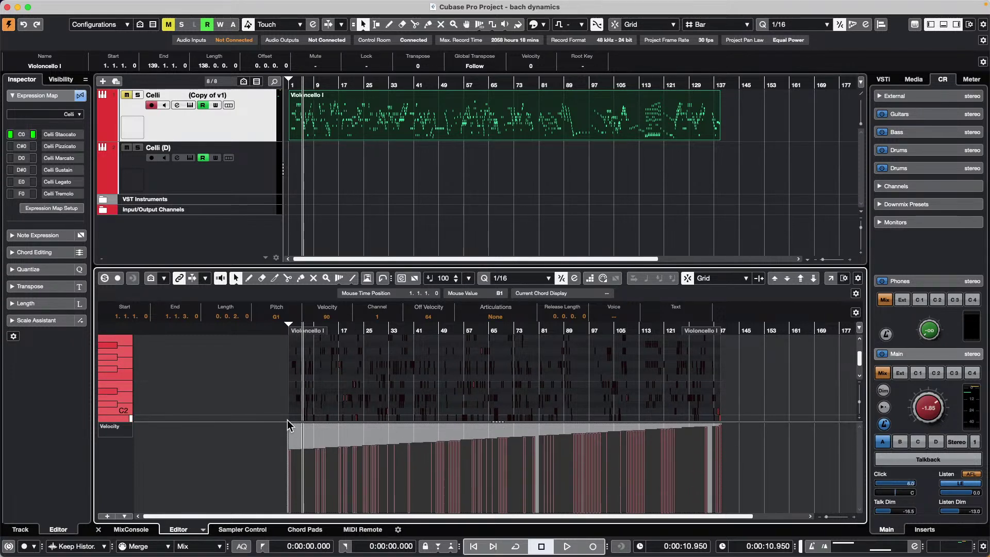
pyautogui.moveTo(287, 427); pyautogui.dragTo(287, 456)
pyautogui.click(460, 355)
# Step: Select the notes between about bars 51 and 73 of the Violoncello I part
pyautogui.moveTo(450, 356); pyautogui.dragTo(524, 415)
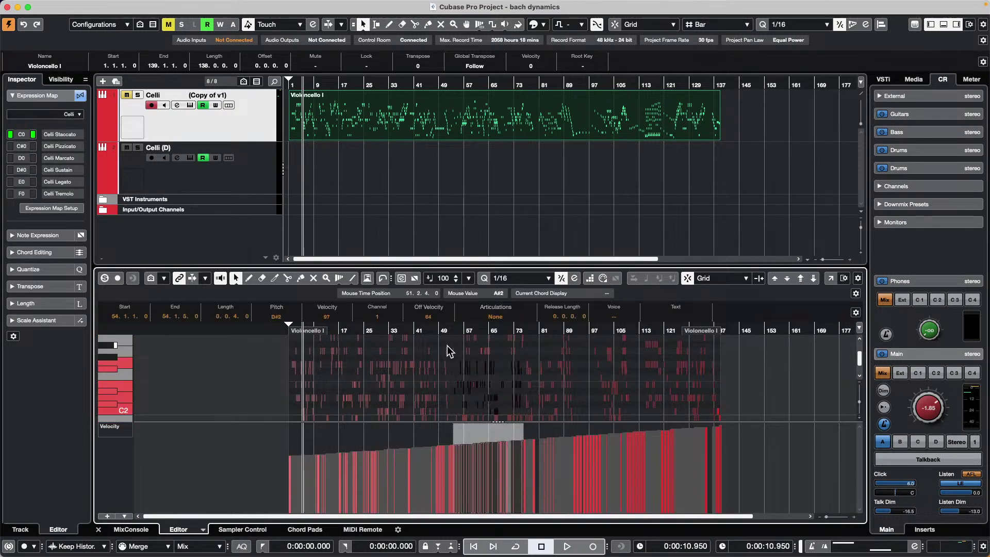
pyautogui.moveTo(446, 339); pyautogui.dragTo(517, 382)
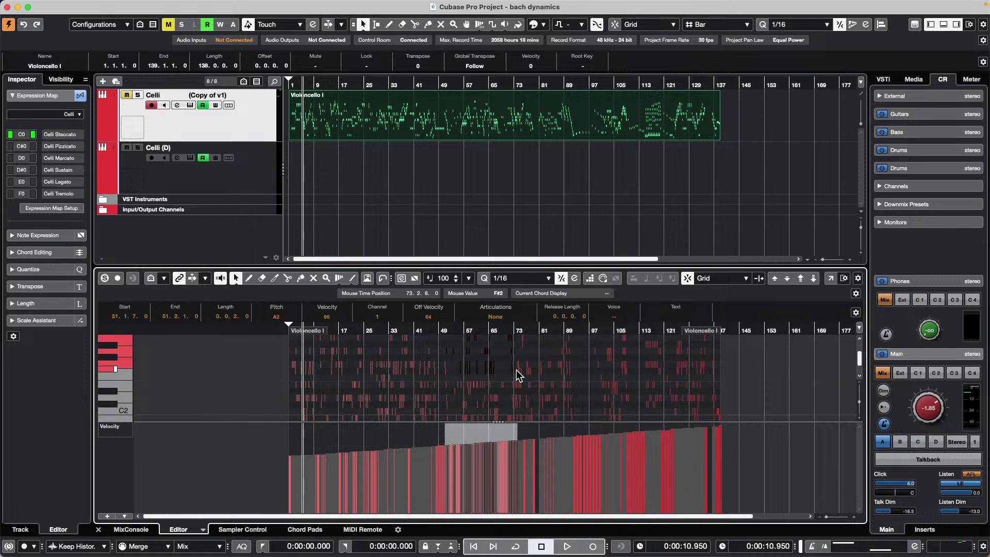
pyautogui.press('8')
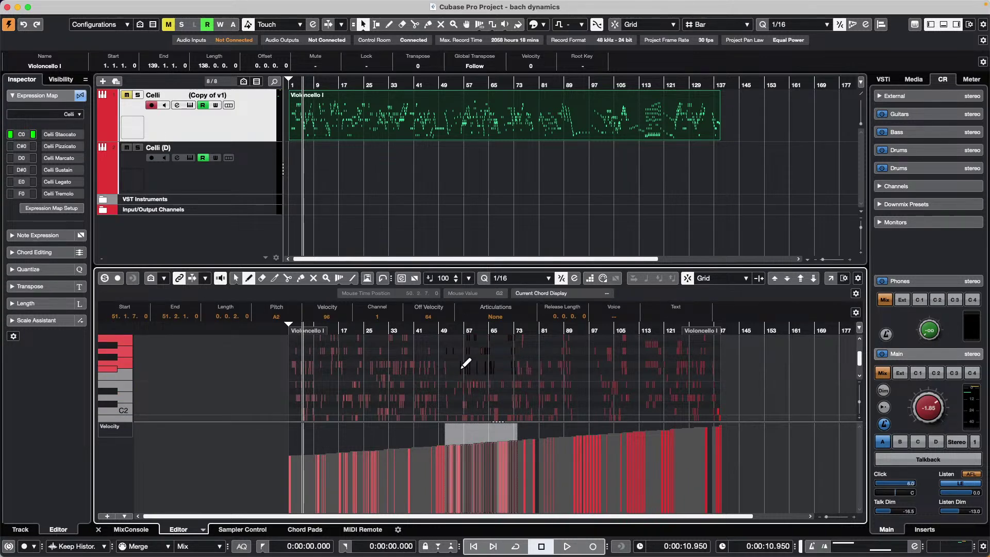
pyautogui.press('1')
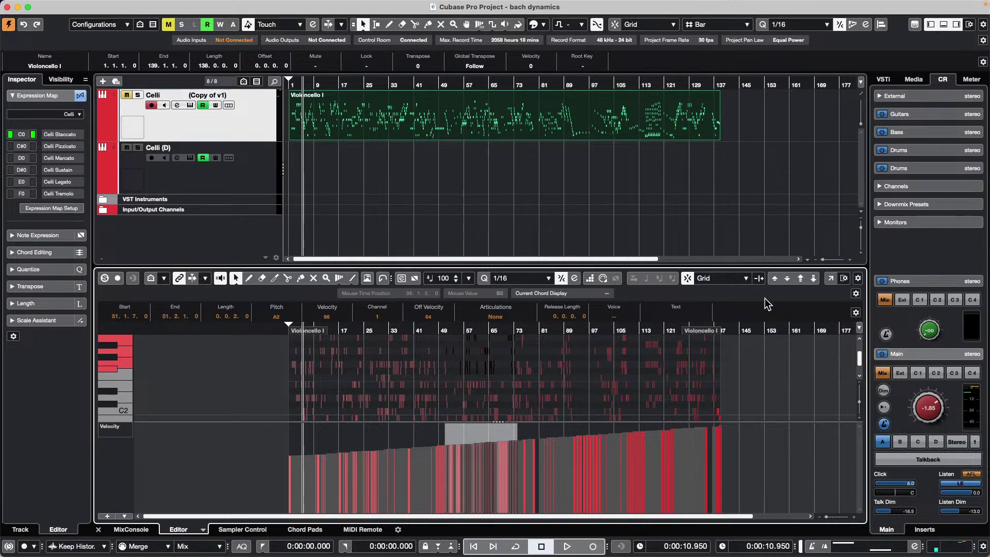
# Step: Open the part in a separate Key Editor window and select the notes from about bar 7.2 to bar 12
pyautogui.click(831, 277)
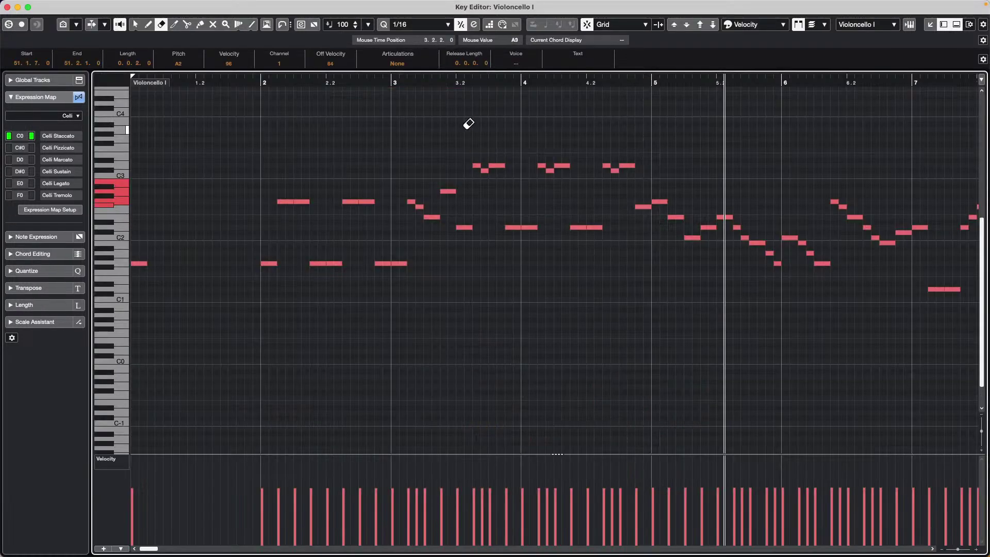
pyautogui.scroll(5, 425, 83)
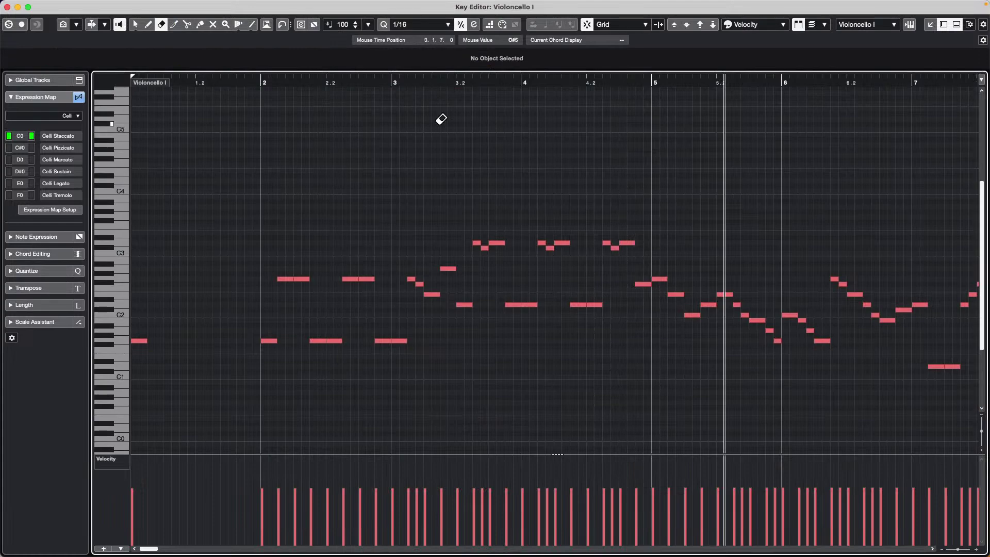
pyautogui.moveTo(405, 83); pyautogui.dragTo(400, 73)
pyautogui.press('1')
pyautogui.moveTo(383, 205); pyautogui.dragTo(586, 413)
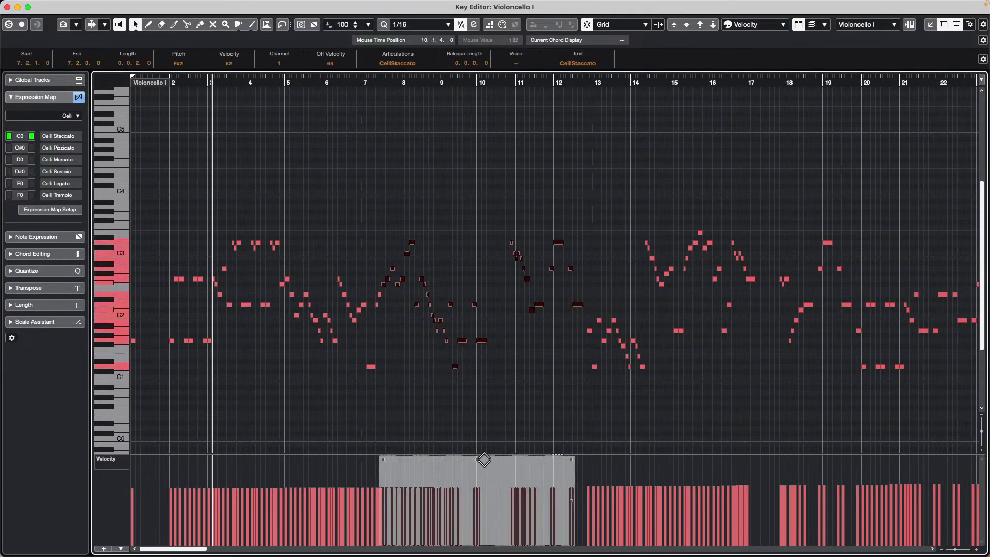
# Step: Reshape the selected notes' velocities by scaling them and drawing freehand curves between bars 7 and 12, and close the Key Editor window
pyautogui.moveTo(485, 462); pyautogui.dragTo(496, 467)
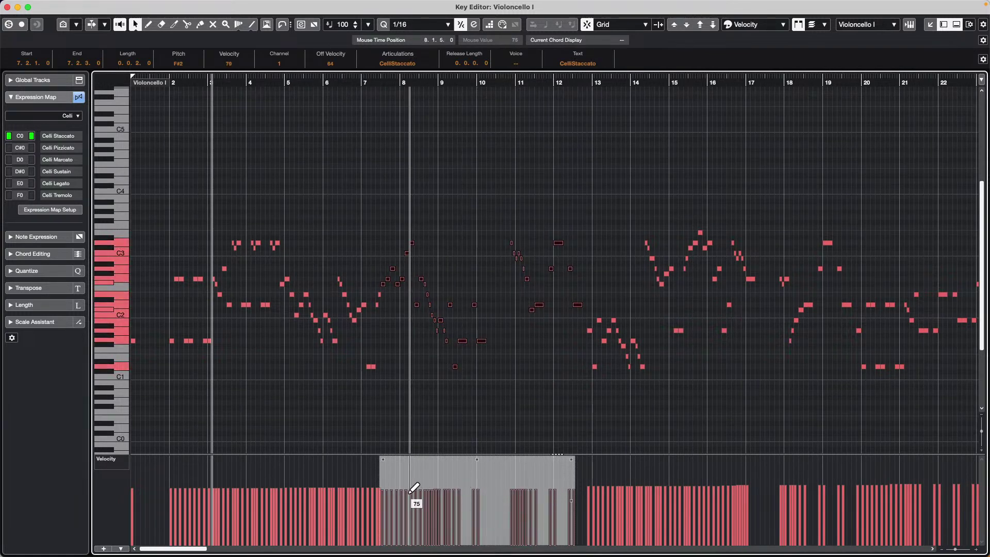
pyautogui.moveTo(412, 516)
pyautogui.mouseDown()
pyautogui.moveTo(459, 521)
pyautogui.moveTo(508, 506)
pyautogui.moveTo(539, 493)
pyautogui.moveTo(557, 467)
pyautogui.mouseUp()
pyautogui.moveTo(384, 495)
pyautogui.mouseDown()
pyautogui.moveTo(397, 513)
pyautogui.moveTo(404, 464)
pyautogui.mouseUp()
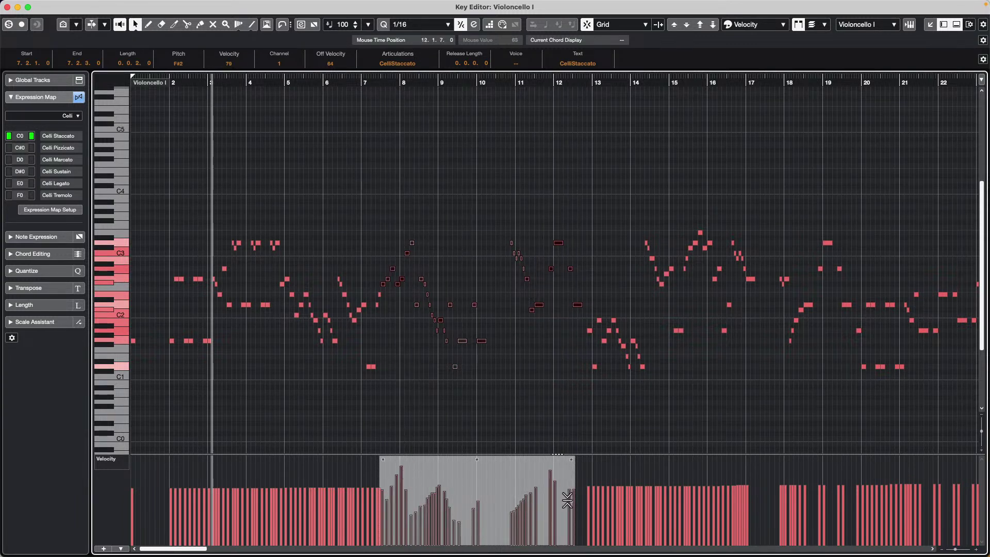
pyautogui.moveTo(568, 500); pyautogui.dragTo(578, 522)
pyautogui.moveTo(572, 513)
pyautogui.mouseDown()
pyautogui.moveTo(572, 474)
pyautogui.moveTo(575, 486)
pyautogui.mouseUp()
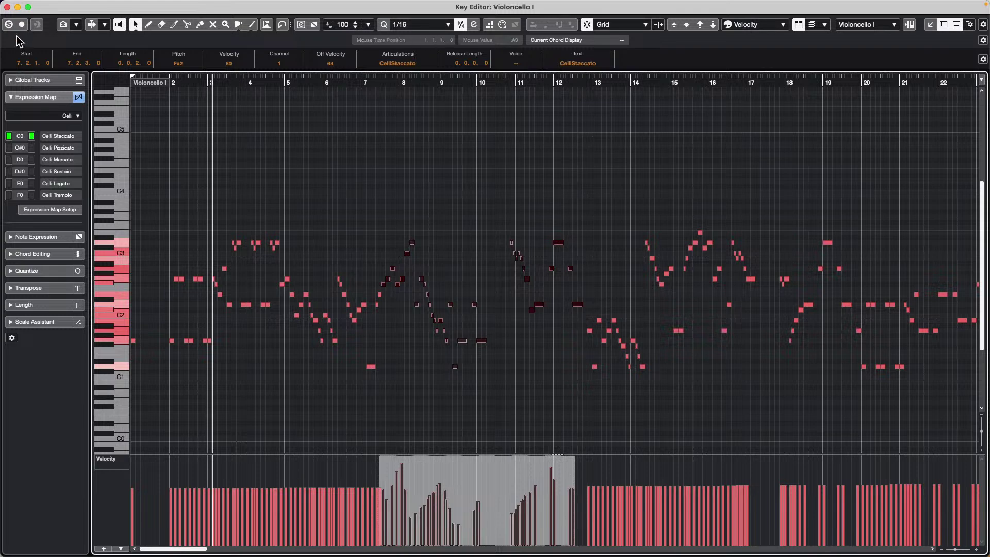
pyautogui.click(7, 6)
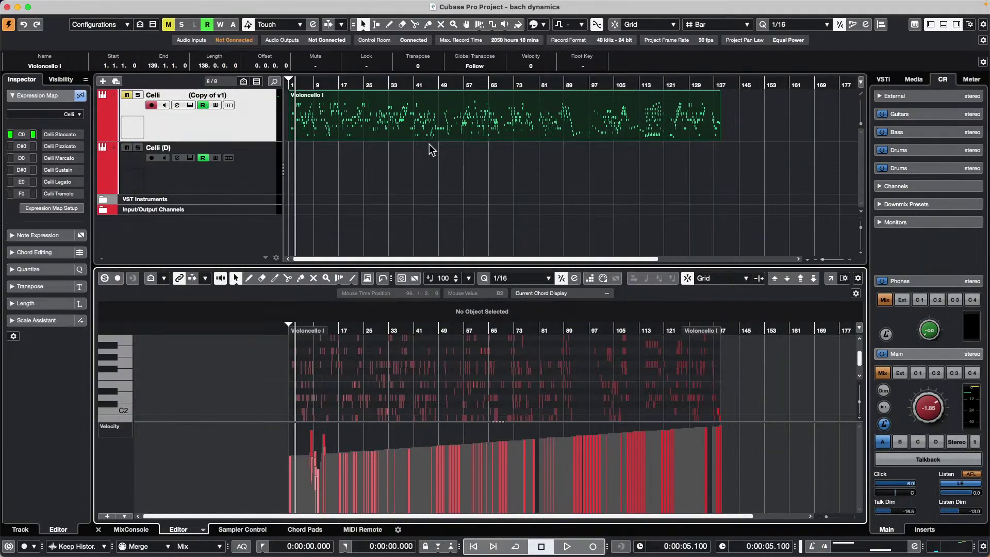
# Step: Split the Violoncello I part near bars 46 and 63 and rearrange the resulting pieces along the track
pyautogui.click(415, 154)
pyautogui.rightClick(414, 154)
pyautogui.click(455, 155)
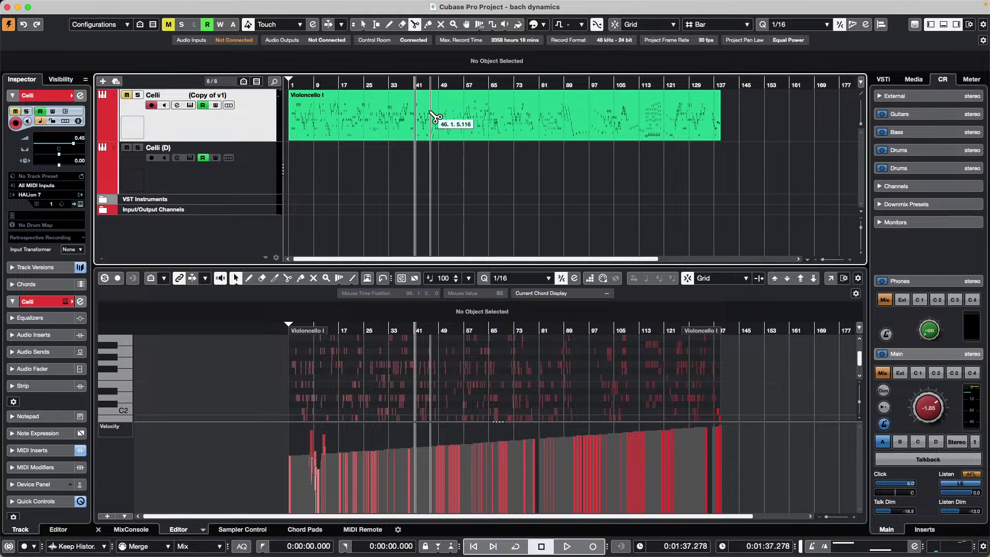
pyautogui.click(432, 117)
pyautogui.click(485, 124)
pyautogui.press('1')
pyautogui.click(466, 123)
pyautogui.moveTo(466, 124); pyautogui.dragTo(760, 124)
pyautogui.moveTo(654, 129); pyautogui.dragTo(577, 126)
pyautogui.moveTo(387, 129); pyautogui.dragTo(669, 131)
# Step: Undo the rearranging and splitting of the Violoncello I part
pyautogui.press('super+z')
pyautogui.press('super+z')
pyautogui.press('super+z')
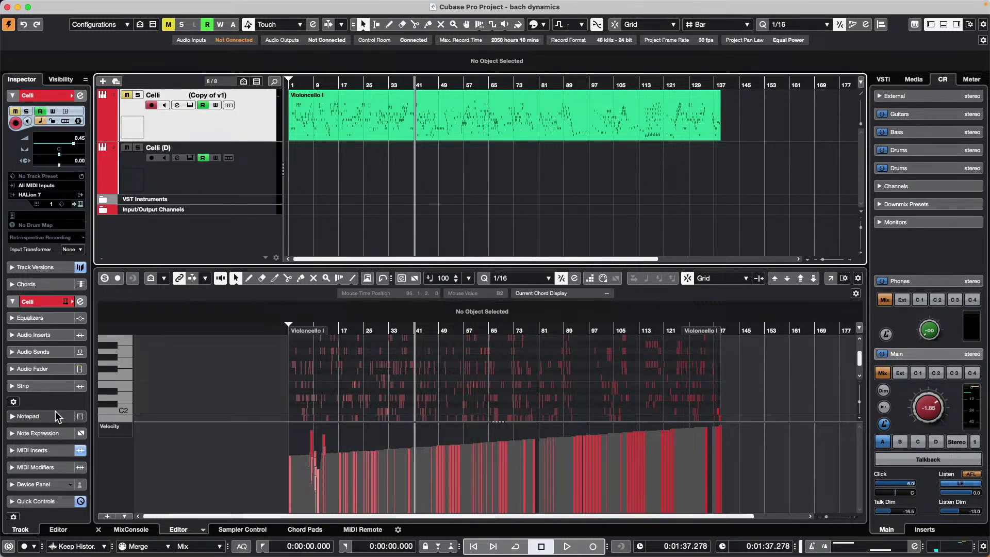
# Step: Examine the MIDI Modifiers settings of the Celli track and close them again
pyautogui.click(41, 467)
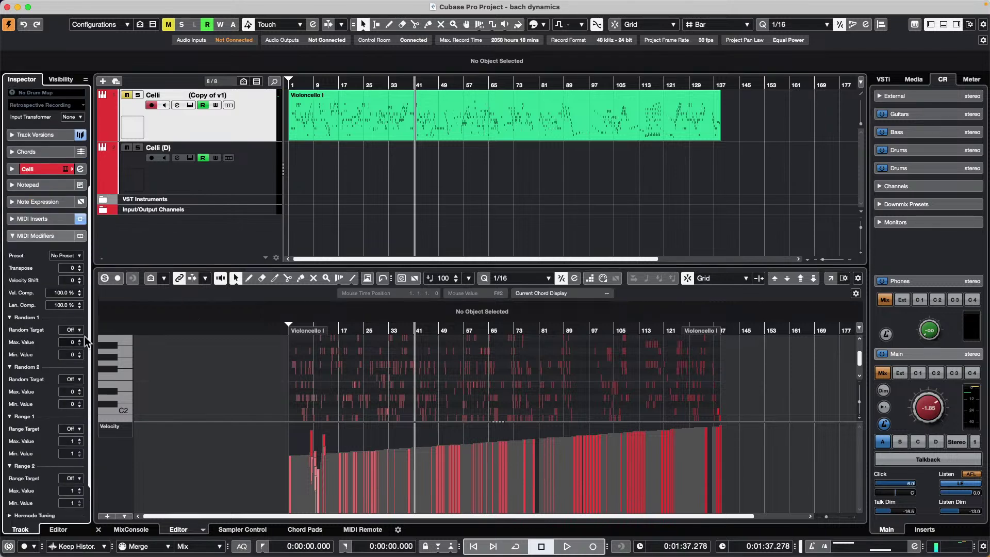
pyautogui.rightClick(73, 271)
pyautogui.click(244, 237)
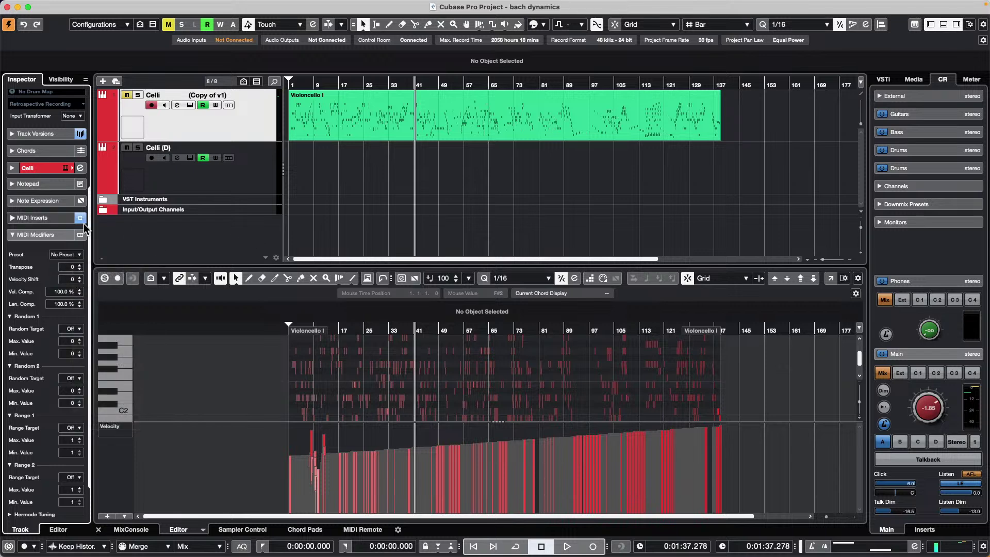
pyautogui.click(15, 235)
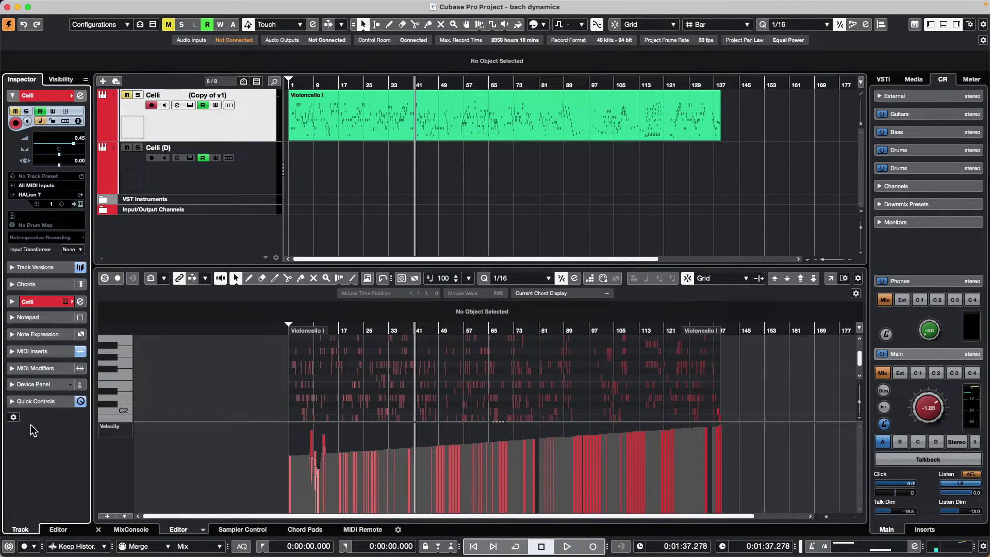
# Step: Replace MIDI Control with MIDI Modifiers in the Celli track's first MIDI insert slot
pyautogui.click(20, 353)
pyautogui.click(39, 375)
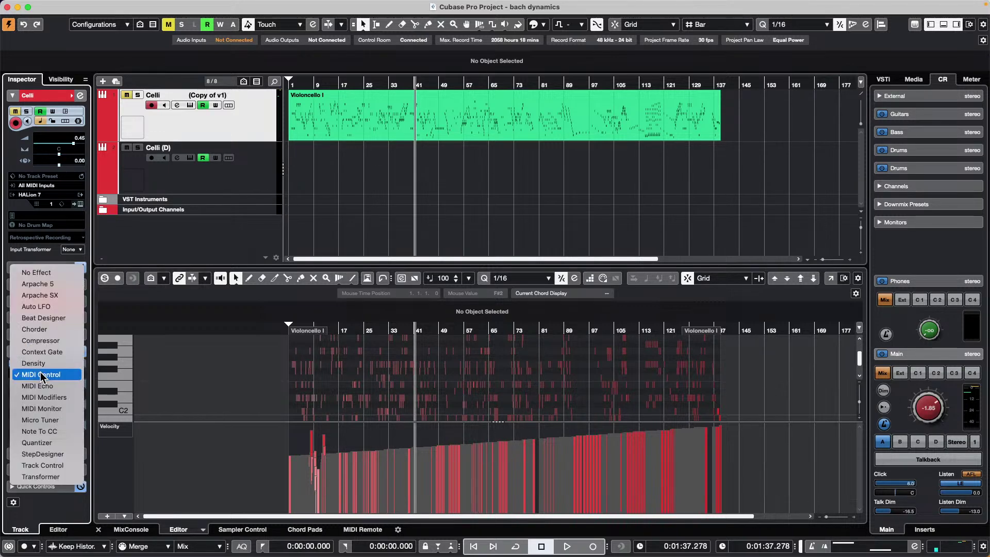
pyautogui.click(45, 399)
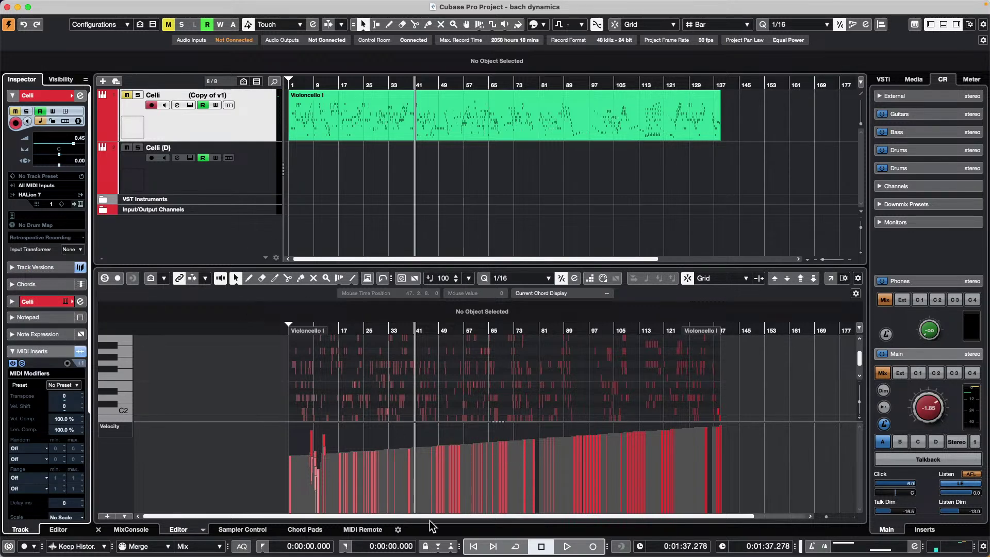
# Step: Show the MIDI Remote mappings for the Celli track and look through the MIDI Modifiers insert's factory presets
pyautogui.click(371, 530)
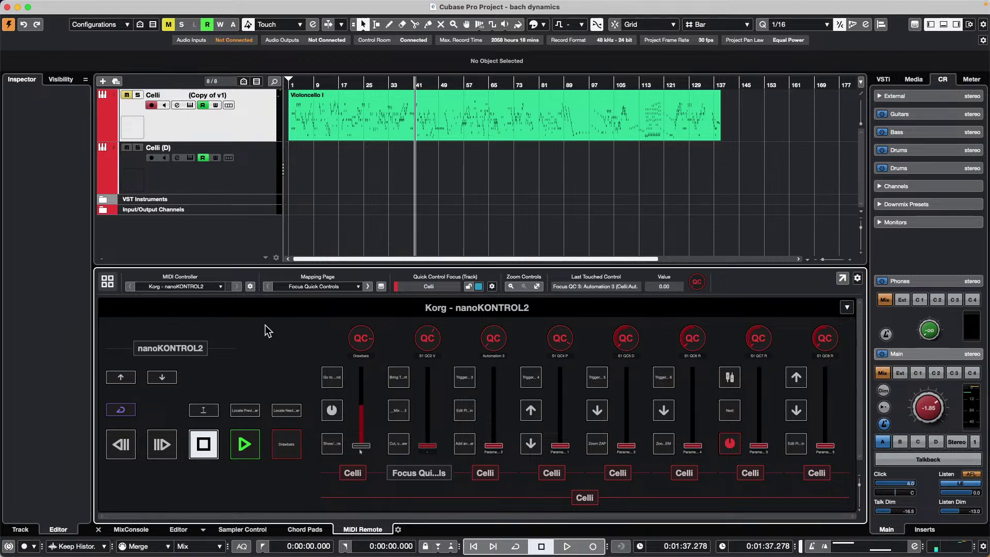
pyautogui.click(234, 125)
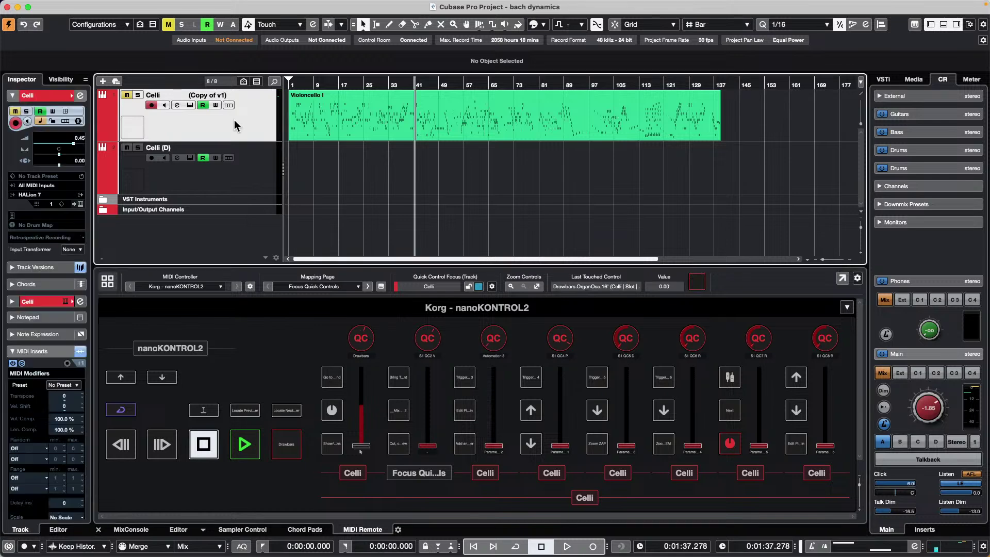
pyautogui.click(72, 386)
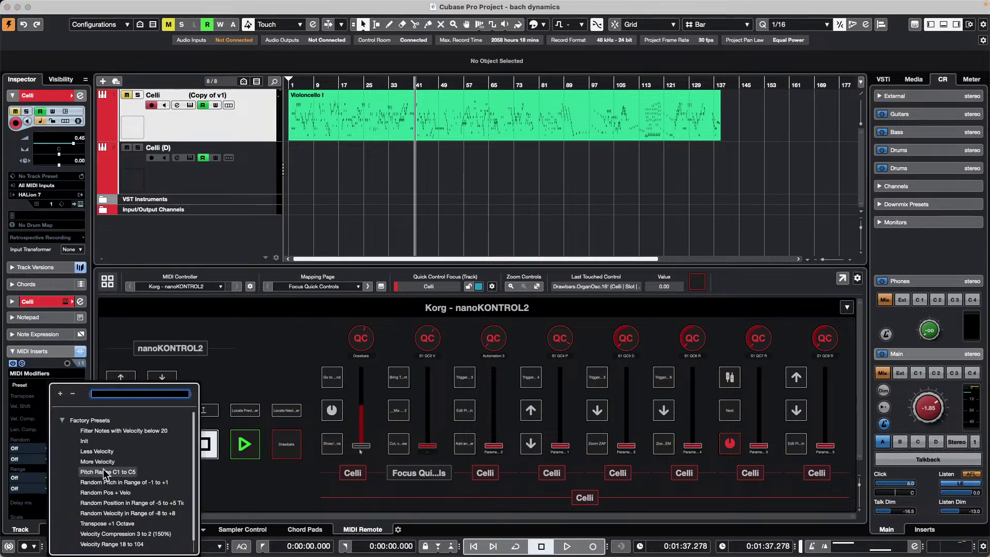
pyautogui.click(224, 225)
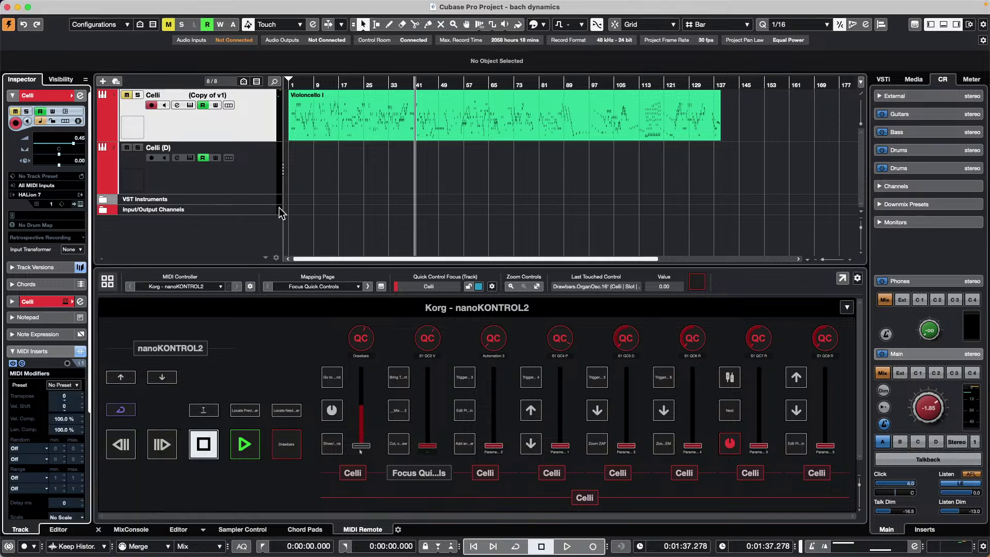
pyautogui.click(251, 172)
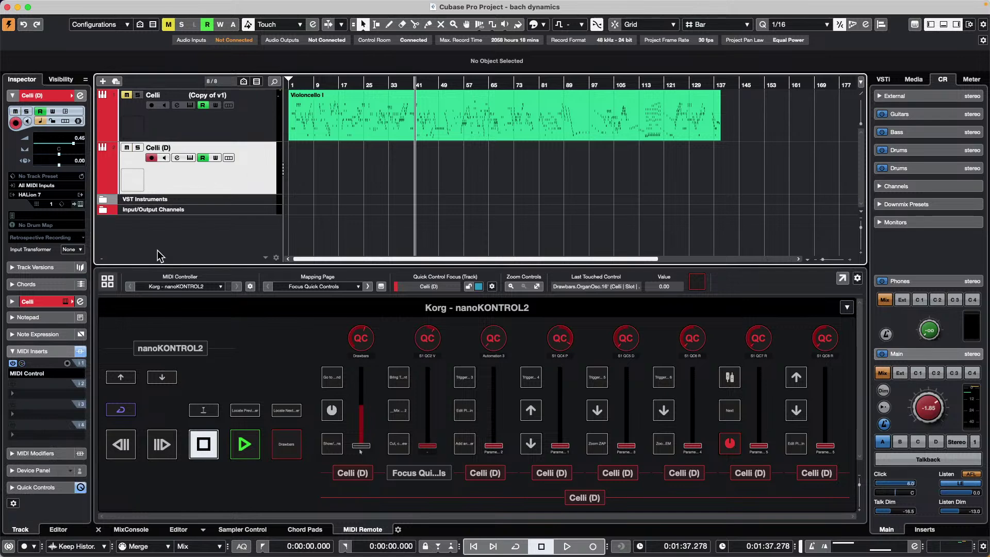
pyautogui.press('Up')
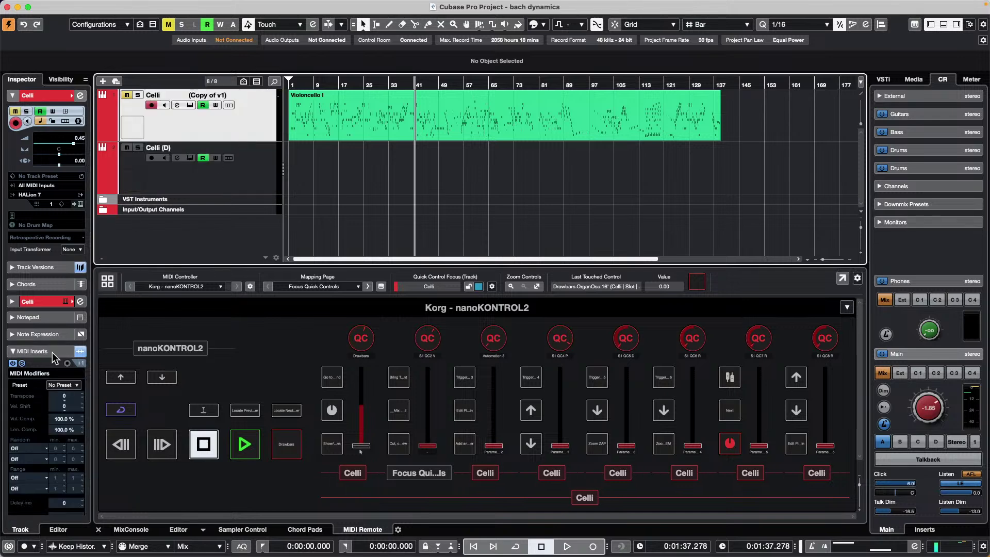
# Step: Set the transpose value of the Celli track's MIDI Modifiers insert to 1
pyautogui.doubleClick(65, 396)
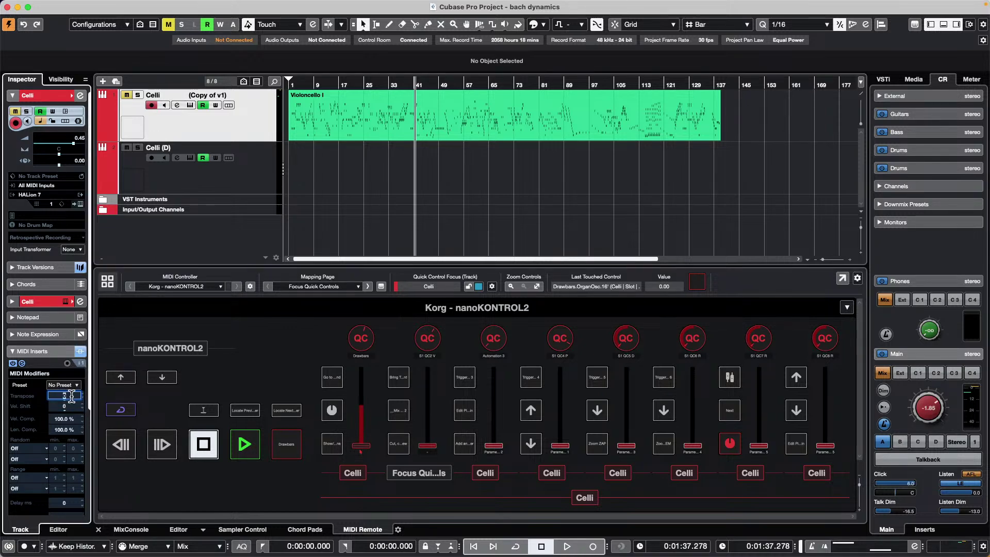
pyautogui.click(357, 225)
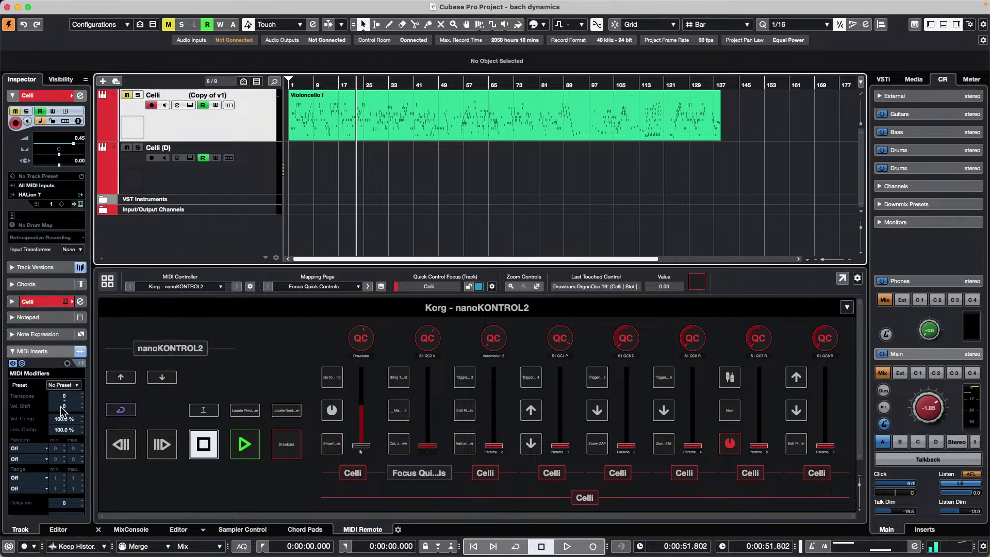
pyautogui.scroll(4, 67, 399)
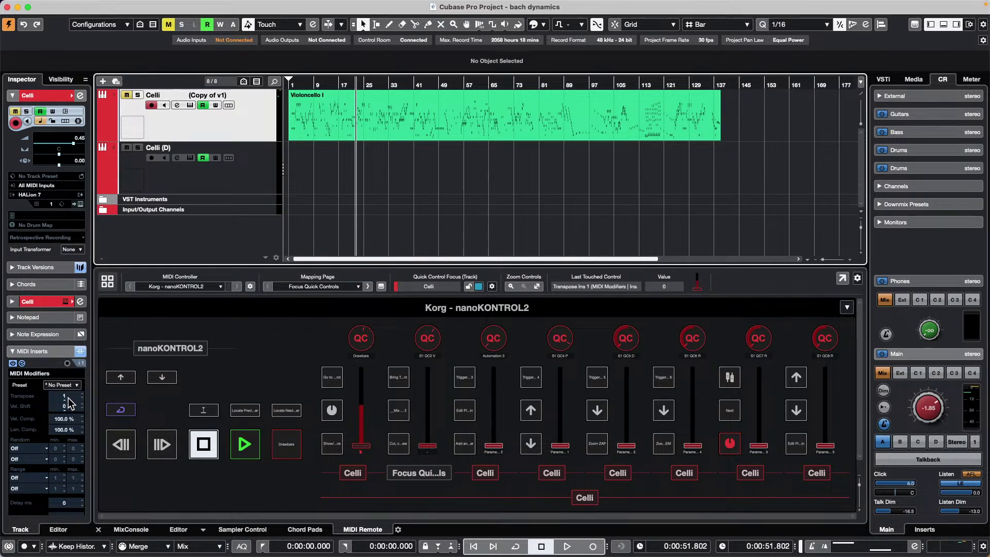
pyautogui.scroll(-2, 69, 403)
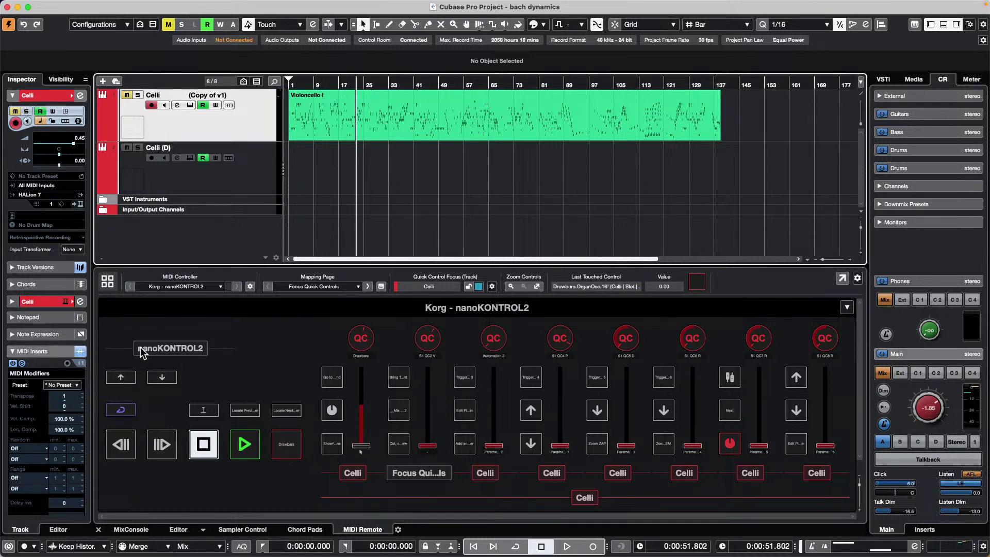
# Step: Show the Celli track's MIDI Inserts and Quick Controls expanded together, with the other track sections collapsed
pyautogui.click(60, 351)
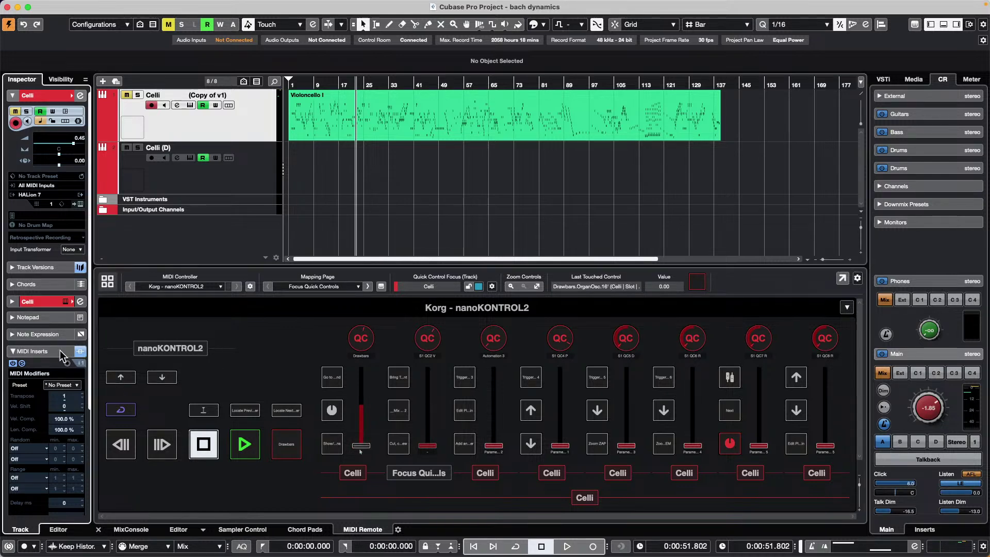
pyautogui.click(57, 94)
pyautogui.click(45, 246)
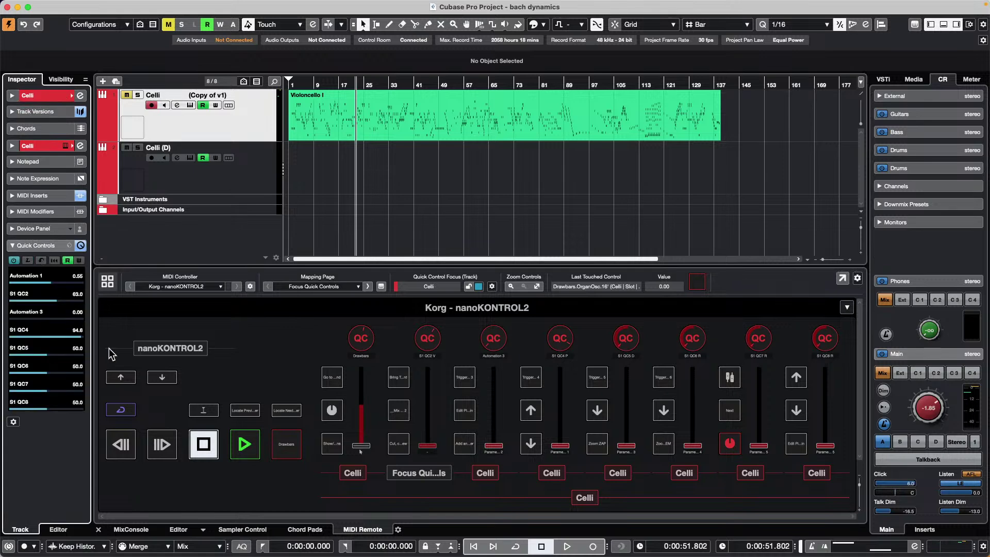
pyautogui.click(39, 214)
pyautogui.click(14, 211)
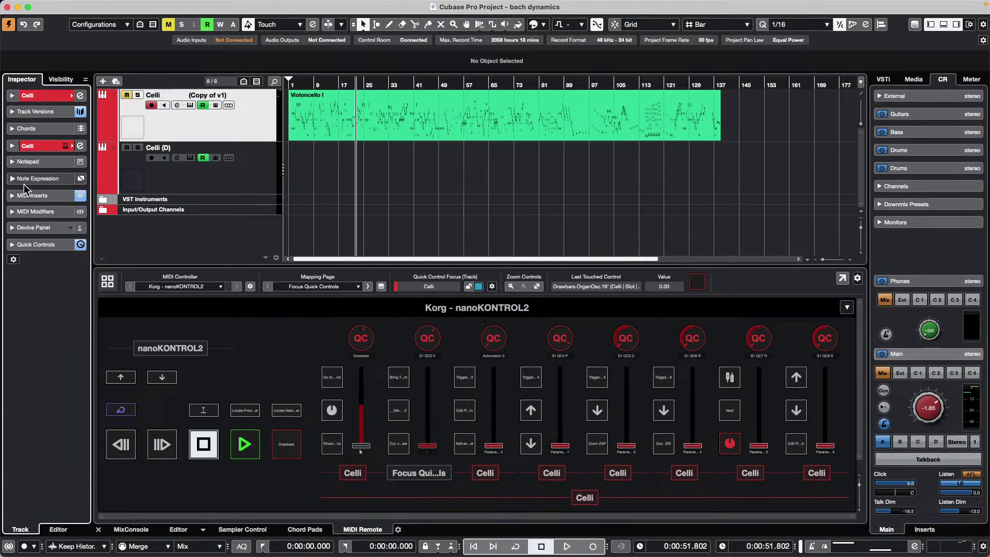
pyautogui.click(12, 196)
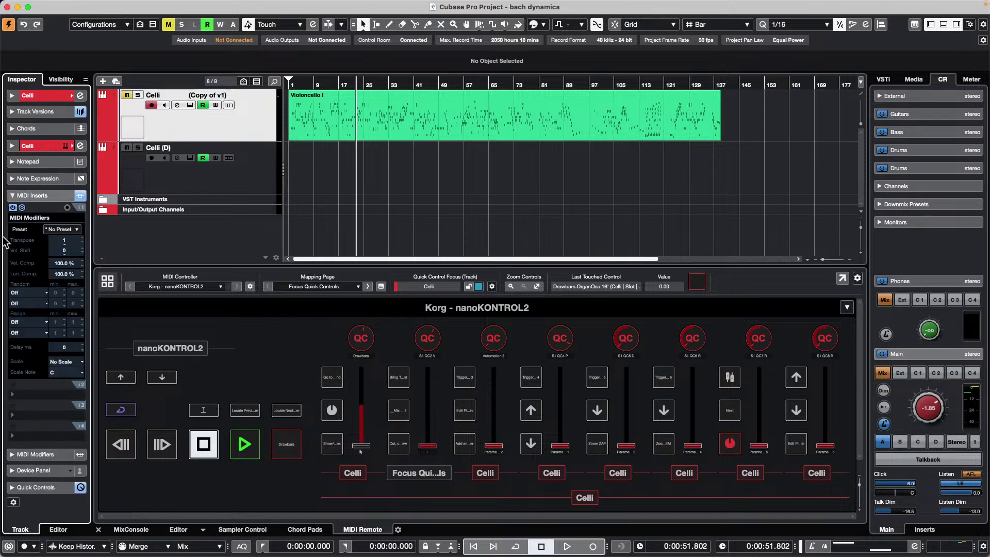
pyautogui.click(11, 488)
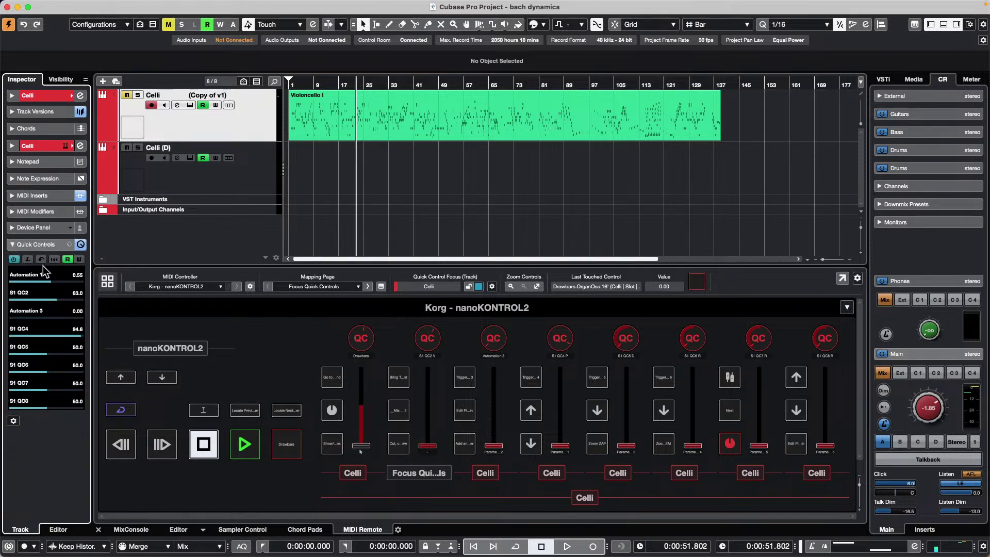
pyautogui.click(54, 215)
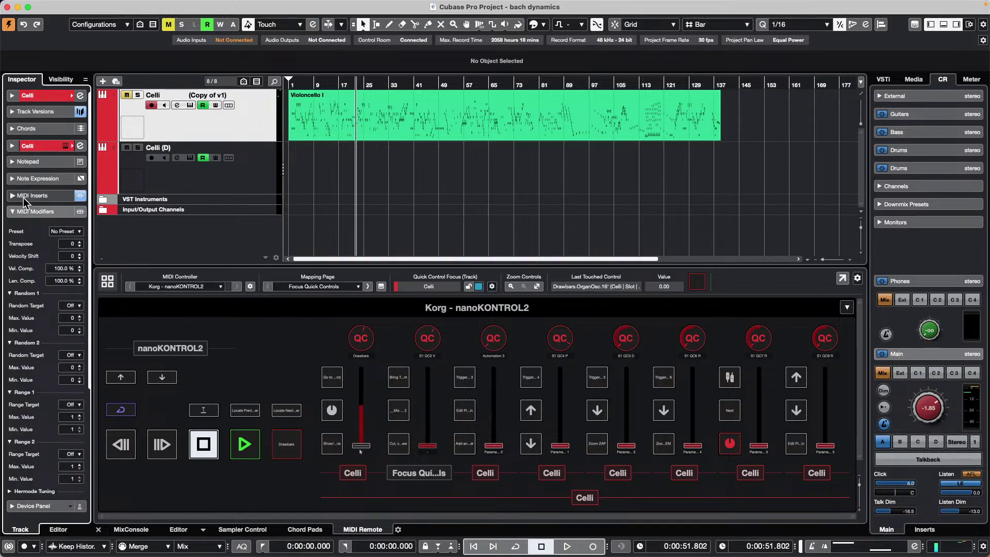
pyautogui.click(41, 198)
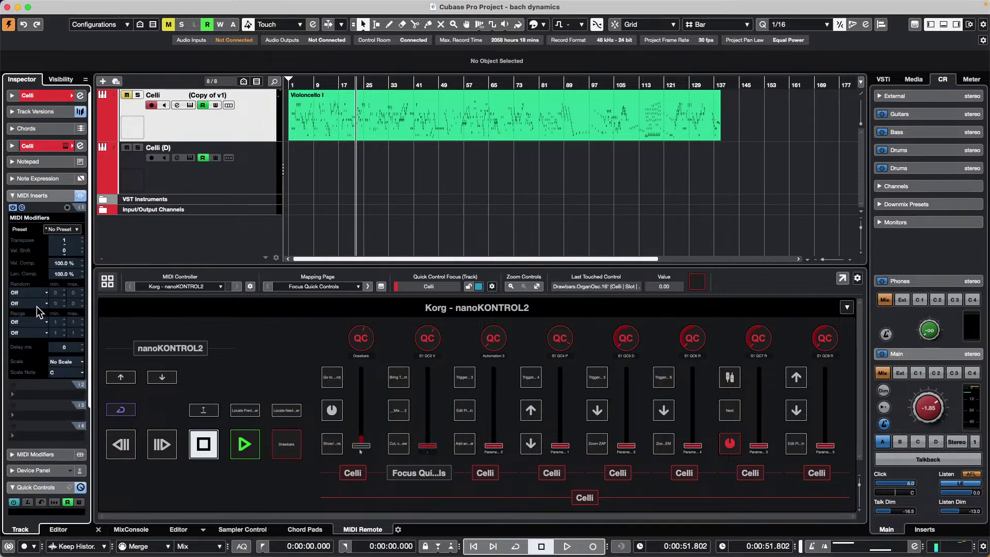
pyautogui.scroll(-5, 39, 367)
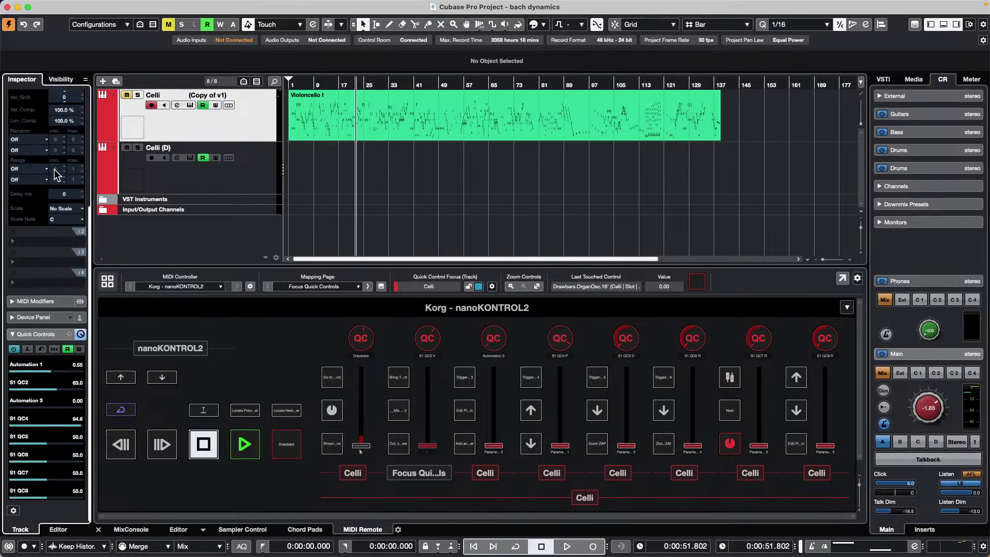
# Step: Assign the MIDI Modifiers insert's Transpose parameter to the Celli track's first quick control using Learn mode
pyautogui.click(27, 349)
pyautogui.scroll(2, 40, 272)
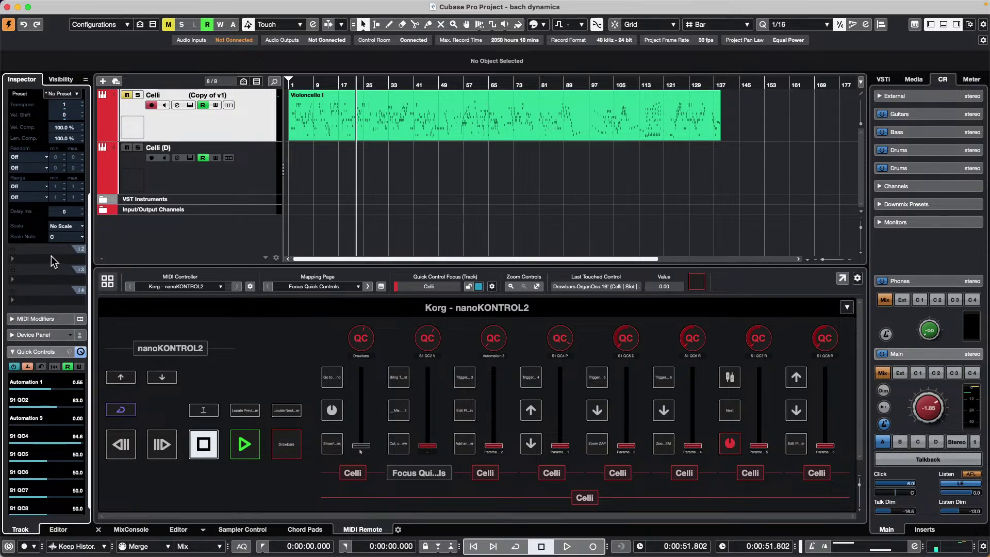
pyautogui.click(41, 382)
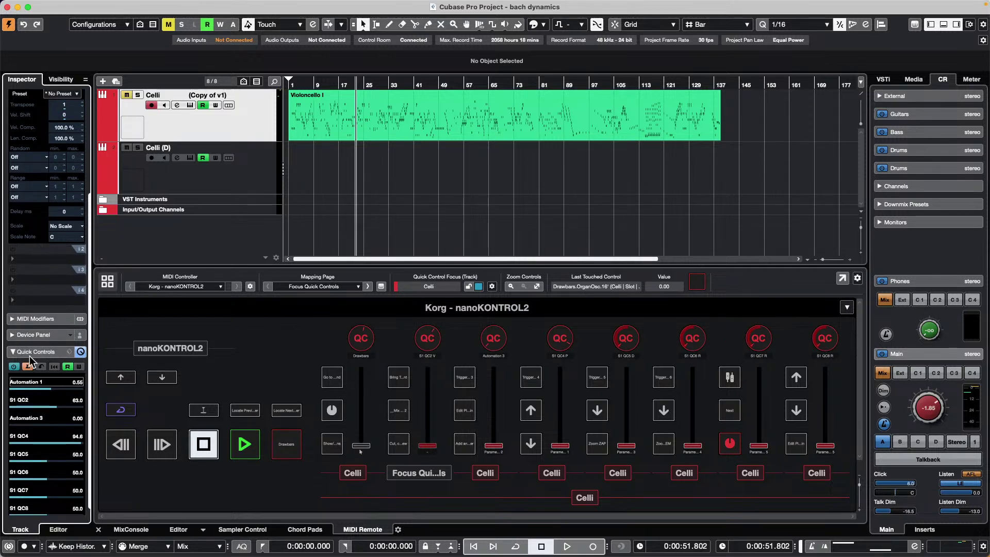
pyautogui.moveTo(65, 105); pyautogui.dragTo(47, 117)
# Step: Set the MIDI Modifiers insert's velocity compression to 41% and its transpose to -13
pyautogui.click(27, 368)
pyautogui.click(26, 366)
pyautogui.click(71, 134)
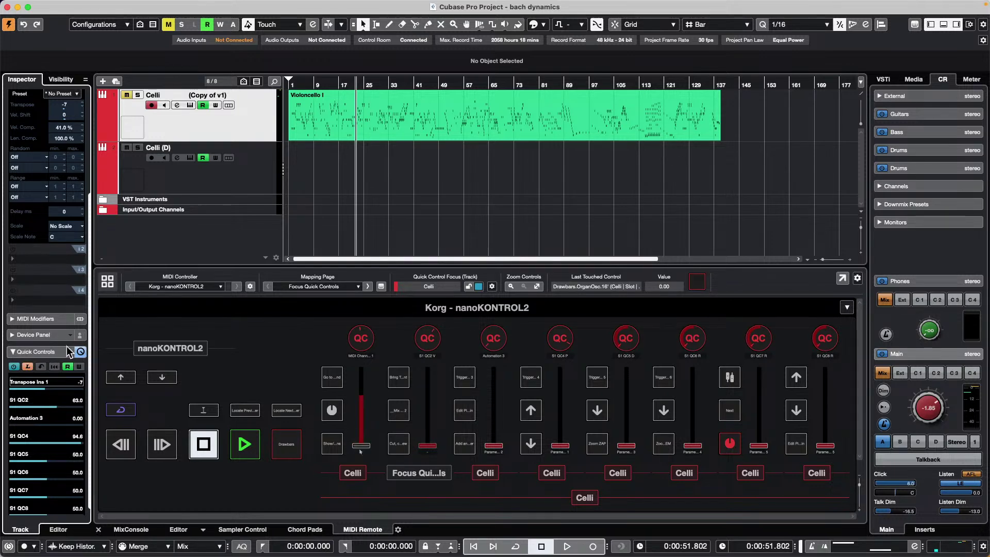
pyautogui.click(71, 115)
pyautogui.moveTo(62, 117)
pyautogui.mouseDown()
pyautogui.moveTo(82, 117)
pyautogui.moveTo(60, 117)
pyautogui.mouseUp()
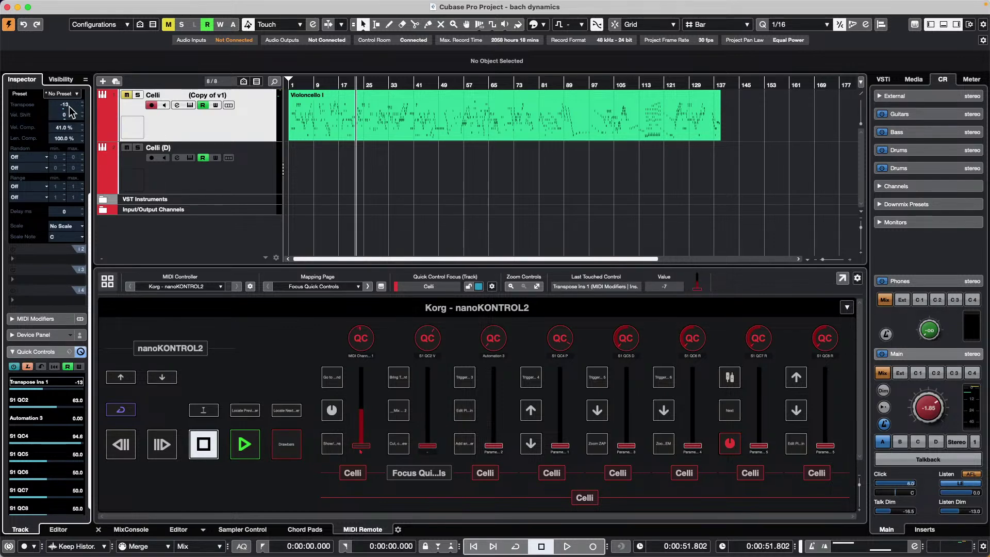
# Step: Try to assign velocity compression to the second quick control by changing its value, leaving it at 31%
pyautogui.click(38, 407)
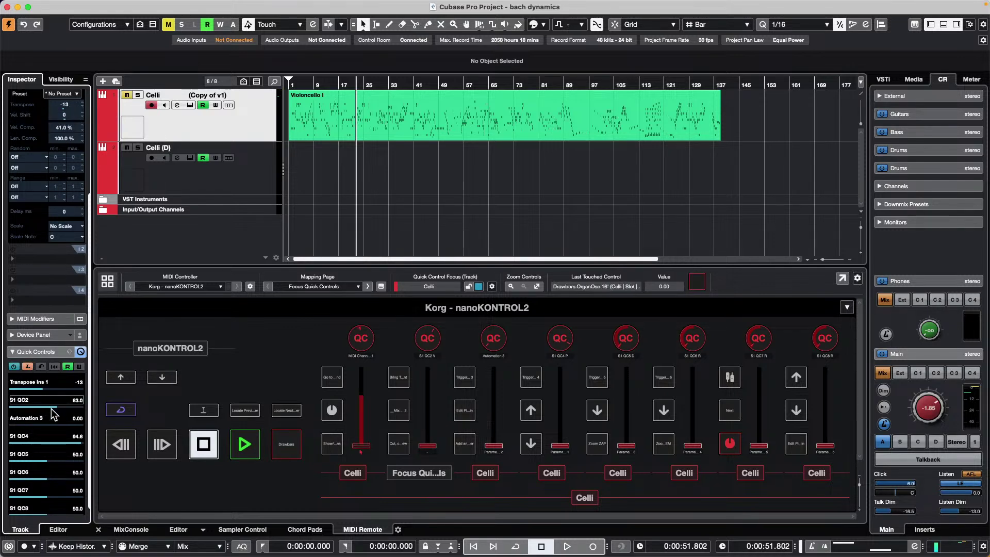
pyautogui.moveTo(66, 128); pyautogui.dragTo(67, 133)
pyautogui.scroll(-10, 66, 132)
pyautogui.scroll(-10, 66, 133)
pyautogui.scroll(5, 66, 133)
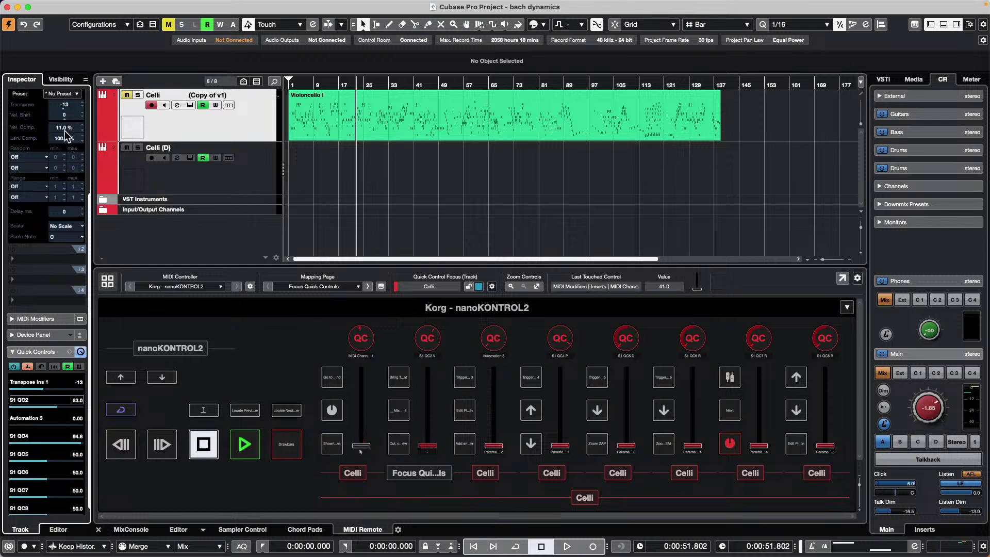
pyautogui.scroll(-15, 66, 133)
pyautogui.scroll(-20, 63, 130)
pyautogui.scroll(15, 63, 130)
# Step: Assign the MIDI Modifiers insert's Velocity Shift parameter to the second quick control using Learn mode
pyautogui.click(27, 366)
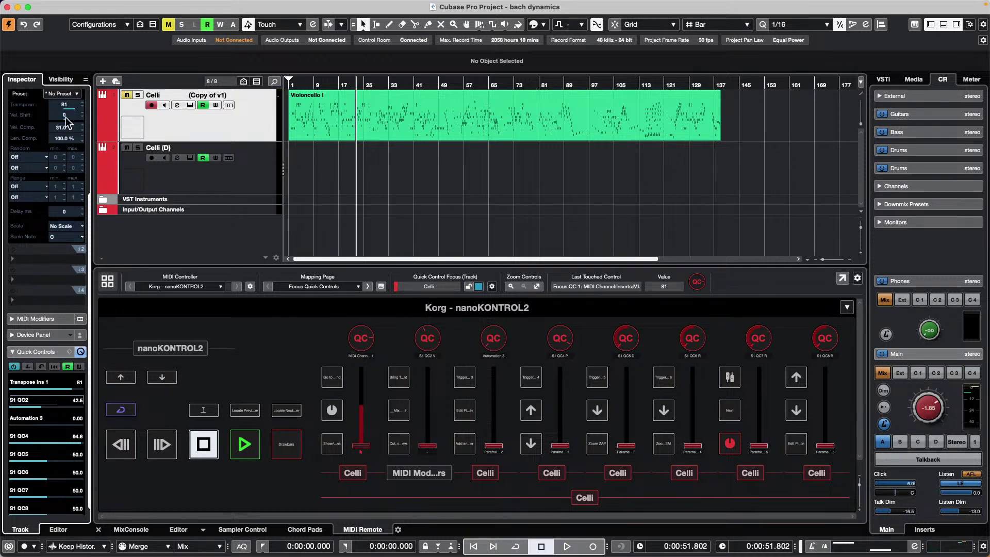
pyautogui.click(26, 367)
pyautogui.moveTo(68, 117); pyautogui.dragTo(67, 119)
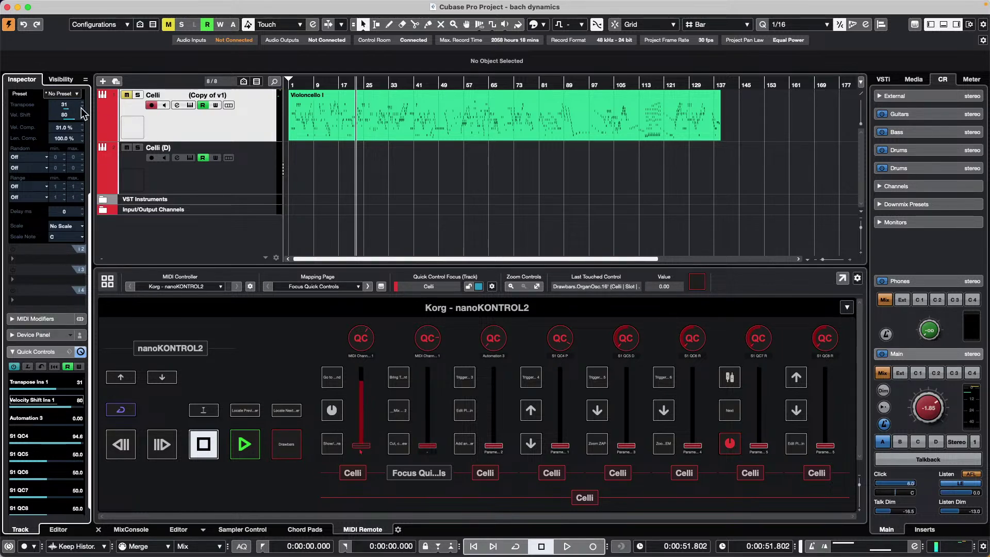
# Step: Assign the MIDI Modifiers insert's first Random target to the third quick control using Learn mode, choosing Position
pyautogui.click(27, 368)
pyautogui.click(48, 420)
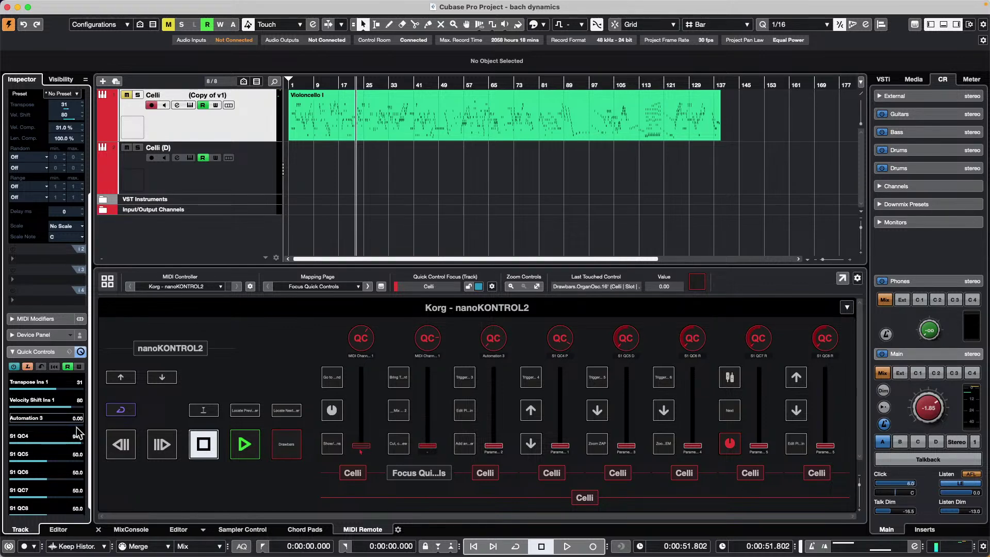
pyautogui.click(41, 155)
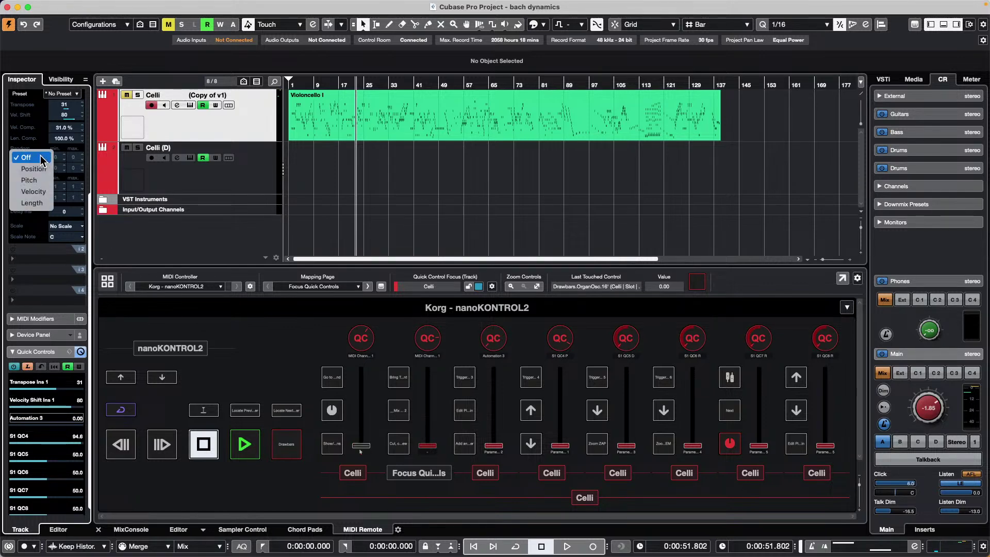
pyautogui.click(41, 168)
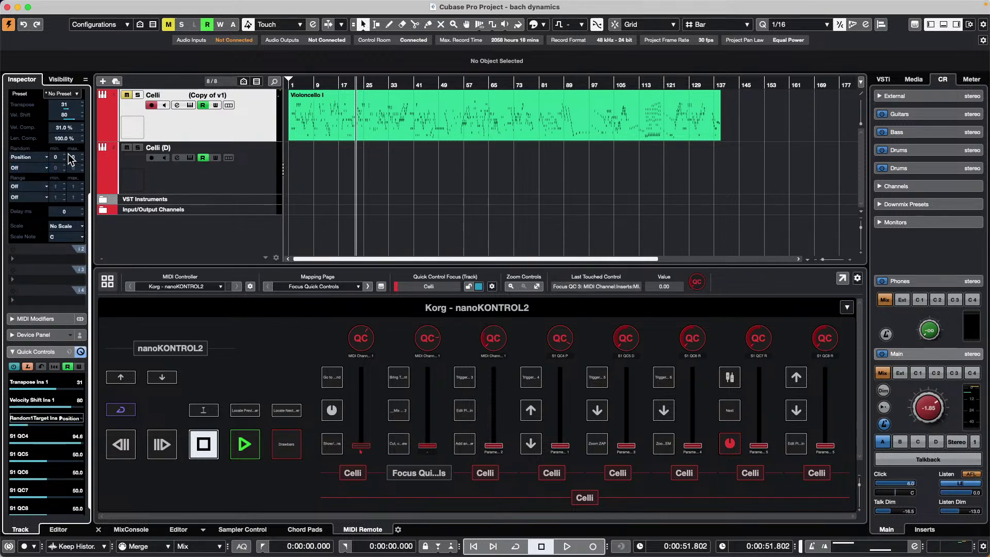
# Step: Adjust the random position's maximum value and set the MIDI Modifiers insert's length compression to 1%
pyautogui.scroll(15, 74, 157)
pyautogui.doubleClick(73, 158)
pyautogui.write('35')
pyautogui.scroll(-10, 67, 139)
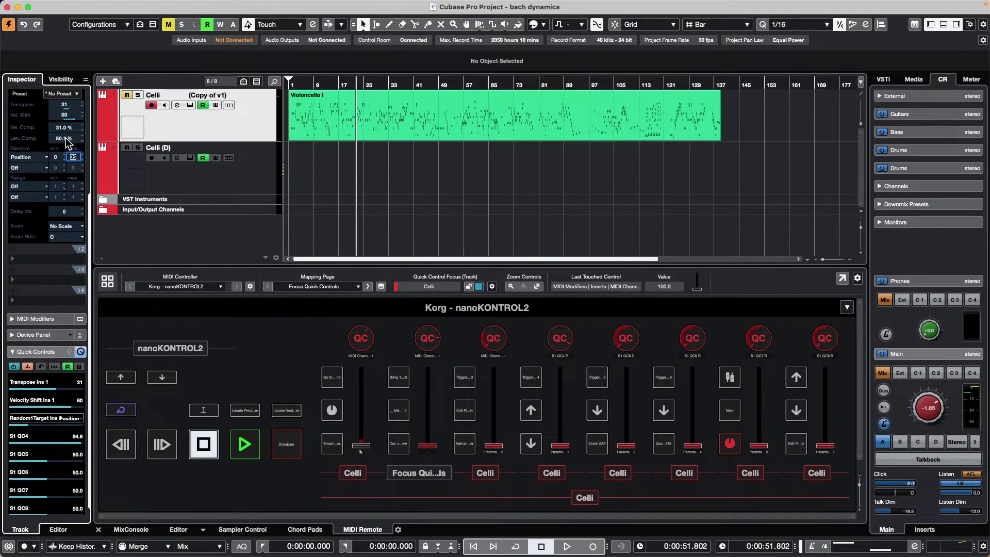
pyautogui.scroll(-5, 66, 137)
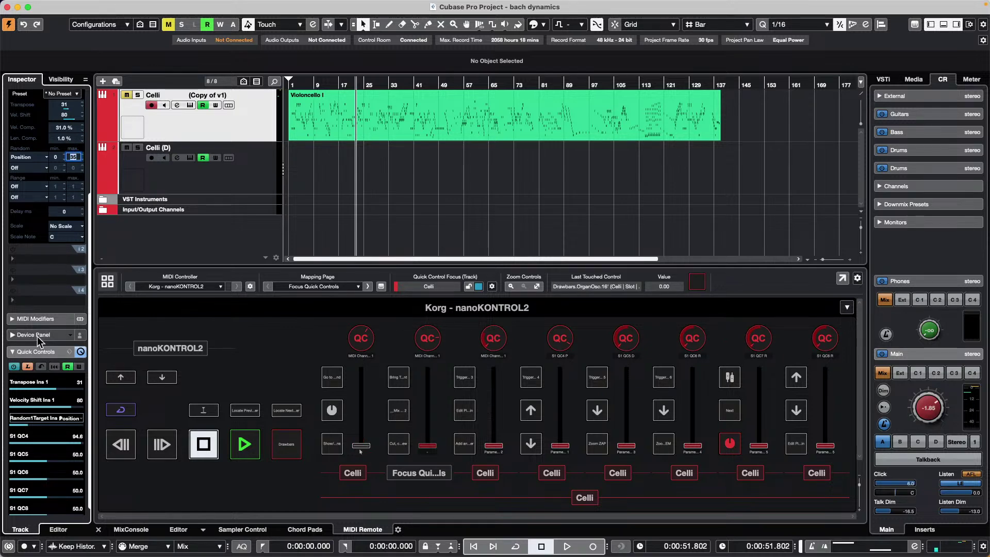
# Step: Turn off Learn mode for the Celli track's quick controls
pyautogui.click(30, 365)
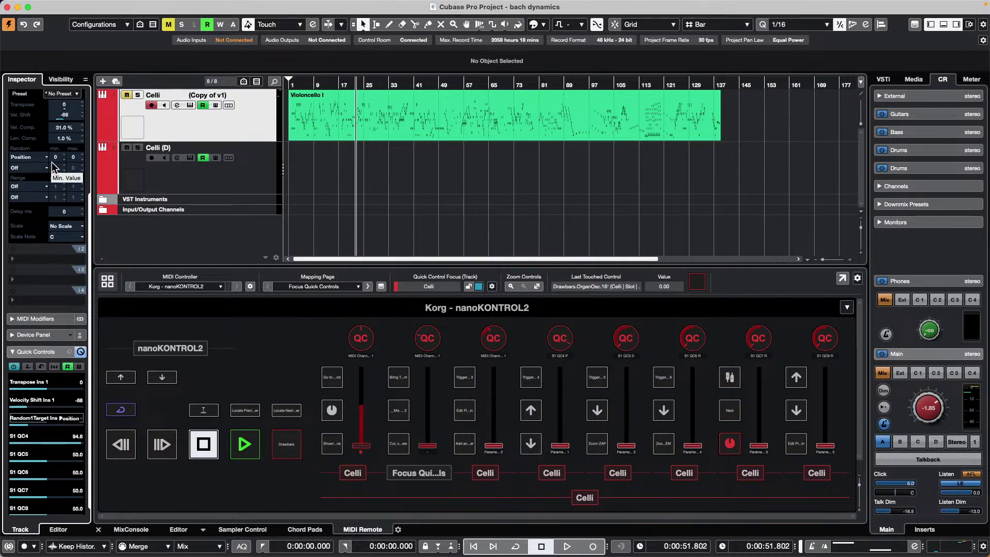
pyautogui.click(27, 366)
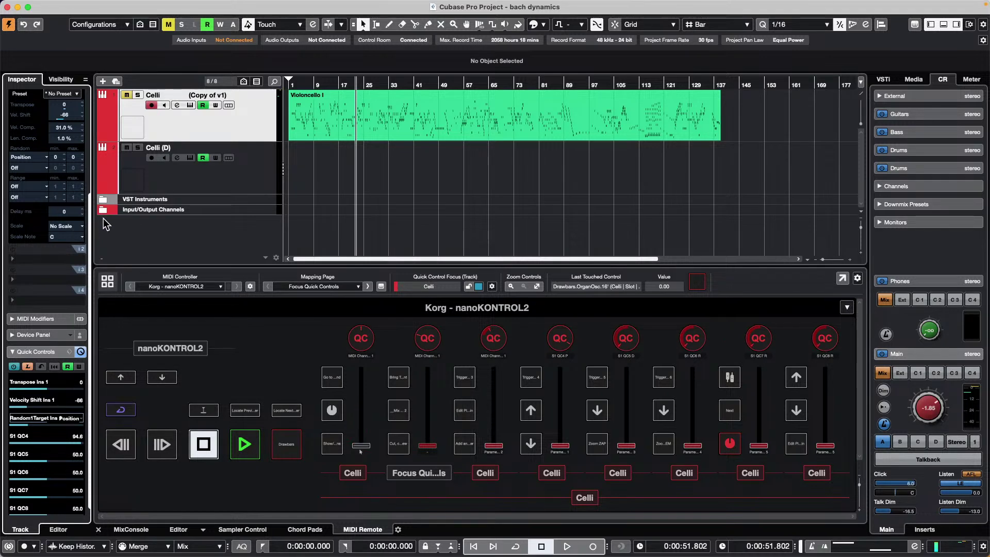
pyautogui.click(30, 367)
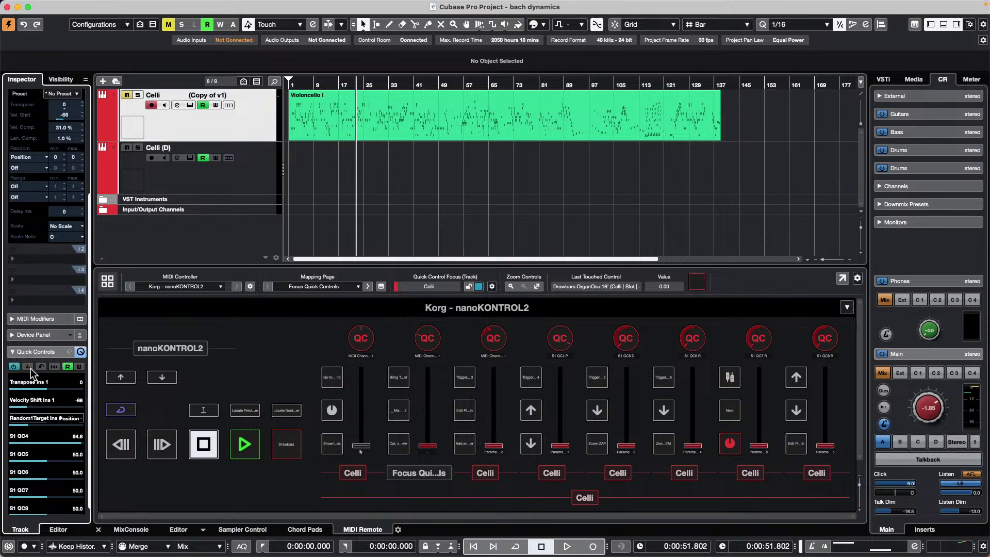
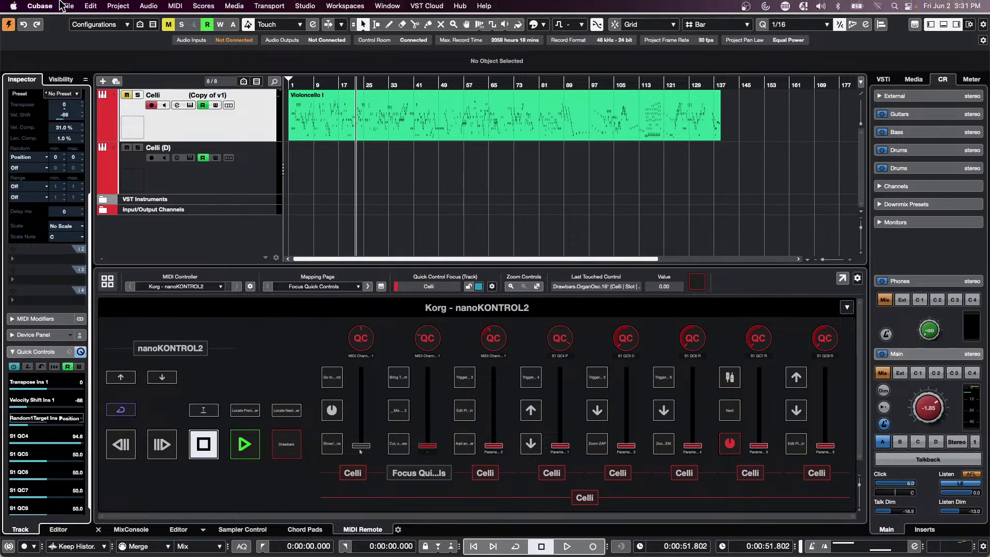
# Step: Open the Export Audio Mixdown settings, review the bit depth options, and close them without exporting
pyautogui.click(67, 6)
pyautogui.moveTo(97, 247)
pyautogui.moveTo(106, 191)
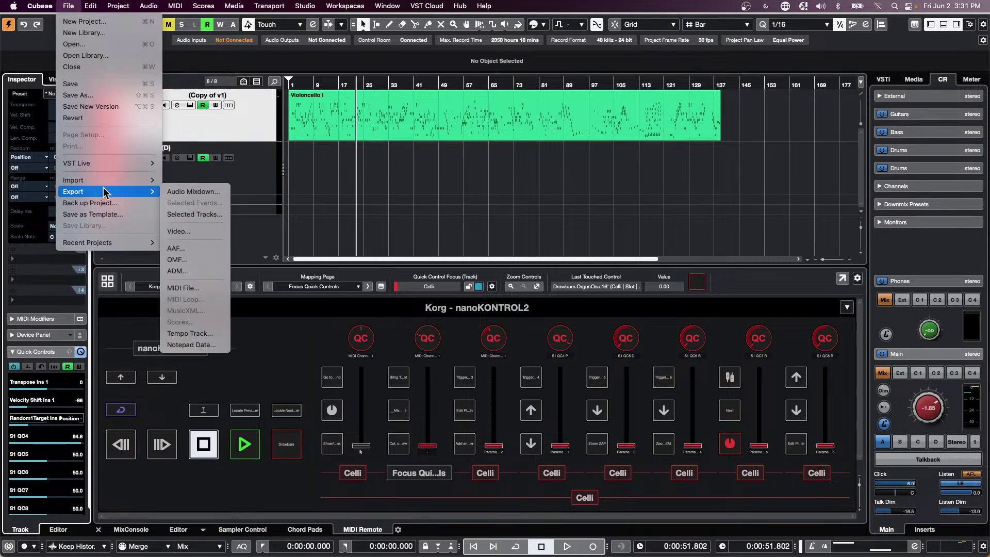
pyautogui.click(186, 193)
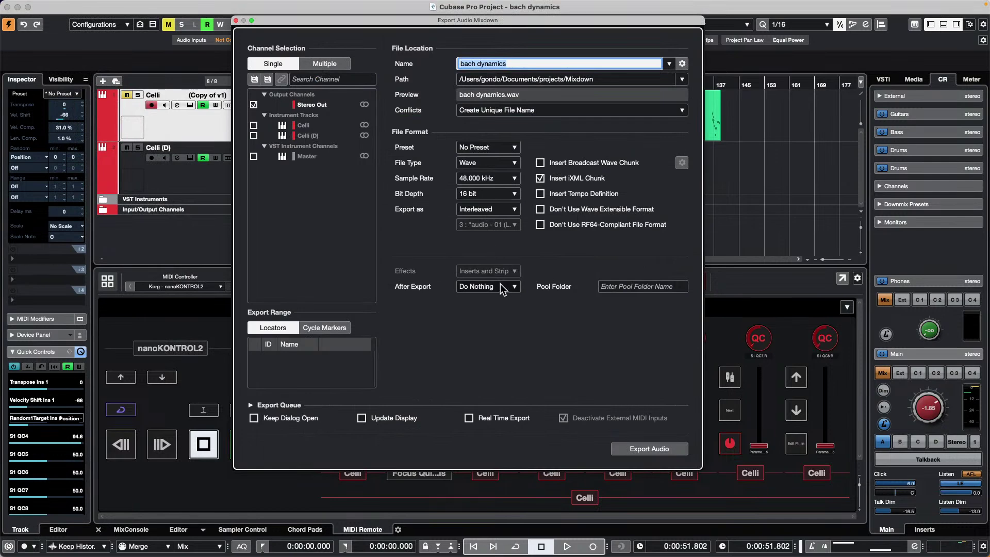
pyautogui.click(488, 195)
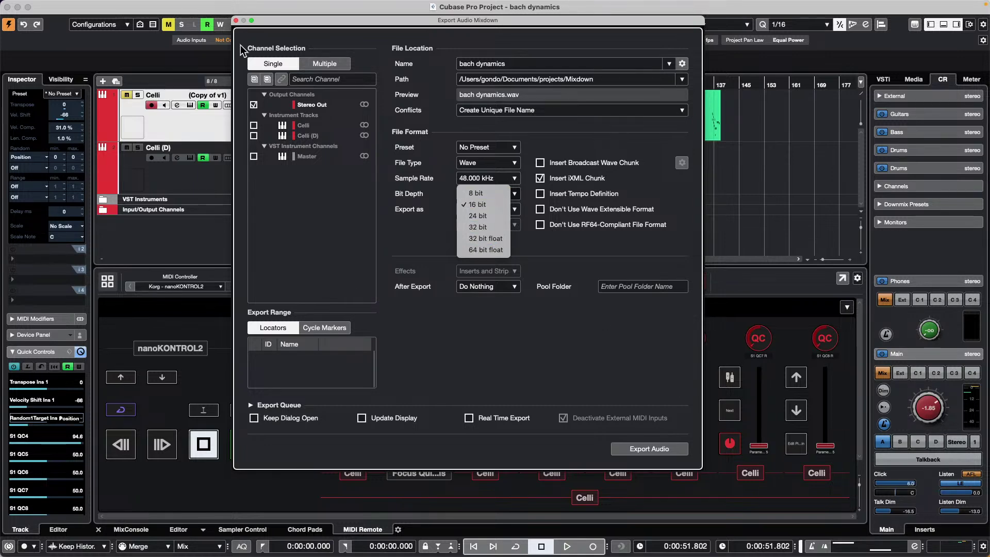
pyautogui.click(237, 22)
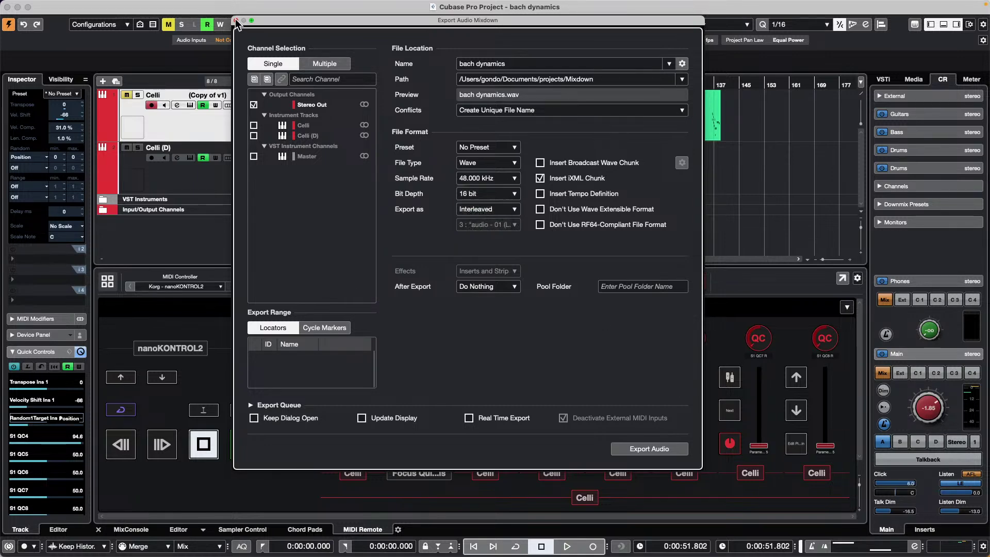
pyautogui.click(236, 22)
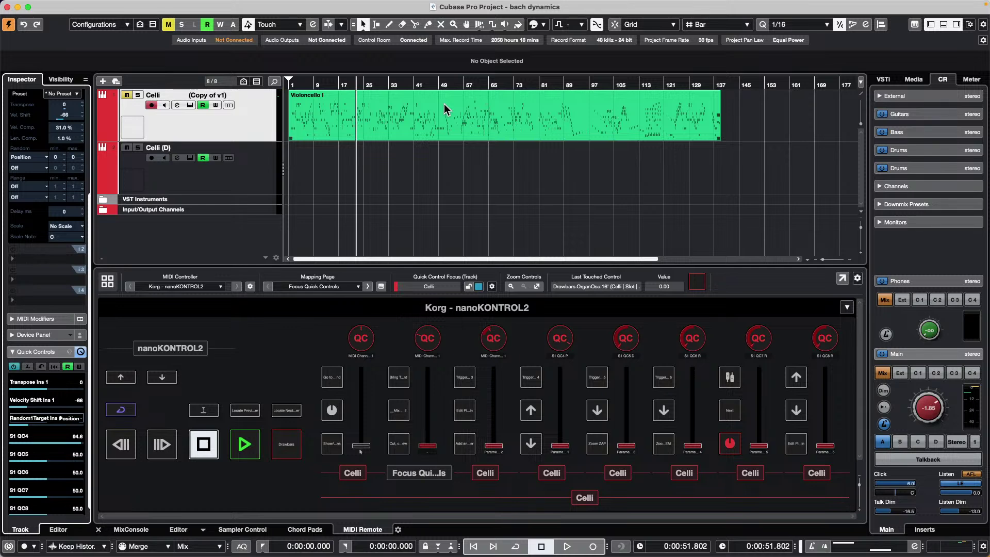
# Step: Switch to WaveLab Pro and open the first audio file in its recently used files
pyautogui.moveTo(374, 266); pyautogui.dragTo(361, 337)
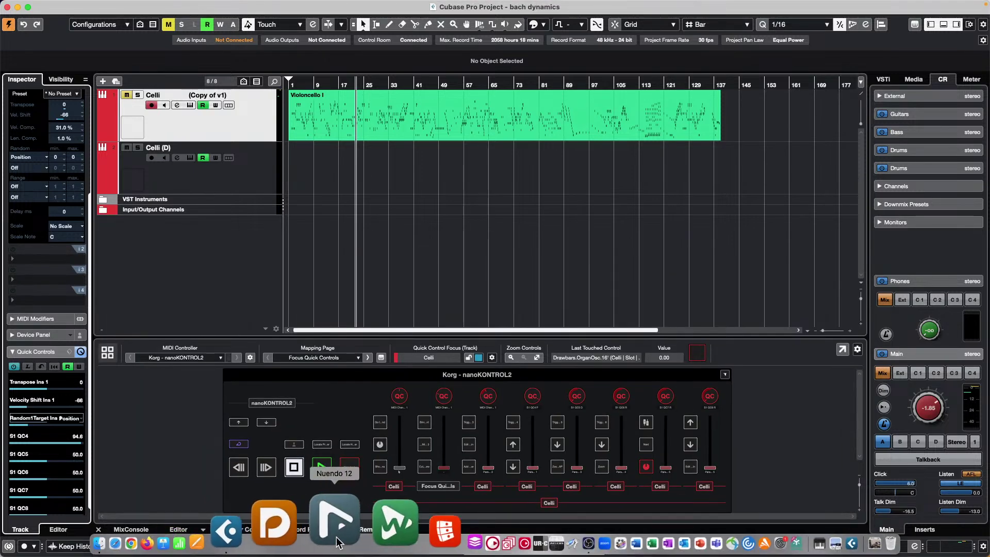
pyautogui.click(349, 531)
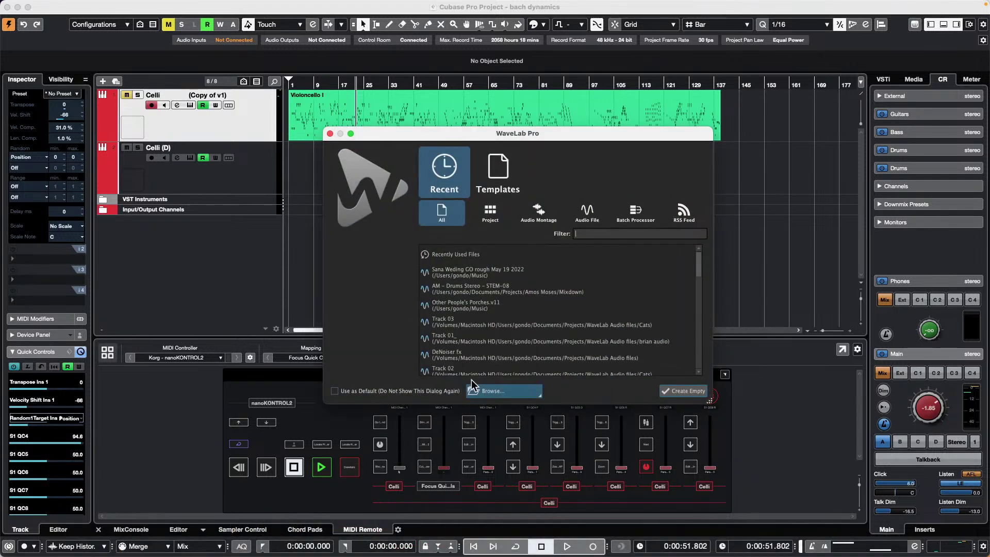
pyautogui.click(486, 274)
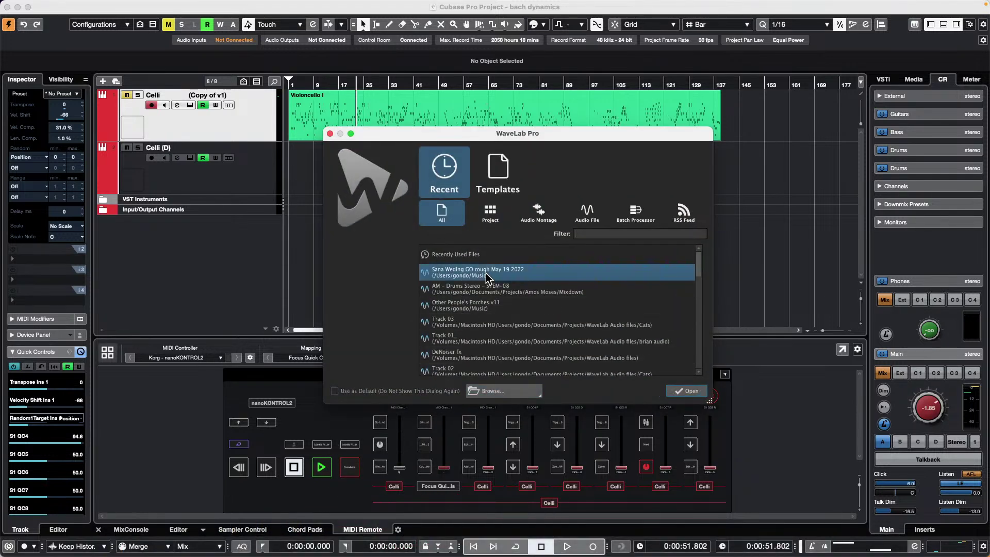
pyautogui.click(687, 391)
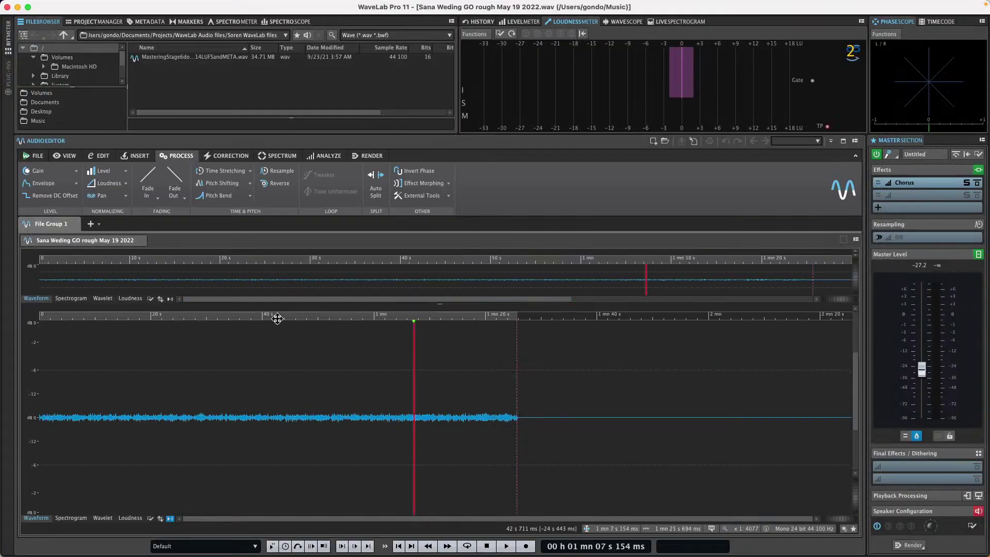
# Step: Open the audio file's metadata editor and view where a picture can be added to the ID3 / iTunes tags
pyautogui.moveTo(277, 317); pyautogui.dragTo(23, 265)
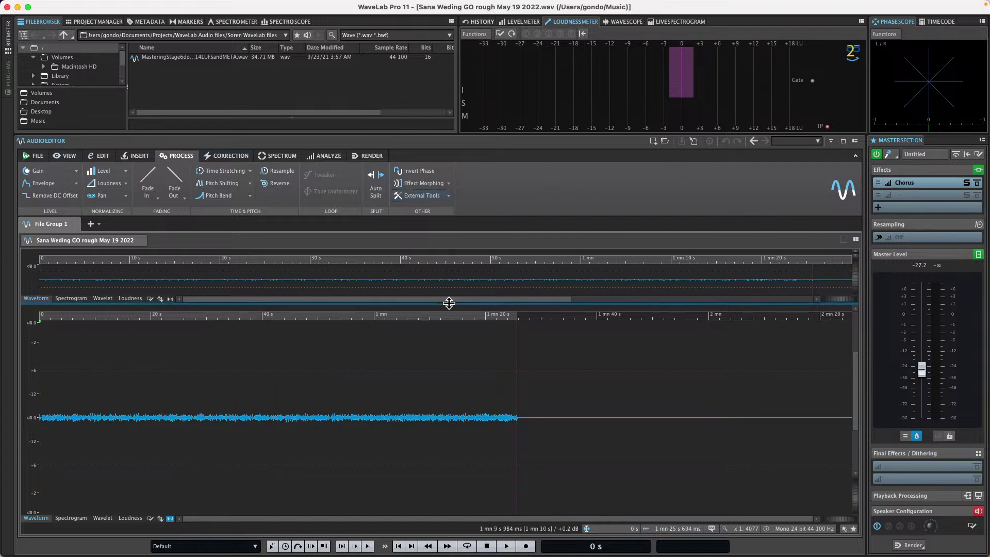
pyautogui.click(188, 21)
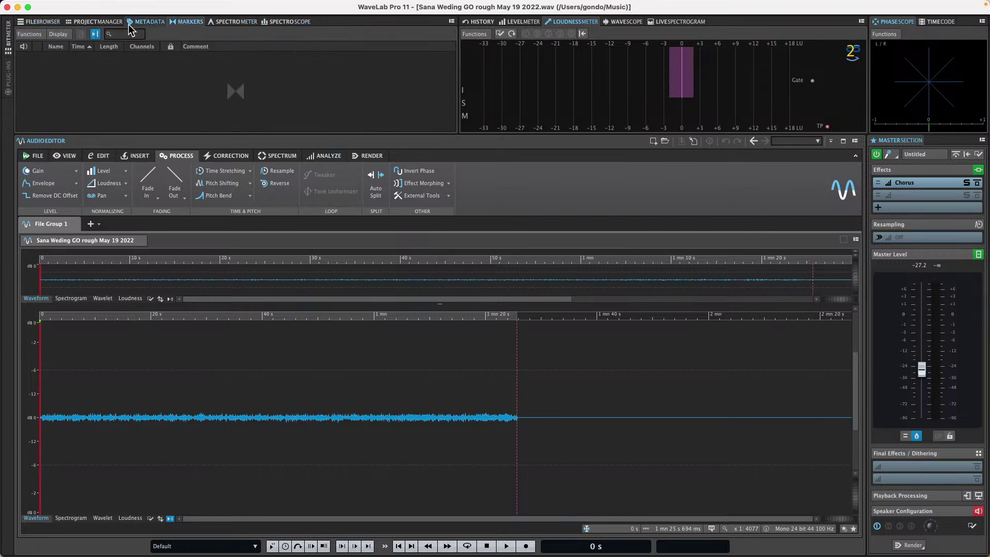
pyautogui.click(150, 22)
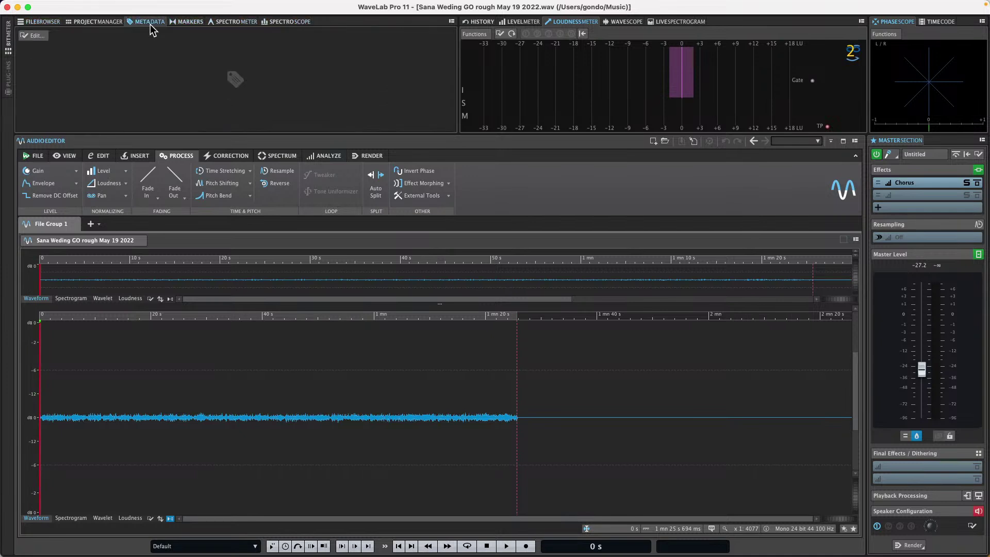
pyautogui.click(41, 41)
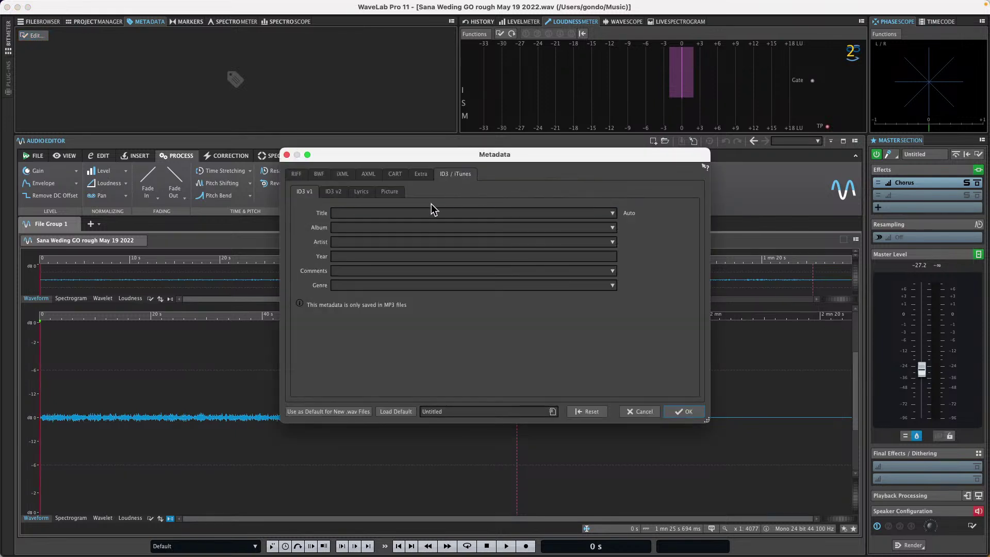
pyautogui.click(388, 192)
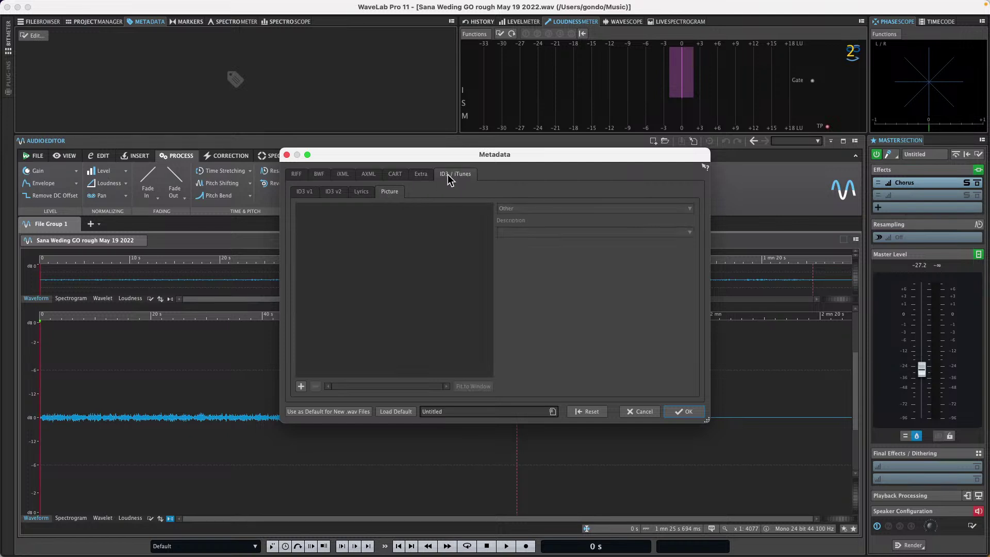
pyautogui.click(301, 387)
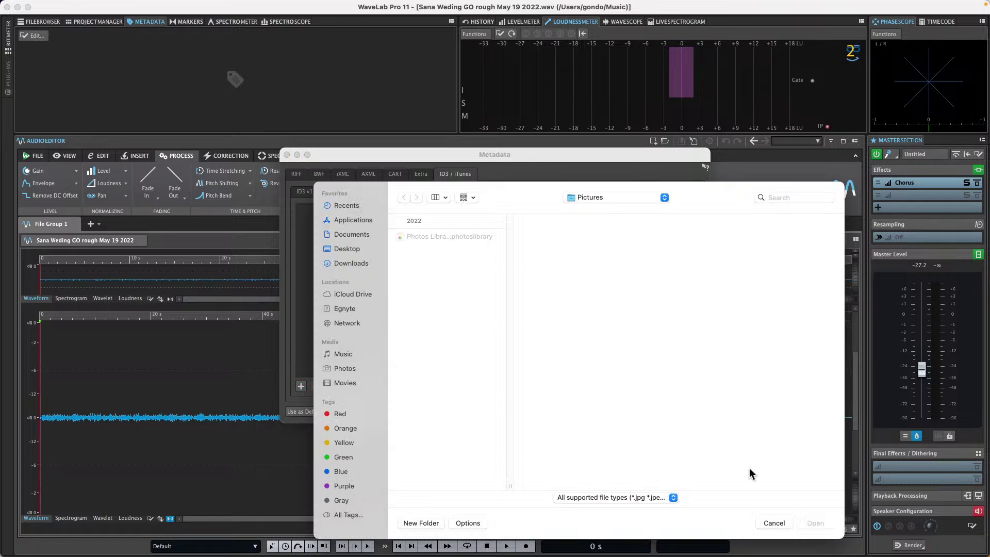
pyautogui.click(775, 524)
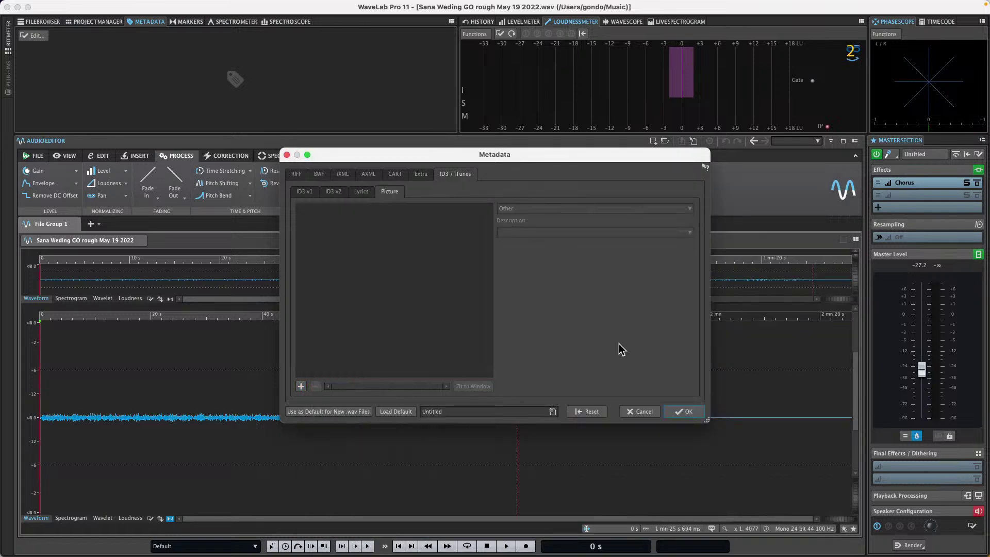
pyautogui.click(684, 413)
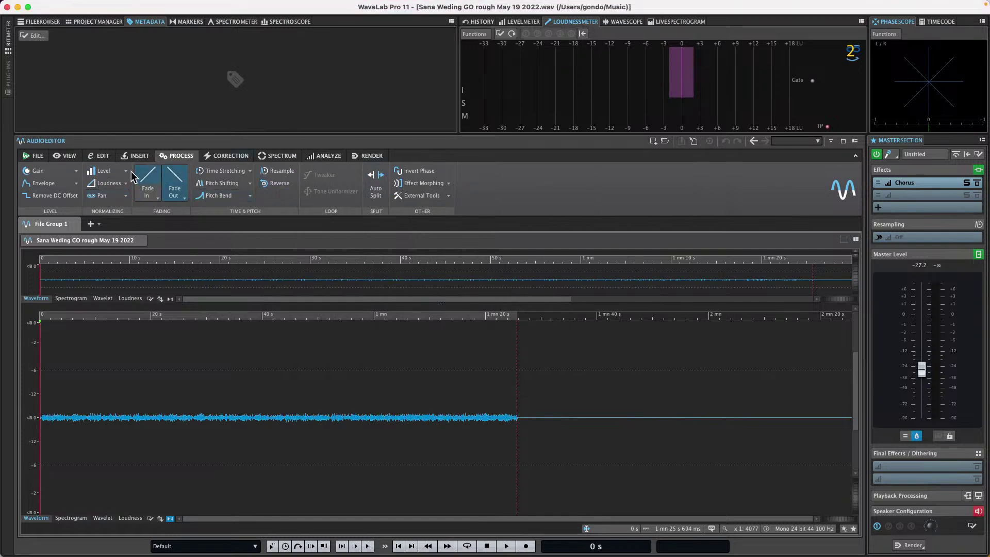
# Step: Review the current file's properties and place the edit cursor at about 36.5 s in the waveform
pyautogui.click(35, 155)
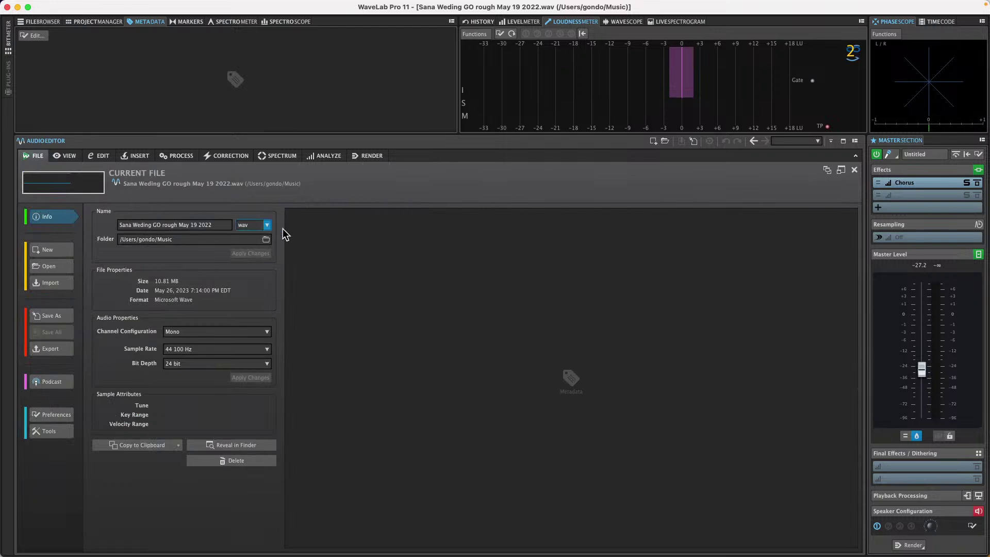
pyautogui.click(100, 157)
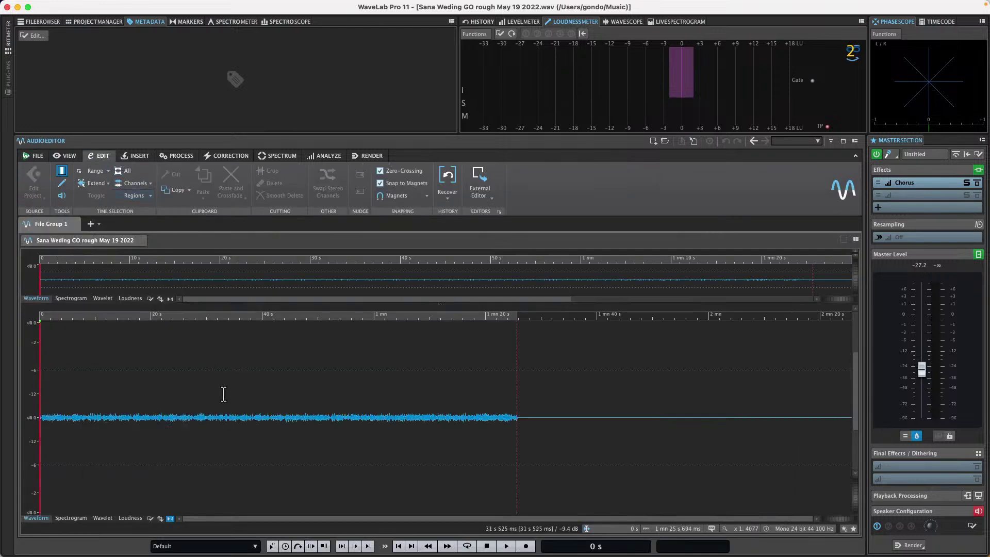
pyautogui.click(244, 403)
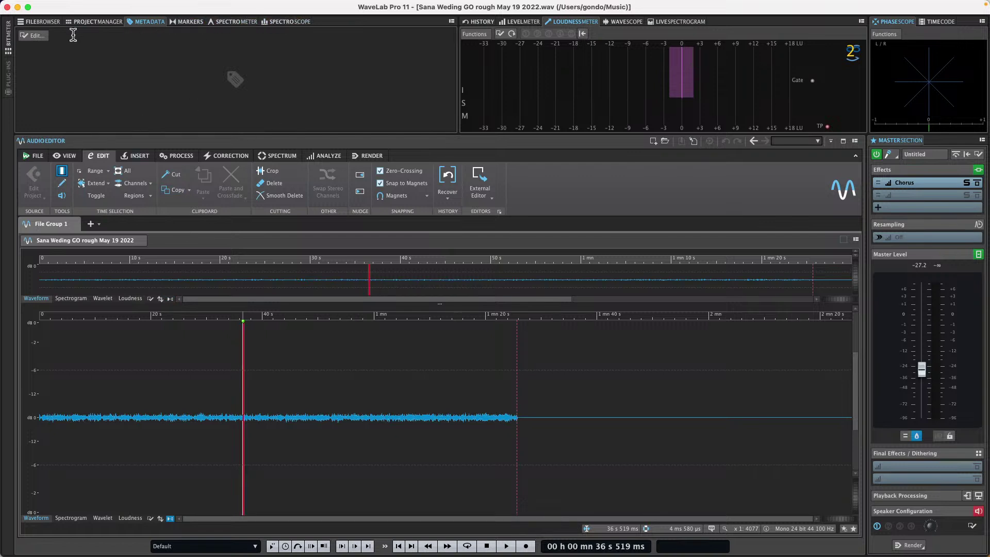
pyautogui.click(67, 6)
pyautogui.click(309, 72)
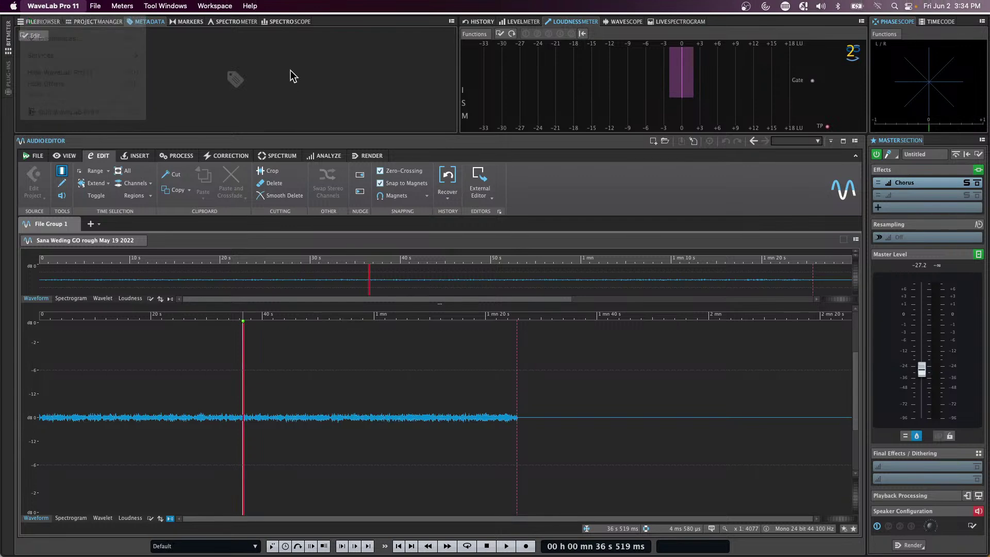
# Step: Reopen the metadata editor and examine the BWF, iXML and ID3 / iTunes sections, including the picture file chooser
pyautogui.click(32, 36)
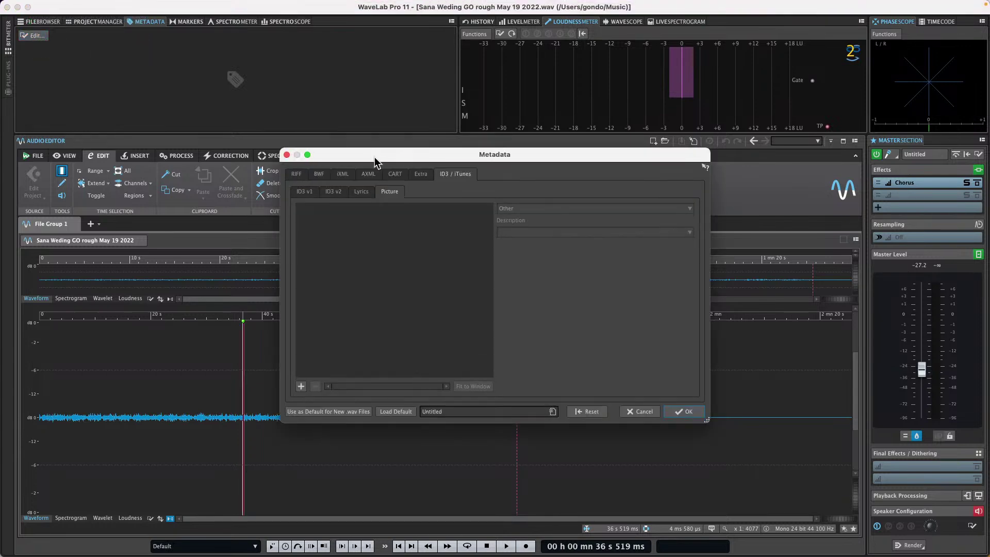
pyautogui.click(319, 174)
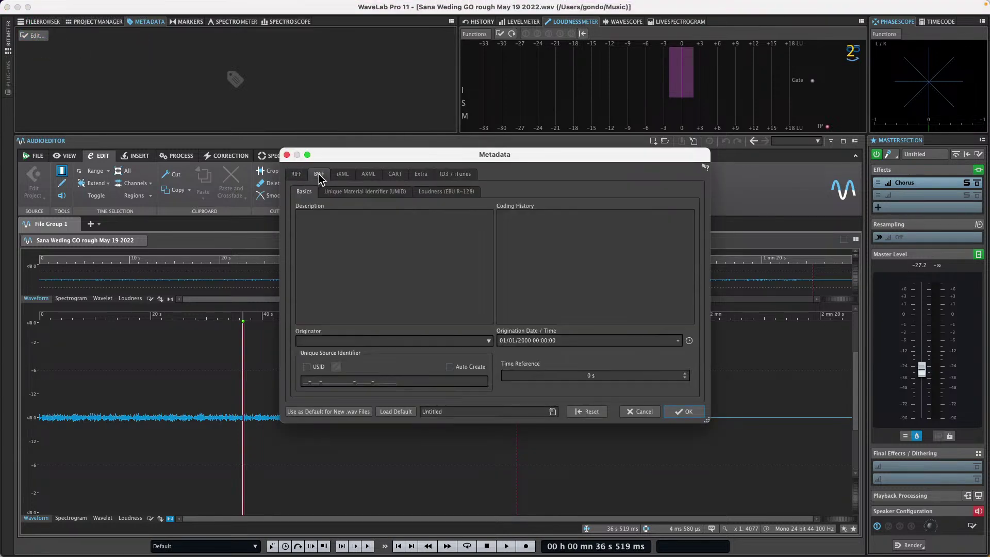
pyautogui.click(342, 173)
pyautogui.click(468, 178)
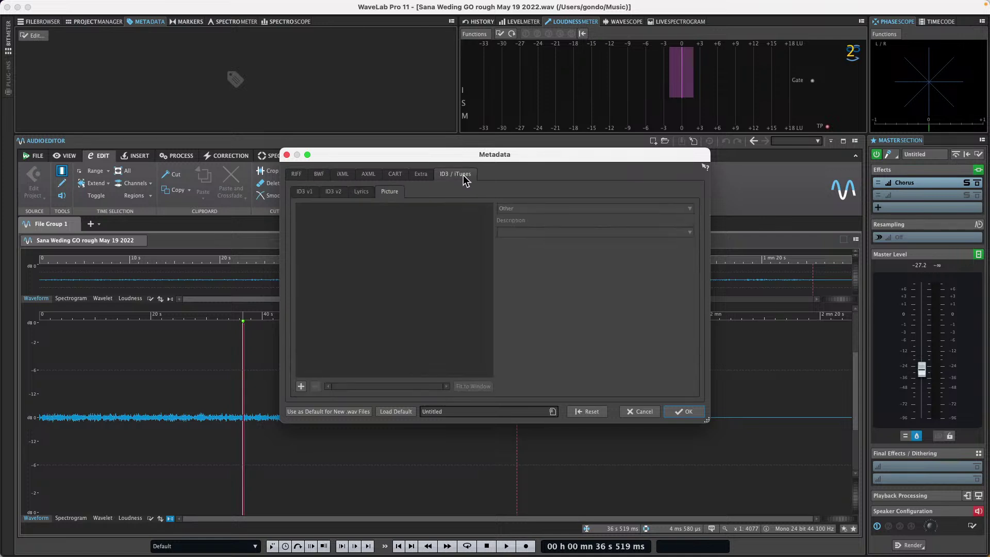
pyautogui.click(305, 192)
pyautogui.click(397, 196)
pyautogui.click(301, 386)
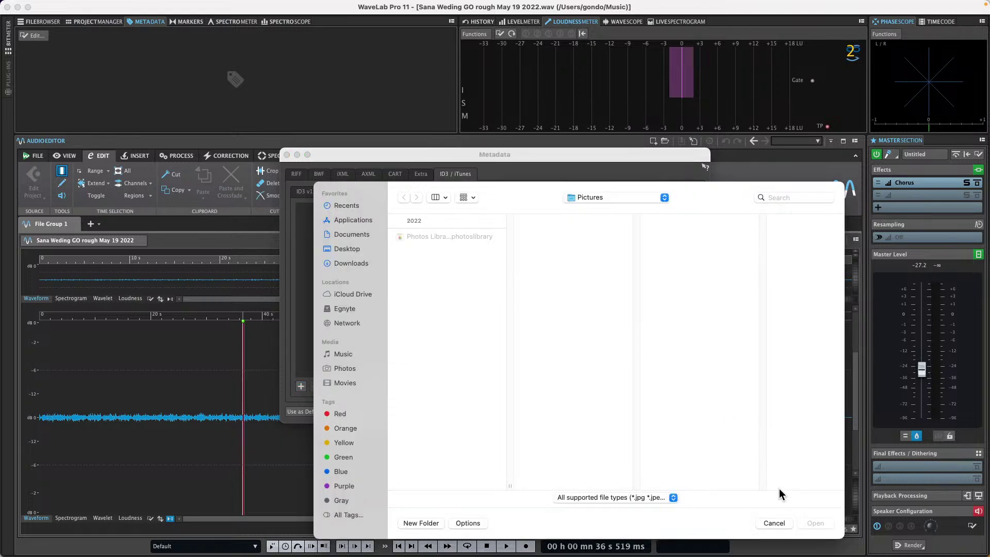
pyautogui.click(778, 524)
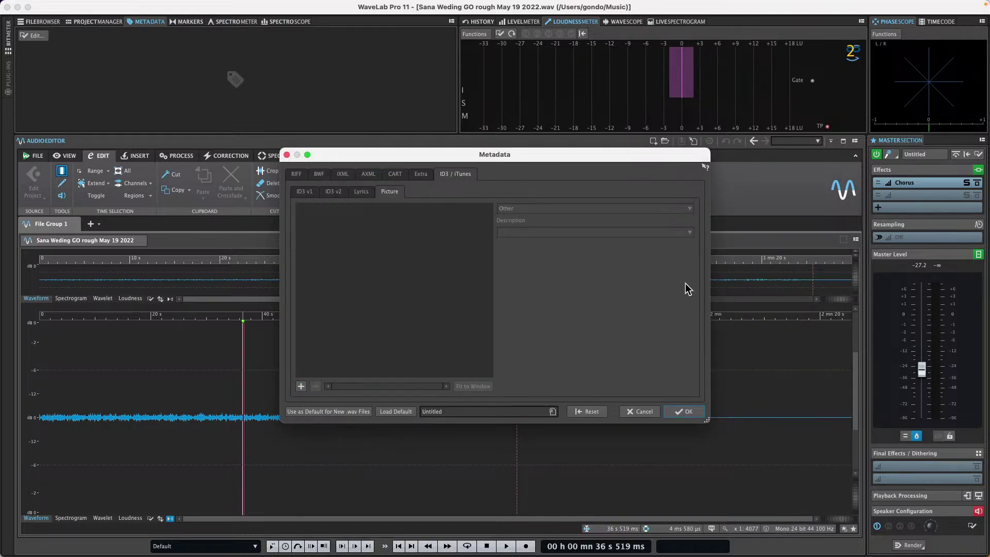
# Step: Close the metadata editor and quit WaveLab Pro
pyautogui.click(286, 155)
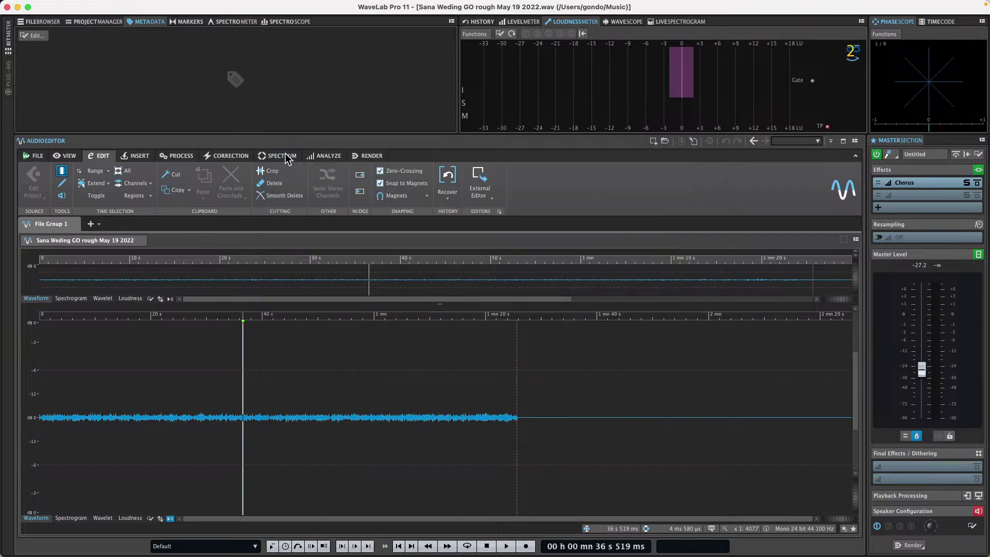
pyautogui.click(8, 7)
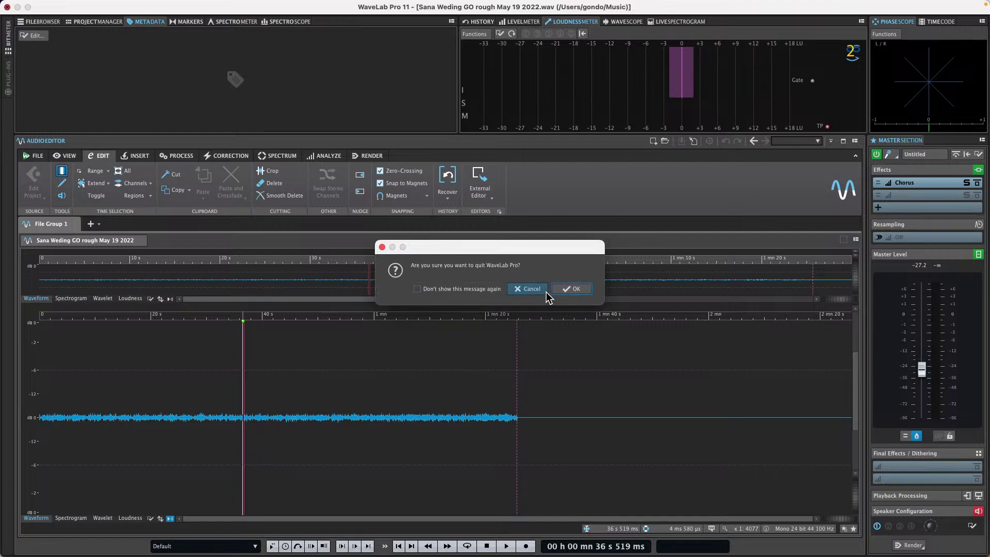
pyautogui.click(574, 290)
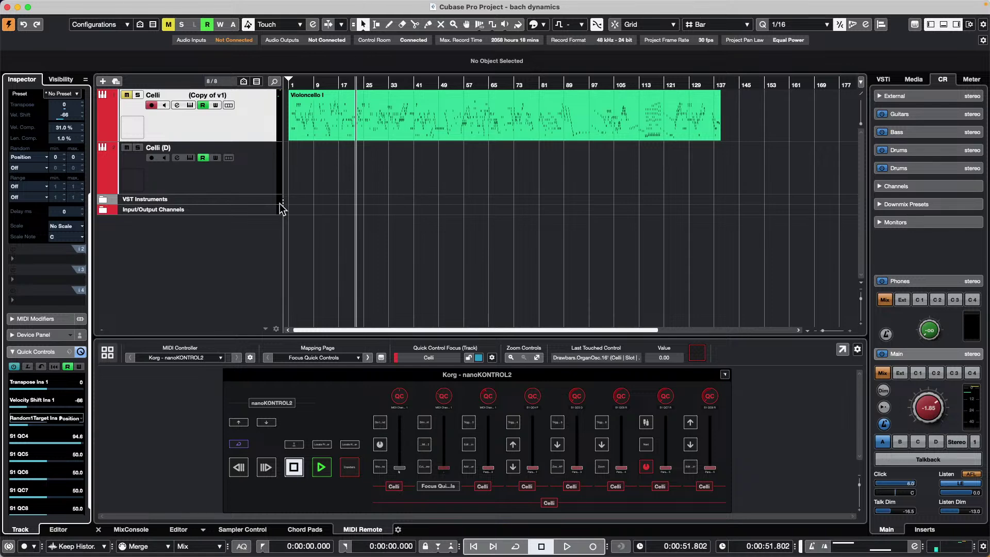
# Step: Open the recent project Amos Moses - GO.cpr from the bach dynamics project in Cubase
pyautogui.click(419, 84)
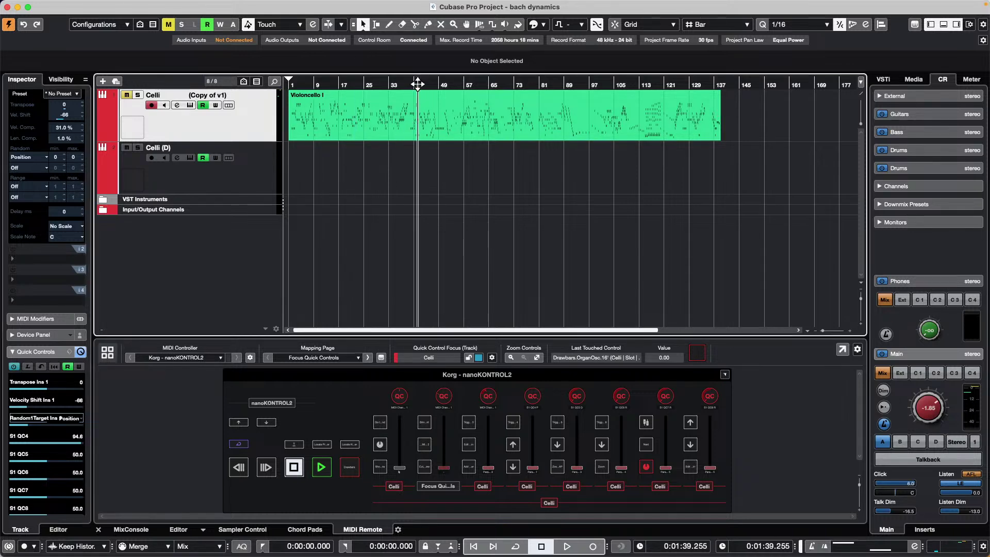
pyautogui.click(72, 6)
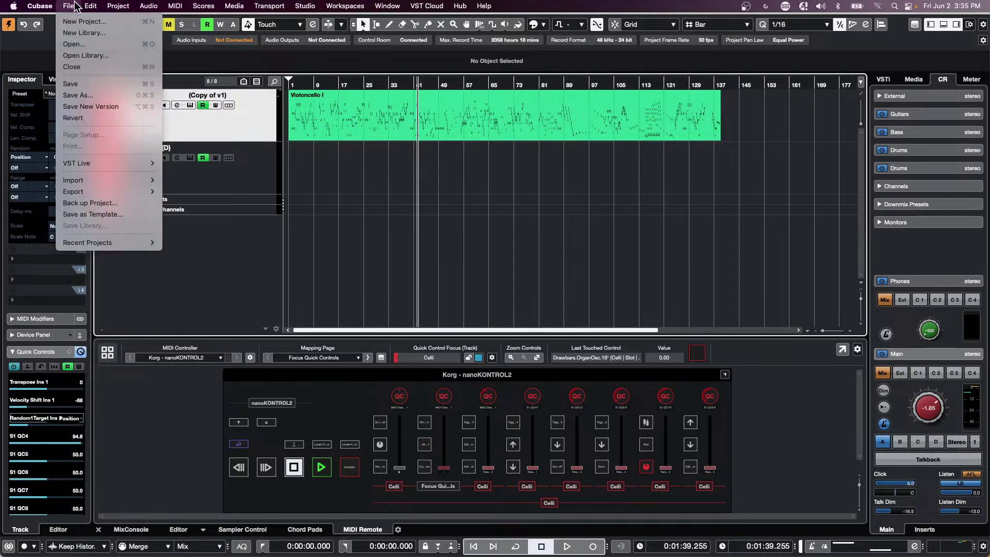
pyautogui.moveTo(104, 250)
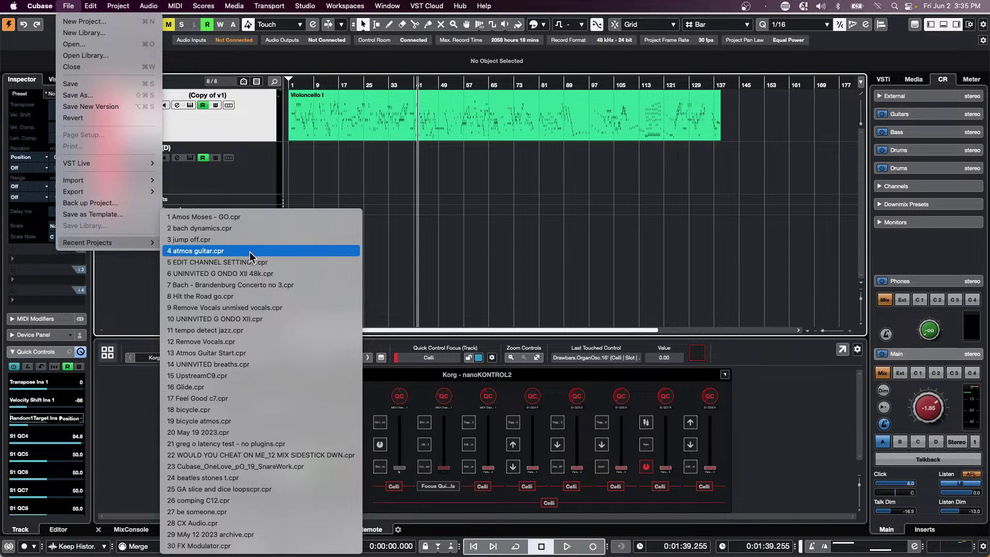
pyautogui.click(259, 219)
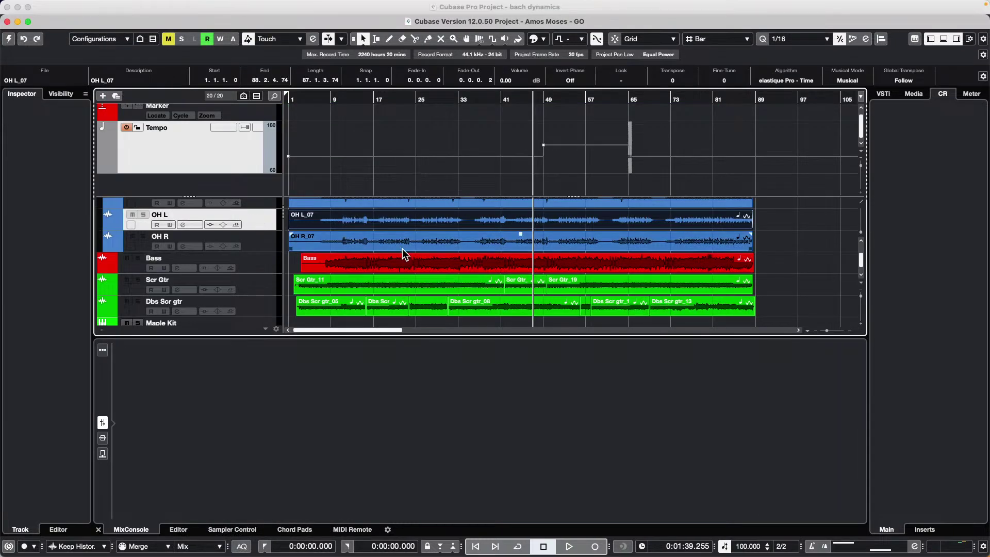
pyautogui.click(251, 286)
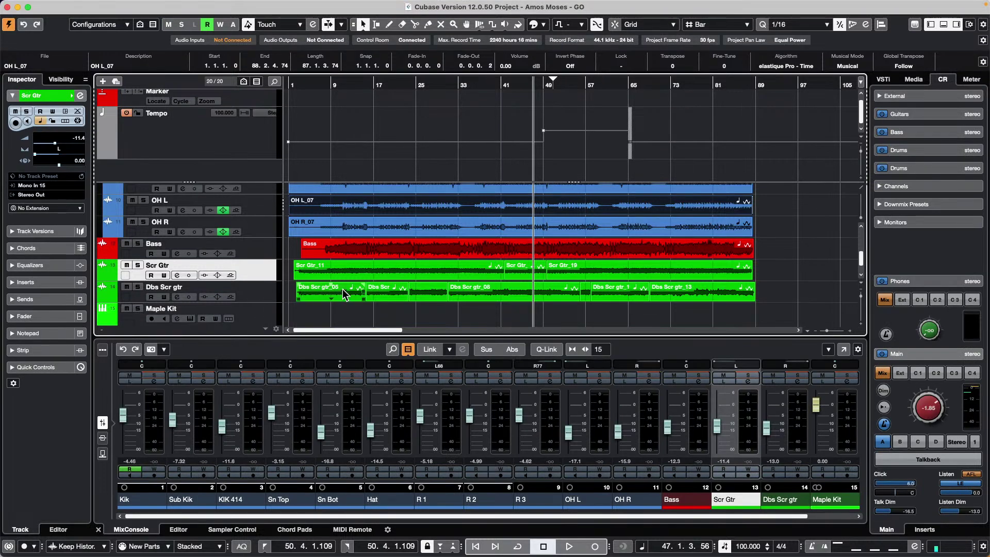
pyautogui.click(316, 289)
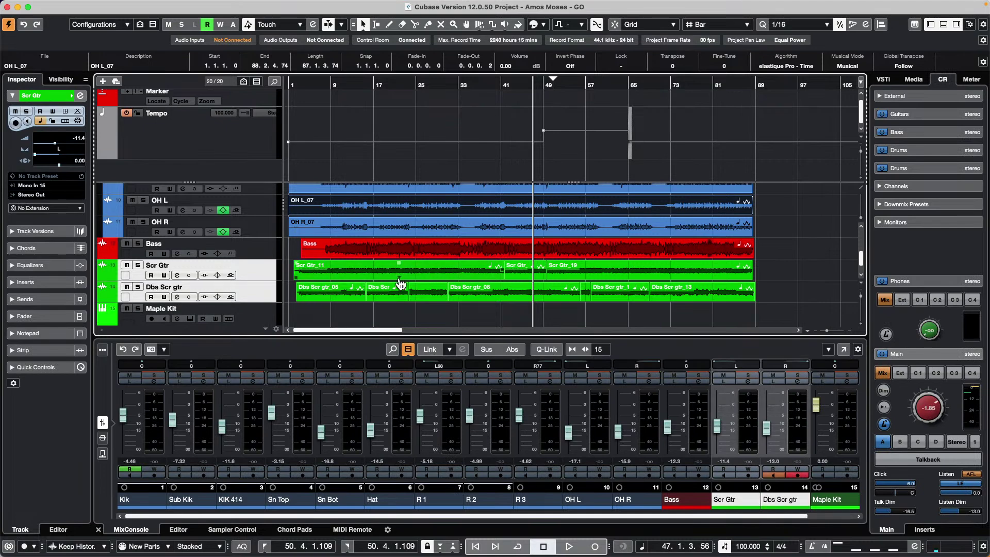
pyautogui.rightClick(255, 270)
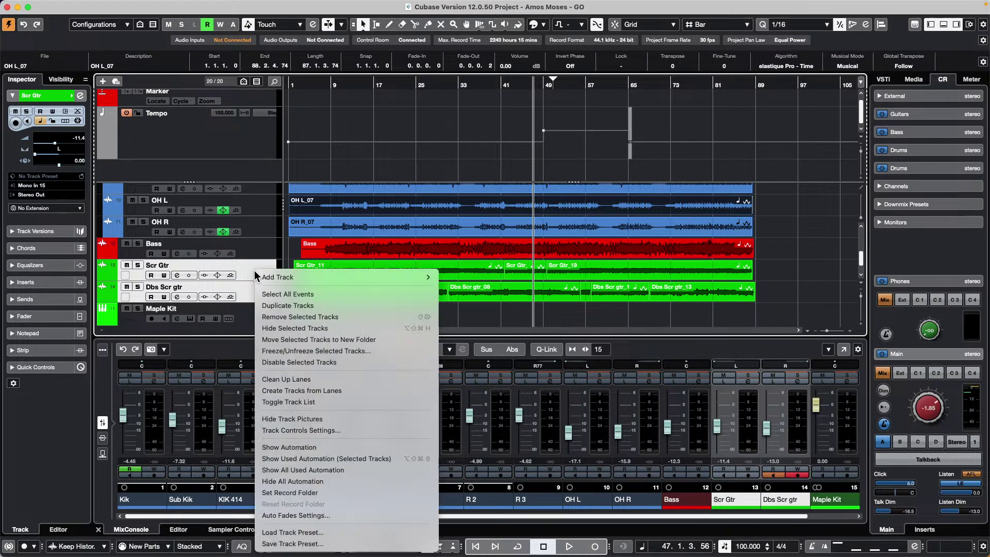
pyautogui.moveTo(342, 276)
pyautogui.click(803, 260)
# Step: Revert the Amos Moses - GO project to its previously saved version and accept the missing ports unmapped
pyautogui.click(67, 5)
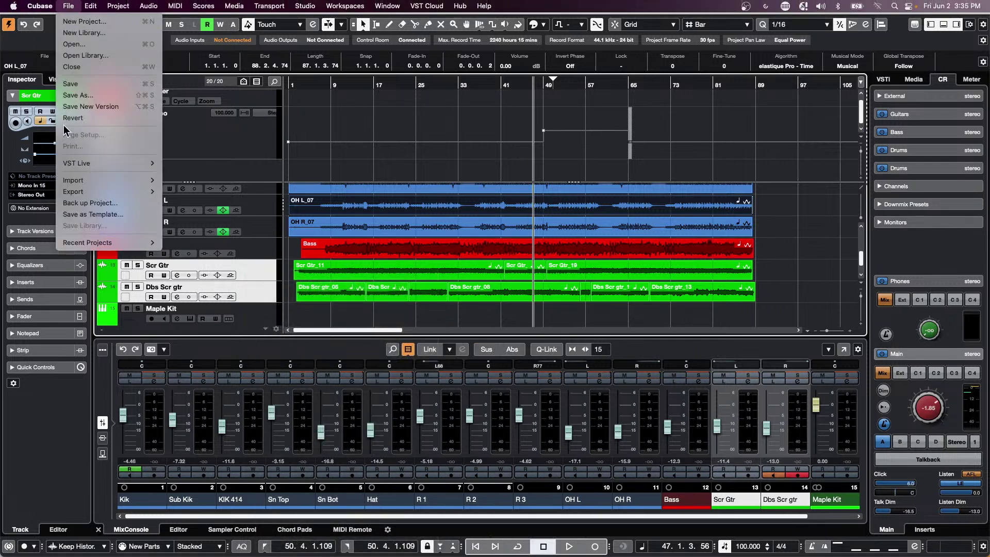
pyautogui.click(72, 118)
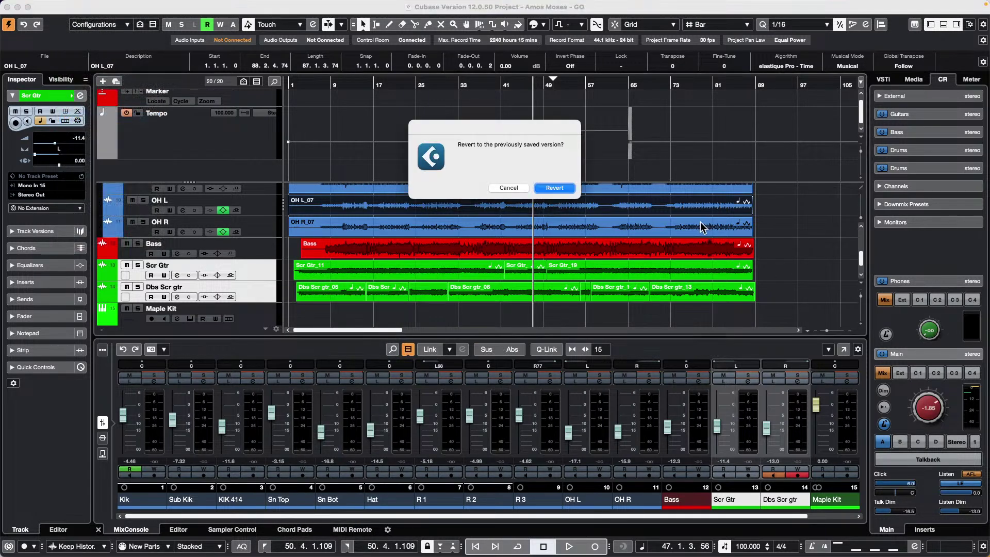
pyautogui.click(555, 189)
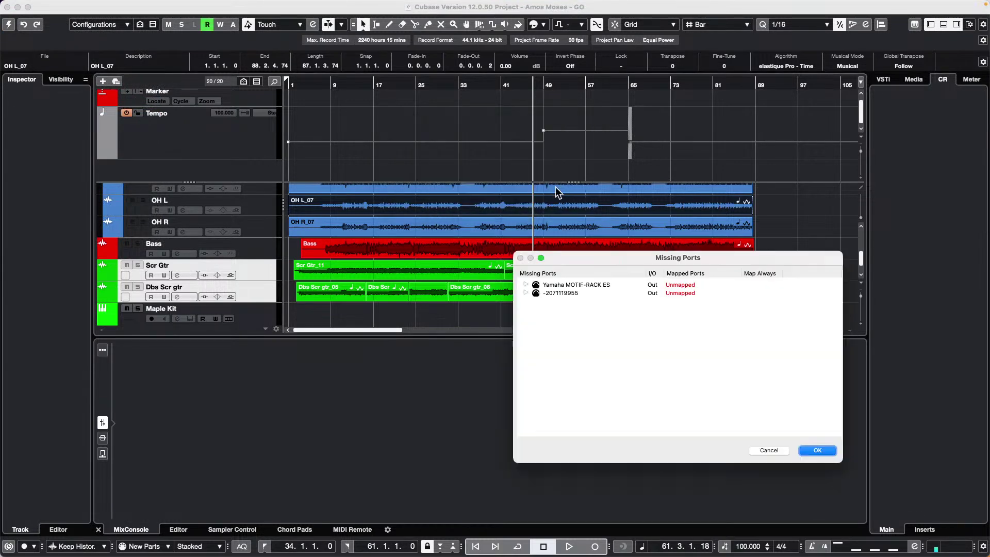
pyautogui.click(817, 450)
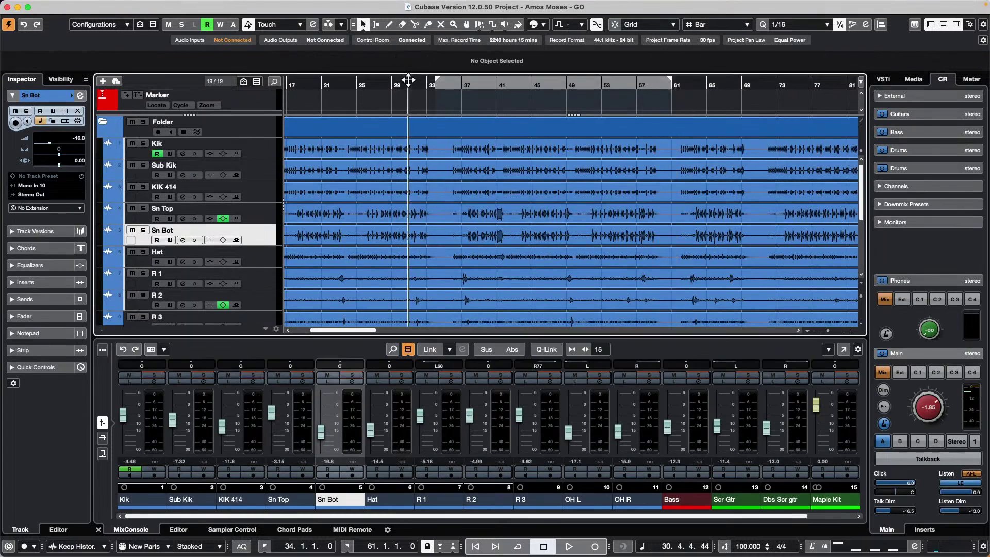
# Step: Select the Scr Gtr and Dbs Scr gtr tracks and start adding an FX channel to the selected channels
pyautogui.moveTo(407, 79); pyautogui.dragTo(404, 62)
pyautogui.scroll(-3, 400, 162)
pyautogui.scroll(-3, 401, 172)
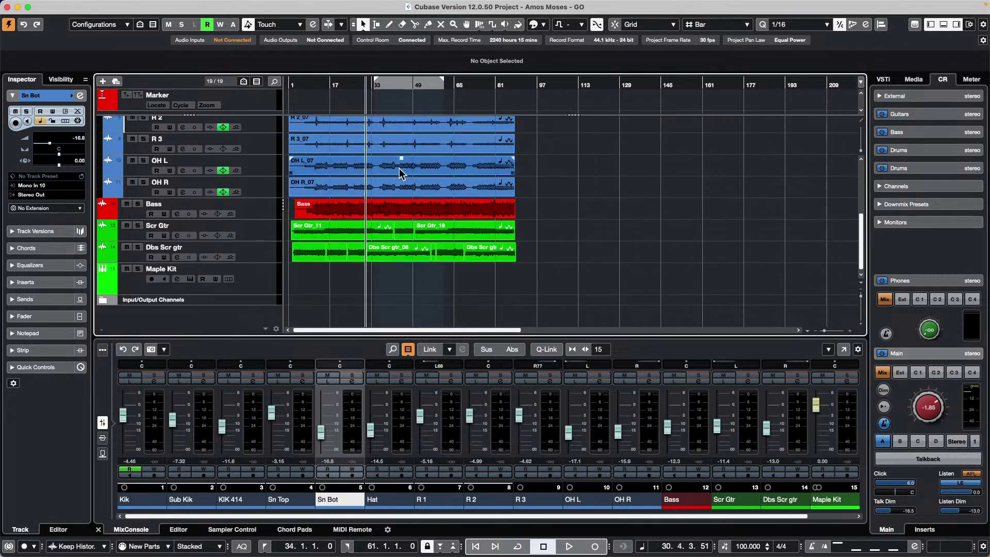
pyautogui.click(251, 233)
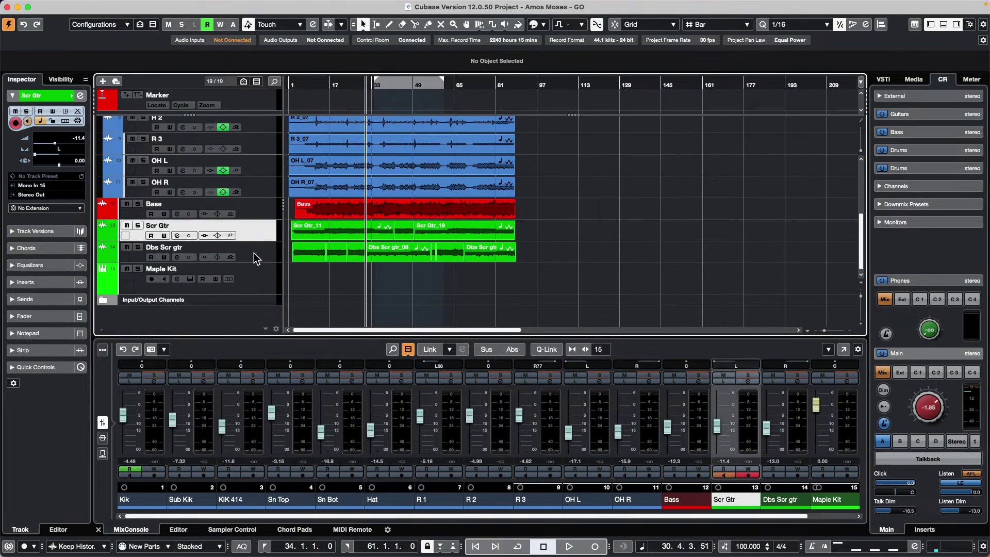
pyautogui.rightClick(255, 251)
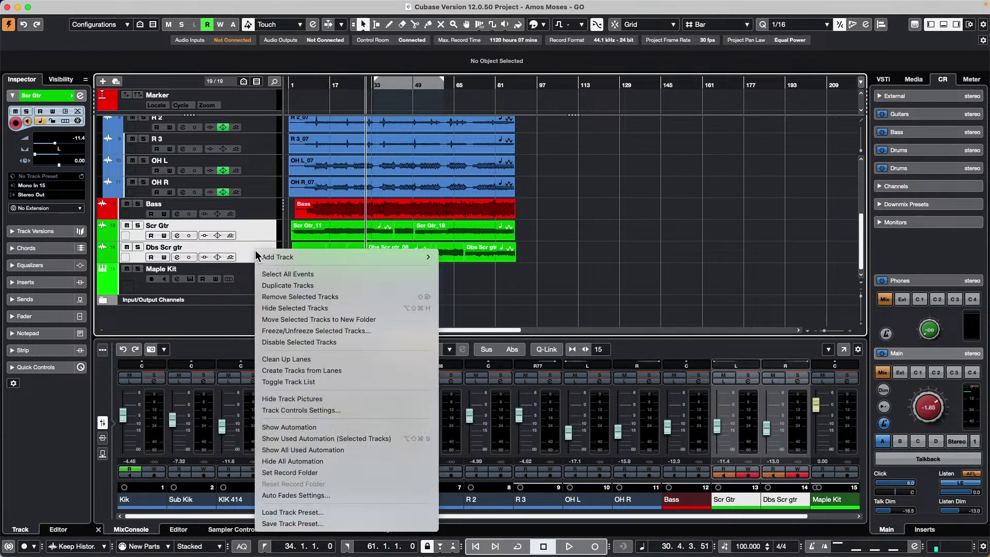
pyautogui.moveTo(327, 259)
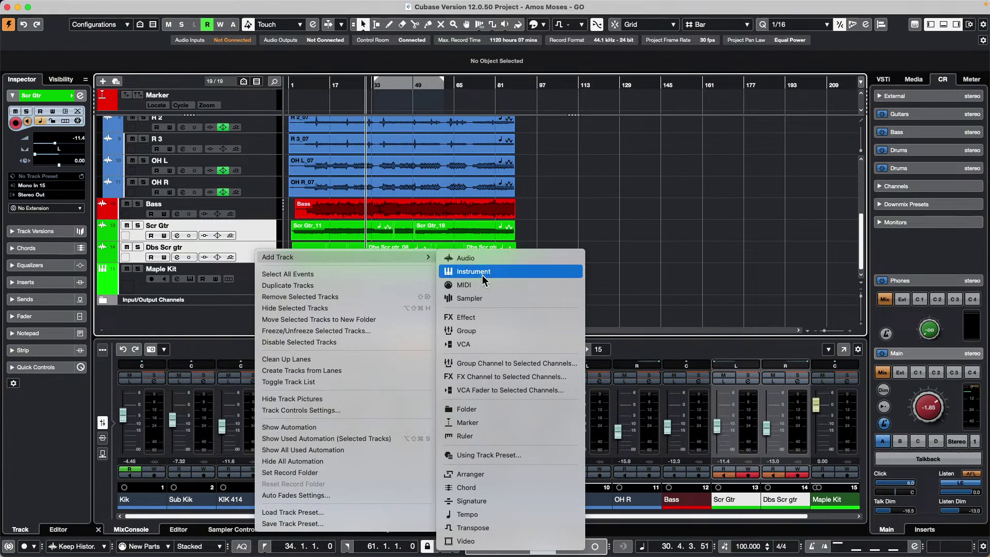
pyautogui.click(515, 381)
# Step: Add the FX channel with the REVelation reverb in a stereo configuration and close its plug-in window
pyautogui.click(556, 274)
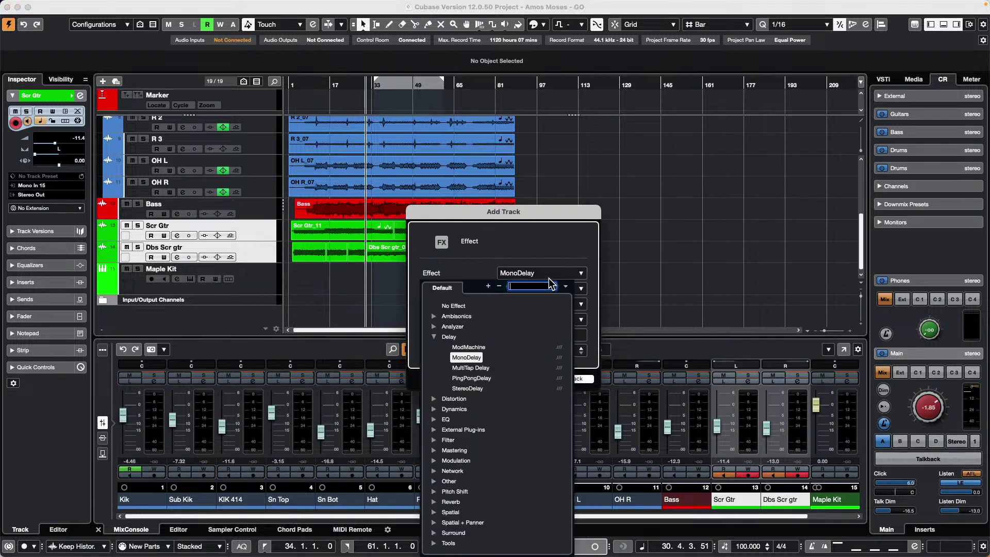
pyautogui.click(439, 502)
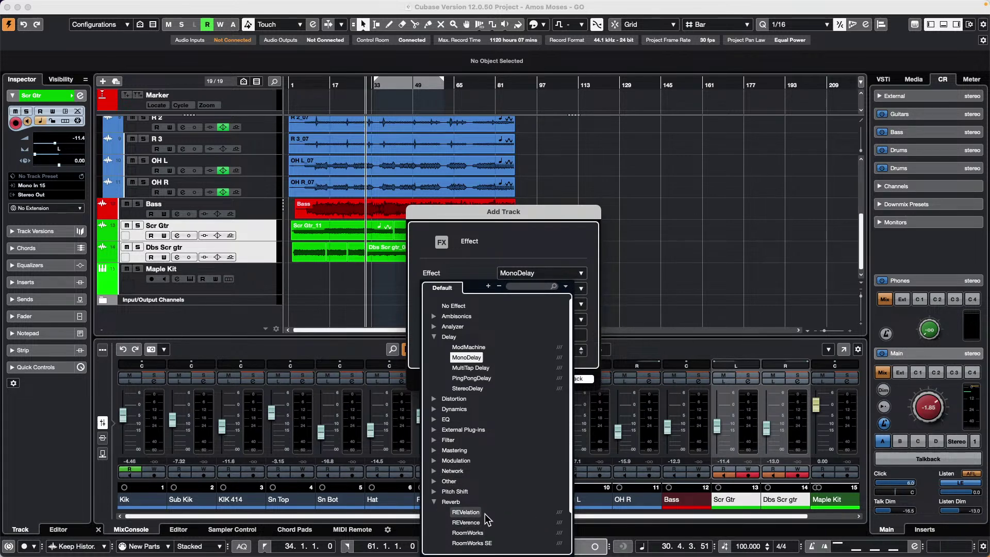
pyautogui.click(465, 512)
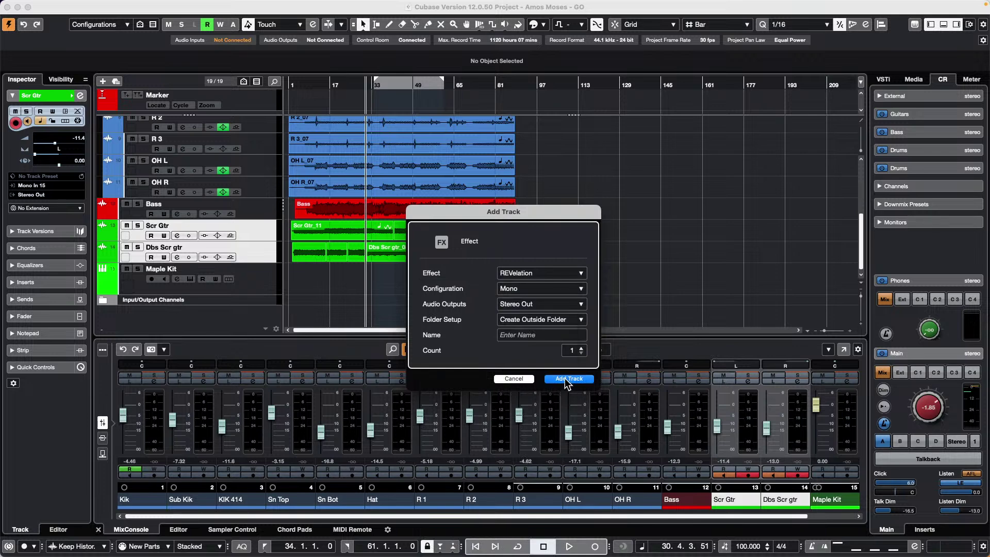
pyautogui.click(535, 288)
pyautogui.click(527, 302)
pyautogui.click(576, 379)
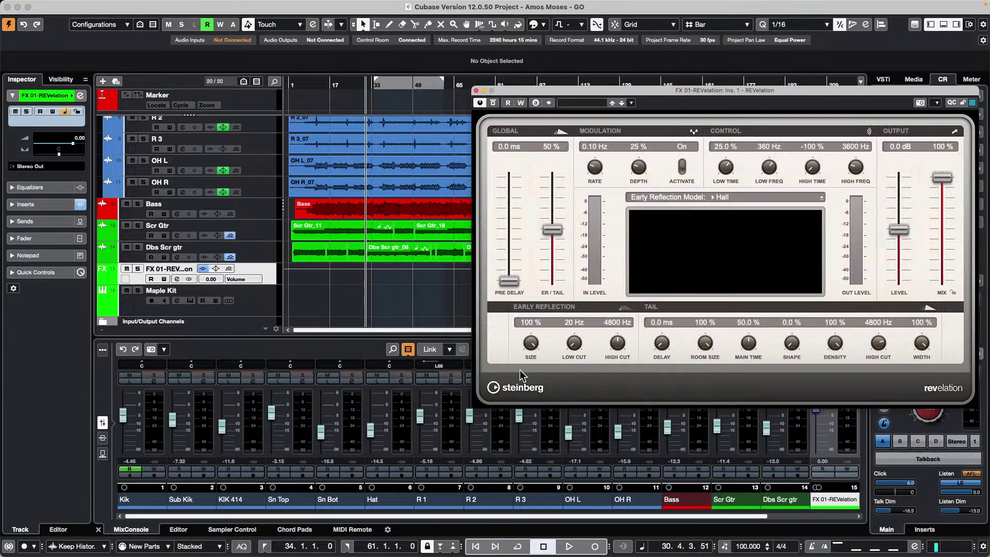
pyautogui.click(476, 90)
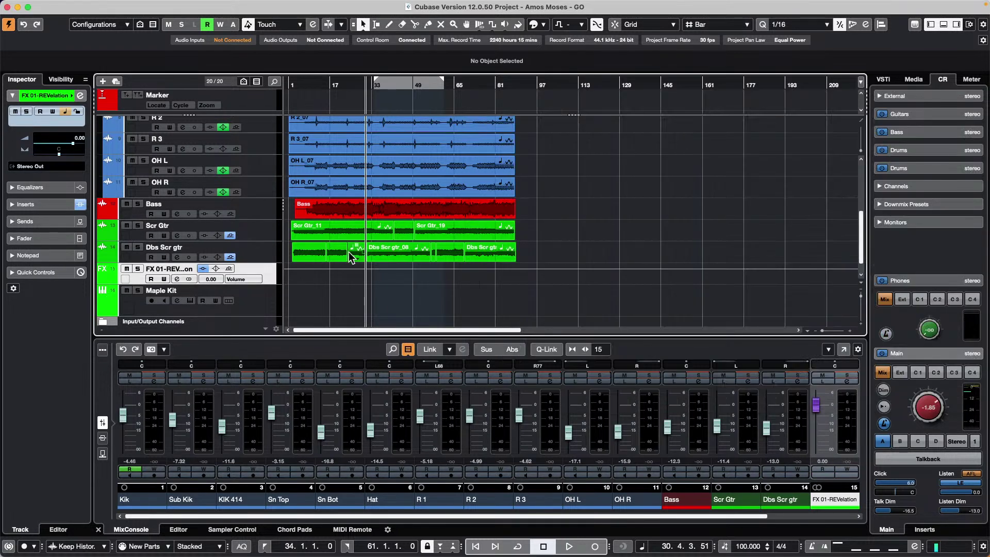
# Step: Solo the Scr Gtr track and audition it briefly with its reverb send
pyautogui.click(270, 228)
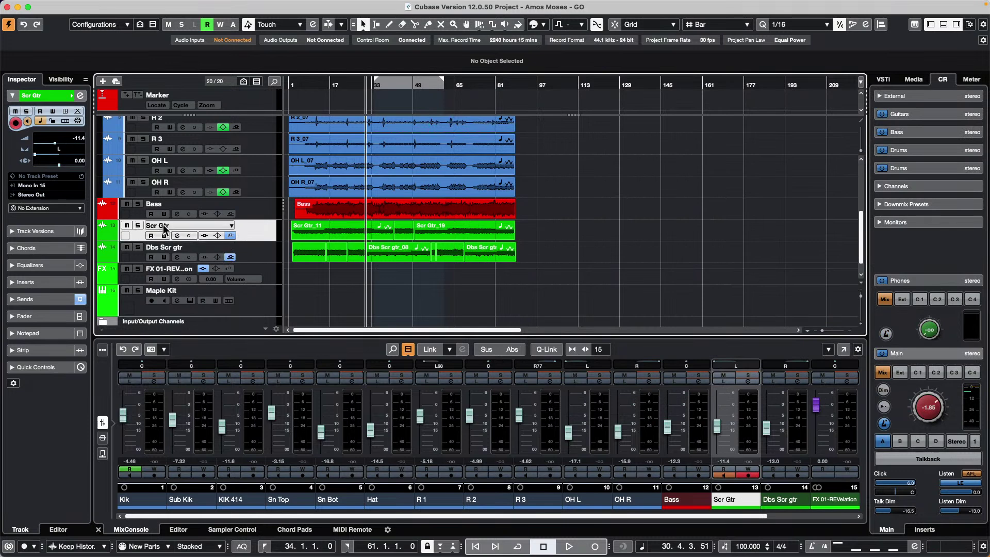
pyautogui.click(138, 226)
pyautogui.press('space')
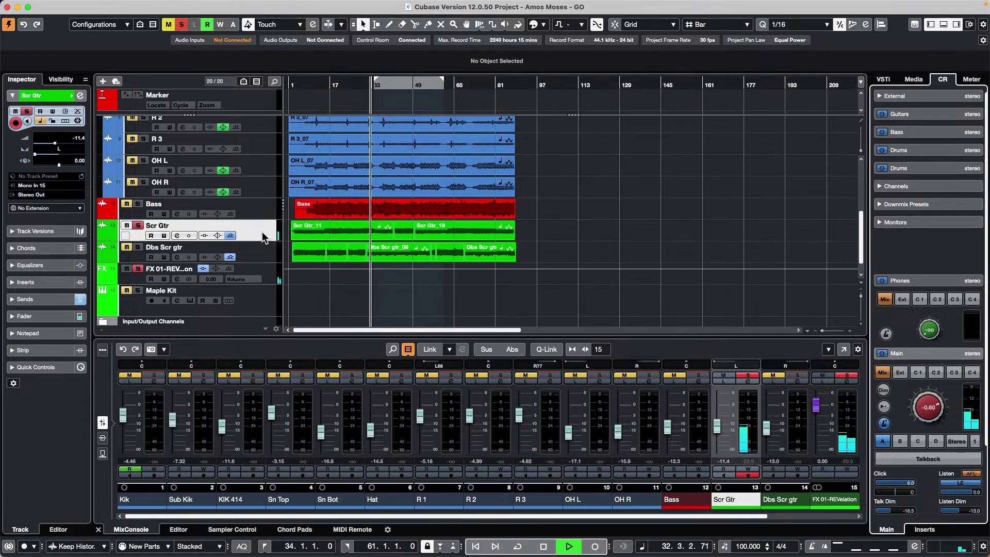
pyautogui.press('space')
# Step: Open the Scr Gtr channel settings and view the panning of its REVelation send during playback
pyautogui.click(80, 95)
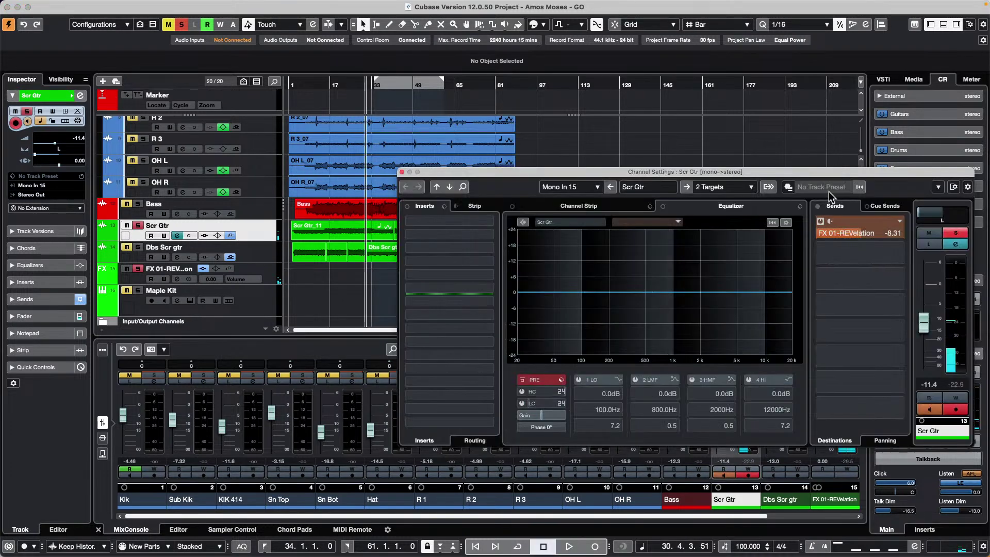
pyautogui.moveTo(837, 172); pyautogui.dragTo(533, 102)
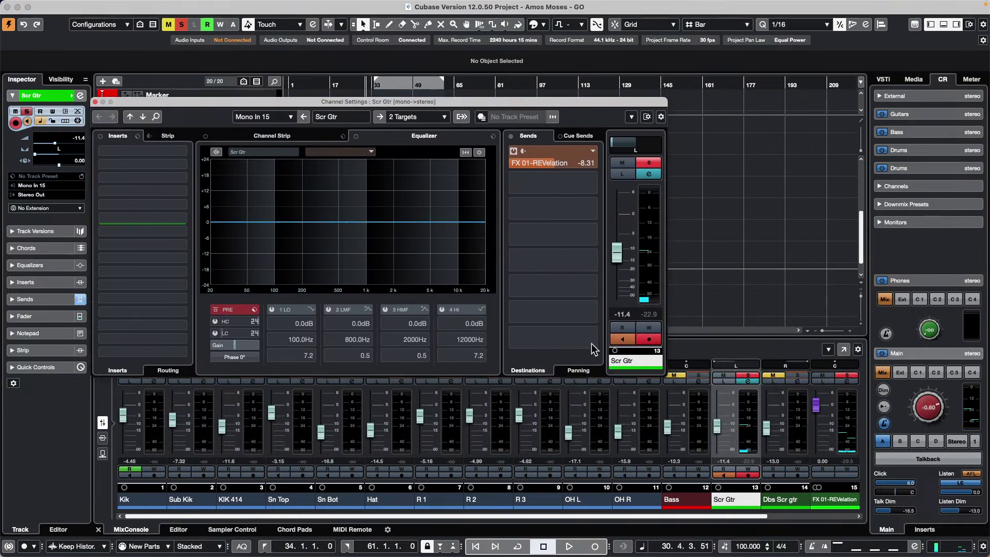
pyautogui.press('space')
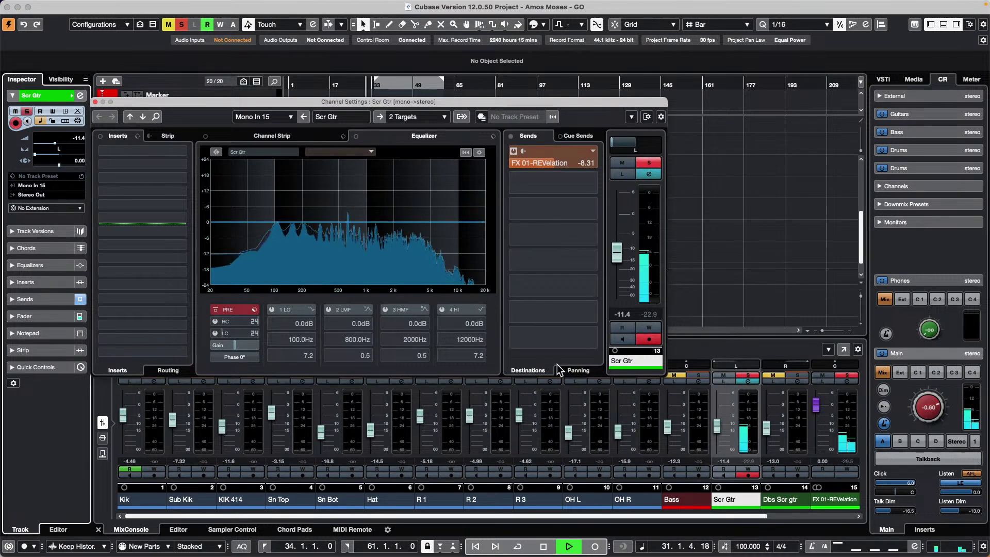
pyautogui.click(578, 370)
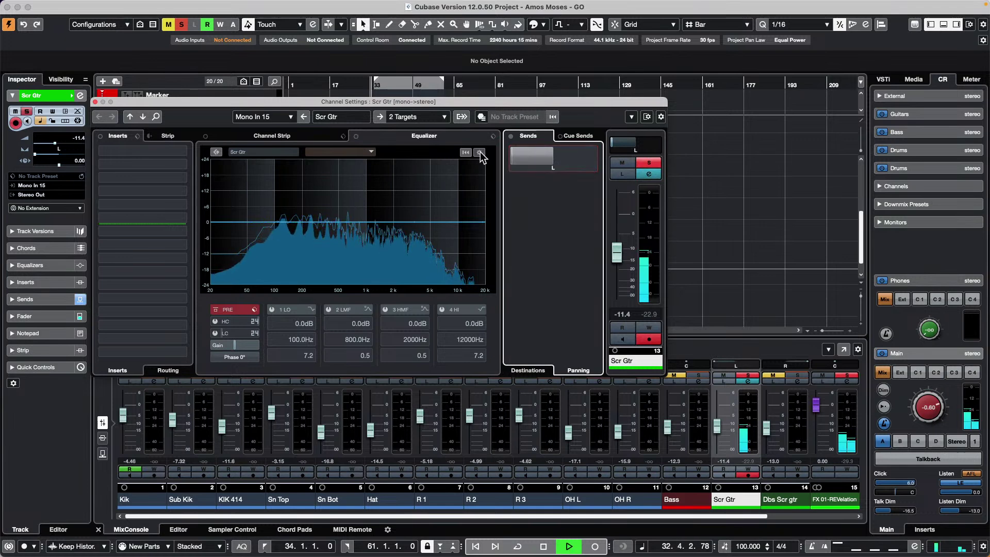
pyautogui.press('space')
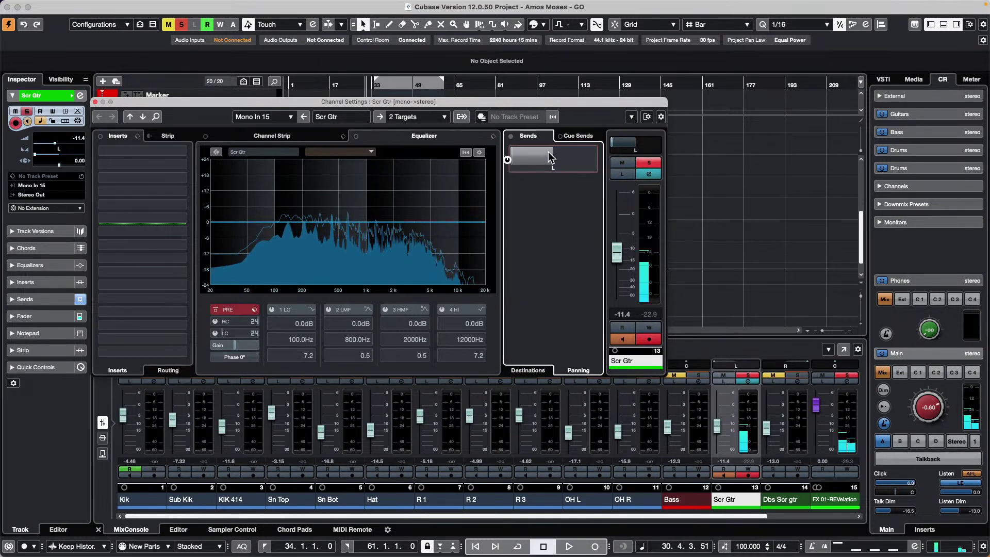
# Step: Pan the REVelation send and the Scr Gtr channel hard right, show the send destinations again and start playback
pyautogui.moveTo(514, 161); pyautogui.dragTo(593, 161)
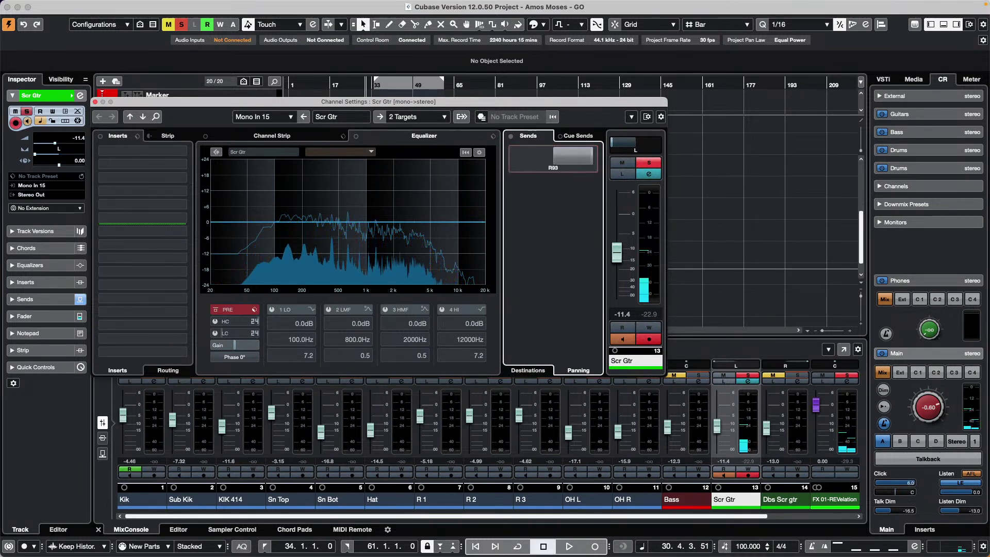
pyautogui.click(631, 116)
pyautogui.click(658, 254)
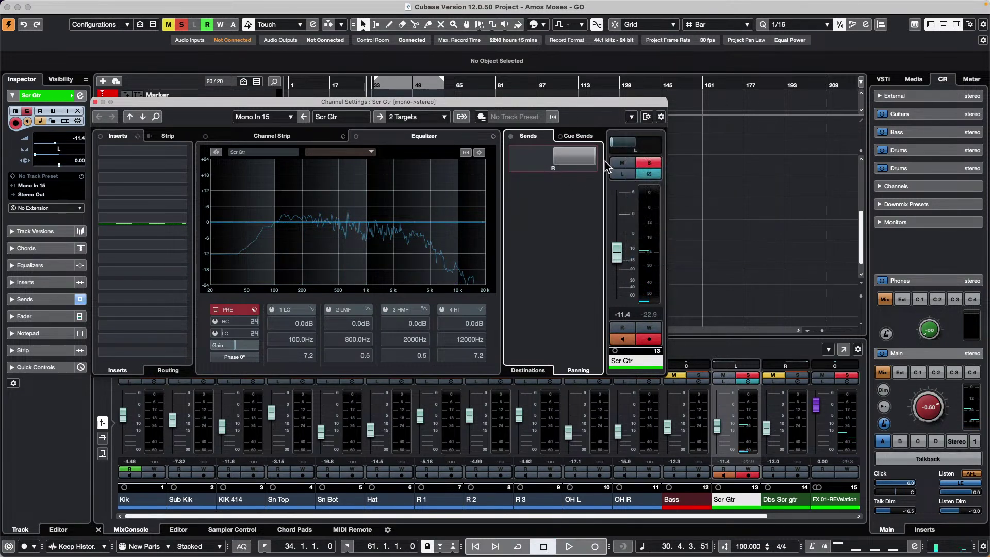
pyautogui.moveTo(592, 157); pyautogui.dragTo(552, 157)
pyautogui.moveTo(623, 147); pyautogui.dragTo(661, 147)
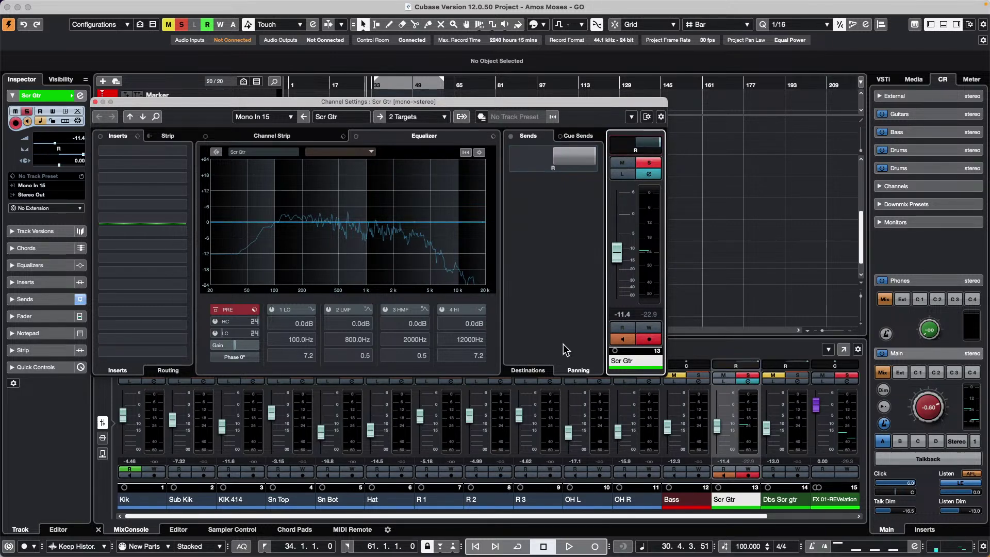
pyautogui.click(526, 370)
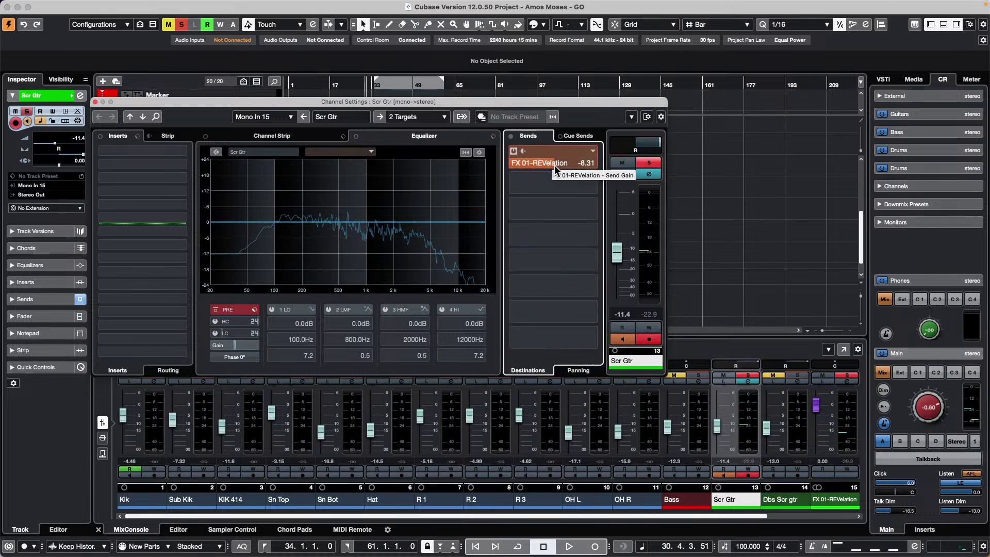
pyautogui.press('space')
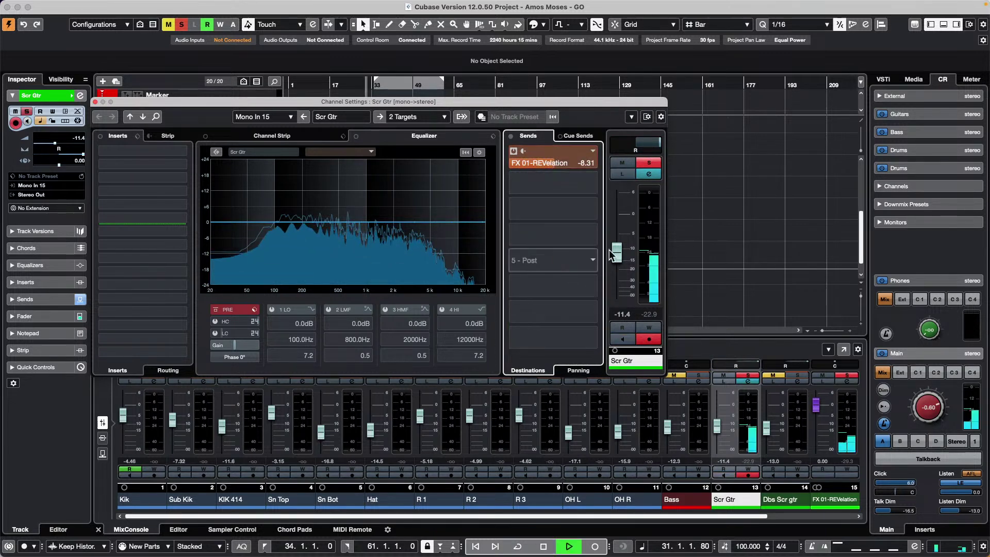
# Step: Pan the Scr Gtr channel hard left during playback and show the panning of its REVelation send
pyautogui.moveTo(656, 142); pyautogui.dragTo(611, 142)
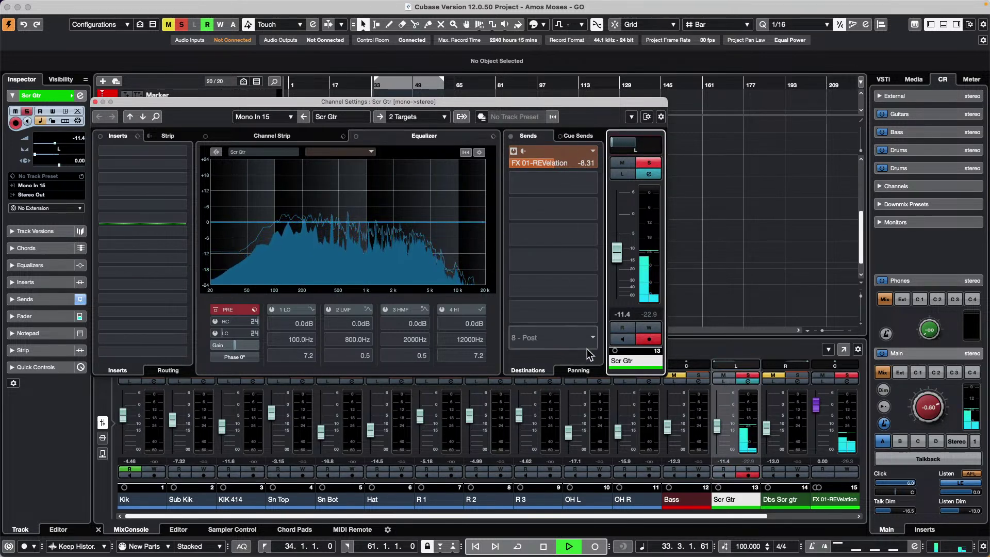
pyautogui.click(575, 370)
pyautogui.moveTo(612, 143)
pyautogui.mouseDown()
pyautogui.moveTo(647, 144)
pyautogui.moveTo(604, 143)
pyautogui.mouseUp()
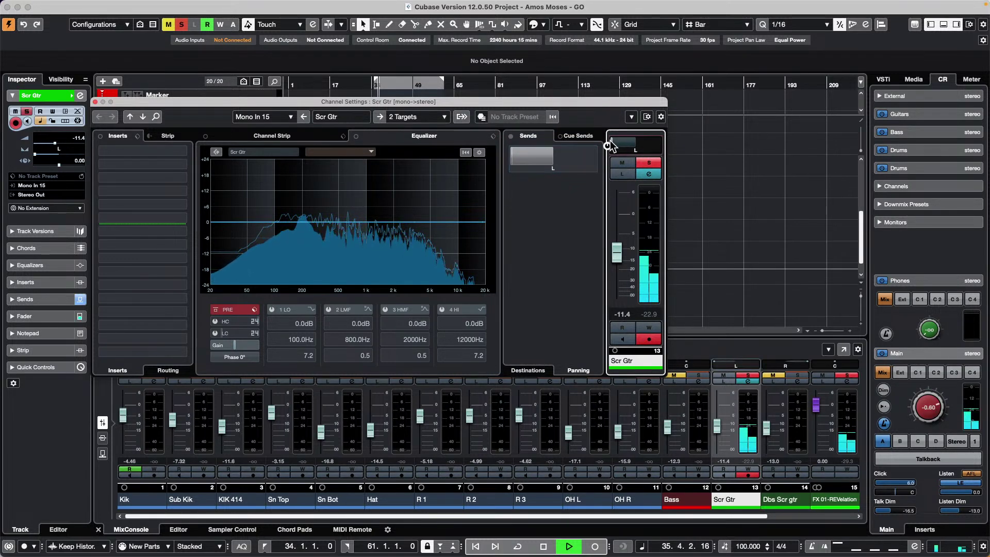
# Step: Switch off Link Panners for the Scr Gtr channel and pan its REVelation send hard right
pyautogui.click(632, 118)
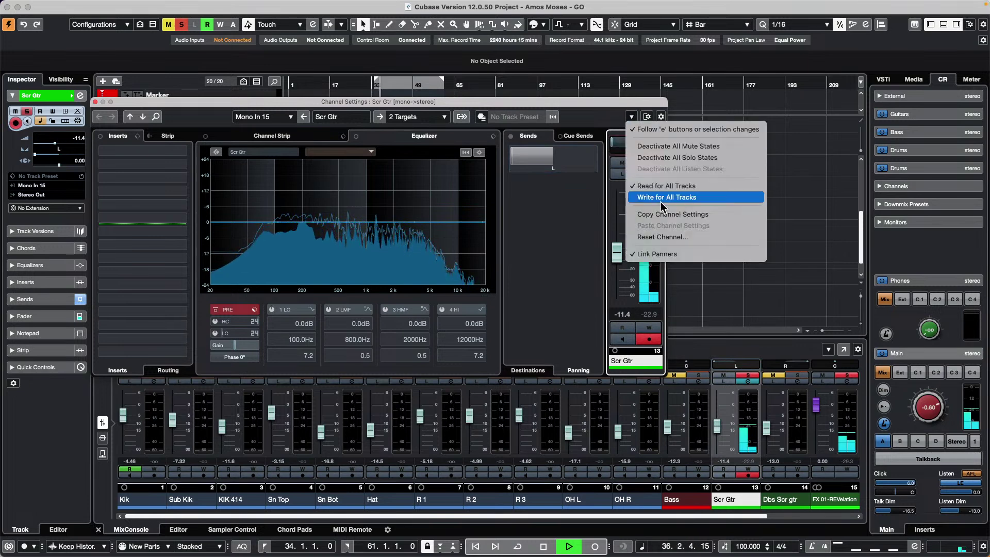
pyautogui.click(687, 256)
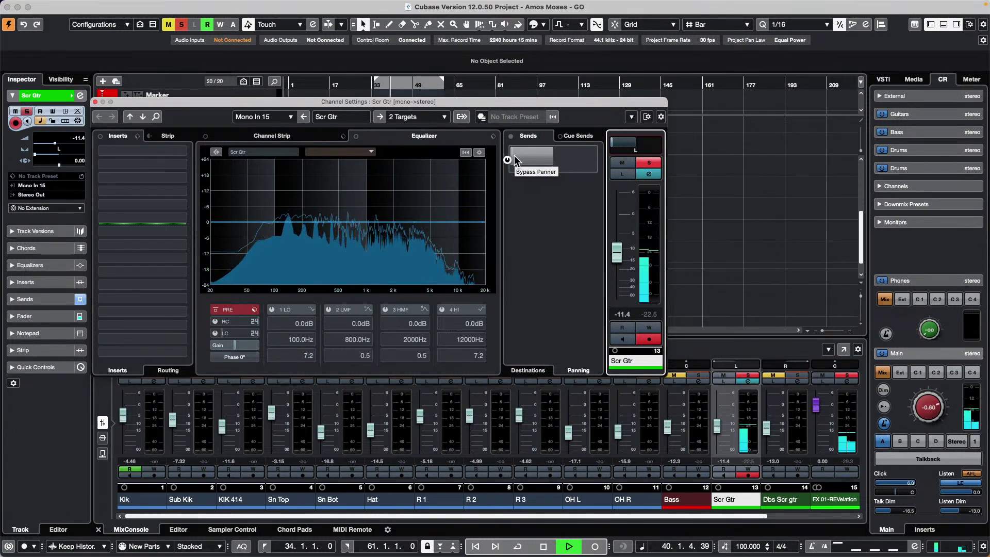
pyautogui.moveTo(514, 160); pyautogui.dragTo(604, 160)
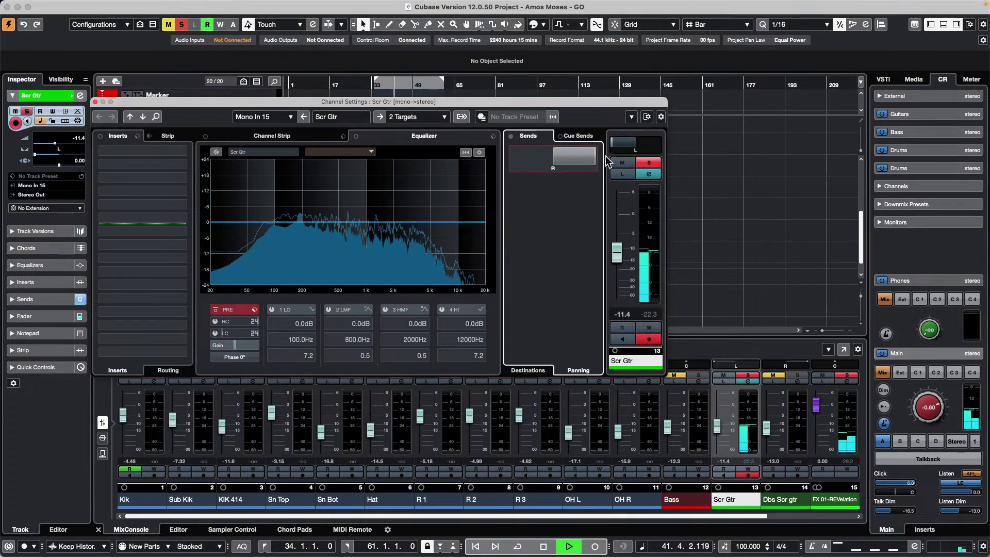
# Step: Pan the Dbs Scr gtr track's REVelation send hard left and audition it together with the soloed Scr Gtr track
pyautogui.moveTo(274, 102); pyautogui.dragTo(496, 98)
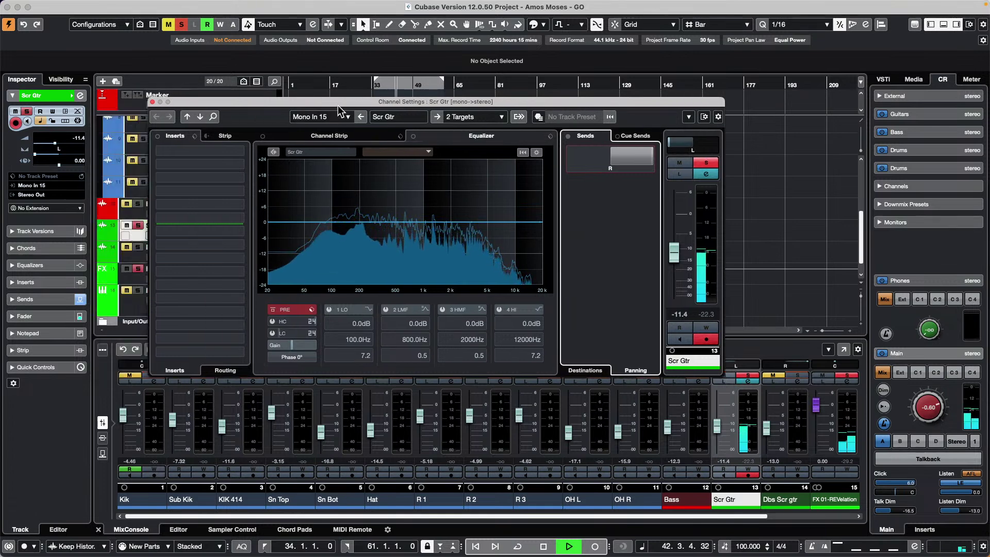
pyautogui.click(262, 252)
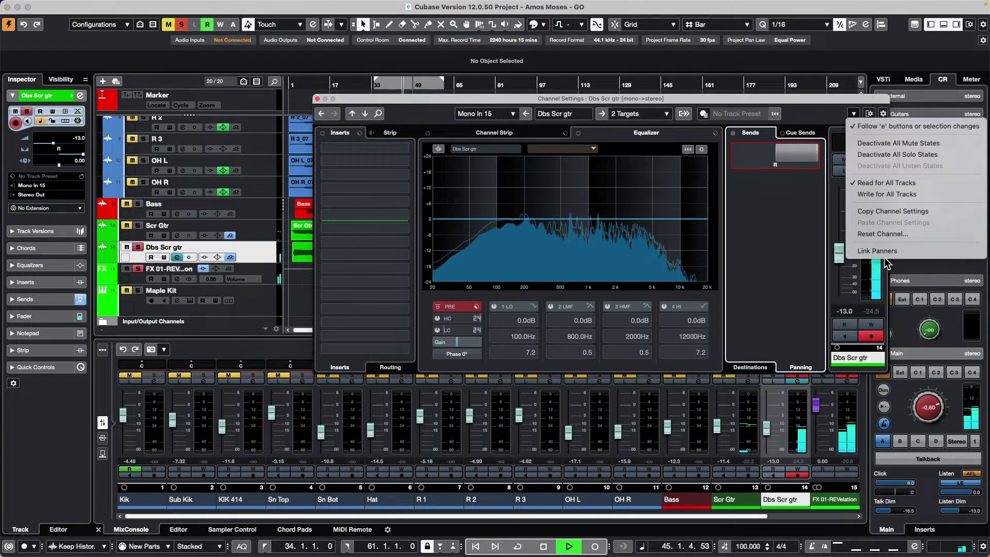
pyautogui.click(758, 196)
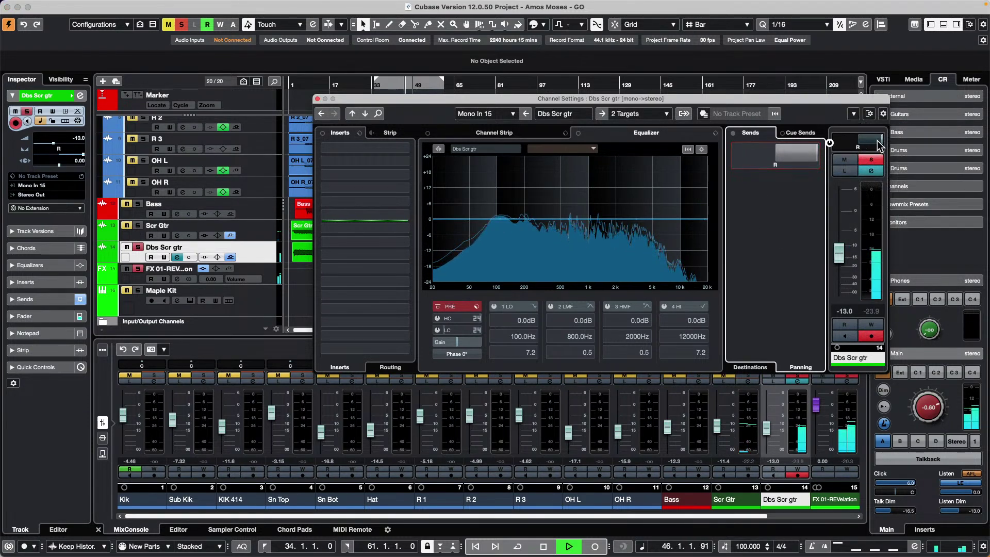
pyautogui.moveTo(816, 155); pyautogui.dragTo(772, 156)
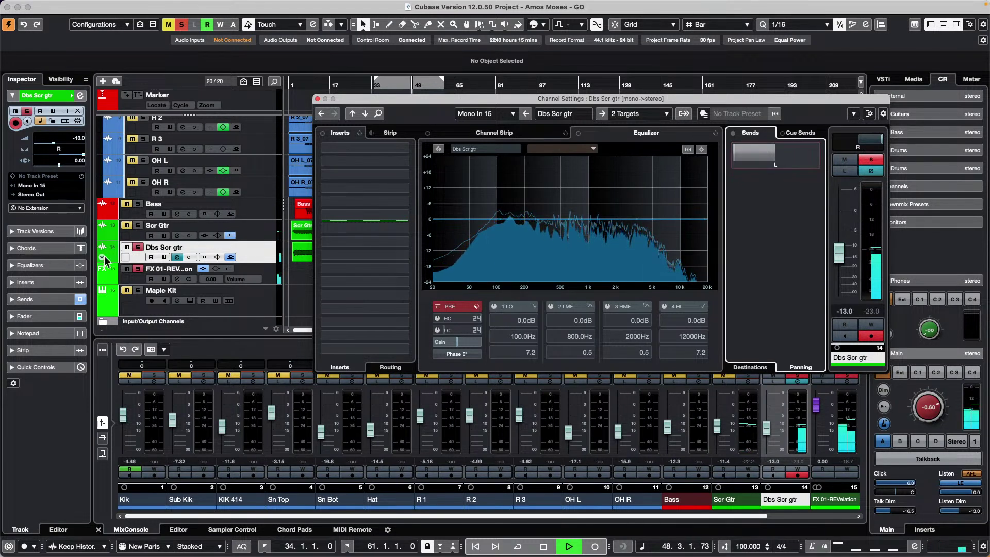
pyautogui.click(138, 227)
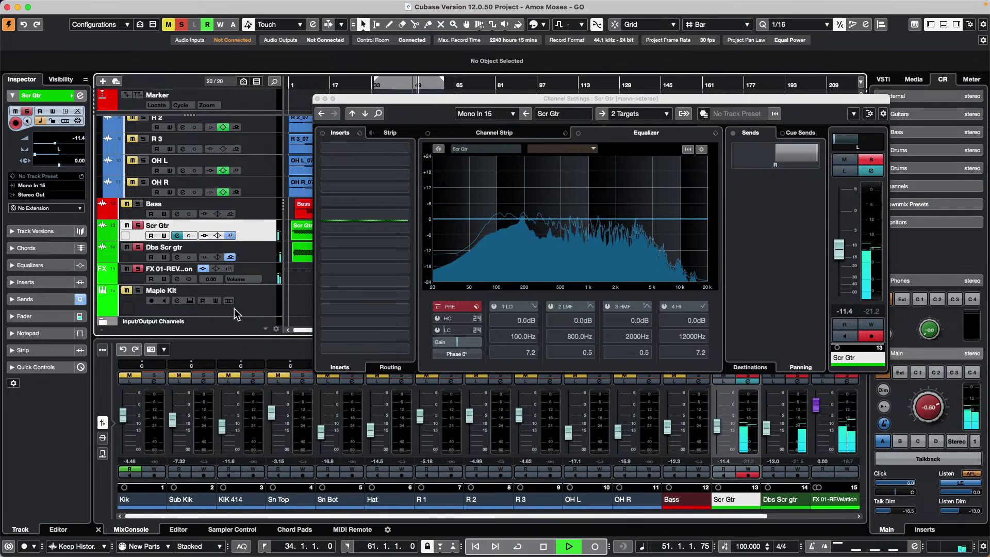
pyautogui.press('space')
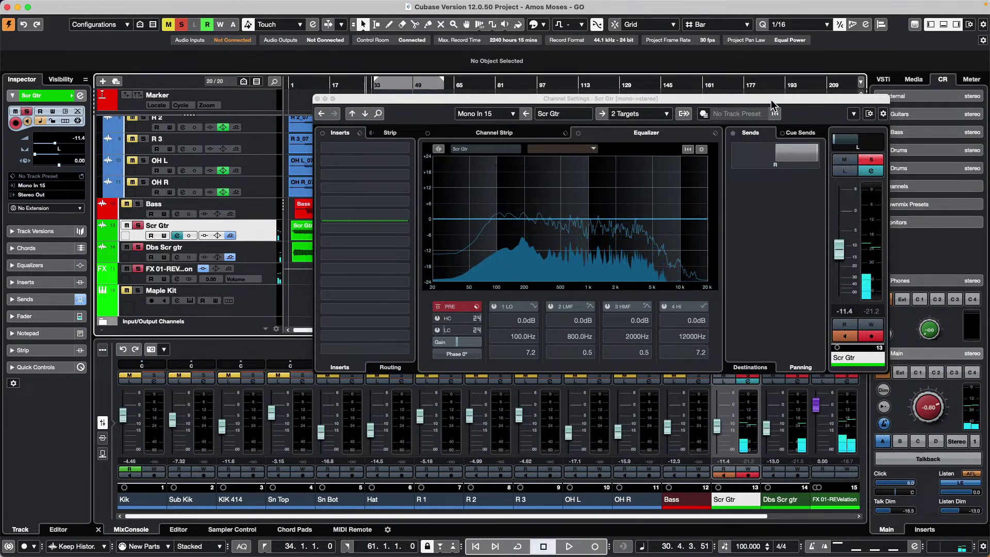
# Step: Switch Link Panners back on in the Scr Gtr channel settings and pan the channel to L33
pyautogui.moveTo(808, 96); pyautogui.dragTo(555, 94)
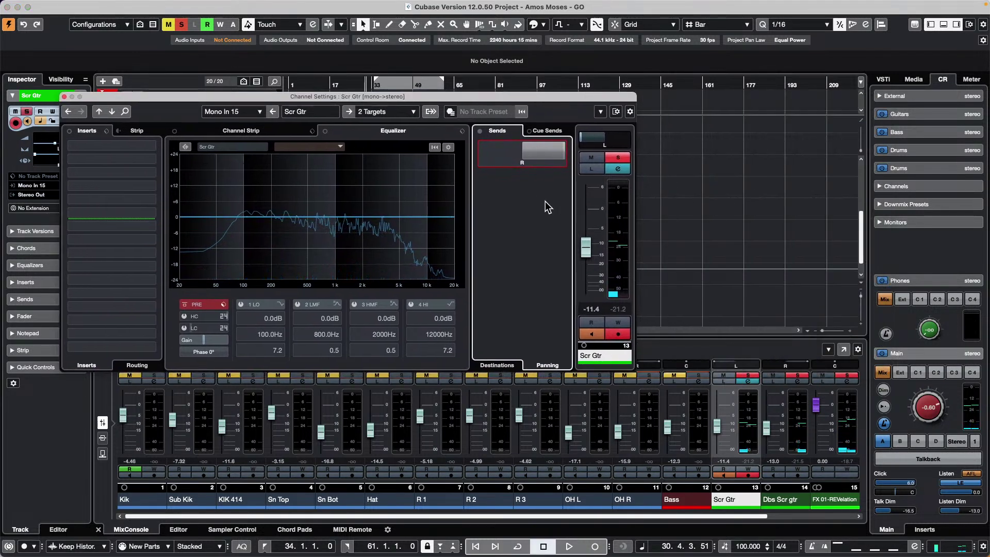
pyautogui.click(600, 111)
pyautogui.click(600, 112)
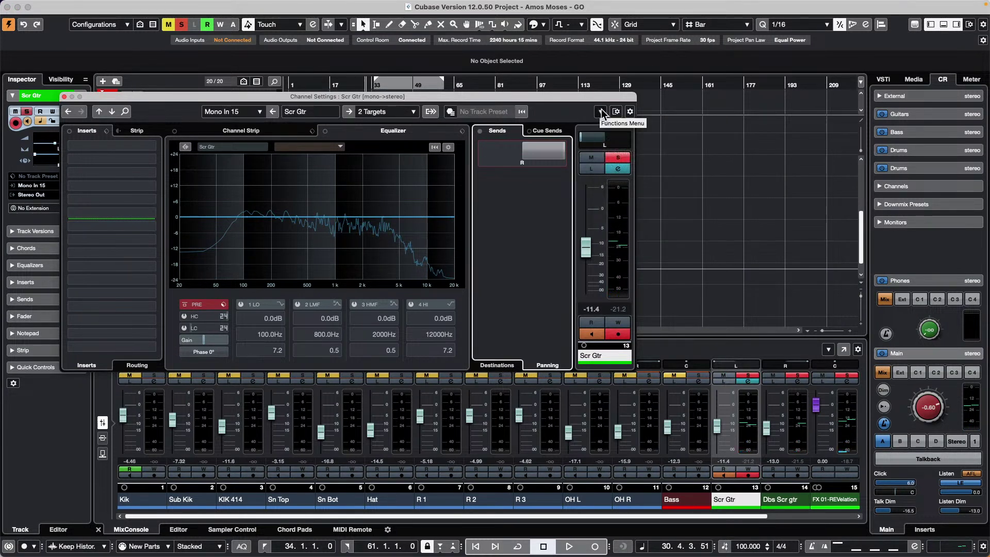
pyautogui.click(601, 111)
pyautogui.click(652, 250)
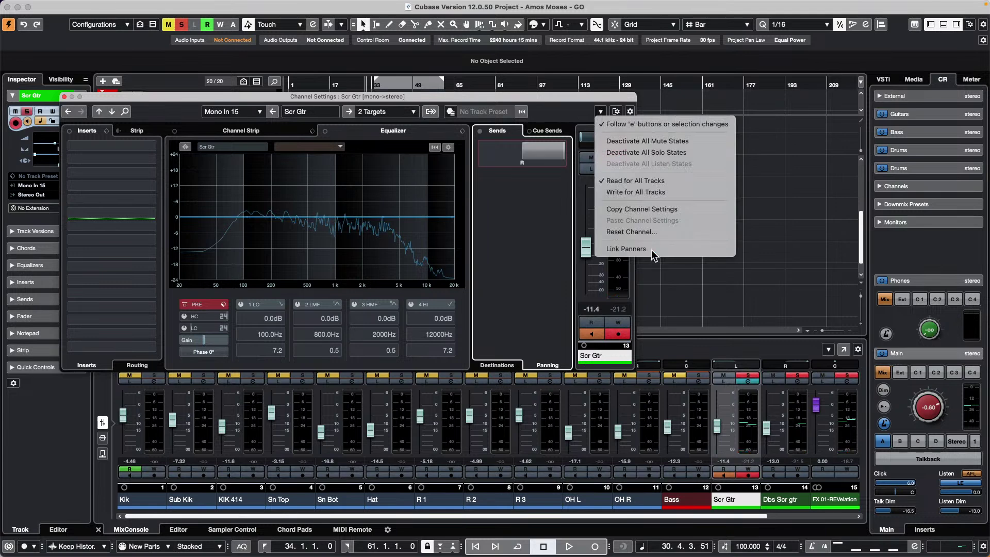
pyautogui.moveTo(593, 138)
pyautogui.mouseDown()
pyautogui.moveTo(619, 138)
pyautogui.moveTo(596, 138)
pyautogui.mouseUp()
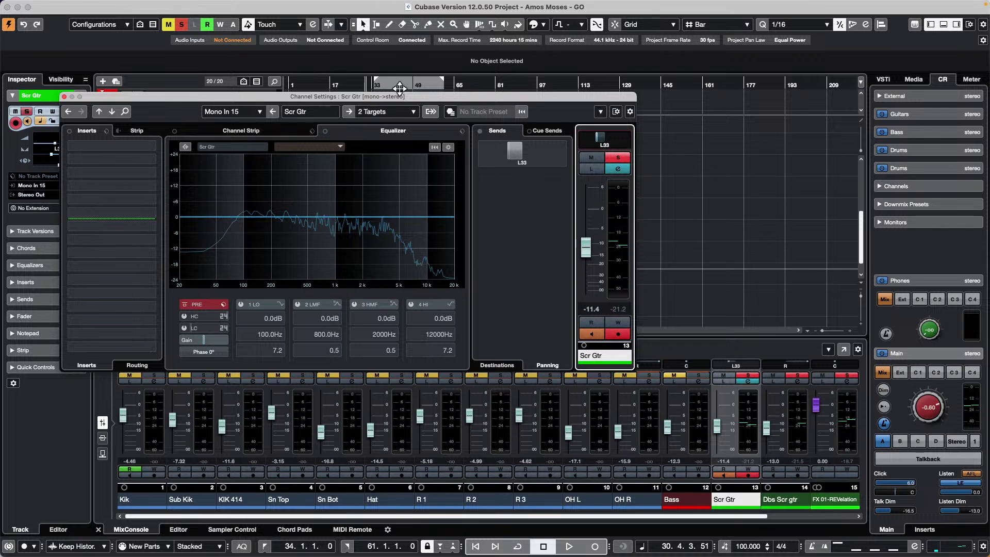
# Step: Add a boost of about 7.5 dB on EQ band 3 of Scr Gtr and set its frequency to the note E6
pyautogui.moveTo(399, 96); pyautogui.dragTo(541, 66)
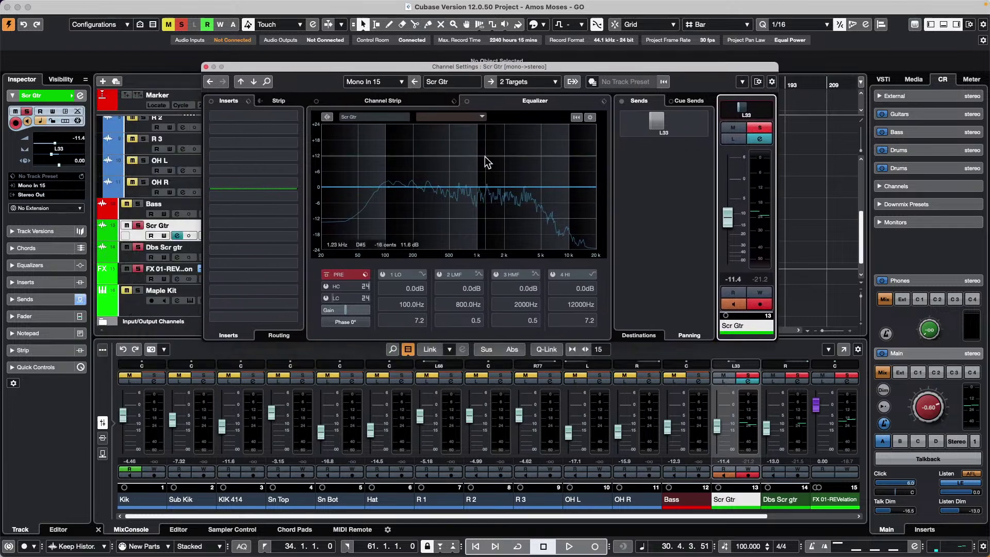
pyautogui.moveTo(478, 188); pyautogui.dragTo(511, 166)
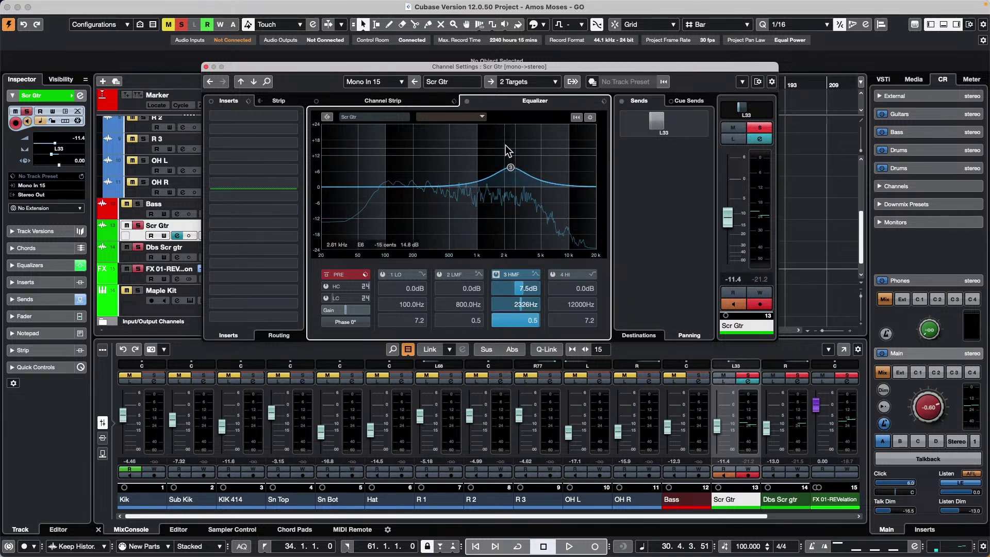
pyautogui.doubleClick(526, 303)
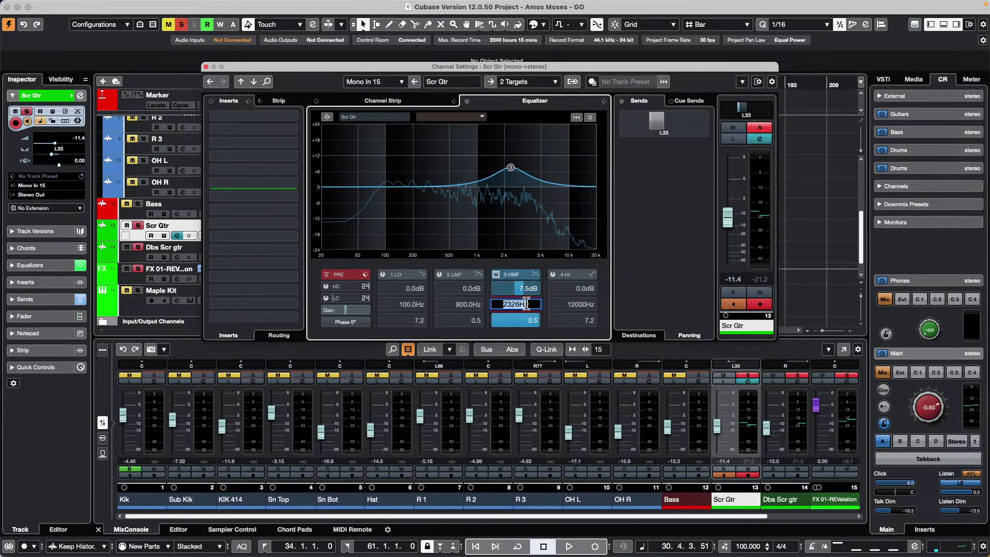
pyautogui.write('g')
pyautogui.press('BackSpace')
pyautogui.write('e6')
pyautogui.press('Return')
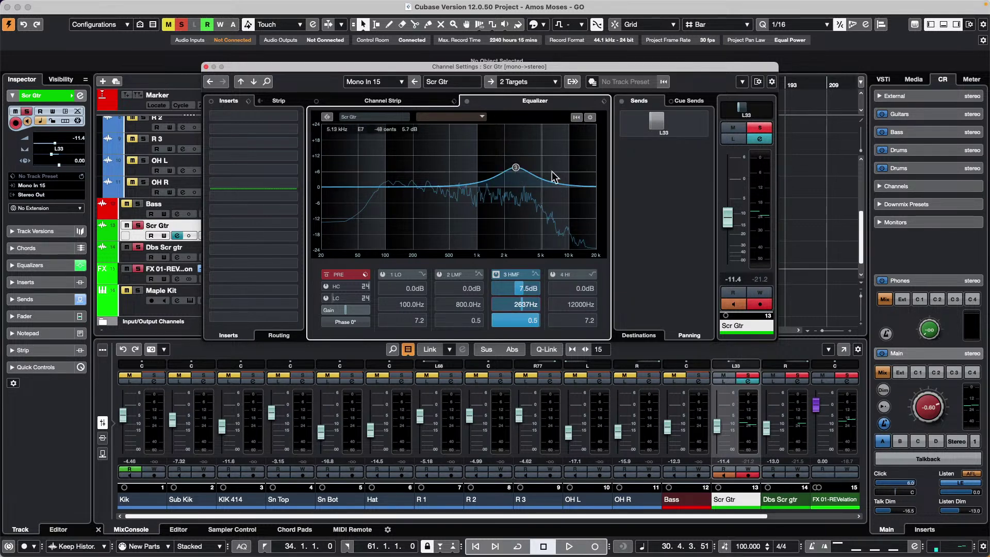
# Step: Invert EQ band 3 of the Scr Gtr channel, and invert it again to restore the boost
pyautogui.rightClick(516, 167)
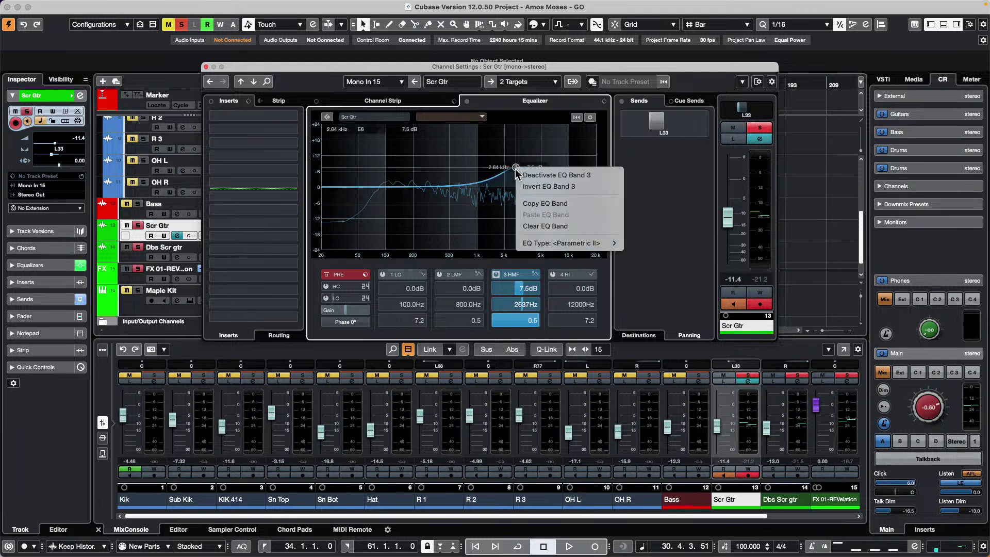
pyautogui.click(570, 187)
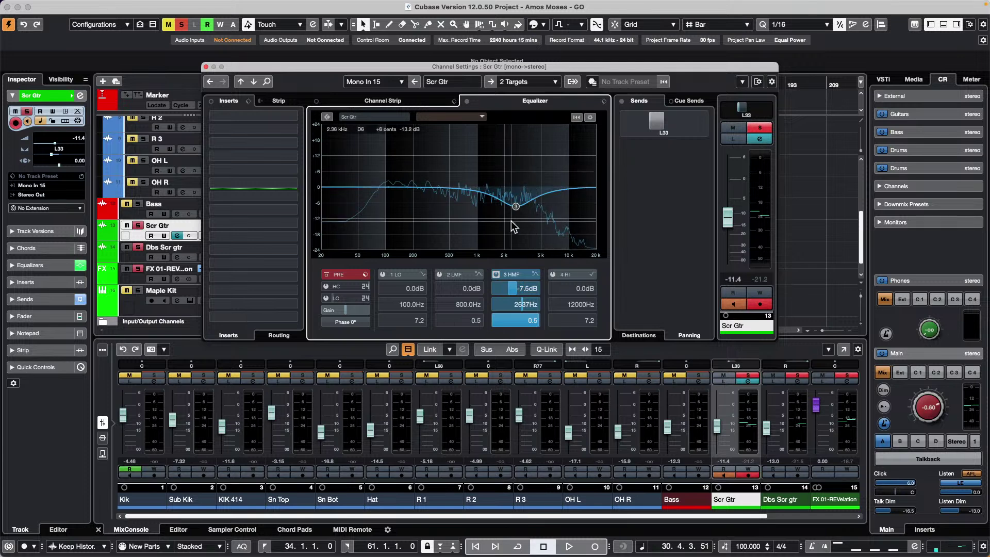
pyautogui.rightClick(517, 207)
pyautogui.click(574, 222)
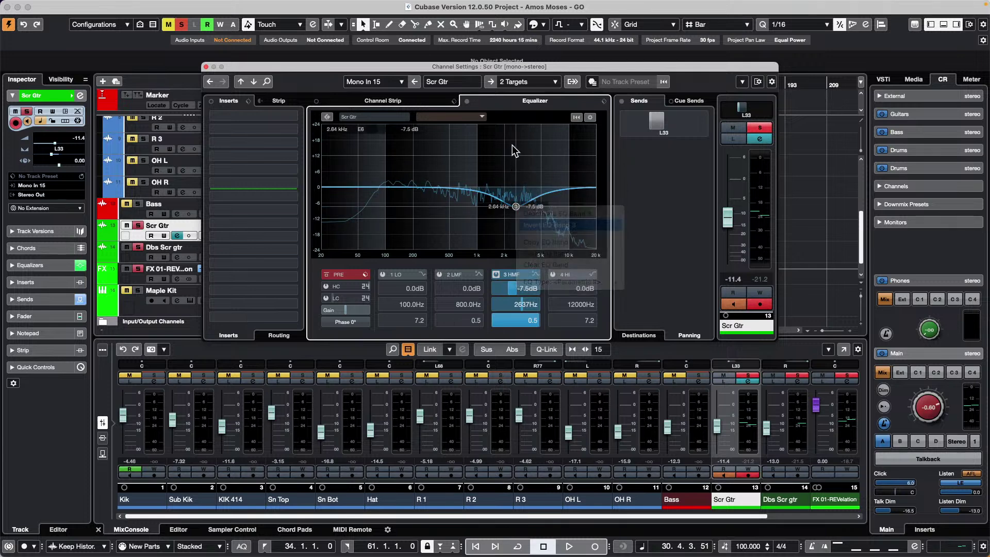
# Step: Move EQ band 3 to about 1.99 kHz and 7.9 dB, invert it and try to undo the inversion
pyautogui.moveTo(516, 167)
pyautogui.mouseDown()
pyautogui.moveTo(454, 169)
pyautogui.moveTo(526, 168)
pyautogui.moveTo(488, 168)
pyautogui.moveTo(505, 166)
pyautogui.mouseUp()
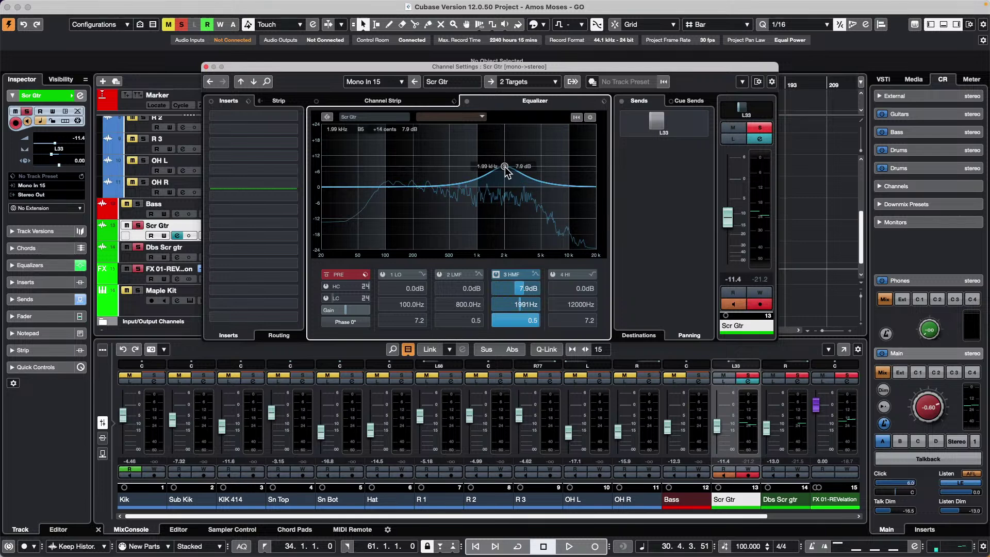
pyautogui.rightClick(504, 166)
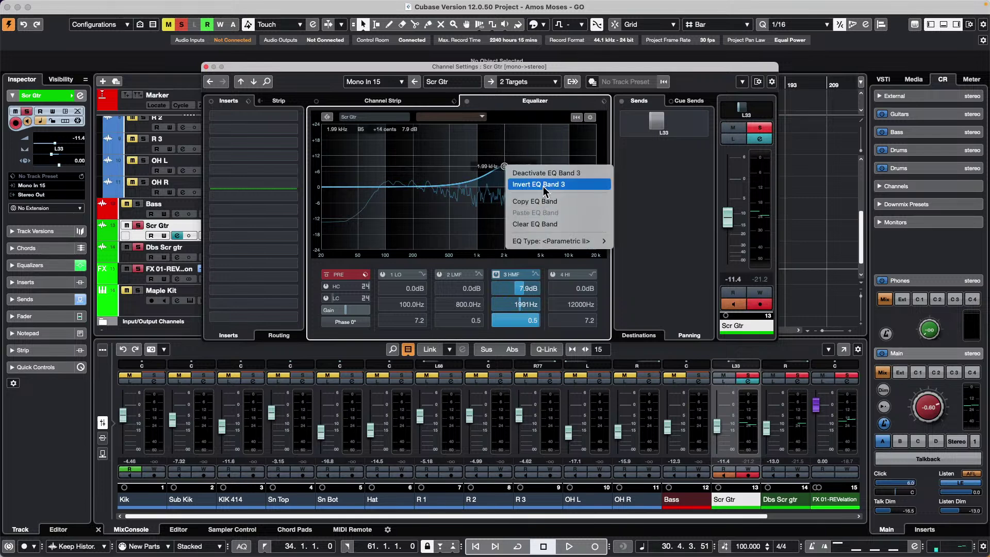
pyautogui.click(531, 185)
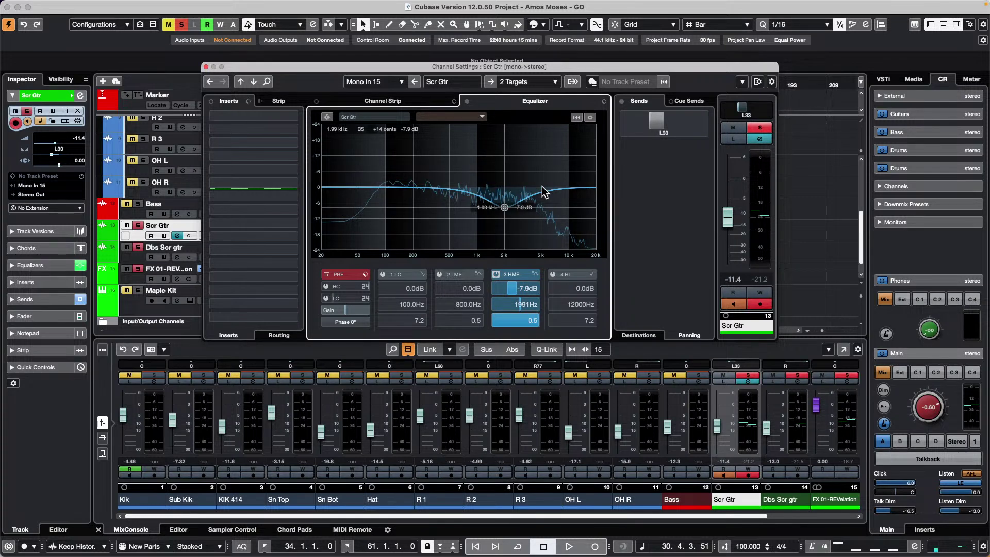
pyautogui.press('super+z')
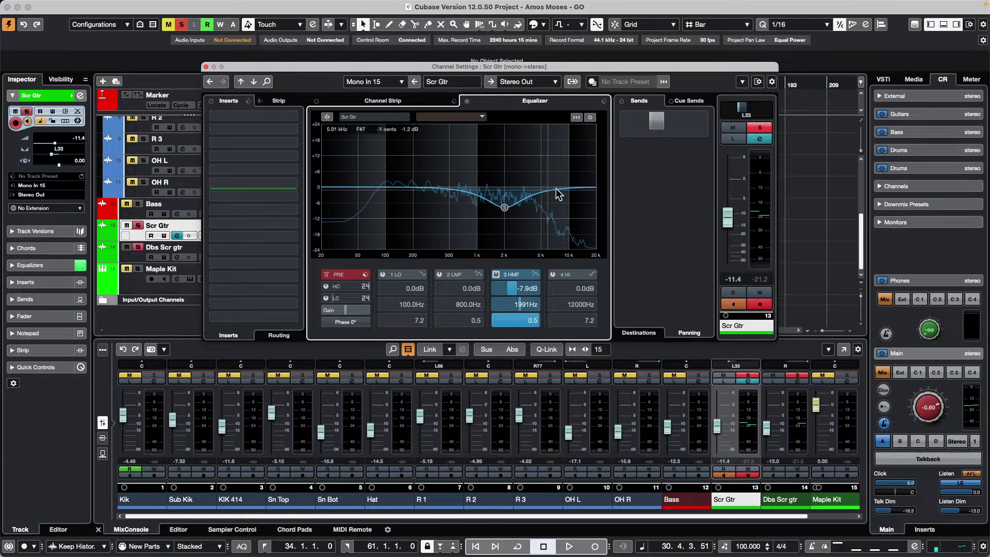
# Step: Turn EQ band 3 back into a boost and place it at about 2.02 kHz and 6.7 dB
pyautogui.rightClick(504, 207)
pyautogui.click(533, 210)
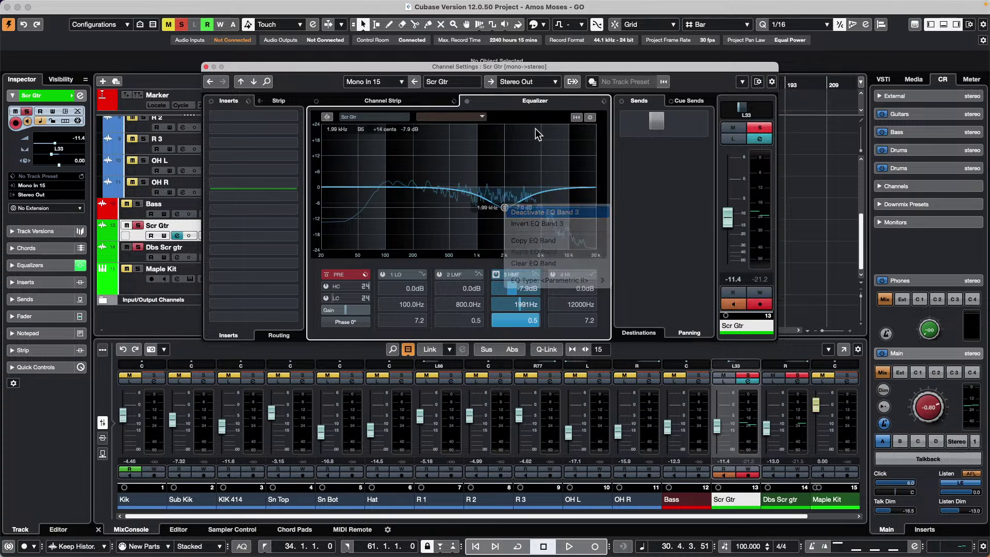
pyautogui.moveTo(503, 207); pyautogui.dragTo(506, 159)
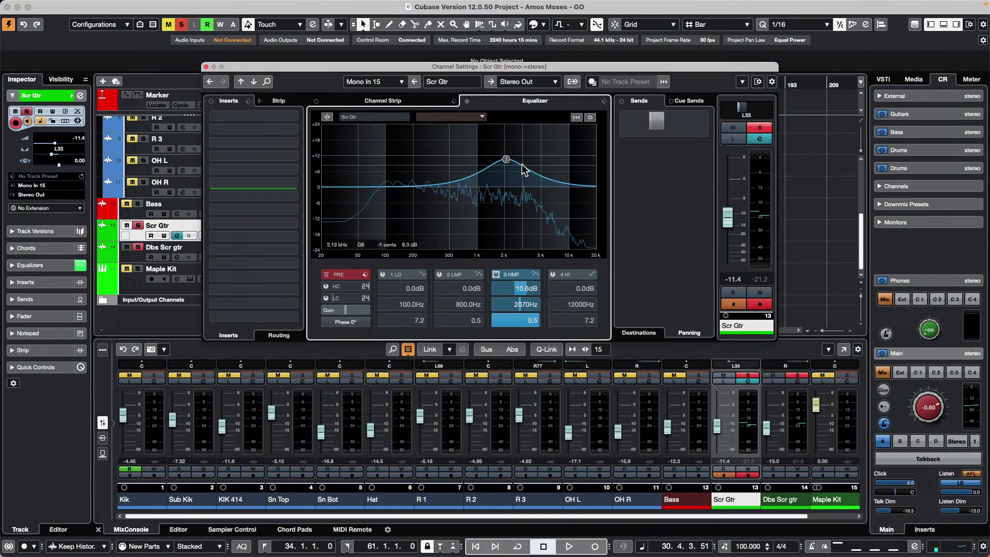
pyautogui.moveTo(508, 164); pyautogui.dragTo(443, 174)
pyautogui.moveTo(506, 170)
pyautogui.mouseDown()
pyautogui.moveTo(508, 208)
pyautogui.moveTo(505, 156)
pyautogui.moveTo(505, 207)
pyautogui.moveTo(507, 171)
pyautogui.moveTo(482, 170)
pyautogui.moveTo(521, 170)
pyautogui.moveTo(444, 171)
pyautogui.moveTo(520, 170)
pyautogui.moveTo(505, 171)
pyautogui.moveTo(501, 209)
pyautogui.moveTo(499, 127)
pyautogui.moveTo(504, 251)
pyautogui.moveTo(507, 171)
pyautogui.mouseUp()
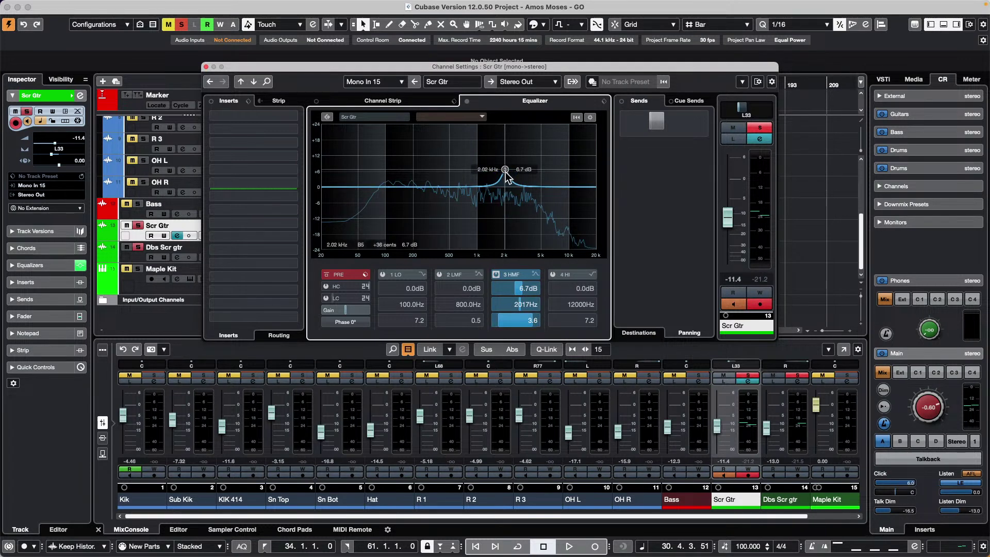
# Step: Widen and narrow the Q of EQ band 3 several times, ending at about 2.4
pyautogui.scroll(-10, 507, 174)
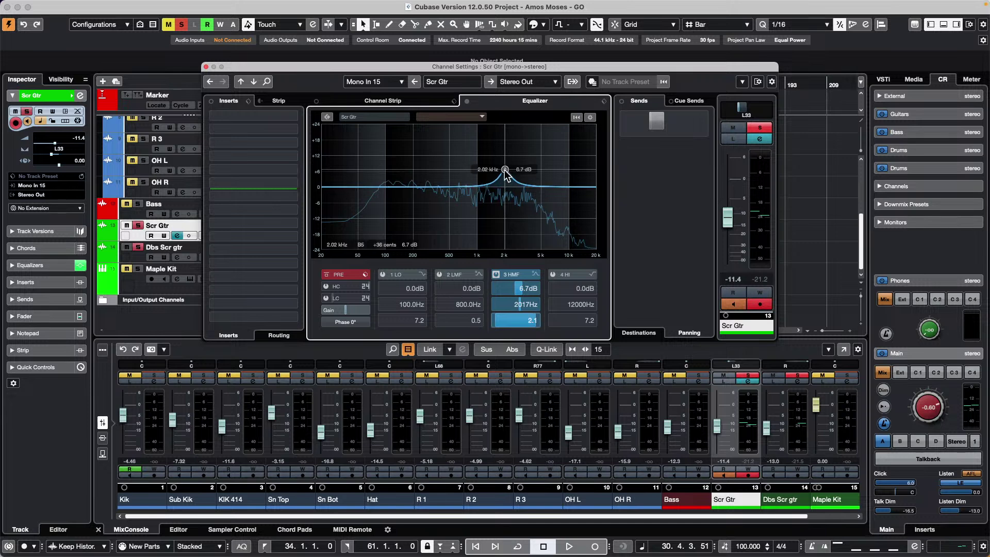
pyautogui.scroll(12, 507, 174)
pyautogui.scroll(-12, 506, 174)
pyautogui.scroll(13, 506, 174)
pyautogui.scroll(-8, 506, 175)
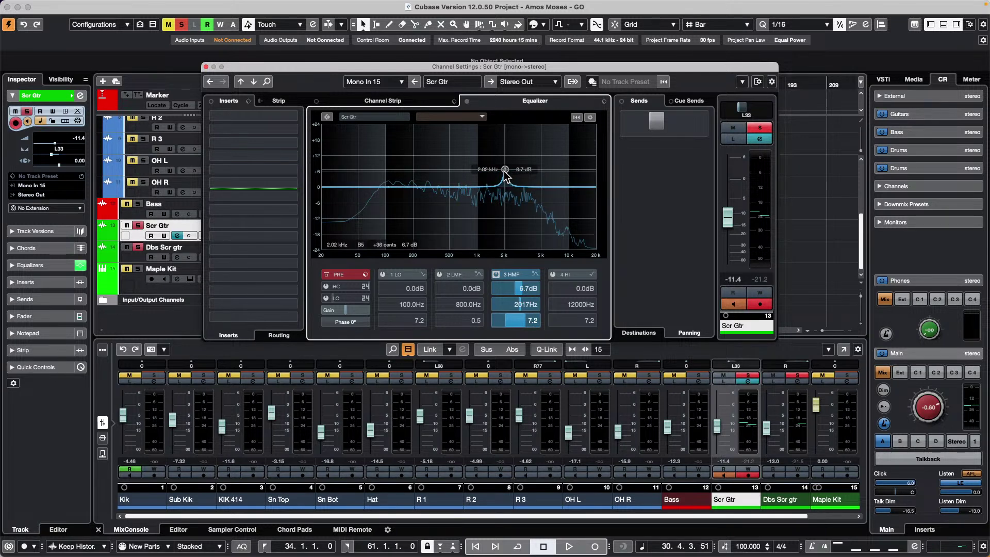
pyautogui.scroll(-4, 506, 170)
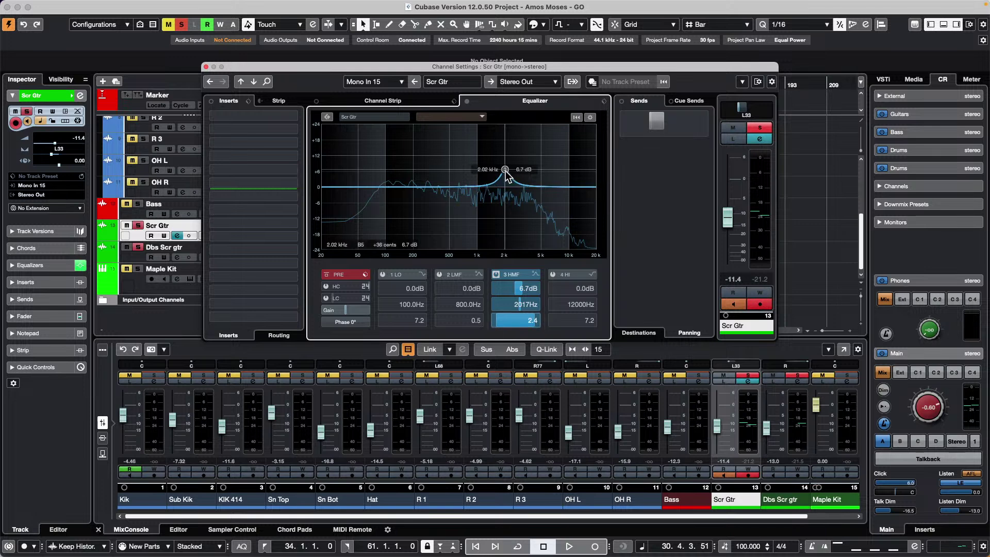
# Step: Move EQ band 3 through several positions with a Q of 0.9, ending at about 510.7 Hz and -1.2 dB
pyautogui.moveTo(506, 170); pyautogui.dragTo(495, 162)
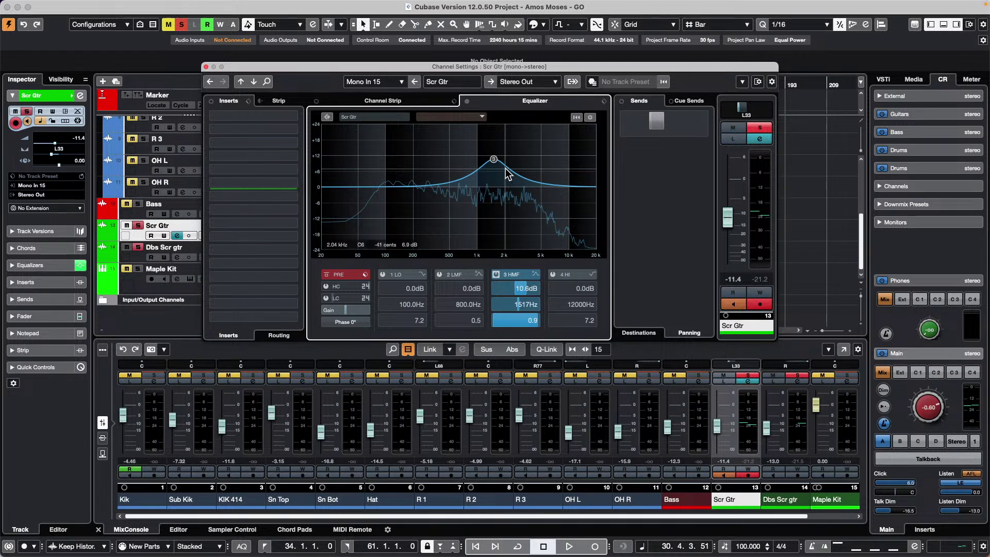
pyautogui.moveTo(494, 159); pyautogui.dragTo(499, 187)
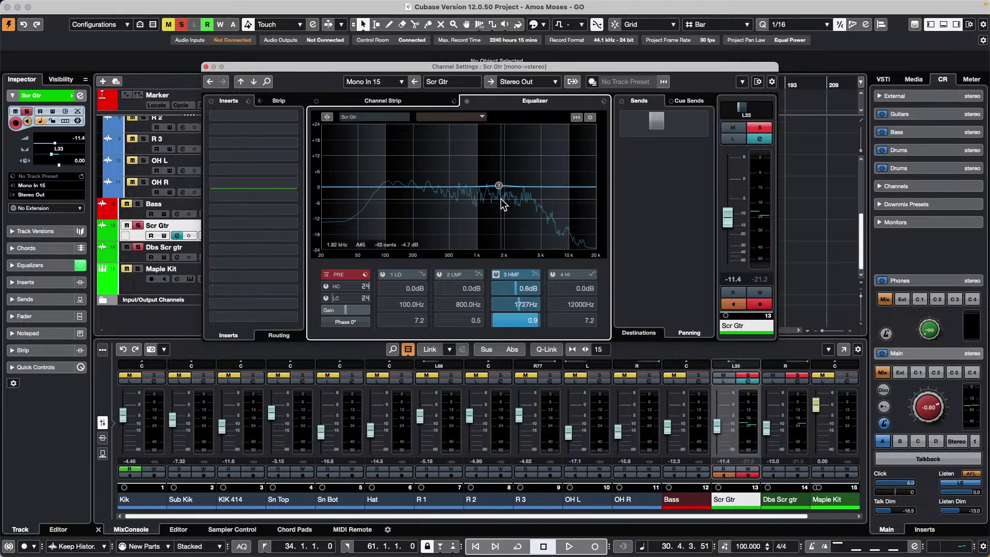
pyautogui.moveTo(499, 185); pyautogui.dragTo(451, 192)
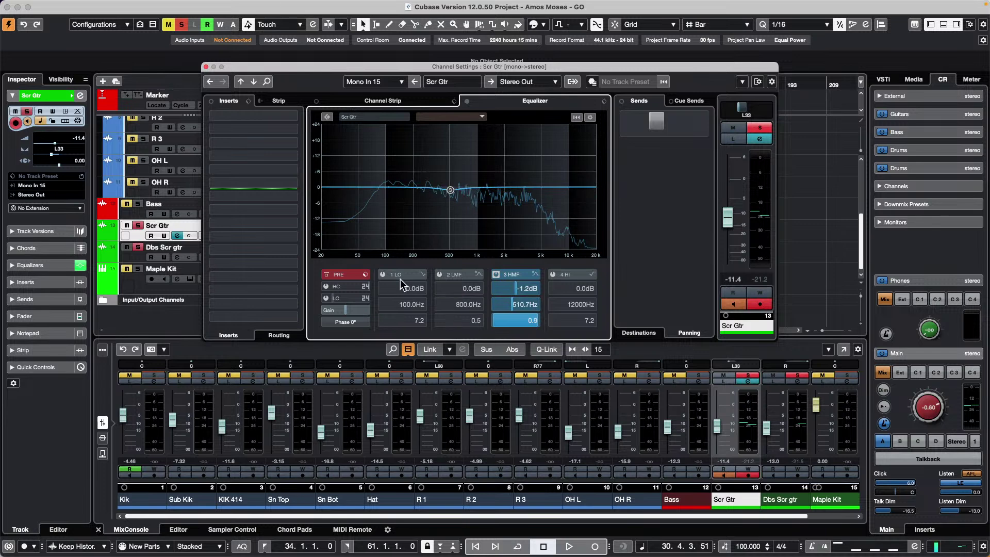
# Step: Place EQ band 3 at about 389.0 Hz and 7.1 dB and band 2 at about 2238 Hz and -6.1 dB
pyautogui.click(478, 274)
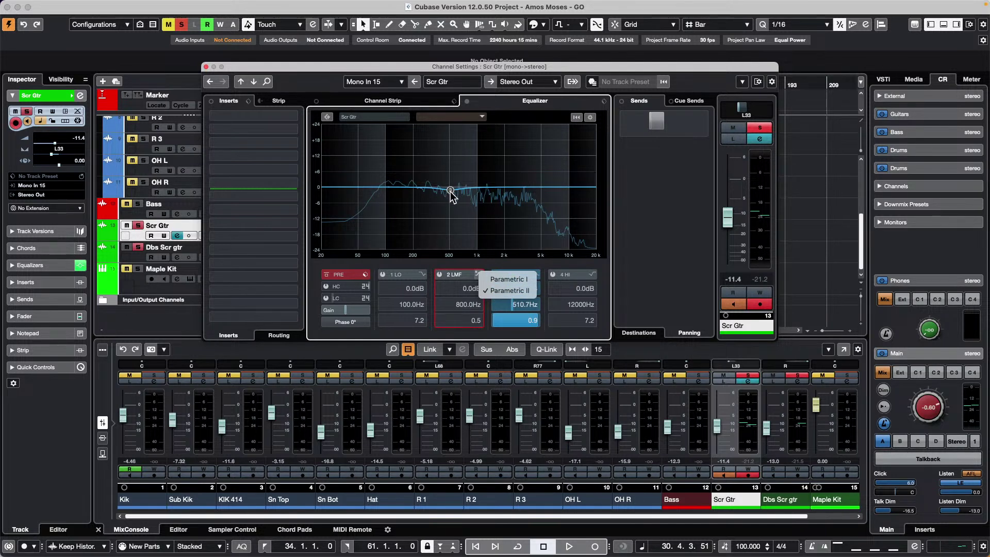
pyautogui.click(448, 158)
pyautogui.moveTo(450, 190); pyautogui.dragTo(439, 169)
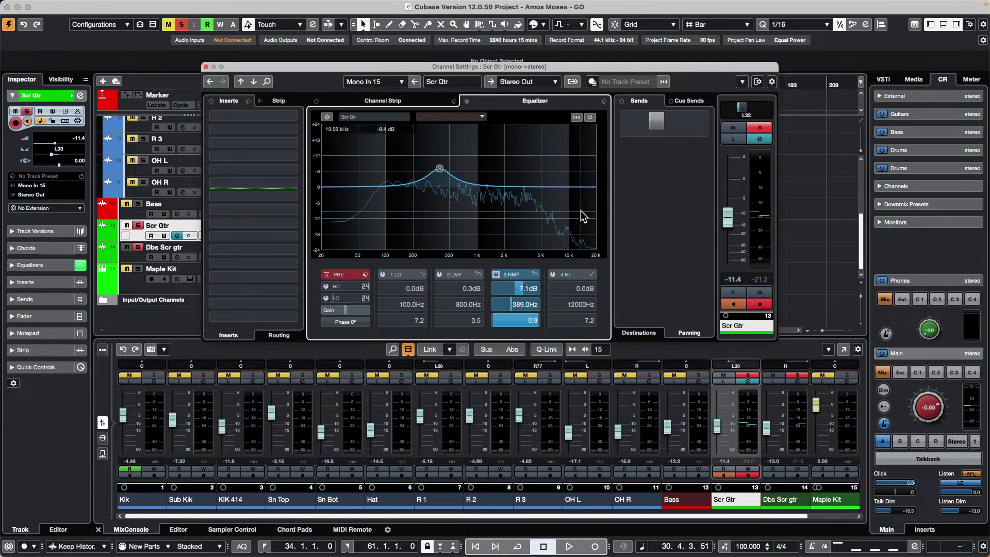
pyautogui.moveTo(513, 187); pyautogui.dragTo(509, 203)
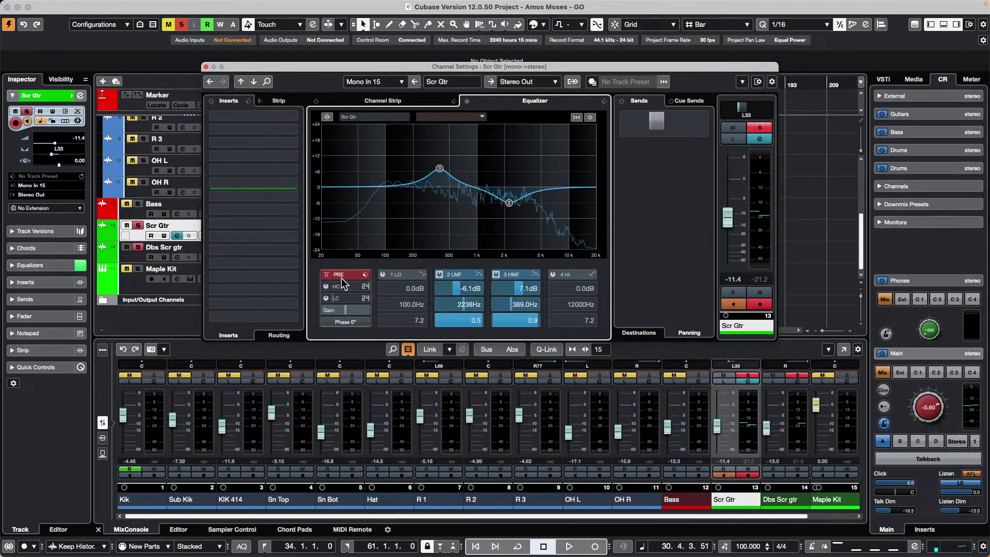
# Step: Switch off EQ bands 2 and 3, and switch on band 4 with its frequency lowered to 1518 Hz
pyautogui.click(423, 274)
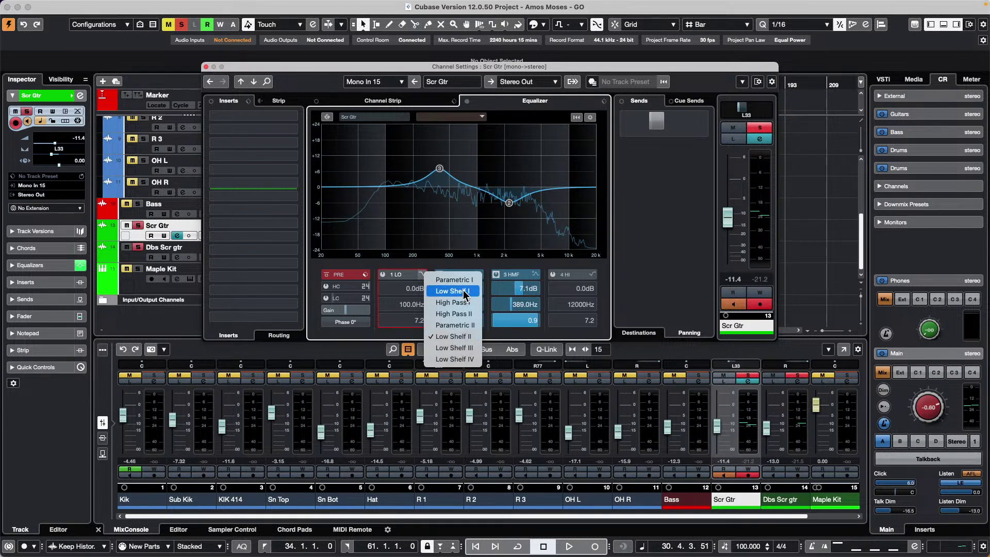
pyautogui.click(503, 215)
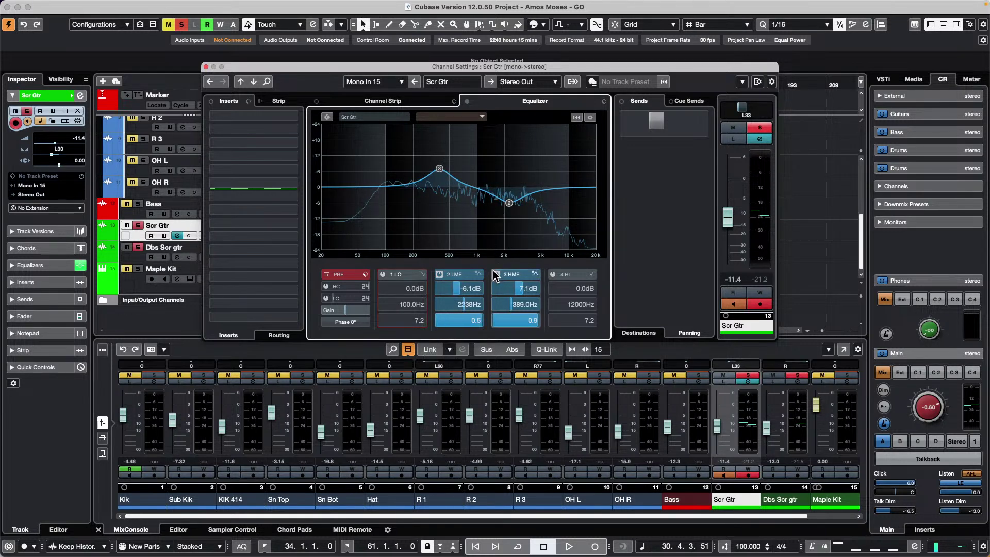
pyautogui.click(497, 274)
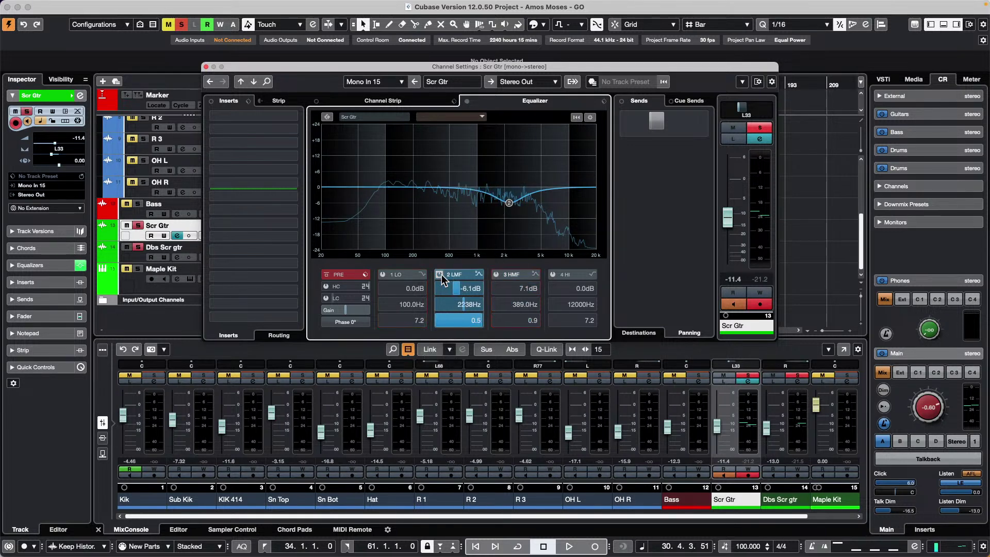
pyautogui.click(553, 274)
pyautogui.scroll(-8, 590, 305)
pyautogui.scroll(-9, 591, 305)
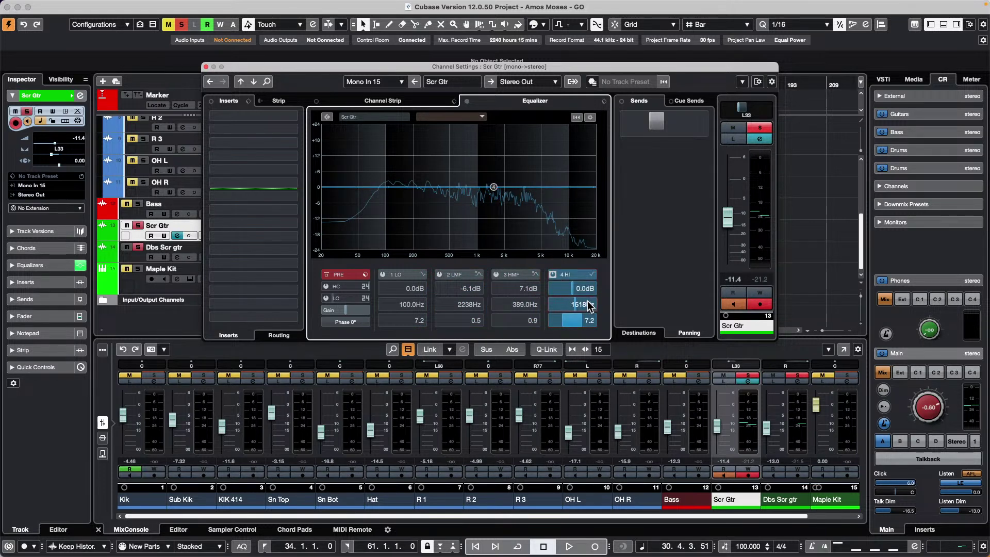
# Step: Shape EQ band 4 as Parametric I at about 1315 Hz and 9.2 dB and change its type to High Shelf I
pyautogui.click(590, 275)
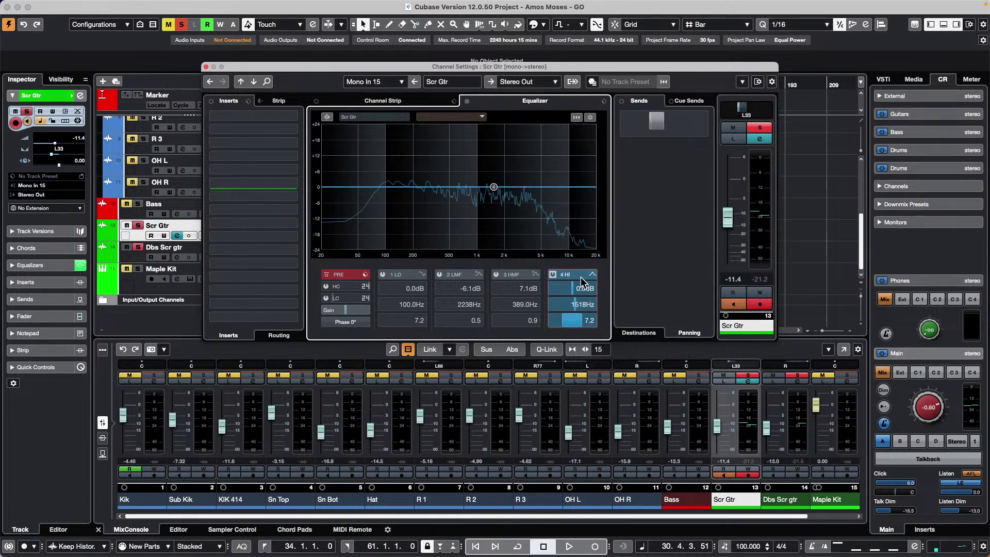
pyautogui.moveTo(493, 187); pyautogui.dragTo(488, 163)
pyautogui.click(593, 274)
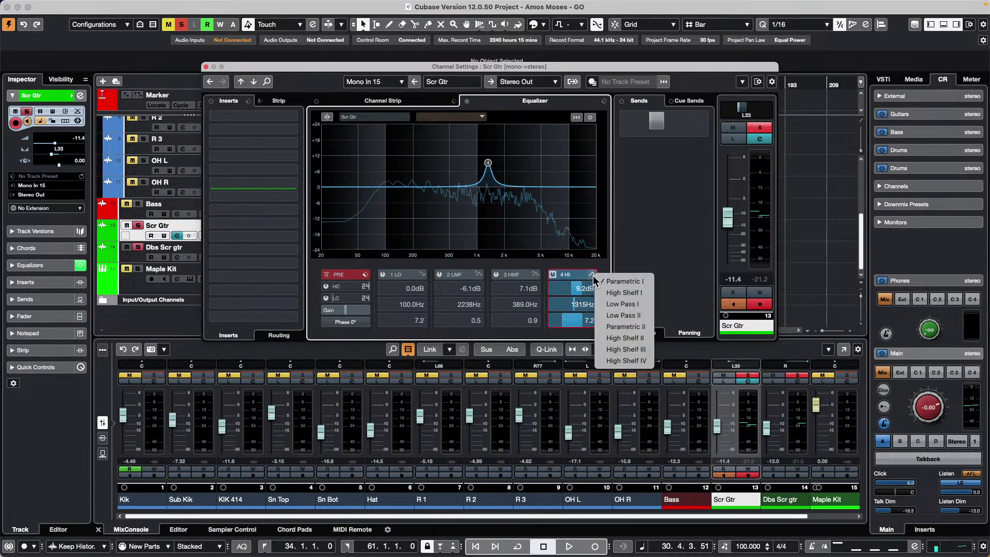
pyautogui.click(614, 292)
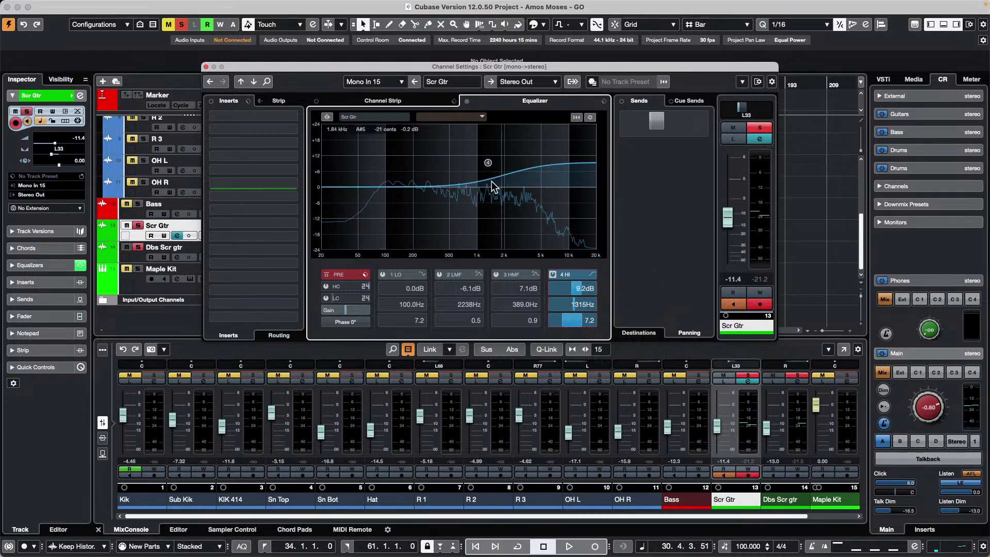
# Step: Change EQ band 4 to High Shelf II and move it to about 1265 Hz and 12.2 dB
pyautogui.click(593, 274)
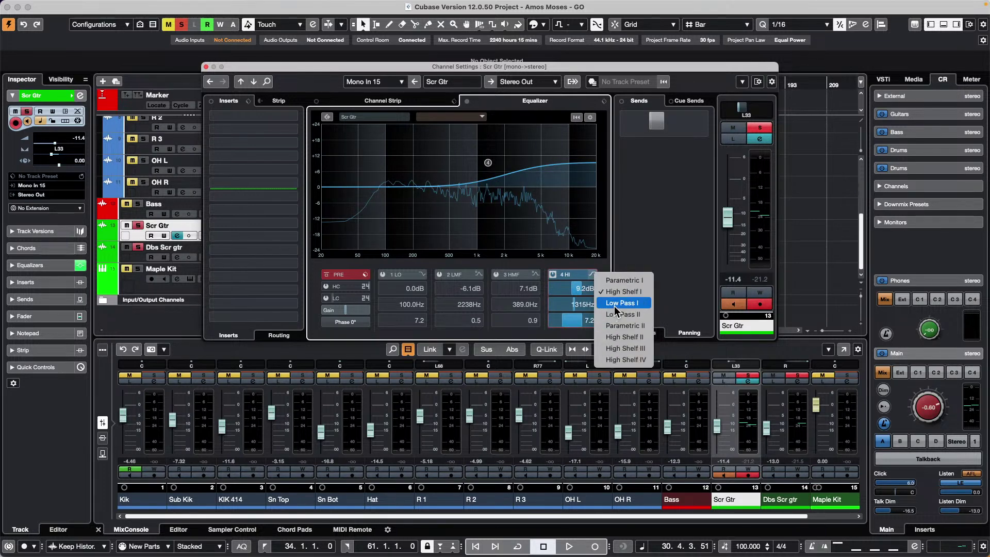
pyautogui.click(628, 337)
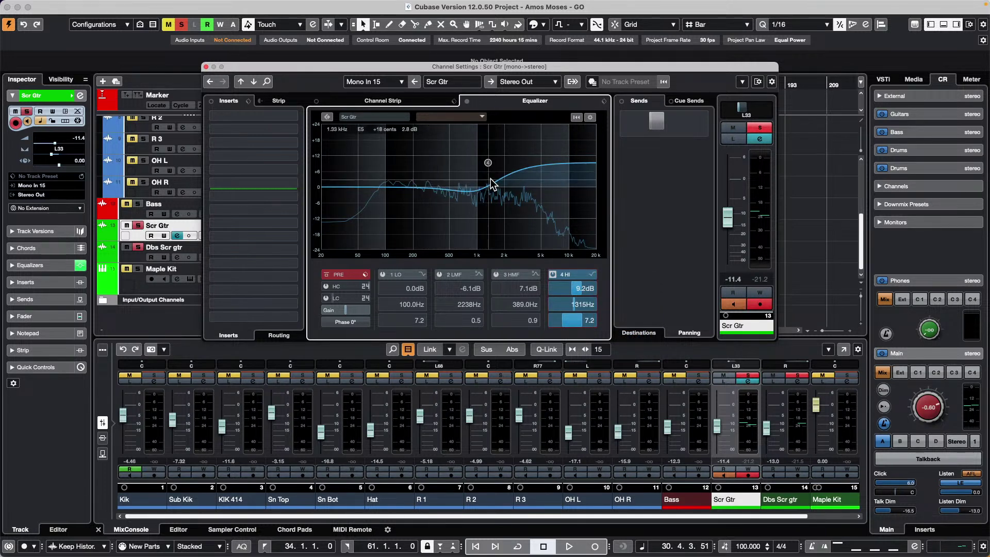
pyautogui.moveTo(488, 163); pyautogui.dragTo(487, 160)
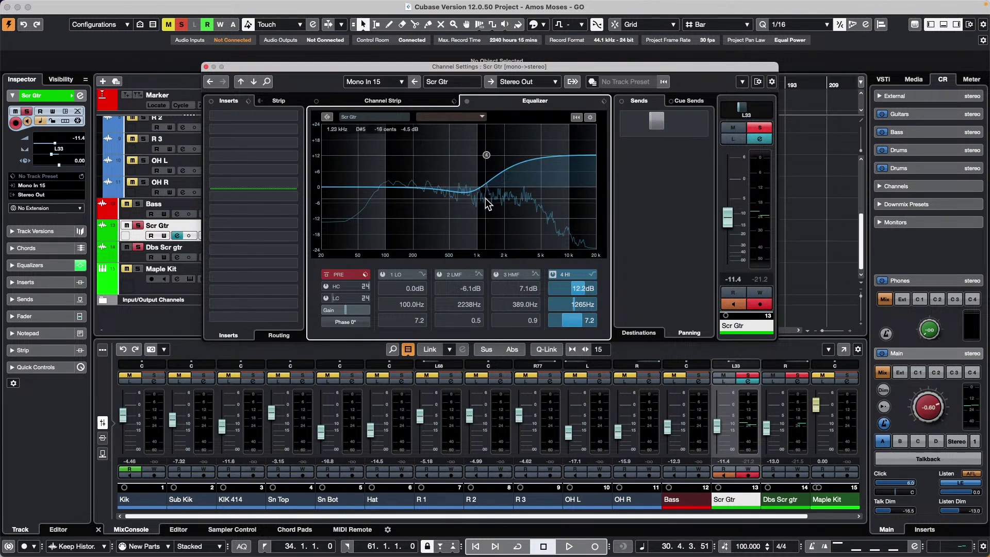
# Step: Try High Shelf III on EQ band 4, settle on High Shelf IV and move it to about 1385 Hz and 1.2 dB
pyautogui.click(593, 274)
pyautogui.click(624, 349)
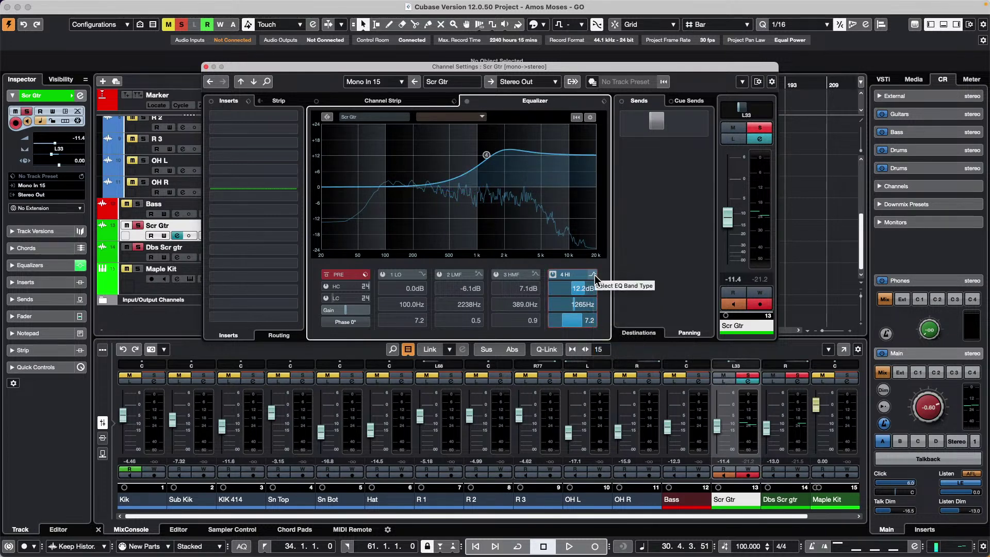
pyautogui.click(596, 278)
pyautogui.click(627, 360)
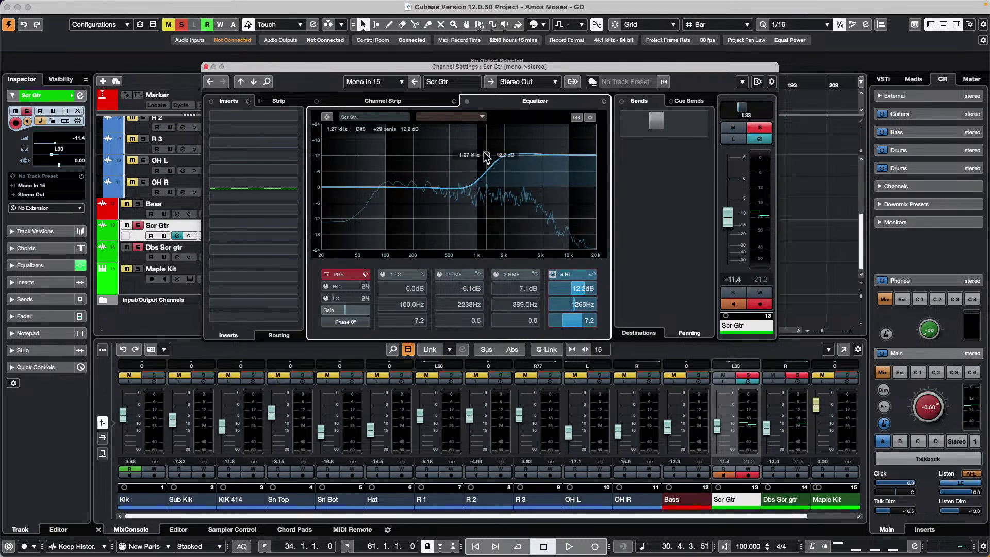
pyautogui.moveTo(485, 157); pyautogui.dragTo(490, 185)
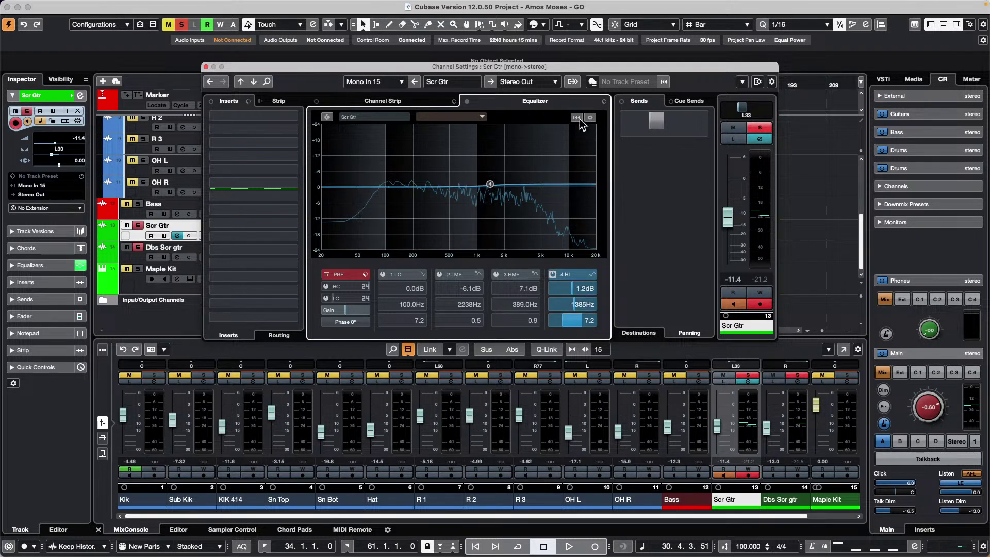
# Step: Switch the equalizer controls between knob and slider display in the Equalizer Settings, ending on knobs
pyautogui.click(591, 117)
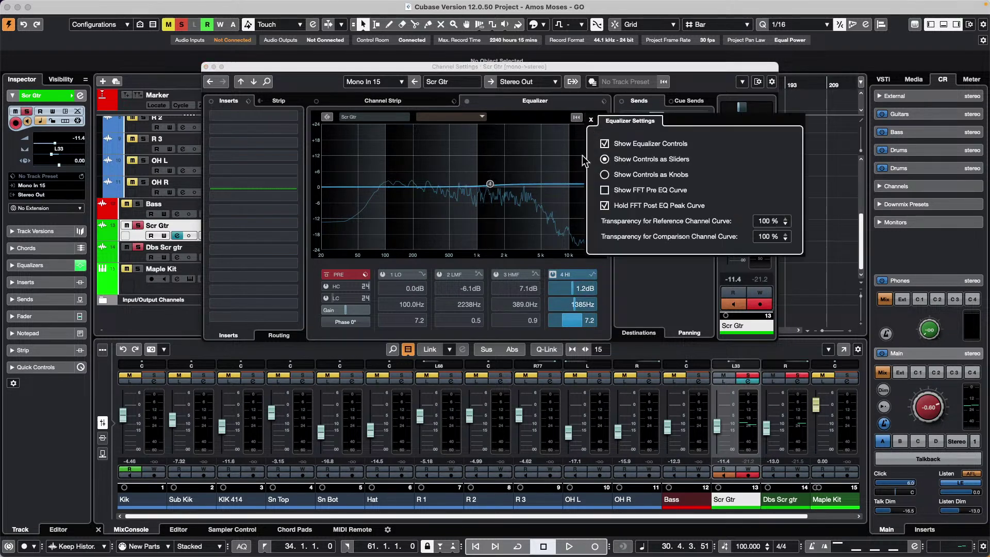
pyautogui.click(605, 175)
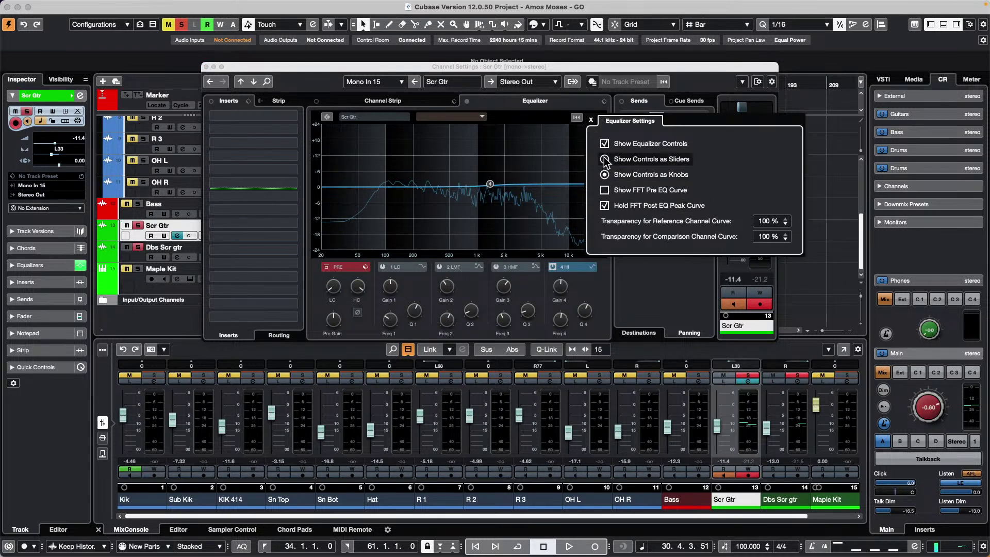
pyautogui.click(605, 159)
pyautogui.click(605, 175)
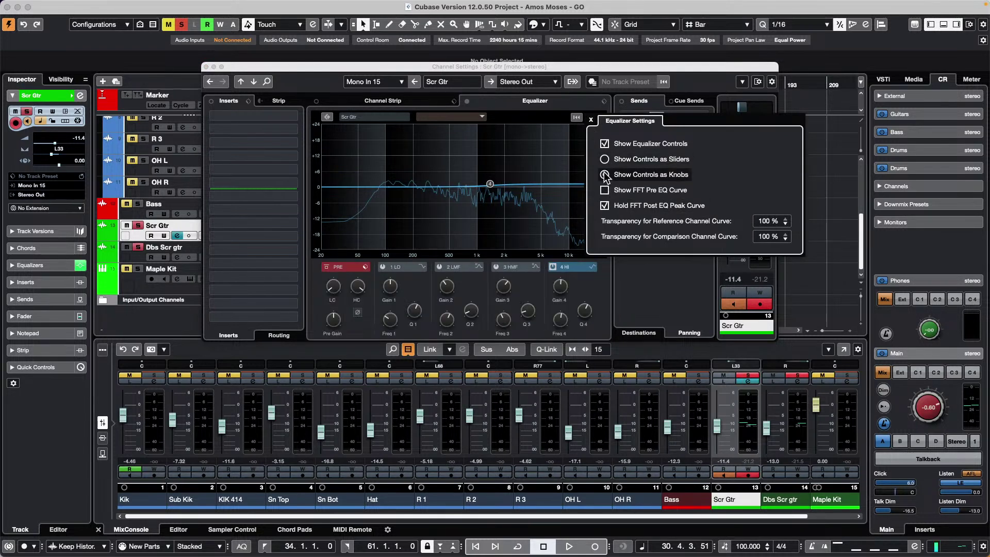
# Step: Move EQ band 4 to about 2388 Hz and -0.2 dB with the equalizer controls hidden, and show the controls again as sliders
pyautogui.click(605, 144)
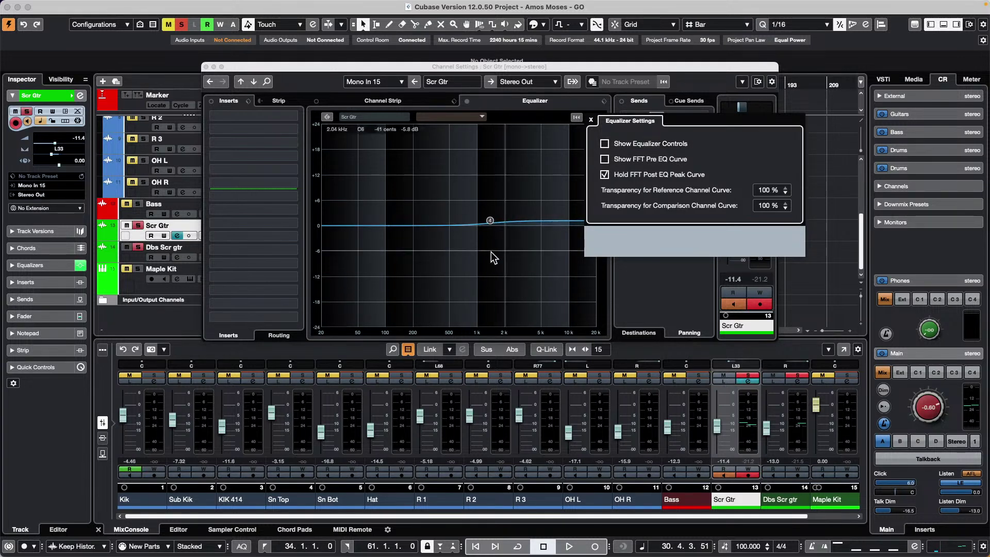
pyautogui.moveTo(495, 225)
pyautogui.mouseDown()
pyautogui.moveTo(472, 314)
pyautogui.moveTo(511, 226)
pyautogui.mouseUp()
pyautogui.click(591, 117)
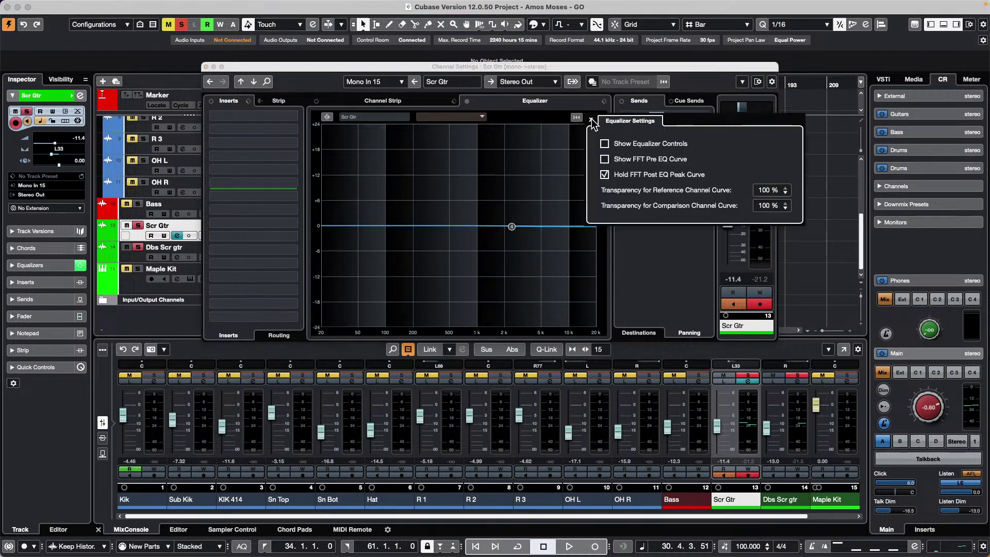
pyautogui.click(605, 144)
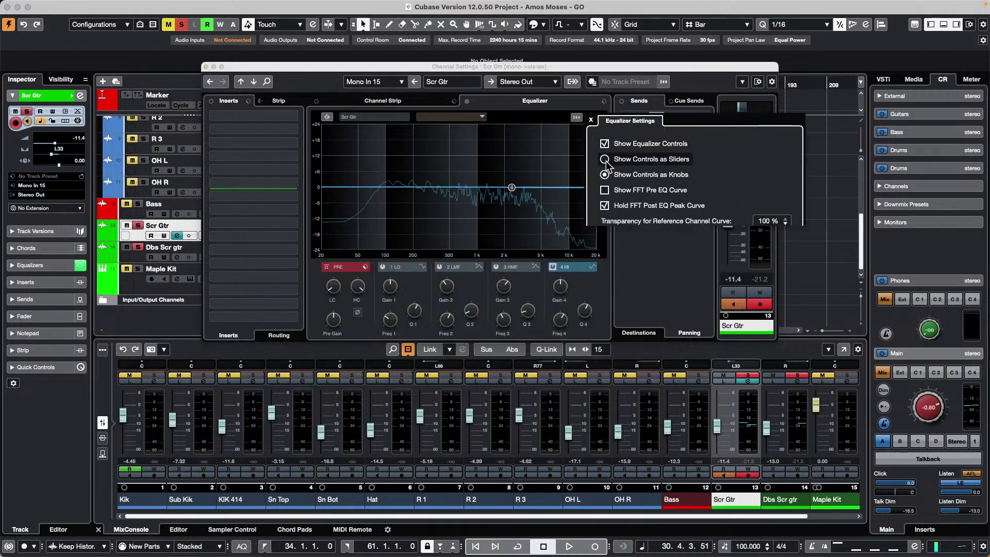
# Step: Place EQ band 3 at about 1866 Hz and 9.2 dB and close the Scr Gtr channel settings
pyautogui.moveTo(558, 168); pyautogui.dragTo(520, 160)
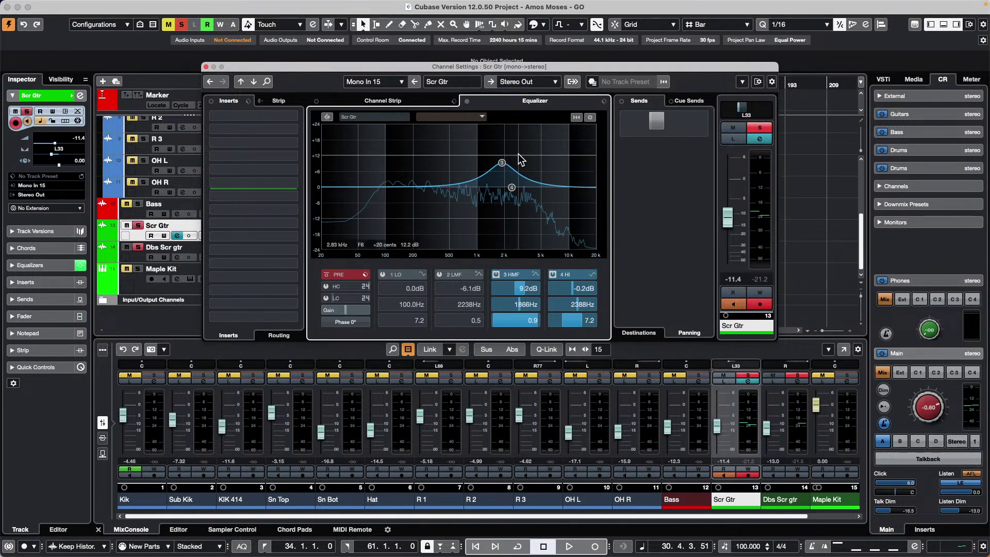
pyautogui.click(327, 118)
pyautogui.click(327, 118)
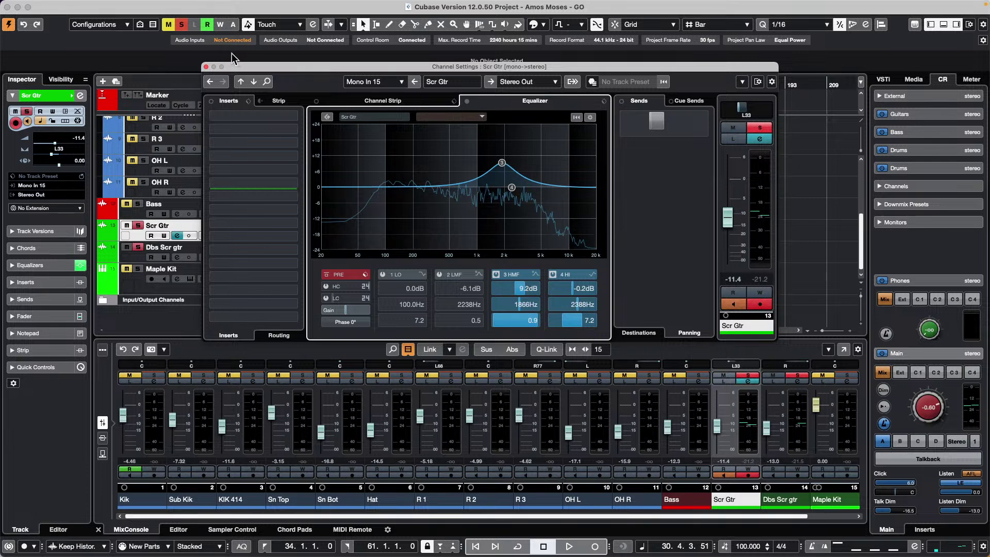
pyautogui.click(206, 66)
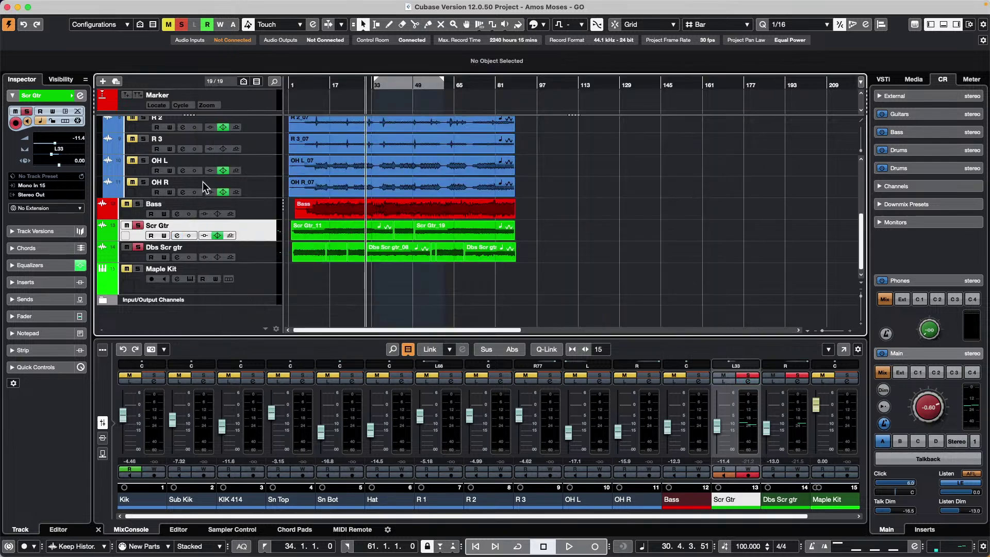
# Step: Show the Volume automation lane of the OH R track and make the lane taller
pyautogui.click(108, 193)
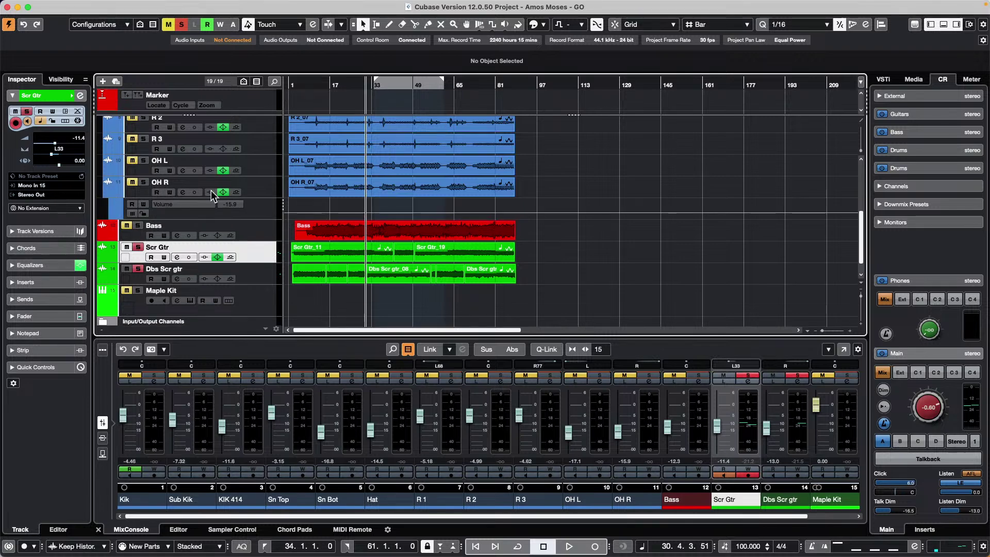
pyautogui.click(234, 211)
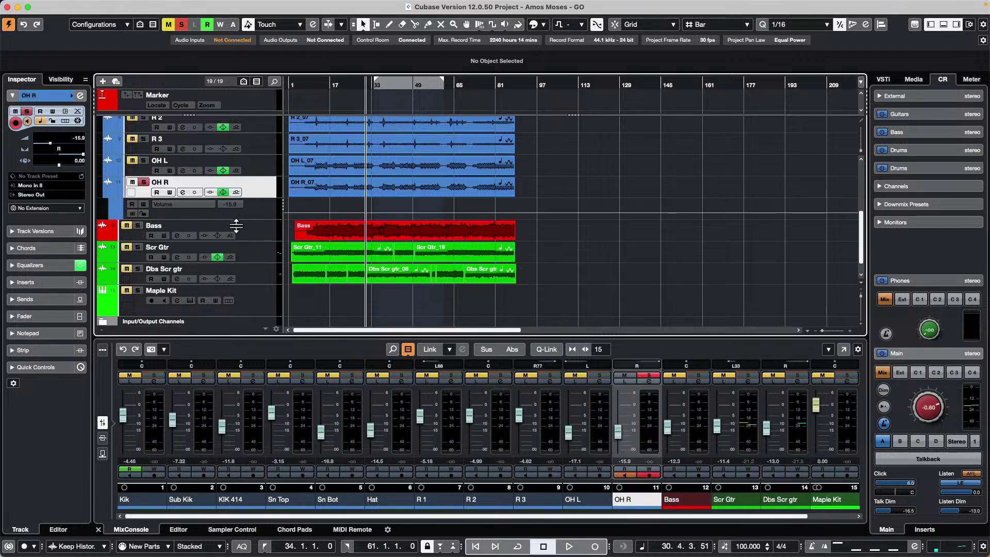
pyautogui.scroll(5, 236, 201)
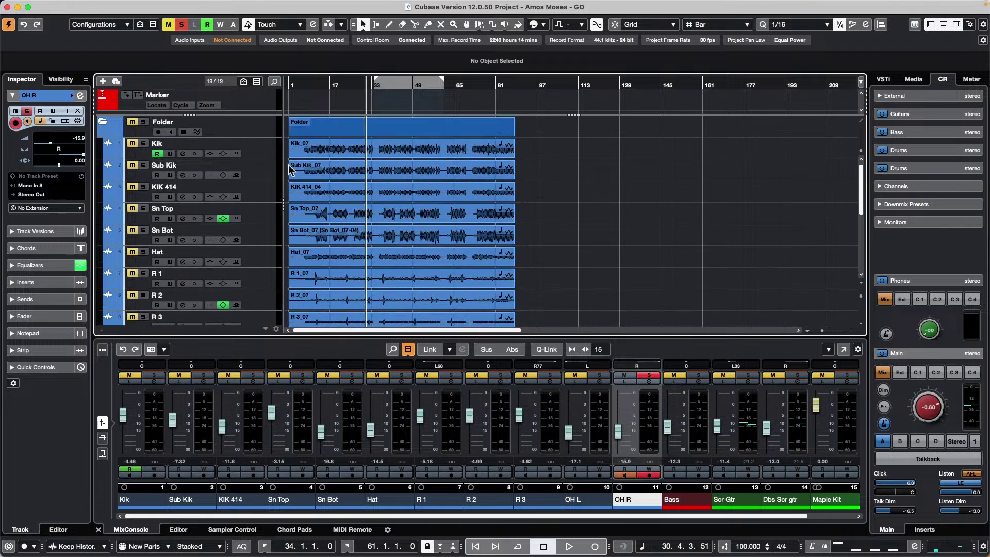
pyautogui.scroll(-5, 393, 199)
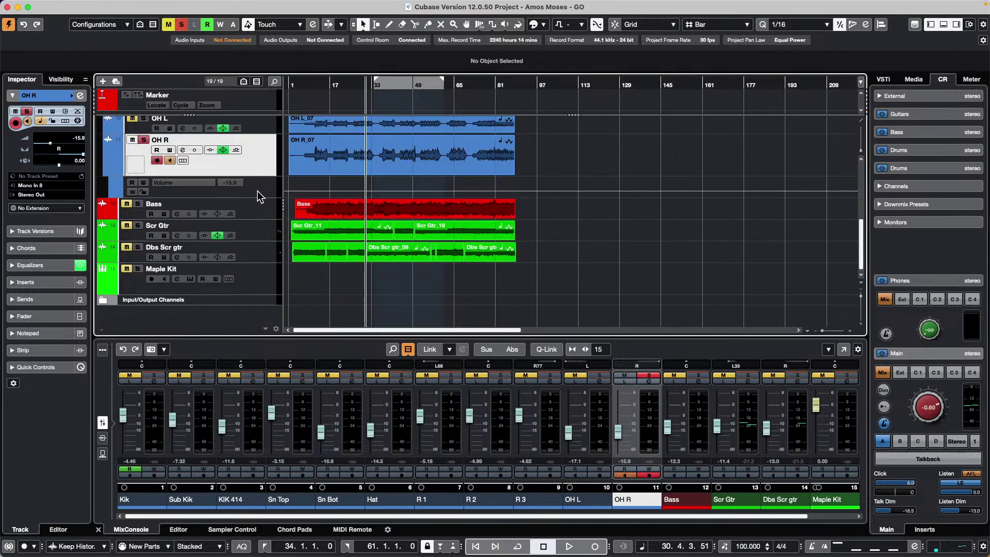
pyautogui.moveTo(224, 197); pyautogui.dragTo(225, 219)
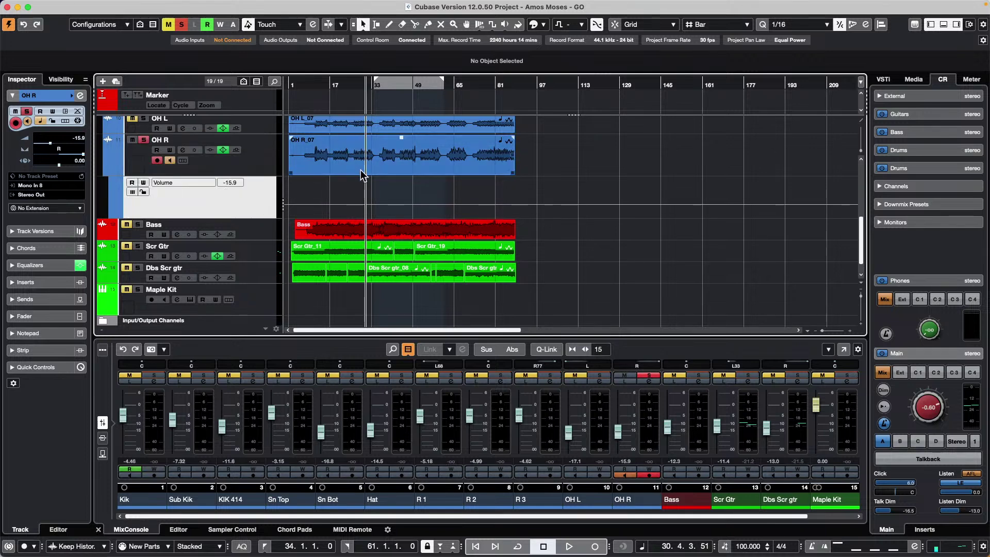
# Step: Draw a freehand volume automation curve along the OH R track with the Draw tool and return to Object Selection
pyautogui.rightClick(346, 186)
pyautogui.click(373, 187)
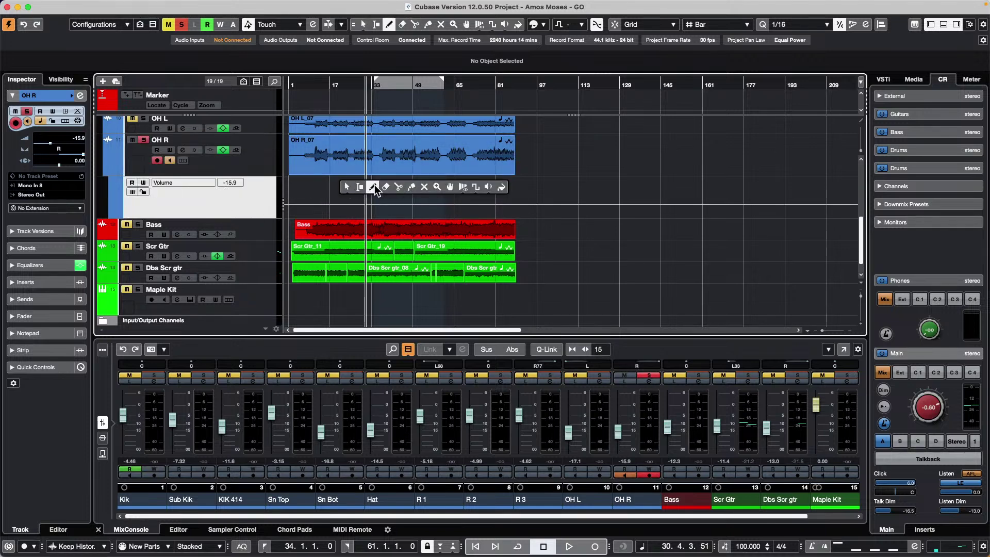
pyautogui.moveTo(356, 195); pyautogui.dragTo(532, 193)
pyautogui.moveTo(317, 196); pyautogui.dragTo(486, 199)
pyautogui.press('1')
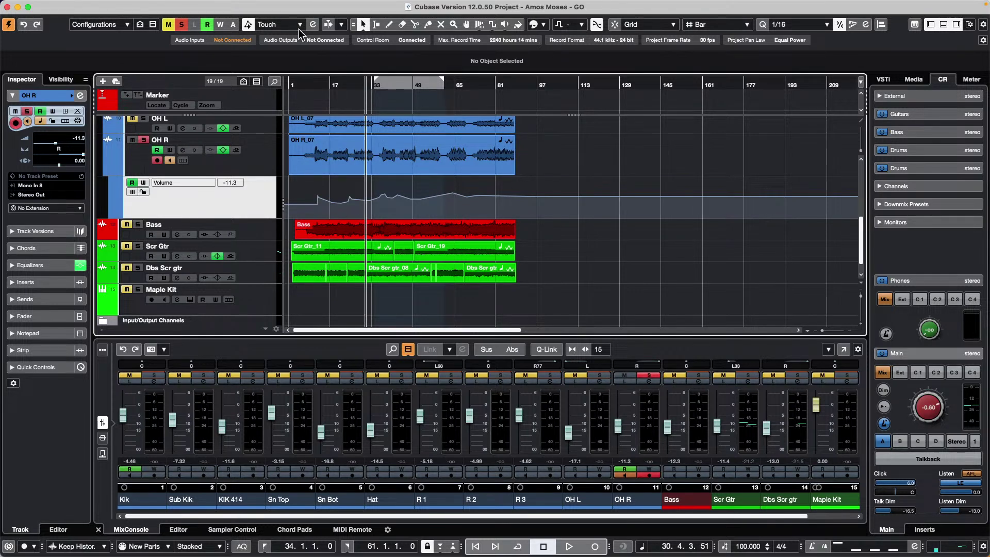
pyautogui.click(233, 5)
pyautogui.moveTo(199, 7)
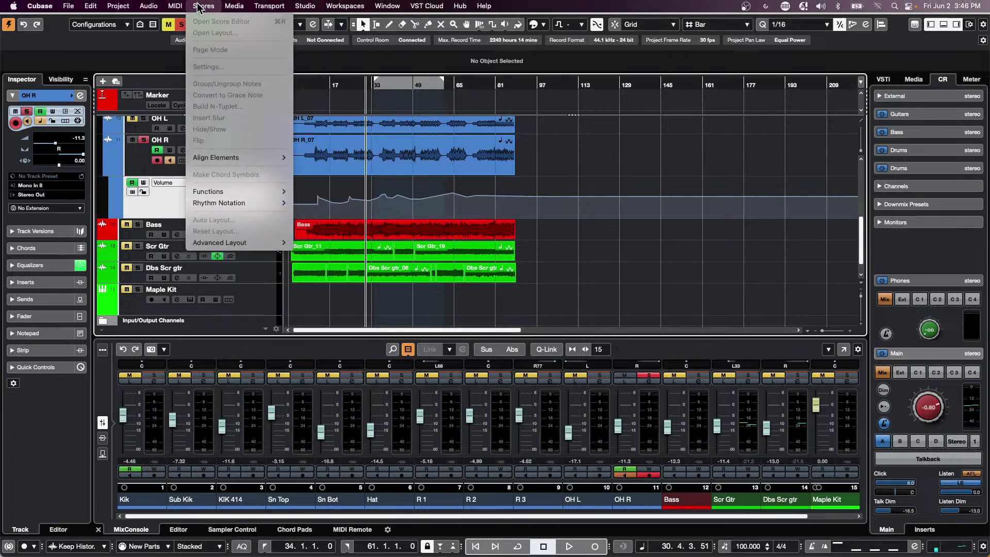
pyautogui.moveTo(118, 7)
pyautogui.moveTo(178, 102)
pyautogui.click(267, 205)
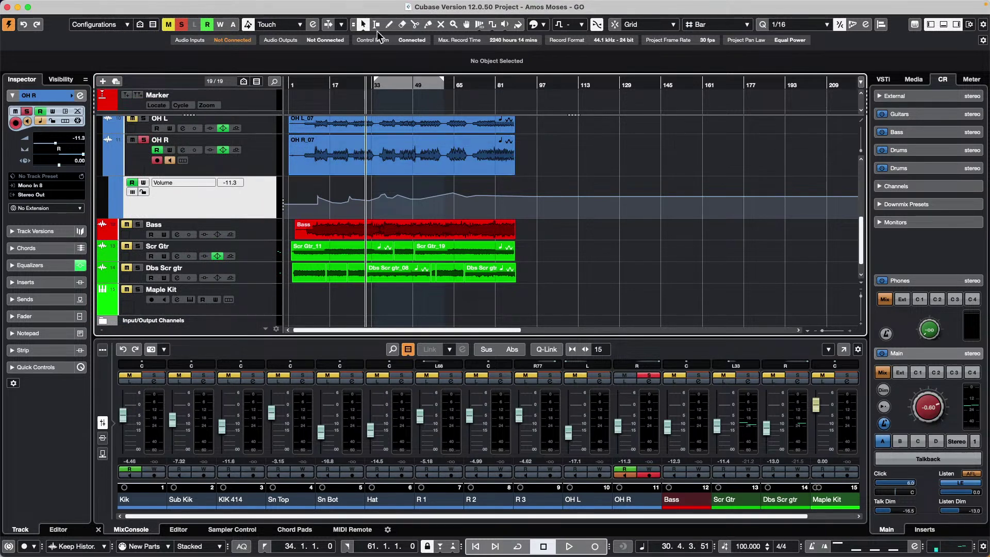
# Step: Open the Project Logical Editor setup and reposition its window over the track list and event display
pyautogui.click(198, 6)
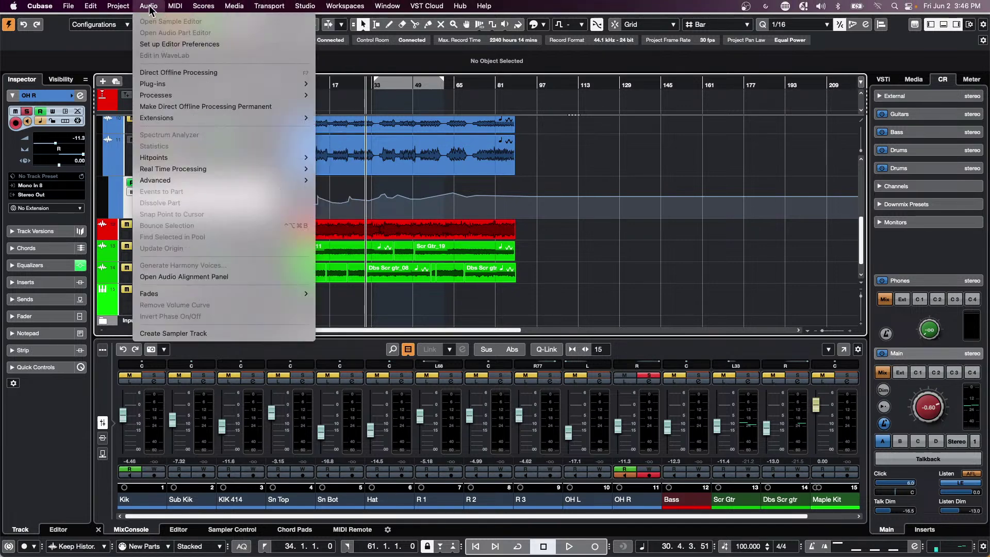
pyautogui.moveTo(108, 7)
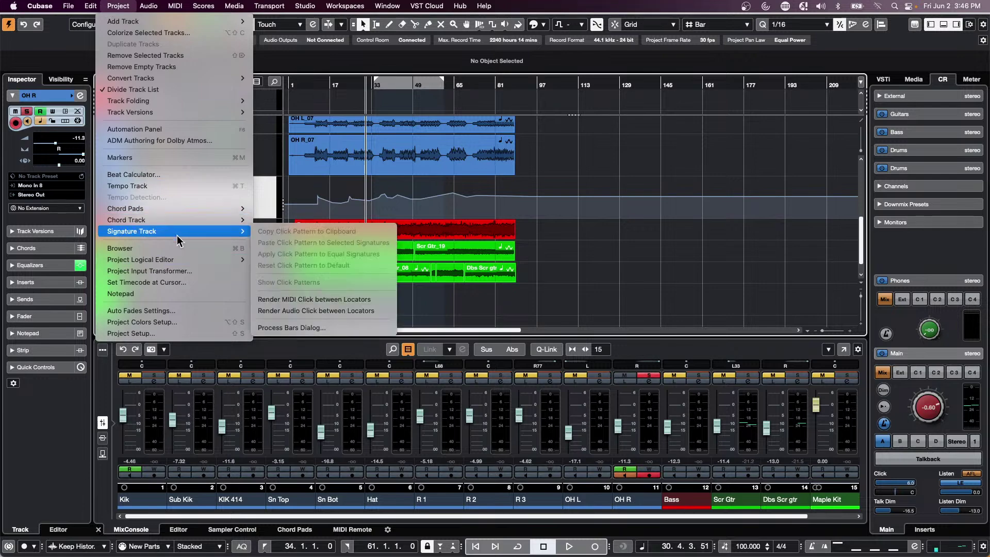
pyautogui.moveTo(188, 259)
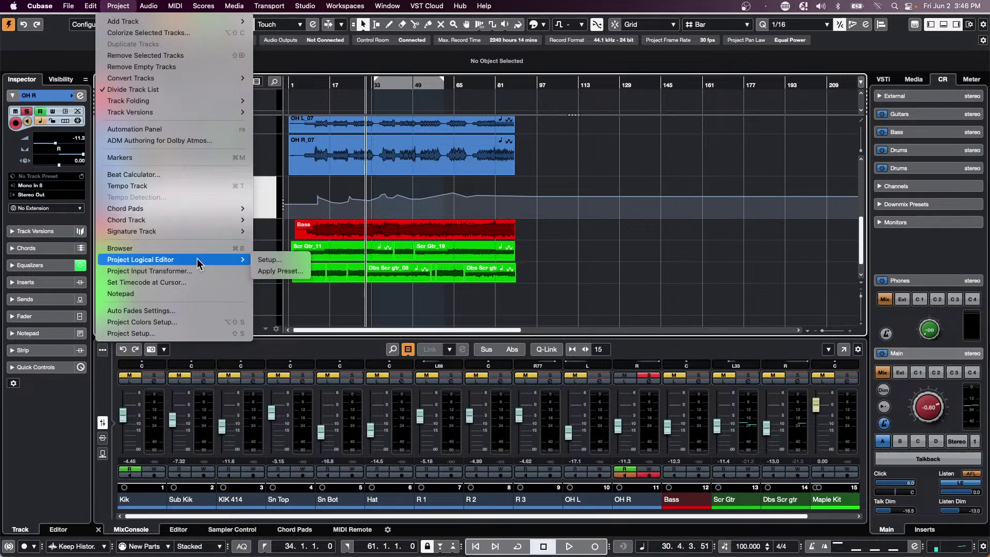
pyautogui.click(289, 259)
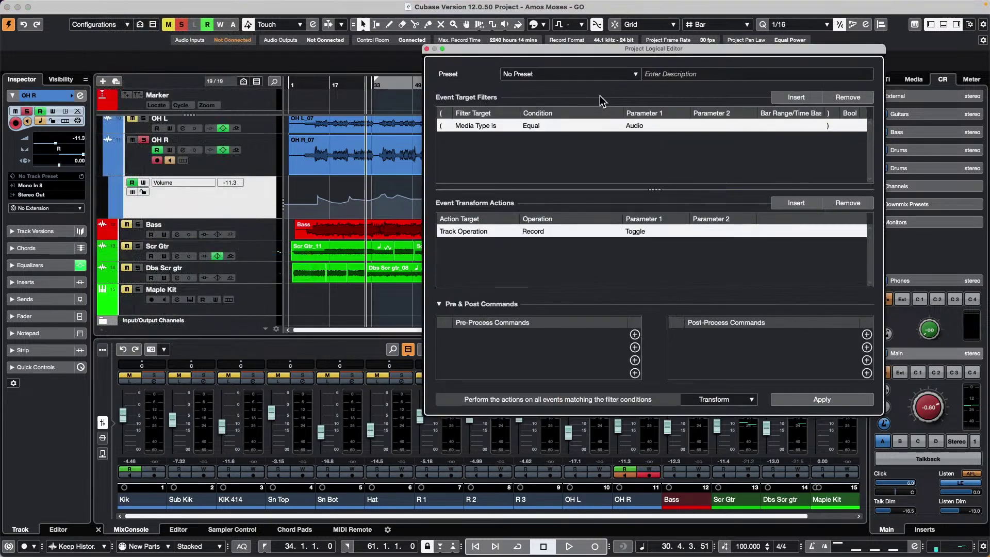
pyautogui.moveTo(566, 49); pyautogui.dragTo(383, 34)
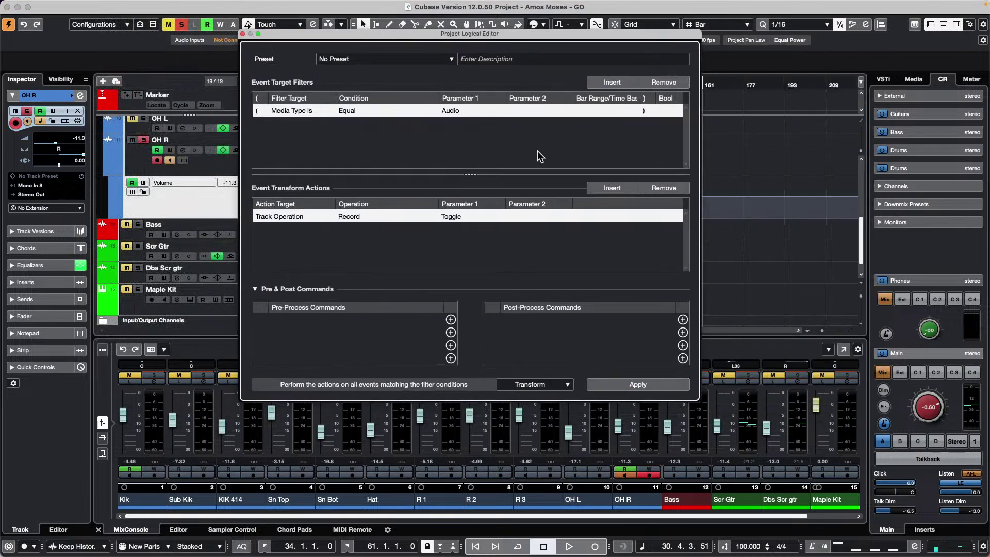
# Step: Remove the existing Media Type filter and the Track Operation action from the Project Logical Editor
pyautogui.click(556, 388)
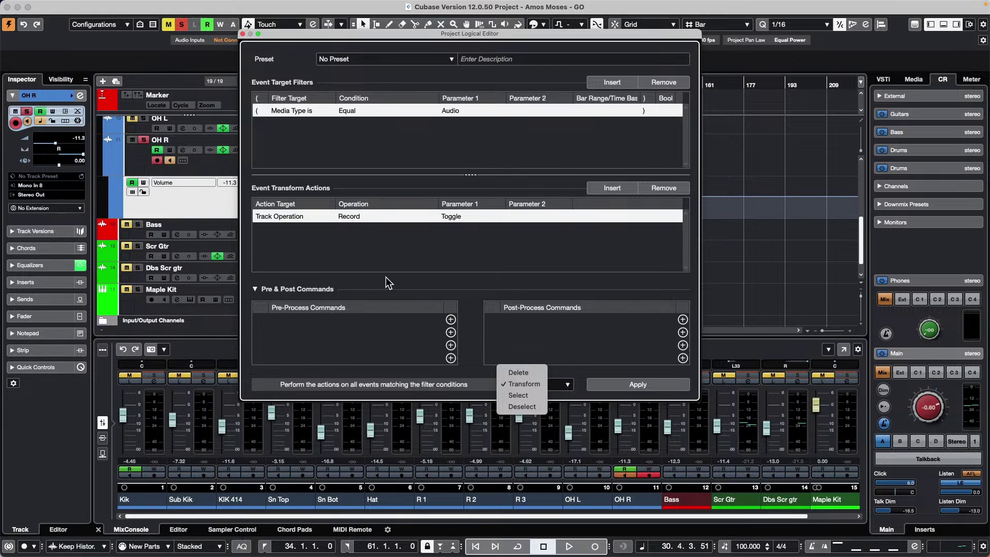
pyautogui.click(670, 85)
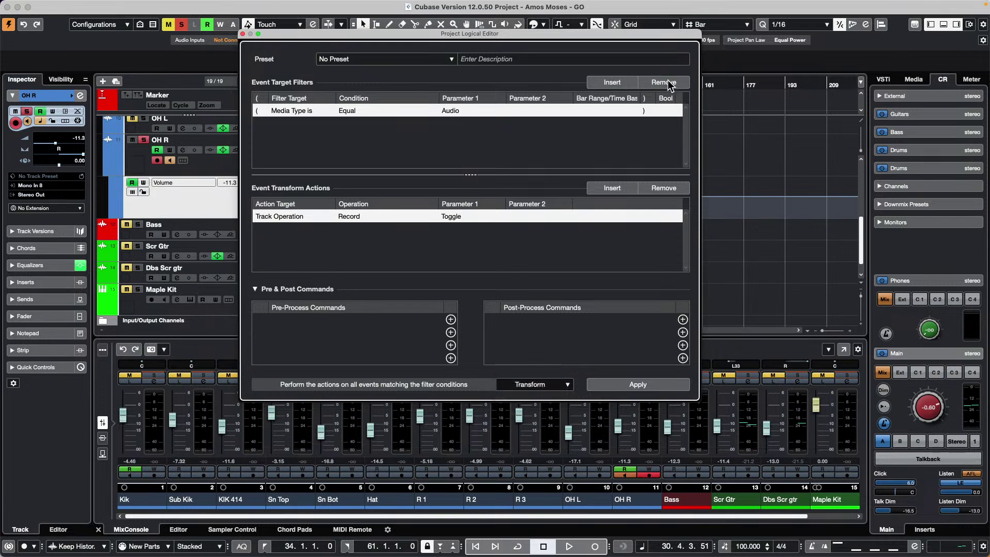
pyautogui.click(665, 187)
pyautogui.click(664, 82)
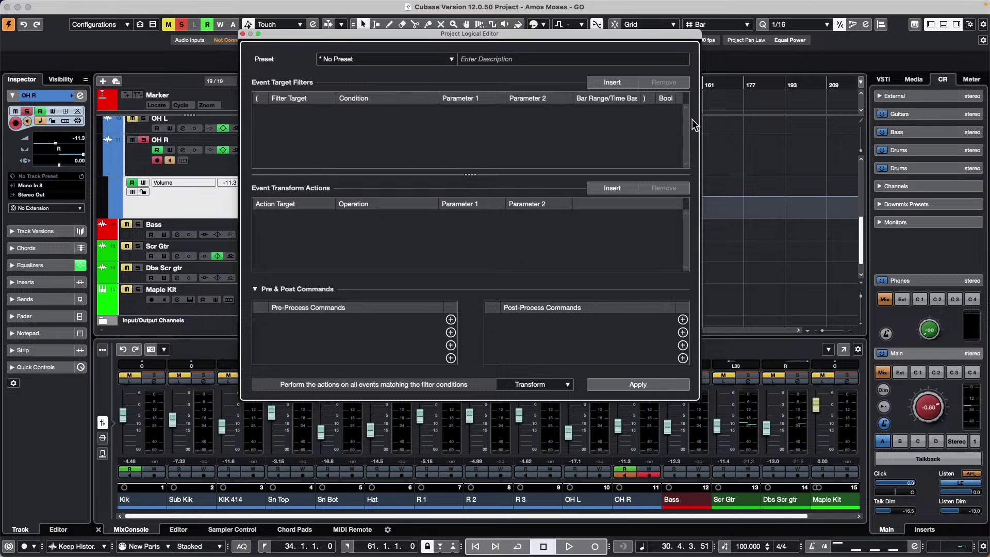
# Step: Insert an event target filter with Media Type as the filter target, condition Equal and parameter Audio
pyautogui.click(612, 84)
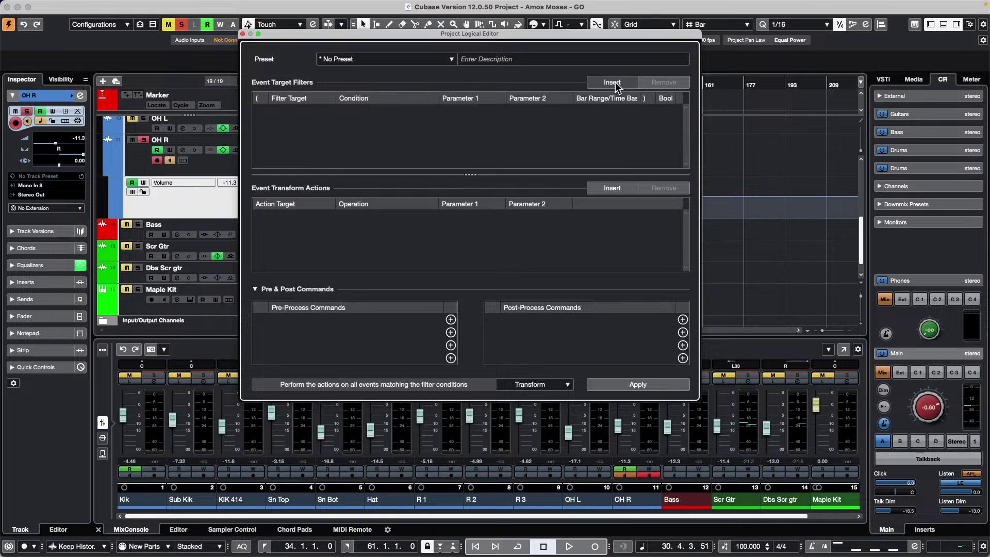
pyautogui.click(296, 110)
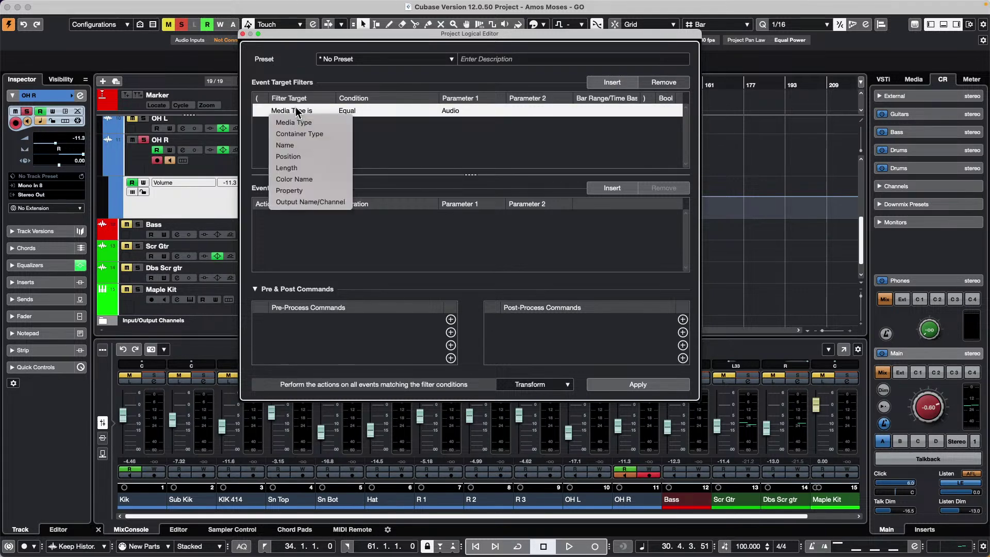
pyautogui.click(451, 114)
pyautogui.click(458, 110)
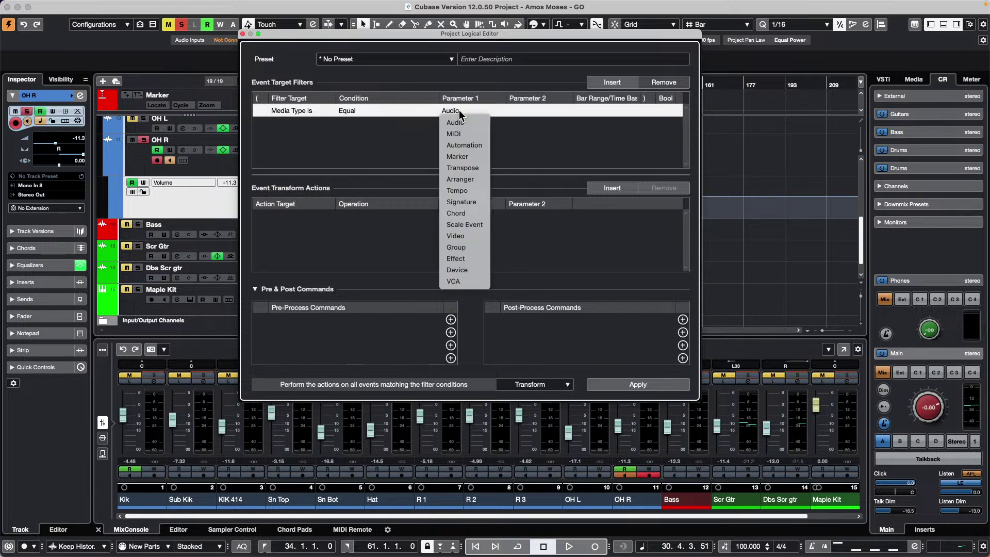
pyautogui.click(285, 107)
pyautogui.click(285, 106)
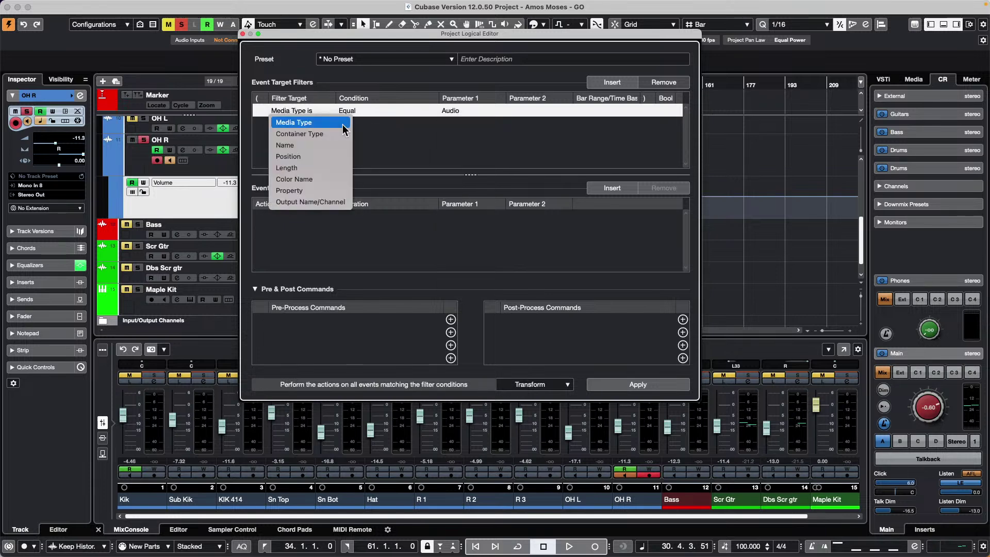
pyautogui.click(308, 122)
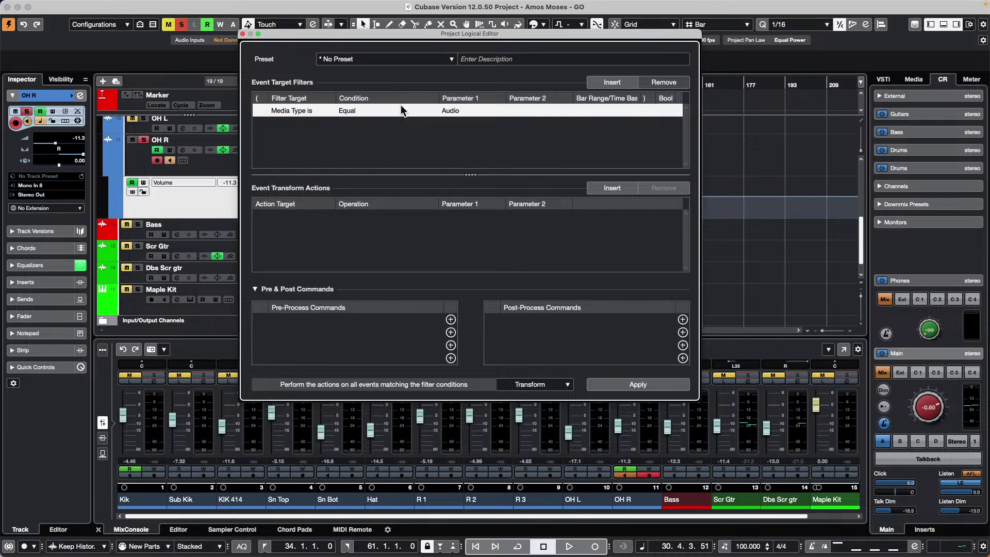
pyautogui.click(612, 82)
pyautogui.click(305, 124)
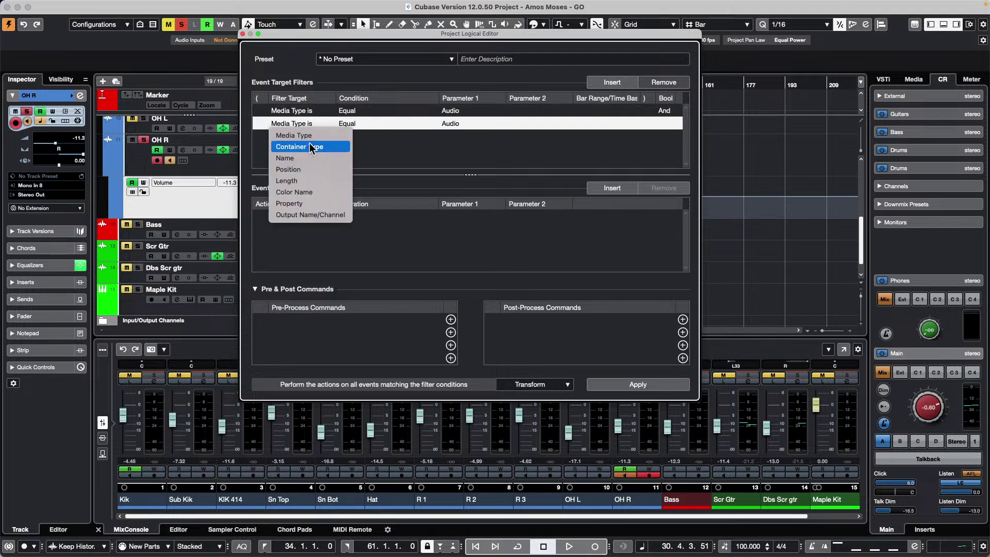
pyautogui.click(457, 127)
pyautogui.click(457, 127)
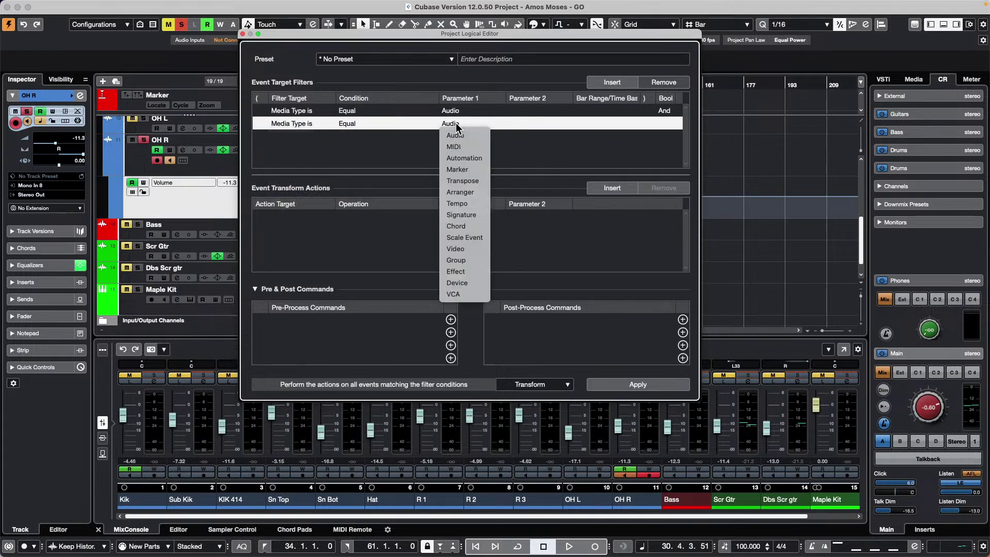
pyautogui.click(394, 129)
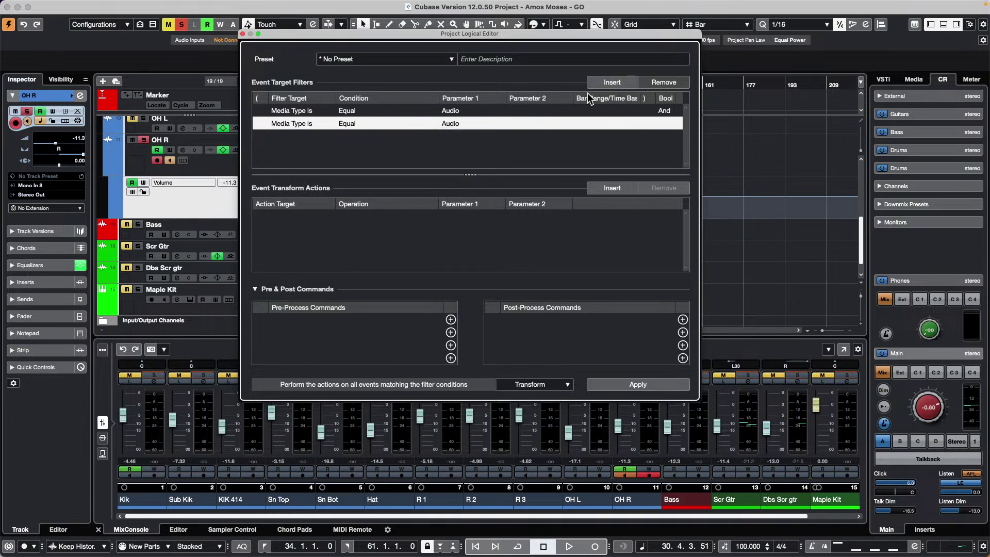
pyautogui.click(672, 83)
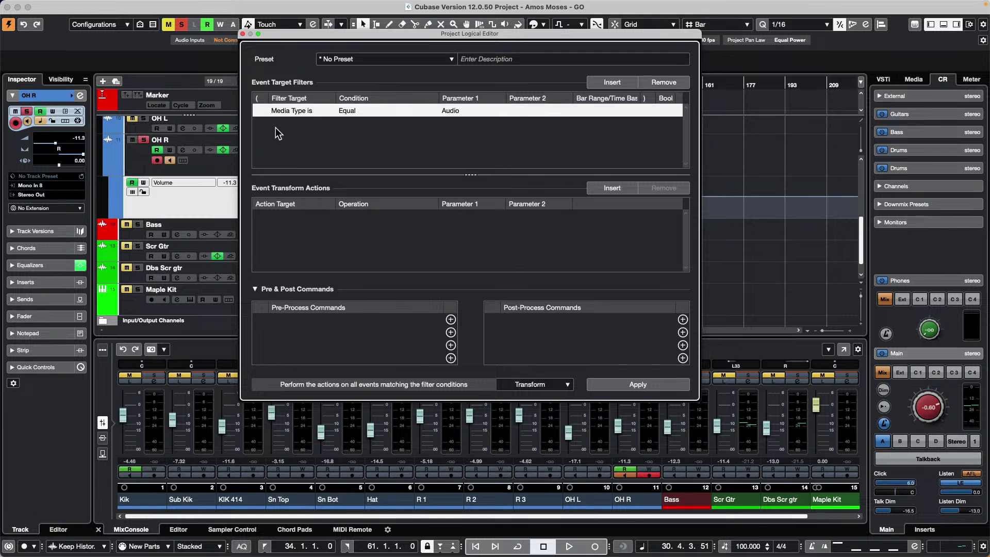
# Step: Insert a second event target filter using Property as the target and Parent Object Is Selected as its first parameter
pyautogui.click(604, 82)
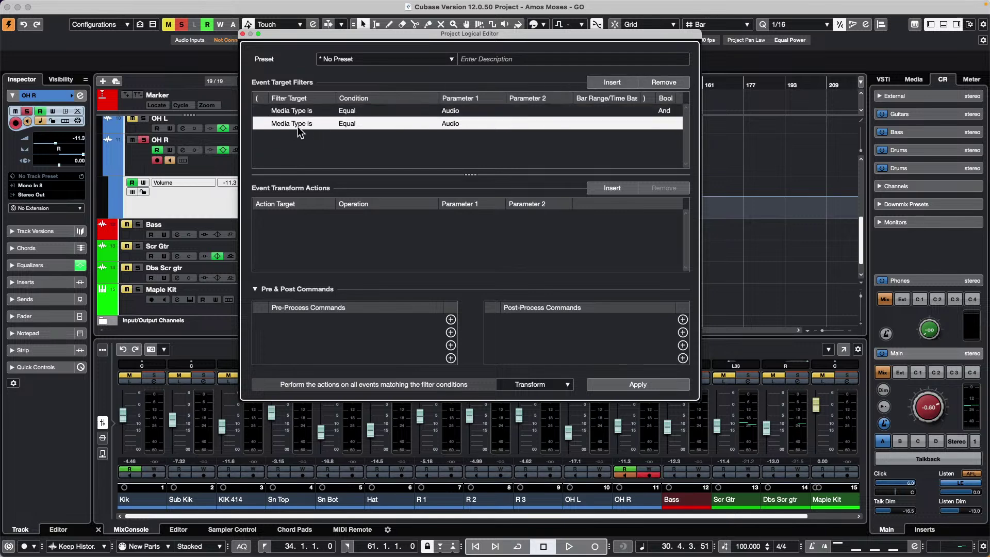
pyautogui.click(299, 126)
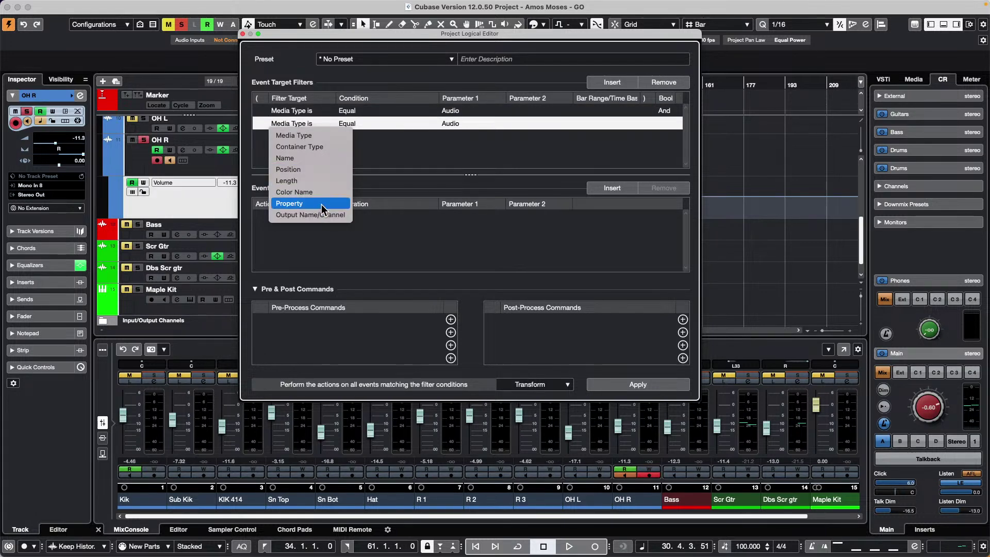
pyautogui.click(443, 111)
pyautogui.click(464, 124)
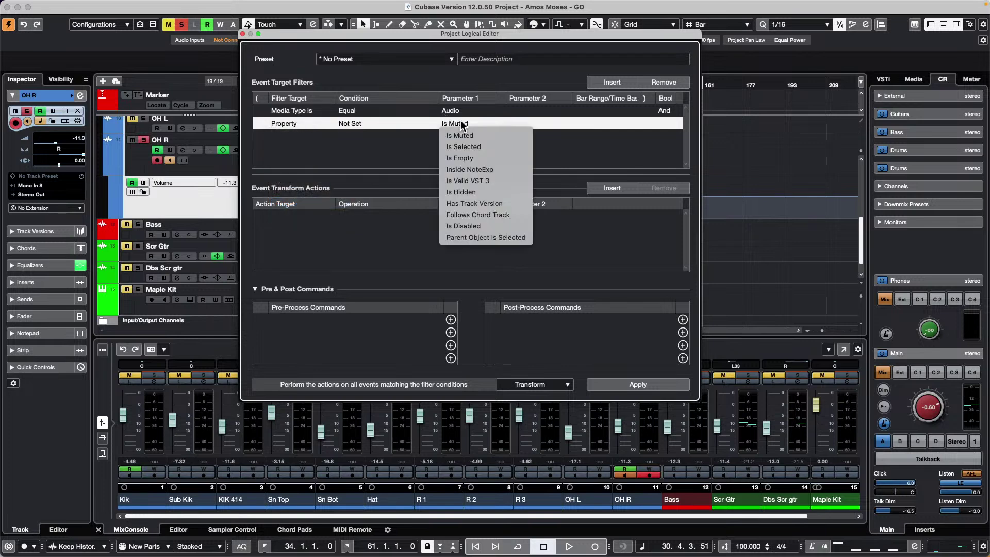
pyautogui.click(505, 238)
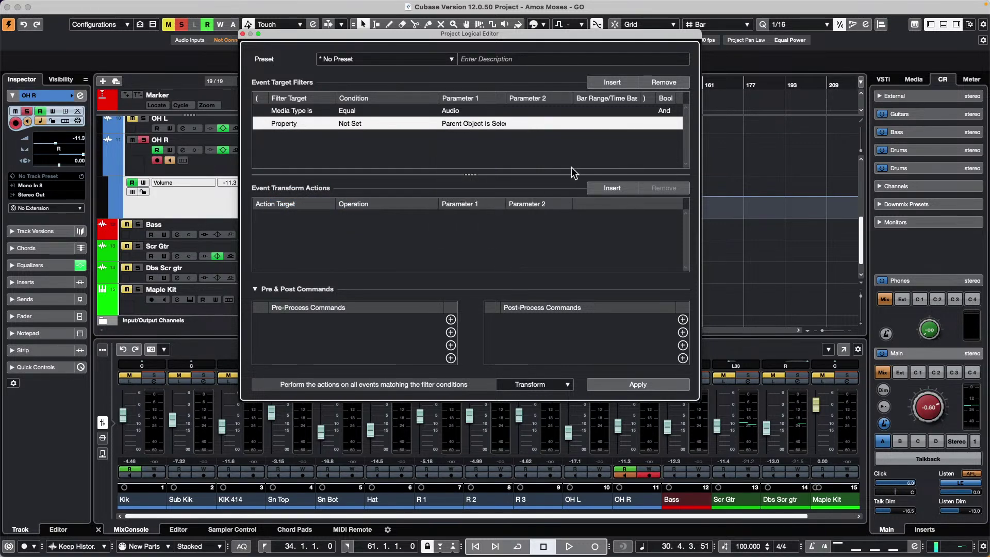
# Step: Insert an event transform action with Trim as the action target and Increment Volume in dB as the operation
pyautogui.click(622, 188)
pyautogui.click(268, 217)
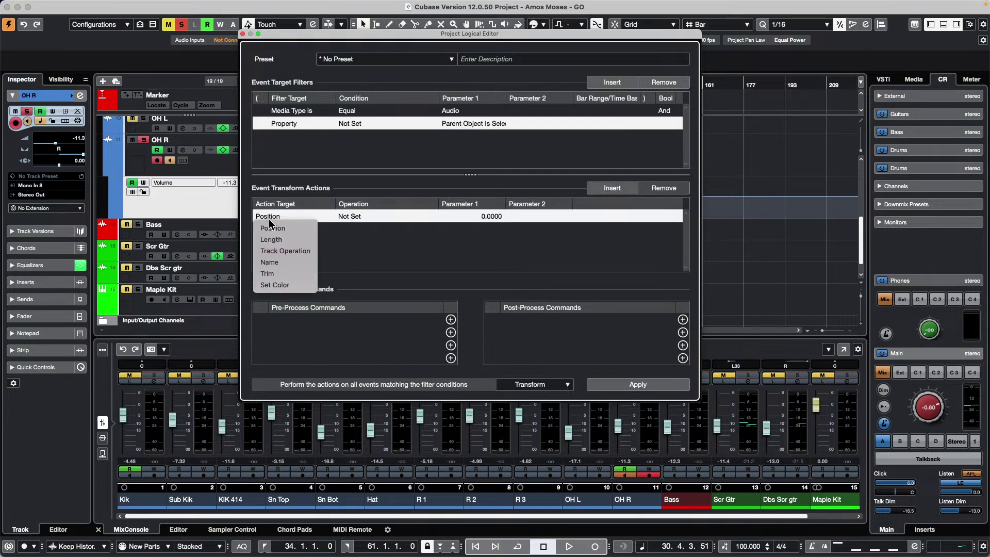
pyautogui.click(287, 274)
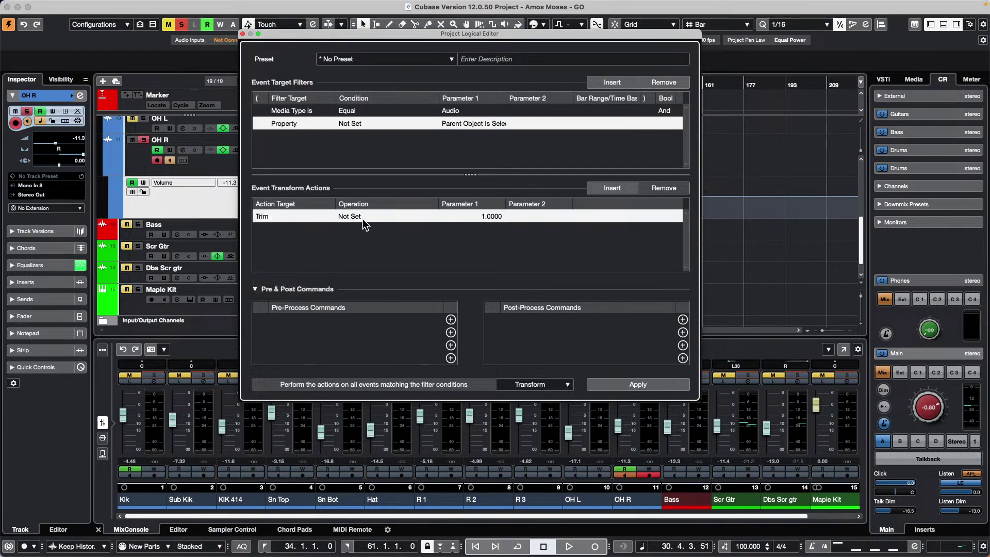
pyautogui.click(363, 217)
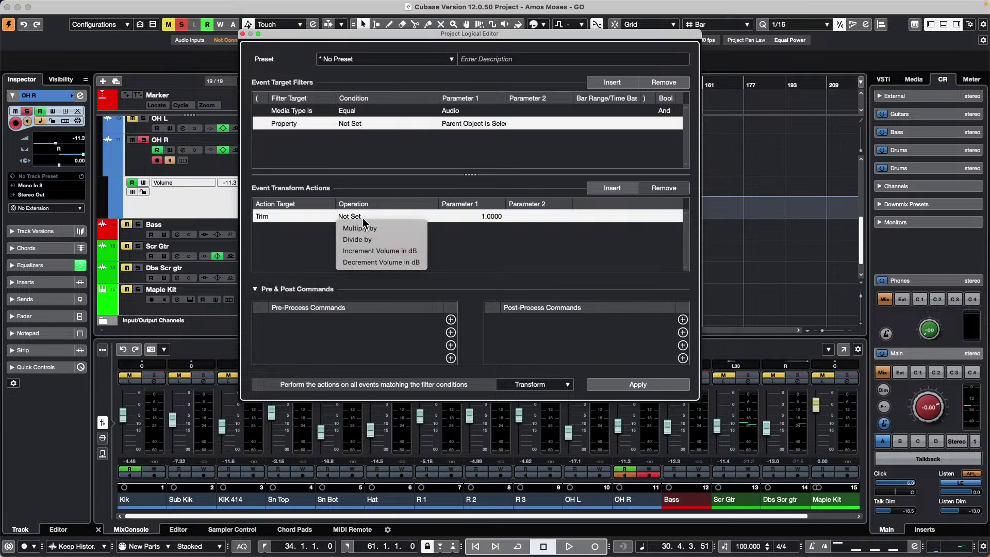
pyautogui.click(411, 252)
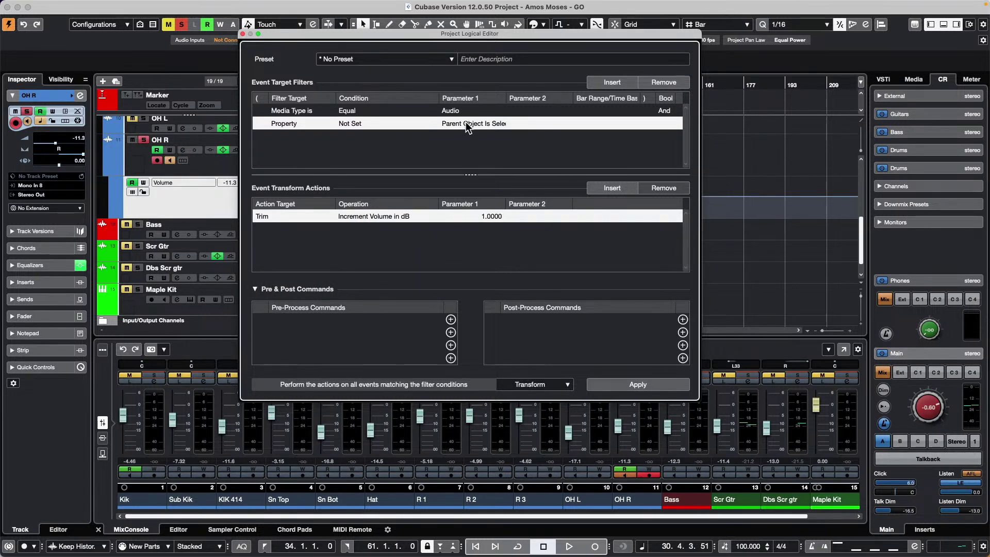
# Step: Move the Project Logical Editor off the track list, select the OH R track and apply the transform
pyautogui.moveTo(404, 35); pyautogui.dragTo(635, 82)
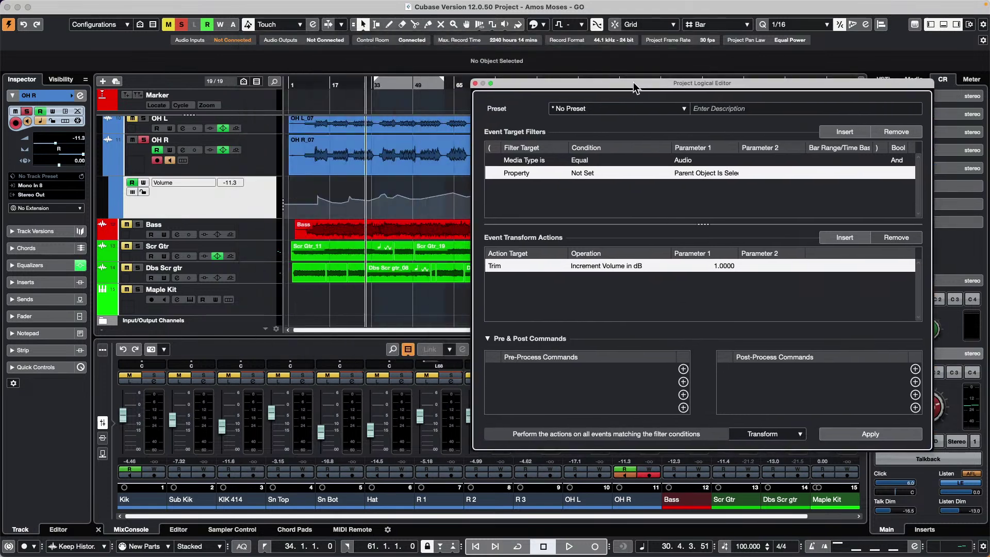
pyautogui.click(261, 163)
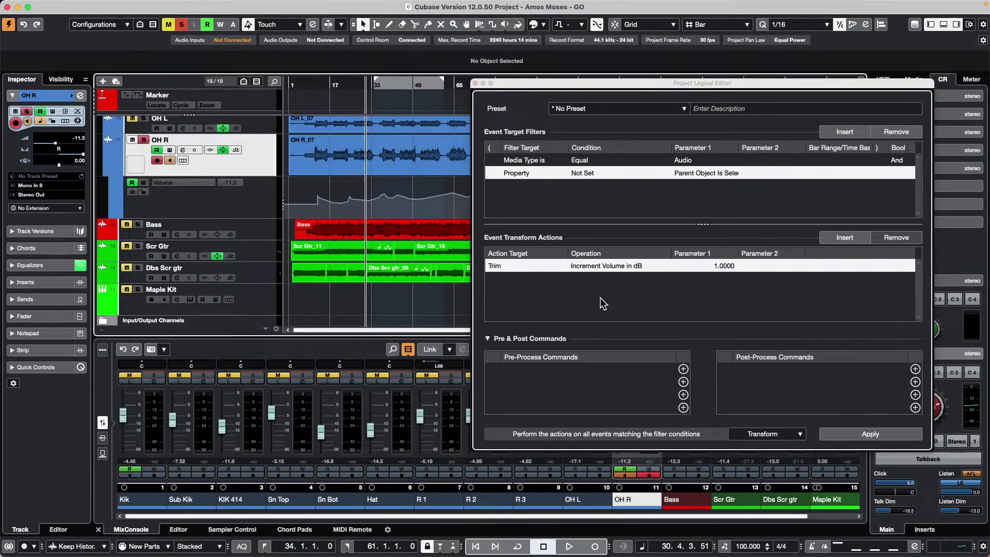
pyautogui.click(869, 436)
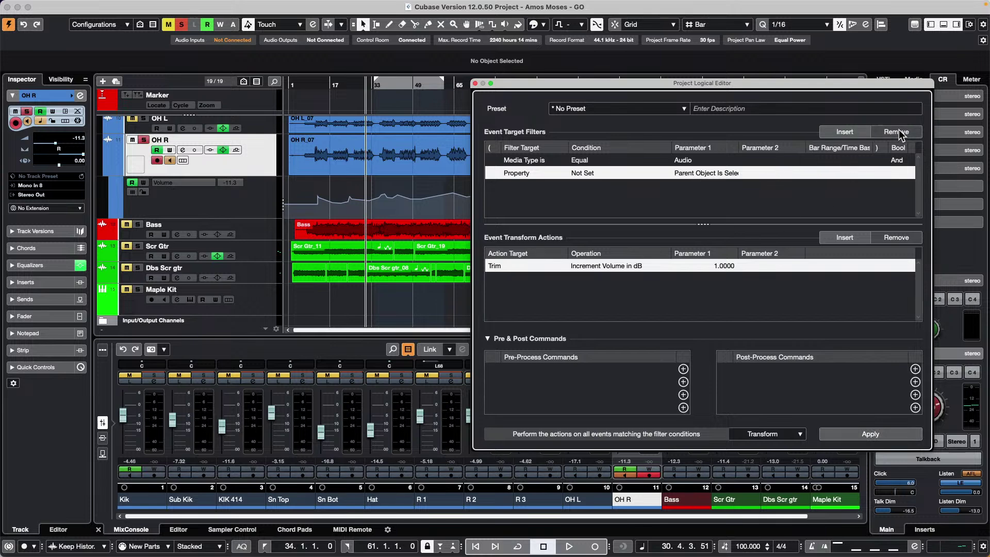
# Step: Insert another Media Type Equal Audio filter between the existing filters and select the first filter's parameter
pyautogui.click(701, 160)
pyautogui.click(842, 133)
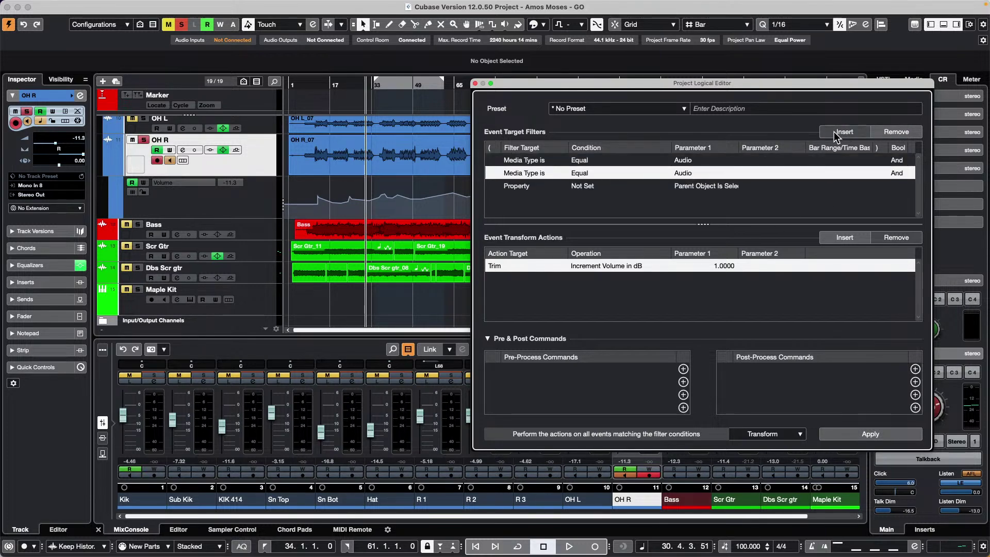
pyautogui.click(691, 160)
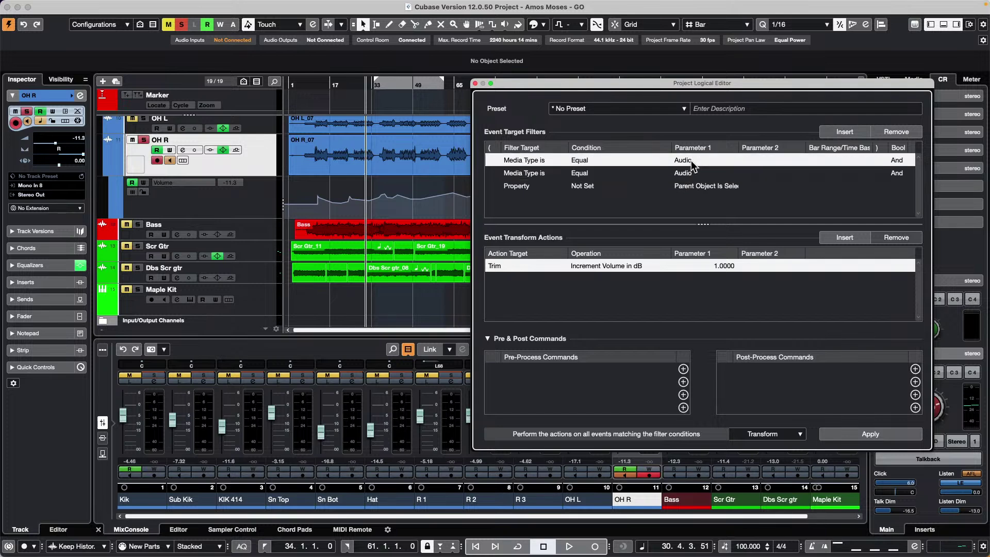
# Step: Change the first event target filter to Container Type is Equal Track
pyautogui.click(534, 161)
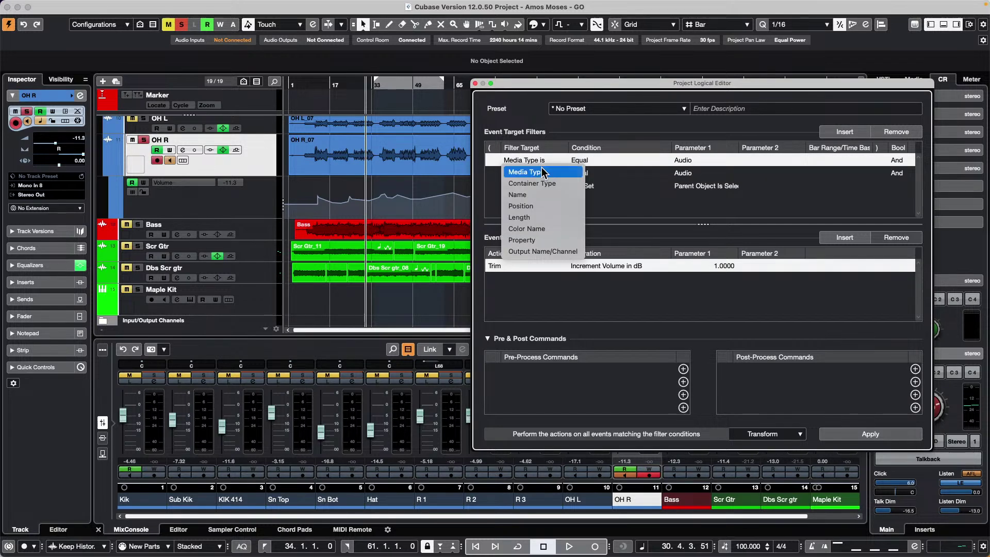
pyautogui.click(532, 183)
pyautogui.click(701, 162)
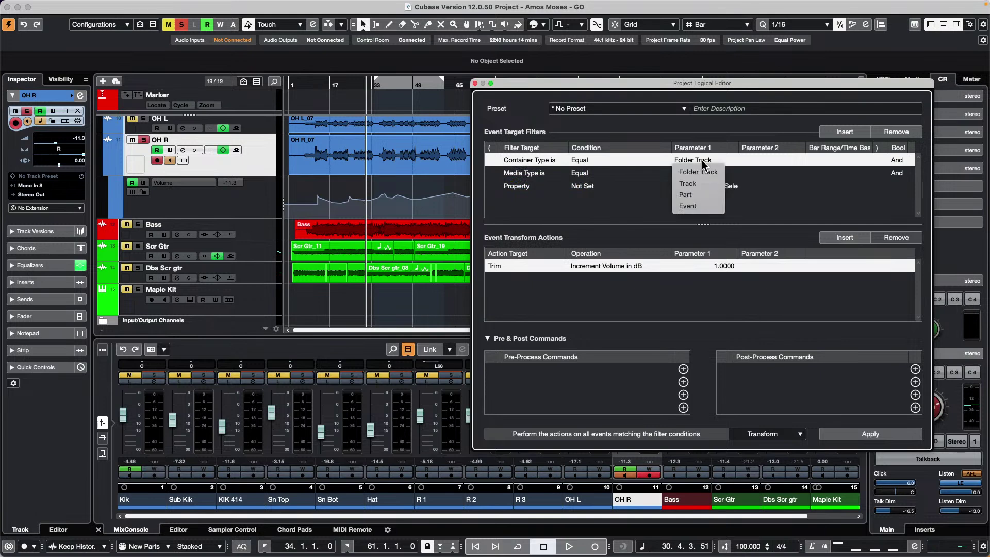
pyautogui.click(688, 183)
# Step: Remove the Media Type is Equal Audio filter and apply the volume trim
pyautogui.click(582, 172)
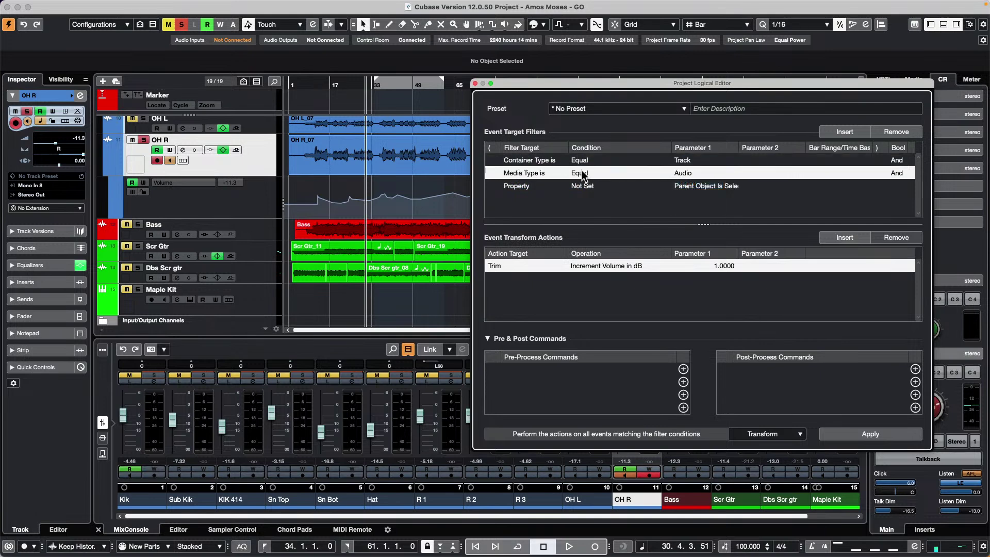
pyautogui.click(897, 132)
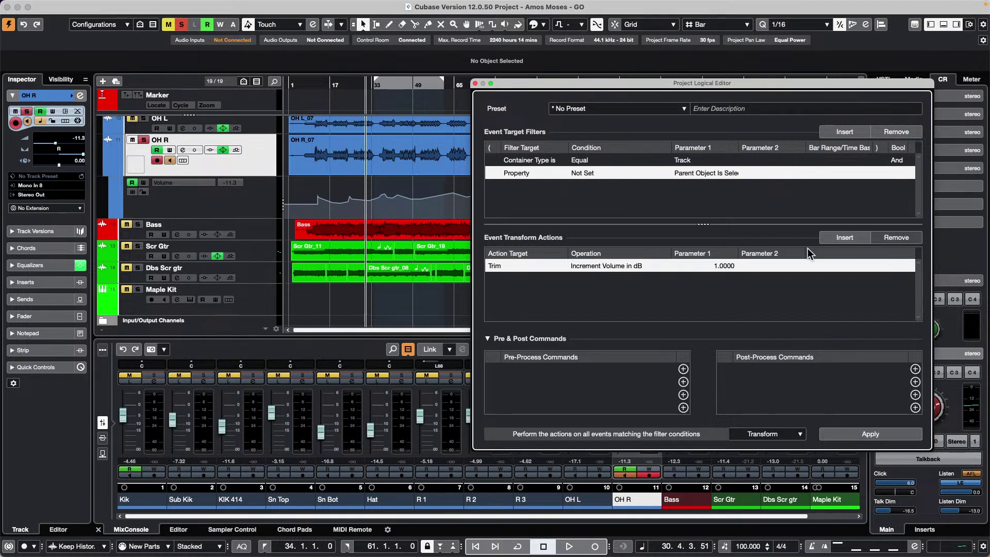
pyautogui.click(855, 436)
# Step: Set the Property filter to Property Is Set with Parent Object Is Selected, and apply the volume trim
pyautogui.click(580, 173)
pyautogui.click(606, 185)
pyautogui.click(694, 175)
pyautogui.click(706, 288)
pyautogui.click(887, 438)
# Step: Remove the Container Type is Equal Track filter from the event target filters
pyautogui.click(691, 160)
pyautogui.click(692, 157)
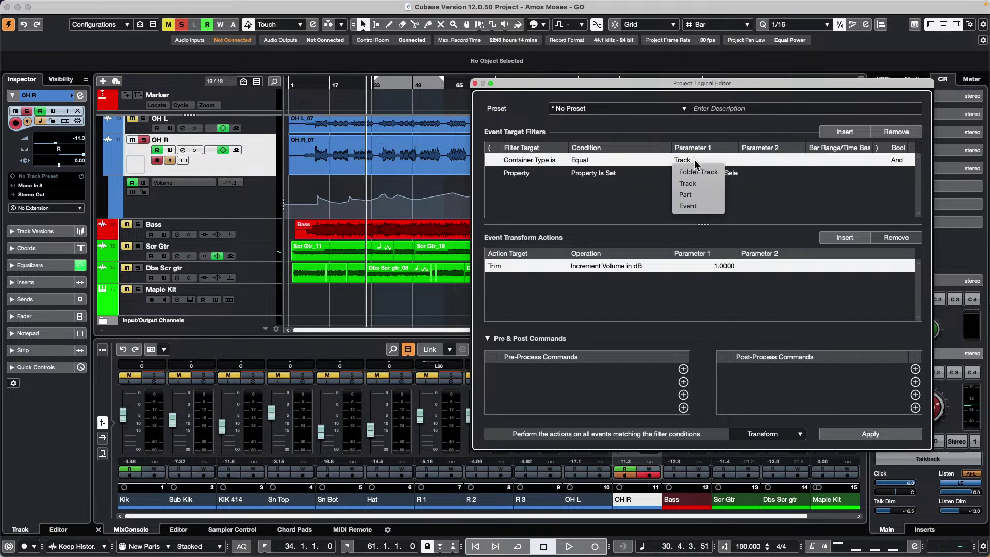
pyautogui.click(717, 160)
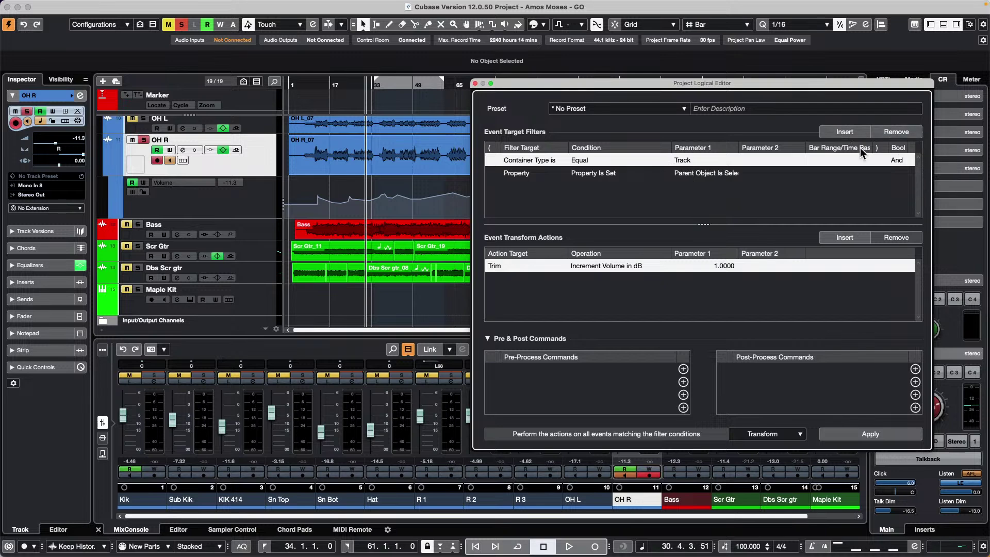
pyautogui.click(880, 132)
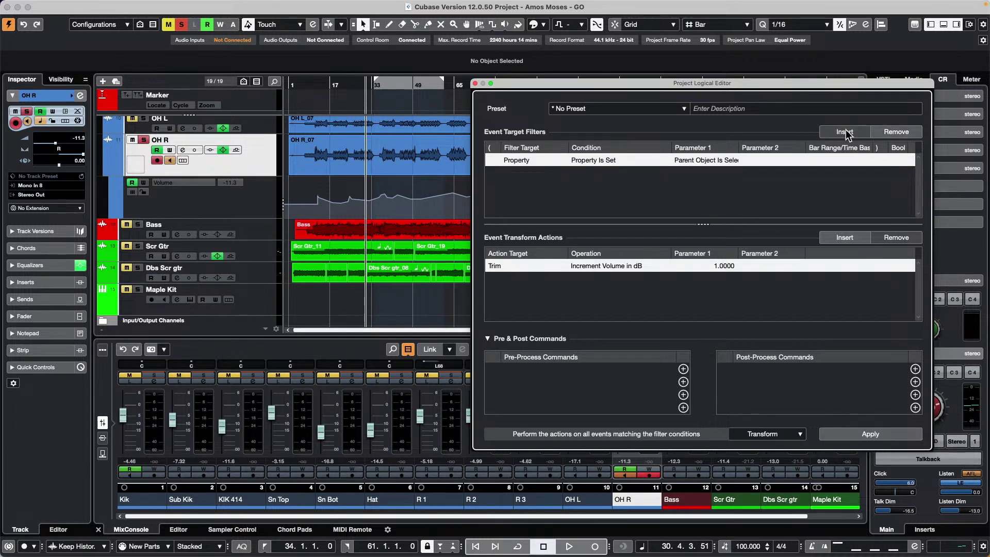
# Step: Add a second event target filter: Property, Property Is Set, Is Selected
pyautogui.click(846, 132)
pyautogui.click(529, 174)
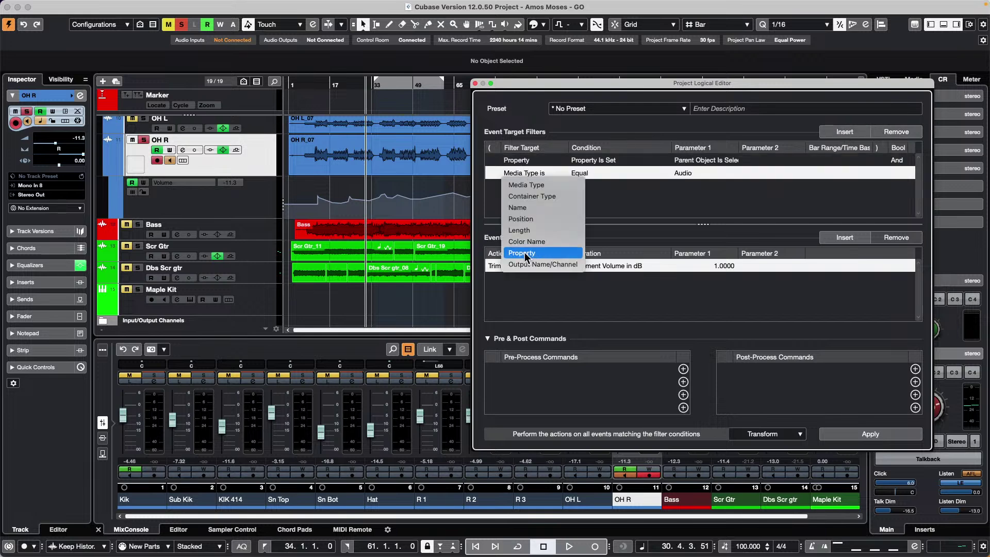
pyautogui.click(546, 253)
pyautogui.click(593, 173)
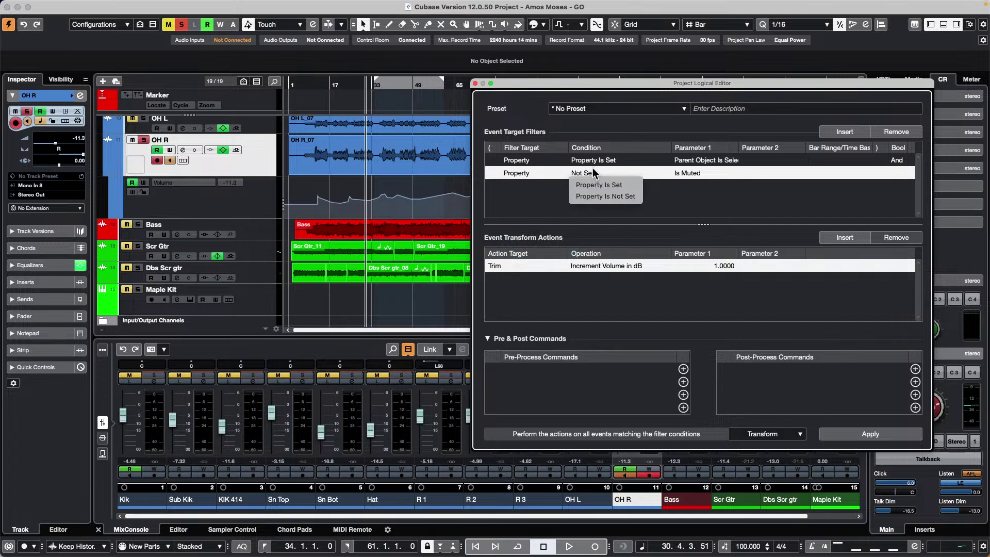
pyautogui.click(609, 184)
pyautogui.click(689, 174)
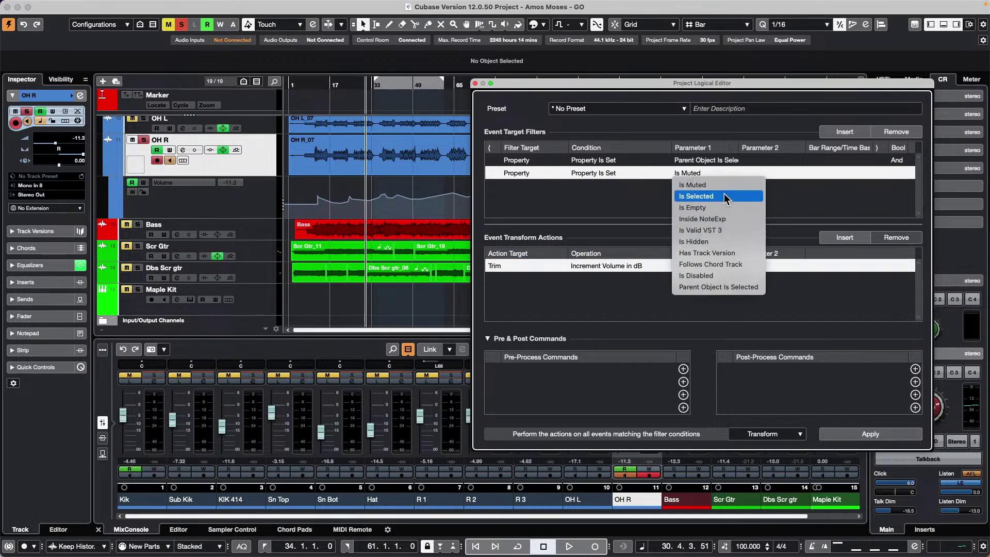
pyautogui.click(723, 194)
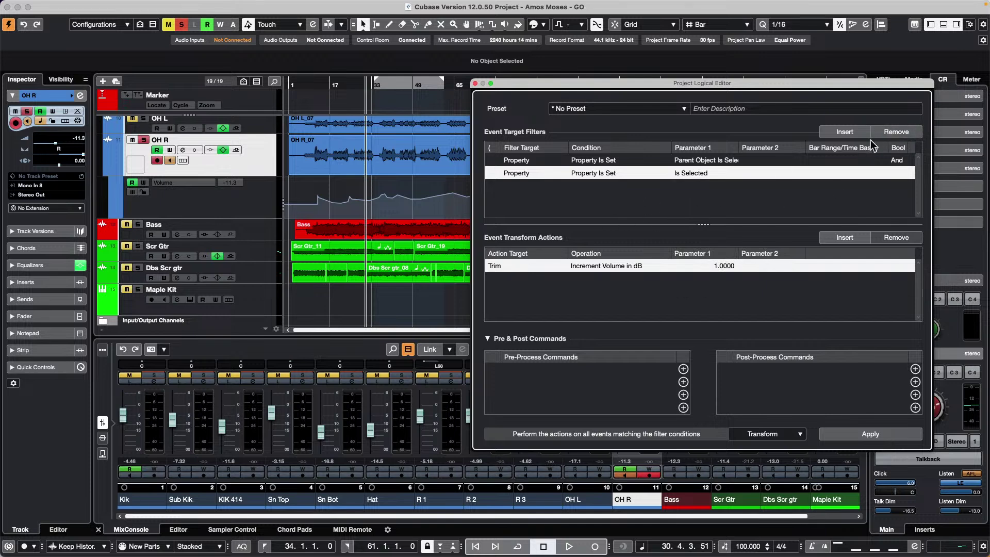
# Step: Add a third event target filter, Property, Property Is Set, Parent Object Is Selected, and apply the trim
pyautogui.click(845, 134)
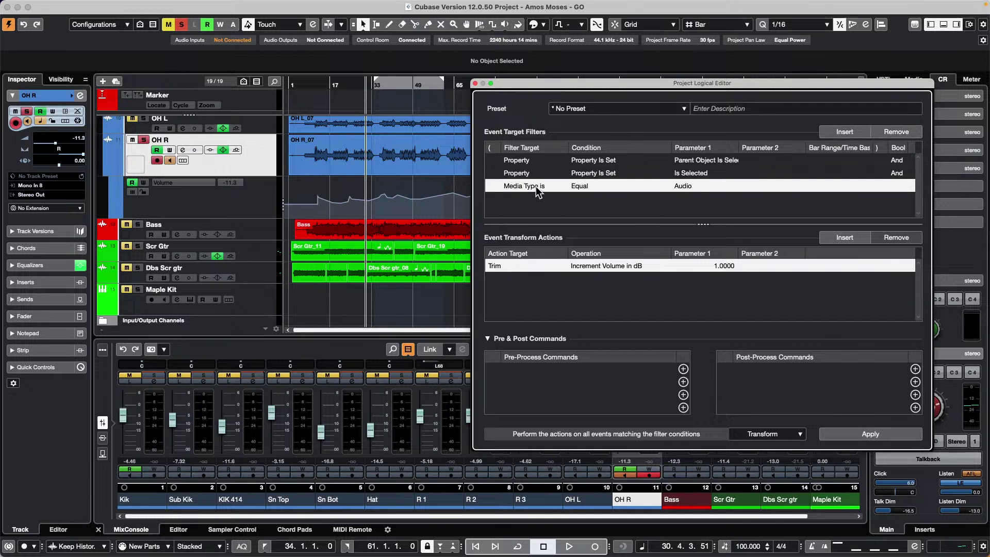
pyautogui.click(537, 187)
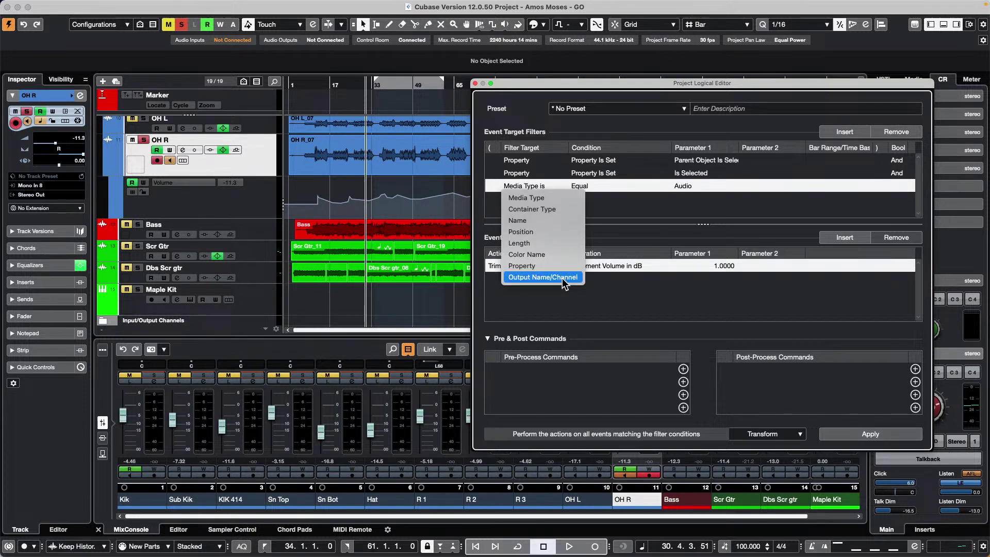
pyautogui.click(522, 265)
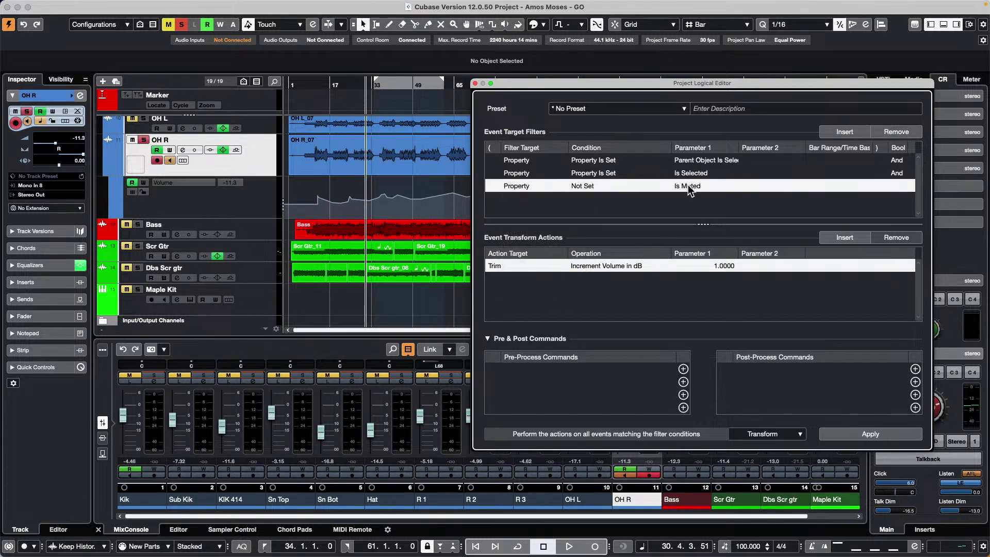
pyautogui.click(688, 186)
pyautogui.click(718, 300)
pyautogui.click(594, 189)
pyautogui.click(606, 198)
pyautogui.click(706, 187)
pyautogui.click(730, 299)
pyautogui.click(856, 432)
# Step: Look through the user presets of the Project Logical Editor for a volume automation preset
pyautogui.click(575, 108)
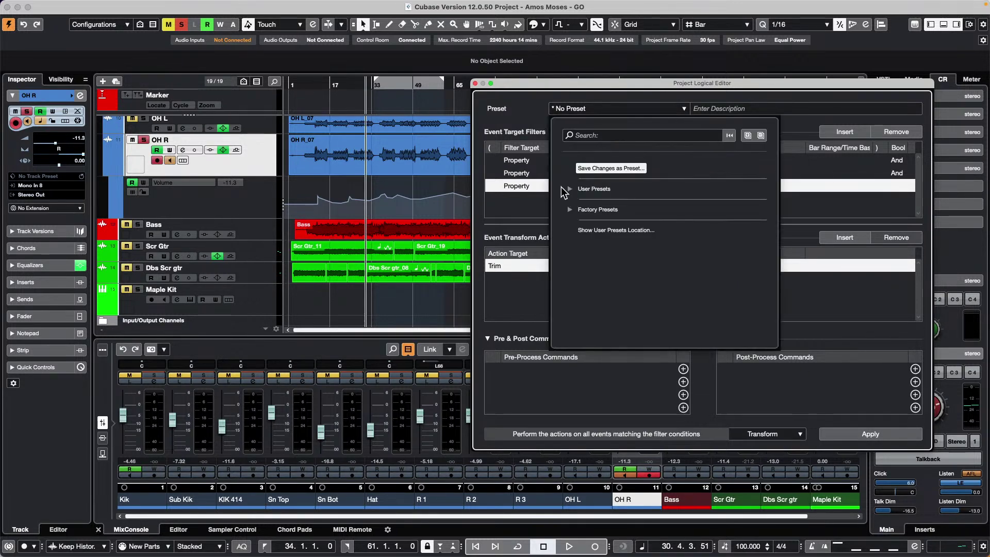
pyautogui.click(571, 190)
pyautogui.scroll(-2, 650, 245)
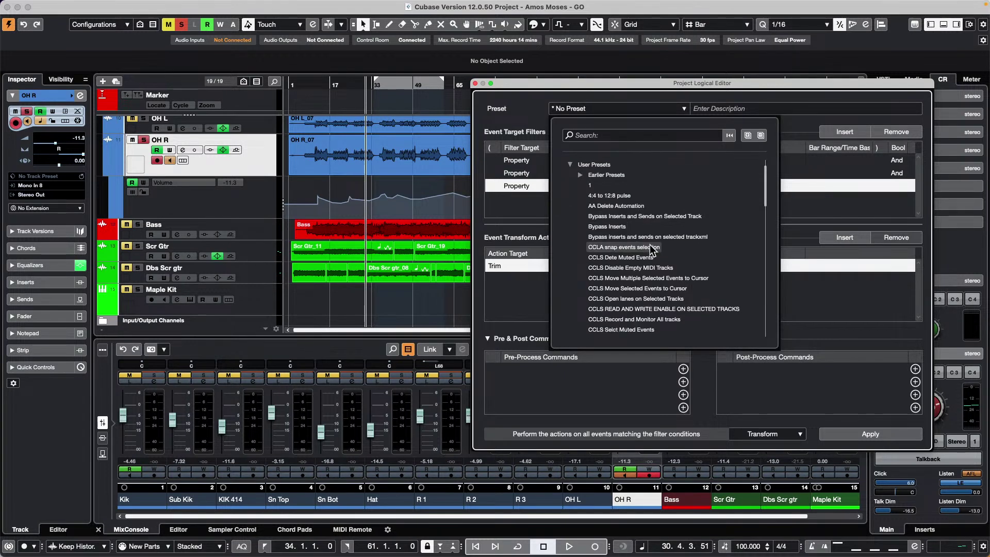
pyautogui.scroll(-9, 651, 250)
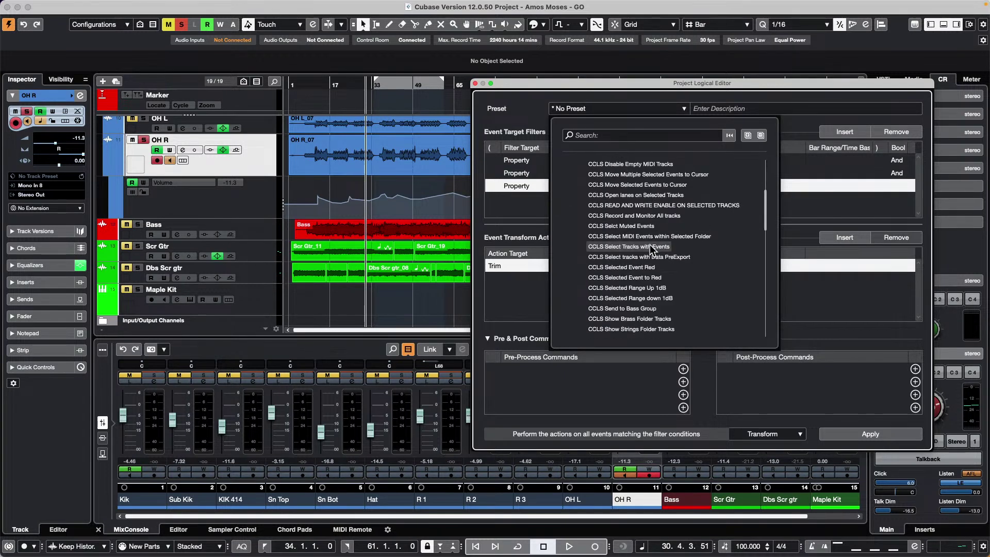
pyautogui.scroll(-7, 650, 244)
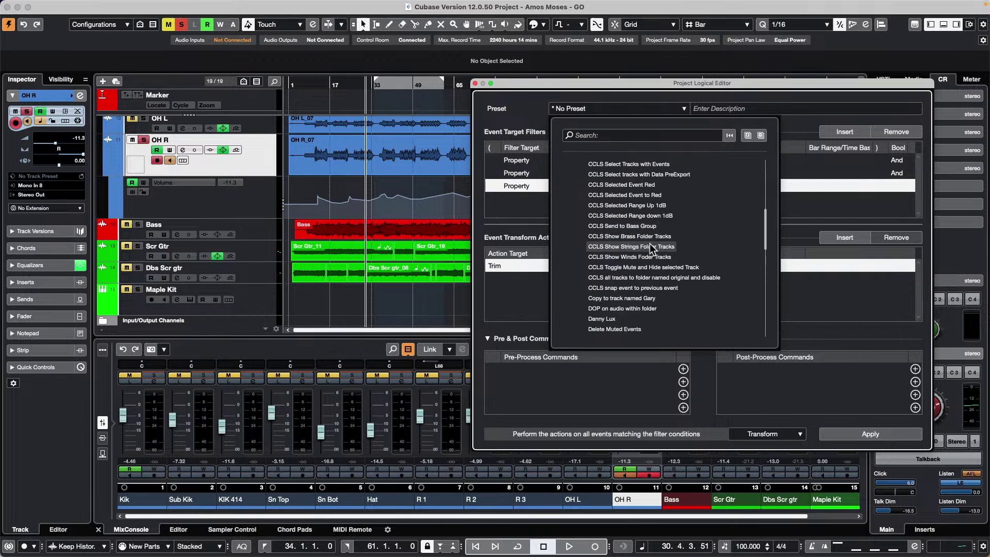
pyautogui.scroll(-2, 649, 243)
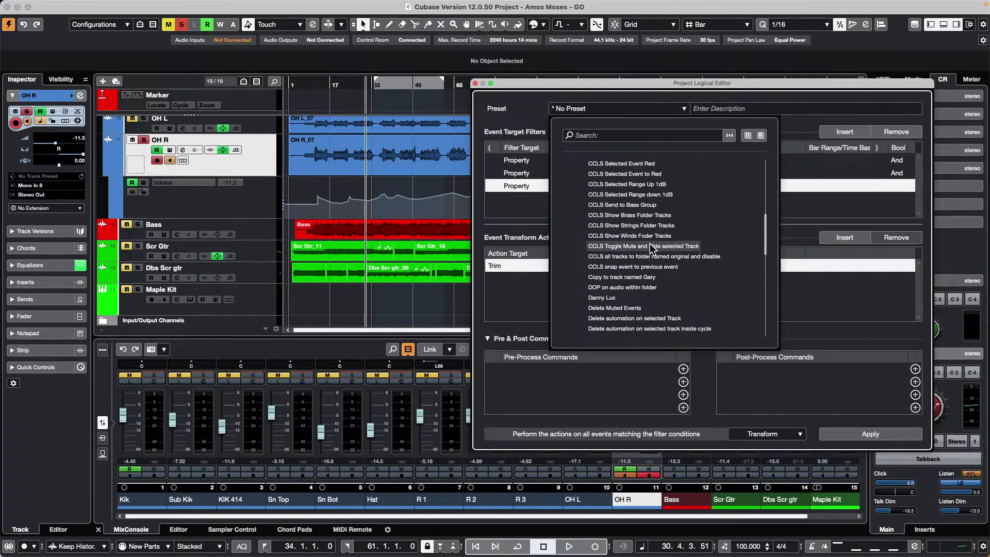
pyautogui.scroll(-4, 650, 243)
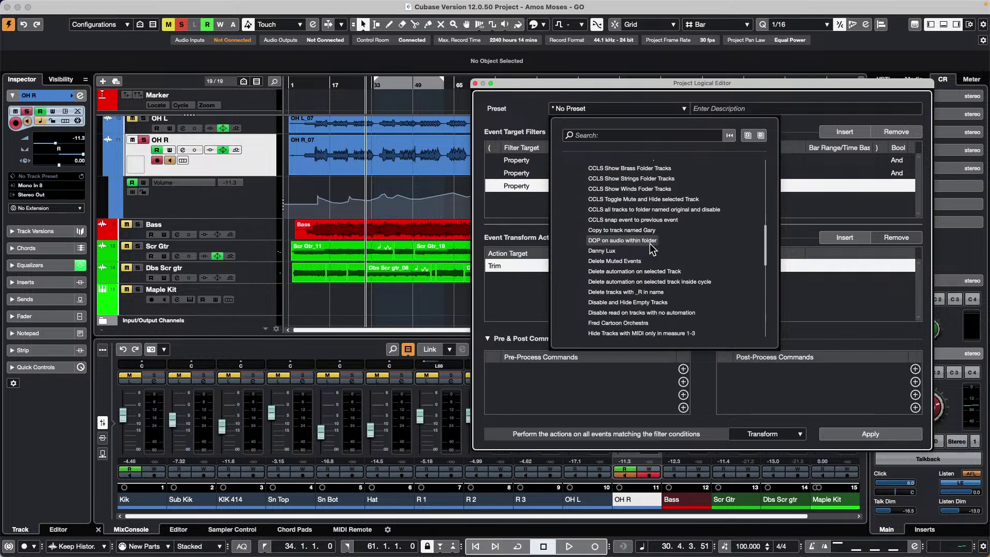
pyautogui.scroll(-1, 652, 248)
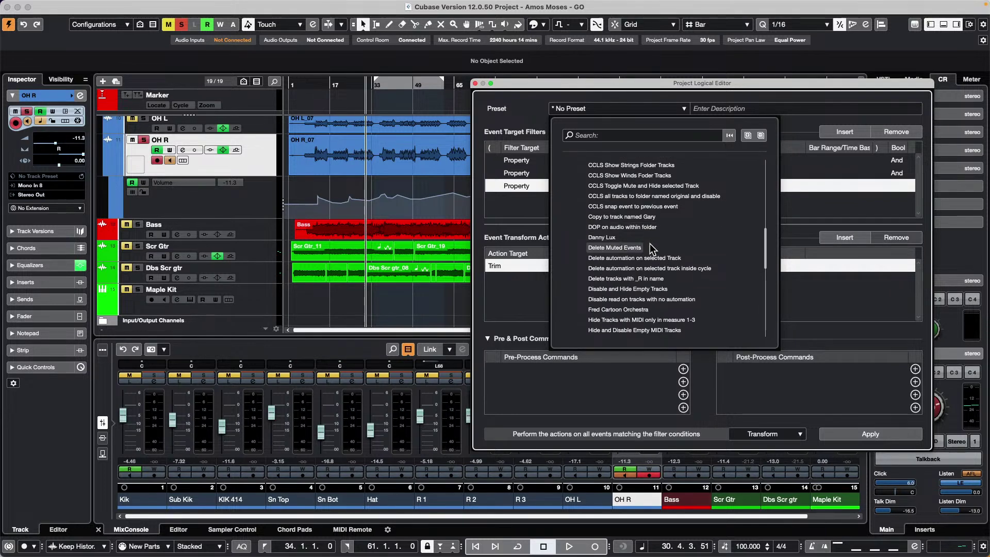
pyautogui.scroll(-5, 651, 248)
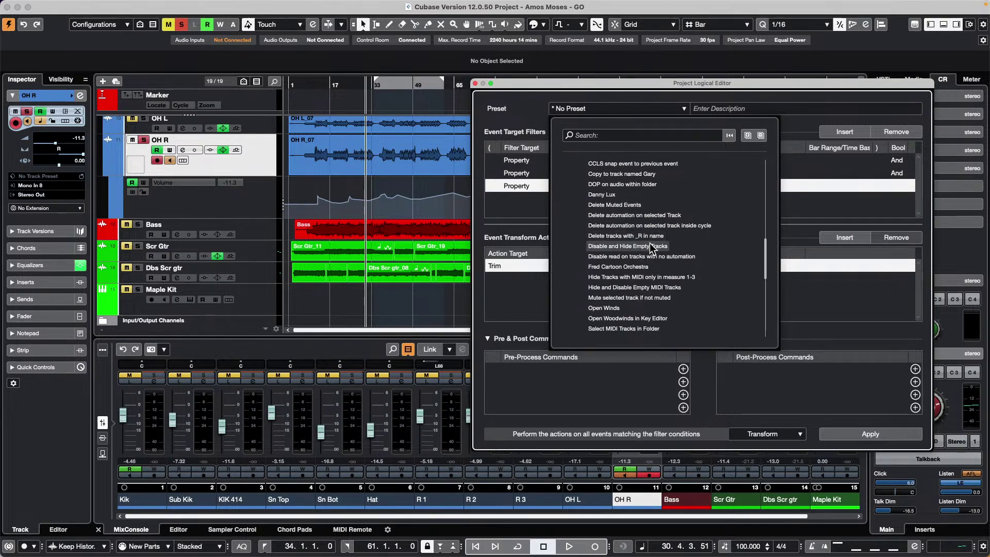
pyautogui.scroll(-6, 651, 248)
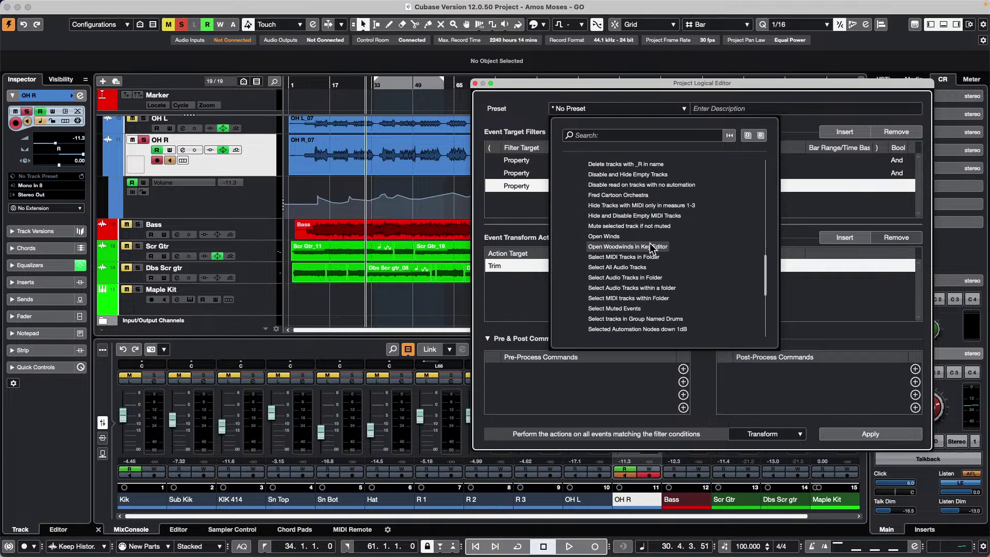
pyautogui.scroll(-6, 650, 243)
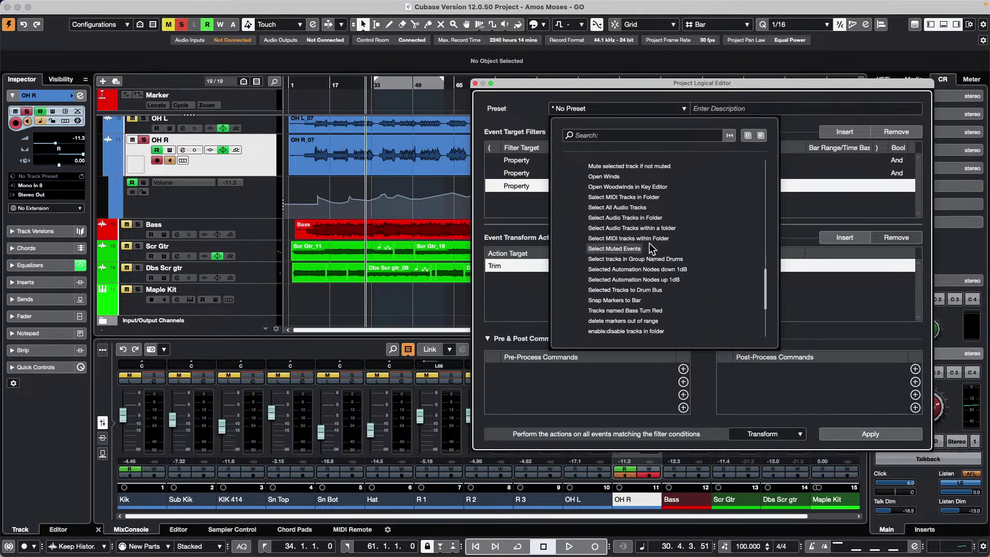
pyautogui.scroll(-5, 649, 243)
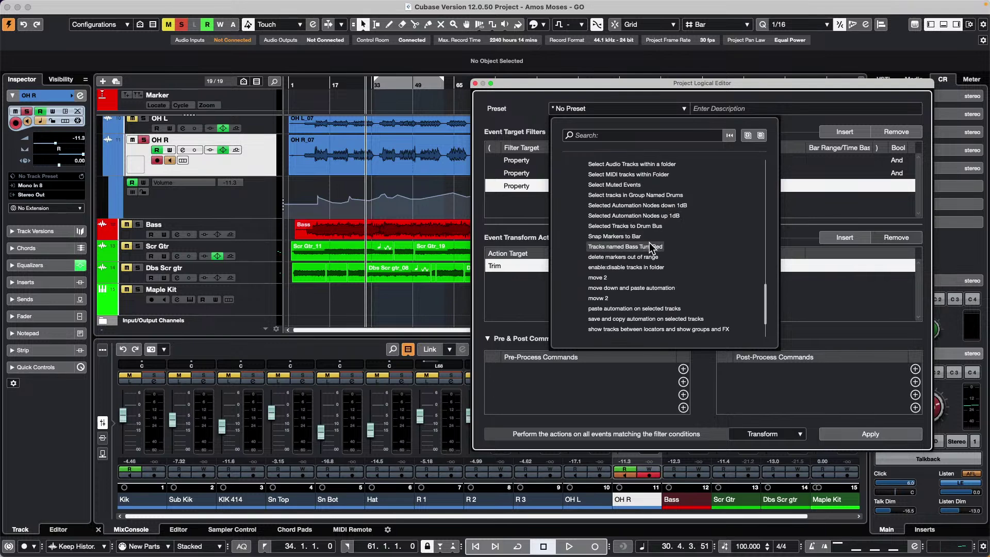
pyautogui.scroll(-3, 649, 243)
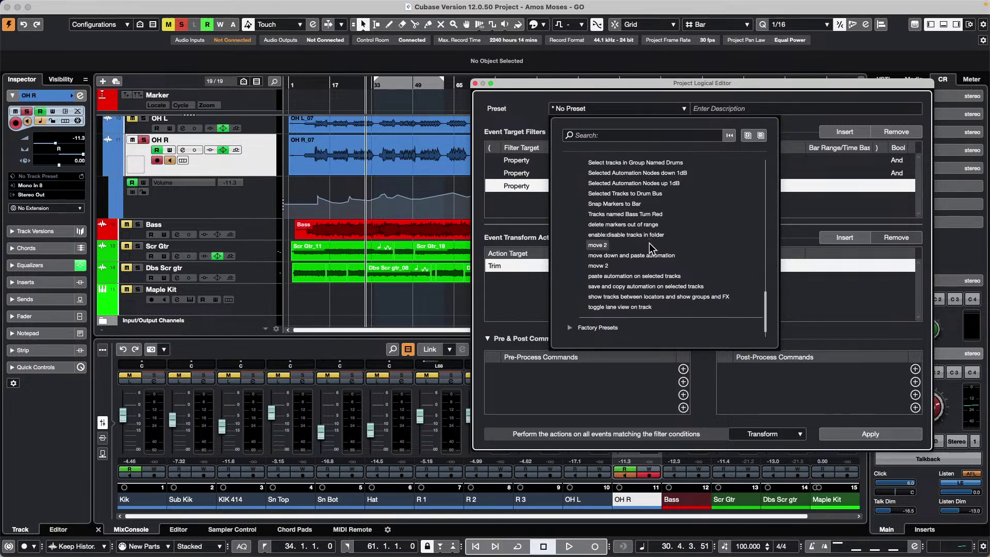
pyautogui.scroll(-2, 649, 243)
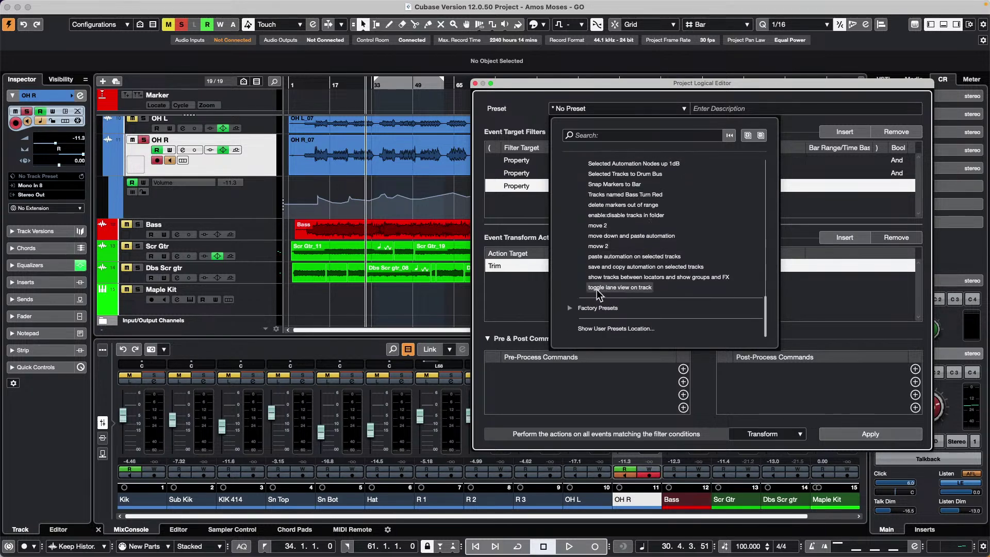
# Step: Load the factory automation preset Decrease Volume of Selected Track by 1dB inside Cycle
pyautogui.click(569, 309)
pyautogui.click(581, 318)
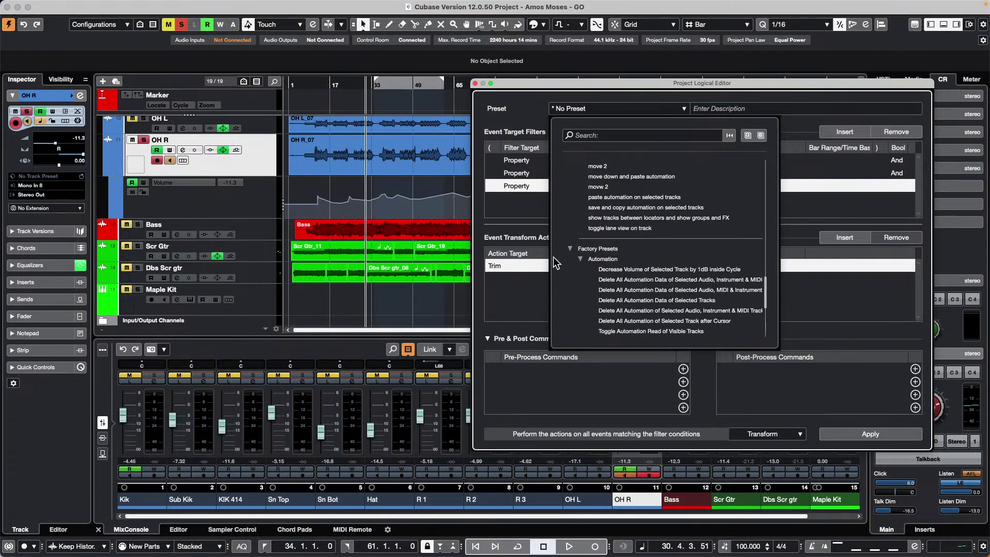
pyautogui.scroll(-2, 675, 259)
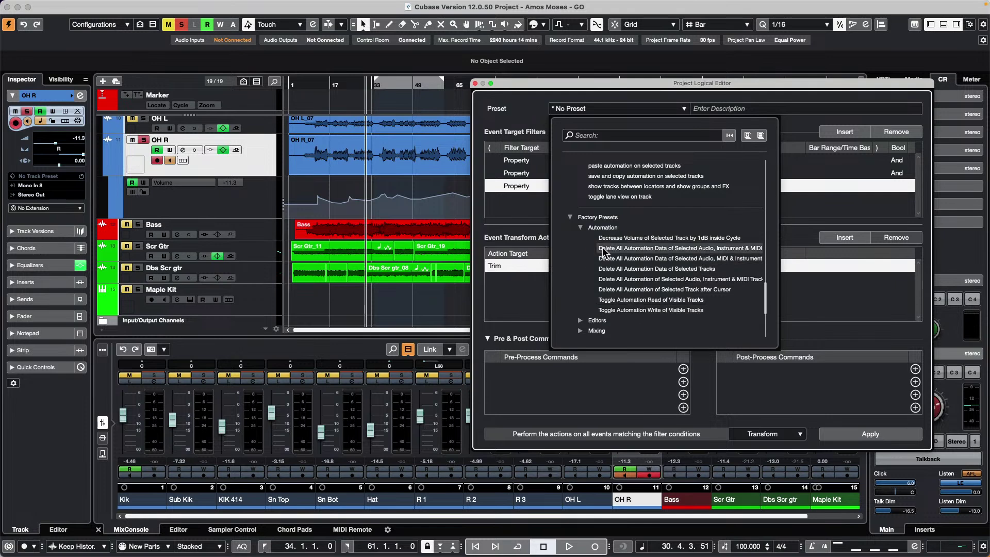
pyautogui.click(612, 238)
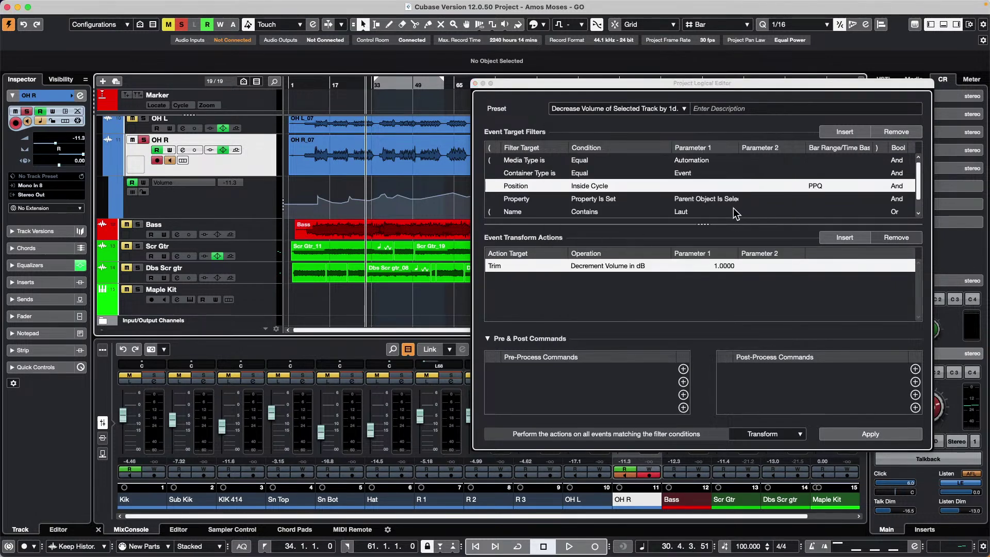
# Step: Remove the Position Inside Cycle filter and apply the 1 dB volume decrement to the OH R track seven times
pyautogui.click(895, 132)
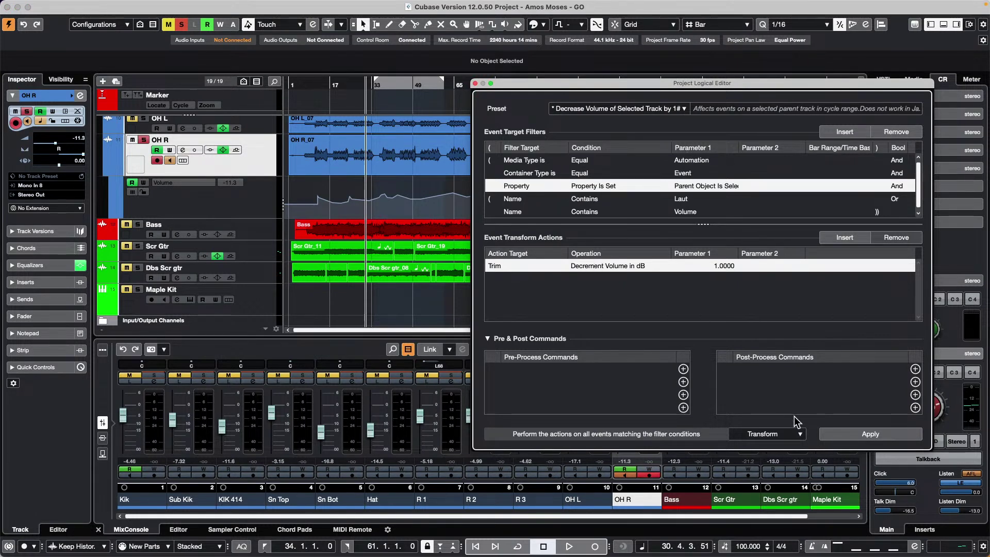
pyautogui.click(850, 435)
pyautogui.click(850, 434)
pyautogui.click(850, 434)
pyautogui.click(850, 434)
pyautogui.click(850, 434)
pyautogui.click(850, 434)
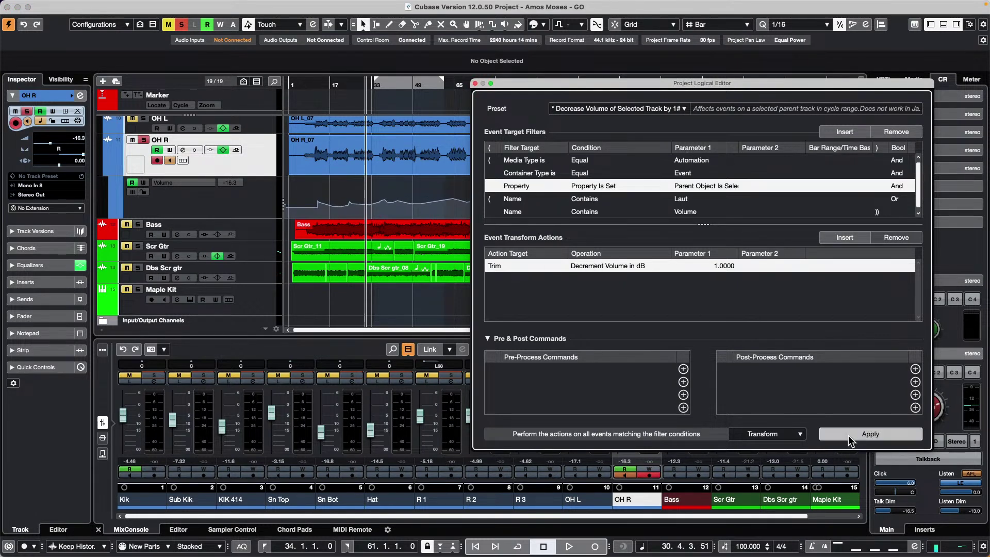
pyautogui.click(850, 434)
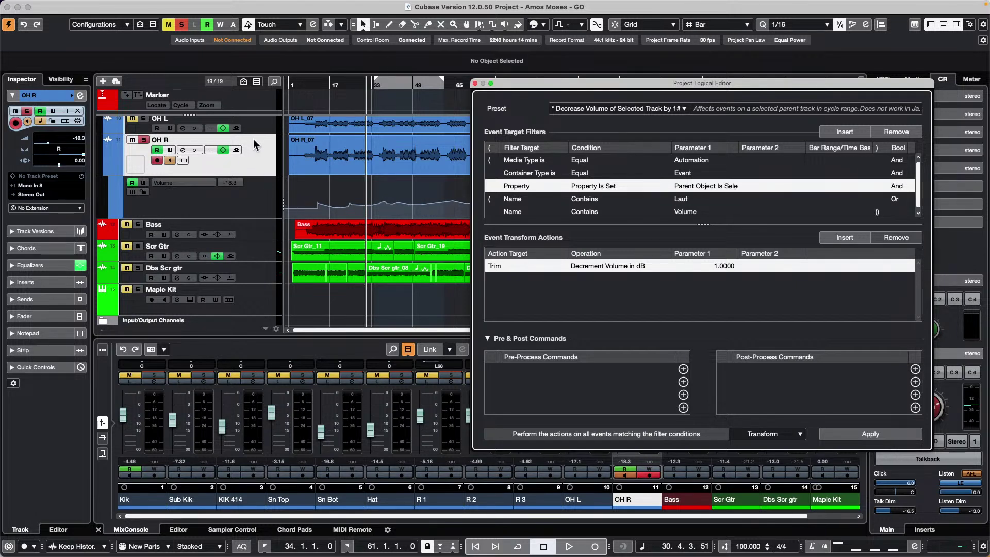
# Step: Remove the Name Contains Laut filter from the event target filters
pyautogui.click(722, 199)
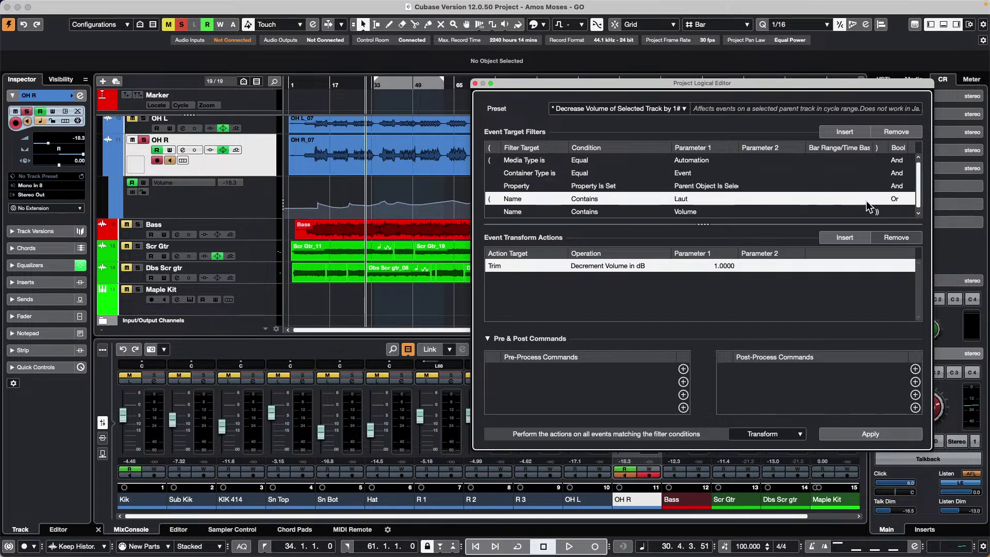
pyautogui.click(897, 133)
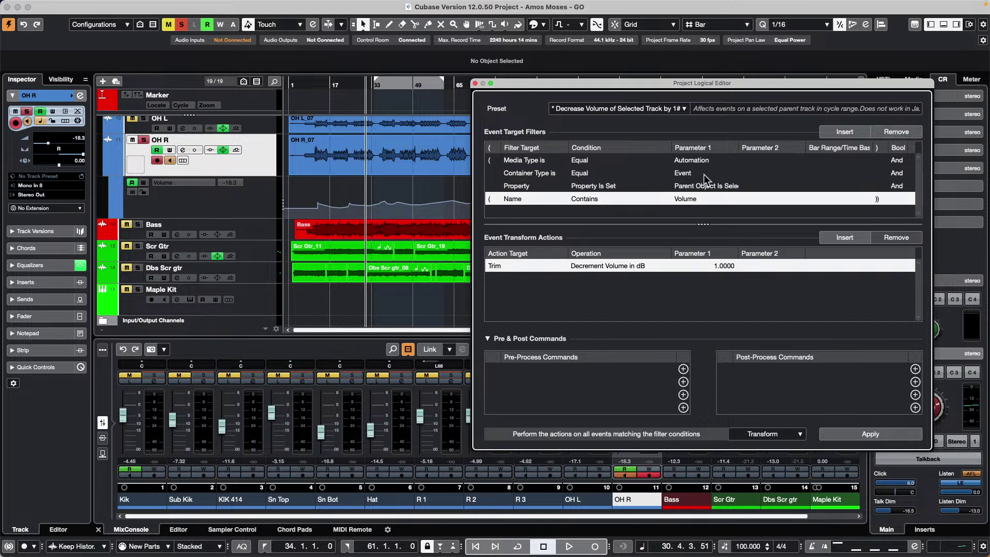
# Step: Change the Trim action to Increment Volume in dB by 1 and apply it repeatedly to the OH R track's volume automation
pyautogui.click(603, 266)
pyautogui.click(619, 299)
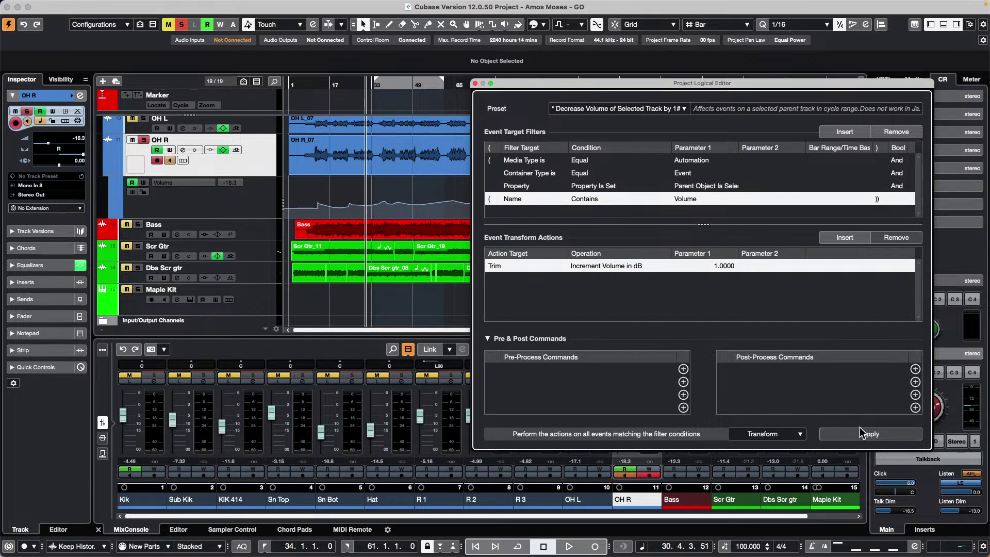
pyautogui.click(877, 435)
pyautogui.click(877, 435)
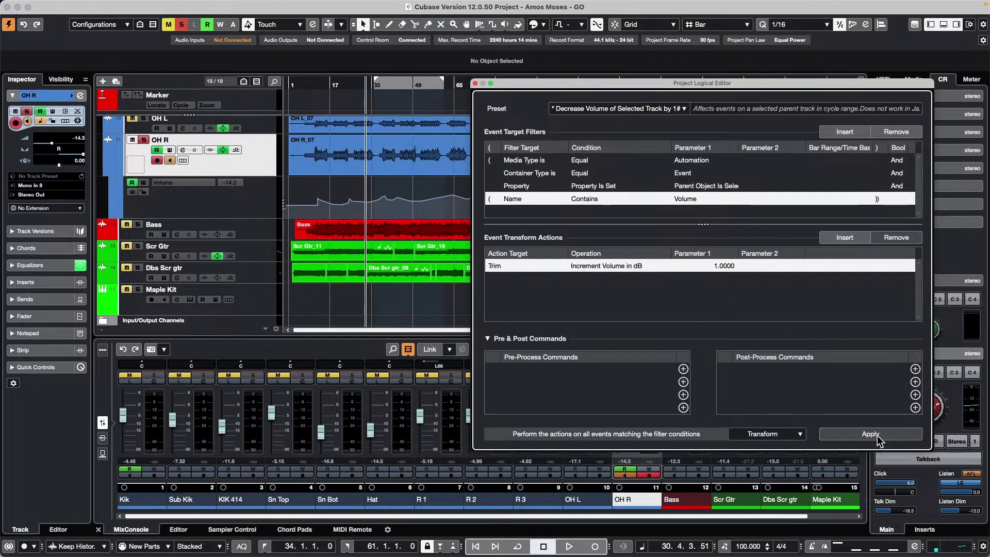
pyautogui.click(877, 436)
pyautogui.click(878, 435)
pyautogui.click(878, 435)
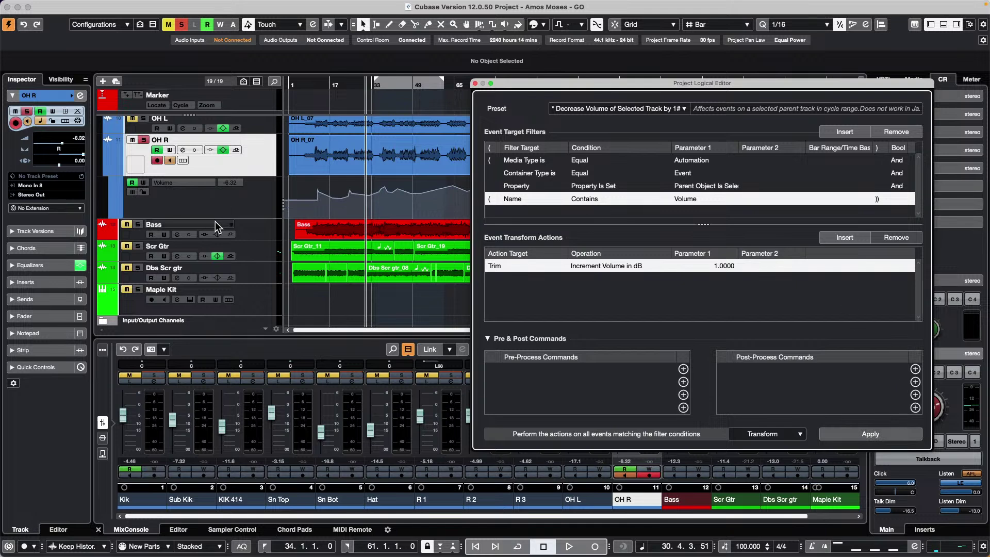
# Step: Disable the Bass track
pyautogui.click(267, 236)
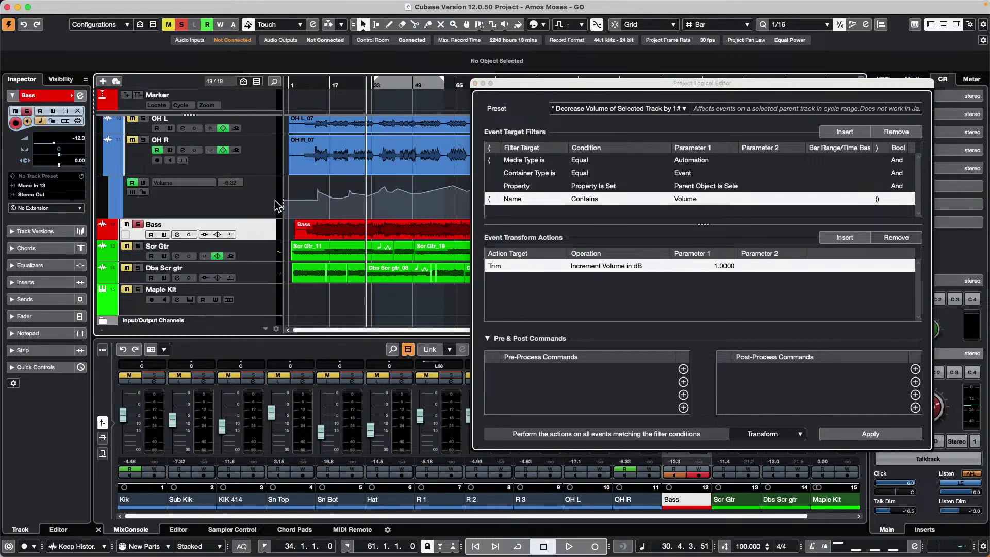
pyautogui.click(545, 167)
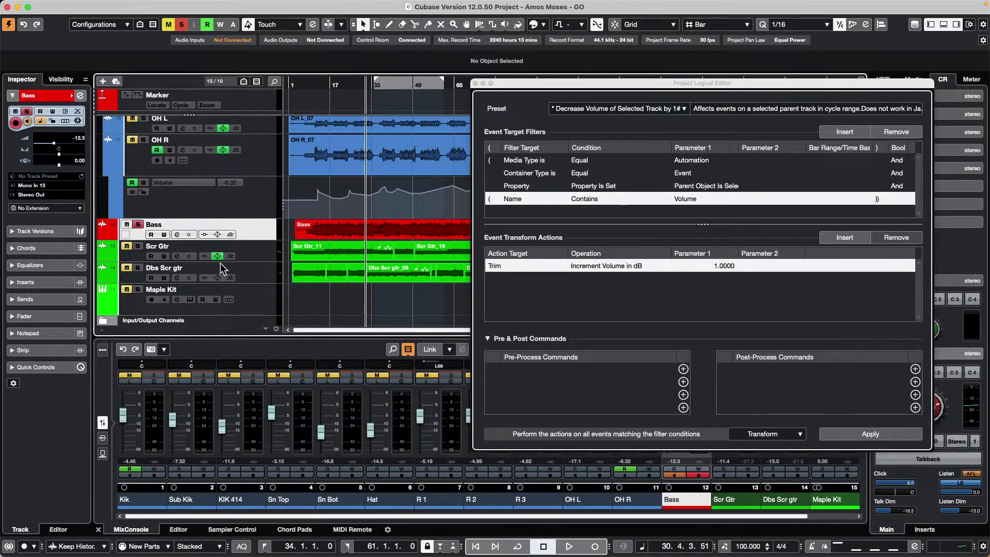
pyautogui.rightClick(247, 229)
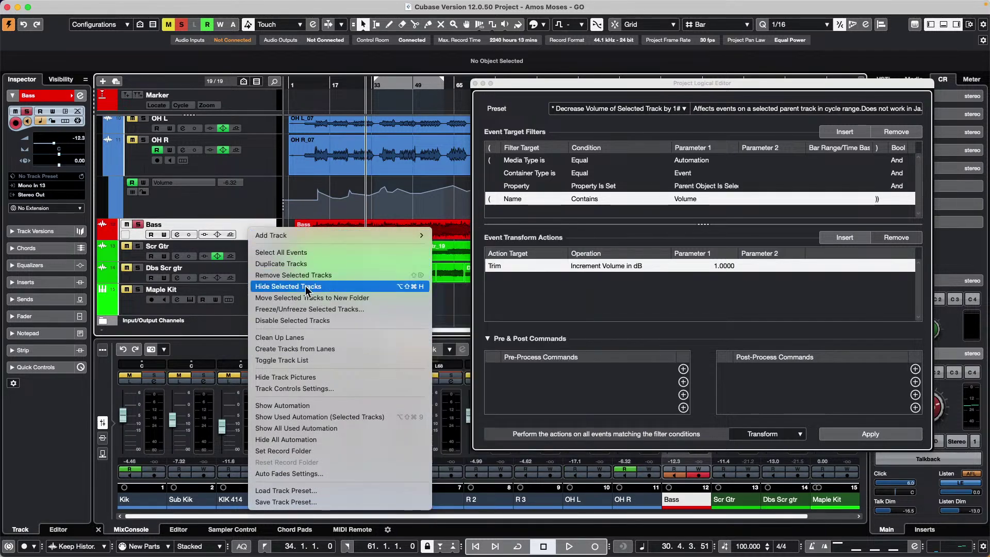
pyautogui.click(319, 323)
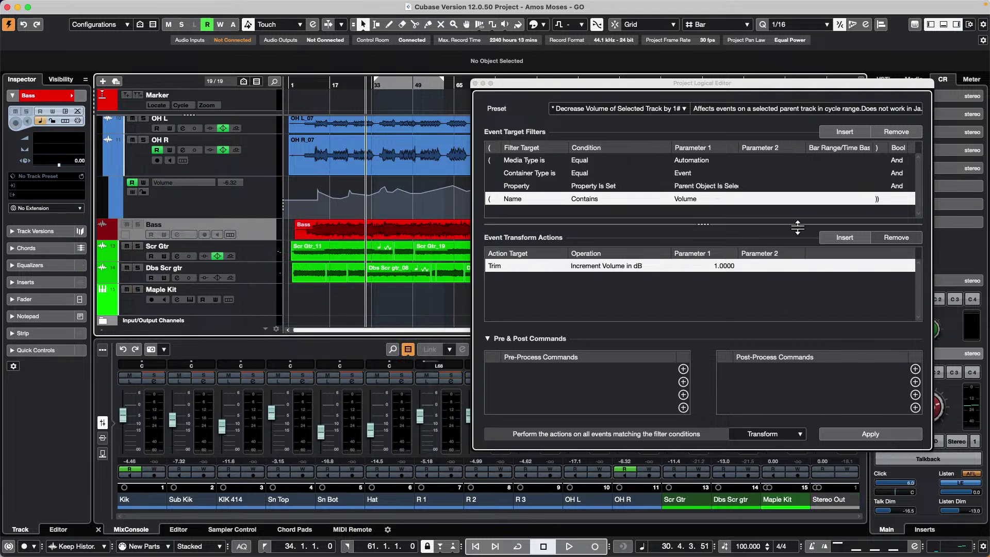
# Step: Remove all event target filters and the Trim transform action from the Project Logical Editor
pyautogui.click(896, 132)
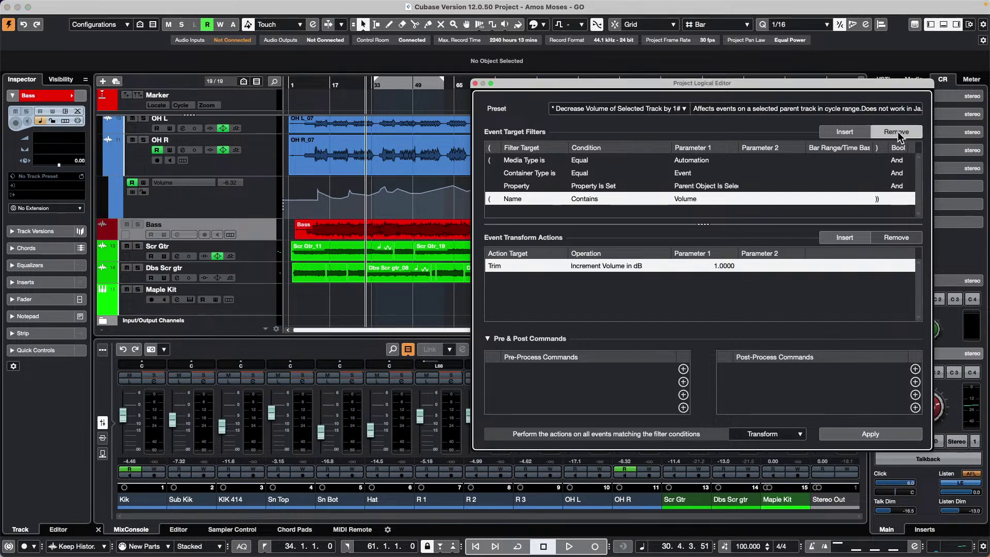
pyautogui.click(896, 132)
pyautogui.click(897, 132)
pyautogui.click(898, 133)
pyautogui.click(898, 239)
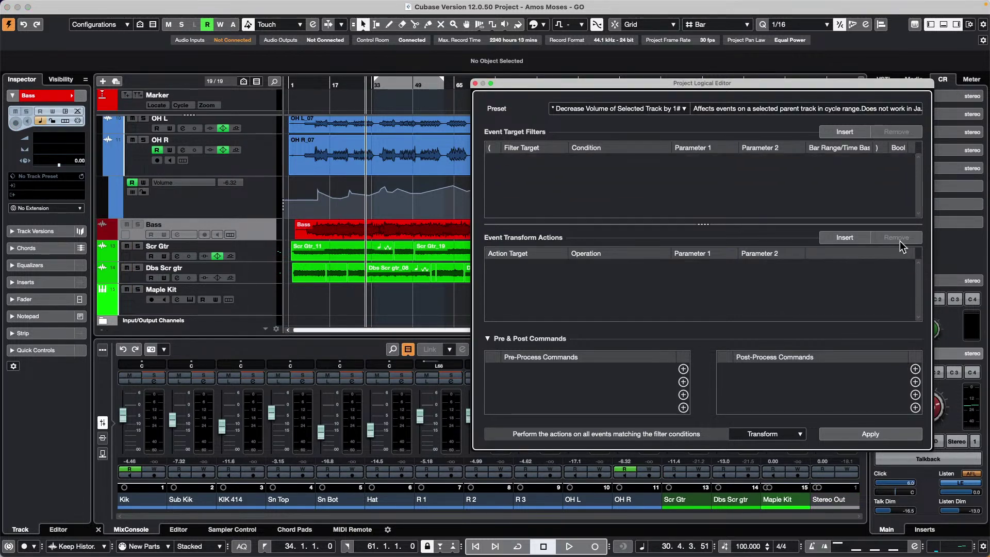
# Step: Switch the Project Logical Editor function from Transform to Select
pyautogui.moveTo(717, 84); pyautogui.dragTo(681, 50)
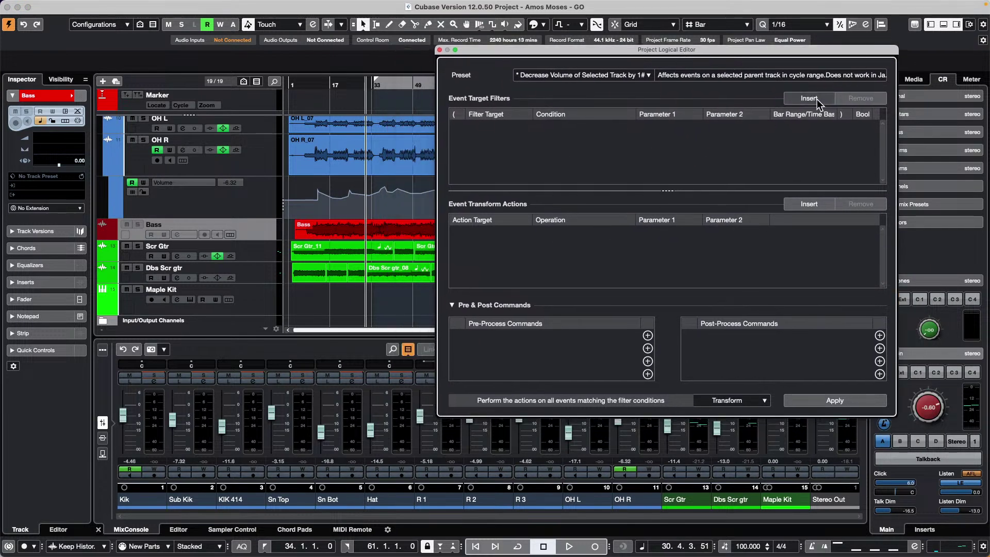
pyautogui.click(725, 401)
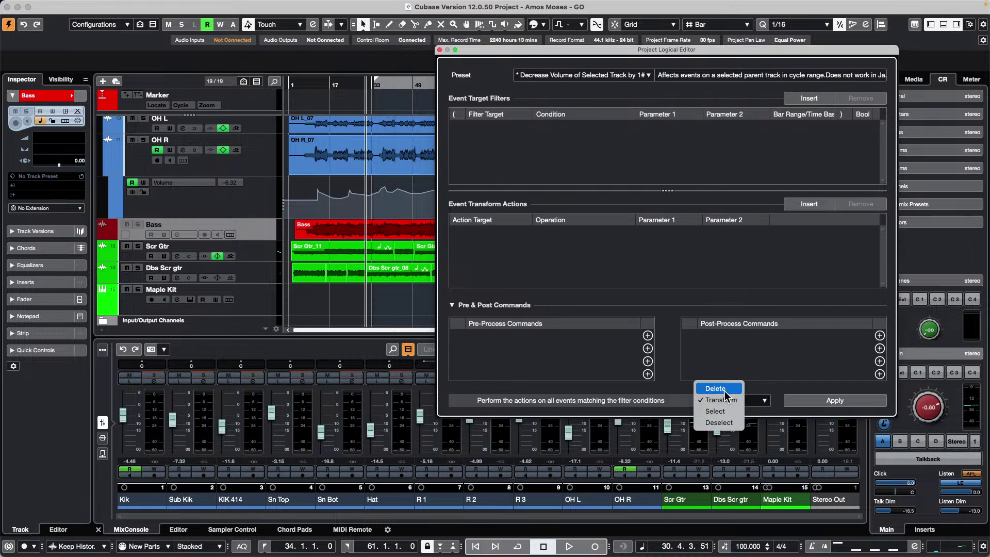
pyautogui.click(726, 412)
# Step: Add an event target filter with Container Type is, Equal, Track
pyautogui.click(809, 99)
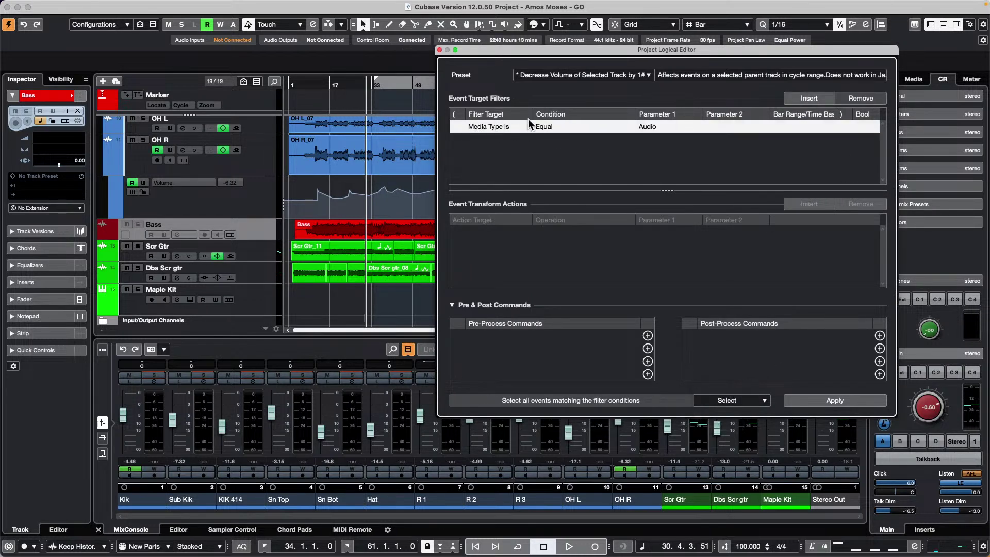
pyautogui.click(489, 128)
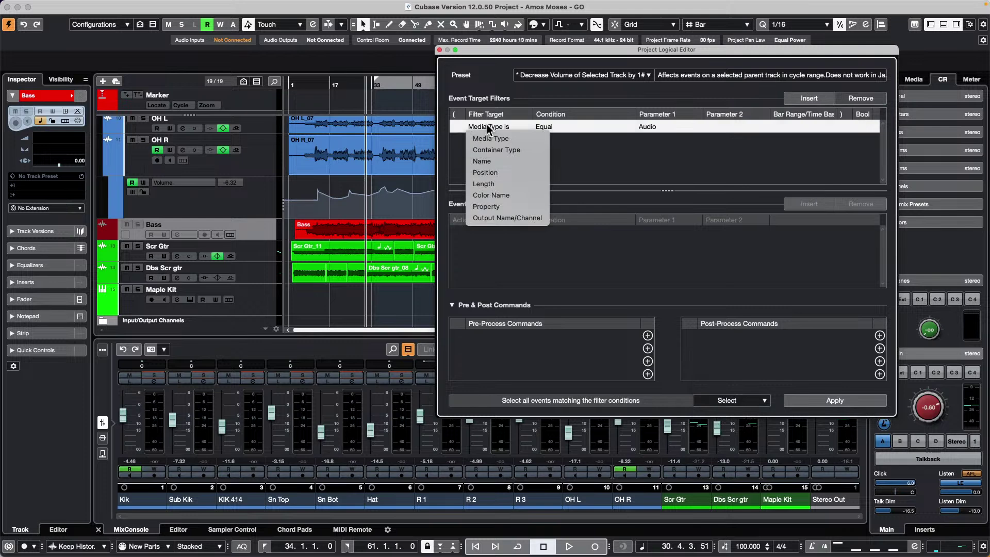
pyautogui.click(653, 129)
pyautogui.click(653, 127)
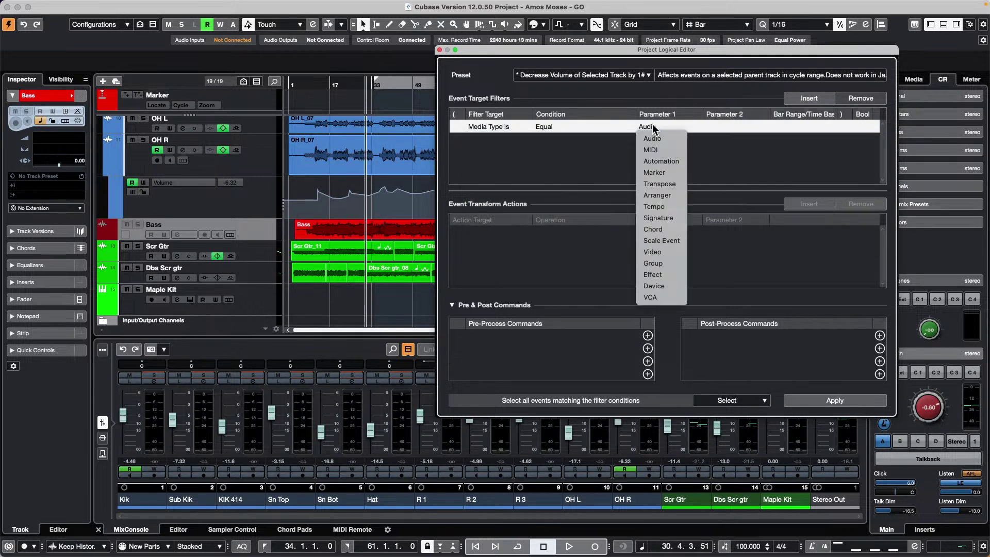
pyautogui.click(541, 133)
pyautogui.click(491, 124)
pyautogui.click(507, 149)
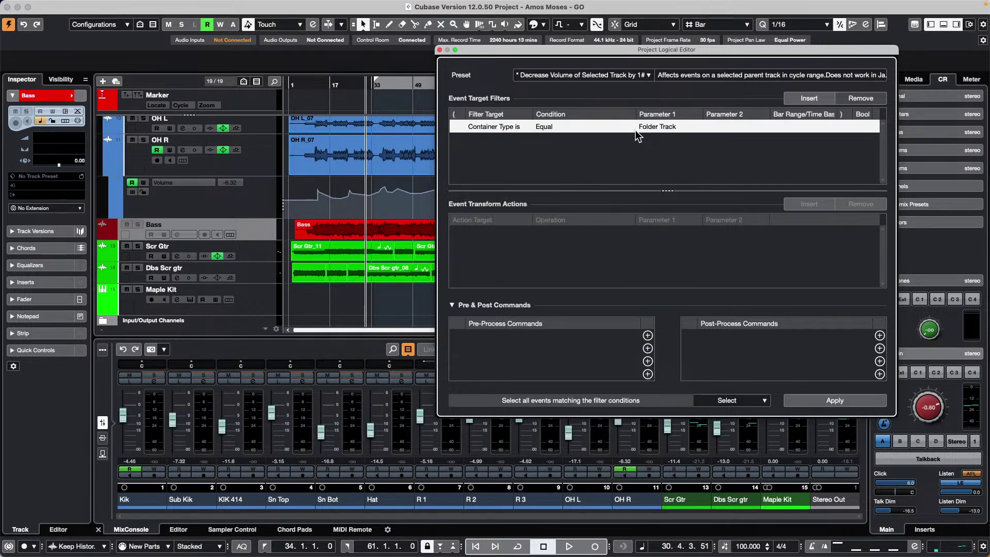
pyautogui.click(654, 128)
pyautogui.press('Return')
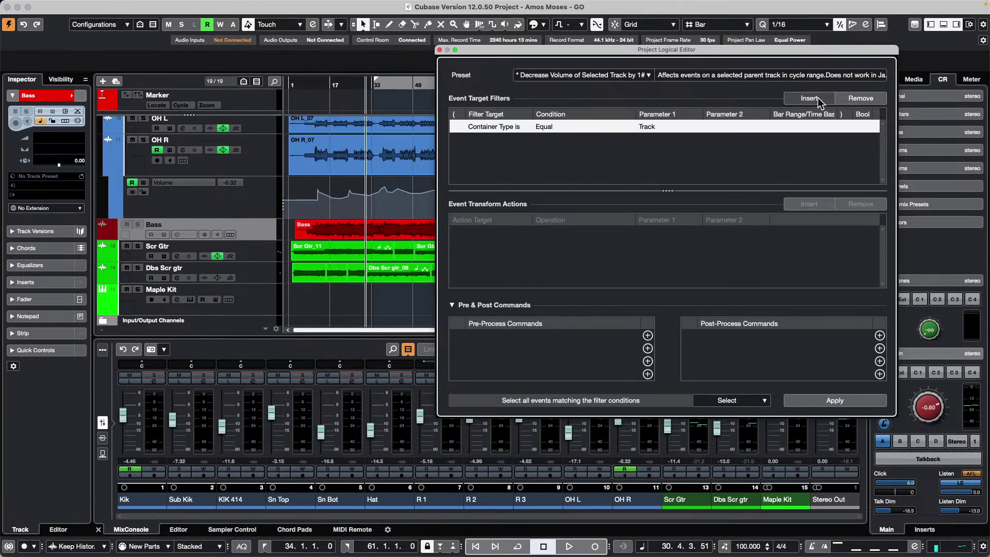
# Step: Add a second event target filter for Property, Not Set, Is Disabled
pyautogui.click(818, 98)
pyautogui.click(491, 146)
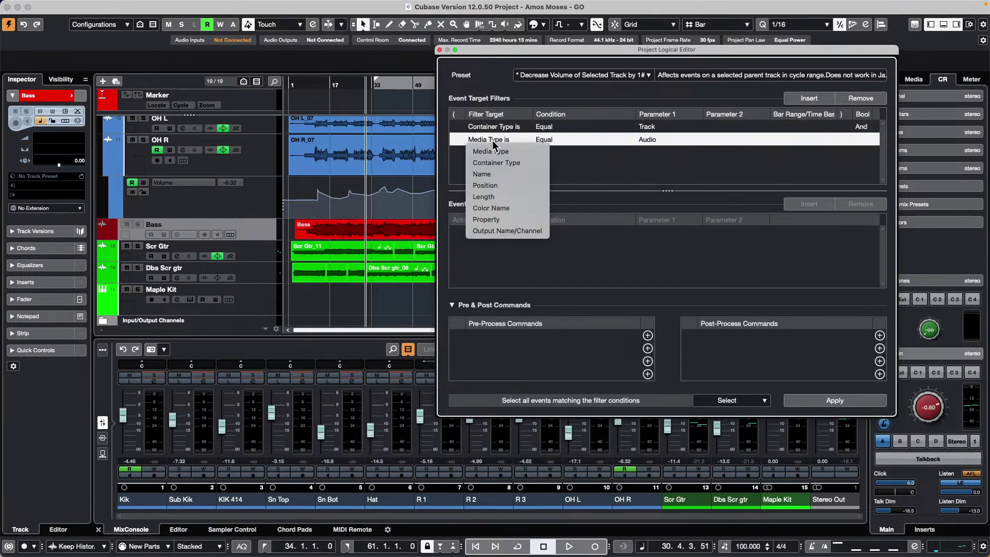
pyautogui.click(506, 219)
pyautogui.click(657, 136)
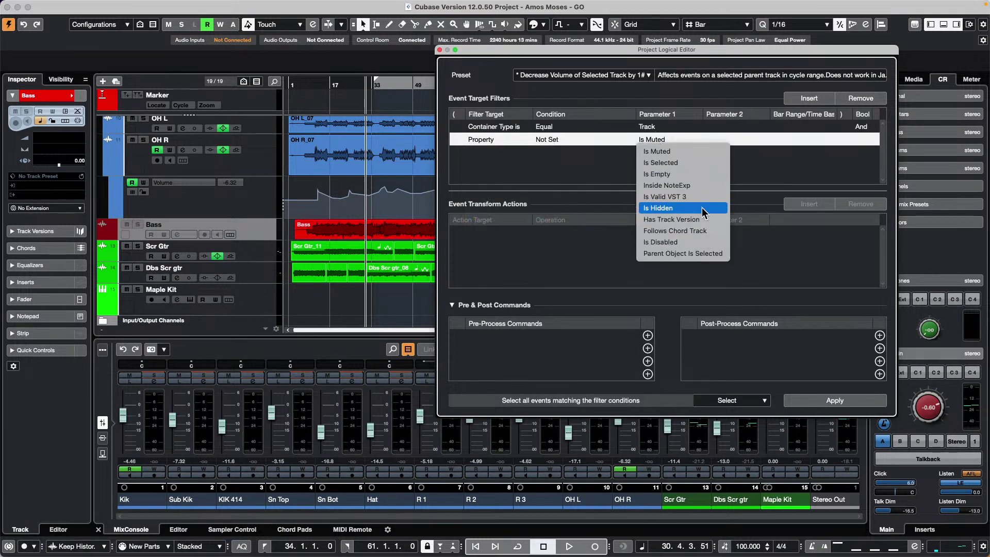
pyautogui.click(702, 242)
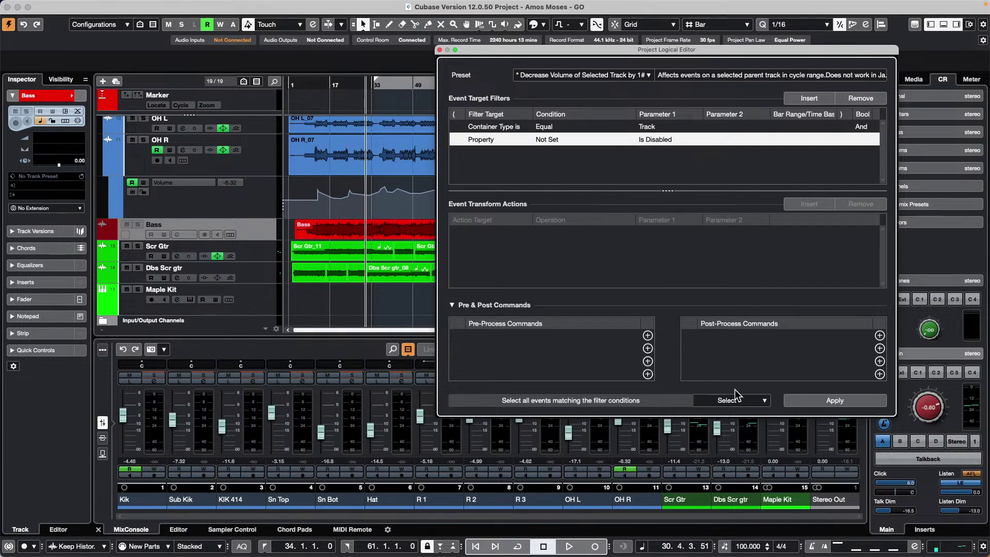
# Step: Try the selection filter, also with the OH R volume lane selected, and hide OH R's automation lane
pyautogui.click(826, 400)
pyautogui.click(237, 205)
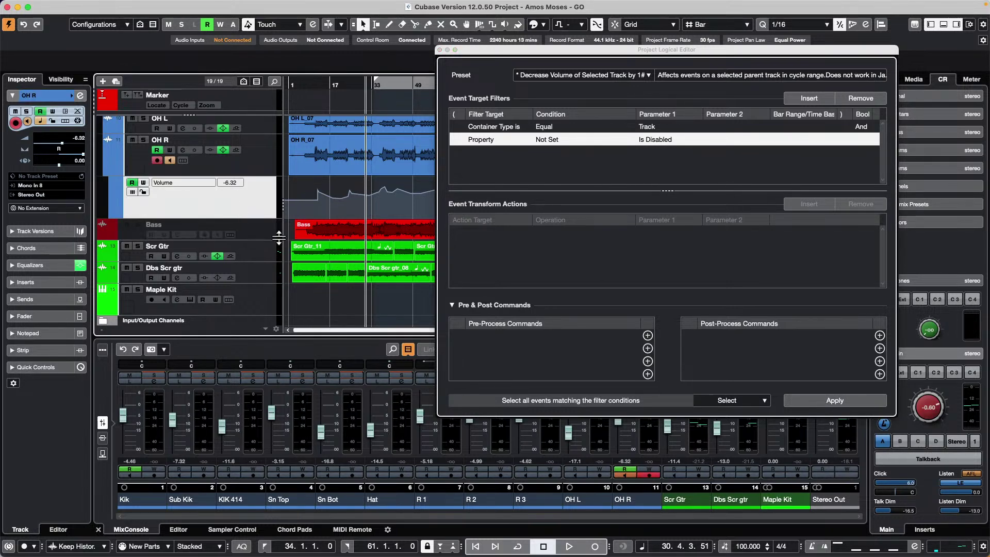
pyautogui.click(826, 402)
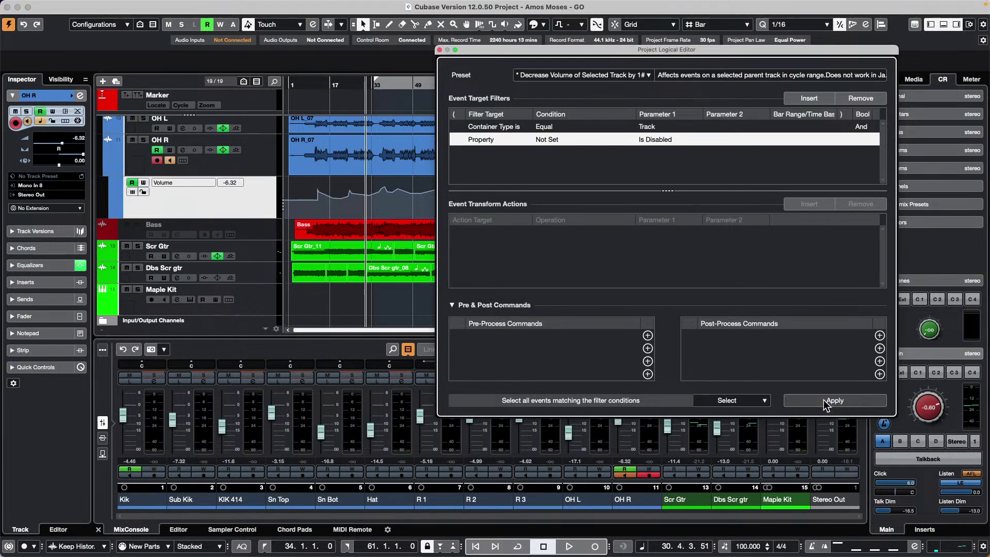
pyautogui.click(115, 170)
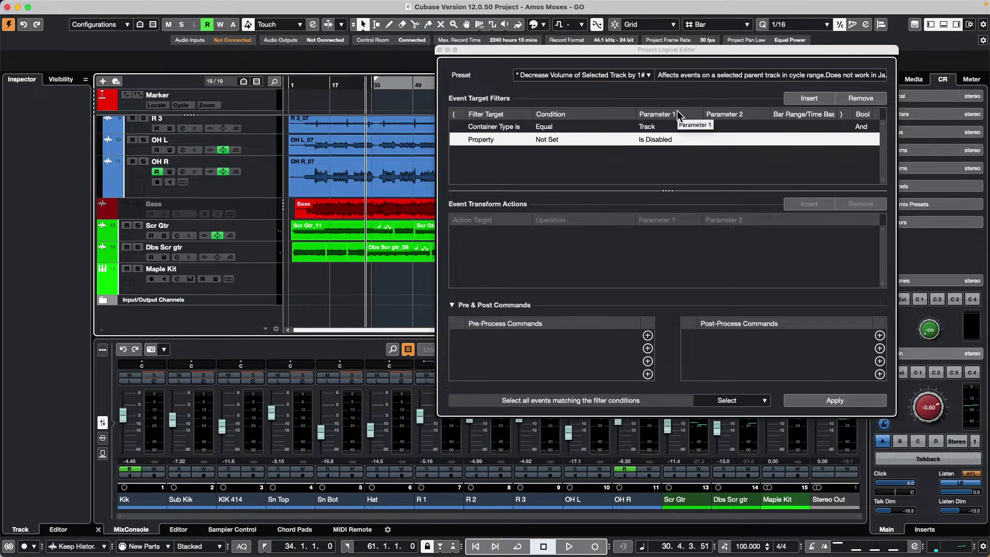
# Step: Change the first filter to Media Type is, Equal, Audio and apply the selection
pyautogui.click(650, 127)
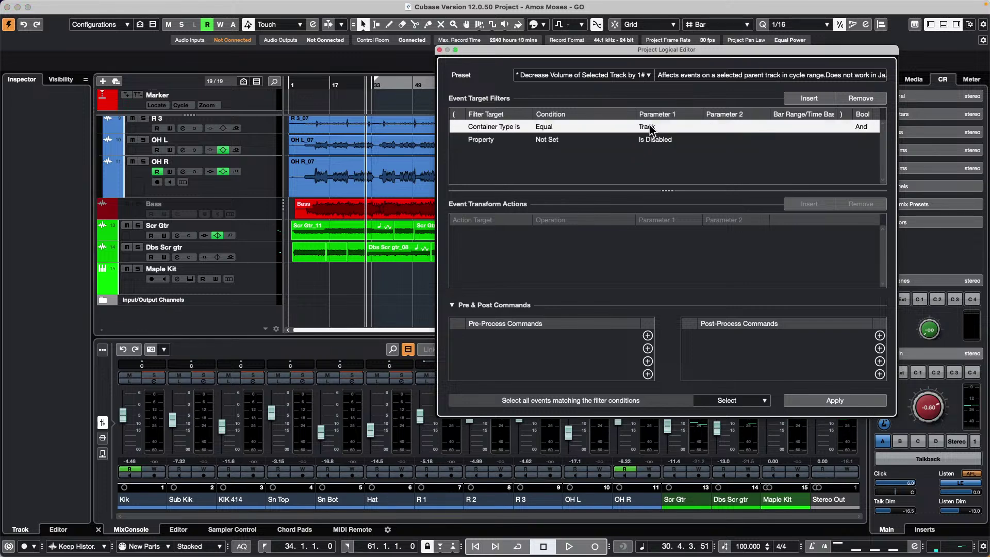
pyautogui.click(651, 128)
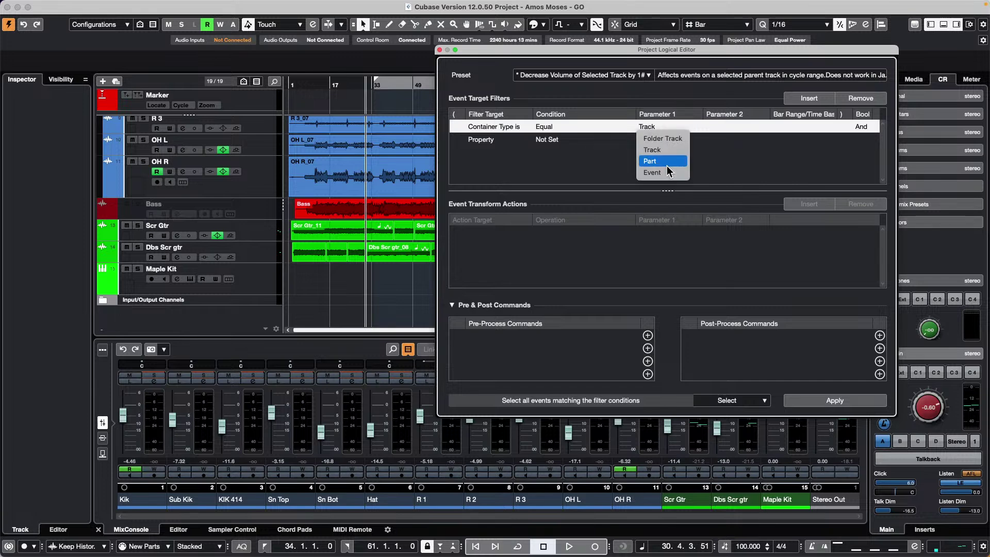
pyautogui.click(487, 127)
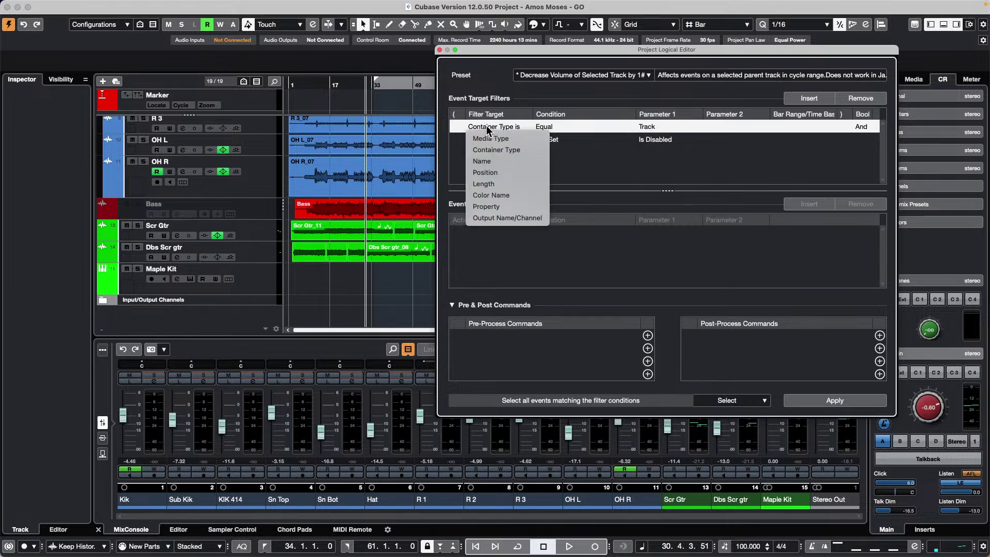
pyautogui.press('Up')
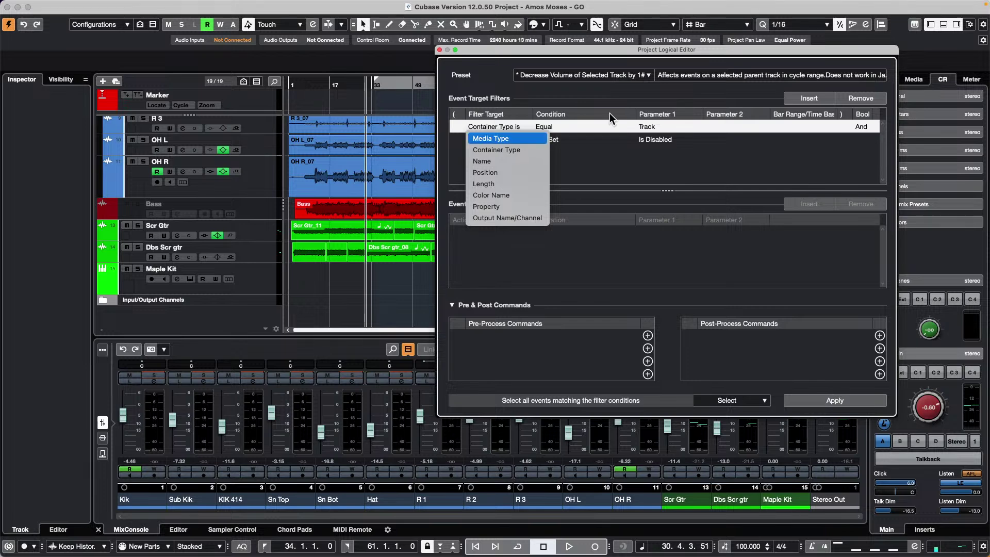
pyautogui.press('Return')
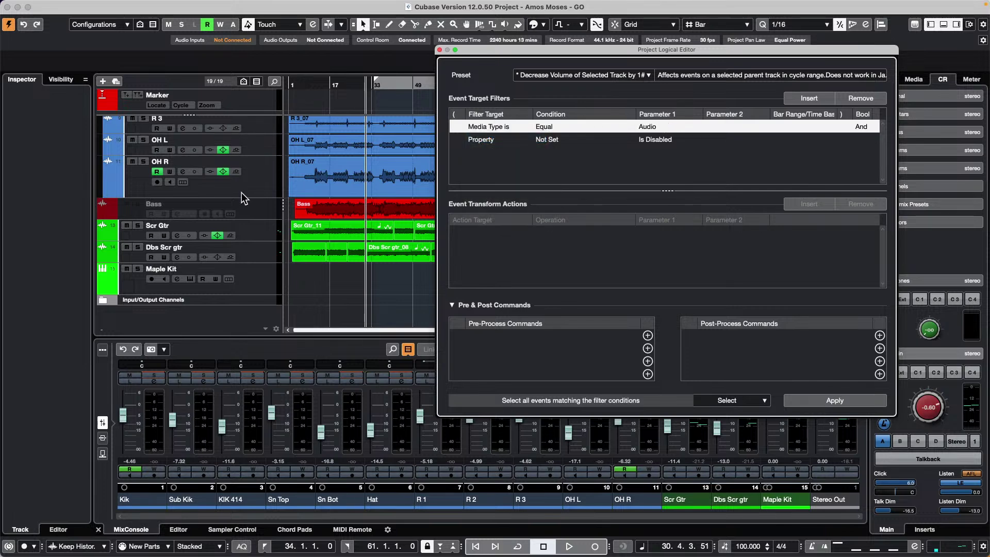
pyautogui.click(834, 401)
# Step: Change the second filter to Property Is Set, Is Disabled and apply the selection
pyautogui.click(548, 140)
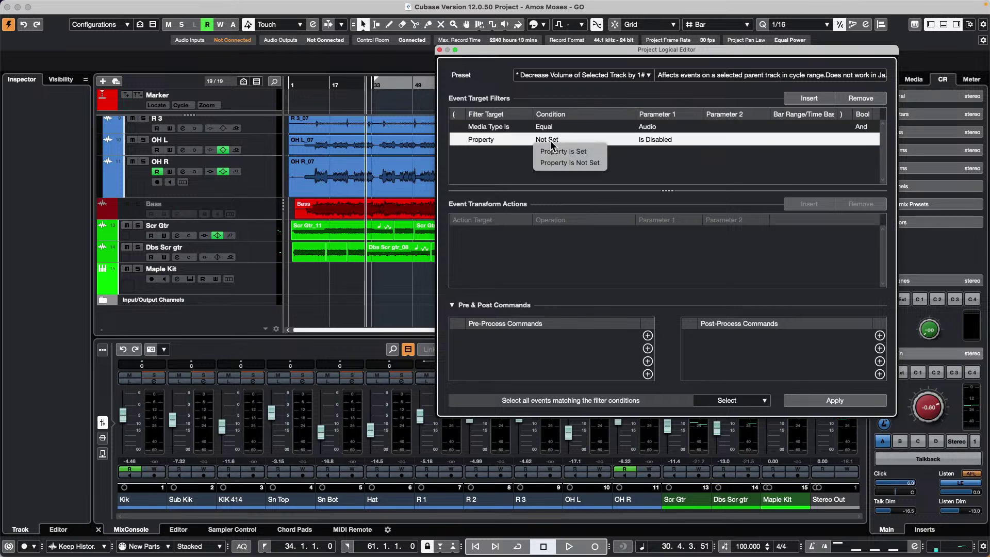
pyautogui.click(580, 151)
pyautogui.click(668, 140)
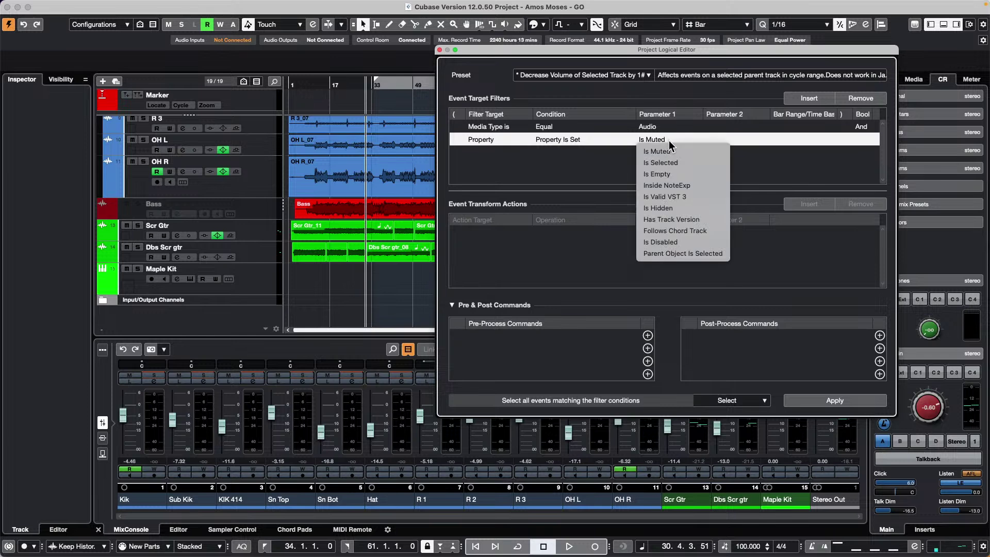
pyautogui.click(720, 242)
pyautogui.click(836, 400)
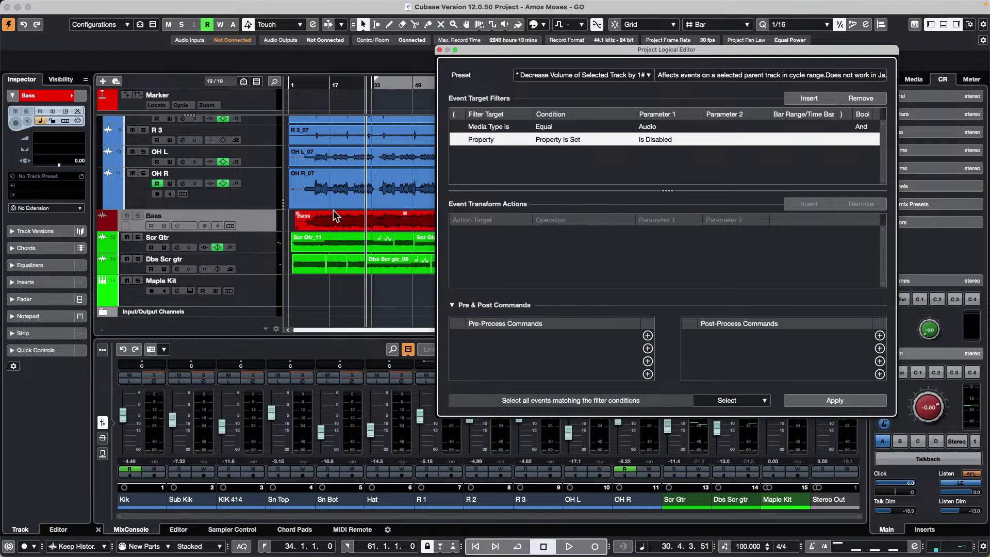
# Step: Disable the Dbs Scr gtr track and apply the selection of disabled audio tracks again
pyautogui.click(224, 261)
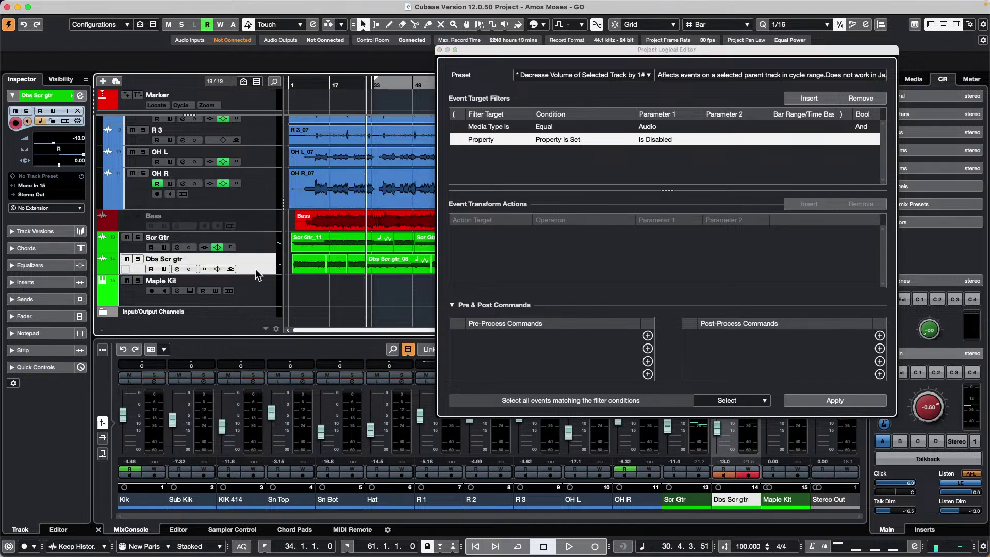
pyautogui.rightClick(258, 269)
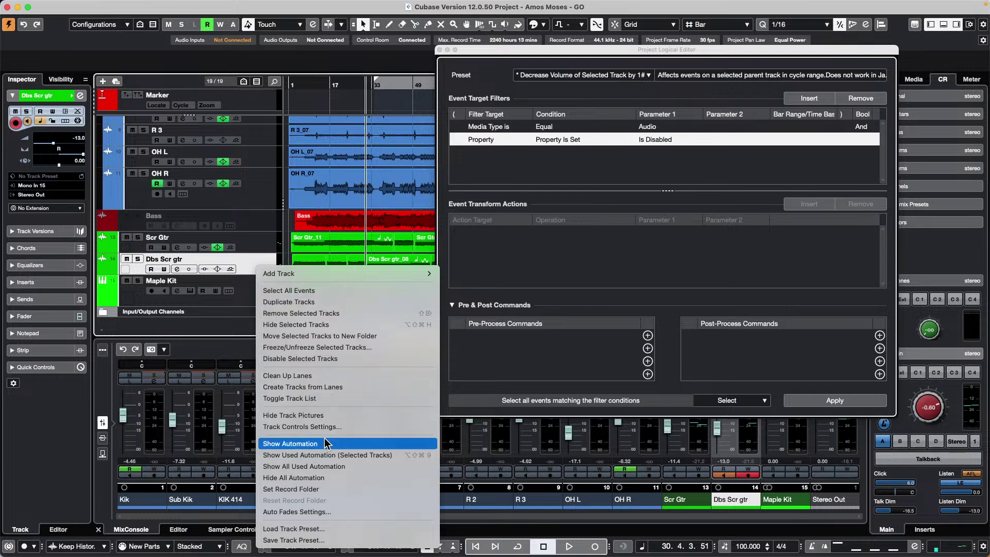
pyautogui.click(336, 359)
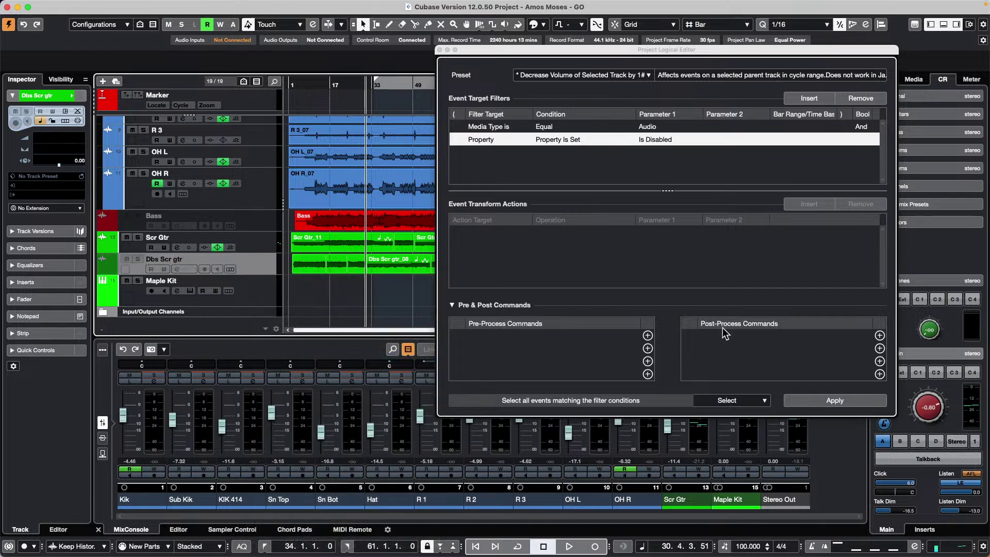
pyautogui.click(835, 401)
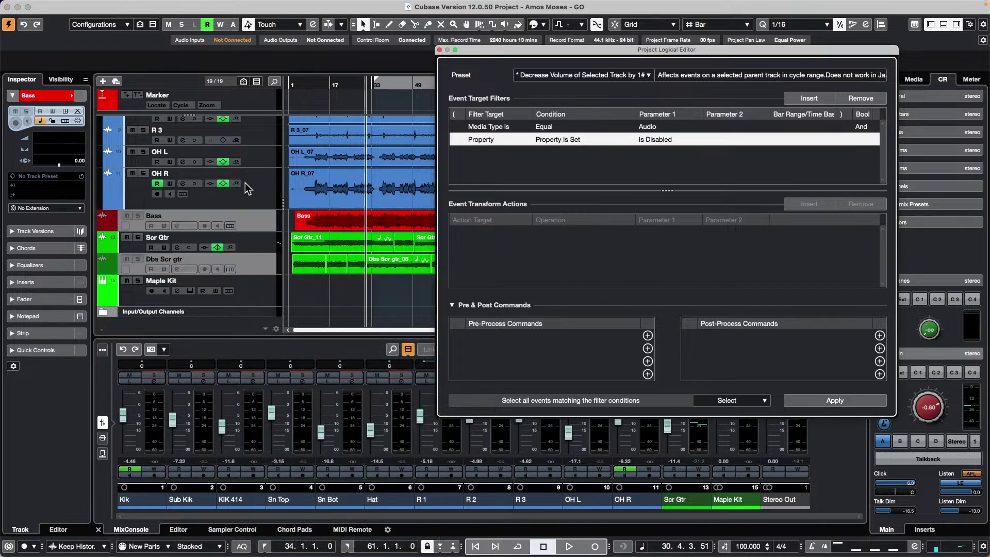
# Step: Add the Hide Selected Channels/Tracks visibility agent as a post-process command and apply it to the disabled audio tracks
pyautogui.click(264, 161)
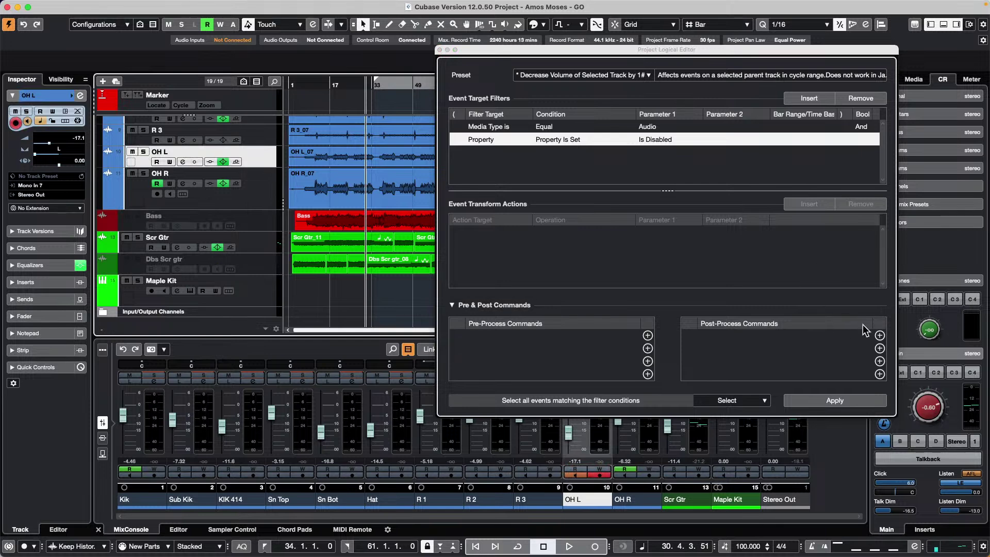
pyautogui.click(880, 336)
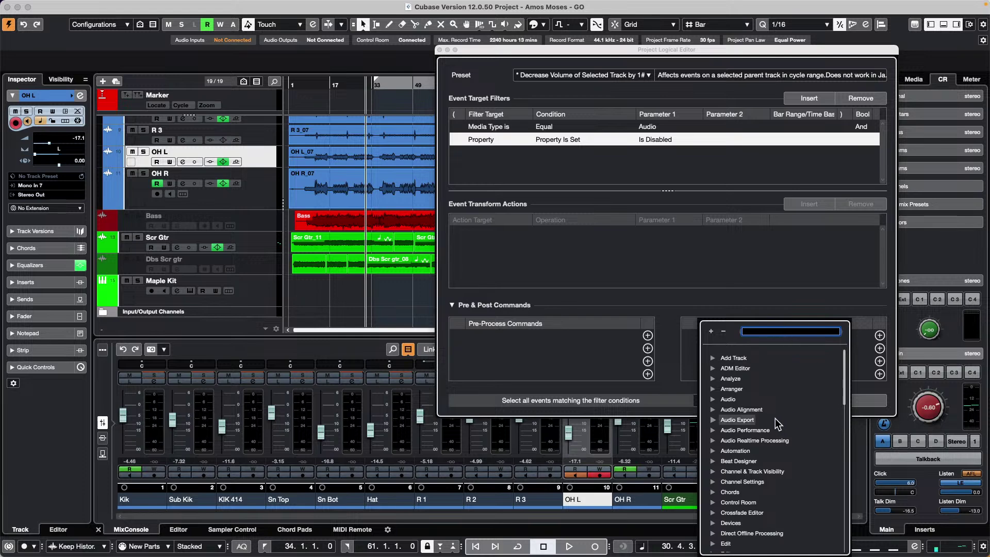
pyautogui.scroll(-5, 777, 426)
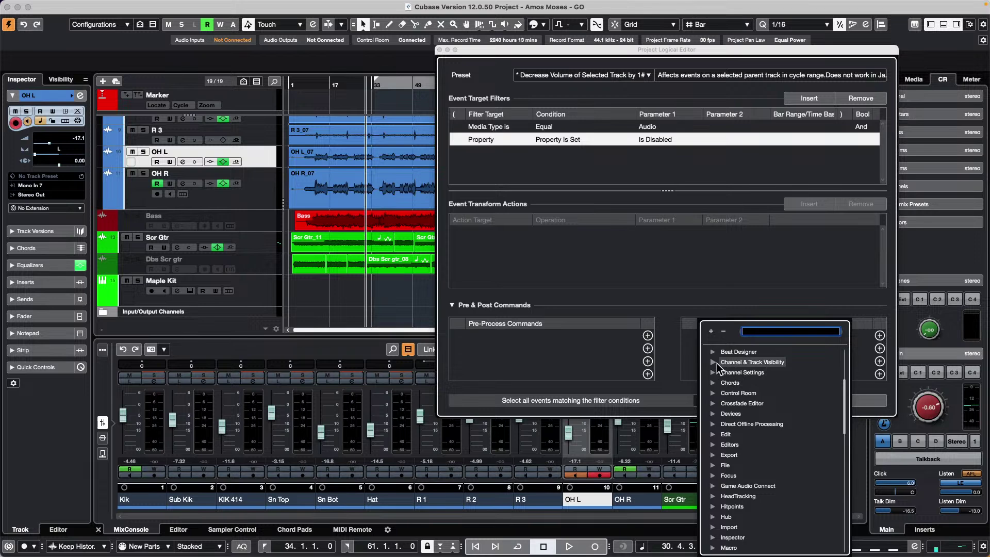
pyautogui.click(717, 364)
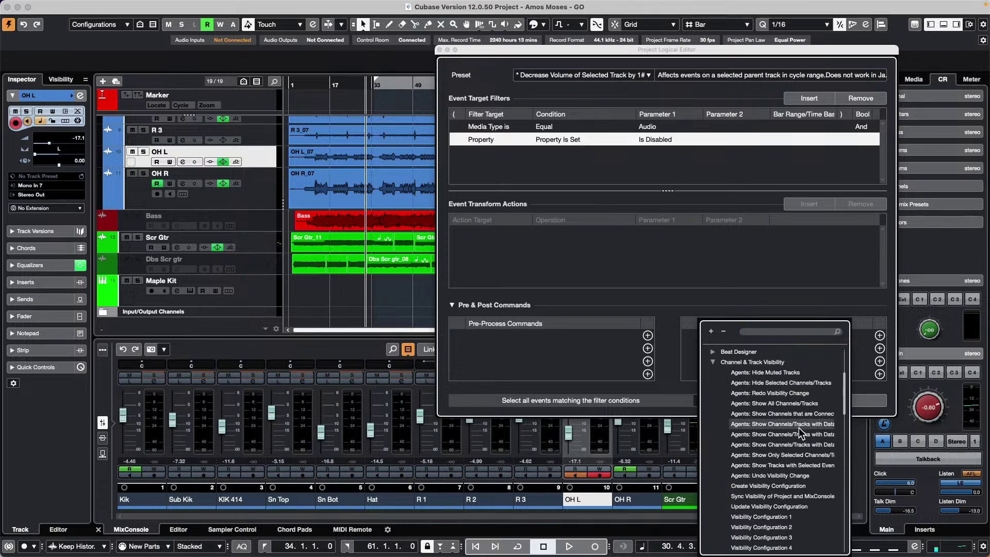
pyautogui.click(802, 385)
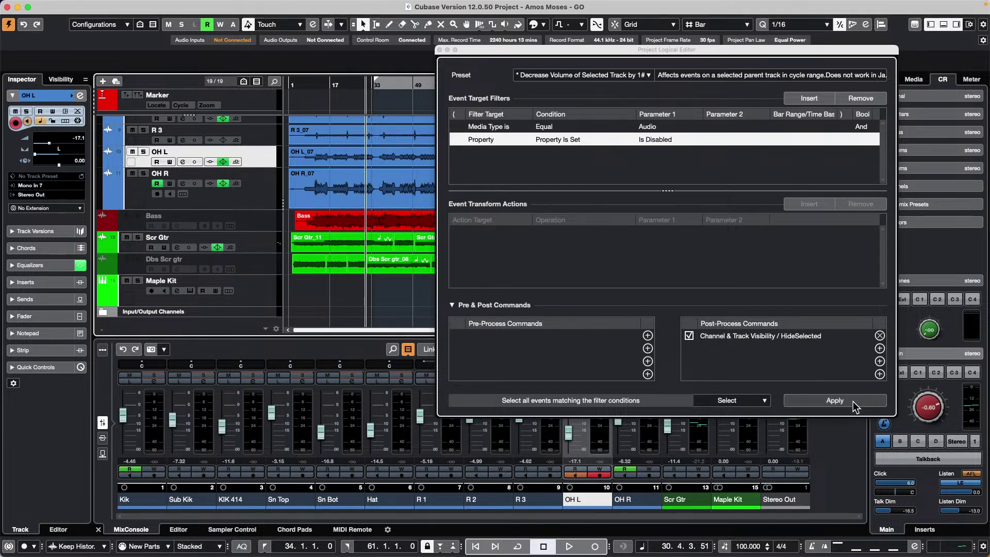
pyautogui.click(835, 400)
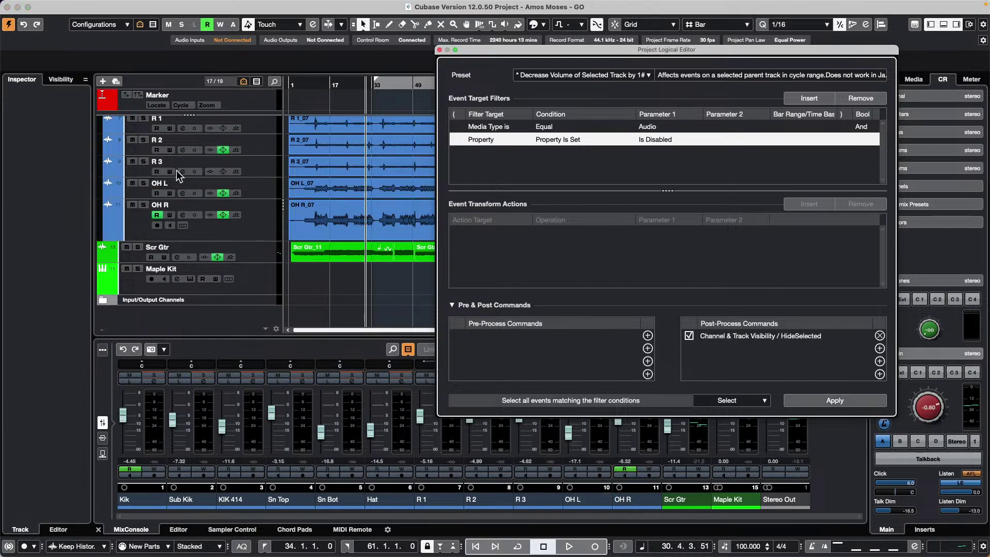
# Step: Check the track visibility list and make the hidden Bass and Dbs Scr gtr tracks visible again
pyautogui.click(60, 80)
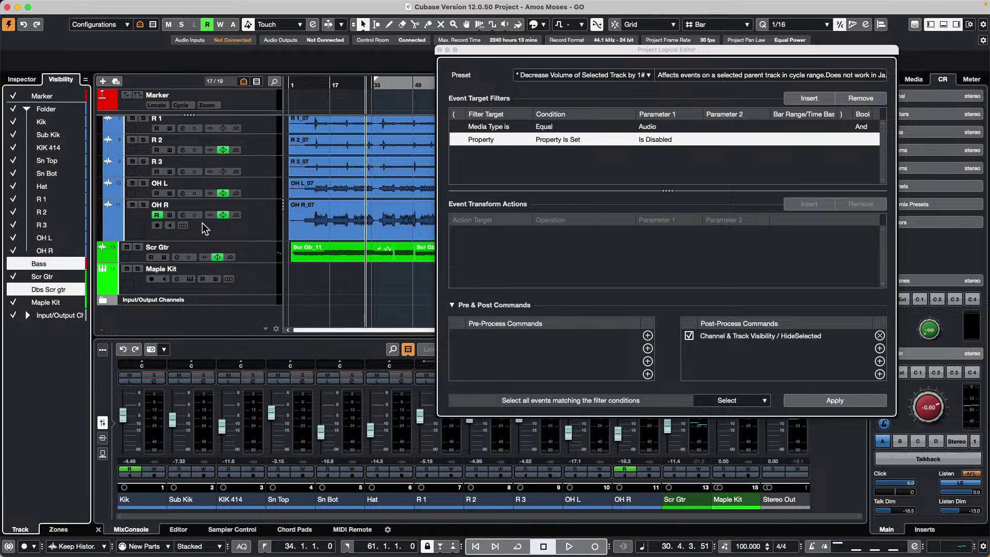
pyautogui.scroll(6, 243, 214)
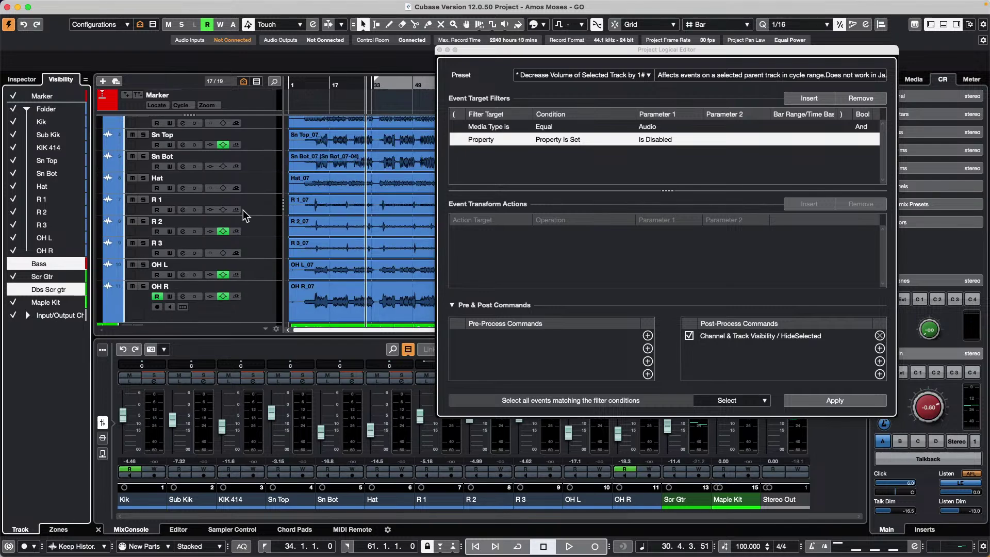
pyautogui.scroll(-6, 244, 210)
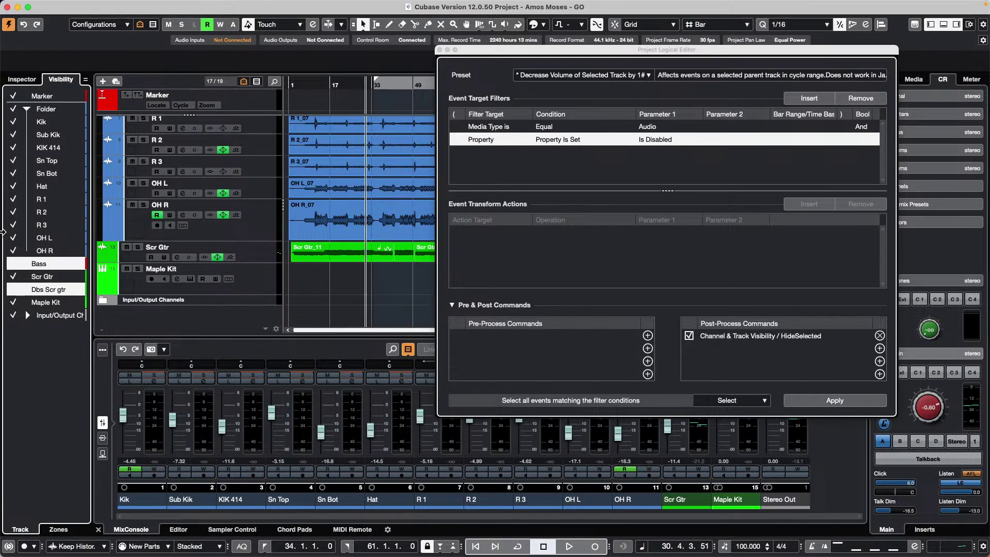
pyautogui.click(13, 263)
pyautogui.click(13, 289)
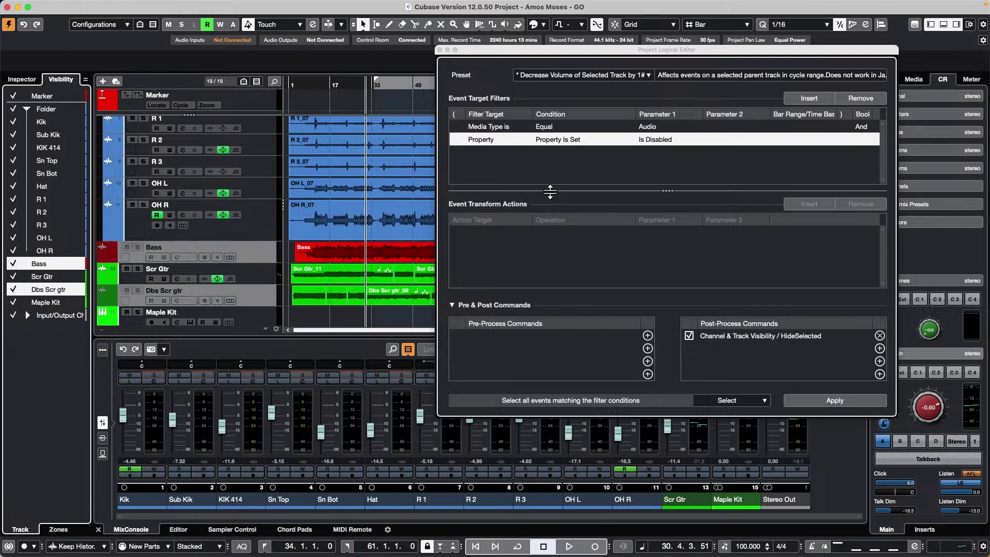
# Step: Enable the selected Bass and Dbs Scr gtr tracks
pyautogui.click(567, 167)
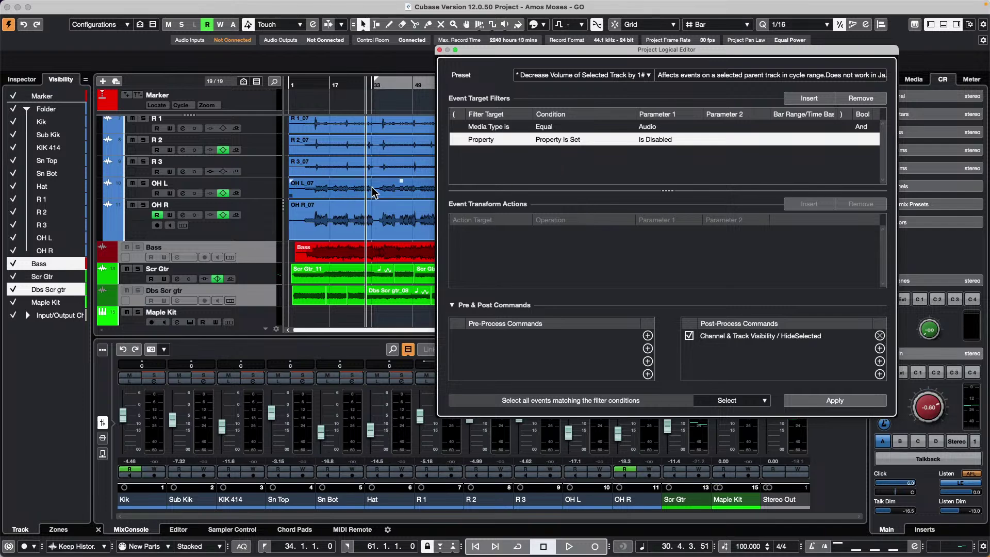
pyautogui.rightClick(255, 249)
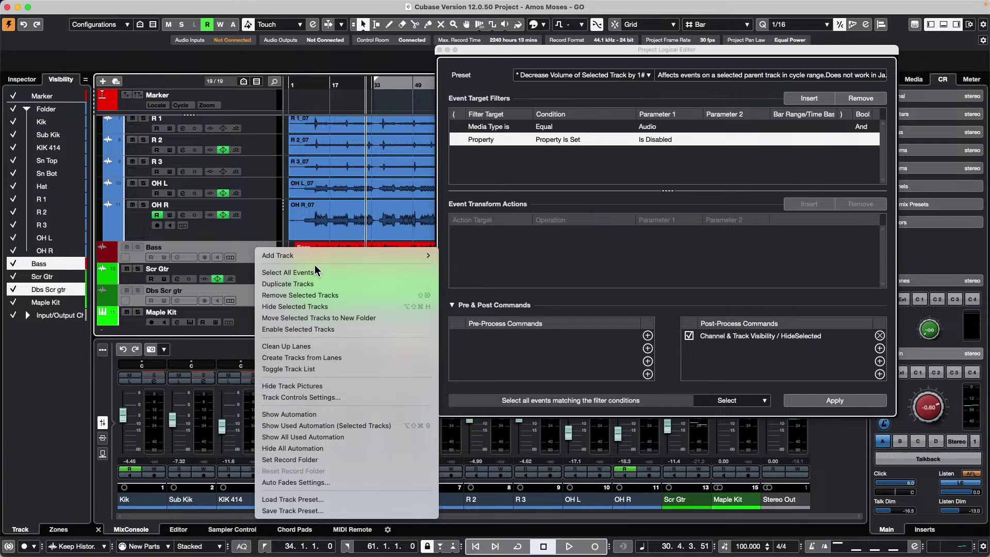
pyautogui.click(321, 332)
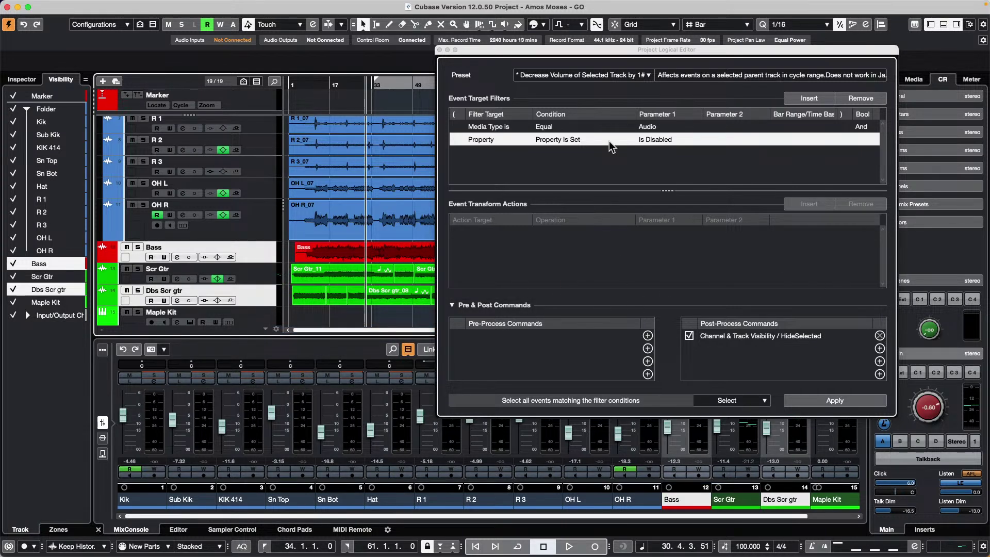
# Step: Replace both event target filters with a single filter: Name, Contains, Bas
pyautogui.doubleClick(873, 102)
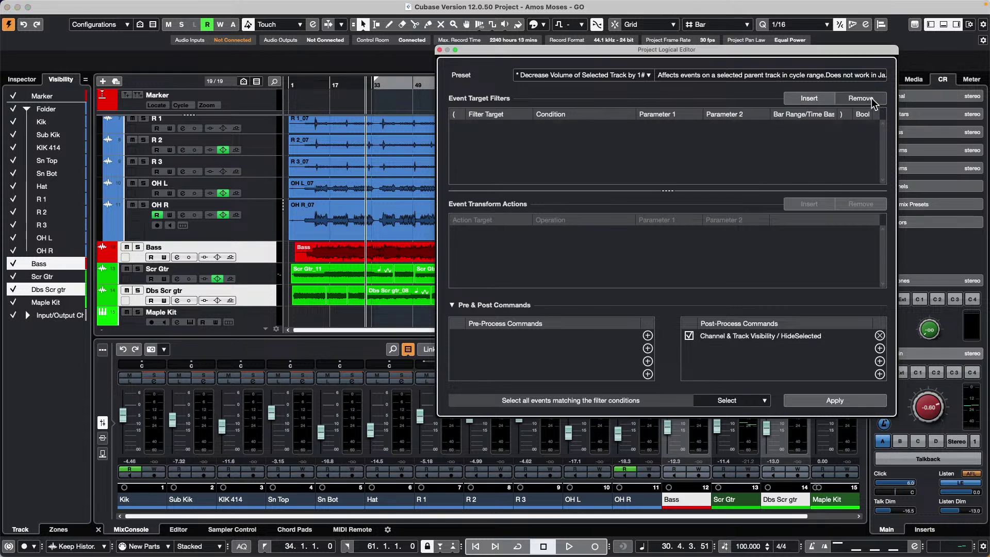
pyautogui.click(797, 100)
pyautogui.click(487, 127)
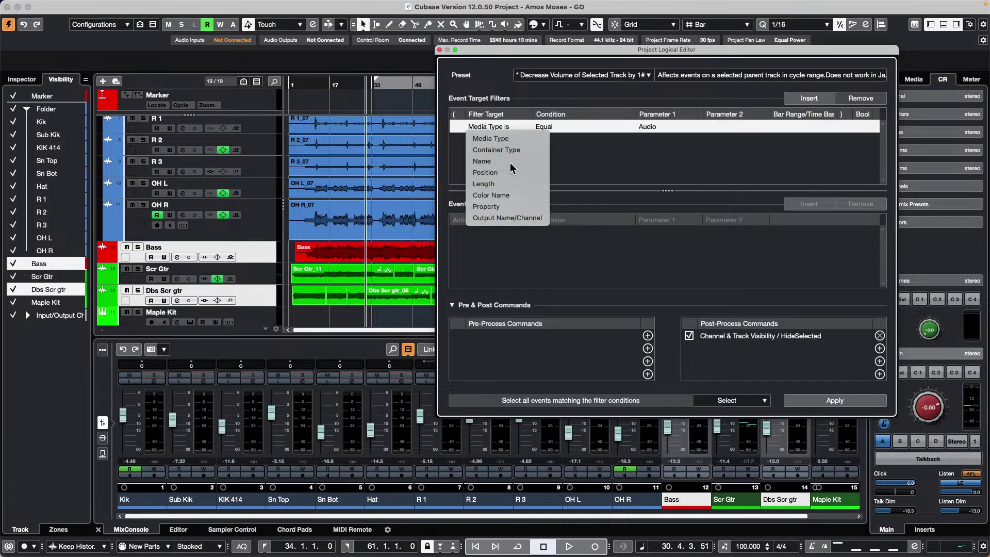
pyautogui.click(495, 161)
pyautogui.click(578, 127)
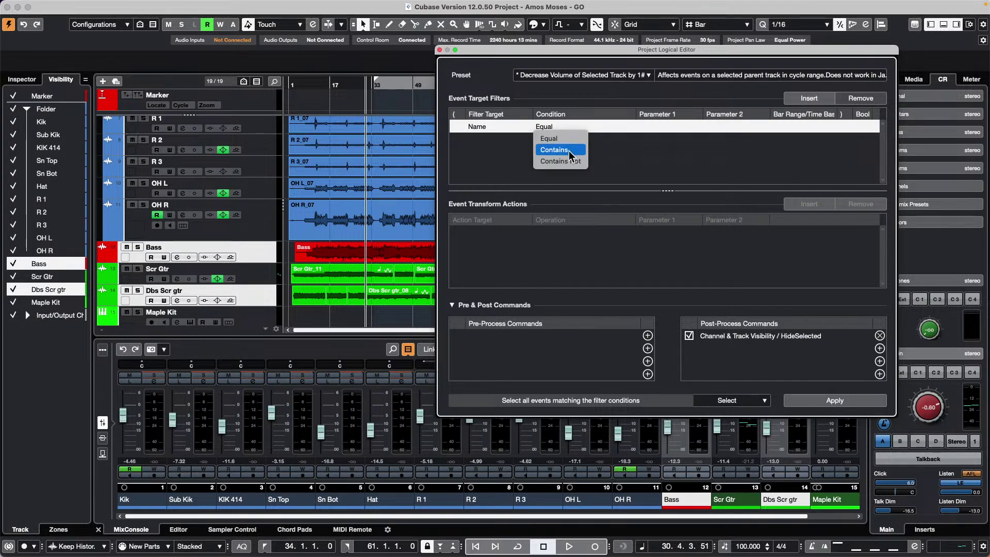
pyautogui.click(572, 151)
pyautogui.click(663, 126)
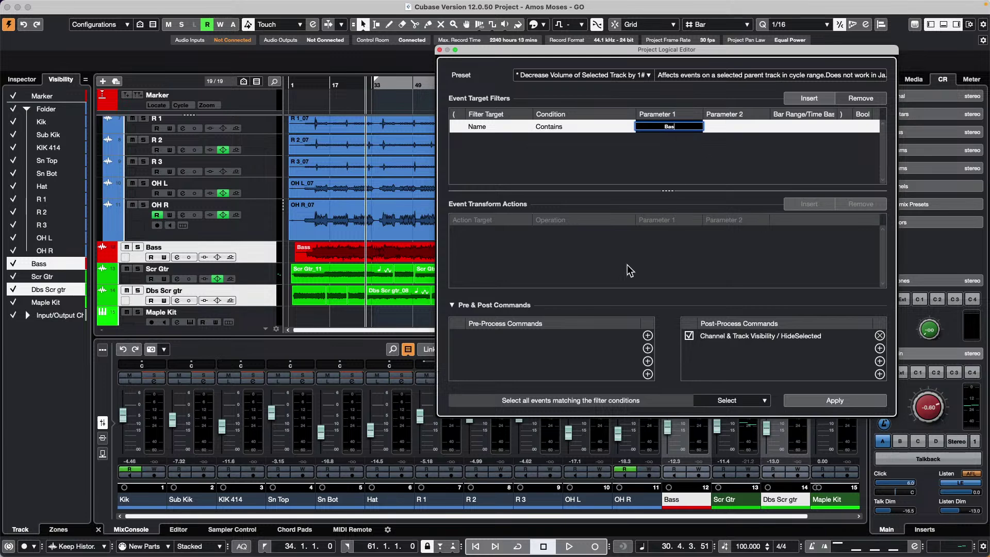
pyautogui.press('Return')
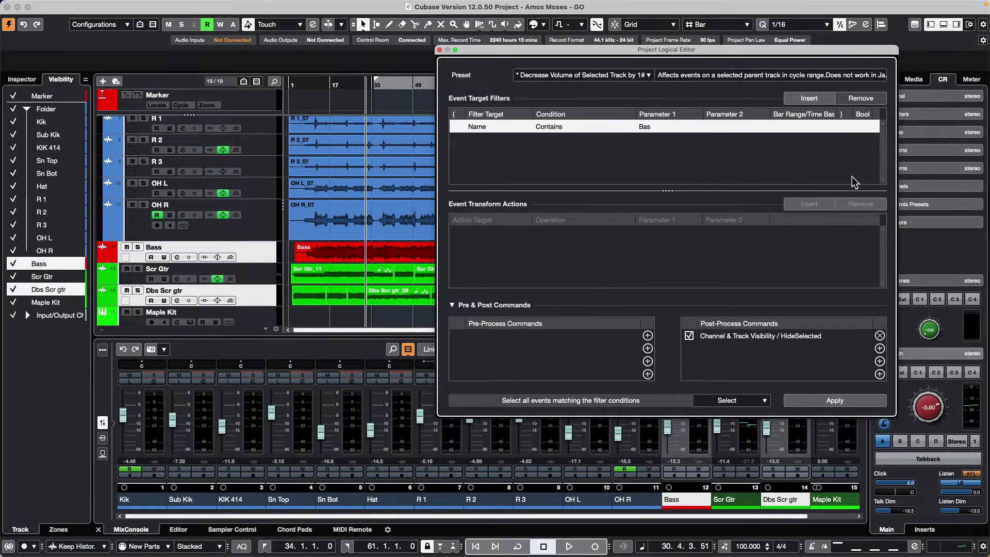
# Step: Switch the logical editor's function to Transform and remove the HideSelected post-process command
pyautogui.click(743, 403)
pyautogui.click(739, 390)
pyautogui.click(880, 335)
# Step: Add a transform action Set Color with Set to Fixed Value and choose New Color from the event colors
pyautogui.click(797, 209)
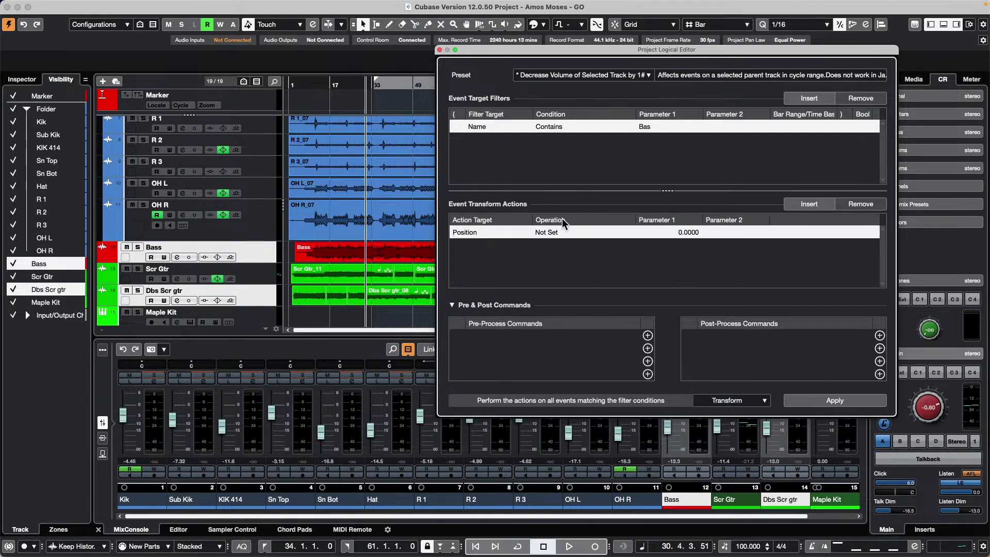
pyautogui.click(488, 233)
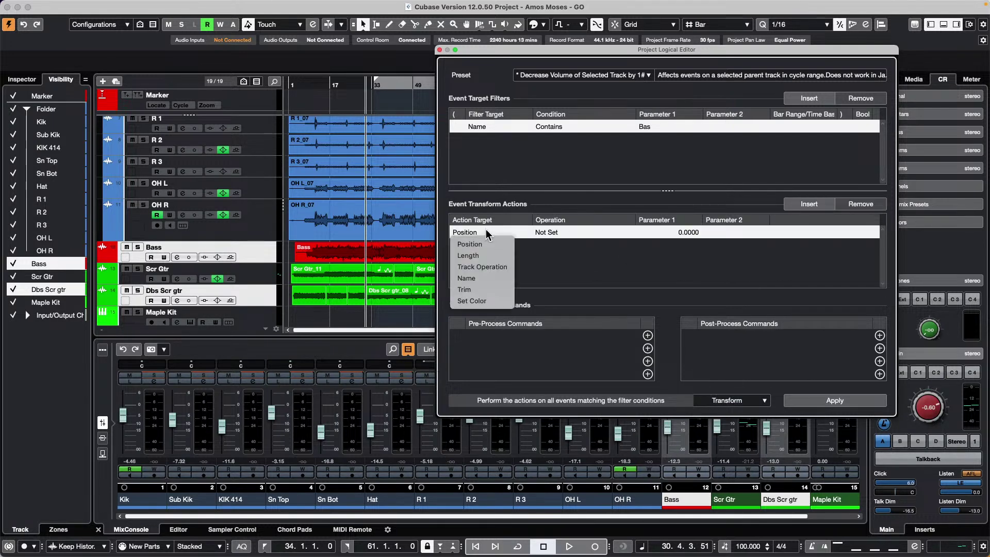
pyautogui.click(478, 301)
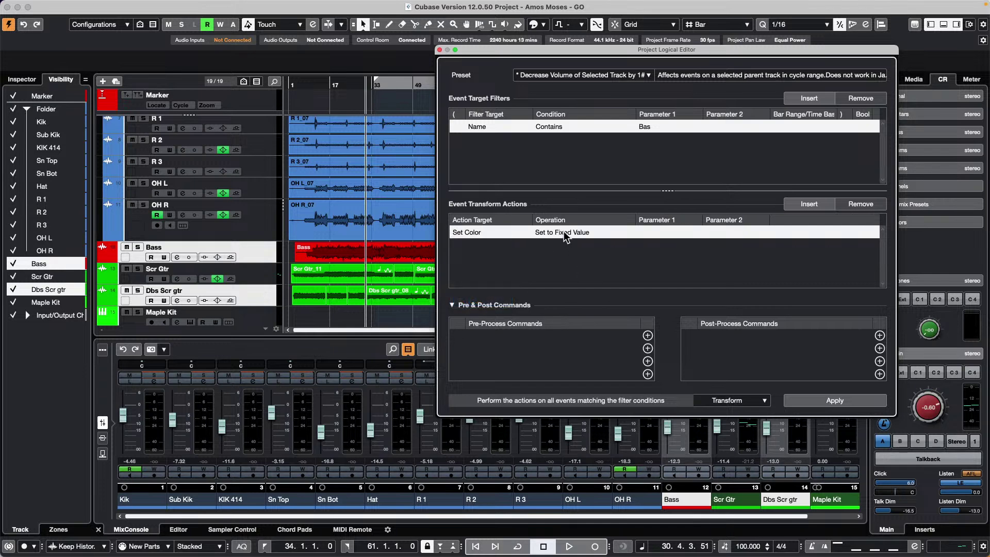
pyautogui.click(655, 233)
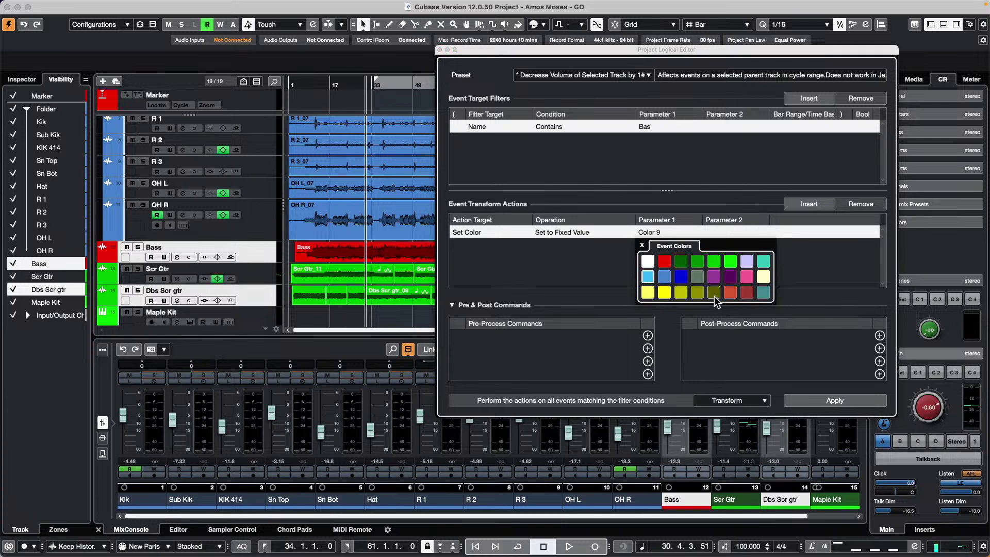
pyautogui.click(648, 293)
pyautogui.click(549, 283)
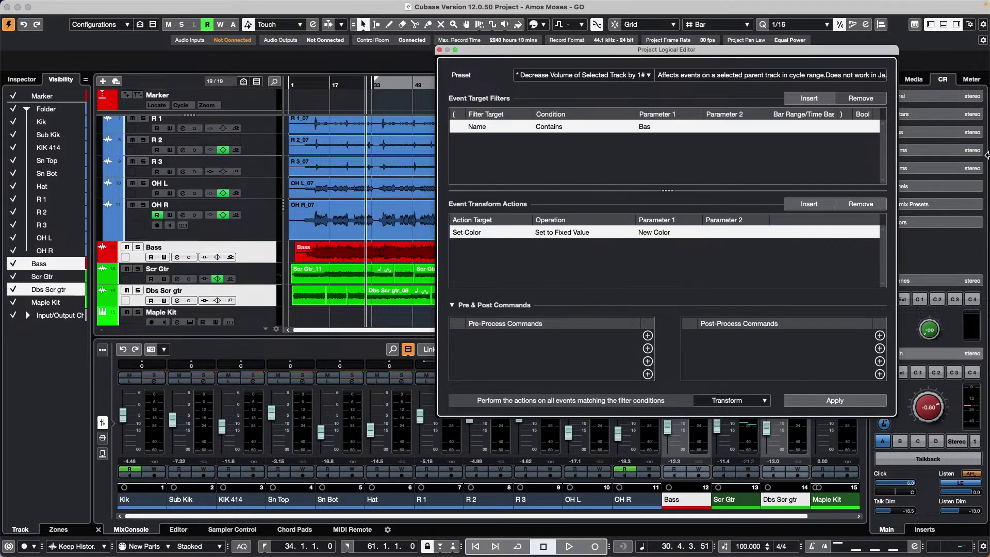
# Step: Apply the colour transform with the R 3 track selected, and reapply it after revisiting the event colors
pyautogui.click(263, 170)
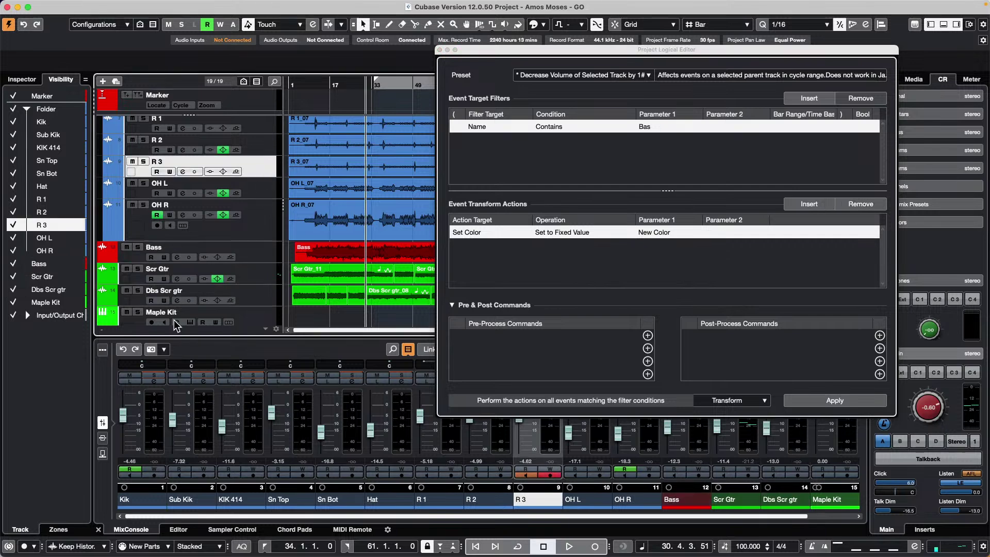
pyautogui.click(860, 403)
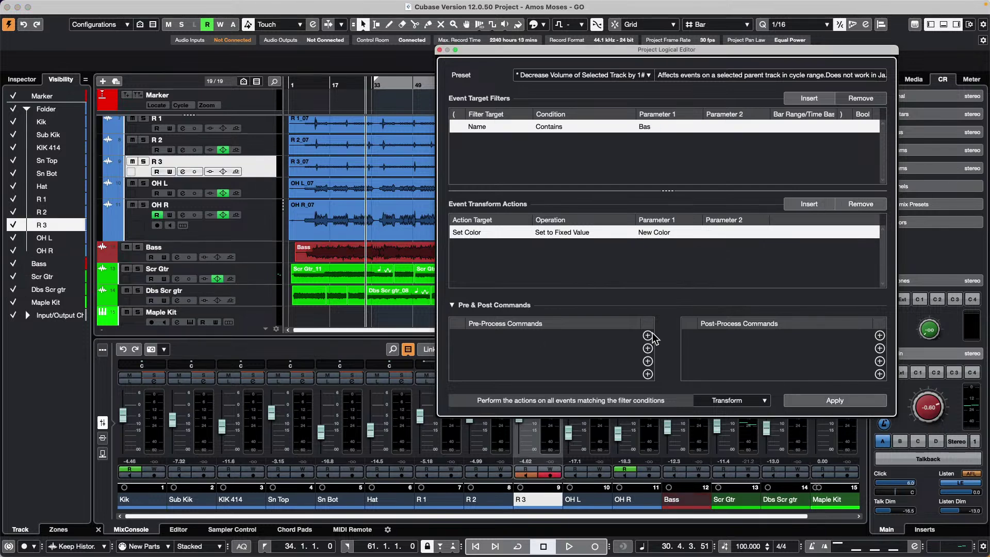
pyautogui.click(656, 234)
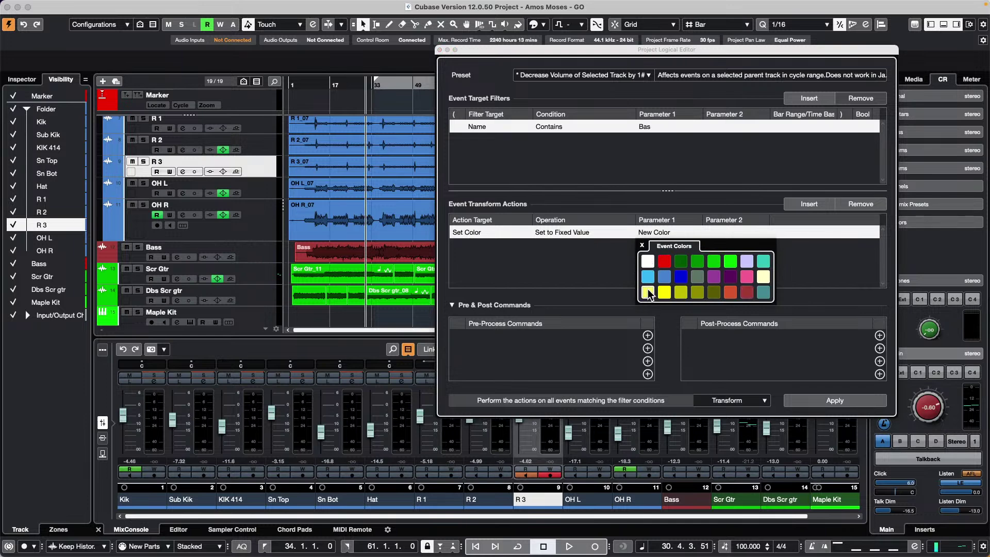
pyautogui.click(840, 401)
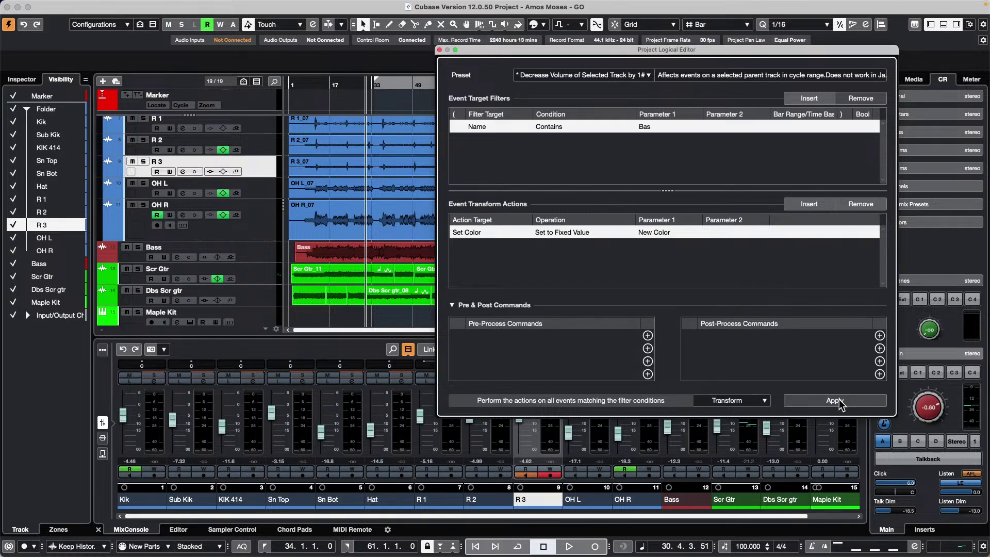
# Step: Try the pale yellow event color, applying the transform with OH R selected and again with Bass selected
pyautogui.click(268, 235)
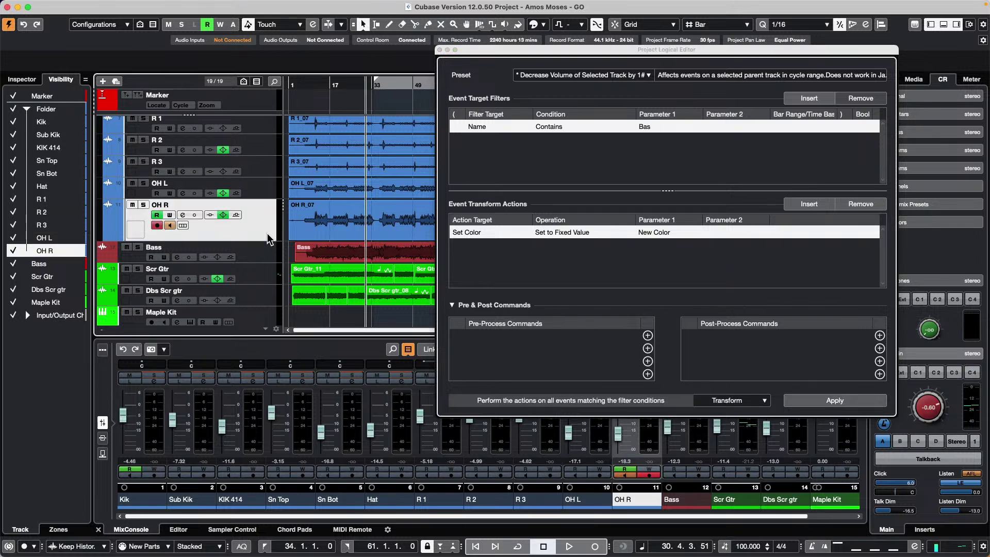
pyautogui.click(672, 235)
pyautogui.click(648, 292)
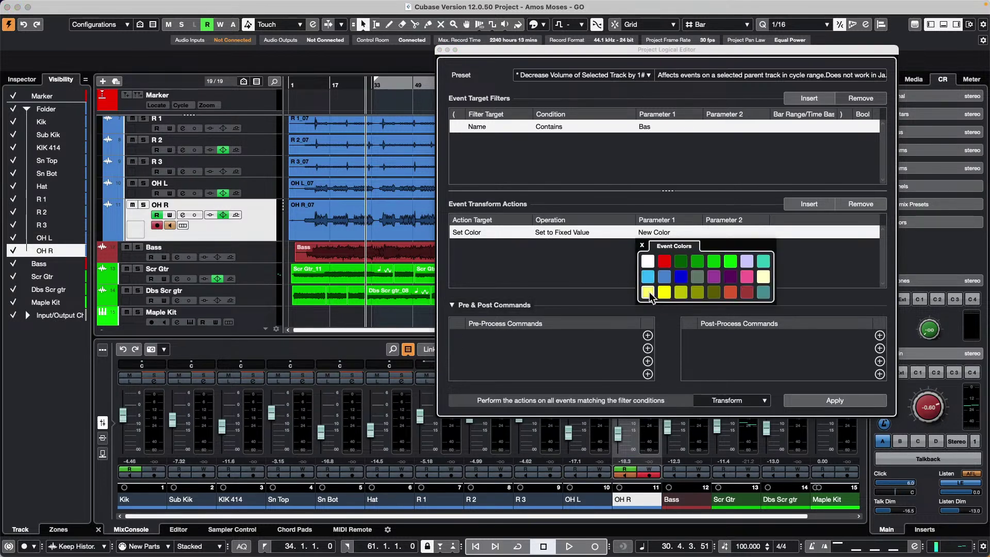
pyautogui.click(643, 245)
pyautogui.click(862, 400)
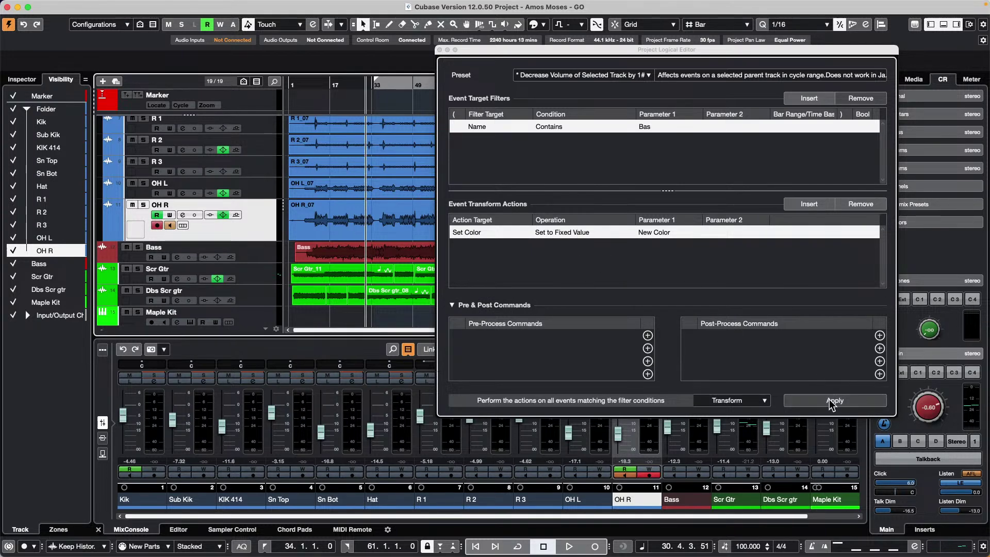
pyautogui.click(242, 262)
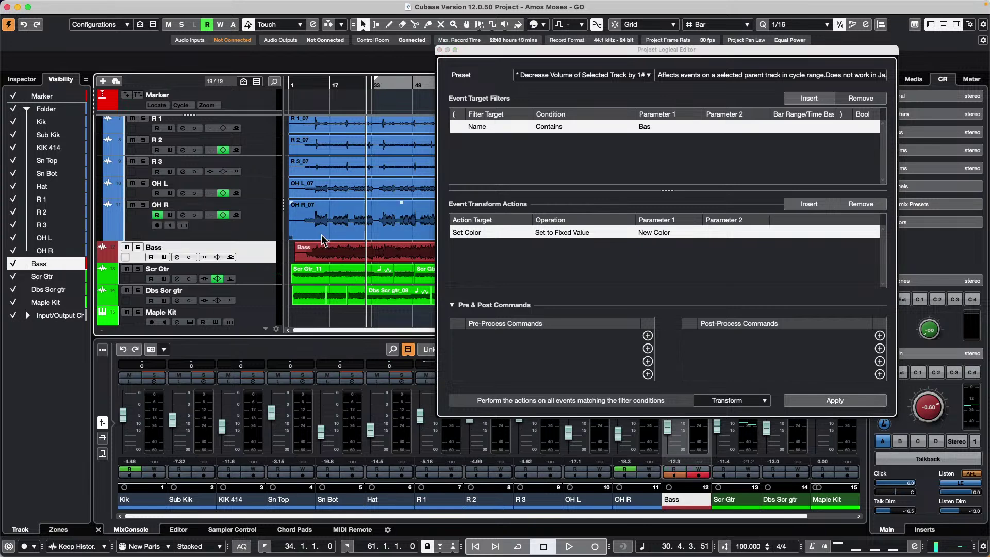
pyautogui.click(809, 398)
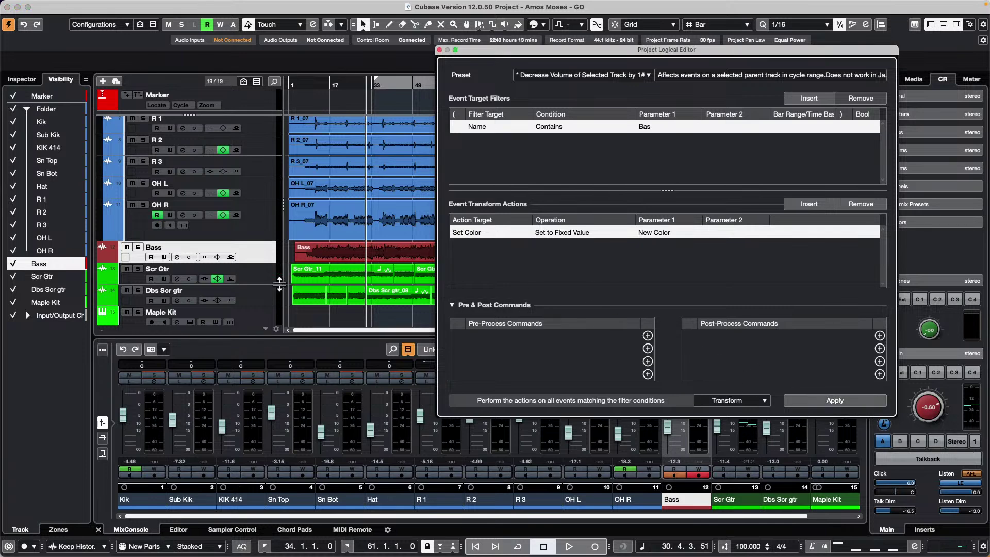
# Step: Set the Set Color action's fixed value to the white Color 1
pyautogui.click(644, 232)
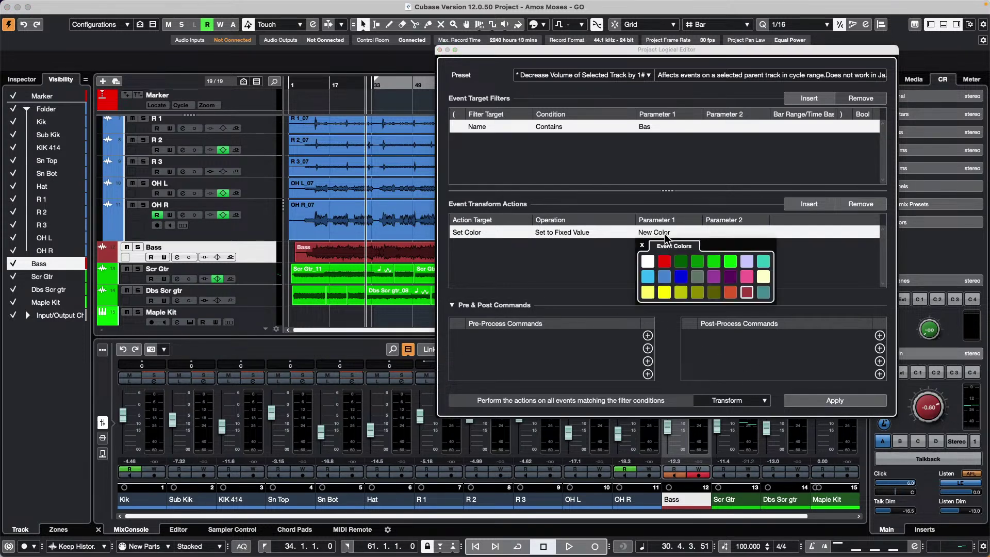
pyautogui.click(648, 262)
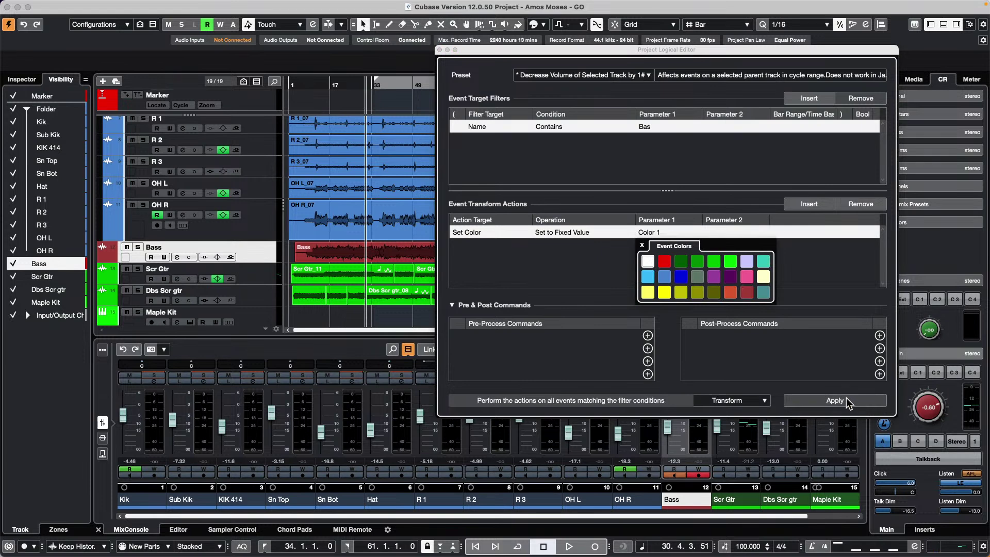
pyautogui.click(850, 288)
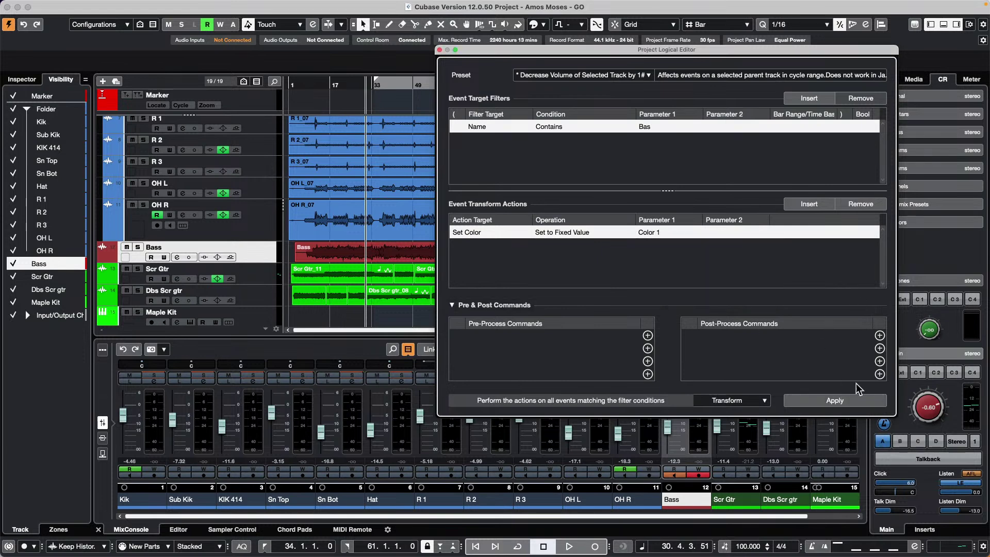
# Step: Apply the white color transform to the Bass track, and reapply it with the fixed value set to the green Color 6
pyautogui.click(850, 401)
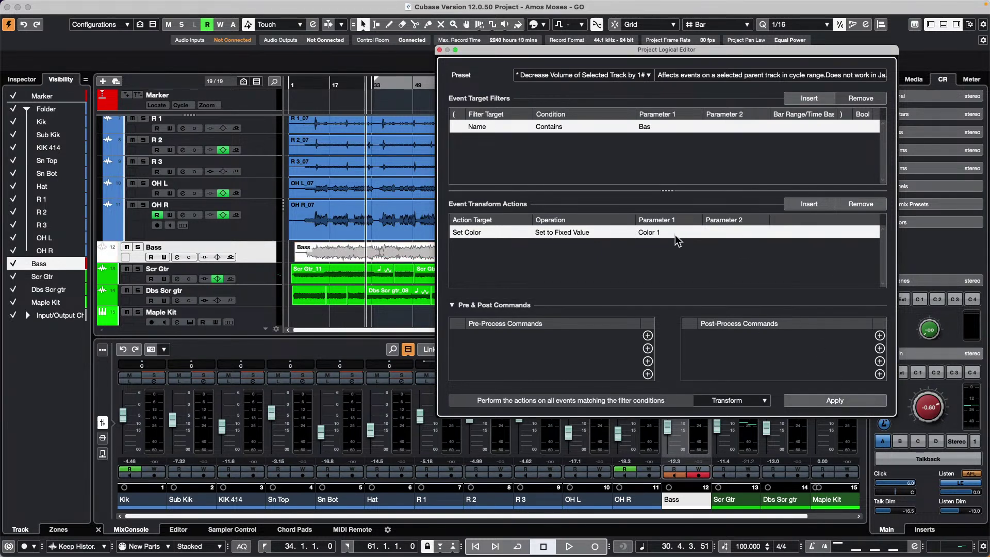
pyautogui.click(649, 235)
pyautogui.click(731, 261)
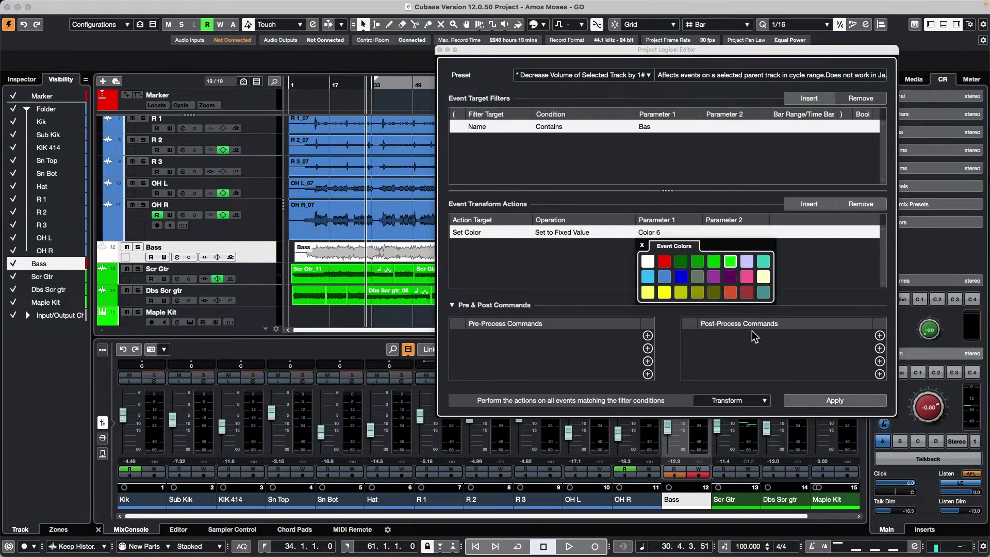
pyautogui.click(838, 402)
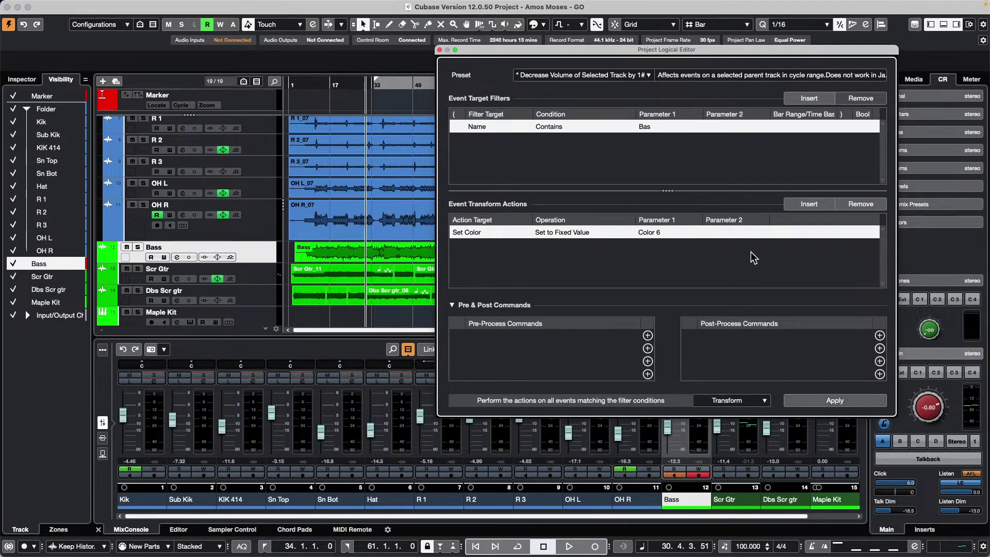
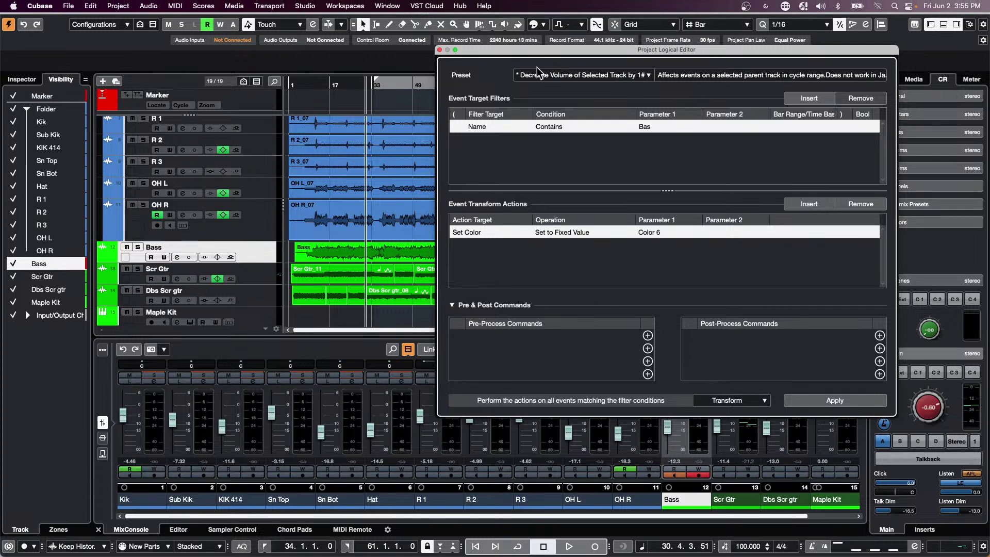
# Step: Select all the drum tracks from Kik through OH R in the track list
pyautogui.scroll(5, 182, 220)
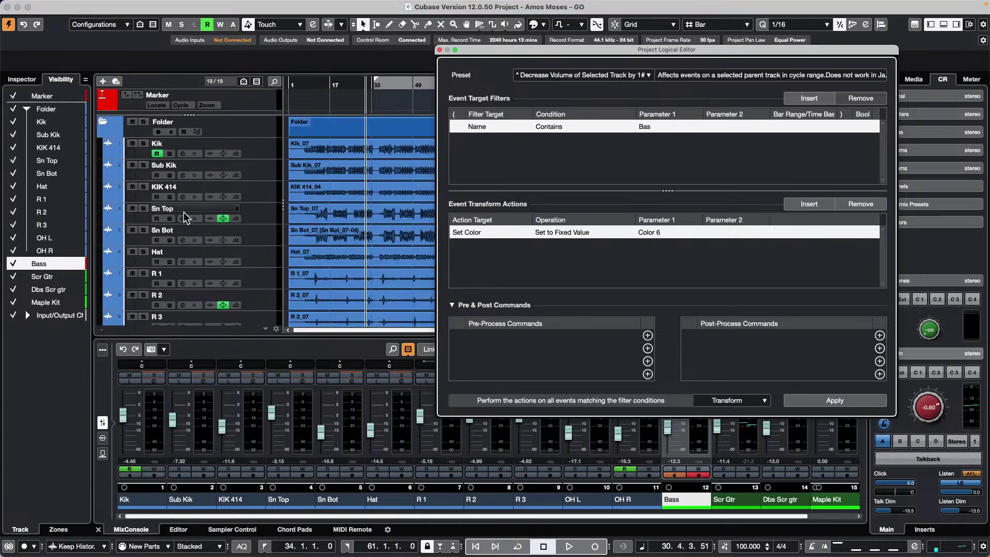
pyautogui.click(245, 155)
pyautogui.scroll(-5, 246, 216)
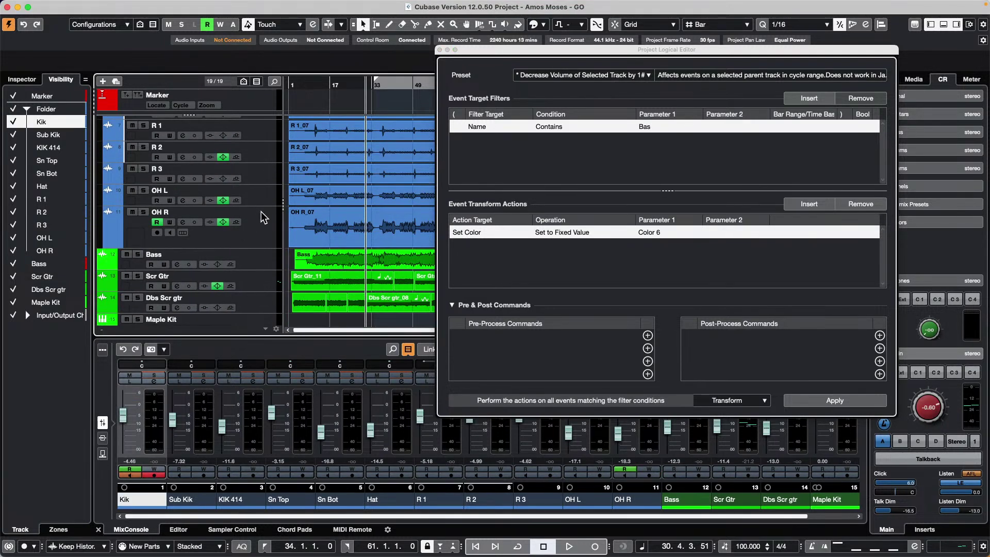
pyautogui.keyDown('shift'); pyautogui.click(260, 238); pyautogui.keyUp('shift')
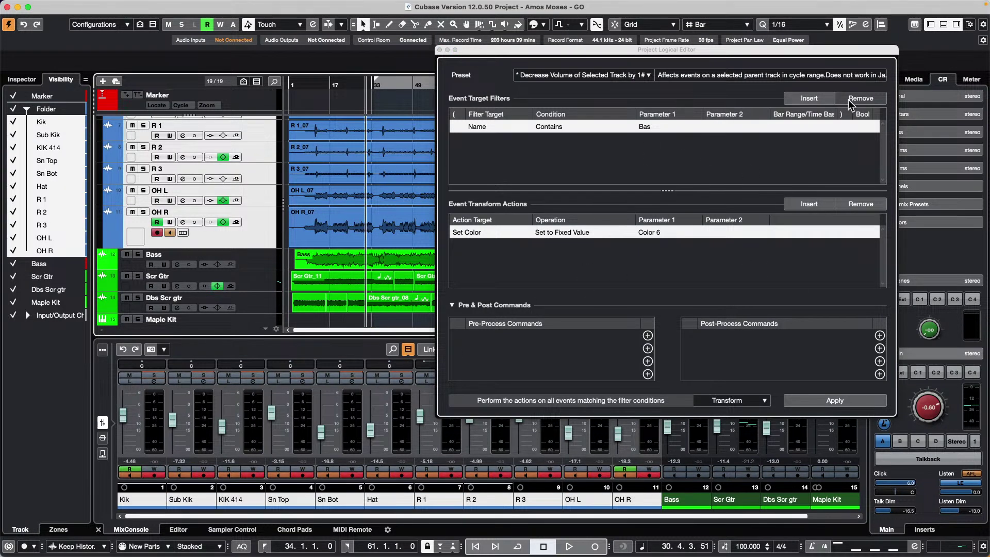
# Step: Remove the Name filter and the Set Color action from the Project Logical Editor
pyautogui.click(871, 99)
pyautogui.click(861, 203)
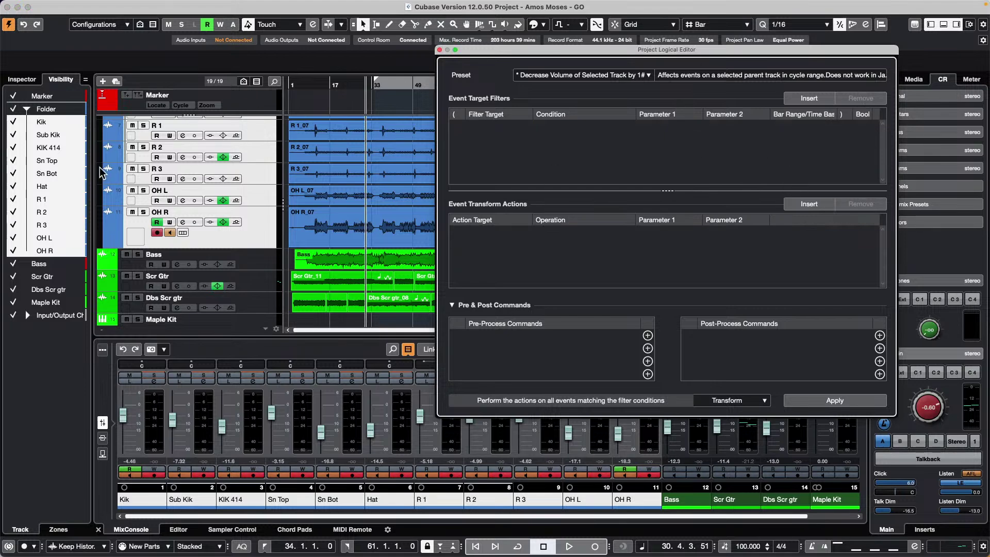
pyautogui.scroll(3, 198, 155)
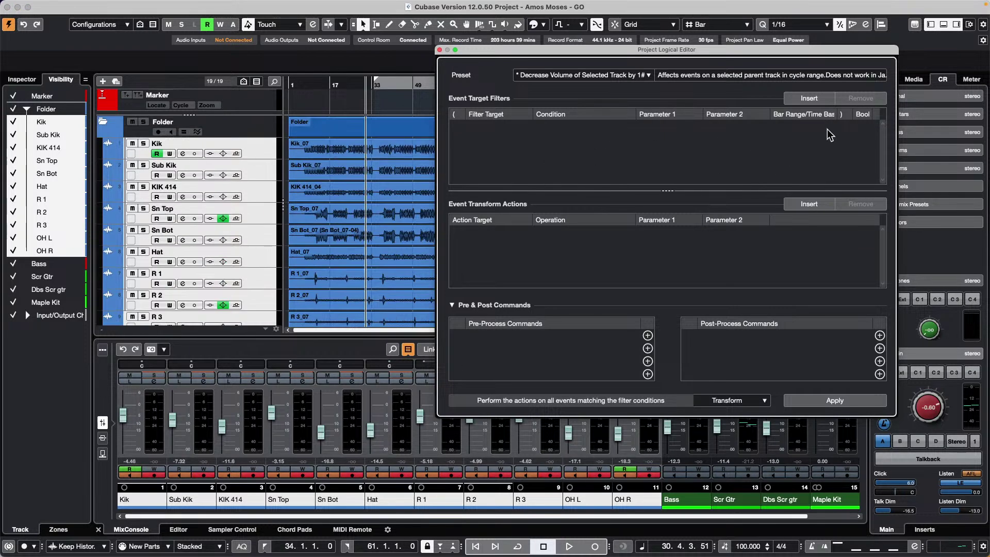
# Step: Add an event target filter with Container Type is, condition Equal and parameter Track
pyautogui.click(808, 99)
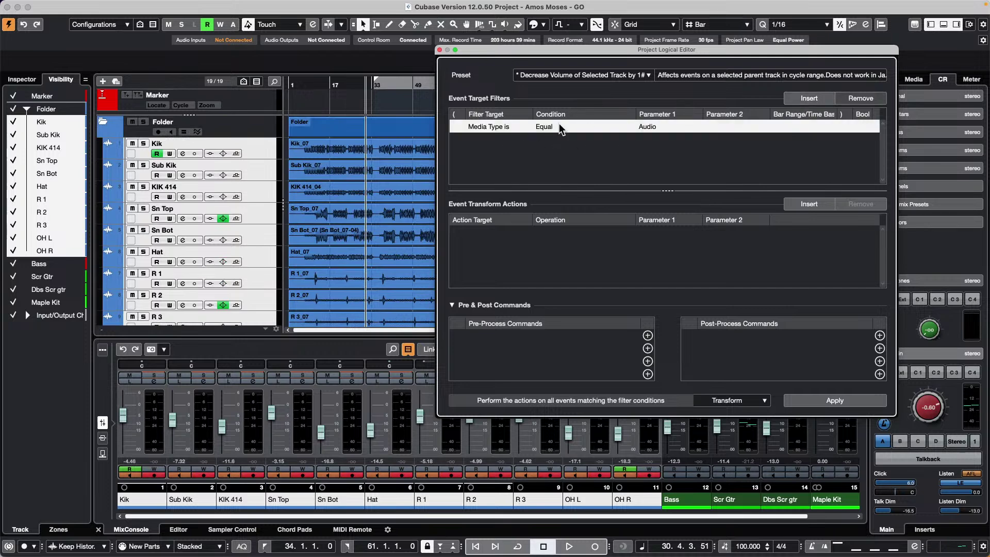
pyautogui.click(652, 126)
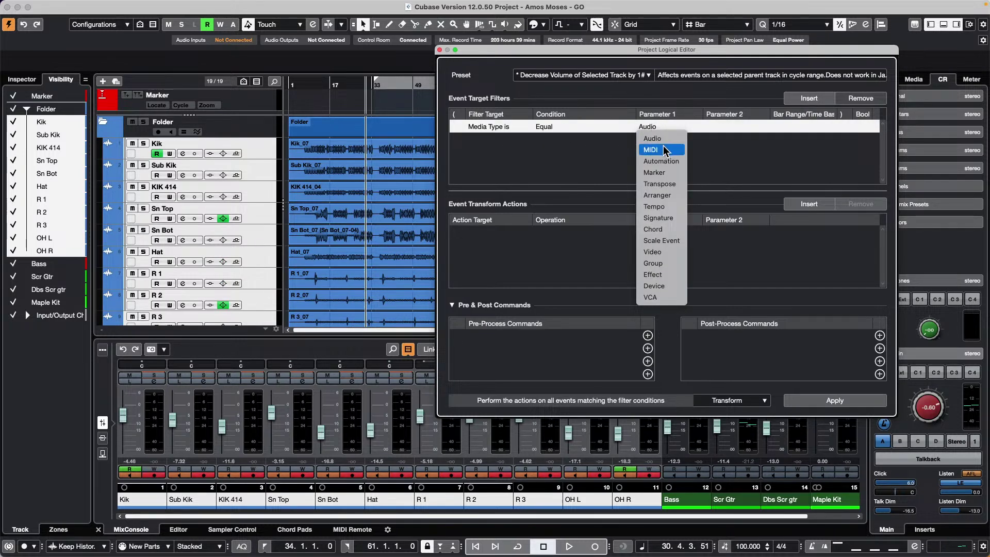
pyautogui.click(570, 129)
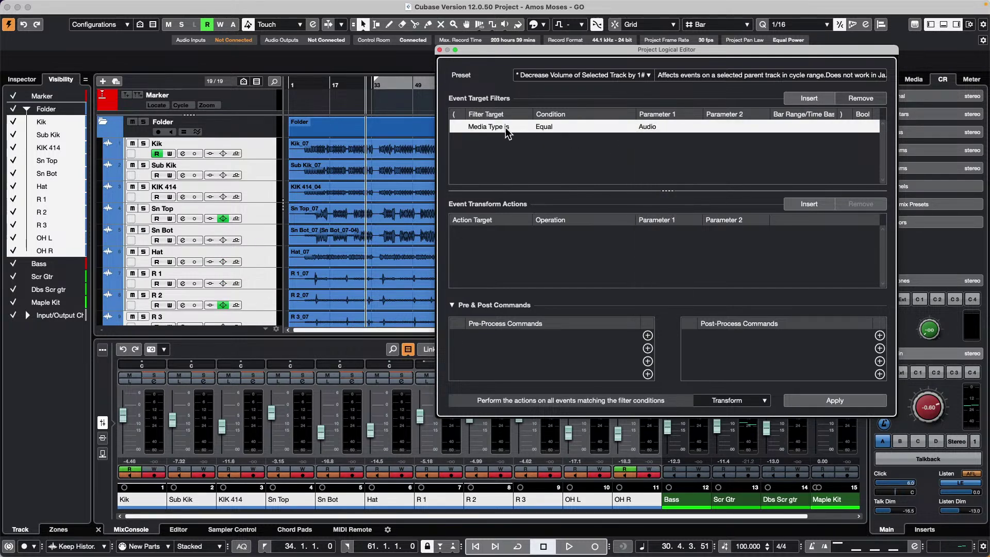
pyautogui.click(508, 130)
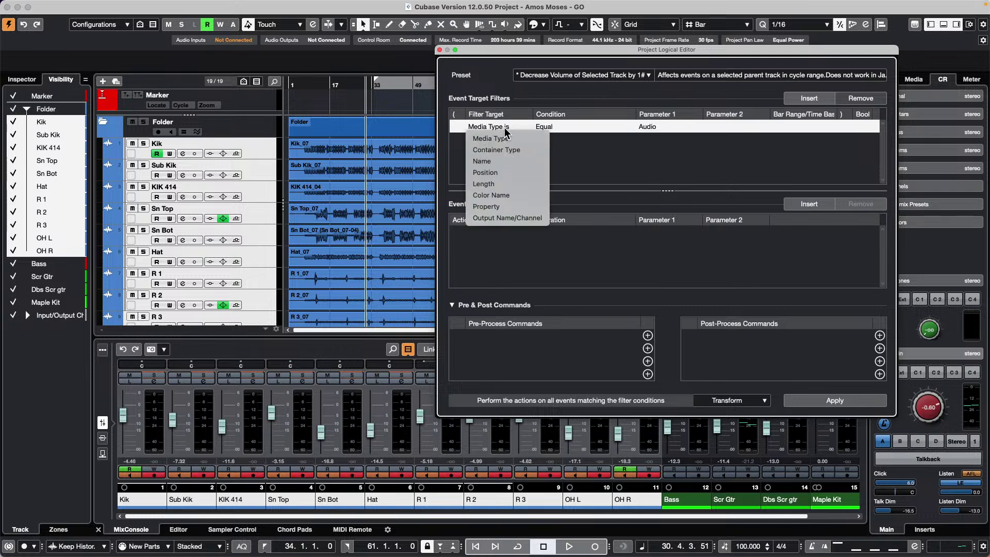
pyautogui.click(520, 150)
pyautogui.click(663, 127)
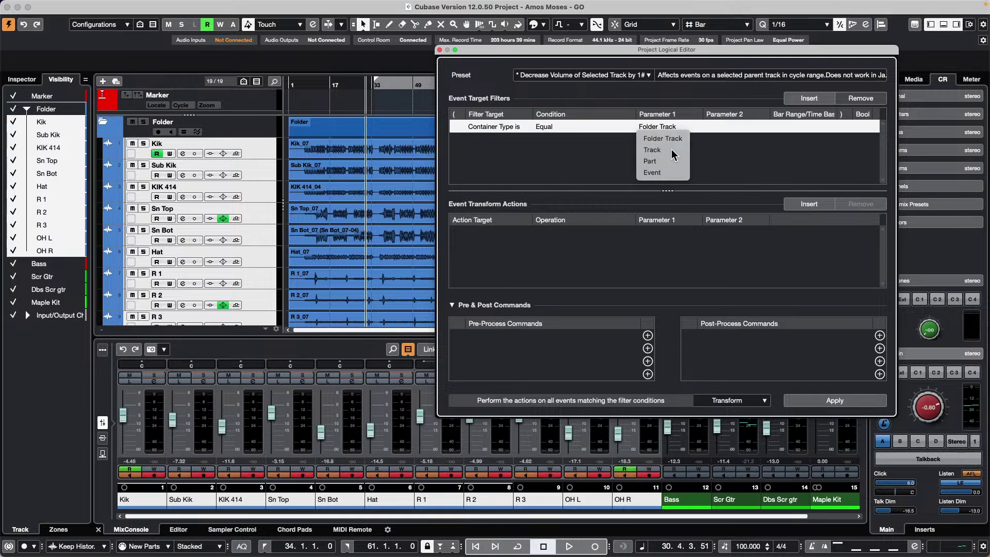
pyautogui.click(673, 150)
# Step: Add a second target filter with Property, condition Not Set and parameter Is Selected
pyautogui.click(831, 98)
pyautogui.click(499, 138)
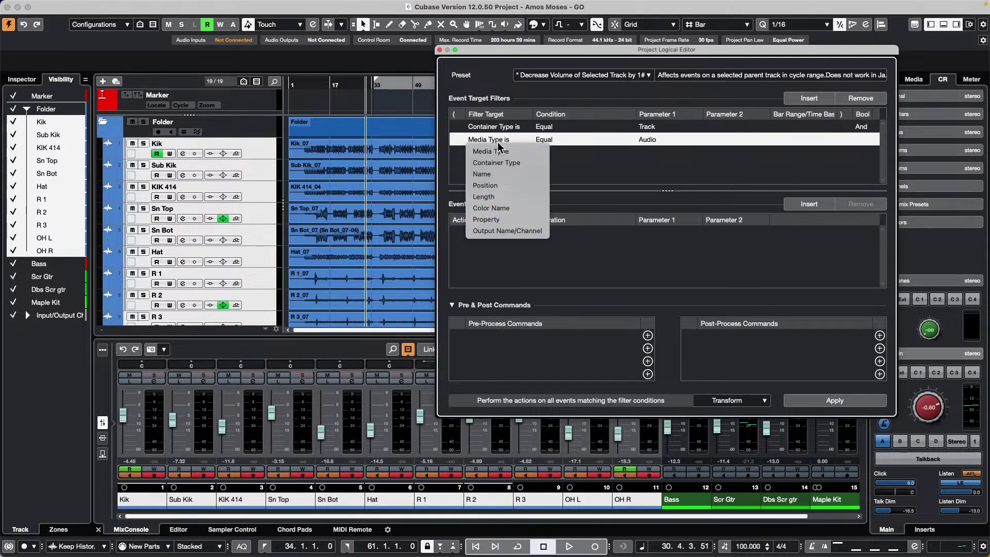
pyautogui.click(651, 149)
pyautogui.click(651, 140)
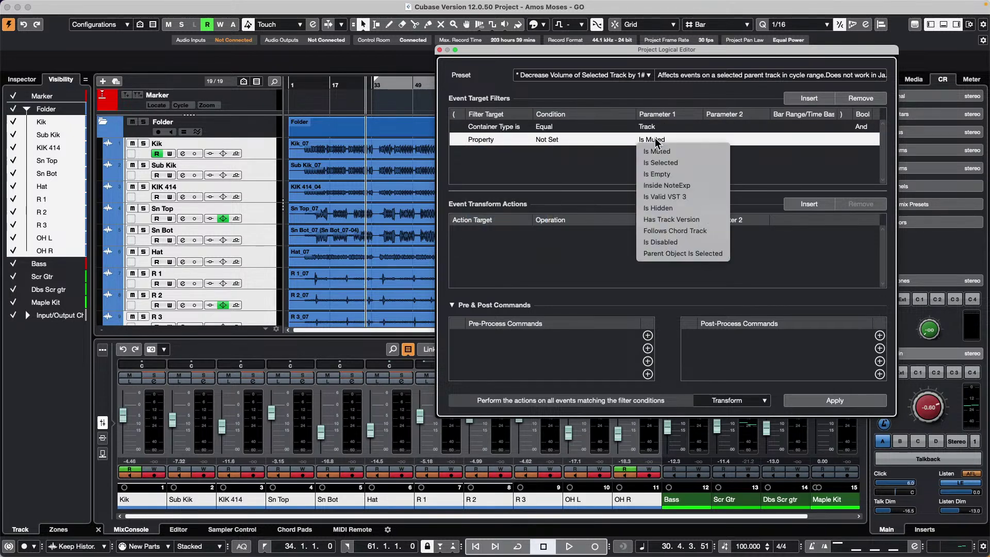
pyautogui.click(682, 163)
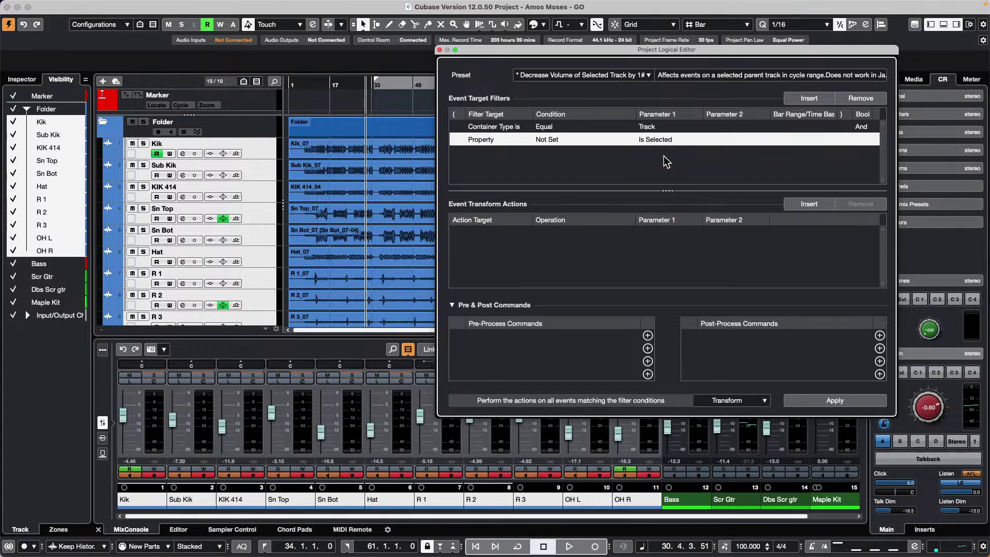
# Step: Add a transform action targeting Name with the operation Prepend
pyautogui.click(808, 204)
pyautogui.click(471, 233)
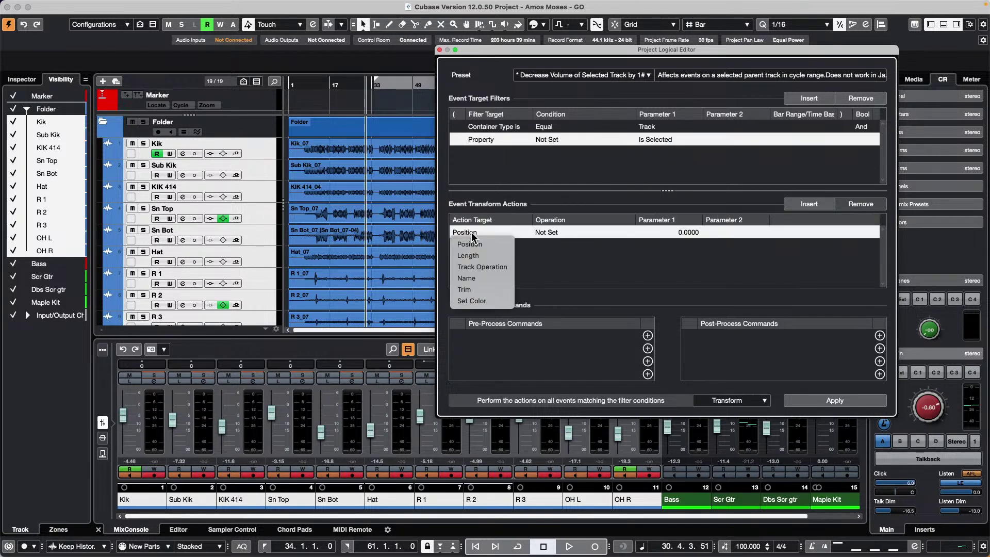
pyautogui.click(482, 278)
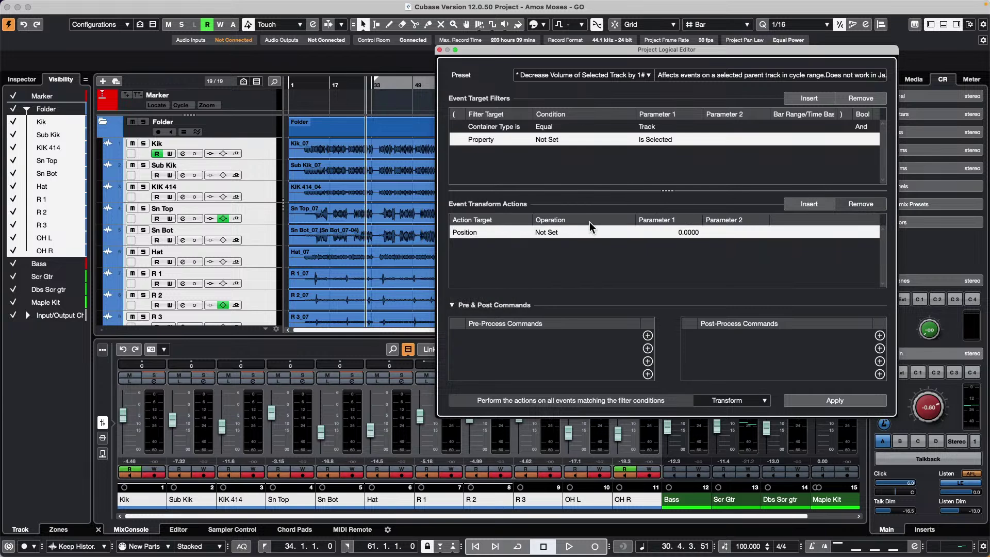
pyautogui.click(550, 236)
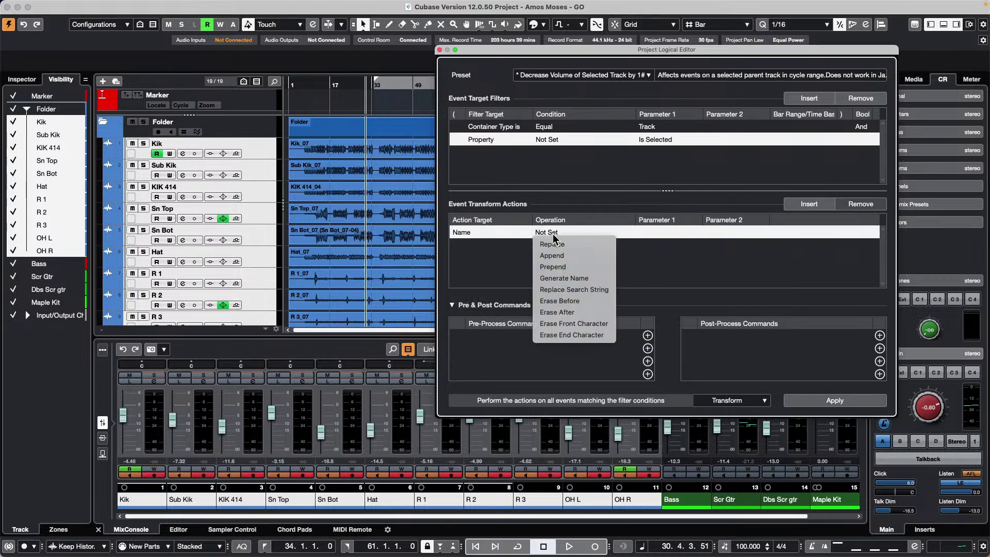
pyautogui.click(568, 267)
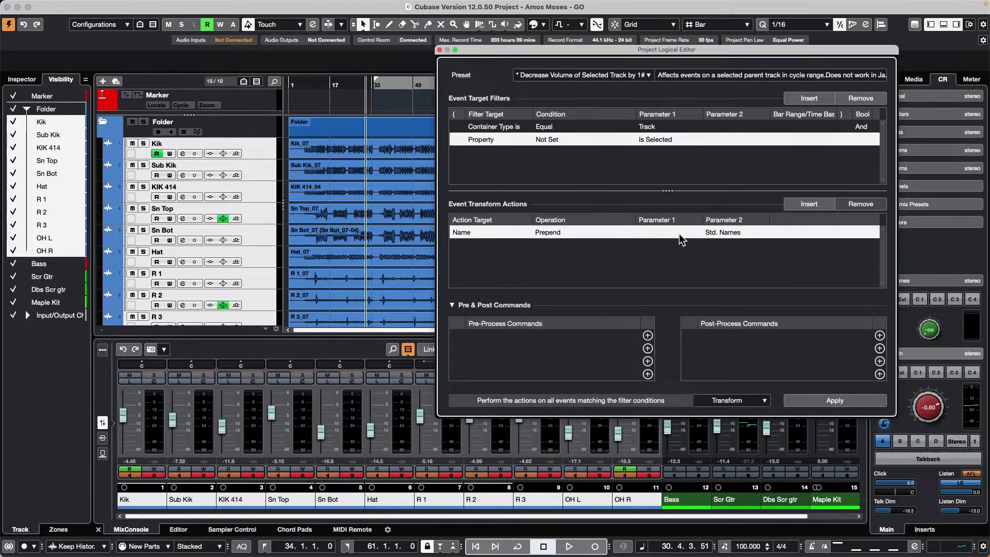
# Step: Pick the Date standard name for the prefix, replace it with a person's first name in capitals, and apply the transform
pyautogui.click(722, 234)
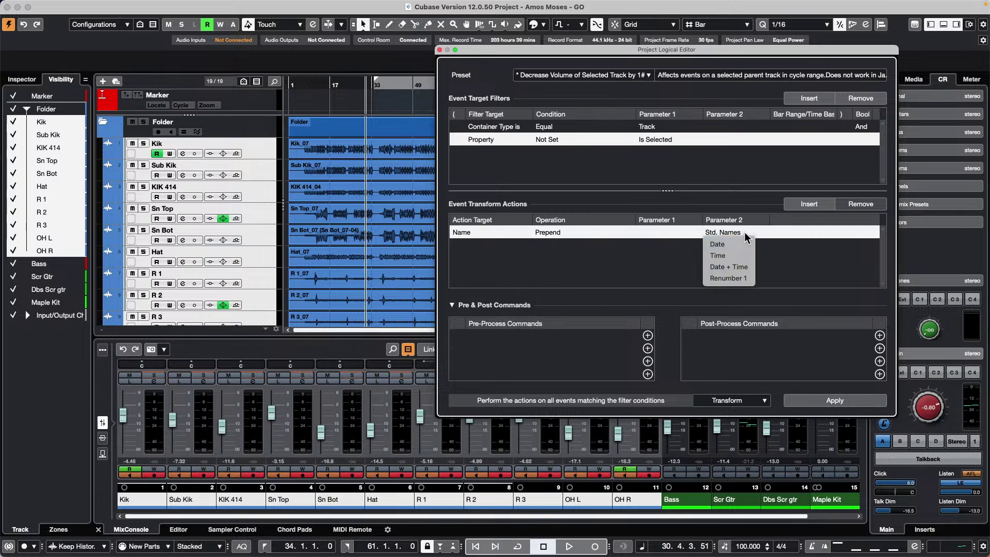
pyautogui.click(717, 243)
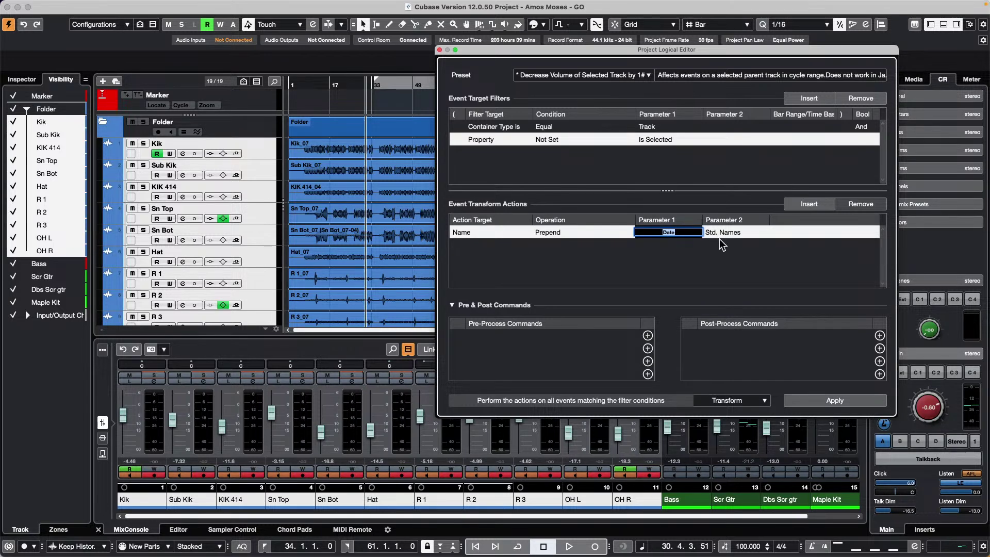
pyautogui.press('BackSpace')
pyautogui.press('BackSpace')
pyautogui.press('BackSpace')
pyautogui.press('BackSpace')
pyautogui.press('BackSpace')
pyautogui.press('Return')
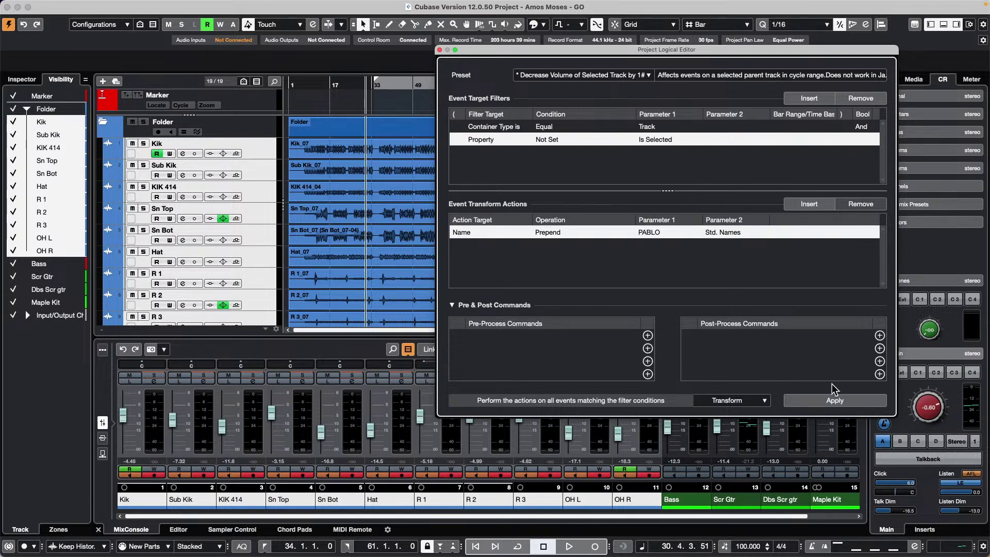
pyautogui.click(836, 401)
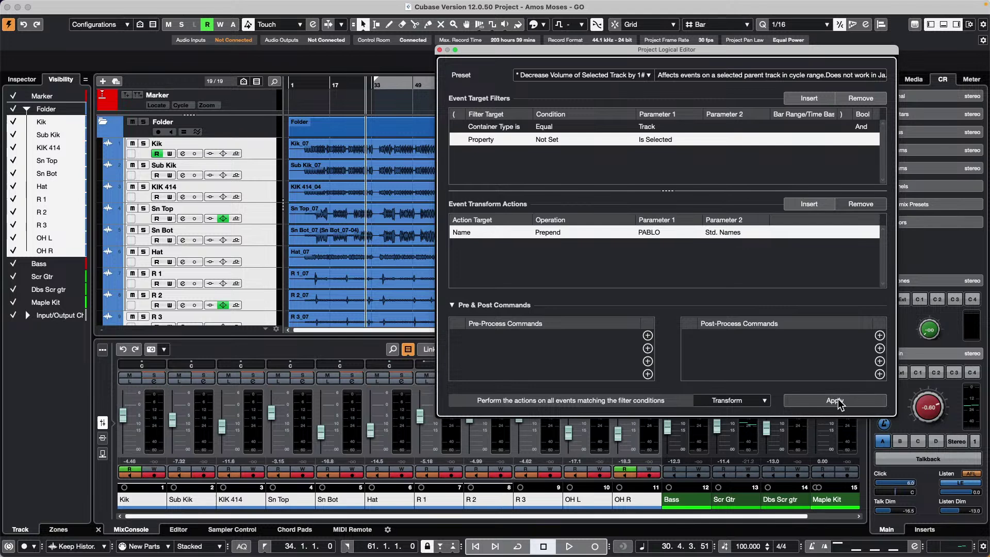
# Step: Try the Generate Name operation for the Name action, and the Append operation with the Date standard name
pyautogui.click(556, 234)
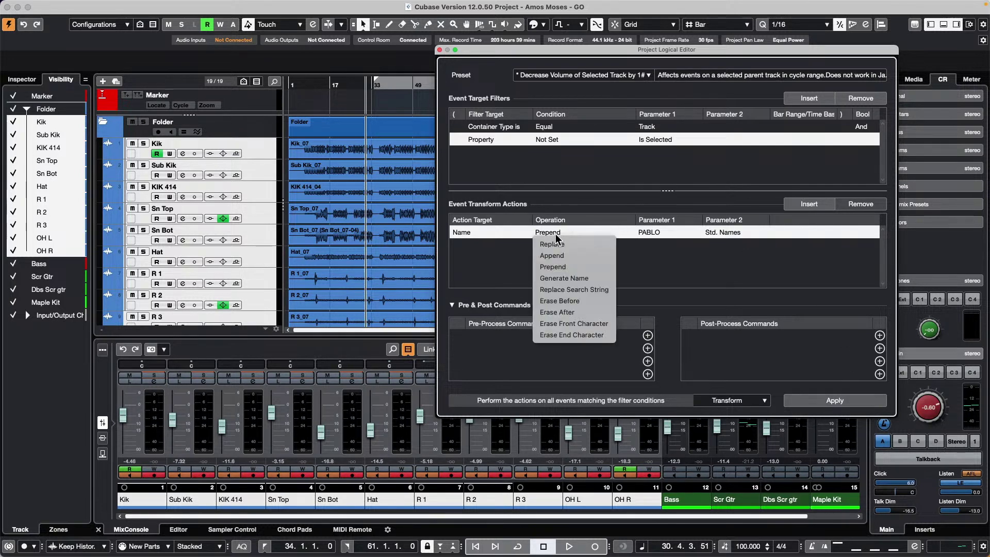
pyautogui.click(580, 279)
pyautogui.click(552, 234)
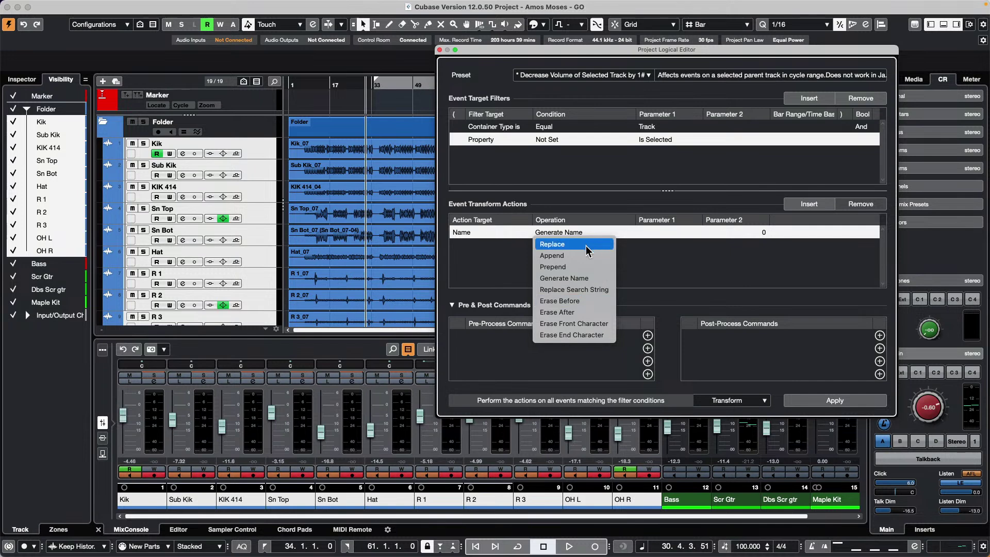
pyautogui.click(574, 255)
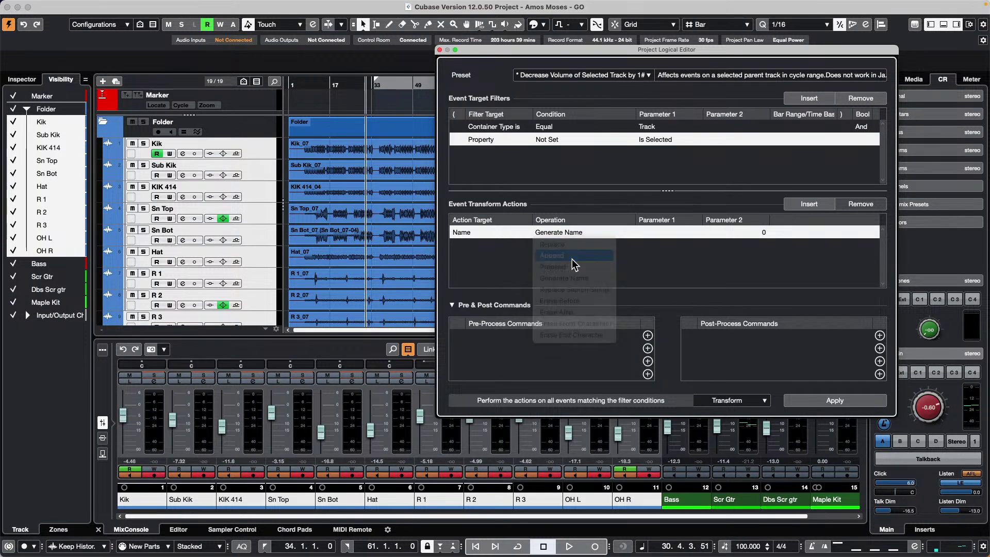
pyautogui.click(737, 233)
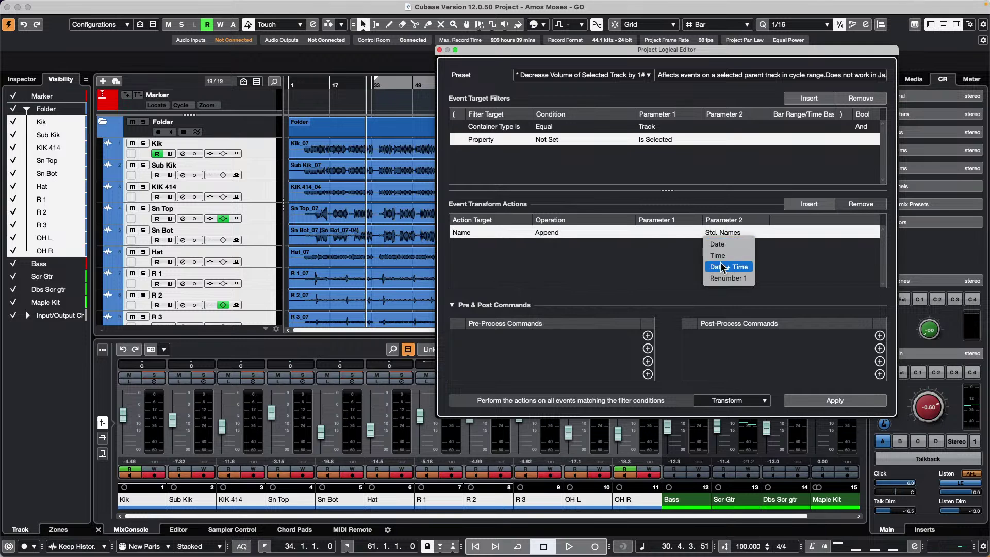
pyautogui.click(718, 244)
# Step: Set the Name action's operation to Generate Name with the person's first name in capitals, and apply the transform
pyautogui.click(538, 235)
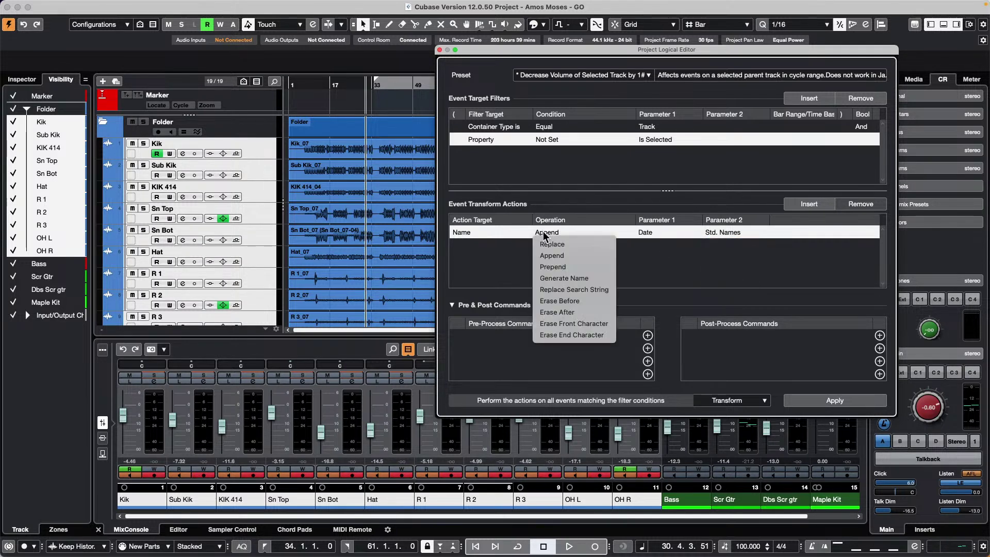
pyautogui.click(602, 278)
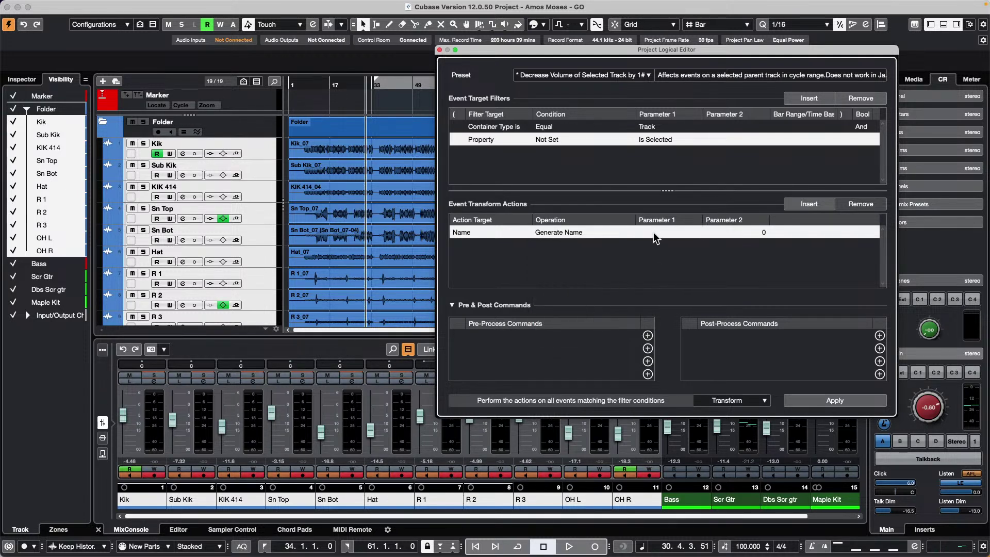
pyautogui.click(656, 232)
pyautogui.write('PABLO')
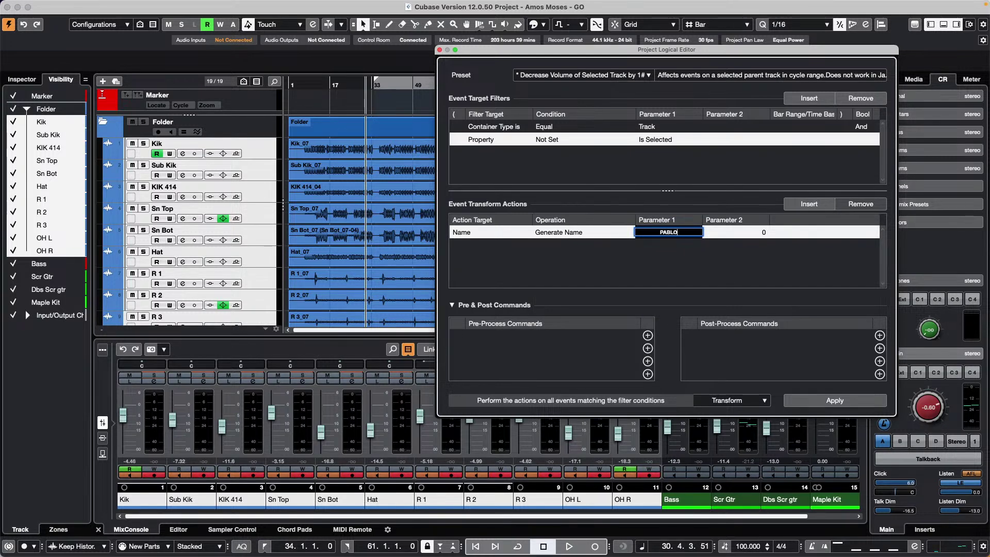
pyautogui.press('Return')
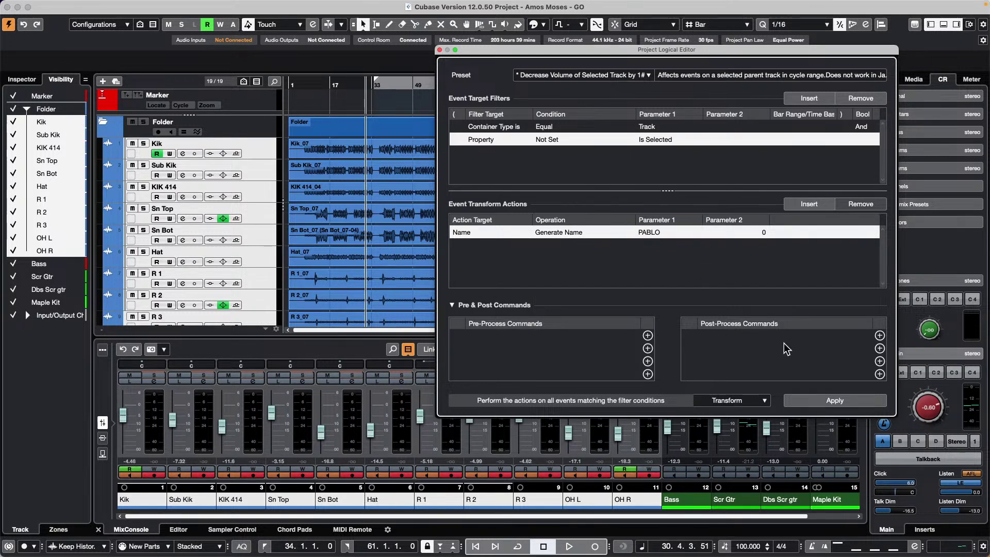
pyautogui.click(824, 398)
# Step: Try the Replace and Append operations for the Name action
pyautogui.click(579, 237)
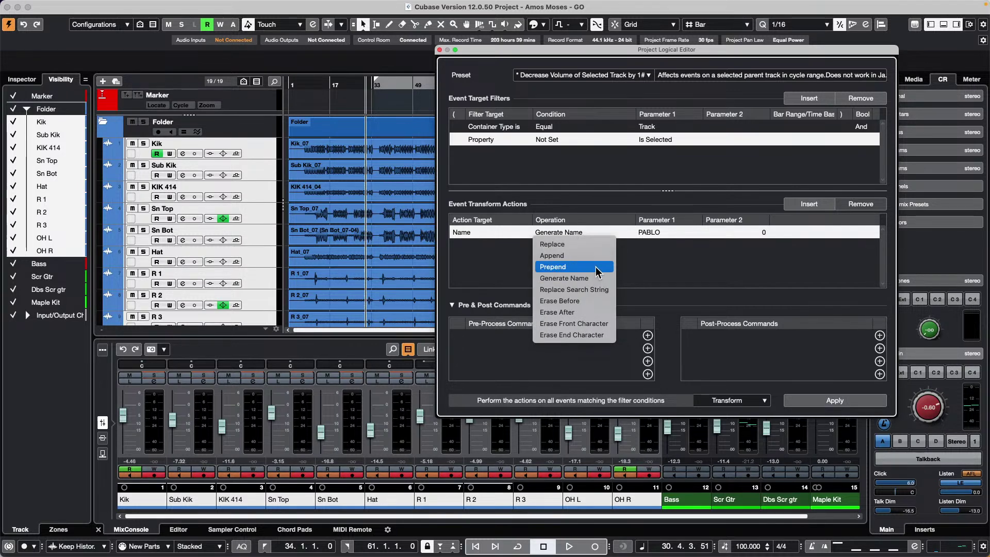
pyautogui.click(592, 245)
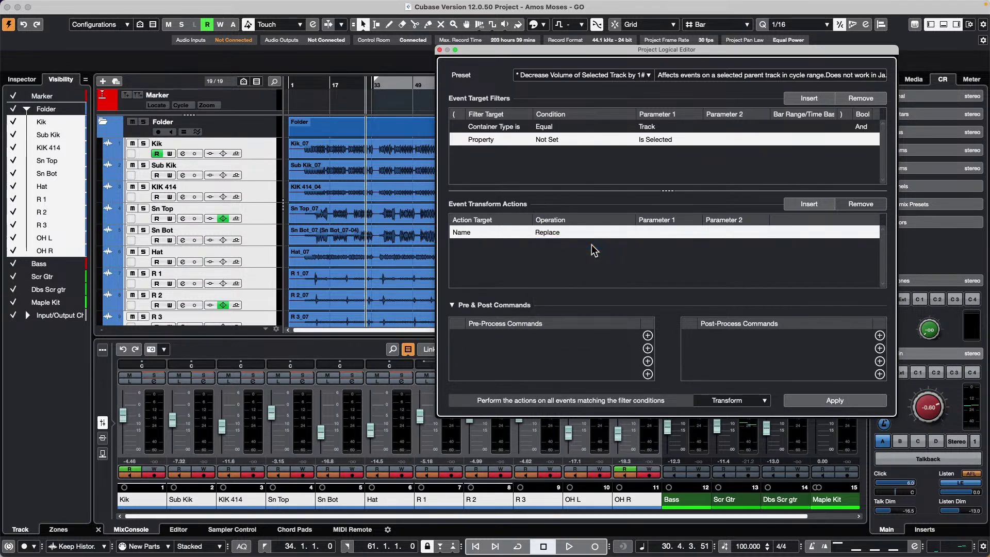
pyautogui.click(560, 231)
pyautogui.click(569, 254)
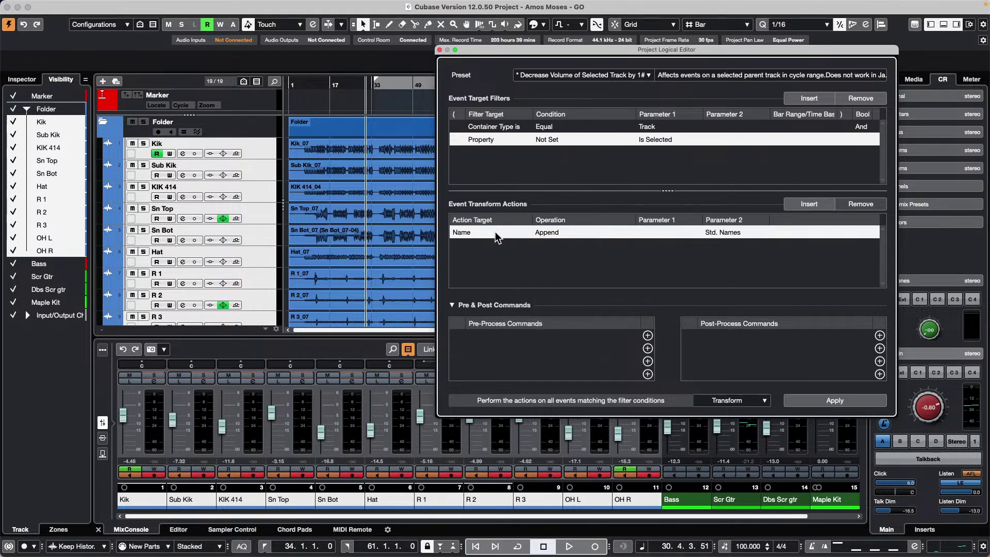
pyautogui.click(490, 238)
pyautogui.click(567, 235)
pyautogui.click(566, 230)
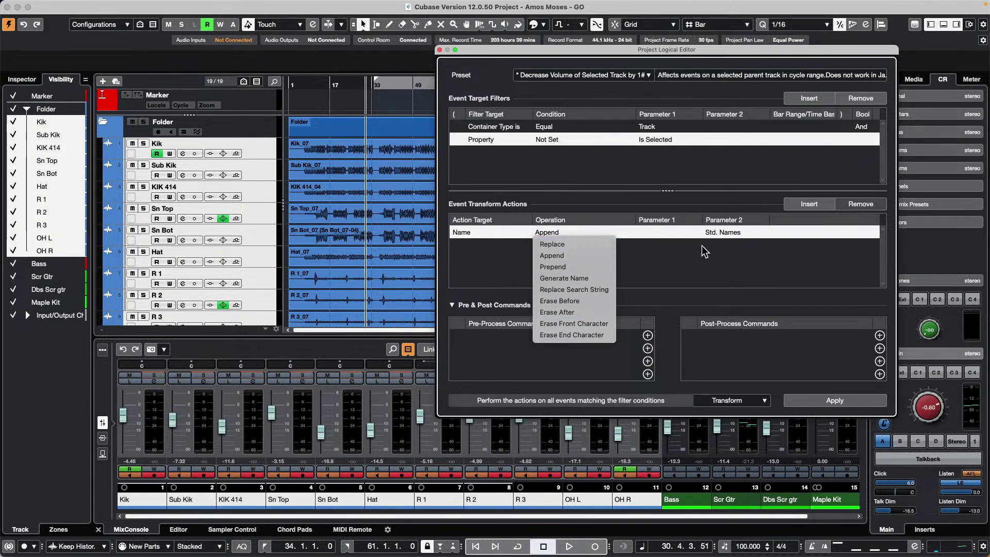
# Step: Try the Date and Time standard names as the text appended by the Name action
pyautogui.click(720, 234)
pyautogui.click(722, 233)
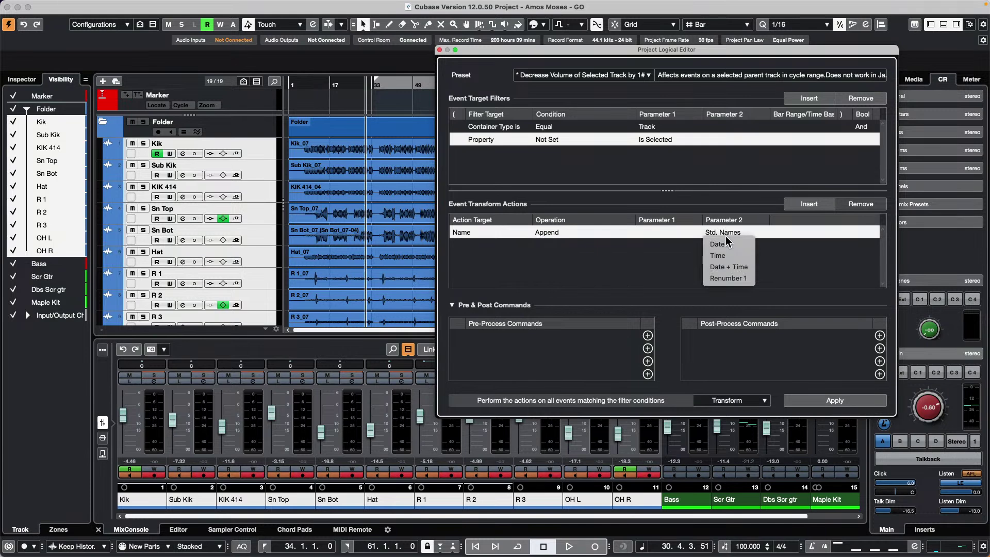
pyautogui.click(729, 244)
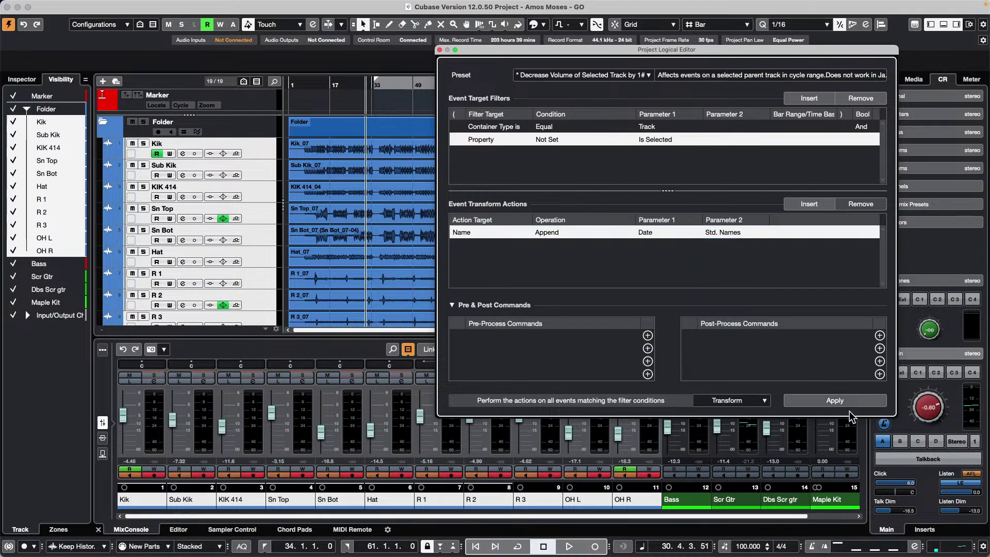
pyautogui.click(721, 232)
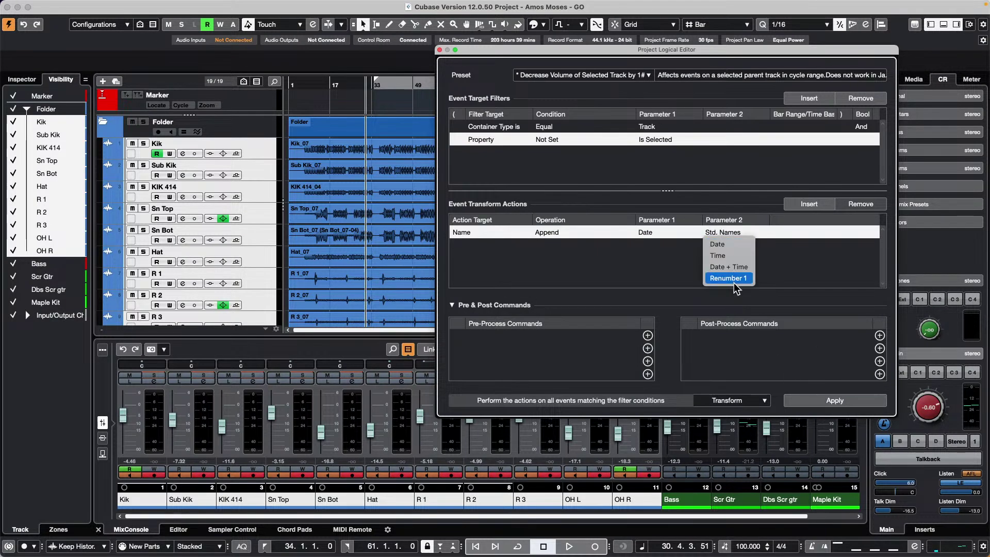
pyautogui.click(727, 254)
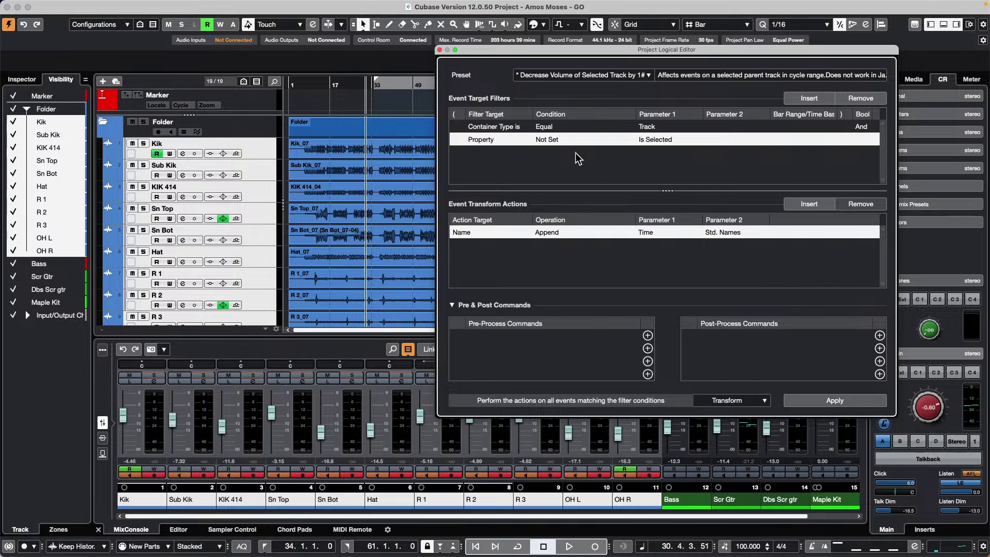
# Step: Set the Property filter's condition to Property Is Set, set the Name action to Replace with a person's first name in capitals, and apply it
pyautogui.click(555, 141)
pyautogui.click(561, 151)
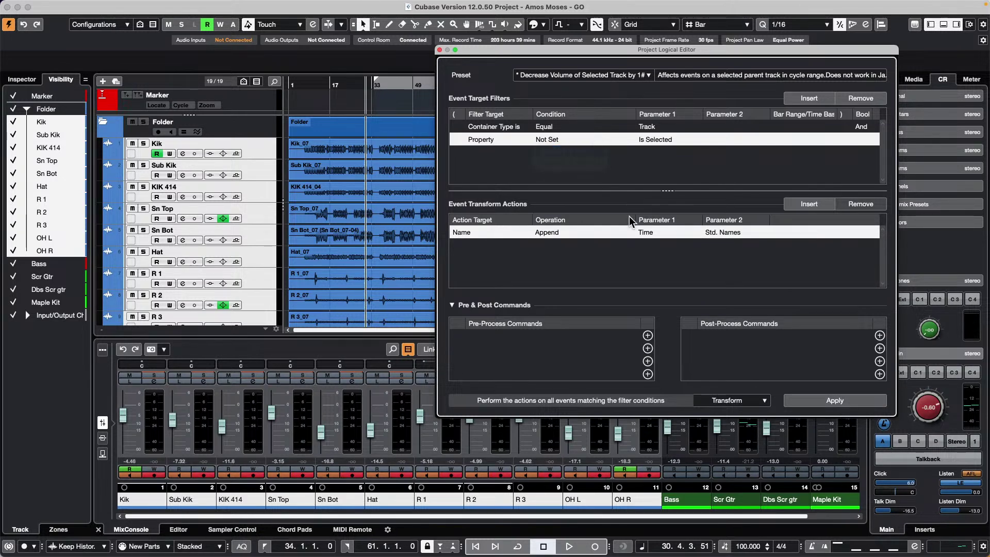
pyautogui.click(556, 234)
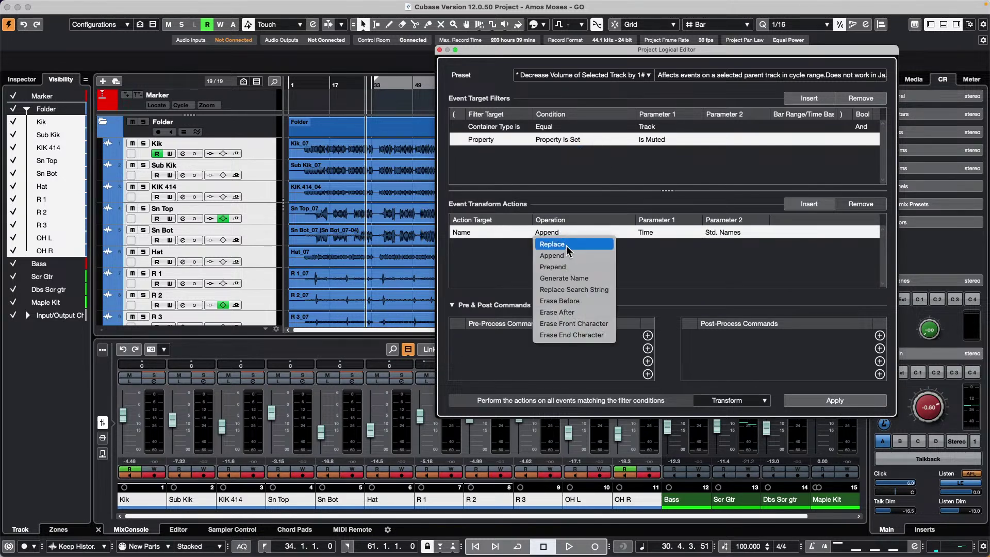
pyautogui.click(567, 244)
pyautogui.click(673, 233)
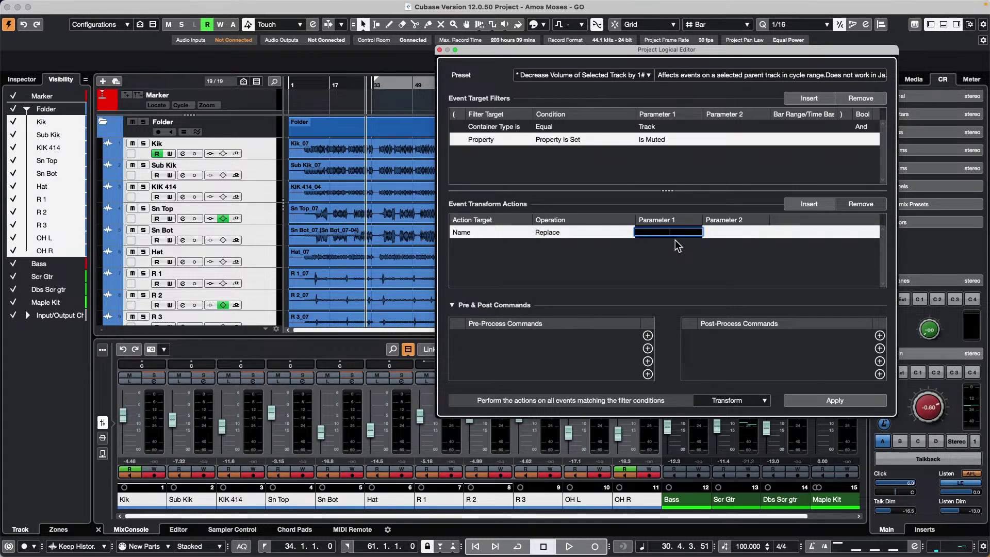
pyautogui.write('PABLO')
pyautogui.press('Return')
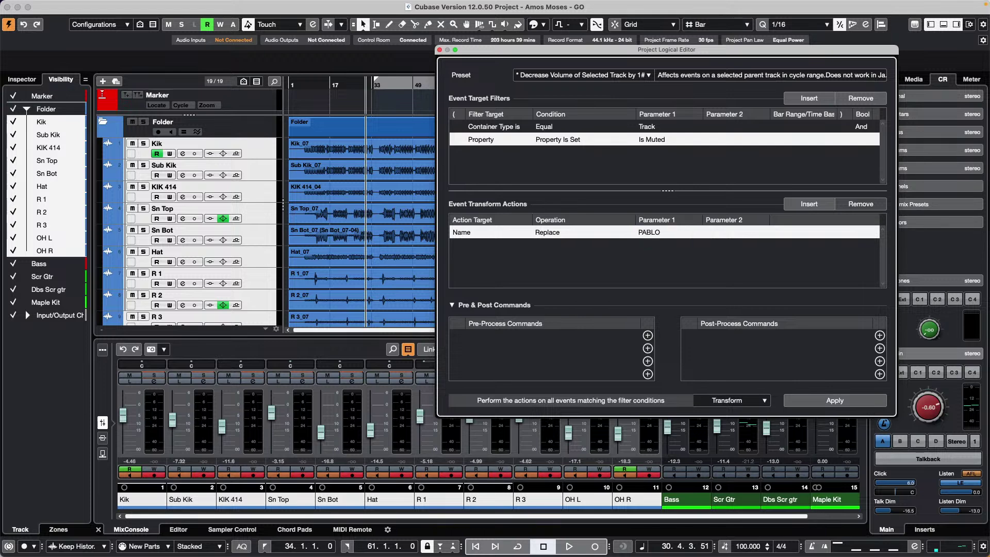
pyautogui.click(836, 403)
# Step: Set the Property filter's parameter to Is Selected, apply the name replacement, and undo the renaming
pyautogui.click(660, 140)
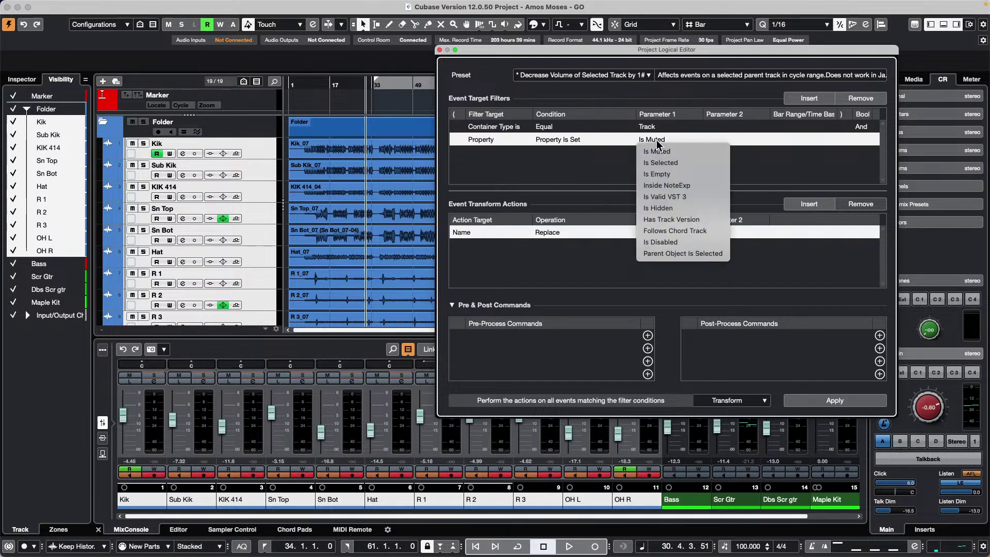
pyautogui.click(663, 162)
pyautogui.click(826, 401)
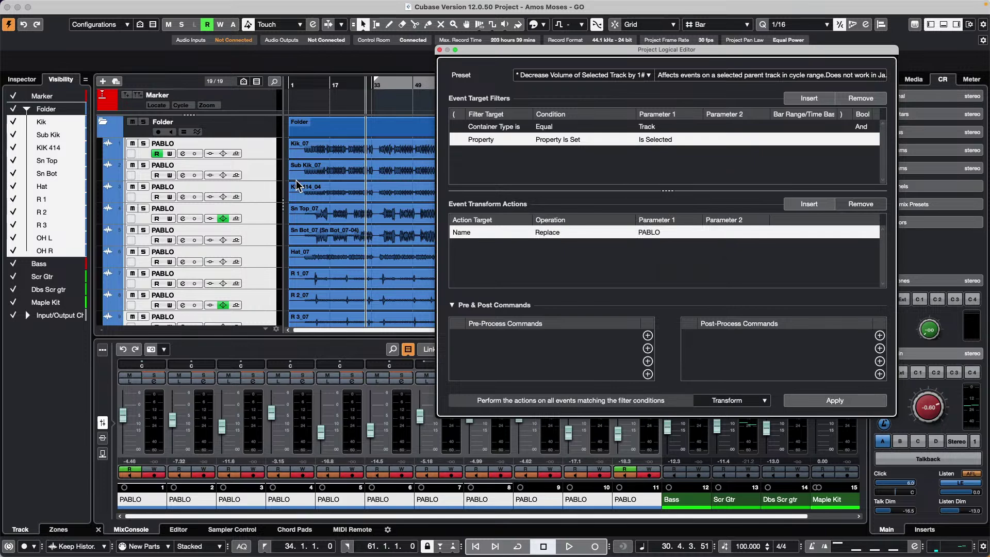
pyautogui.press('super+z')
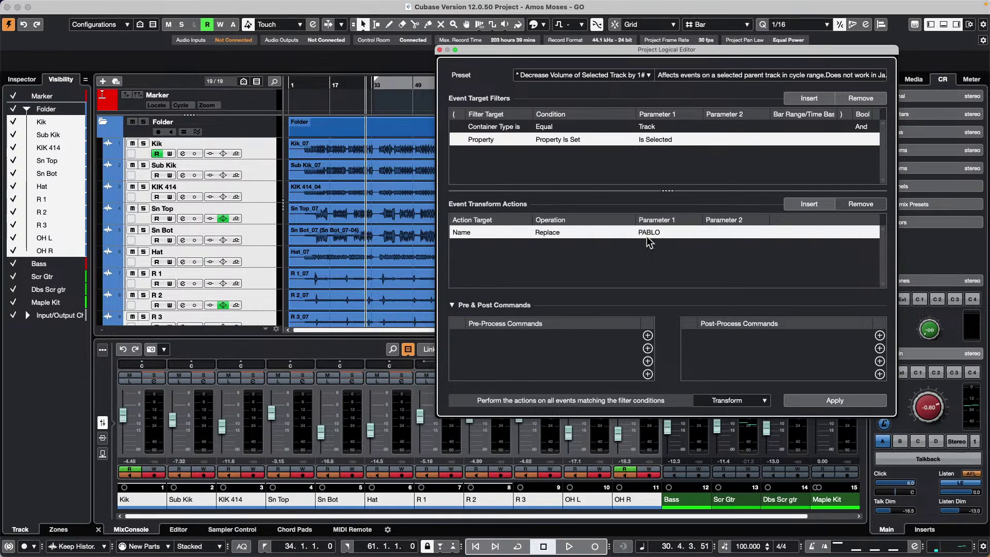
# Step: Set the Name action's operation to Prepend with the Date standard name
pyautogui.click(556, 232)
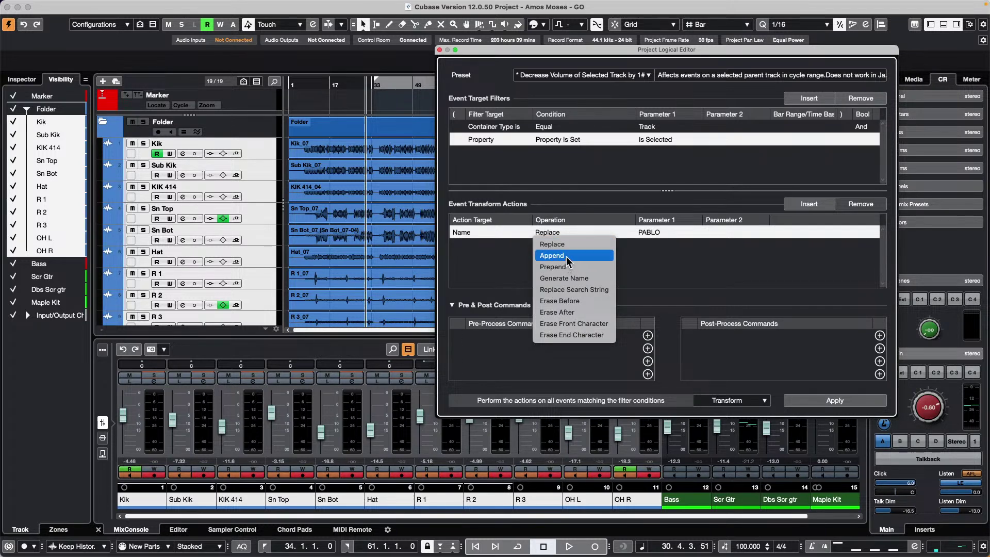
pyautogui.click(577, 267)
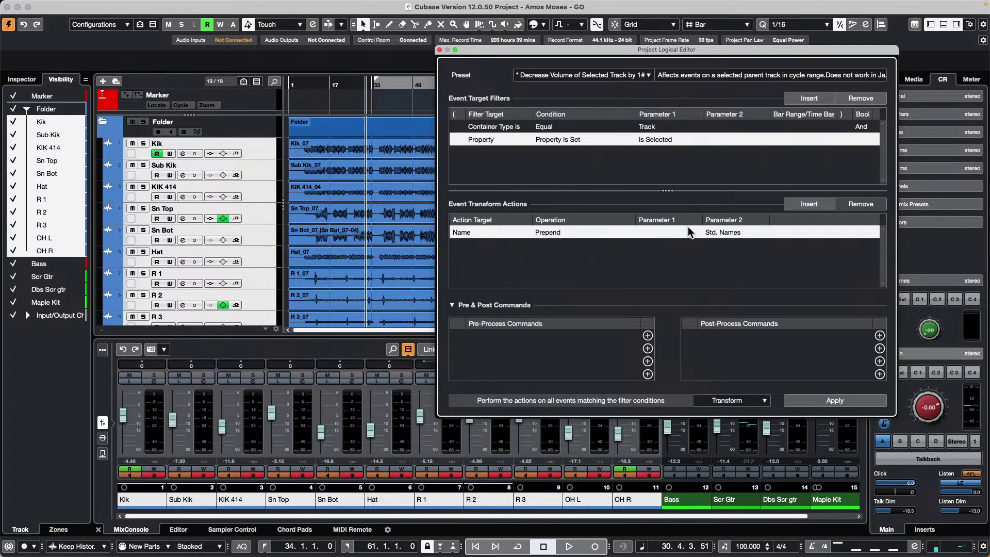
pyautogui.click(646, 234)
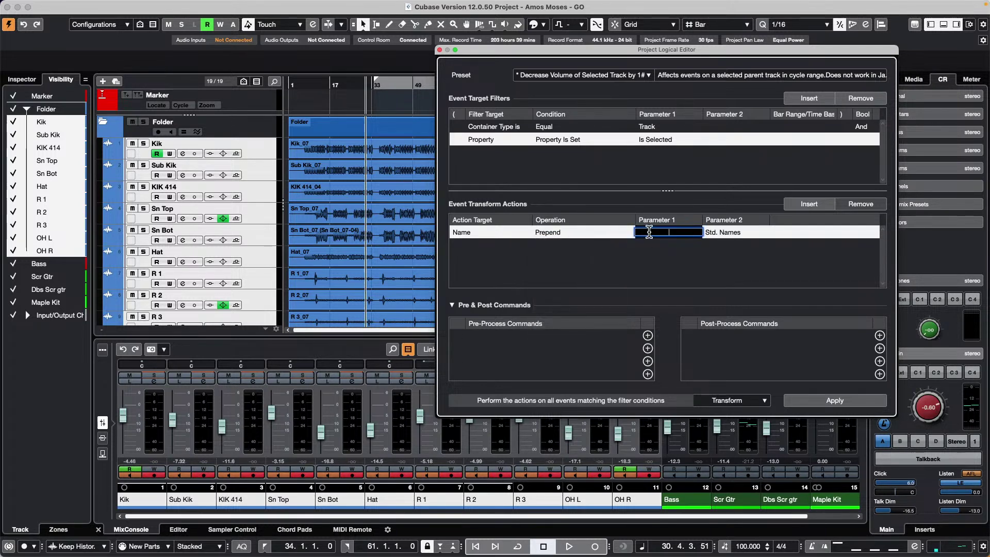
pyautogui.click(739, 233)
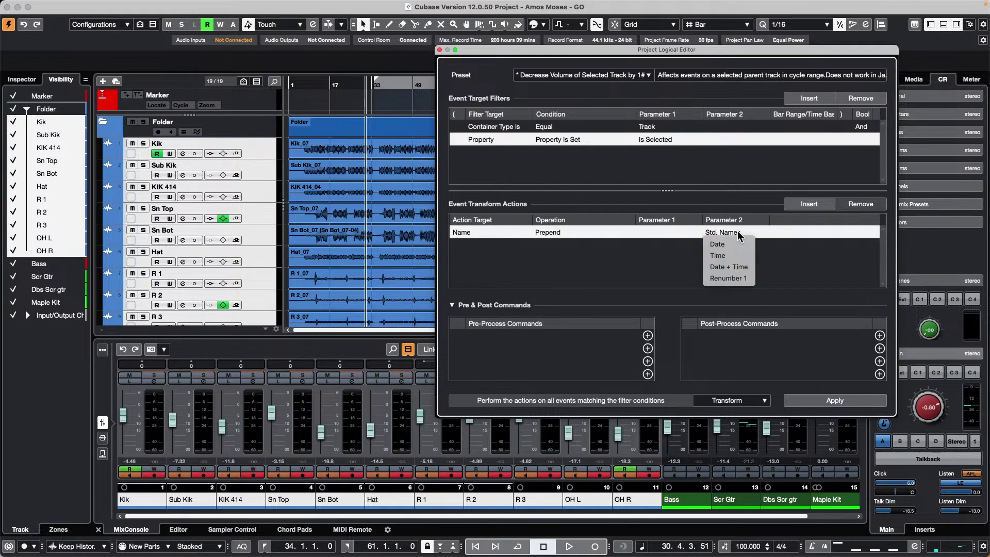
pyautogui.click(654, 232)
# Step: Replace the Date prefix with the person's first name in capitals, apply the transform, and undo the renaming
pyautogui.click(654, 230)
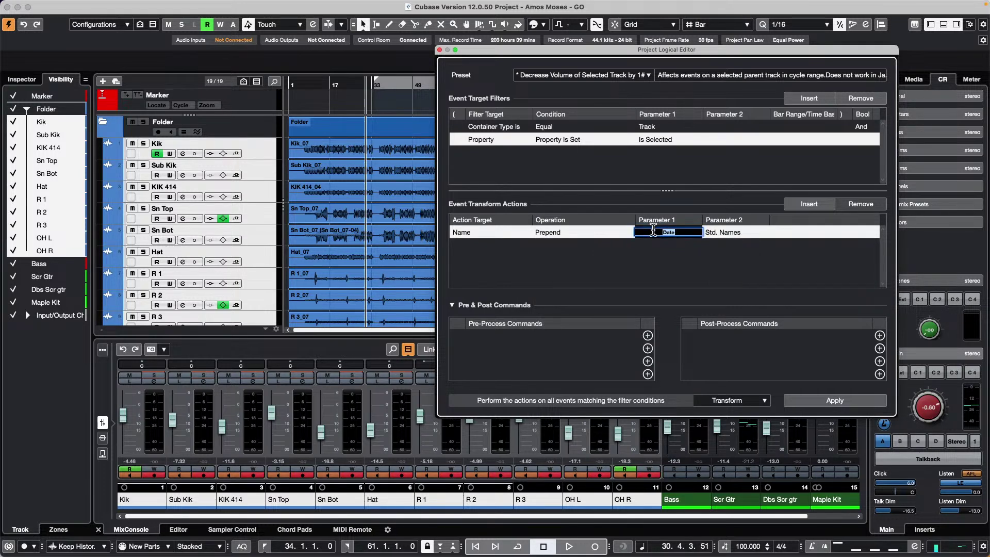
pyautogui.write('PABLO')
pyautogui.press('Return')
pyautogui.click(833, 403)
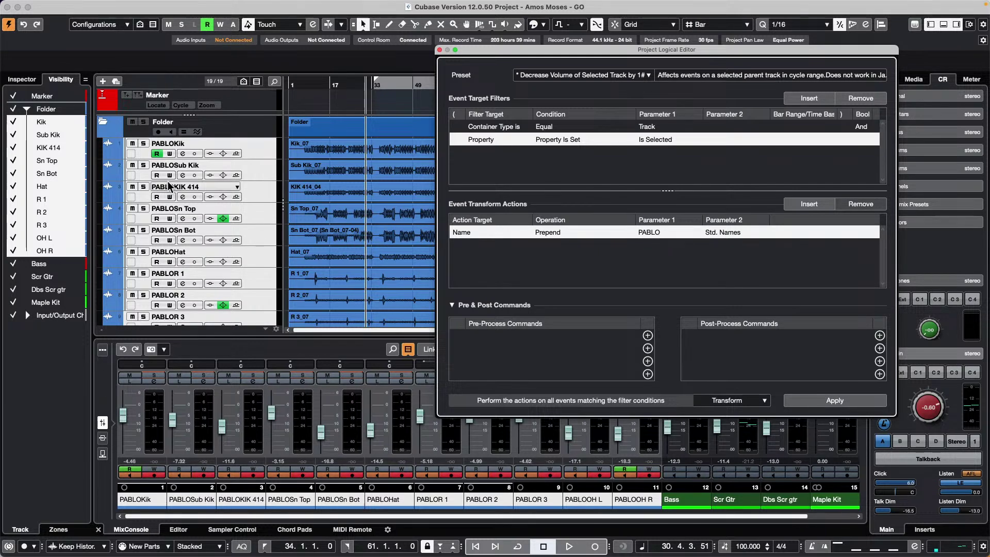
pyautogui.press('super+z')
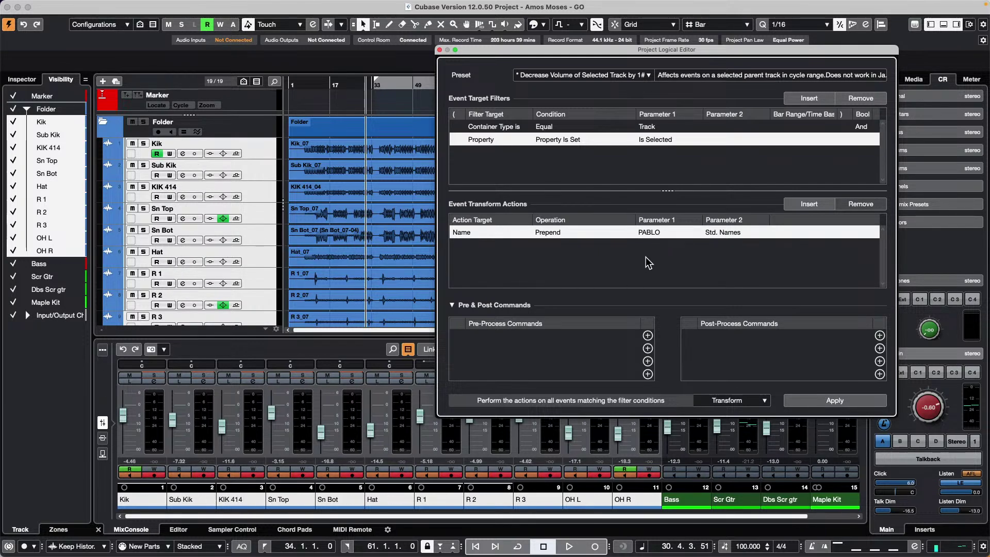
# Step: Change the prefix to the person's first name with only the initial capitalised, followed by a period and a space
pyautogui.doubleClick(666, 232)
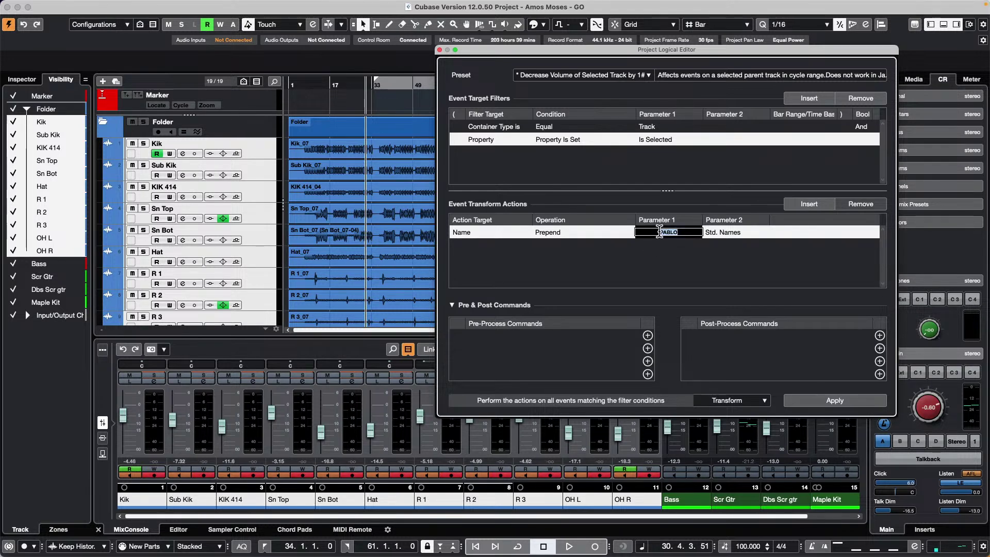
pyautogui.click(682, 234)
pyautogui.press('BackSpace')
pyautogui.press('BackSpace')
pyautogui.press('BackSpace')
pyautogui.press('BackSpace')
pyautogui.press('BackSpace')
pyautogui.write('P')
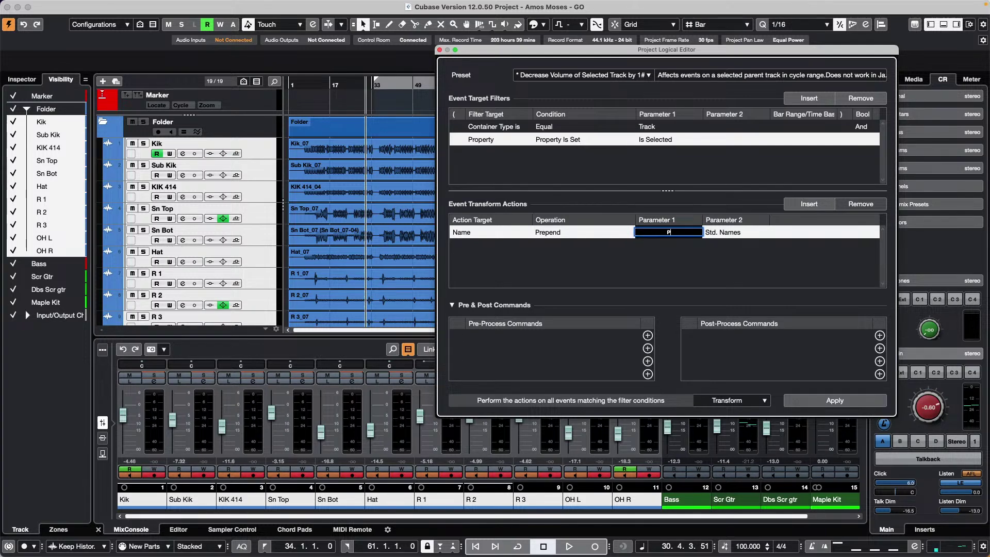
pyautogui.write('ablo')
pyautogui.press('Return')
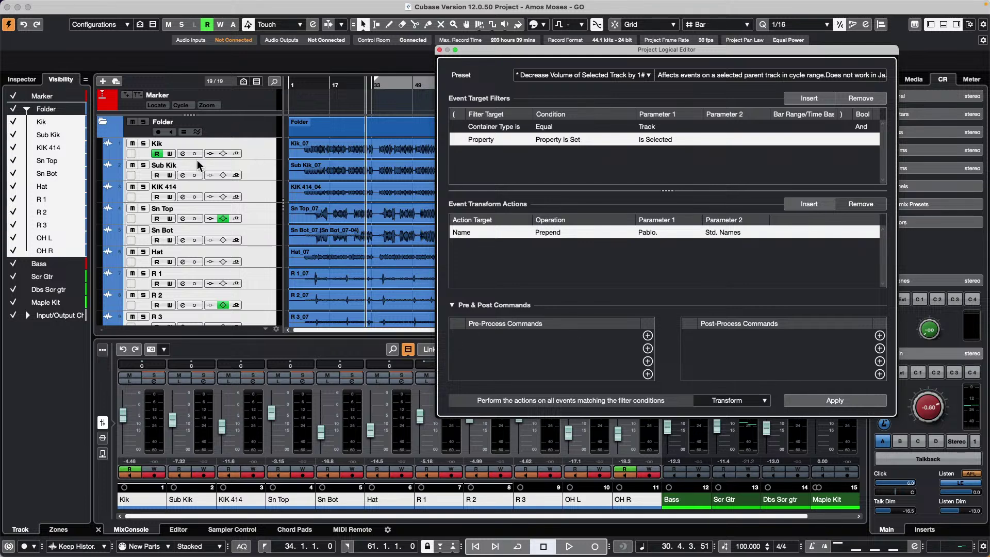
# Step: Apply the prefix to the selected drum tracks and close the Project Logical Editor
pyautogui.click(808, 401)
pyautogui.scroll(-1, 188, 304)
pyautogui.scroll(1, 187, 300)
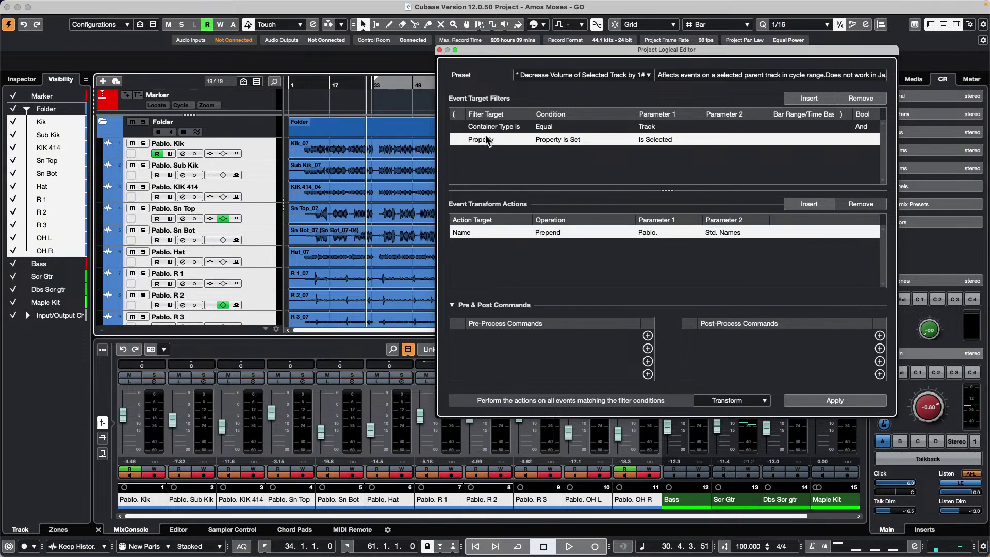
pyautogui.click(439, 49)
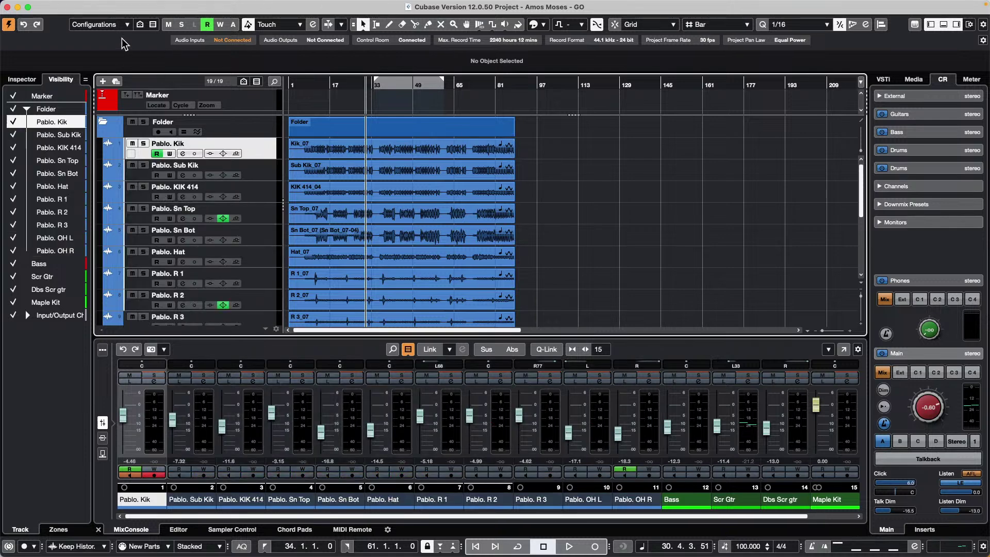
# Step: Open the recent project "bach dynamics.cpr"
pyautogui.moveTo(110, 6)
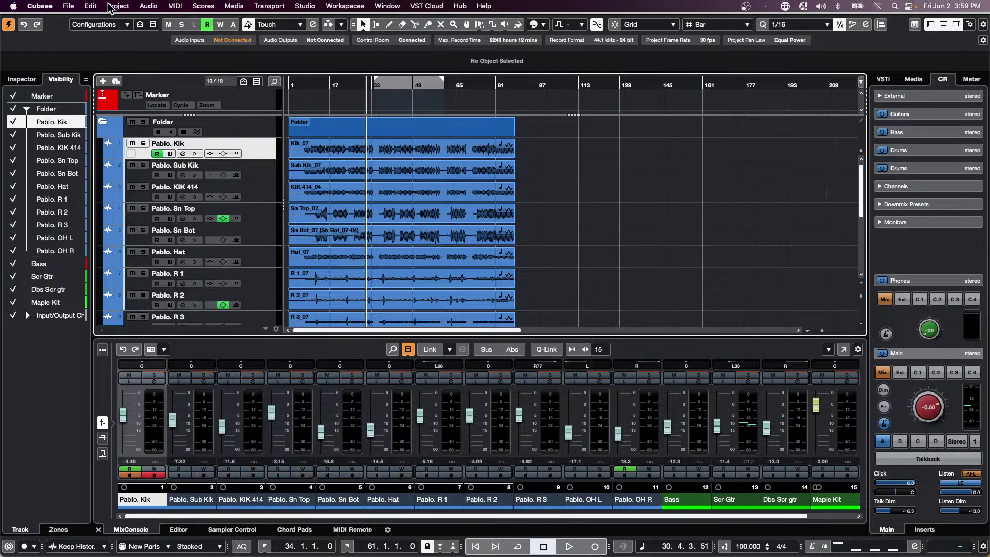
pyautogui.click(69, 7)
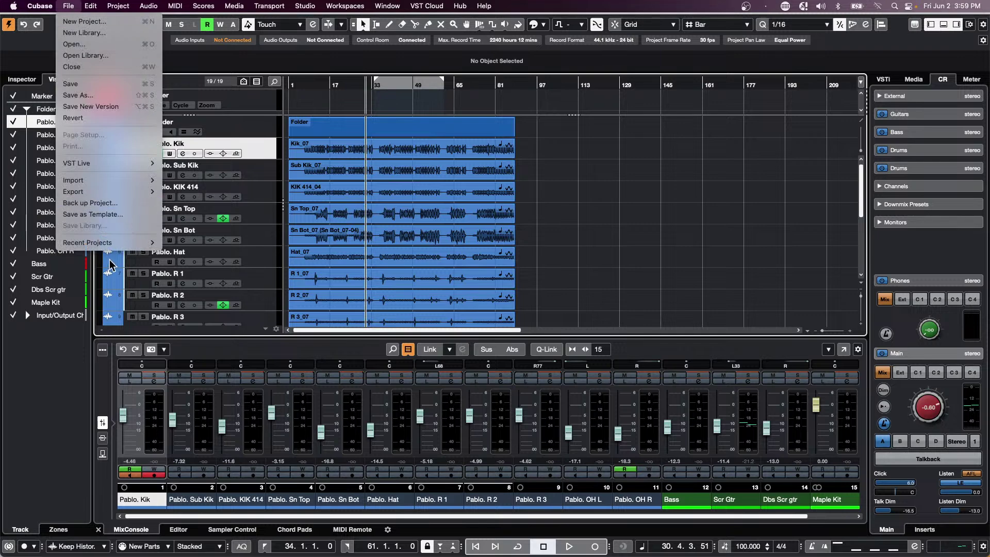
pyautogui.moveTo(110, 246)
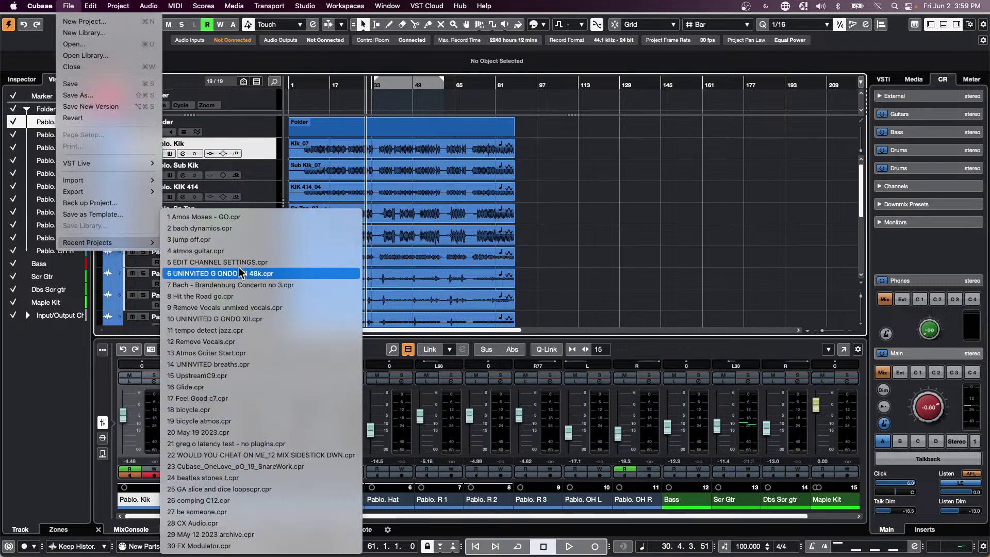
pyautogui.click(239, 230)
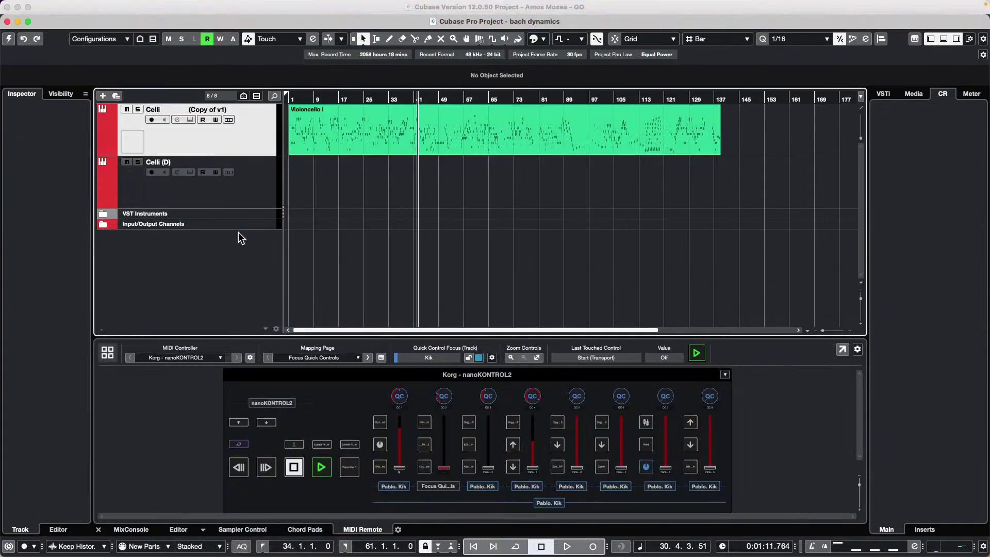
# Step: Open the Violoncello I part of the Celli track in a separate Key Editor window
pyautogui.doubleClick(412, 132)
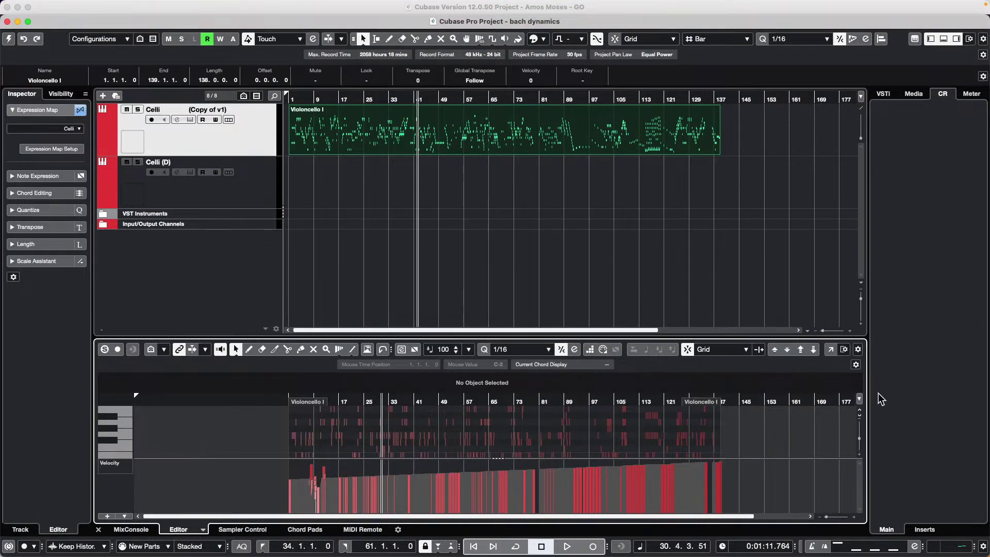
pyautogui.click(831, 349)
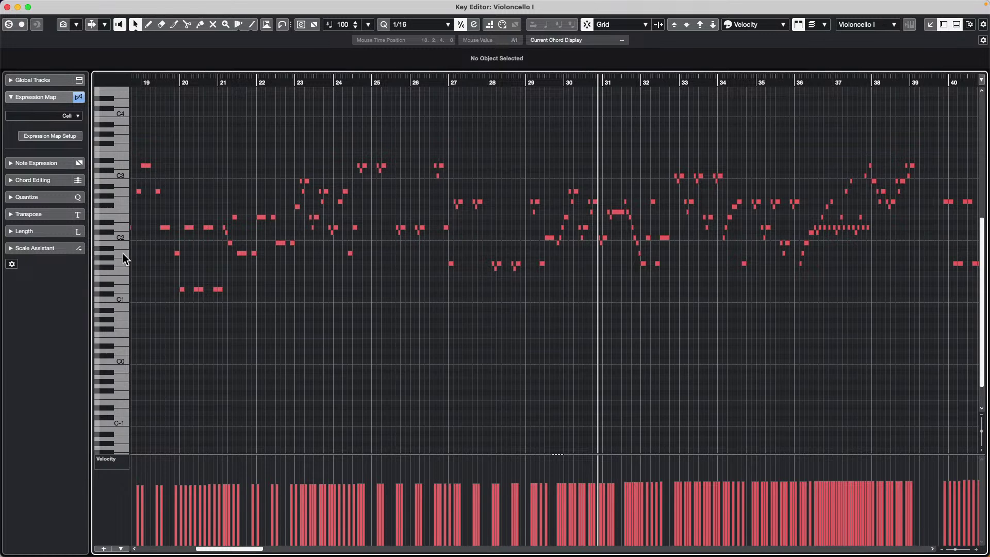
# Step: Select the A1 note just before bar 20 and open the MIDI Logical Editor setup beside the notes
pyautogui.click(177, 253)
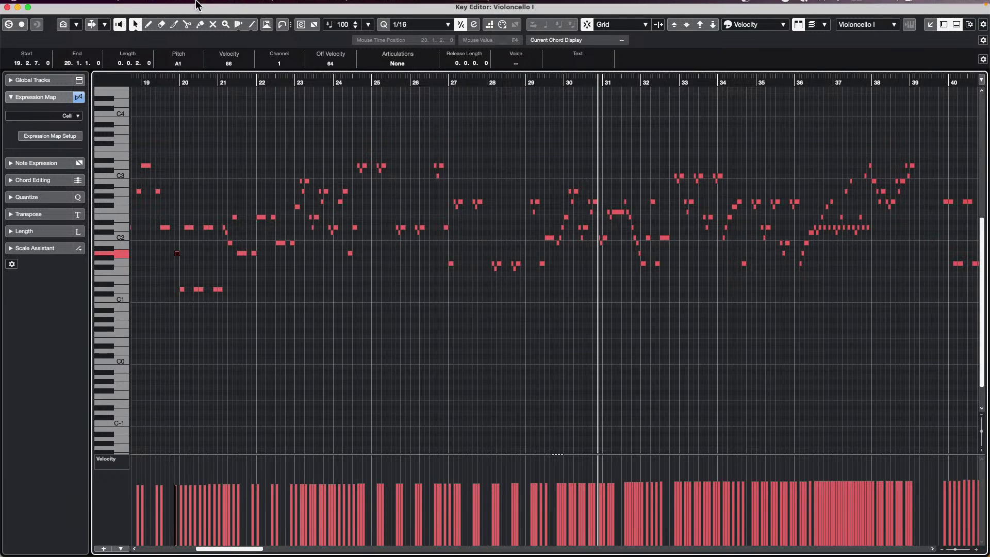
pyautogui.click(135, 6)
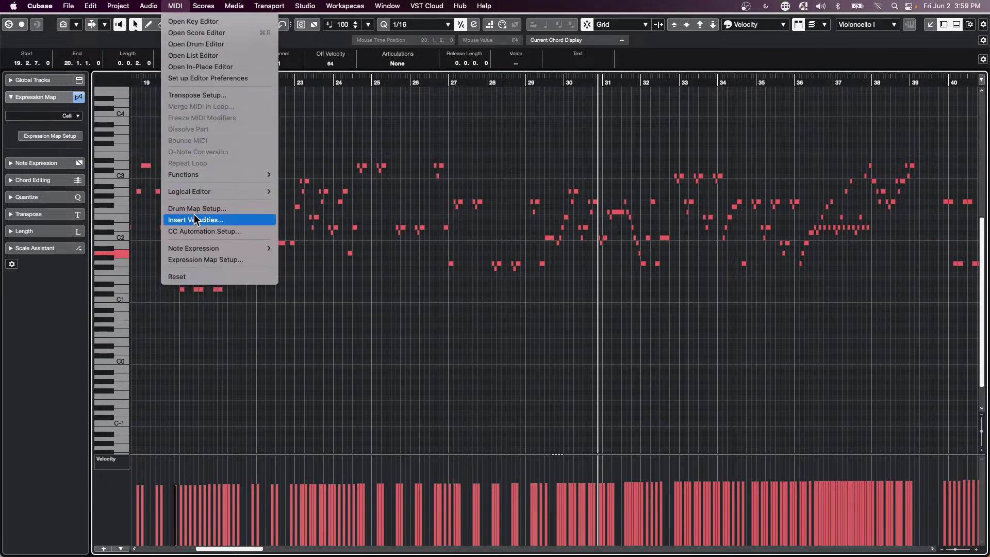
pyautogui.moveTo(209, 194)
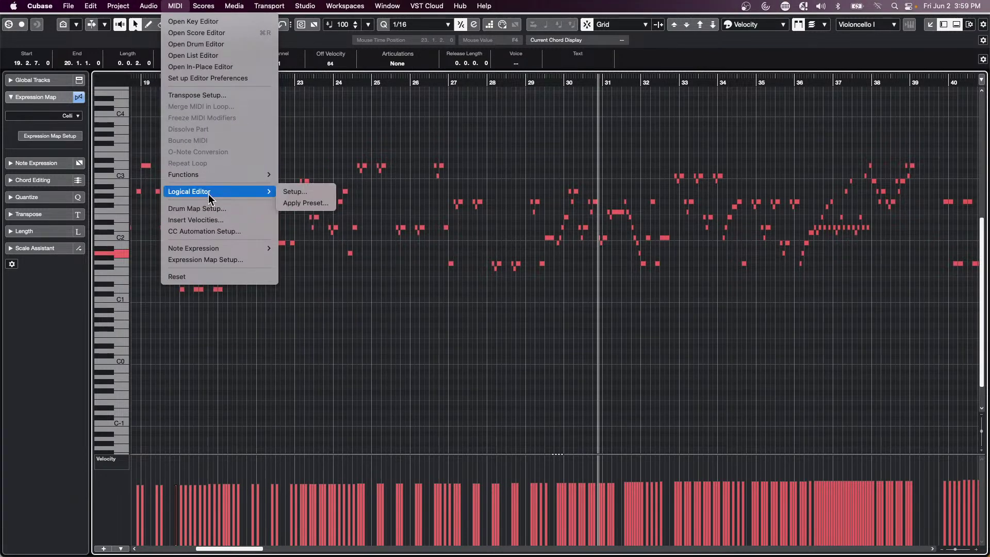
pyautogui.click(301, 193)
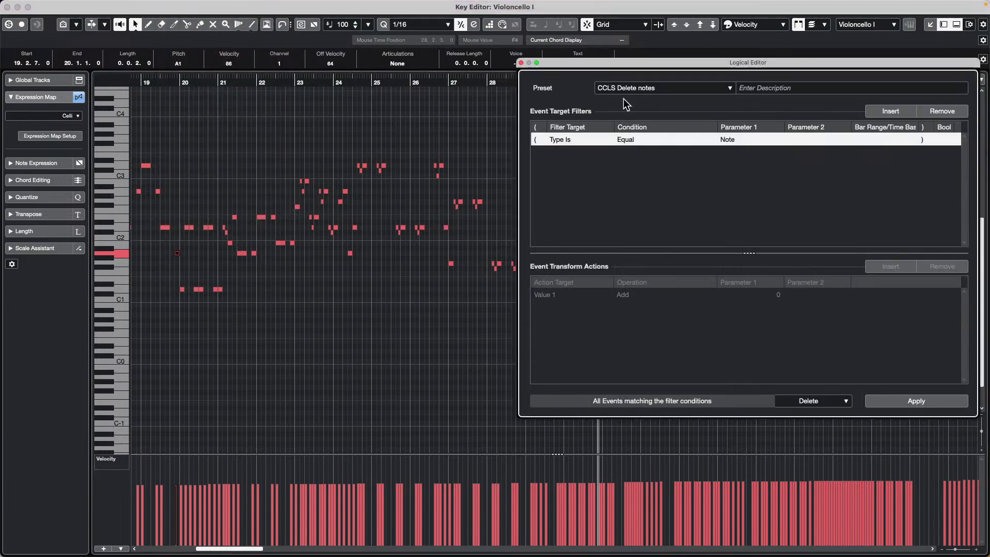
pyautogui.moveTo(644, 63); pyautogui.dragTo(547, 58)
# Step: Switch the function to Transform and add a second filter line on Value 1 (pitch) with the condition Inside Range
pyautogui.click(735, 402)
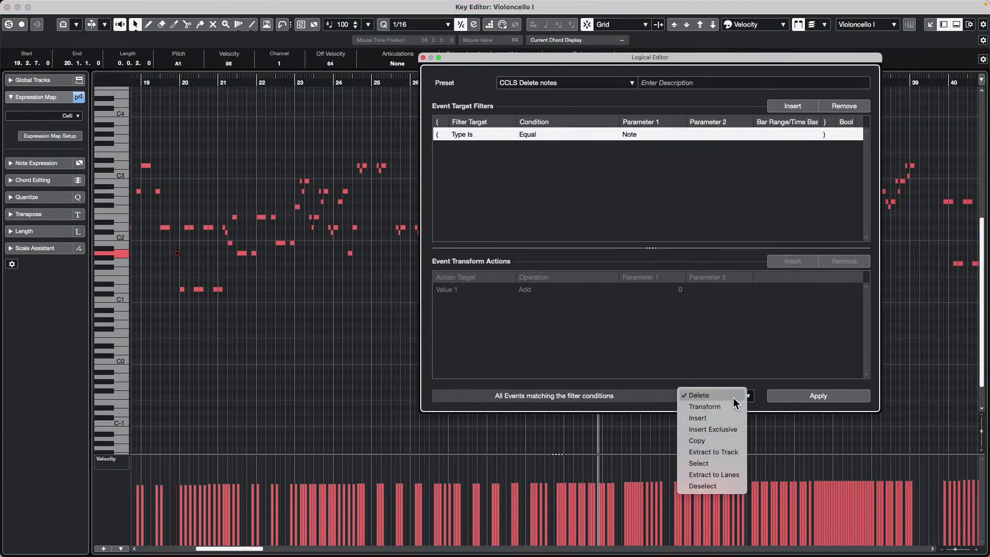
pyautogui.click(730, 408)
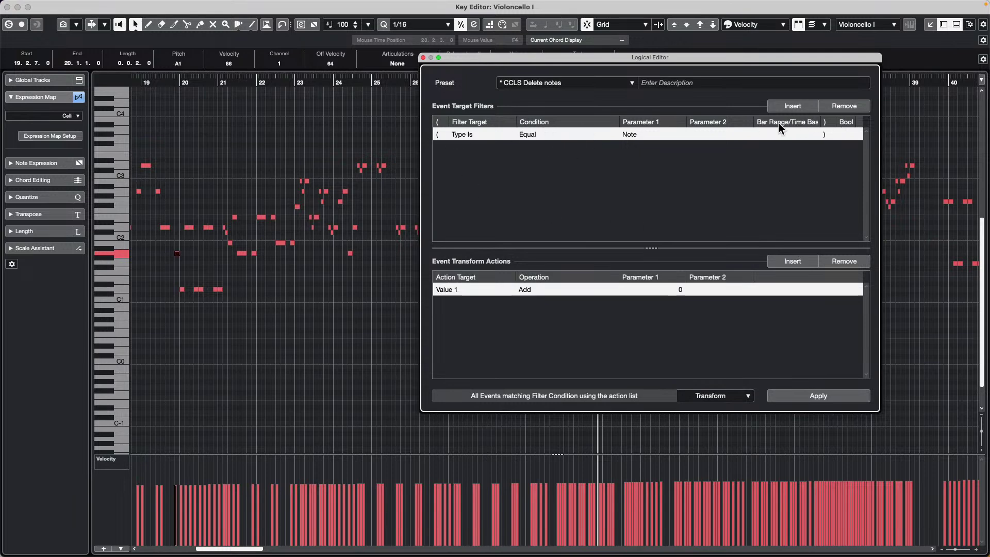
pyautogui.click(792, 105)
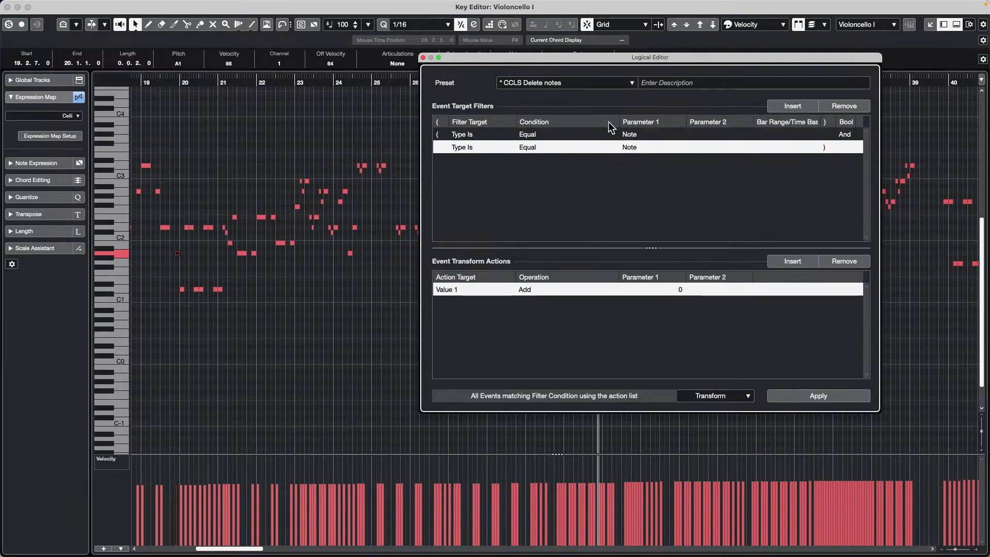
pyautogui.click(469, 148)
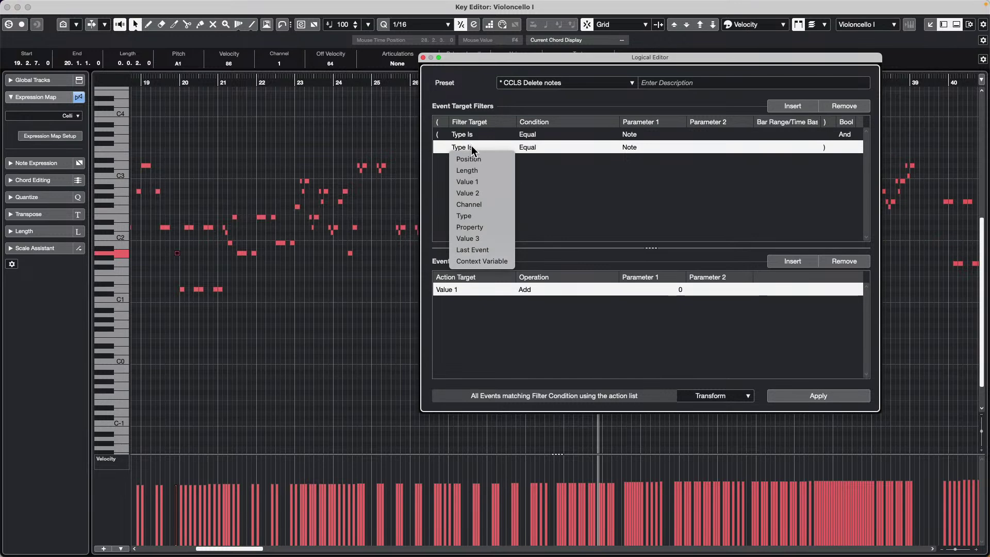
pyautogui.click(485, 181)
pyautogui.click(536, 148)
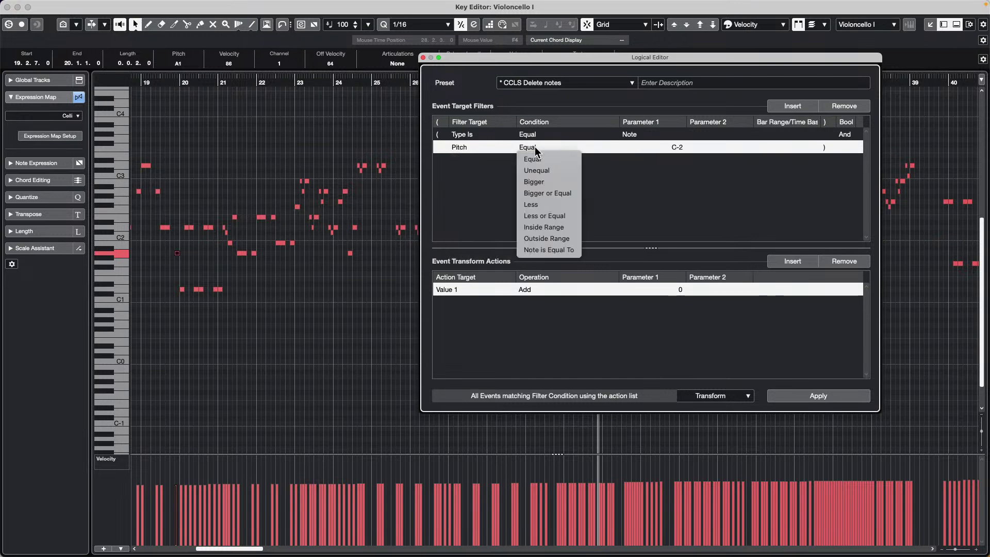
pyautogui.click(565, 227)
# Step: Set the pitch filter's range from A1 to E1
pyautogui.click(679, 149)
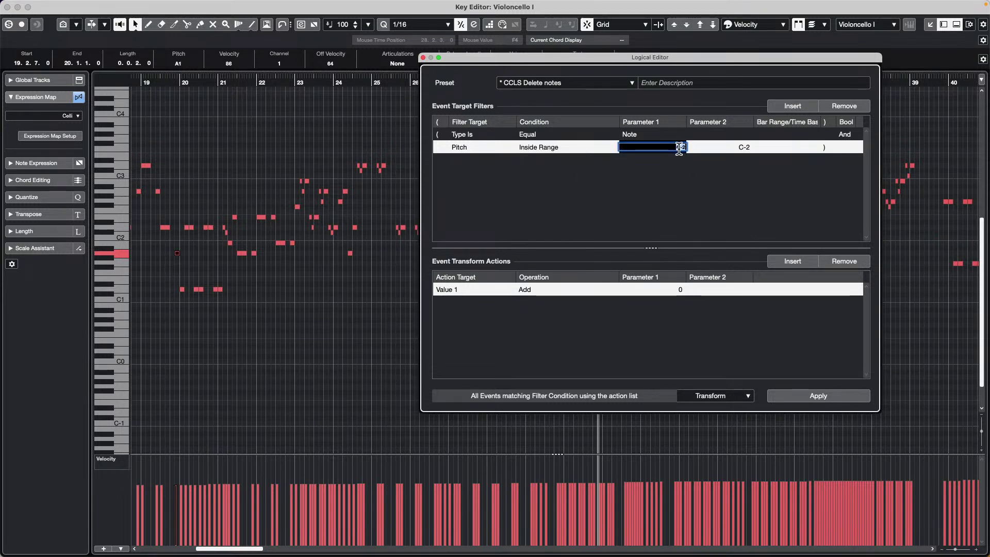
pyautogui.press('BackSpace')
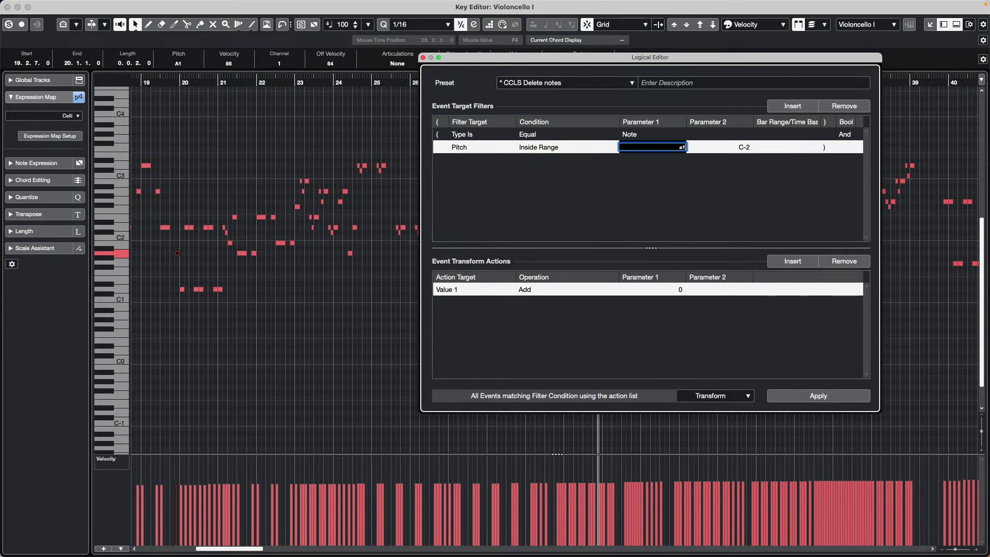
pyautogui.press('Return')
pyautogui.click(745, 147)
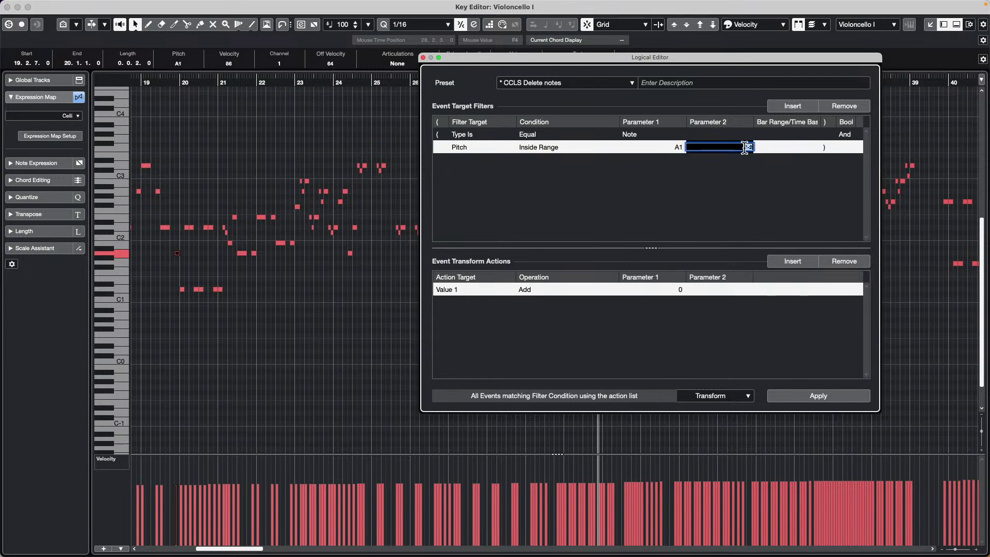
pyautogui.write('e1')
pyautogui.press('Return')
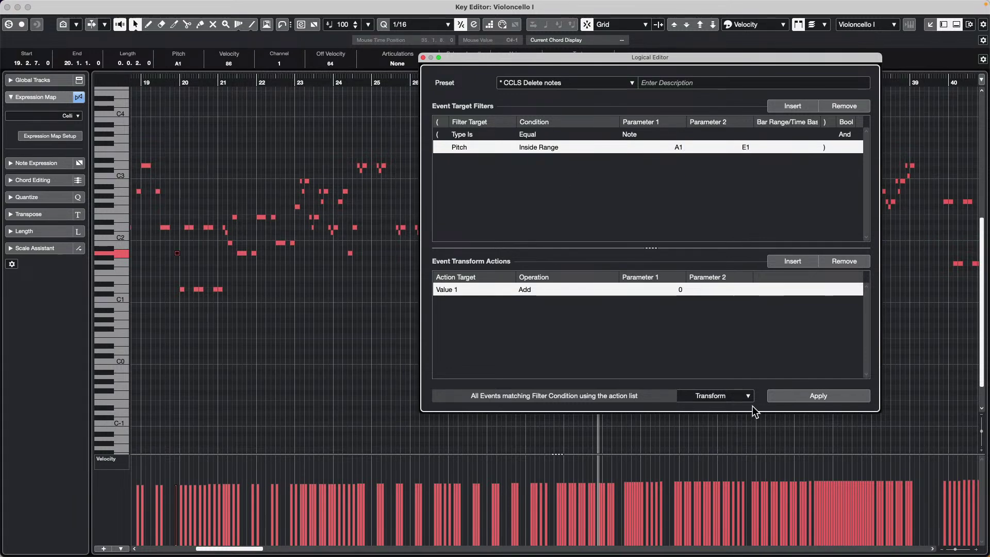
# Step: Change the function to Select and try applying the pitch filter to the cello notes
pyautogui.click(741, 396)
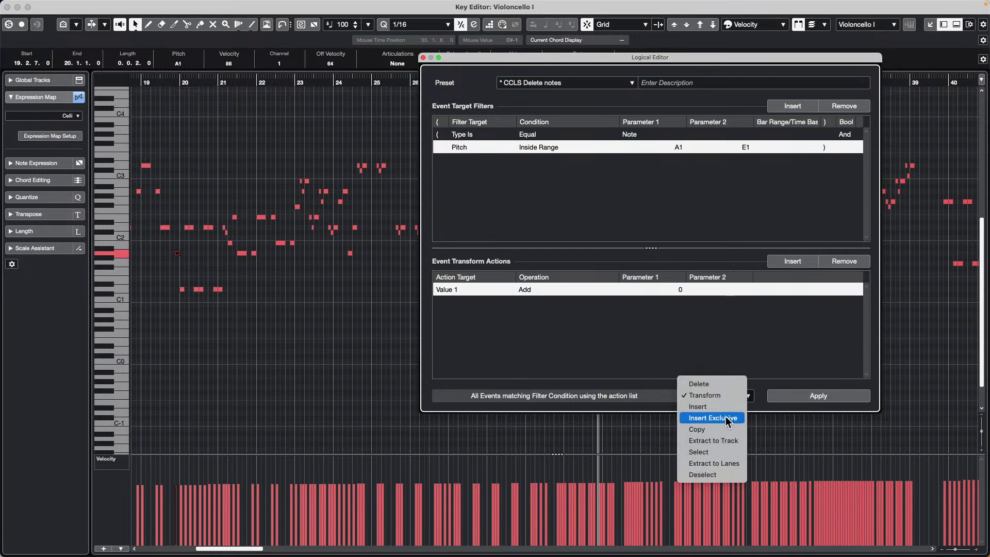
pyautogui.click(725, 453)
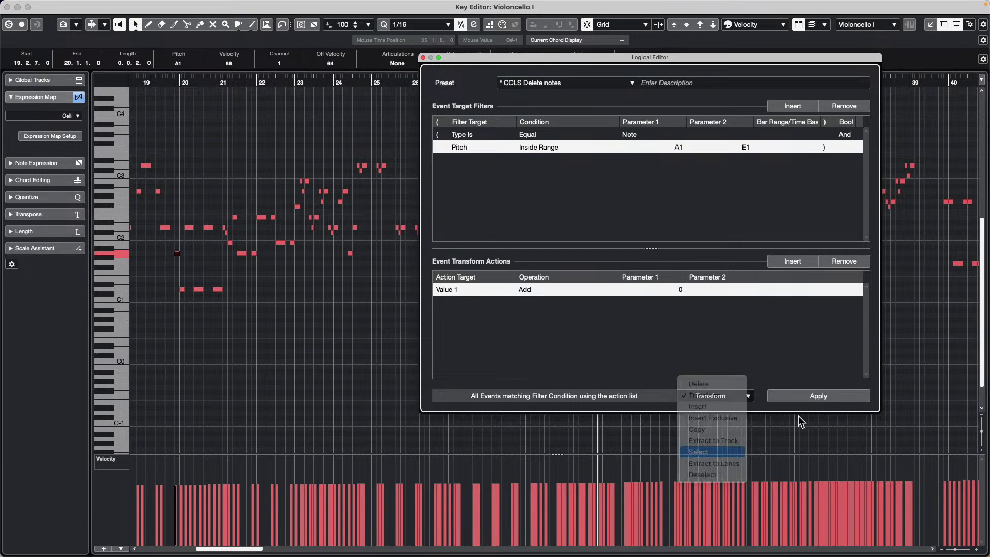
pyautogui.click(814, 397)
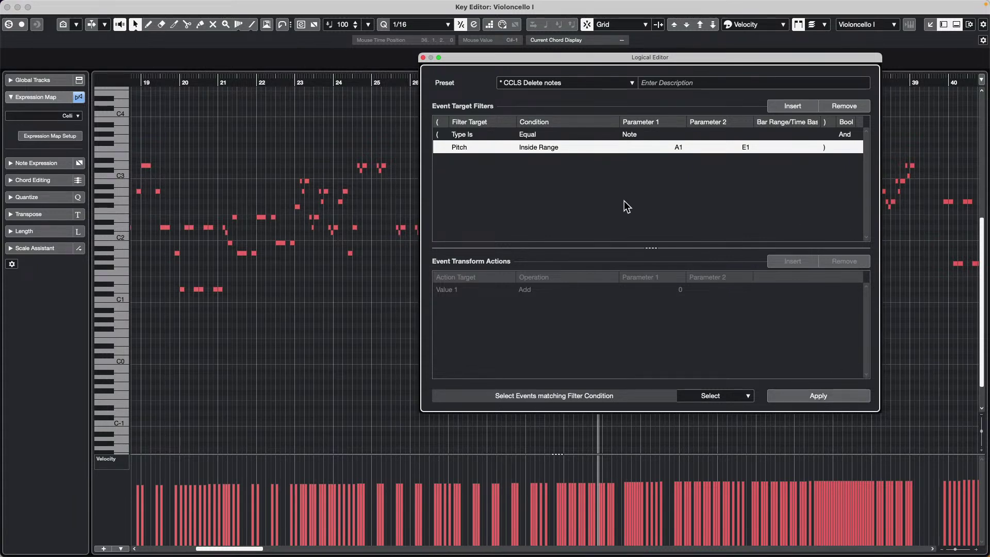
pyautogui.click(270, 281)
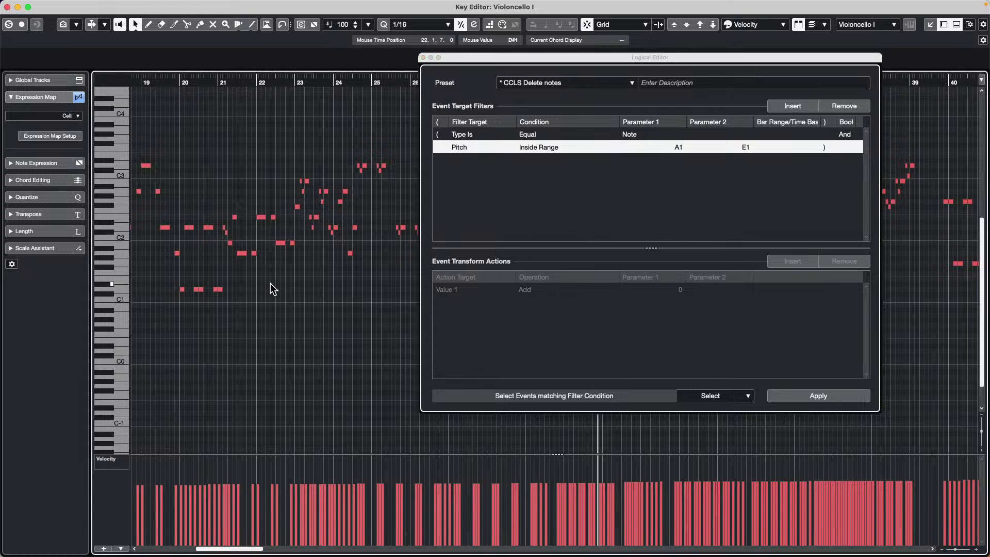
pyautogui.click(819, 396)
pyautogui.click(819, 396)
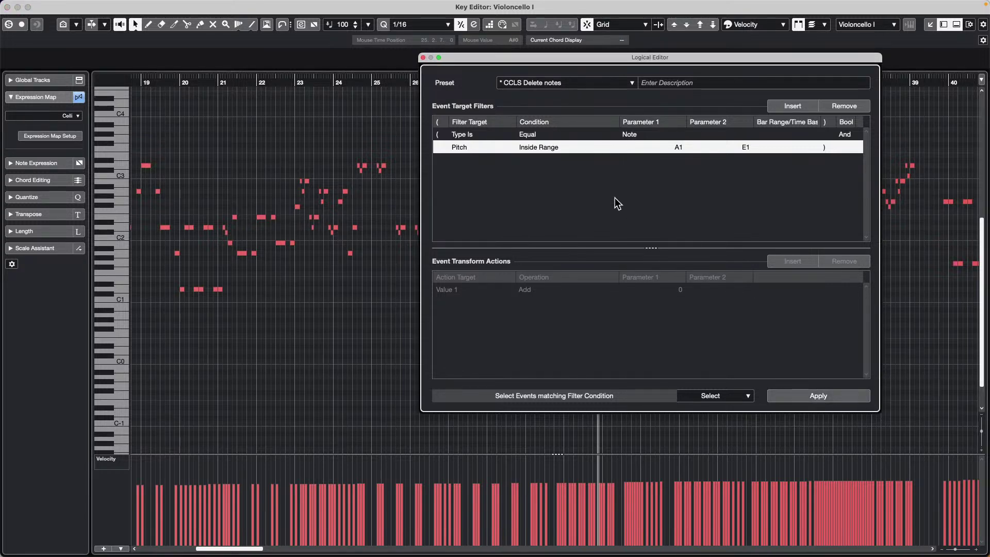
# Step: Review the pitch filter's condition choices, clear the note selection and retry applying the A1 to E1 filter
pyautogui.click(538, 149)
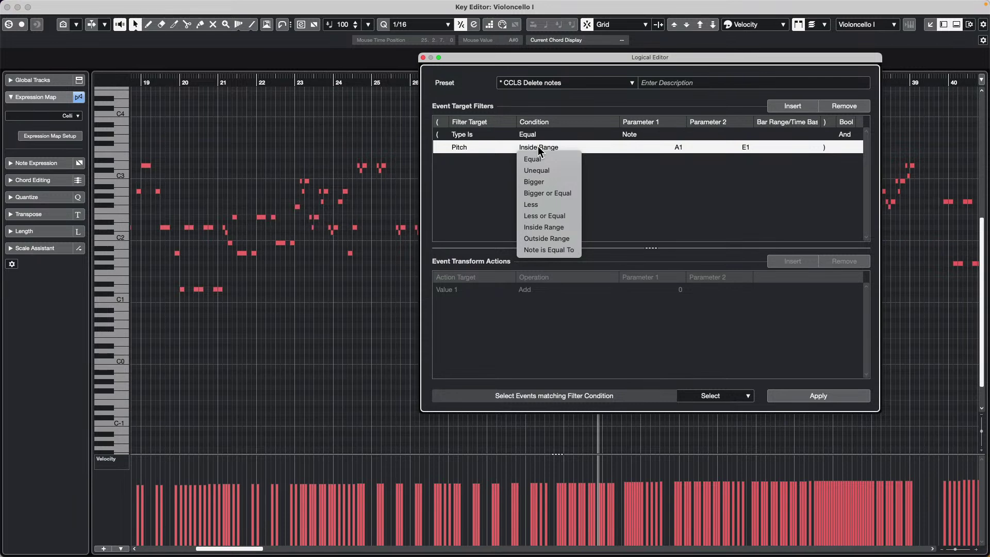
pyautogui.click(488, 181)
pyautogui.click(311, 302)
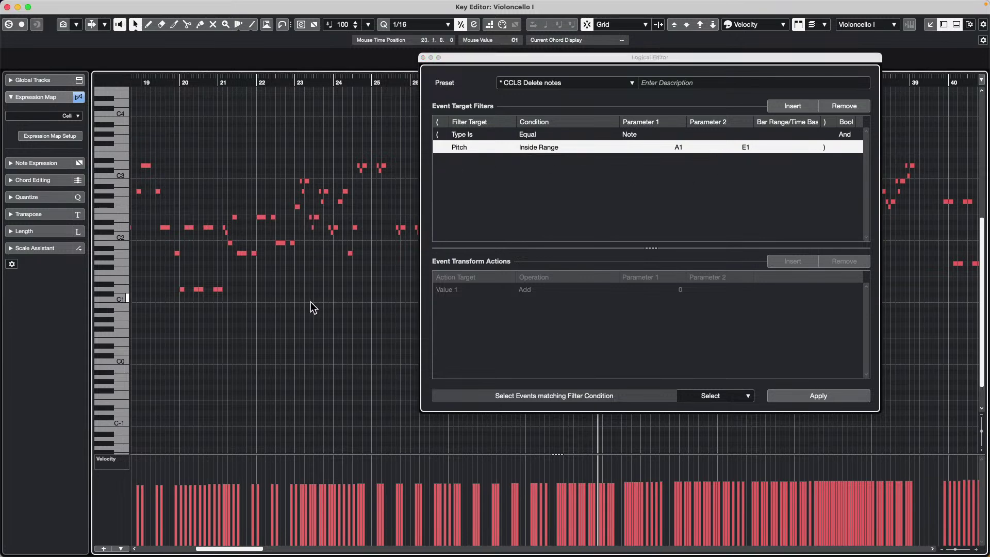
pyautogui.click(820, 397)
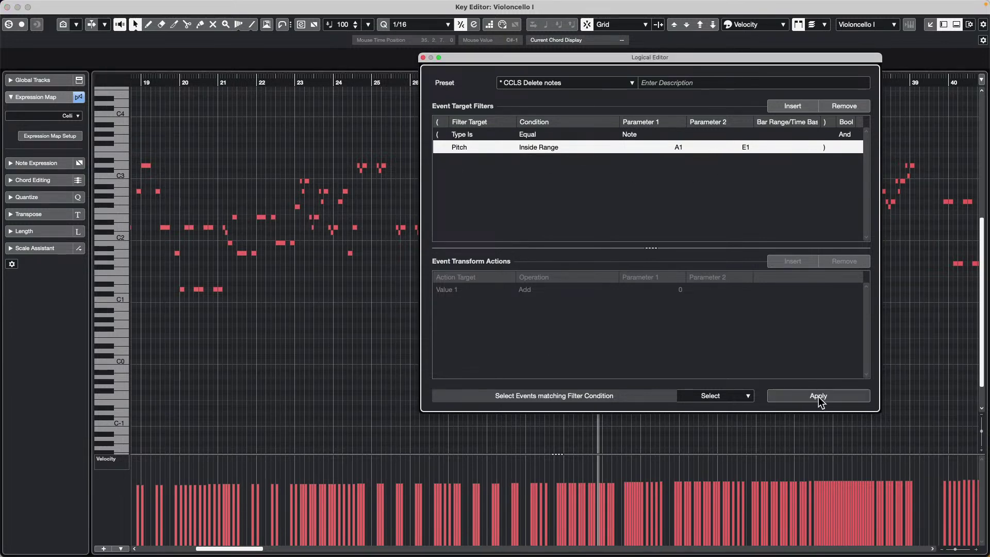
# Step: Change the pitch filter's condition to Equal, and return it to Inside Range
pyautogui.click(554, 150)
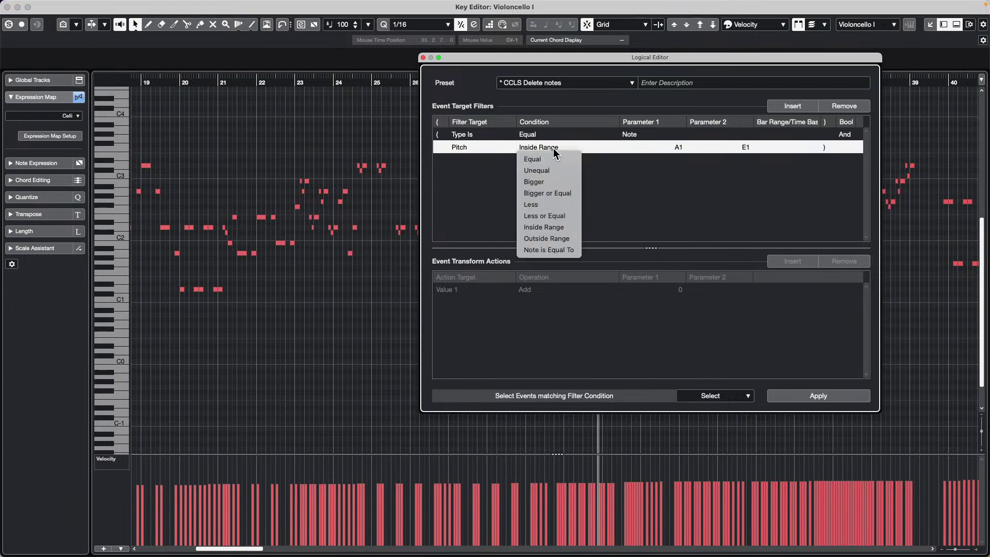
pyautogui.click(552, 156)
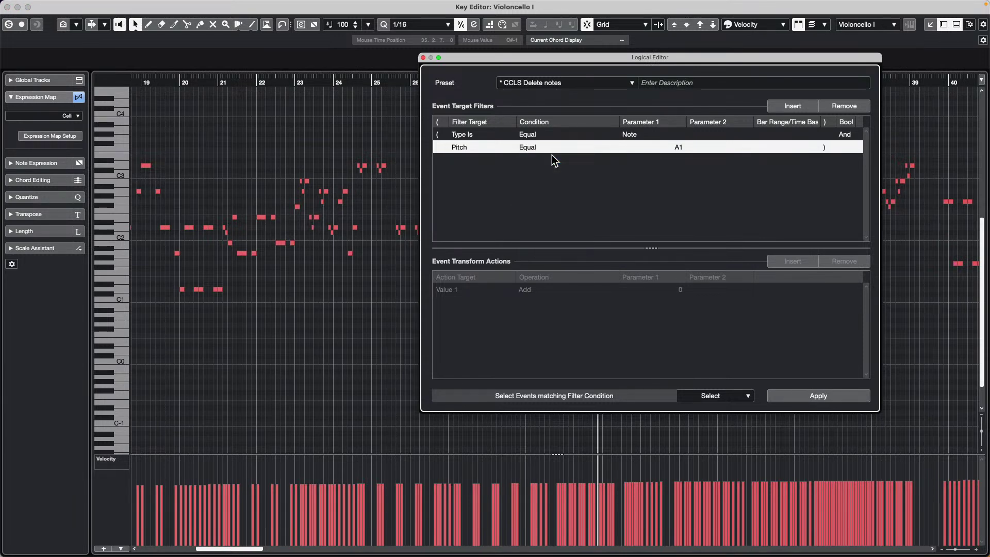
pyautogui.click(541, 149)
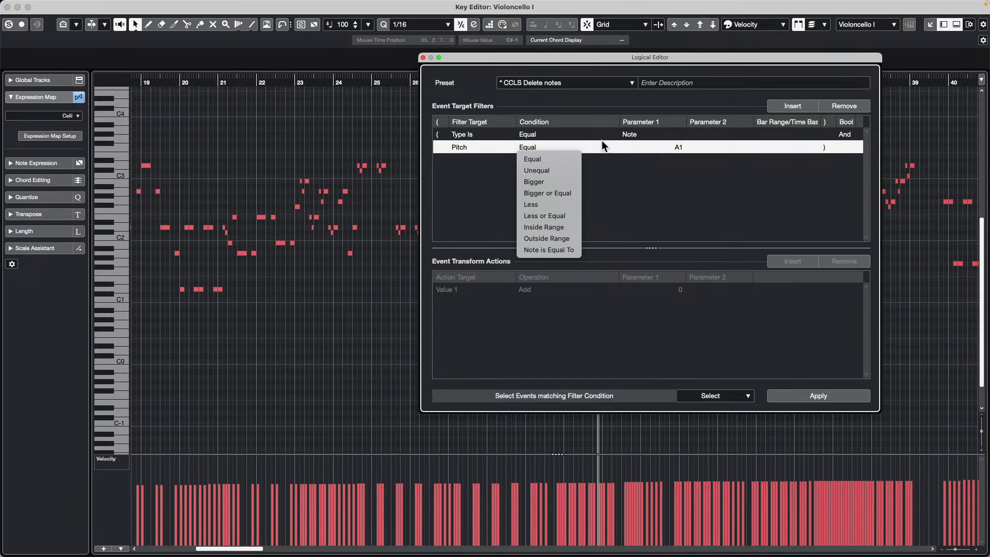
pyautogui.click(566, 227)
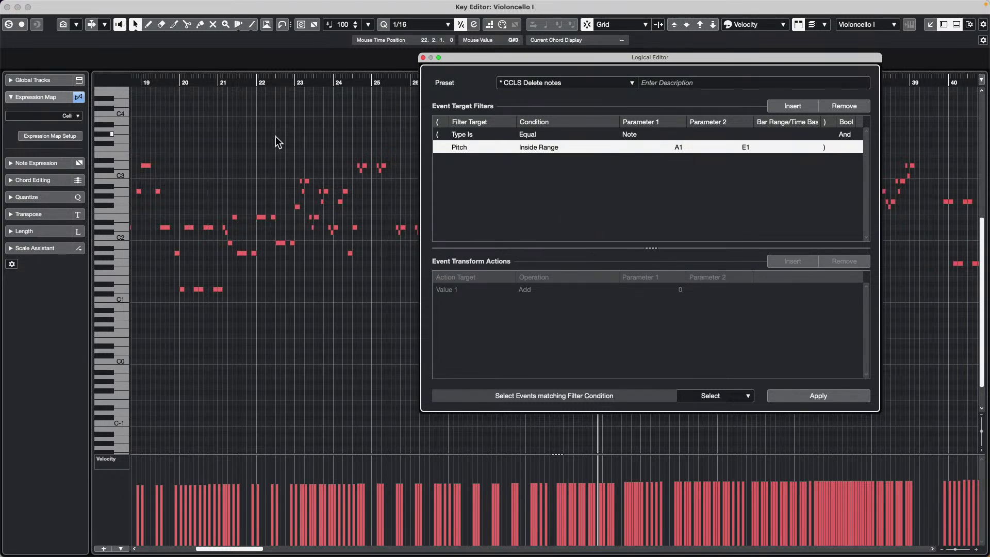
# Step: Select the A1 note in bar 21 to check its pitch, reapply the pitch filter and clear the selection
pyautogui.moveTo(149, 264); pyautogui.dragTo(304, 214)
pyautogui.click(241, 253)
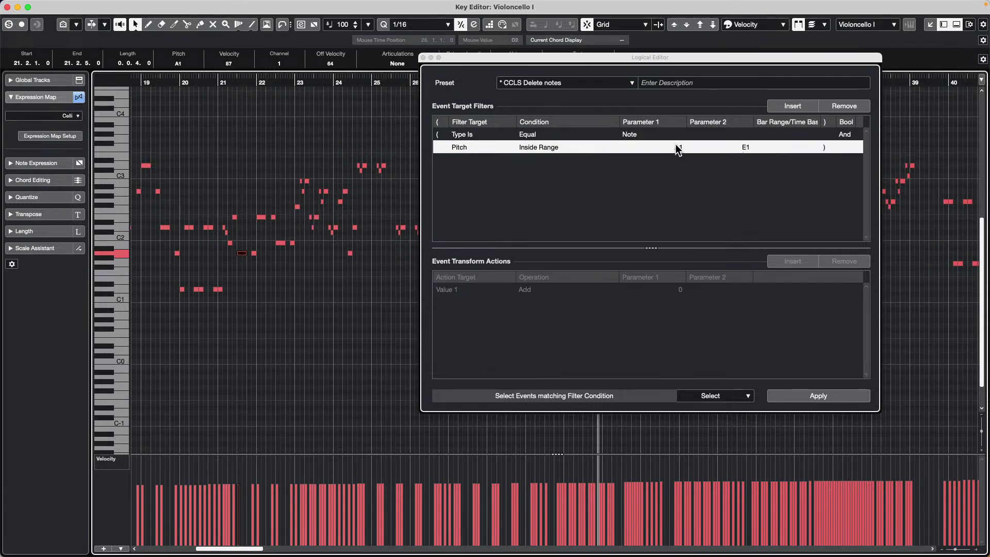
pyautogui.click(719, 397)
pyautogui.click(718, 397)
pyautogui.click(834, 398)
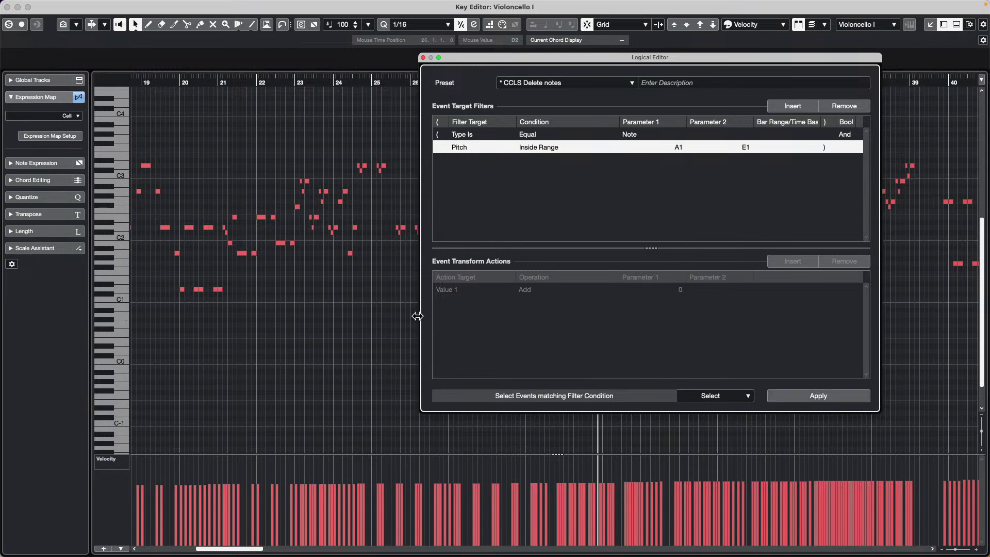
pyautogui.click(331, 332)
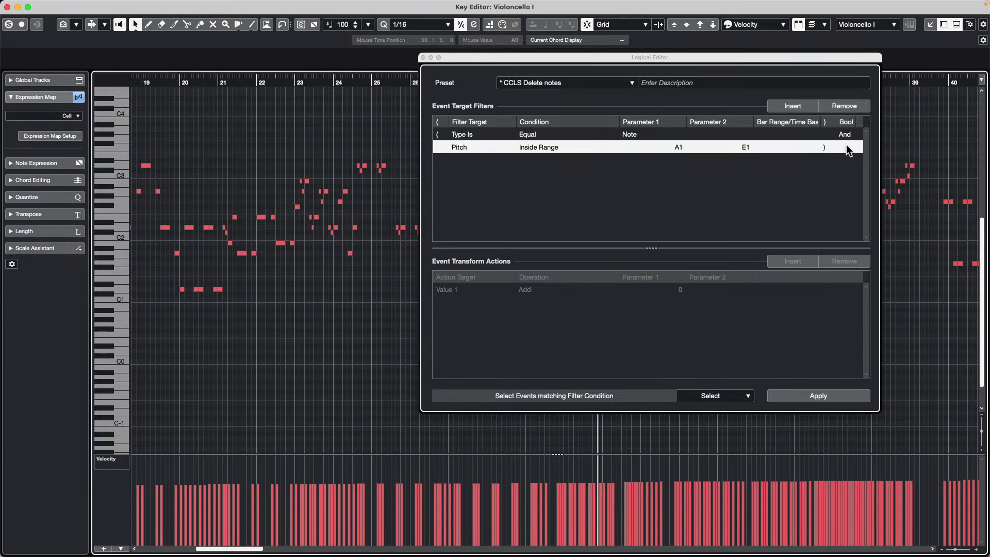
# Step: Replace the filter lines with a single Type Is Equal Note line, apply it to select all notes, and deselect them
pyautogui.click(846, 105)
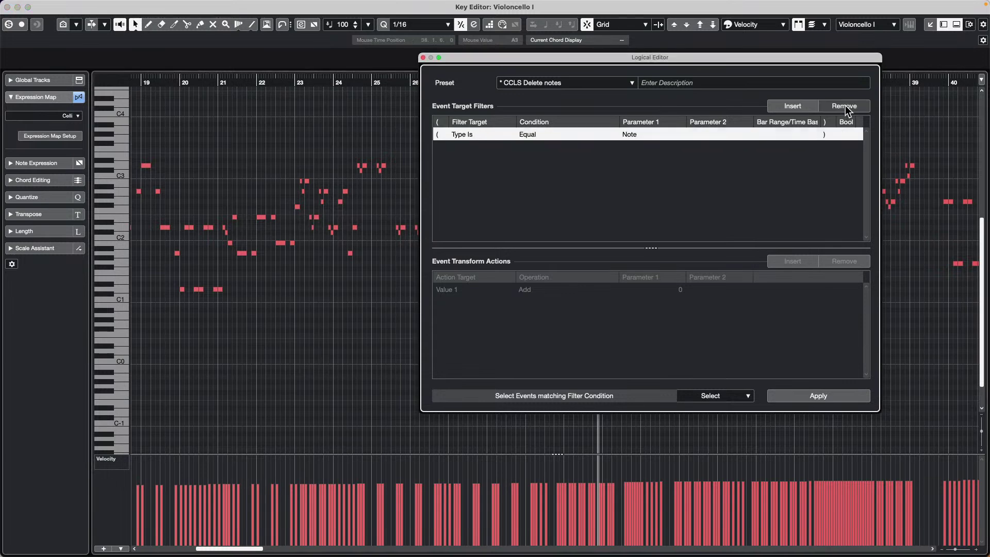
pyautogui.click(846, 106)
pyautogui.click(788, 107)
pyautogui.click(820, 402)
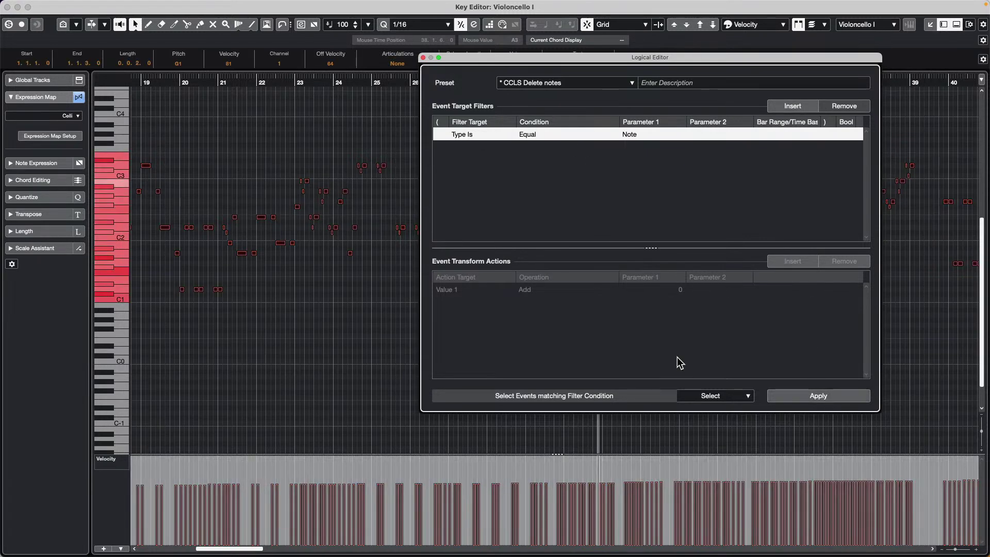
pyautogui.click(304, 301)
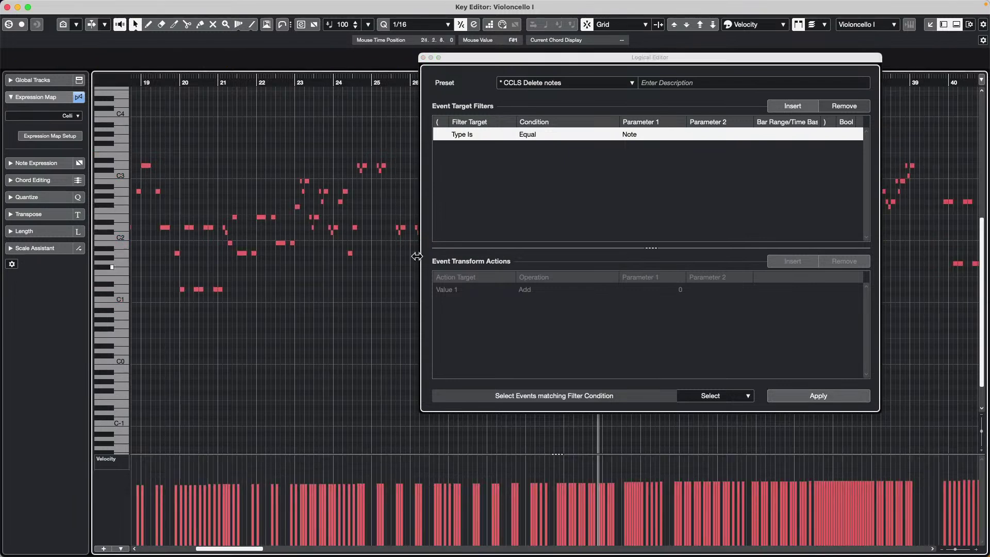
# Step: Add a second filter line below Type Is, with Pitch as the target and Inside Range as the condition
pyautogui.click(797, 107)
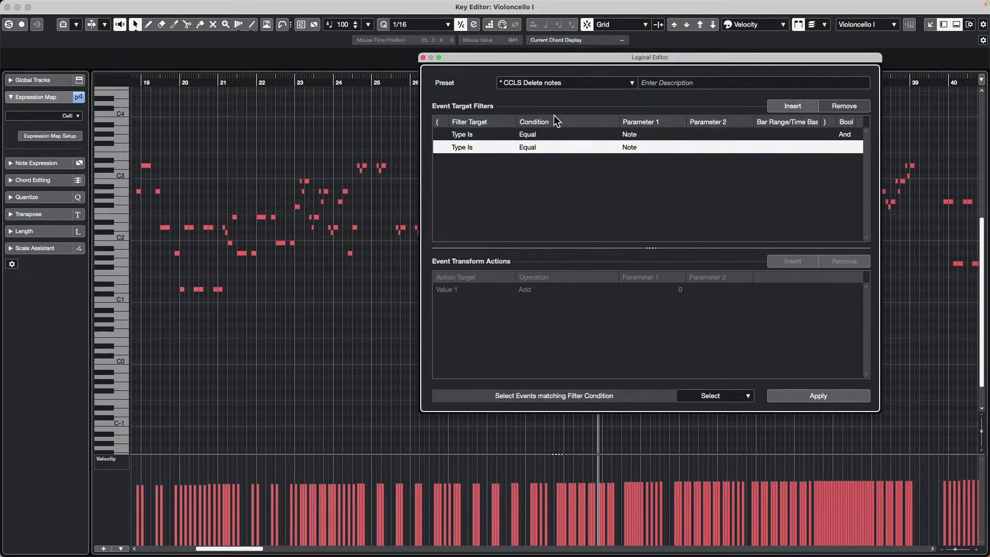
pyautogui.click(473, 149)
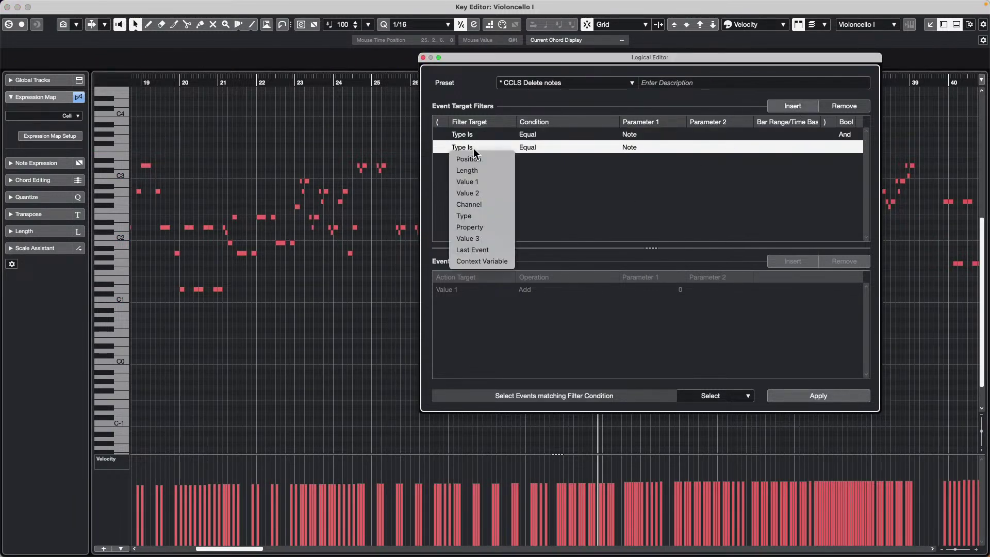
pyautogui.click(489, 181)
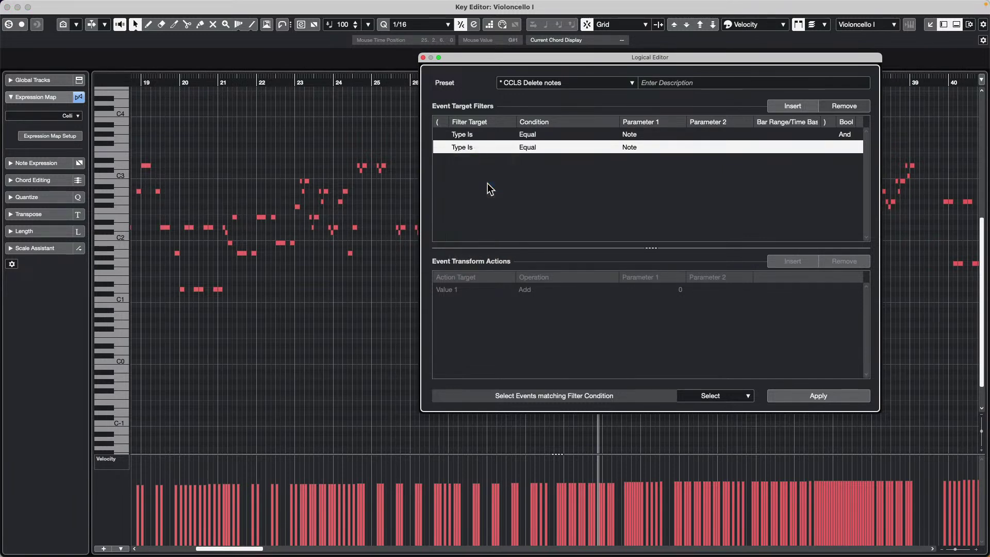
pyautogui.click(539, 149)
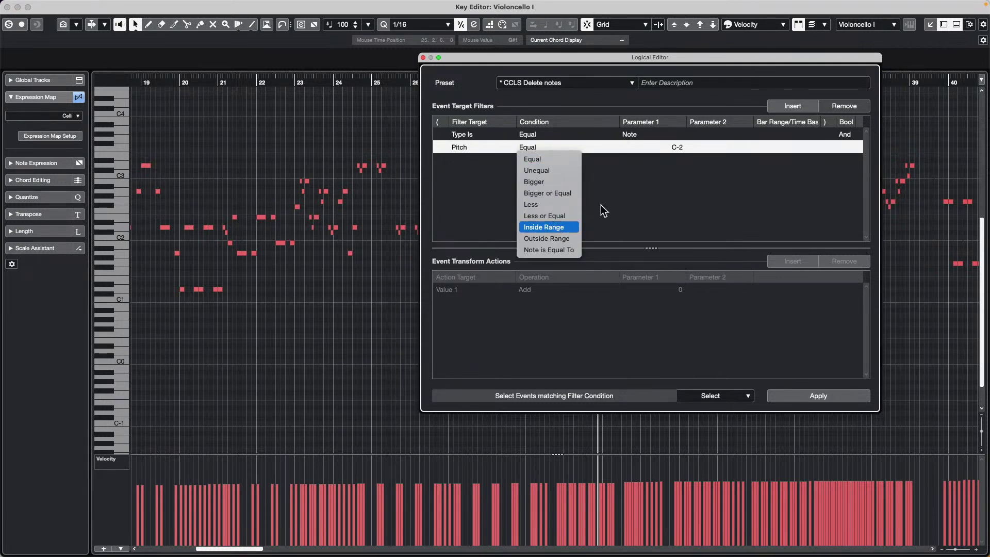
pyautogui.click(558, 227)
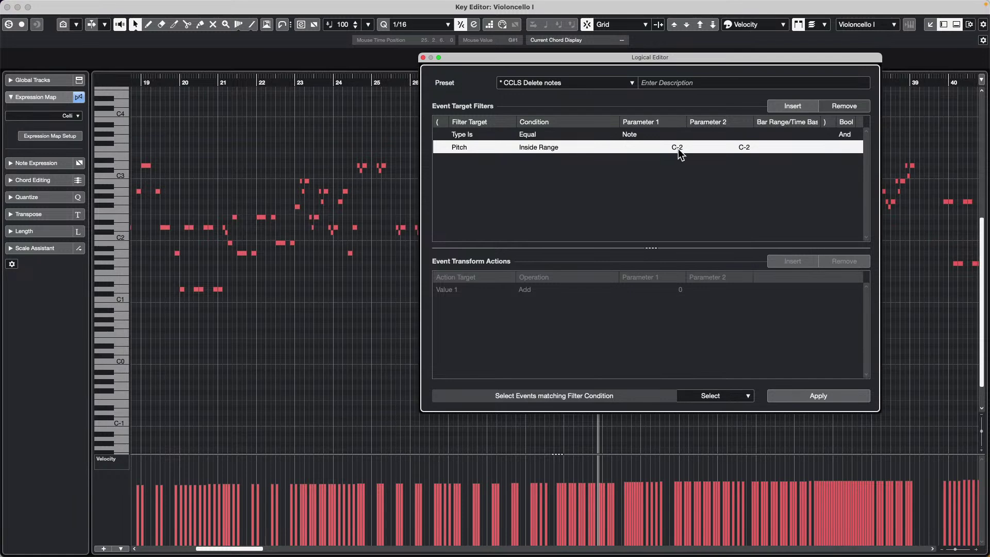
# Step: Set the pitch range to A1 through E2, apply the filter to select the matching notes, and deselect them
pyautogui.click(679, 151)
pyautogui.write('a1')
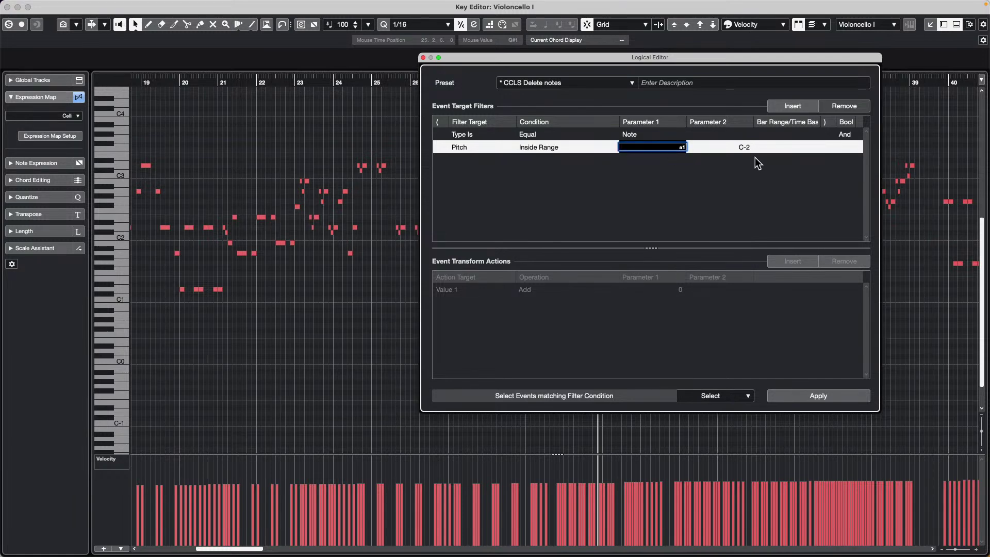
pyautogui.click(744, 149)
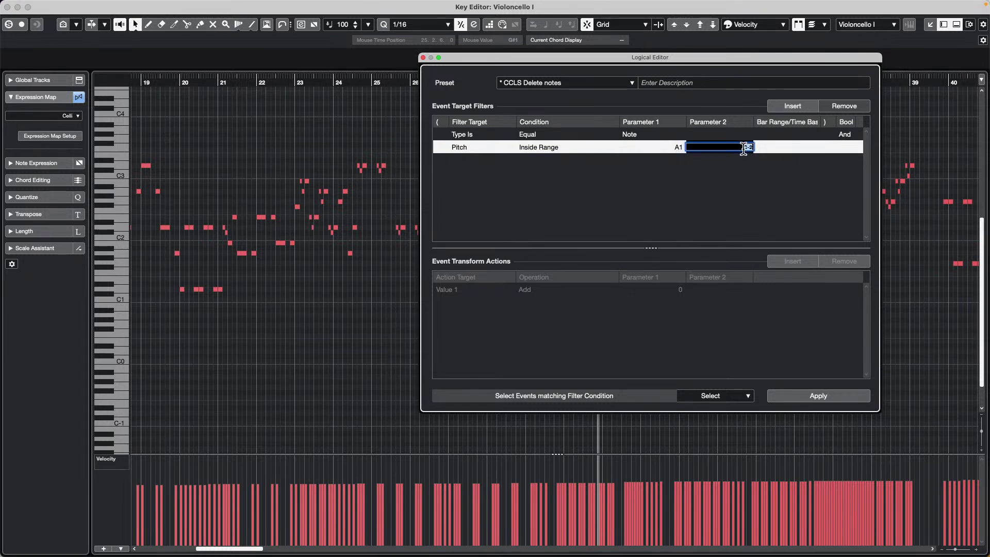
pyautogui.write('e2')
pyautogui.press('Return')
pyautogui.click(812, 395)
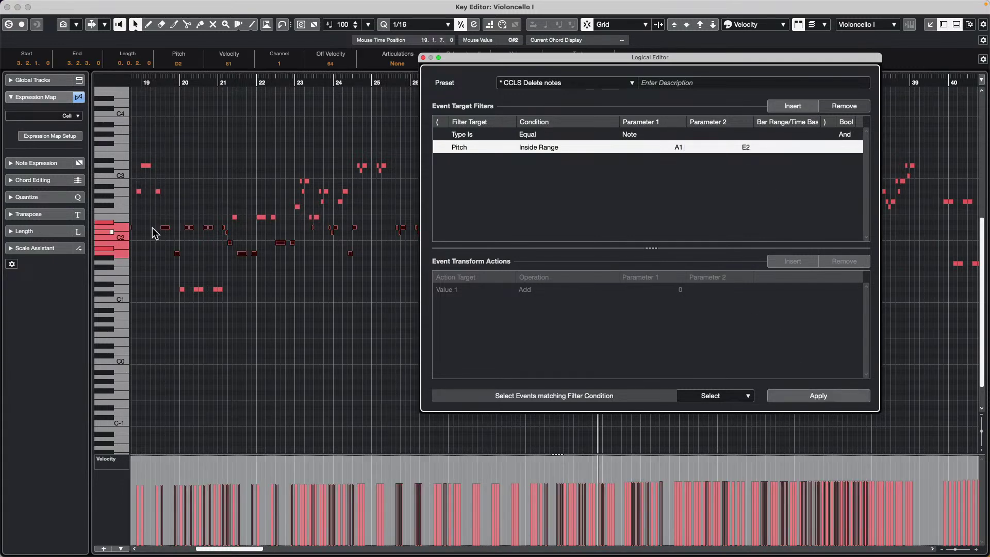
pyautogui.click(267, 316)
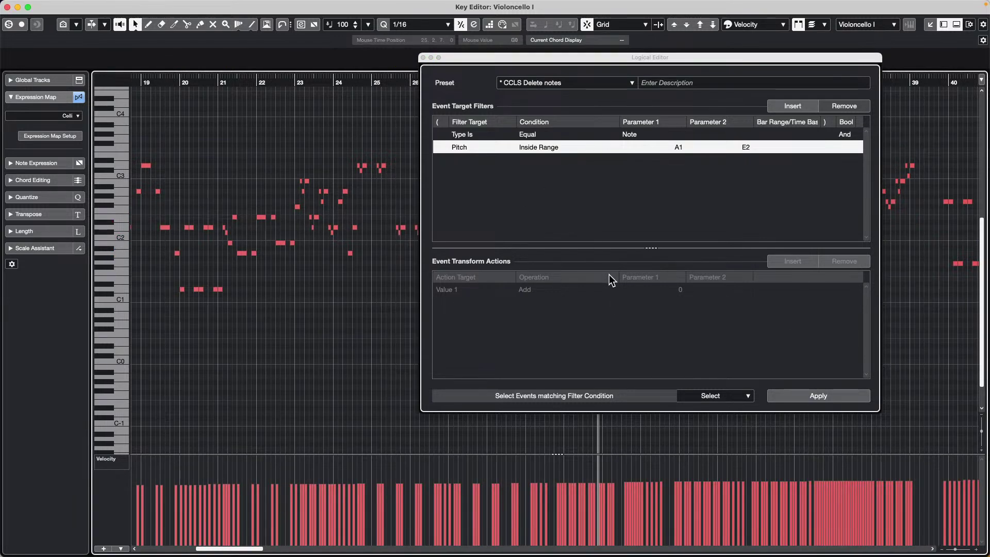
# Step: Switch the Logical Editor function to Transform and set the action target to Value 2
pyautogui.click(732, 397)
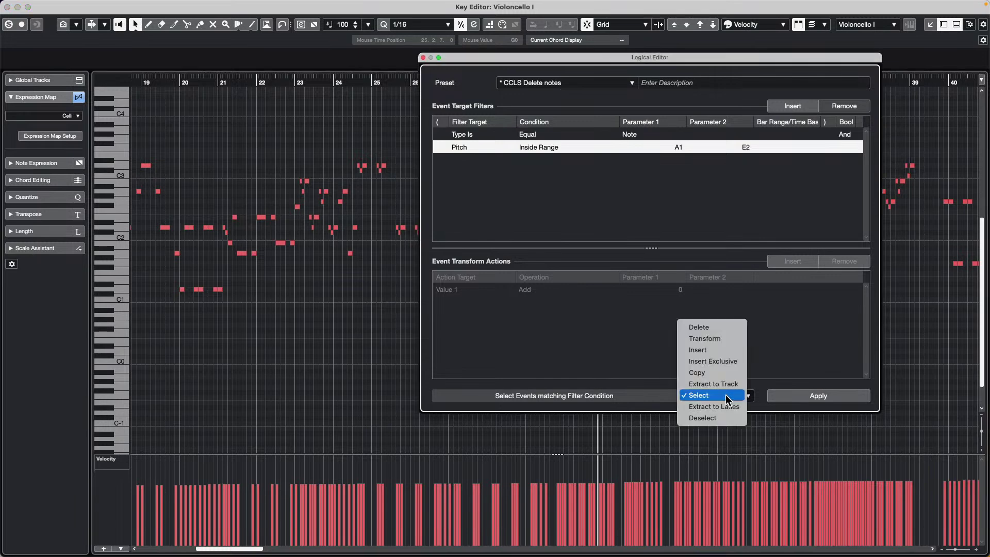
pyautogui.click(719, 339)
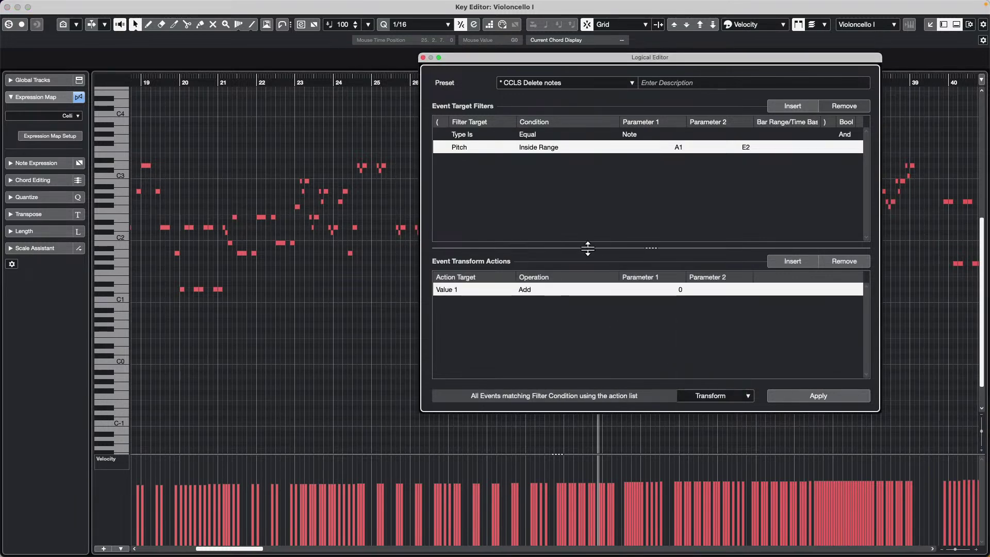
pyautogui.click(445, 291)
pyautogui.click(467, 335)
# Step: Set the Value 2 action to Add 20 and apply it to the filtered notes
pyautogui.click(531, 293)
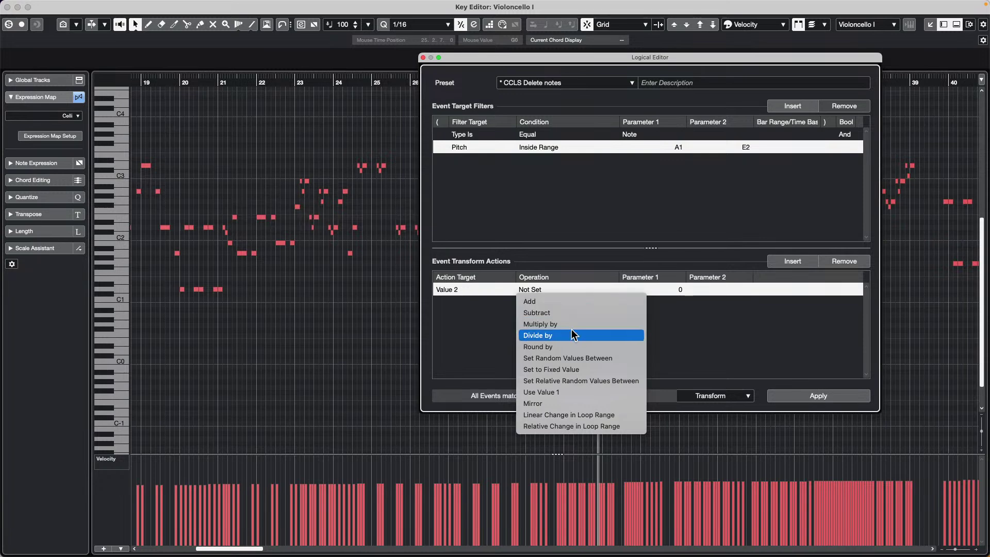
pyautogui.click(581, 303)
pyautogui.click(672, 288)
pyautogui.write('20')
pyautogui.press('Return')
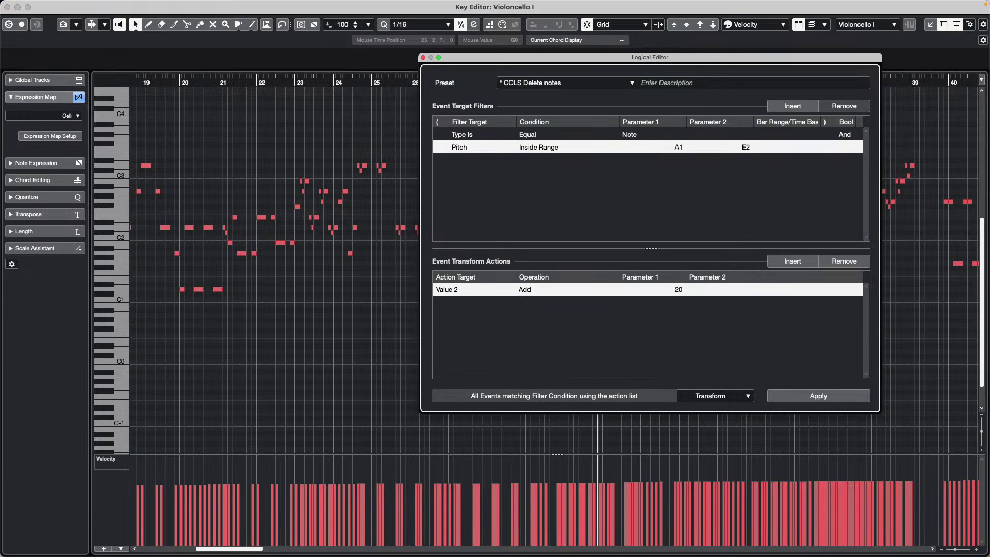
pyautogui.click(831, 396)
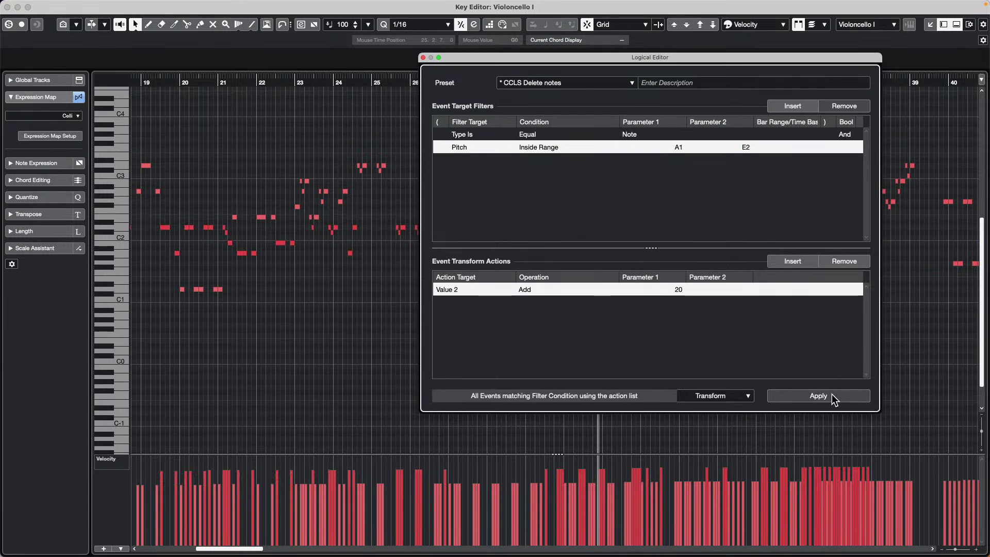
# Step: Change the Value 2 operation to Set Random Values Between 90 and 120
pyautogui.click(546, 289)
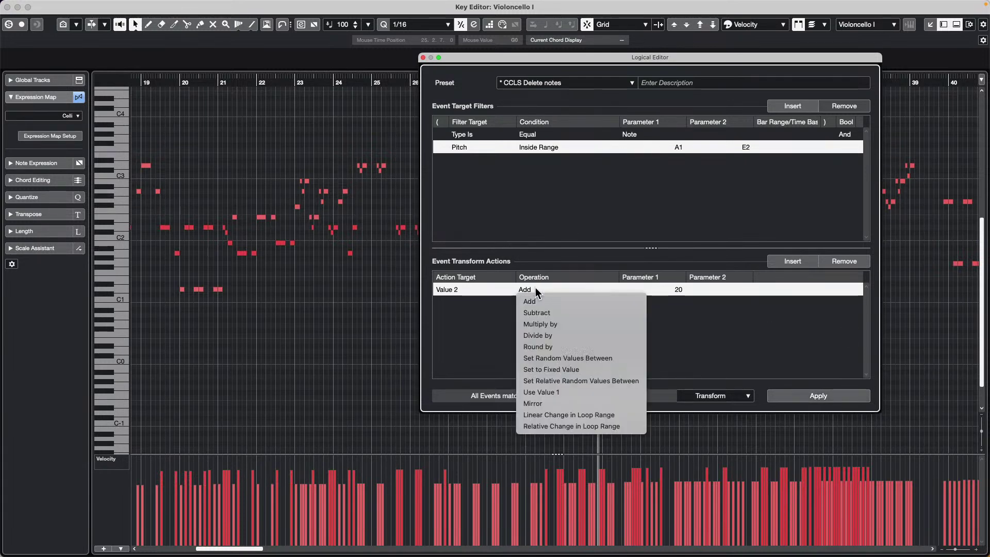
pyautogui.click(566, 358)
pyautogui.click(675, 290)
pyautogui.write('90')
pyautogui.click(748, 289)
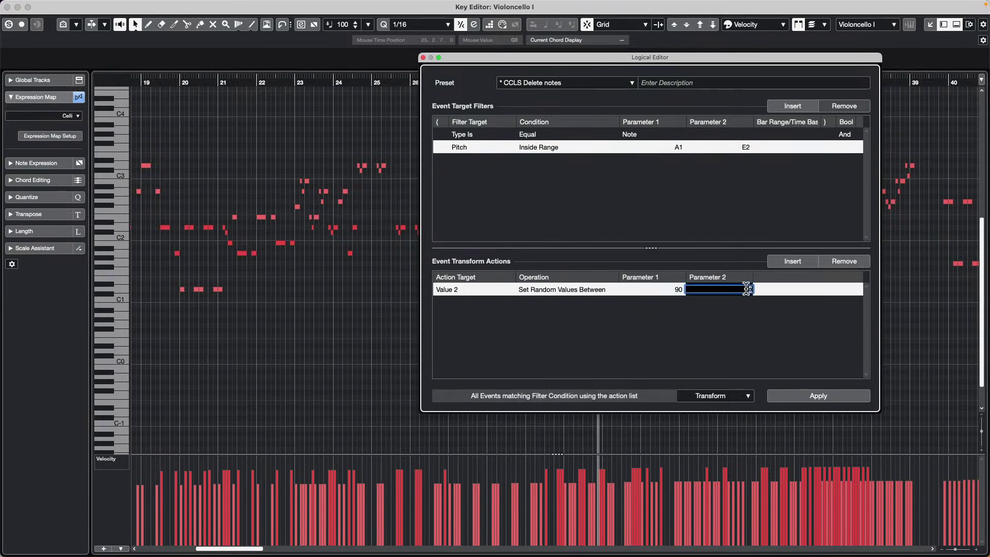
pyautogui.write('100')
pyautogui.press('Return')
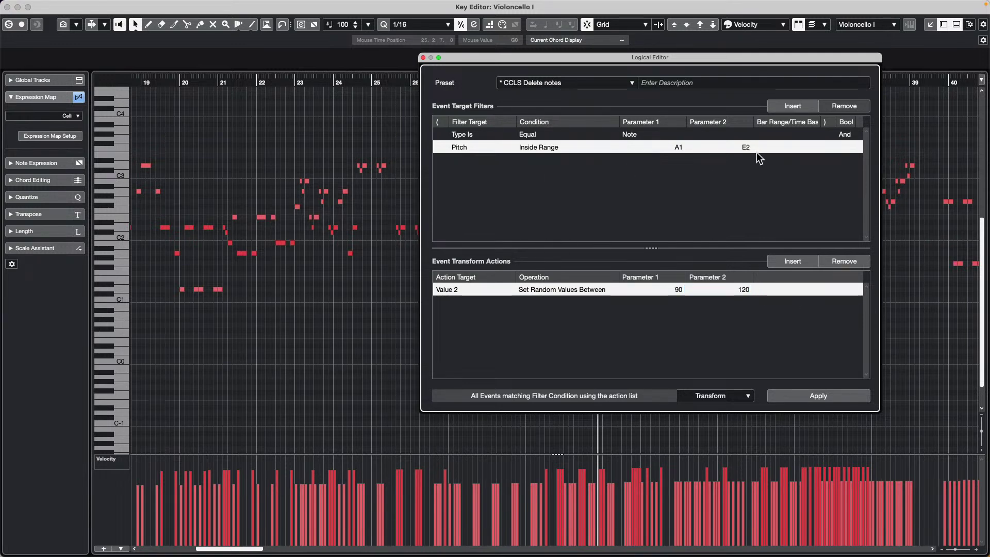
# Step: Apply the random velocity transform to the filtered notes several times in a row
pyautogui.click(824, 392)
pyautogui.click(825, 395)
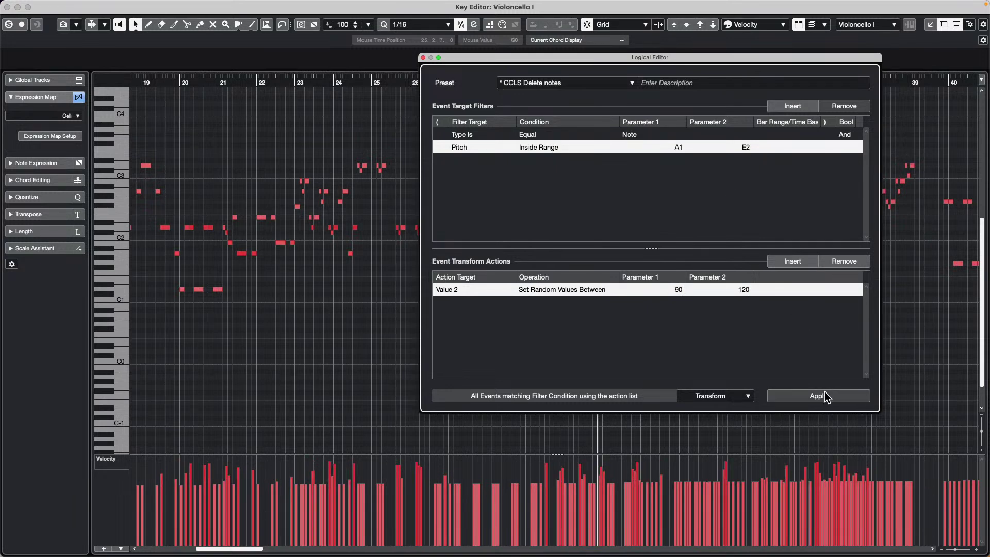
pyautogui.click(825, 394)
pyautogui.click(825, 396)
pyautogui.click(825, 395)
pyautogui.click(825, 395)
pyautogui.click(825, 395)
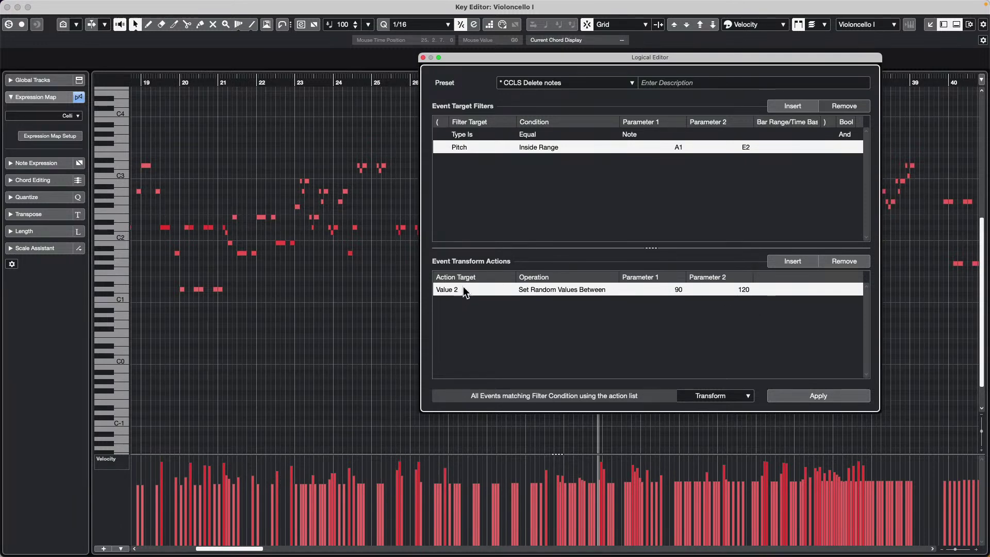
# Step: Switch the Logical Editor function to Insert and set the action target to Value 1
pyautogui.click(713, 395)
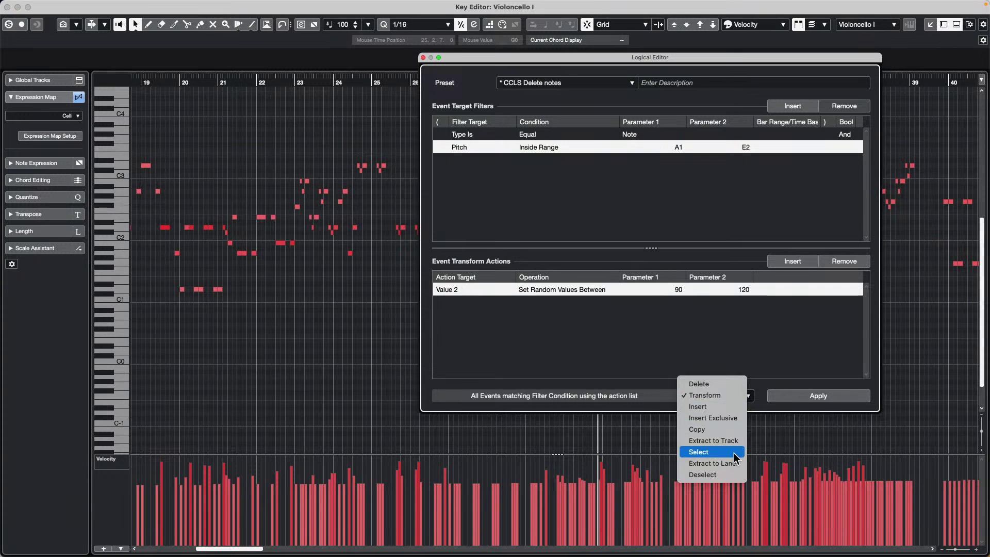
pyautogui.click(717, 407)
pyautogui.click(441, 289)
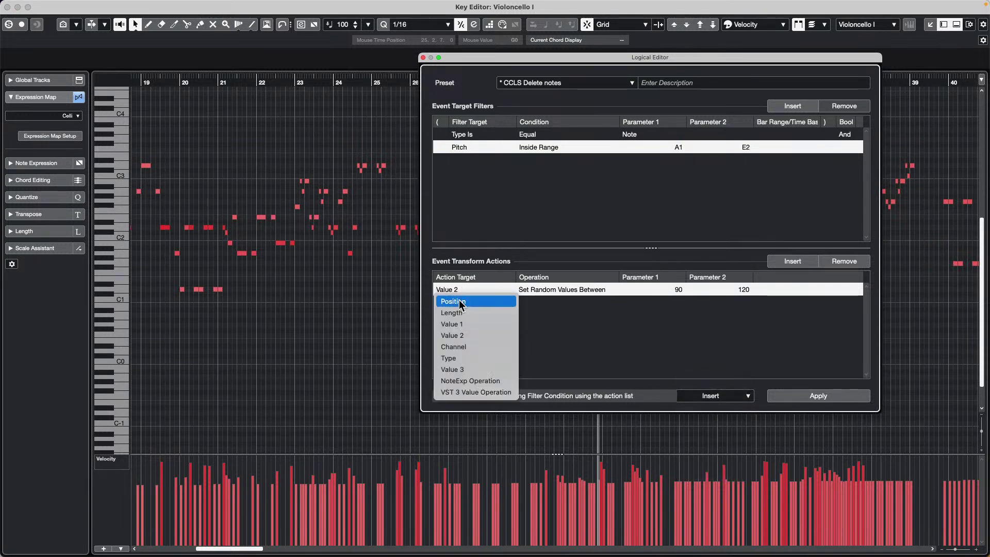
pyautogui.click(478, 326)
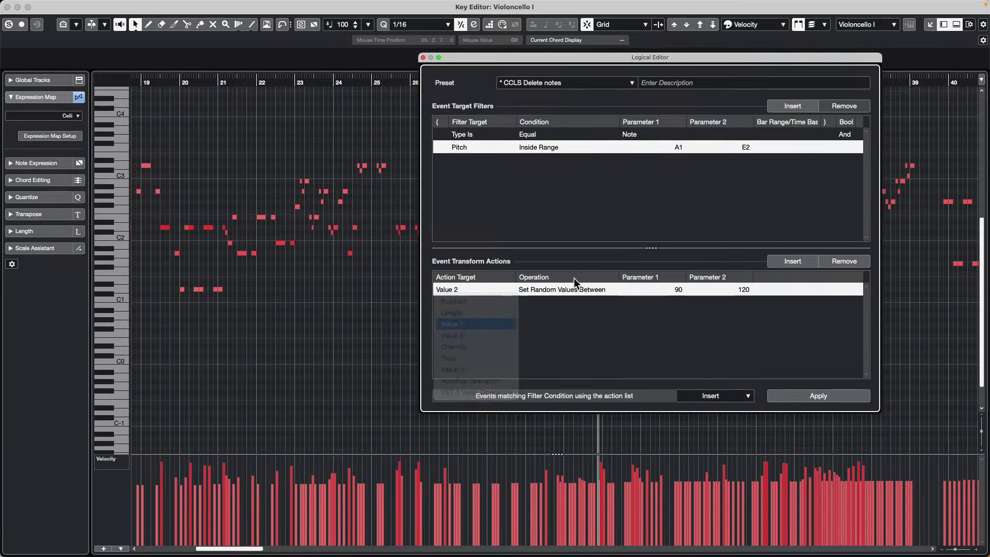
# Step: Set the Value 1 action to Add 24 and apply it to insert copies of the filtered notes two octaves higher
pyautogui.click(534, 292)
pyautogui.click(530, 302)
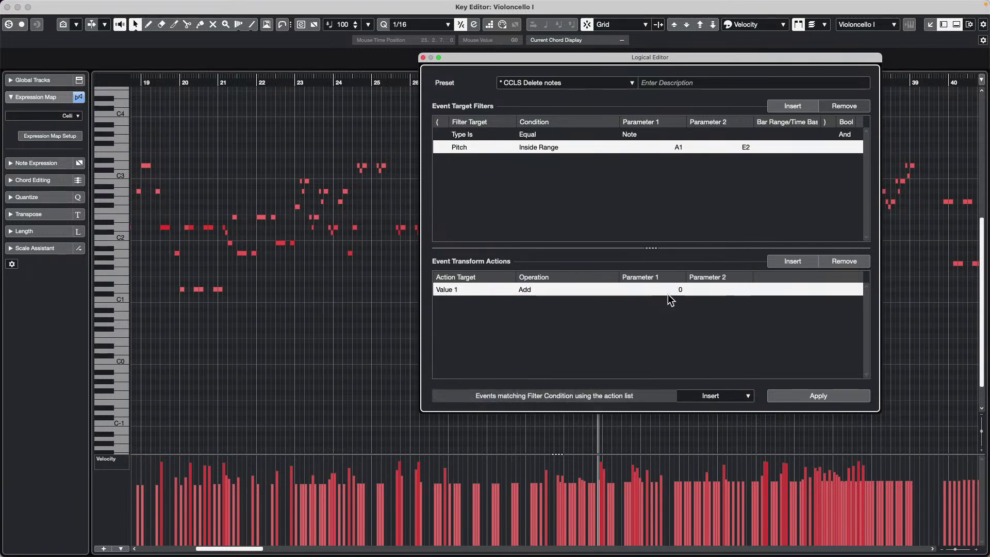
pyautogui.click(669, 289)
pyautogui.write('24')
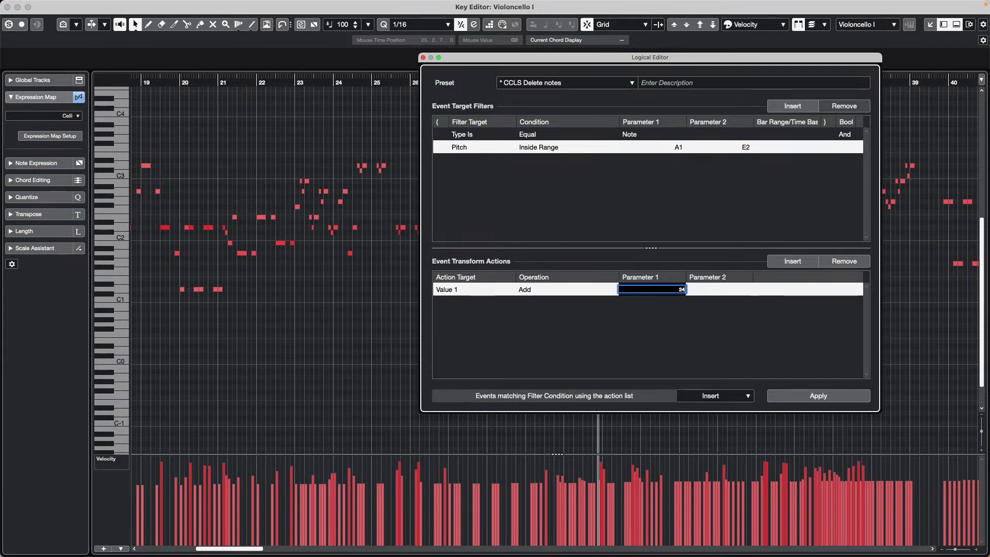
pyautogui.press('Return')
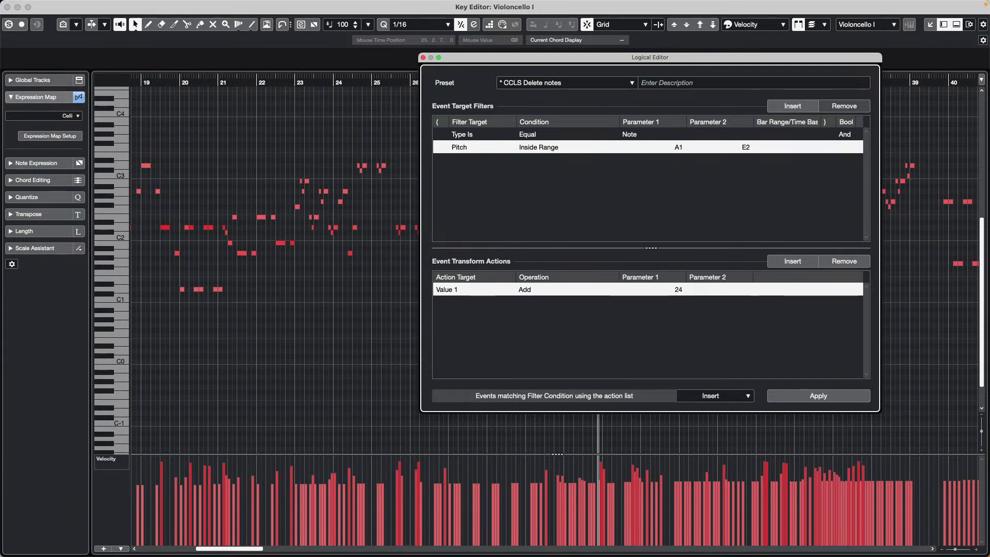
pyautogui.click(827, 395)
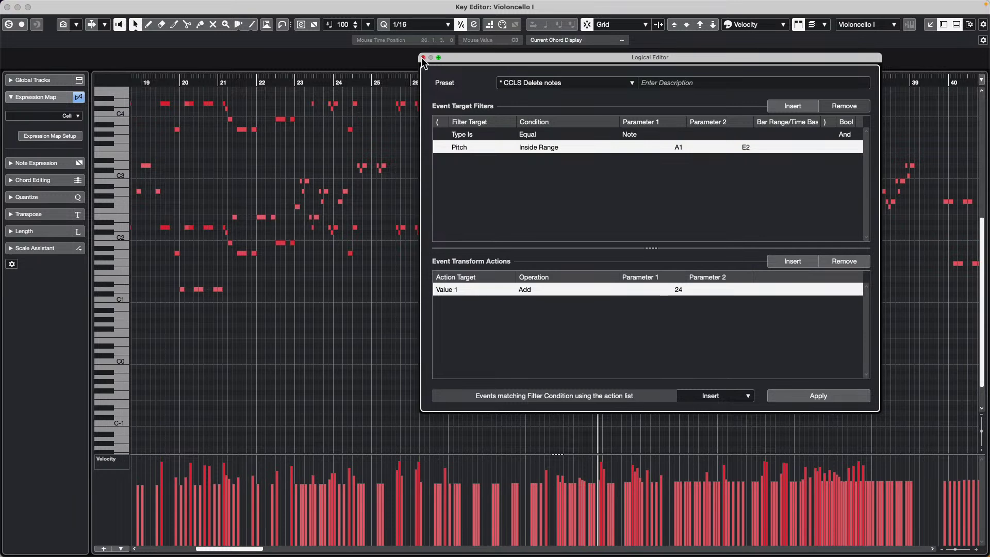
# Step: Close the Logical Editor and the Key Editor, and show the track visibility list in the bach dynamics project
pyautogui.click(423, 57)
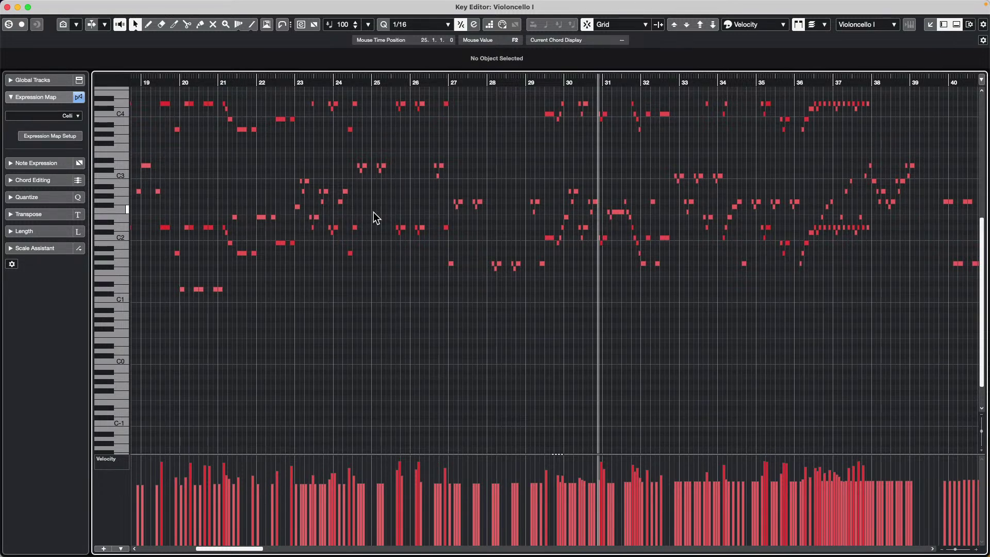
pyautogui.click(7, 7)
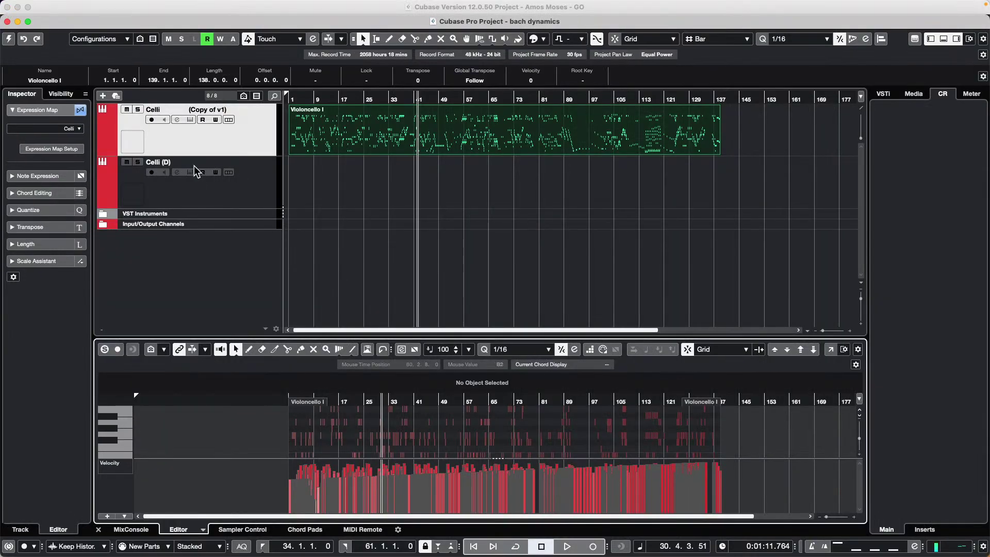
pyautogui.click(216, 149)
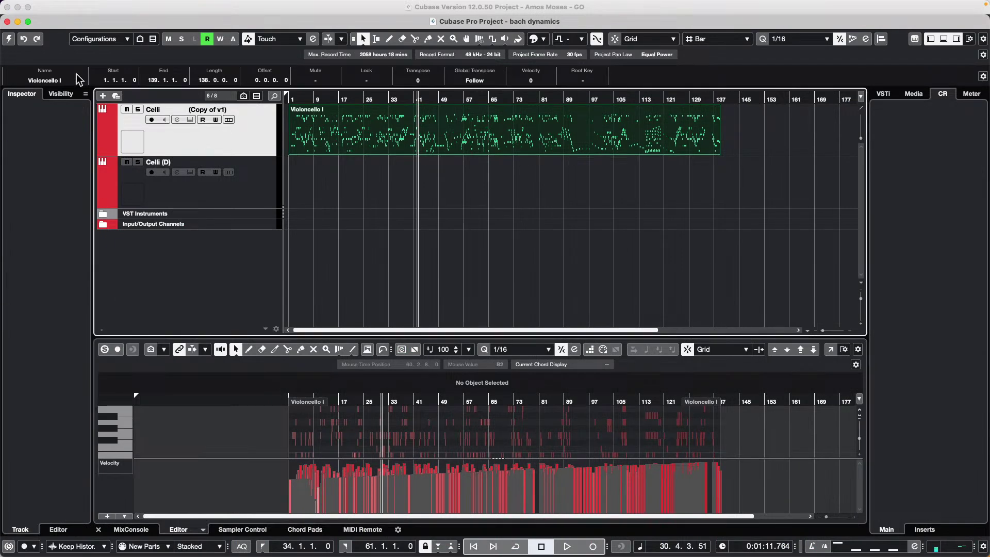
pyautogui.click(61, 94)
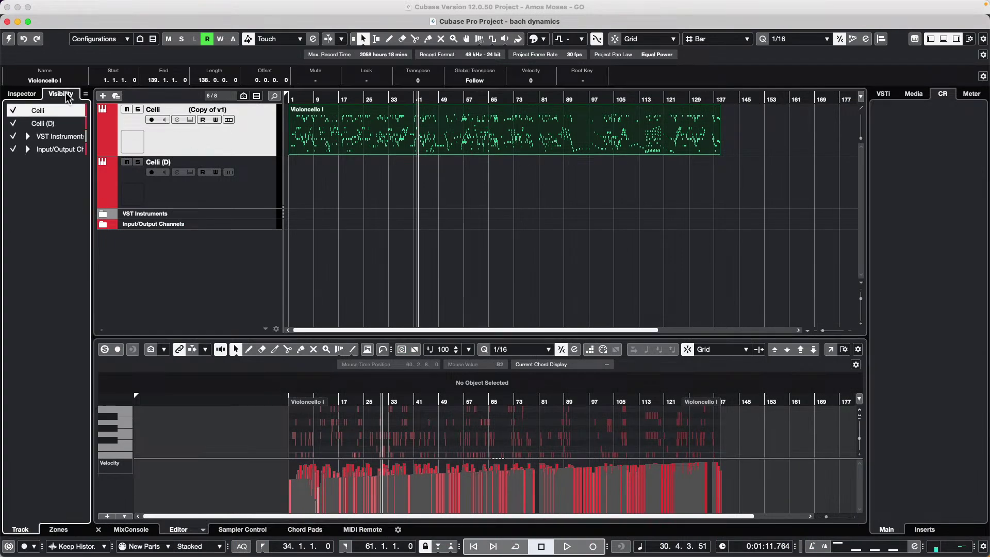
# Step: Try to add an audio track to the bach dynamics project, and activate the project
pyautogui.click(241, 138)
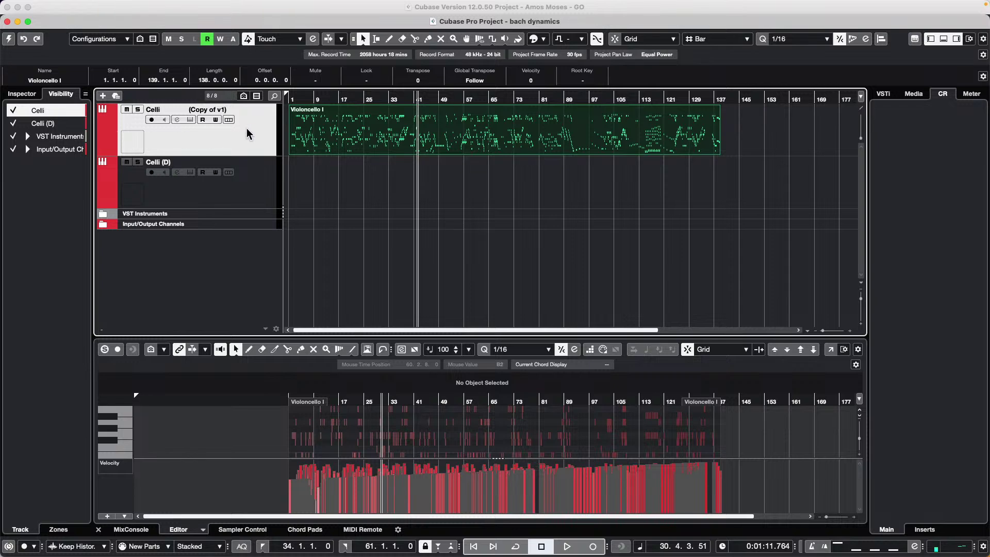
pyautogui.rightClick(249, 150)
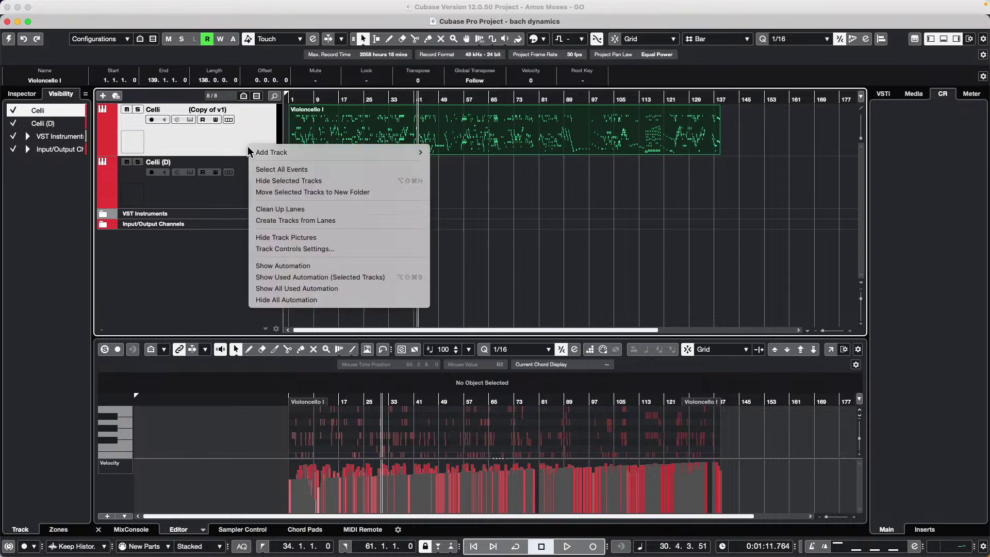
pyautogui.moveTo(307, 153)
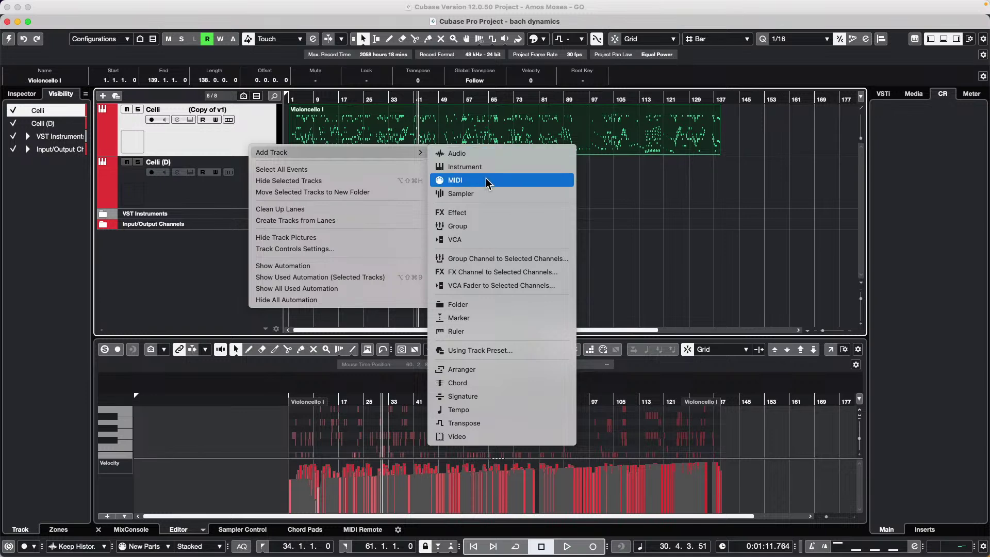
pyautogui.click(493, 154)
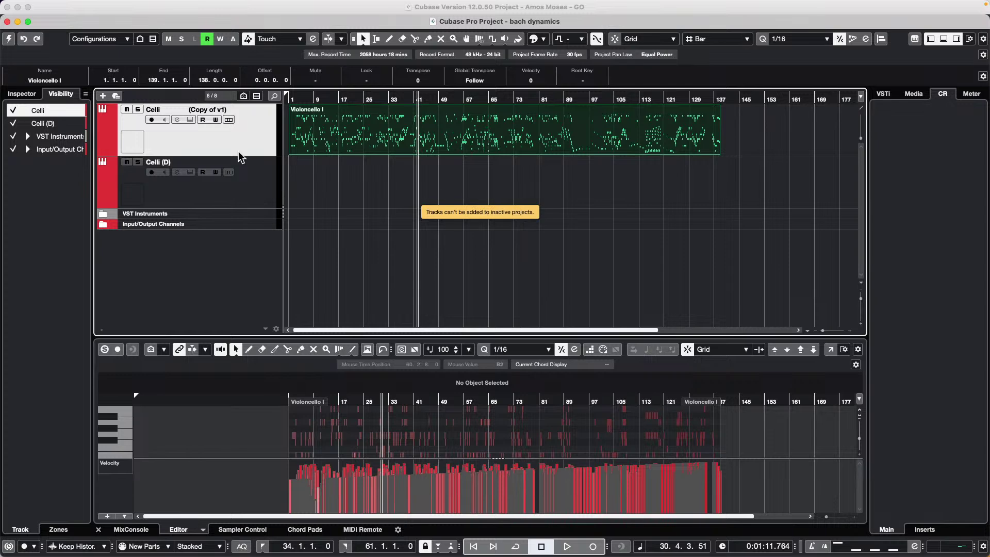
pyautogui.click(9, 40)
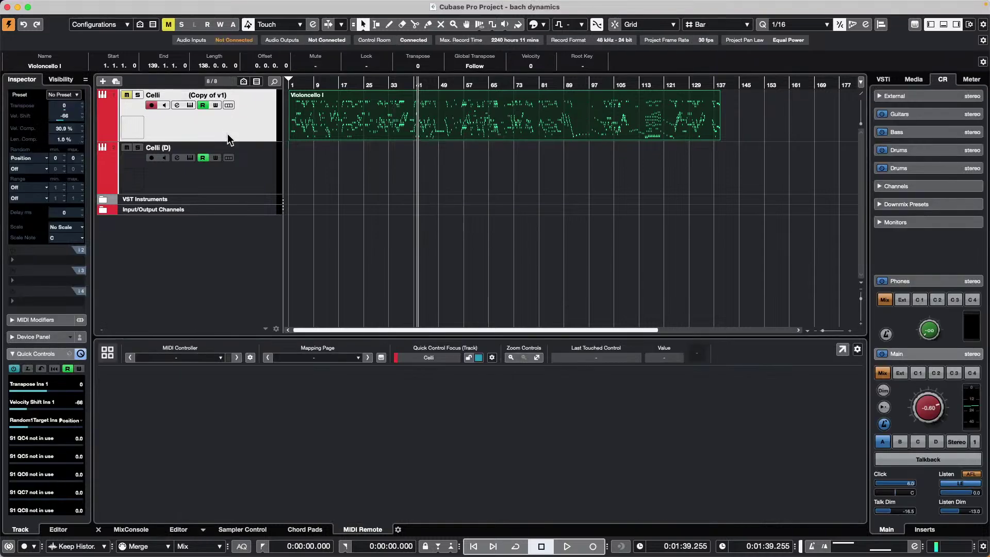
# Step: Add an audio track below the Celli (Copy of v1) track
pyautogui.rightClick(222, 135)
pyautogui.rightClick(223, 125)
pyautogui.click(222, 126)
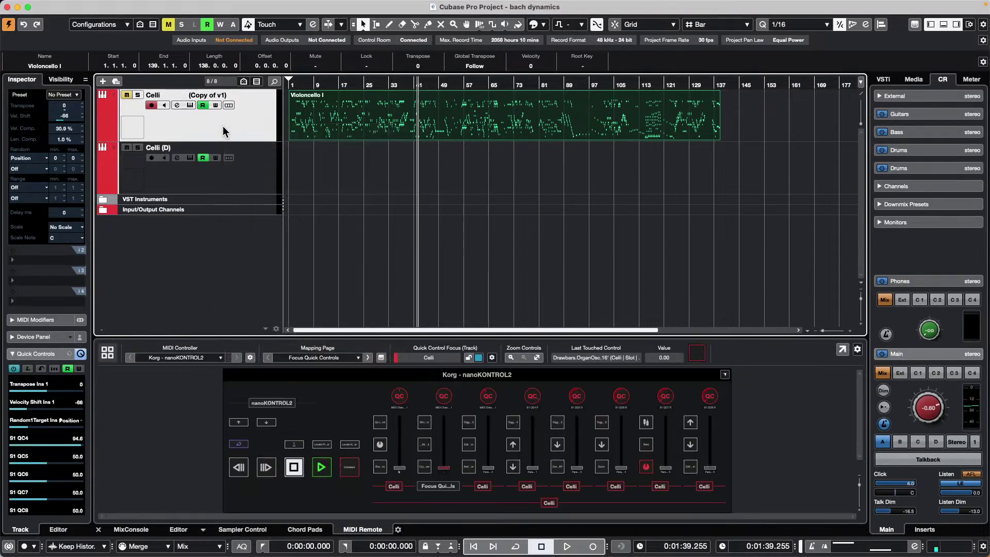
pyautogui.rightClick(222, 127)
pyautogui.moveTo(296, 132)
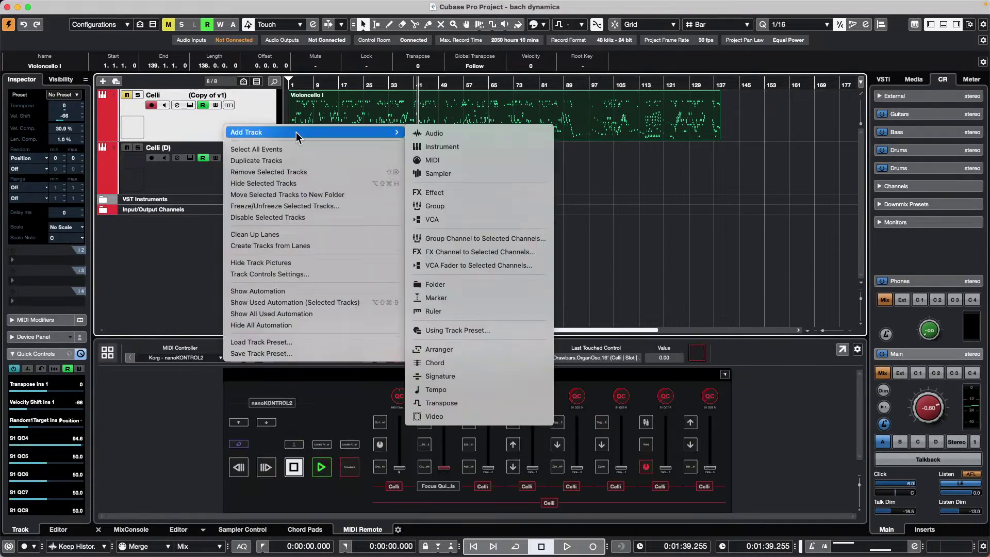
pyautogui.click(449, 133)
pyautogui.click(559, 377)
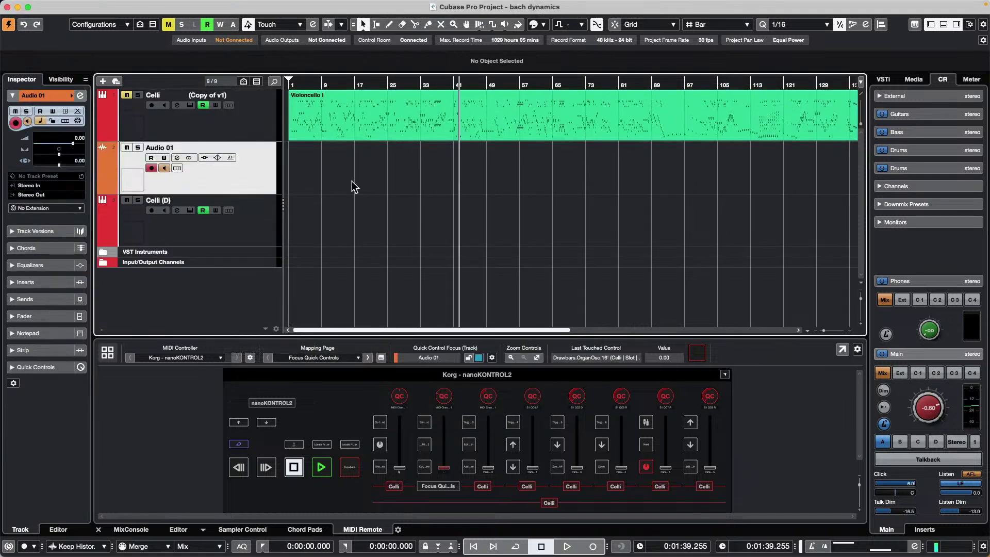
# Step: In Audio 01's channel settings, add an EQ band 3 point at about 2209 Hz and adjust its gain to -4.0 dB
pyautogui.click(177, 157)
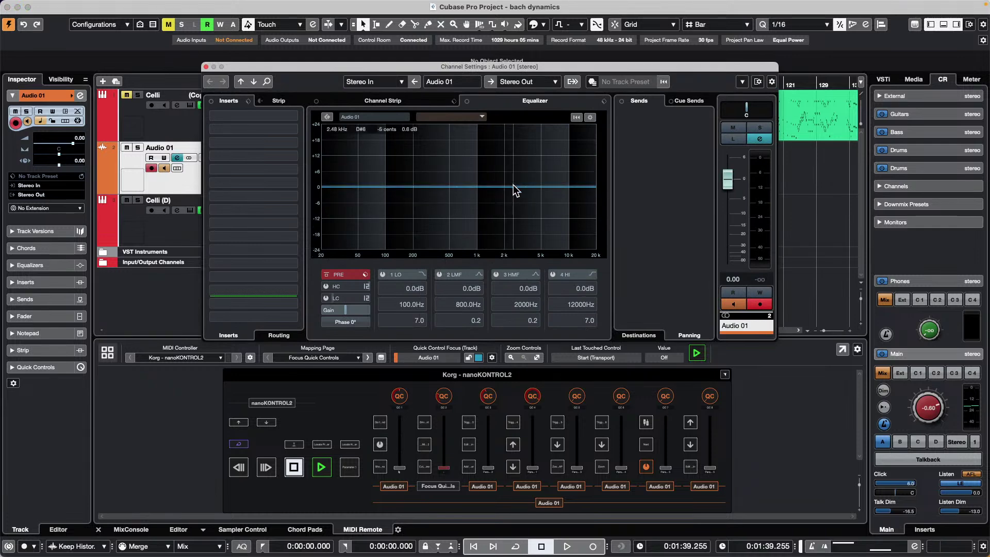
pyautogui.moveTo(518, 187)
pyautogui.mouseDown()
pyautogui.moveTo(513, 123)
pyautogui.moveTo(508, 187)
pyautogui.moveTo(509, 177)
pyautogui.mouseUp()
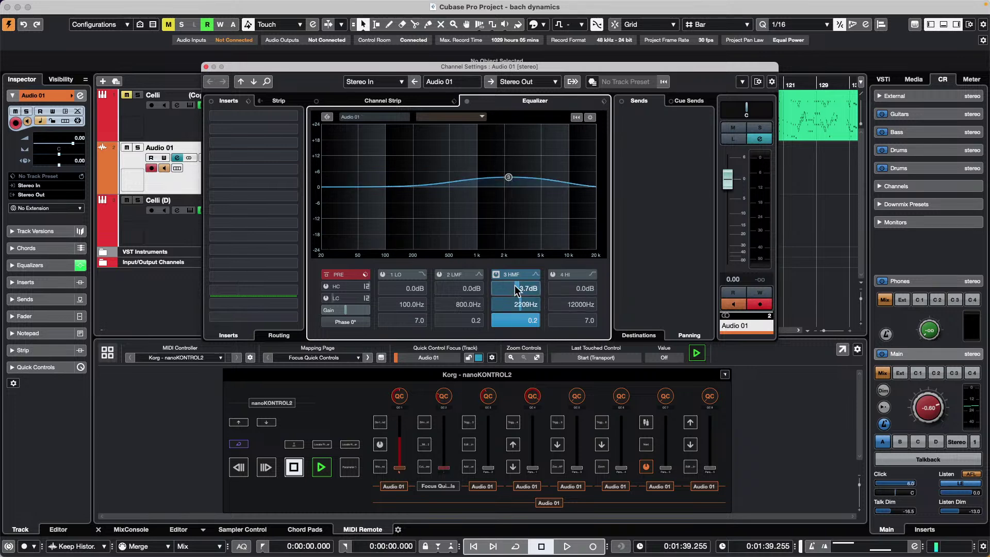
pyautogui.scroll(3, 524, 289)
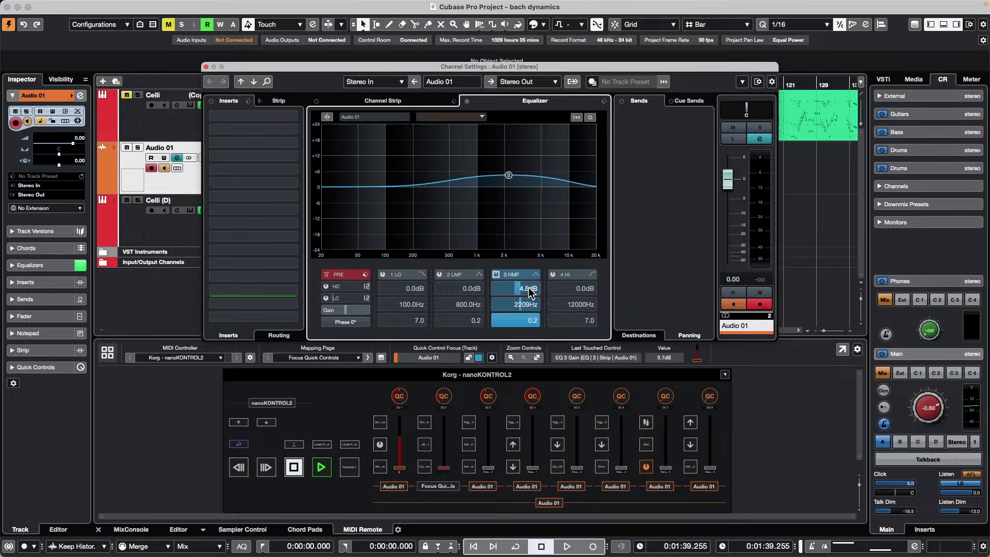
pyautogui.scroll(-10, 531, 291)
pyautogui.scroll(7, 531, 291)
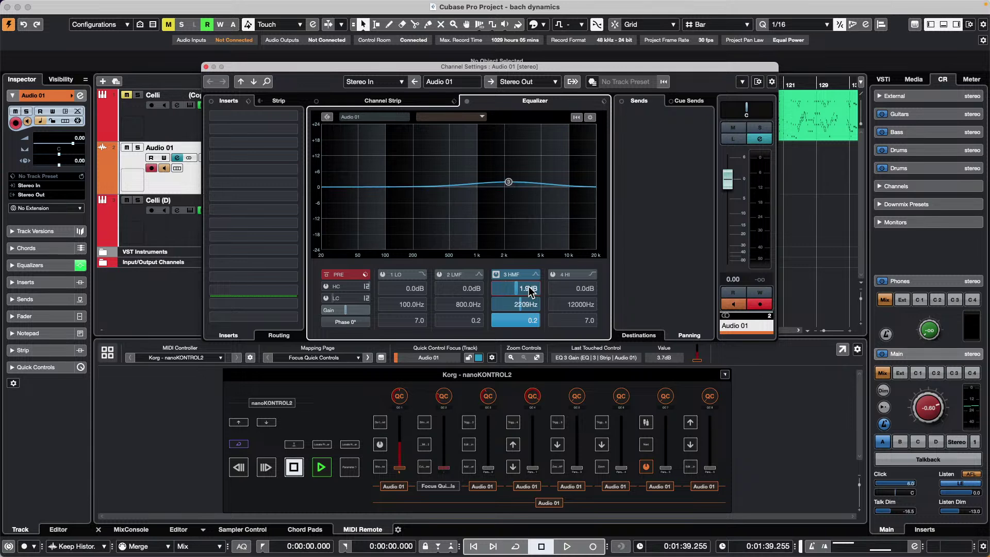
pyautogui.scroll(2, 531, 291)
pyautogui.scroll(-10, 531, 291)
pyautogui.scroll(10, 531, 291)
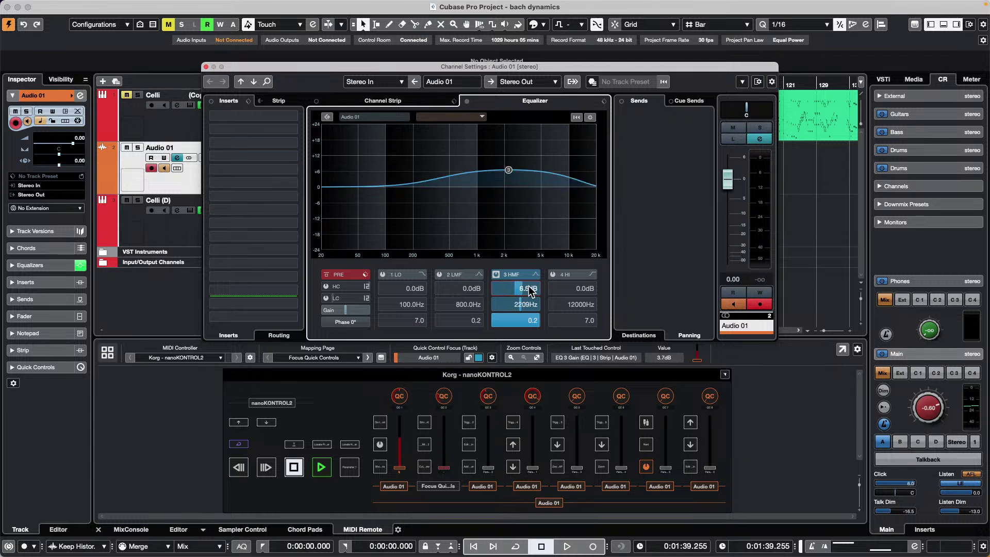
pyautogui.scroll(-10, 531, 291)
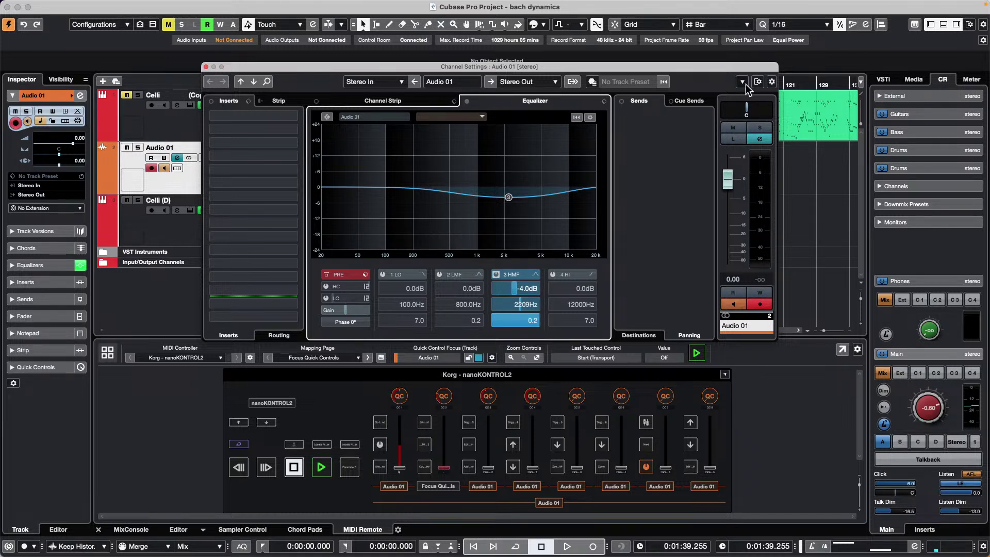
pyautogui.click(206, 67)
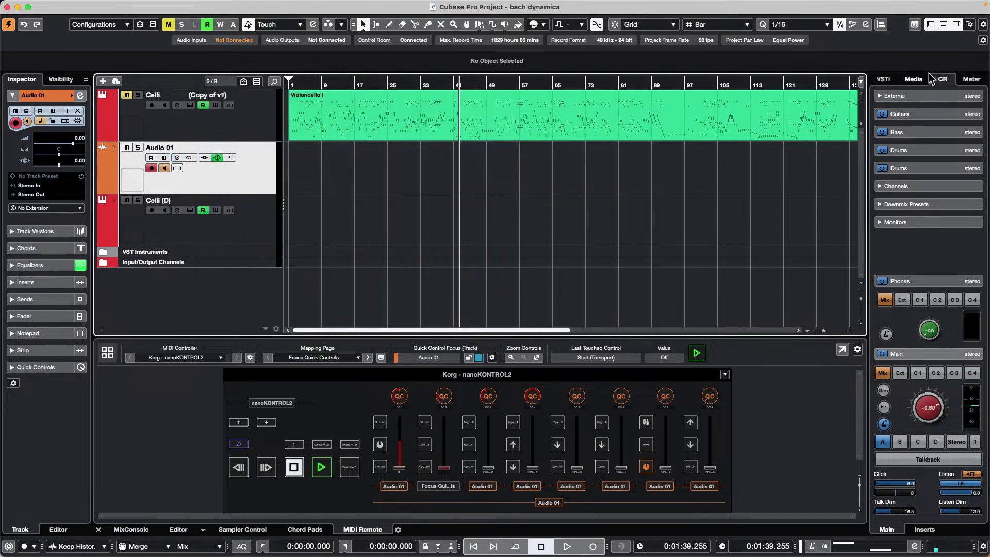
# Step: Toggle the Status Line off and back on in the project window's layout setup
pyautogui.click(970, 25)
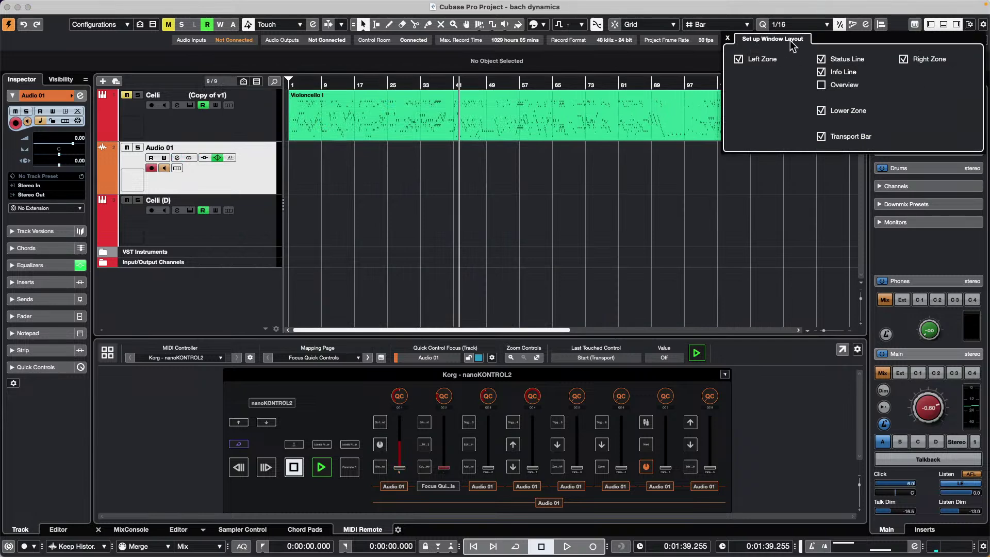
pyautogui.click(822, 60)
pyautogui.click(822, 60)
pyautogui.click(822, 60)
pyautogui.click(821, 59)
pyautogui.click(822, 60)
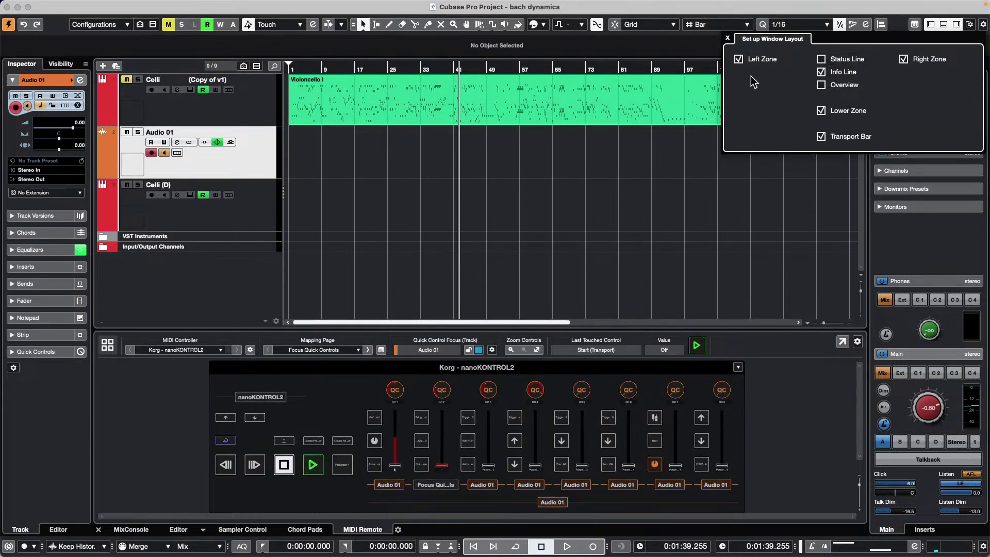
pyautogui.click(821, 60)
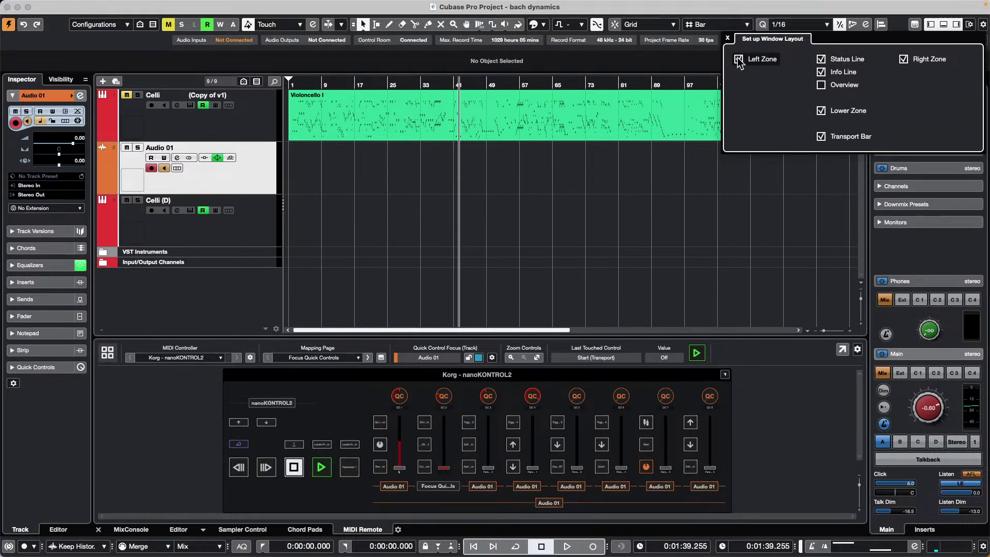
pyautogui.click(728, 38)
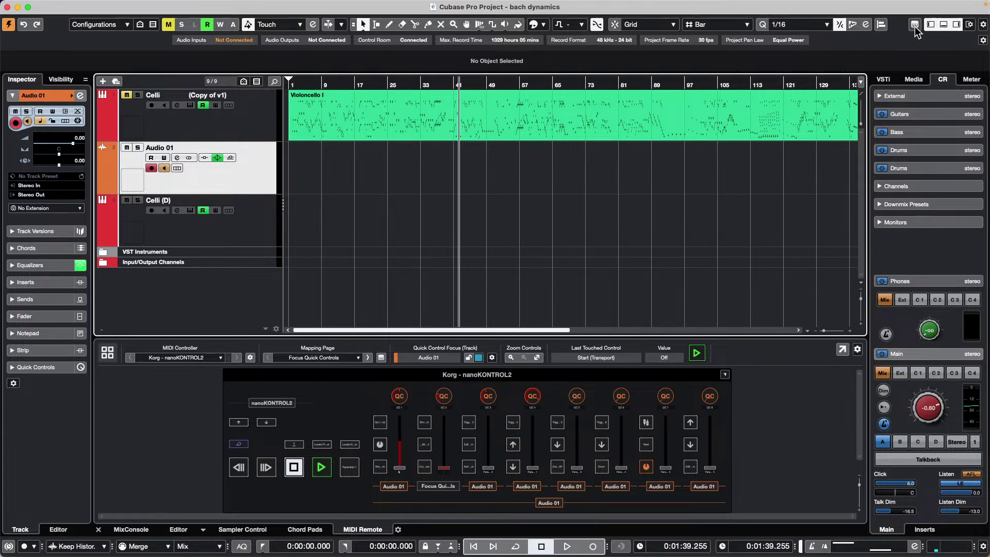
# Step: Hide the Status Line in the project window layout
pyautogui.click(970, 25)
pyautogui.click(821, 60)
pyautogui.click(821, 60)
pyautogui.click(821, 60)
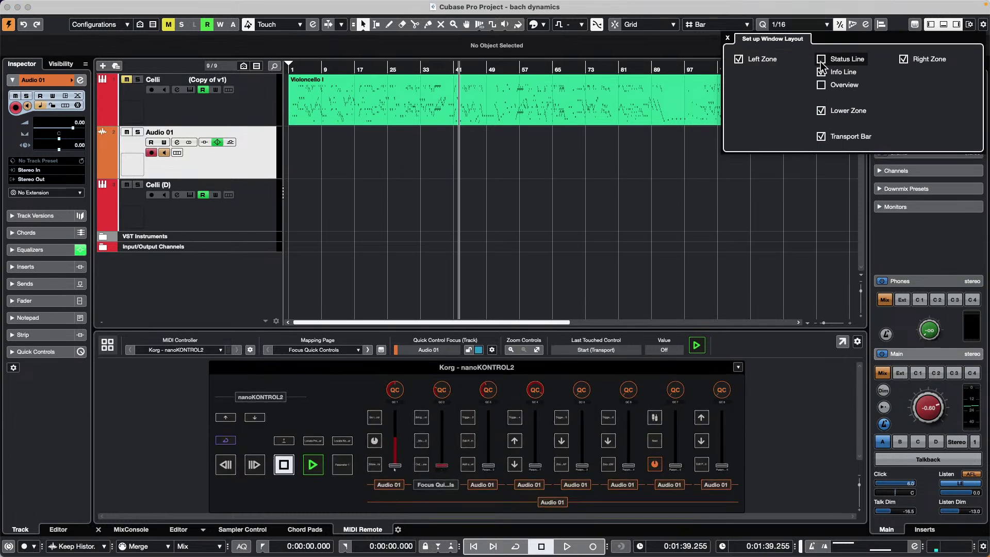
pyautogui.click(68, 6)
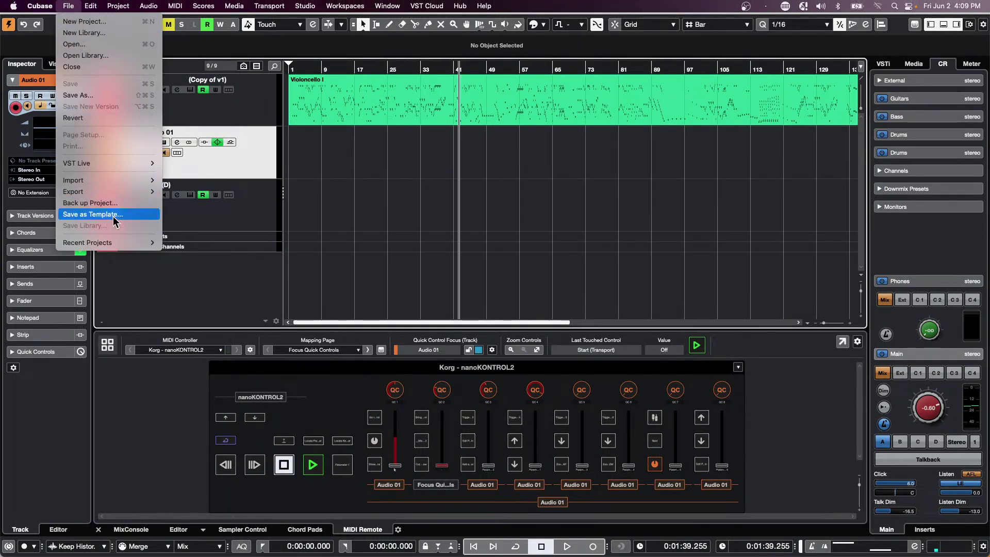
pyautogui.moveTo(123, 180)
pyautogui.click(406, 184)
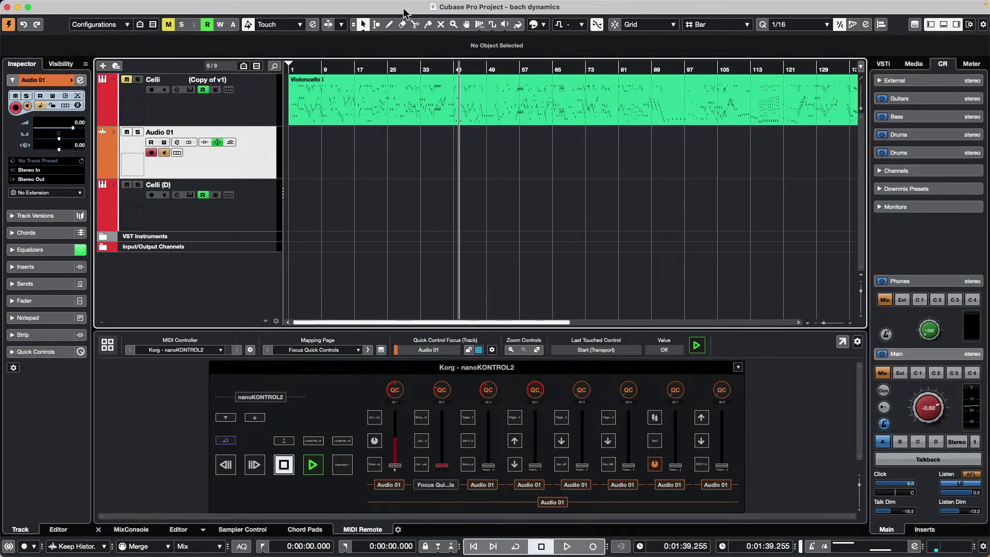
# Step: Open the Key Commands dialog and search the commands for "status bar"
pyautogui.click(69, 6)
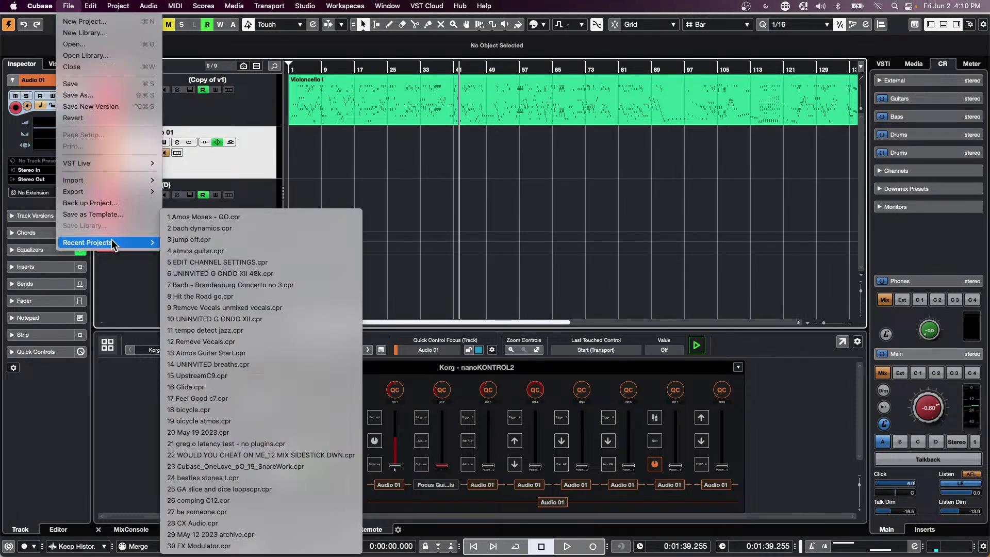
pyautogui.moveTo(90, 6)
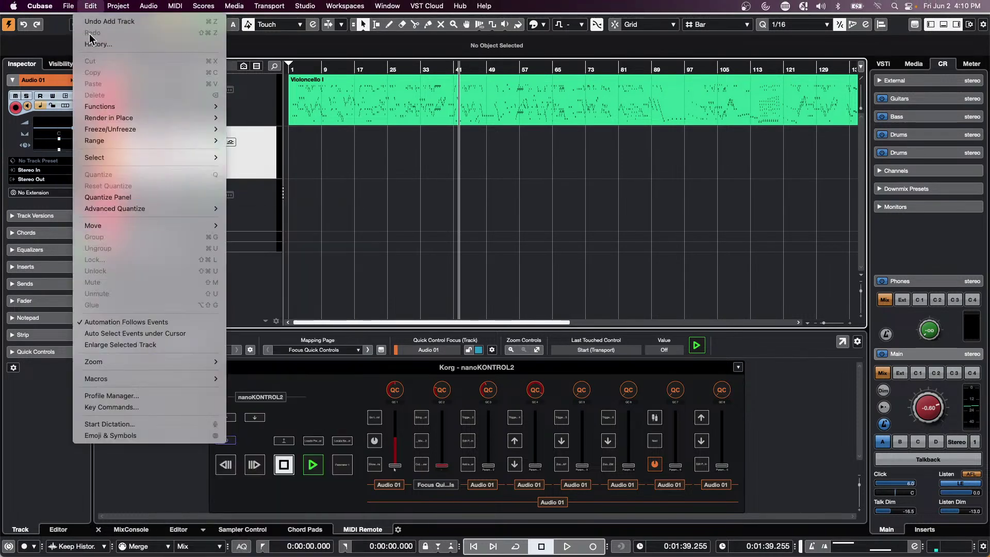
pyautogui.click(136, 406)
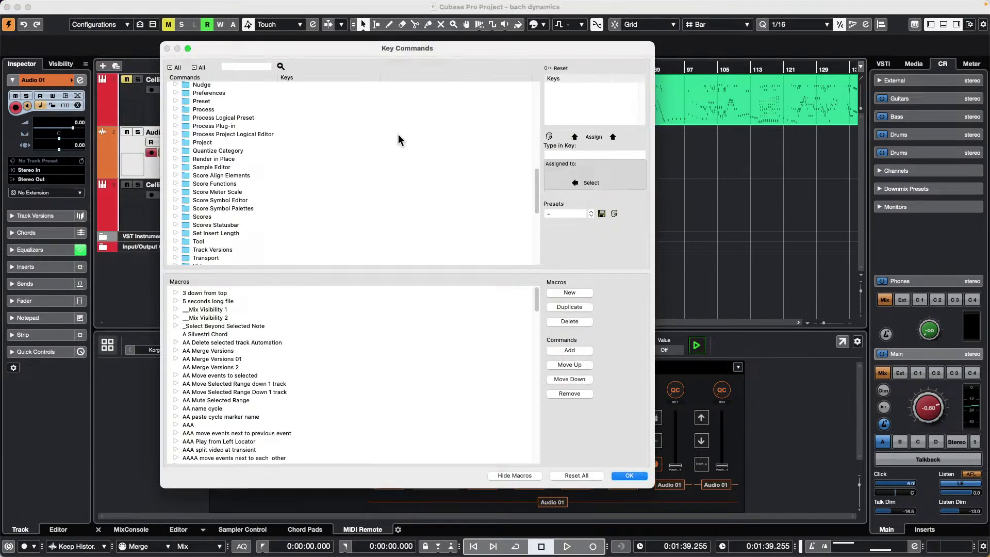
pyautogui.click(234, 66)
pyautogui.write('sta')
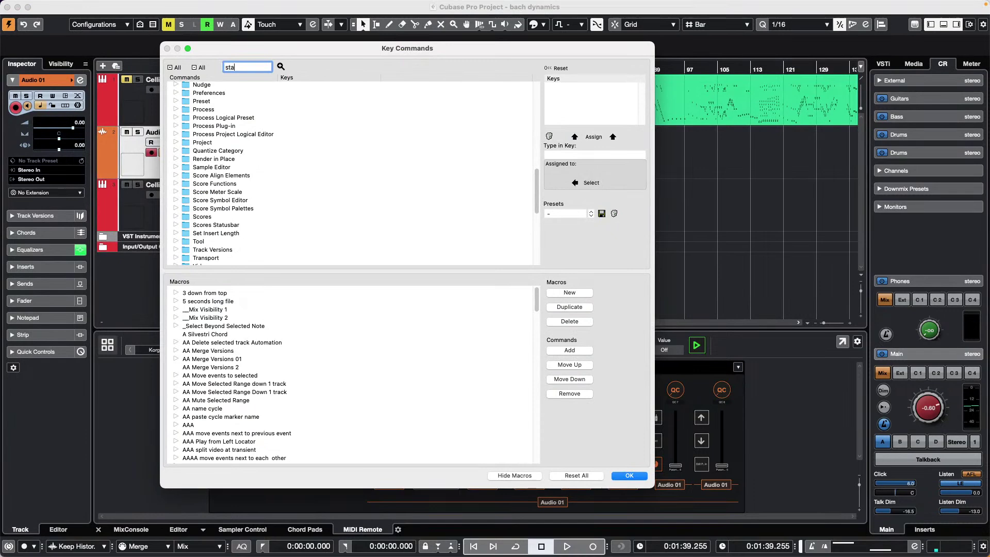
pyautogui.write('tus bar')
pyautogui.press('Return')
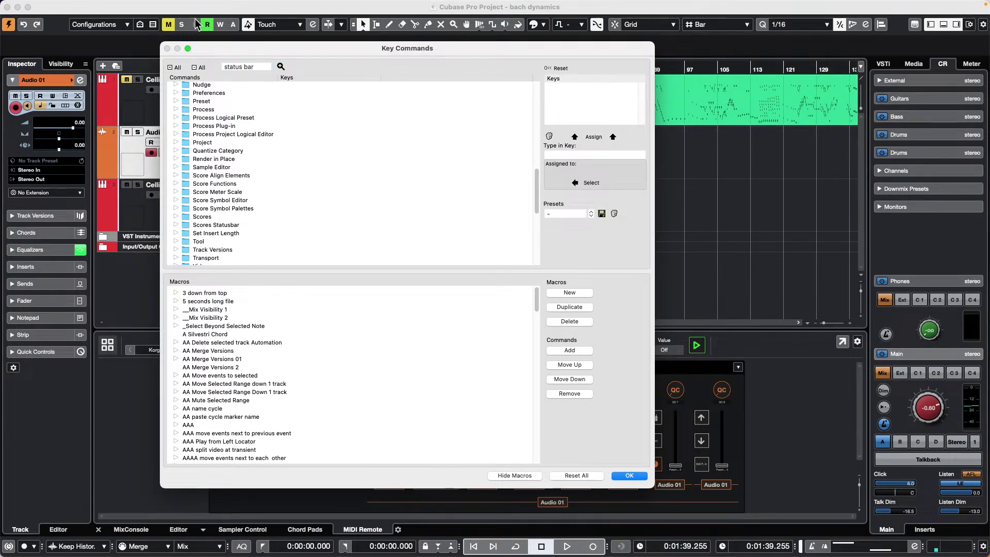
# Step: Search the key commands for "status" instead
pyautogui.click(262, 66)
pyautogui.write('stat')
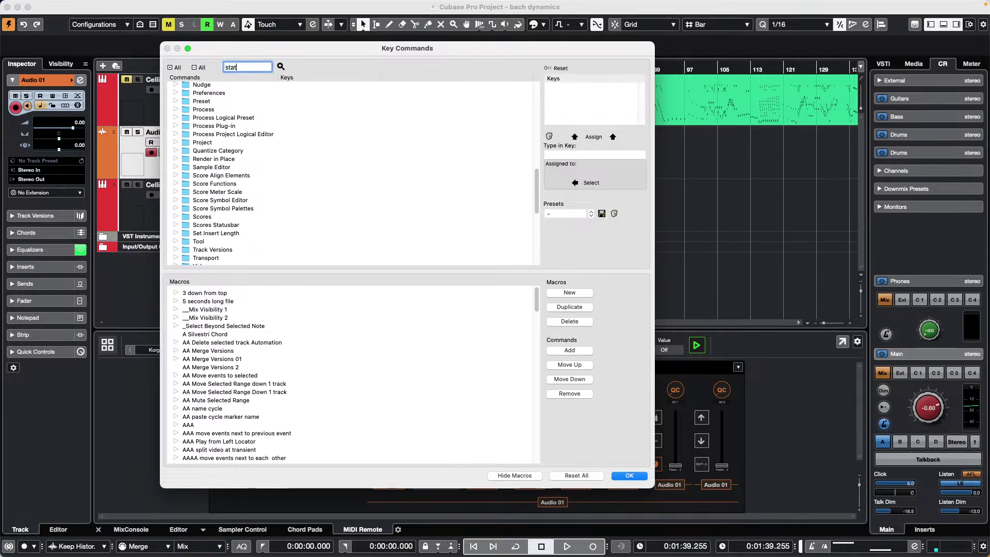
pyautogui.write('us')
pyautogui.press('Return')
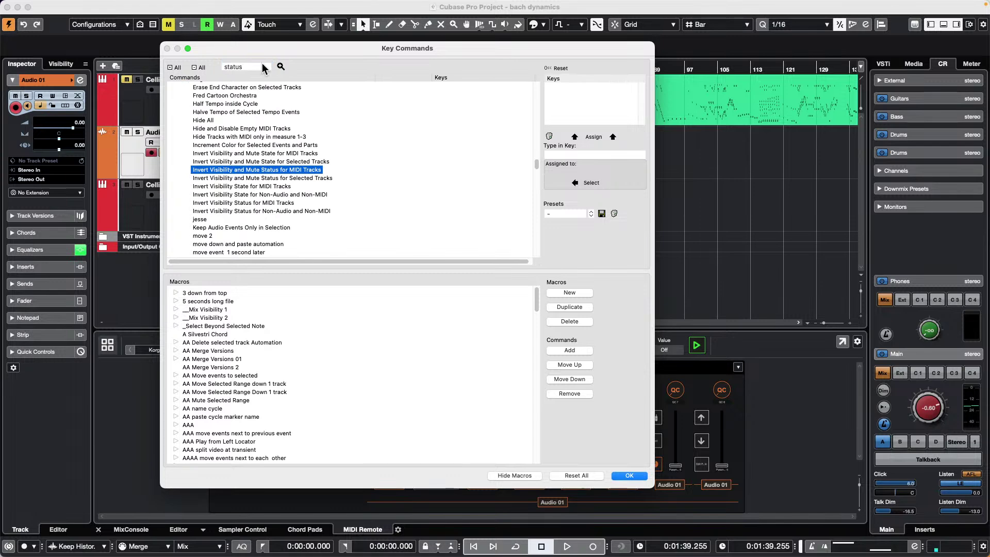
# Step: Step through the "status" matches to the Show/Hide Status Line command under Window Zones, and close the Key Commands dialog
pyautogui.click(280, 66)
pyautogui.click(280, 66)
pyautogui.click(280, 66)
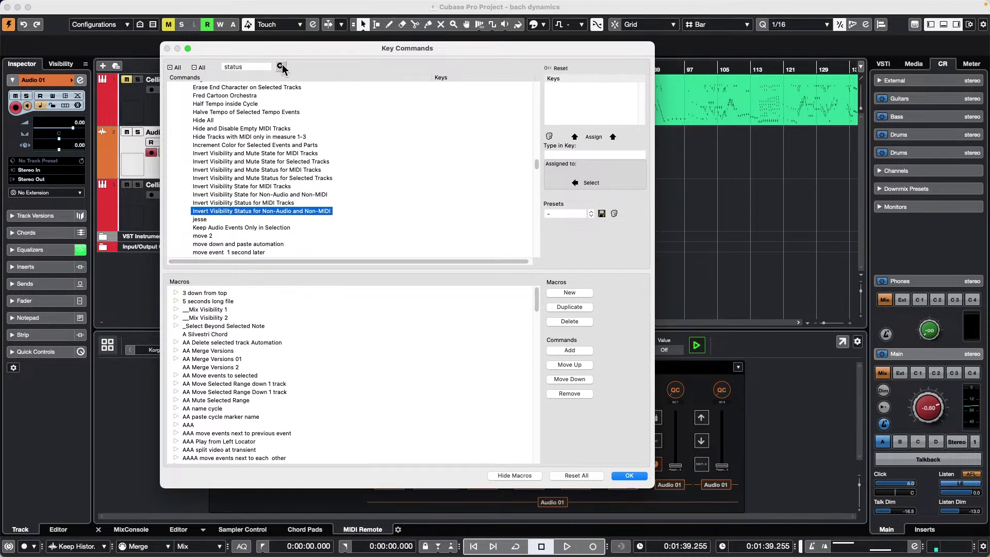
pyautogui.click(280, 66)
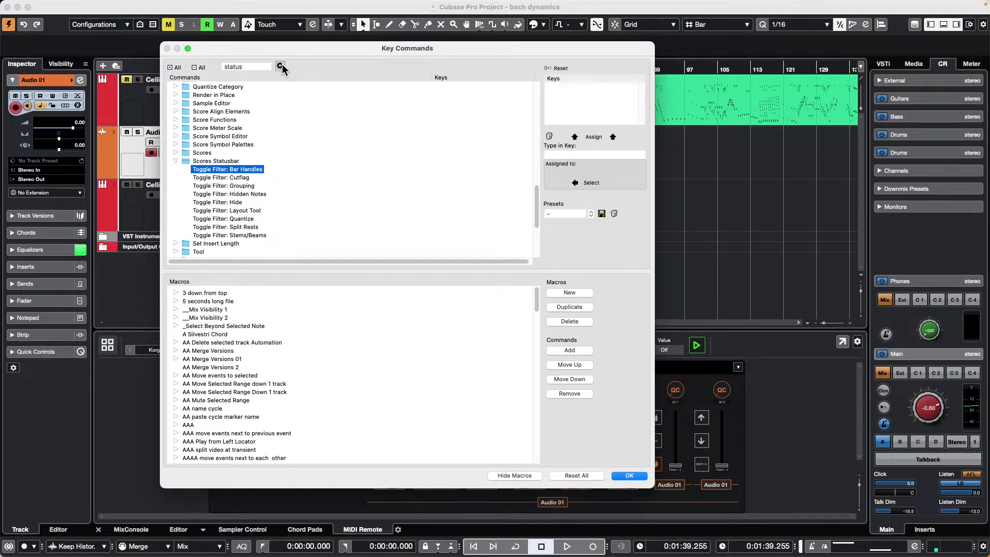
pyautogui.click(280, 66)
pyautogui.click(280, 66)
pyautogui.click(280, 66)
pyautogui.click(280, 66)
pyautogui.click(280, 66)
pyautogui.click(280, 67)
pyautogui.click(280, 66)
pyautogui.click(280, 66)
pyautogui.click(280, 66)
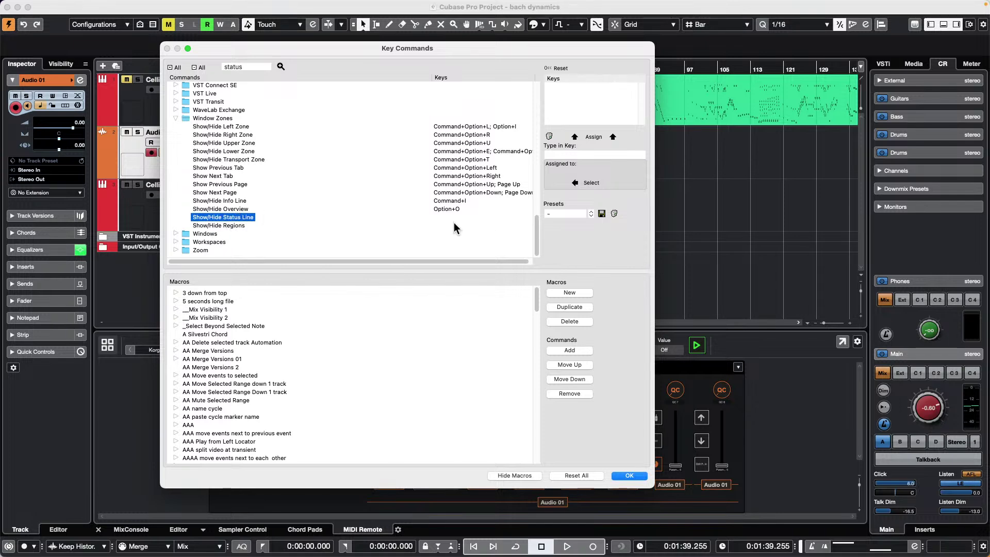
pyautogui.click(630, 475)
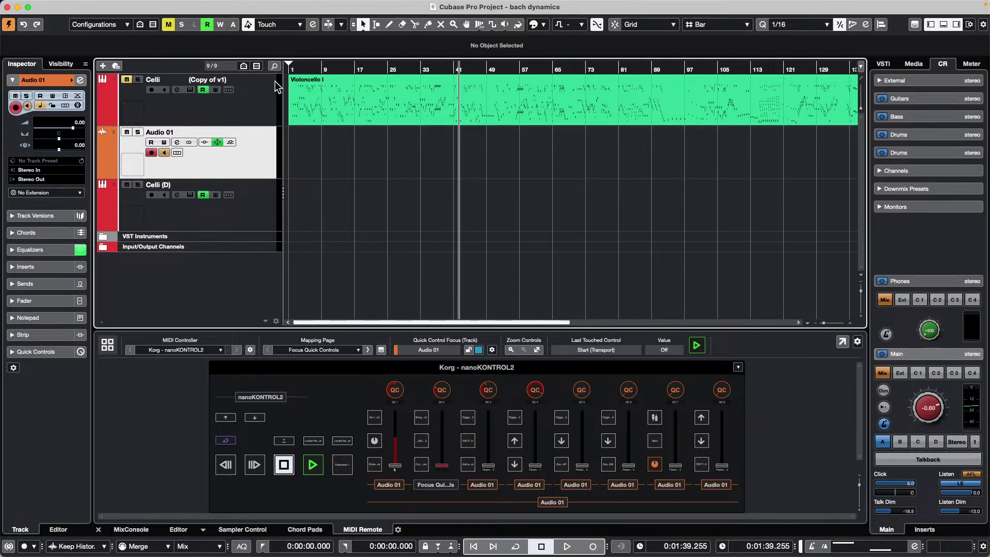
pyautogui.rightClick(248, 105)
pyautogui.moveTo(336, 116)
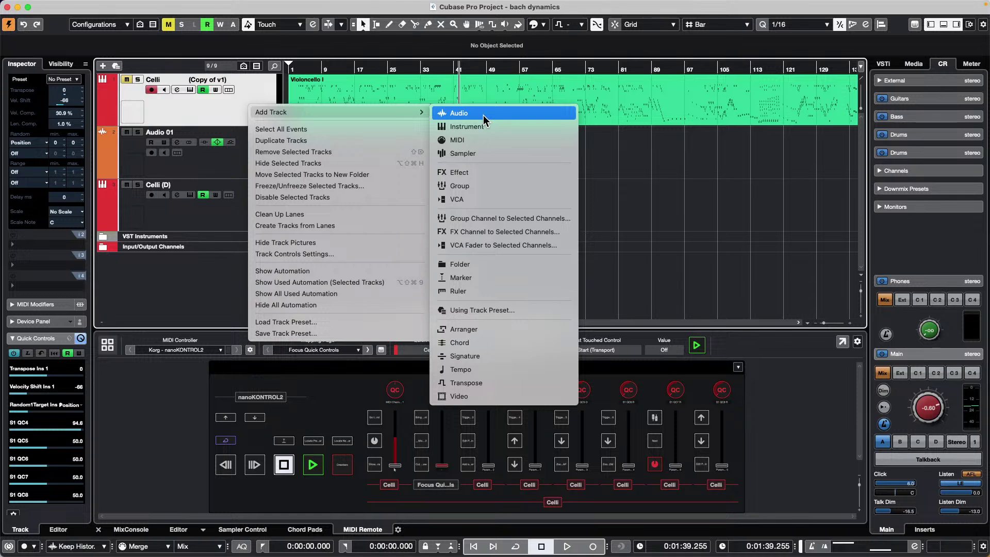
pyautogui.click(333, 12)
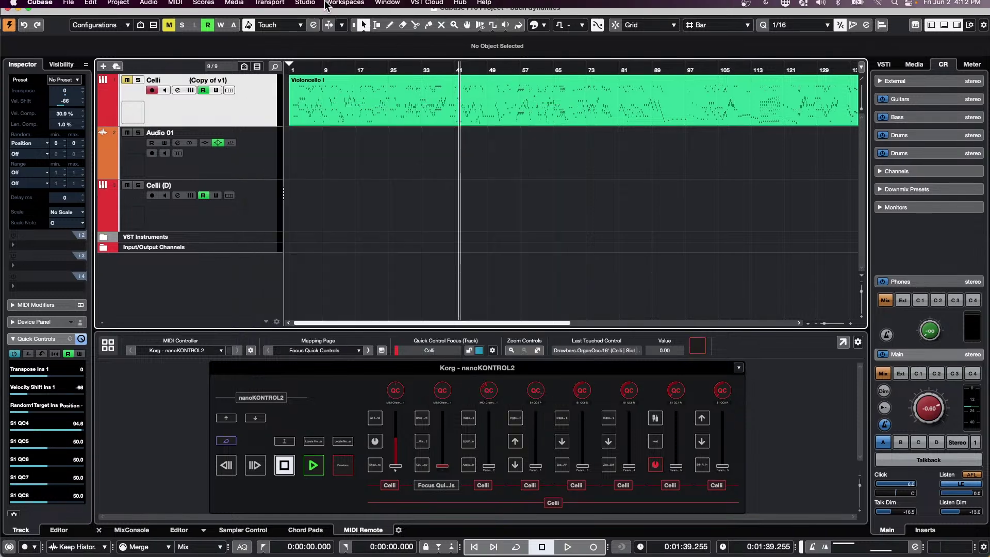
# Step: Open Audio Connections and examine the output buses, the expanded Stereo In bus and the Control Room channels
pyautogui.click(306, 6)
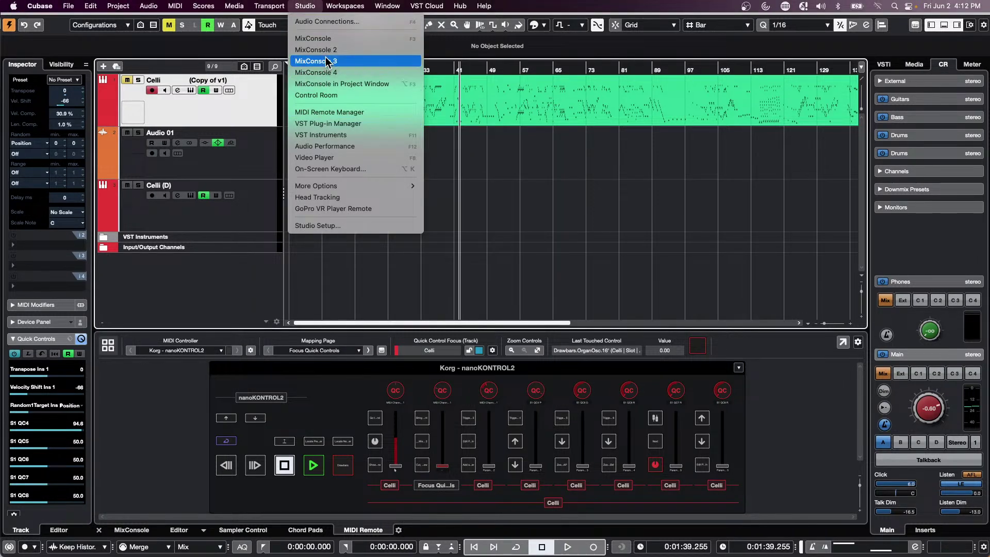
pyautogui.click(330, 21)
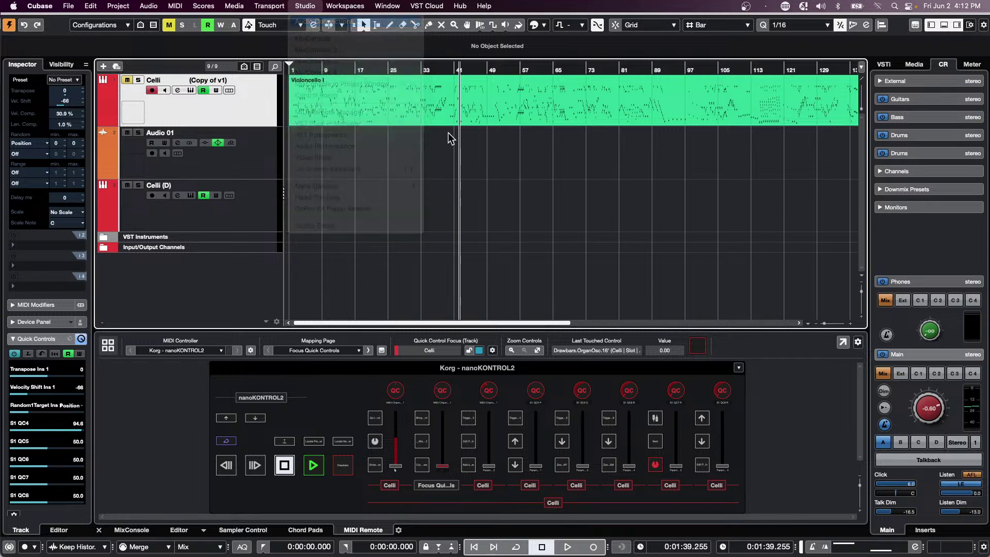
pyautogui.click(305, 86)
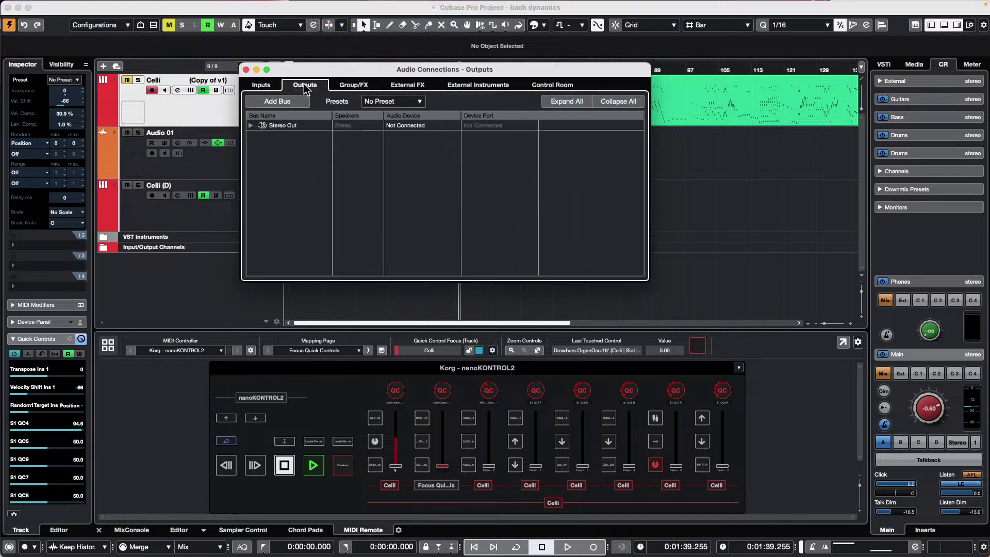
pyautogui.click(261, 87)
pyautogui.click(251, 125)
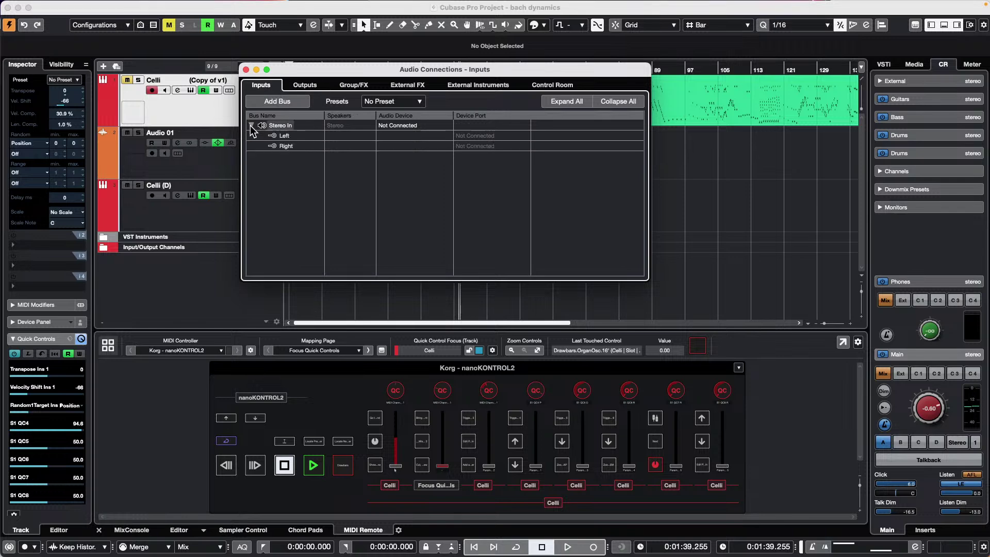
pyautogui.click(561, 87)
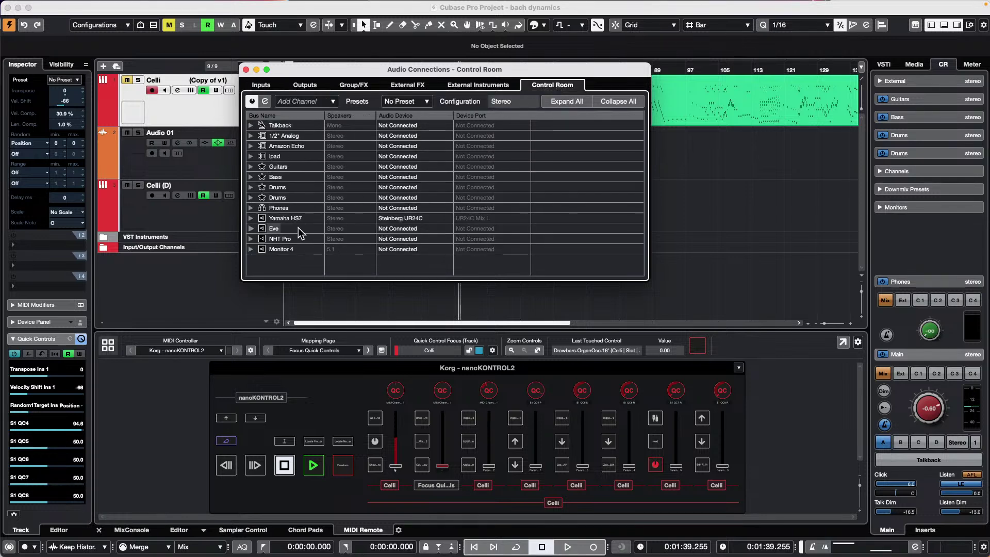
# Step: Expand the Yamaha HS7 monitor channel, disable the Control Room and close Audio Connections
pyautogui.click(251, 218)
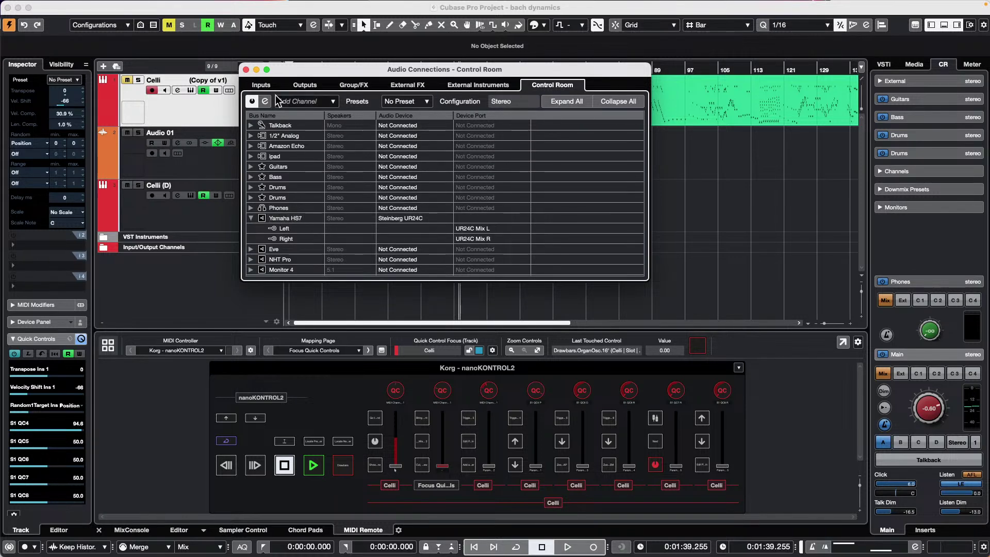
pyautogui.click(251, 101)
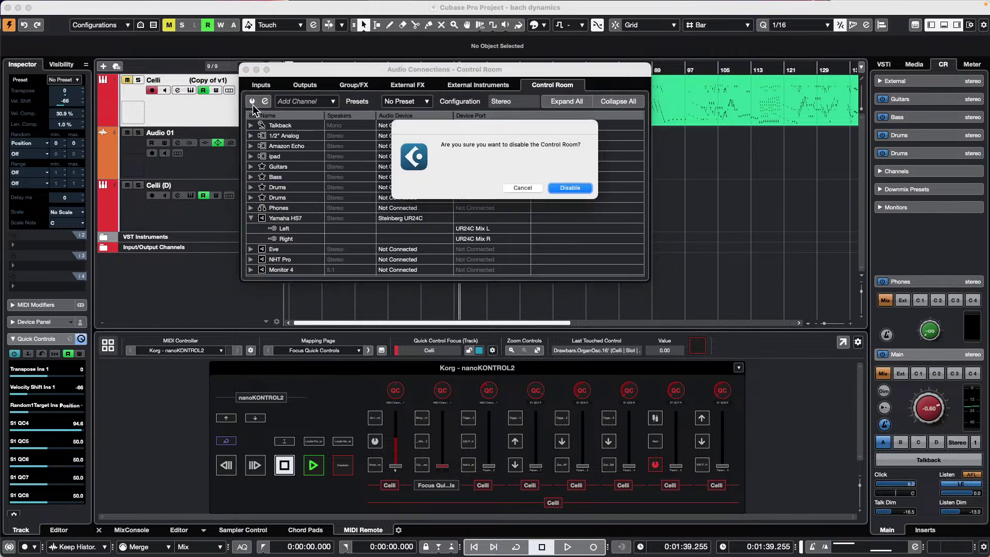
pyautogui.click(587, 188)
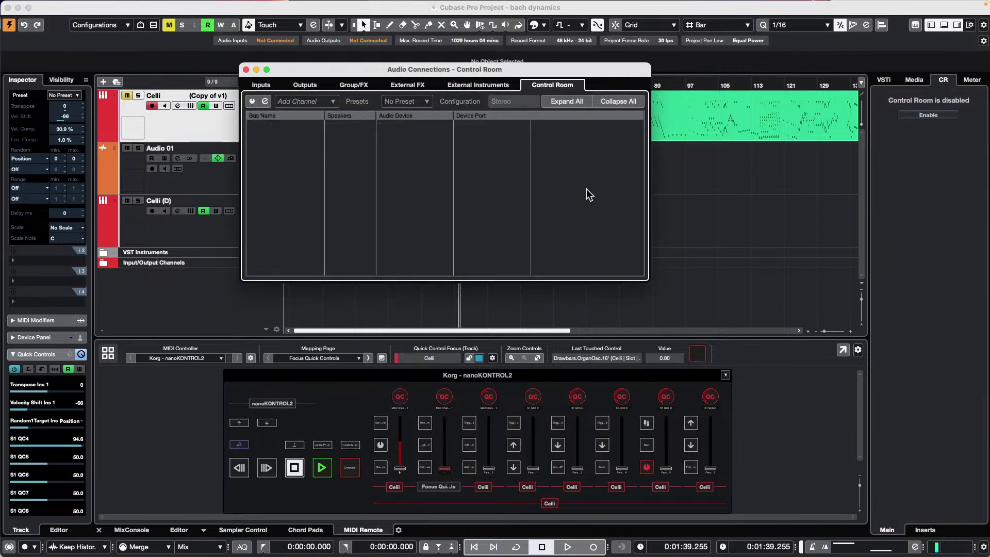
pyautogui.click(246, 70)
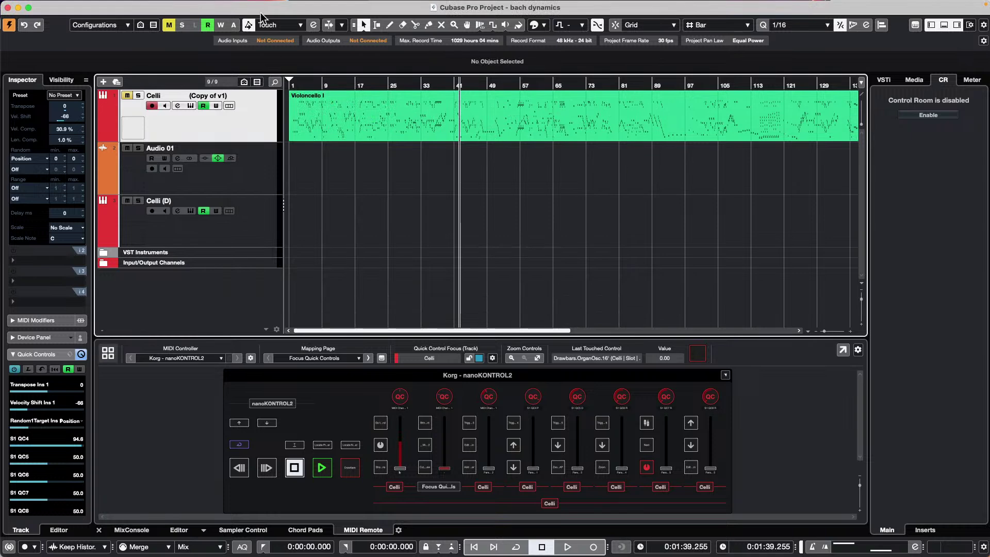
# Step: Hide the Status Line through the window layout setup of the bach dynamics project
pyautogui.moveTo(68, 11)
pyautogui.click(969, 26)
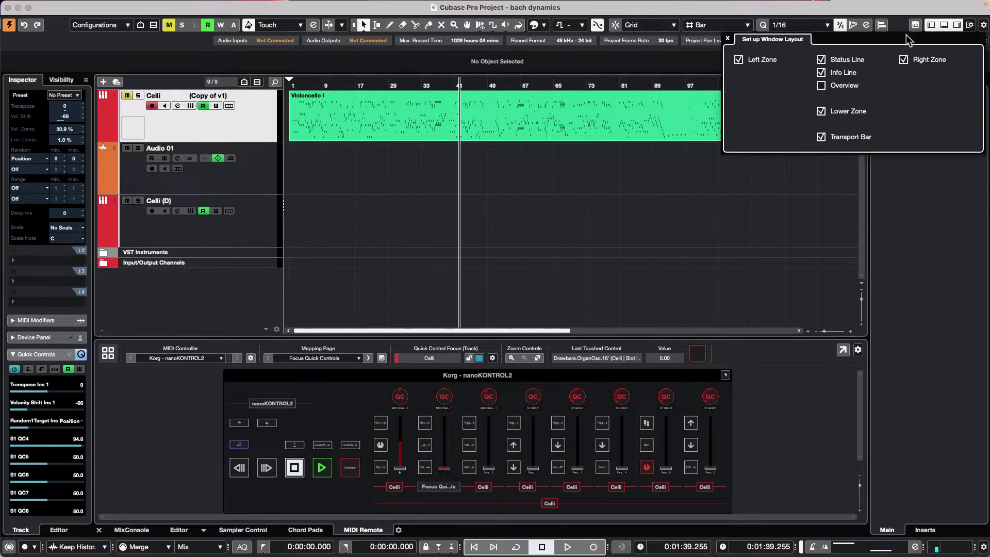
pyautogui.click(823, 62)
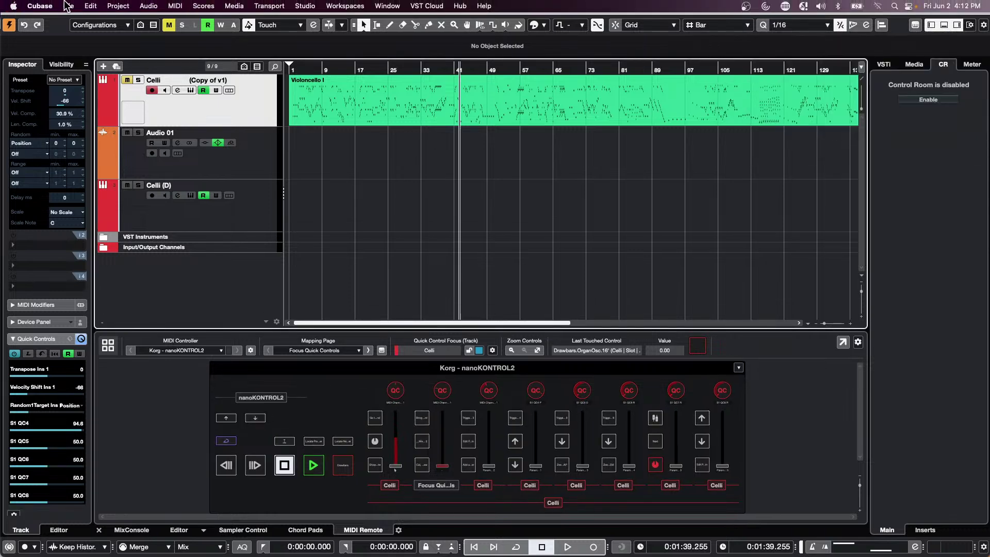
# Step: Create a new empty project in the May 19 2023 folder
pyautogui.click(68, 6)
pyautogui.click(85, 23)
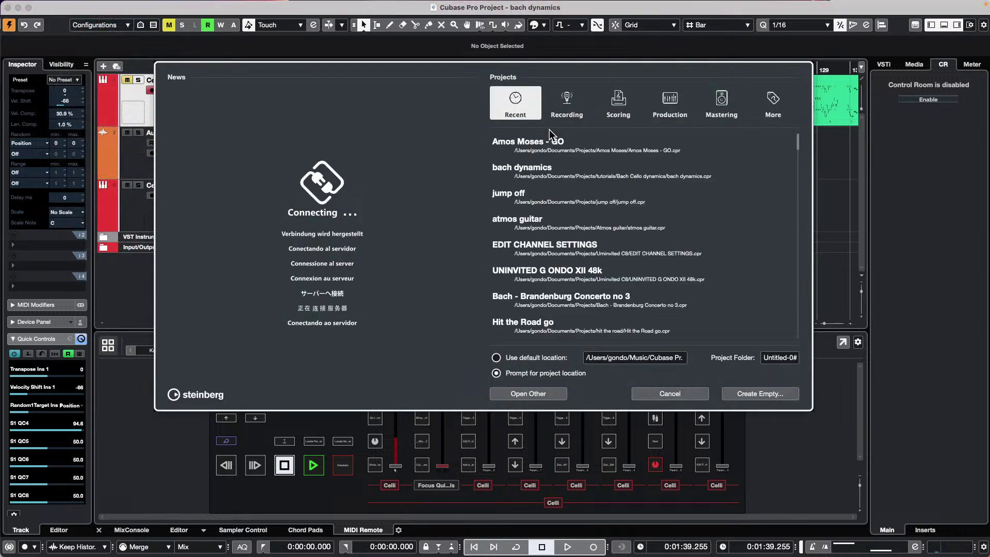
pyautogui.click(761, 394)
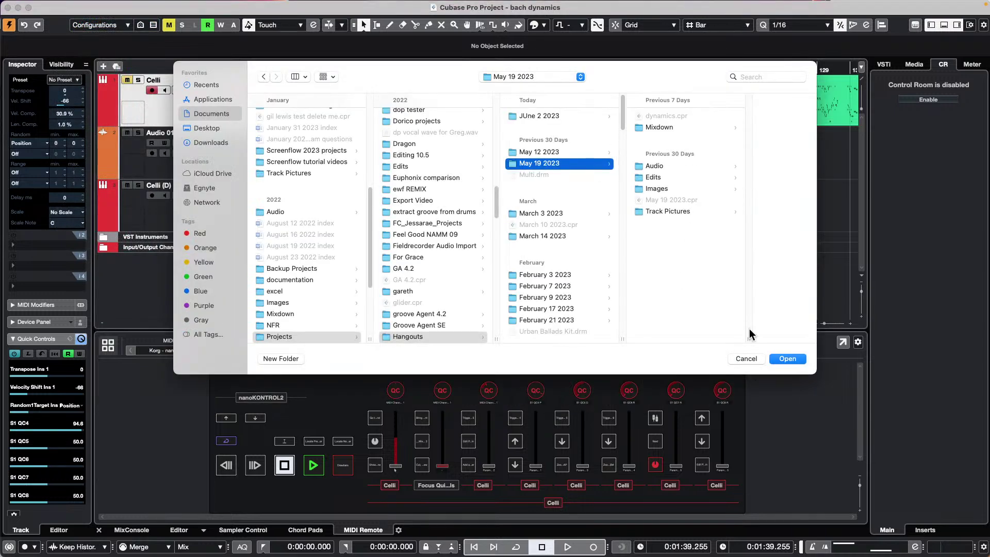
pyautogui.click(785, 357)
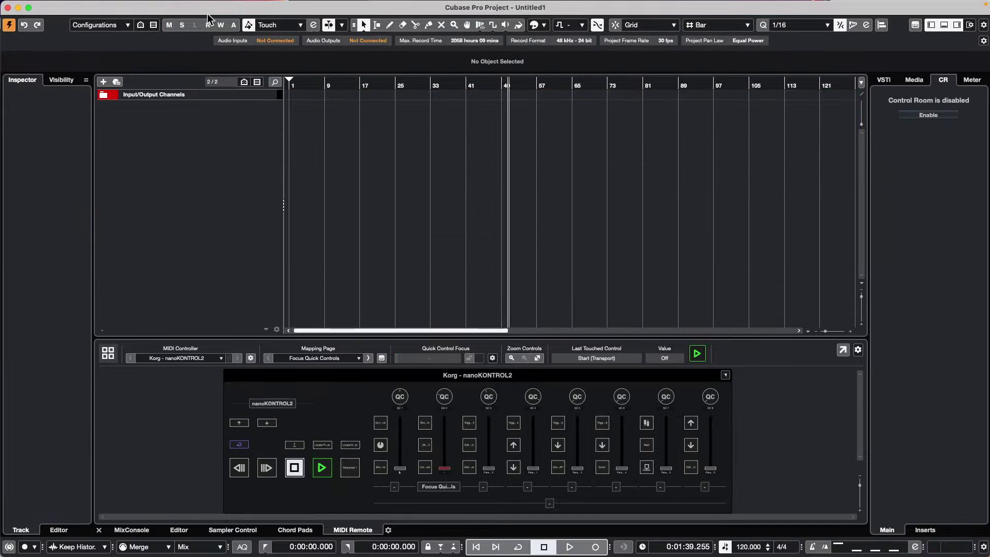
# Step: Open Audio Connections, enable the Control Room and show the output buses
pyautogui.moveTo(428, 3)
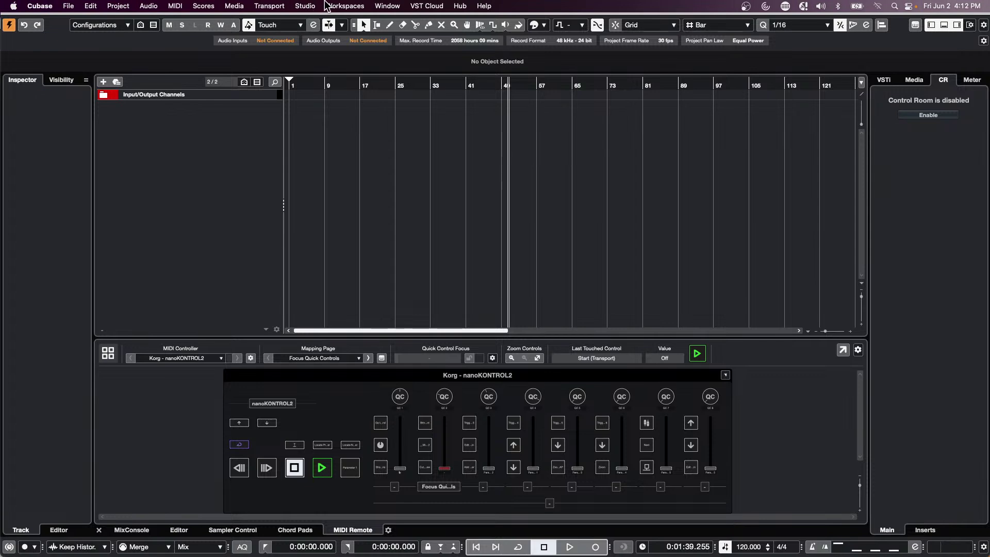
pyautogui.click(333, 6)
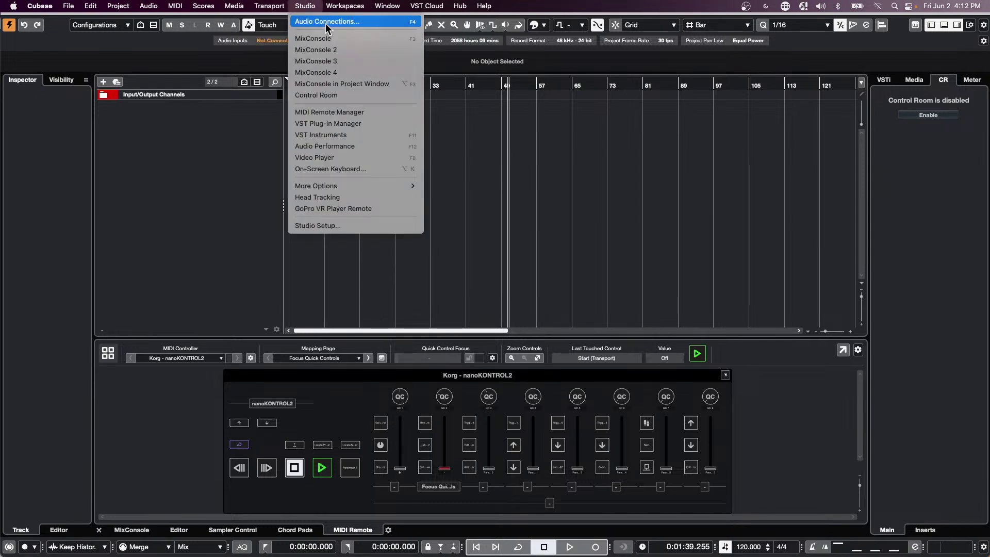
pyautogui.click(326, 23)
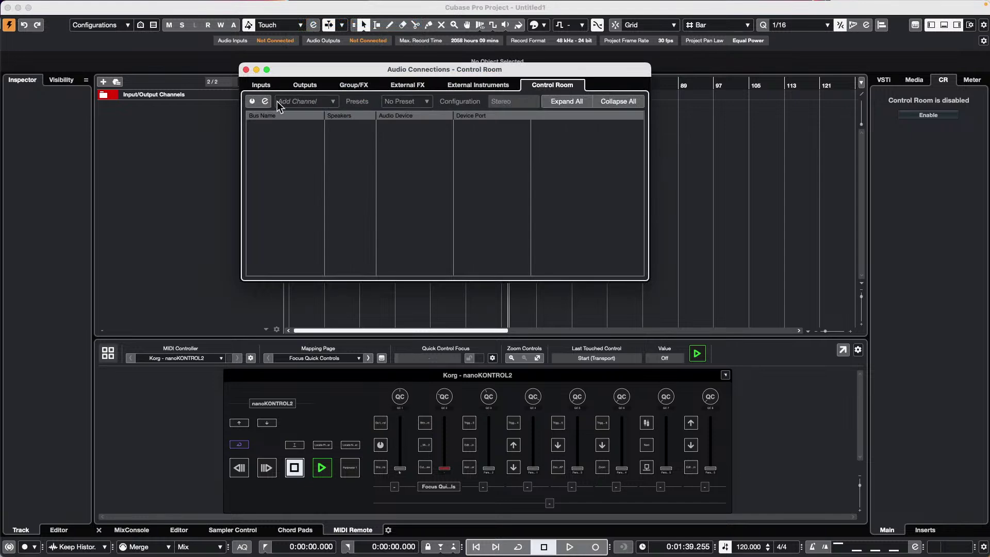
pyautogui.click(316, 85)
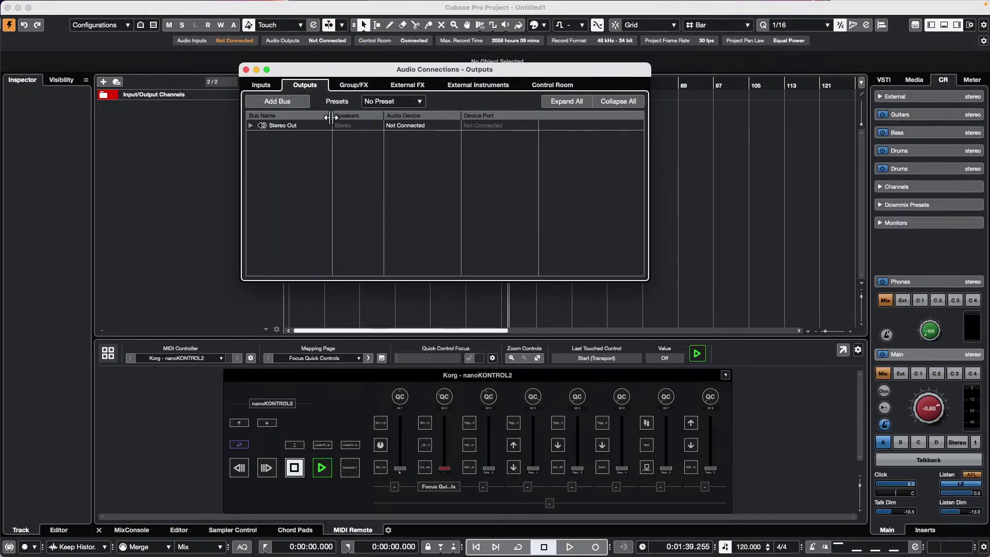
# Step: Connect the Stereo Out bus to the Steinberg UR24C, with its Left channel on UR24C Output 2 L
pyautogui.click(251, 125)
pyautogui.click(431, 126)
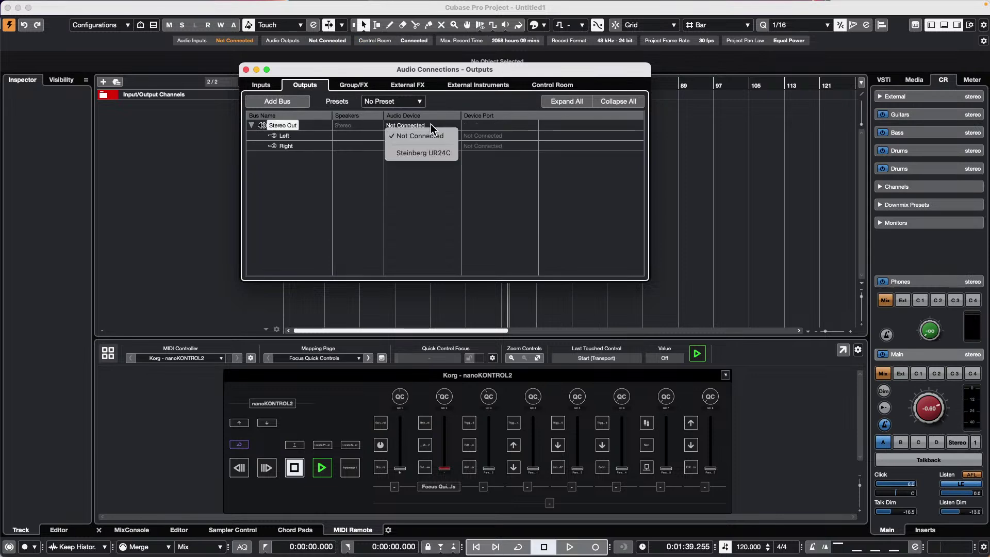
pyautogui.click(419, 153)
pyautogui.click(516, 137)
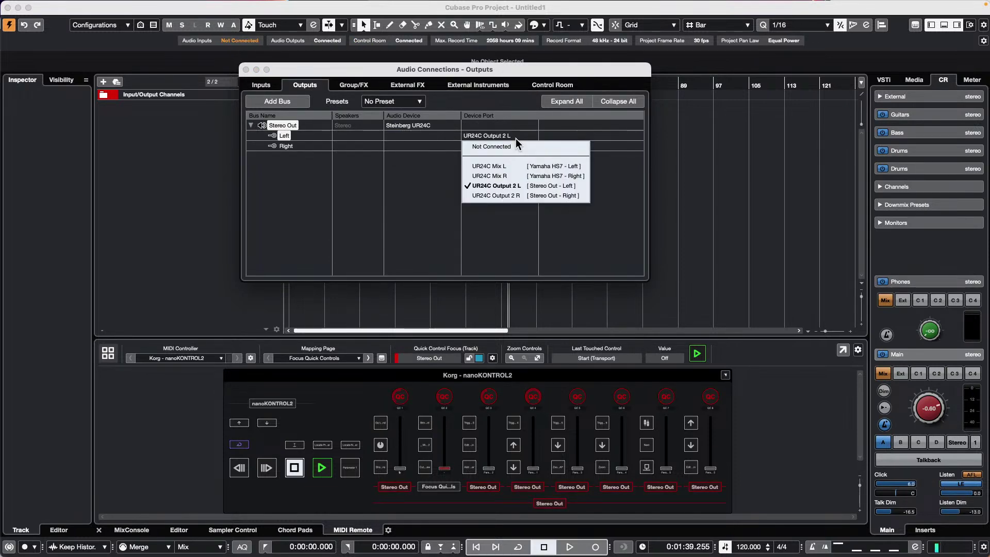
pyautogui.click(544, 186)
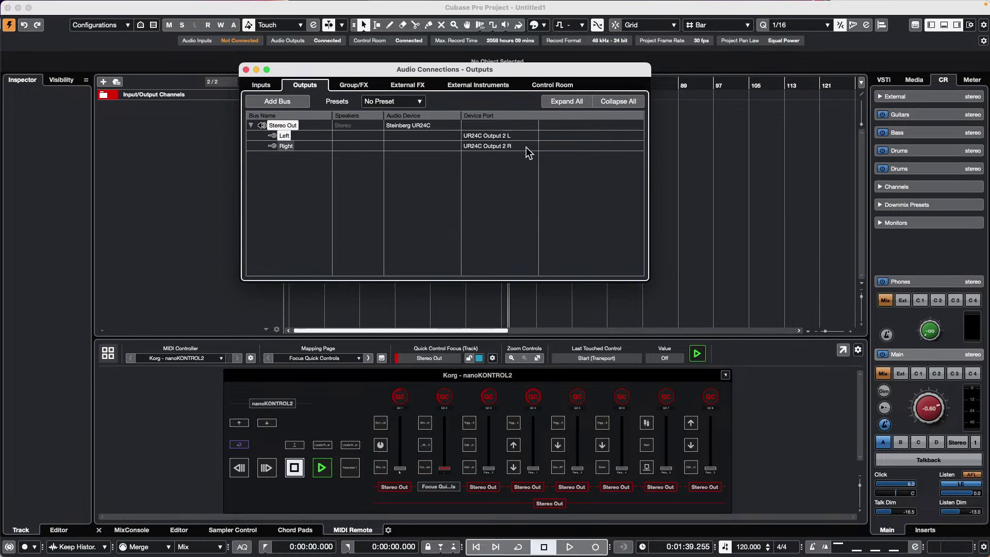
# Step: Connect the Stereo In bus to the Steinberg UR24C and close Audio Connections
pyautogui.click(273, 86)
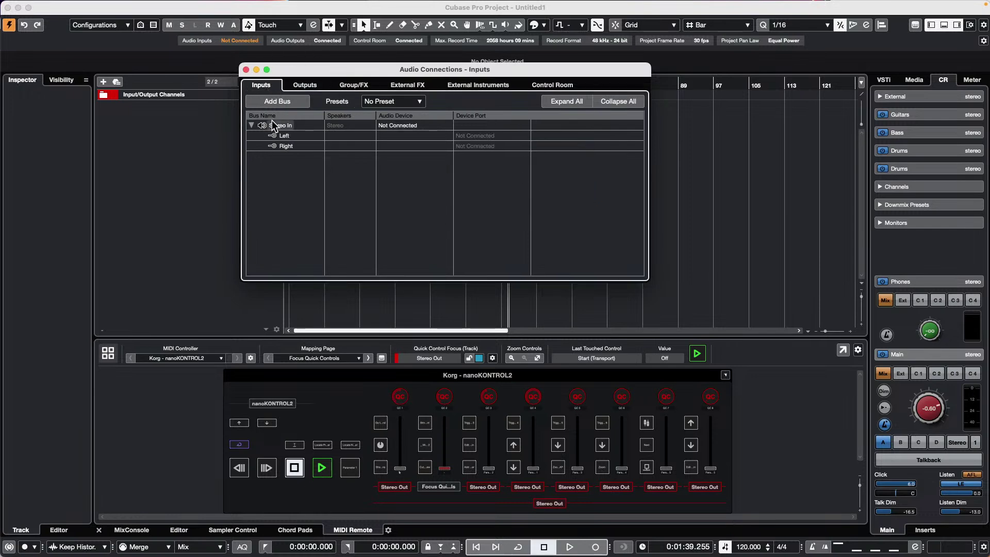
pyautogui.click(421, 126)
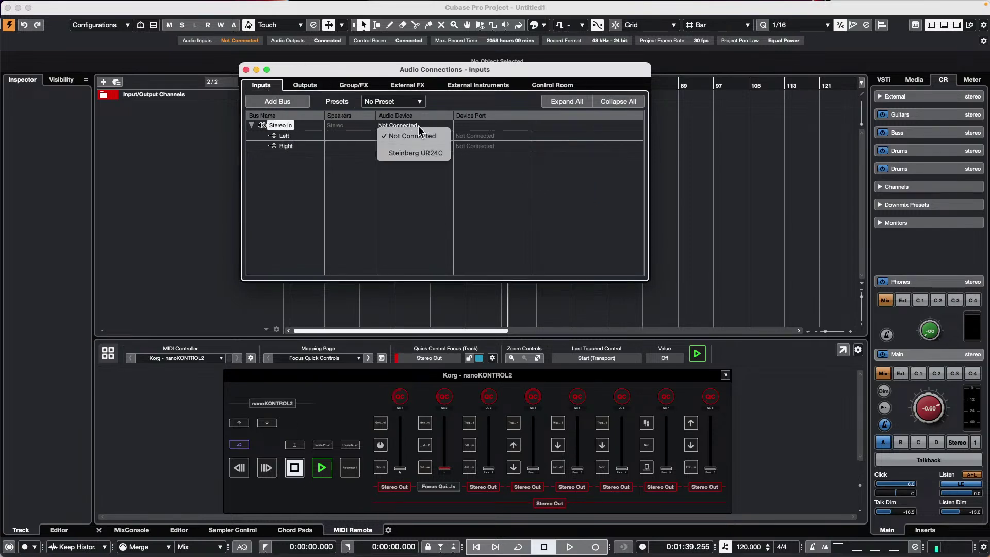
pyautogui.click(441, 153)
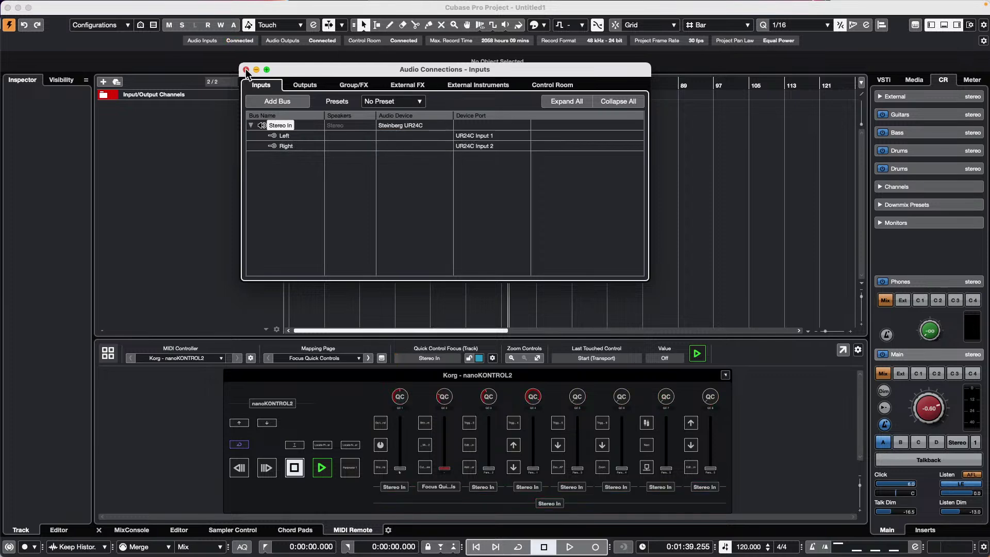
pyautogui.click(246, 70)
pyautogui.click(68, 6)
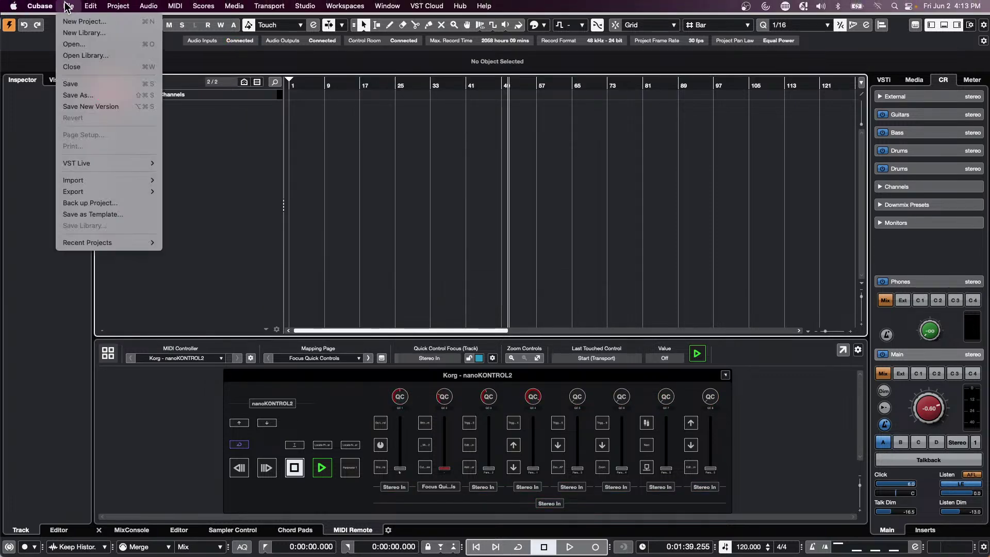
pyautogui.click(82, 21)
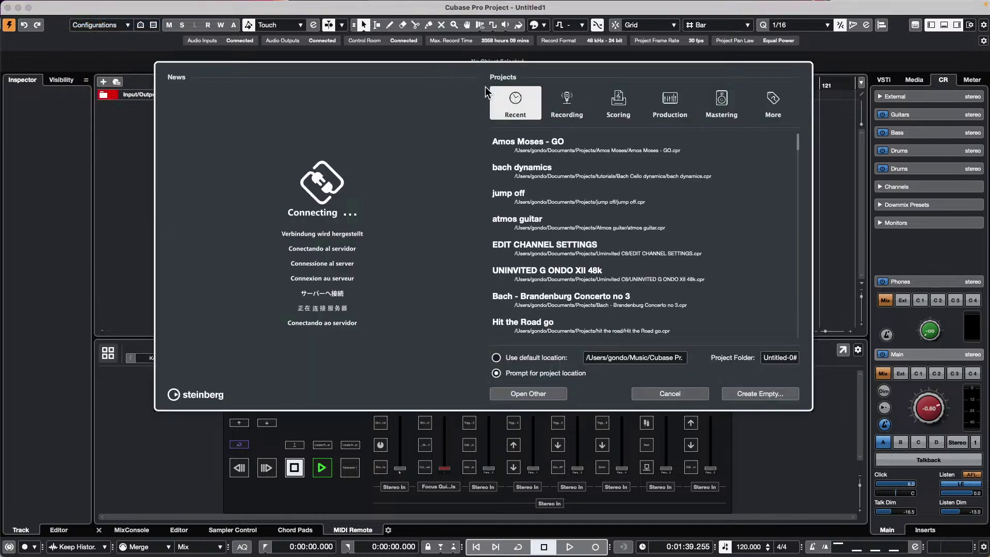
pyautogui.click(675, 395)
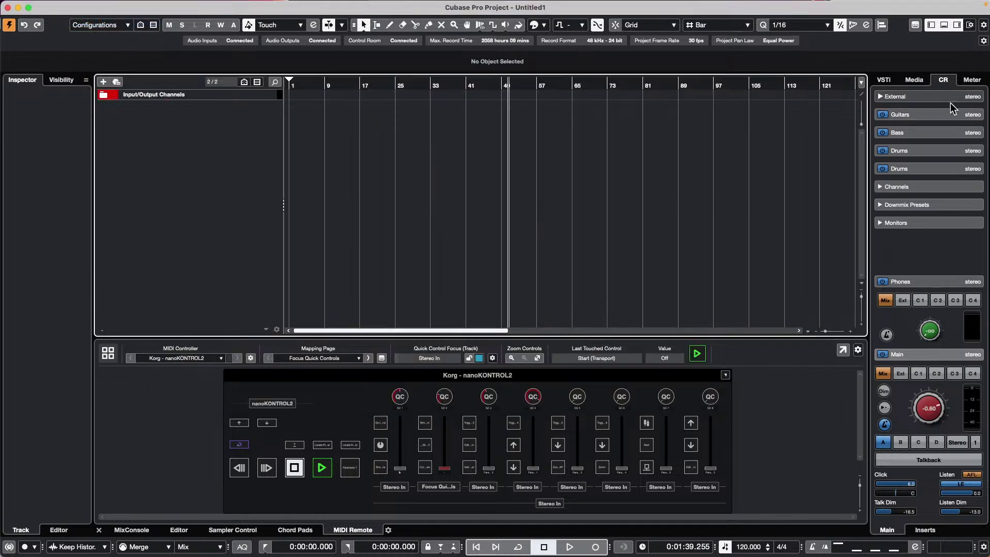
# Step: Hide the Status Line of the Untitled1 project through its window layout setup
pyautogui.click(970, 24)
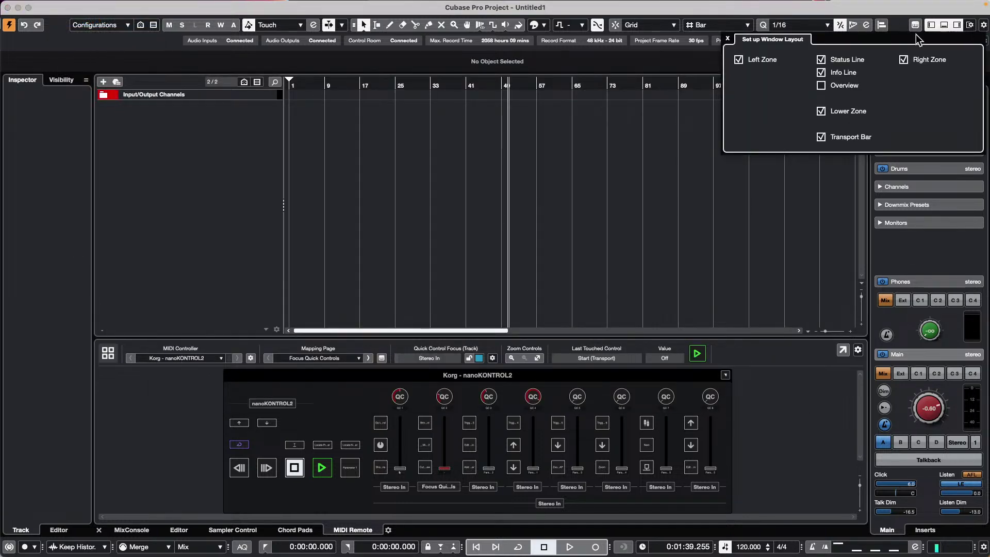
pyautogui.click(835, 59)
pyautogui.click(588, 107)
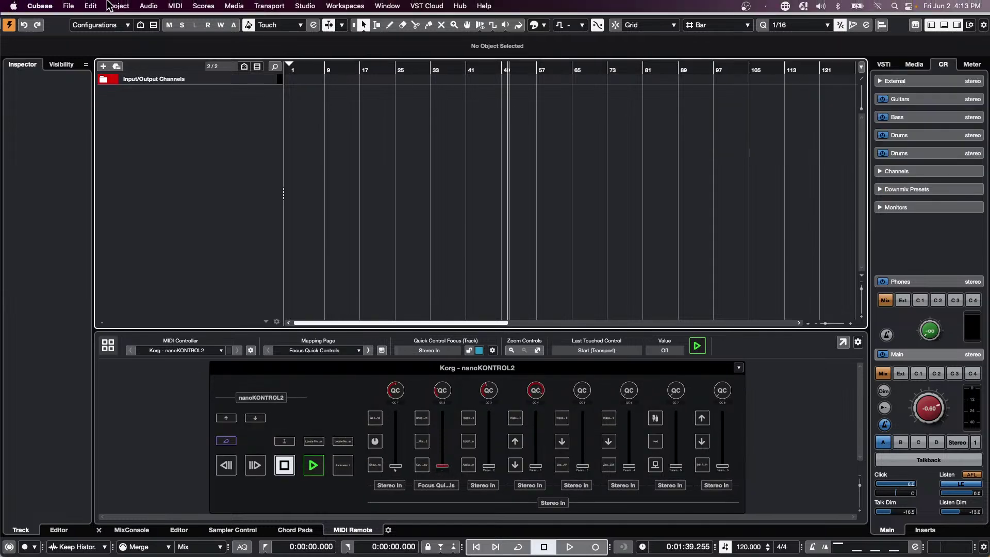
# Step: Create another empty project and check the Status Line option in its window layout setup
pyautogui.click(69, 5)
pyautogui.click(79, 22)
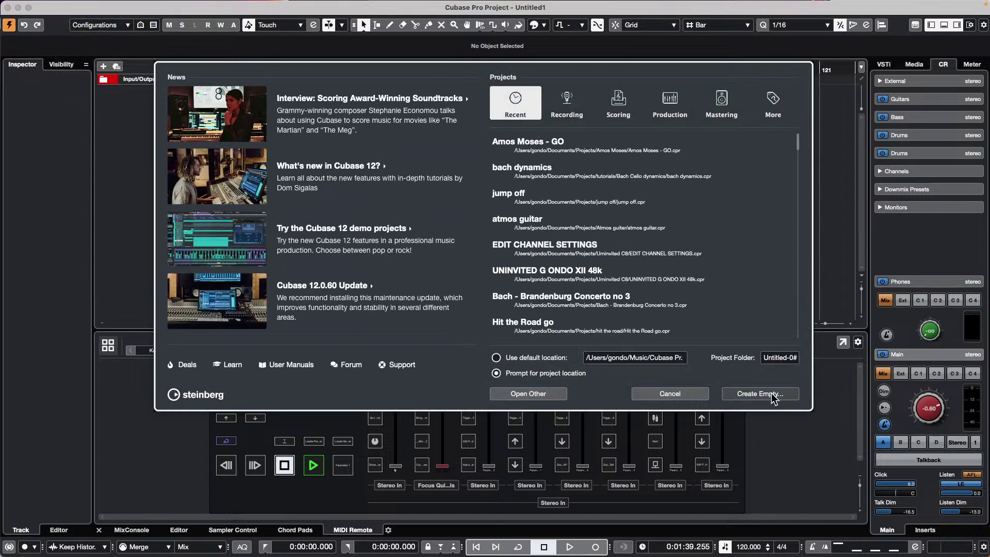
pyautogui.click(774, 395)
pyautogui.click(788, 360)
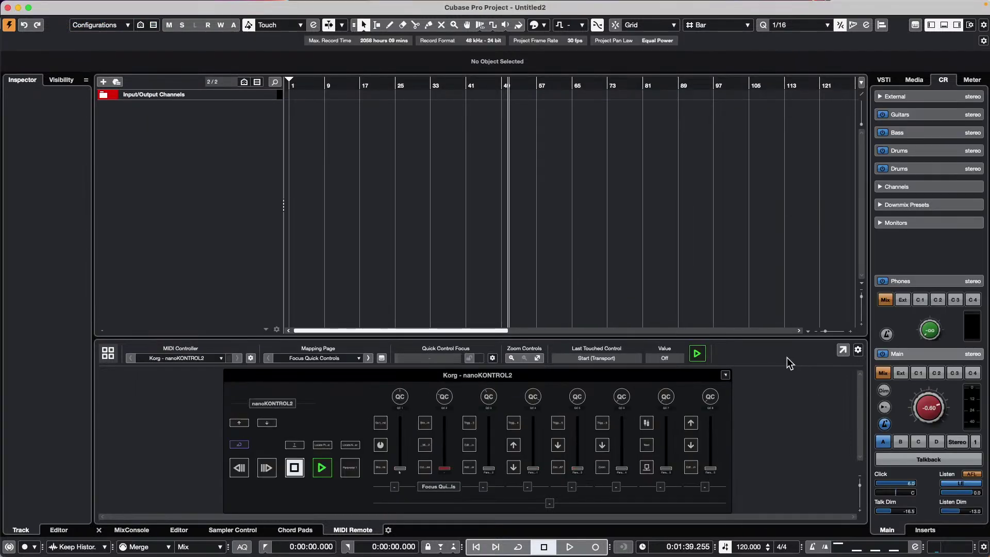
pyautogui.click(970, 26)
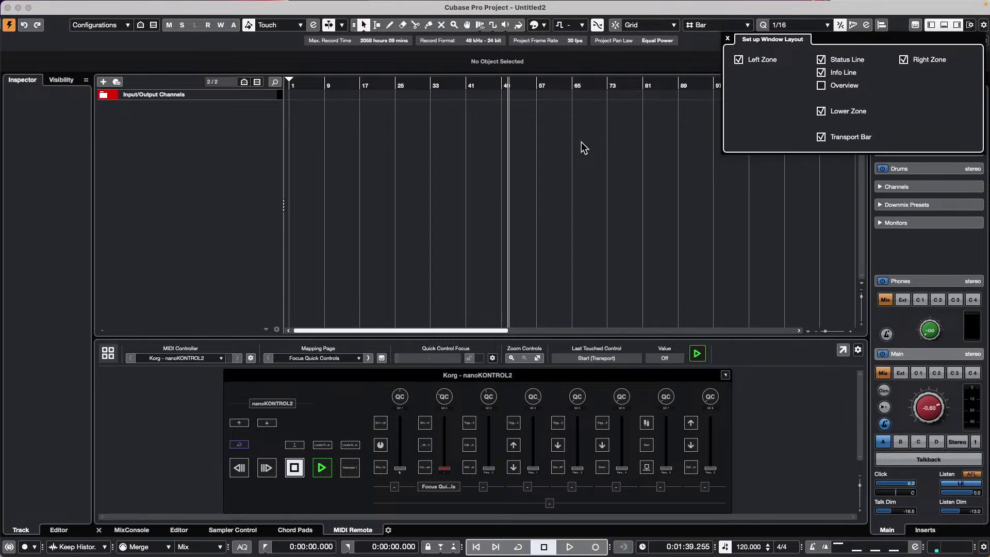
pyautogui.click(727, 39)
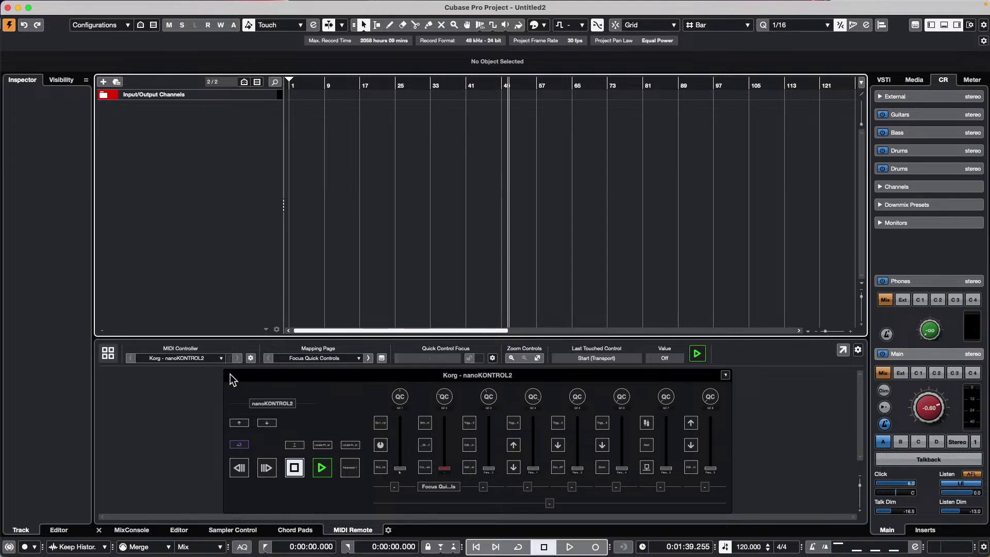
# Step: Show the overview of all MIDI Remote controllers and open the controller scripts list in the MIDI Remote Manager
pyautogui.click(108, 354)
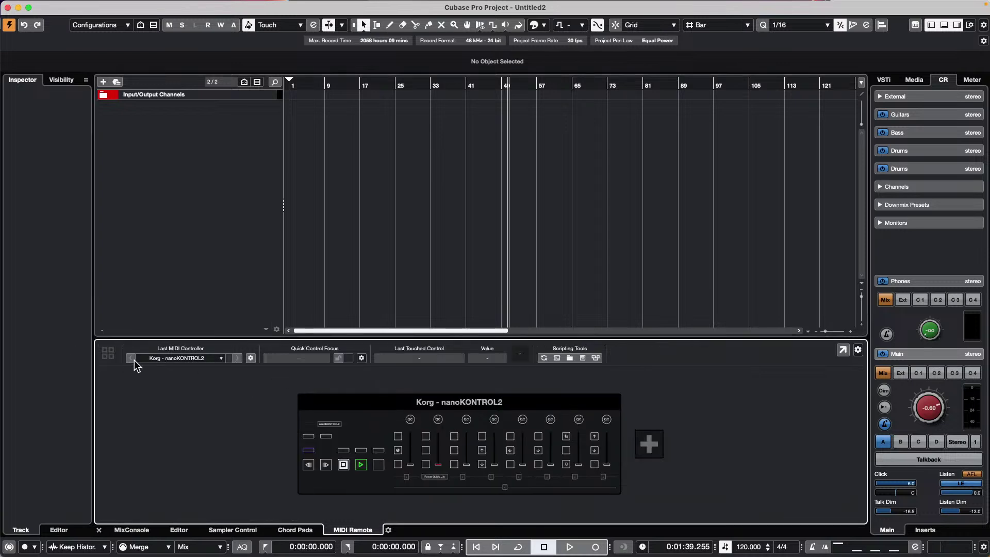
pyautogui.click(251, 358)
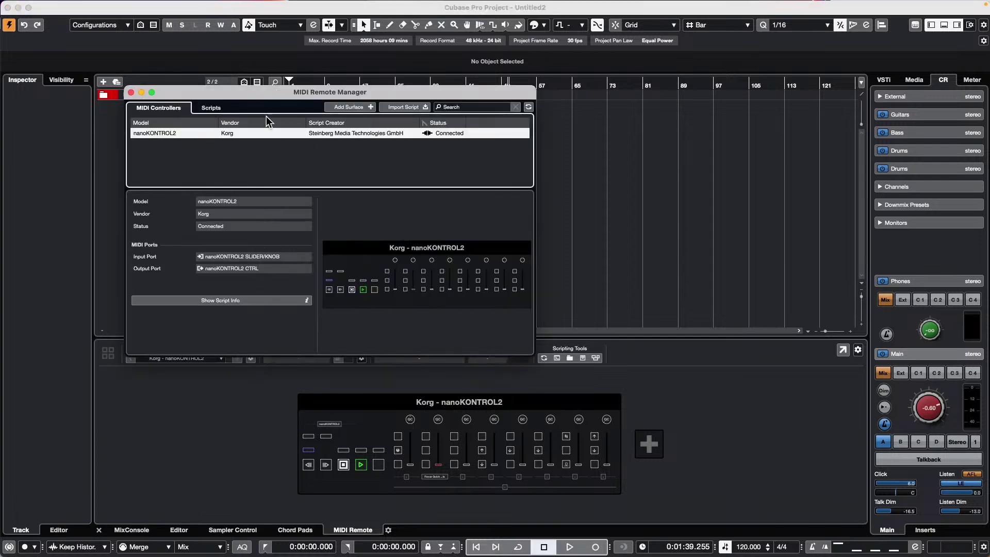
pyautogui.click(219, 109)
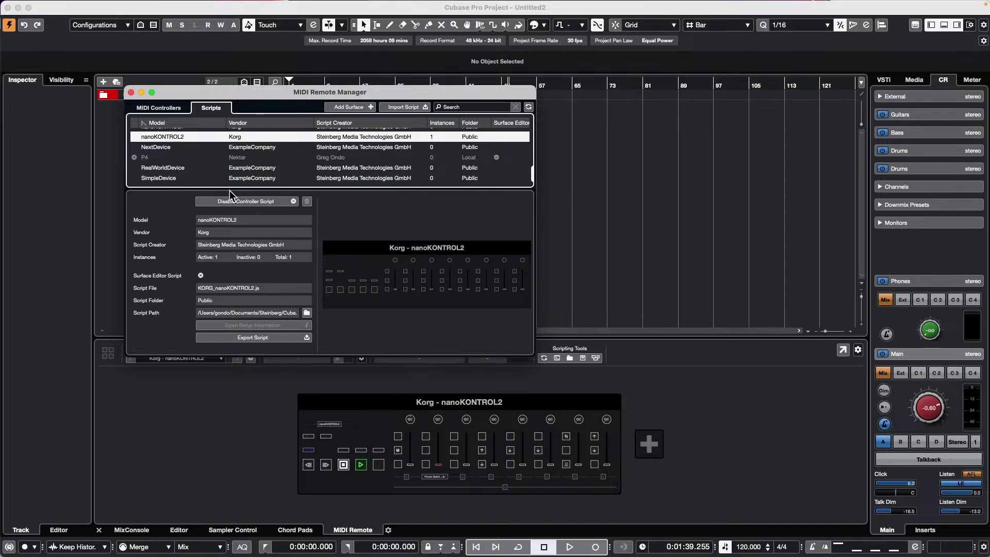
# Step: Enable the CHOISAUCE 100 controller script and close the MIDI Remote Manager
pyautogui.scroll(3, 246, 159)
pyautogui.scroll(-3, 246, 161)
pyautogui.scroll(10, 278, 173)
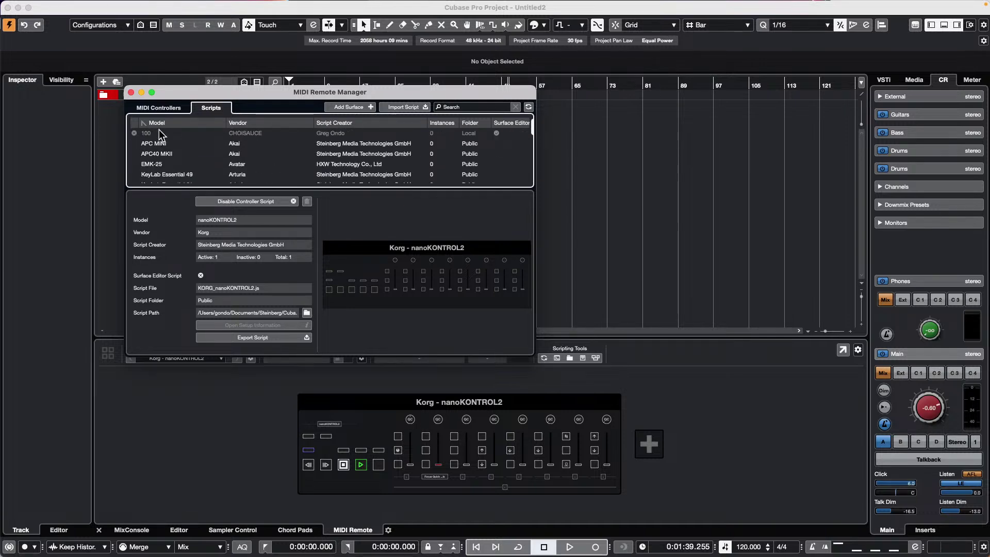
pyautogui.click(141, 134)
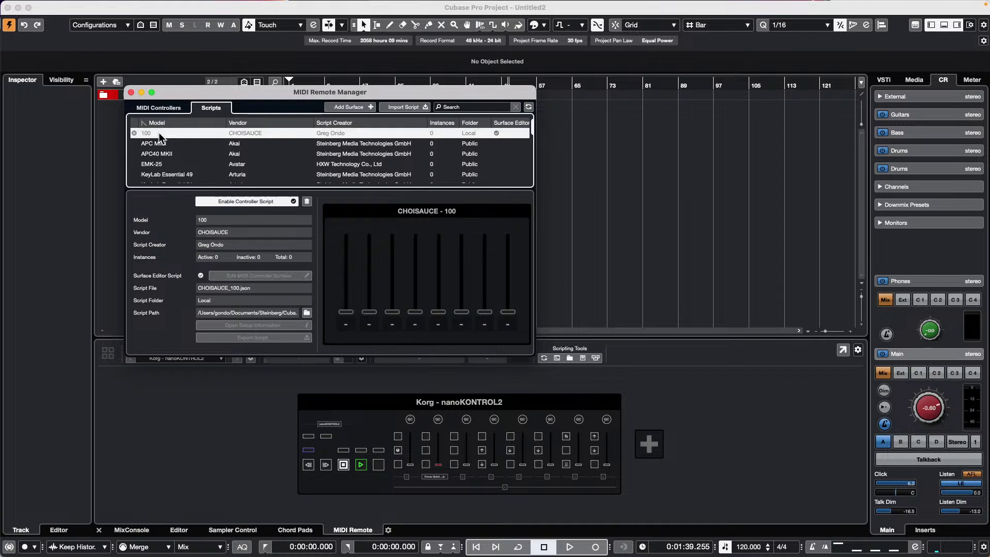
pyautogui.click(250, 199)
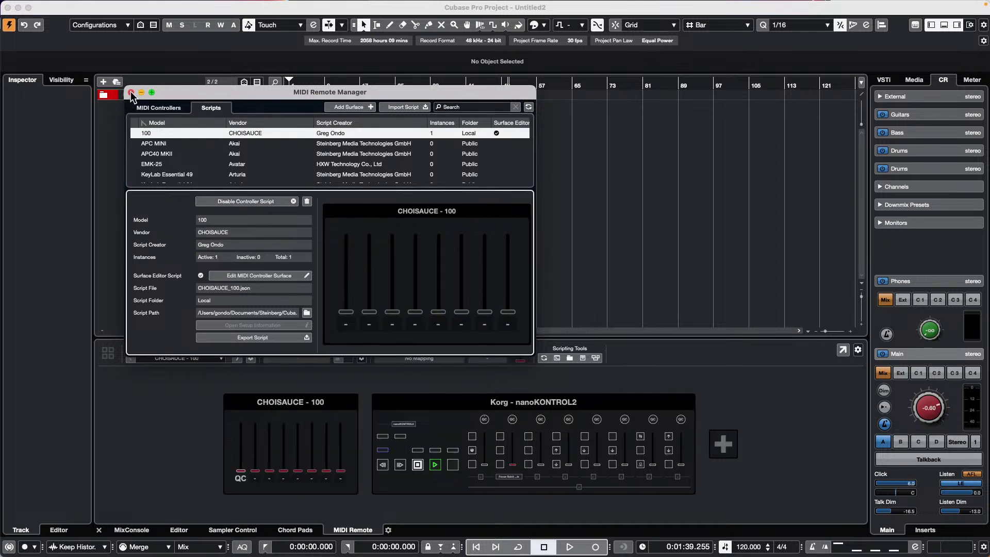
pyautogui.click(131, 93)
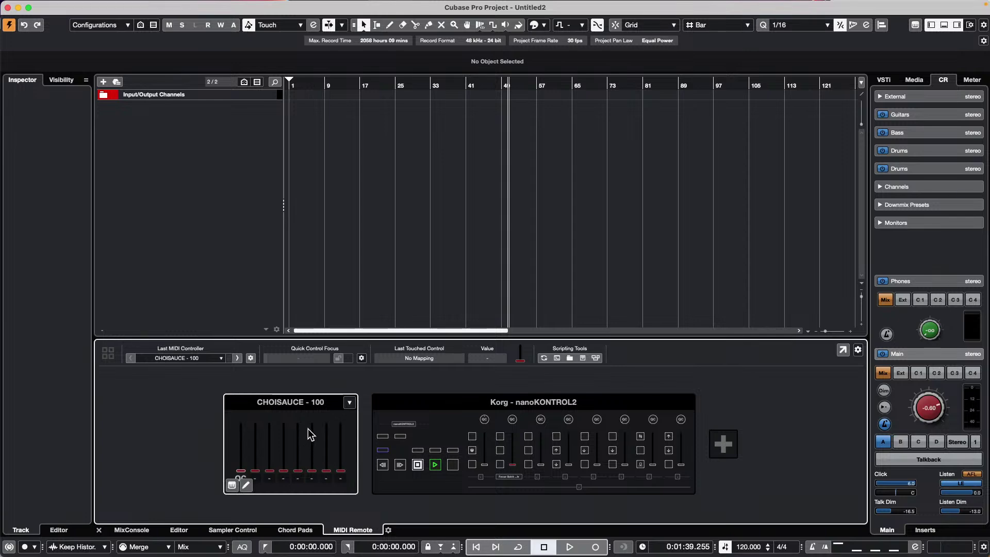
# Step: Open the CHOISAUCE 100 controller's mapping assistant and map its second fader to Focus Quick Control QC 2
pyautogui.click(299, 409)
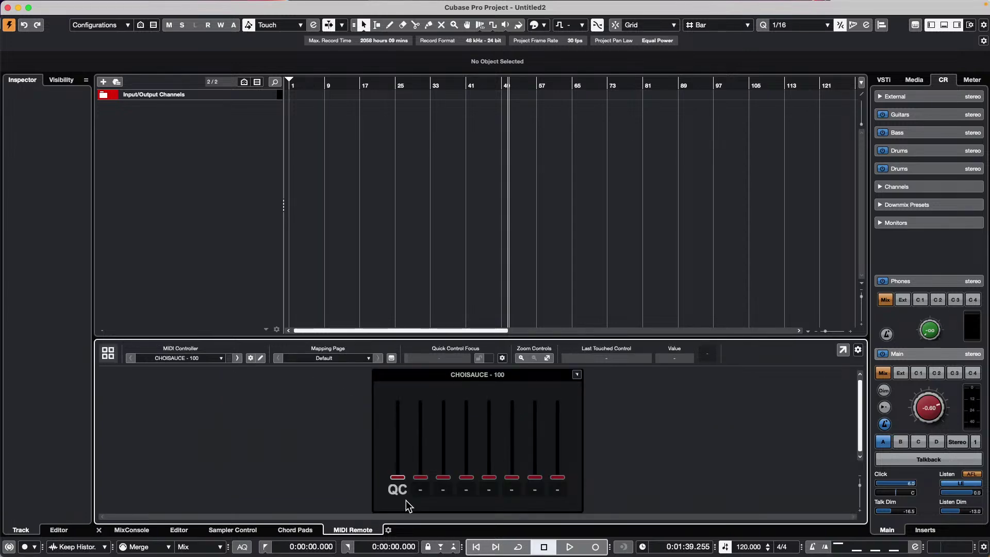
pyautogui.moveTo(419, 479); pyautogui.dragTo(420, 454)
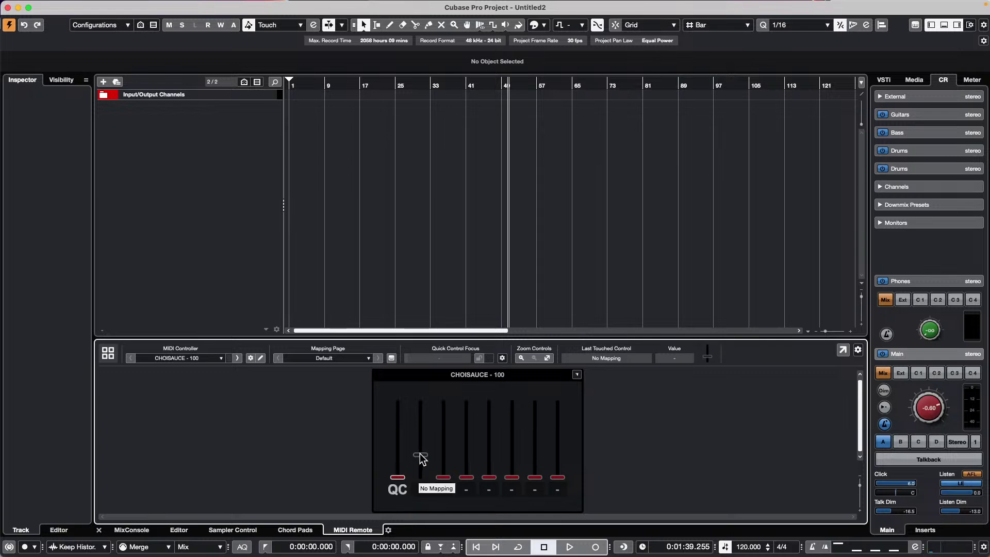
pyautogui.click(443, 459)
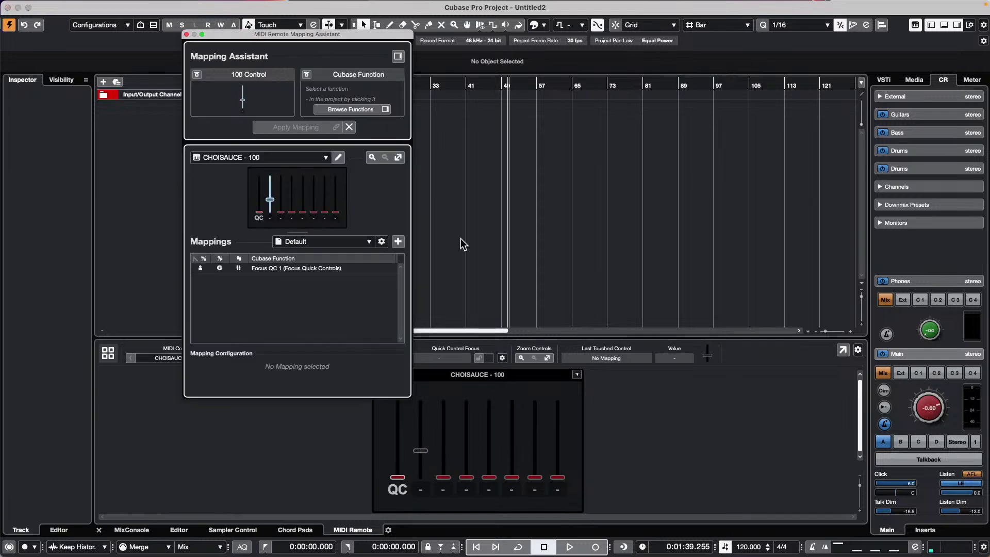
pyautogui.click(356, 109)
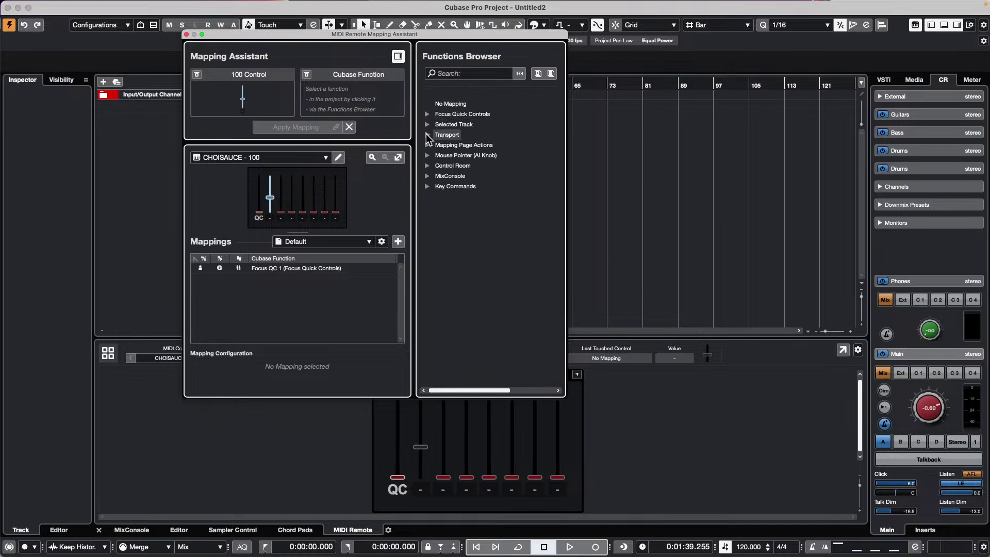
pyautogui.click(428, 114)
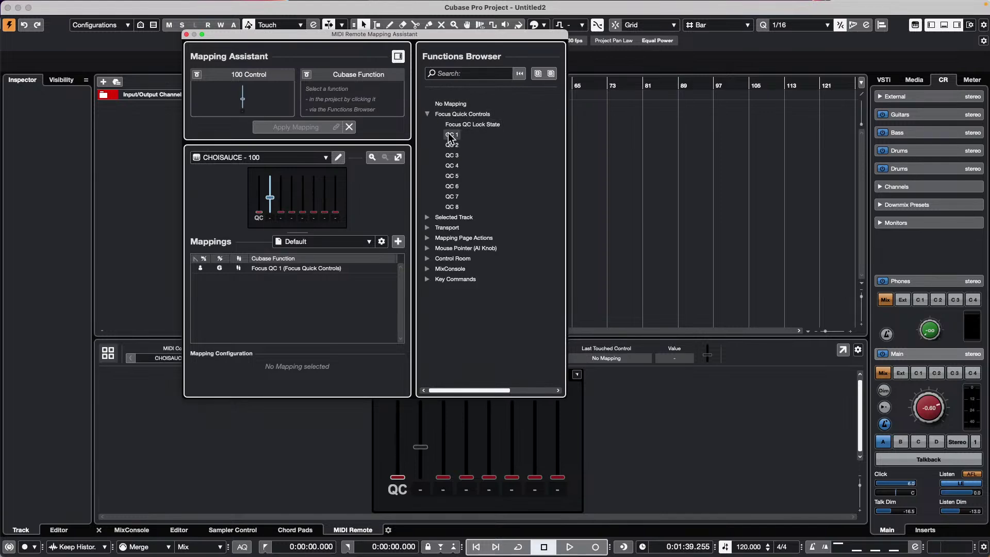
pyautogui.click(452, 145)
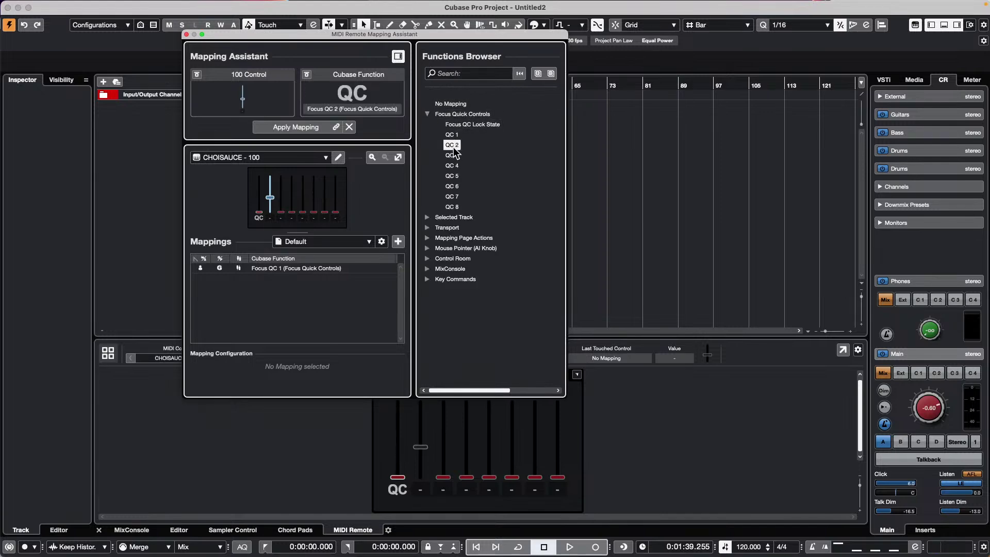
pyautogui.click(299, 129)
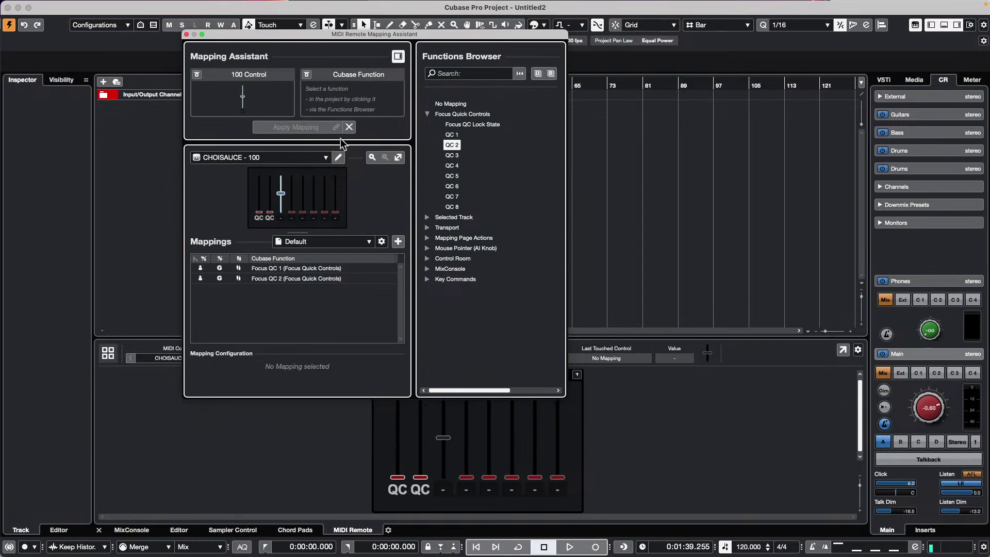
# Step: Map the third, fourth and fifth faders of the CHOISAUCE 100 to Focus Quick Controls QC 3, QC 4 and QC 5
pyautogui.click(451, 156)
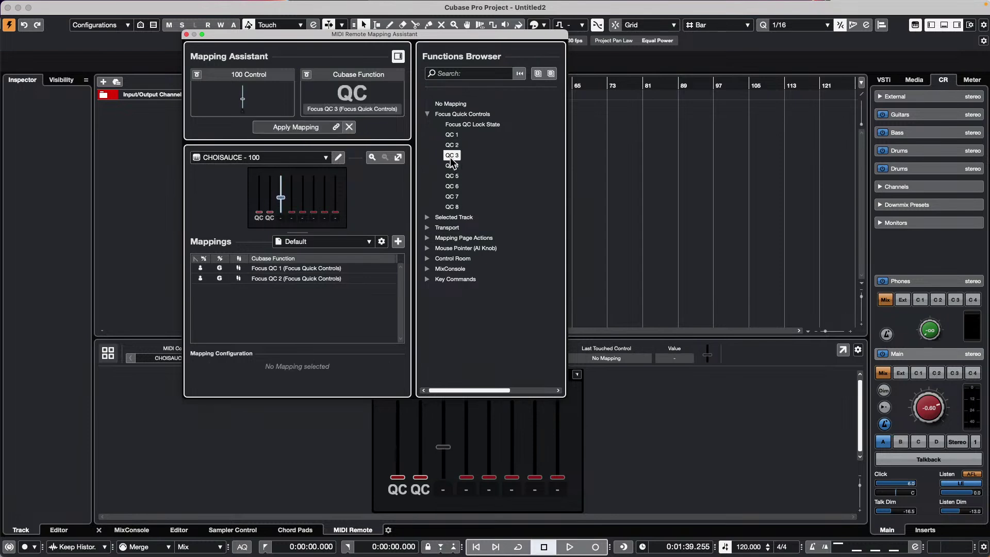
pyautogui.doubleClick(451, 156)
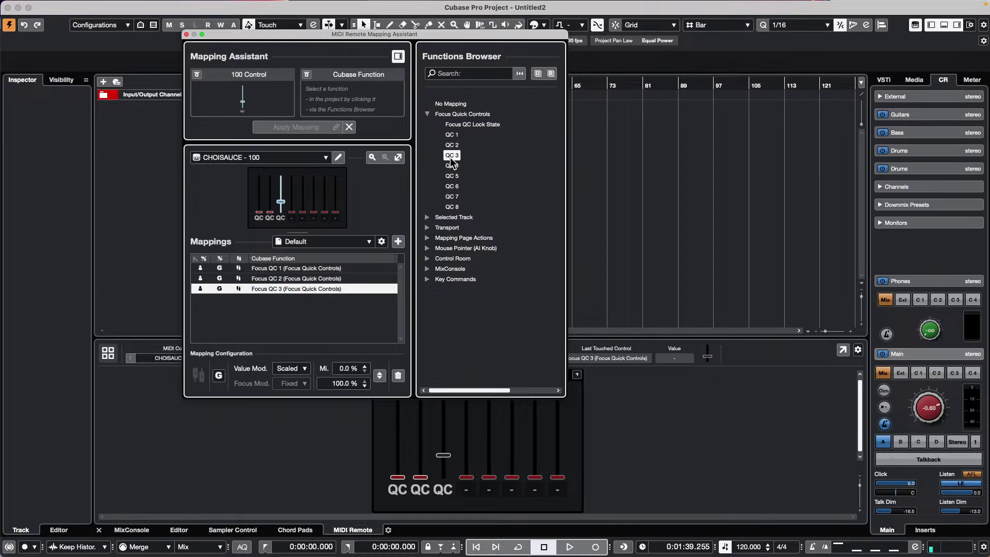
pyautogui.click(452, 166)
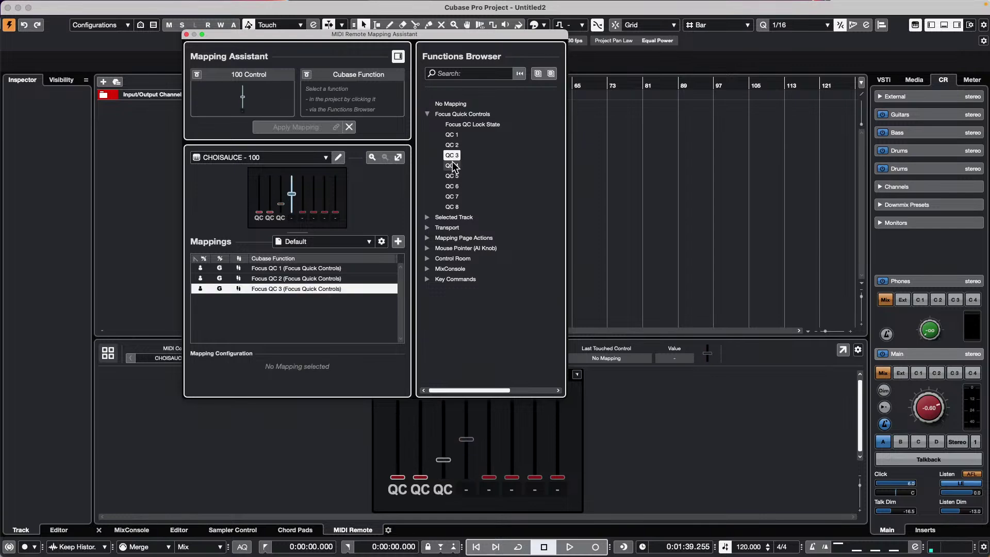
pyautogui.doubleClick(452, 165)
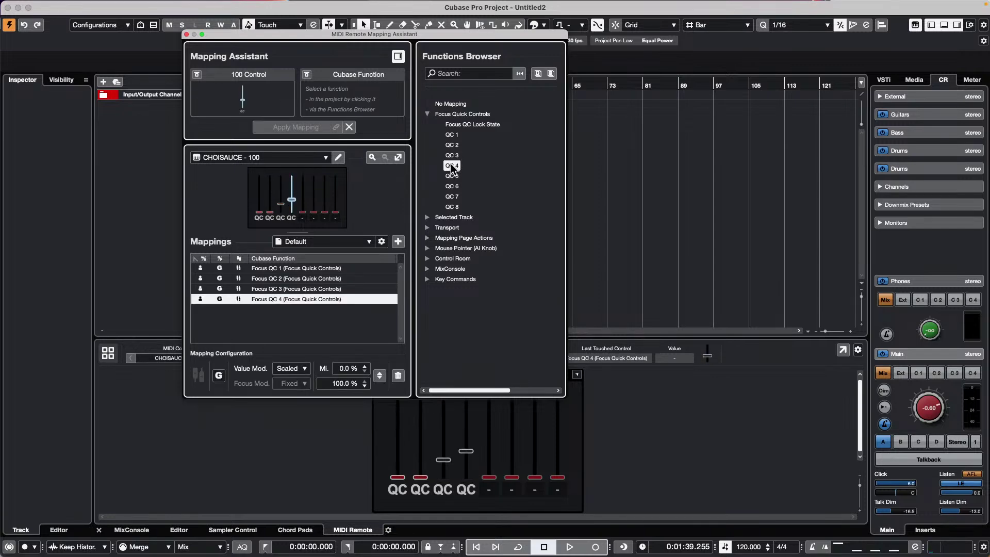
pyautogui.doubleClick(453, 176)
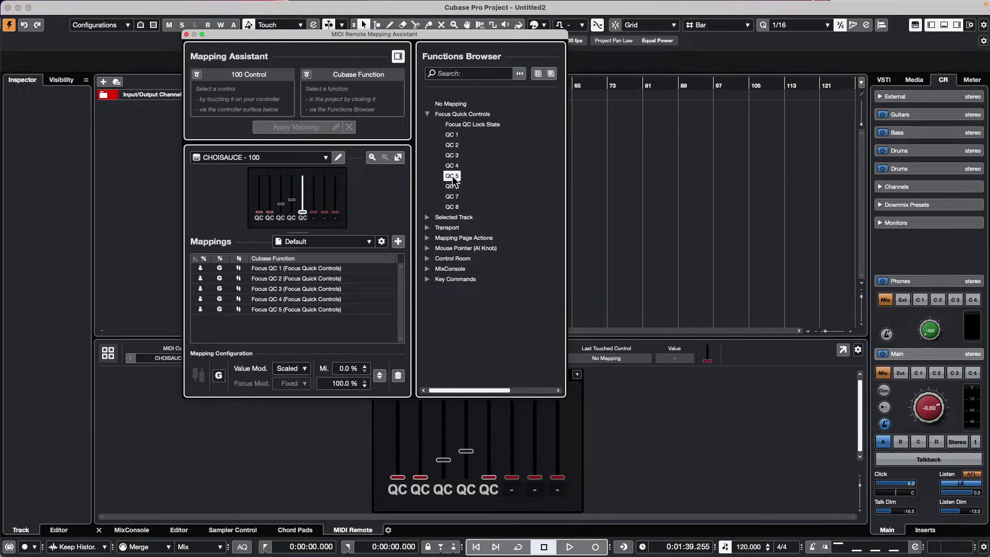
# Step: Map the last three faders to Focus Quick Controls QC 6, QC 7 and QC 8, and close the Mapping Assistant
pyautogui.click(453, 186)
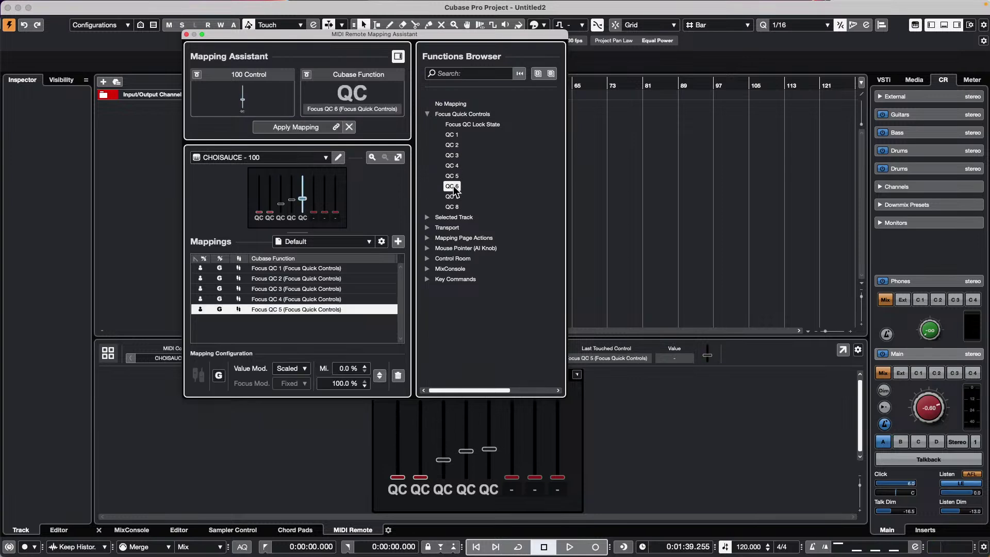
pyautogui.doubleClick(453, 187)
pyautogui.click(452, 196)
pyautogui.doubleClick(453, 197)
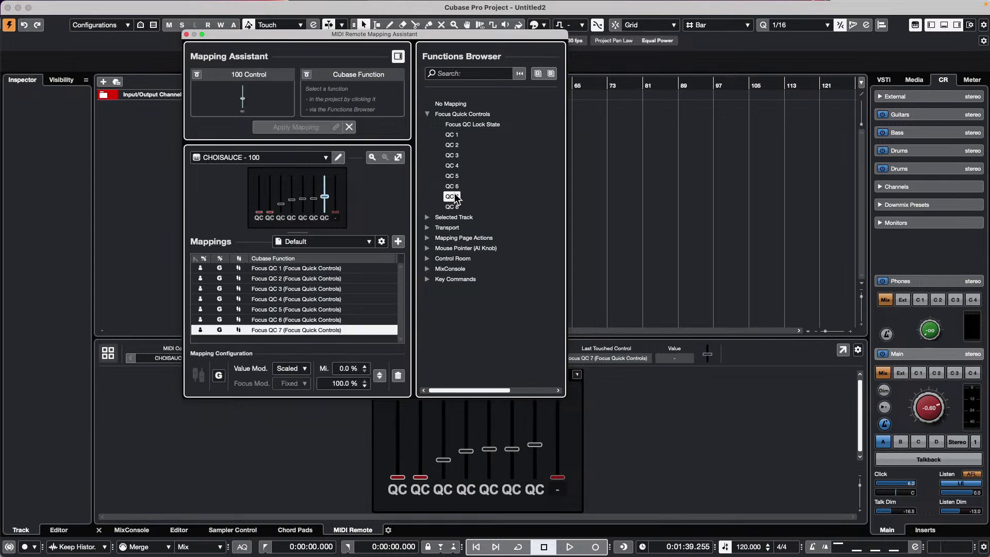
pyautogui.click(452, 207)
pyautogui.doubleClick(453, 206)
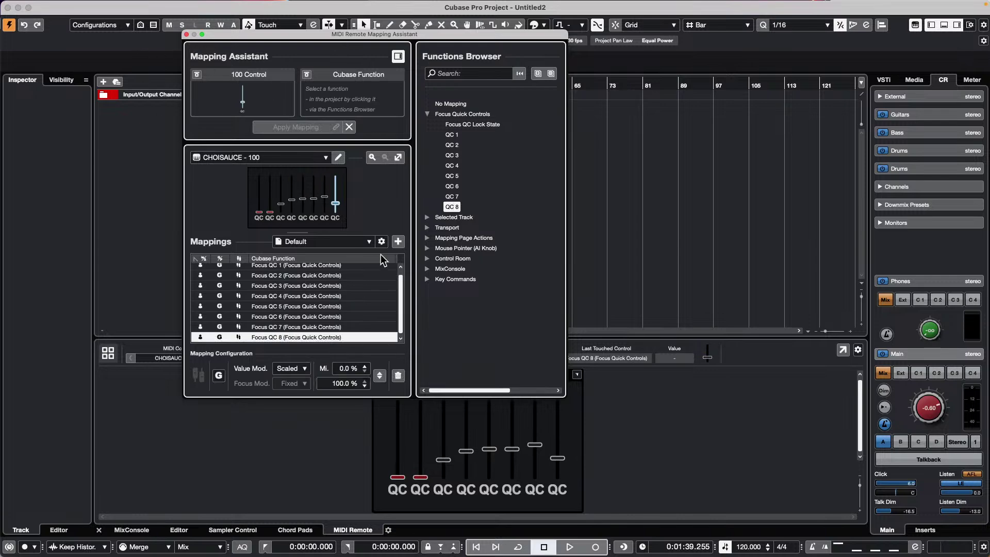
pyautogui.click(187, 34)
# Step: Export the CHOISAUCE 100 controller script from the MIDI Remote Manager to the Desktop as CHOISAUCE_100.midiremote
pyautogui.click(261, 359)
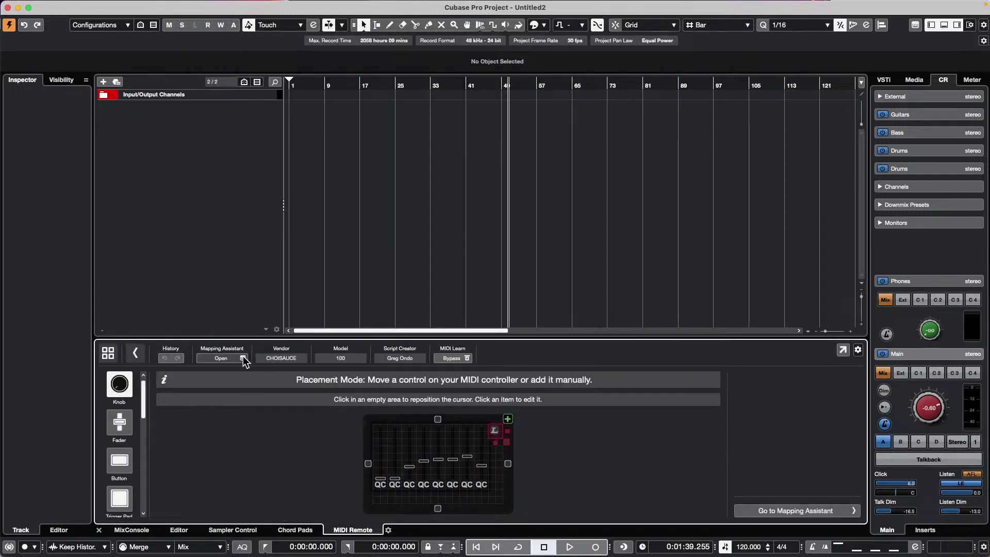
pyautogui.click(135, 355)
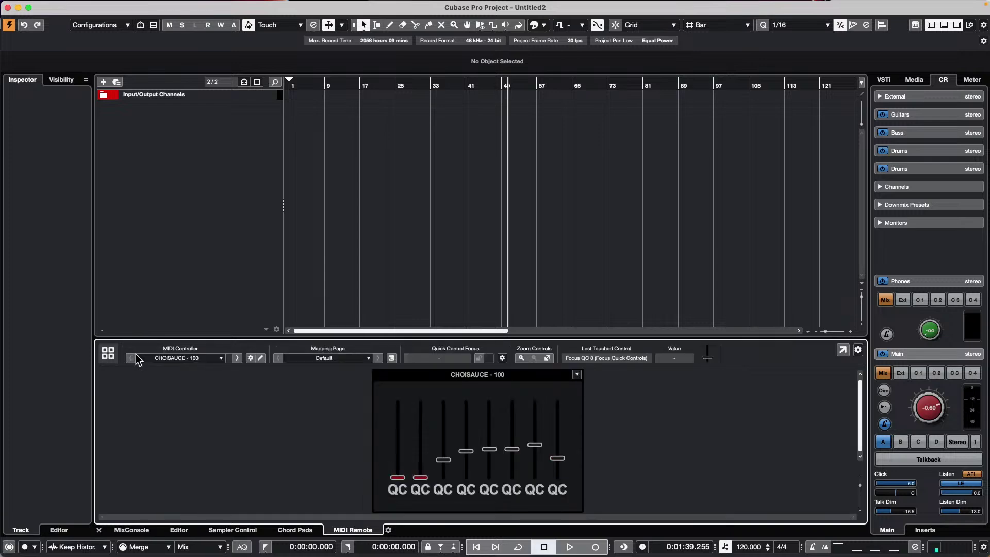
pyautogui.click(251, 359)
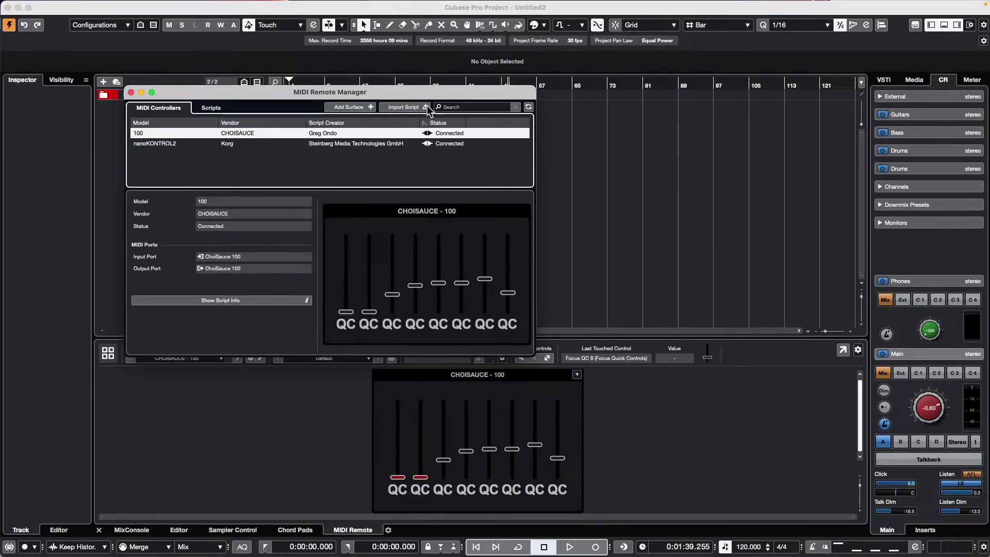
pyautogui.click(219, 107)
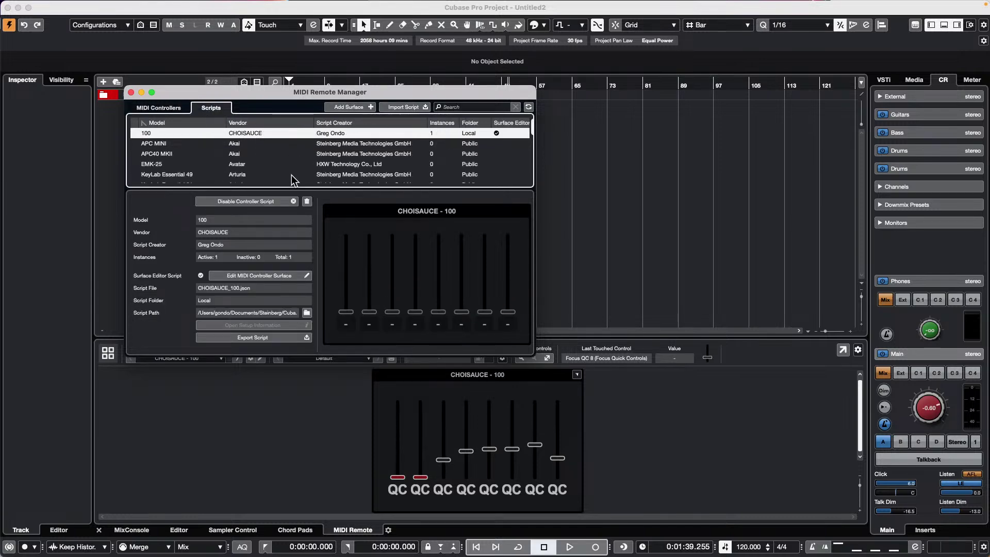
pyautogui.click(280, 338)
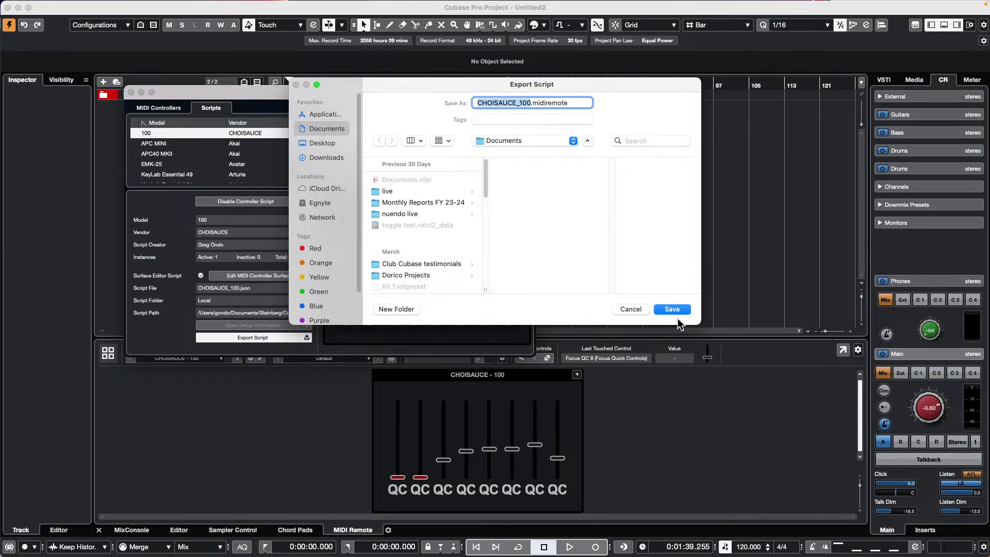
pyautogui.click(325, 146)
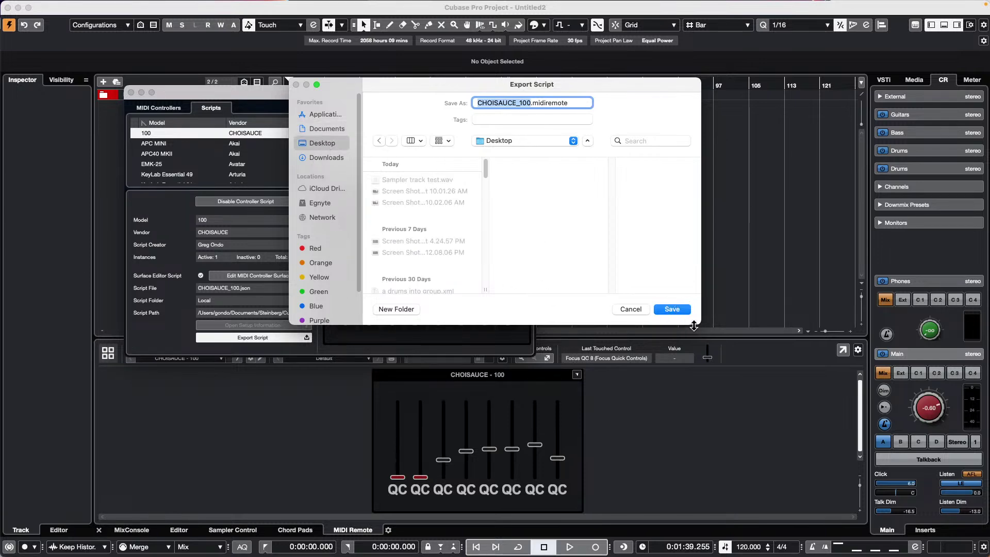
pyautogui.click(673, 310)
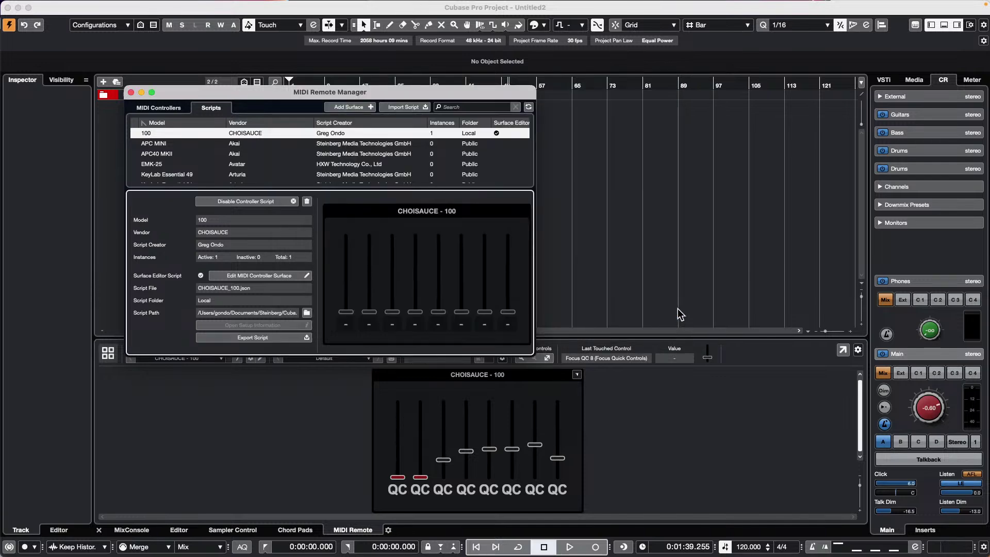
# Step: Delete the CHOISAUCE 100 script and import it again from the CHOISAUCE_100.midiremote file on the Desktop
pyautogui.click(307, 201)
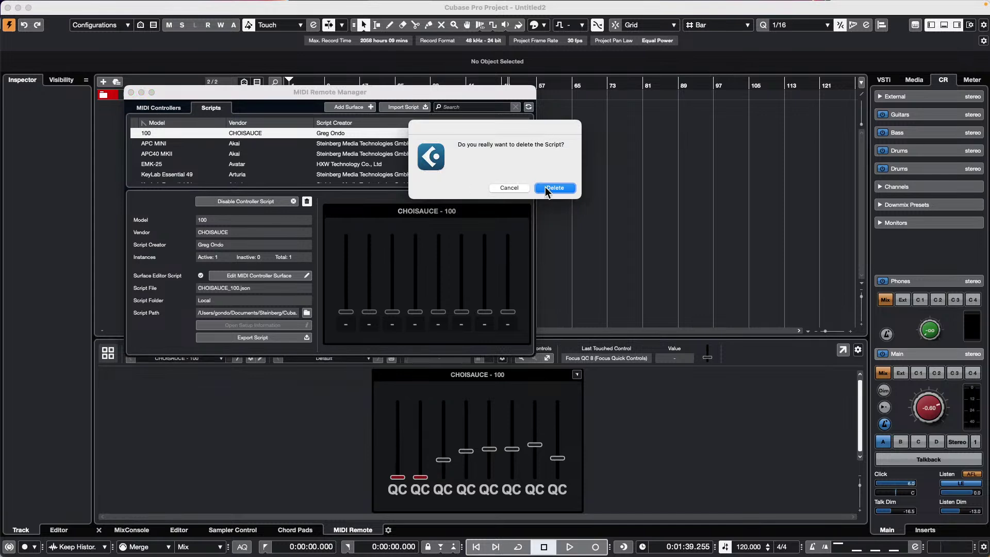
pyautogui.click(564, 187)
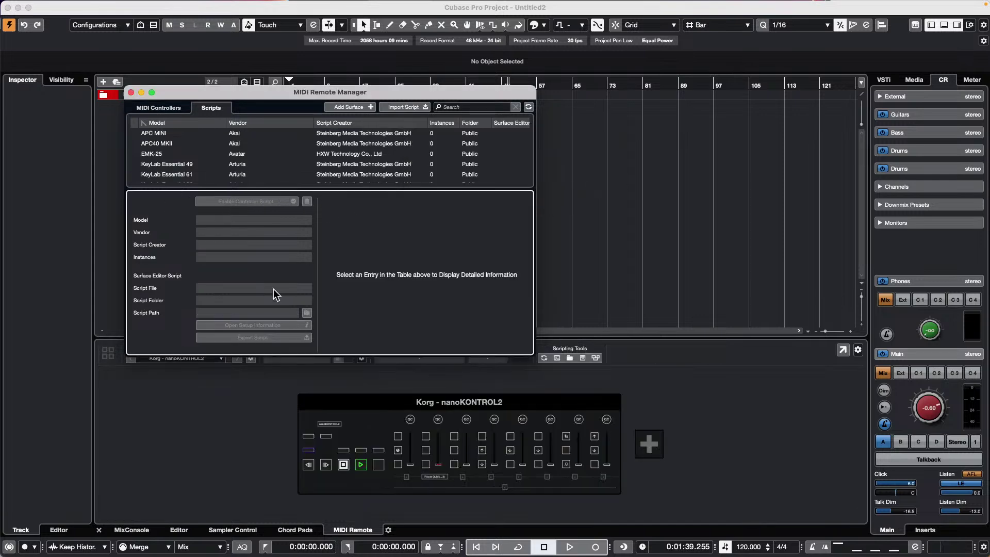
pyautogui.click(403, 108)
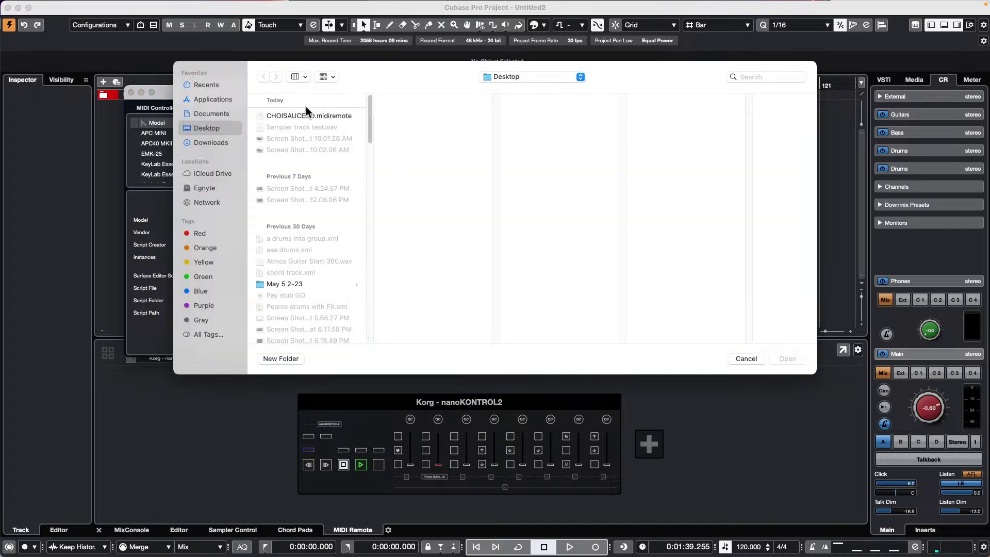
pyautogui.doubleClick(306, 114)
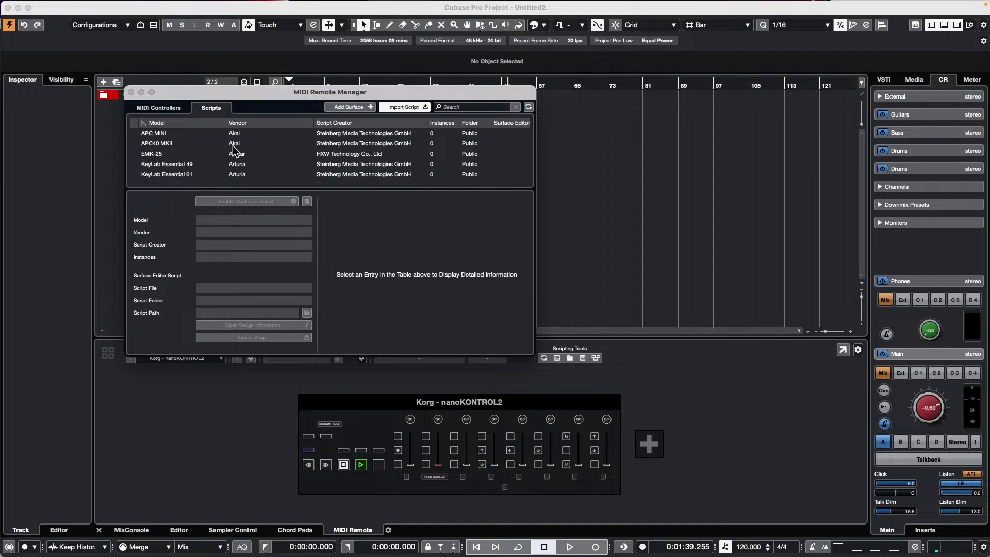
pyautogui.click(292, 133)
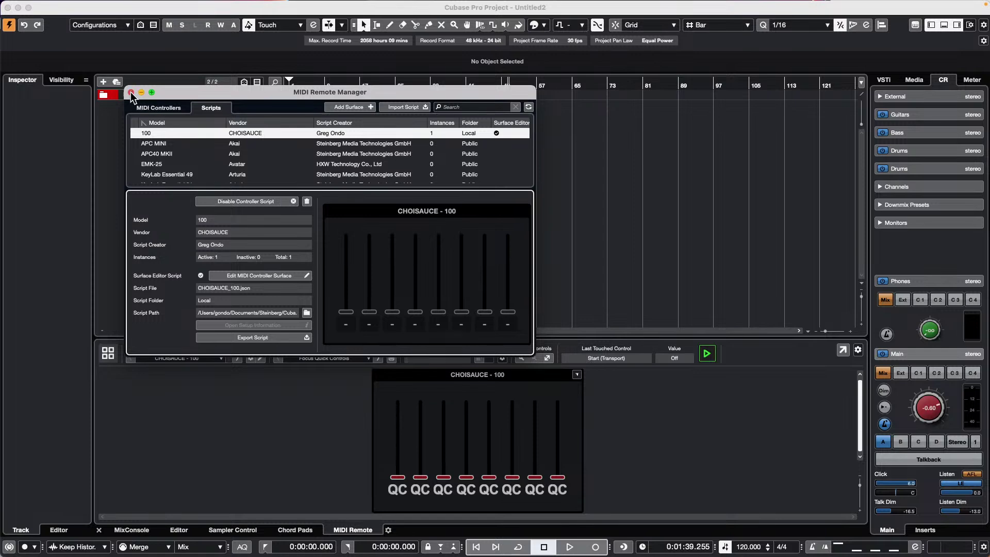
pyautogui.click(131, 93)
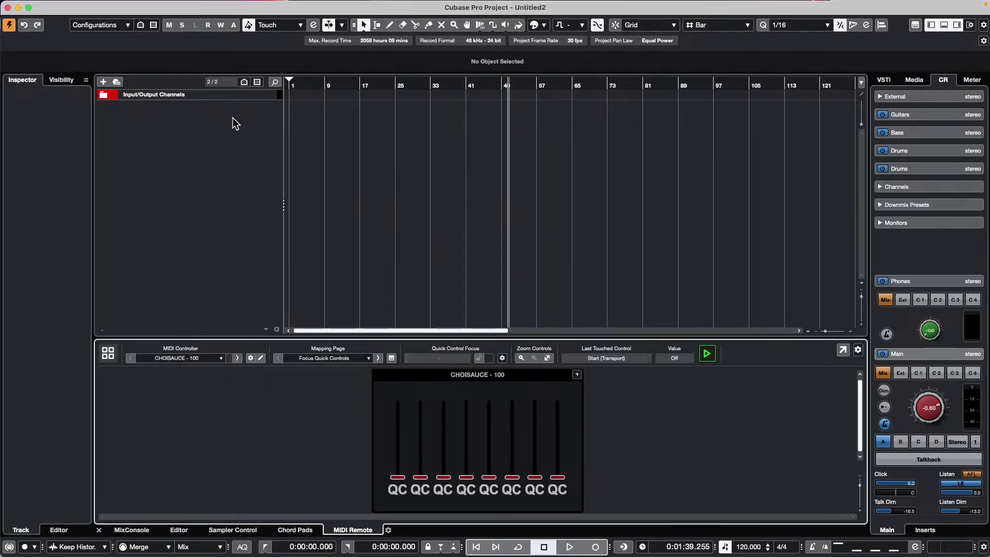